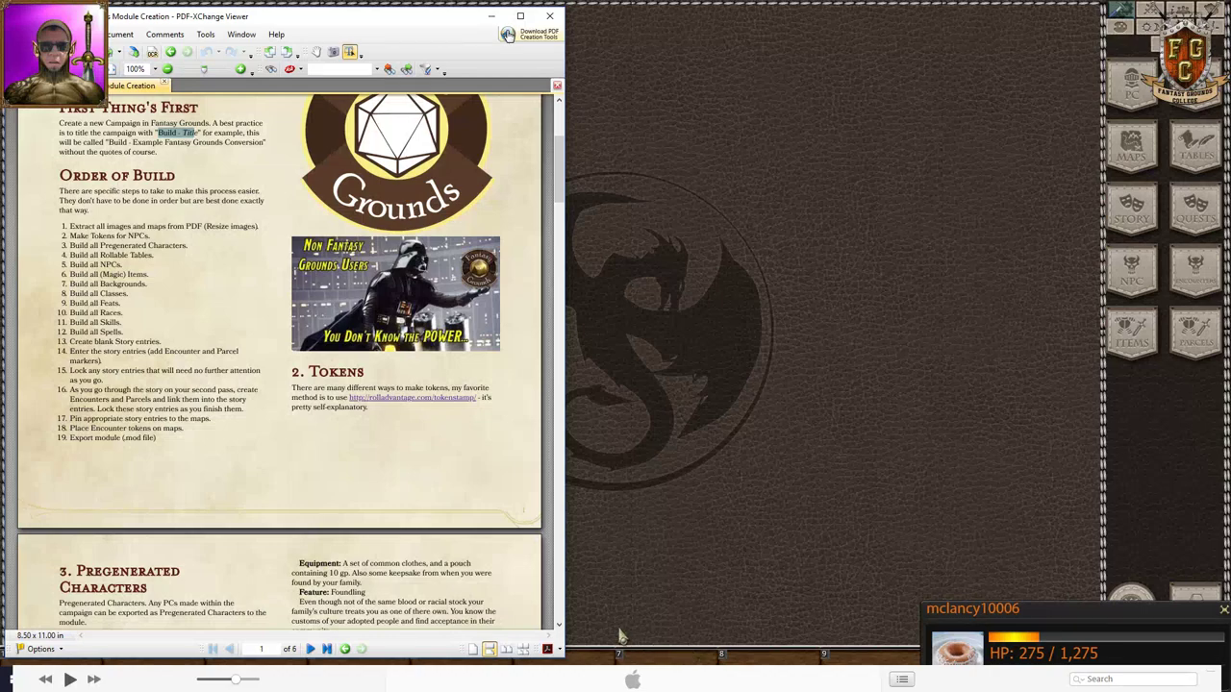
# - Open Example Fantasy Grounds Module Creation.pdf from the Downloads folder for editing in Adobe Acrobat
pyautogui.click(439, 662)
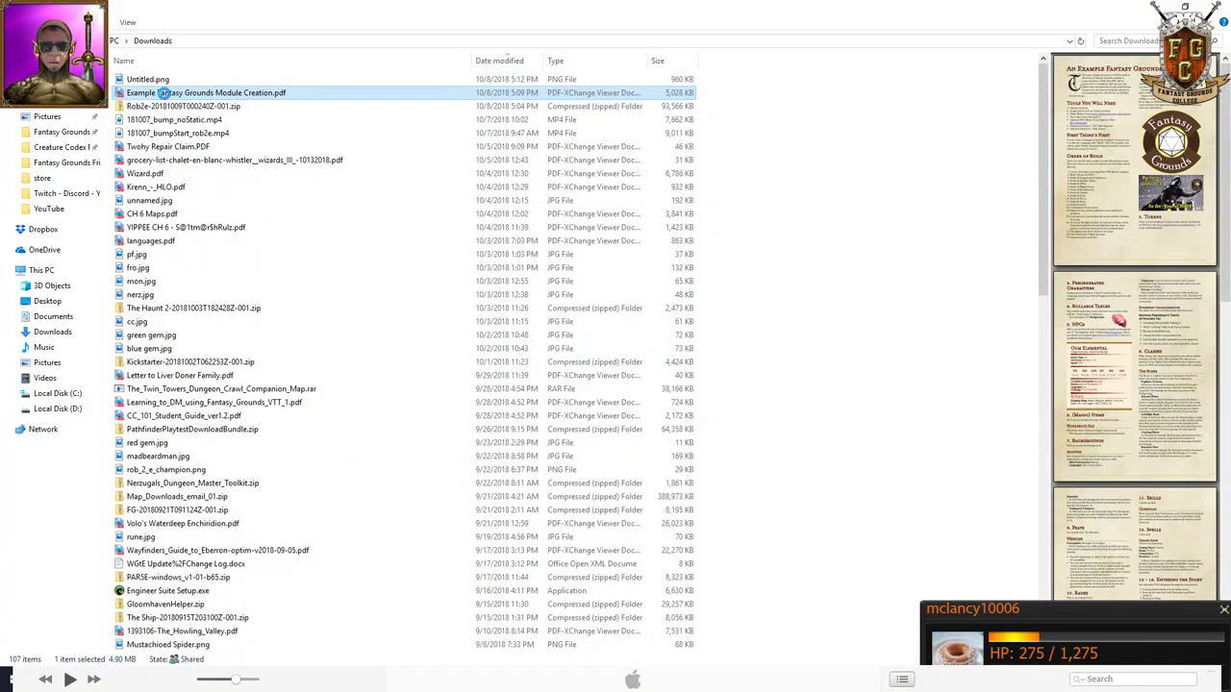
pyautogui.rightClick(163, 92)
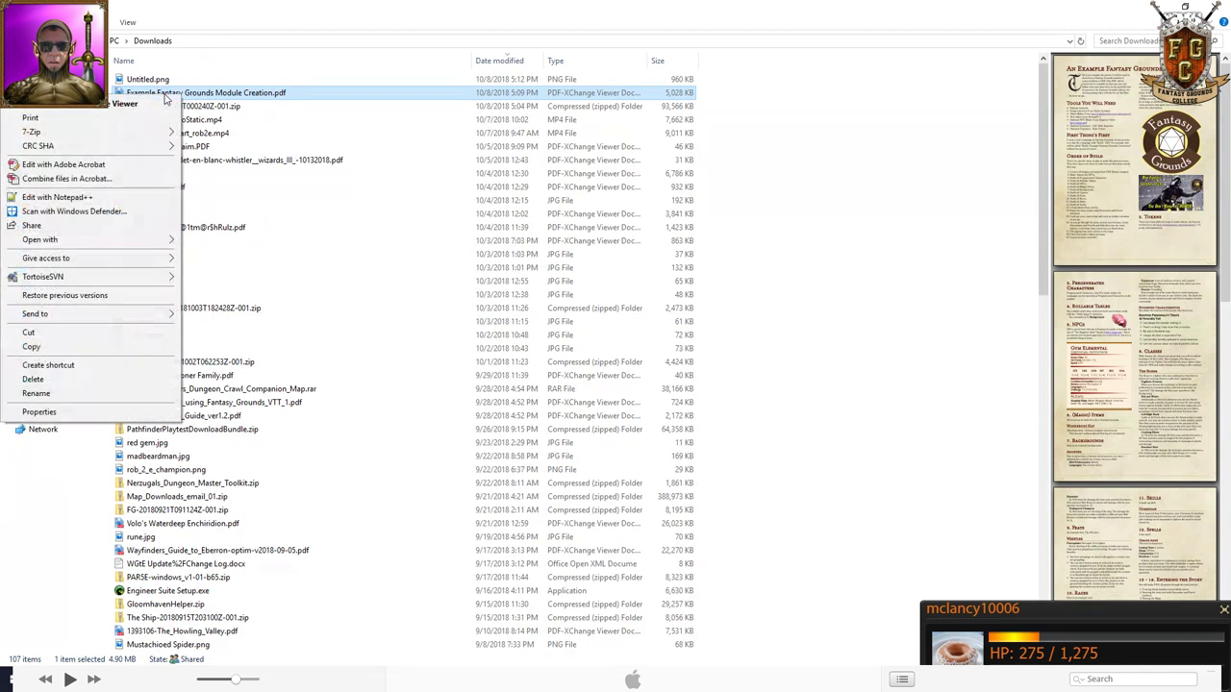
pyautogui.click(105, 167)
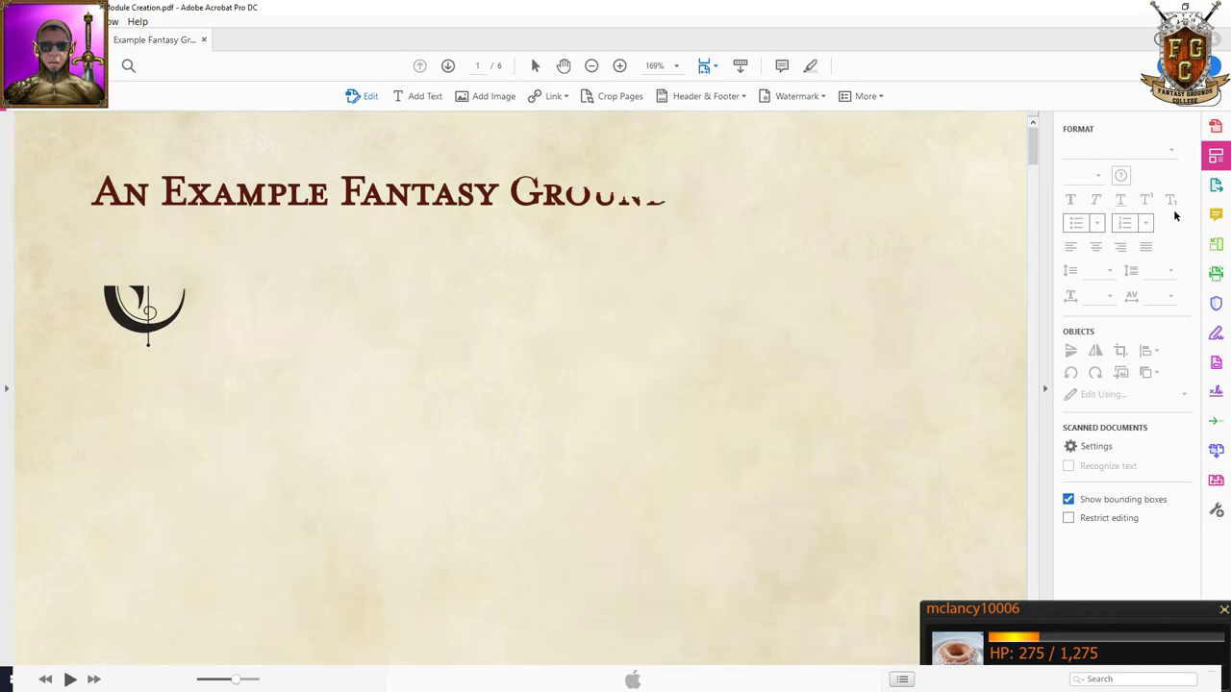
# - Start exporting the PDF to JPEG image format with the option to export all images enabled
pyautogui.click(1216, 185)
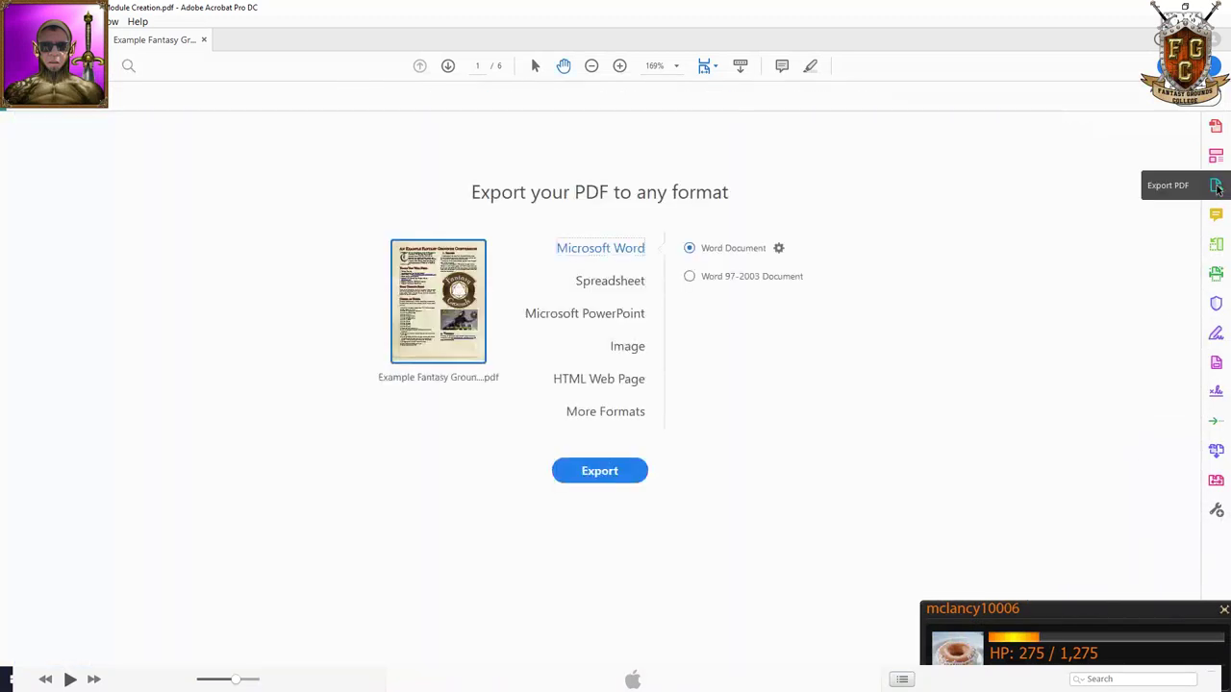
pyautogui.click(620, 352)
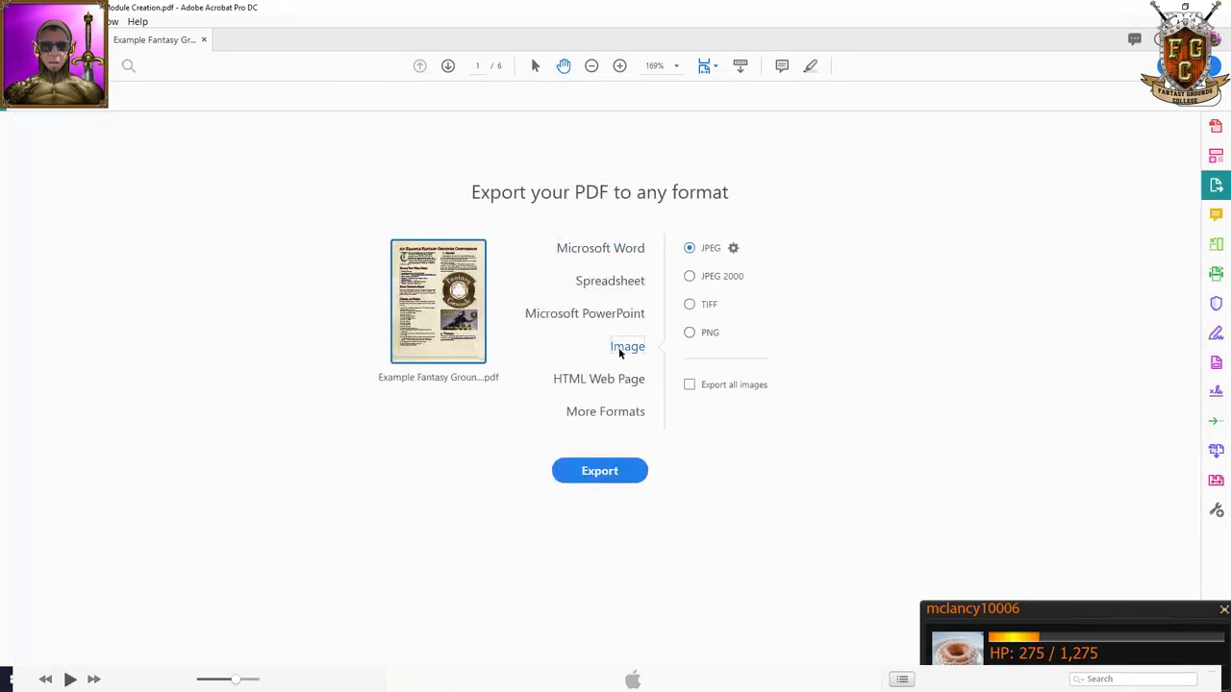
pyautogui.click(690, 385)
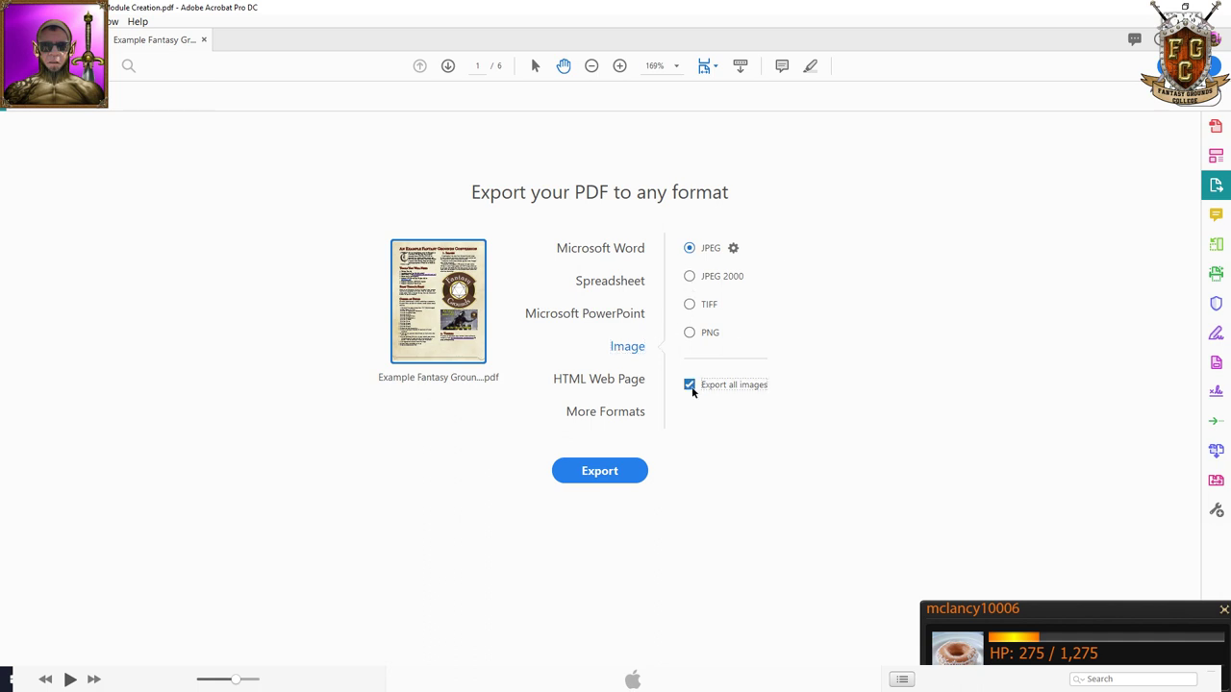
pyautogui.click(610, 478)
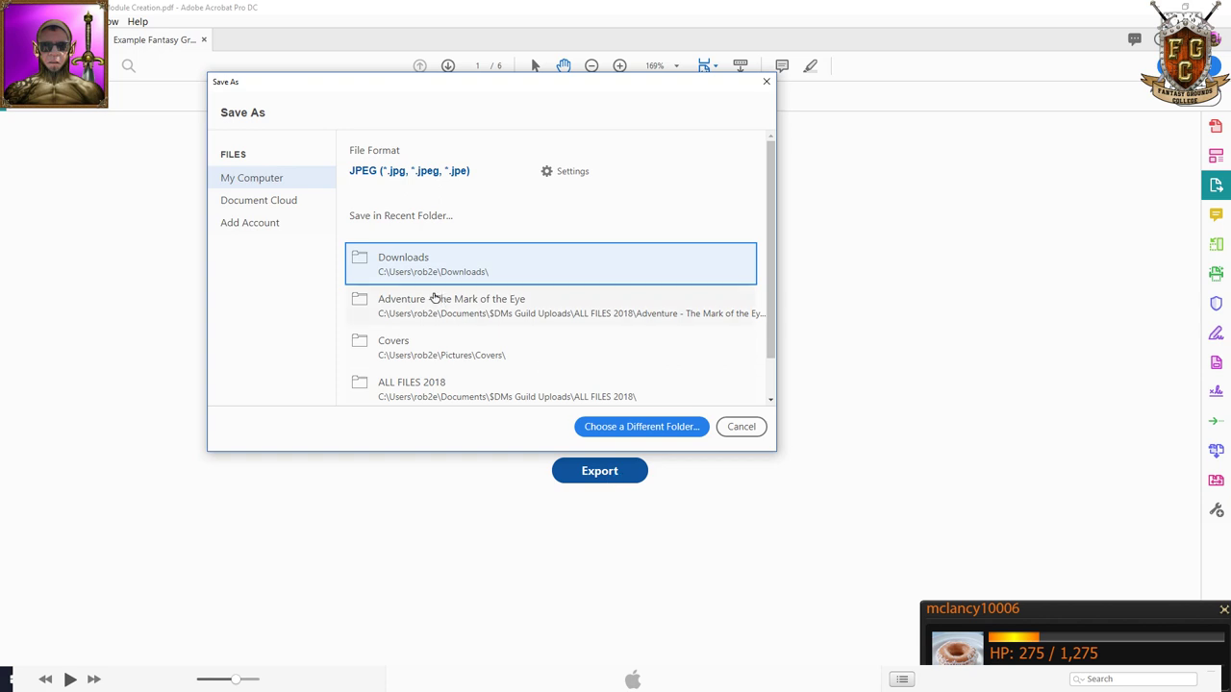
# - Save the exported JPEGs into the images folder of the "Build - Example Fantasy Grounds Module" campaign in the Fantasy Grounds data folder
pyautogui.click(610, 434)
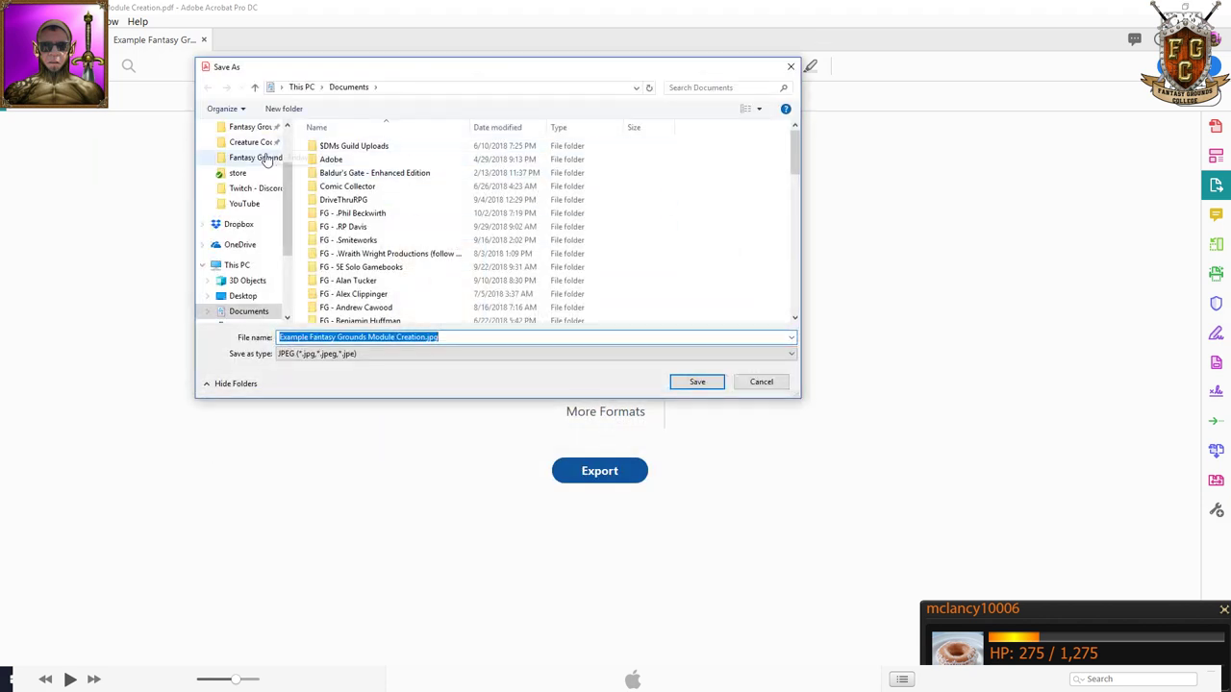
pyautogui.scroll(2, 283, 141)
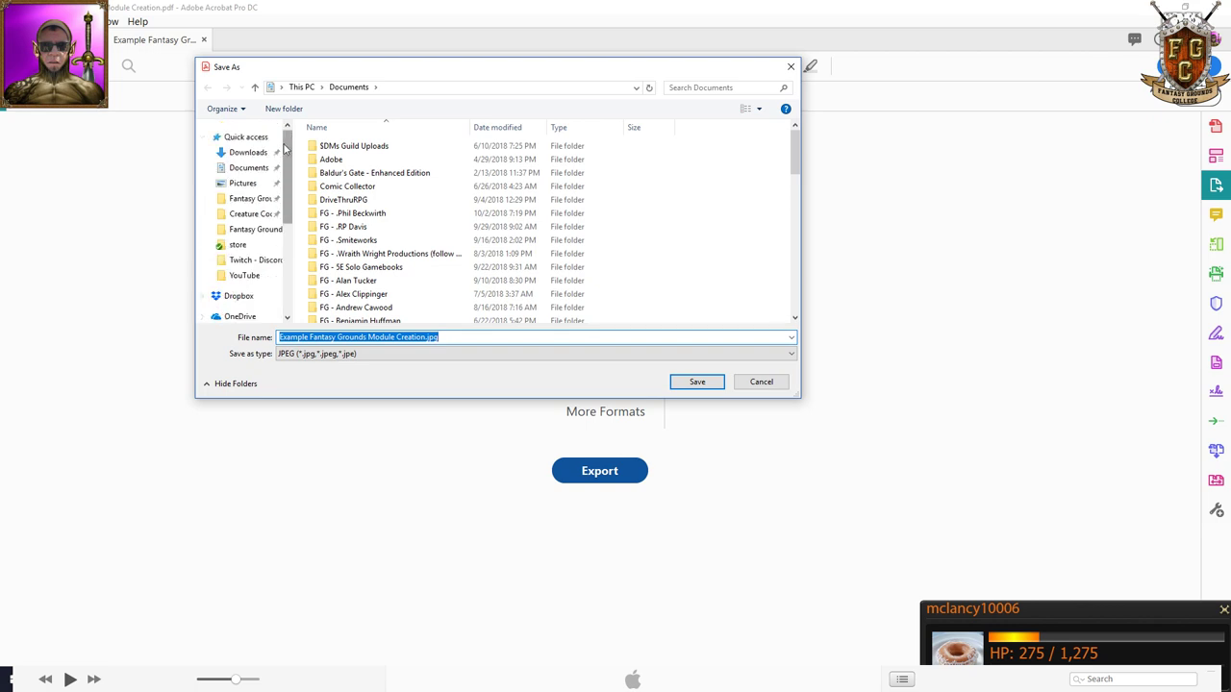
pyautogui.click(252, 199)
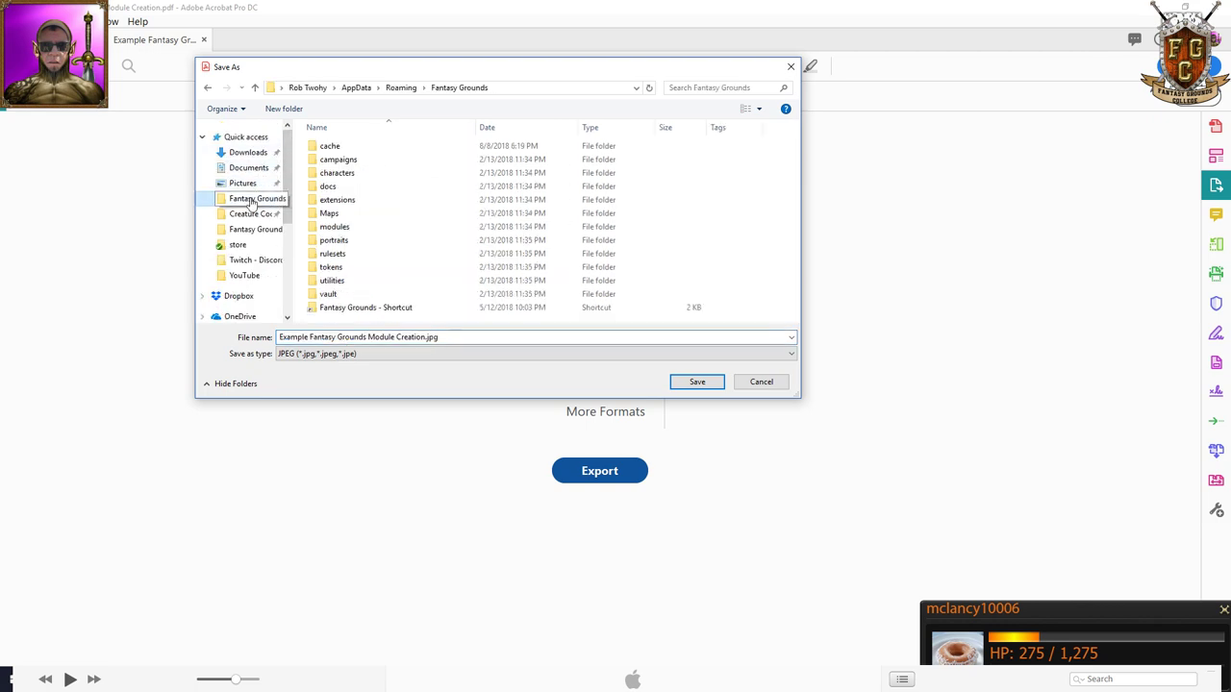
pyautogui.doubleClick(341, 161)
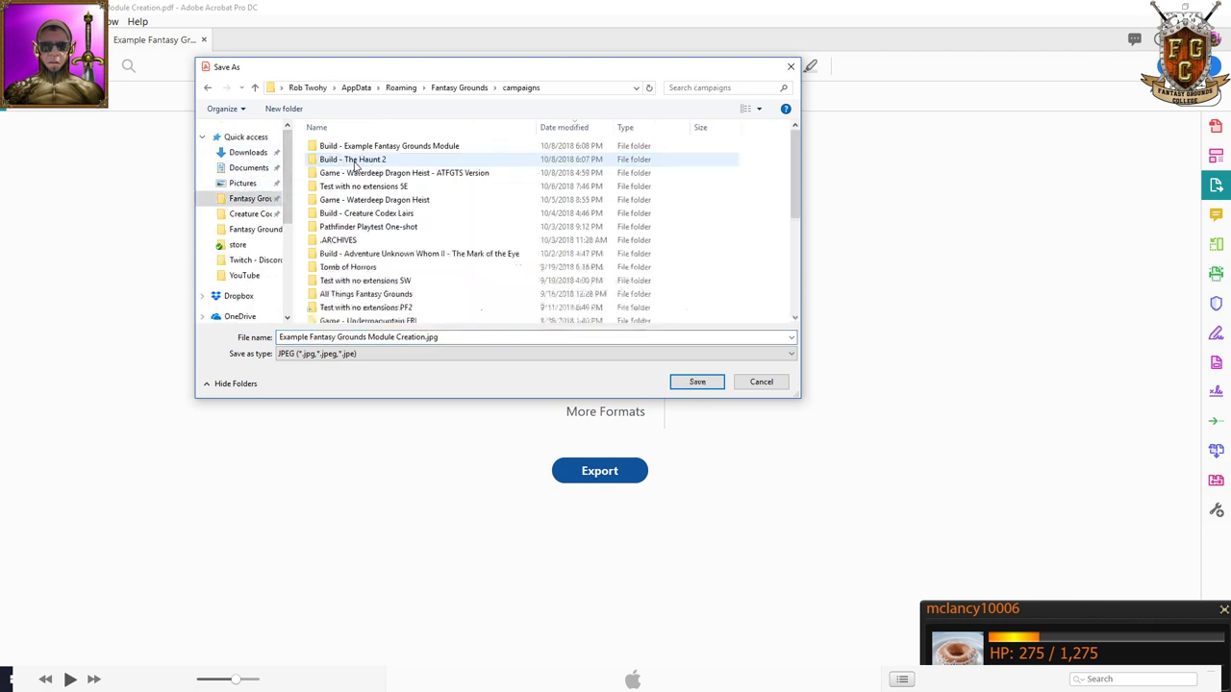
pyautogui.doubleClick(435, 149)
pyautogui.doubleClick(358, 149)
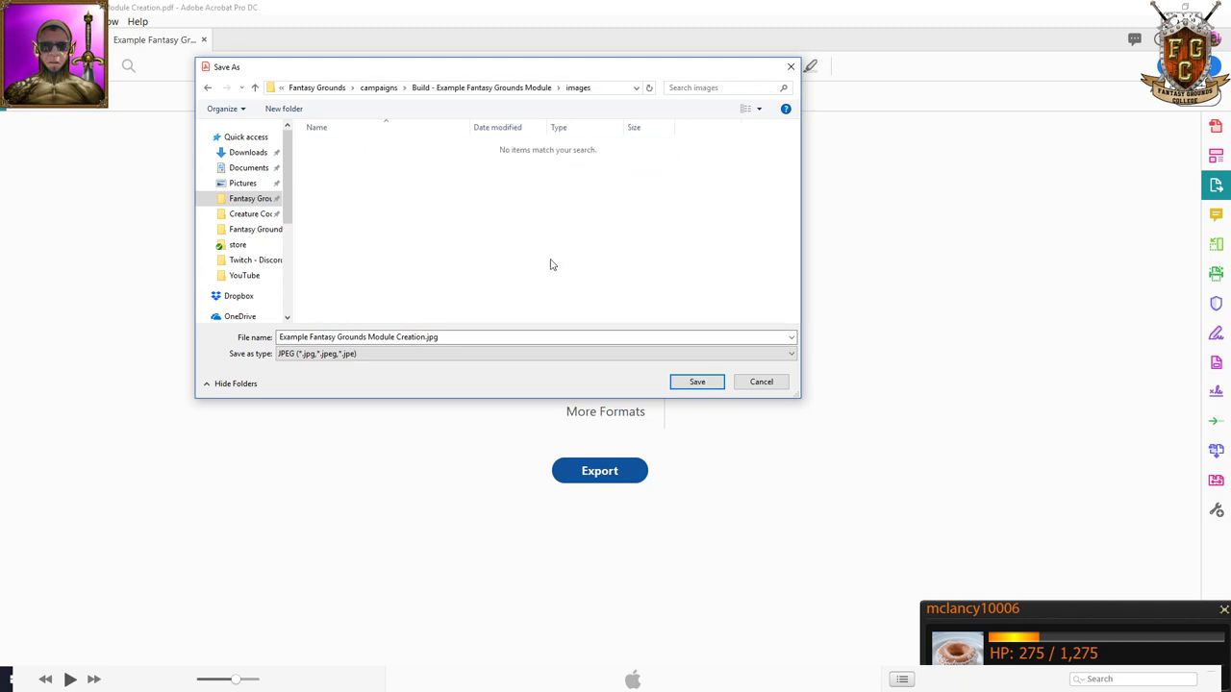
pyautogui.click(687, 382)
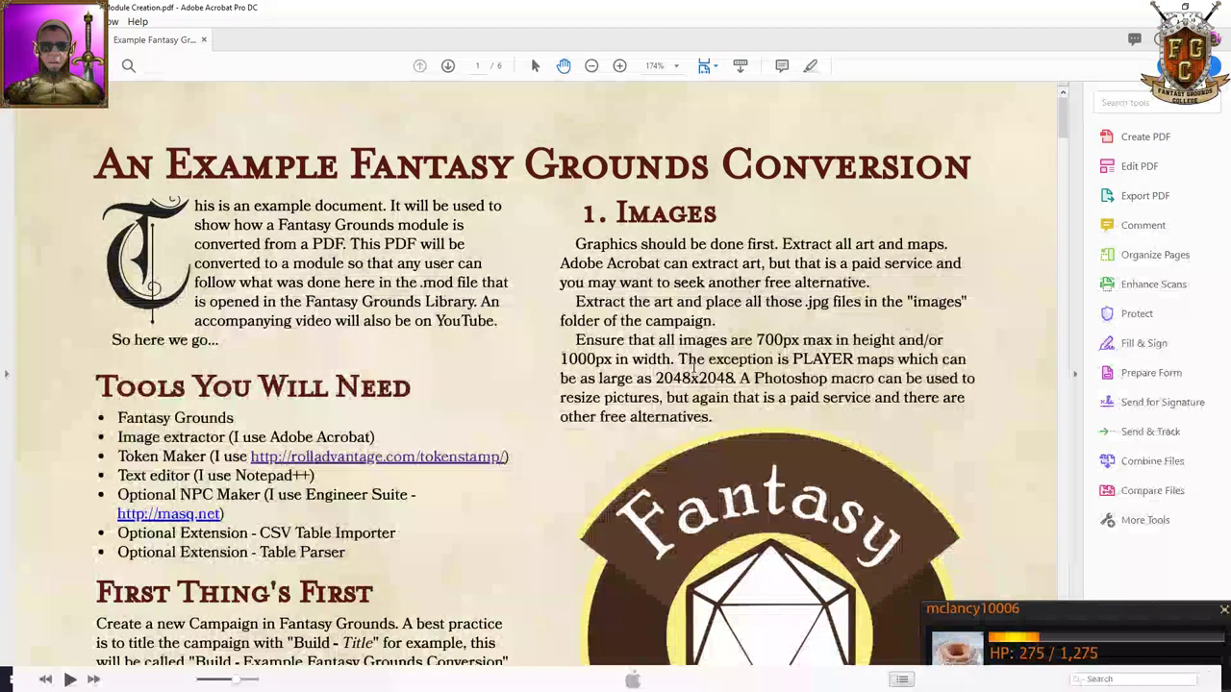
# - Switch to File Explorer and open the images folder of the "Build - Example Fantasy Grounds Module" campaign
pyautogui.hotkey('alt', 'Tab')
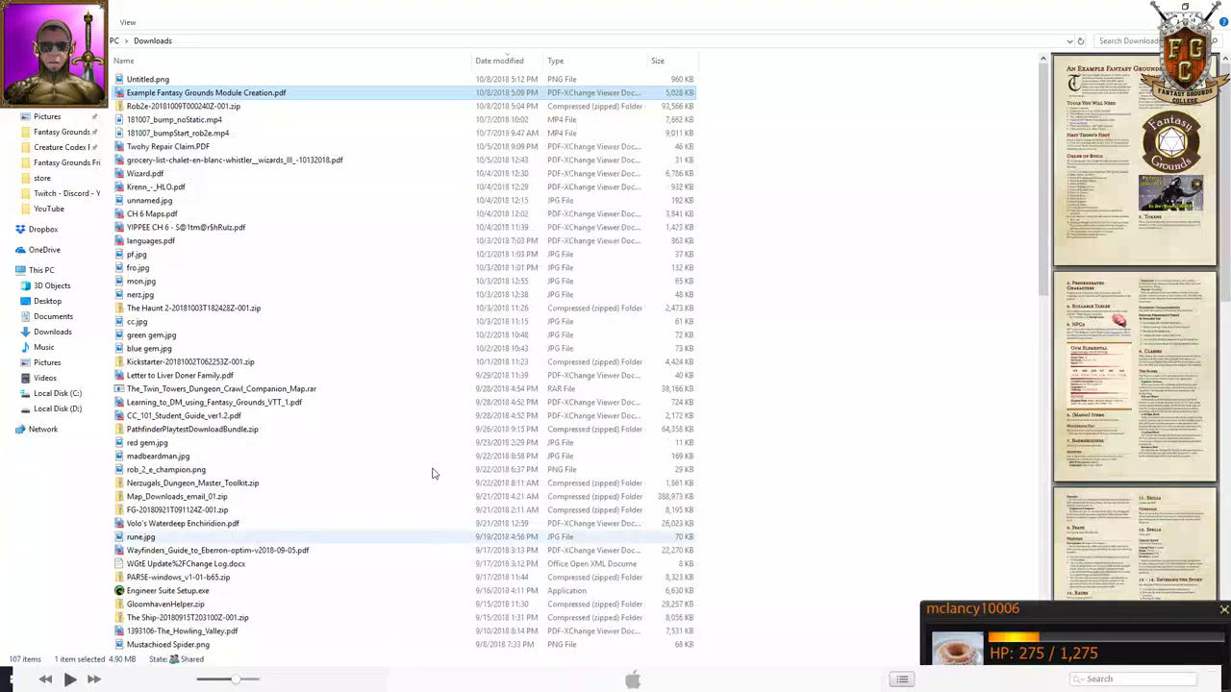
pyautogui.click(61, 134)
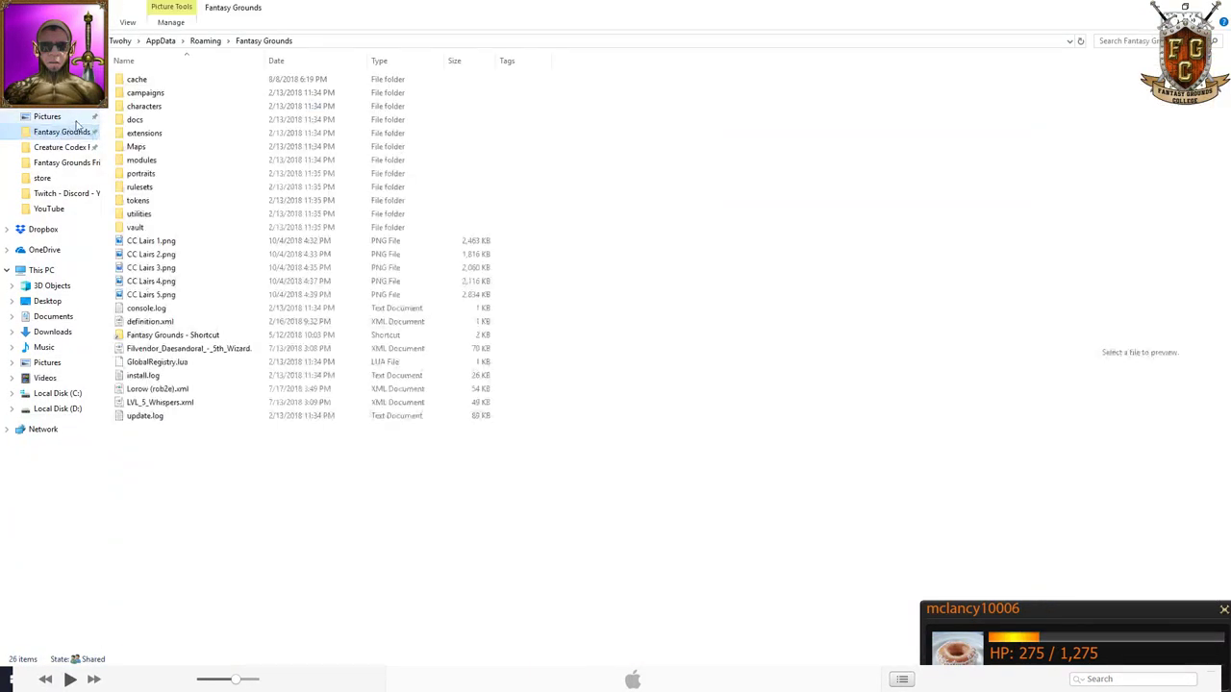
pyautogui.doubleClick(152, 92)
pyautogui.click(159, 83)
pyautogui.doubleClick(159, 83)
pyautogui.doubleClick(156, 80)
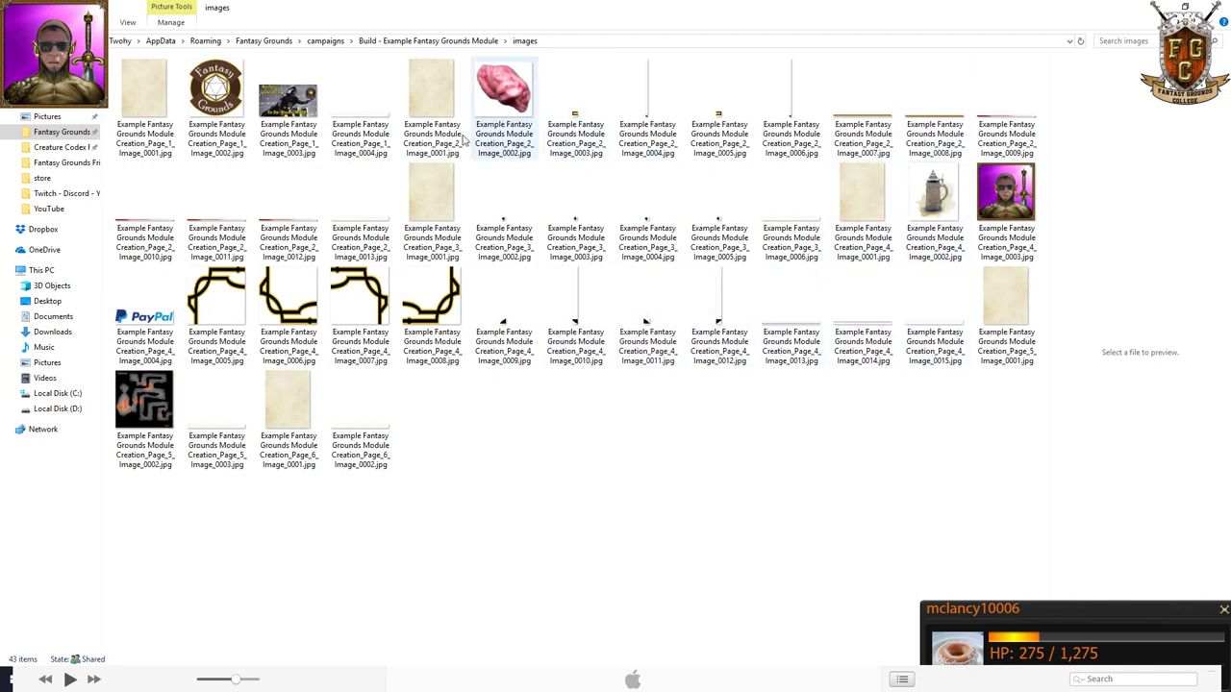
# - Delete all extracted images except the logo, Darth Vader meme, pink rock, tankard, avatar portrait, PayPal logo and cavern map
pyautogui.click(146, 106)
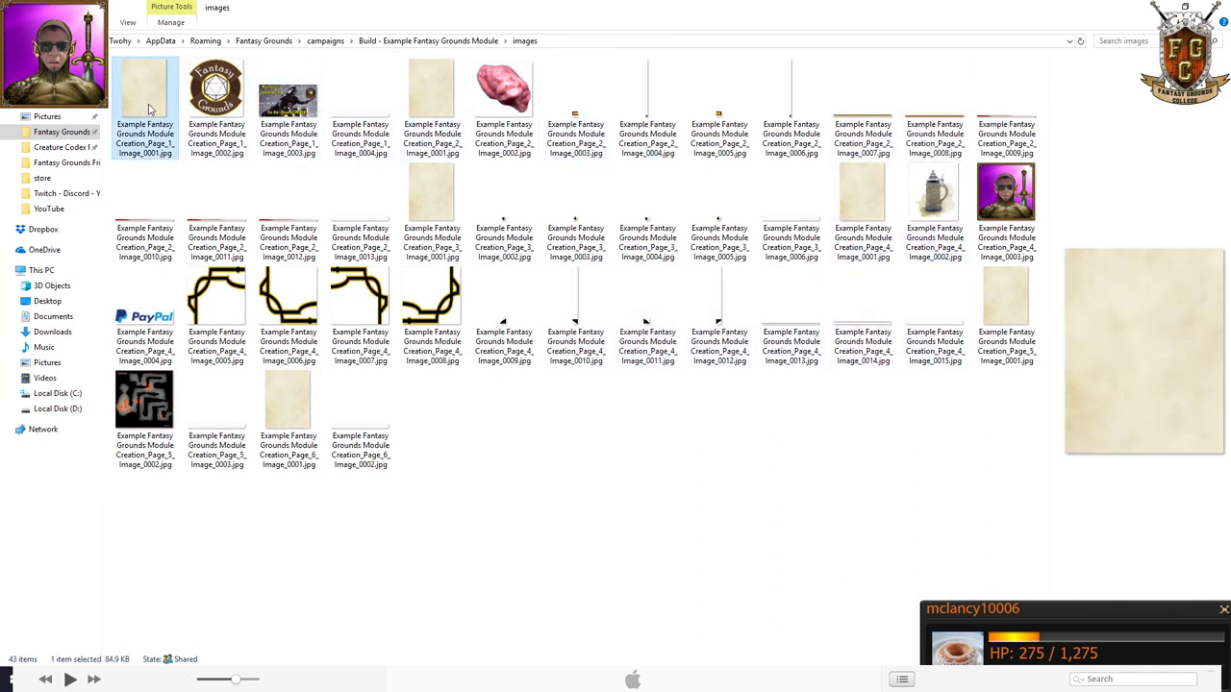
pyautogui.keyDown('shift'); pyautogui.click(369, 414); pyautogui.keyUp('shift')
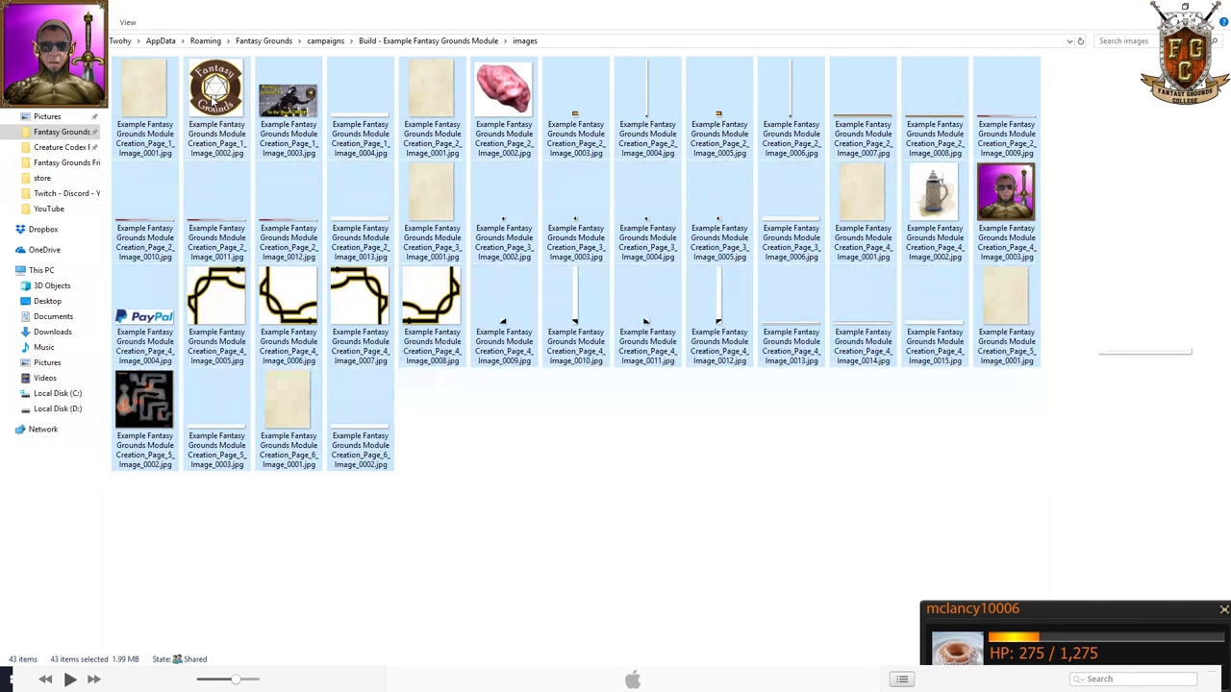
pyautogui.keyDown('ctrl'); pyautogui.click(216, 96); pyautogui.keyUp('ctrl')
pyautogui.keyDown('ctrl'); pyautogui.click(289, 101); pyautogui.keyUp('ctrl')
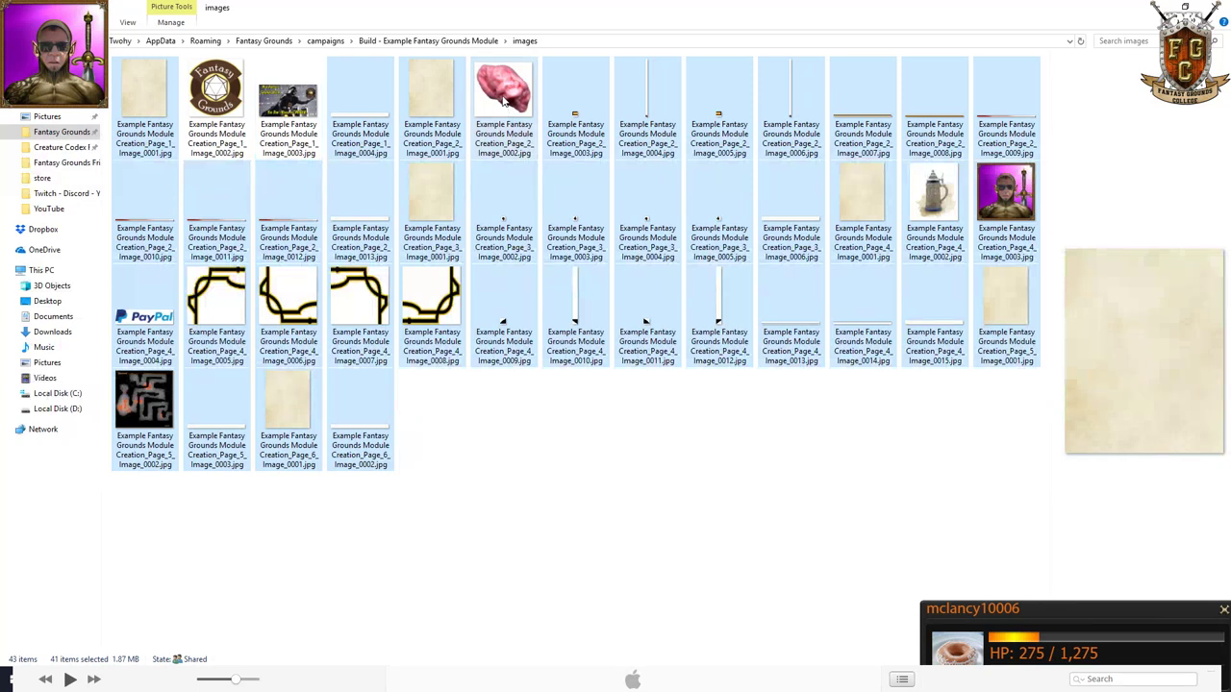
pyautogui.keyDown('ctrl'); pyautogui.click(577, 258); pyautogui.keyUp('ctrl')
pyautogui.keyDown('ctrl'); pyautogui.click(935, 197); pyautogui.keyUp('ctrl')
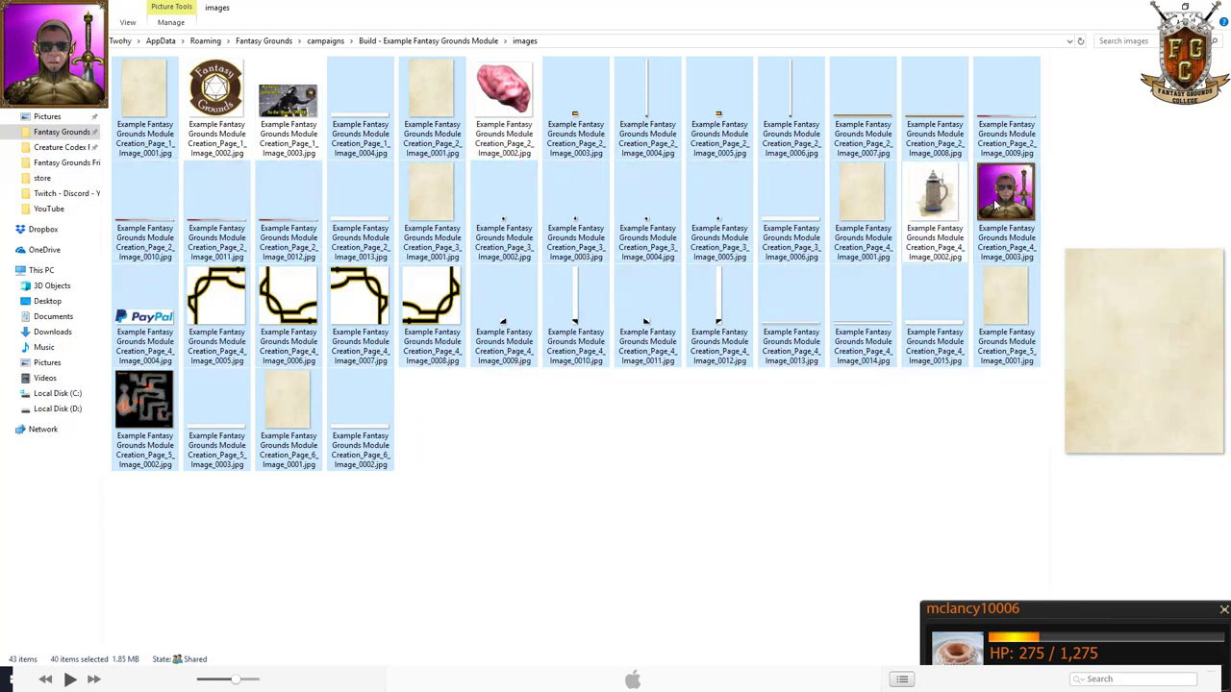
pyautogui.keyDown('ctrl'); pyautogui.click(1010, 200); pyautogui.keyUp('ctrl')
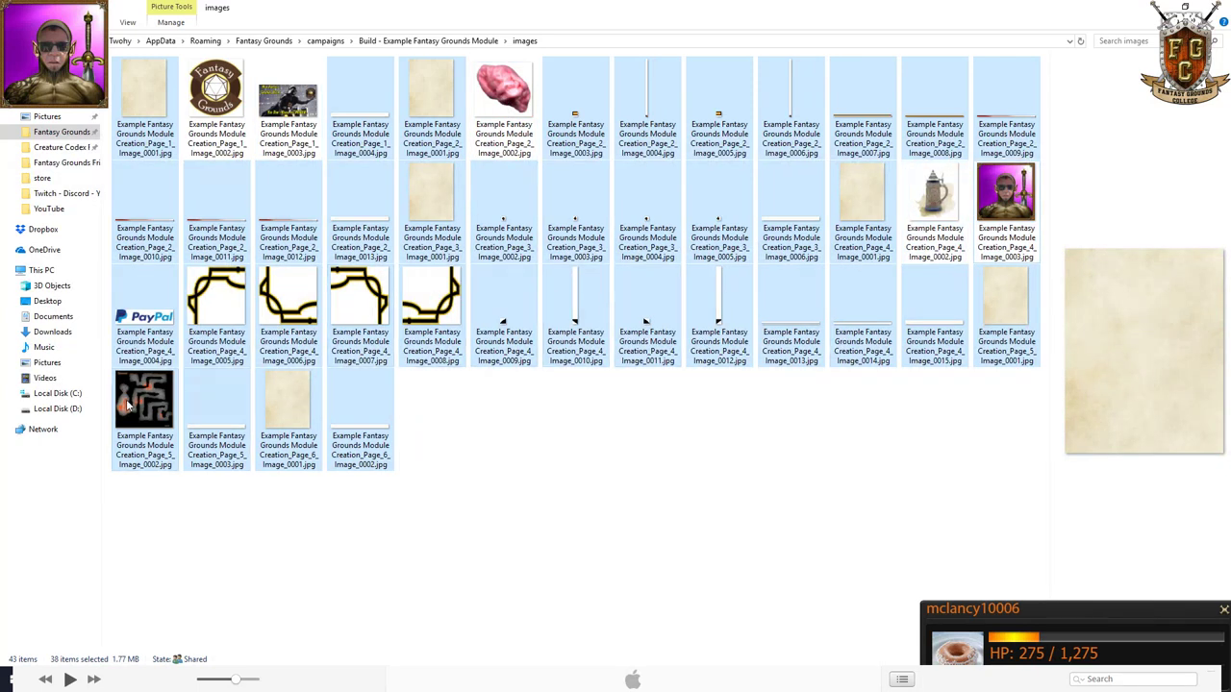
pyautogui.keyDown('ctrl'); pyautogui.click(130, 404); pyautogui.keyUp('ctrl')
pyautogui.keyDown('ctrl'); pyautogui.click(157, 322); pyautogui.keyUp('ctrl')
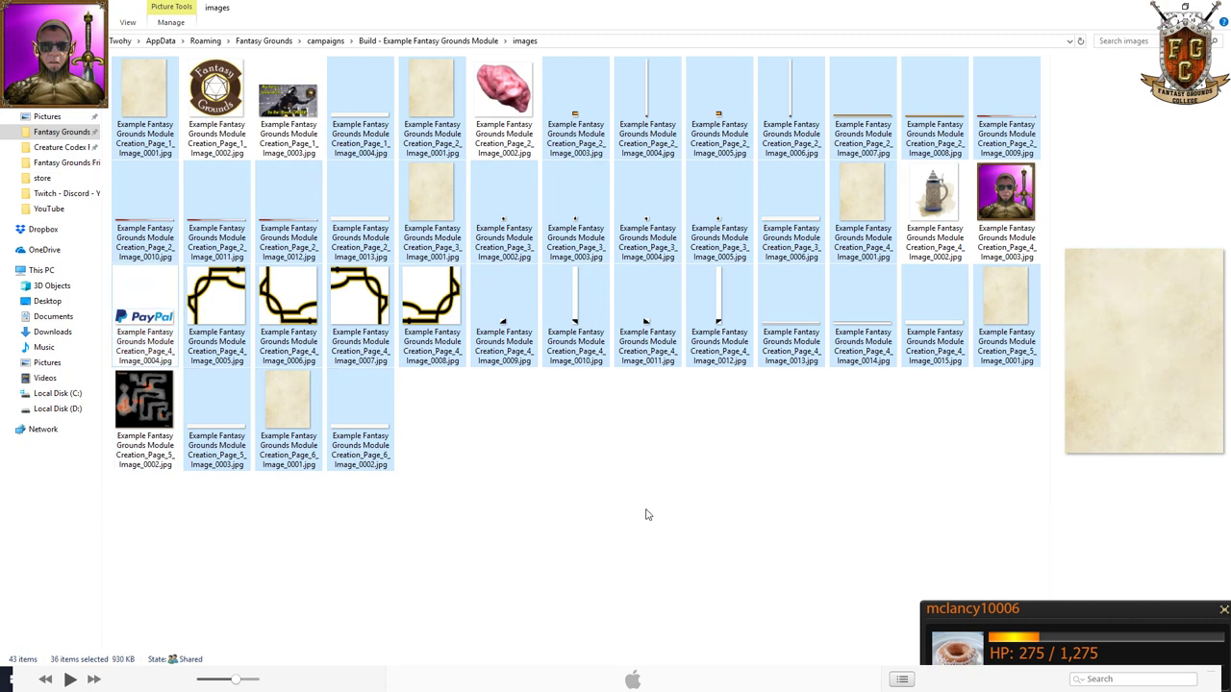
pyautogui.press('Delete')
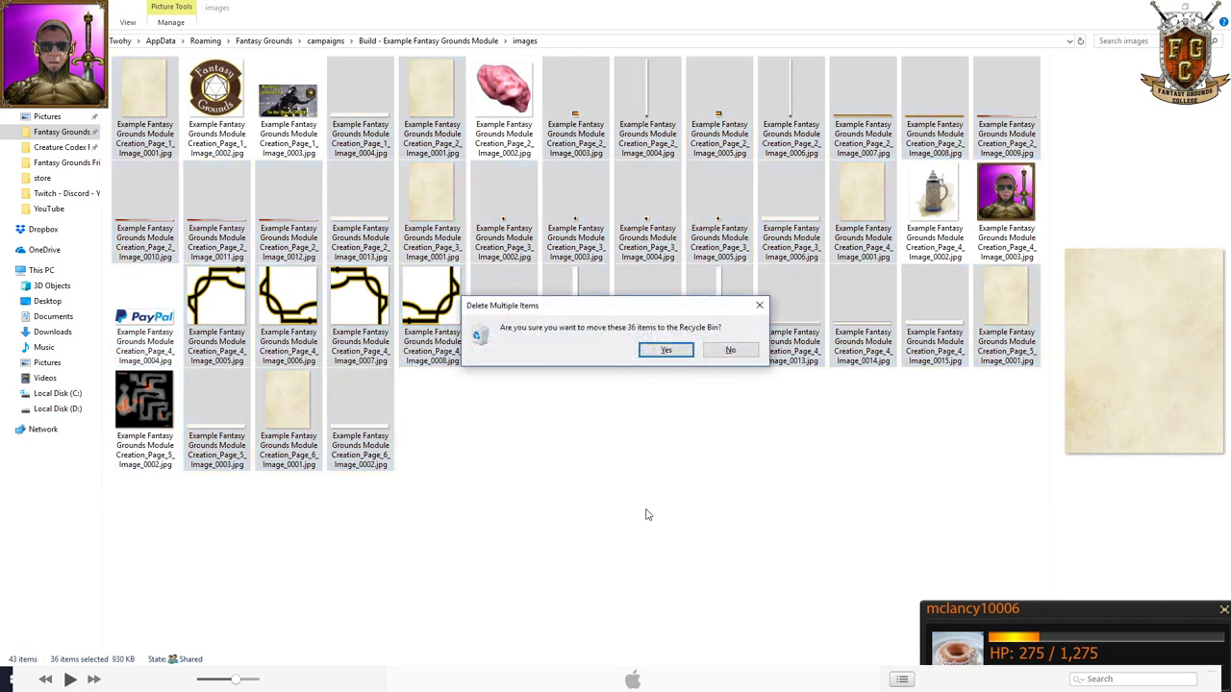
pyautogui.click(663, 350)
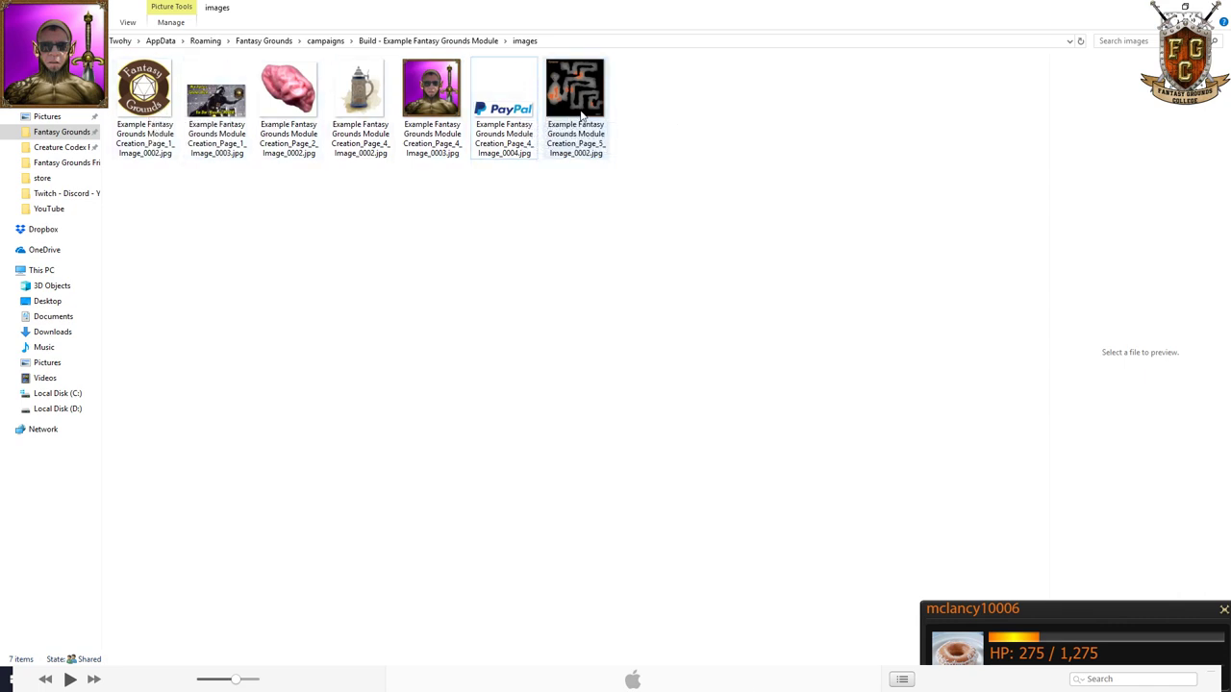
# - Open the Fantasy Grounds logo image in Paint, check its horizontal and vertical size in pixels, and close it without resizing
pyautogui.rightClick(153, 108)
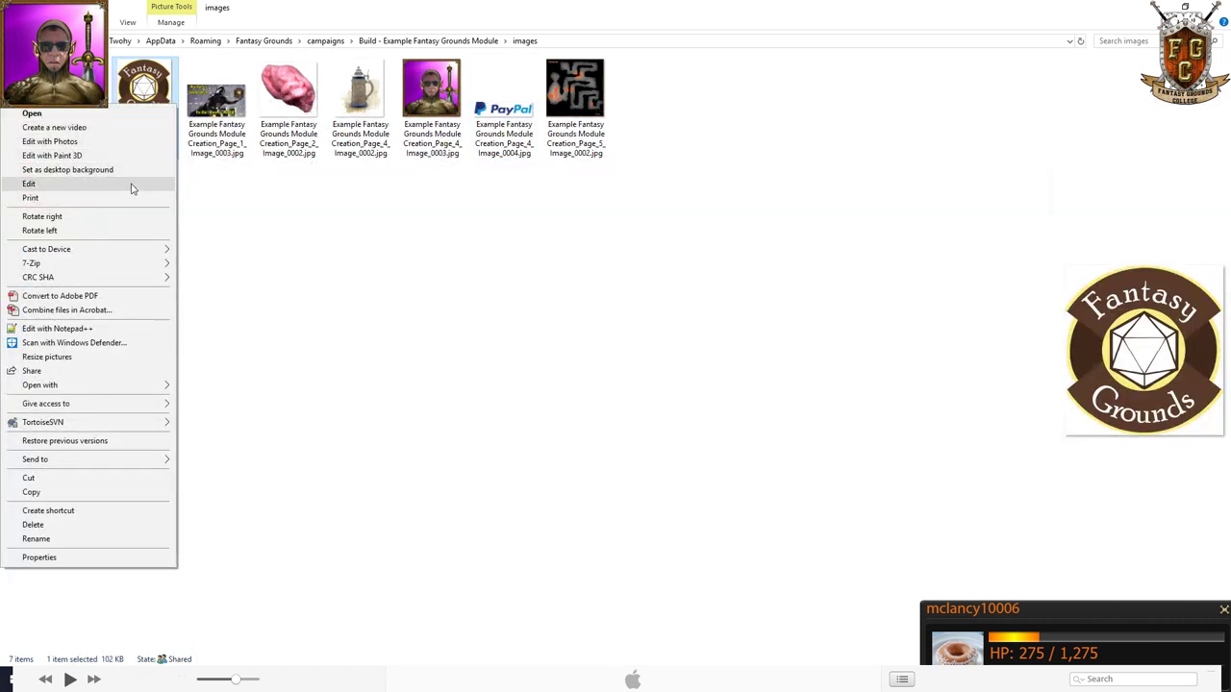
pyautogui.moveTo(97, 263)
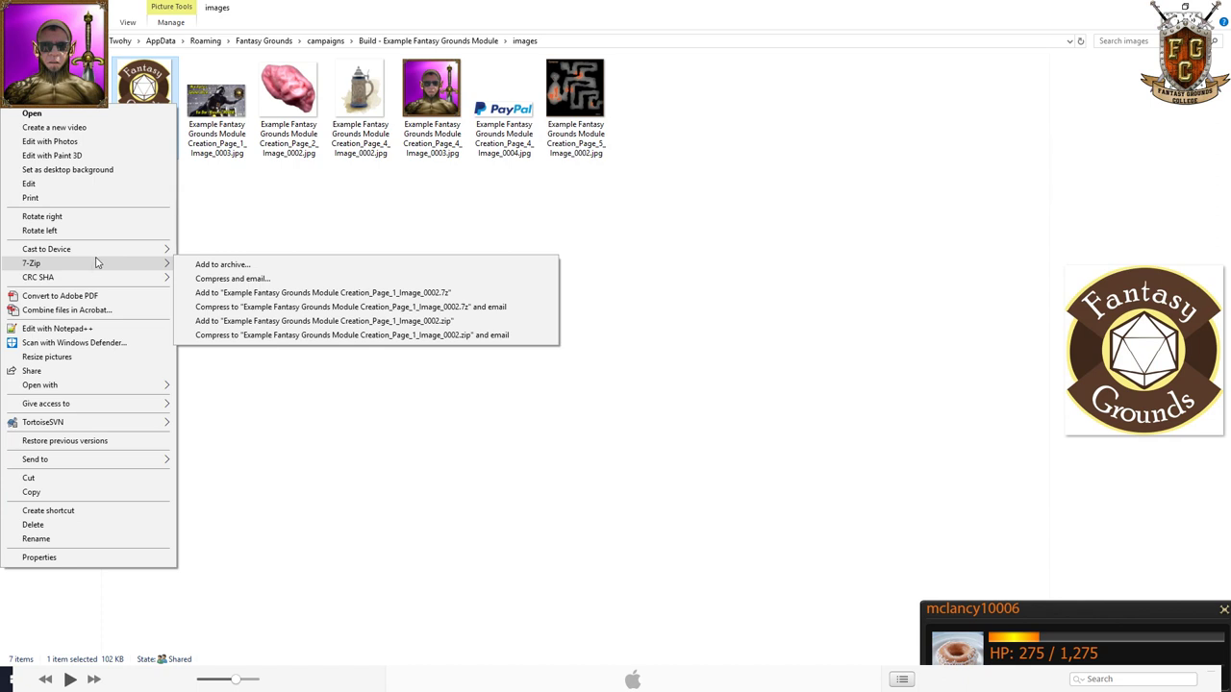
pyautogui.click(107, 187)
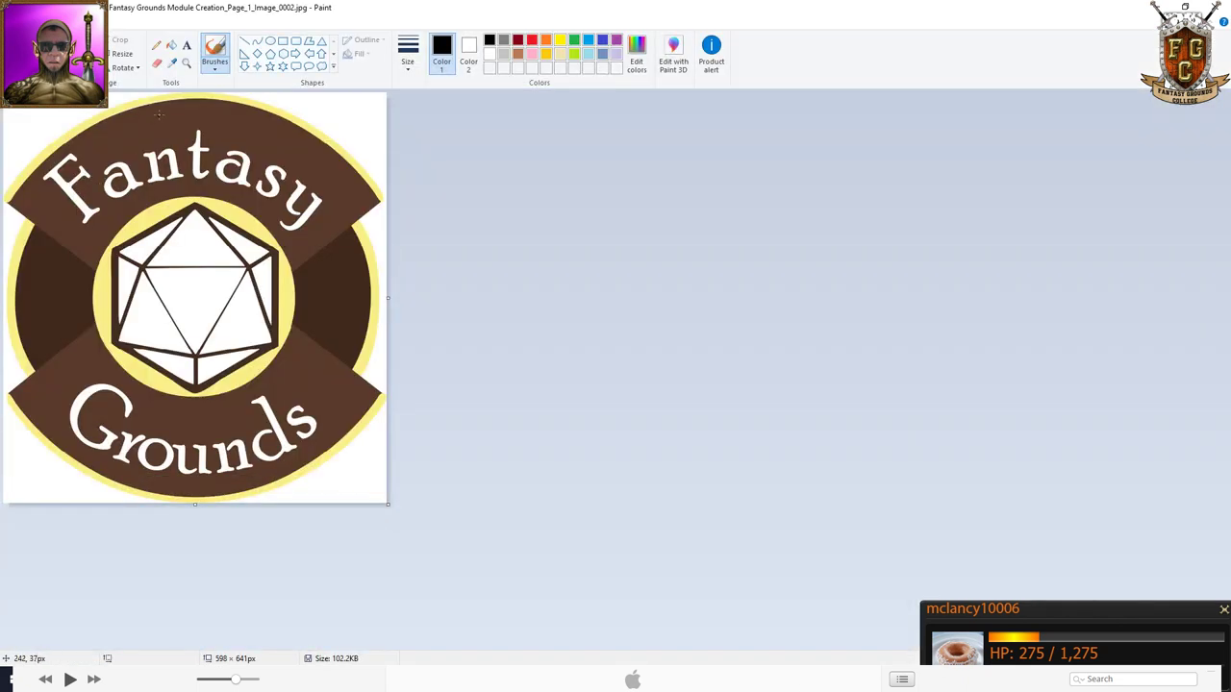
pyautogui.click(122, 55)
pyautogui.click(142, 101)
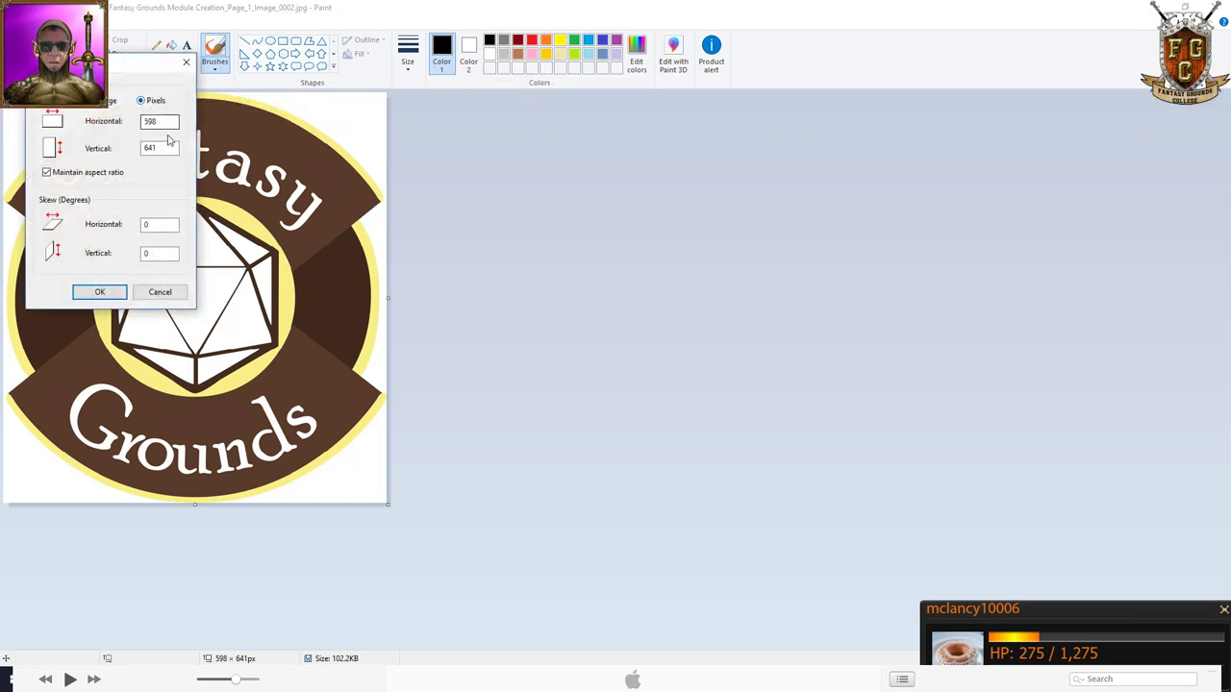
pyautogui.doubleClick(160, 147)
pyautogui.doubleClick(178, 122)
pyautogui.click(181, 122)
pyautogui.click(161, 292)
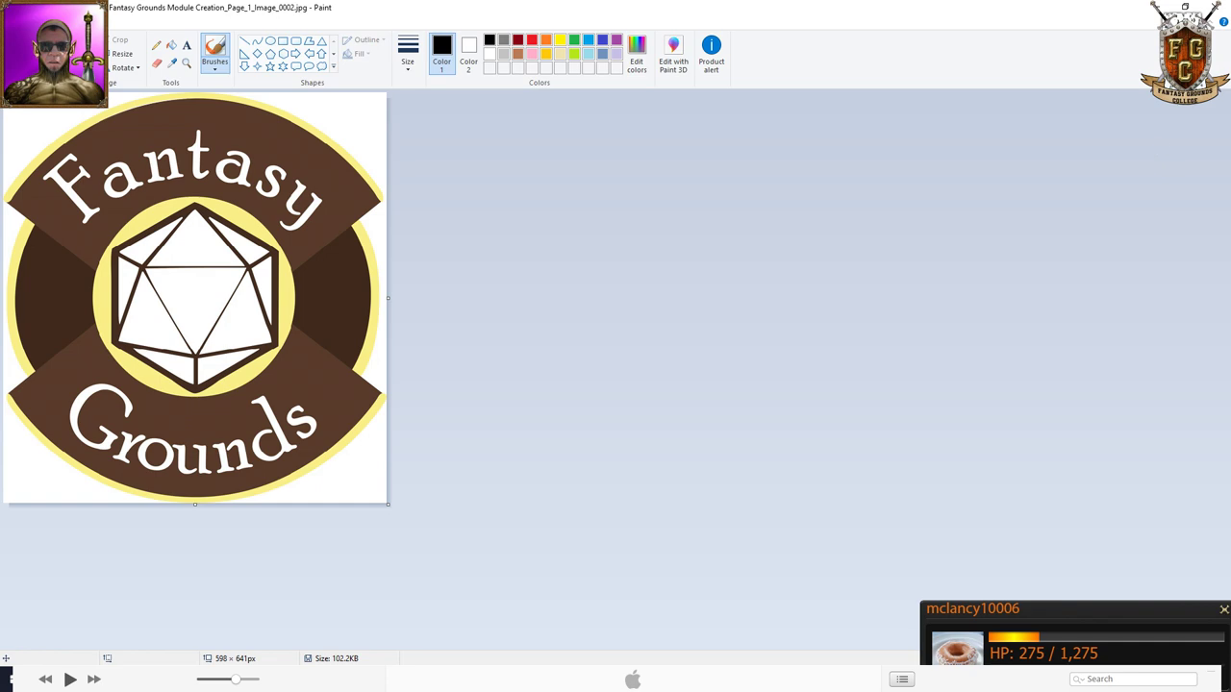
pyautogui.click(1217, 9)
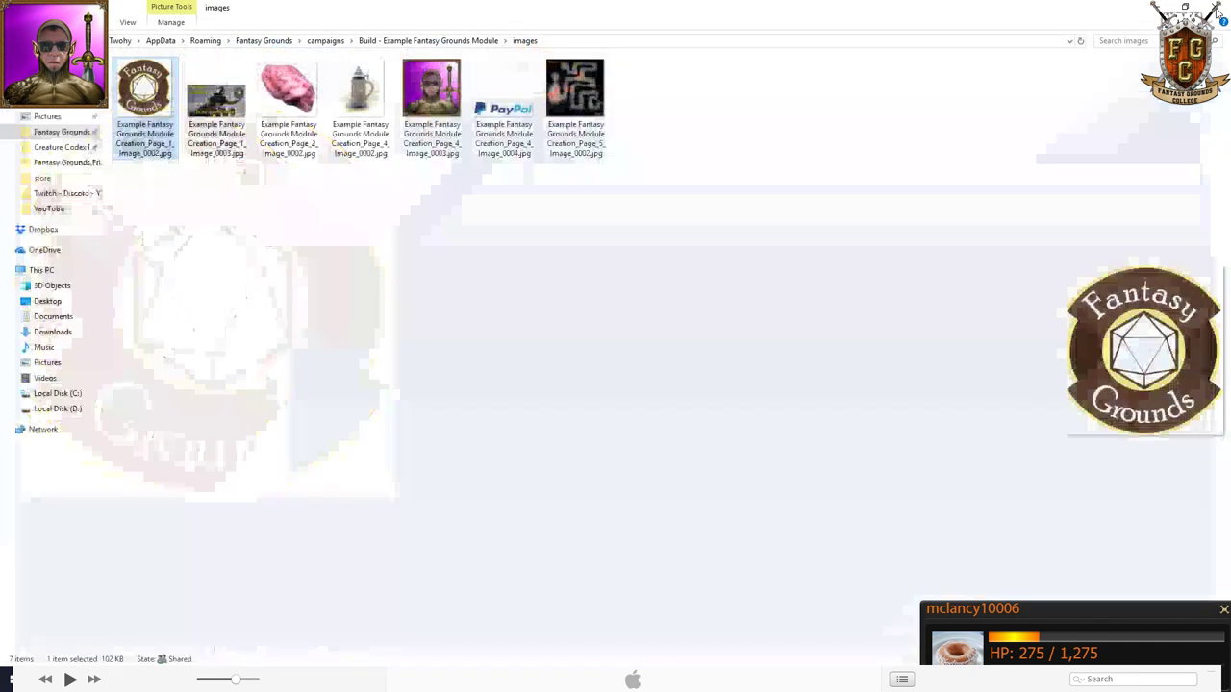
# - View the Caverns map image at full size and close the viewer
pyautogui.doubleClick(569, 99)
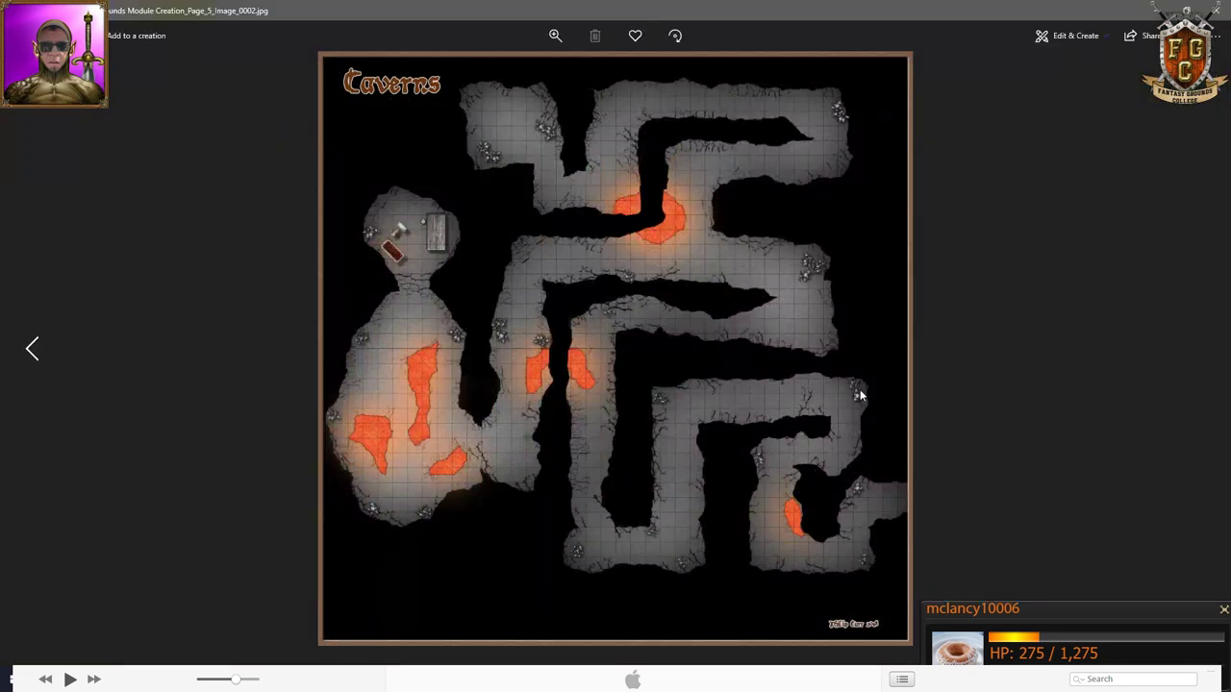
pyautogui.click(1214, 10)
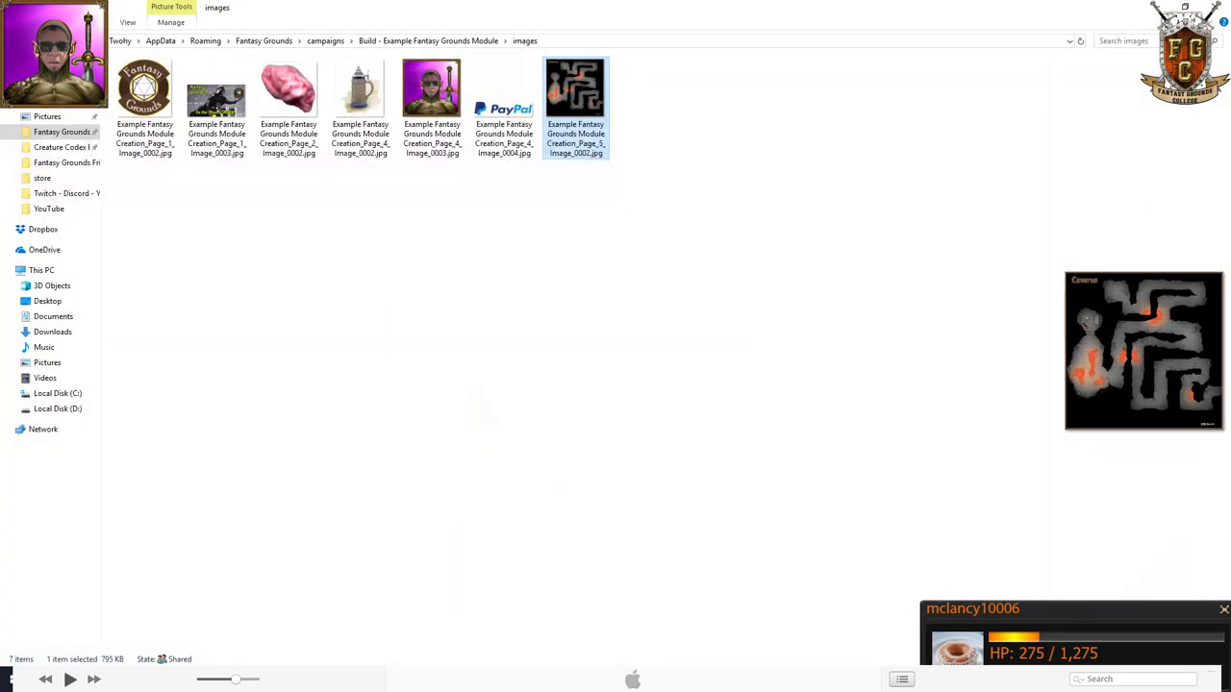
# - Switch to Photoshop and create a blank white 1200 x 1200 pixel document at 72 pixels/inch
pyautogui.click(7, 681)
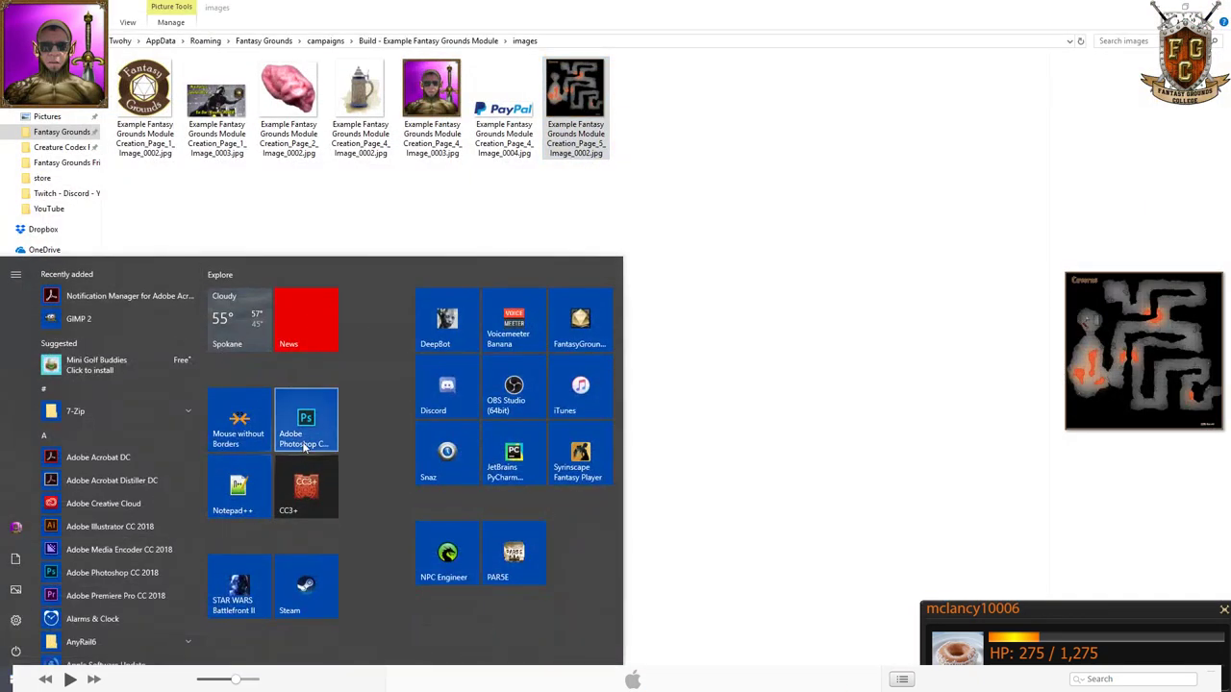
pyautogui.click(304, 448)
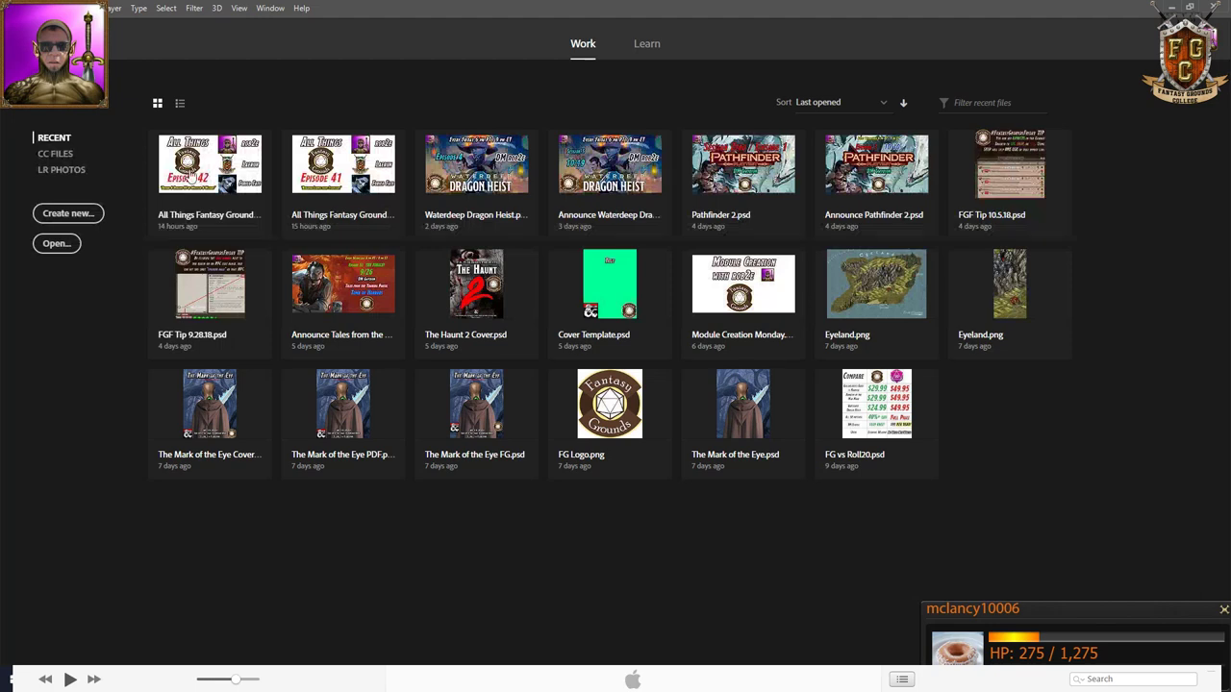
pyautogui.click(57, 243)
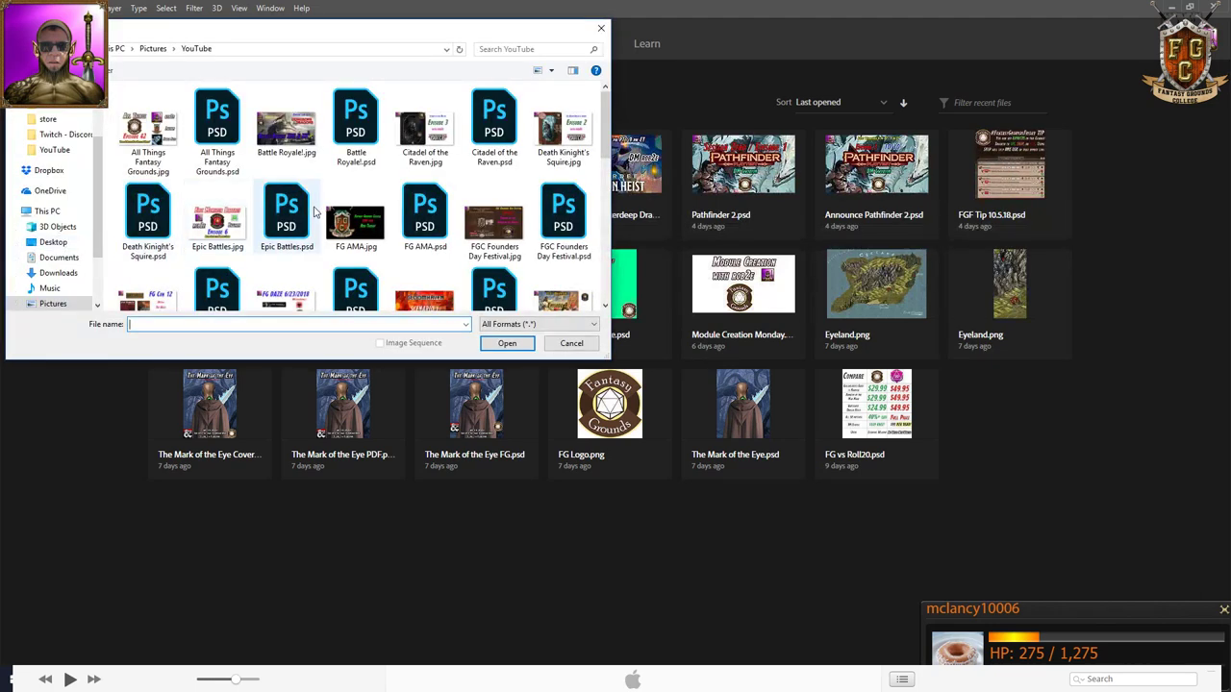
pyautogui.click(572, 344)
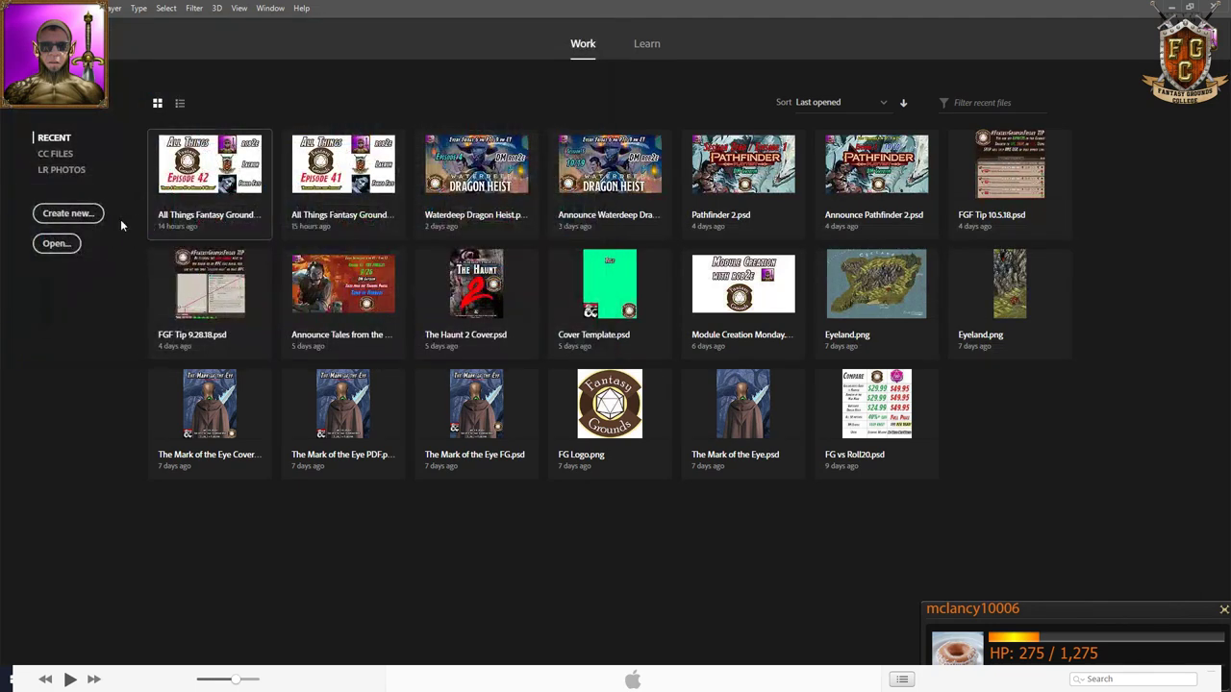
pyautogui.click(60, 220)
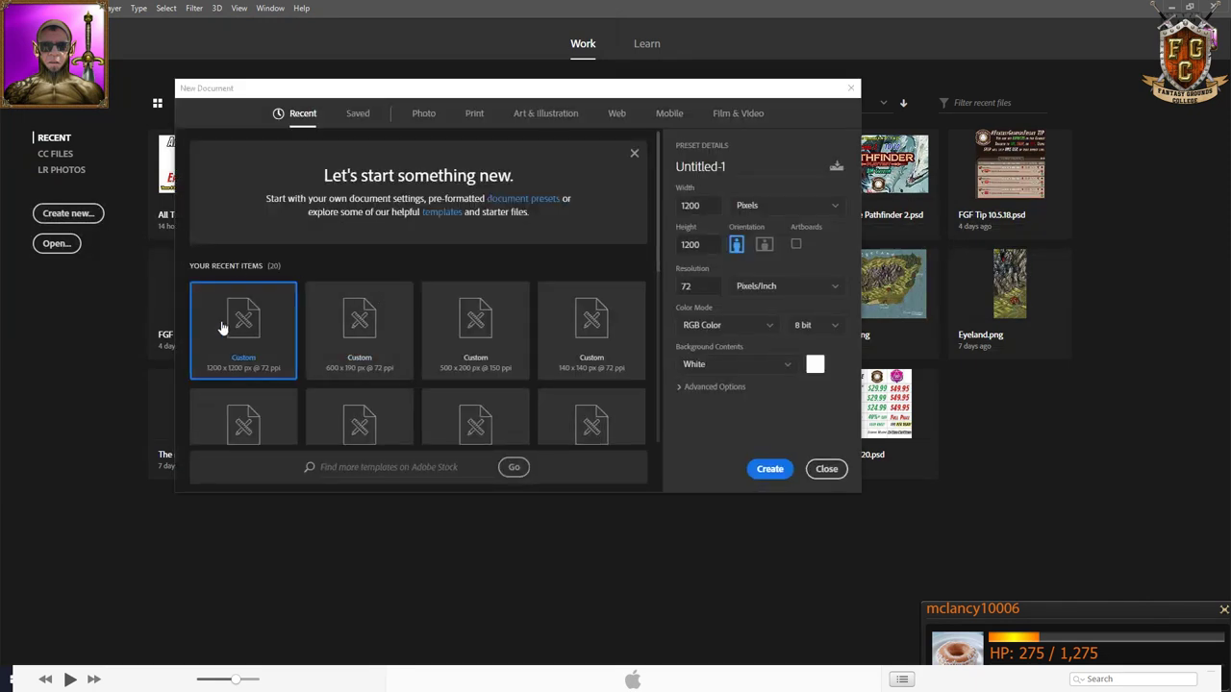
pyautogui.click(770, 470)
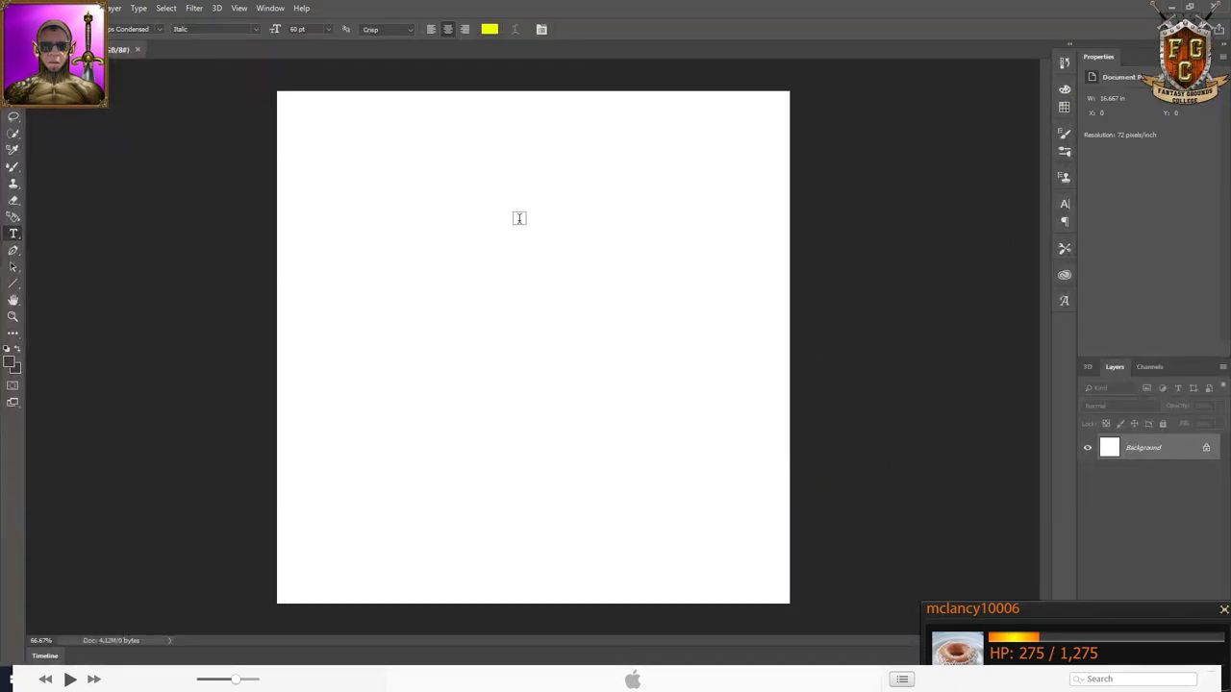
# - Run the Image Processor script with the 1000x700px resize action on the images folder of "Build - Example Fantasy Grounds Module", and close Photoshop
pyautogui.click(37, 7)
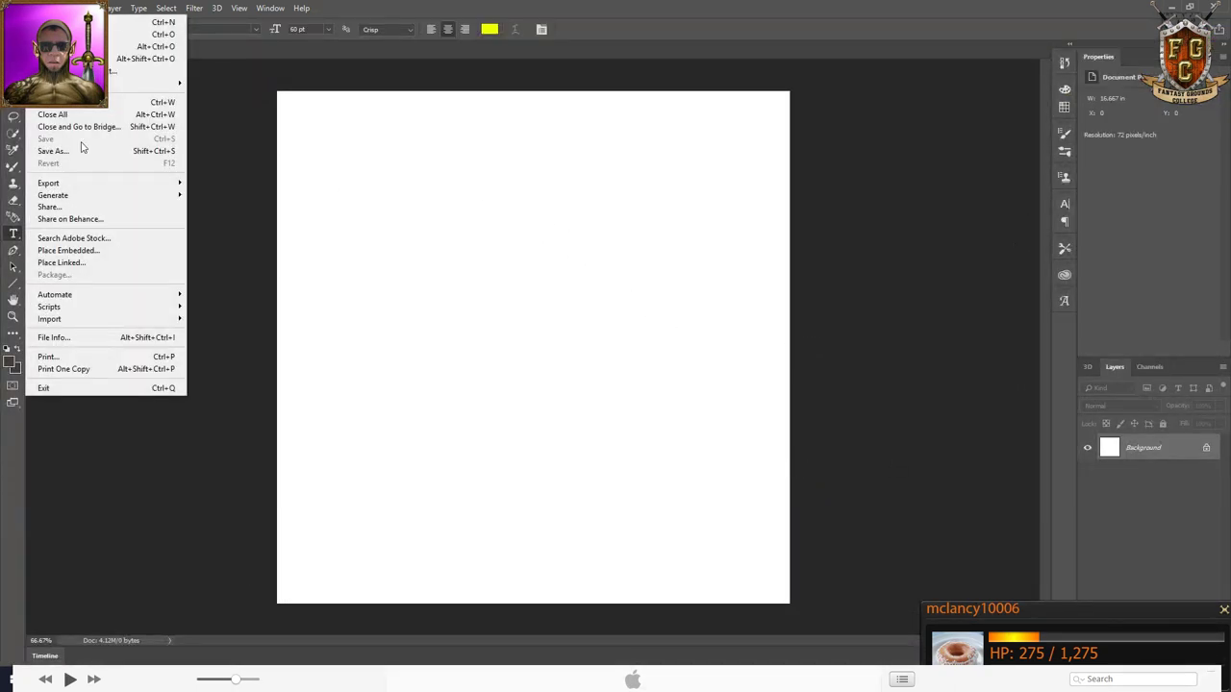
pyautogui.moveTo(86, 325)
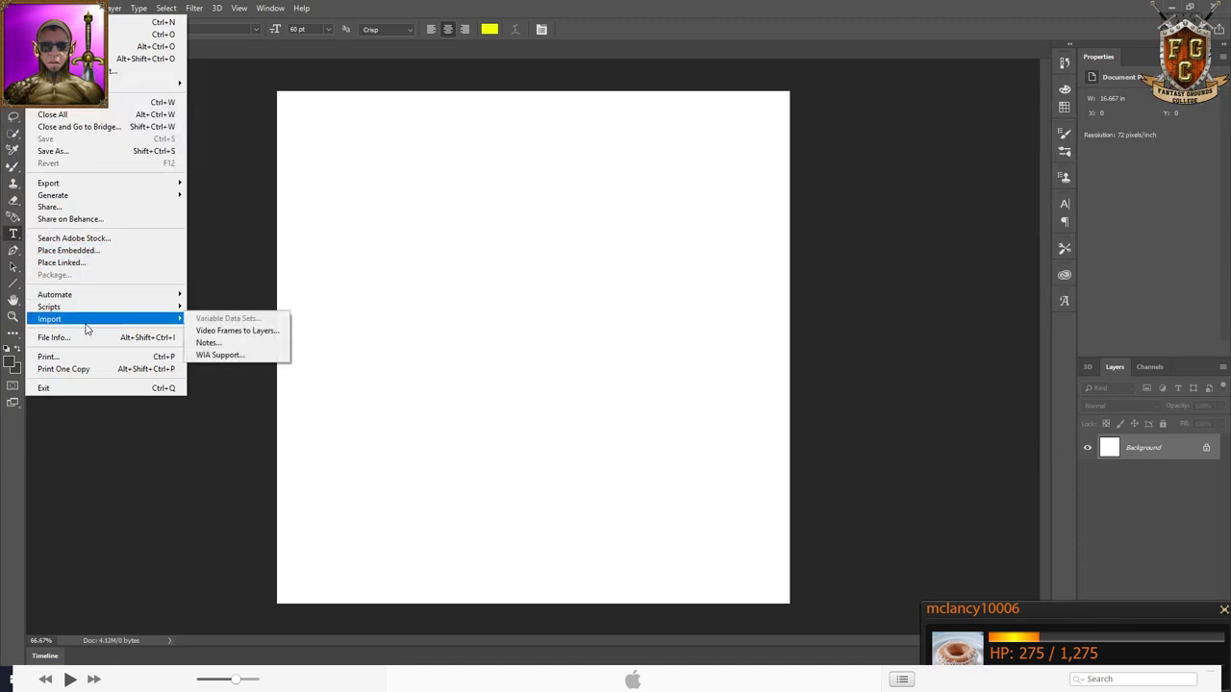
pyautogui.click(231, 306)
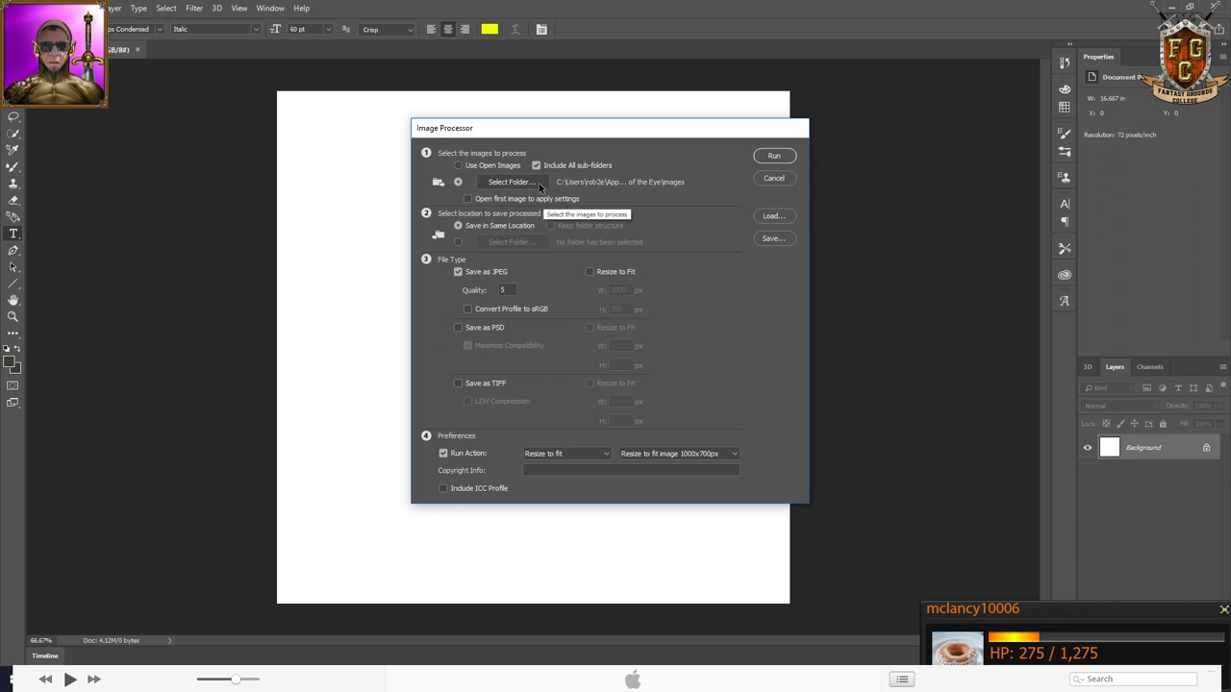
pyautogui.click(540, 183)
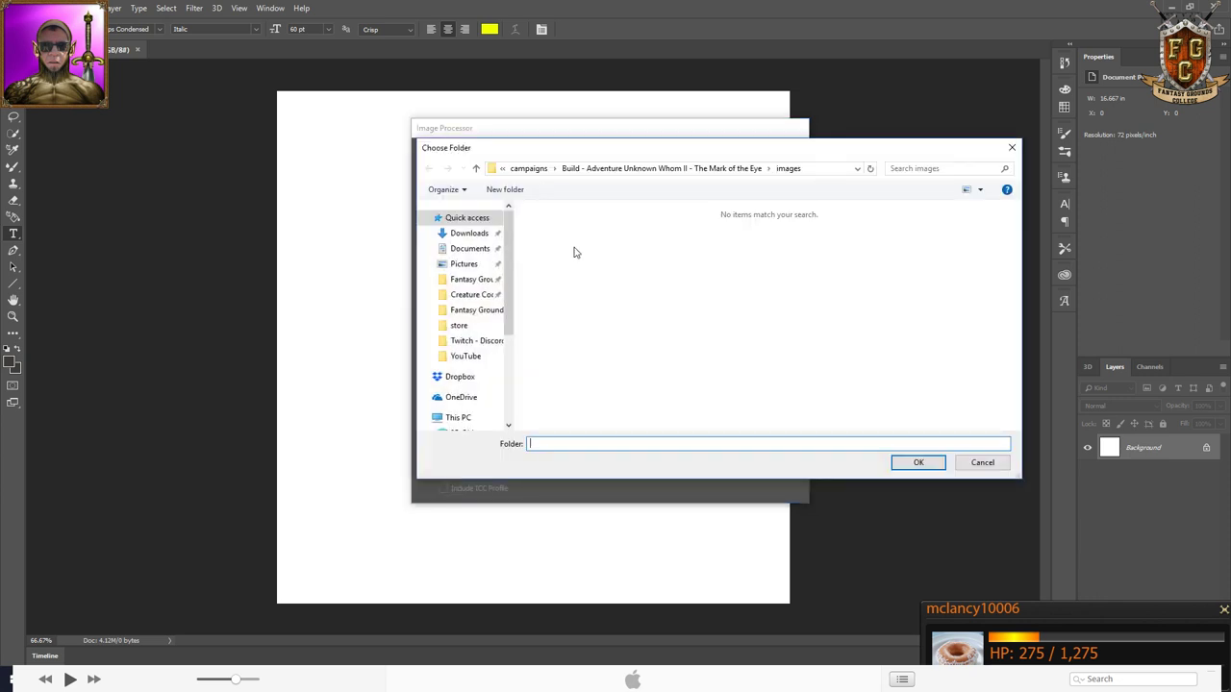
pyautogui.click(477, 281)
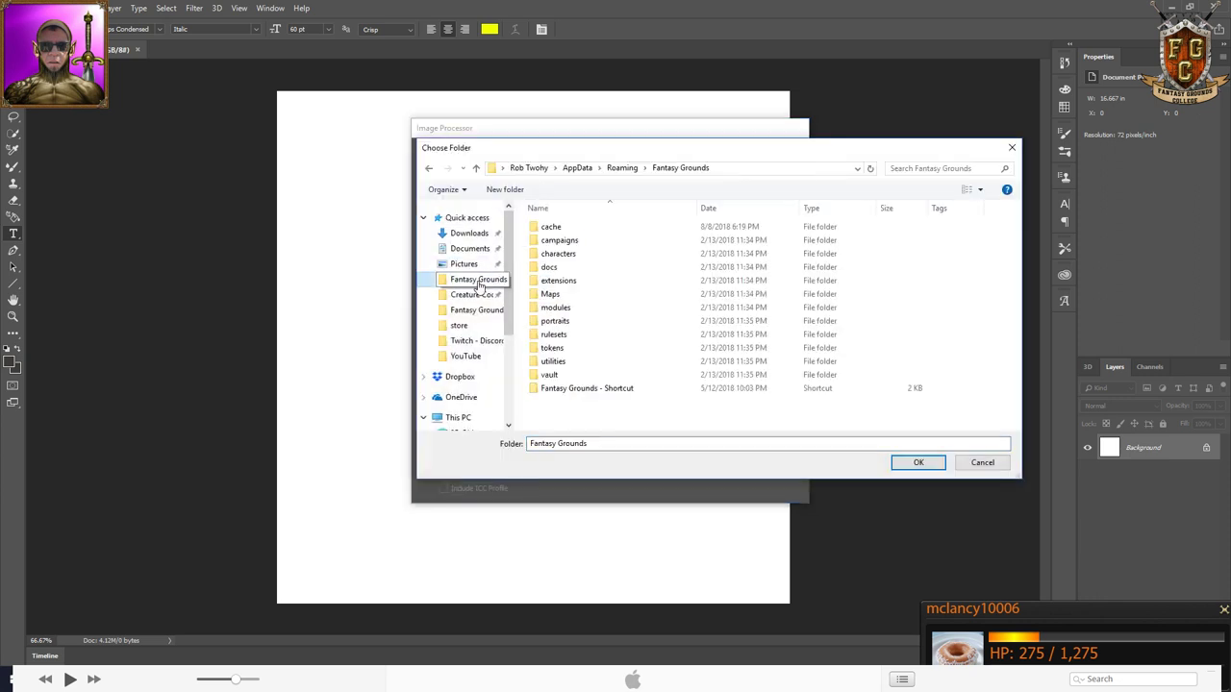
pyautogui.doubleClick(563, 238)
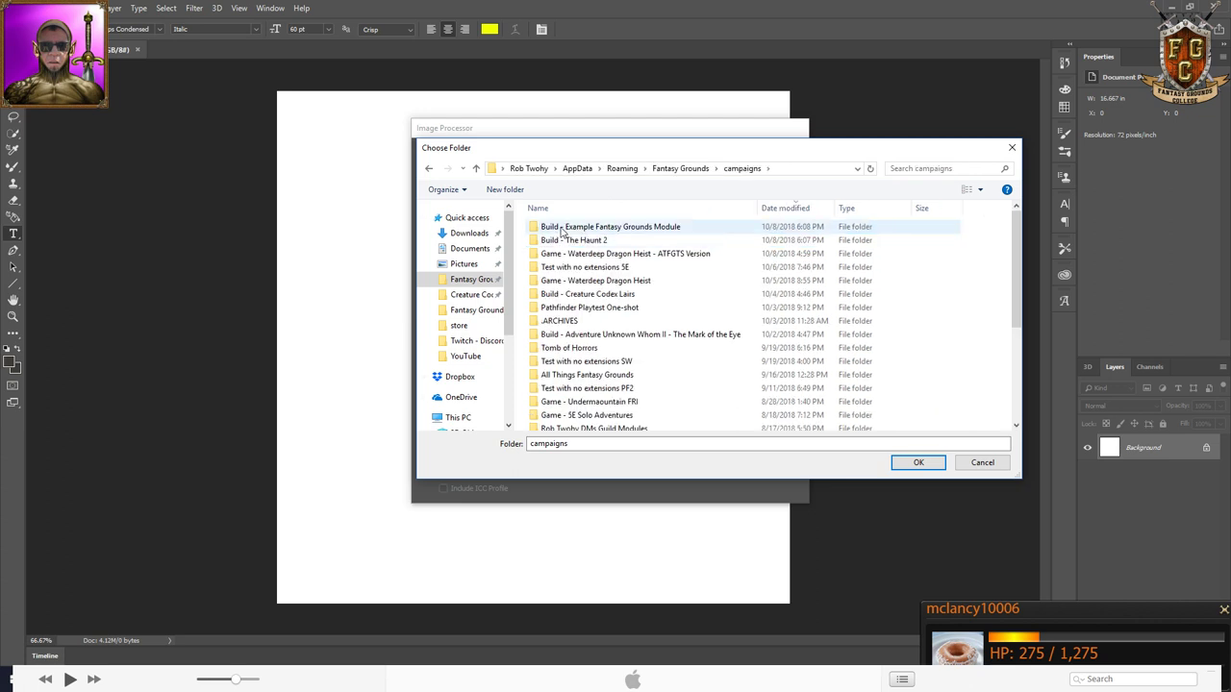
pyautogui.doubleClick(562, 228)
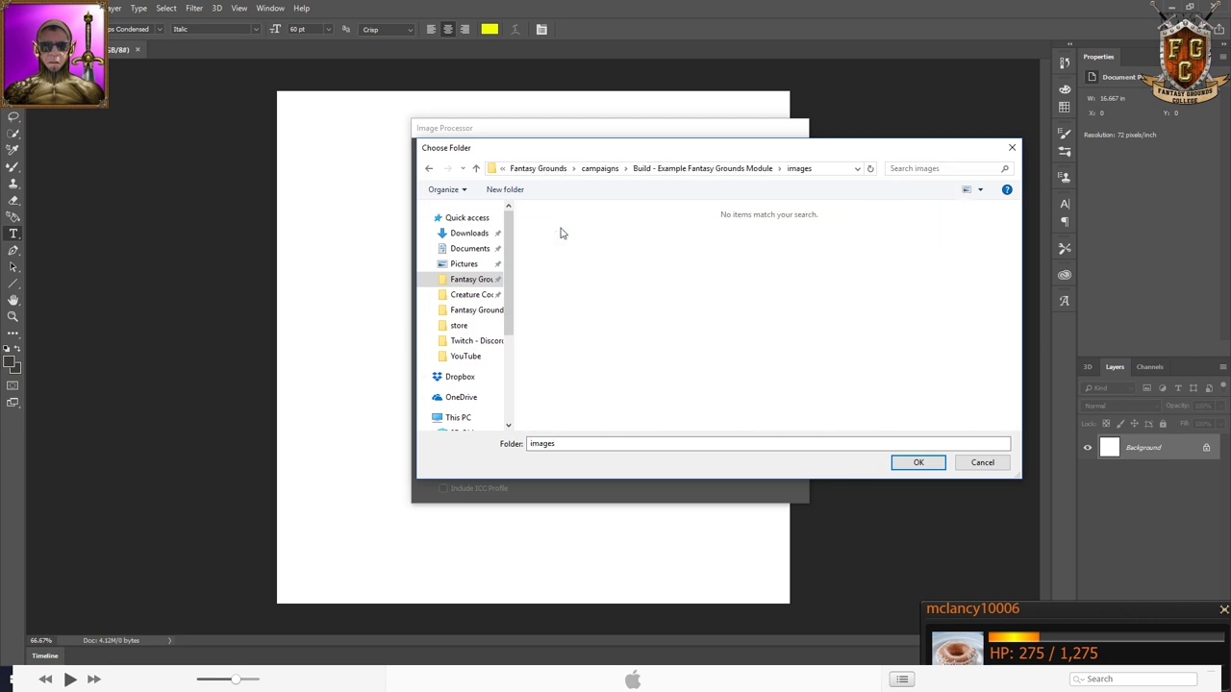
pyautogui.click(917, 463)
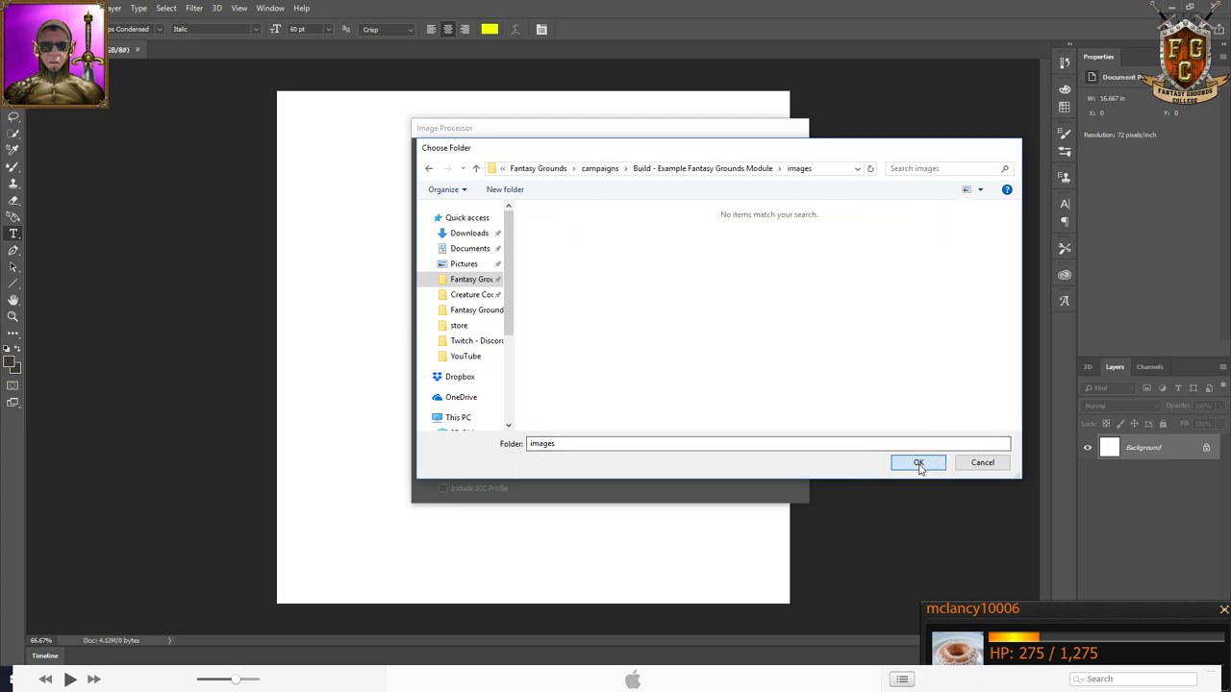
pyautogui.click(777, 156)
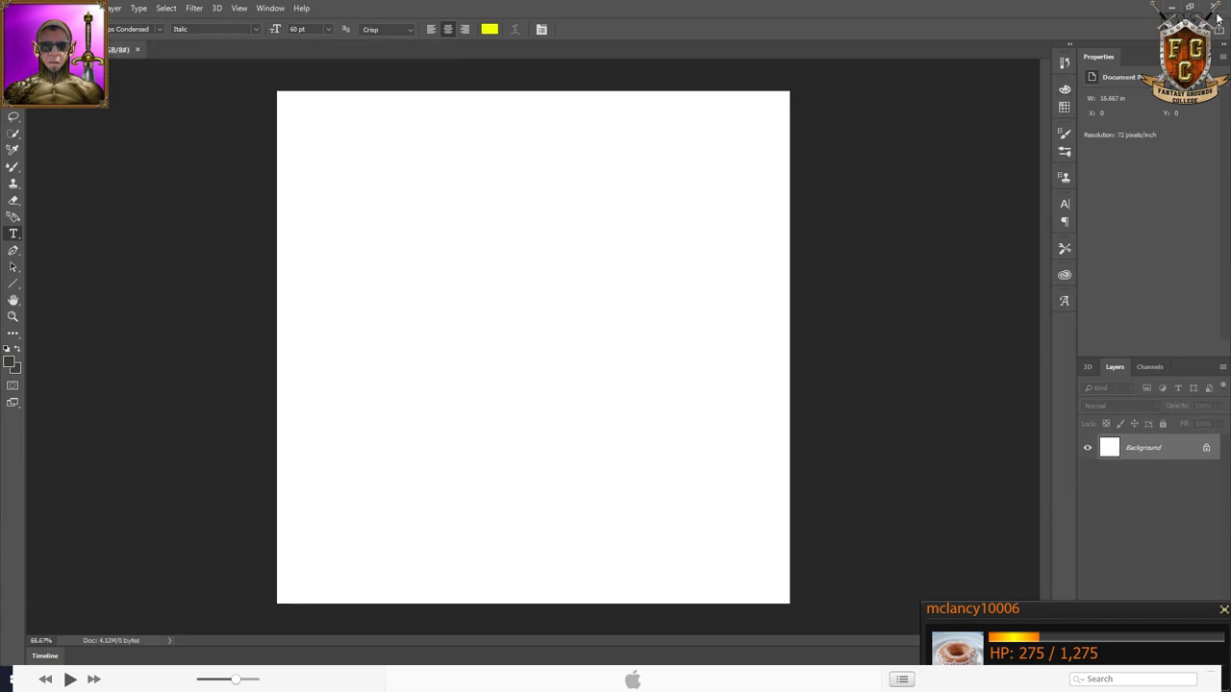
pyautogui.click(1215, 9)
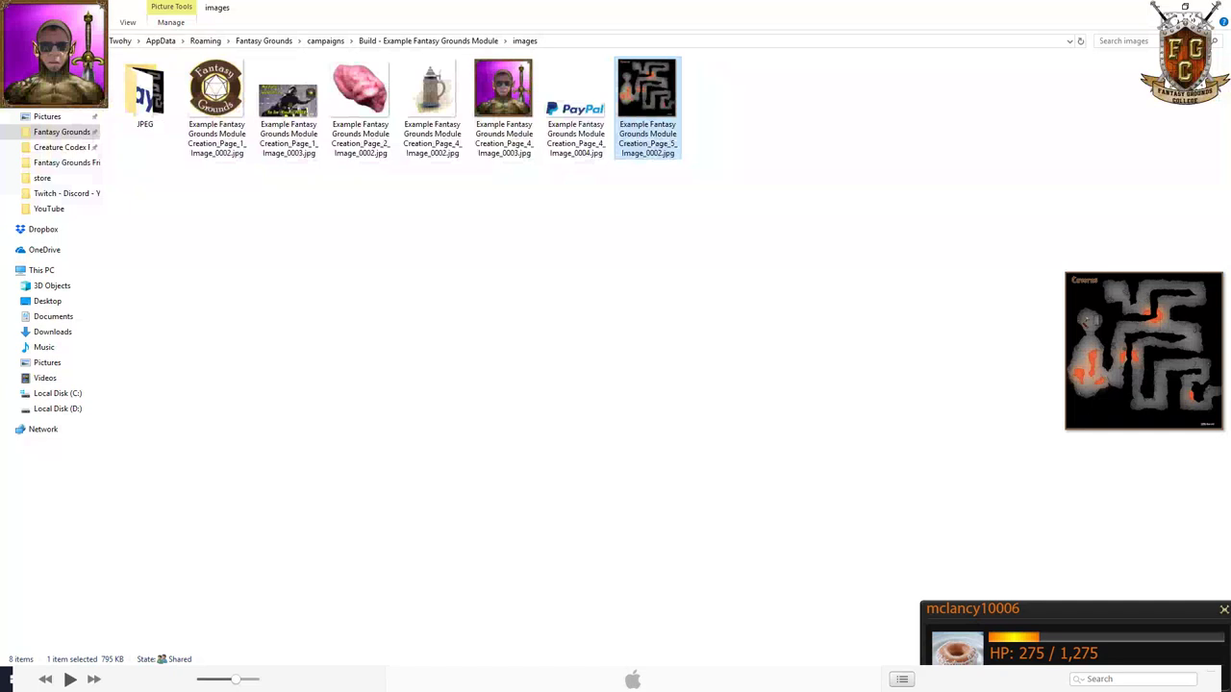
# - Copy all resized images except the Caverns map from the JPEG subfolder into the images folder, replacing the originals
pyautogui.doubleClick(147, 108)
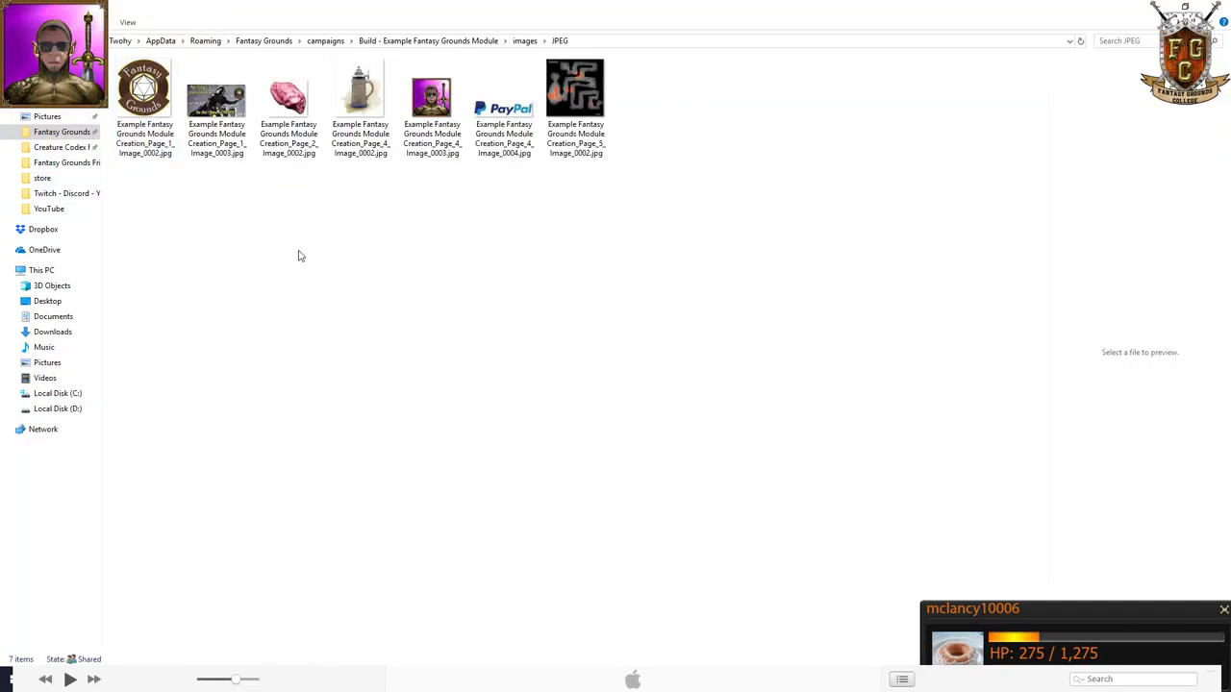
pyautogui.hotkey('ctrl', 'a')
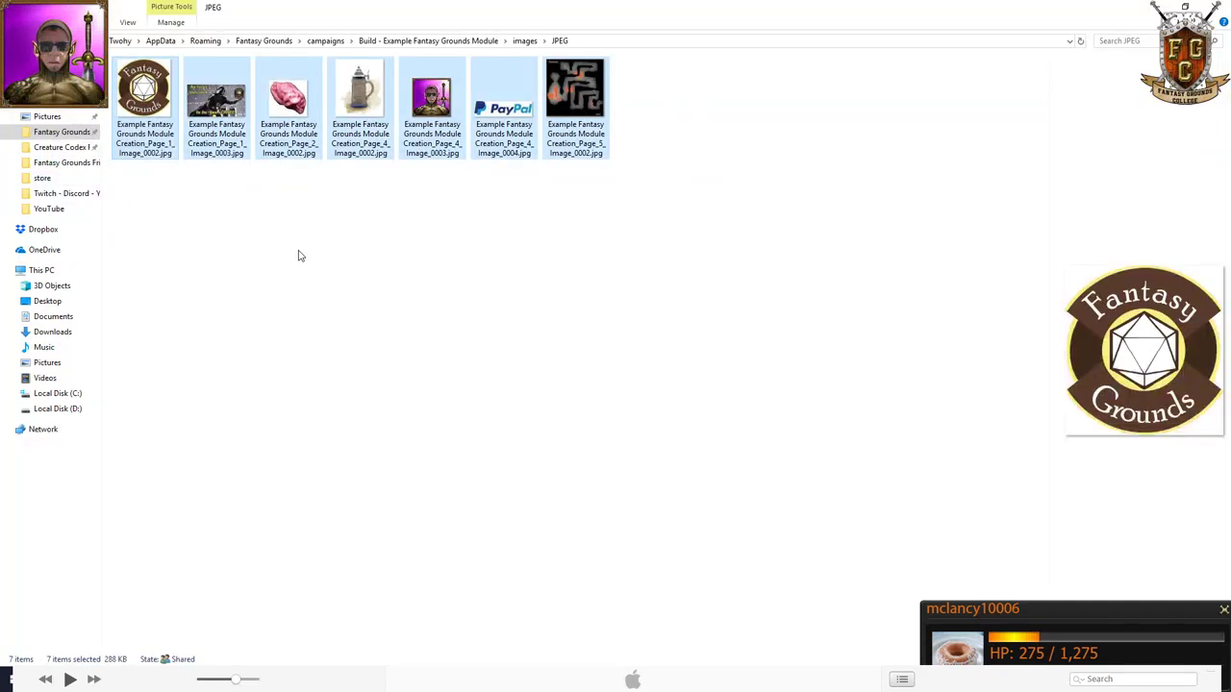
pyautogui.keyDown('ctrl'); pyautogui.click(593, 83); pyautogui.keyUp('ctrl')
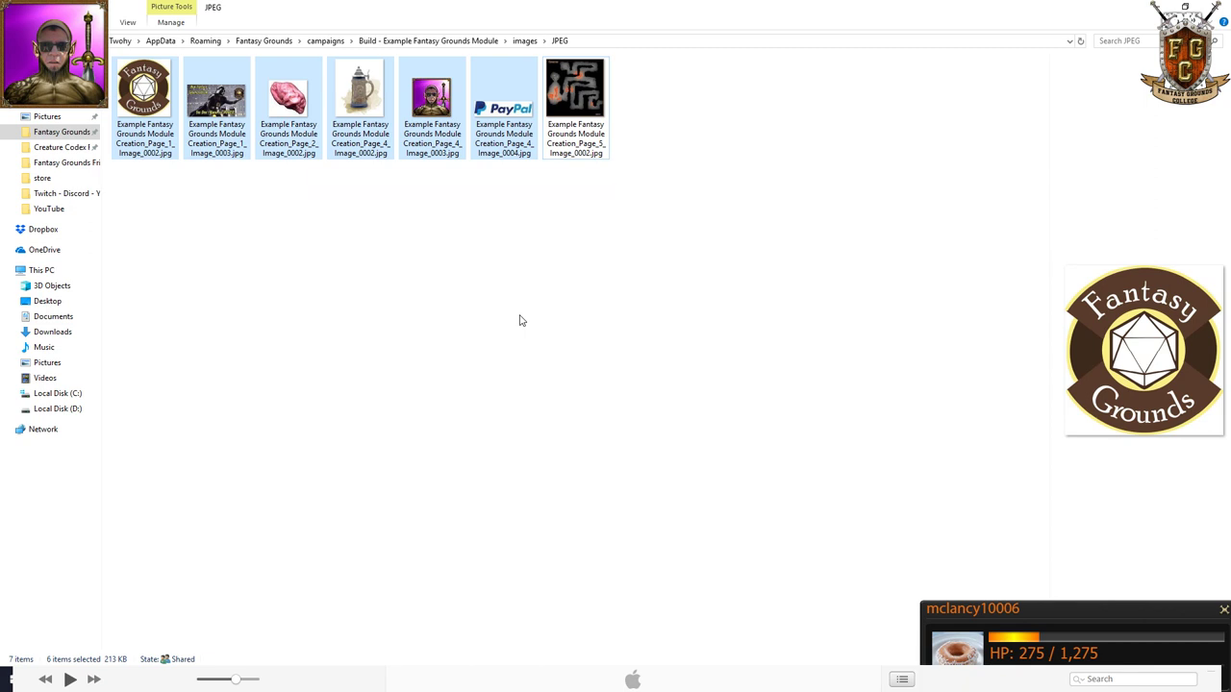
pyautogui.click(527, 42)
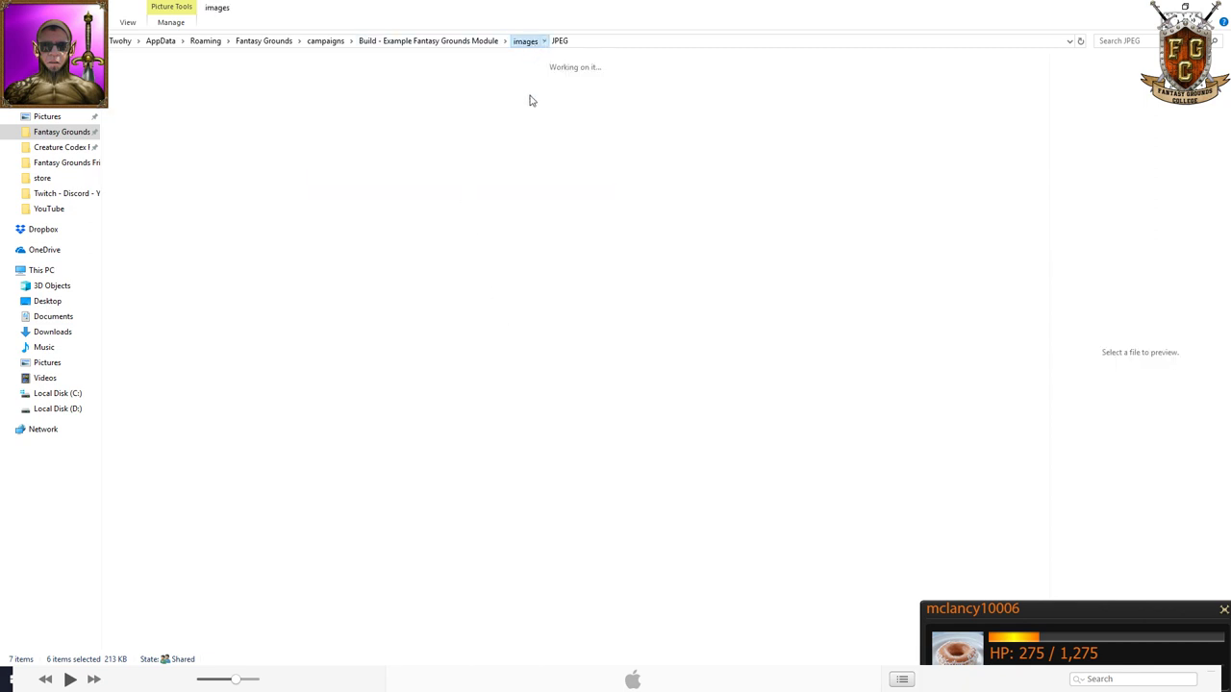
pyautogui.click(512, 311)
pyautogui.hotkey('ctrl', 'v')
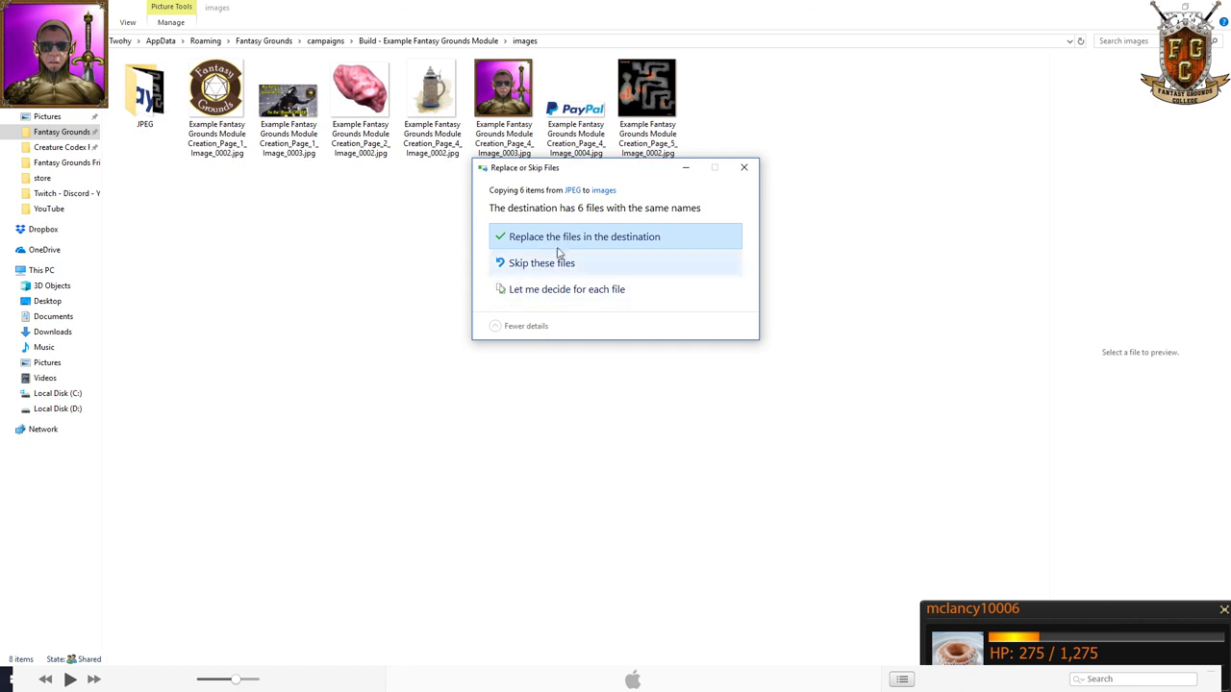
pyautogui.click(563, 240)
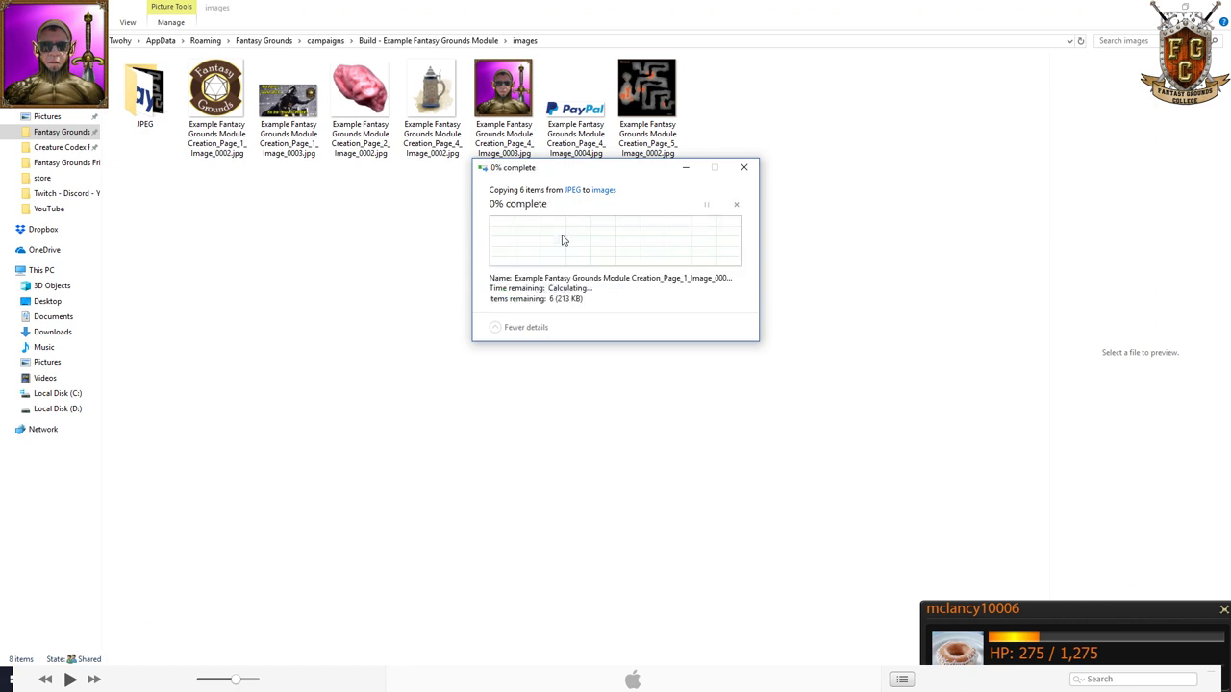
# - Delete the JPEG subfolder from the campaign's images folder
pyautogui.click(136, 106)
pyautogui.press('Delete')
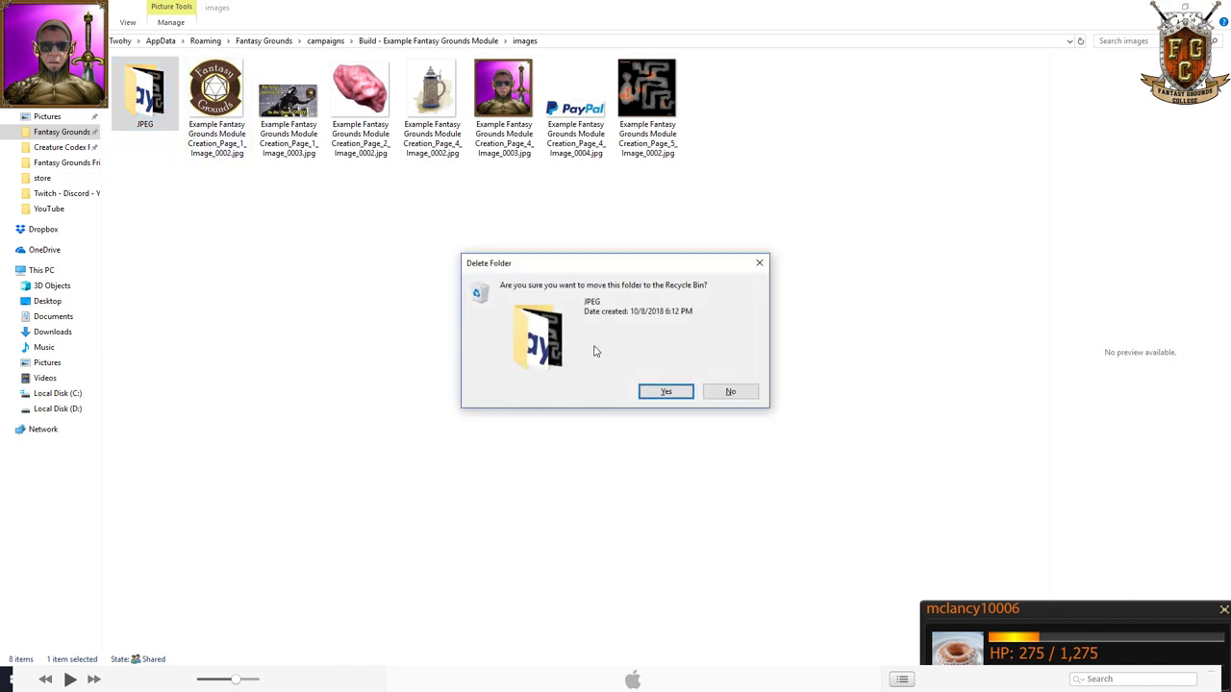
pyautogui.click(668, 390)
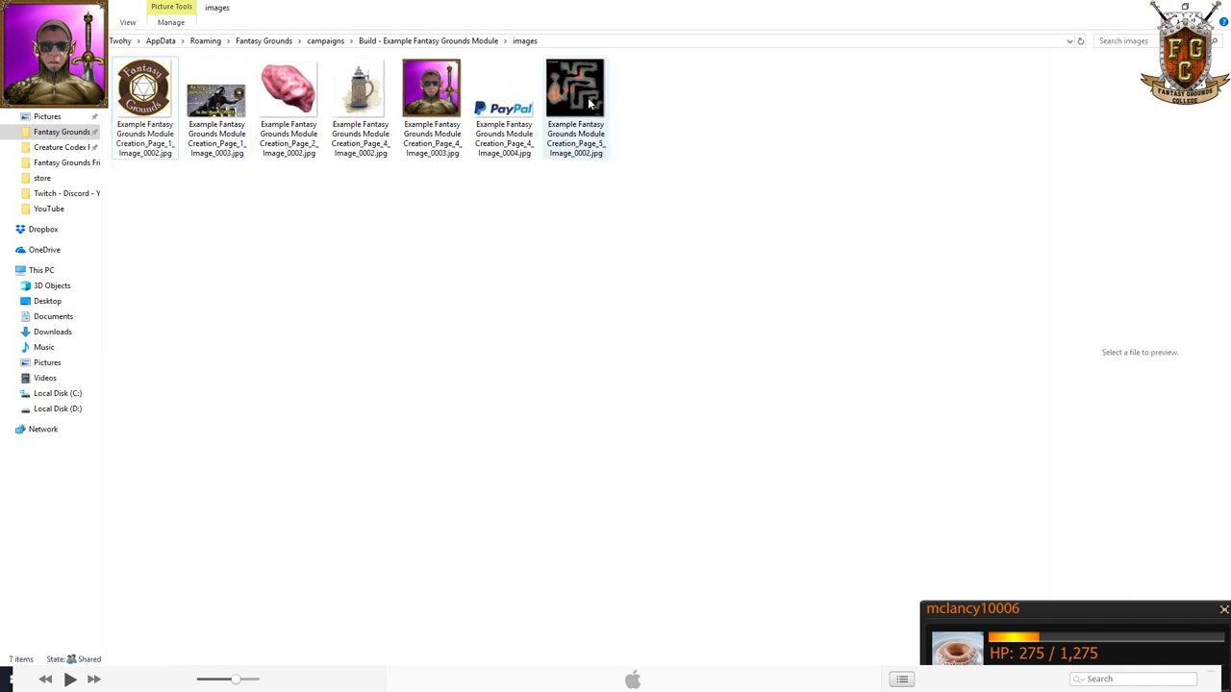
pyautogui.click(583, 94)
pyautogui.rightClick(582, 95)
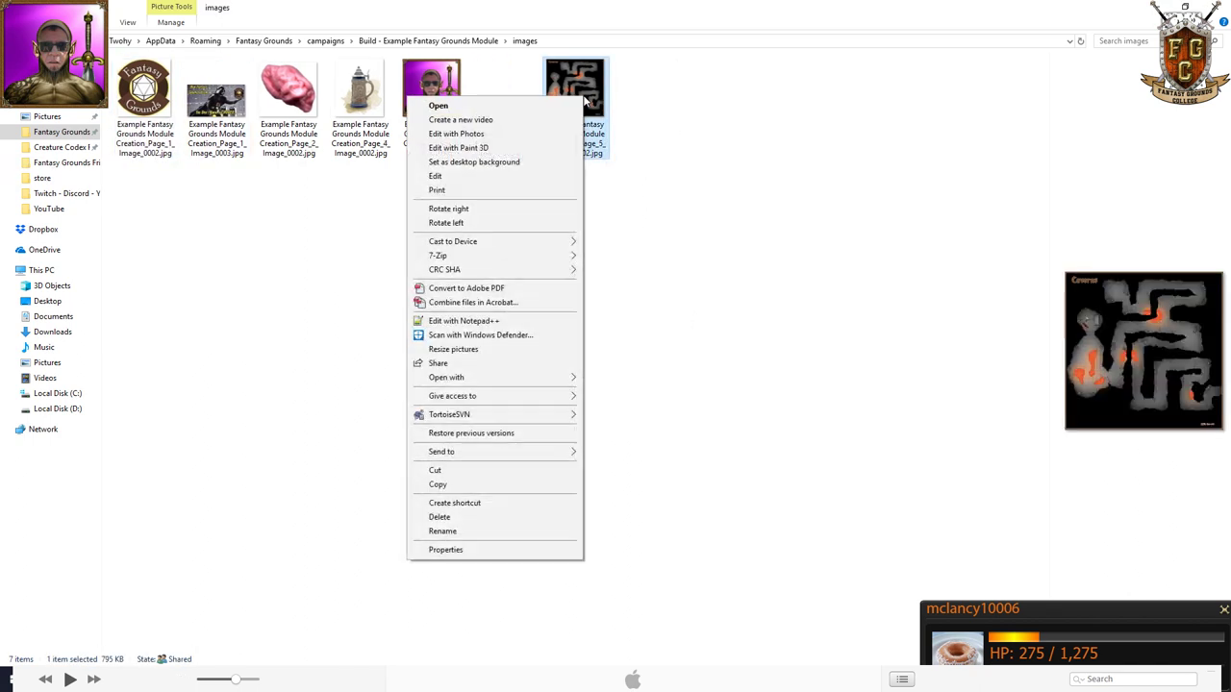
pyautogui.press('Escape')
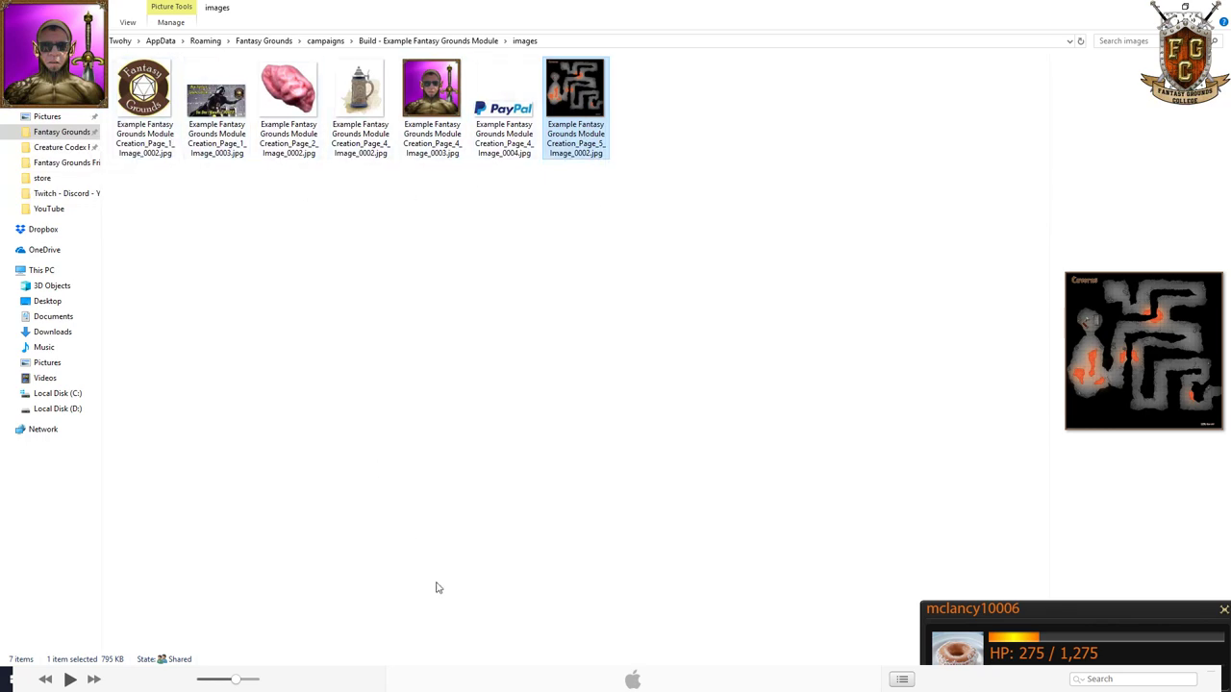
# - Consult the Tokens section of the example PDF, switch to the browser, and close The Engineer Suite page to show Token Stamp 2
pyautogui.hotkey('alt', 'Tab')
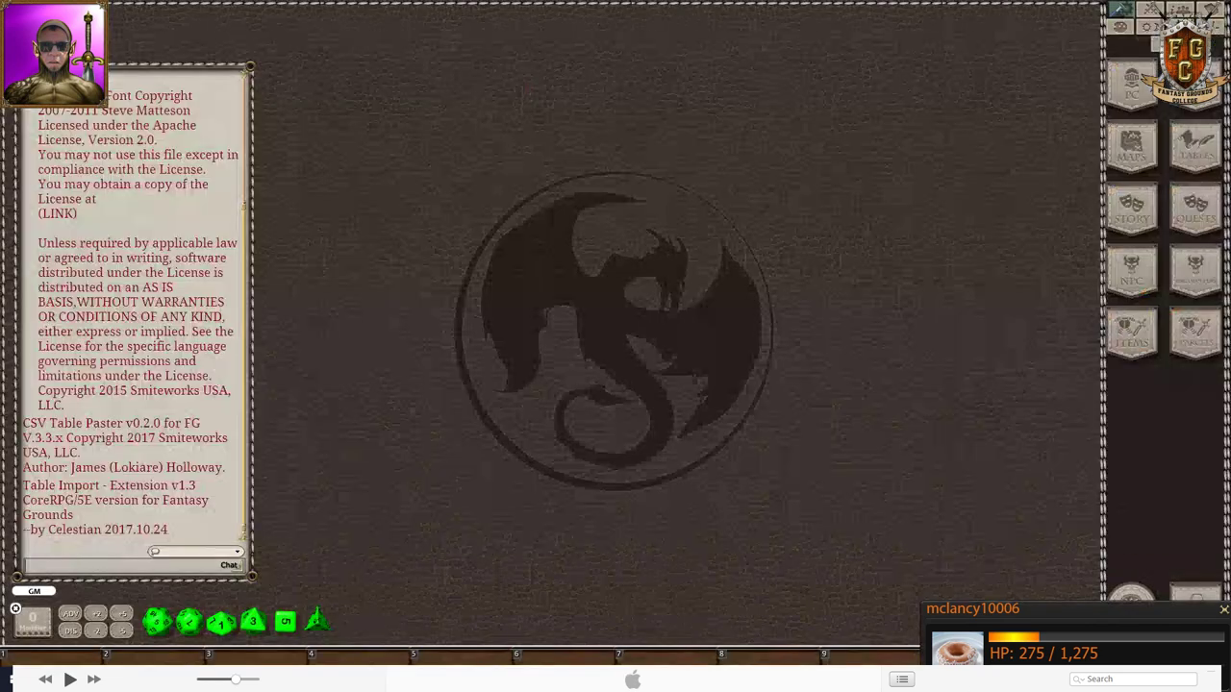
pyautogui.hotkey('alt', 'Tab')
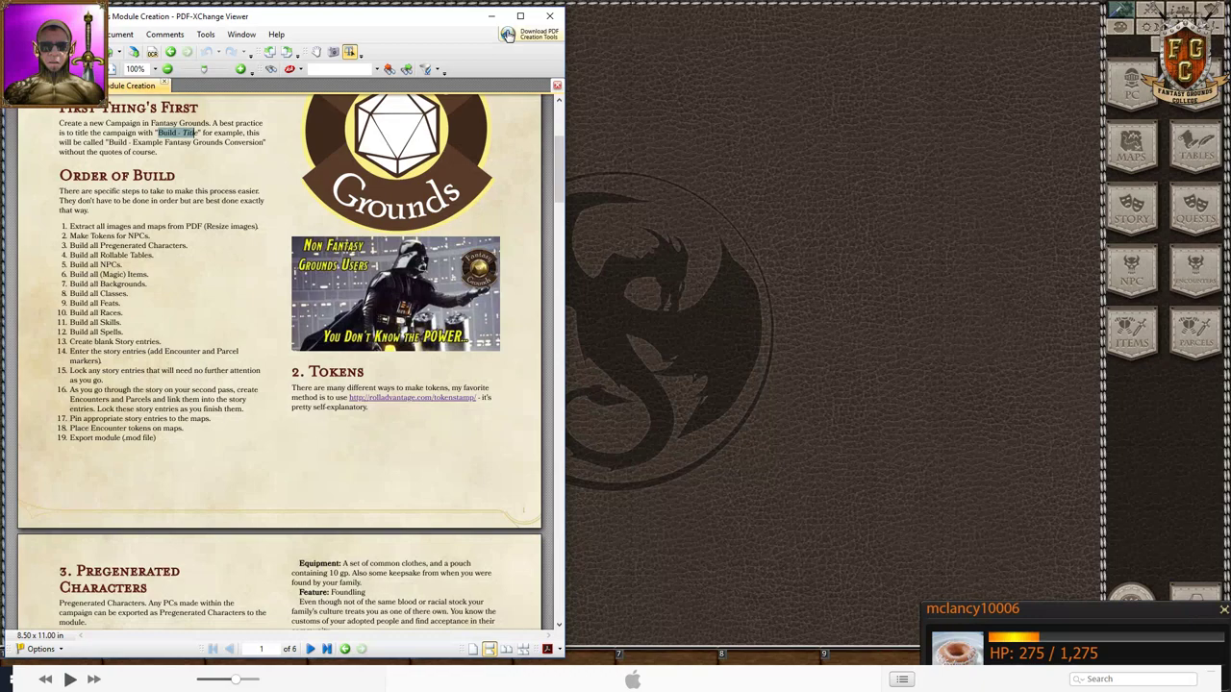
pyautogui.hotkey('alt', 'Tab')
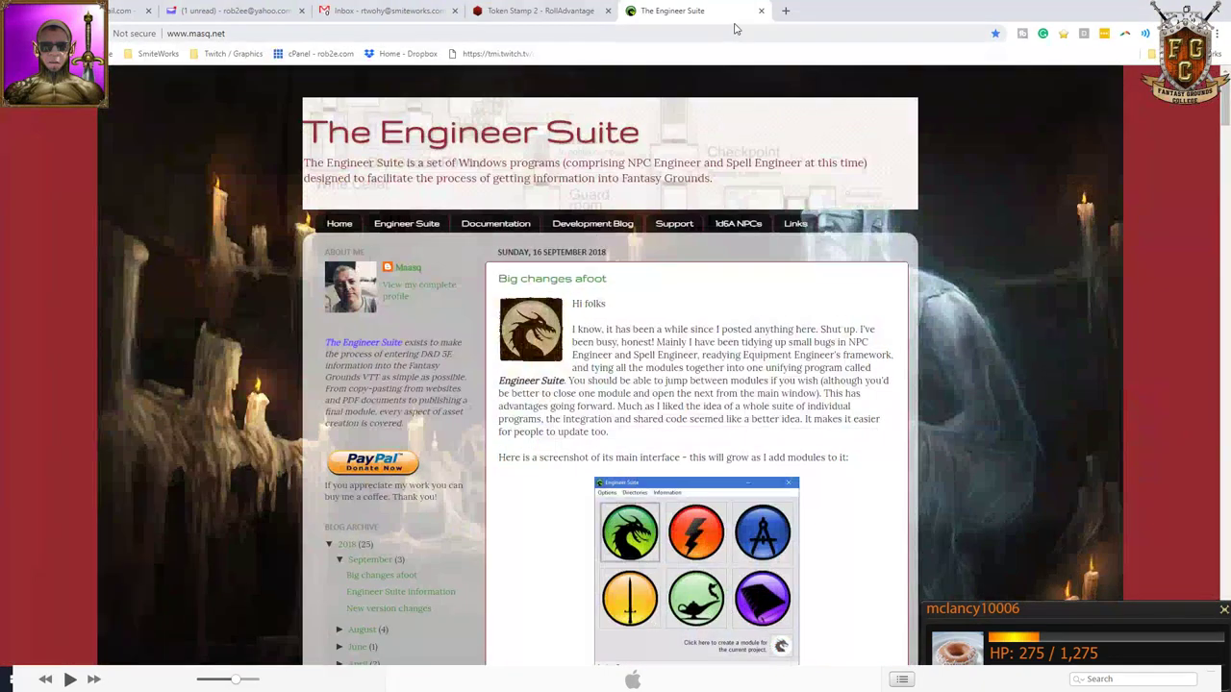
pyautogui.click(762, 10)
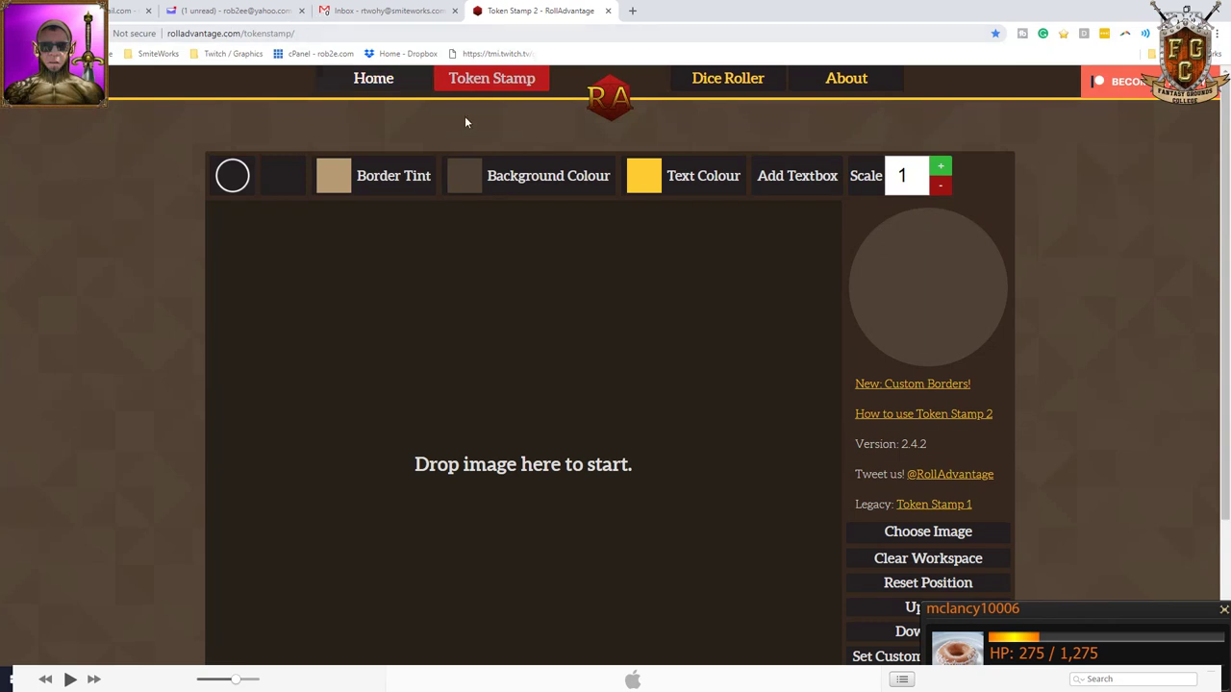
# - Load the pink rock image, Example Fantasy Grounds Module Creation_Page_2_Image_0002.jpg, from the example campaign's images folder into Token Stamp
pyautogui.click(926, 535)
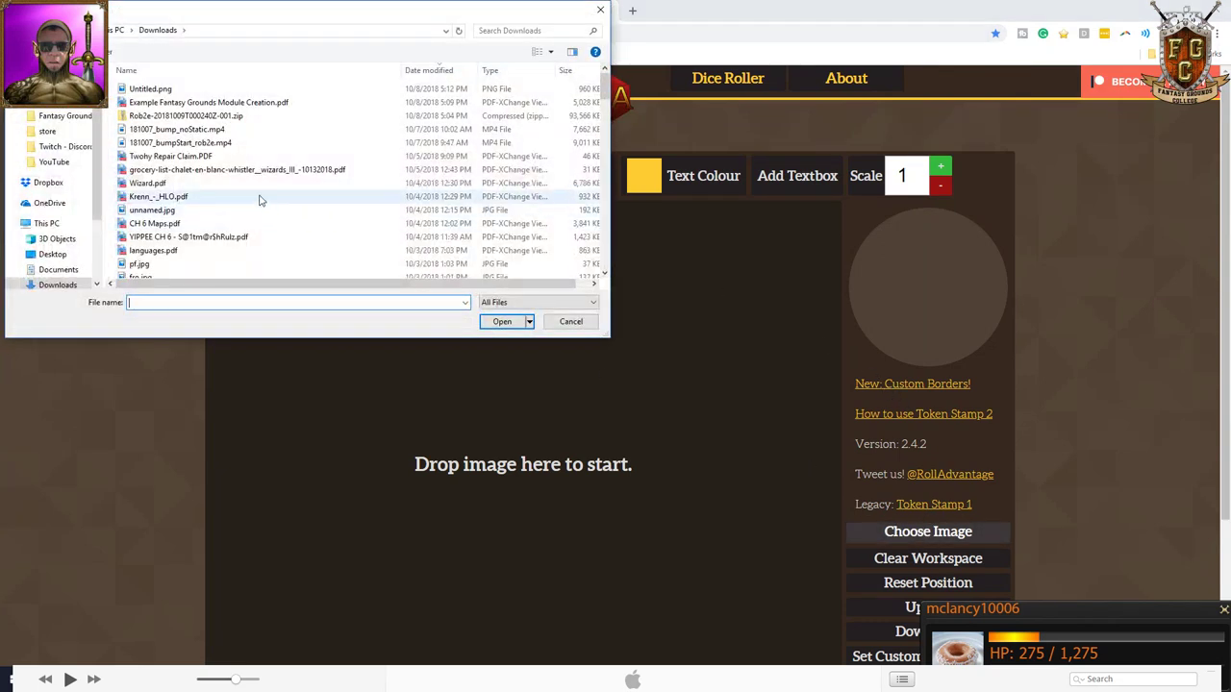
pyautogui.scroll(2, 57, 154)
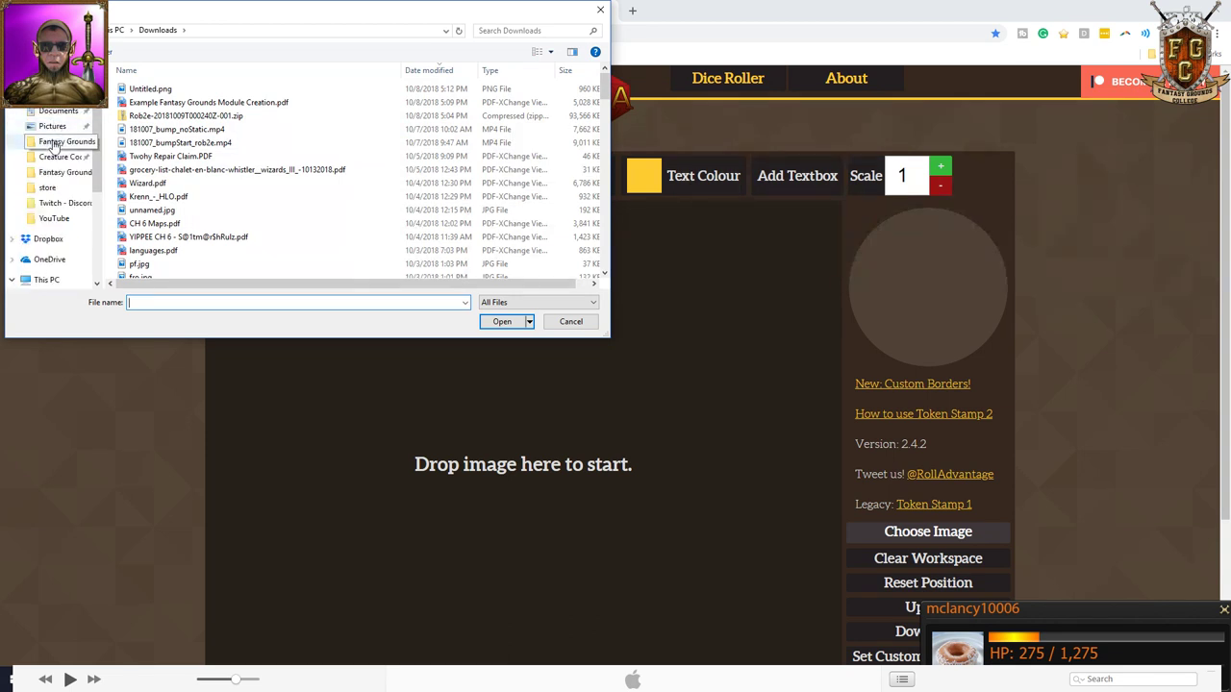
pyautogui.click(59, 141)
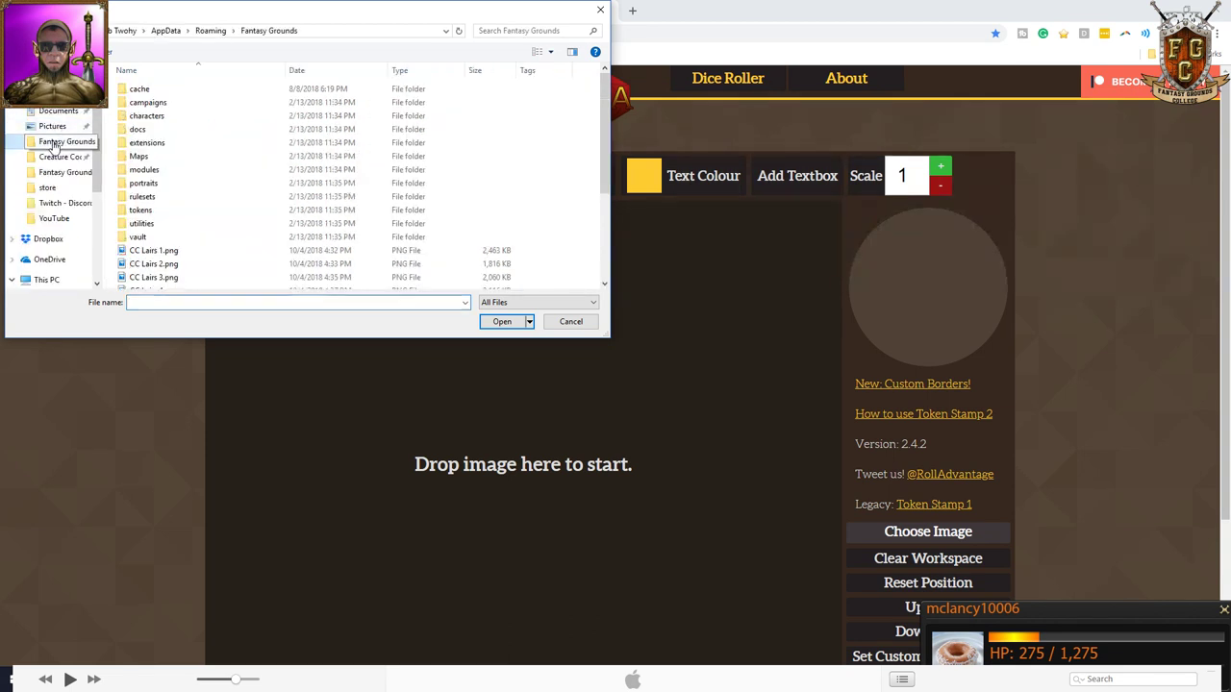
pyautogui.doubleClick(148, 102)
pyautogui.doubleClick(159, 90)
pyautogui.click(159, 92)
pyautogui.doubleClick(160, 90)
pyautogui.click(296, 114)
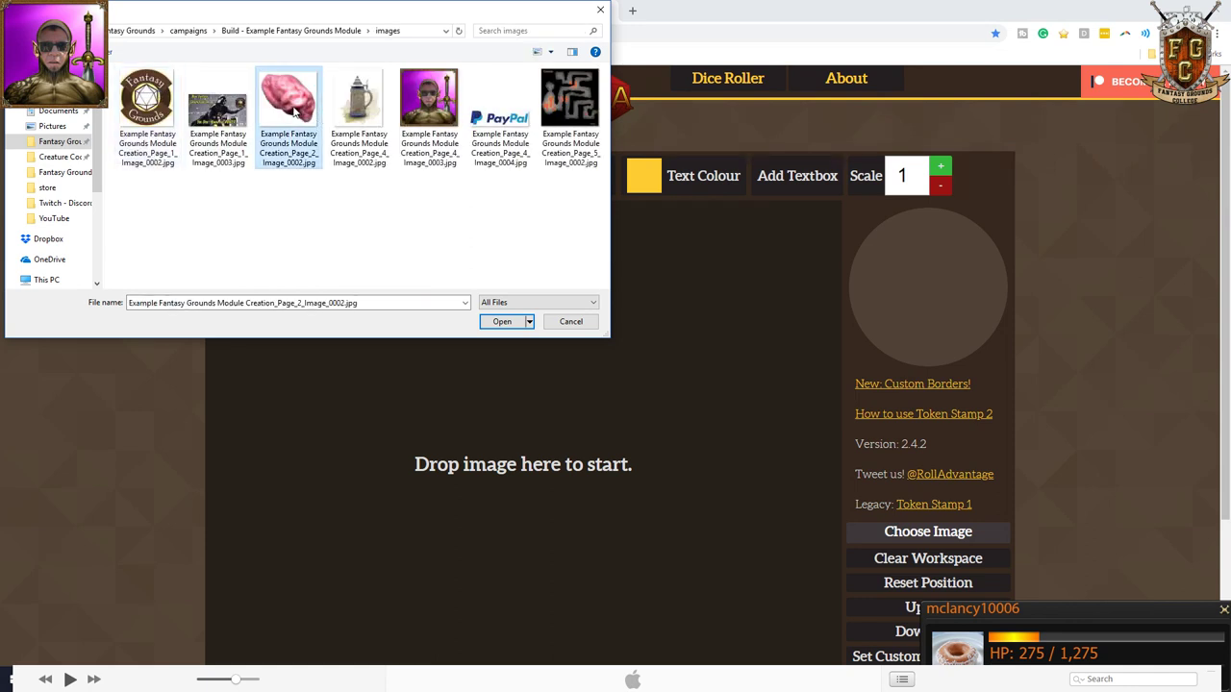
pyautogui.click(502, 322)
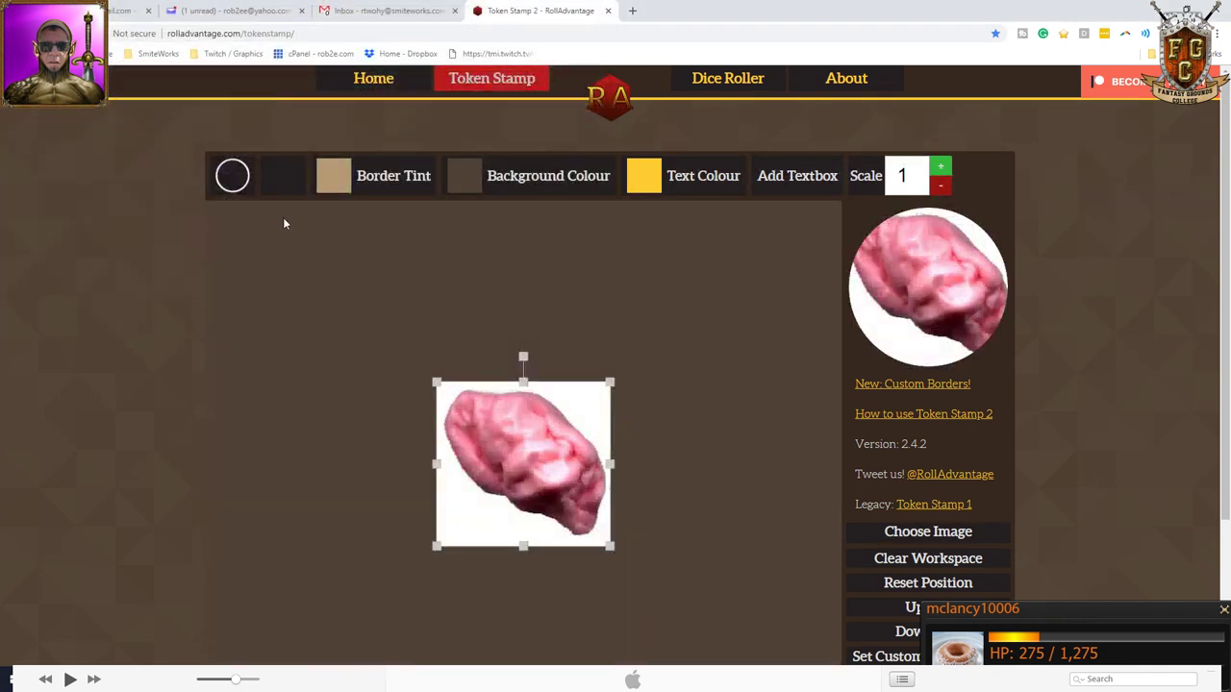
# - Add a thick circular border ring around the pink rock token and tint it red
pyautogui.click(233, 176)
pyautogui.click(356, 225)
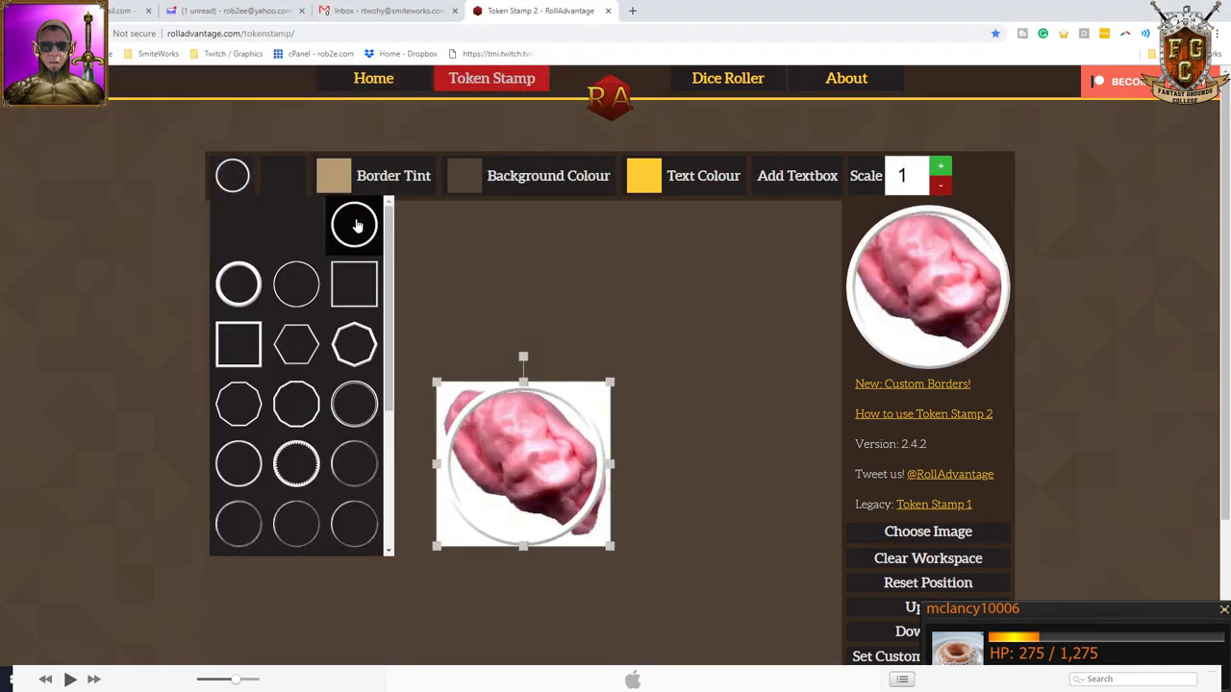
pyautogui.click(389, 181)
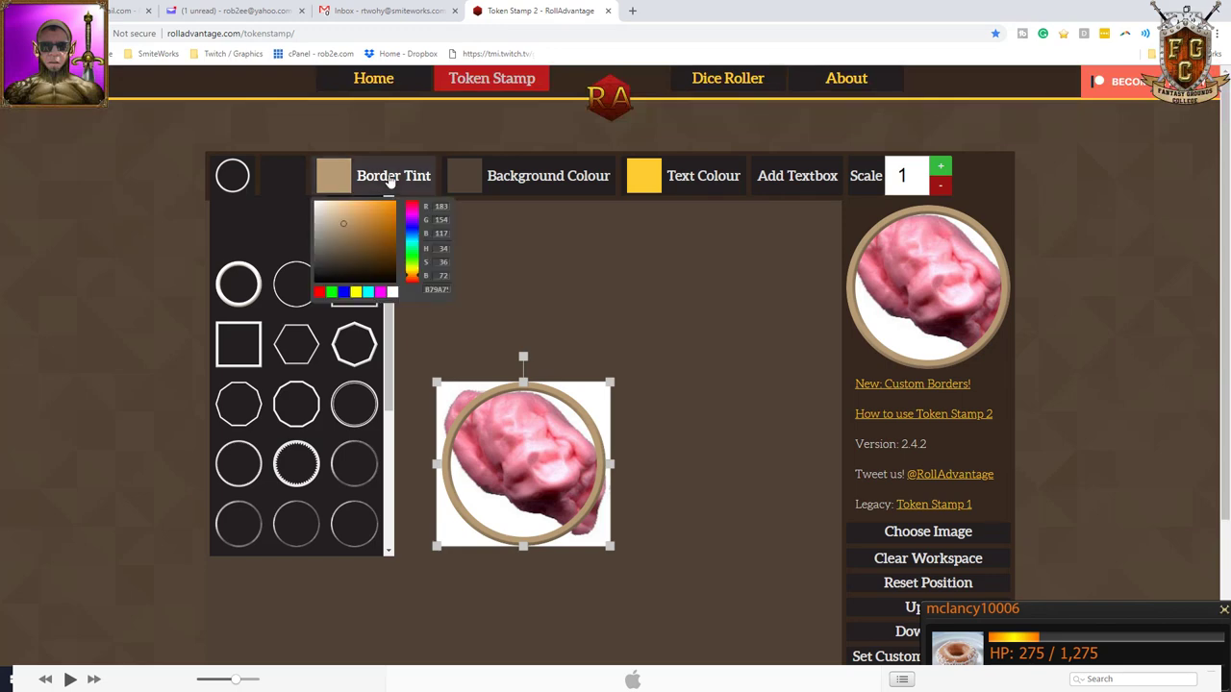
pyautogui.click(319, 293)
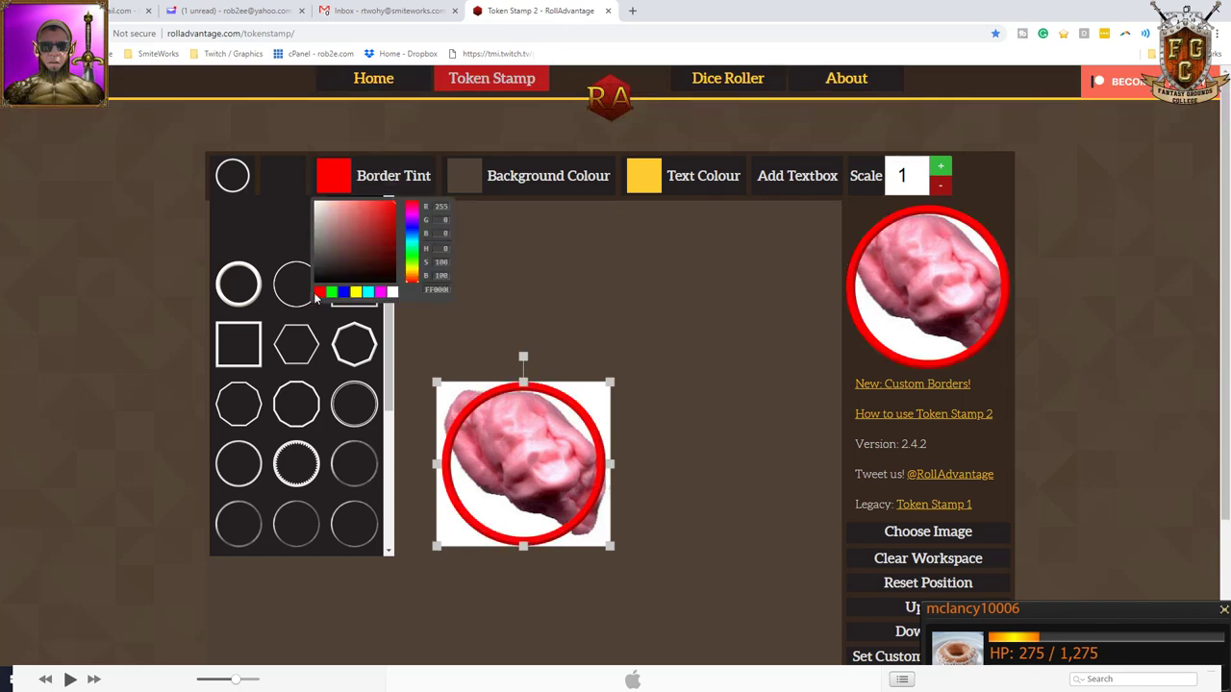
# - Set the token's background colour to white, and shrink and centre the rock image so it fits inside the red ring
pyautogui.click(558, 177)
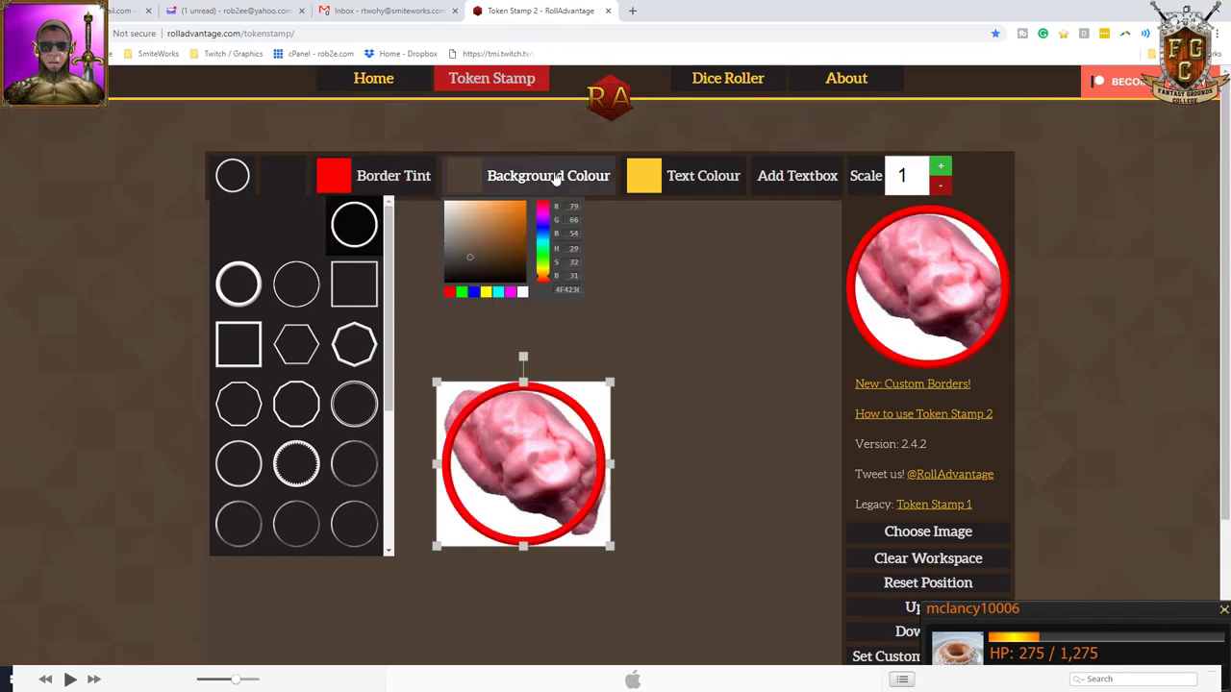
pyautogui.click(522, 293)
pyautogui.moveTo(520, 462); pyautogui.dragTo(520, 475)
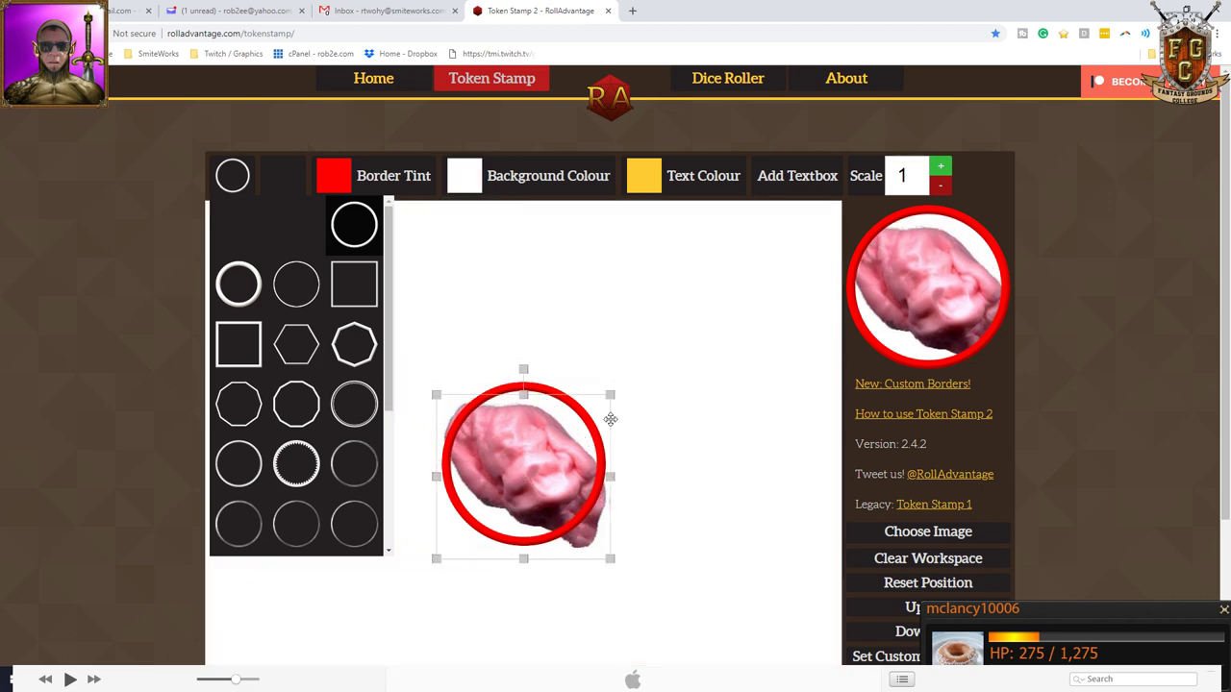
pyautogui.moveTo(611, 395); pyautogui.dragTo(590, 418)
pyautogui.moveTo(537, 472); pyautogui.dragTo(539, 459)
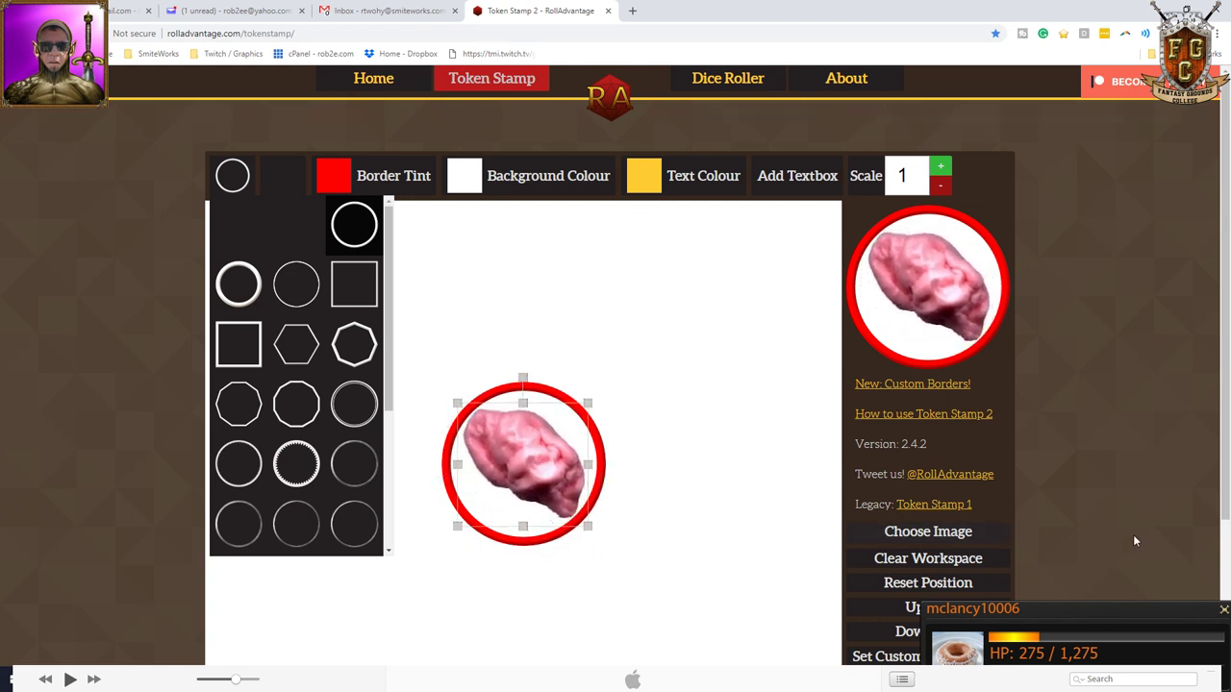
# - Start downloading the token and browse to the Build - Example Fantasy Grounds Module folder under Fantasy Grounds campaigns
pyautogui.click(905, 627)
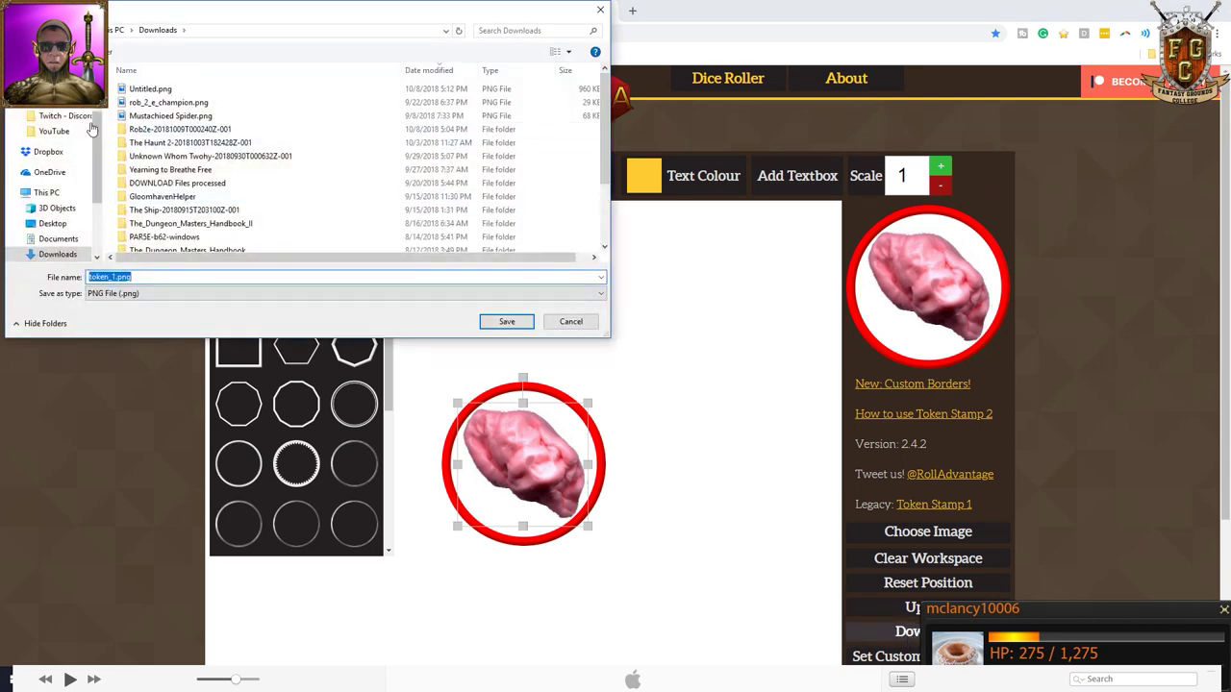
pyautogui.scroll(2, 58, 144)
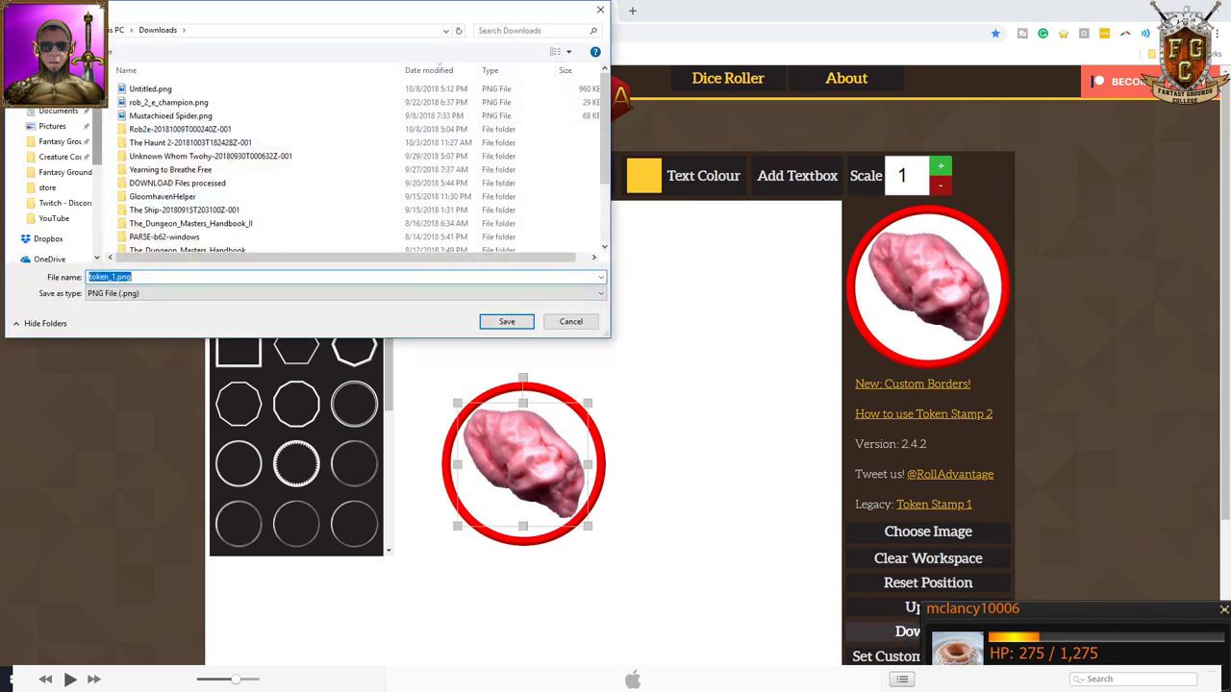
pyautogui.click(58, 144)
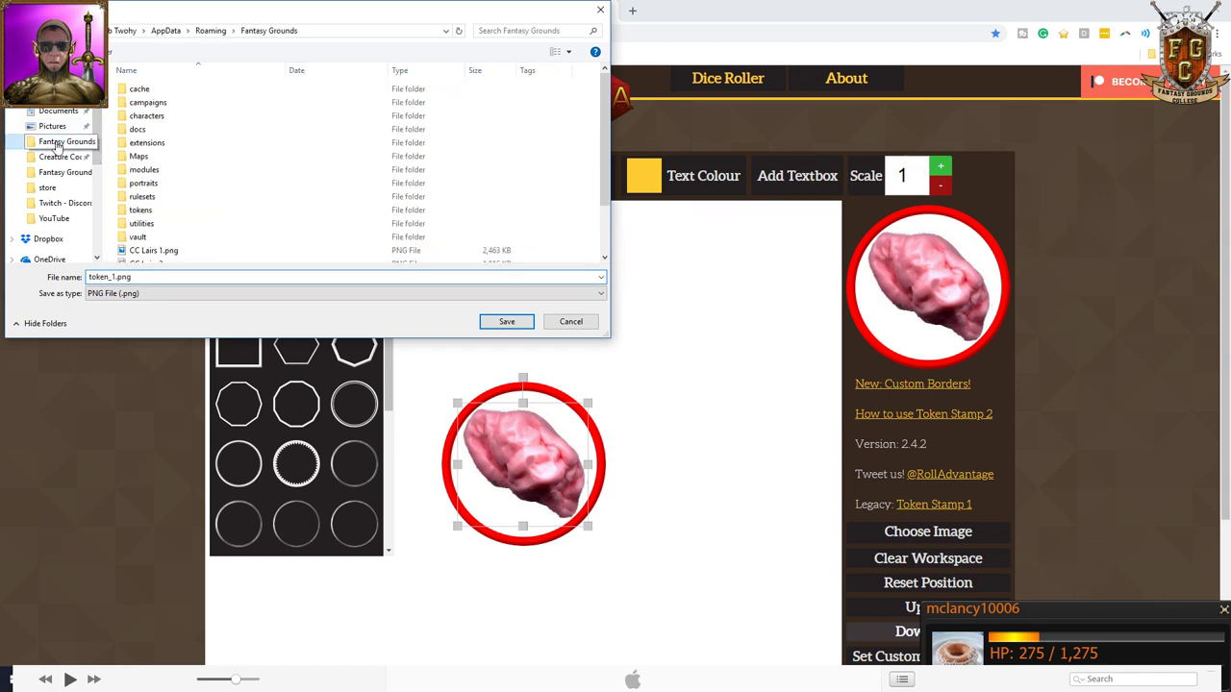
pyautogui.doubleClick(148, 105)
pyautogui.doubleClick(174, 90)
pyautogui.rightClick(197, 146)
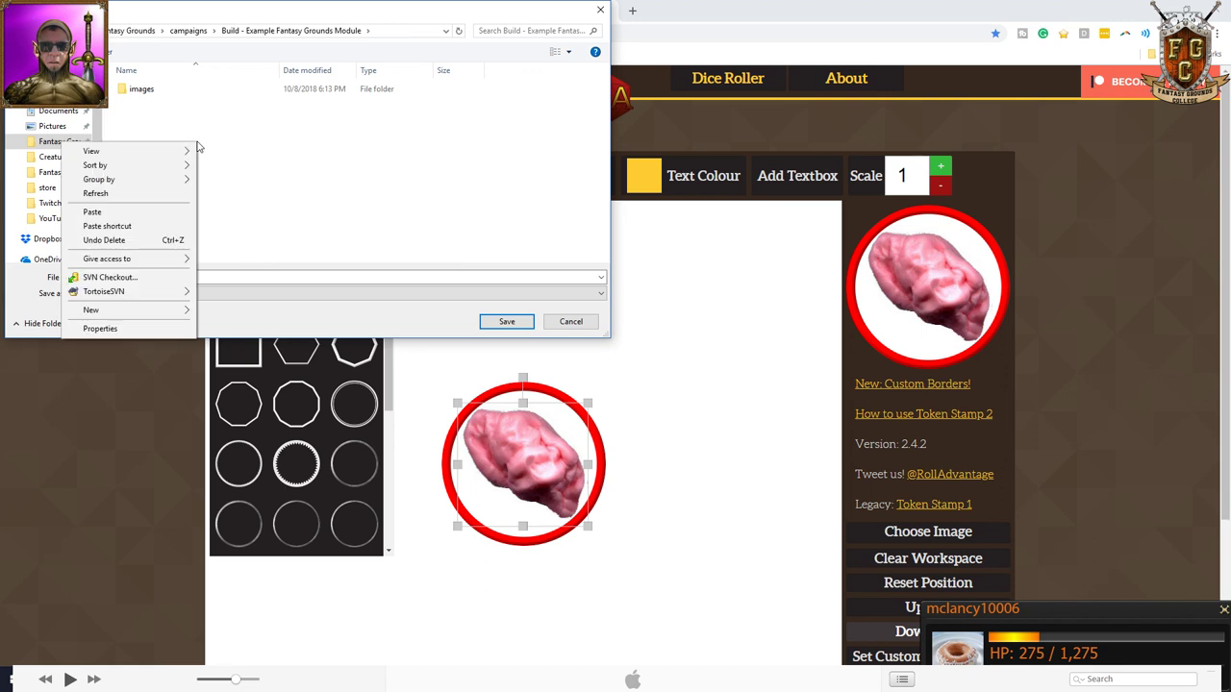
pyautogui.moveTo(154, 309)
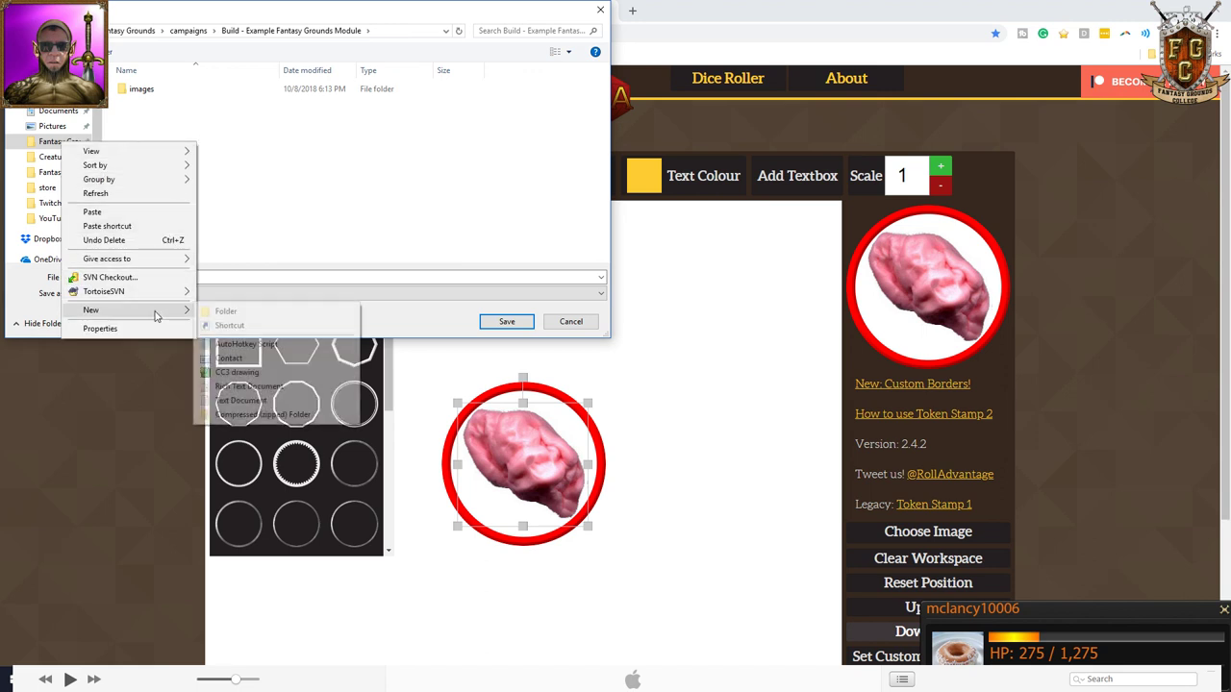
pyautogui.click(245, 326)
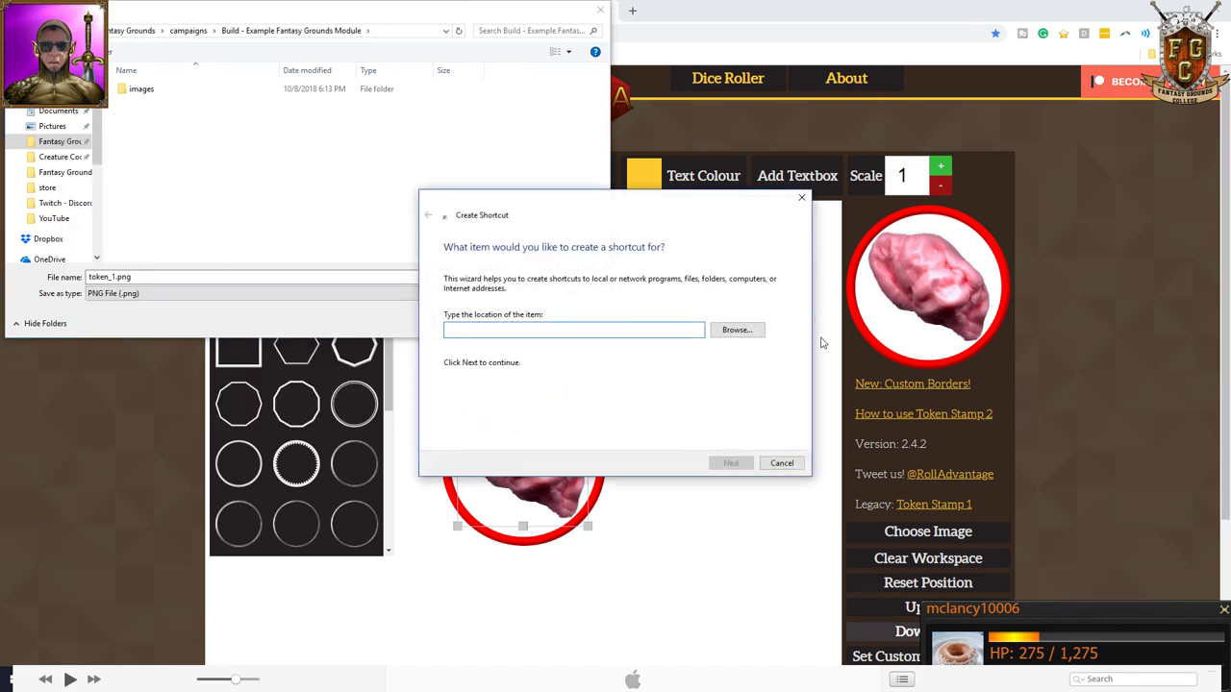
pyautogui.click(781, 466)
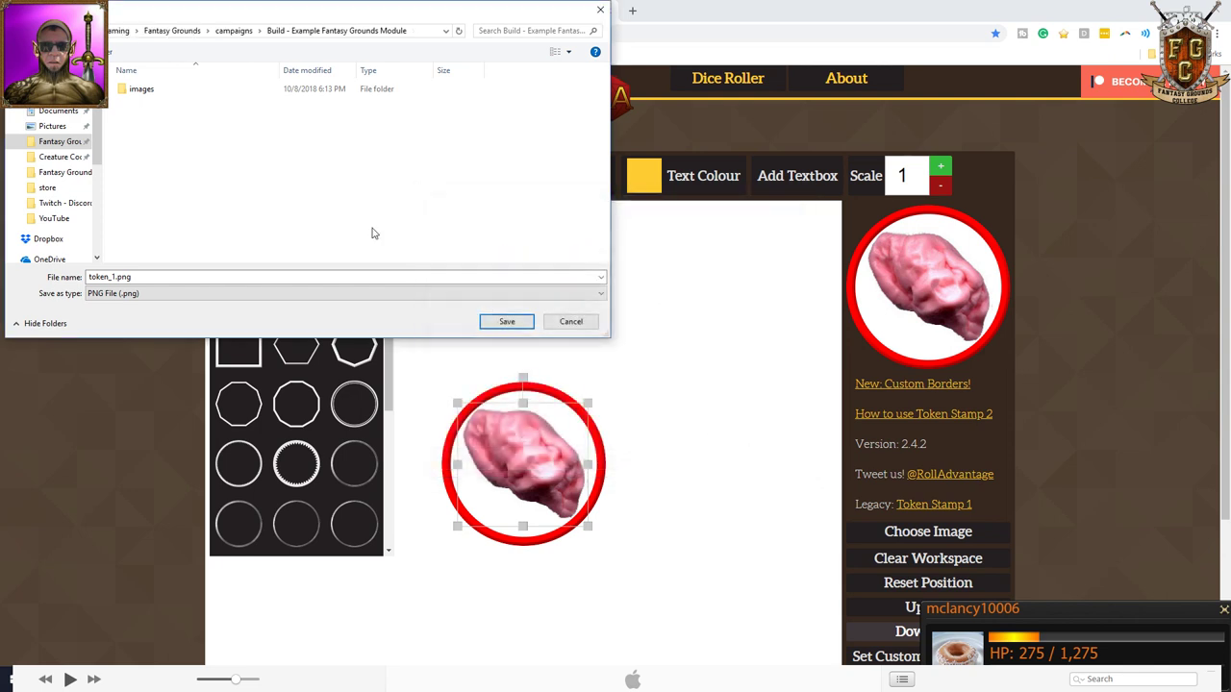
# - Create a new folder named tokens inside the Build - Example Fantasy Grounds Module campaign folder
pyautogui.rightClick(248, 164)
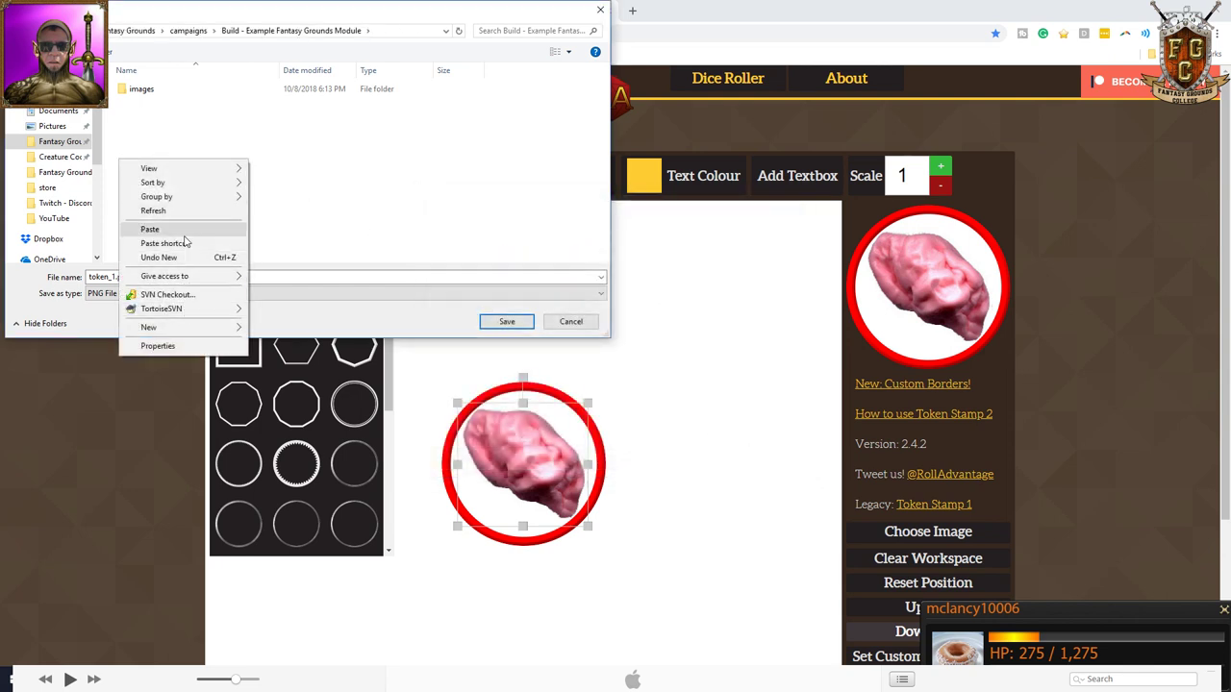
pyautogui.moveTo(193, 328)
pyautogui.click(298, 332)
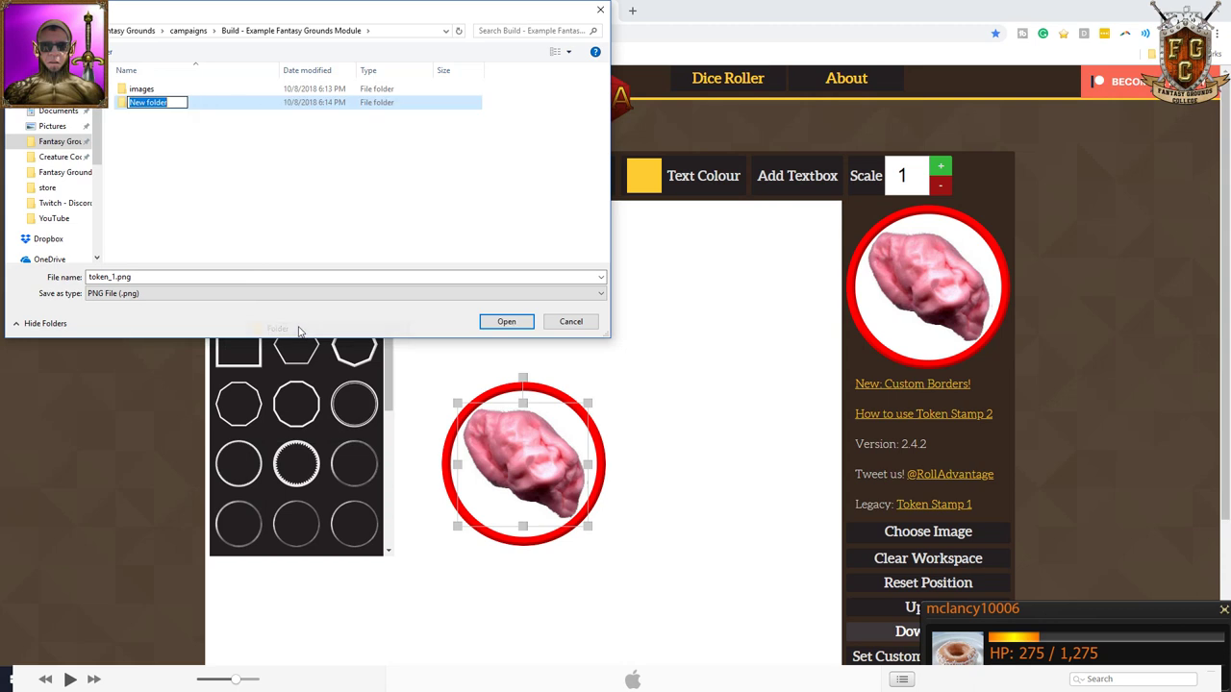
pyautogui.write('tokens')
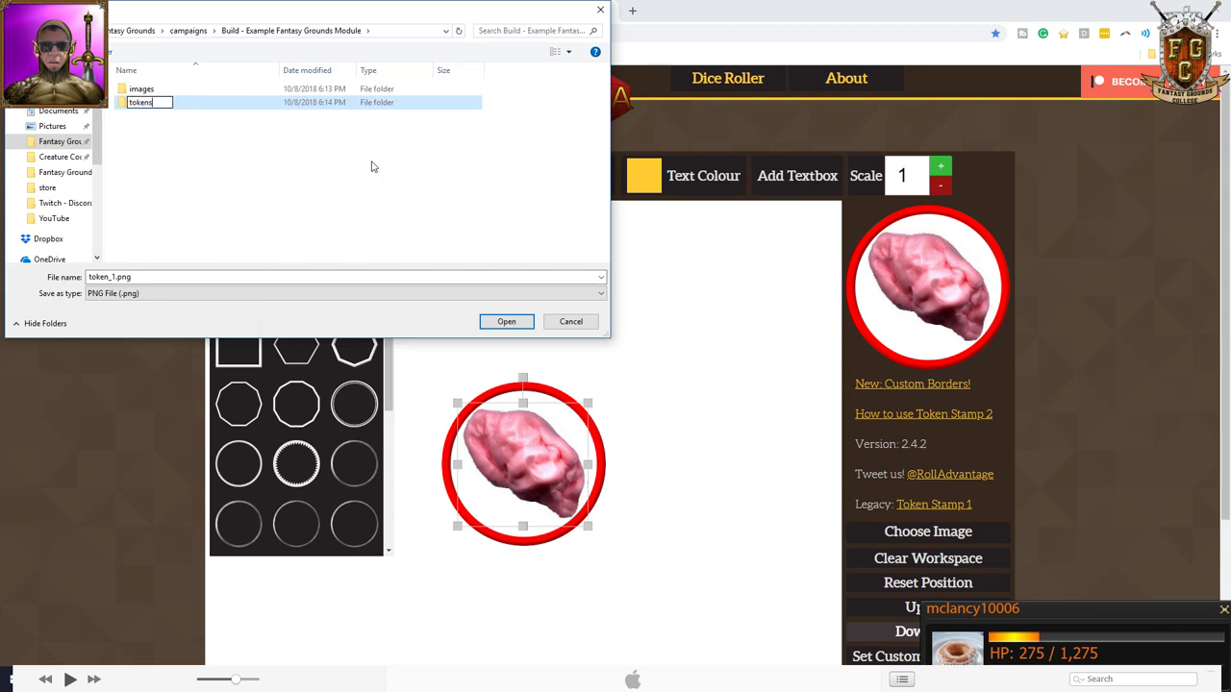
pyautogui.press('Return')
# - Save the token as a PNG named gumelemental in the campaign's tokens folder
pyautogui.doubleClick(151, 103)
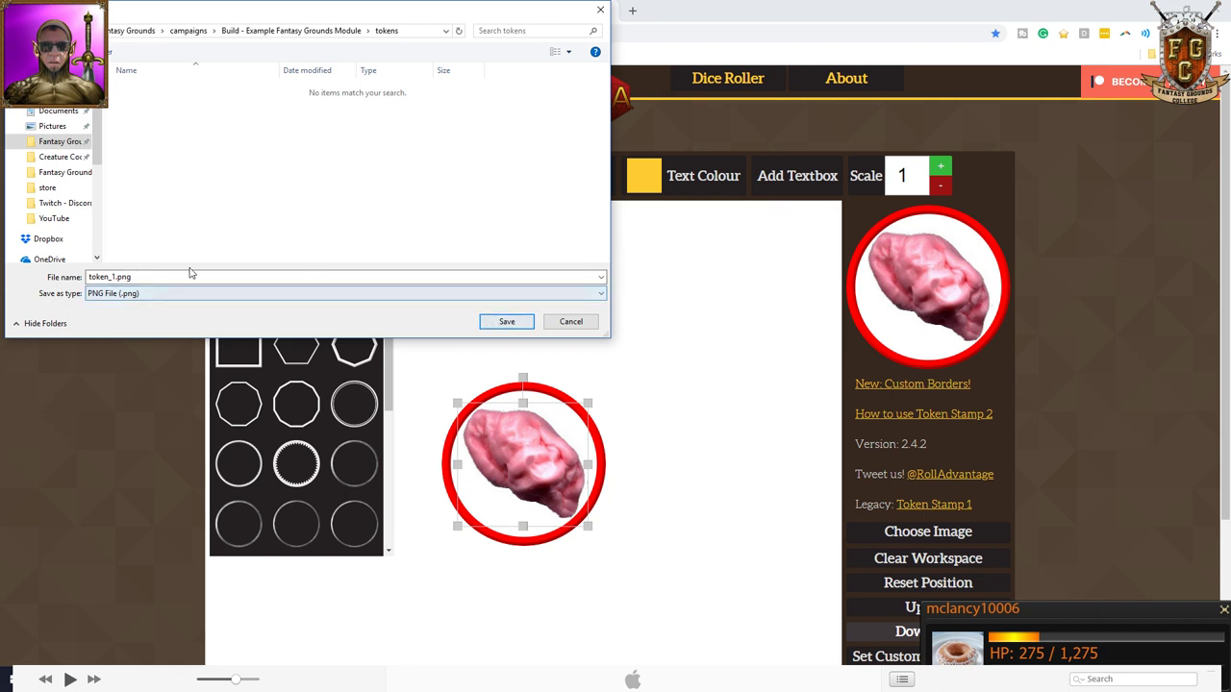
pyautogui.click(156, 276)
pyautogui.write('gumelemental')
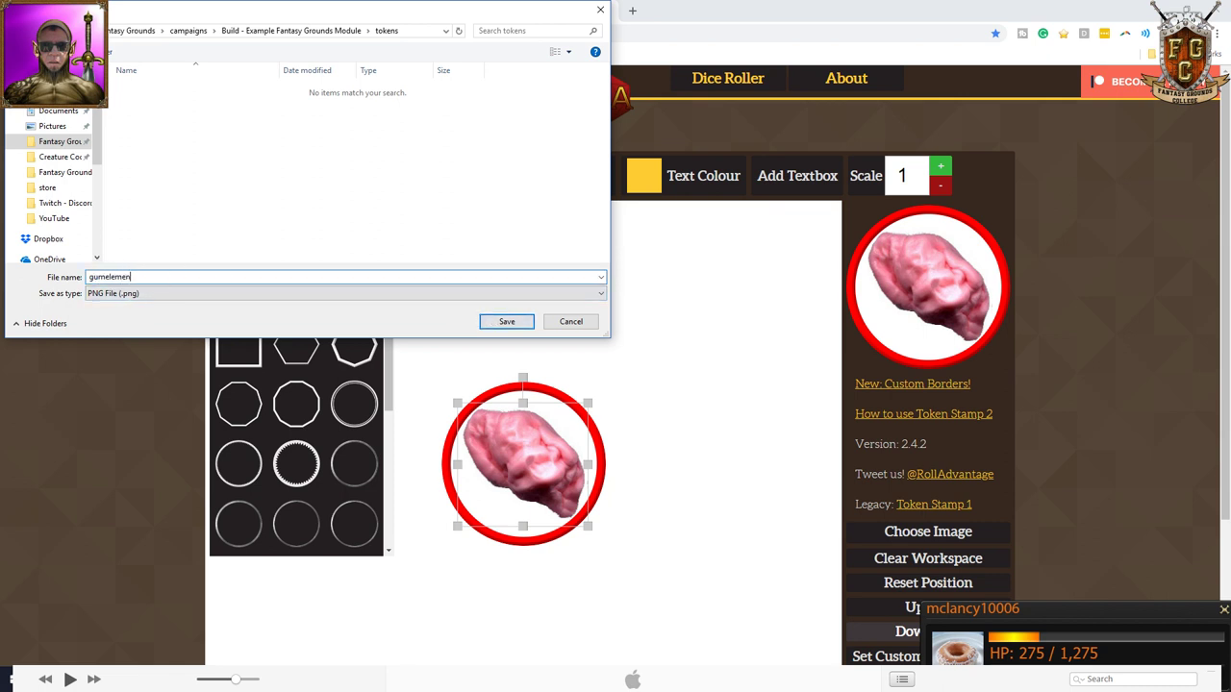
pyautogui.click(506, 322)
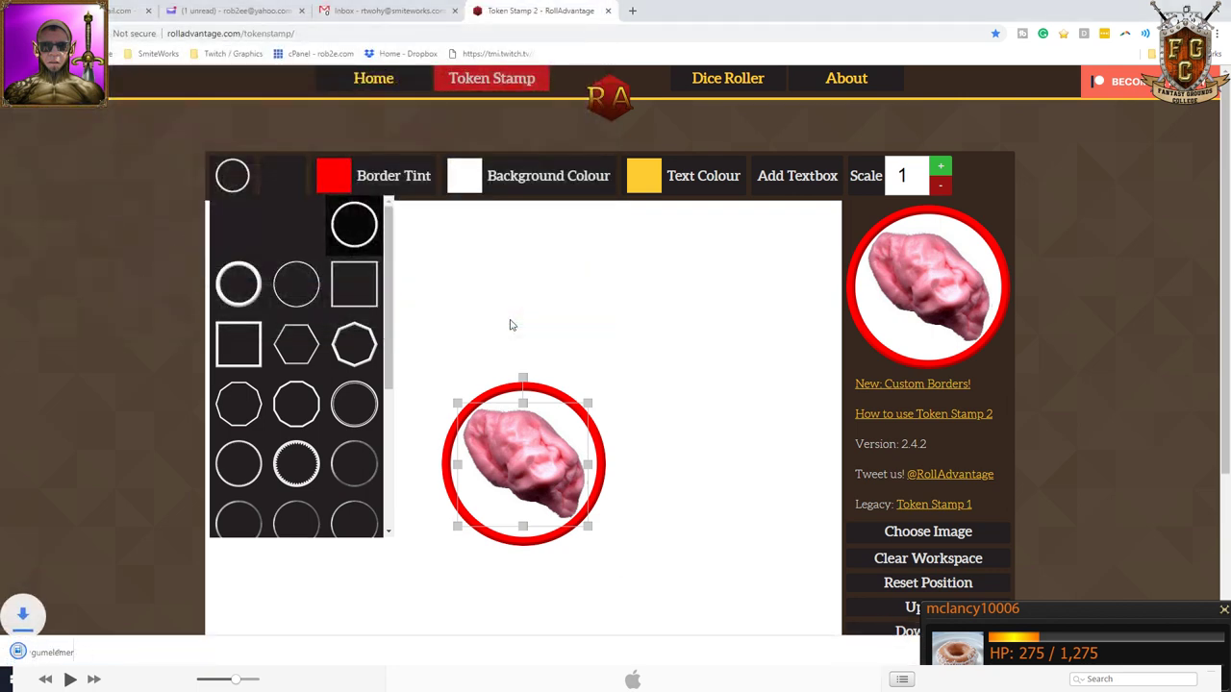
# - Switch to Fantasy Grounds, check the new token in the Tokens window, and move that window aside
pyautogui.hotkey('alt', 'Tab')
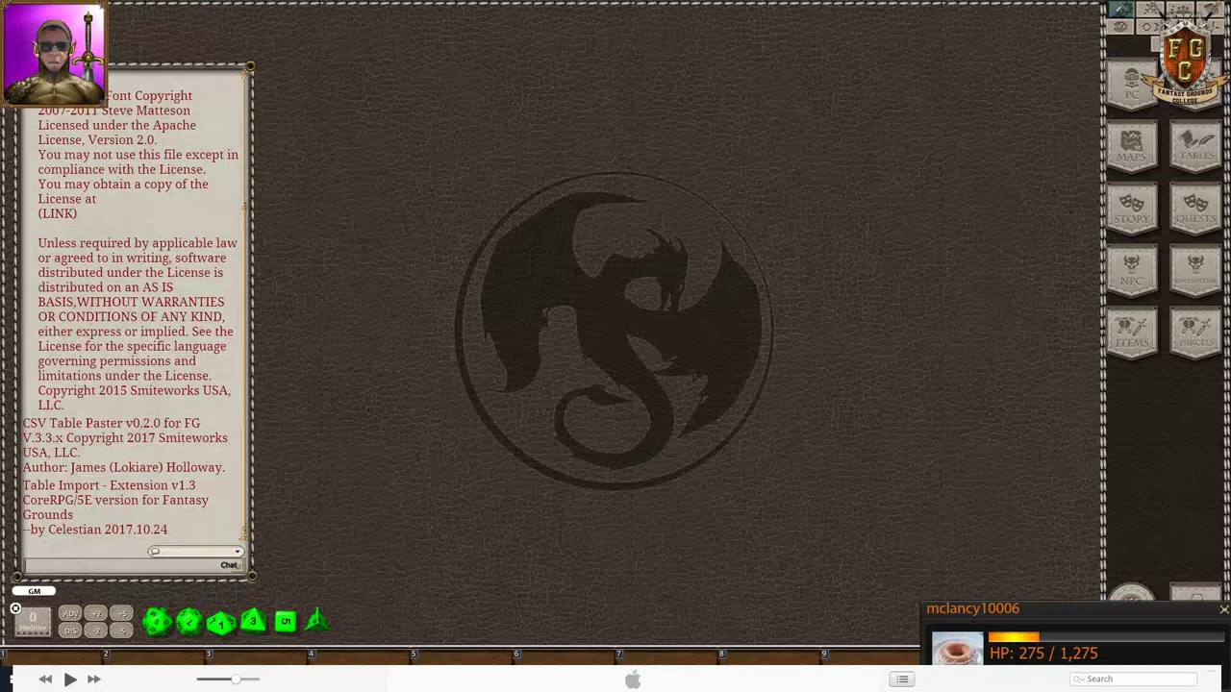
pyautogui.click(582, 255)
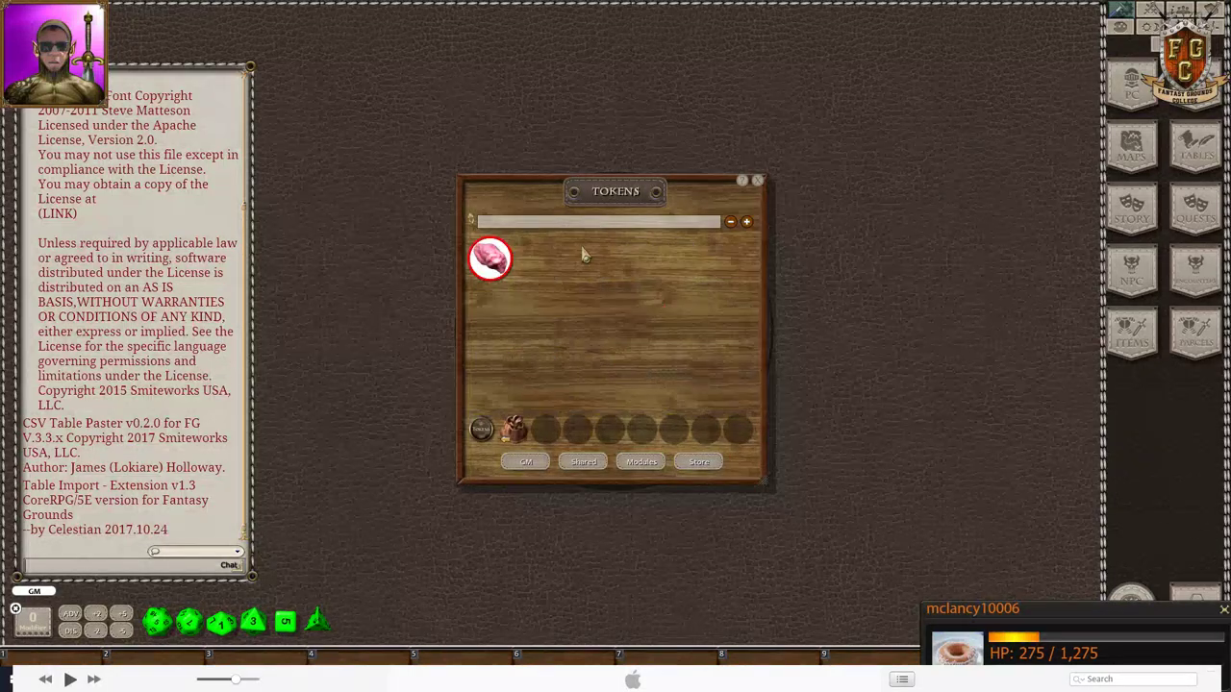
pyautogui.moveTo(630, 197); pyautogui.dragTo(844, 199)
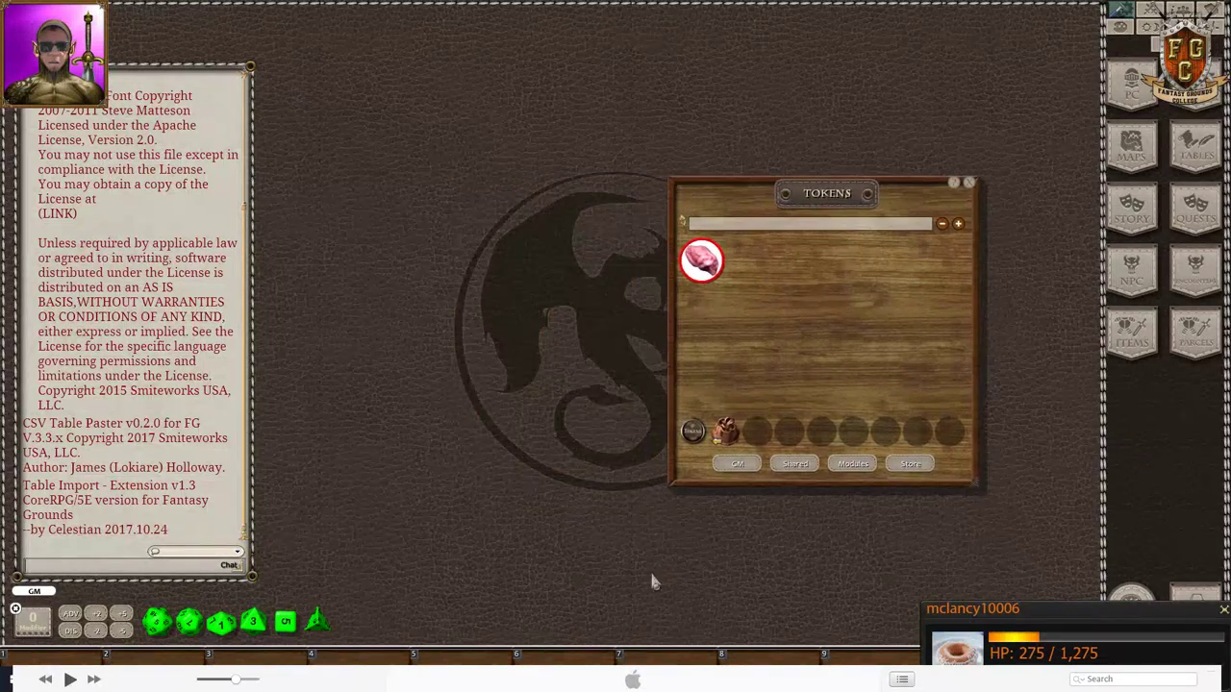
# - Use the Library to show all record types in the sidebar, and close the Library
pyautogui.hotkey('alt', 'Tab')
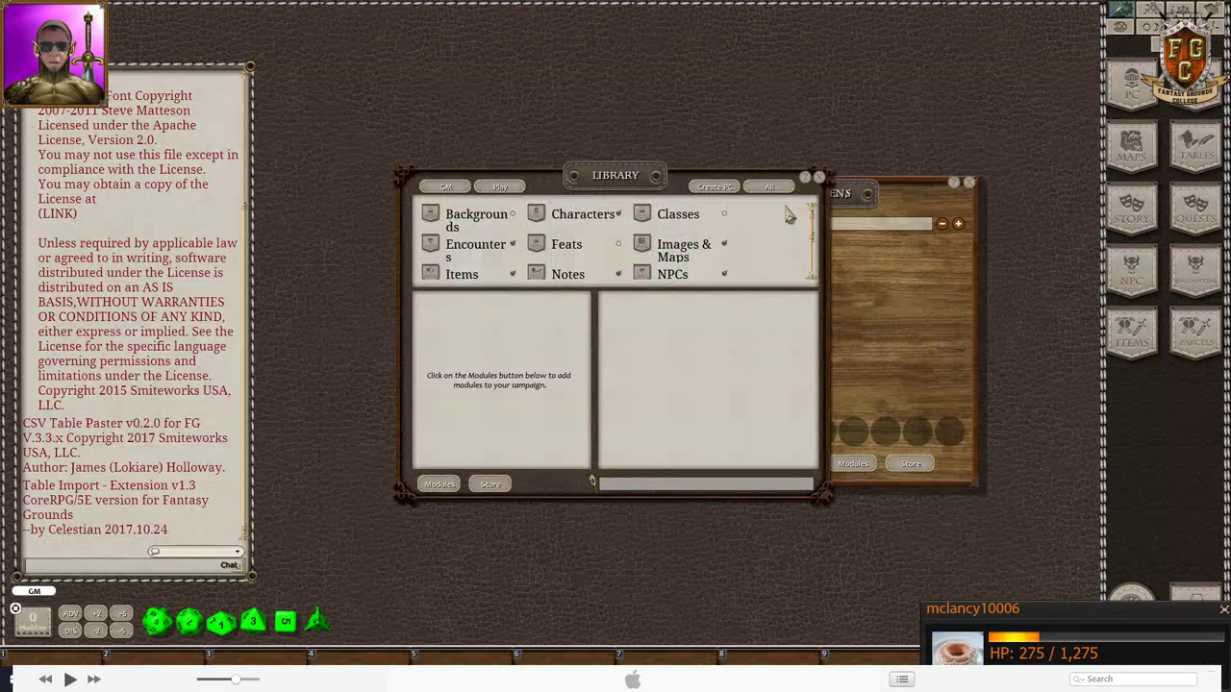
pyautogui.click(820, 180)
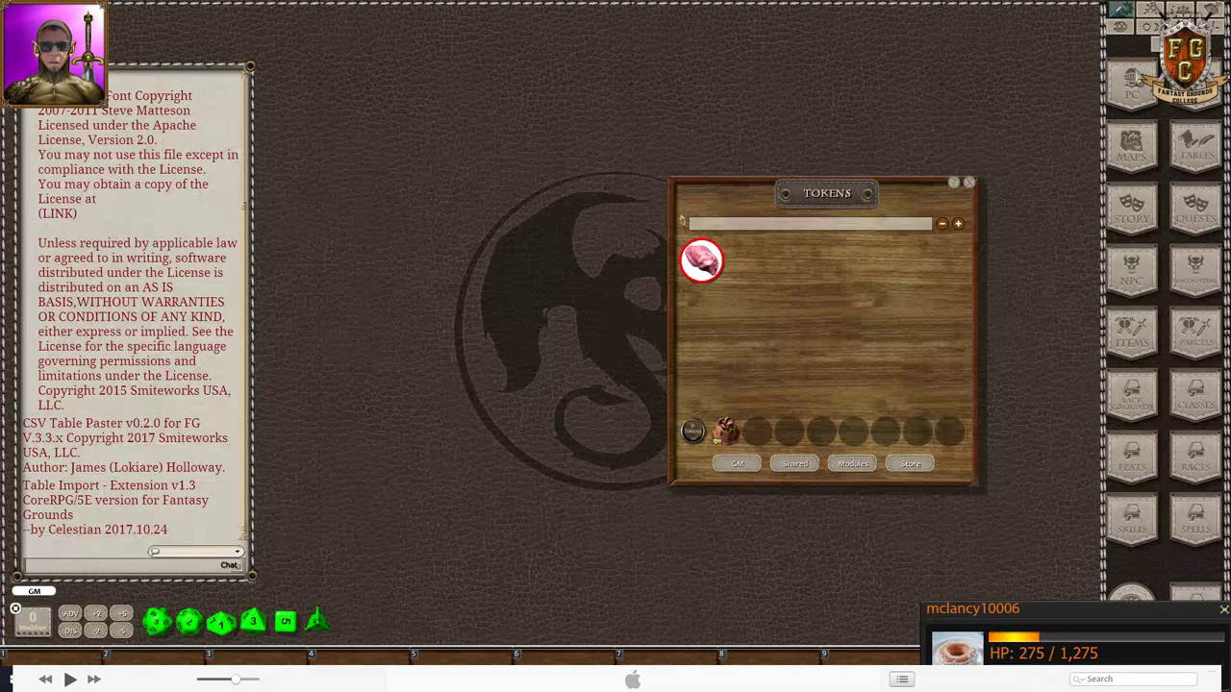
# - Create a new player character, enter the character's name, and close the character sheet
pyautogui.click(1143, 89)
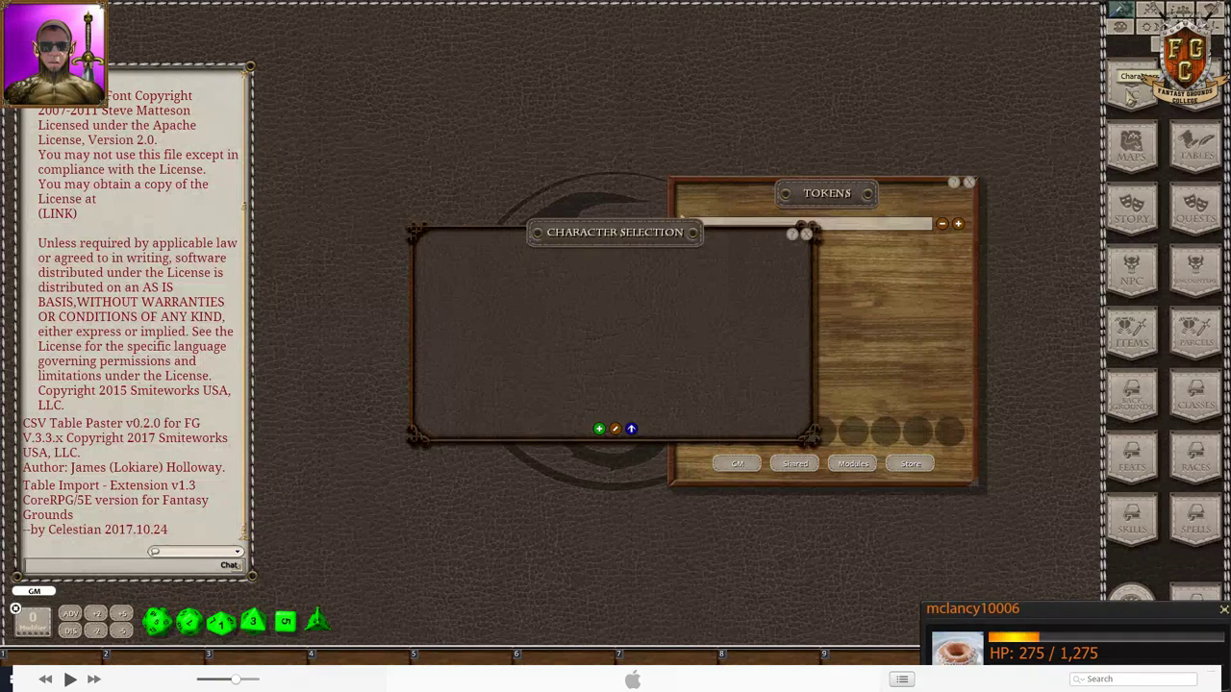
pyautogui.click(598, 429)
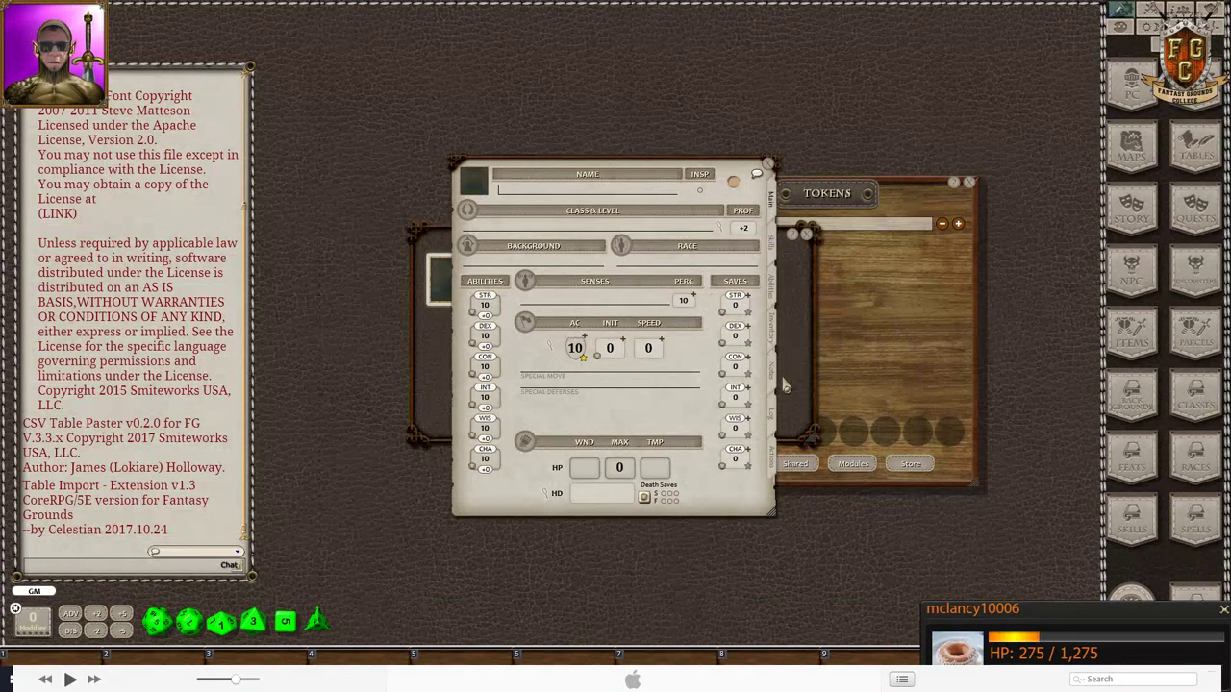
pyautogui.moveTo(675, 175); pyautogui.dragTo(668, 144)
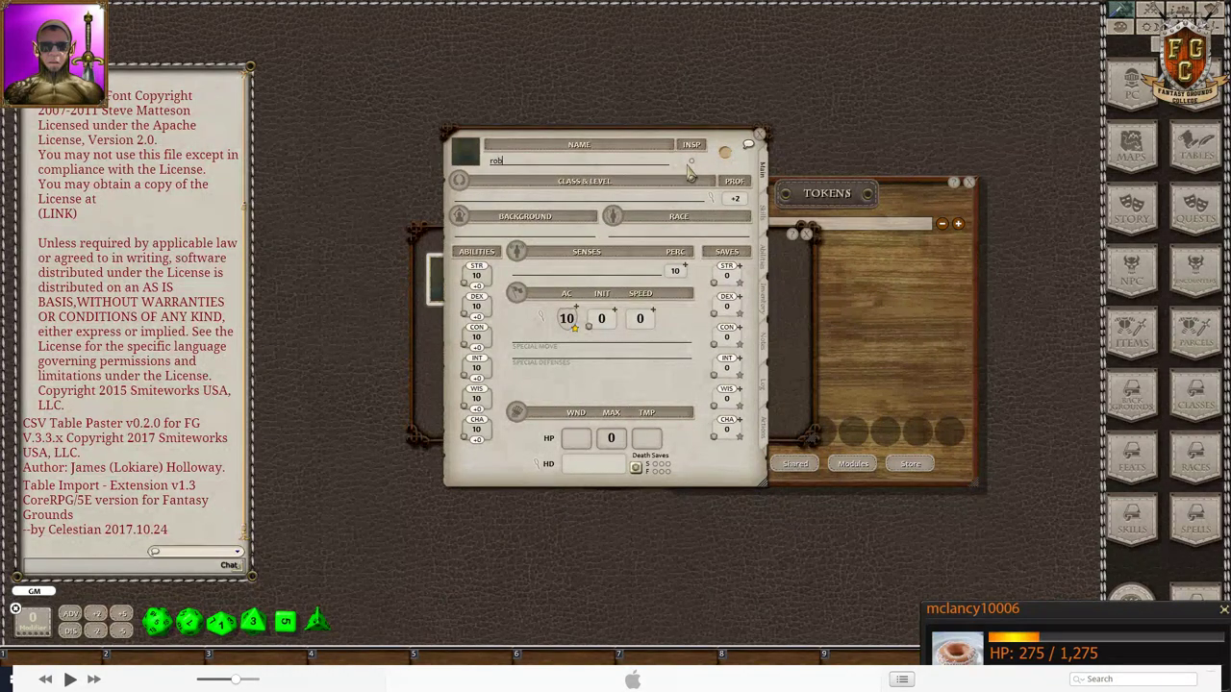
pyautogui.write('R')
pyautogui.click(759, 137)
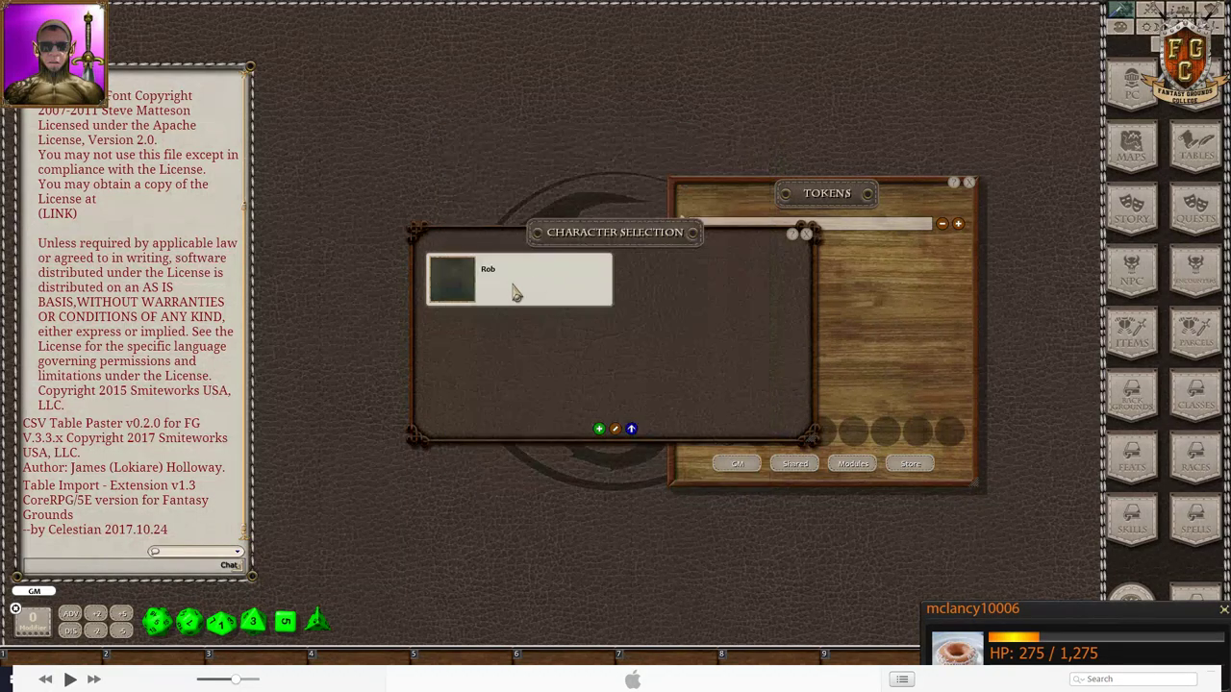
# - Move the Character Selection window away from the Tokens window, and close both windows
pyautogui.moveTo(634, 240); pyautogui.dragTo(432, 153)
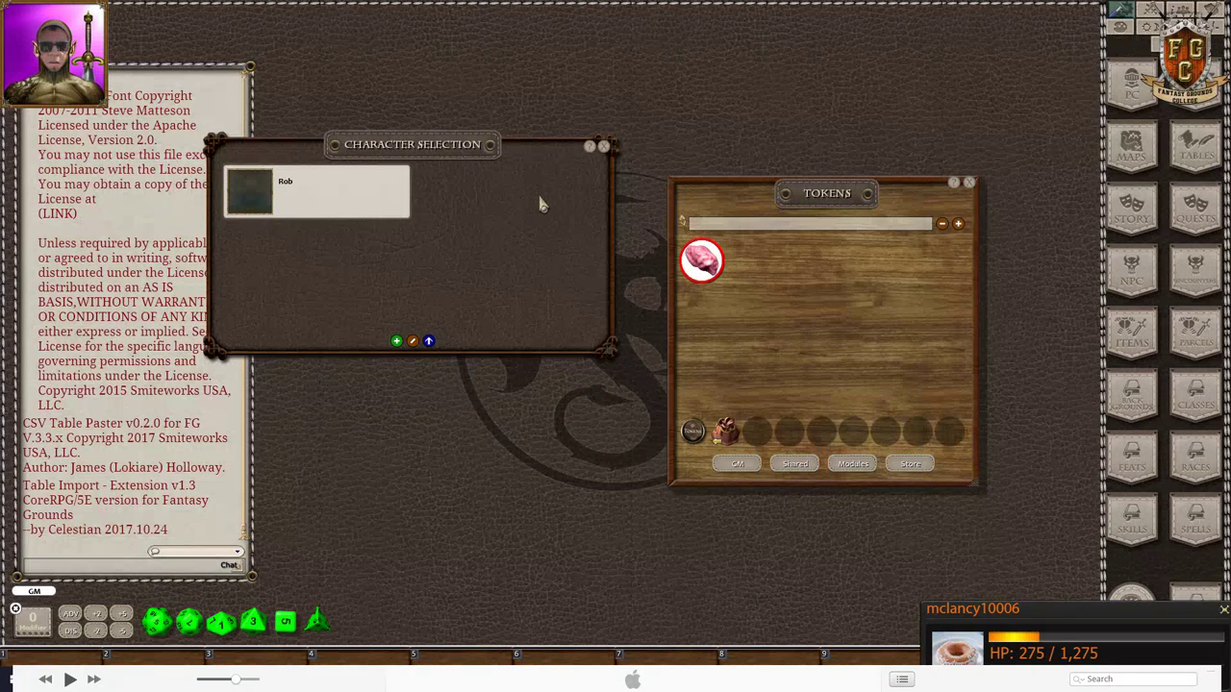
pyautogui.moveTo(435, 152); pyautogui.dragTo(471, 160)
pyautogui.click(631, 154)
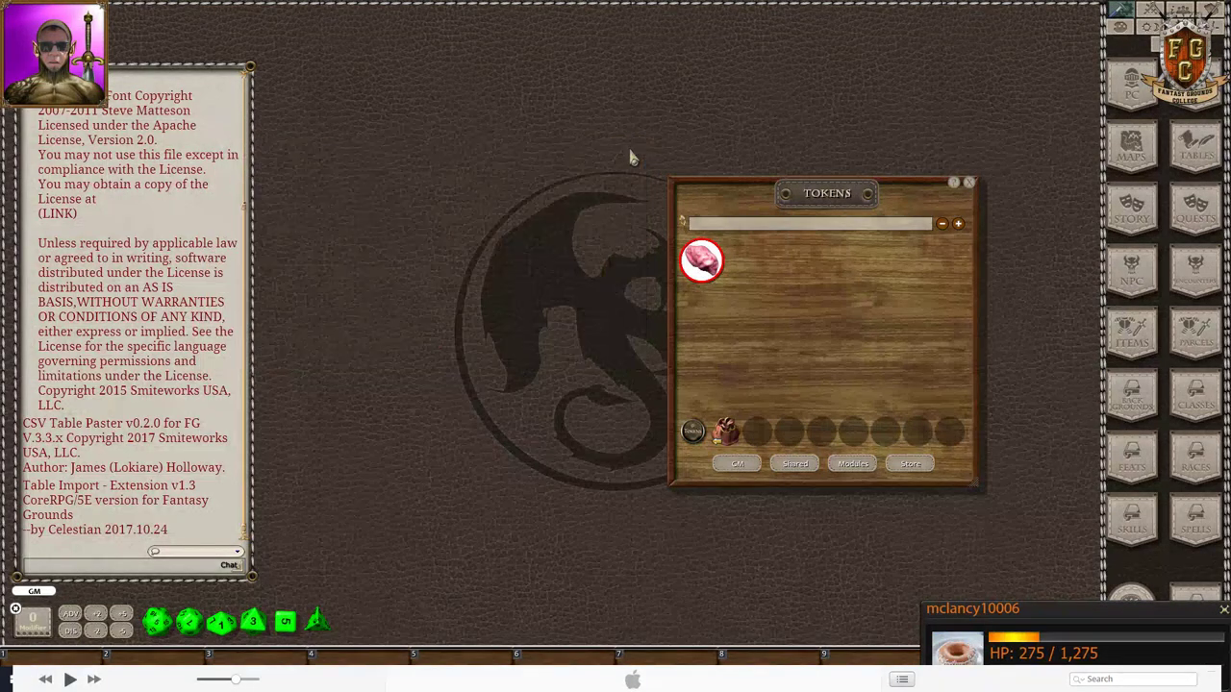
pyautogui.click(970, 182)
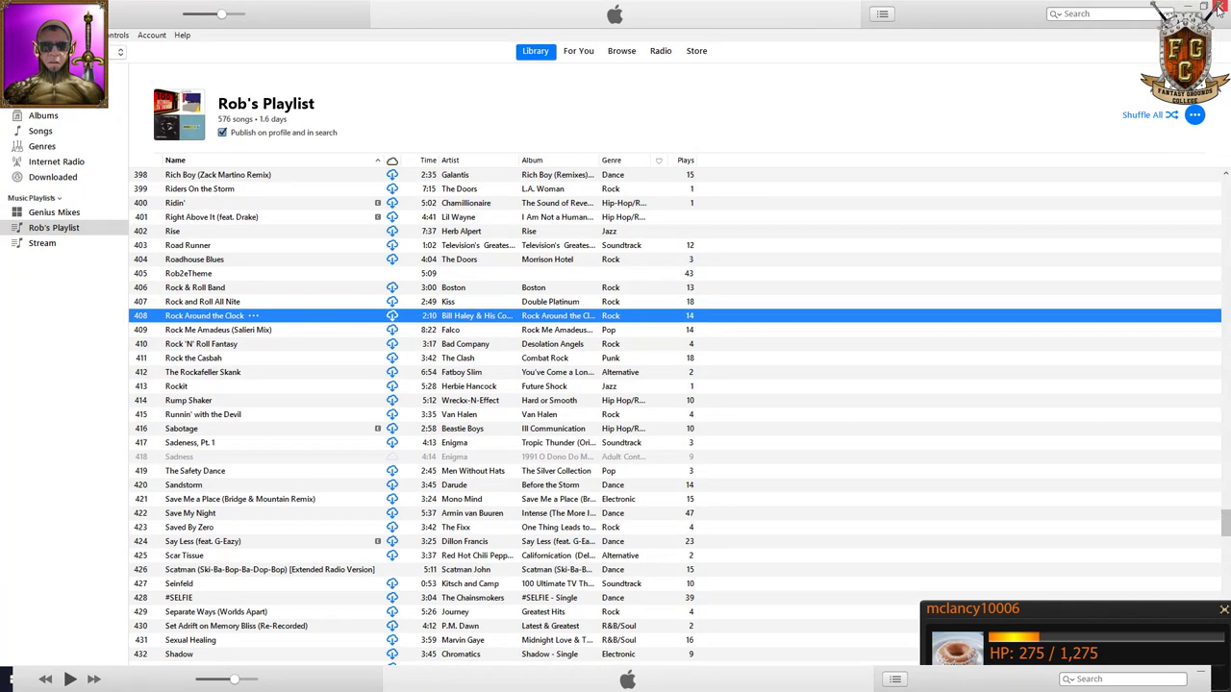
# - Dismiss the iTunes playlist window and close the Snaz timer window so that Fantasy Grounds is unobstructed
pyautogui.click(1208, 7)
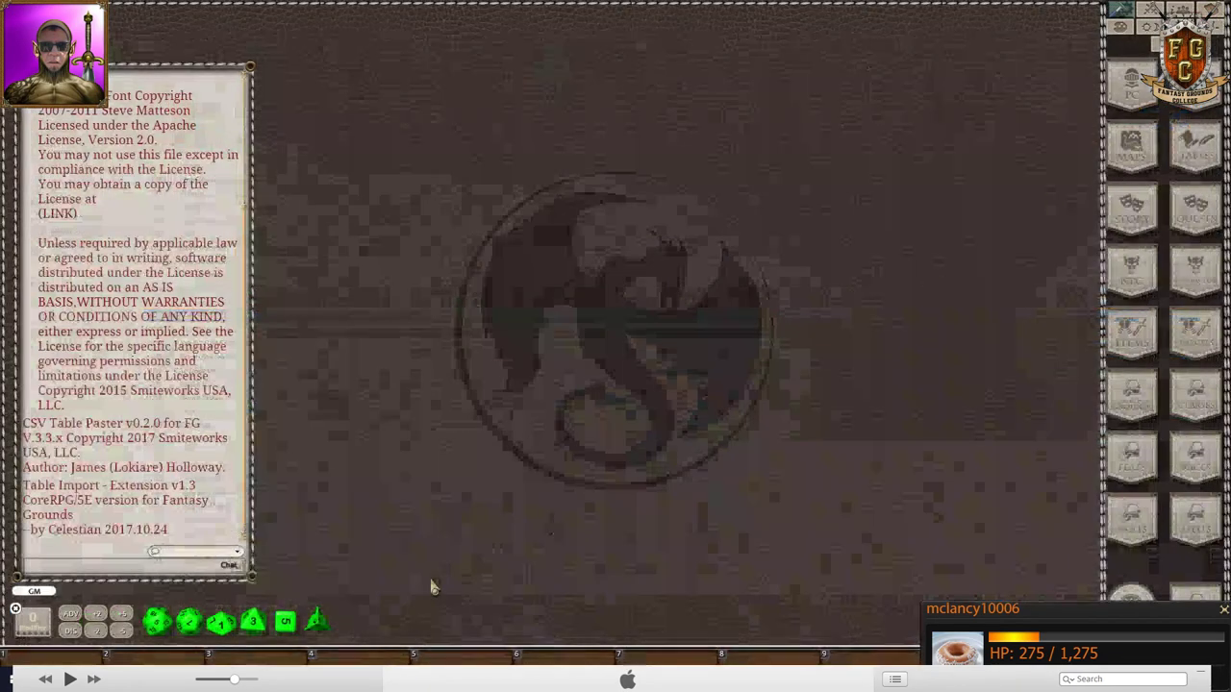
pyautogui.click(456, 680)
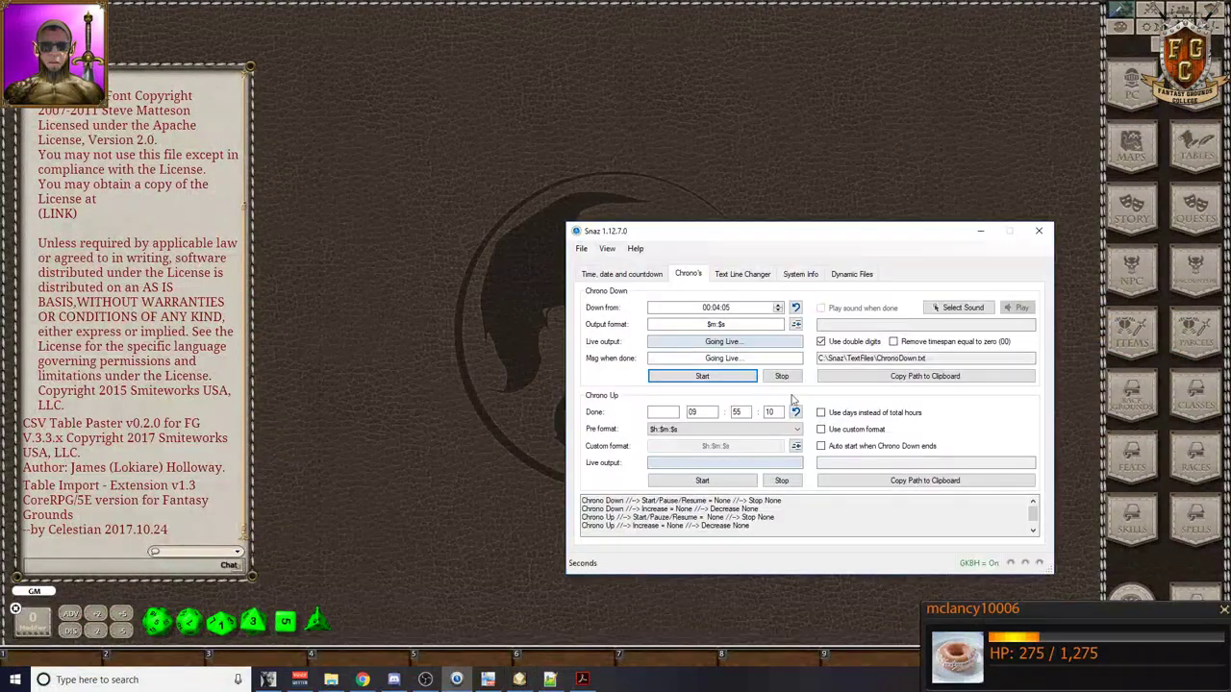
pyautogui.click(1039, 231)
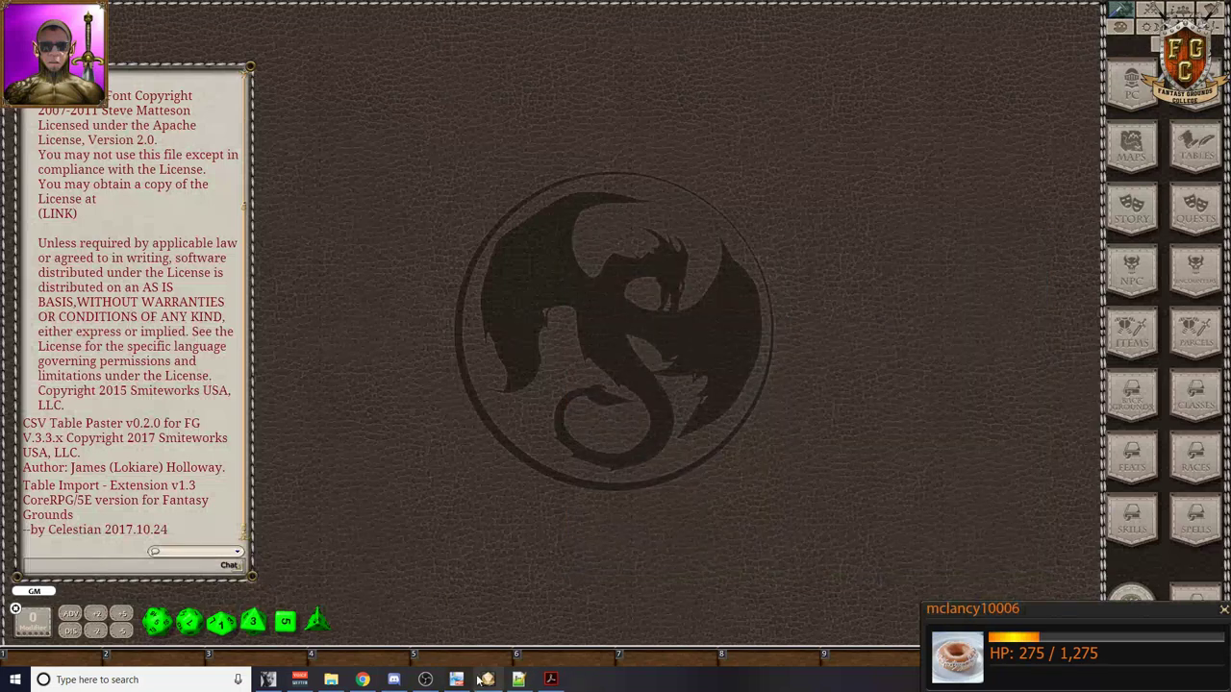
pyautogui.moveTo(481, 683)
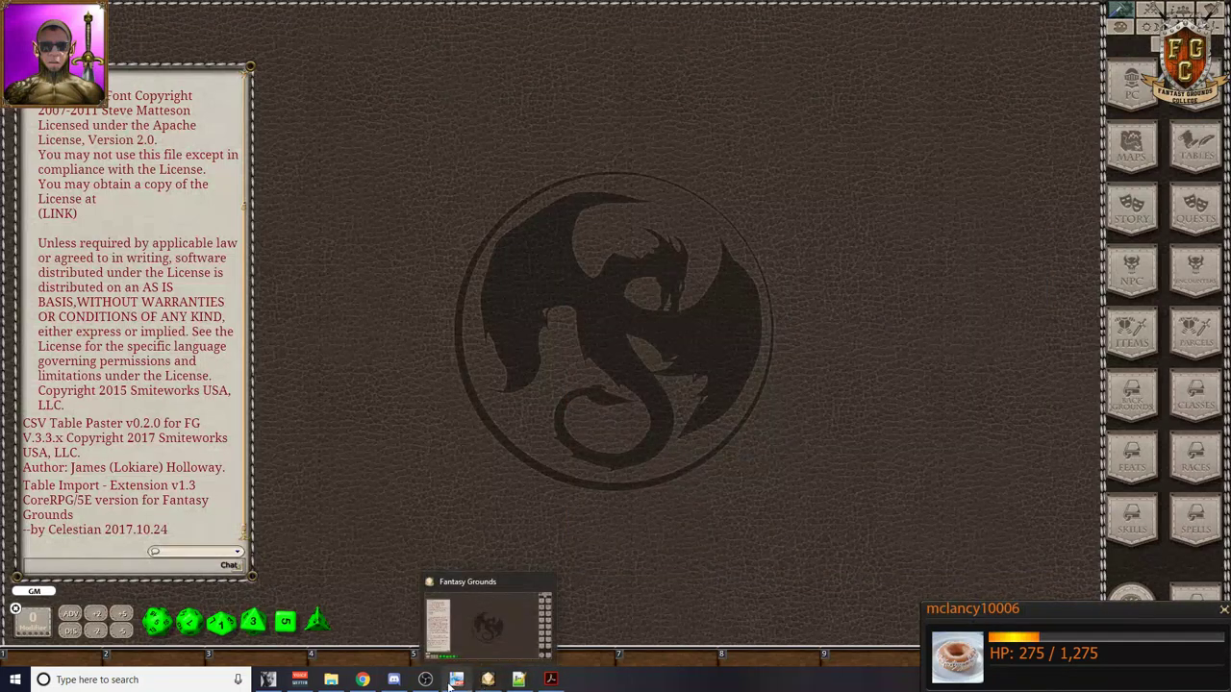
# - Check the Order of Build section in the module creation PDF, and close PDF-XChange Viewer
pyautogui.click(456, 680)
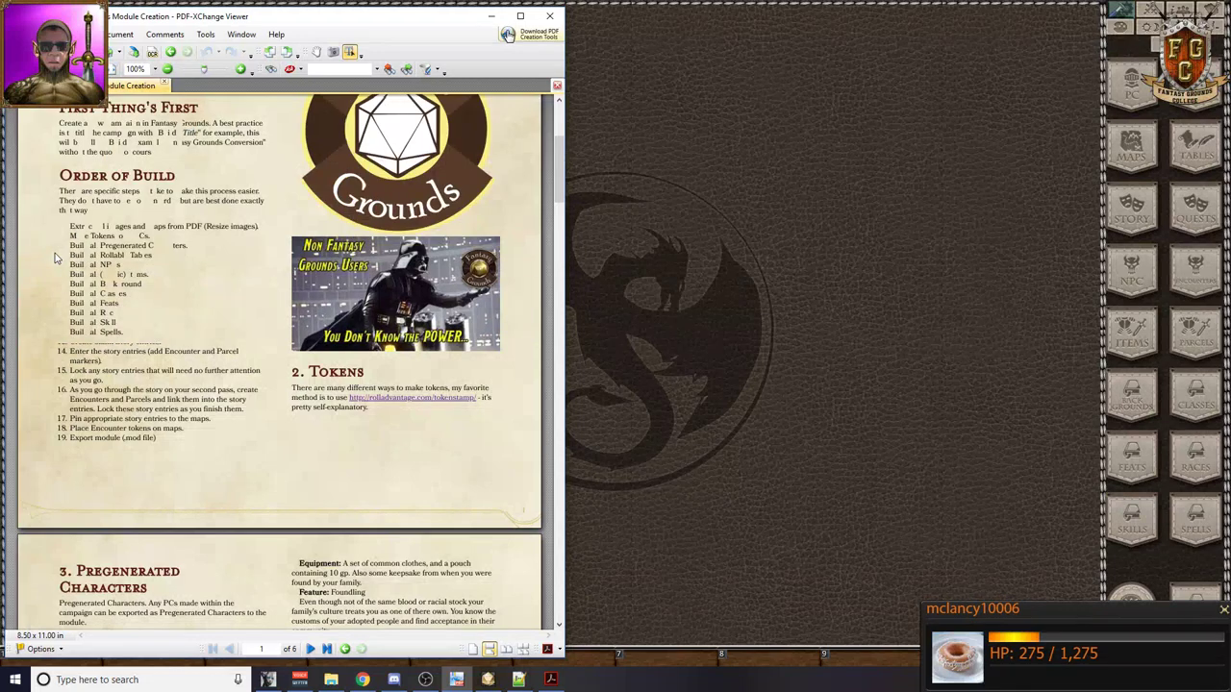
pyautogui.scroll(5, 173, 322)
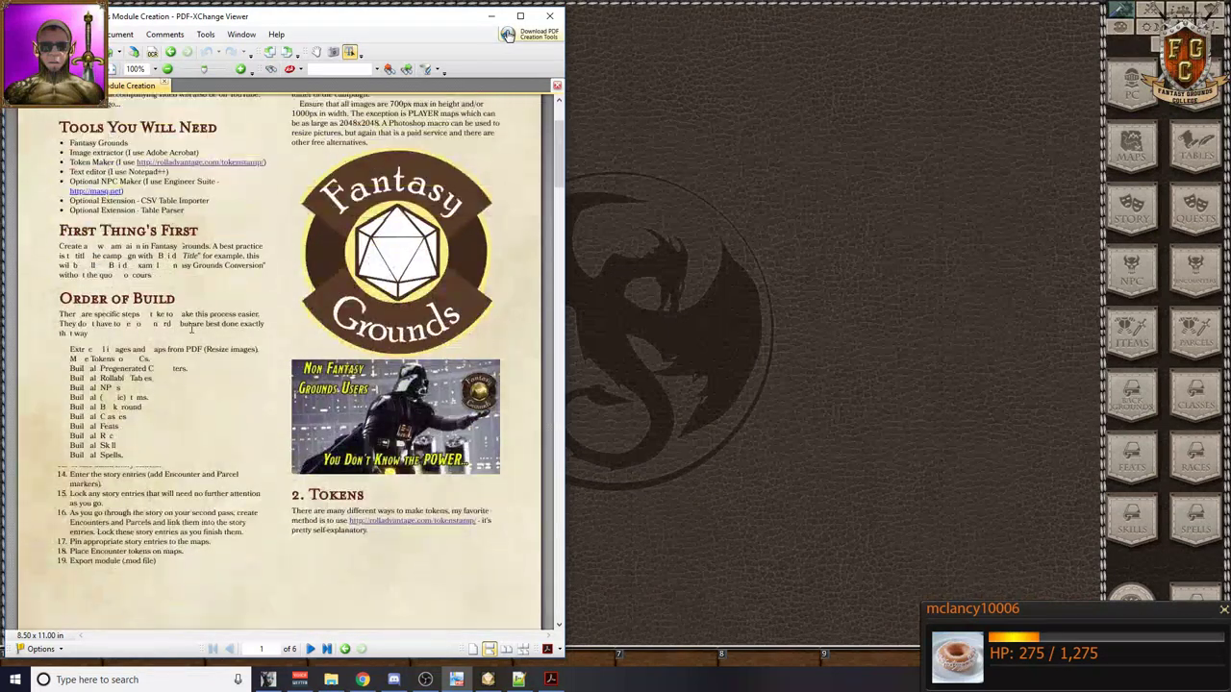
pyautogui.scroll(-2, 192, 328)
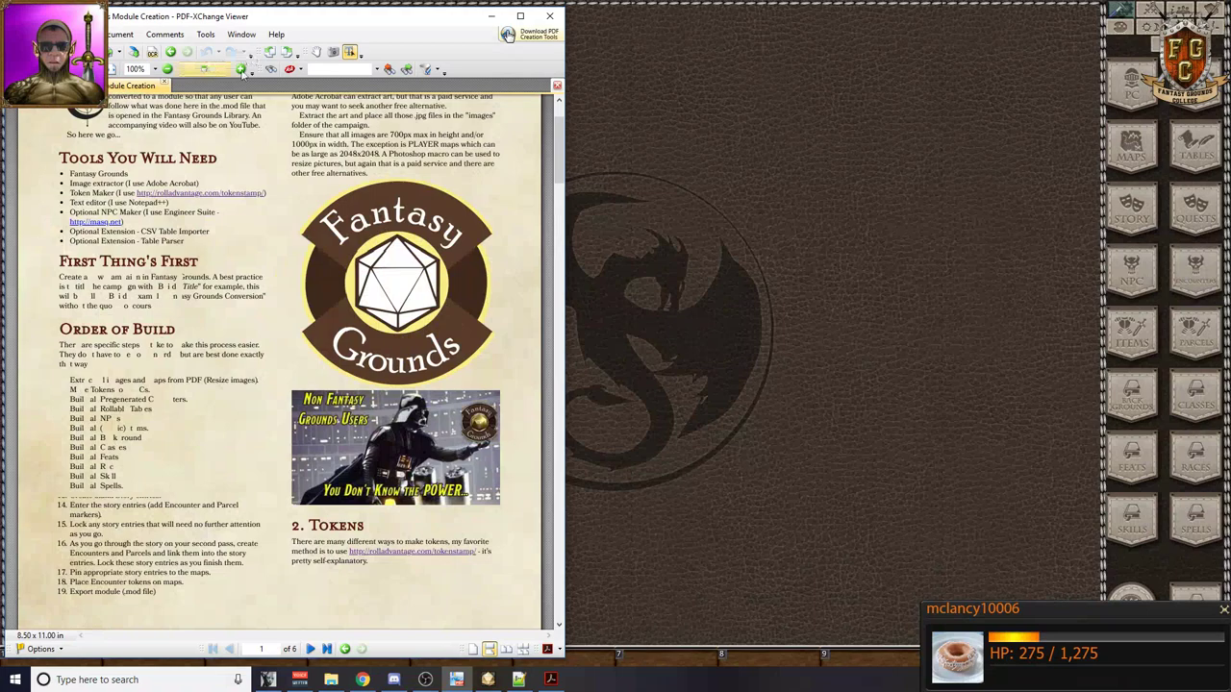
pyautogui.click(550, 17)
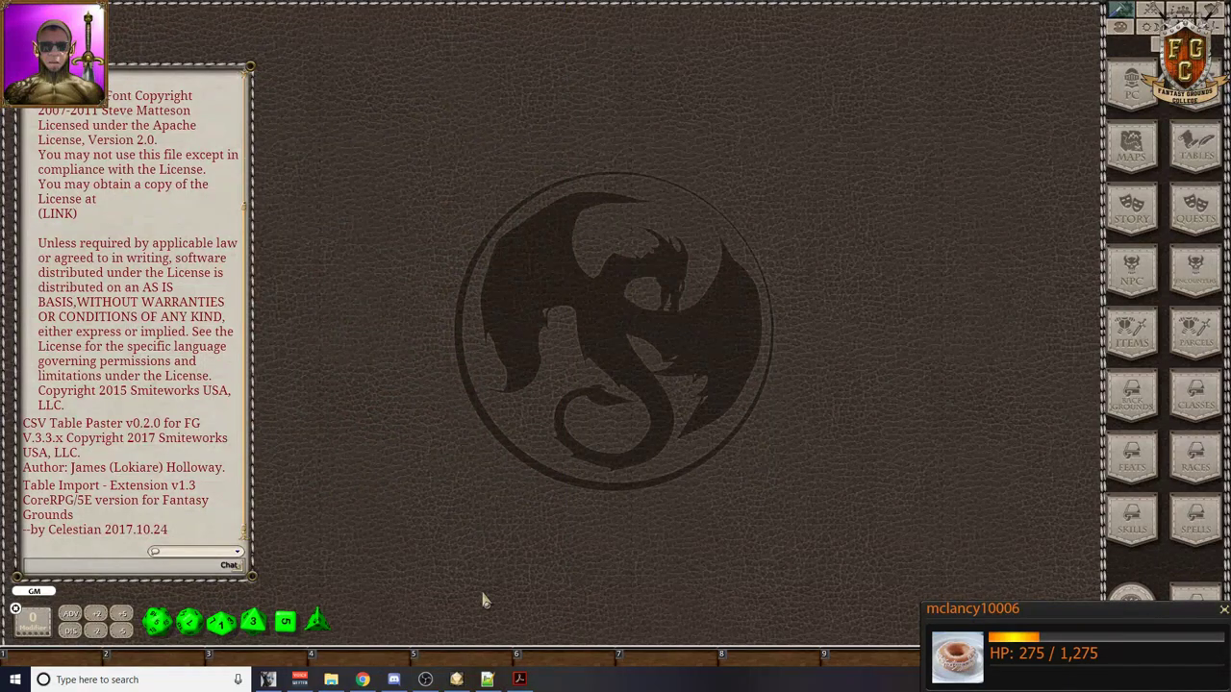
# - Reopen Example Fantasy Grounds Module Creation.pdf from the Downloads folder
pyautogui.moveTo(363, 680)
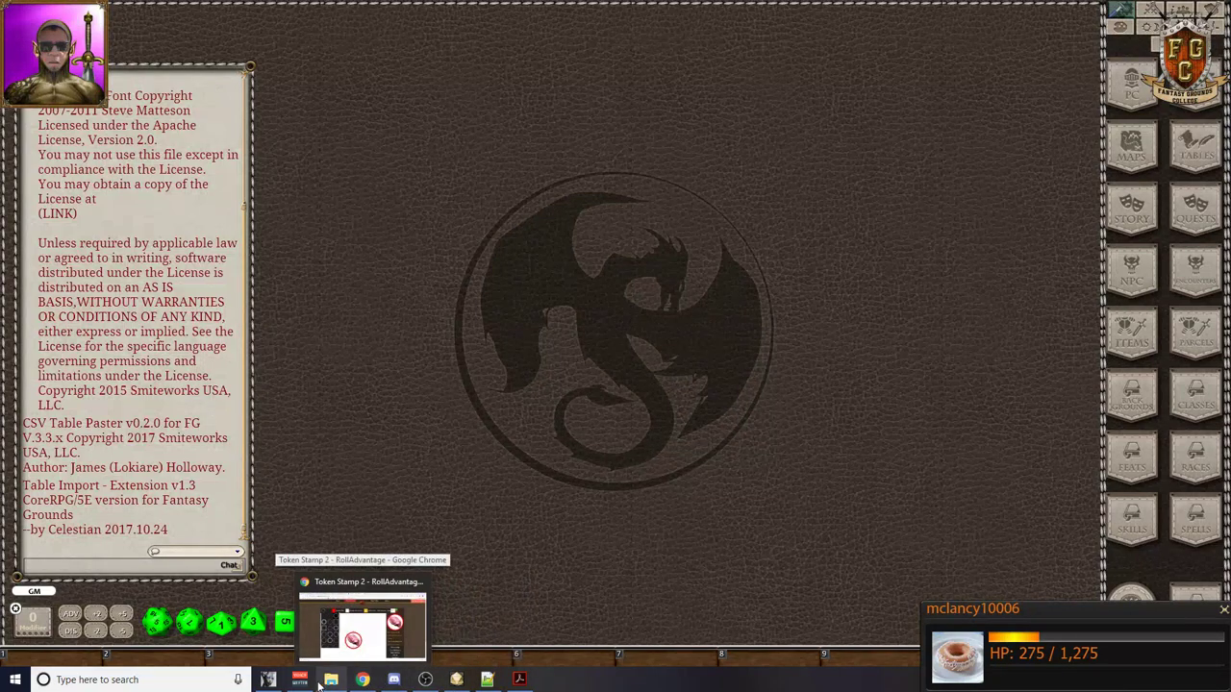
pyautogui.click(331, 680)
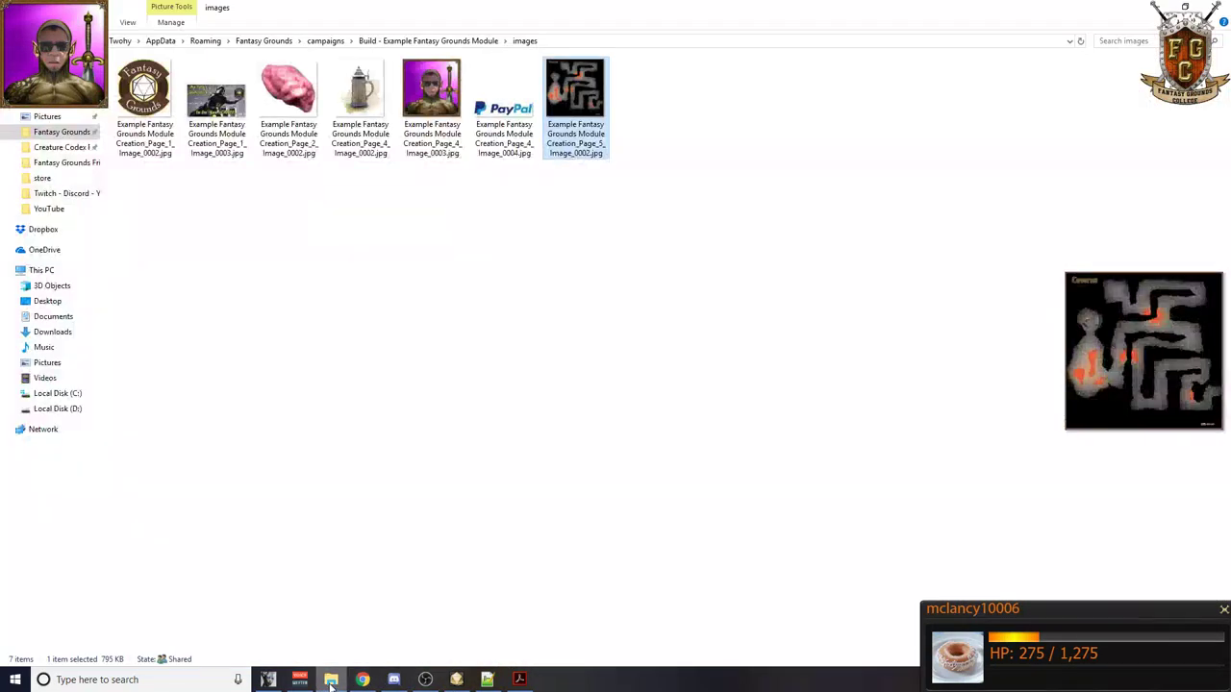
pyautogui.click(53, 104)
pyautogui.click(53, 87)
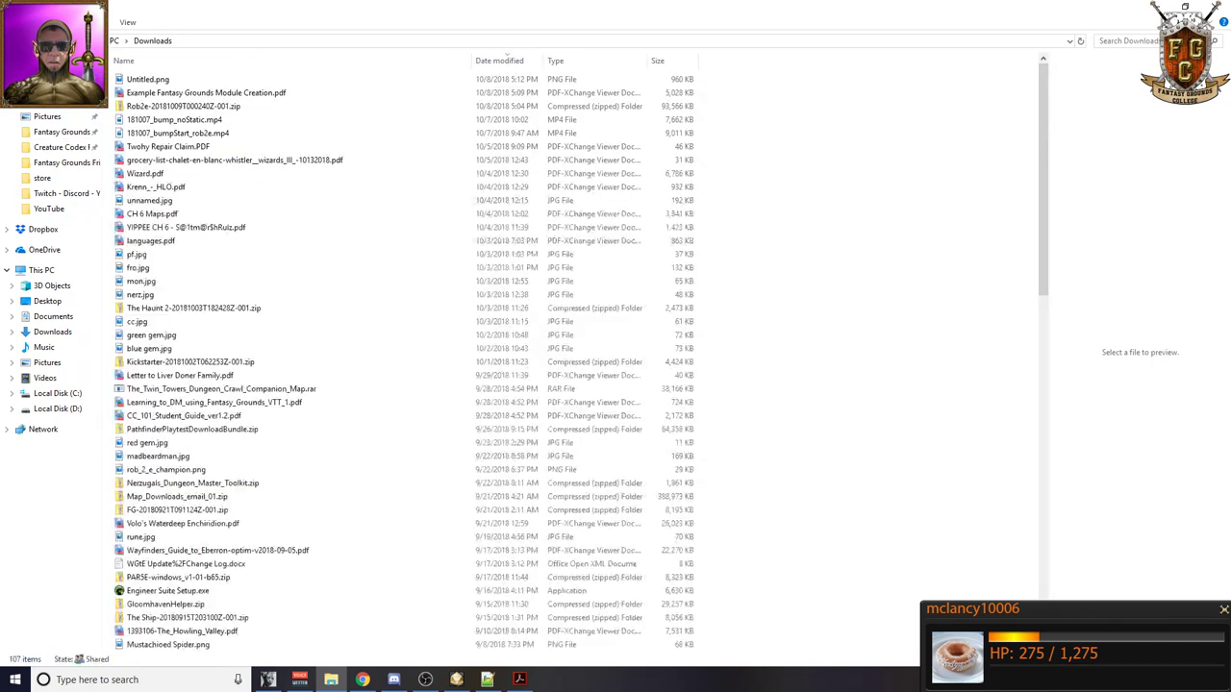
pyautogui.doubleClick(204, 92)
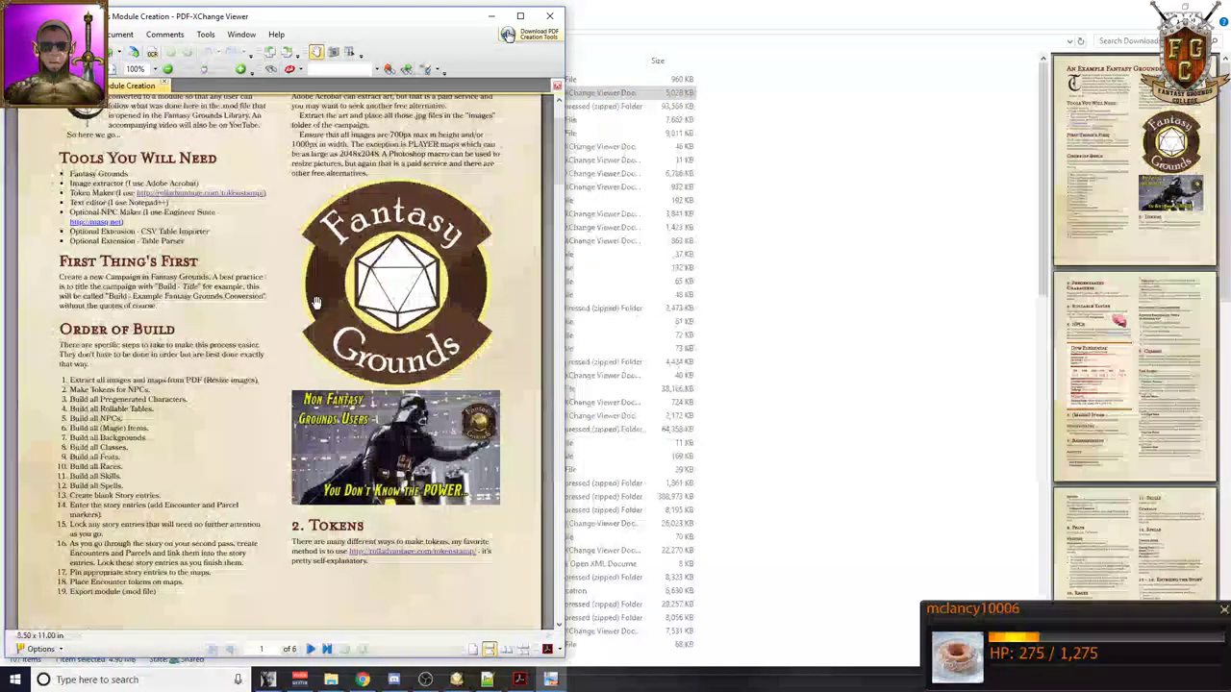
# - Activate the text selection tool in the PDF and go to the Adopted Personality Traits table on page 2
pyautogui.scroll(-1, 315, 306)
pyautogui.click(350, 52)
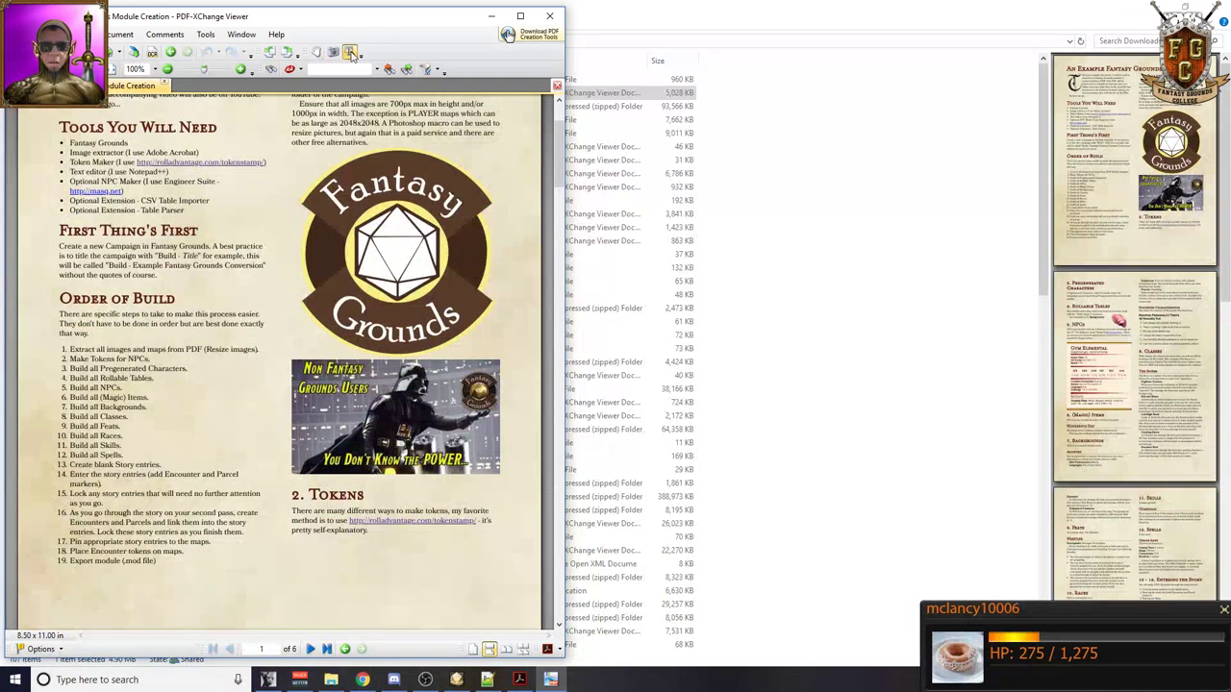
pyautogui.scroll(-2, 135, 420)
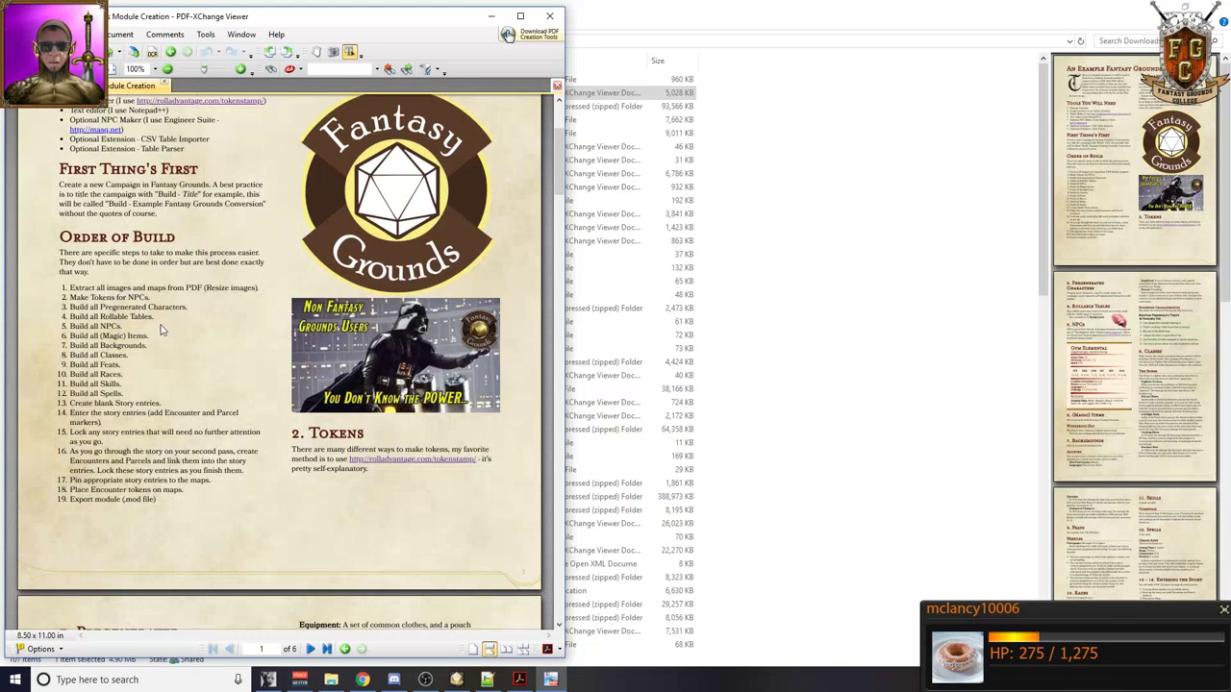
pyautogui.scroll(-10, 230, 287)
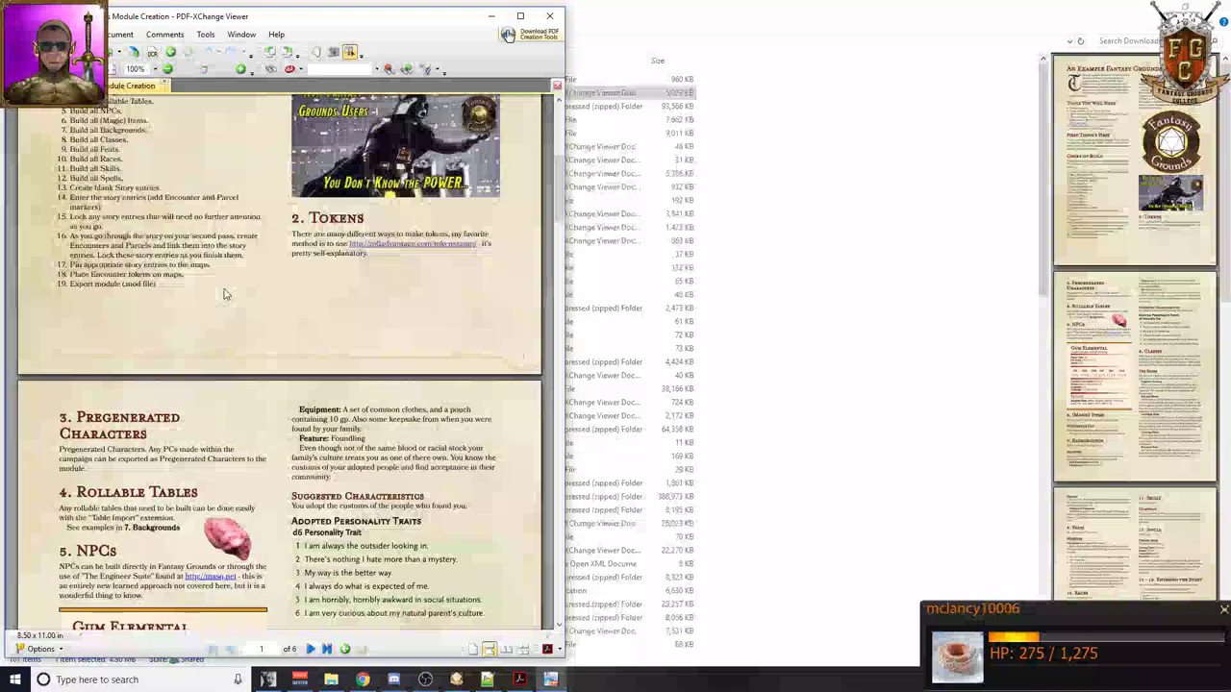
pyautogui.scroll(-5, 224, 293)
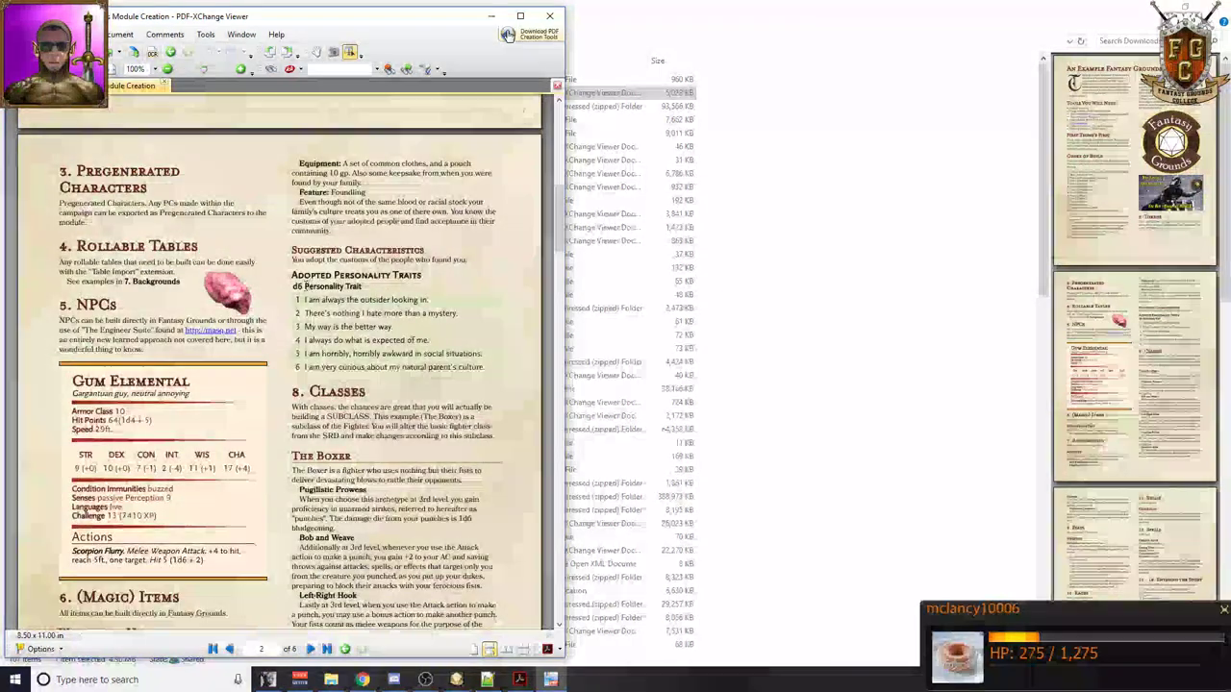
# - Switch to Fantasy Grounds, show the Tables list's editing options, and start a table import
pyautogui.click(456, 680)
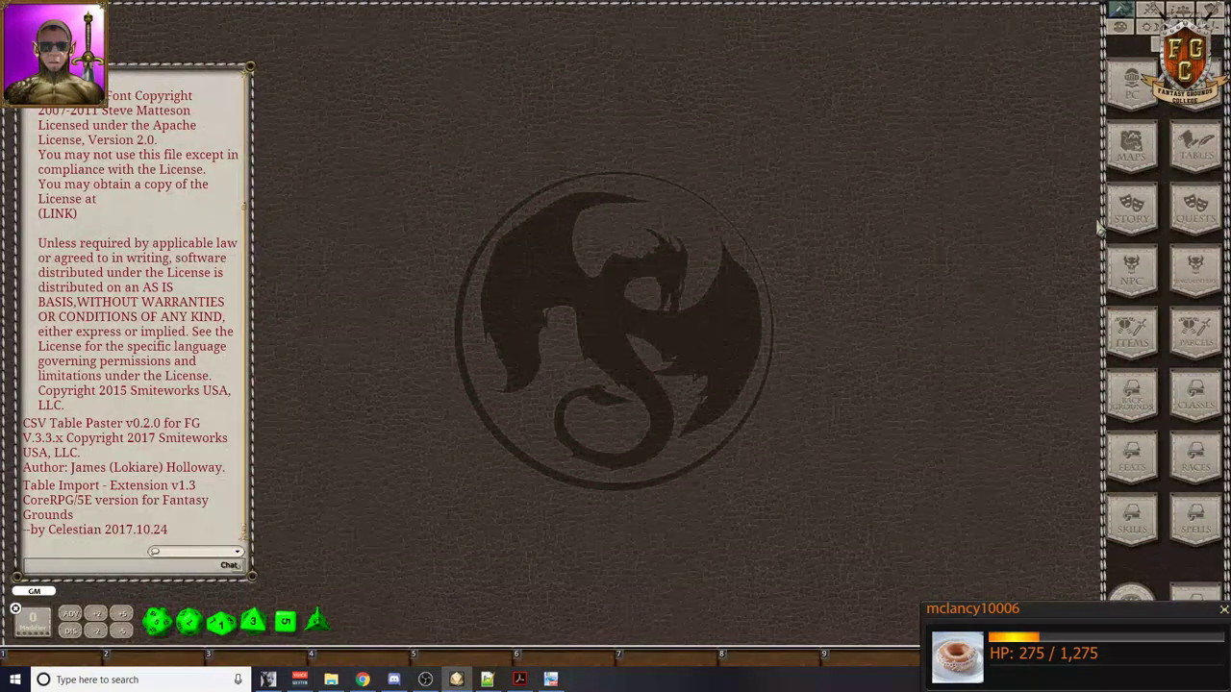
pyautogui.click(1200, 166)
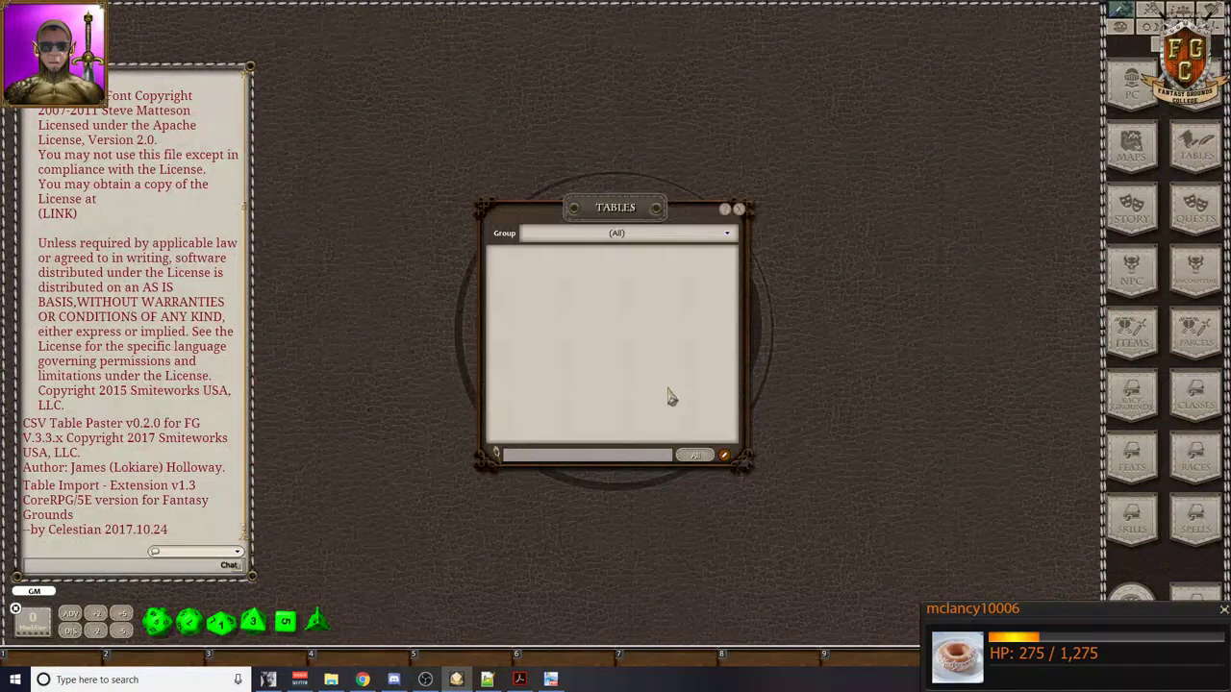
pyautogui.click(725, 458)
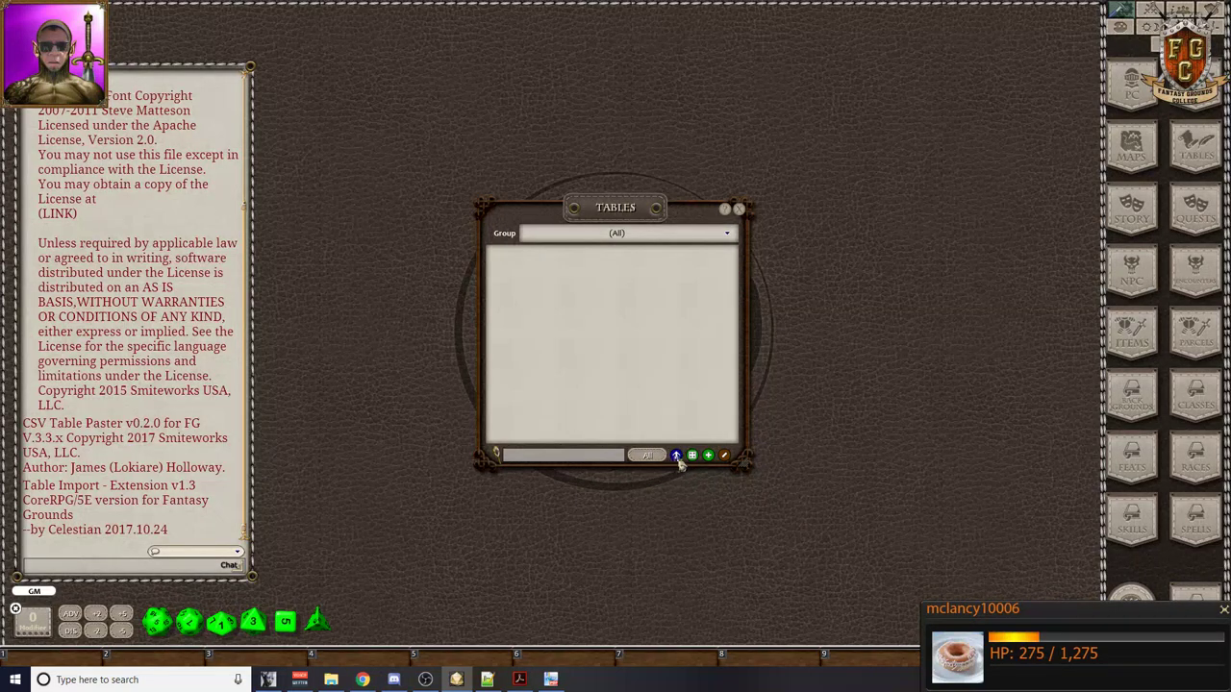
pyautogui.click(676, 458)
# - Arrange the Import Table and Tables windows side by side without overlapping
pyautogui.moveTo(618, 256); pyautogui.dragTo(293, 190)
pyautogui.moveTo(588, 216); pyautogui.dragTo(881, 177)
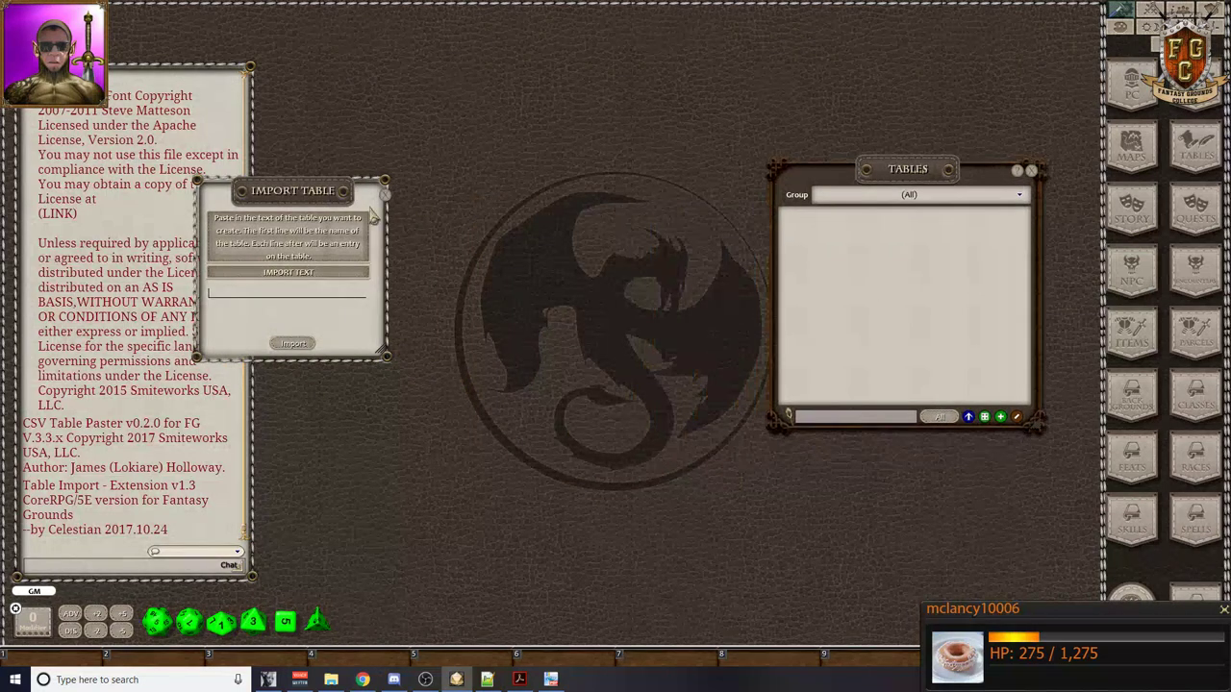
pyautogui.moveTo(328, 192); pyautogui.dragTo(554, 167)
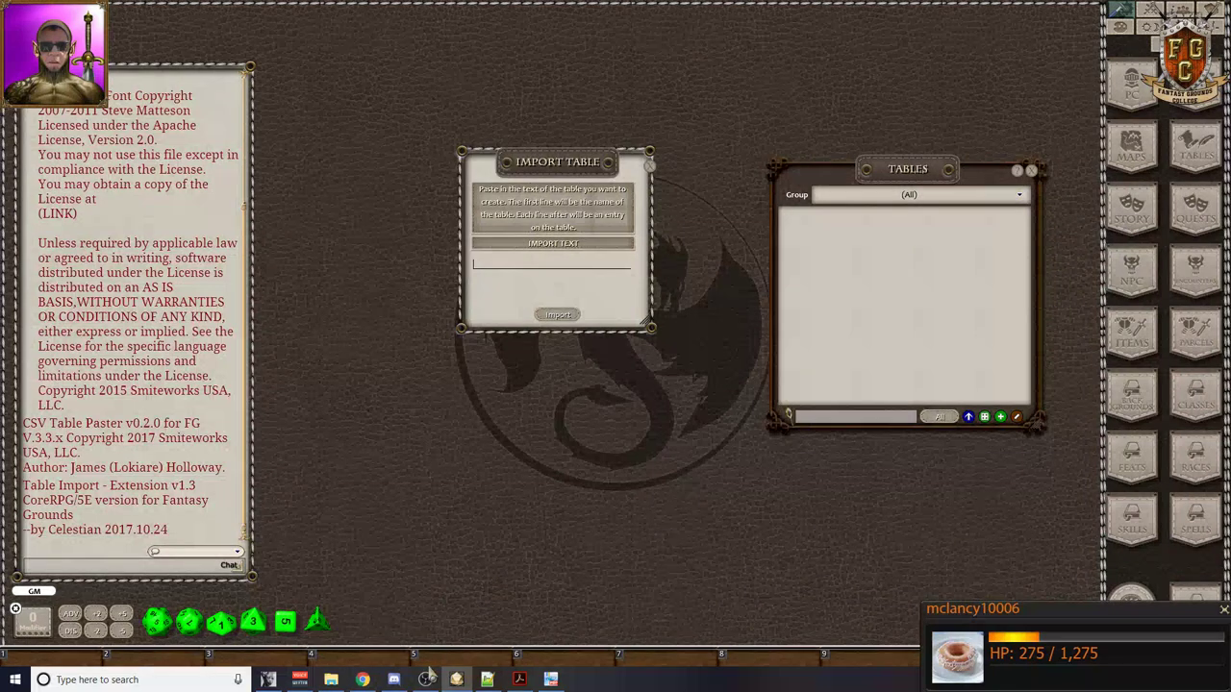
# - Switch to Chrome and close the Token Stamp 2 page
pyautogui.moveTo(363, 680)
pyautogui.click(352, 638)
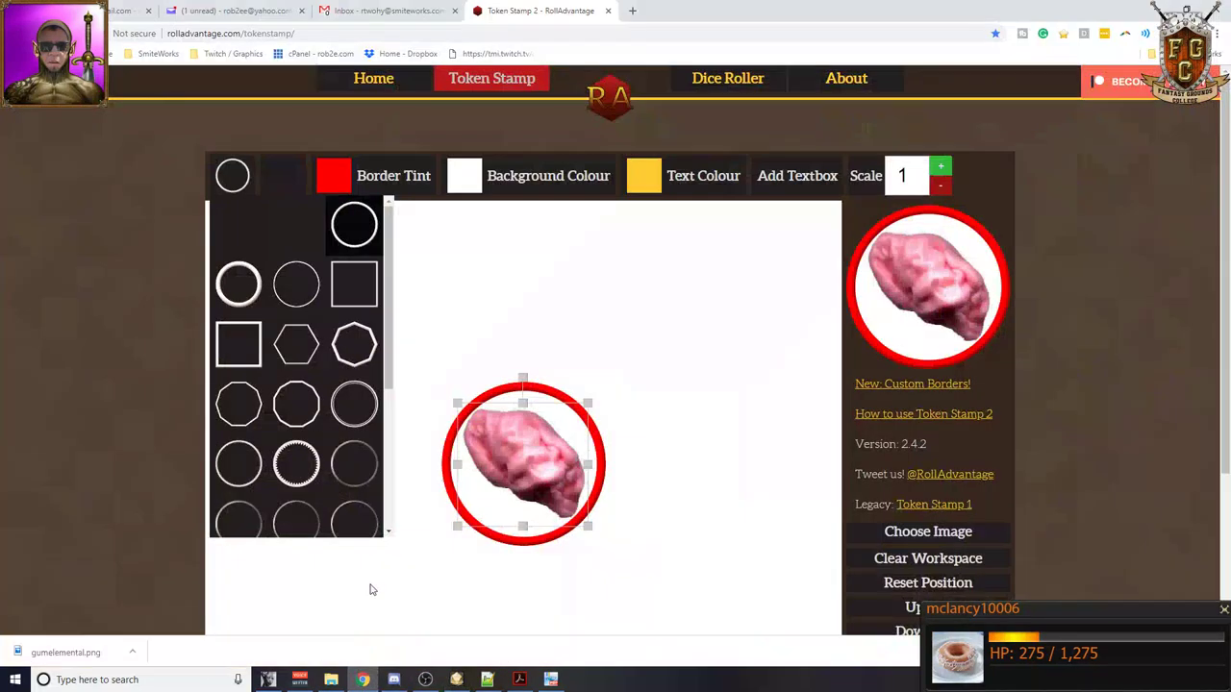
pyautogui.click(608, 11)
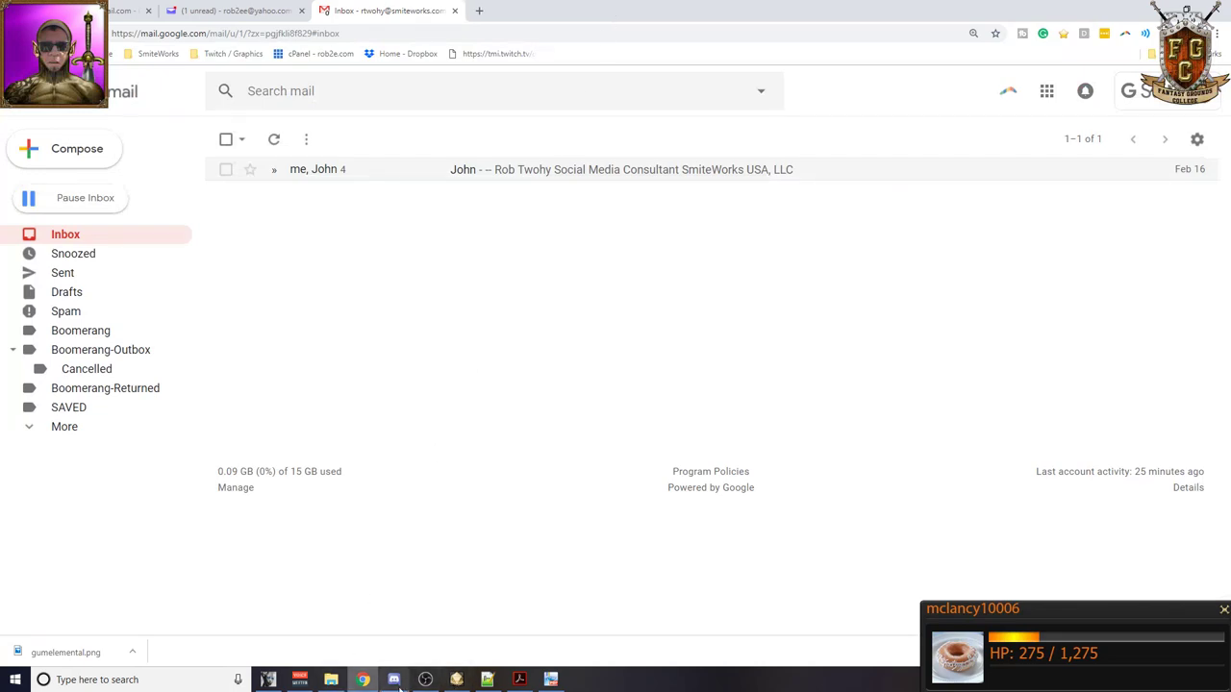
# - Reorder the taskbar so PDF-XChange Viewer and Notepad++ come before Fantasy Grounds, and close Adobe Acrobat
pyautogui.moveTo(556, 681); pyautogui.dragTo(456, 681)
pyautogui.click(550, 680)
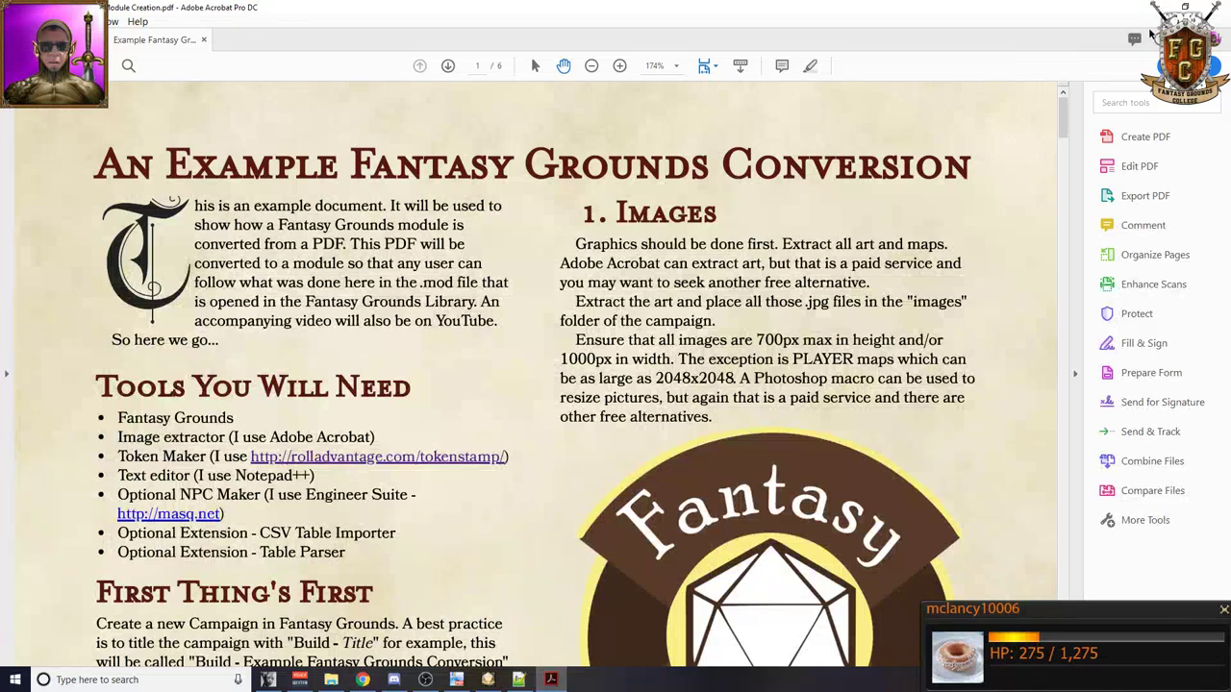
pyautogui.click(550, 680)
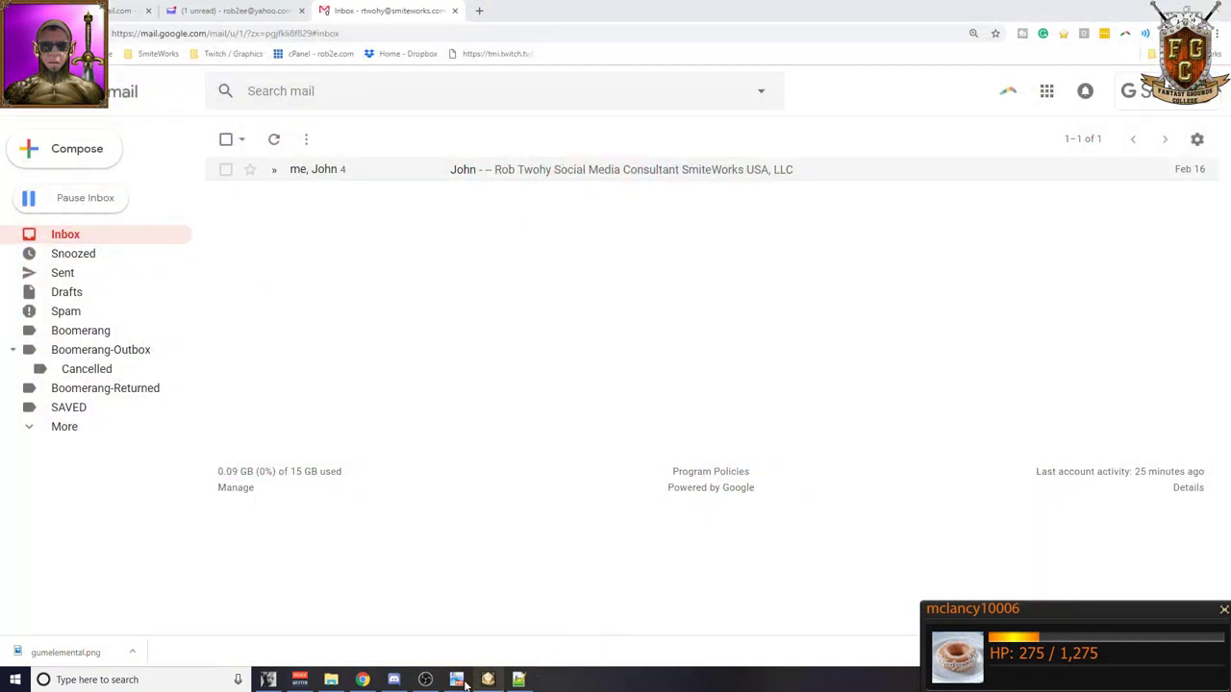
pyautogui.moveTo(458, 683)
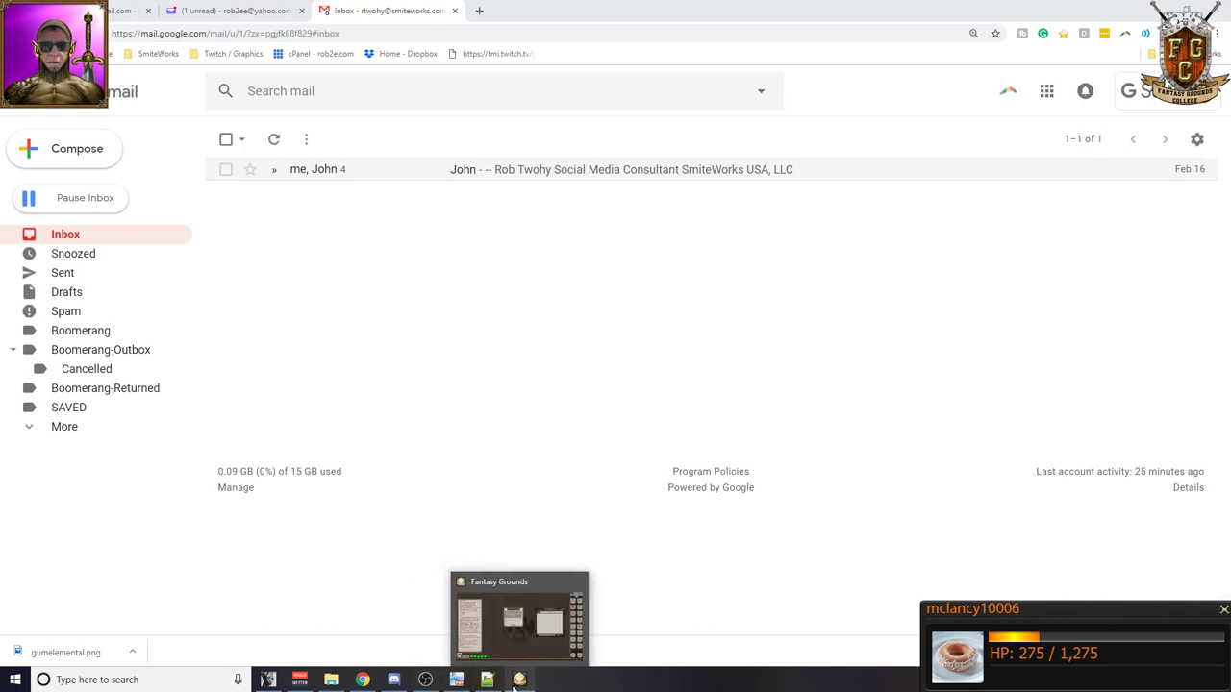
# - Copy the Personality Trait heading and its six entries from the PDF into the blank Notepad++ document
pyautogui.click(458, 681)
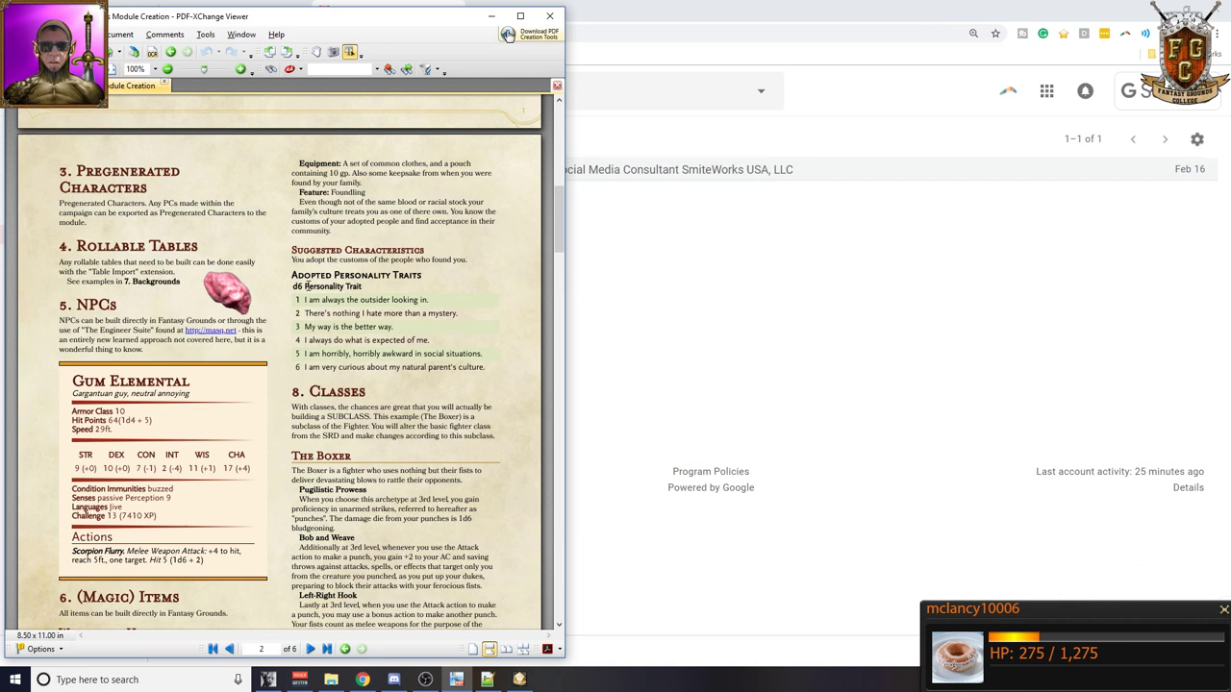
pyautogui.moveTo(306, 285); pyautogui.dragTo(488, 372)
pyautogui.hotkey('ctrl', 'c')
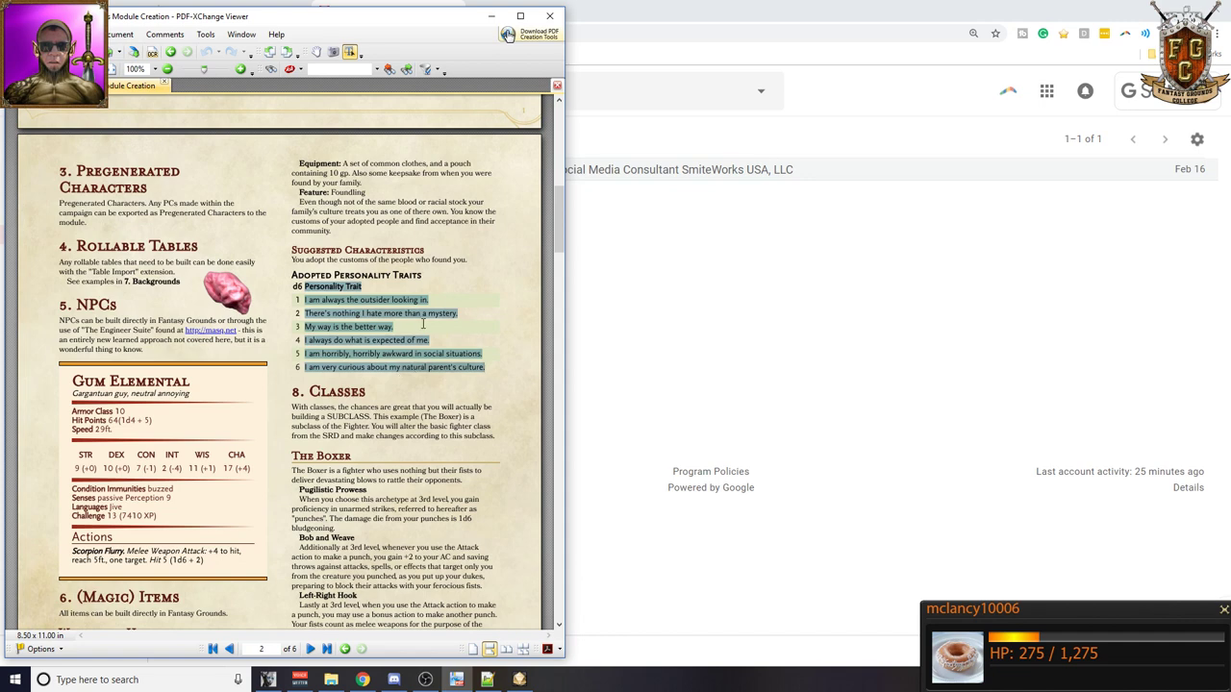
pyautogui.click(488, 680)
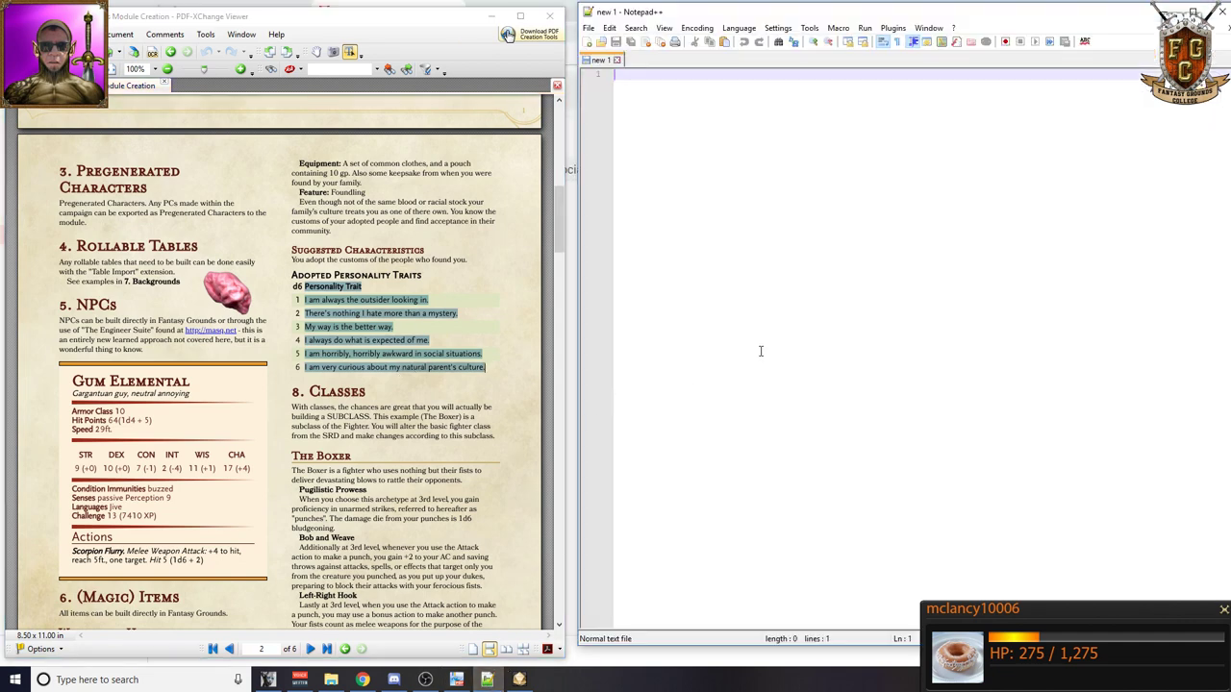
pyautogui.hotkey('ctrl', 'v')
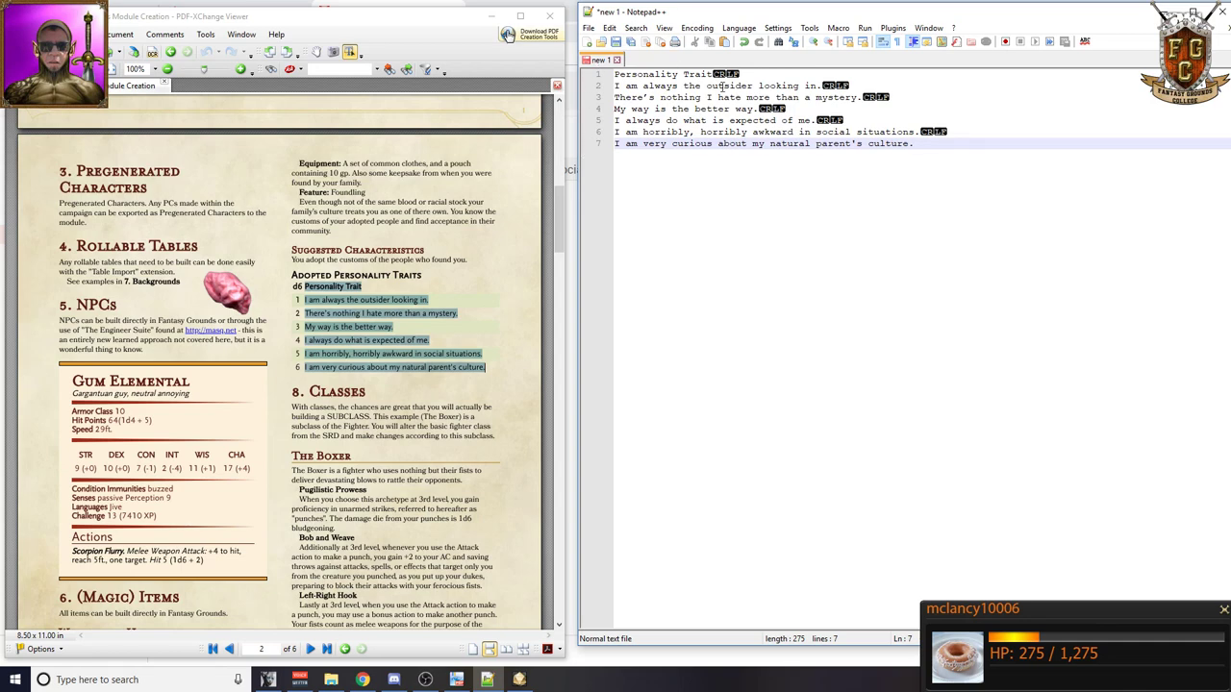
# - Transfer all the Notepad++ text into the Import Table window in Fantasy Grounds, enlarge that window, and import the table
pyautogui.hotkey('ctrl', 'a')
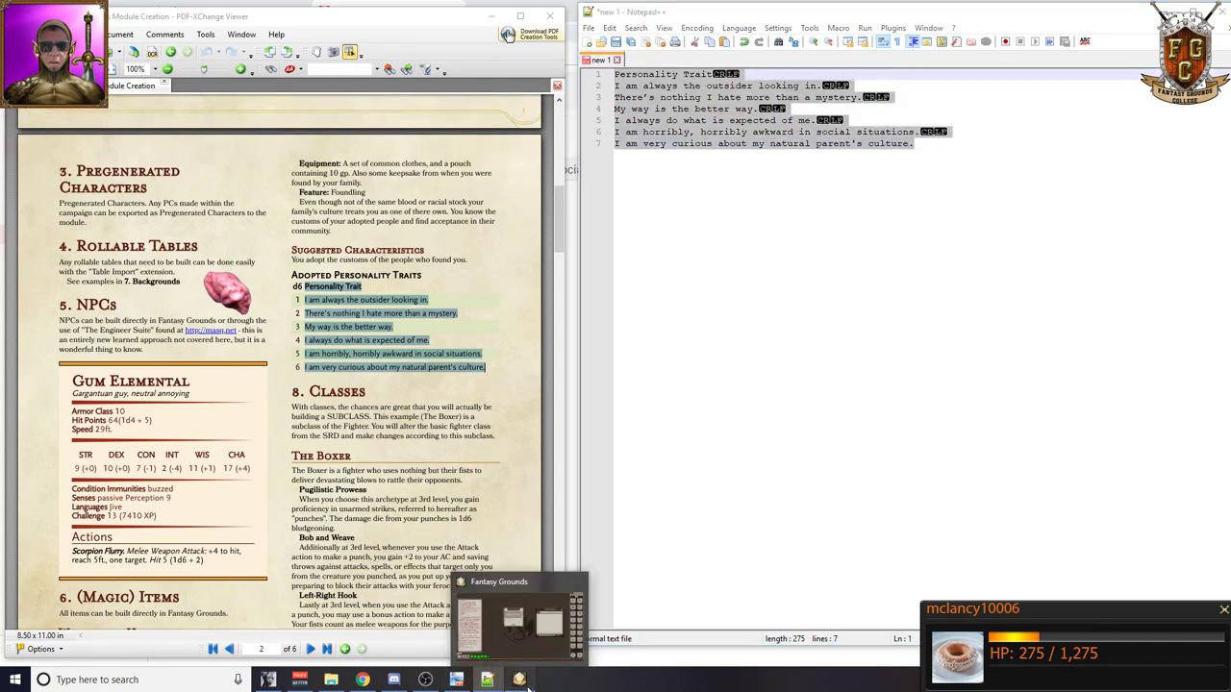
pyautogui.click(555, 610)
pyautogui.press('ctrl')
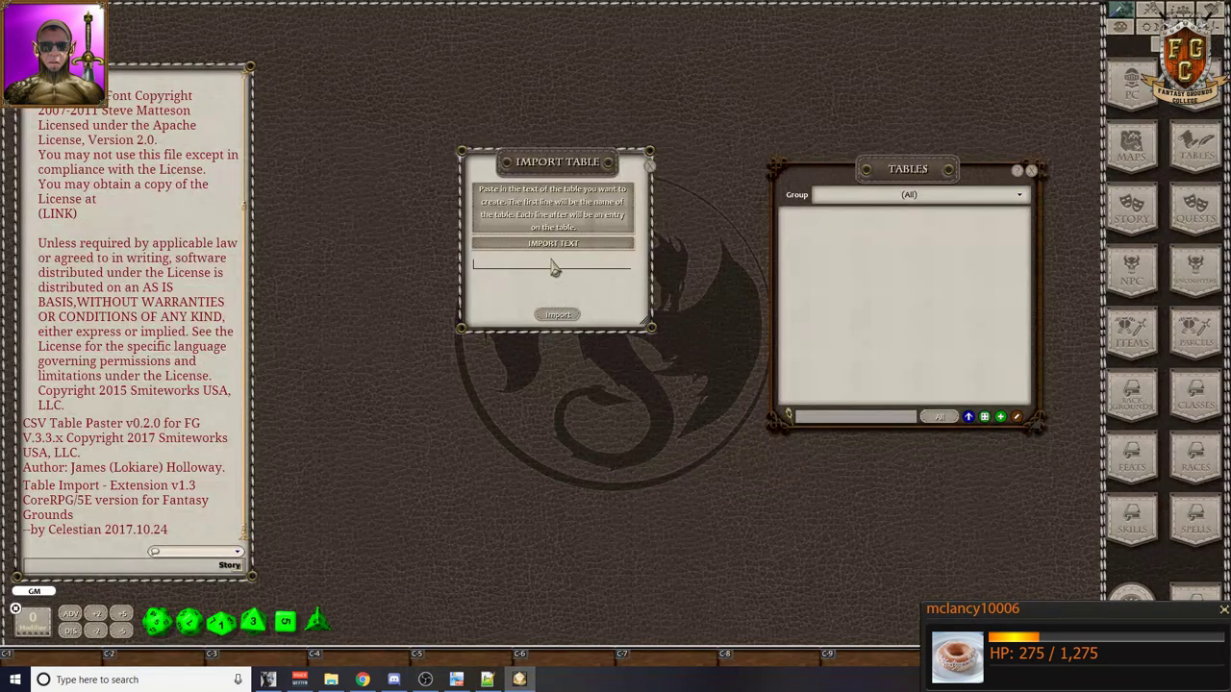
pyautogui.hotkey('ctrl', 'v')
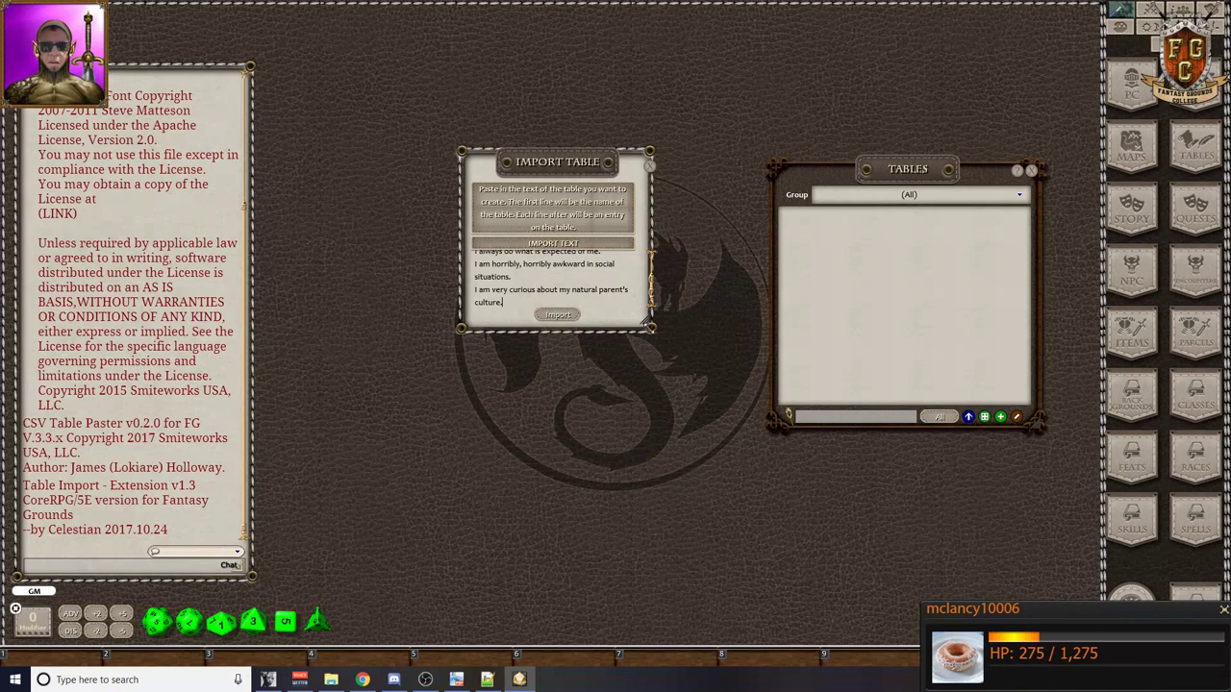
pyautogui.moveTo(650, 327); pyautogui.dragTo(765, 512)
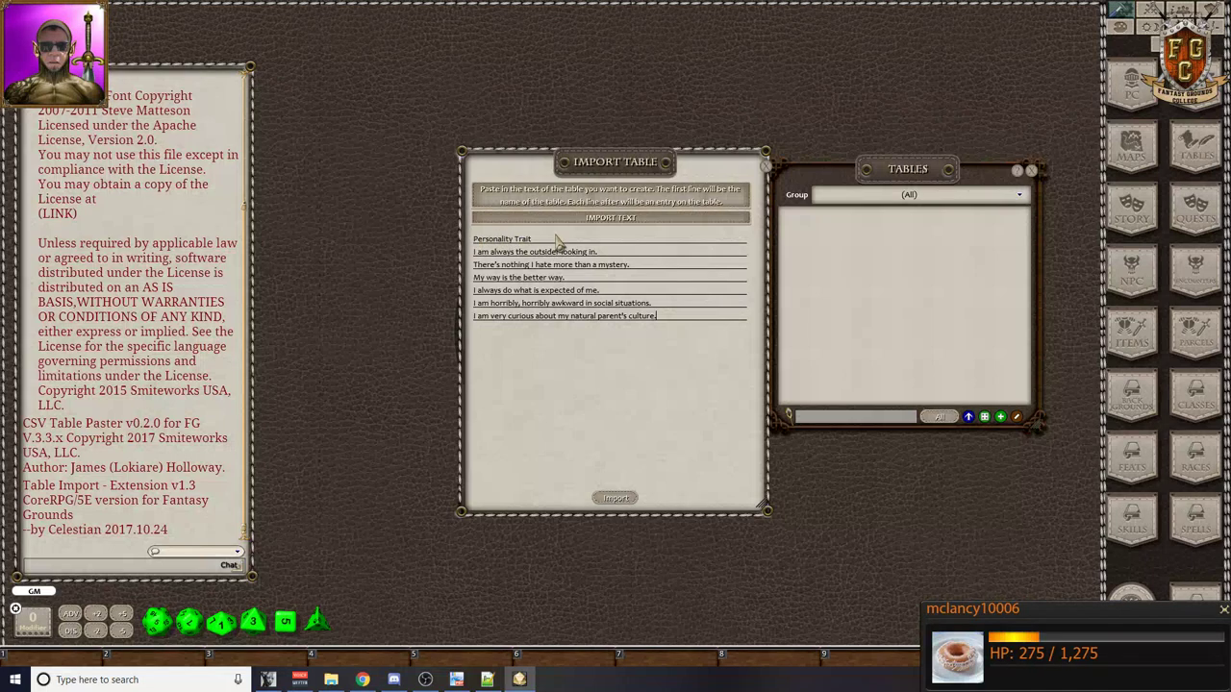
pyautogui.click(615, 498)
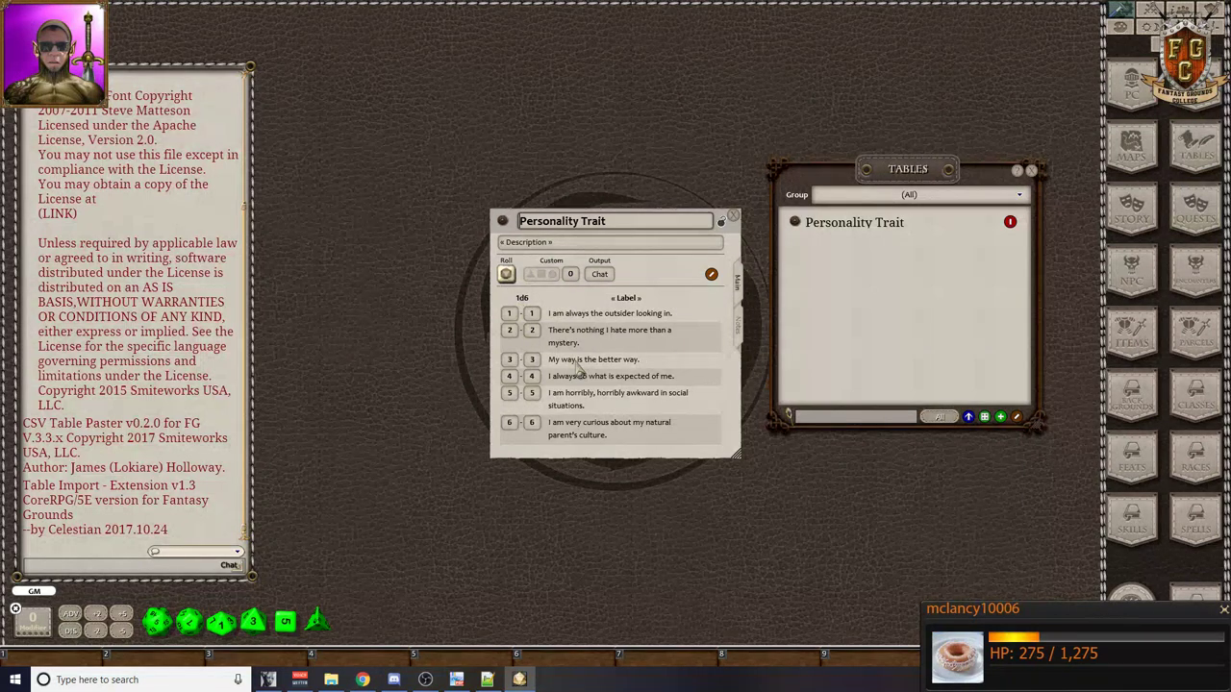
# - Move the new table's window clear of the centre, and label its results column "Personality Trait" by copying the table name
pyautogui.moveTo(674, 274); pyautogui.dragTo(596, 197)
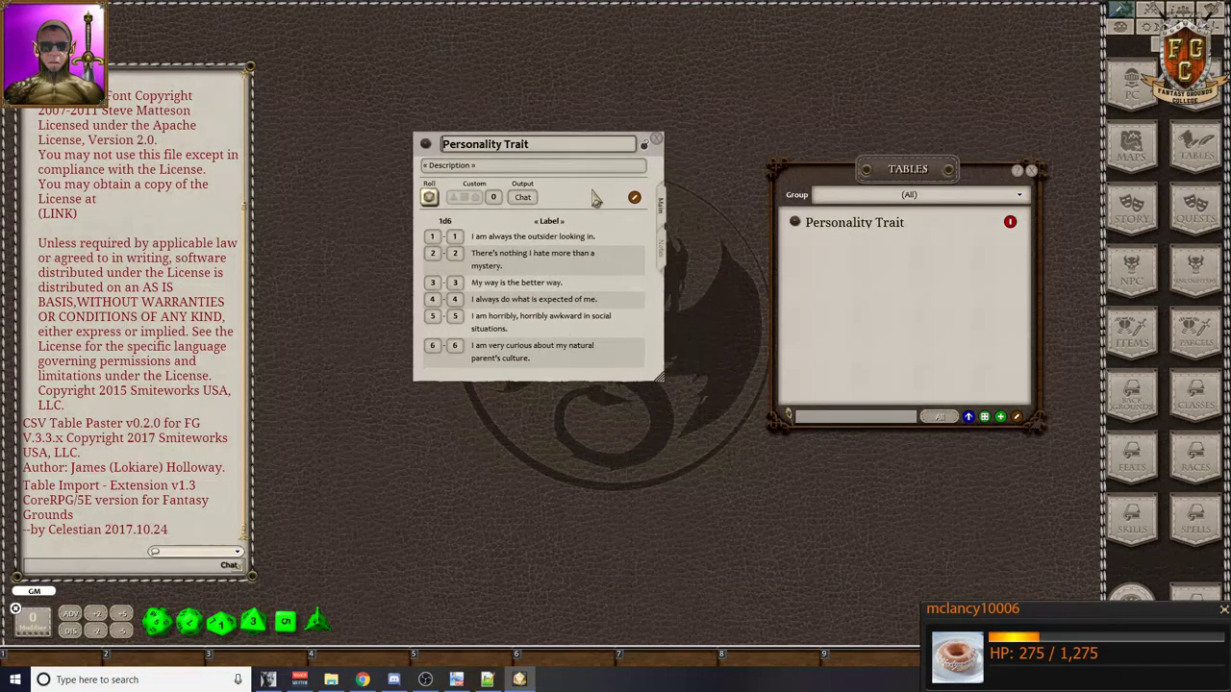
pyautogui.click(557, 150)
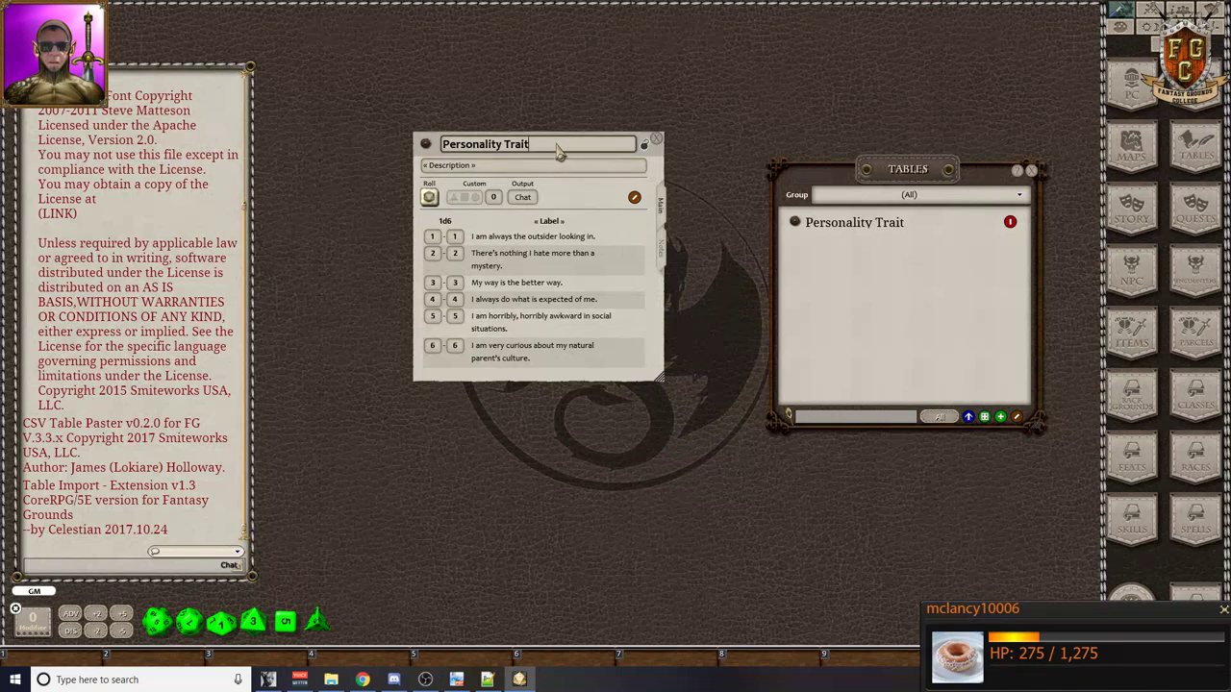
pyautogui.doubleClick(561, 145)
pyautogui.hotkey('ctrl', 'c')
pyautogui.click(564, 229)
pyautogui.hotkey('ctrl', 'v')
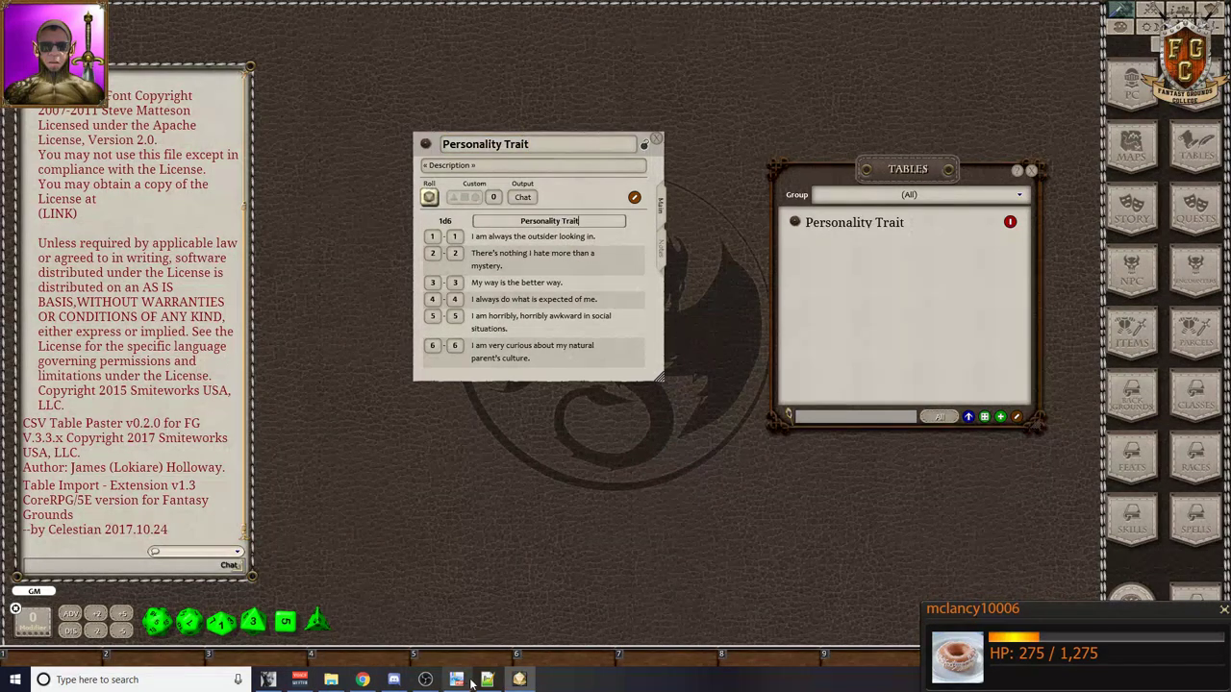
# - Rename the Personality Trait table "Adopted Personality Traits" using the PDF heading, then lock and close it and shift the Tables list aside
pyautogui.click(459, 680)
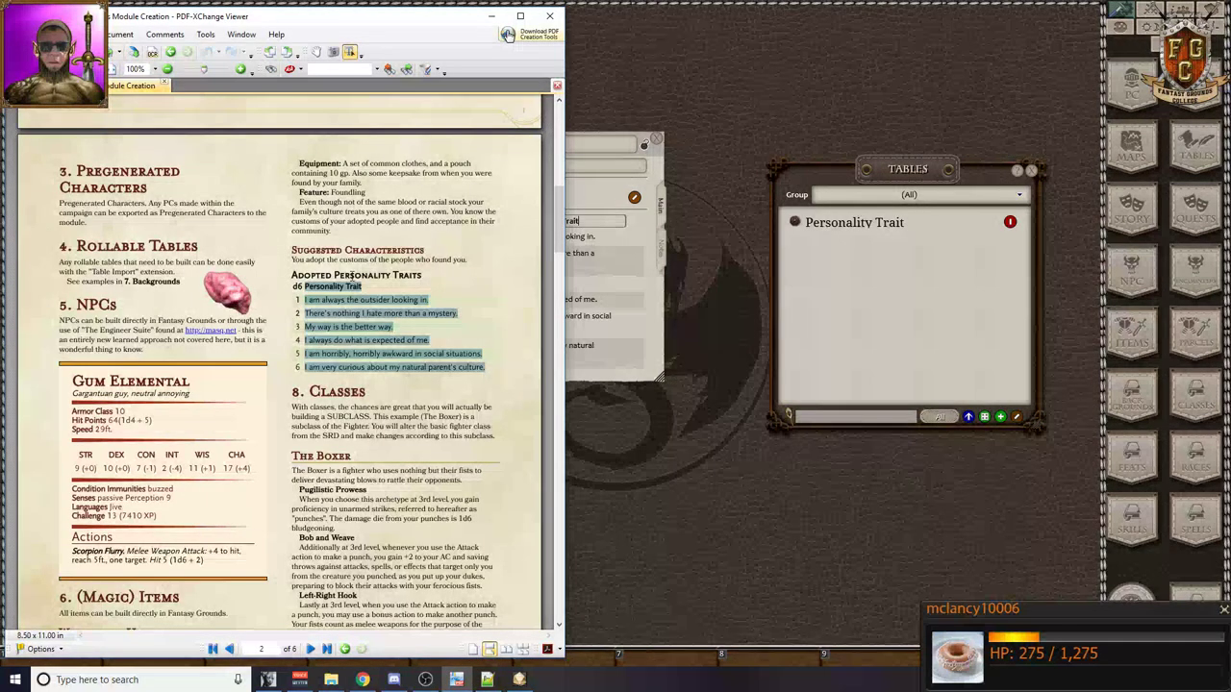
pyautogui.moveTo(289, 276); pyautogui.dragTo(431, 277)
pyautogui.hotkey('ctrl', 'c')
pyautogui.click(581, 163)
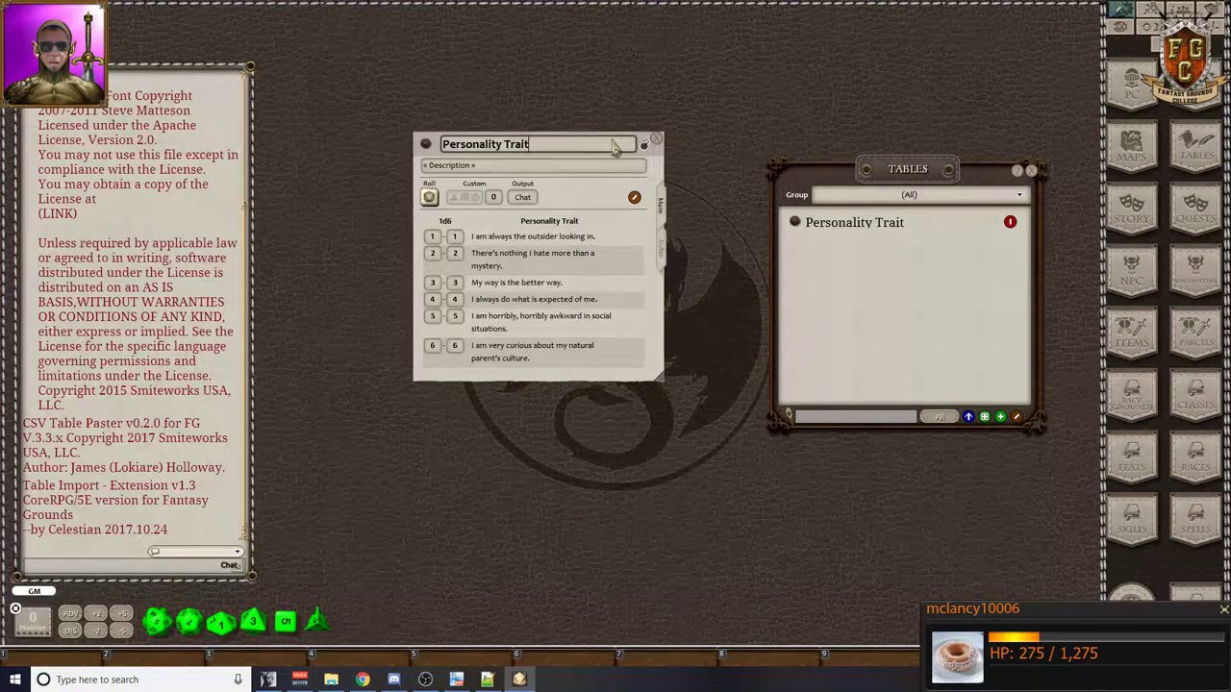
pyautogui.hotkey('ctrl', 'a')
pyautogui.hotkey('ctrl', 'v')
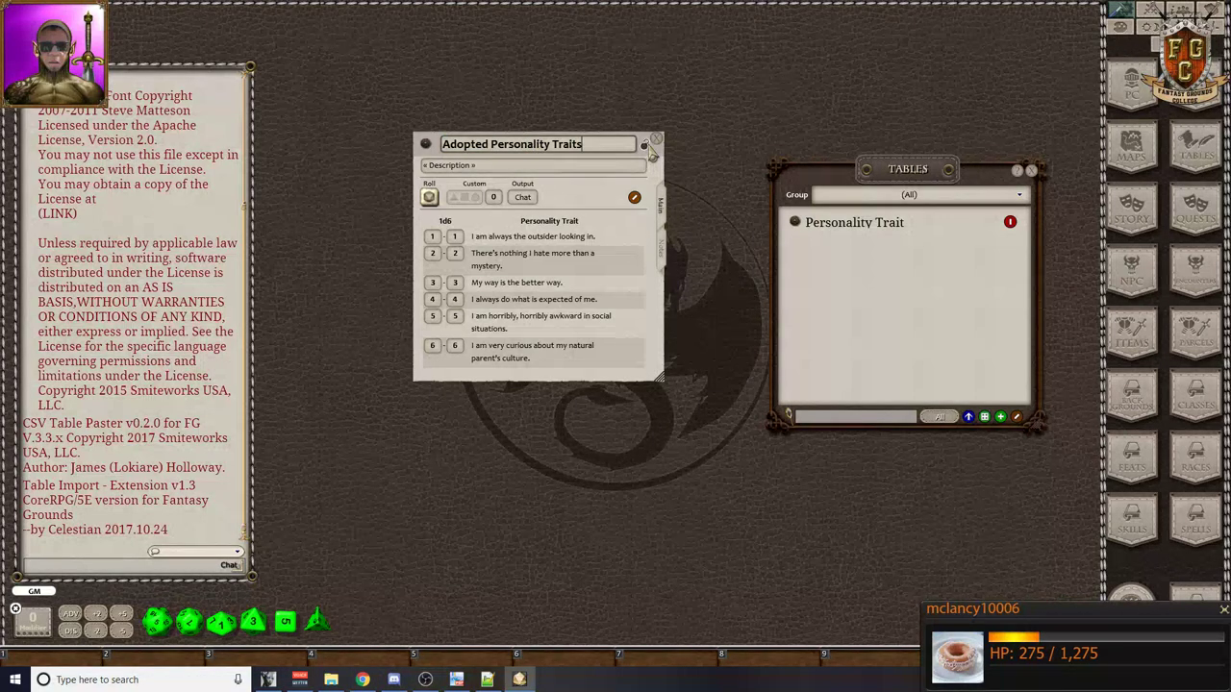
pyautogui.click(644, 145)
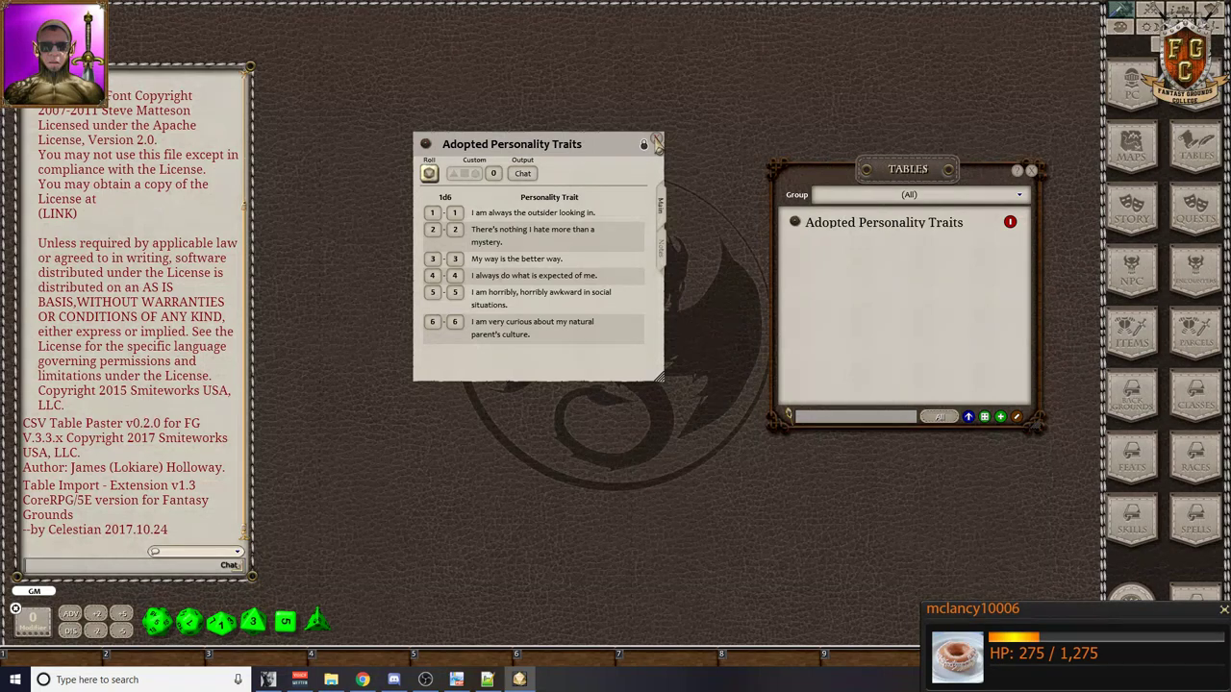
pyautogui.click(657, 141)
pyautogui.moveTo(908, 181); pyautogui.dragTo(945, 162)
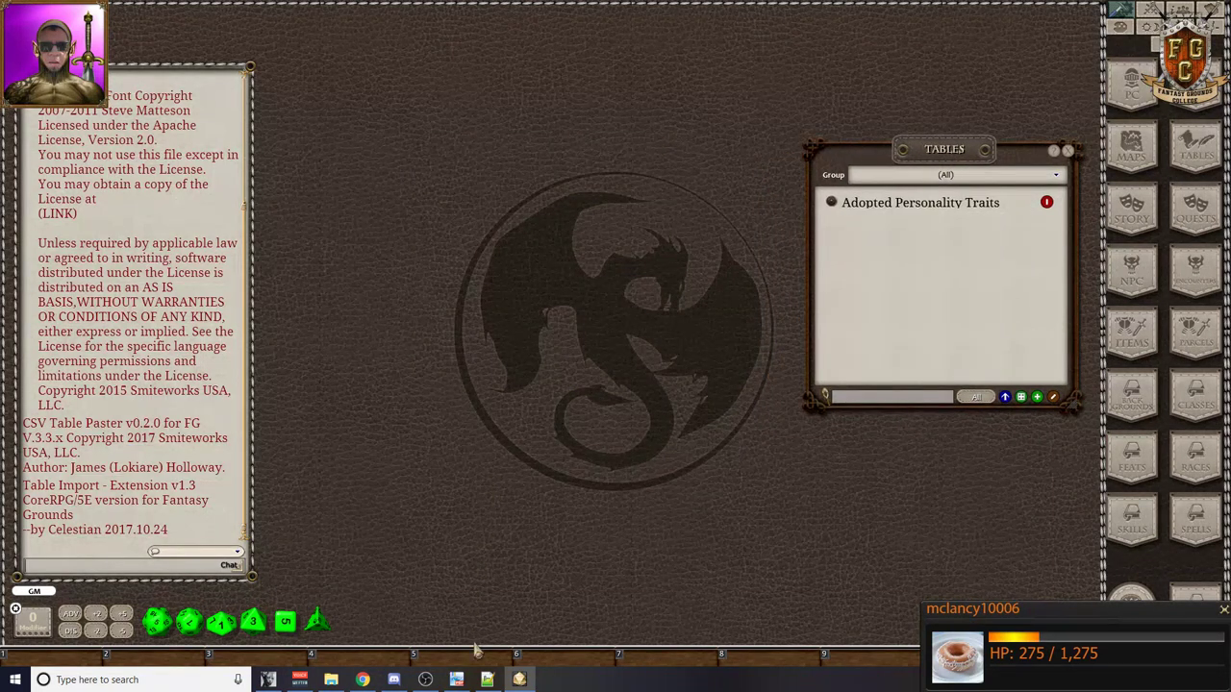
# - Check the build order in the PDF, open the Items list, and fit the Fantasy Grounds window beside the PDF, extended down to the taskbar
pyautogui.click(456, 680)
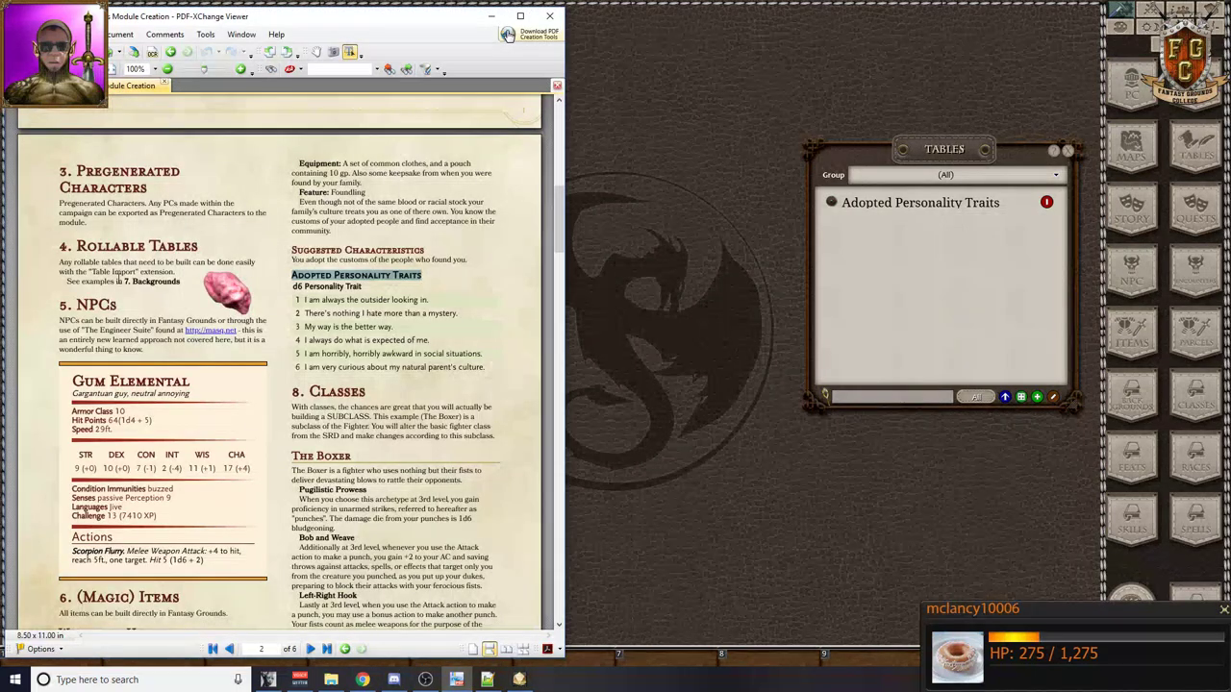
pyautogui.scroll(5, 118, 280)
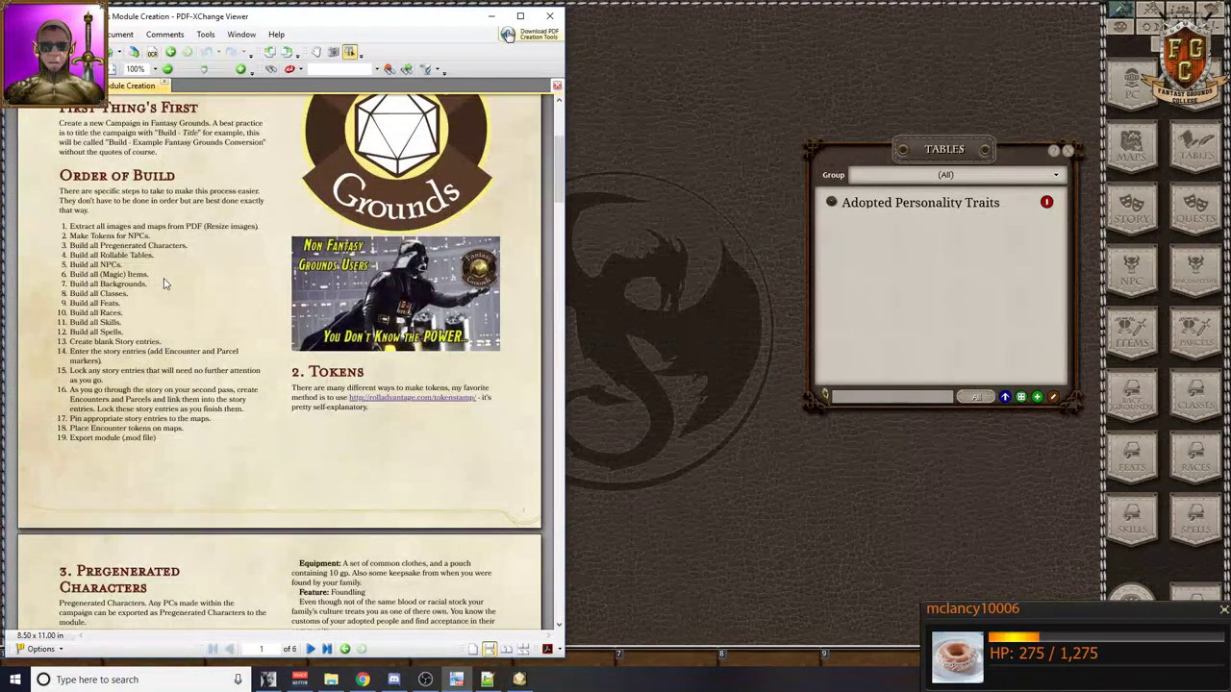
pyautogui.scroll(-7, 171, 279)
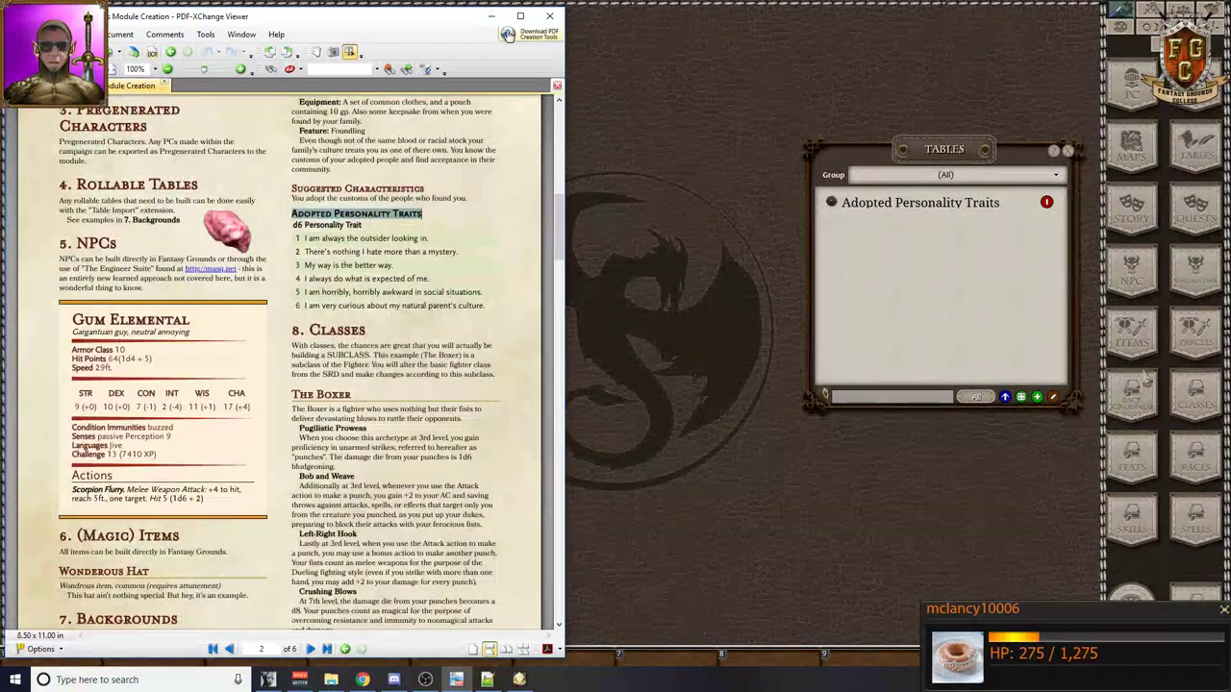
pyautogui.click(1143, 330)
pyautogui.rightClick(794, 491)
pyautogui.click(850, 488)
pyautogui.moveTo(659, 101); pyautogui.dragTo(949, 22)
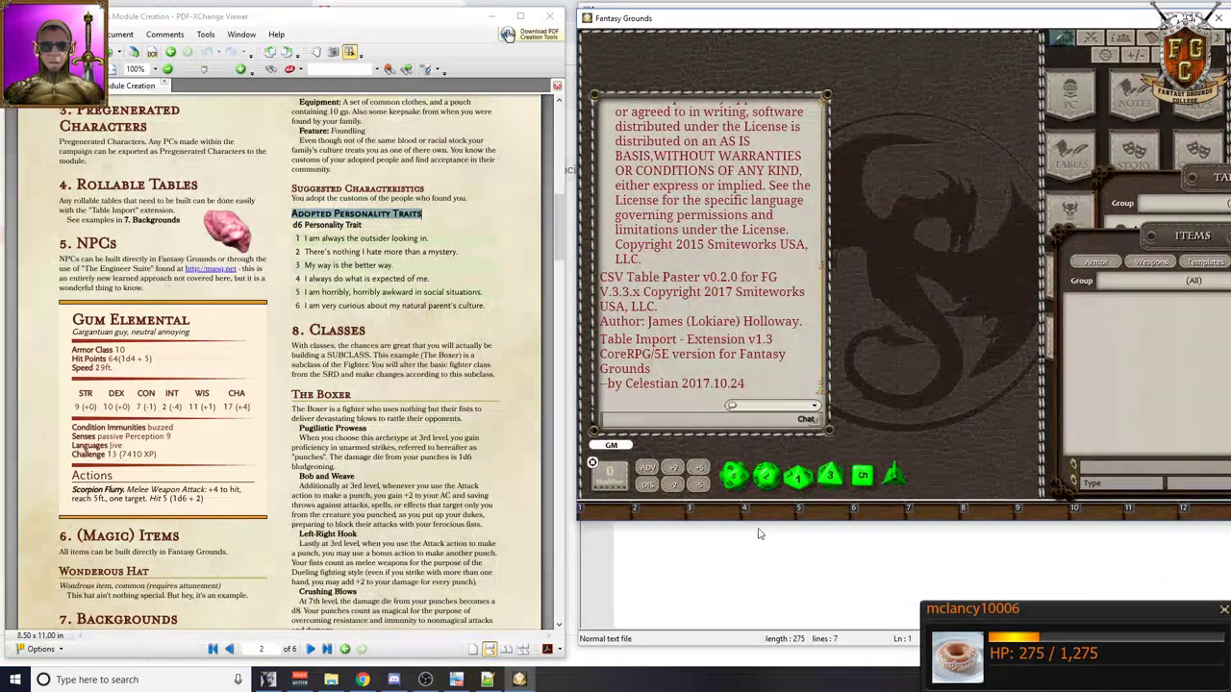
pyautogui.moveTo(764, 526); pyautogui.dragTo(765, 660)
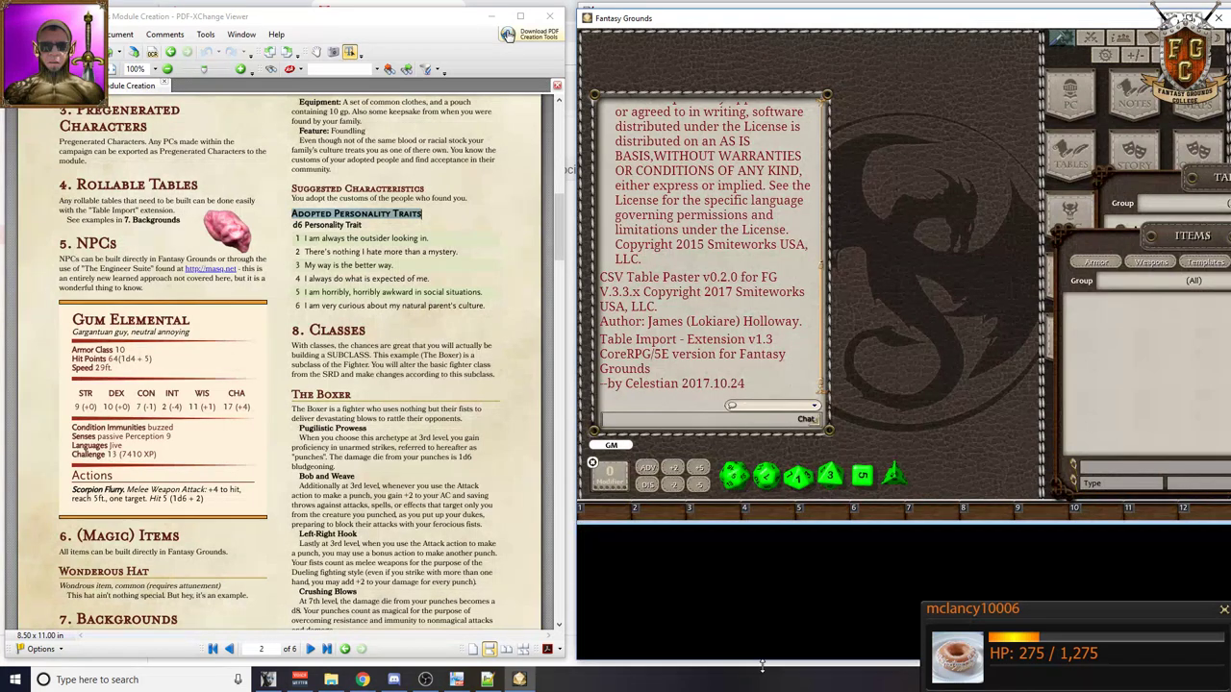
# - Bring the Items list into clear view and create a new item named "Wonderous Hat" from the PDF heading
pyautogui.moveTo(1202, 243); pyautogui.dragTo(857, 166)
pyautogui.click(954, 393)
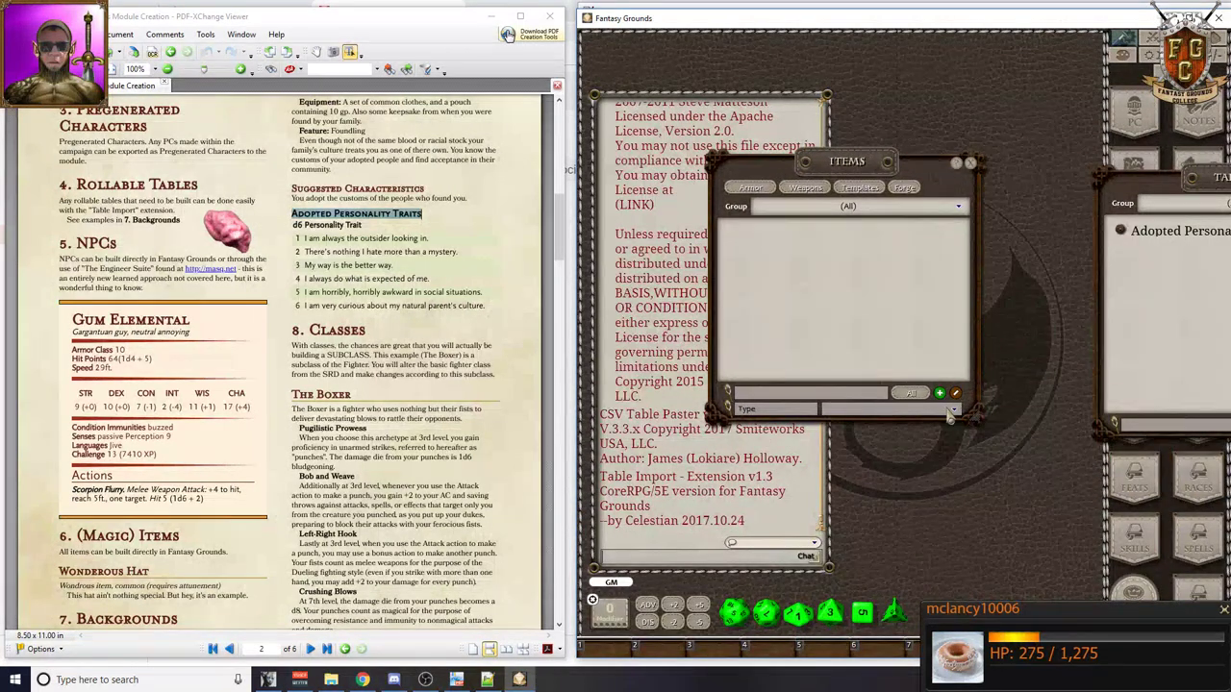
pyautogui.click(941, 393)
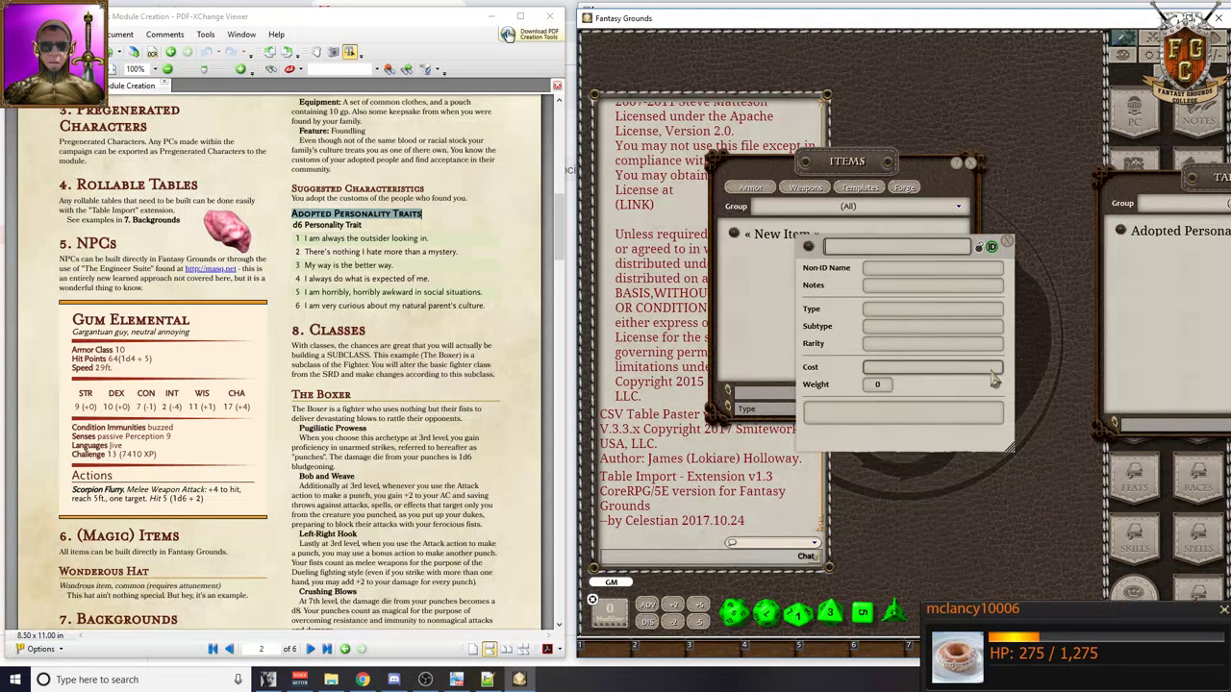
pyautogui.scroll(-4, 429, 318)
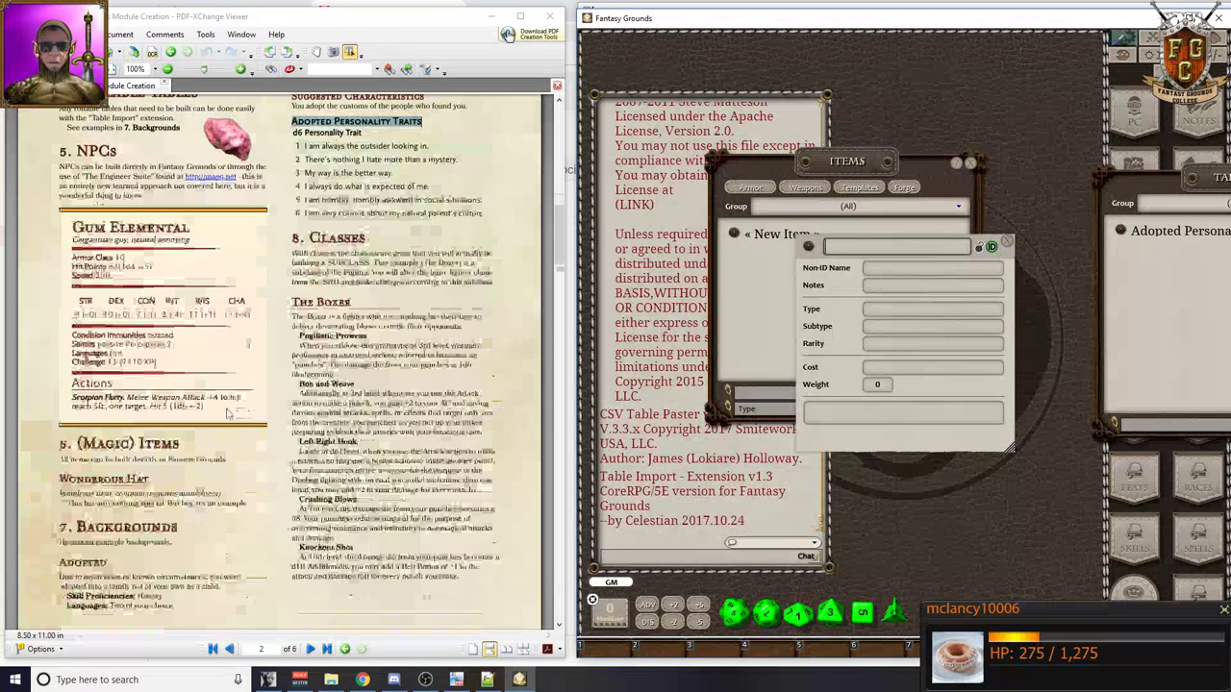
pyautogui.moveTo(151, 417); pyautogui.dragTo(64, 423)
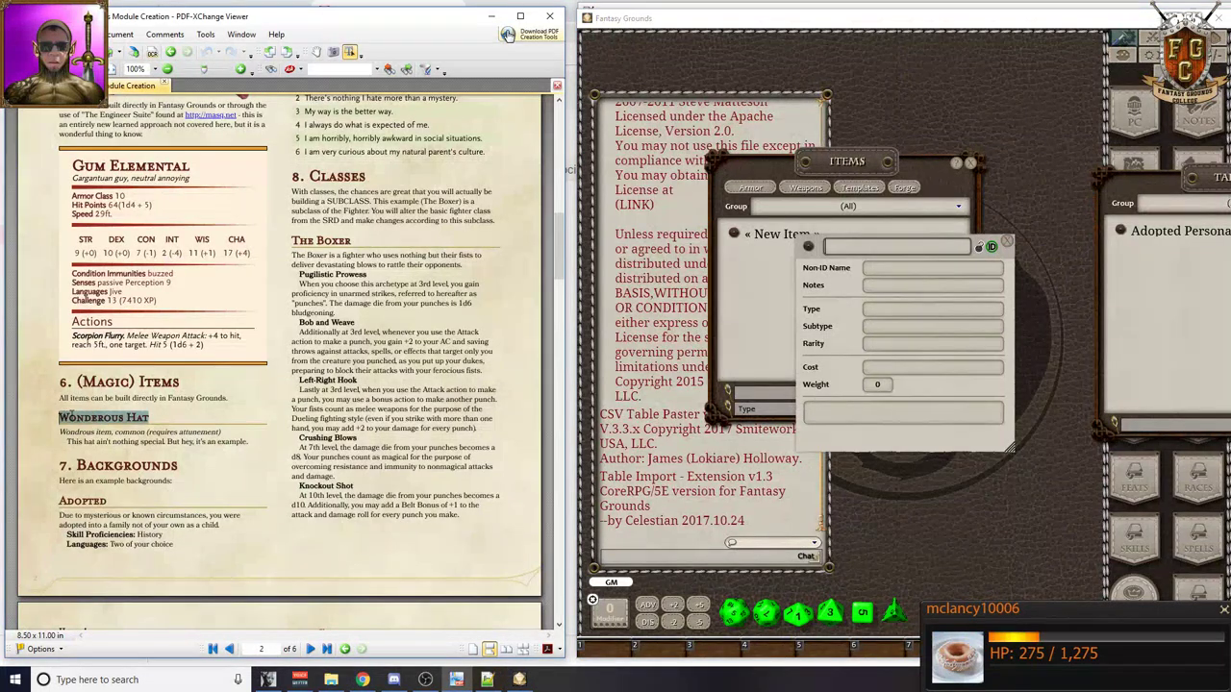
pyautogui.click(887, 248)
pyautogui.press('ctrl')
pyautogui.write('Wonderous Hat')
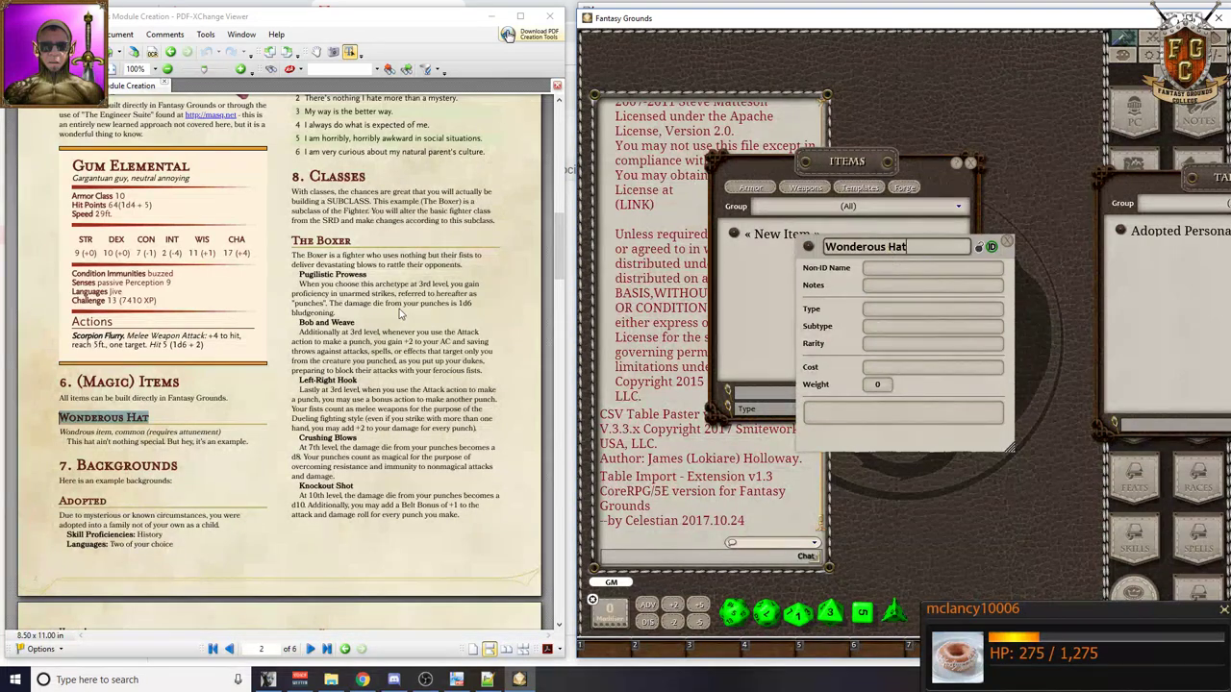
# - Set the hat's type to "Wondrous item" from the PDF and its non-ID name to "A hat that looks weird."
pyautogui.moveTo(59, 433); pyautogui.dragTo(112, 435)
pyautogui.hotkey('ctrl', 'c')
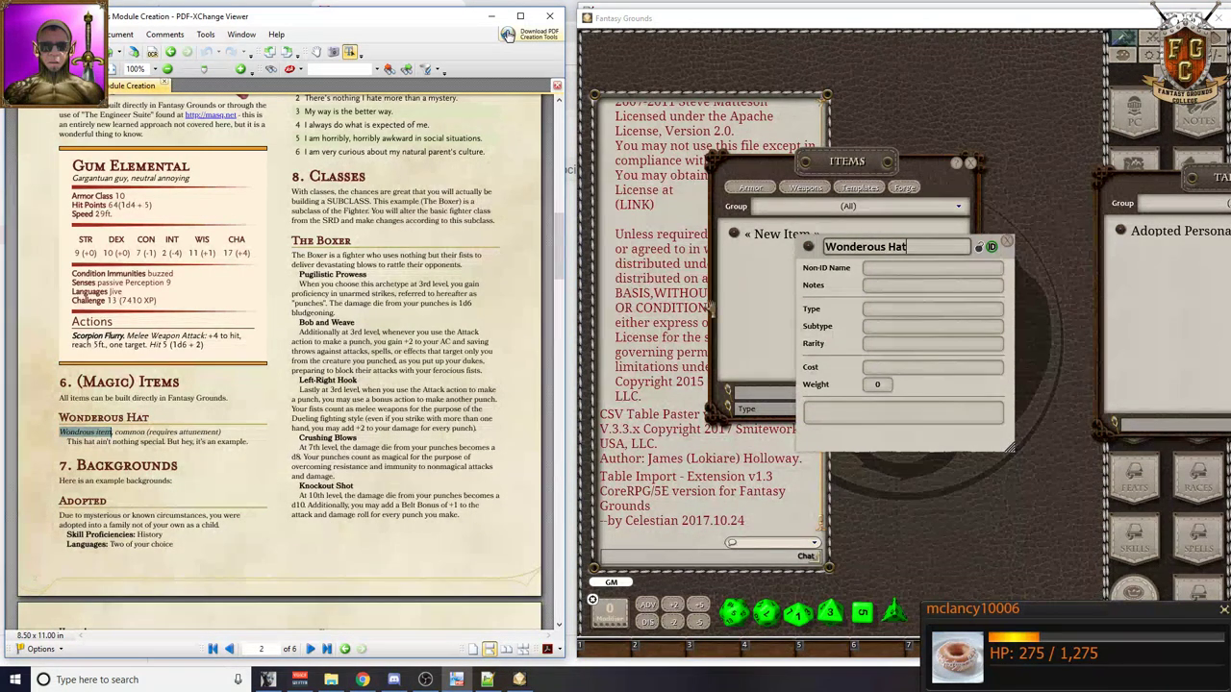
pyautogui.click(914, 310)
pyautogui.hotkey('ctrl', 'v')
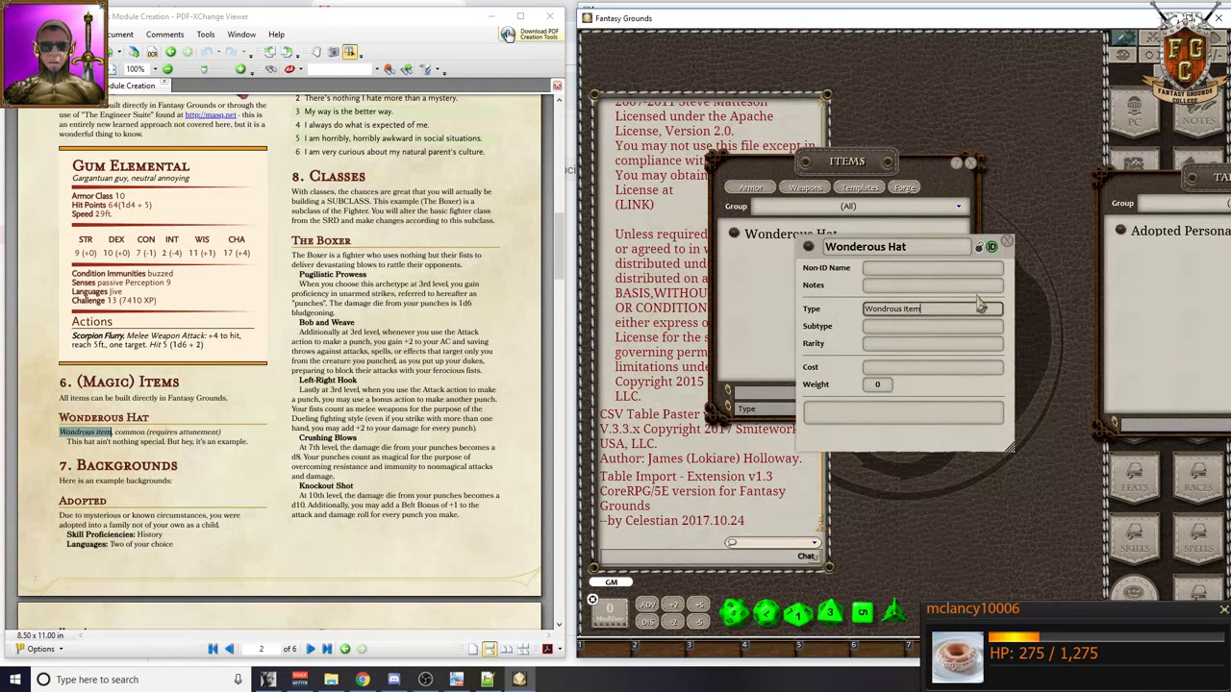
pyautogui.click(928, 273)
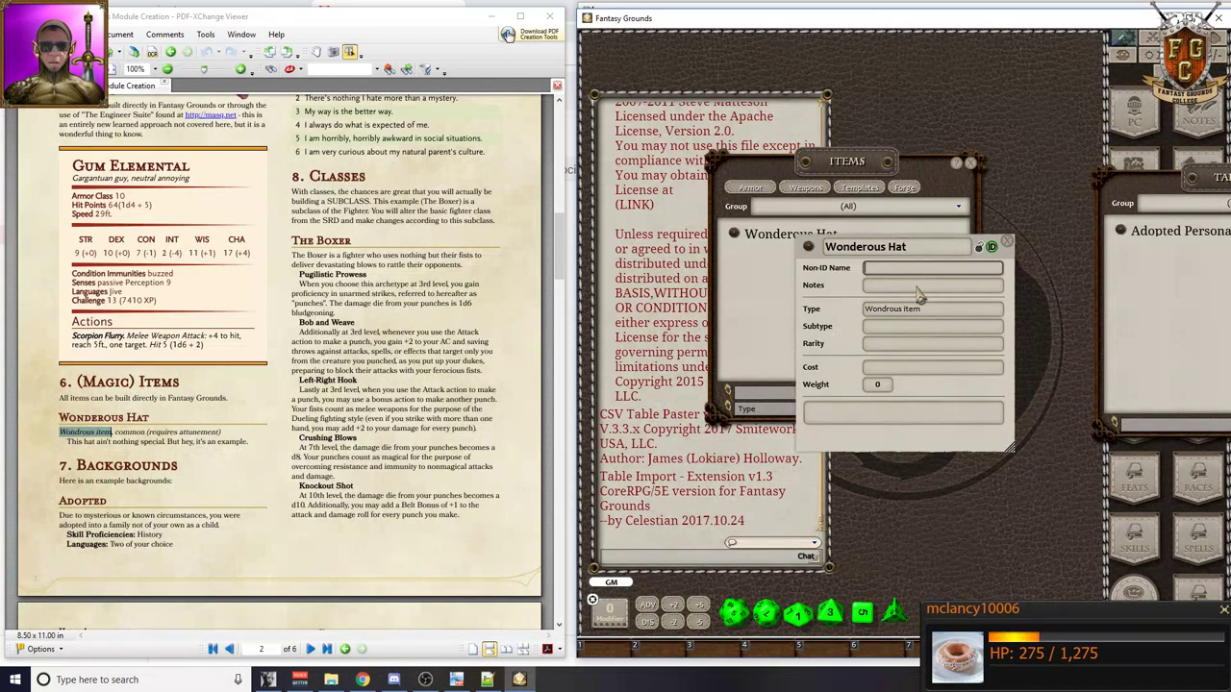
pyautogui.write('A')
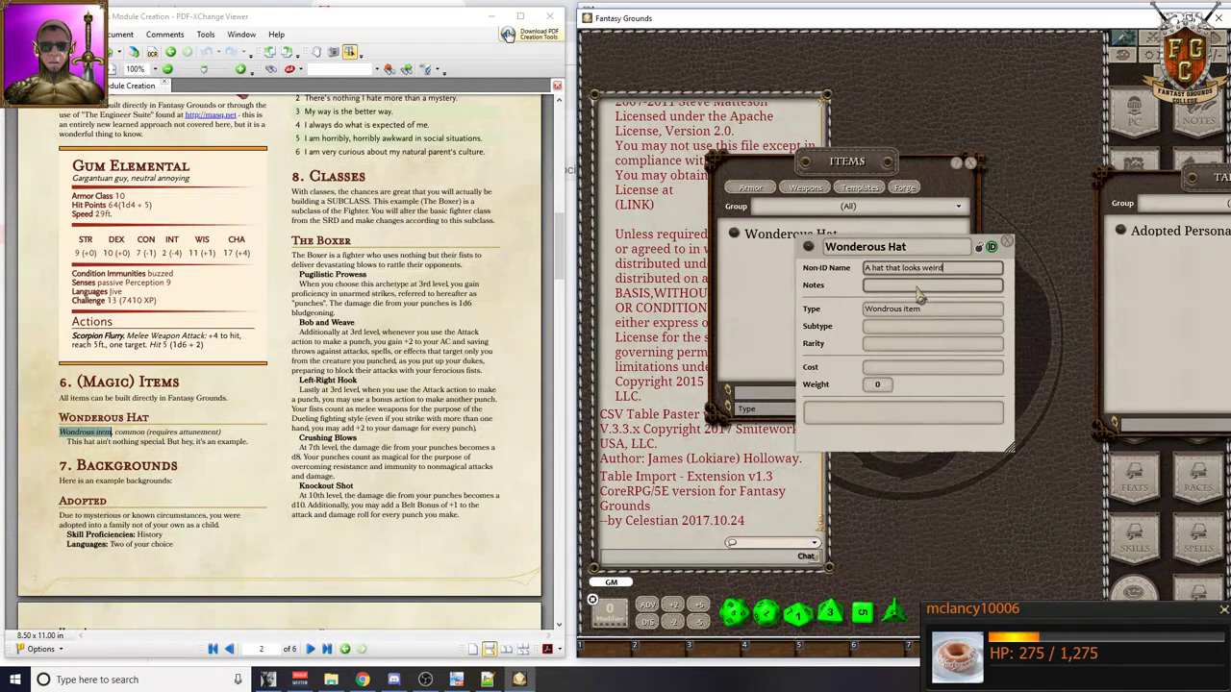
pyautogui.write('hat that looks weird.')
# - Set the hat's rarity to "common (requires attunement)" by copying it from the PDF, leaving notes and subtype blank
pyautogui.click(917, 288)
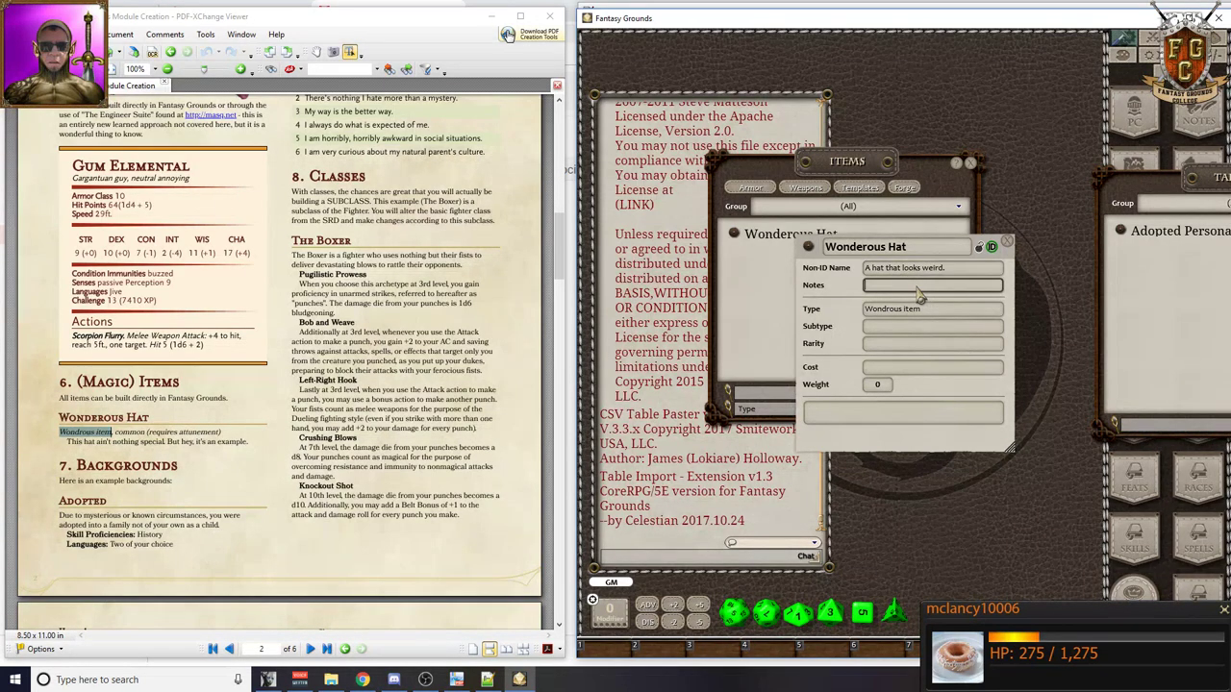
pyautogui.click(910, 328)
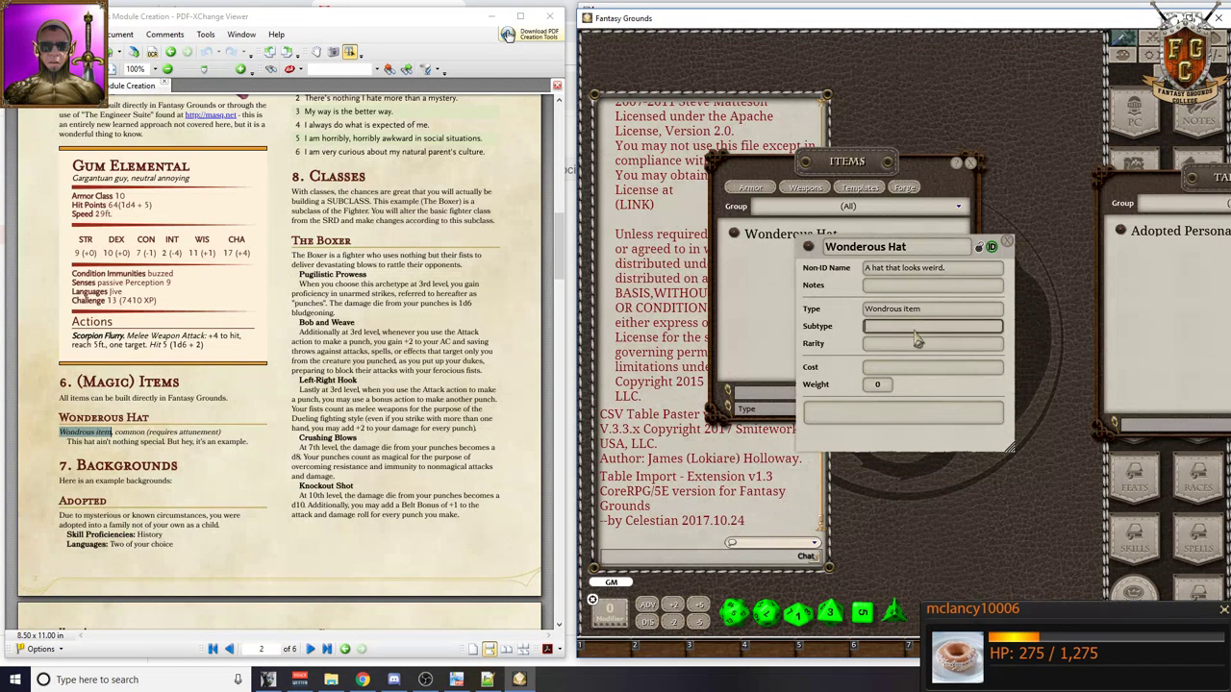
pyautogui.click(894, 346)
pyautogui.moveTo(221, 434); pyautogui.dragTo(117, 440)
pyautogui.hotkey('ctrl', 'c')
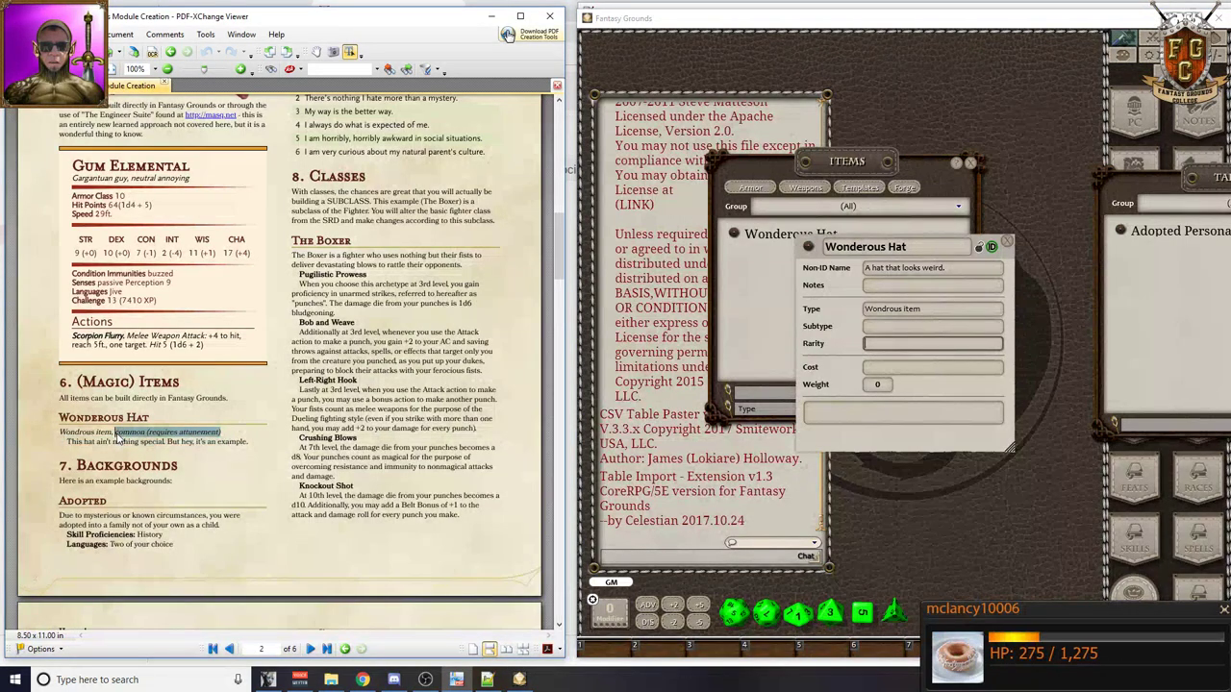
pyautogui.click(894, 348)
pyautogui.hotkey('ctrl', 'v')
pyautogui.press('Tab')
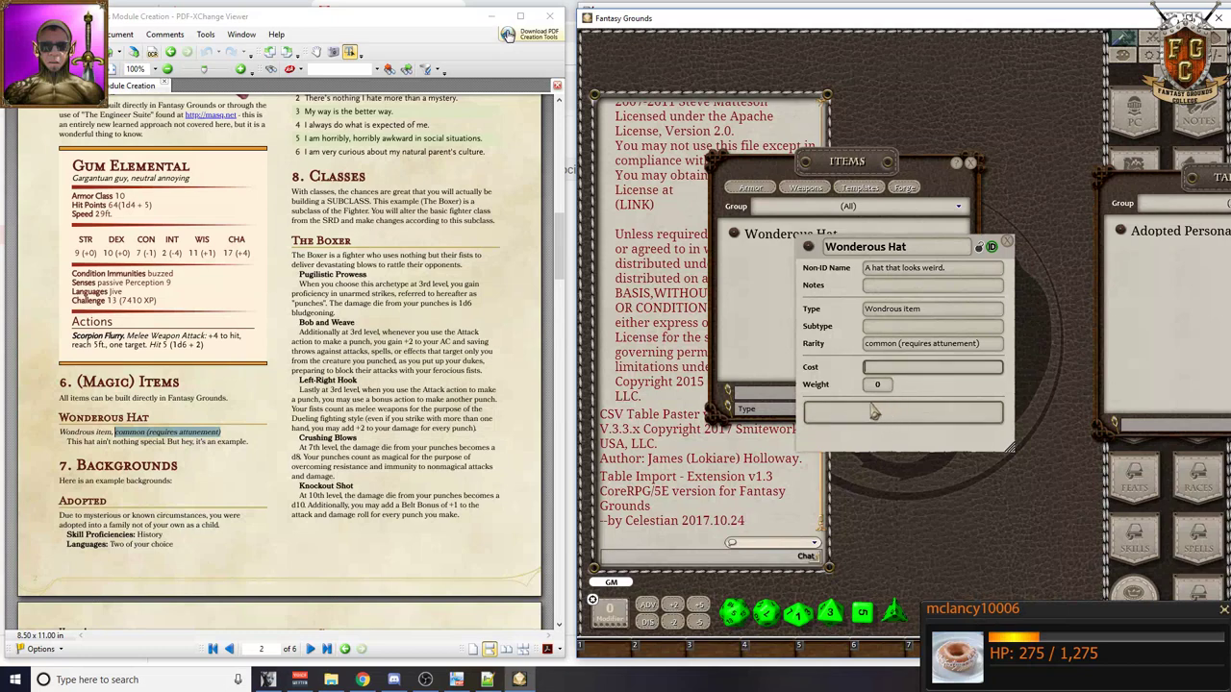
# - Copy the description "This hat ain't nothing special. But hey, it's an example." into the item, then lock and close it
pyautogui.moveTo(67, 442); pyautogui.dragTo(250, 444)
pyautogui.hotkey('ctrl', 'c')
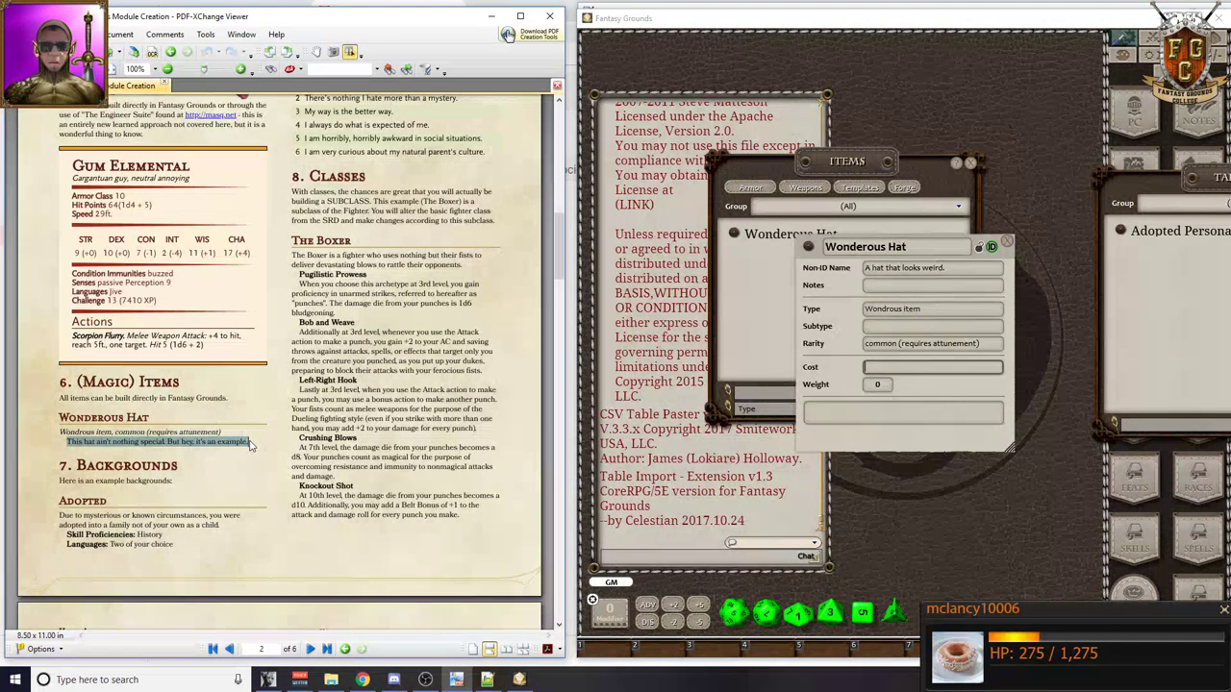
pyautogui.click(806, 435)
pyautogui.hotkey('ctrl', 'v')
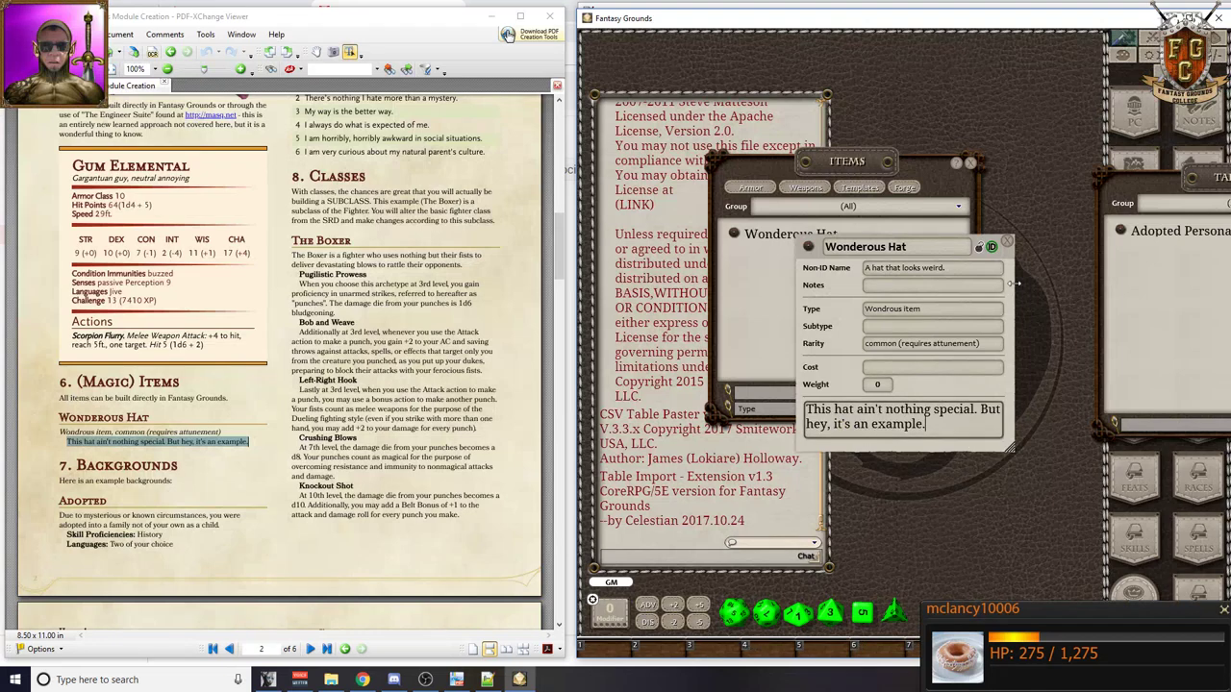
pyautogui.click(981, 250)
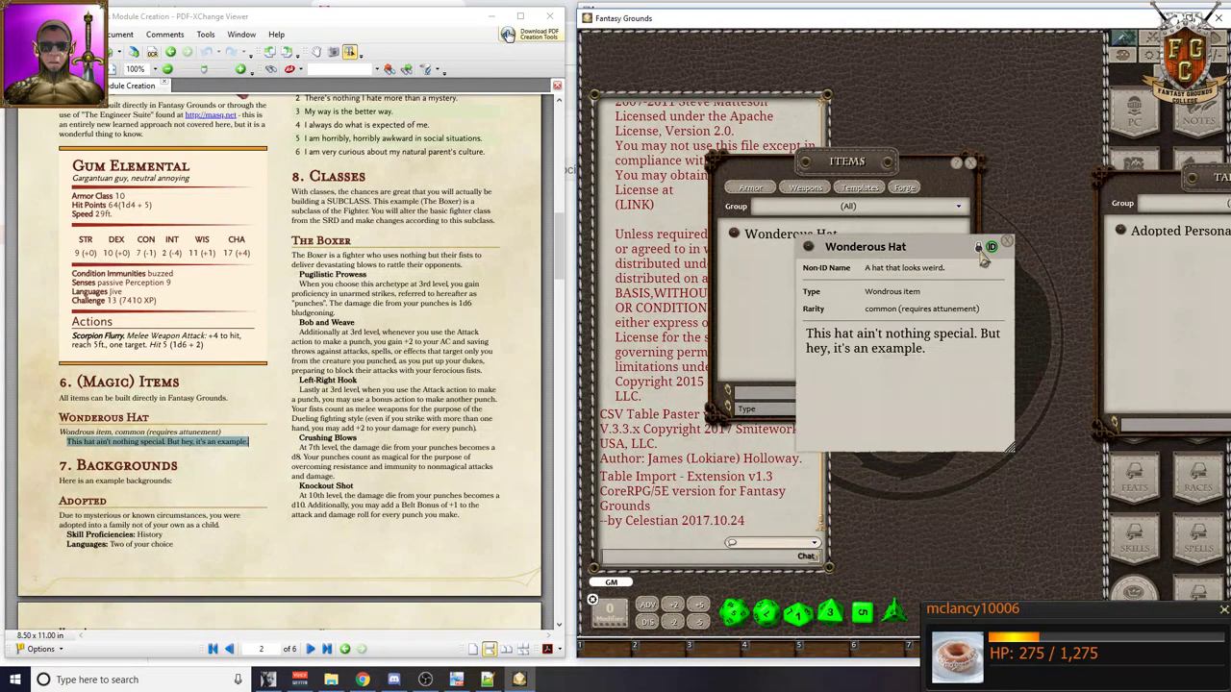
pyautogui.click(1007, 242)
# - Return to the build order list in the PDF and close the Items and Tables lists
pyautogui.moveTo(844, 173); pyautogui.dragTo(1153, 226)
pyautogui.scroll(8, 118, 246)
pyautogui.scroll(3, 118, 245)
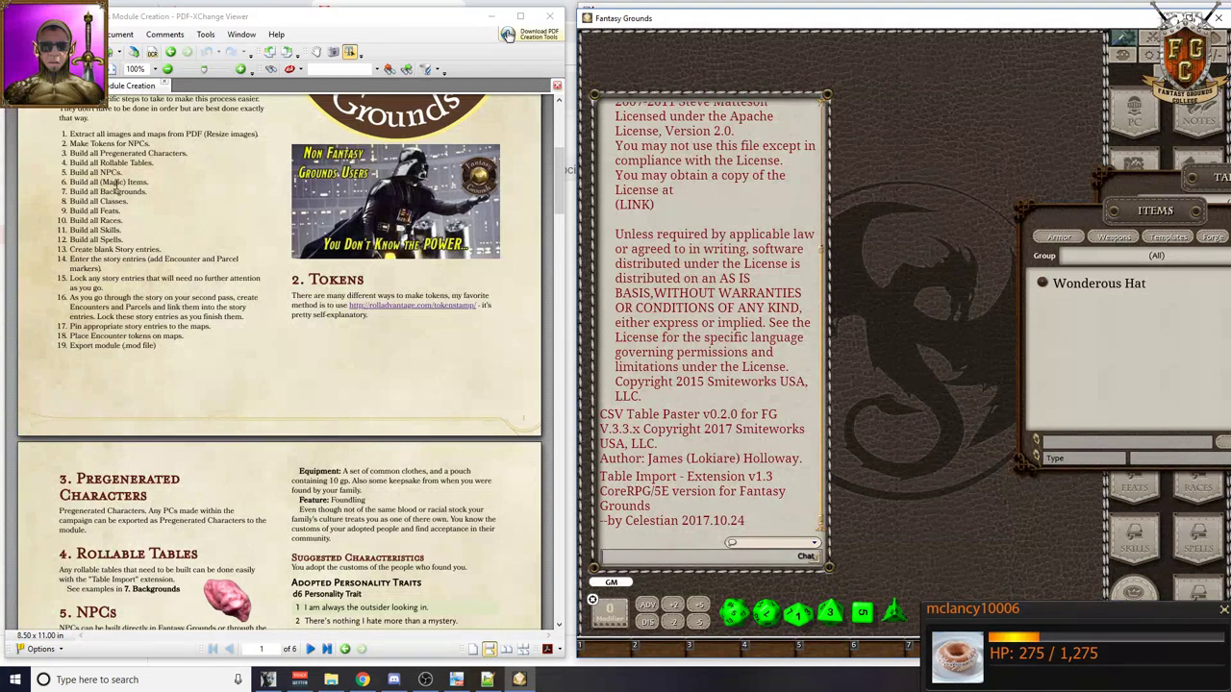
pyautogui.moveTo(1145, 217); pyautogui.dragTo(857, 209)
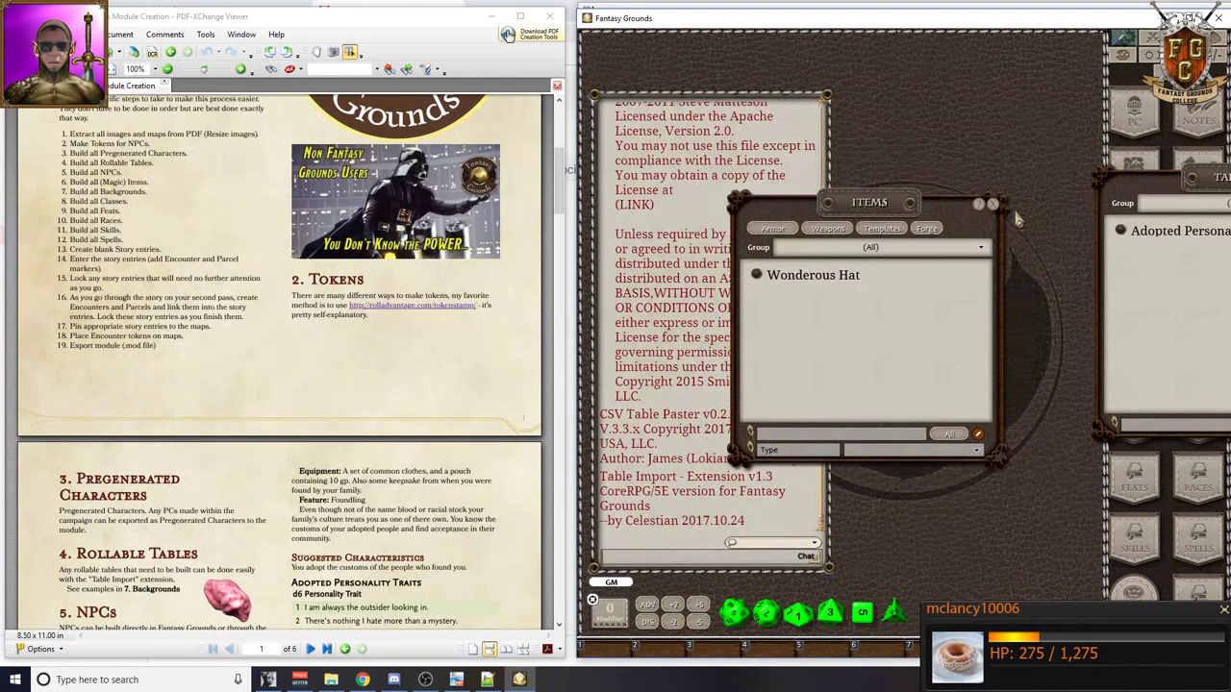
pyautogui.click(992, 205)
pyautogui.moveTo(1215, 189); pyautogui.dragTo(837, 197)
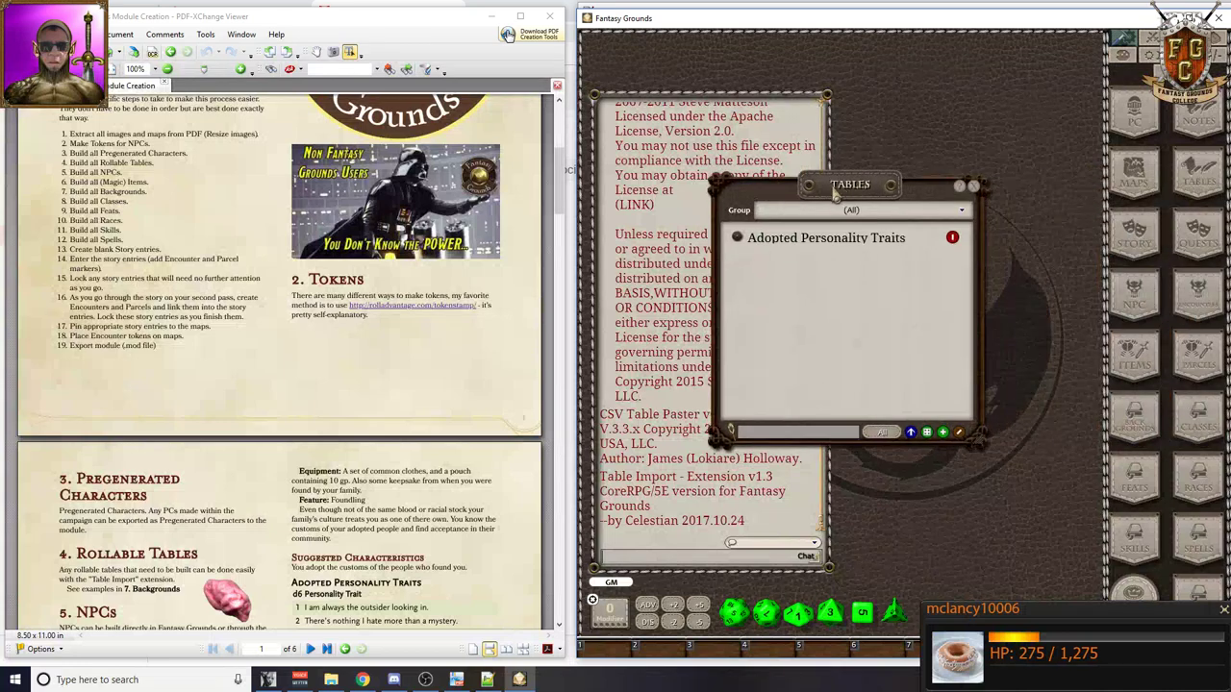
pyautogui.click(973, 187)
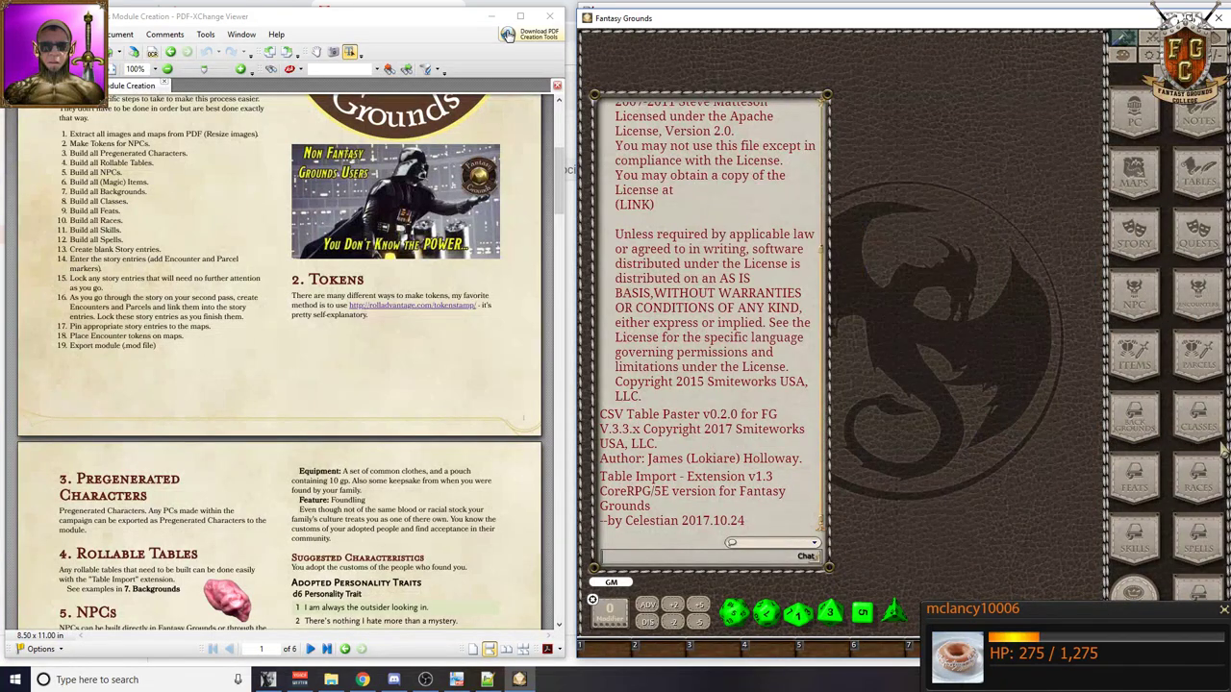
# - Create a new background entry, move its window beside the list, and show its skills, languages, tools and equipment fields
pyautogui.click(1143, 434)
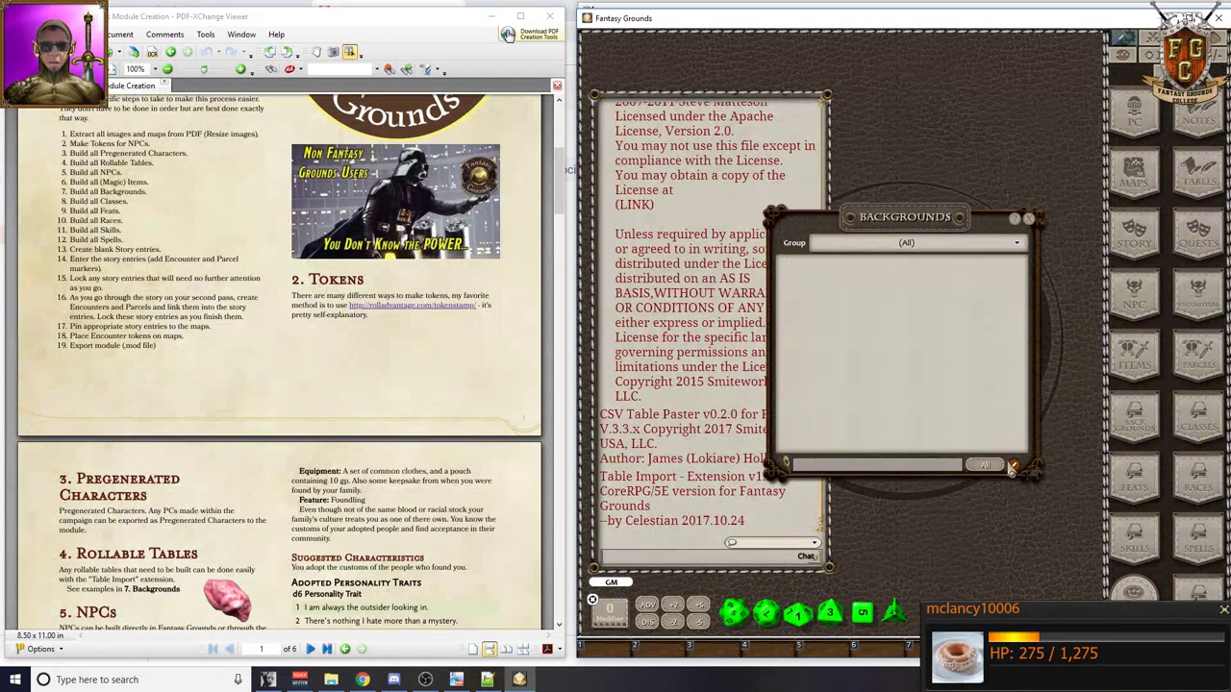
pyautogui.click(1012, 466)
pyautogui.click(1001, 468)
pyautogui.moveTo(939, 359); pyautogui.dragTo(814, 289)
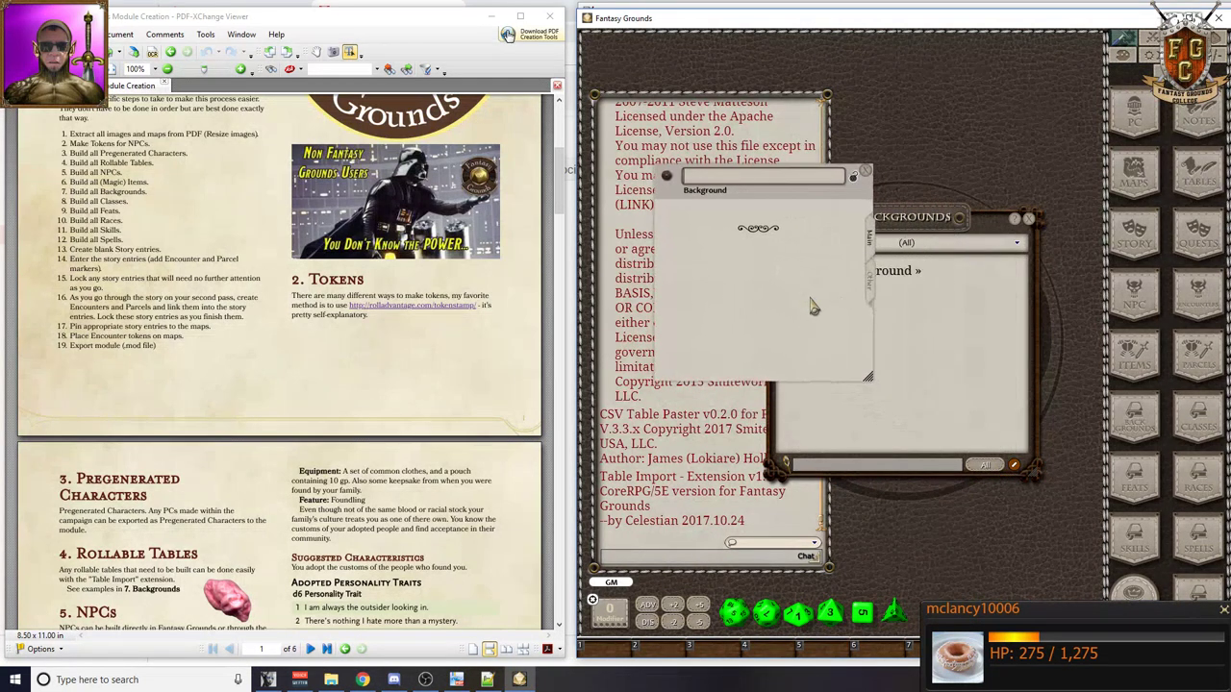
pyautogui.click(872, 291)
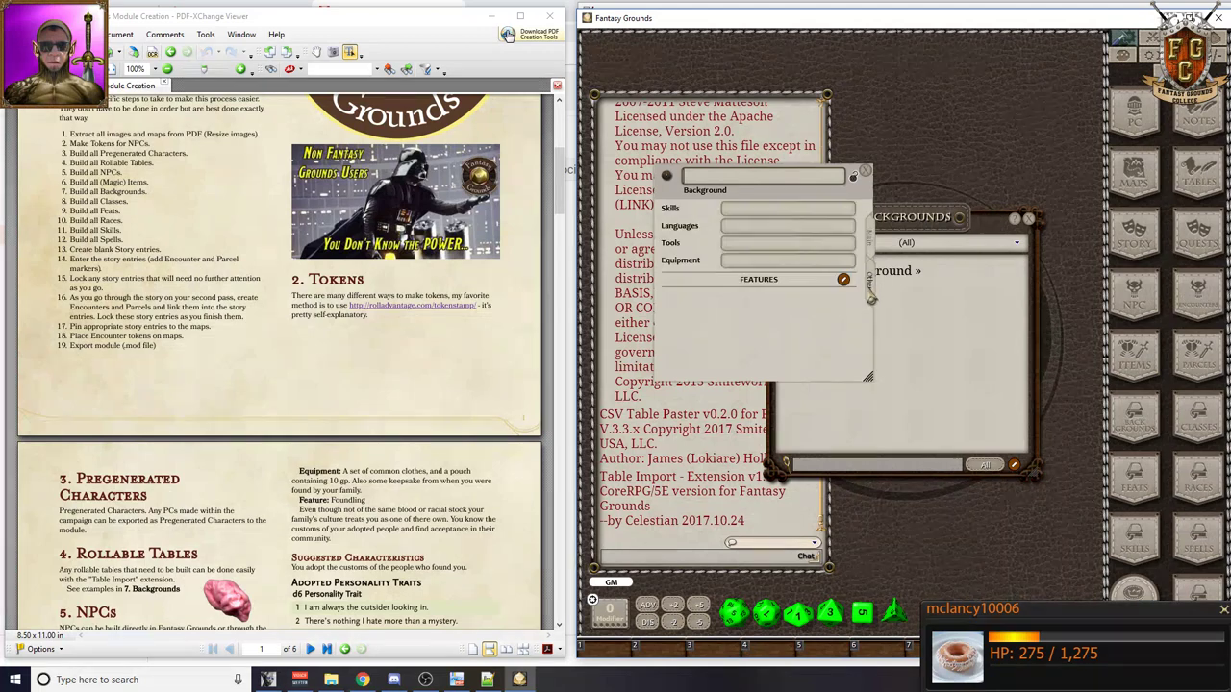
pyautogui.click(873, 252)
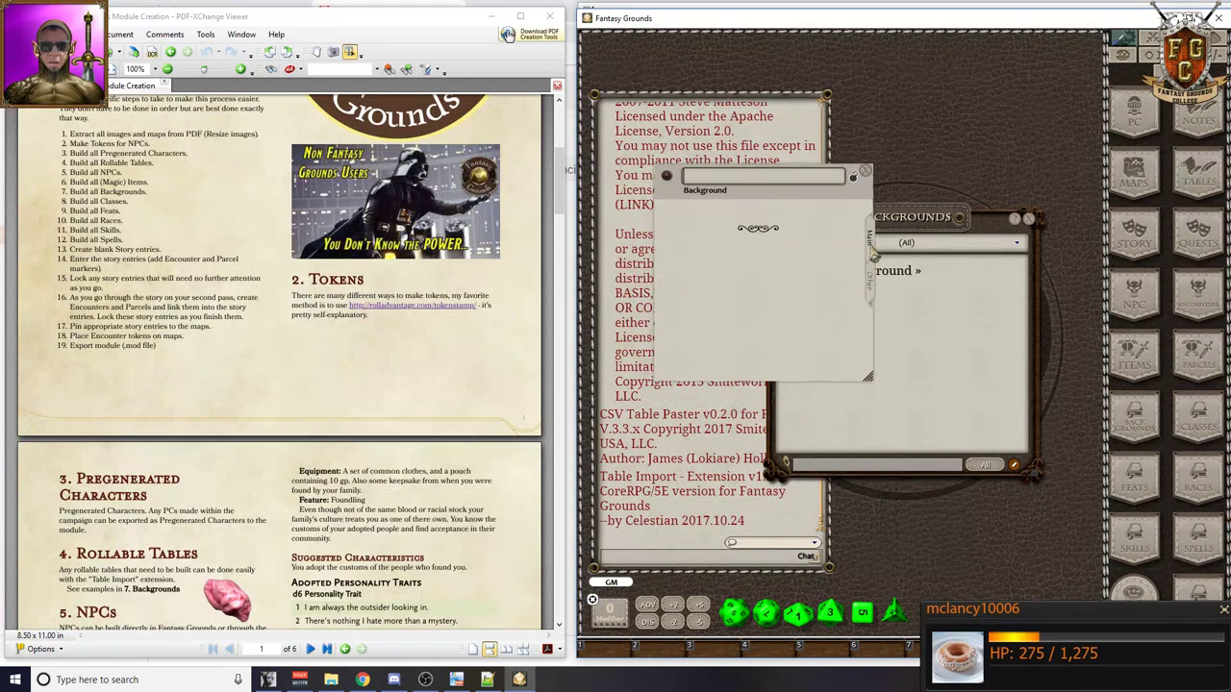
pyautogui.click(875, 279)
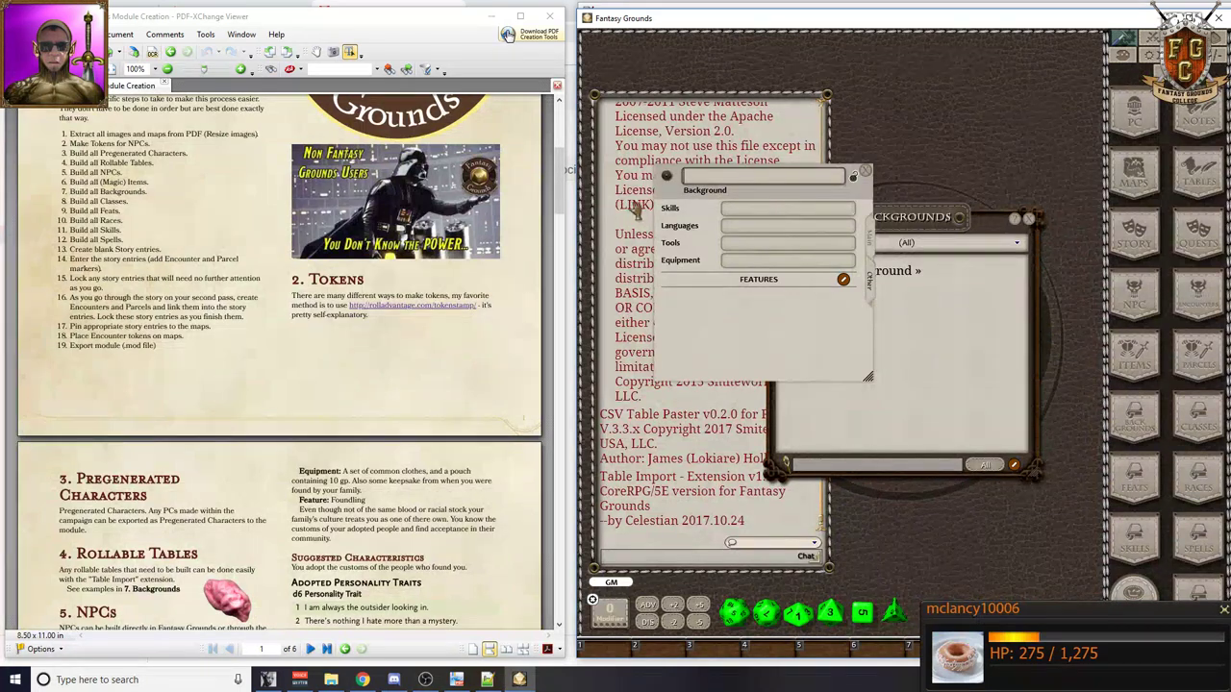
# - Name the new background "Adopted" by copying the heading from the Backgrounds section of the PDF
pyautogui.click(872, 246)
pyautogui.scroll(-3, 298, 332)
pyautogui.scroll(-11, 298, 332)
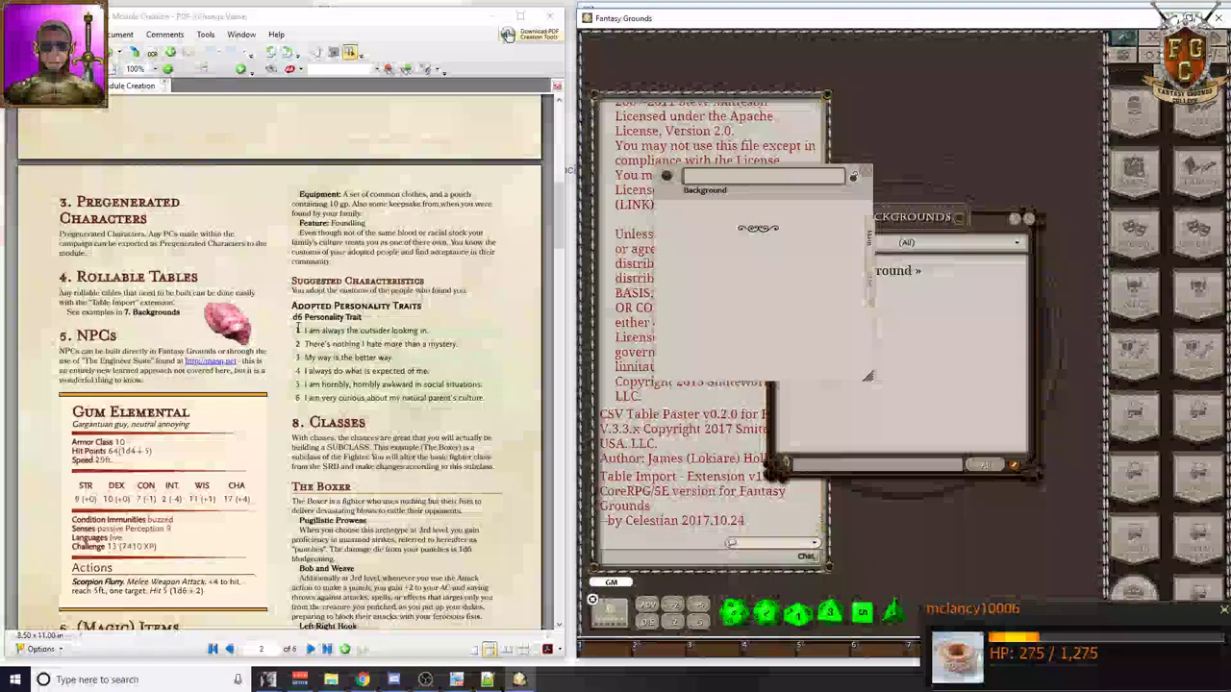
pyautogui.scroll(-5, 298, 331)
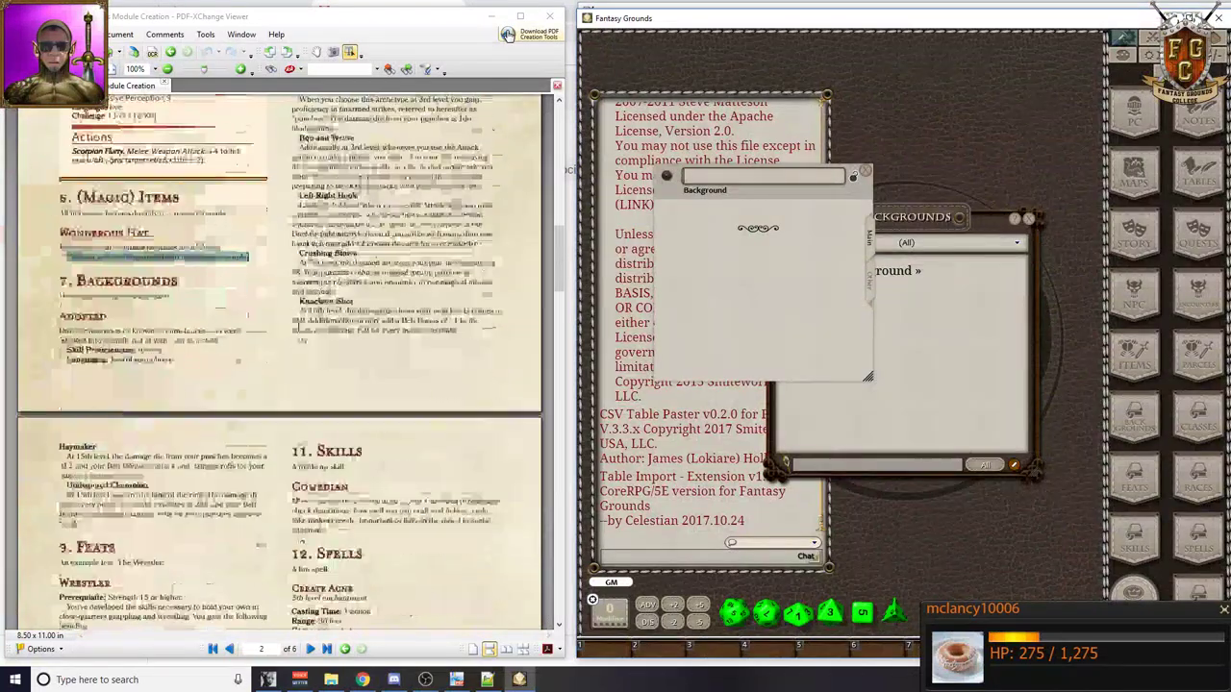
pyautogui.scroll(4, 298, 332)
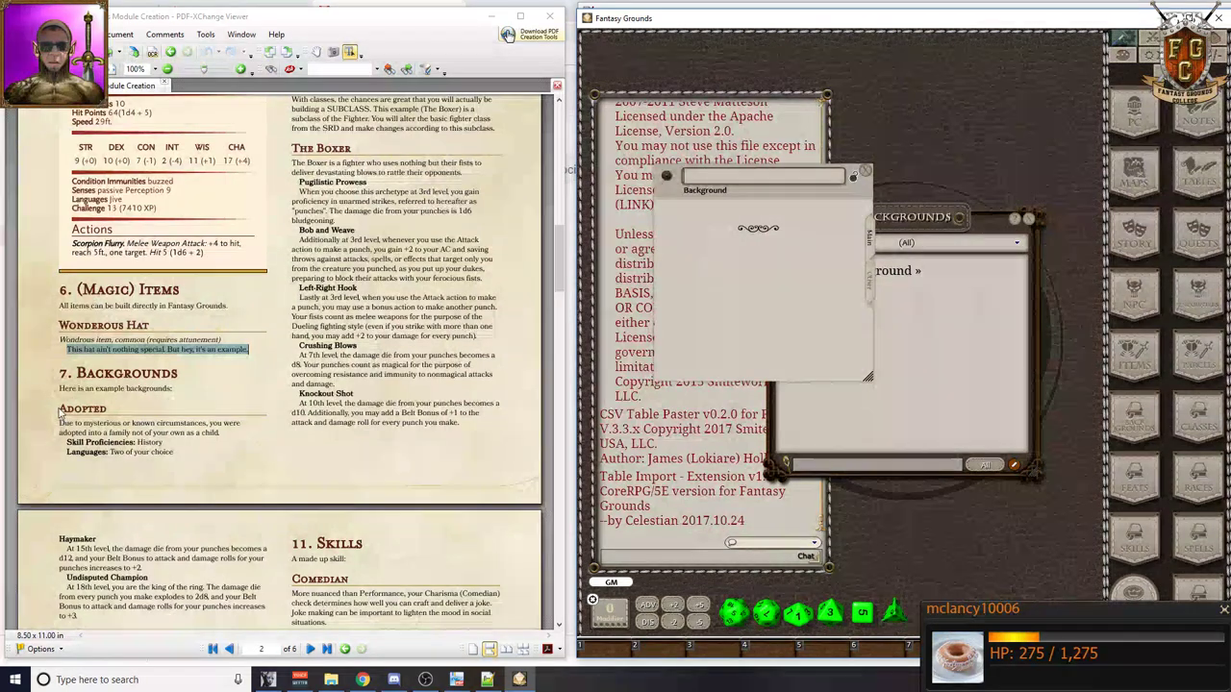
pyautogui.moveTo(60, 409); pyautogui.dragTo(111, 411)
pyautogui.hotkey('ctrl', 'c')
pyautogui.click(759, 176)
pyautogui.hotkey('ctrl', 'v')
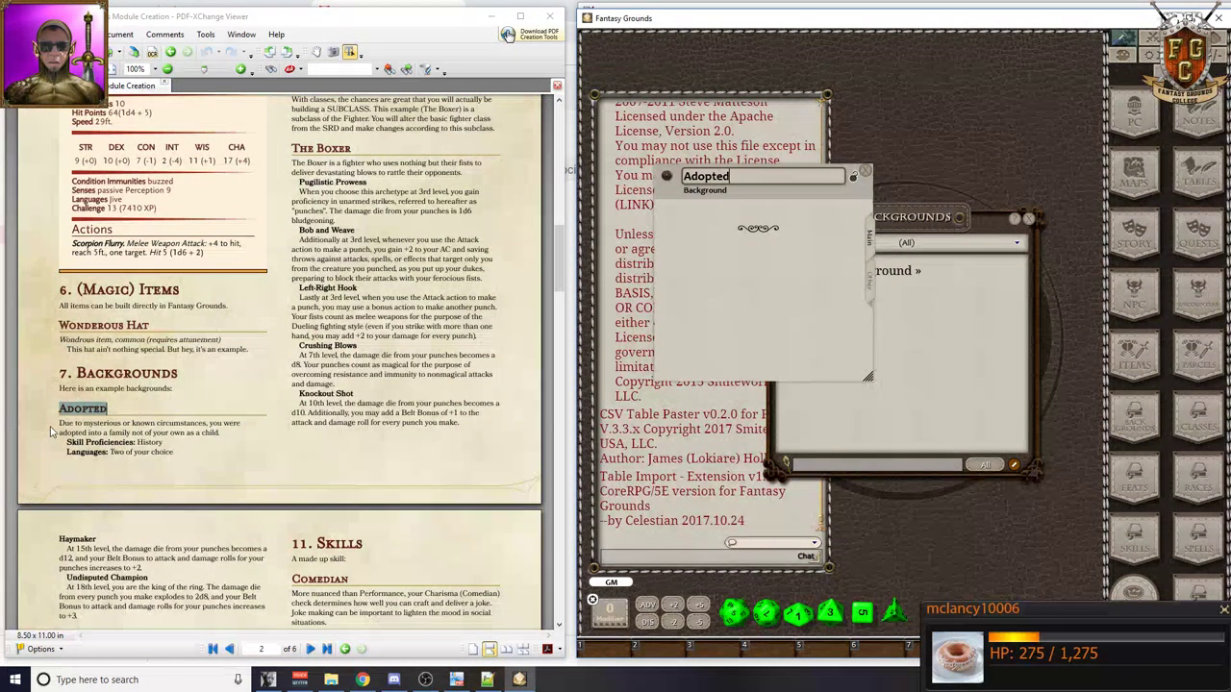
# - Copy the Adopted introduction, skill proficiencies and languages from the PDF into the blank Notepad++ document, ending with a new line
pyautogui.moveTo(59, 429); pyautogui.dragTo(187, 470)
pyautogui.hotkey('ctrl', 'c')
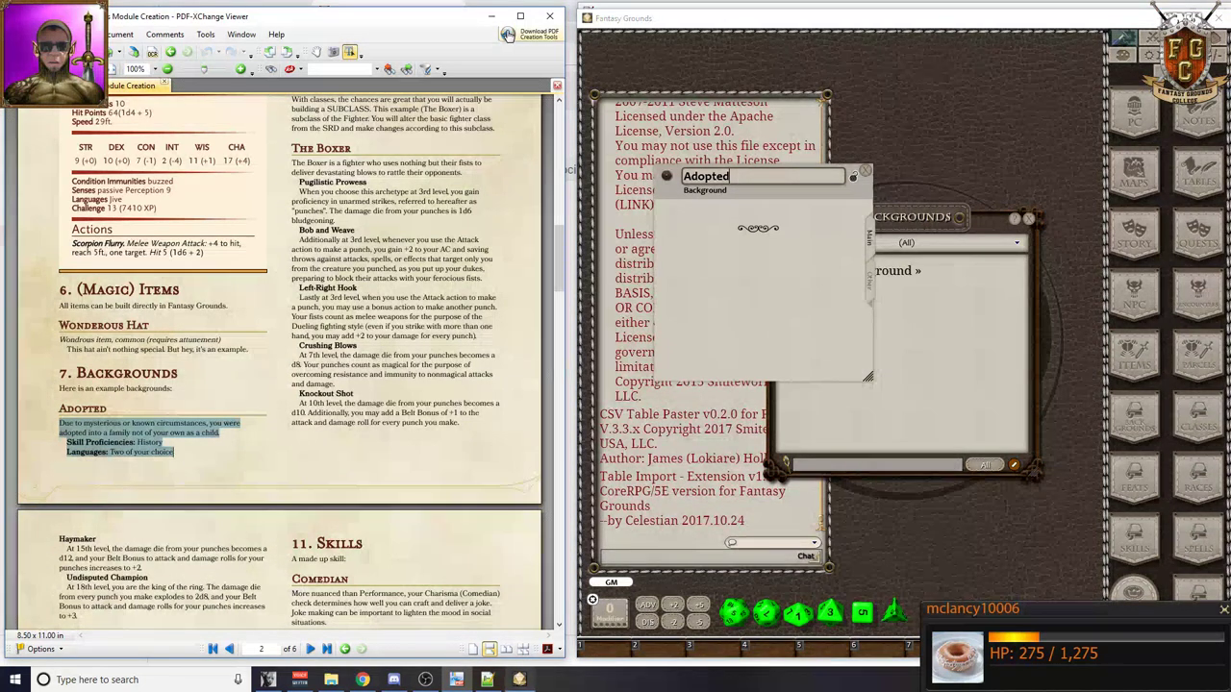
pyautogui.click(488, 680)
pyautogui.hotkey('ctrl', 'v')
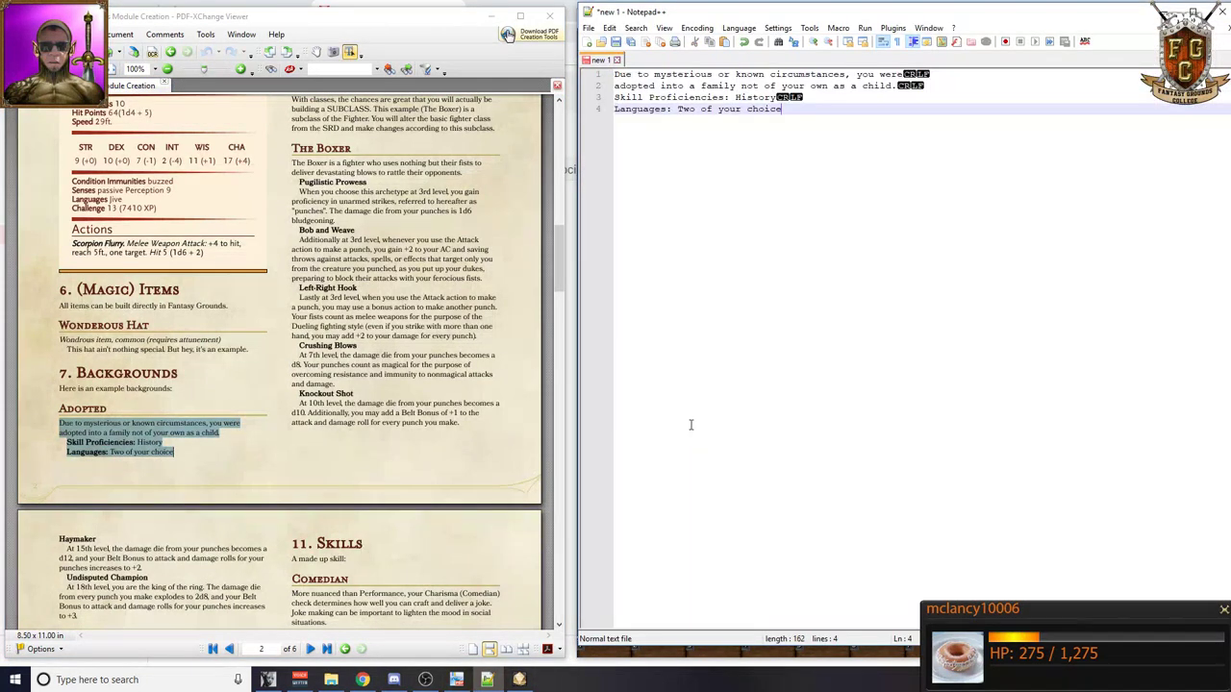
pyautogui.press('Return')
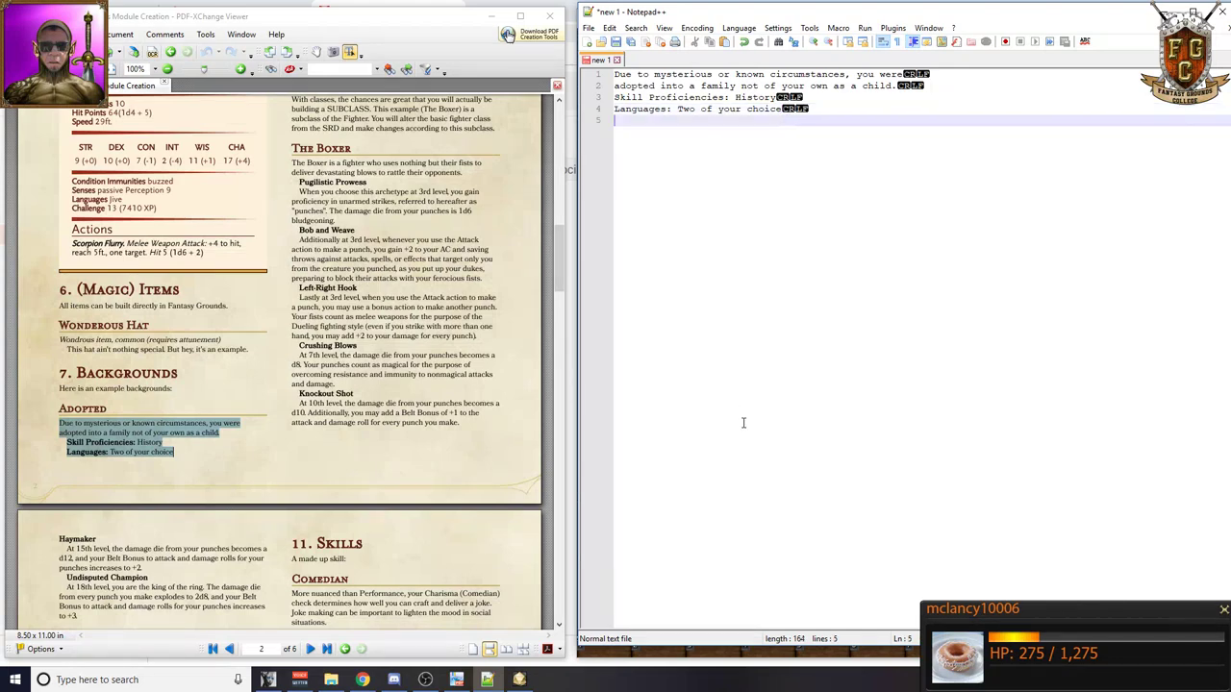
# - Append the PDF's Equipment and Feature: Foundling text, through "community.", below the Languages line in Notepad++
pyautogui.scroll(6, 296, 436)
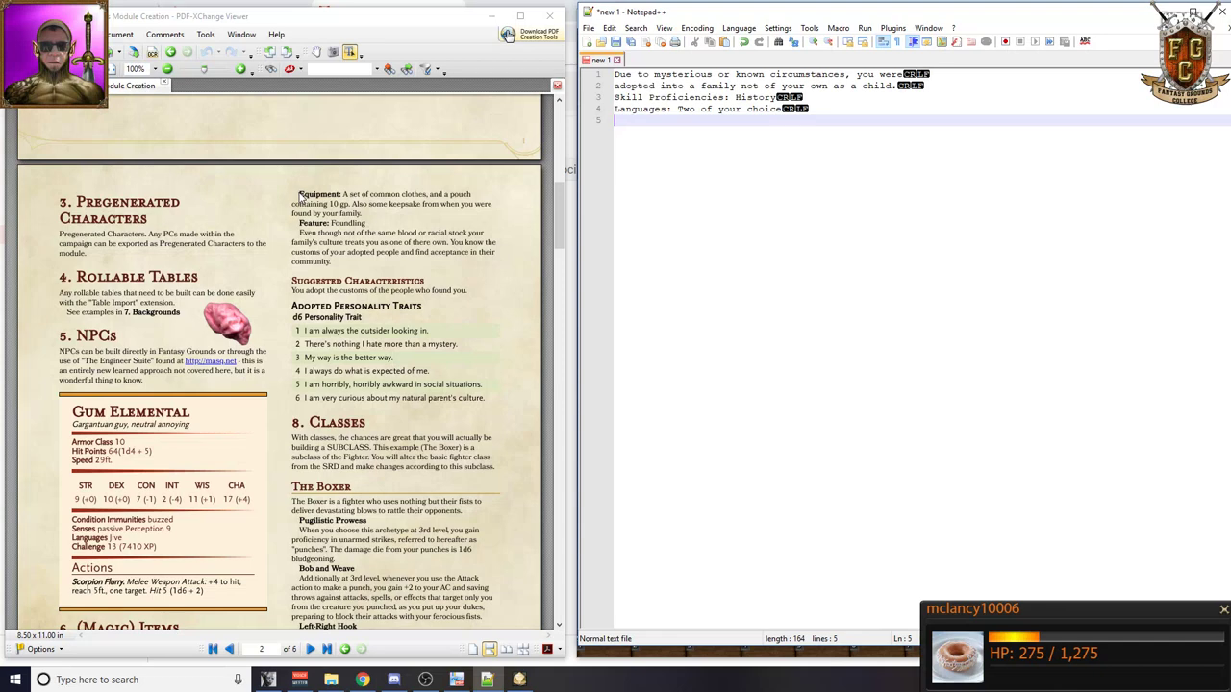
pyautogui.moveTo(300, 194); pyautogui.dragTo(338, 274)
pyautogui.hotkey('ctrl', 'c')
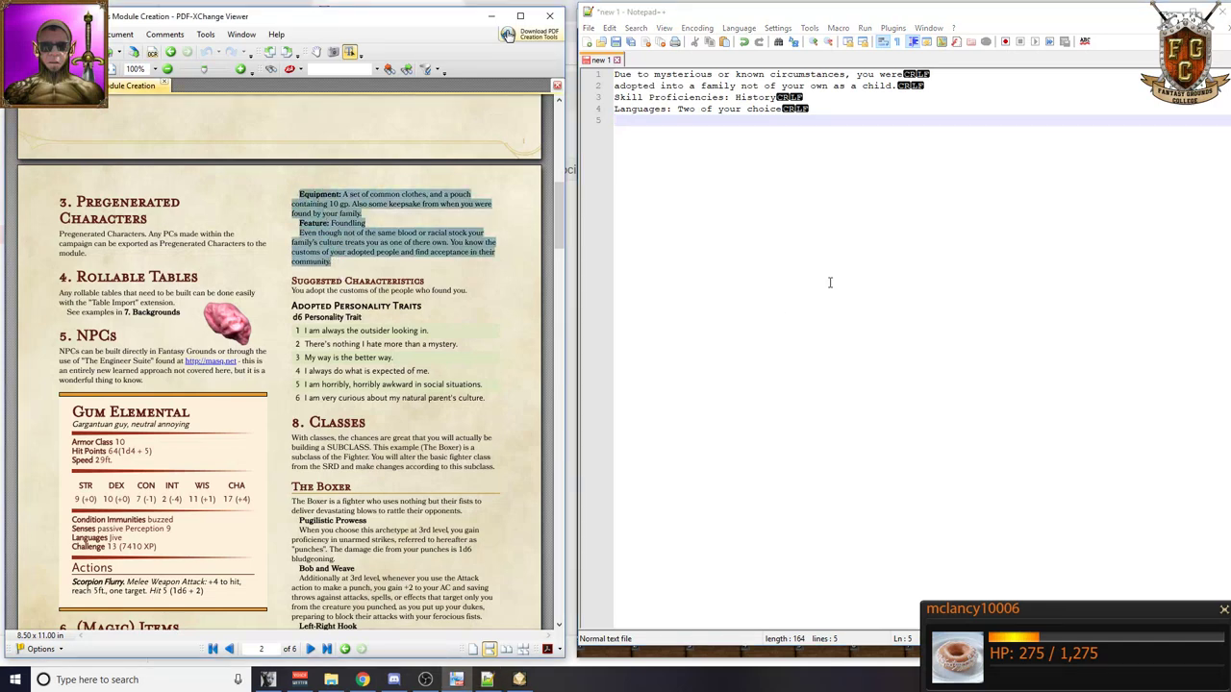
pyautogui.click(830, 282)
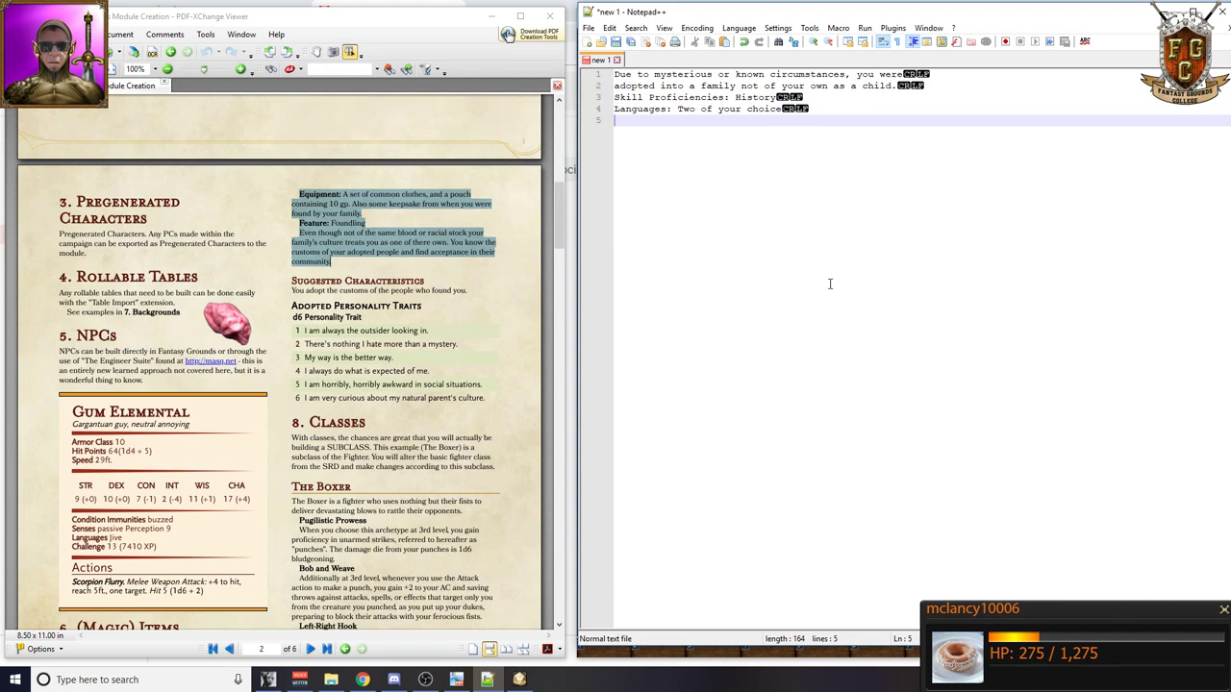
pyautogui.hotkey('ctrl', 'v')
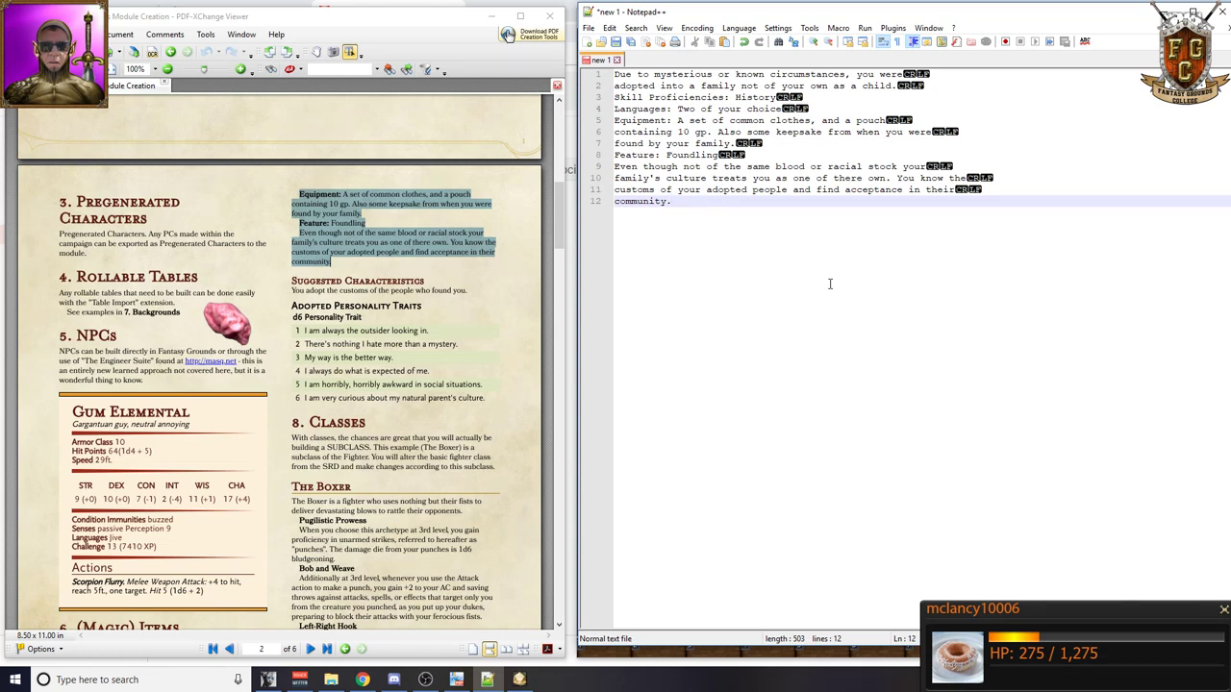
# - Join all the Notepad++ lines into one and place the text in the Adopted background's description in Fantasy Grounds
pyautogui.hotkey('ctrl', 'a')
pyautogui.hotkey('ctrl', 'j')
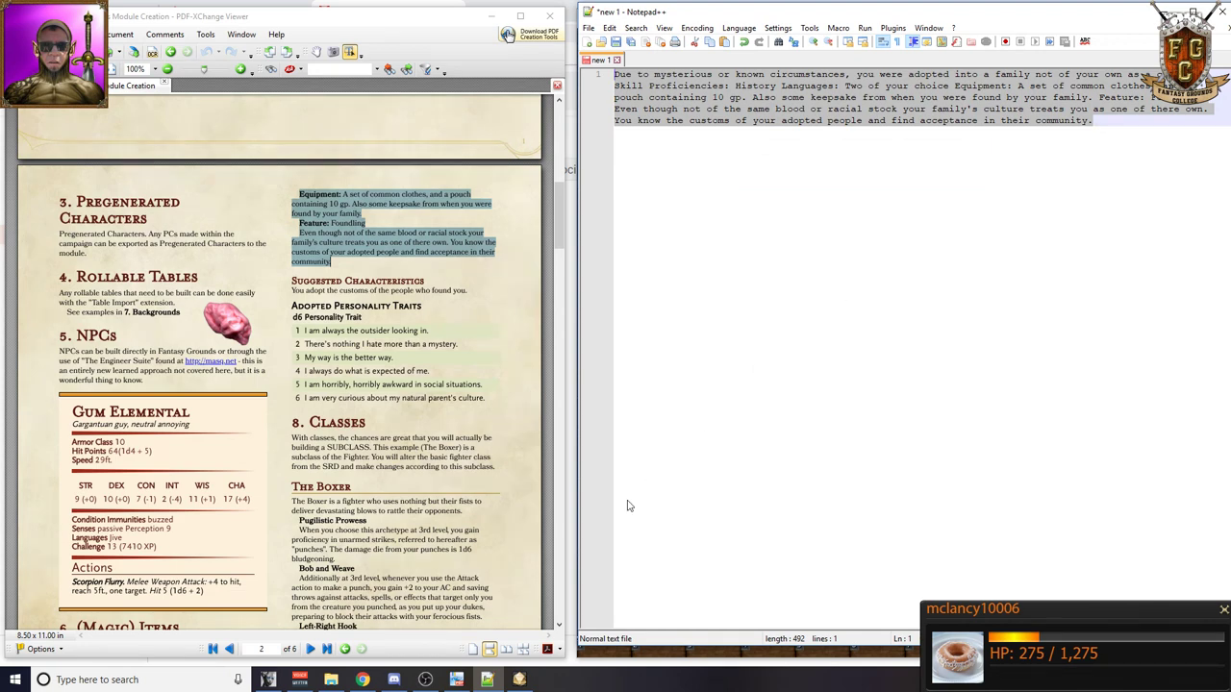
pyautogui.click(519, 680)
pyautogui.click(759, 217)
pyautogui.write("Due to mysterious or known circumstances, you were adopted into a family not of your own as a child. Skill Proficiencies: History Languages: Two of your choice Equipment: A set of common clothes, and a pouch containing 10 gp. Also some keepsake from when you were found by your family. Feature: Foundling Even though not of the same blood or racial stock your family's culture treats you as one of their own. You know the customs of your adopted people and find acceptance in their community.")
pyautogui.scroll(3, 784, 303)
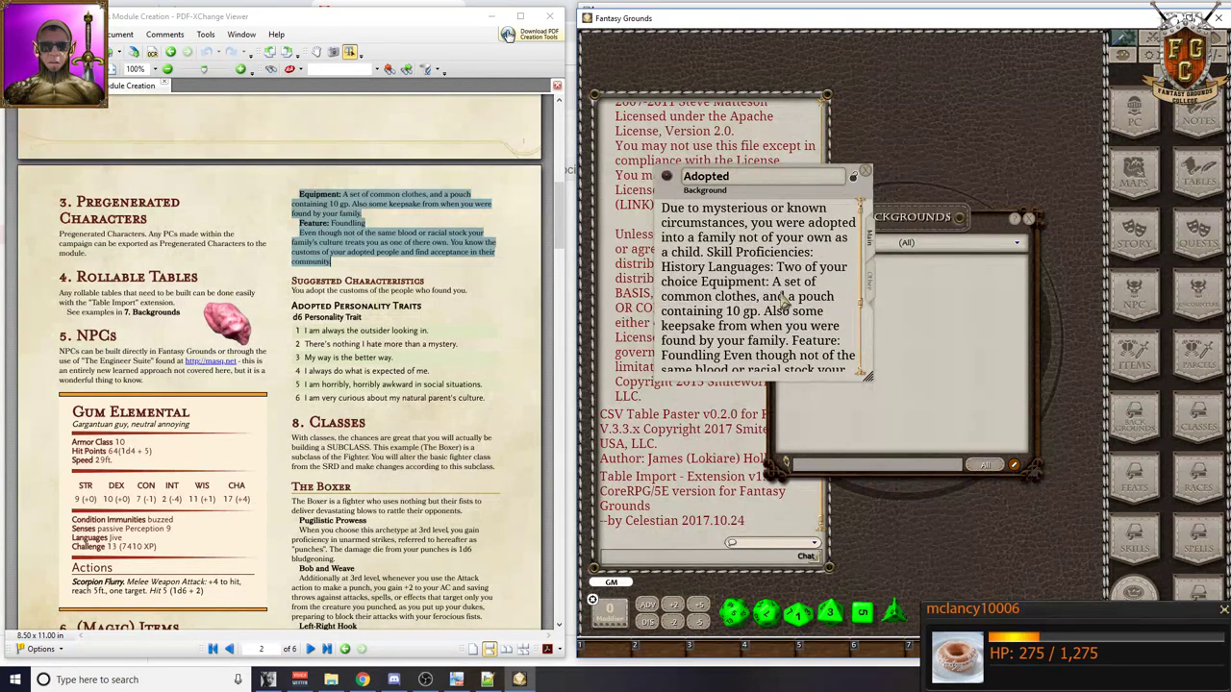
# - Split Skill Proficiencies and Languages into their own paragraphs in the Adopted description and bold both labels
pyautogui.scroll(-6, 404, 303)
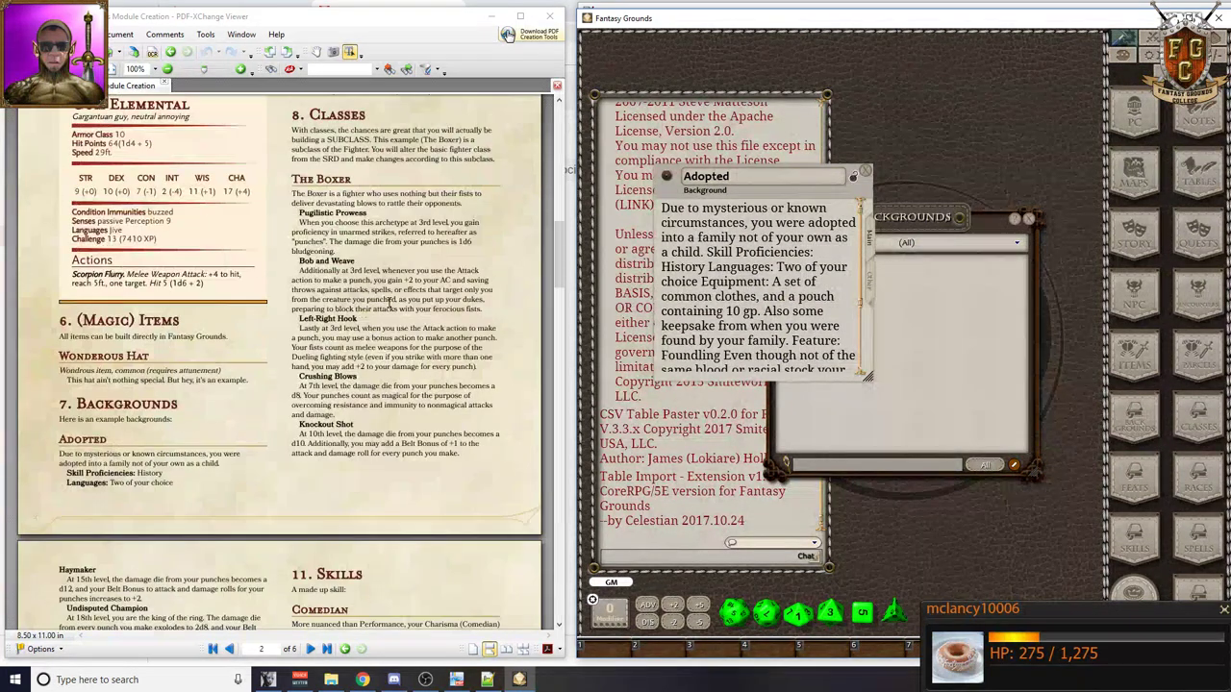
pyautogui.scroll(-2, 389, 302)
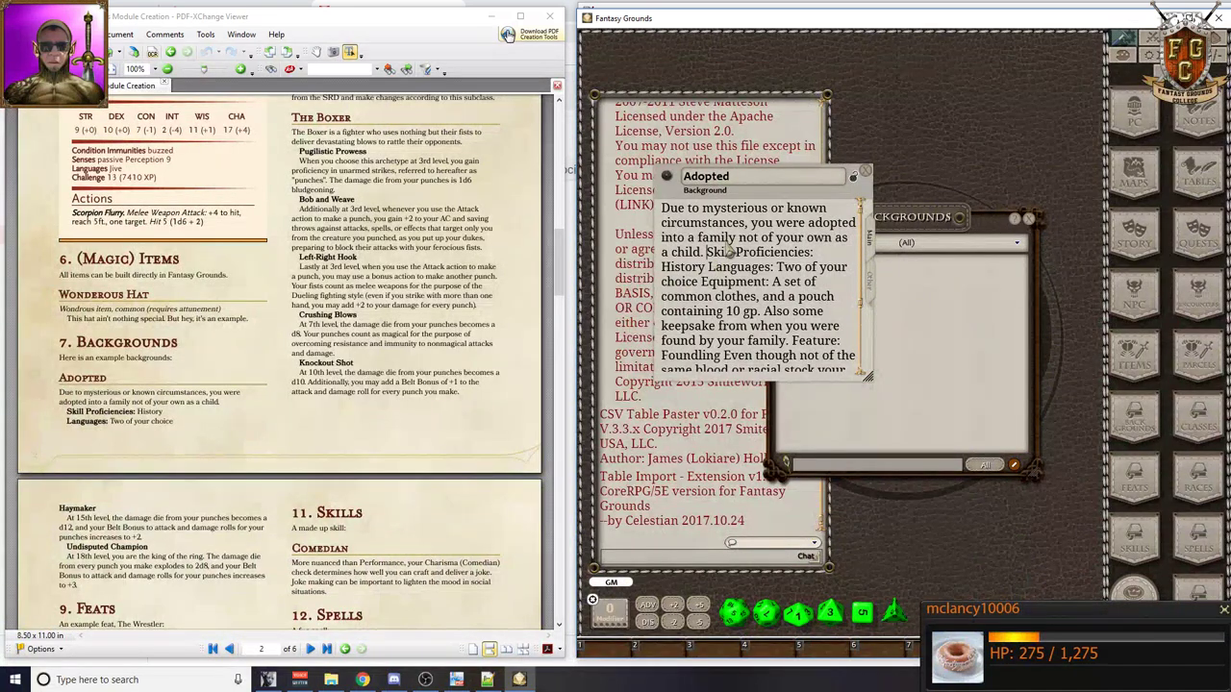
pyautogui.press('Return')
pyautogui.hotkey('ctrl', 'shift', 'Right')
pyautogui.hotkey('ctrl', 'shift', 'Right')
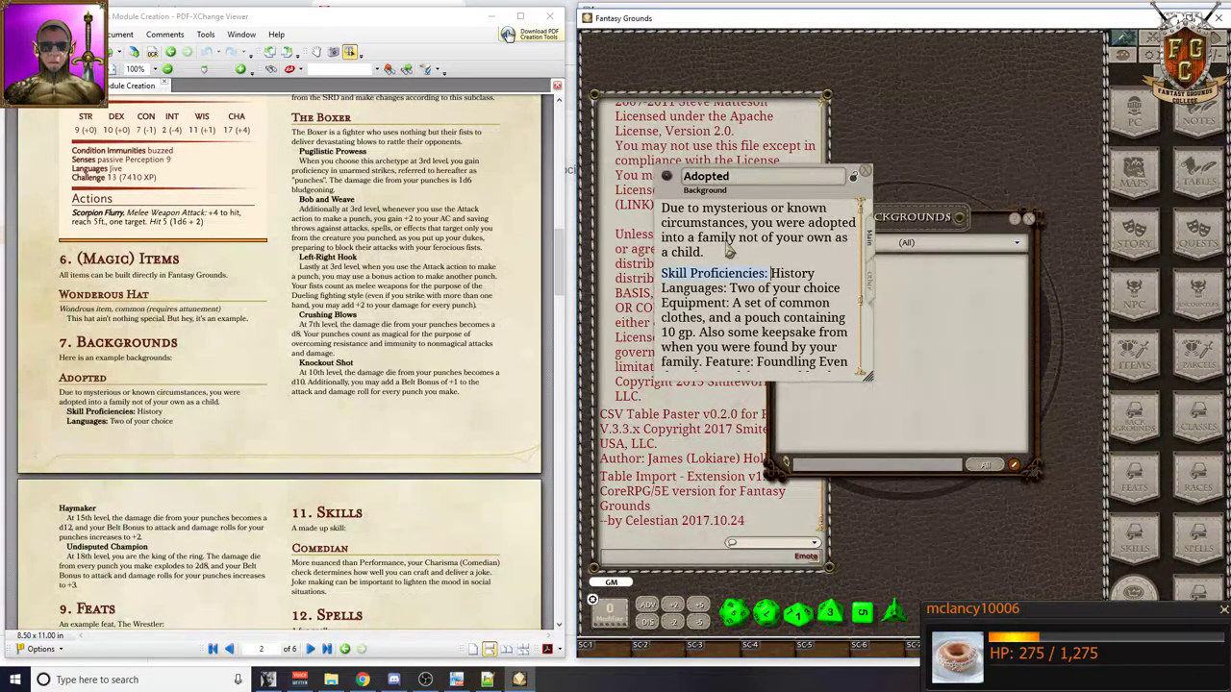
pyautogui.hotkey('ctrl', 'b')
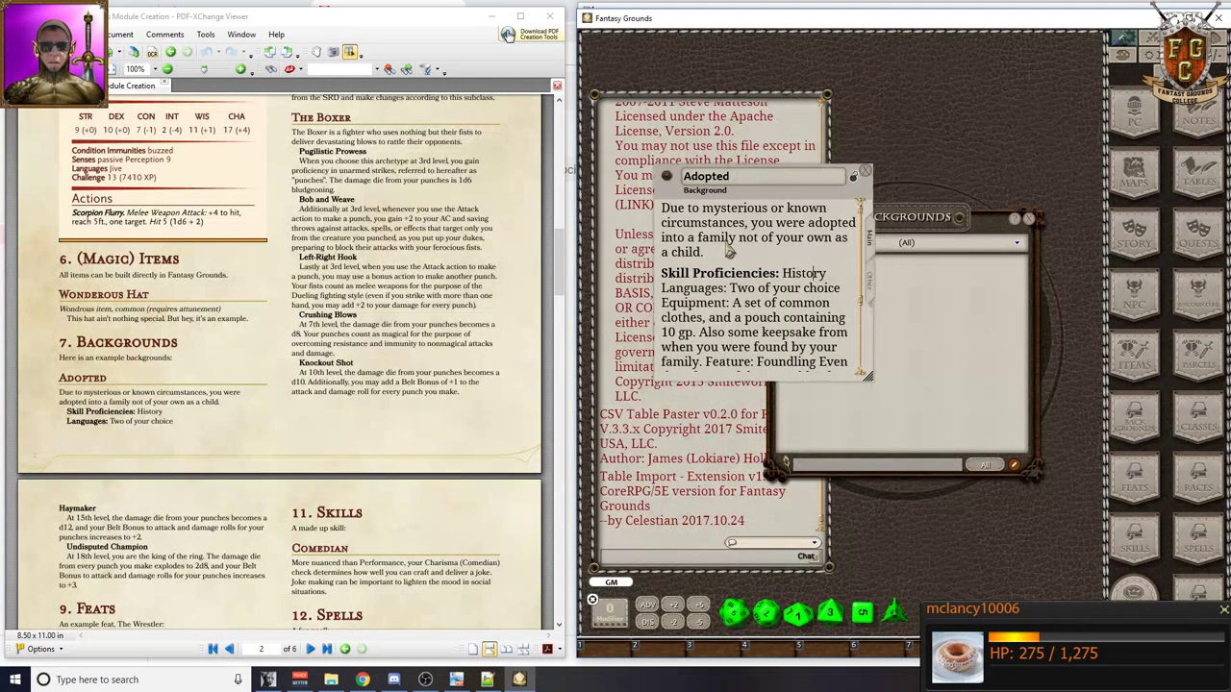
pyautogui.press('Return')
pyautogui.hotkey('ctrl', 'shift', 'Right')
pyautogui.hotkey('ctrl', 'b')
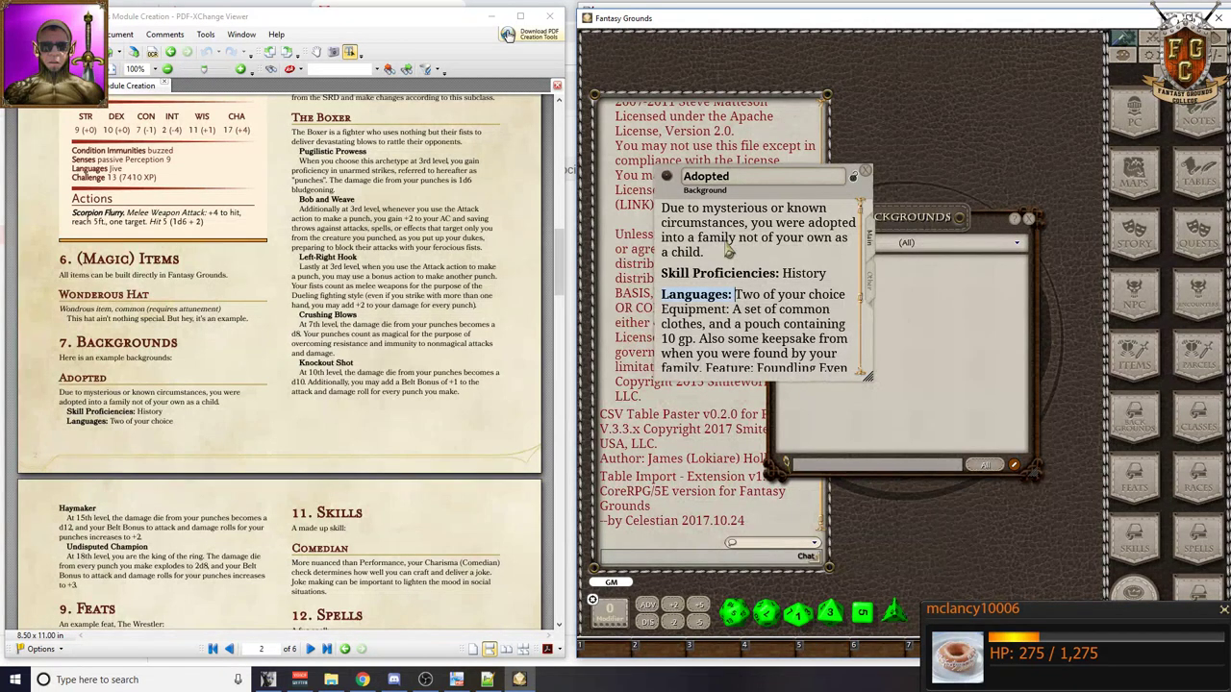
# - Start a new paragraph at "Equipment:" in the Adopted description and bold that label to match the PDF
pyautogui.scroll(6, 428, 325)
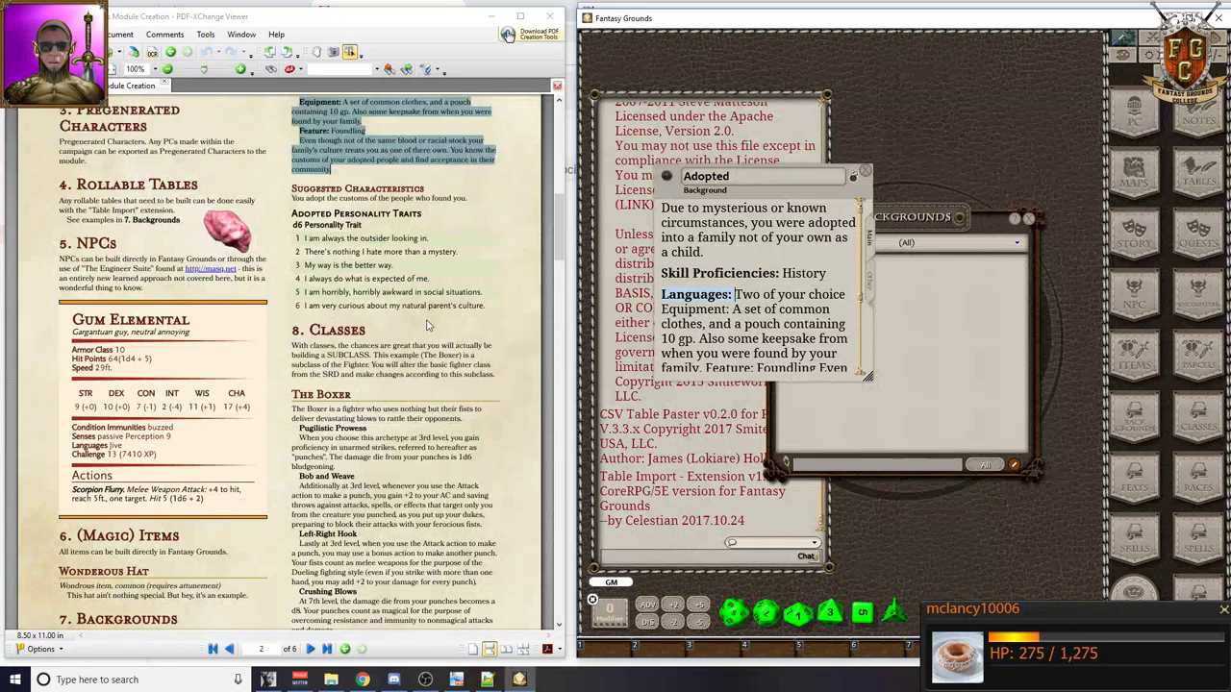
pyautogui.scroll(2, 428, 325)
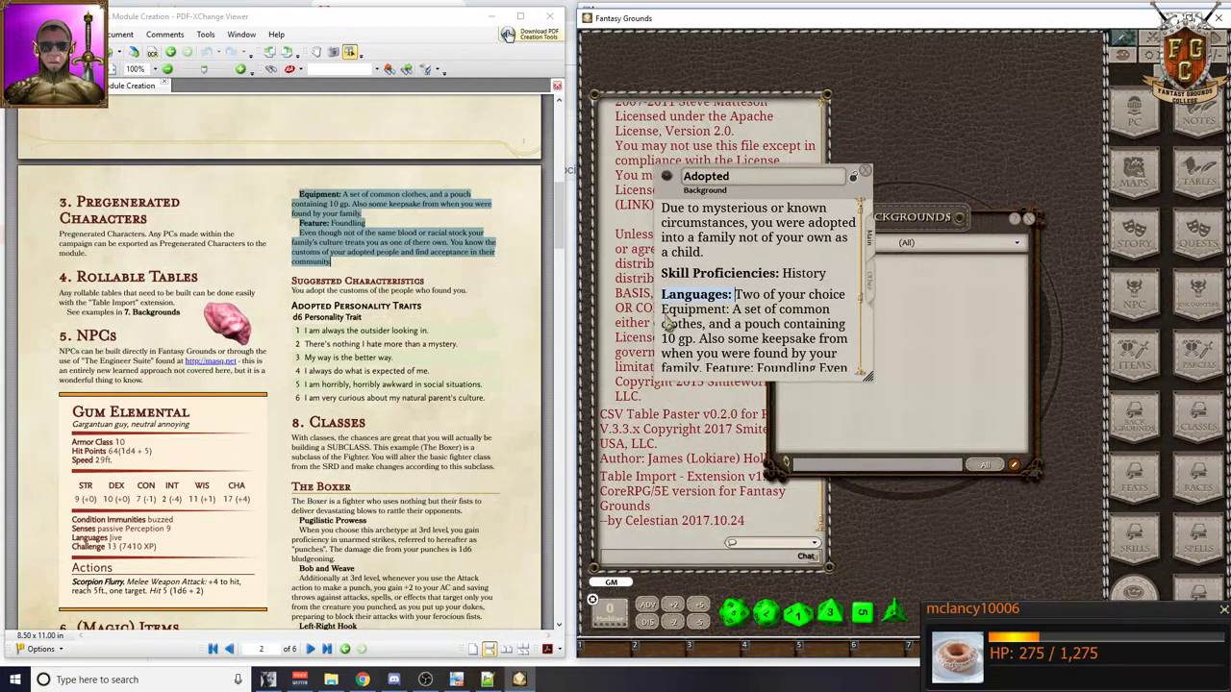
pyautogui.press('End')
pyautogui.press('Return')
pyautogui.hotkey('shift', 'ctrl', 'Right')
pyautogui.hotkey('shift', 'ctrl', 'Right')
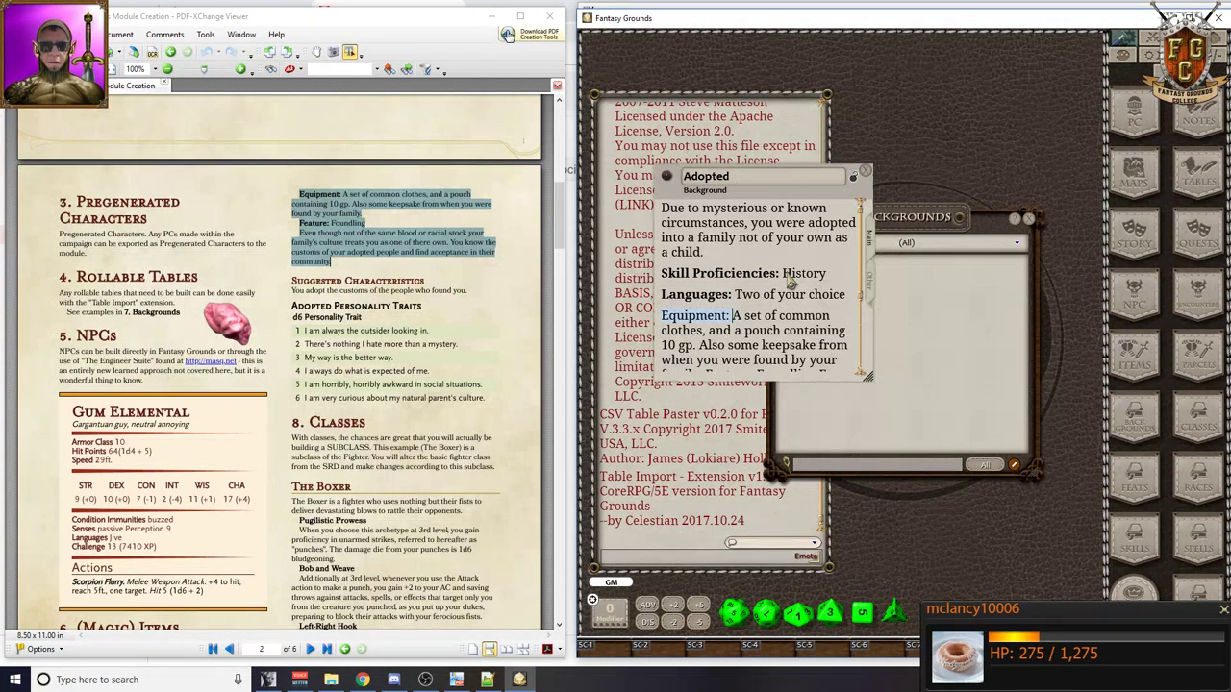
pyautogui.hotkey('ctrl', 'b')
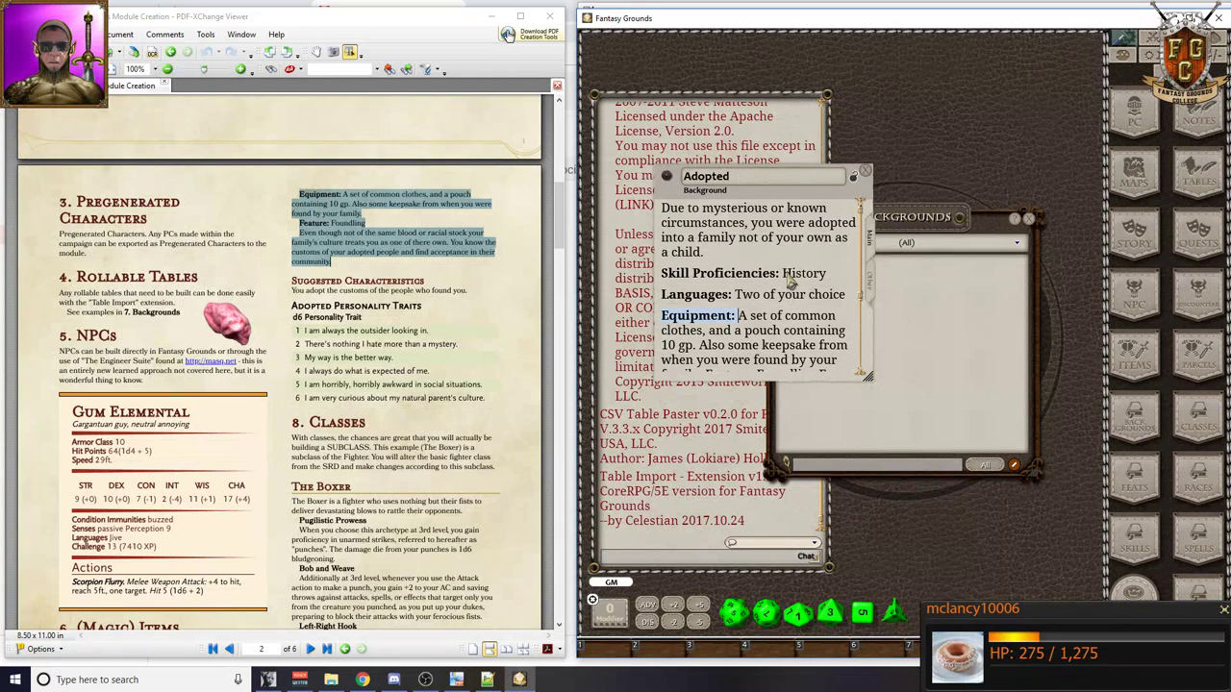
# - Put "Feature: Foundling" on its own line and start a separate paragraph at "Even though not of the same"
pyautogui.press('Down')
pyautogui.press('Down')
pyautogui.press('Down')
pyautogui.press('Down')
pyautogui.press('Down')
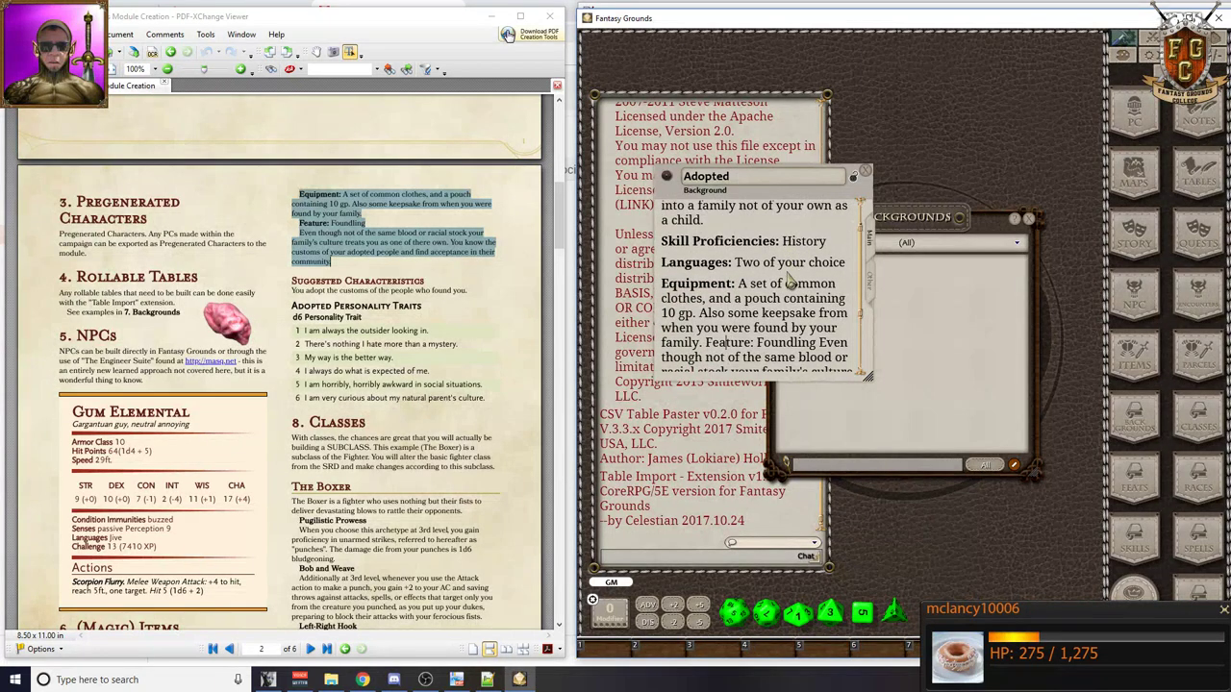
pyautogui.press('Return')
pyautogui.press('ctrl')
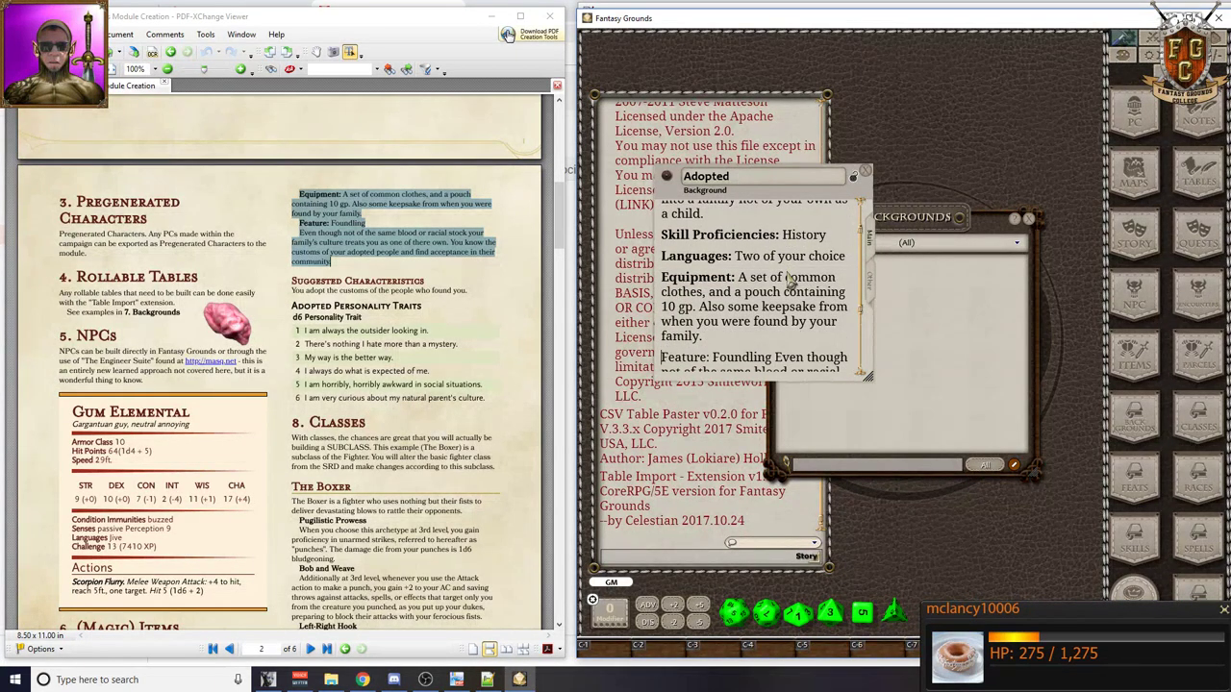
pyautogui.press('Return')
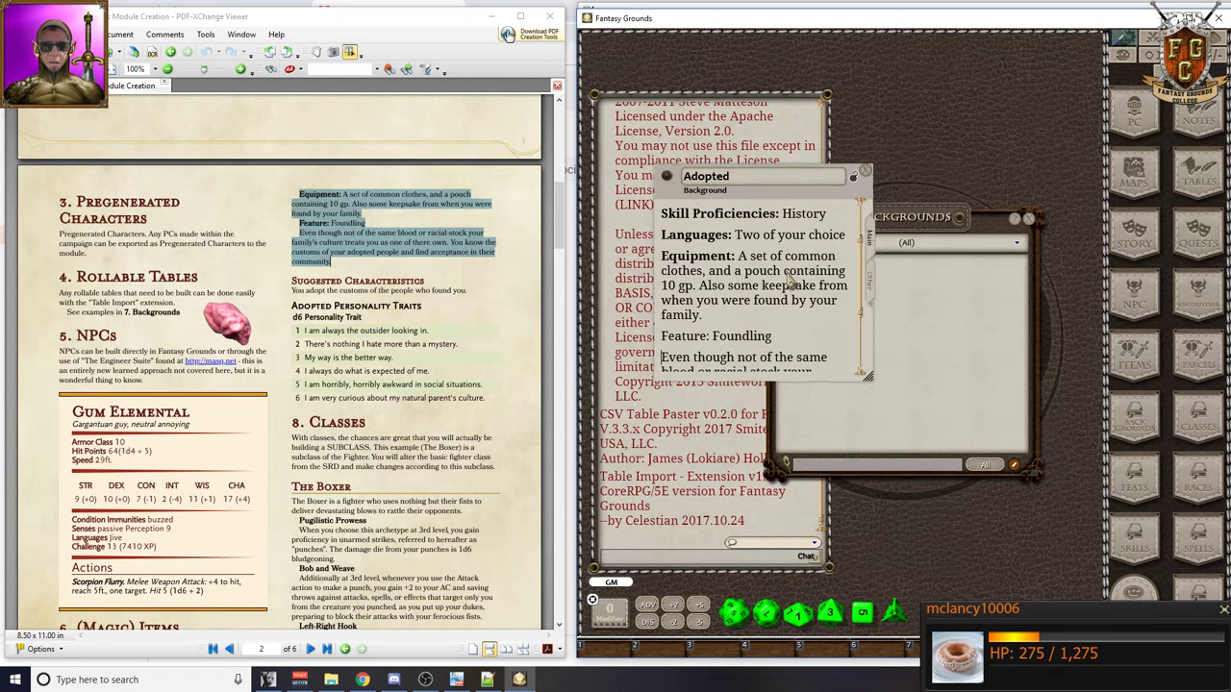
# - Select the Foundling feature paragraph from "Even though not of the same" through "community." in the Adopted description
pyautogui.scroll(-2, 728, 303)
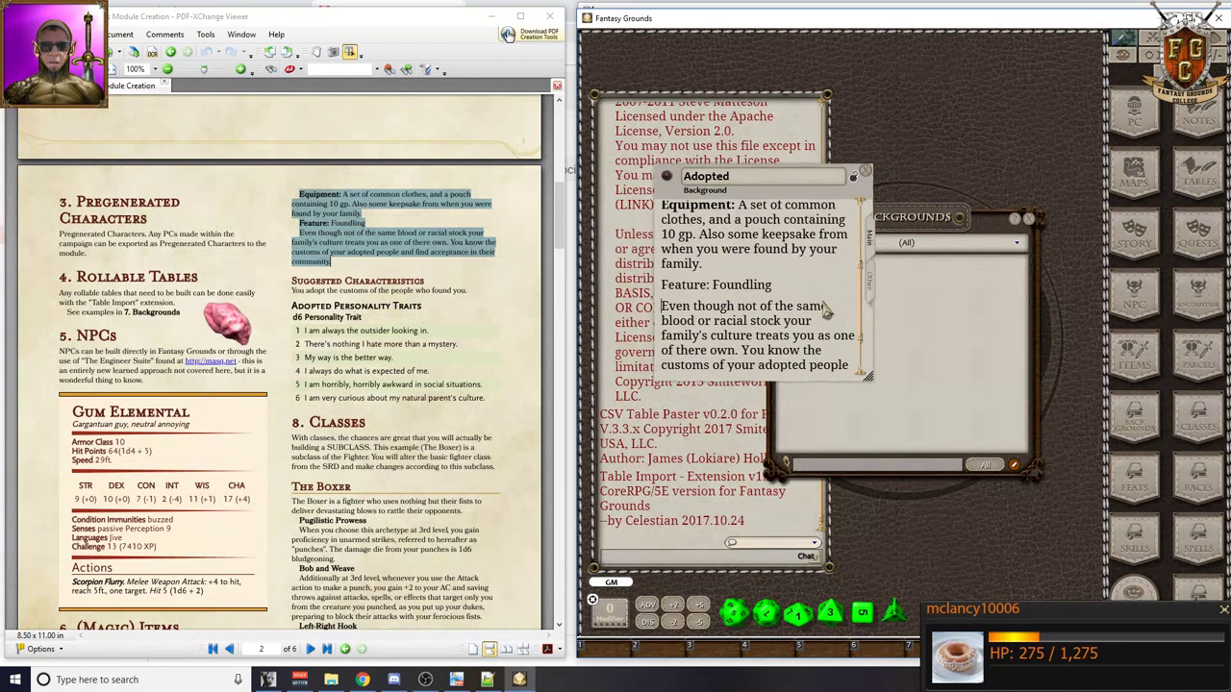
pyautogui.scroll(-1, 787, 314)
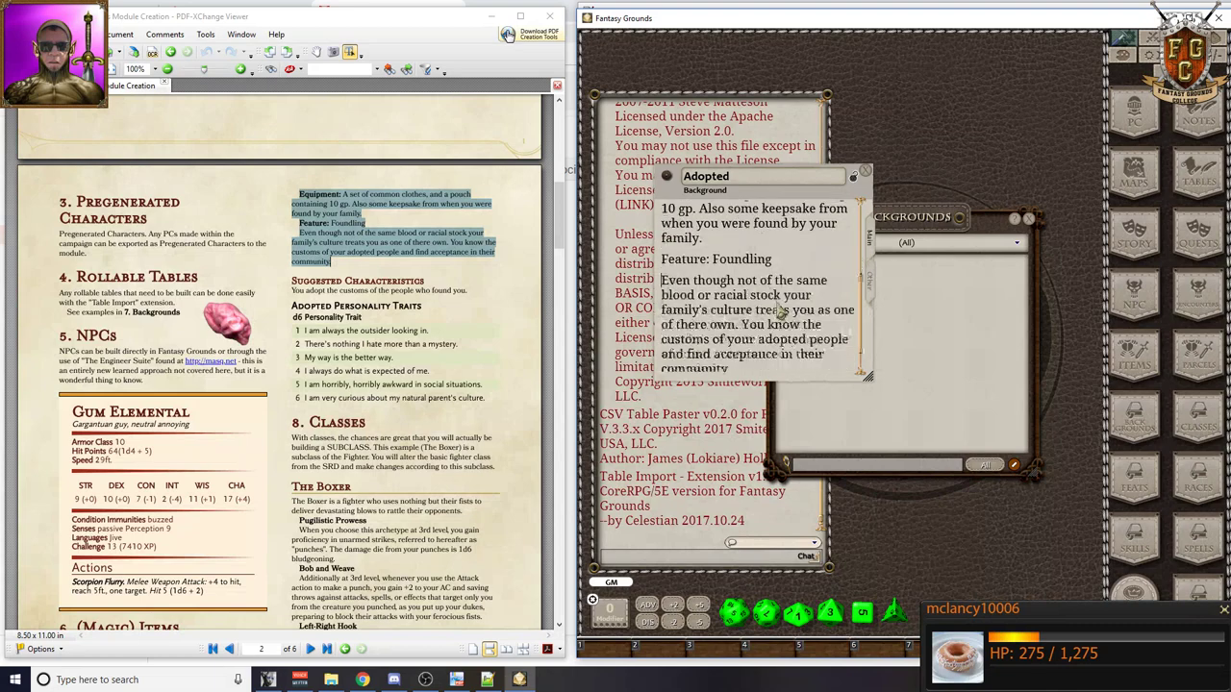
pyautogui.scroll(-1, 770, 312)
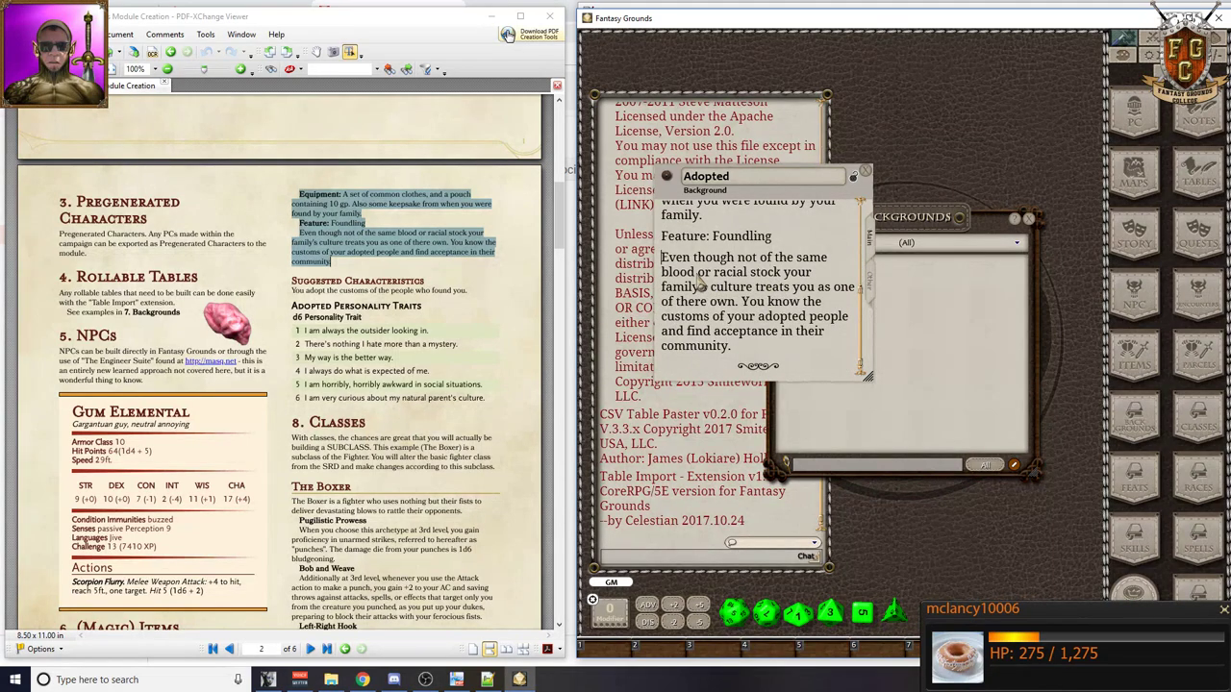
pyautogui.moveTo(662, 258); pyautogui.dragTo(746, 358)
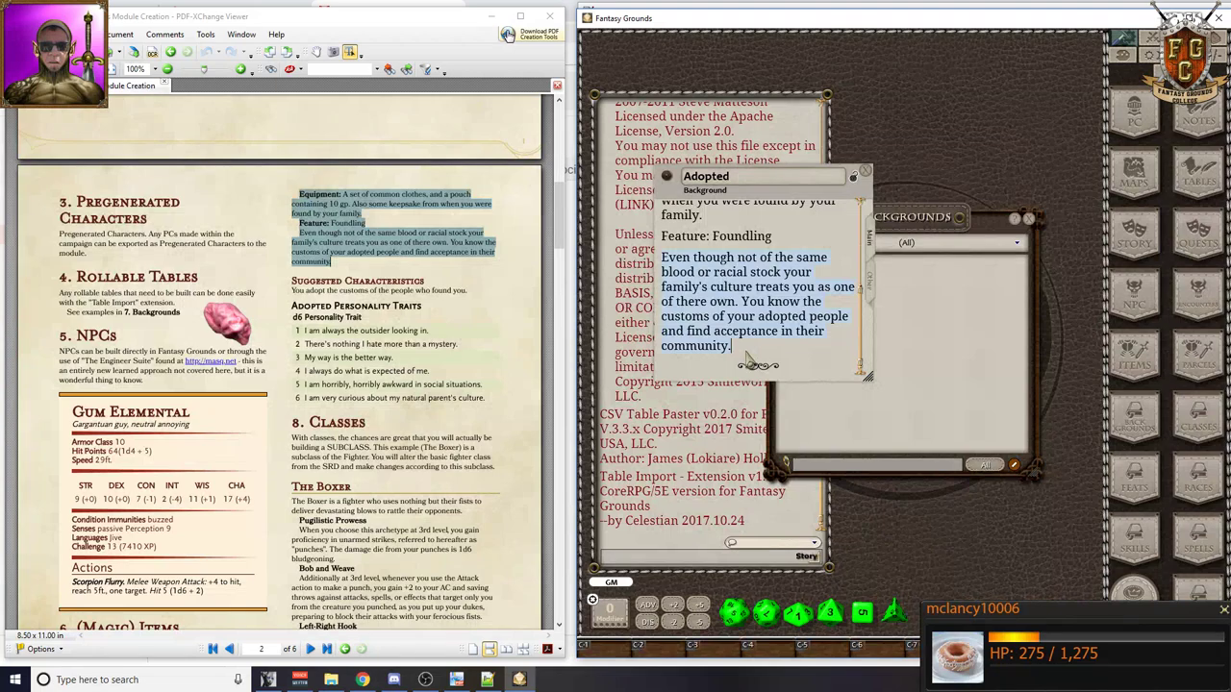
# - Review the PDF's story text formatting notes on titles, chat frames and bullet lists, and return to the Adopted background's feature text
pyautogui.scroll(-5, 402, 330)
pyautogui.scroll(-10, 402, 330)
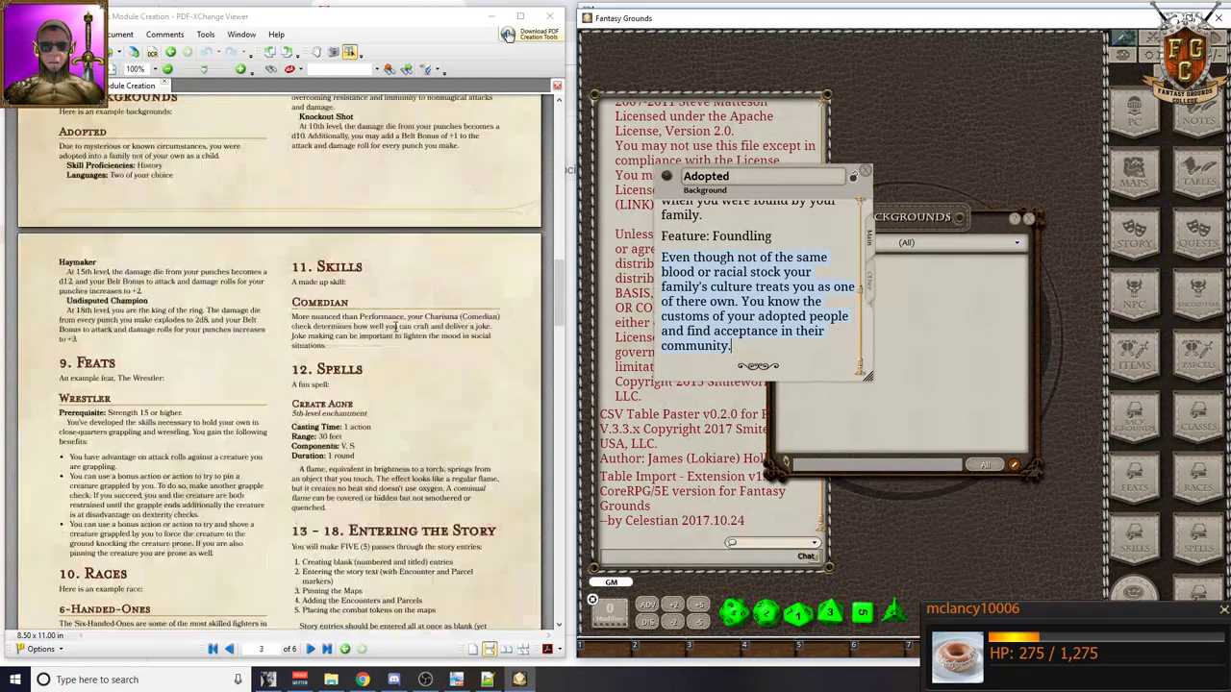
pyautogui.scroll(-10, 394, 332)
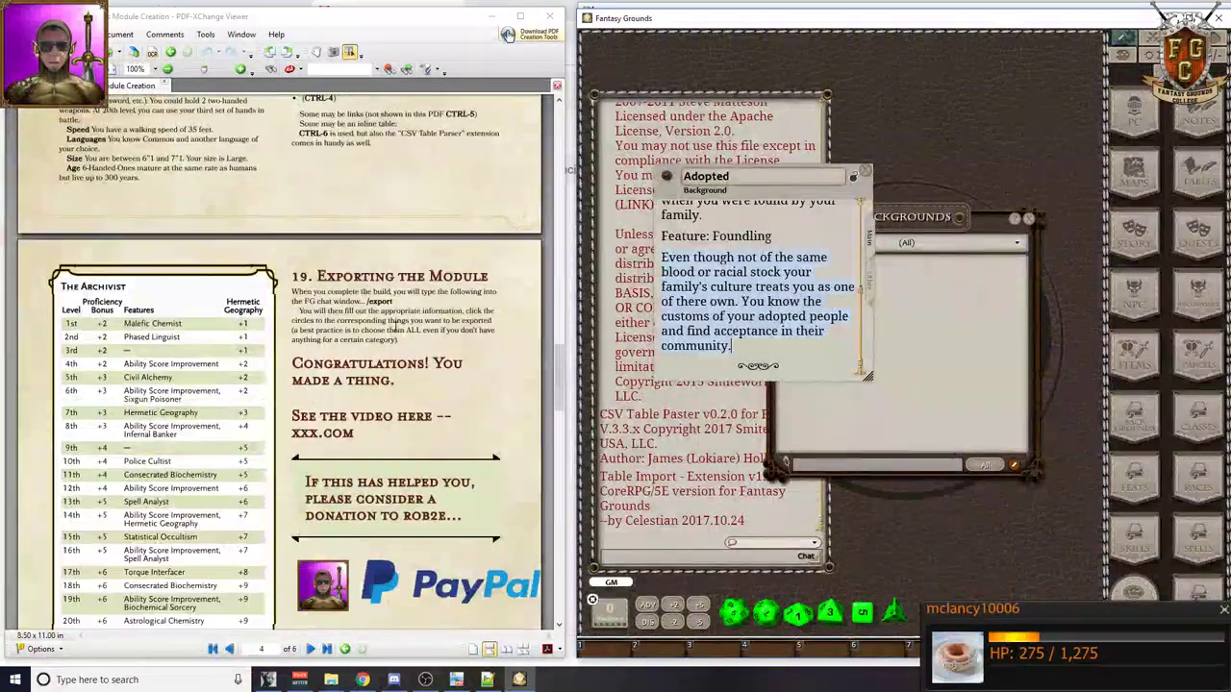
pyautogui.scroll(4, 395, 329)
pyautogui.scroll(15, 393, 326)
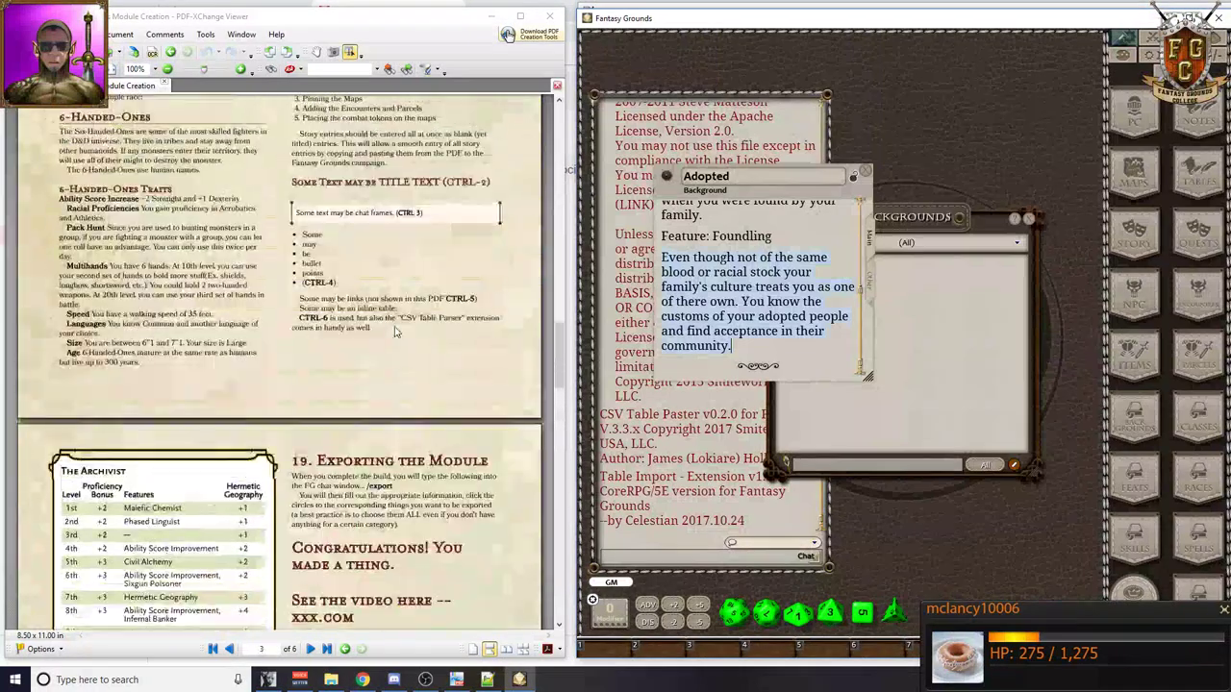
pyautogui.scroll(5, 394, 326)
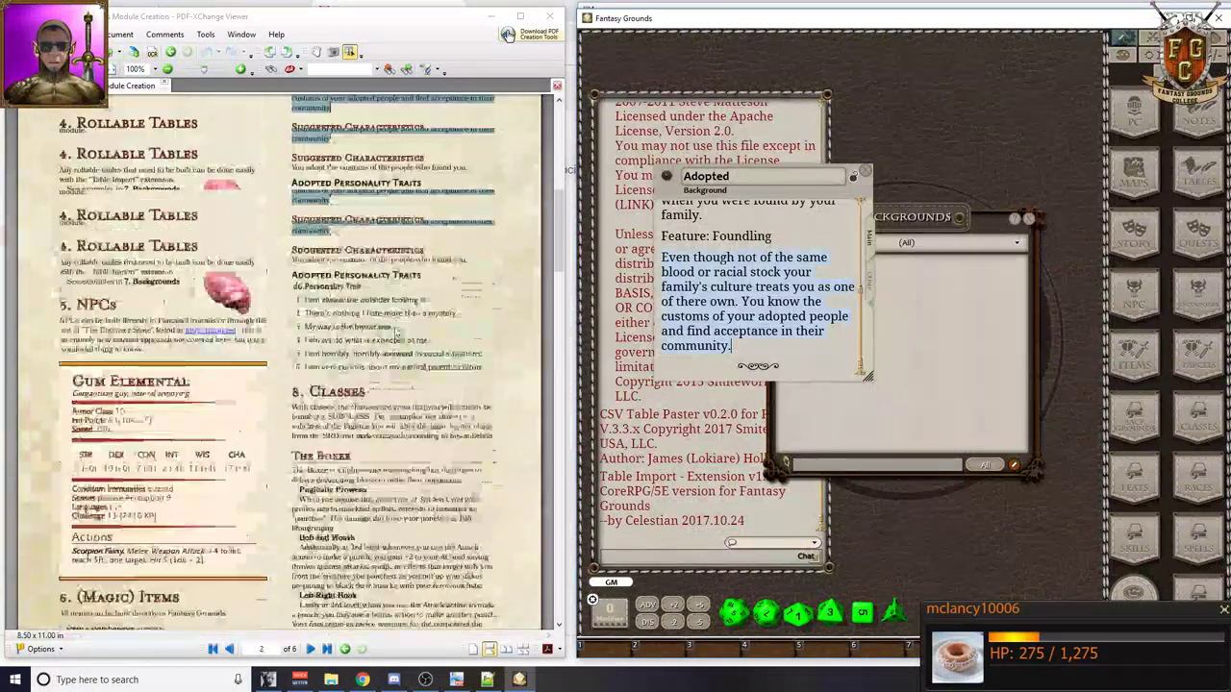
pyautogui.scroll(-1, 394, 326)
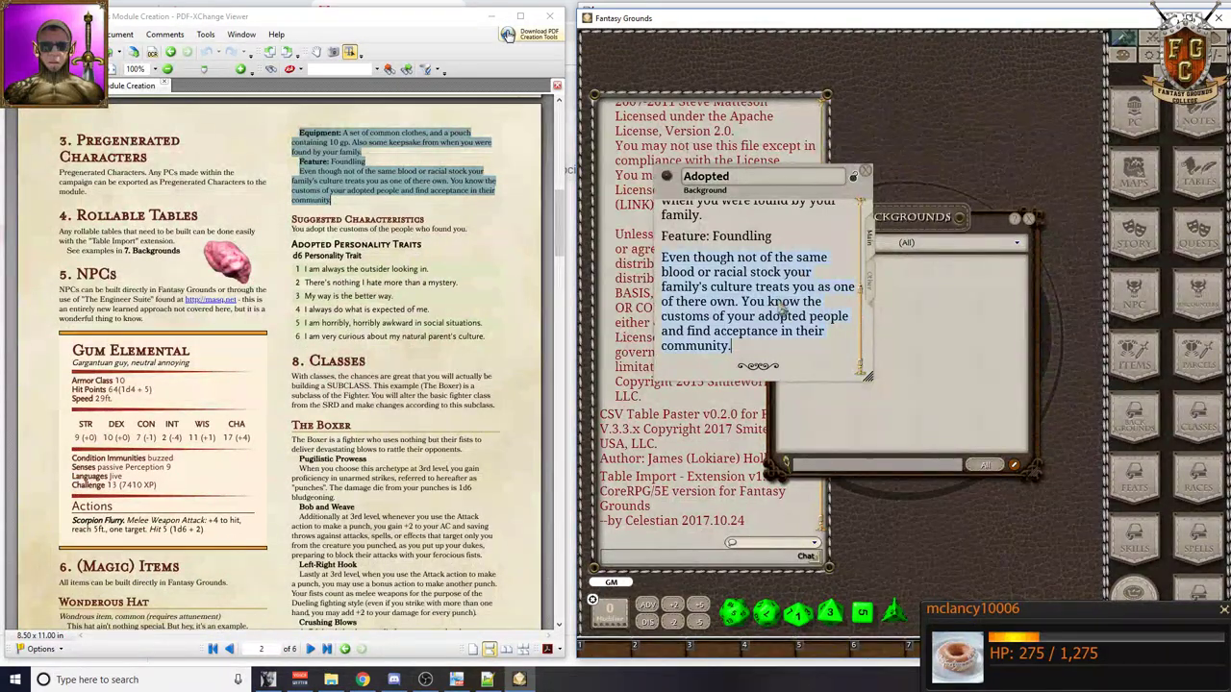
pyautogui.press('ctrl')
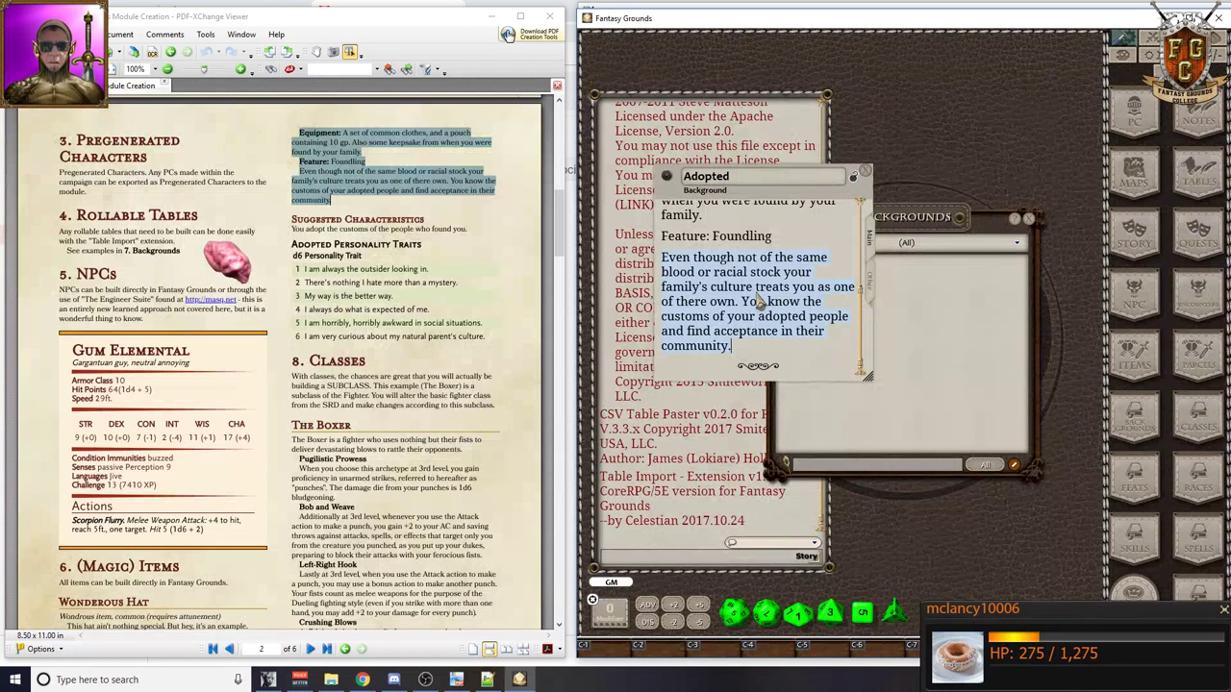
# - Cut the selected feature paragraph from the Adopted description and add a background feature named "Founding"
pyautogui.hotkey('ctrl', 'x')
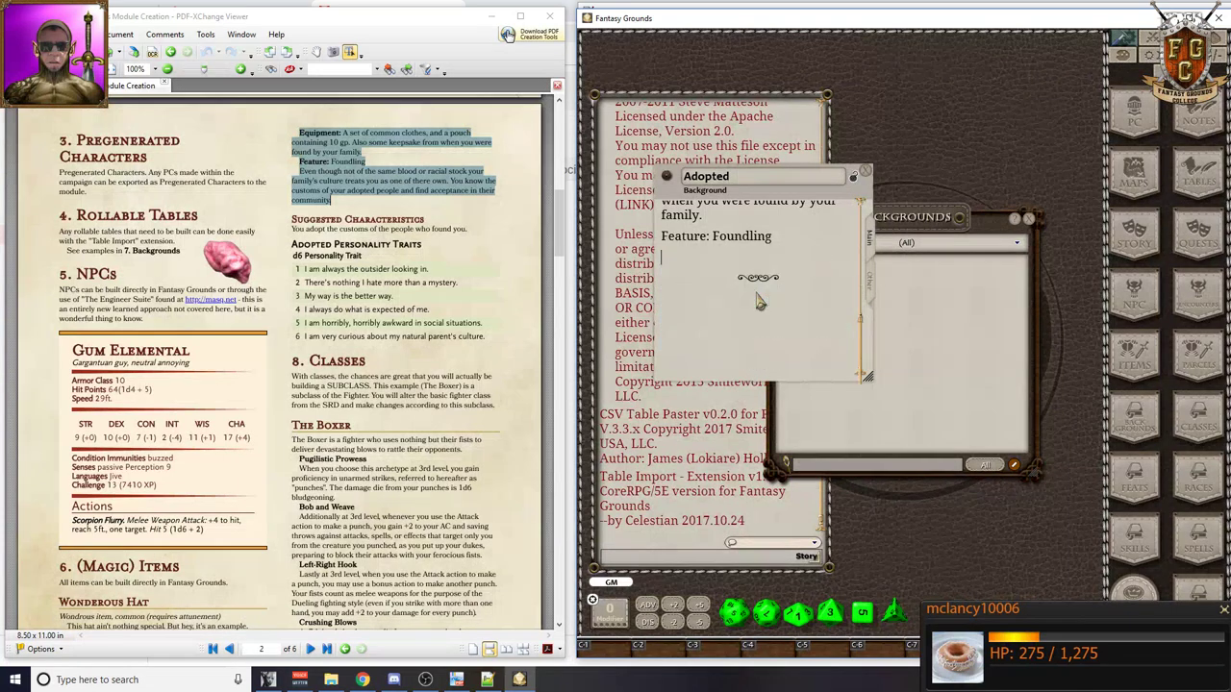
pyautogui.click(871, 289)
pyautogui.click(827, 280)
pyautogui.write('Founding')
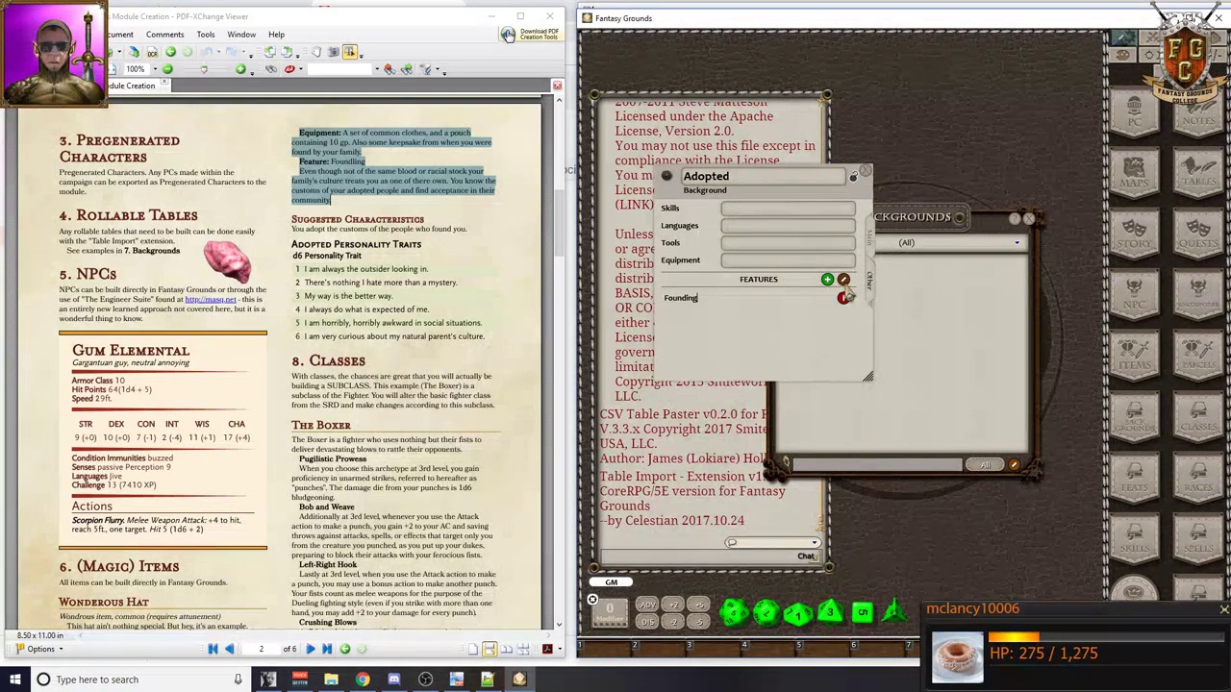
# - Open the Founding feature record, paste the cut paragraph as its description, and lock the record
pyautogui.click(843, 280)
pyautogui.click(843, 299)
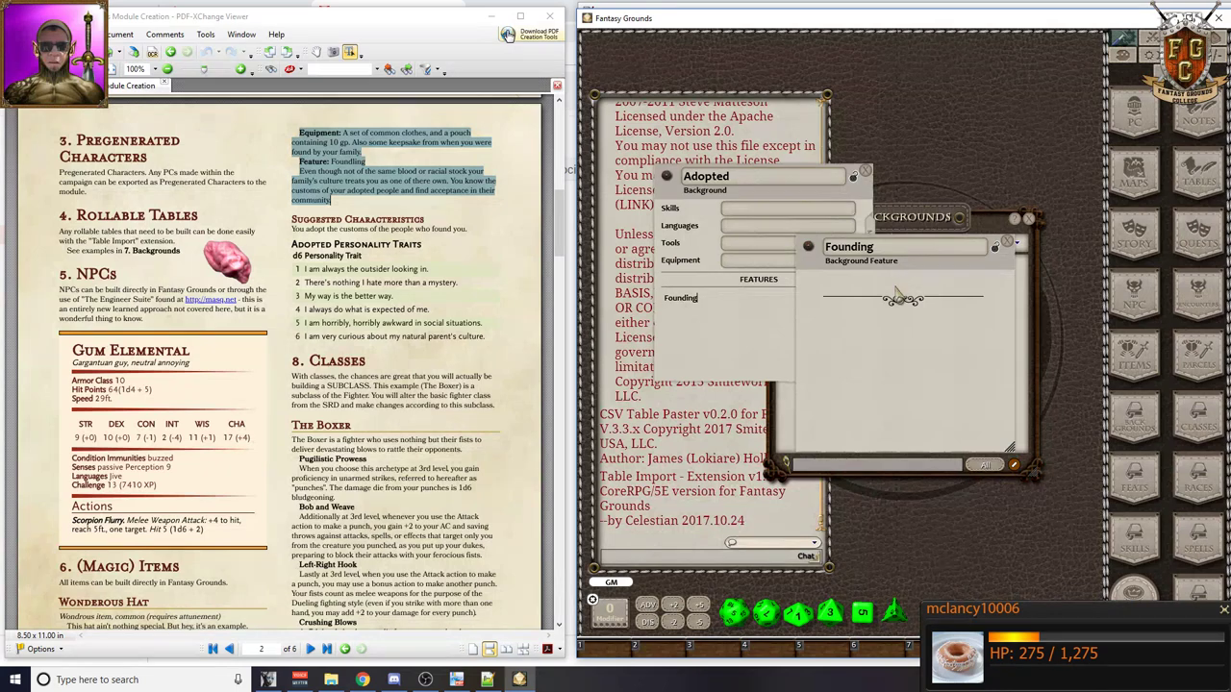
pyautogui.hotkey('ctrl', 'v')
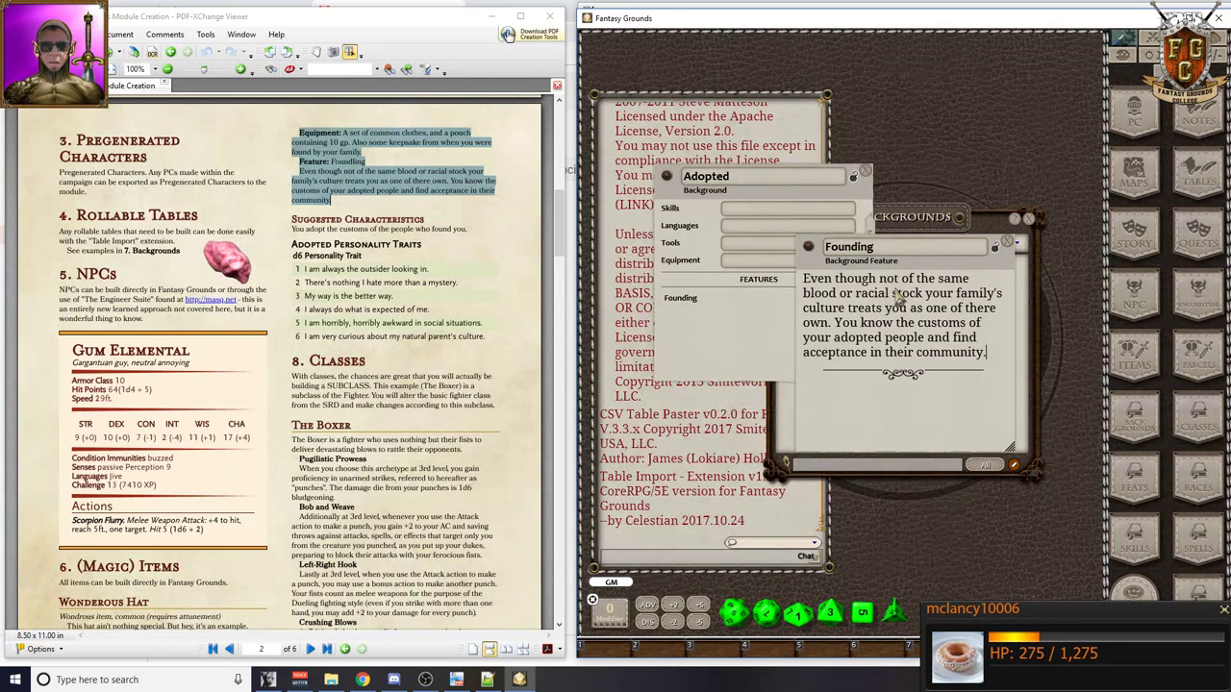
pyautogui.click(997, 249)
# - Link the Founding feature on the "Feature: Foundling" line of the Adopted description, bold "Feature:", and close the feature record
pyautogui.moveTo(1008, 248); pyautogui.dragTo(1131, 255)
pyautogui.click(869, 277)
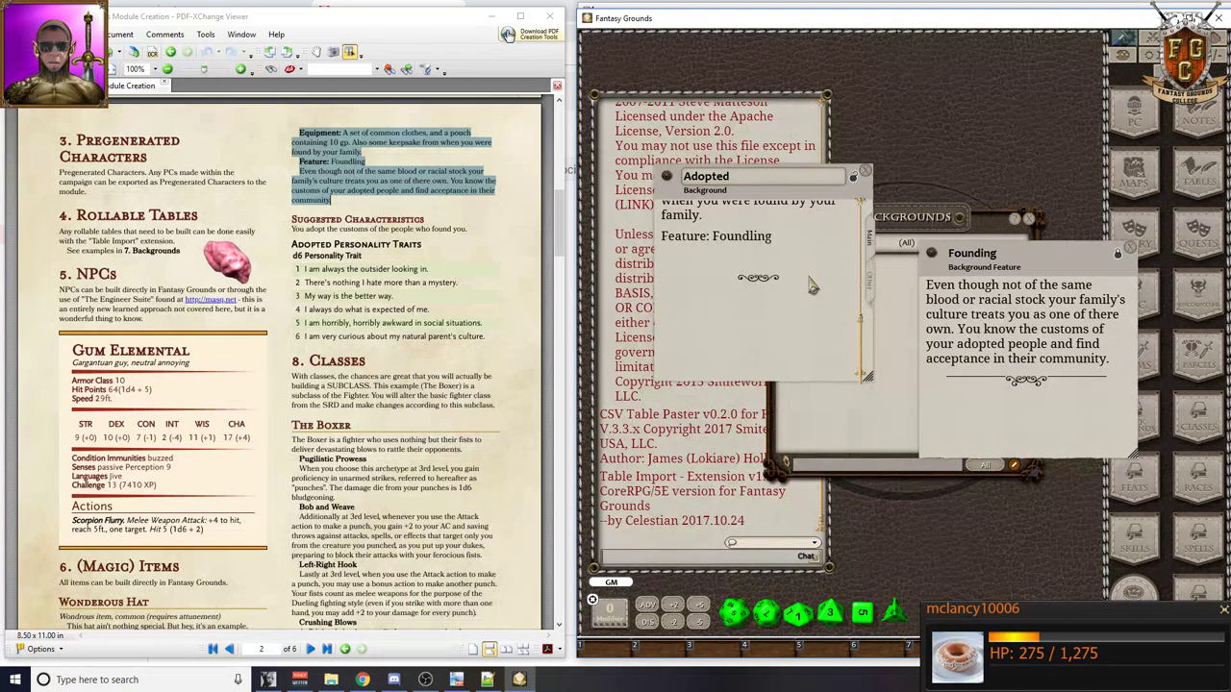
pyautogui.moveTo(927, 258); pyautogui.dragTo(681, 241)
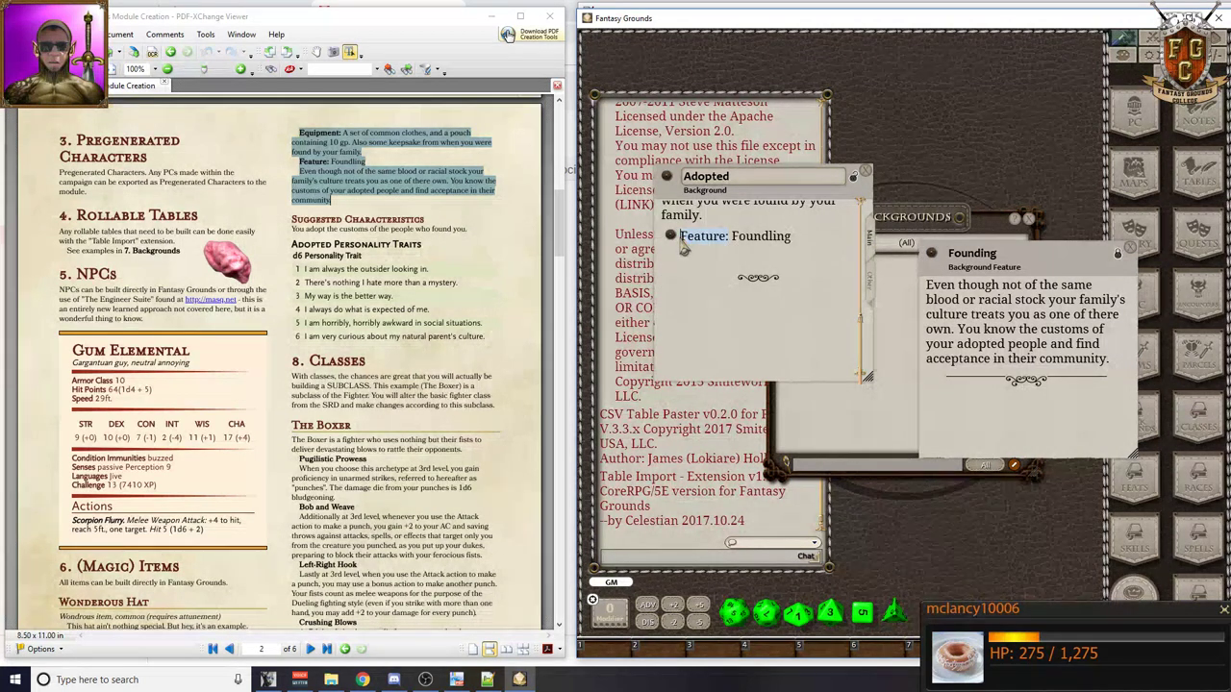
pyautogui.hotkey('ctrl', 'b')
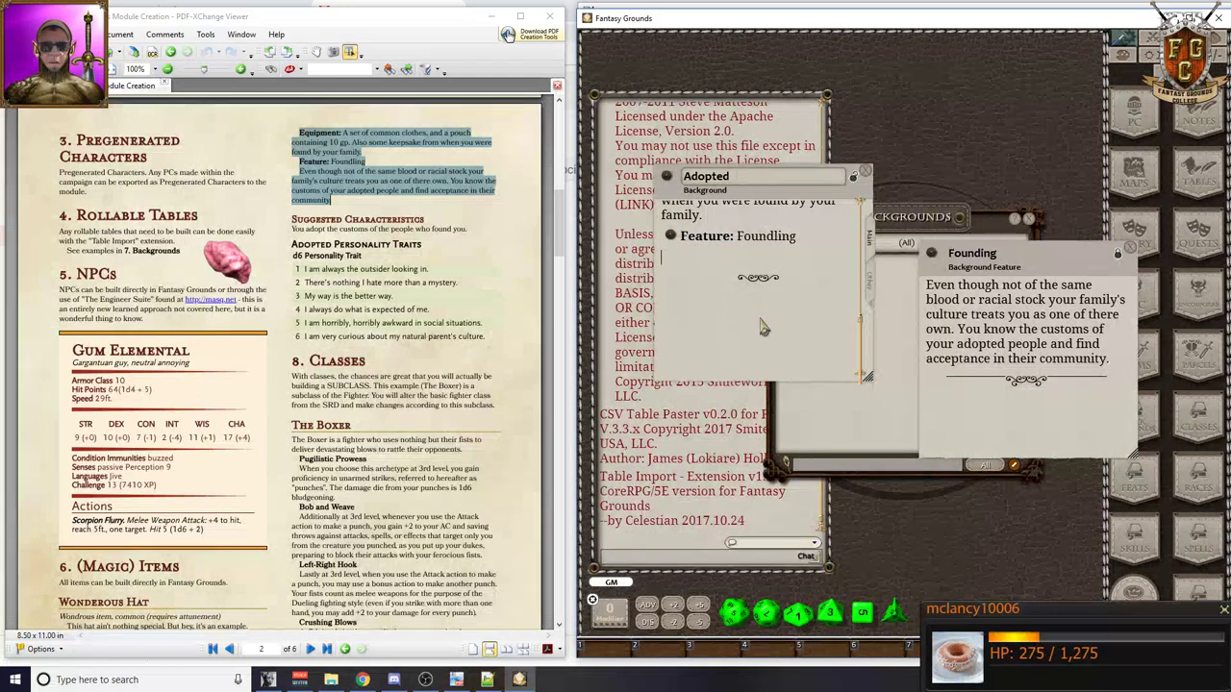
pyautogui.scroll(4, 782, 352)
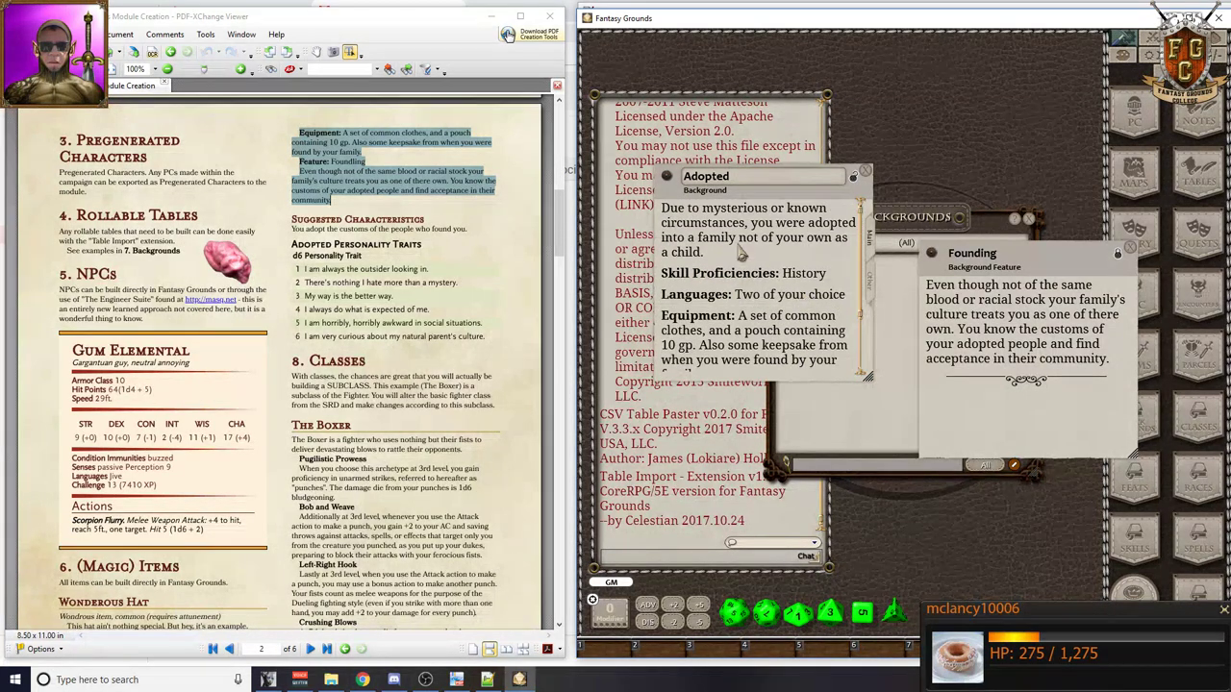
pyautogui.scroll(-1, 743, 271)
pyautogui.scroll(-3, 769, 251)
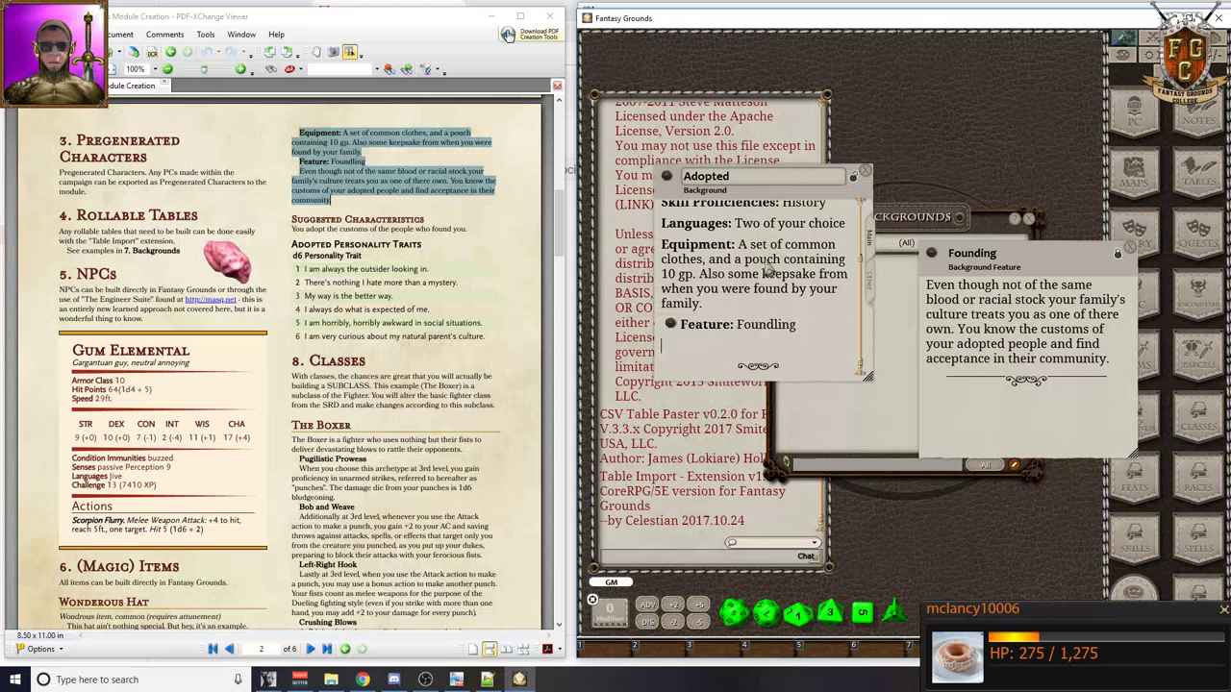
pyautogui.click(679, 327)
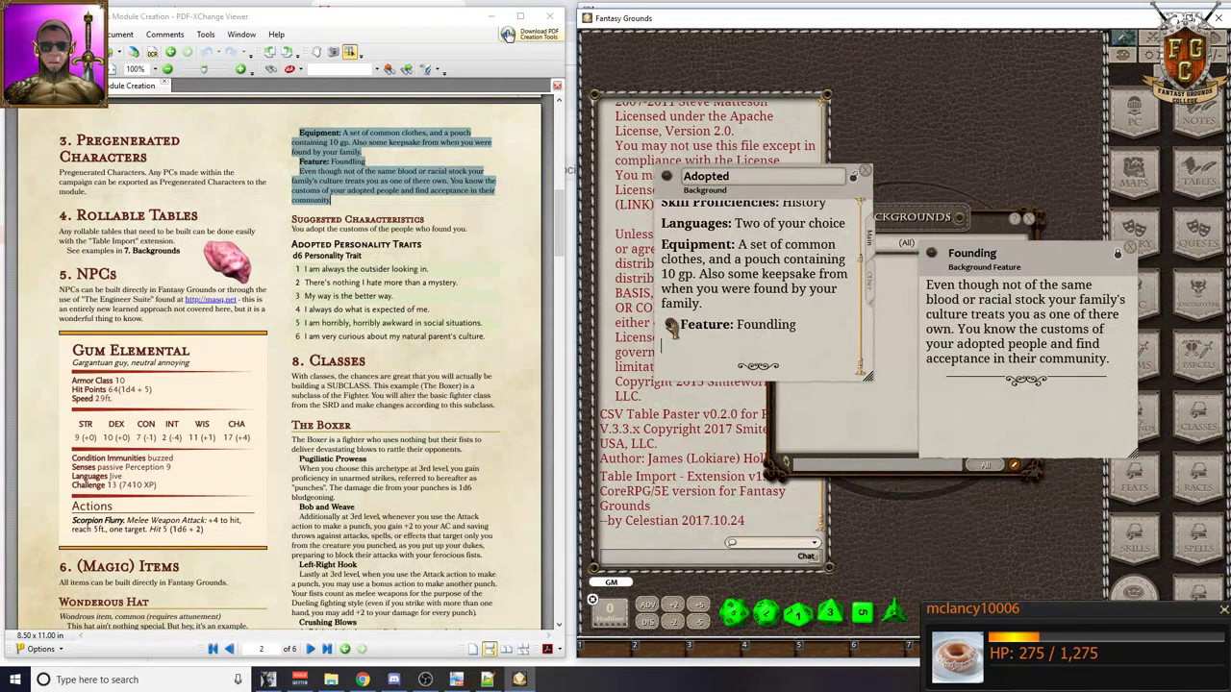
pyautogui.click(1127, 258)
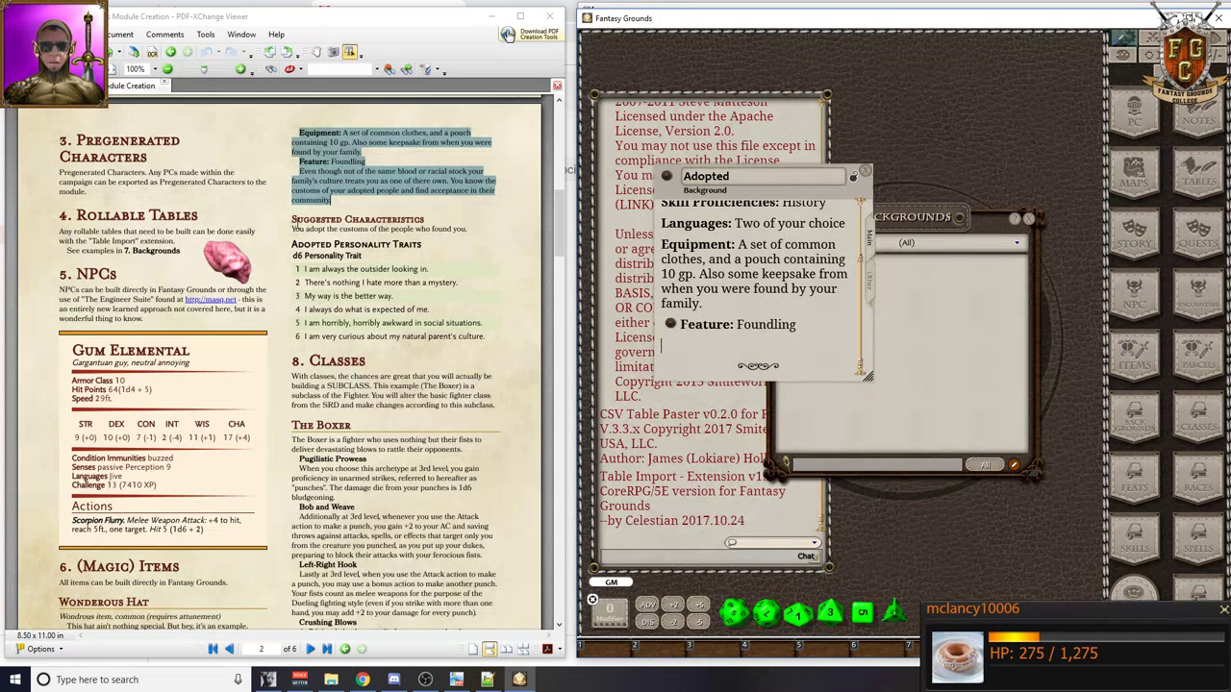
# - Copy the PDF's "Suggested Characteristics" title and sentence to the end of the Adopted description and format the title as a heading
pyautogui.moveTo(292, 221); pyautogui.dragTo(468, 233)
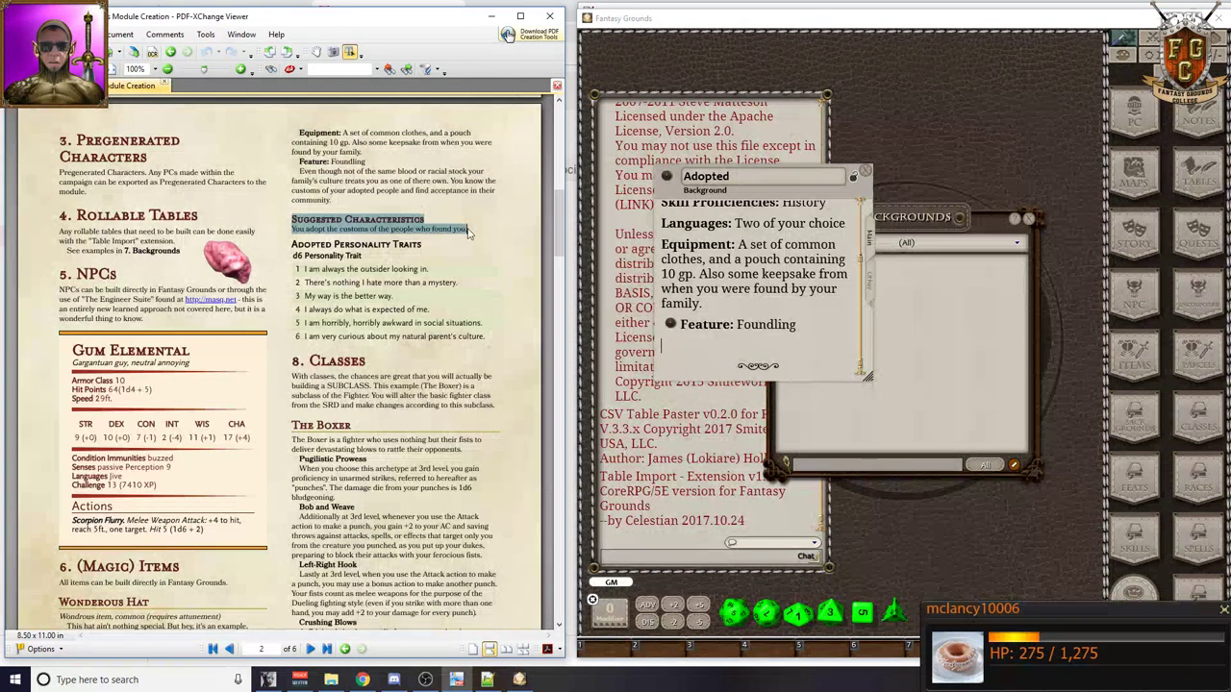
pyautogui.click(718, 369)
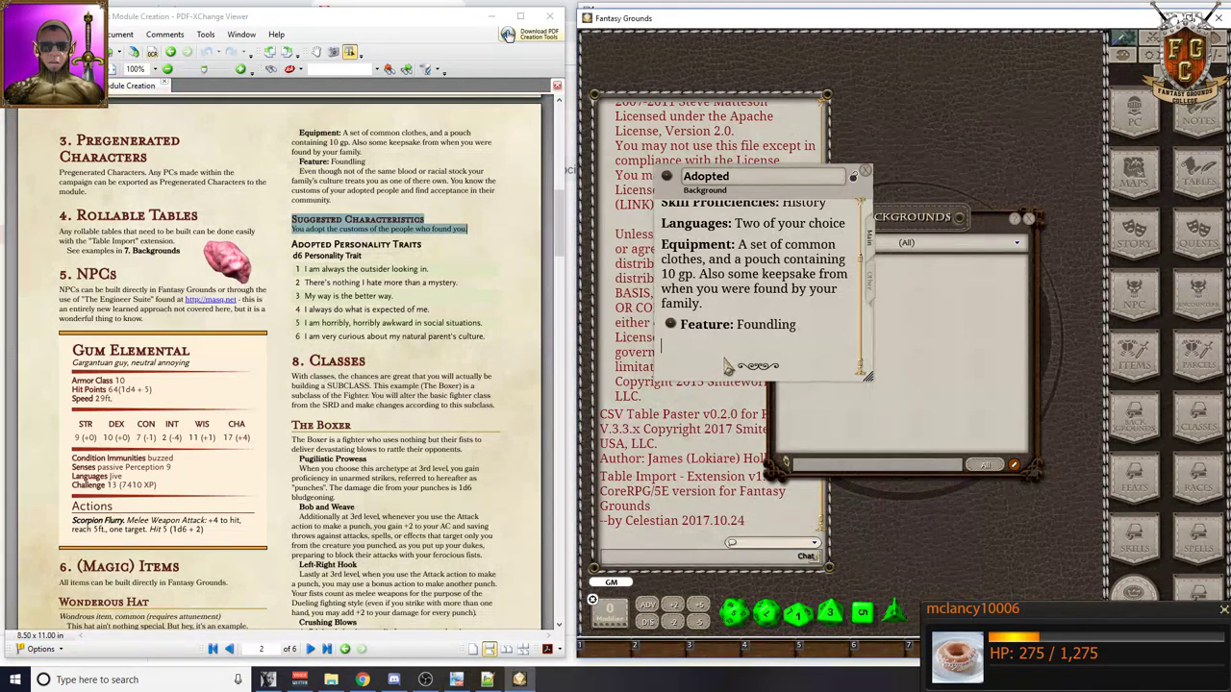
pyautogui.hotkey('ctrl', 'v')
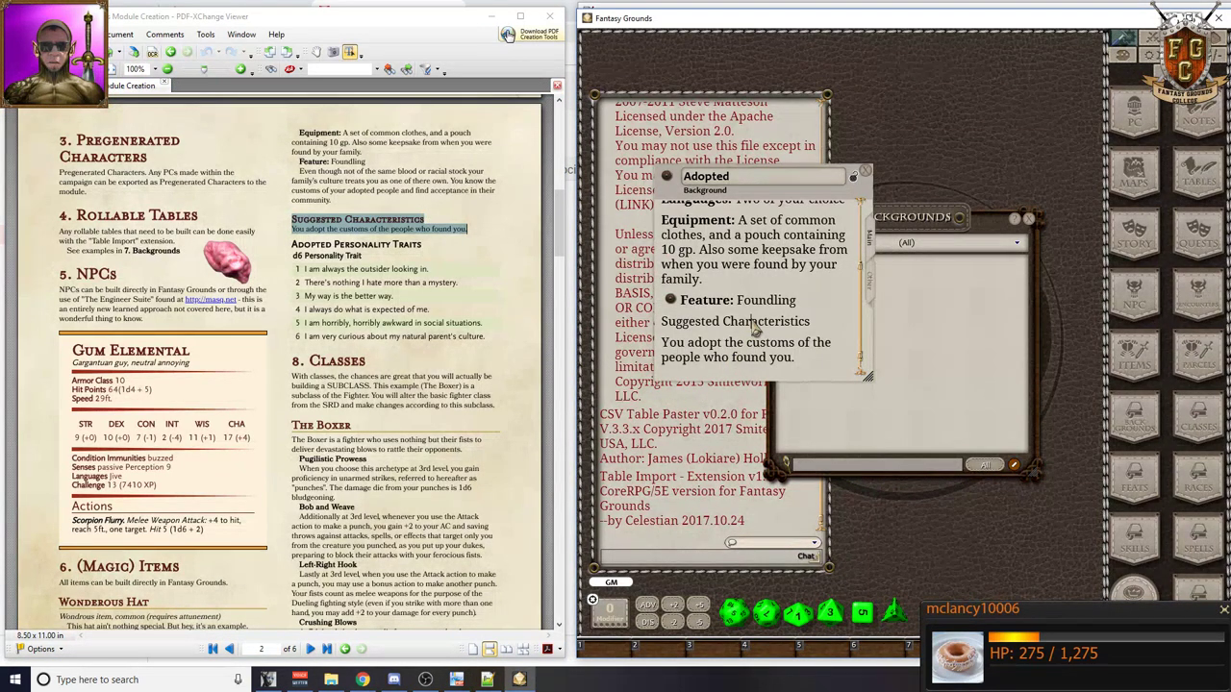
pyautogui.hotkey('ctrl', '1')
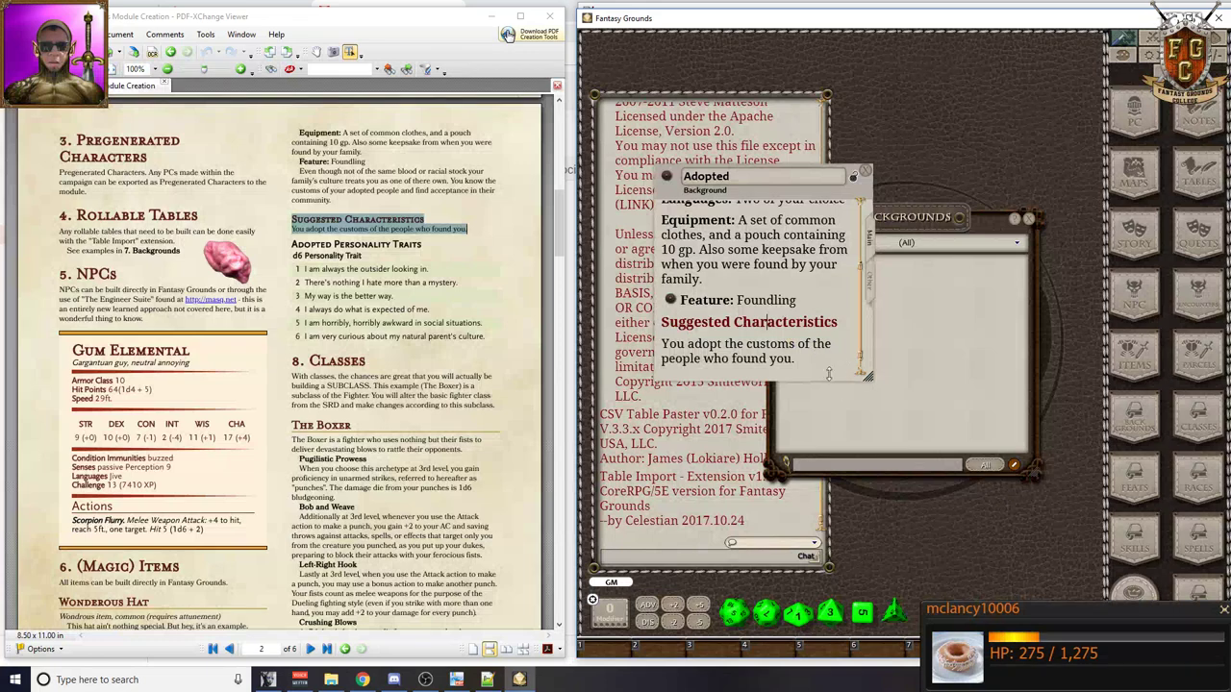
pyautogui.scroll(-1, 798, 377)
# - Insert a link to the Adopted Personality Traits table on a new line after "people who found you."
pyautogui.click(802, 348)
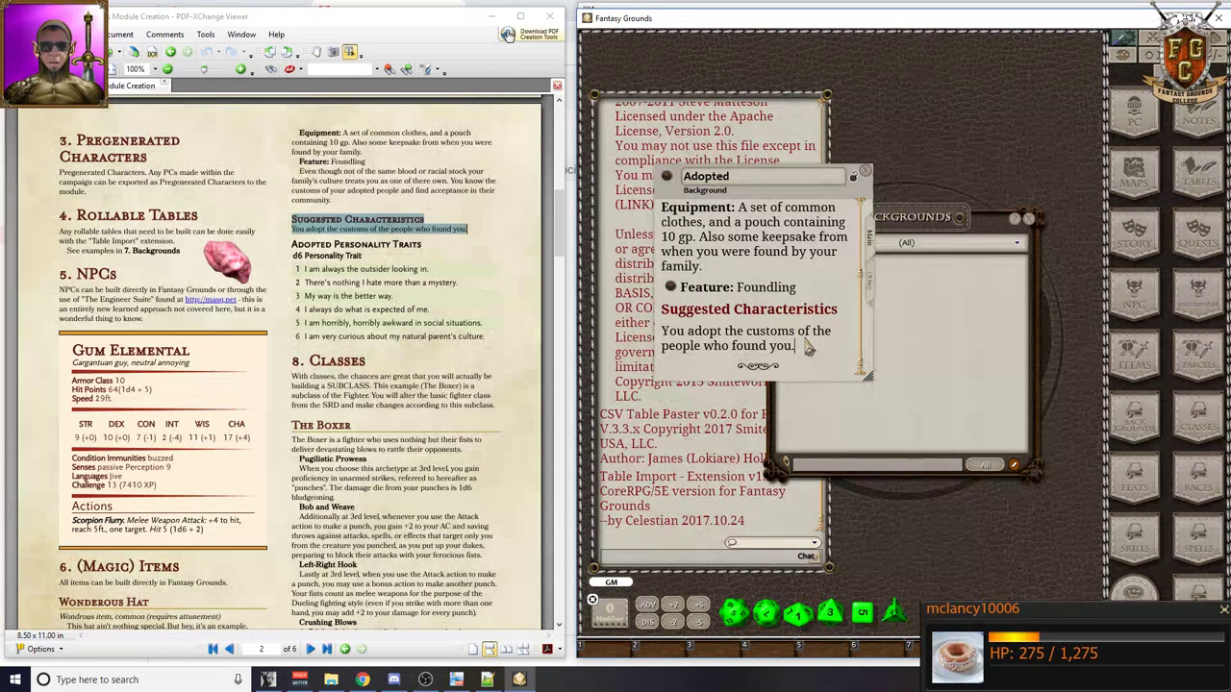
pyautogui.press('Return')
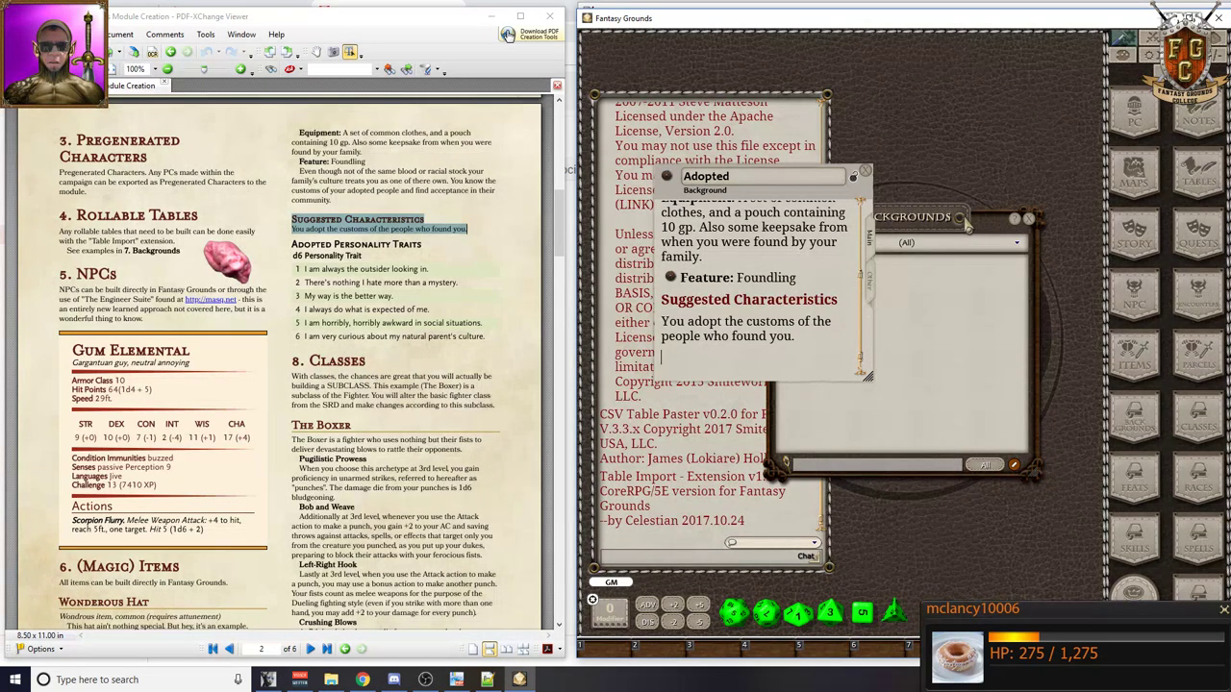
pyautogui.scroll(-1, 808, 298)
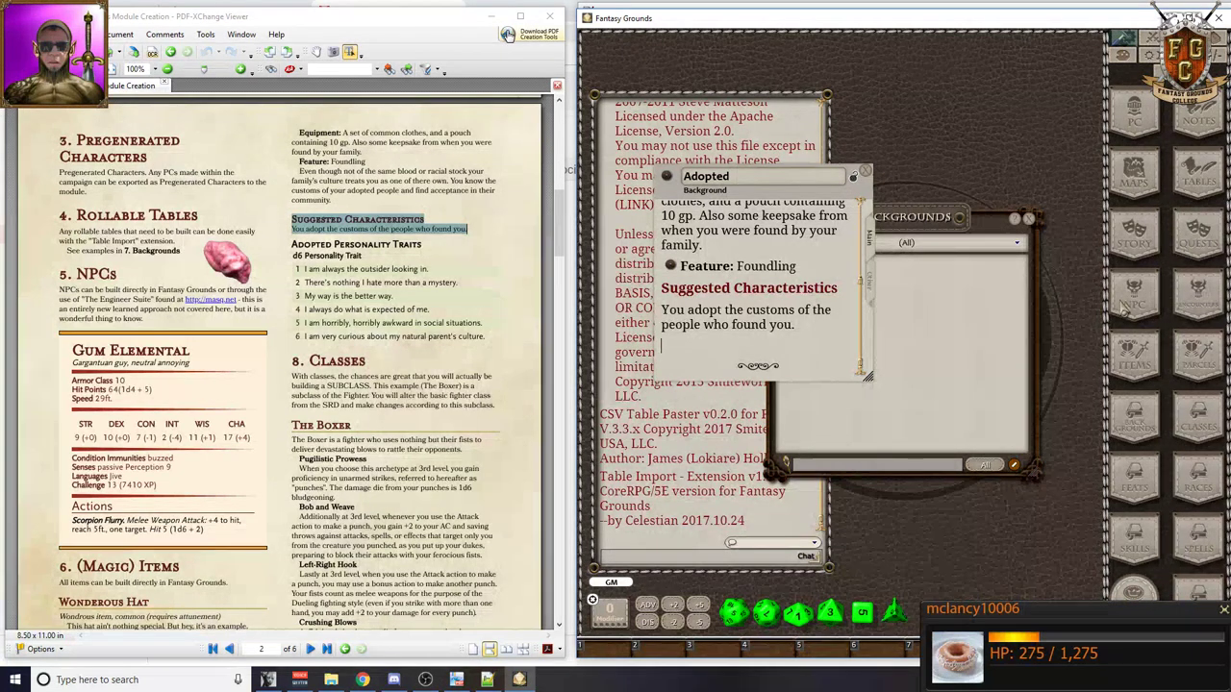
pyautogui.click(1200, 173)
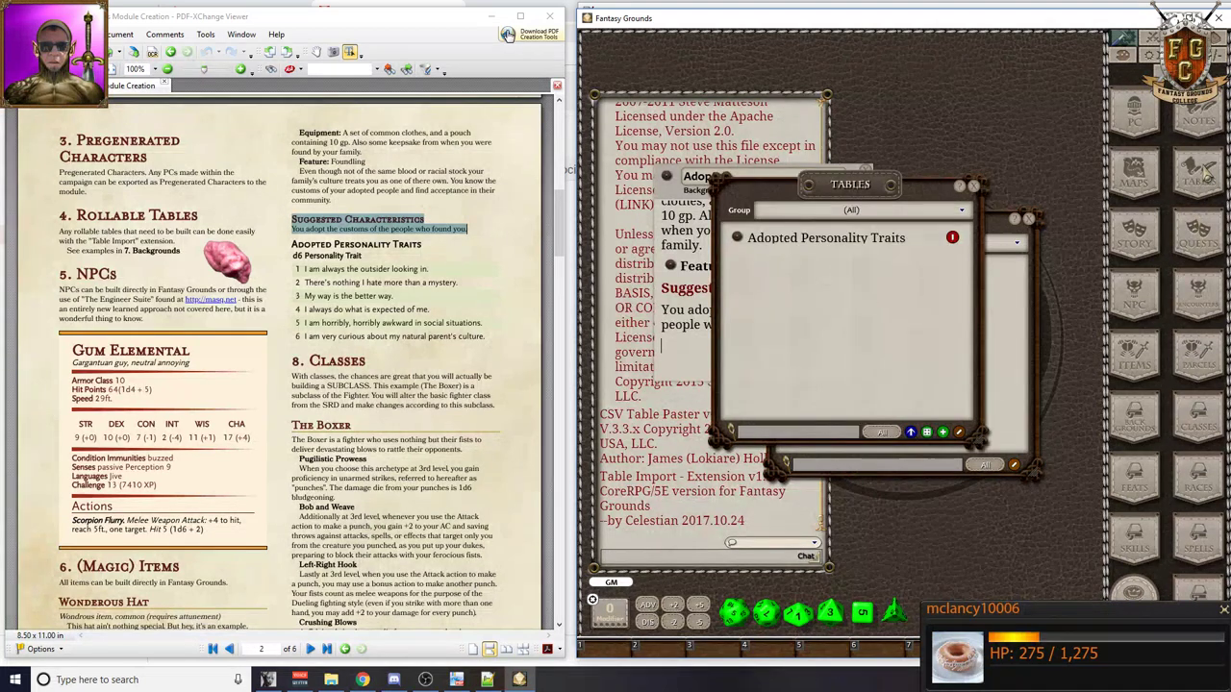
pyautogui.moveTo(929, 192); pyautogui.dragTo(1101, 183)
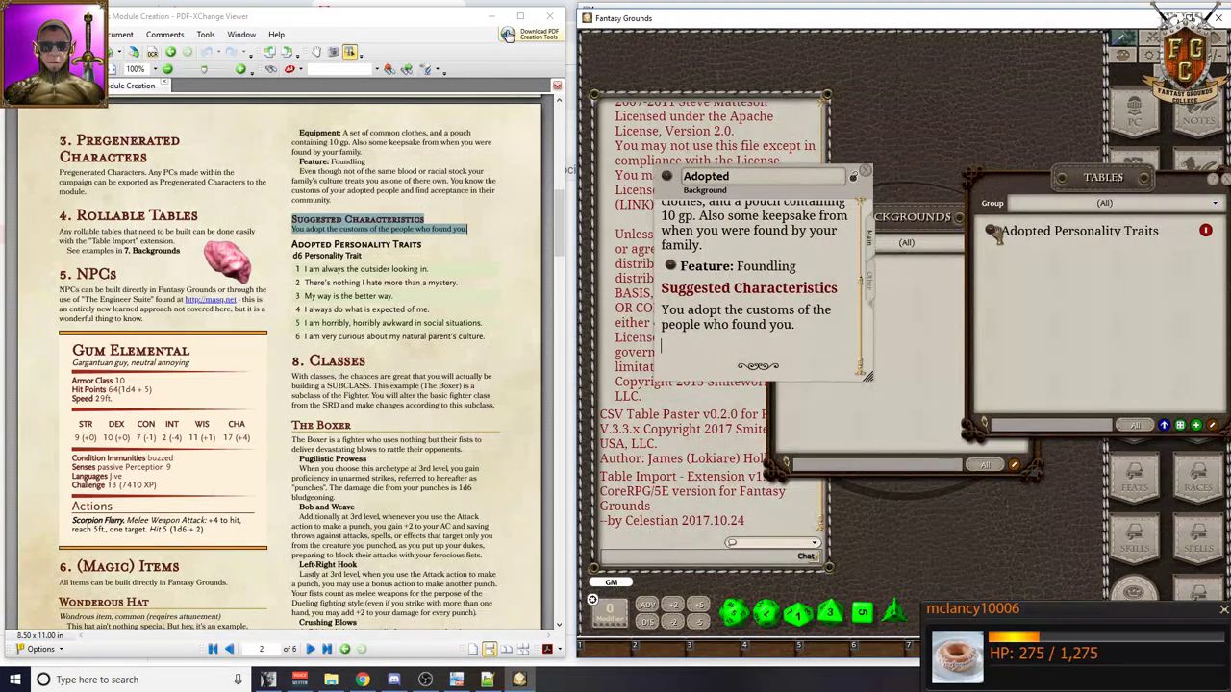
pyautogui.moveTo(687, 356); pyautogui.dragTo(682, 359)
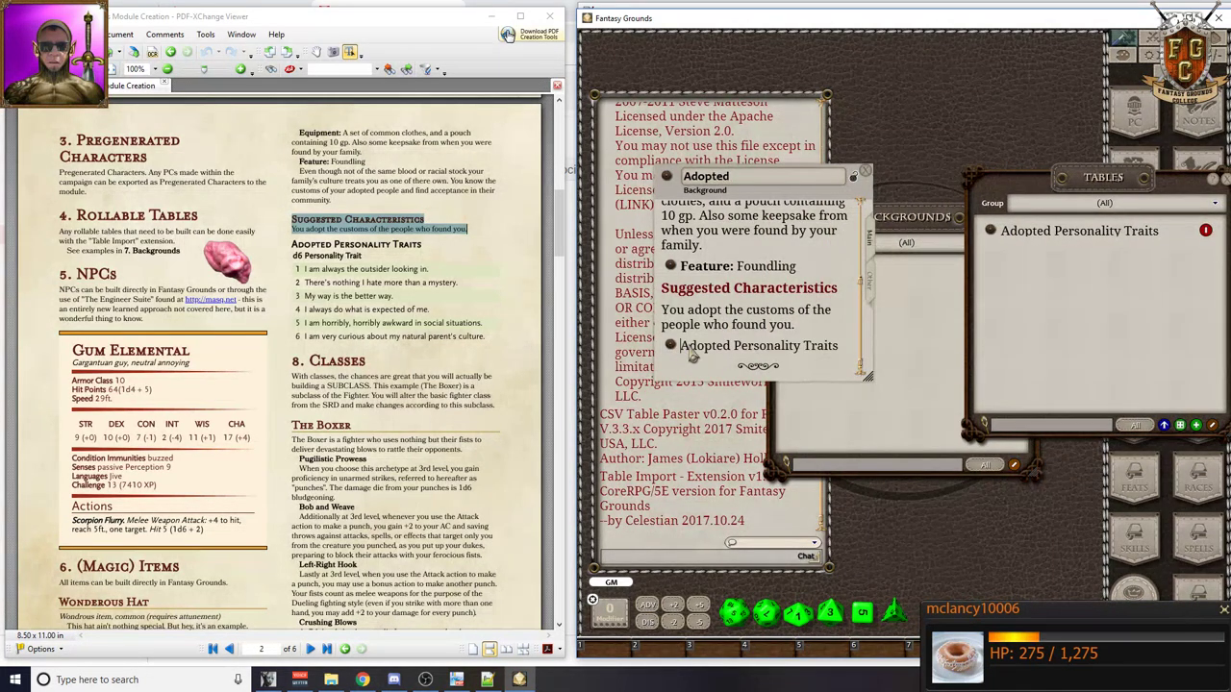
# - Put a bold "Table:" label before "Adopted Personality Traits" in the link text
pyautogui.write('Table:')
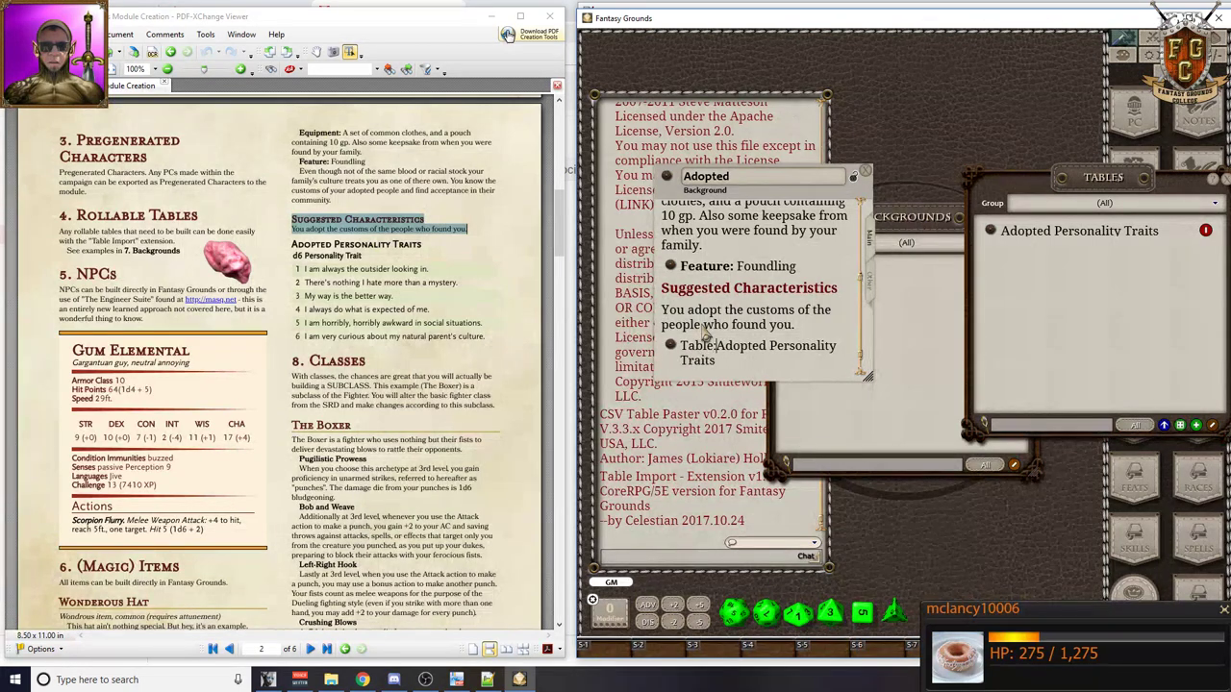
pyautogui.hotkey('ctrl', 'b')
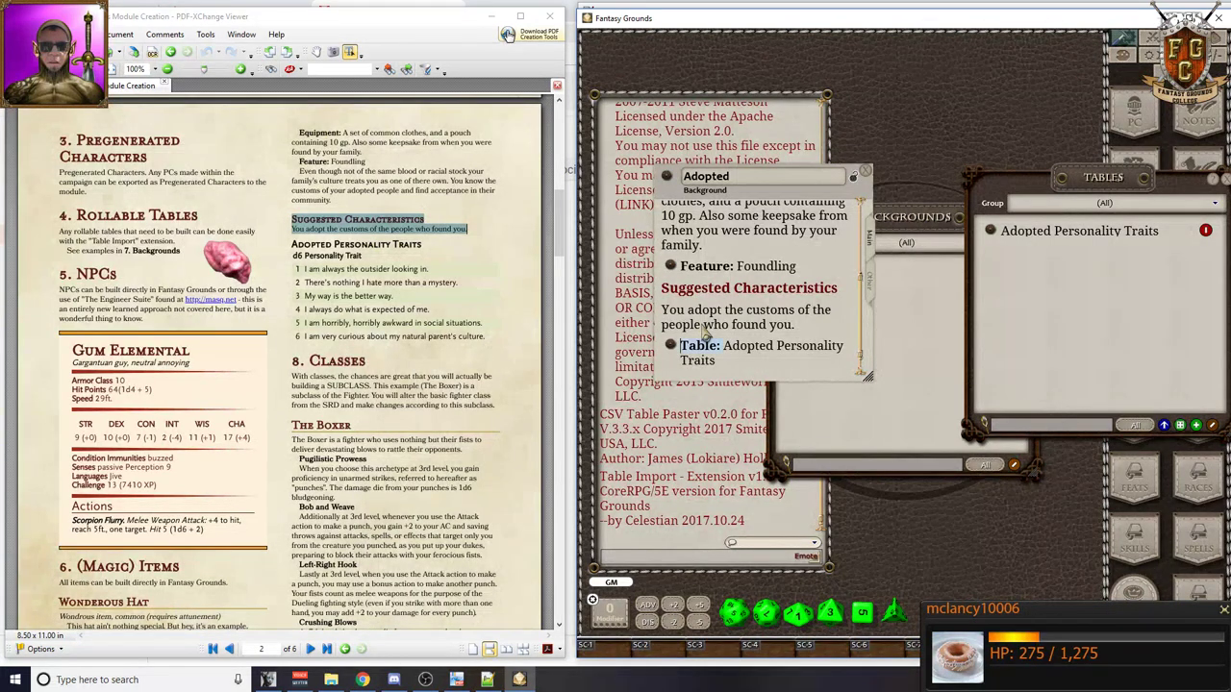
pyautogui.scroll(-1, 808, 231)
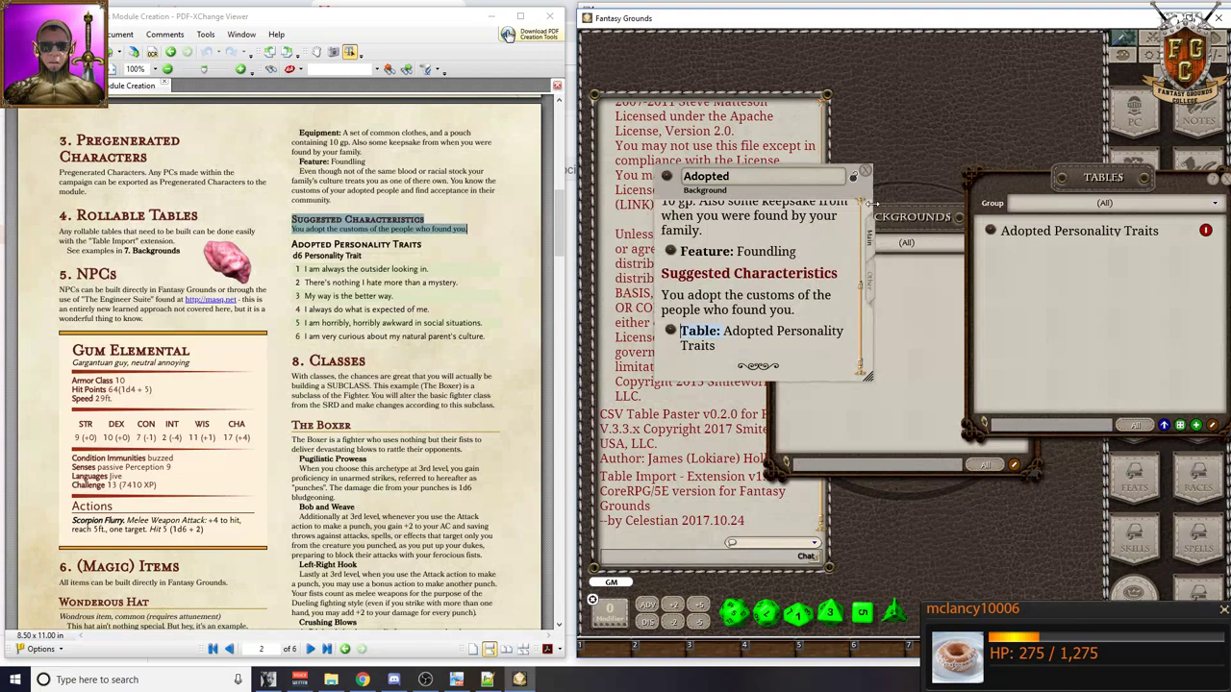
pyautogui.scroll(5, 785, 304)
pyautogui.scroll(-5, 785, 304)
# - Copy "History" from the Adopted description's skill proficiencies into the background's Skills field
pyautogui.click(872, 287)
pyautogui.click(872, 243)
pyautogui.scroll(2, 756, 306)
pyautogui.scroll(1, 756, 305)
pyautogui.moveTo(783, 275); pyautogui.dragTo(829, 275)
pyautogui.hotkey('ctrl', 'c')
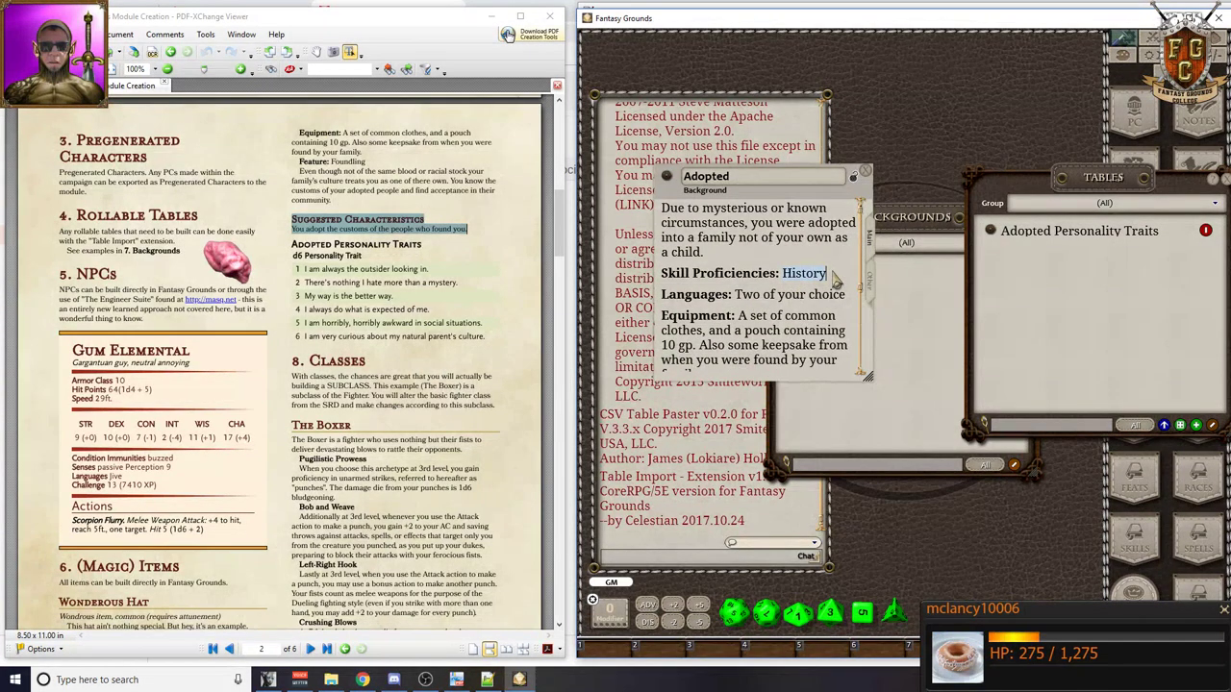
pyautogui.click(871, 284)
pyautogui.click(770, 208)
pyautogui.hotkey('ctrl', 'v')
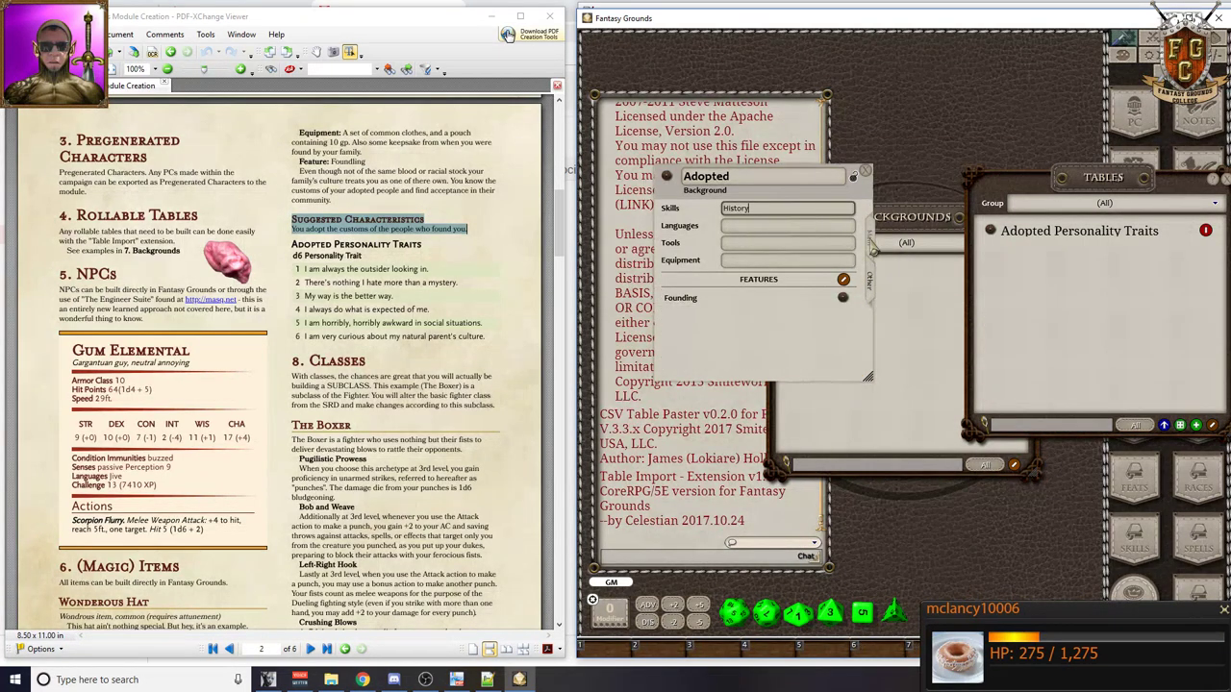
# - Copy "Two of your choice" from the Adopted description into the background's Languages field
pyautogui.click(872, 245)
pyautogui.moveTo(736, 295); pyautogui.dragTo(846, 299)
pyautogui.hotkey('ctrl', 'c')
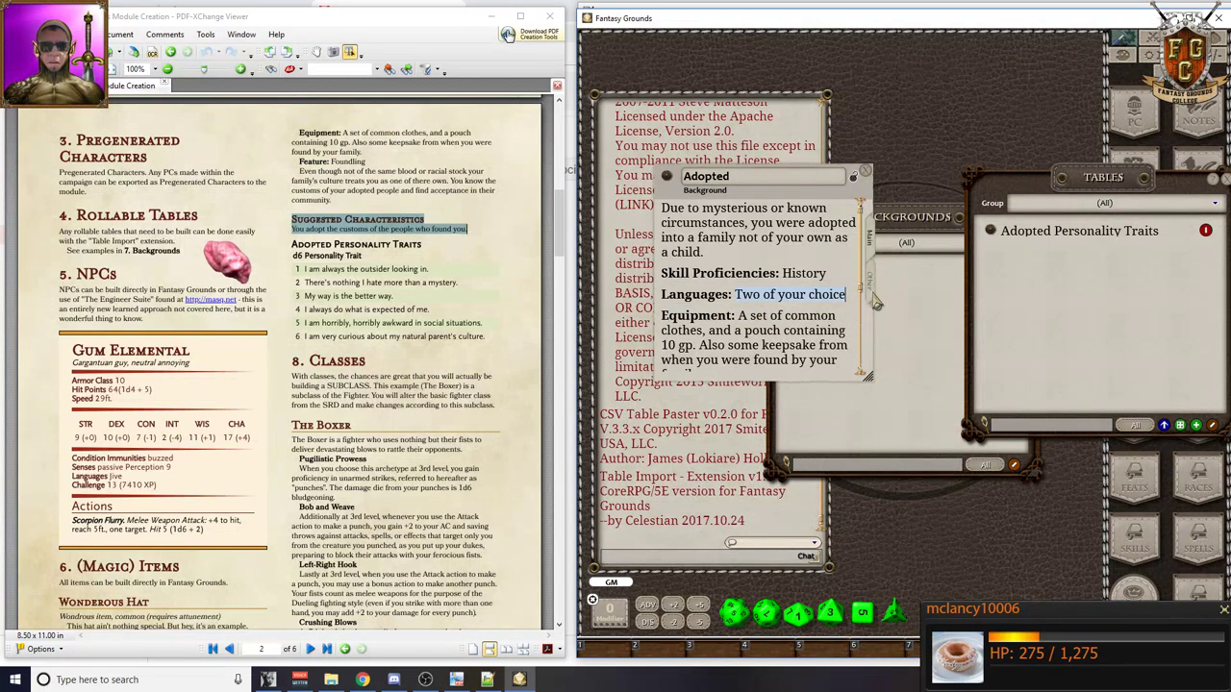
pyautogui.click(871, 289)
pyautogui.click(770, 226)
pyautogui.hotkey('ctrl', 'v')
# - Copy the full equipment text, from "A set of common clothes" through "your family.", into the Adopted background's Equipment field
pyautogui.click(873, 252)
pyautogui.scroll(-2, 764, 298)
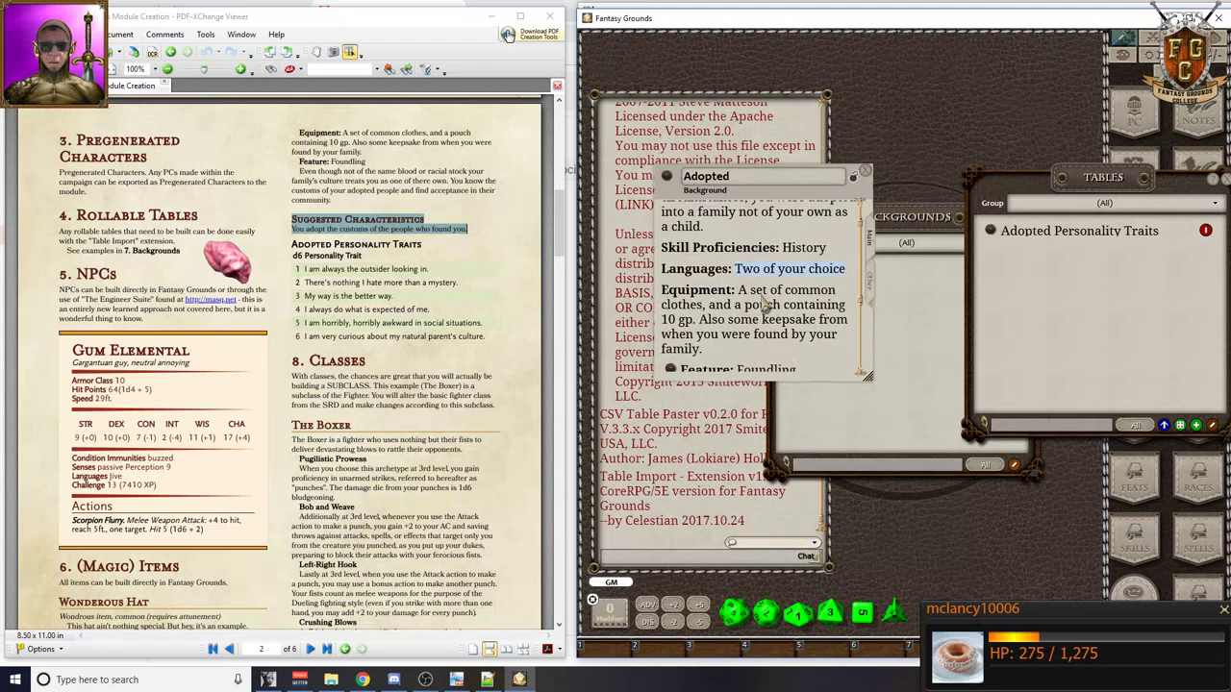
pyautogui.moveTo(739, 264); pyautogui.dragTo(747, 314)
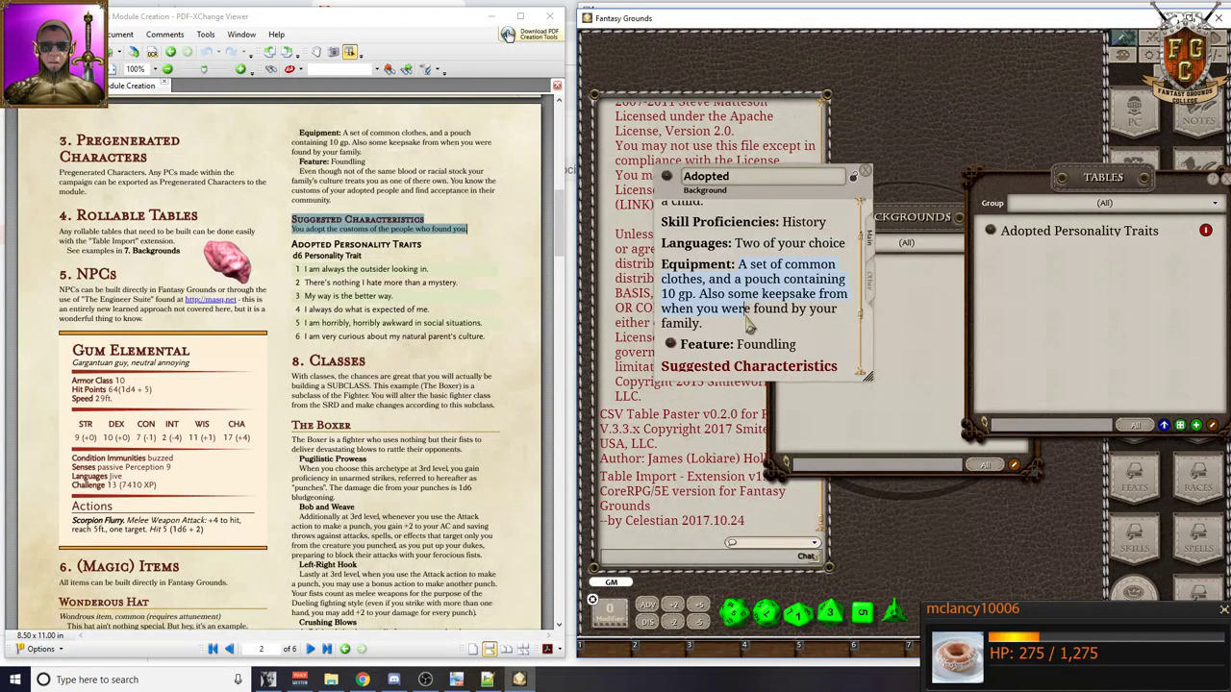
pyautogui.click(872, 281)
pyautogui.click(755, 261)
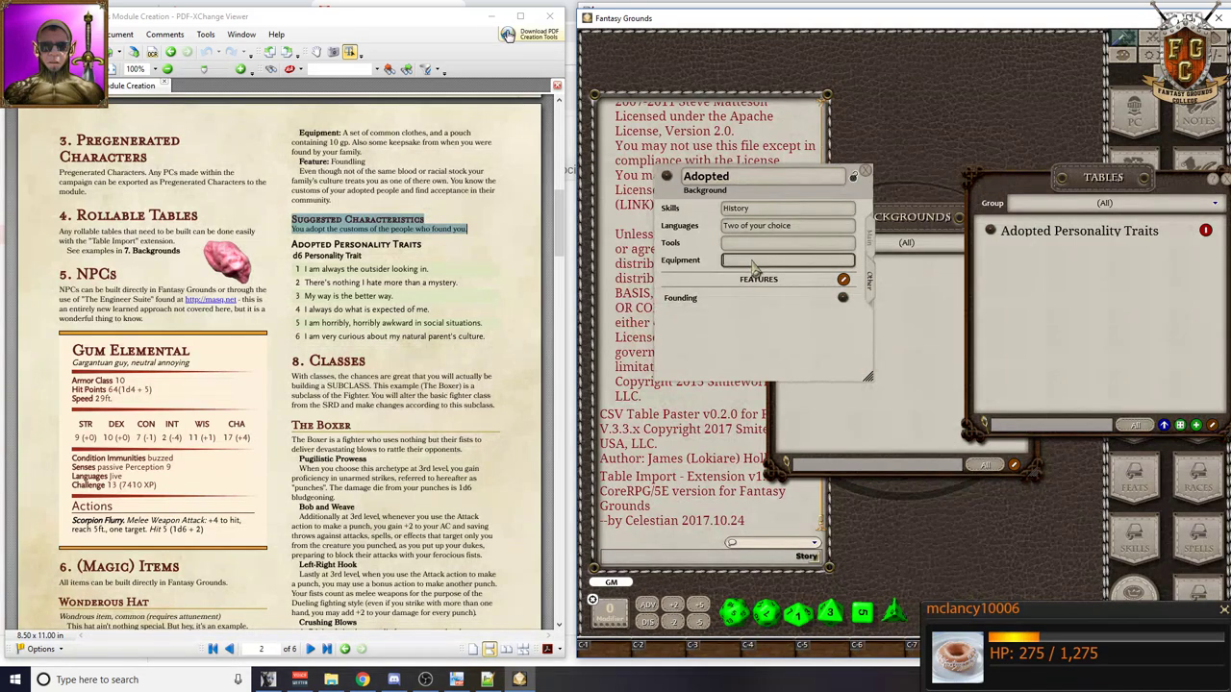
pyautogui.write('A set of common clothes, and a pouch containing 10 gp. Also some keepsake from when you were found by your family.')
# - Lock the Adopted background and close its record along with the Tables and Backgrounds lists
pyautogui.click(872, 244)
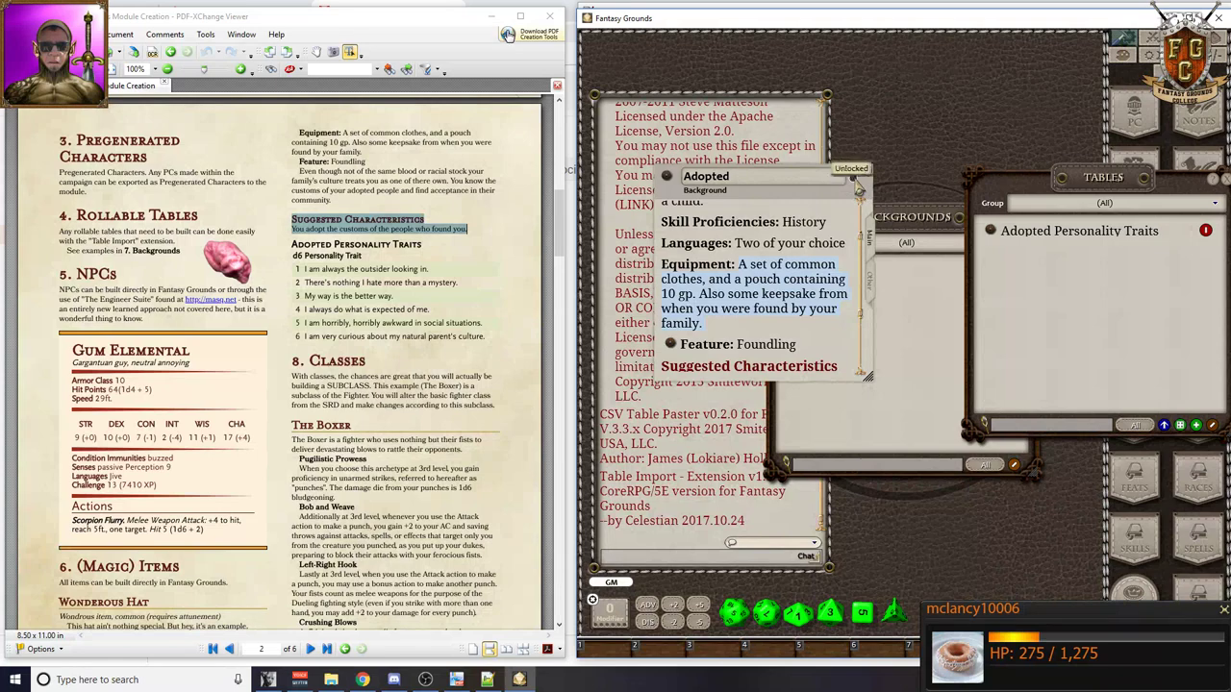
pyautogui.moveTo(1129, 197); pyautogui.dragTo(955, 272)
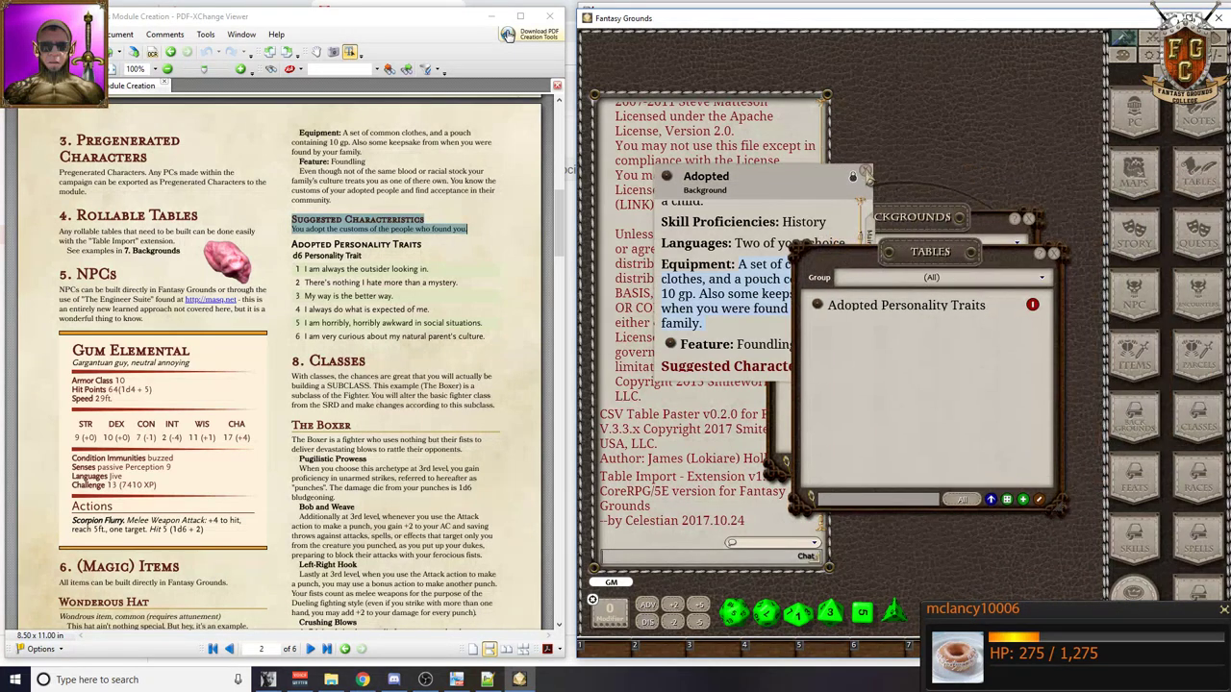
pyautogui.click(865, 173)
pyautogui.click(1054, 253)
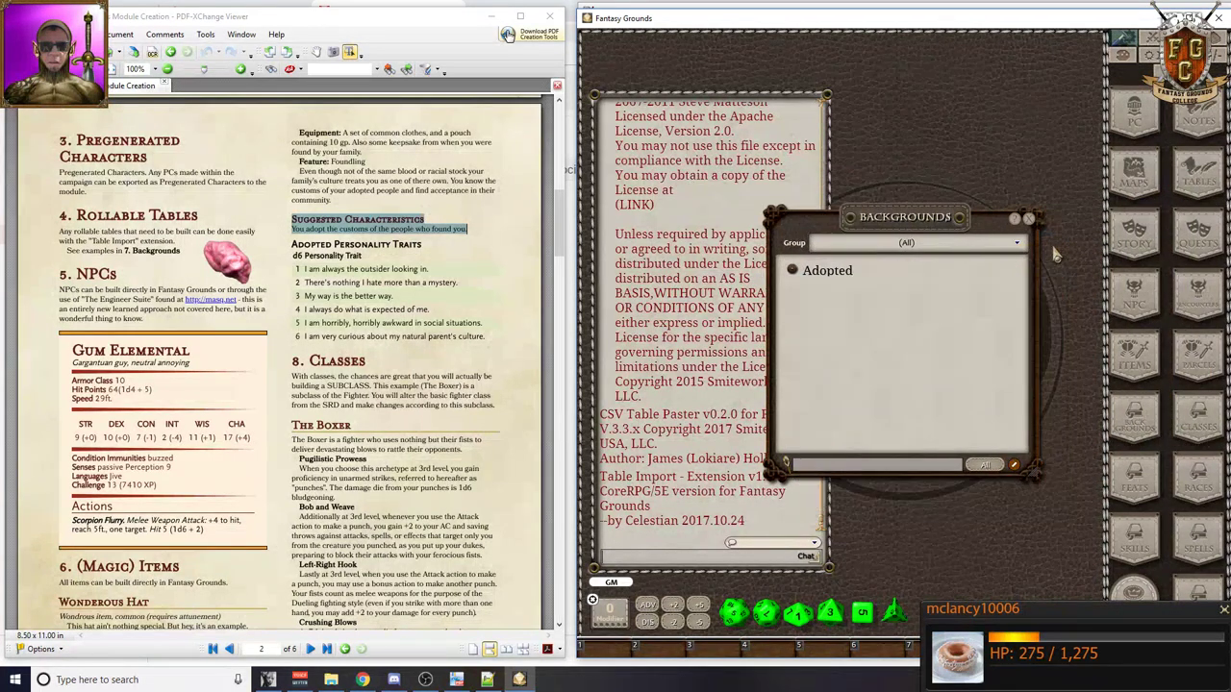
pyautogui.click(1030, 220)
# - Check the PDF's Order of Build list for the item that follows Backgrounds
pyautogui.scroll(5, 221, 208)
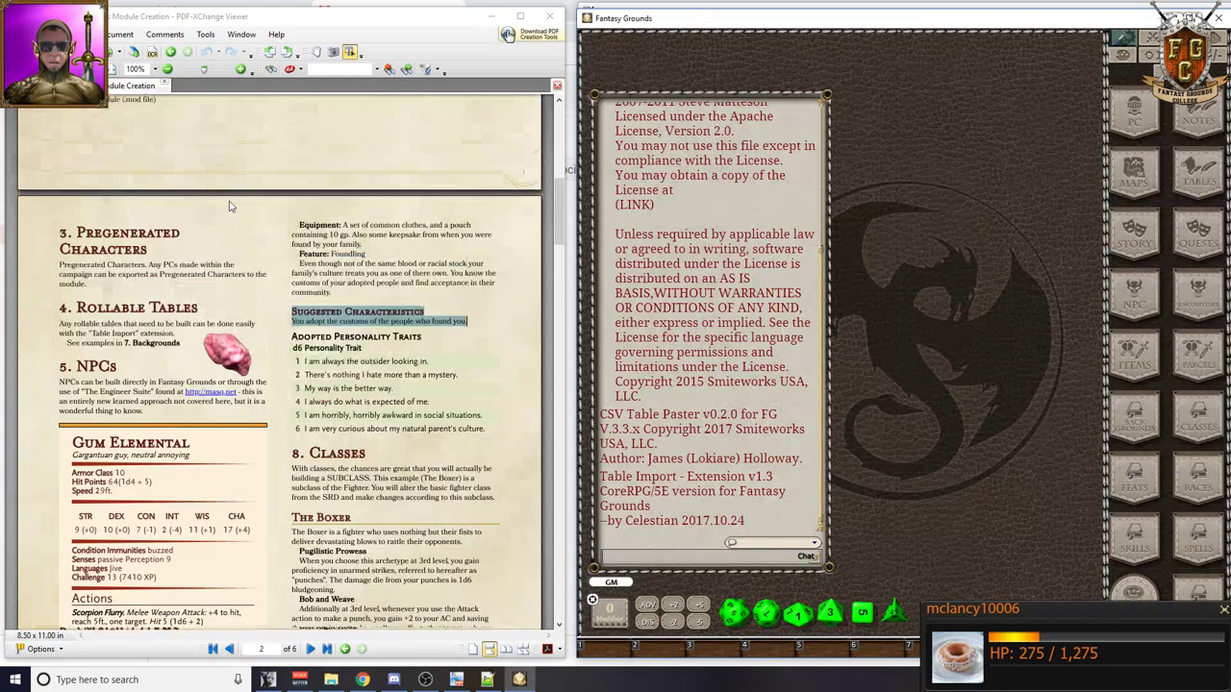
pyautogui.scroll(3, 221, 208)
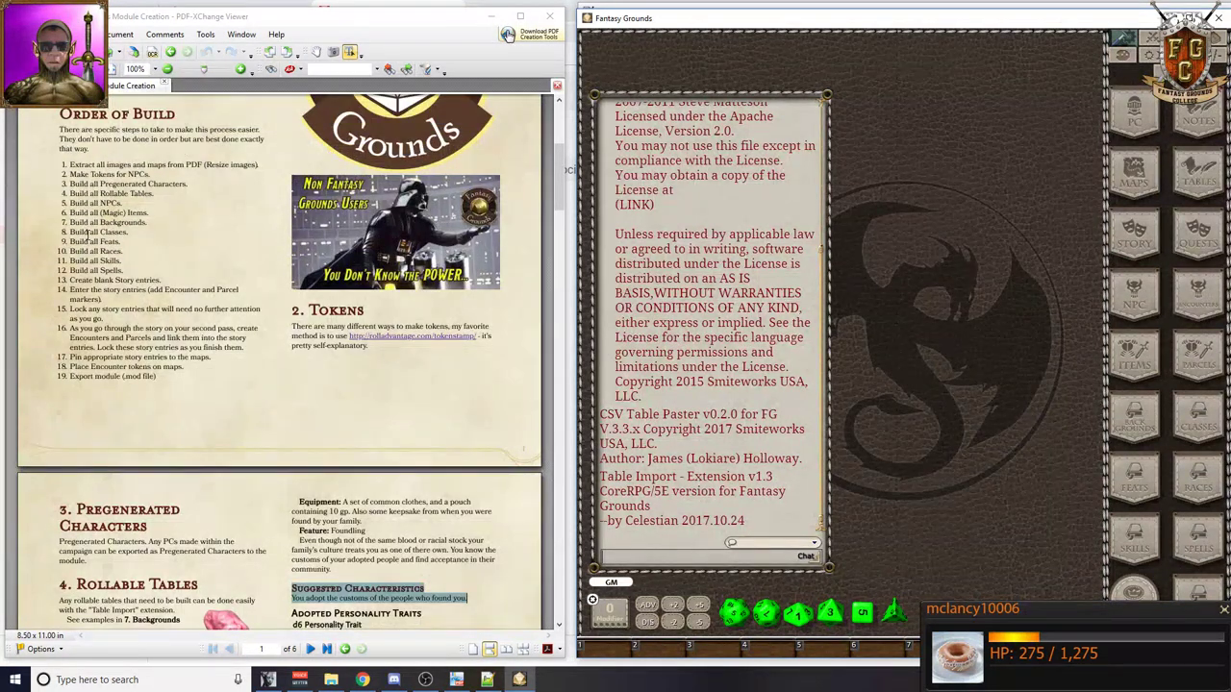
# - Create a blank class record from the Classes list, close the list, and move the new record clear for editing
pyautogui.click(1200, 427)
pyautogui.click(1014, 466)
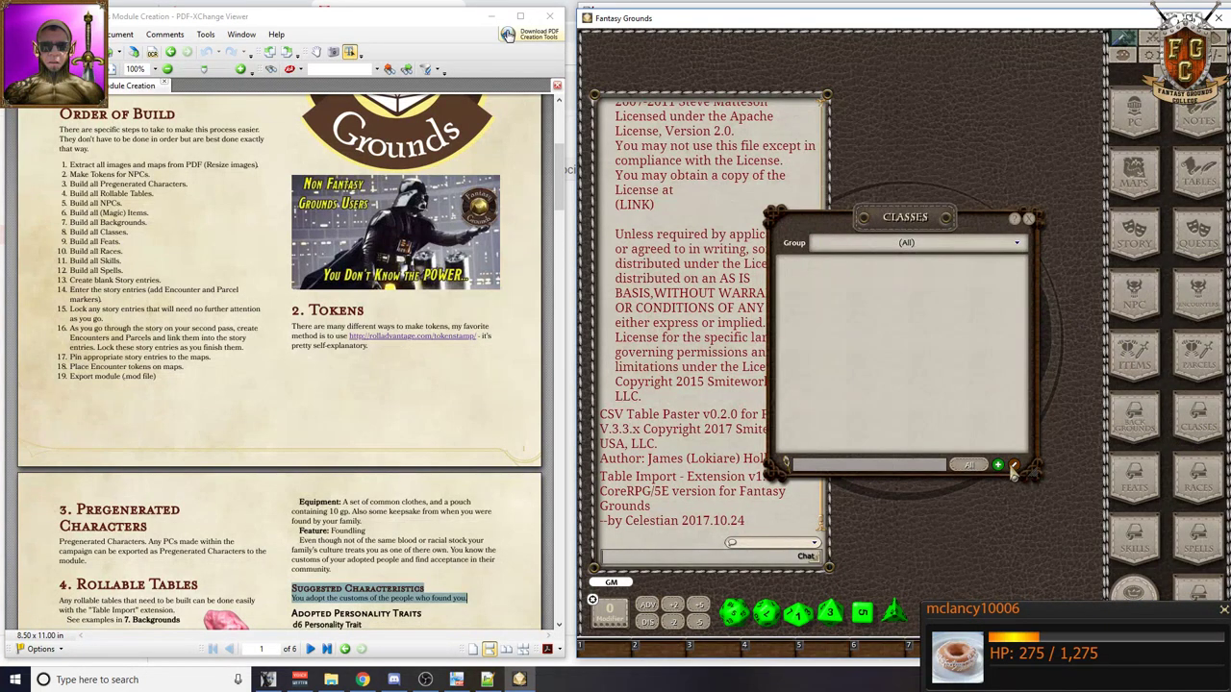
pyautogui.click(1000, 467)
pyautogui.moveTo(931, 265); pyautogui.dragTo(794, 222)
pyautogui.click(981, 223)
pyautogui.moveTo(910, 221); pyautogui.dragTo(951, 220)
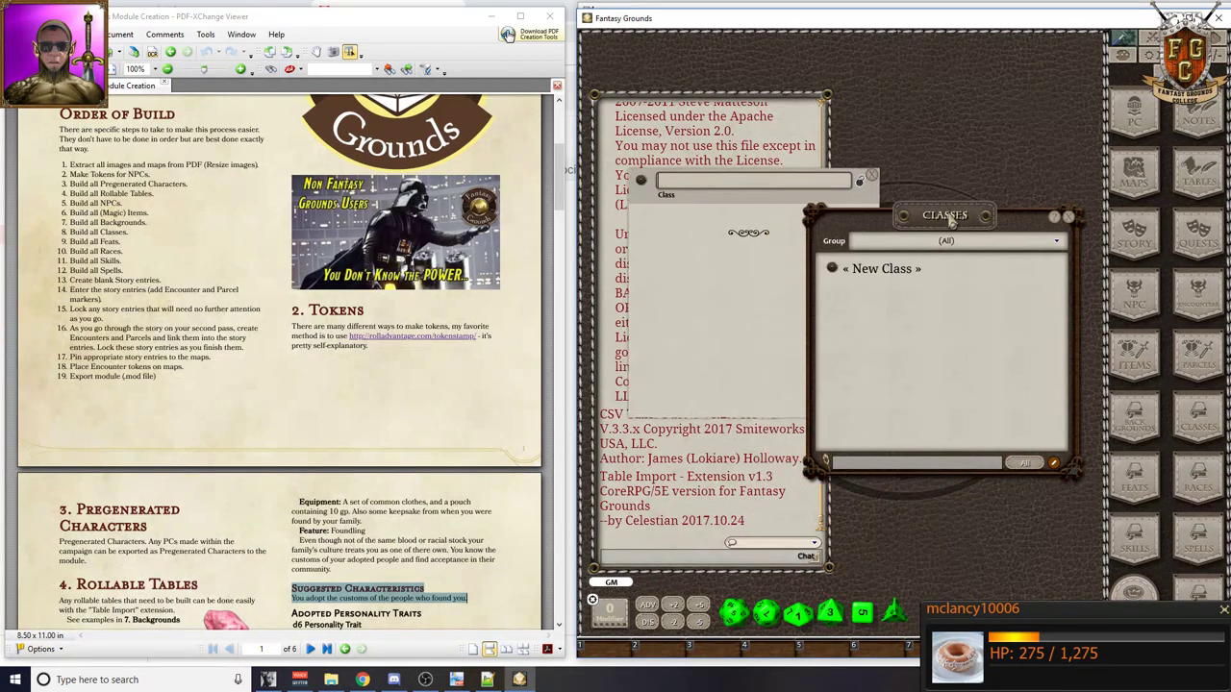
pyautogui.click(1070, 218)
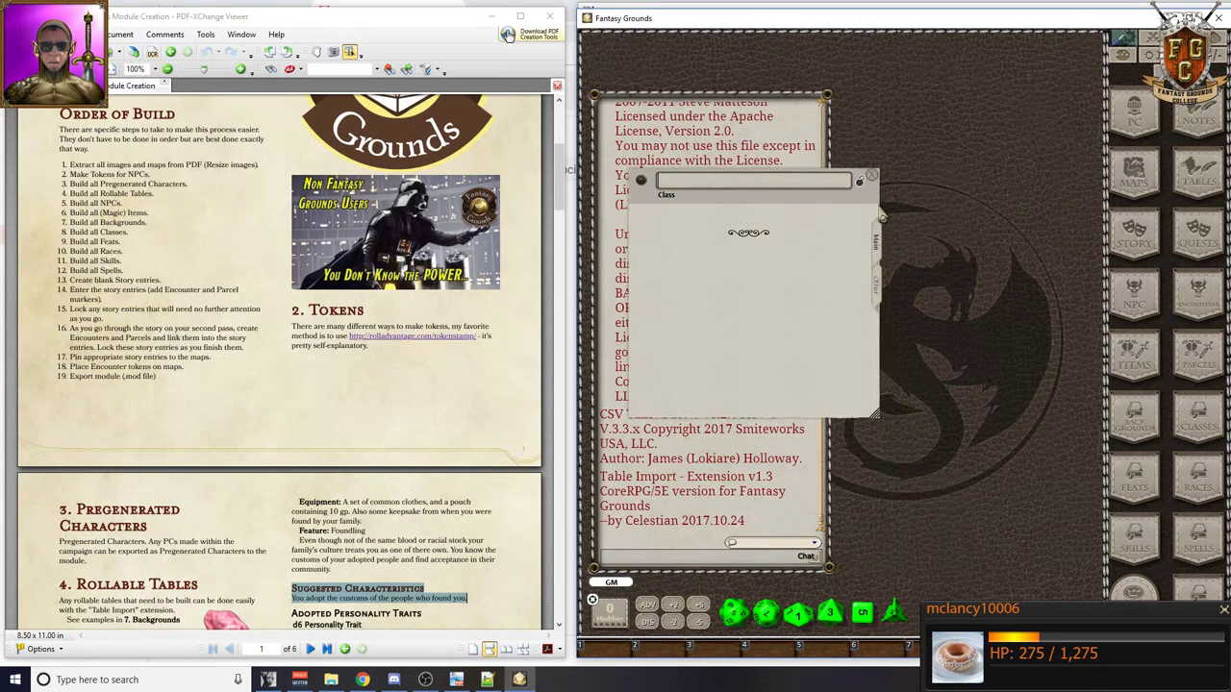
pyautogui.moveTo(841, 208); pyautogui.dragTo(873, 174)
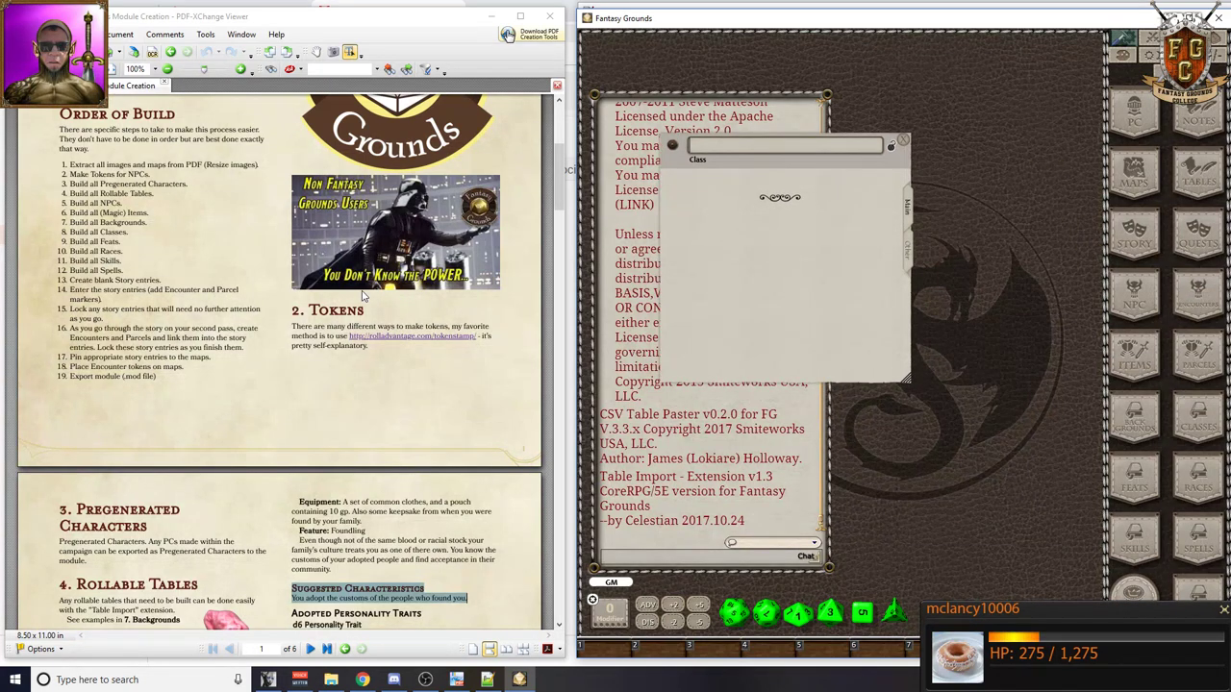
# - Review the PDF's Classes section and The Boxer subclass description, highlighting the text from the introduction through Knockout Shot
pyautogui.scroll(-10, 364, 296)
pyautogui.scroll(-2, 364, 282)
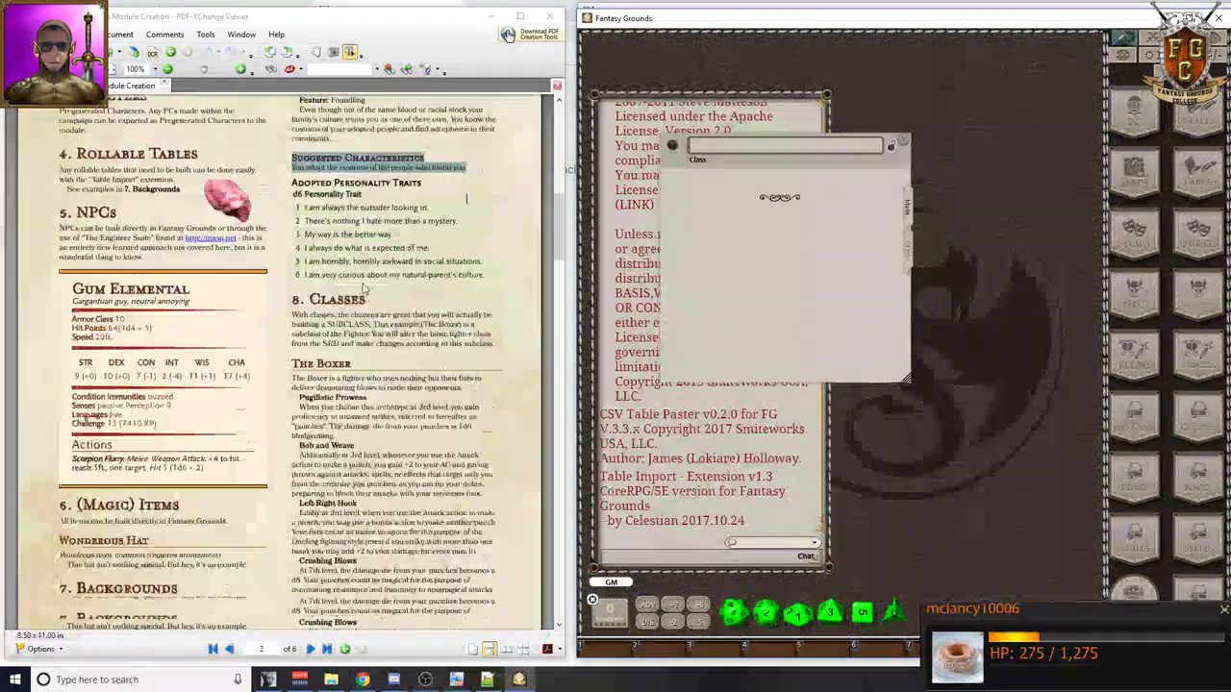
pyautogui.moveTo(293, 314); pyautogui.dragTo(499, 540)
pyautogui.scroll(-4, 462, 371)
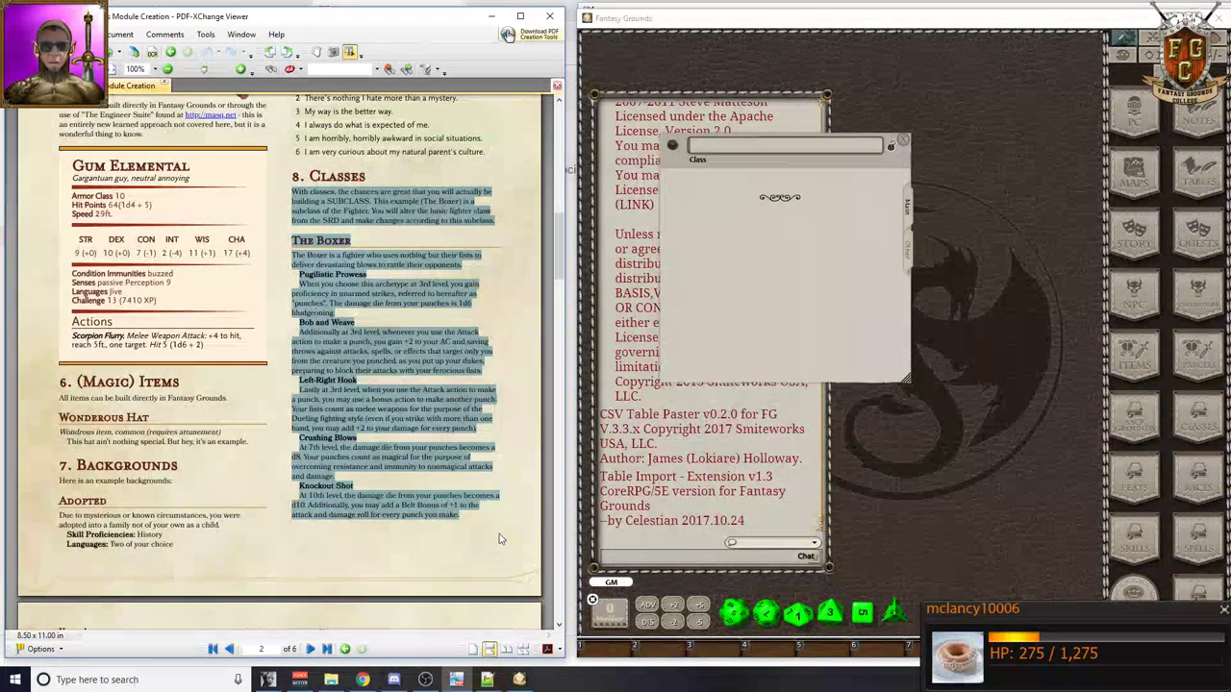
pyautogui.moveTo(489, 680)
# - Find the SRD modules in the library, load DD5E SRD Data, and close the module activation and library windows
pyautogui.click(1196, 593)
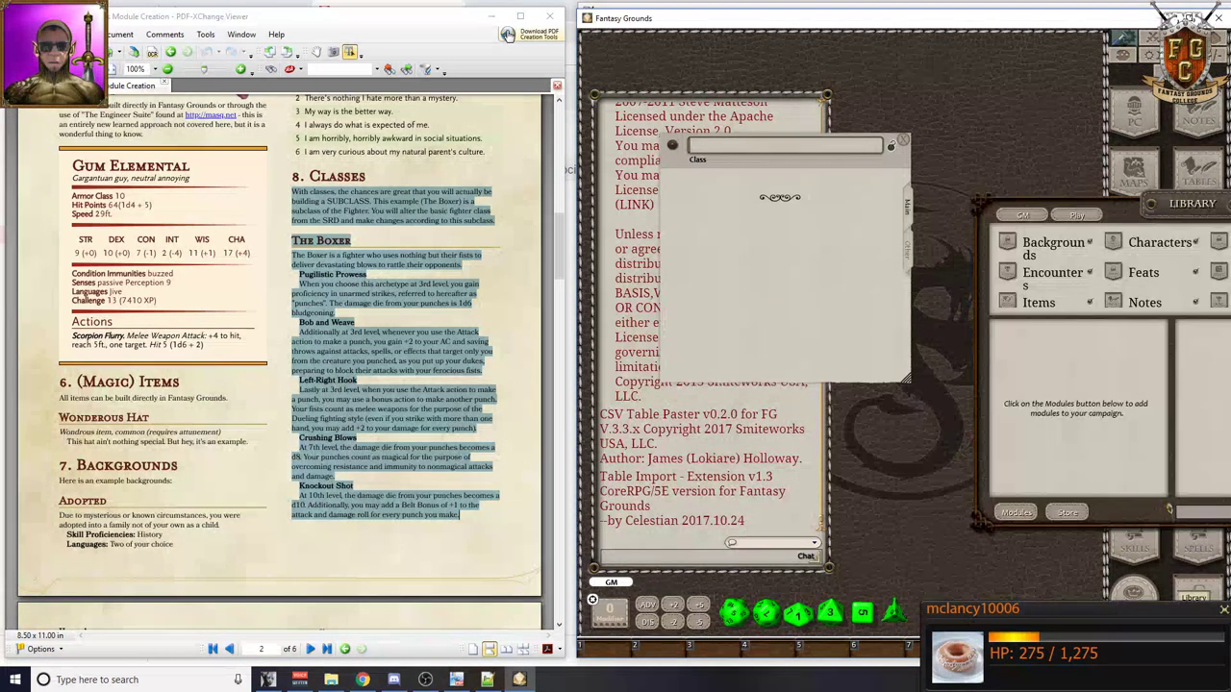
pyautogui.moveTo(1201, 210); pyautogui.dragTo(1010, 192)
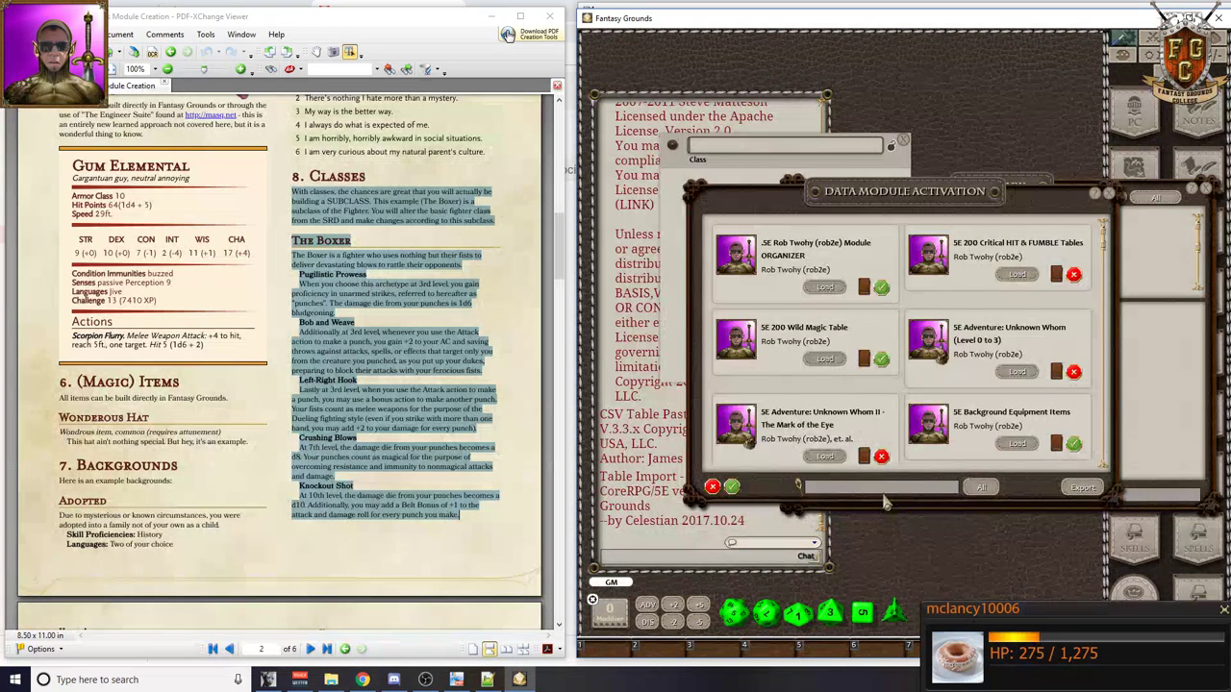
pyautogui.click(886, 491)
pyautogui.write('srd')
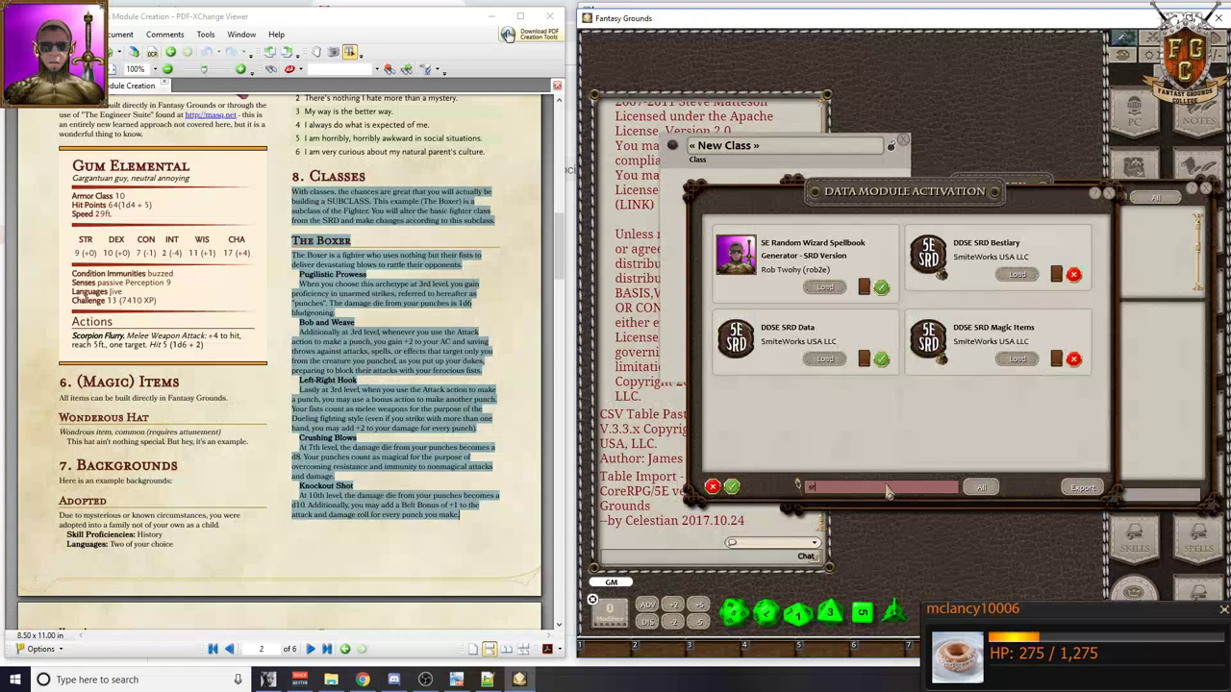
pyautogui.click(827, 362)
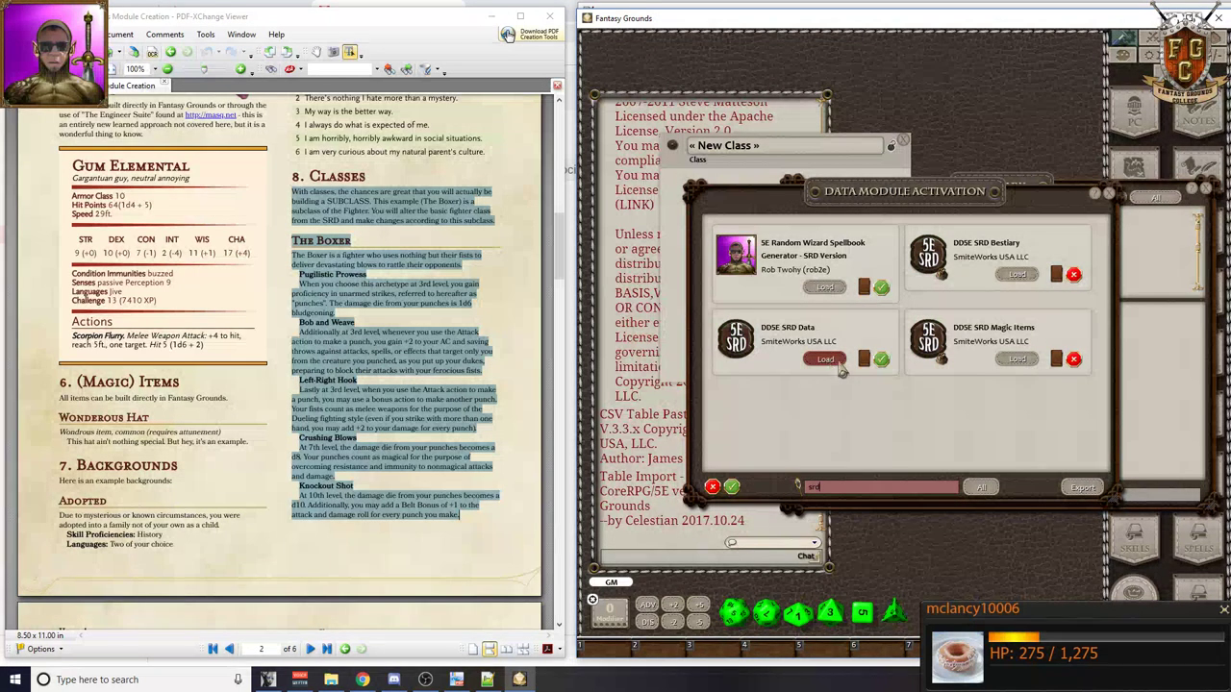
pyautogui.click(1109, 194)
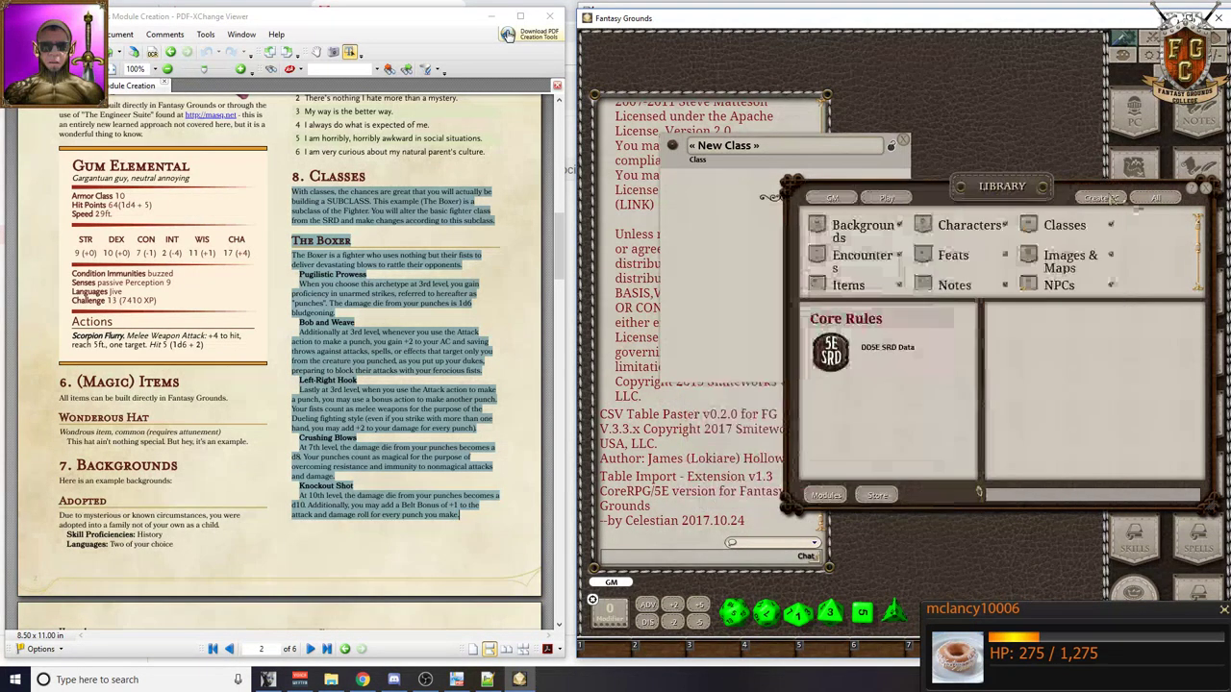
pyautogui.moveTo(1011, 182); pyautogui.dragTo(1058, 248)
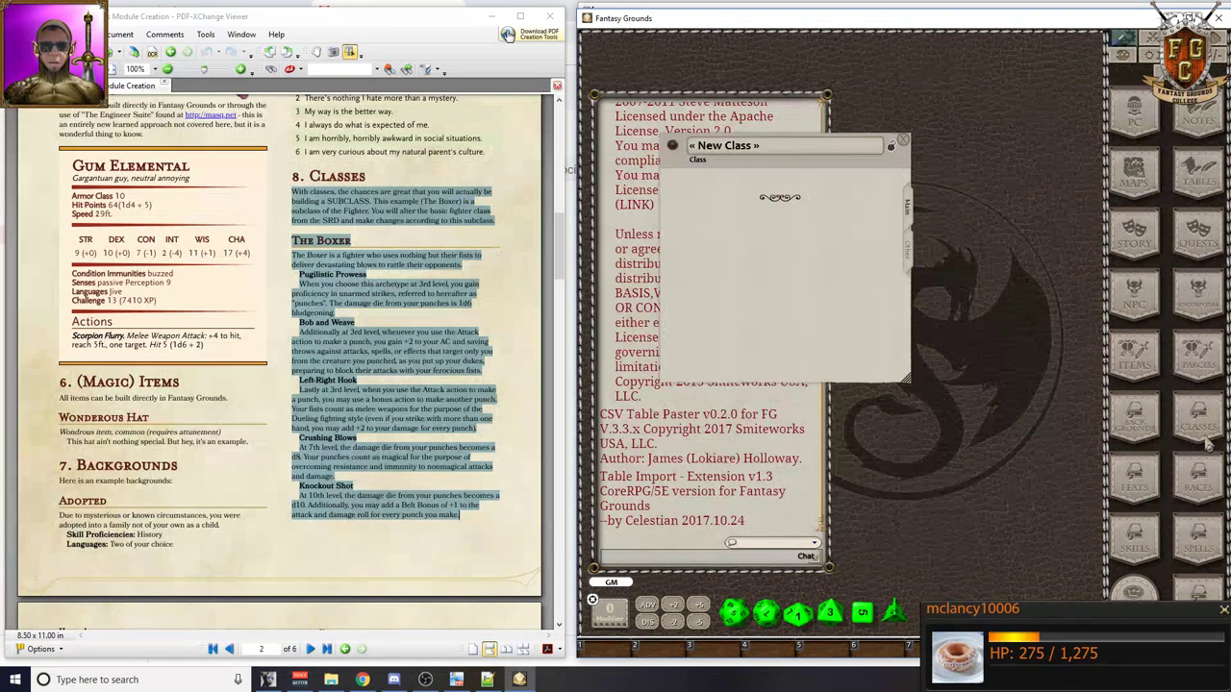
# - Duplicate the SRD Fighter within the Classes list to make an editable campaign copy
pyautogui.click(1205, 444)
pyautogui.moveTo(952, 229); pyautogui.dragTo(998, 121)
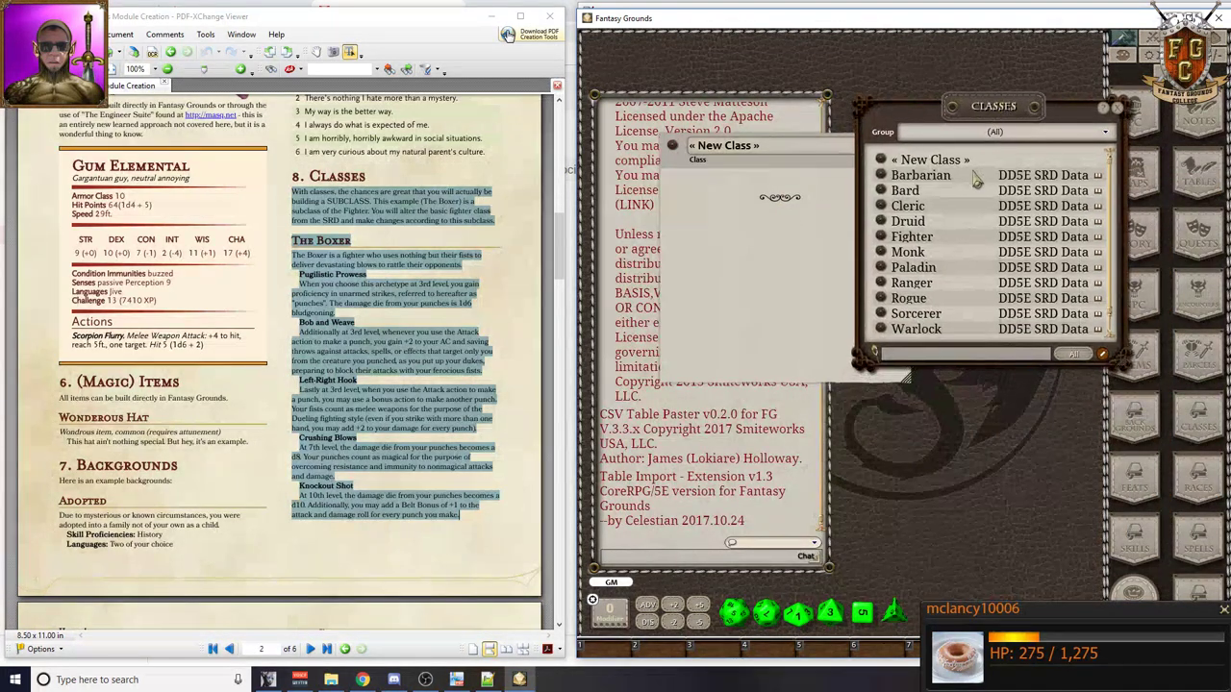
pyautogui.moveTo(880, 241); pyautogui.dragTo(1006, 295)
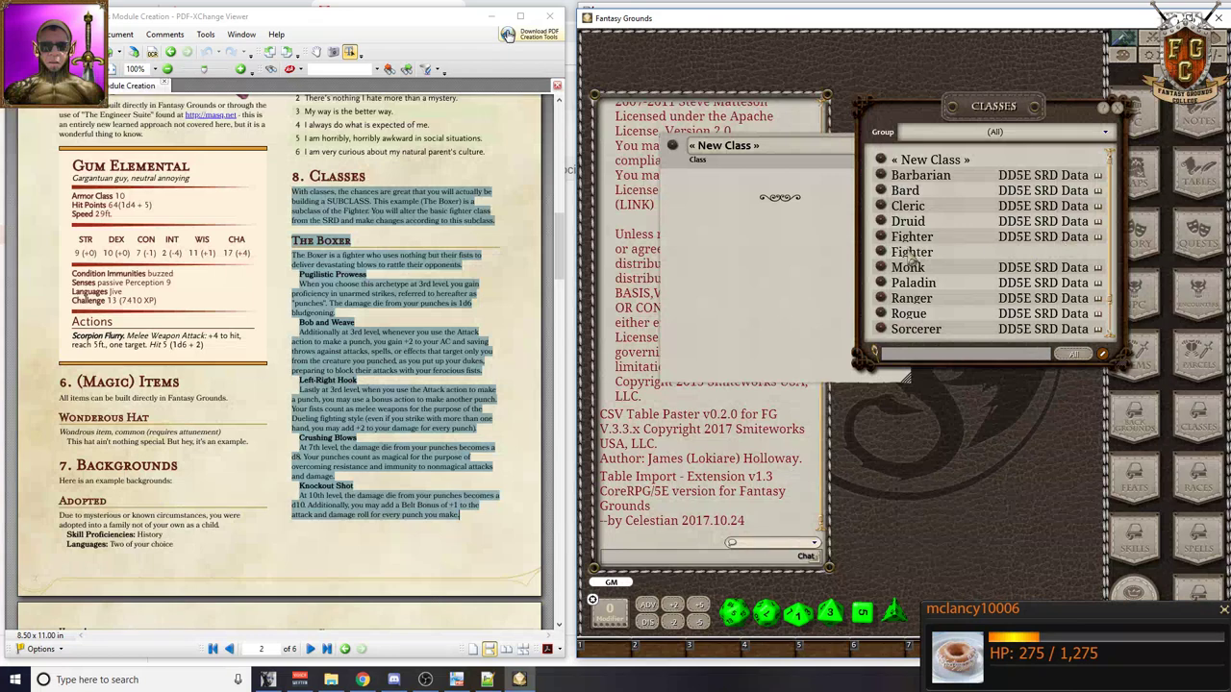
# - Filter the Classes list to the (New) group, open the copied Fighter beside the blank class, and close the list
pyautogui.click(986, 135)
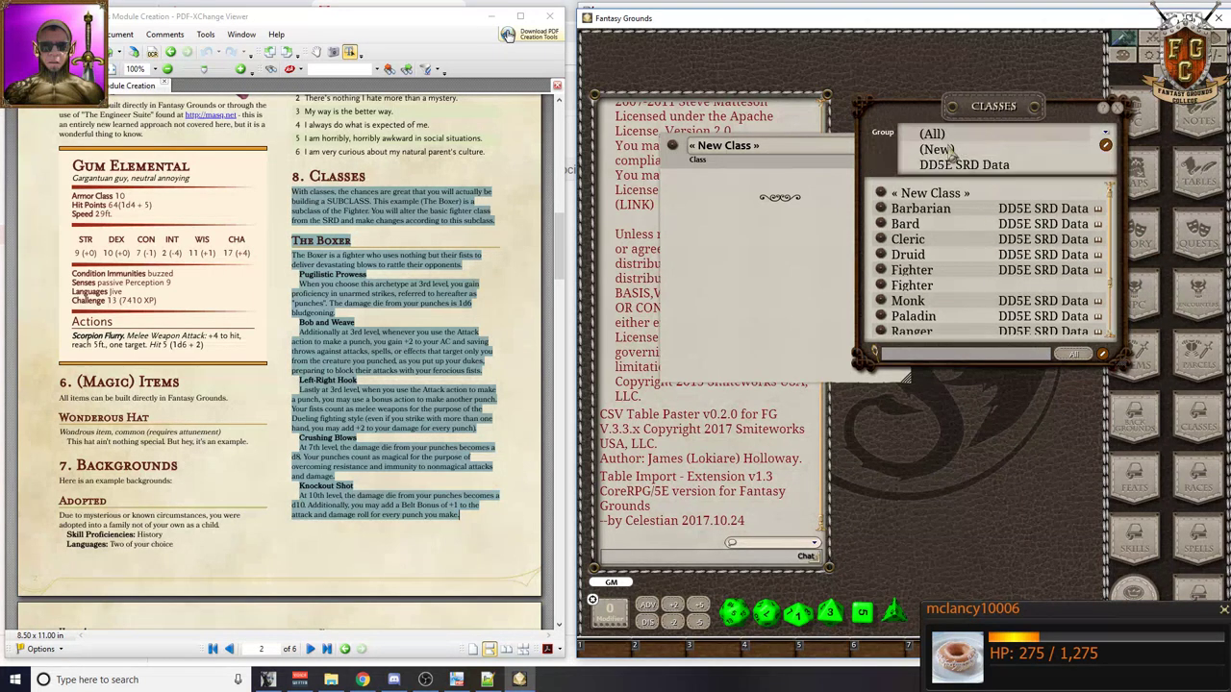
pyautogui.click(952, 149)
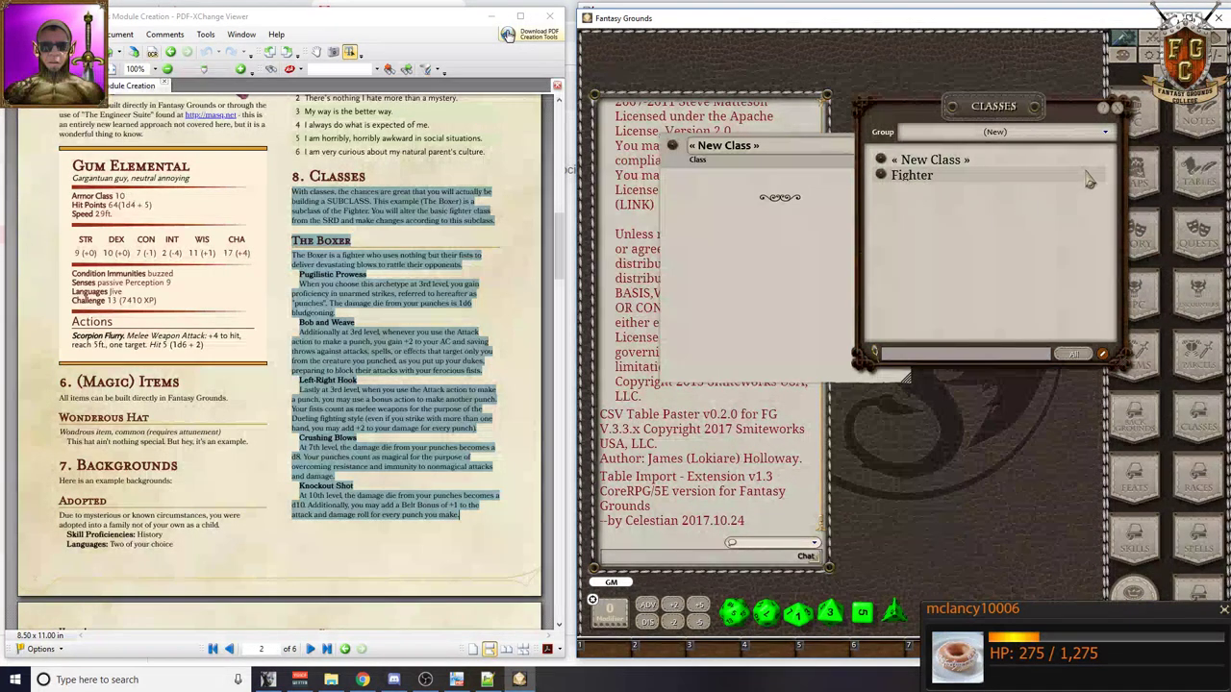
pyautogui.click(802, 176)
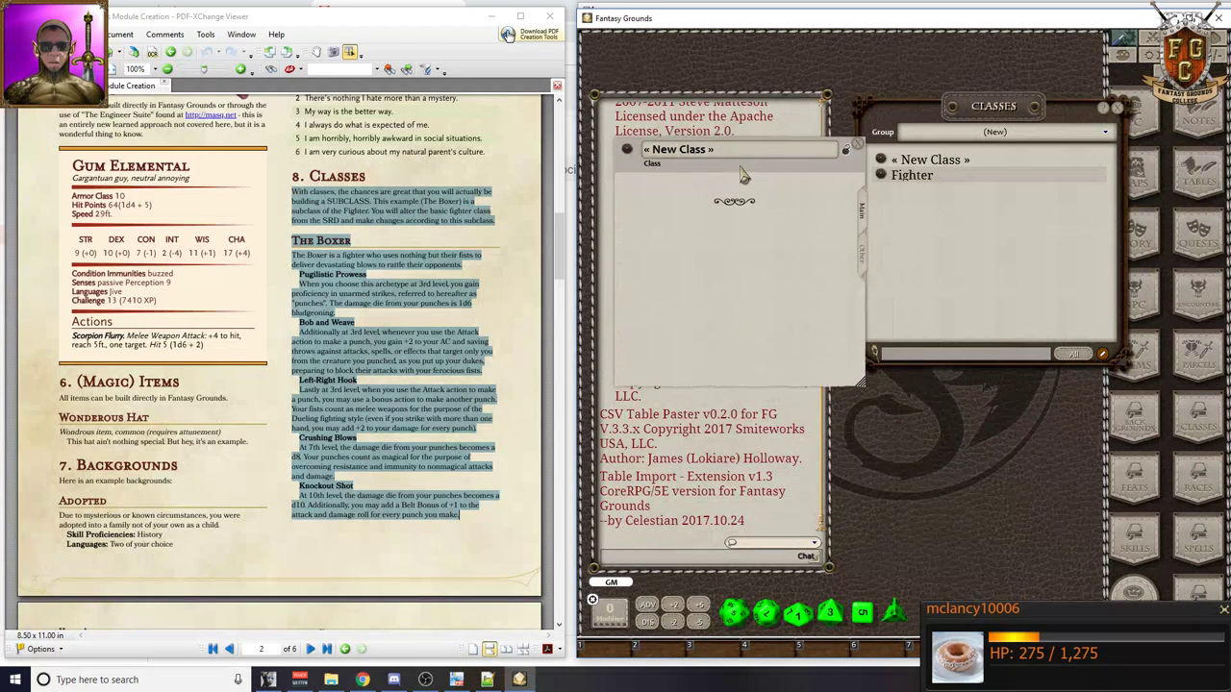
pyautogui.doubleClick(898, 181)
pyautogui.moveTo(956, 235); pyautogui.dragTo(1074, 185)
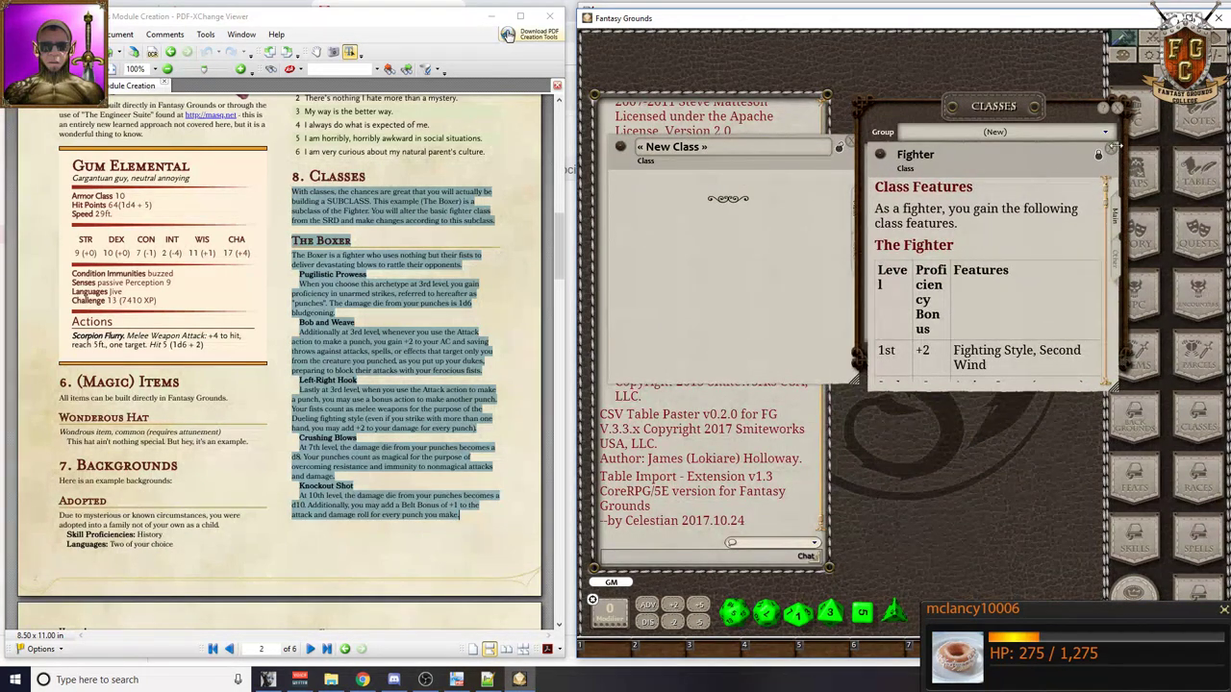
pyautogui.click(1111, 108)
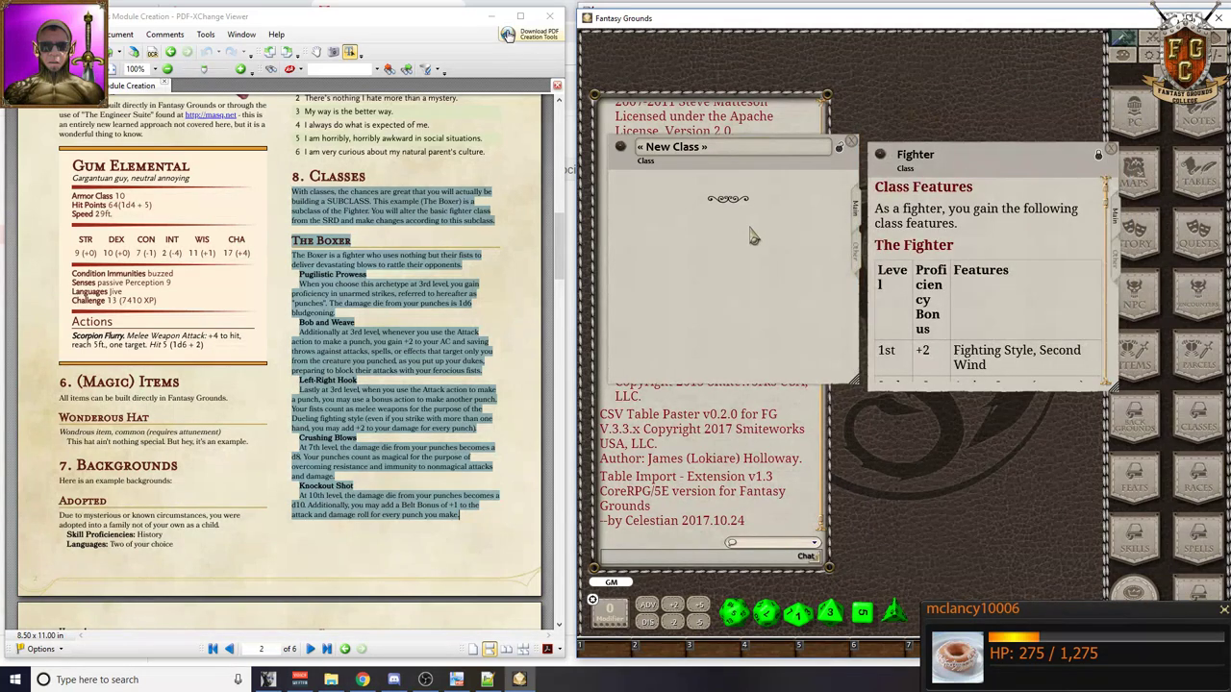
# - Examine the copied Fighter's level table, features and martial archetypes against the blank class record
pyautogui.scroll(-1, 1027, 252)
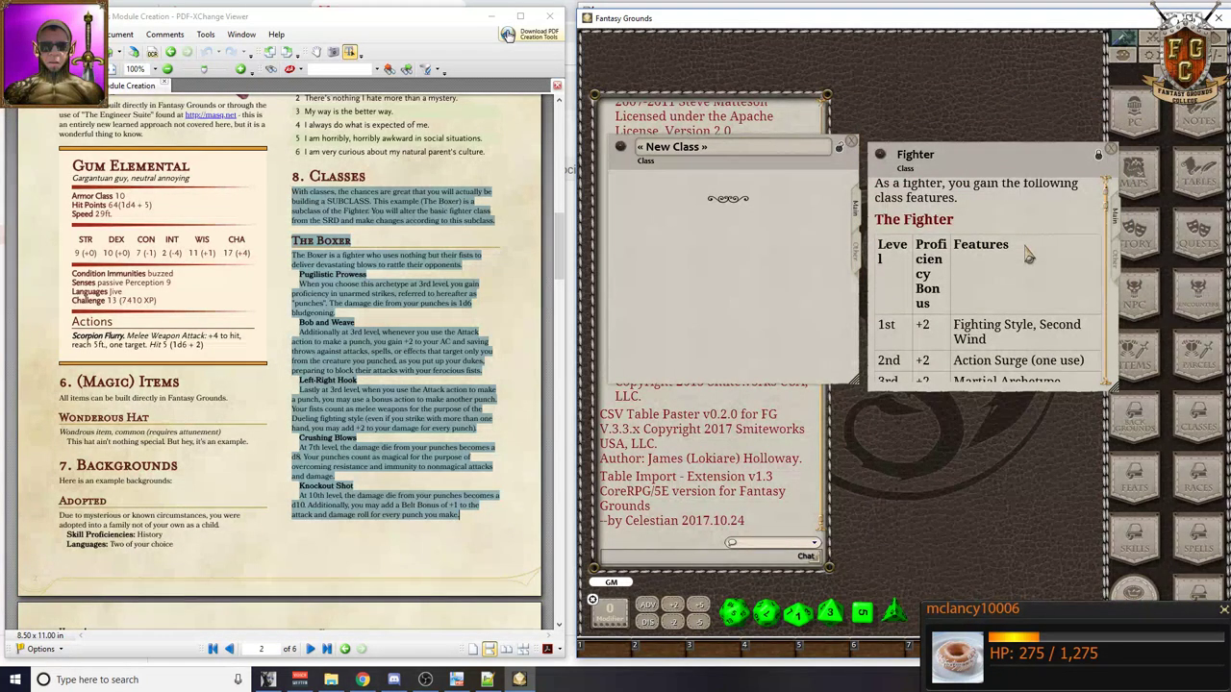
pyautogui.scroll(-1, 1027, 254)
pyautogui.scroll(1, 1027, 254)
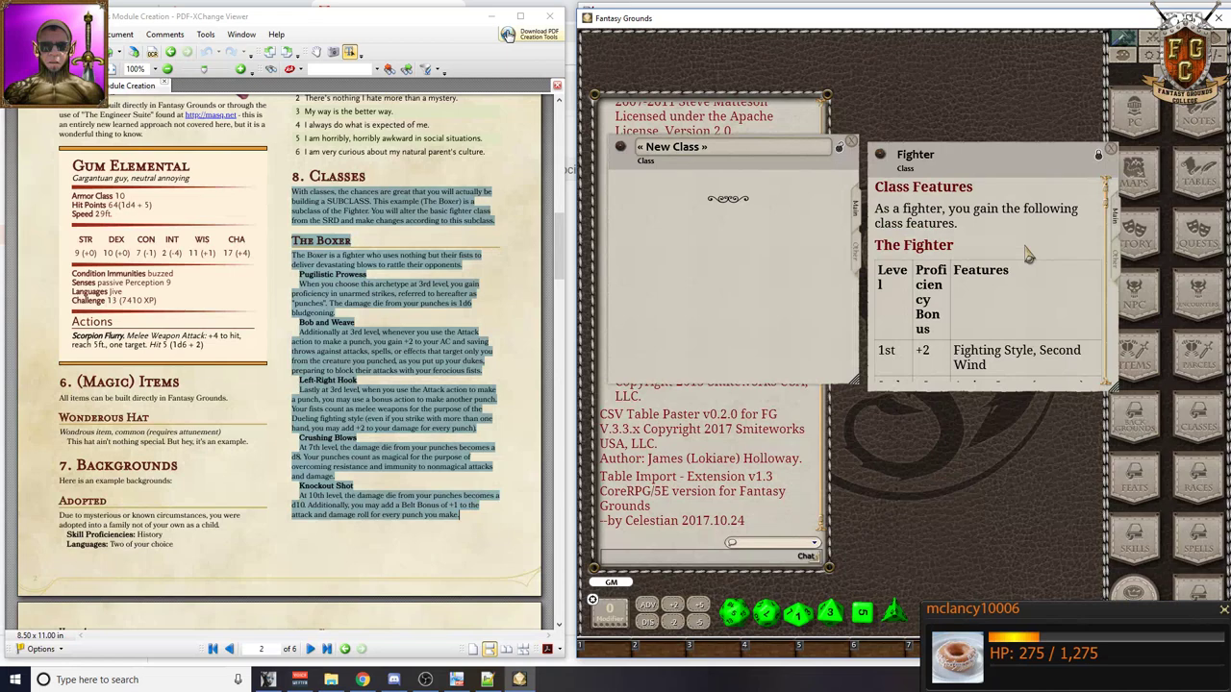
pyautogui.scroll(-4, 1028, 254)
pyautogui.scroll(-12, 1027, 248)
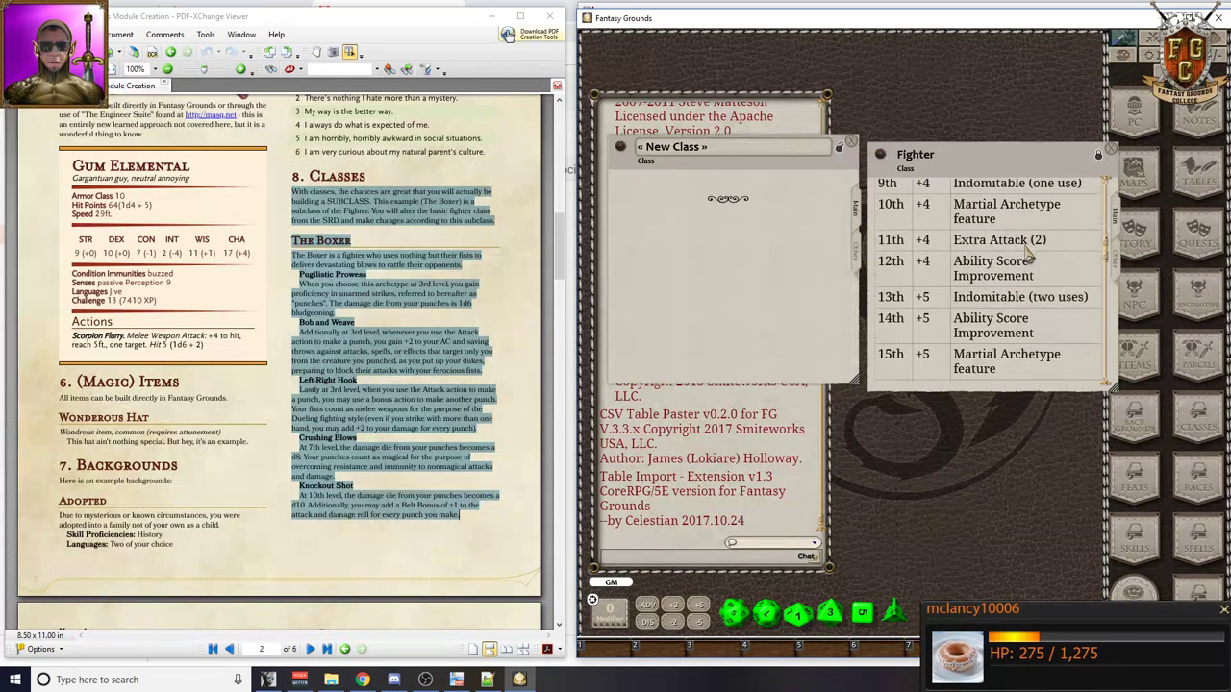
pyautogui.scroll(-10, 1028, 253)
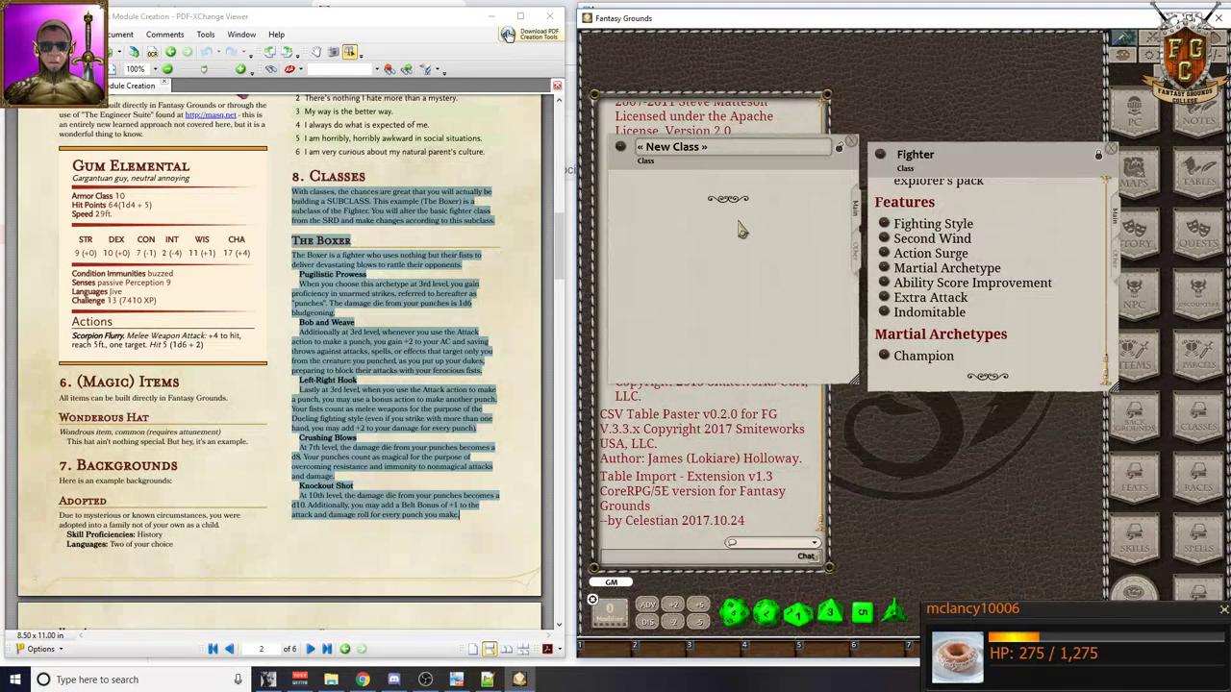
pyautogui.moveTo(754, 225); pyautogui.dragTo(754, 227)
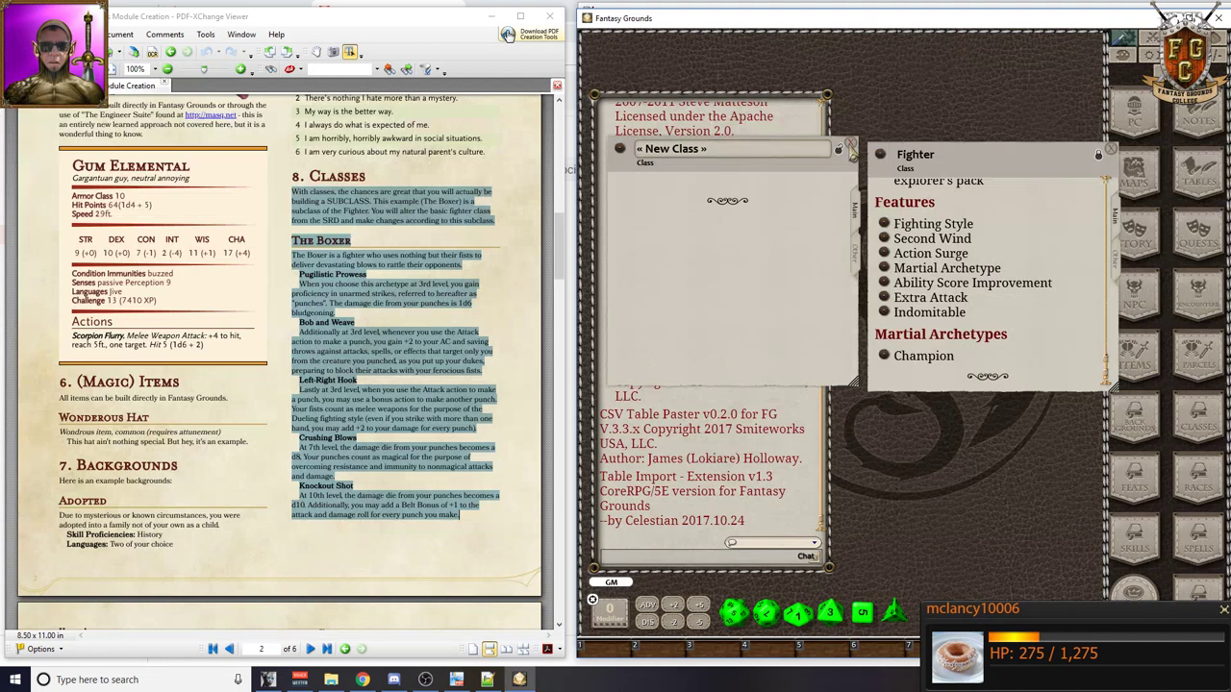
# - Close the blank class, open the Fighter's Champion archetype, and enlarge its record to show the full feature list
pyautogui.click(851, 146)
pyautogui.moveTo(1059, 244); pyautogui.dragTo(808, 223)
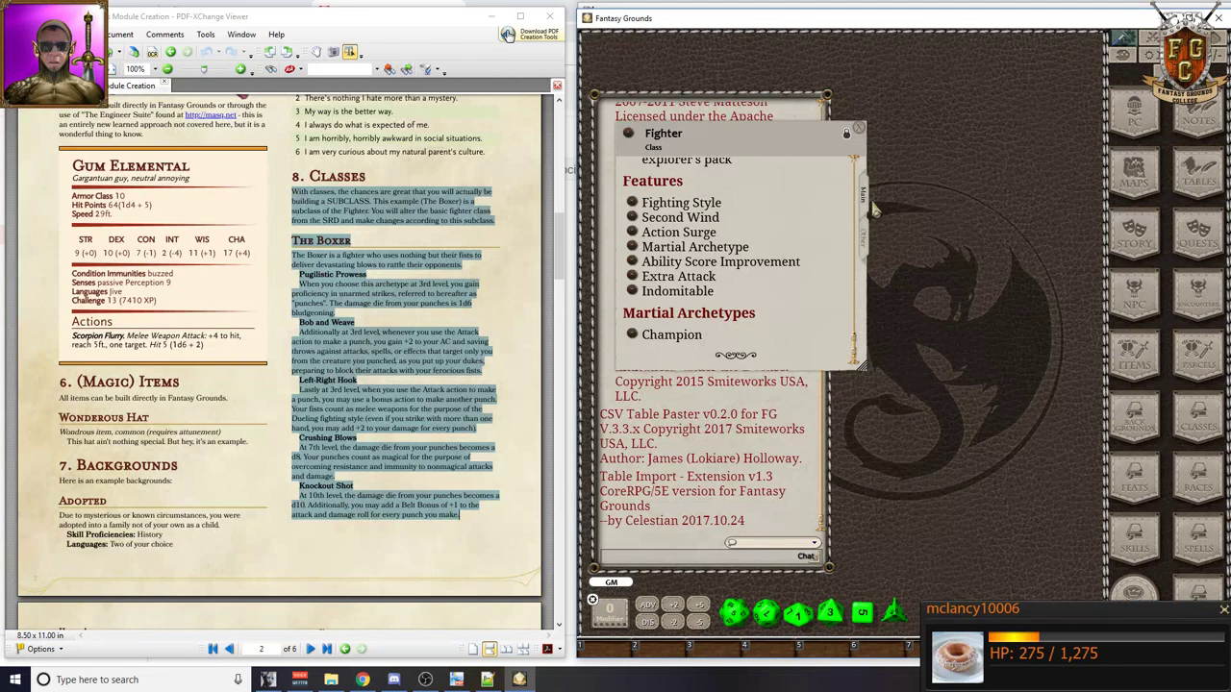
pyautogui.click(633, 334)
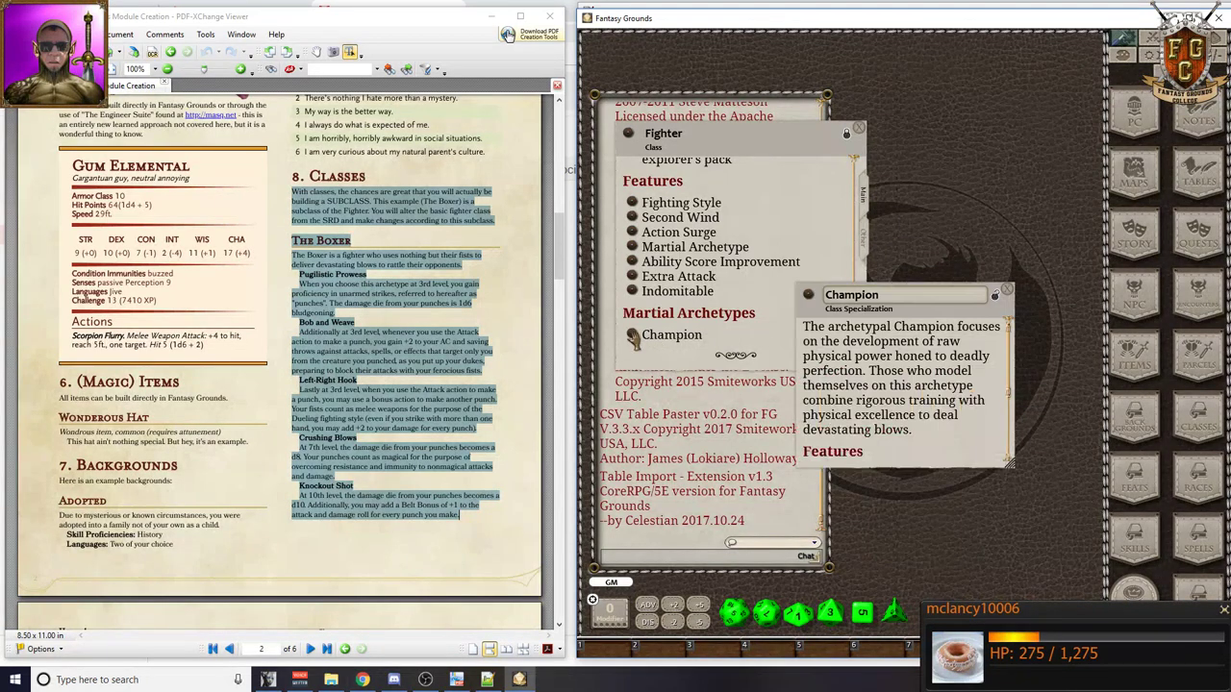
pyautogui.moveTo(958, 314); pyautogui.dragTo(1071, 180)
pyautogui.moveTo(1014, 327); pyautogui.dragTo(1039, 554)
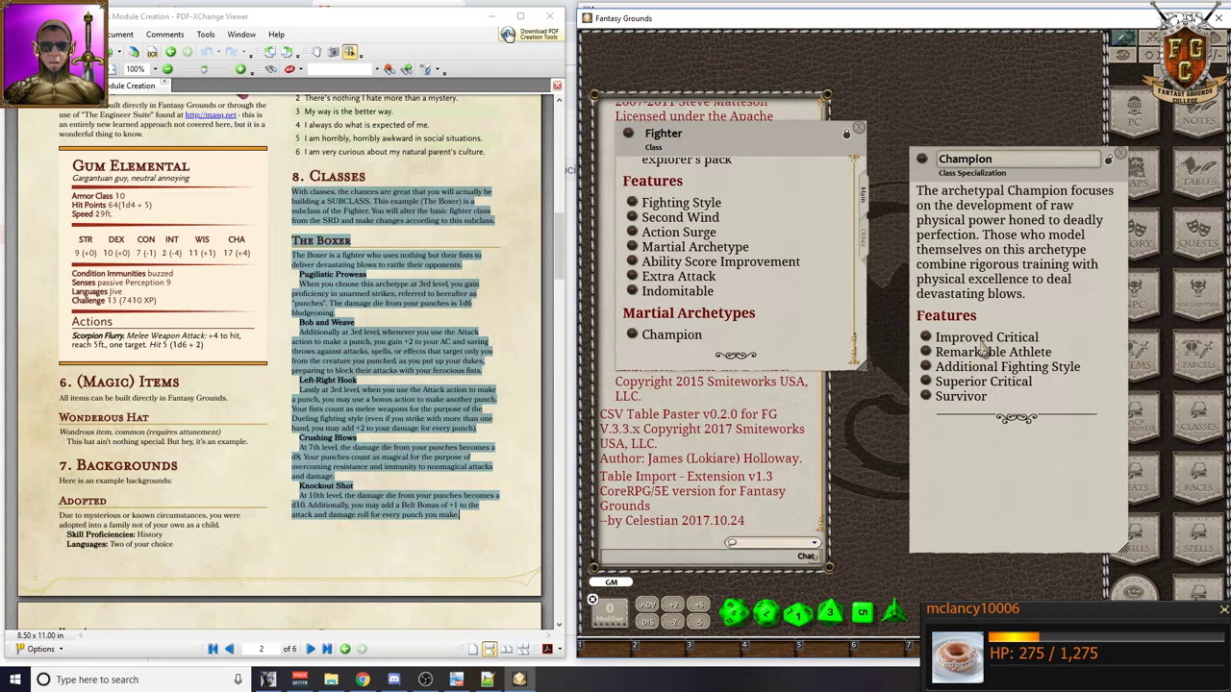
# - Check The Boxer's abilities in the PDF, rename the Champion specialization as Boxer, and unlock the Fighter class record
pyautogui.scroll(-5, 348, 319)
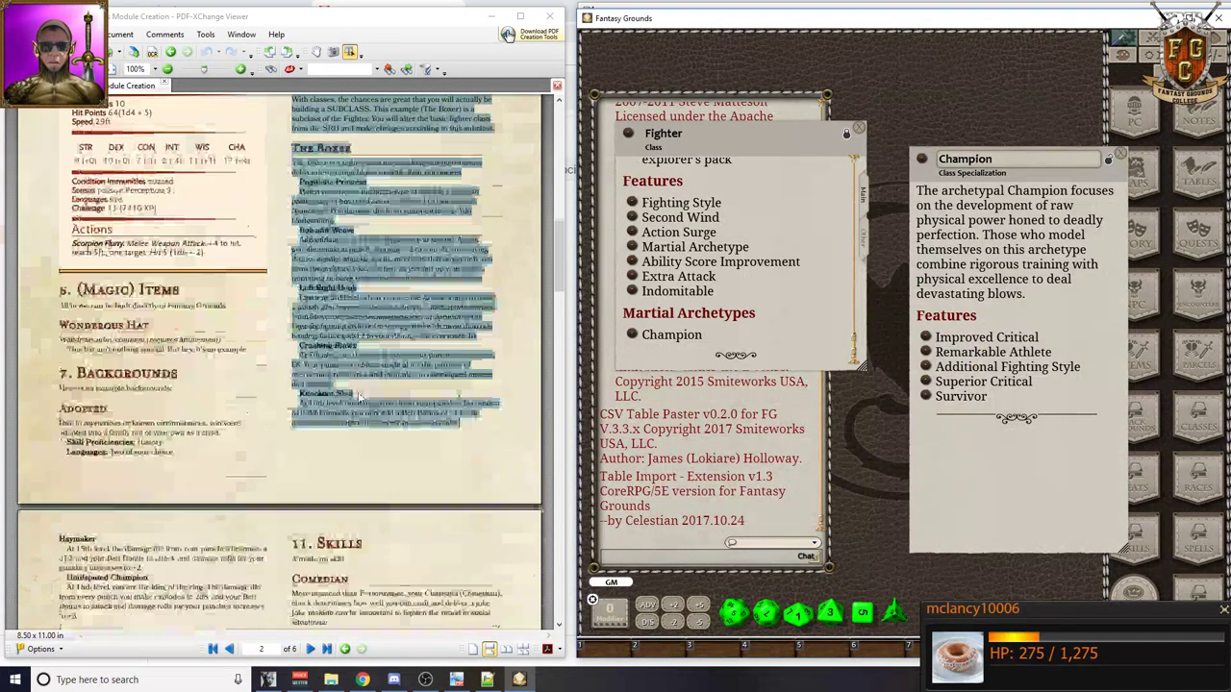
pyautogui.scroll(5, 360, 303)
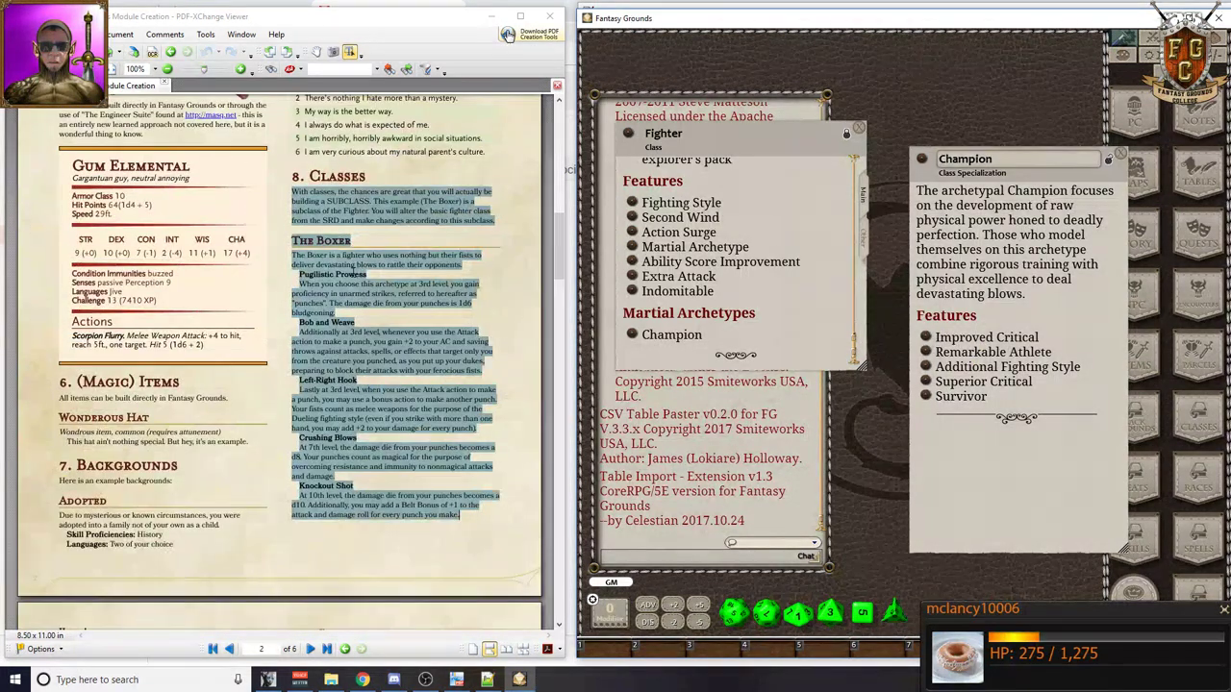
pyautogui.scroll(-3, 364, 514)
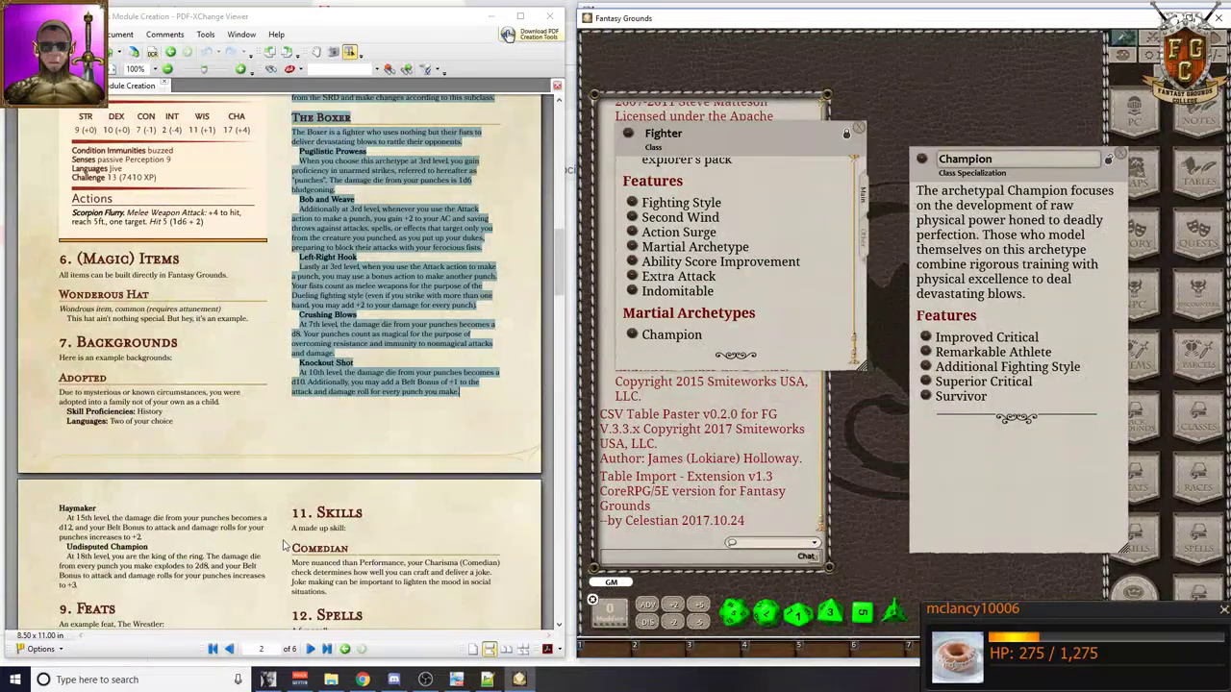
pyautogui.scroll(1, 478, 490)
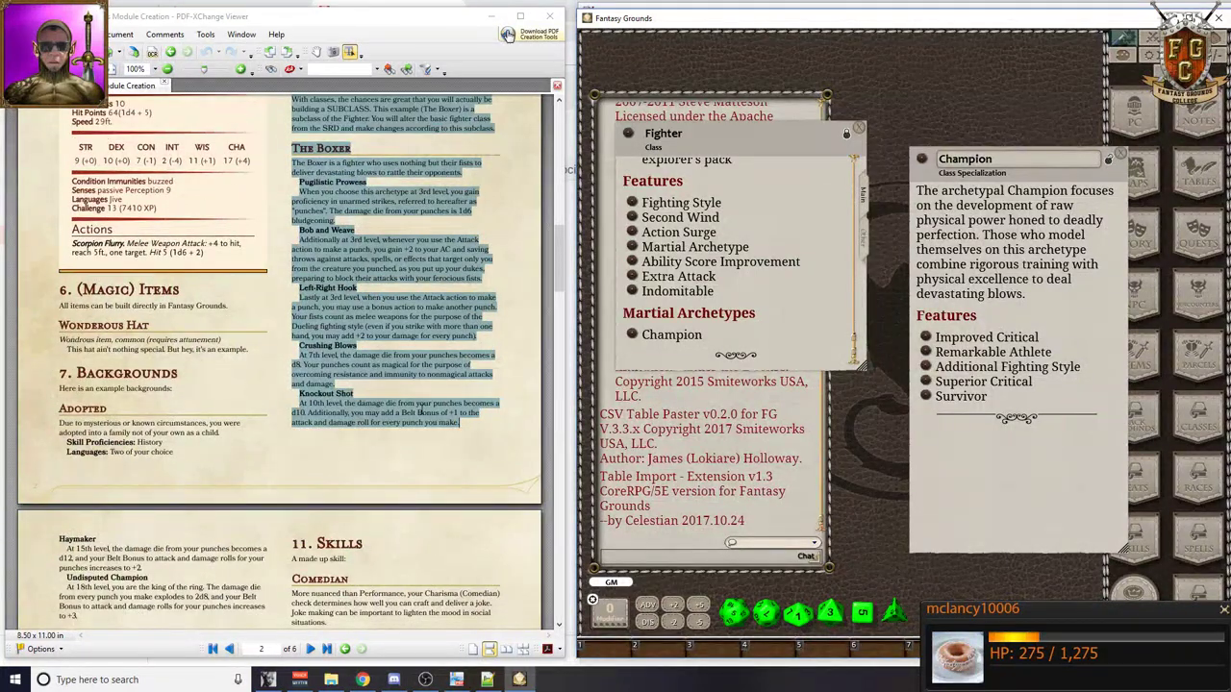
pyautogui.scroll(1, 420, 409)
pyautogui.scroll(1, 415, 396)
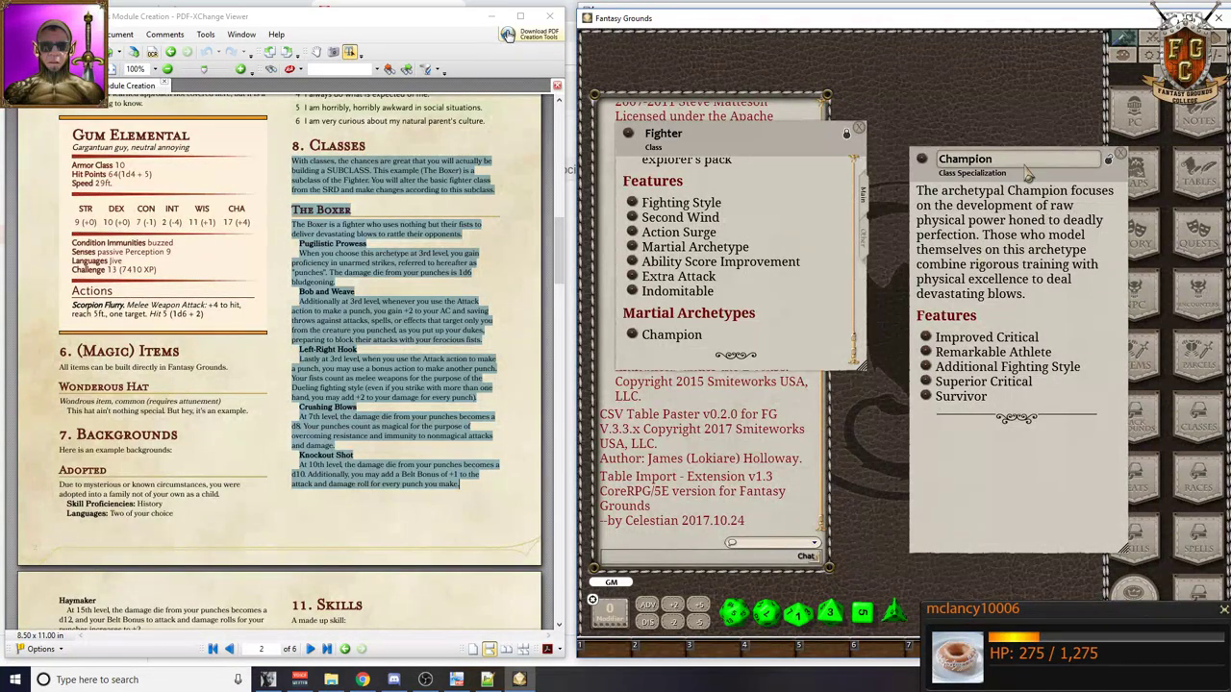
pyautogui.doubleClick(964, 160)
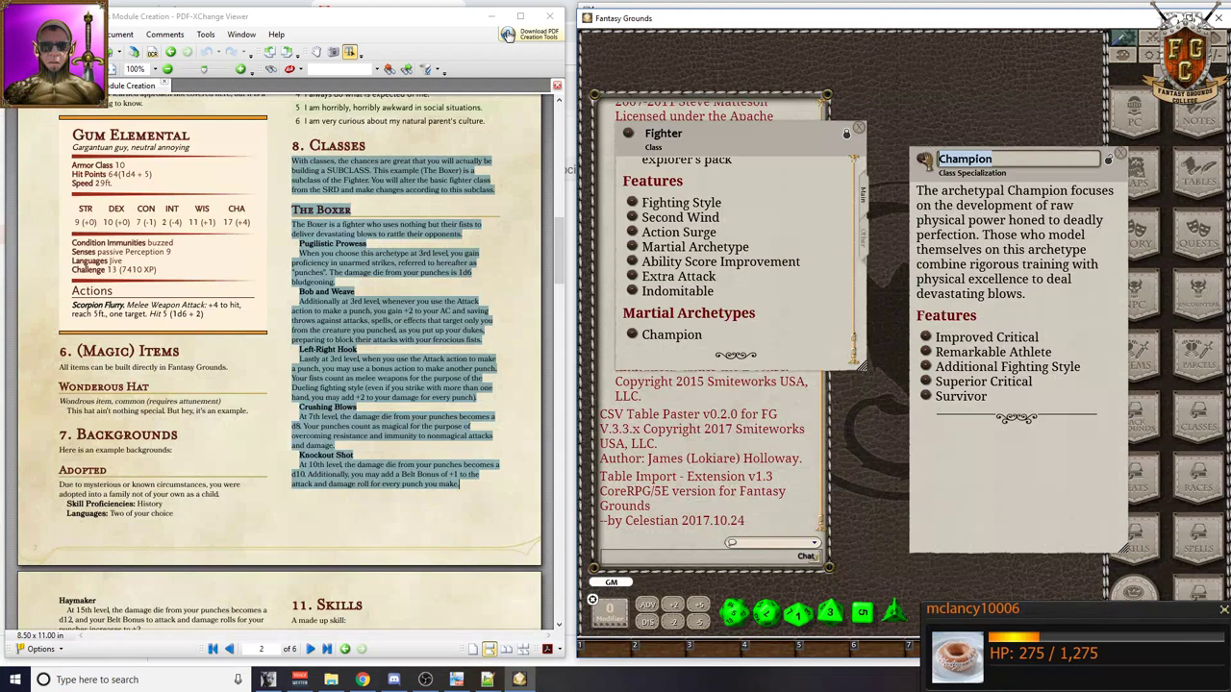
pyautogui.write('Boxer')
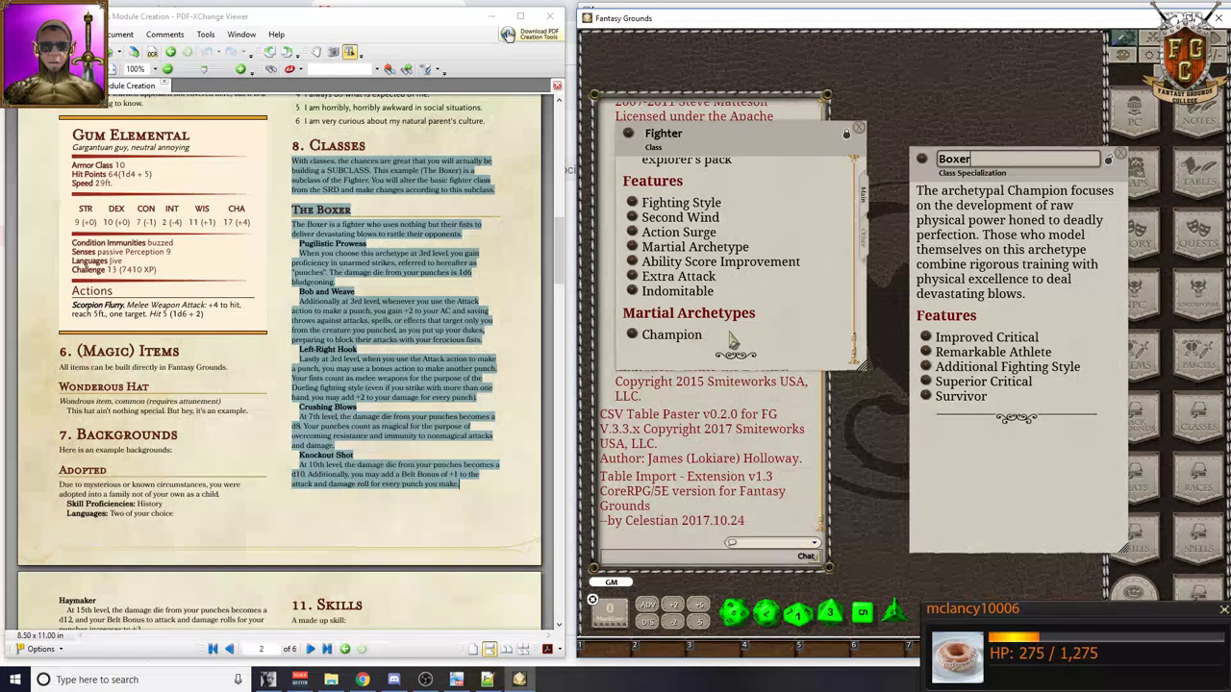
pyautogui.click(850, 137)
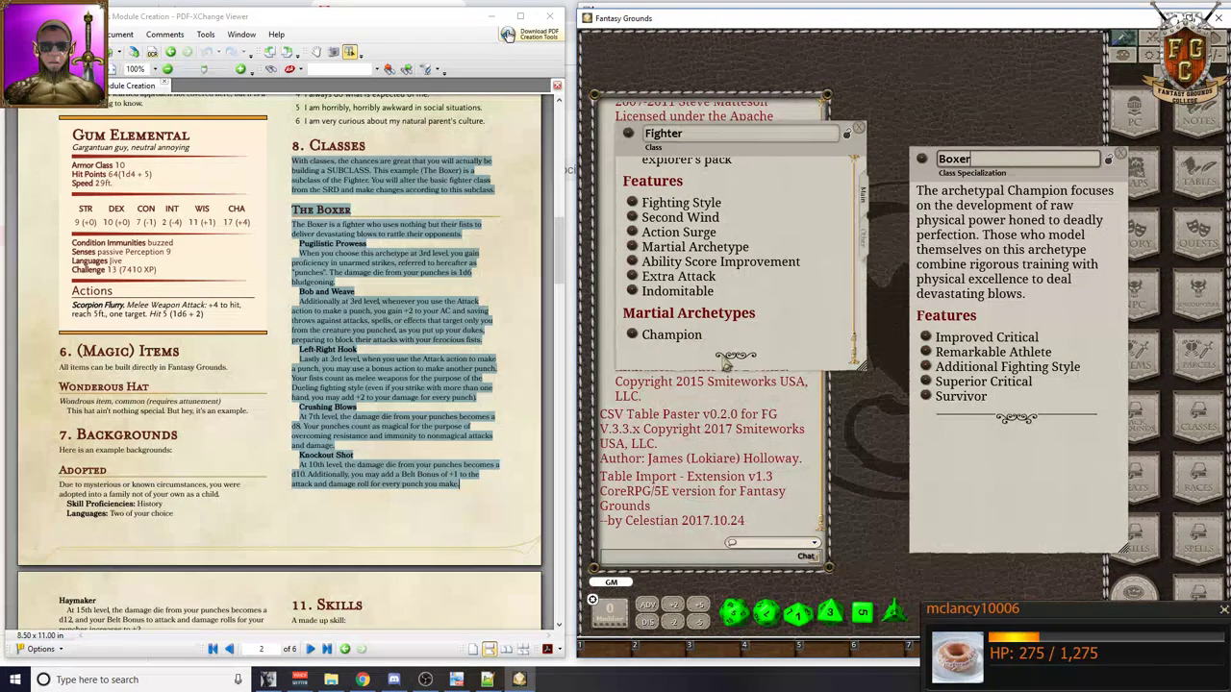
# - Replace the Champion entry under the Fighter's Martial Archetypes with a link to the Boxer specialization
pyautogui.click(650, 336)
pyautogui.press('BackSpace')
pyautogui.press('BackSpace')
pyautogui.press('BackSpace')
pyautogui.press('BackSpace')
pyautogui.press('BackSpace')
pyautogui.press('BackSpace')
pyautogui.press('BackSpace')
pyautogui.press('BackSpace')
pyautogui.moveTo(920, 162); pyautogui.dragTo(636, 337)
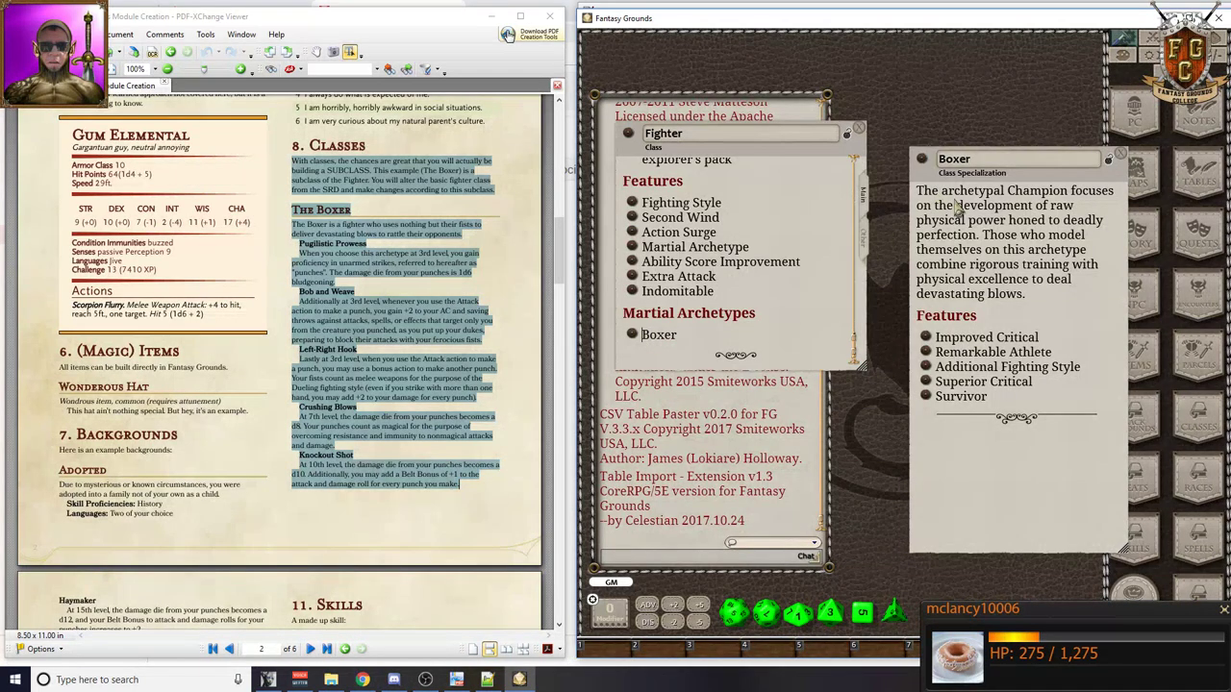
# - Replace the Boxer's Champion description with the PDF's introductory sentence about The Boxer, joined into one continuous paragraph
pyautogui.moveTo(1036, 214); pyautogui.dragTo(1016, 163)
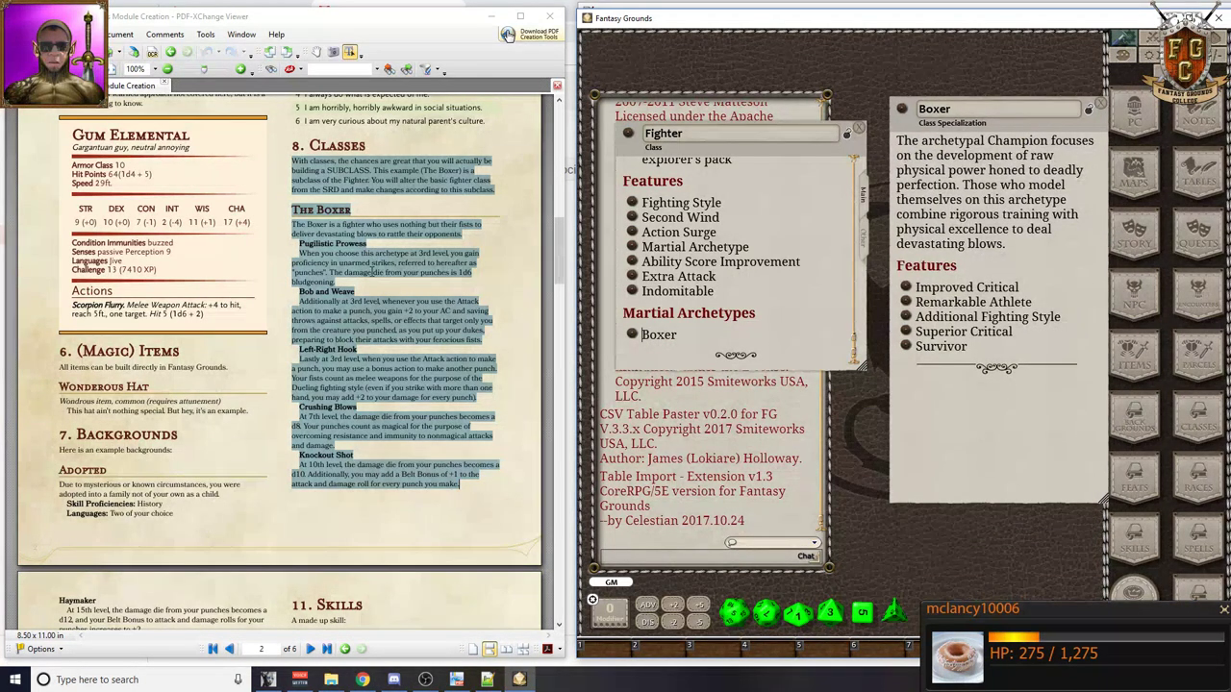
pyautogui.click(293, 162)
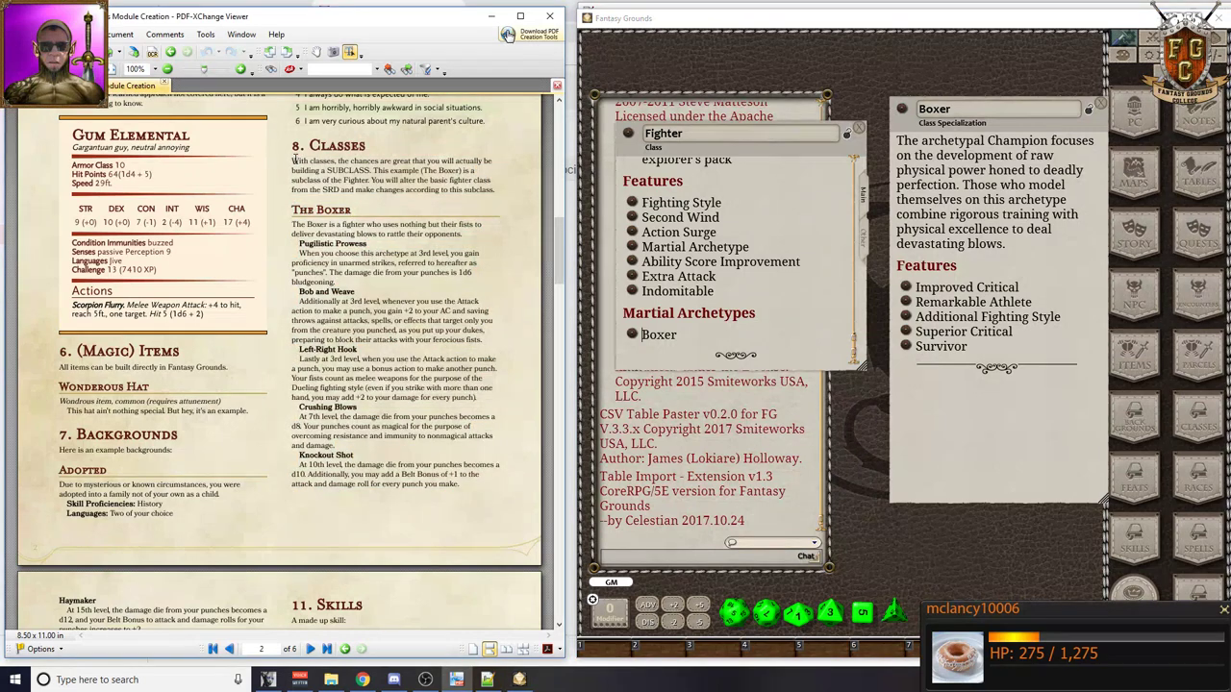
pyautogui.moveTo(293, 224); pyautogui.dragTo(466, 235)
pyautogui.hotkey('ctrl', 'c')
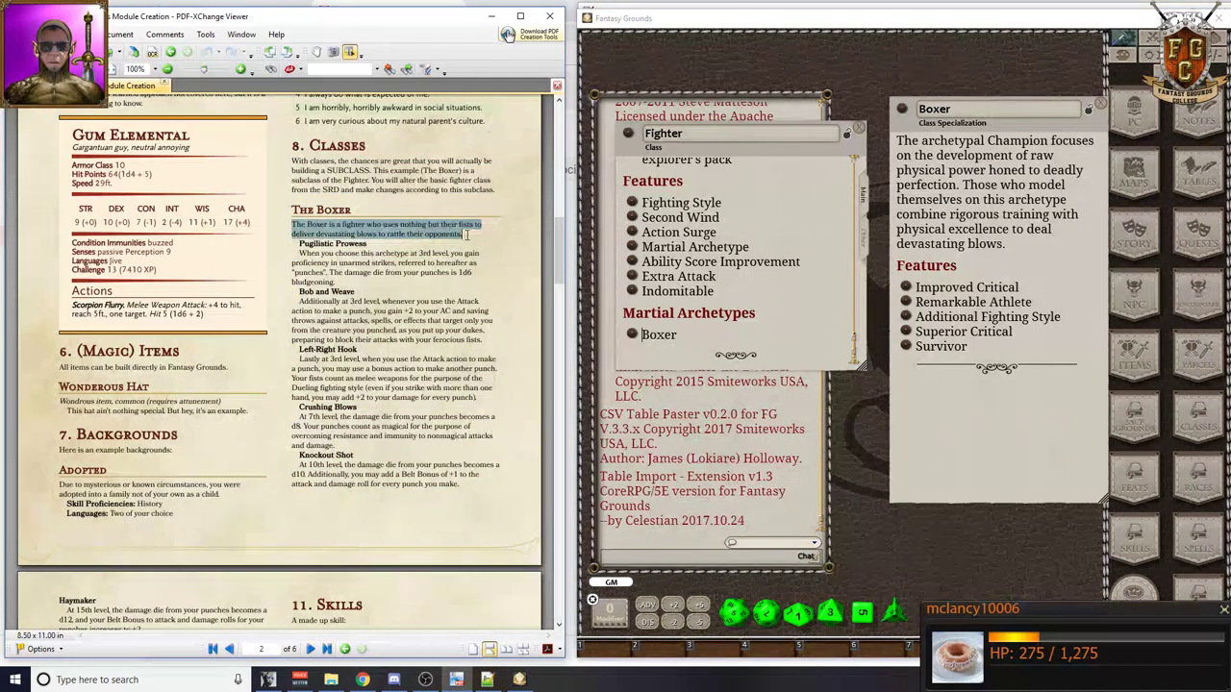
pyautogui.moveTo(1044, 254); pyautogui.dragTo(890, 138)
pyautogui.hotkey('ctrl', 'v')
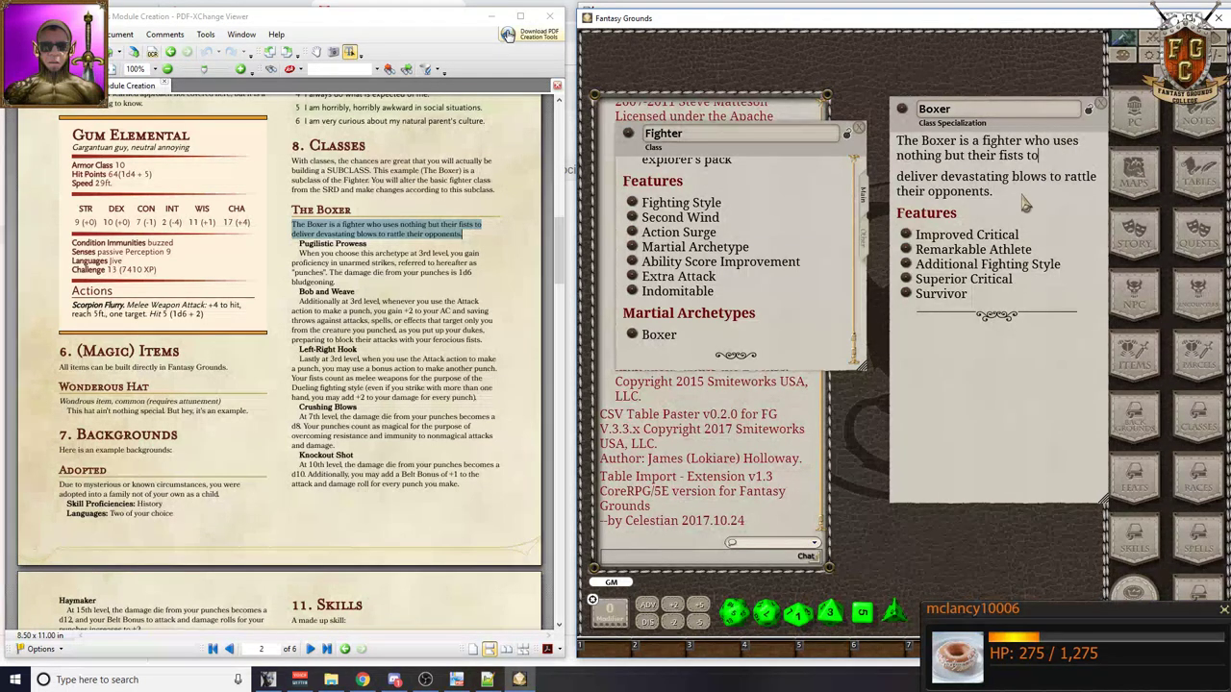
pyautogui.moveTo(1024, 202); pyautogui.dragTo(877, 149)
pyautogui.hotkey('ctrl', 'c')
pyautogui.hotkey('ctrl', 'v')
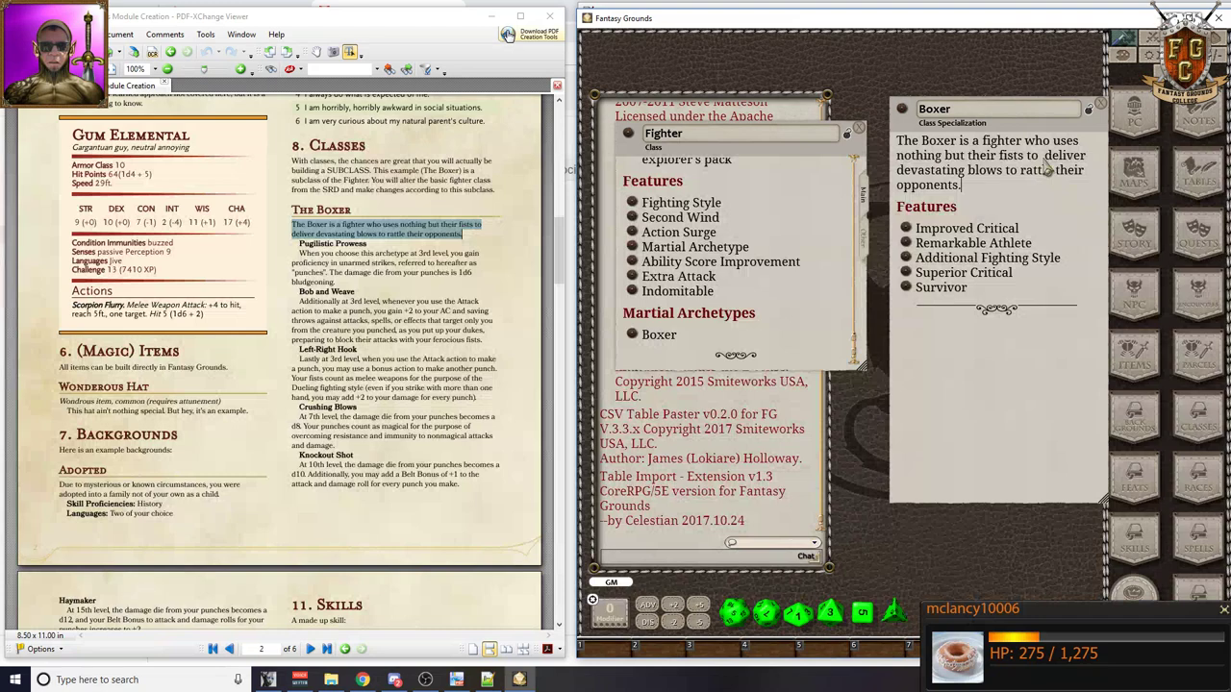
pyautogui.press('Delete')
# - Open the Survivor, Superior Critical, Additional Fighting Style, Remarkable Athlete and Improved Critical feature records, stacked below the Boxer's feature list
pyautogui.click(907, 289)
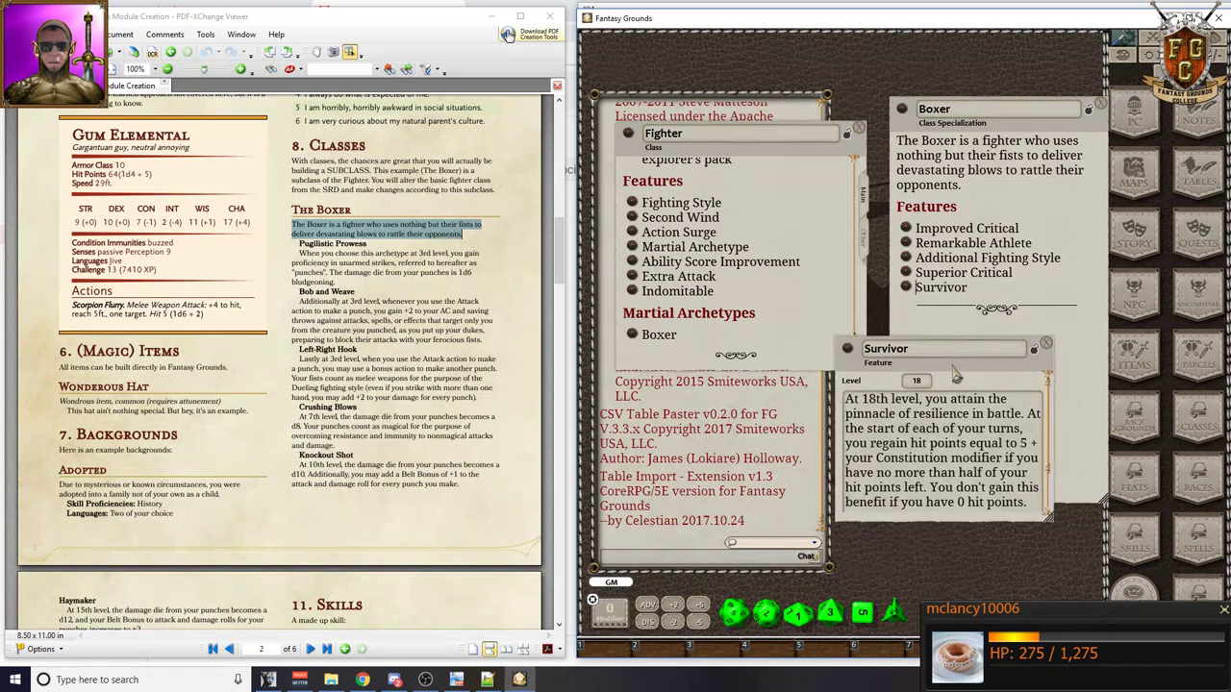
pyautogui.click(907, 273)
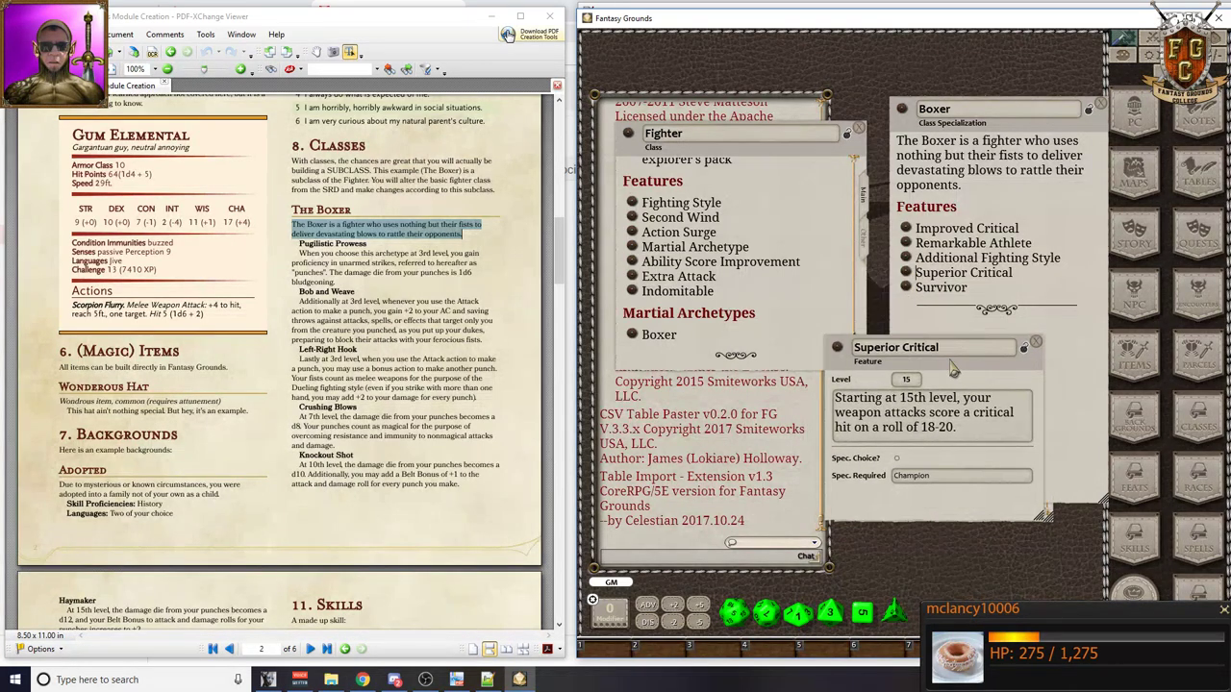
pyautogui.click(907, 257)
pyautogui.moveTo(932, 330); pyautogui.dragTo(959, 368)
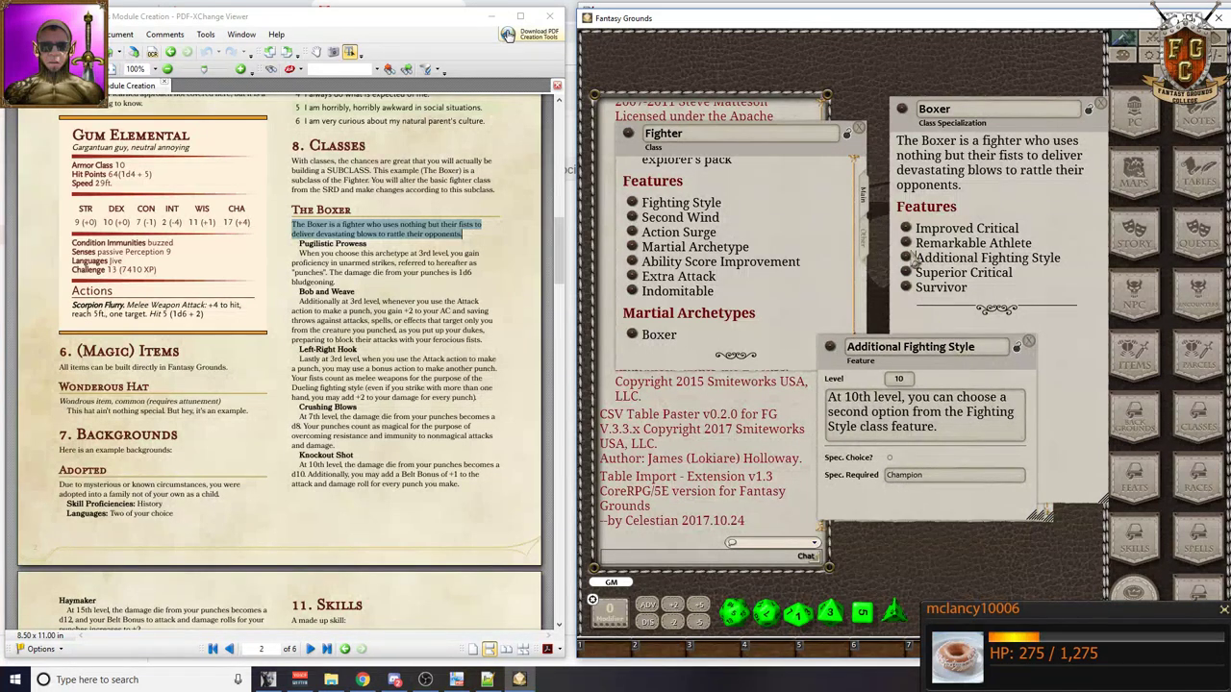
pyautogui.click(914, 243)
pyautogui.moveTo(945, 322); pyautogui.dragTo(973, 408)
pyautogui.click(906, 231)
pyautogui.moveTo(935, 327); pyautogui.dragTo(960, 383)
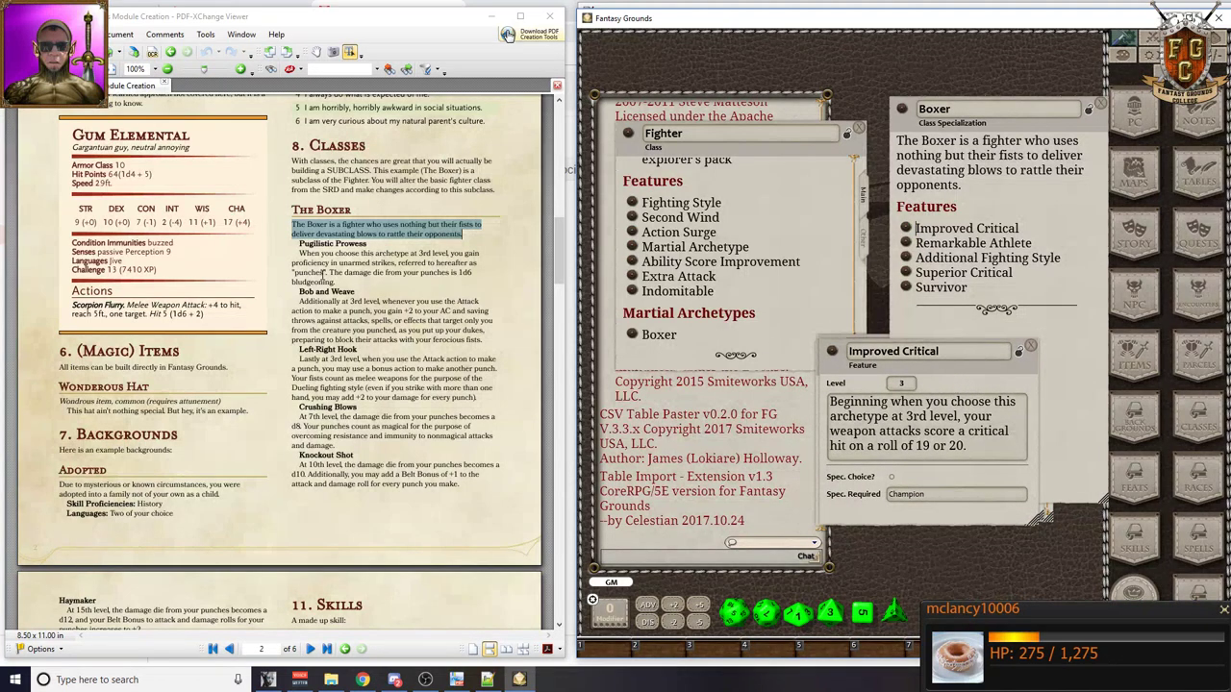
# - Rename the Improved Critical feature as Pugilistic Prowess, using the heading from the PDF
pyautogui.moveTo(368, 247); pyautogui.dragTo(303, 250)
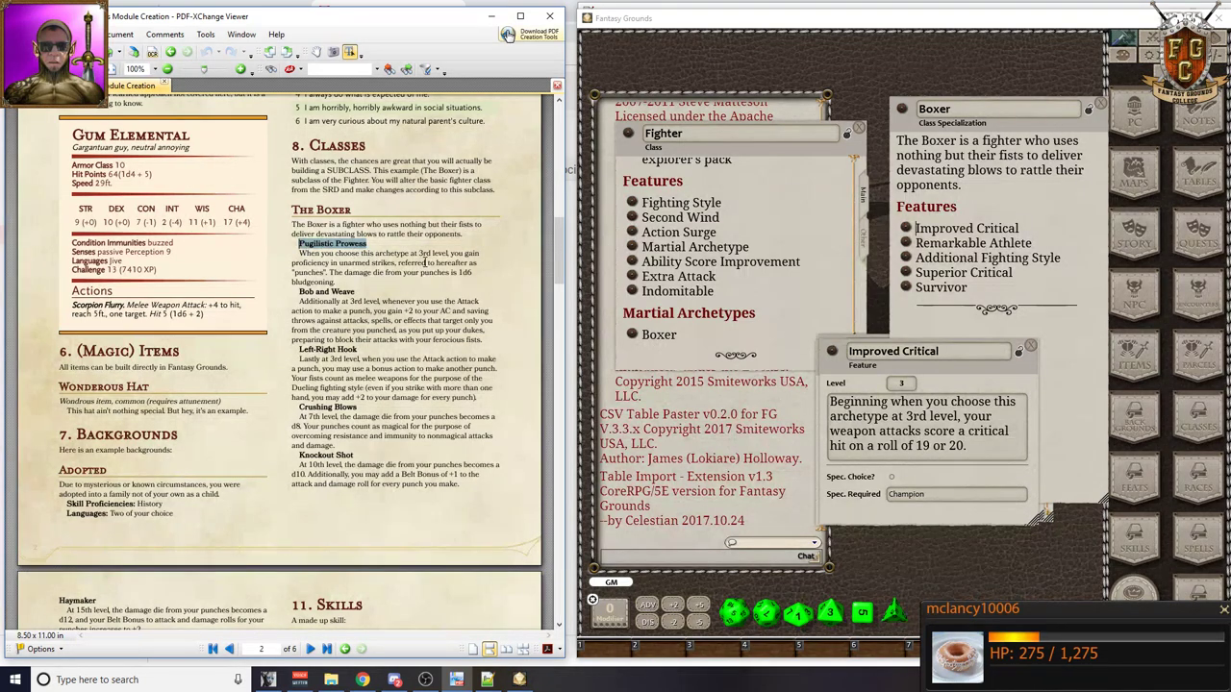
pyautogui.moveTo(952, 354); pyautogui.dragTo(813, 353)
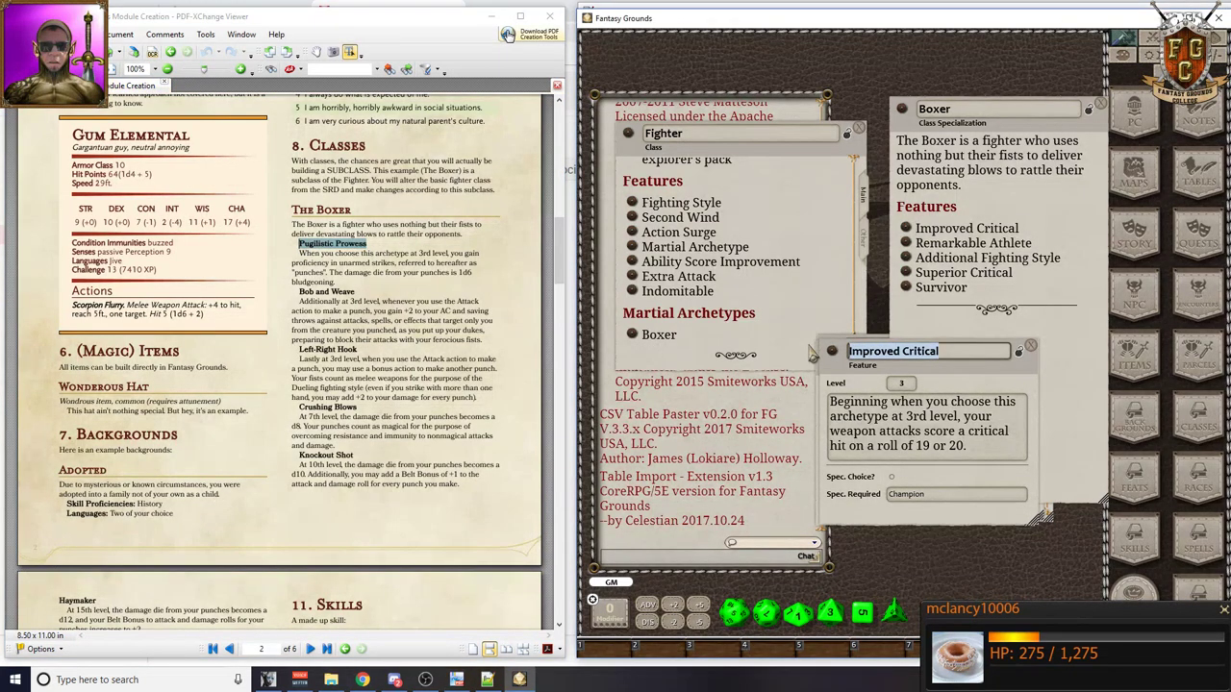
pyautogui.hotkey('ctrl', 'v')
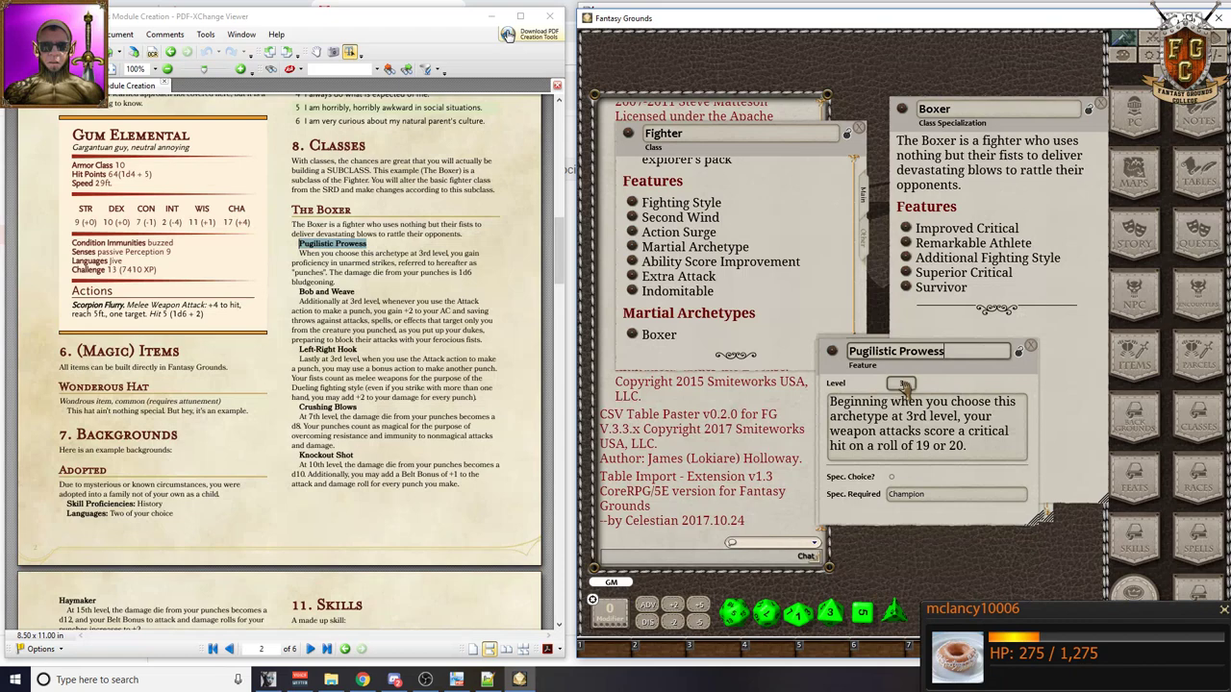
# - Replace the Pugilistic Prowess description with the matching PDF paragraph, passing it through the text editor to clean the line breaks
pyautogui.moveTo(301, 255); pyautogui.dragTo(369, 284)
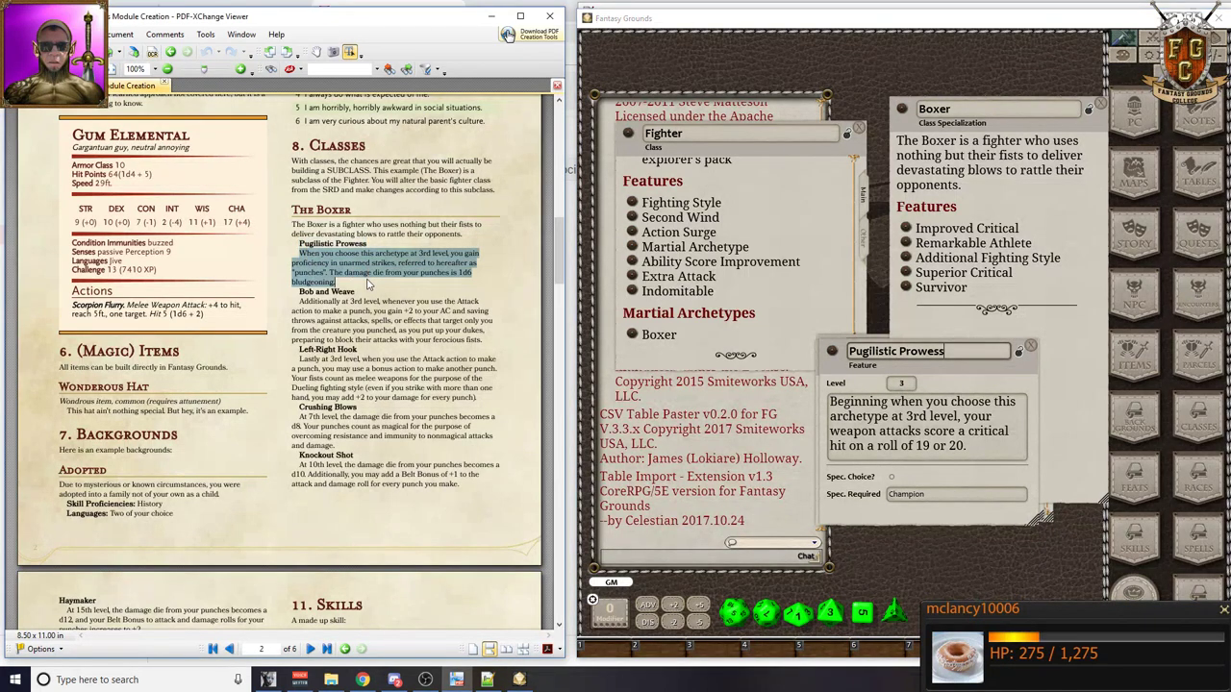
pyautogui.click(491, 680)
pyautogui.hotkey('ctrl', 'a')
pyautogui.hotkey('ctrl', 'v')
pyautogui.click(520, 680)
pyautogui.click(871, 452)
pyautogui.hotkey('ctrl', 'a')
pyautogui.hotkey('ctrl', 'v')
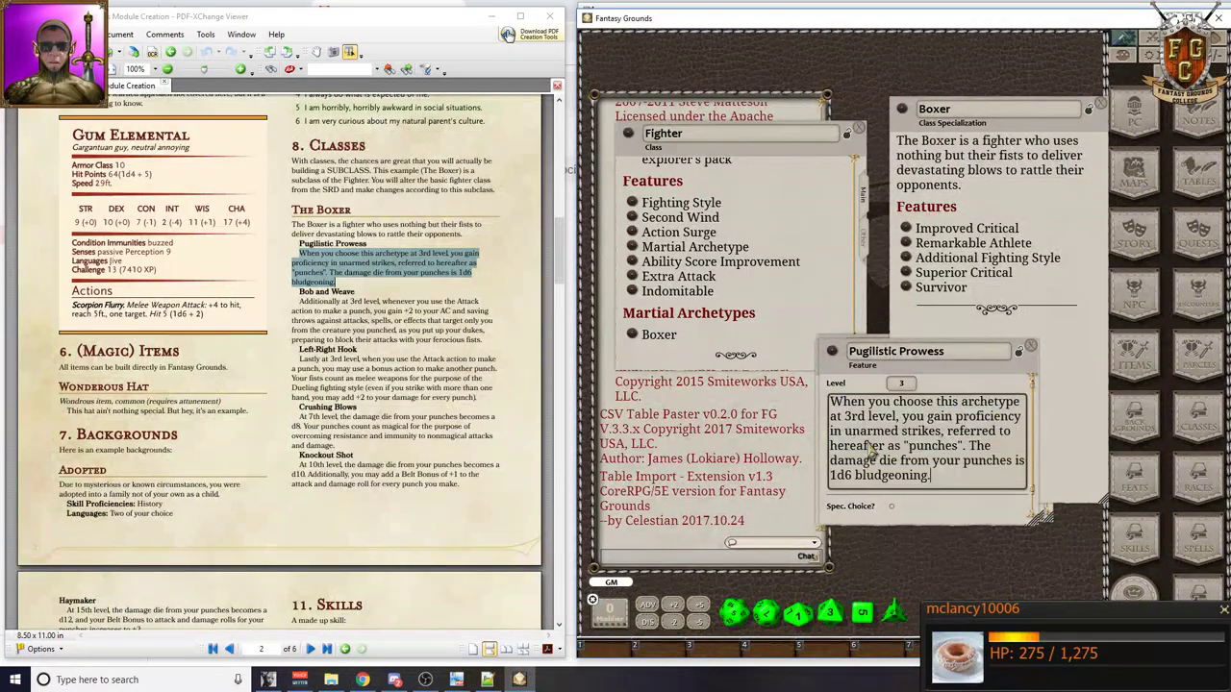
# - Set the required specialization of Pugilistic Prowess to Boxer
pyautogui.scroll(-1, 920, 438)
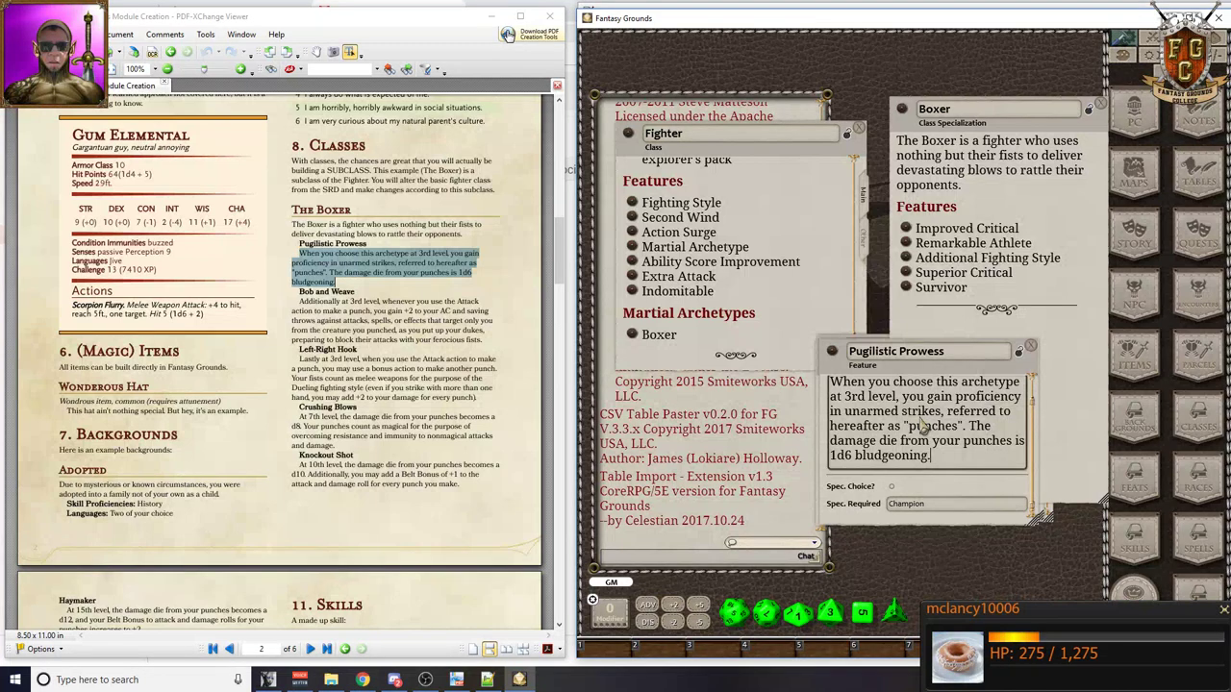
pyautogui.click(947, 512)
pyautogui.doubleClick(947, 513)
pyautogui.write('Boxer')
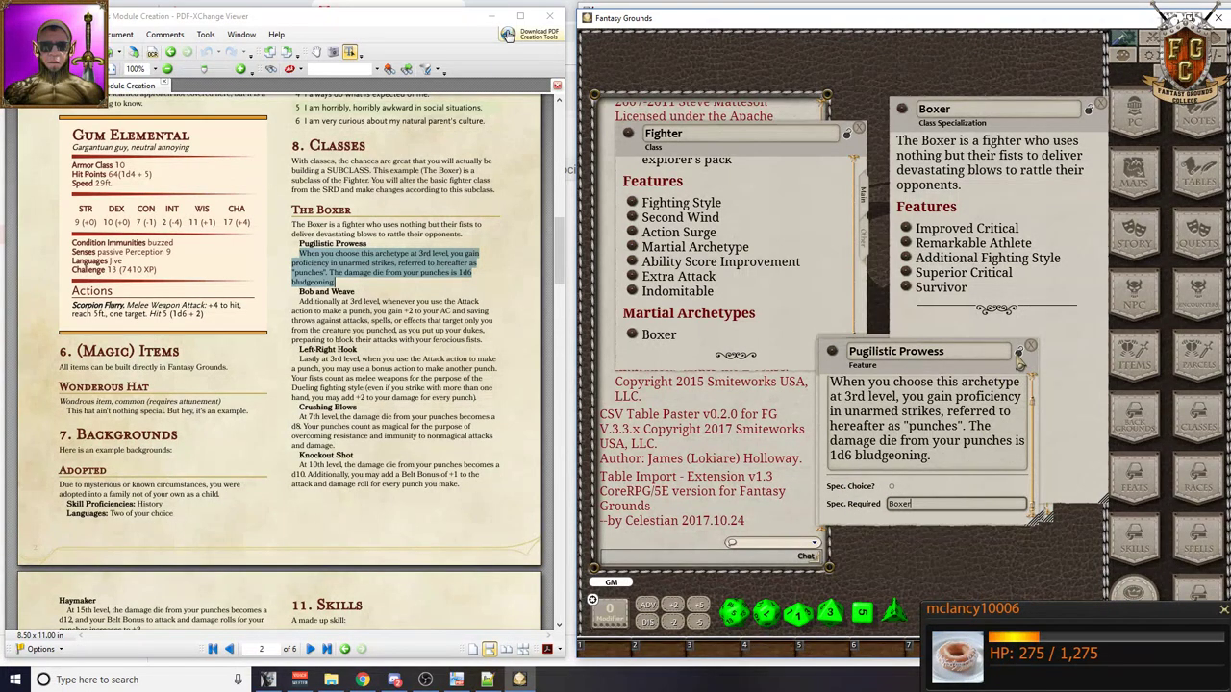
# - Remove the links from all five old Champion features in the Boxer's feature list, leaving their names as plain text
pyautogui.click(1038, 239)
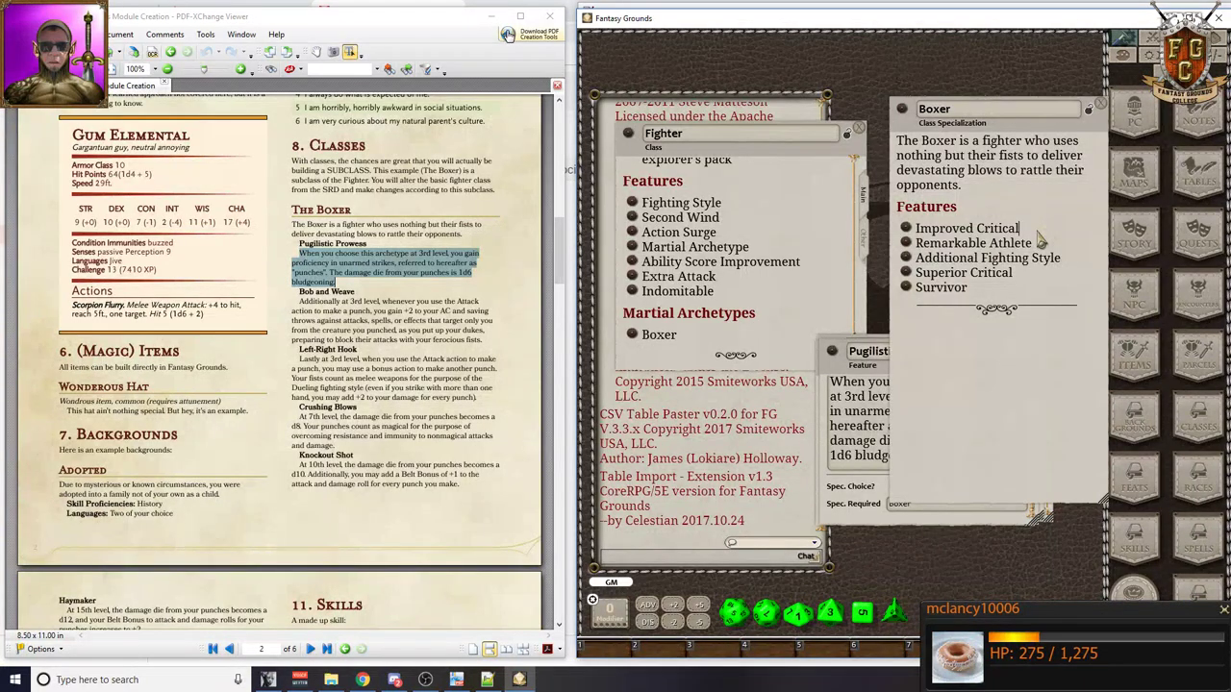
pyautogui.press('Home')
pyautogui.press('BackSpace')
pyautogui.click(1049, 252)
pyautogui.press('Home')
pyautogui.press('BackSpace')
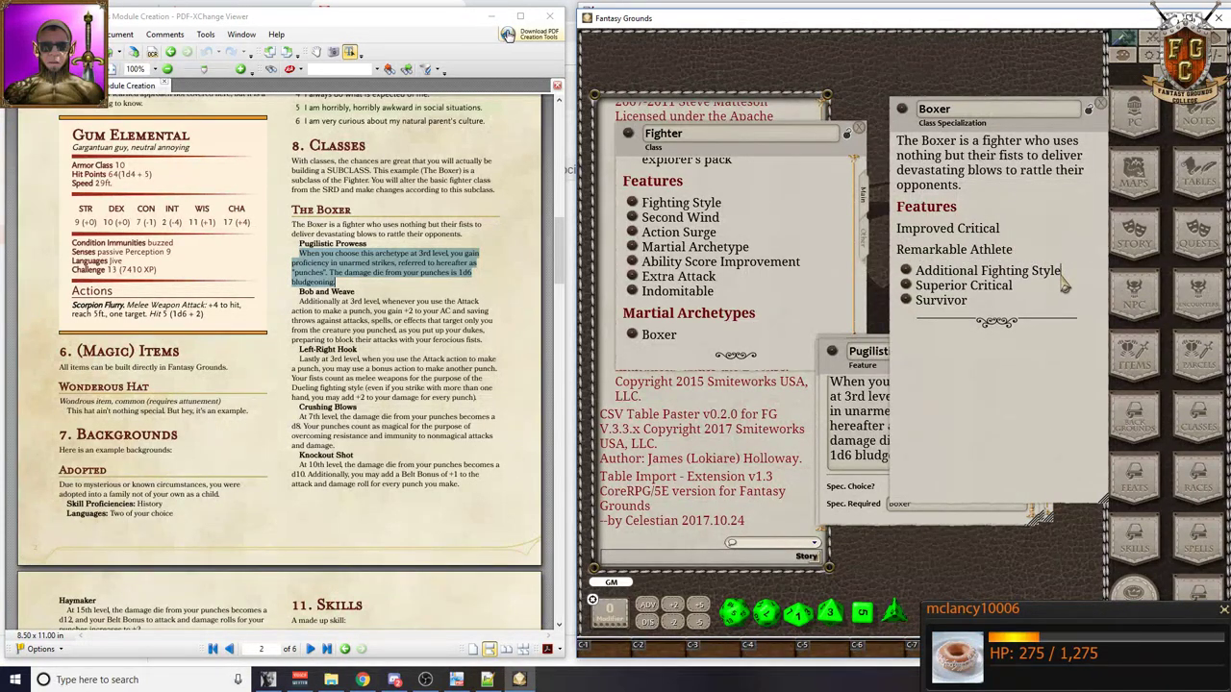
pyautogui.click(1062, 273)
pyautogui.press('Home')
pyautogui.press('BackSpace')
pyautogui.press('Home')
pyautogui.press('BackSpace')
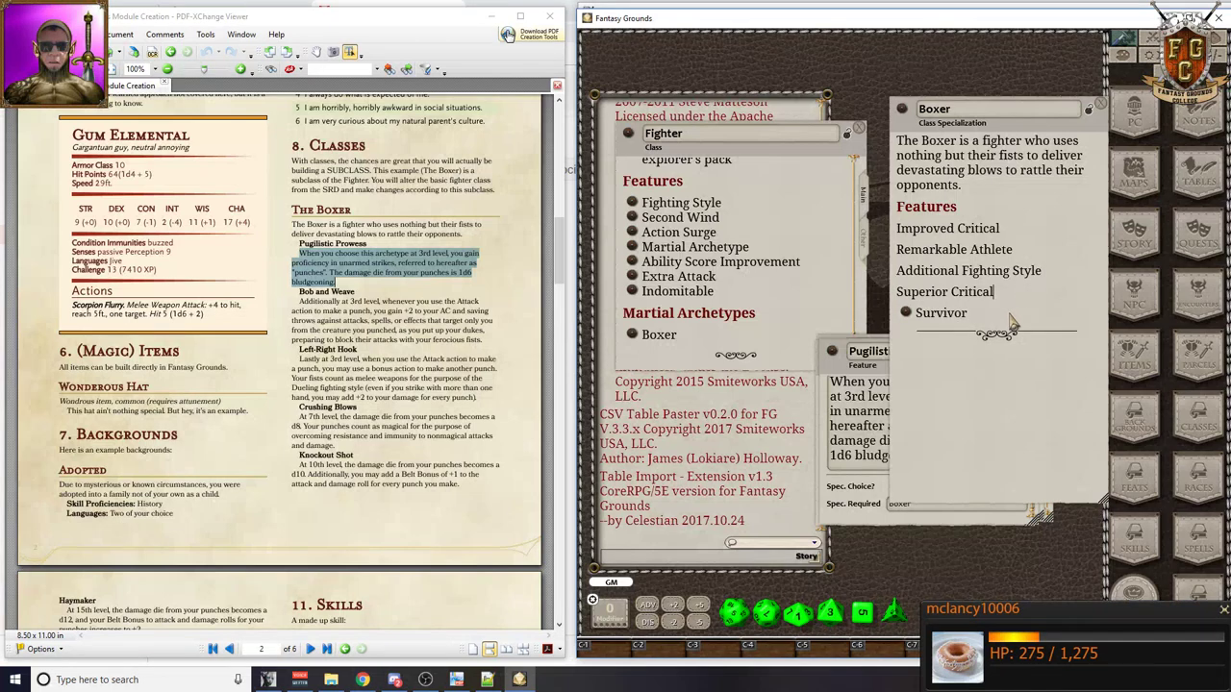
pyautogui.press('Home')
pyautogui.press('BackSpace')
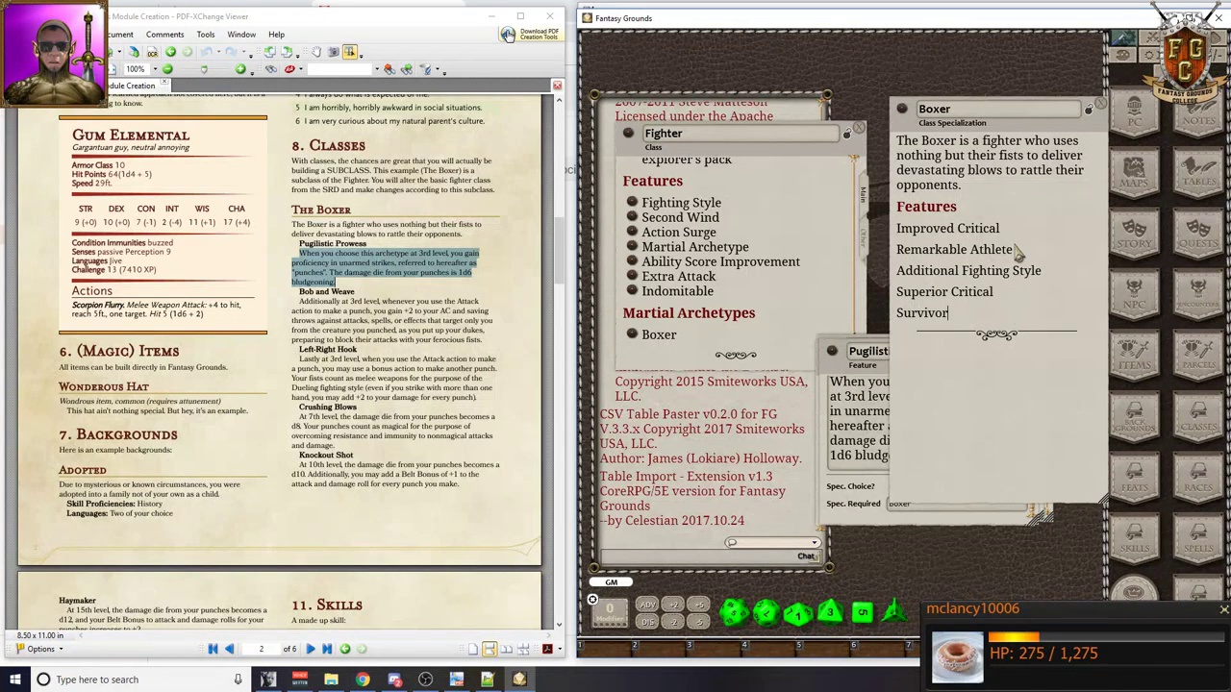
# - Replace Improved Critical in the Boxer's feature list with a link to Pugilistic Prowess, then lock and close that feature's record
pyautogui.moveTo(1017, 242); pyautogui.dragTo(881, 233)
pyautogui.press('Delete')
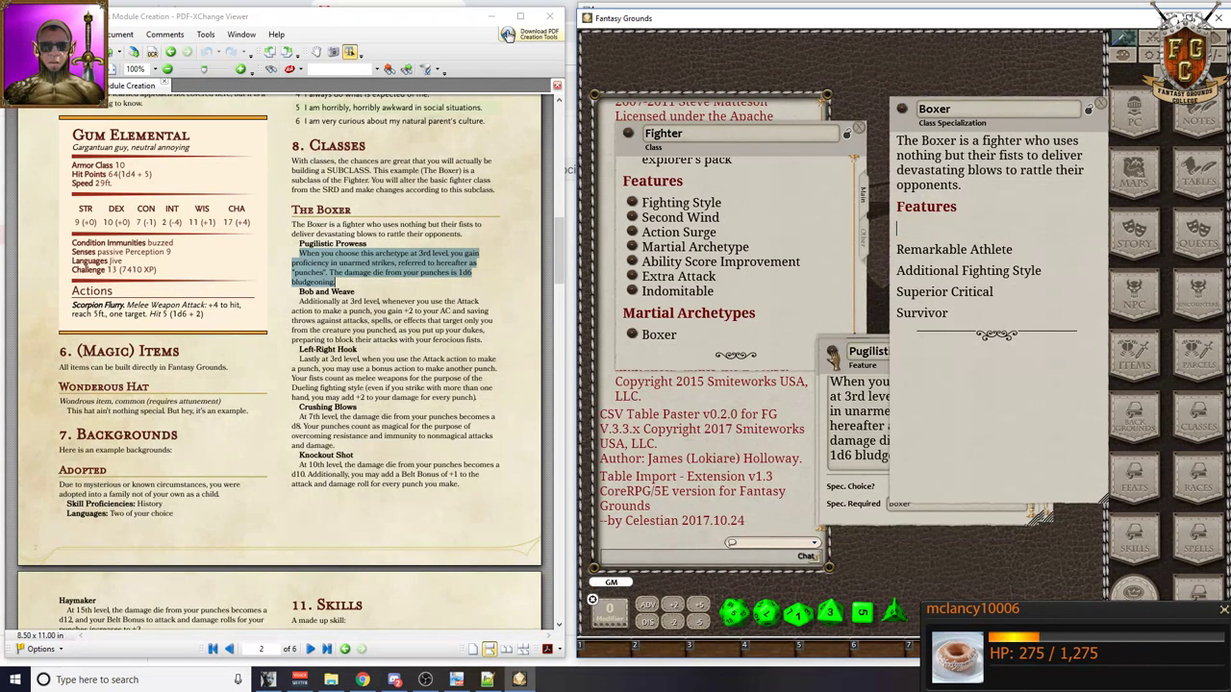
pyautogui.click(833, 362)
pyautogui.moveTo(847, 337); pyautogui.dragTo(913, 231)
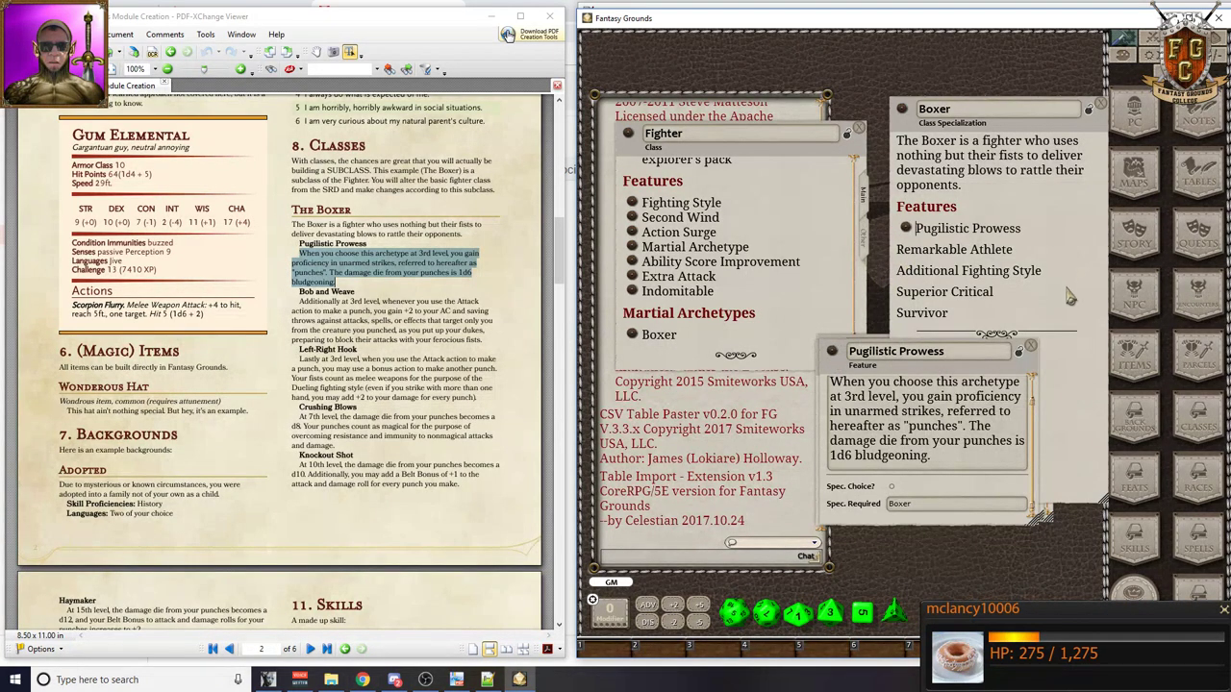
pyautogui.click(1019, 357)
pyautogui.click(1031, 348)
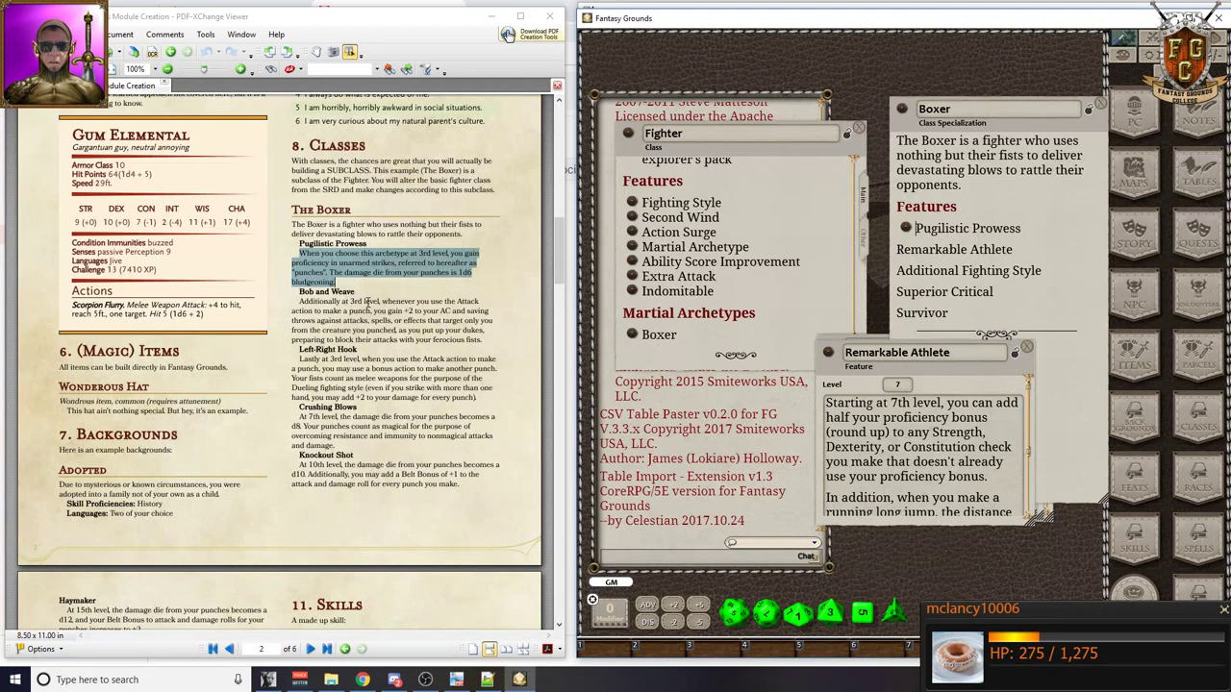
# - Insert two blank lines below Pugilistic Prowess in the Boxer's feature list
pyautogui.click(1037, 244)
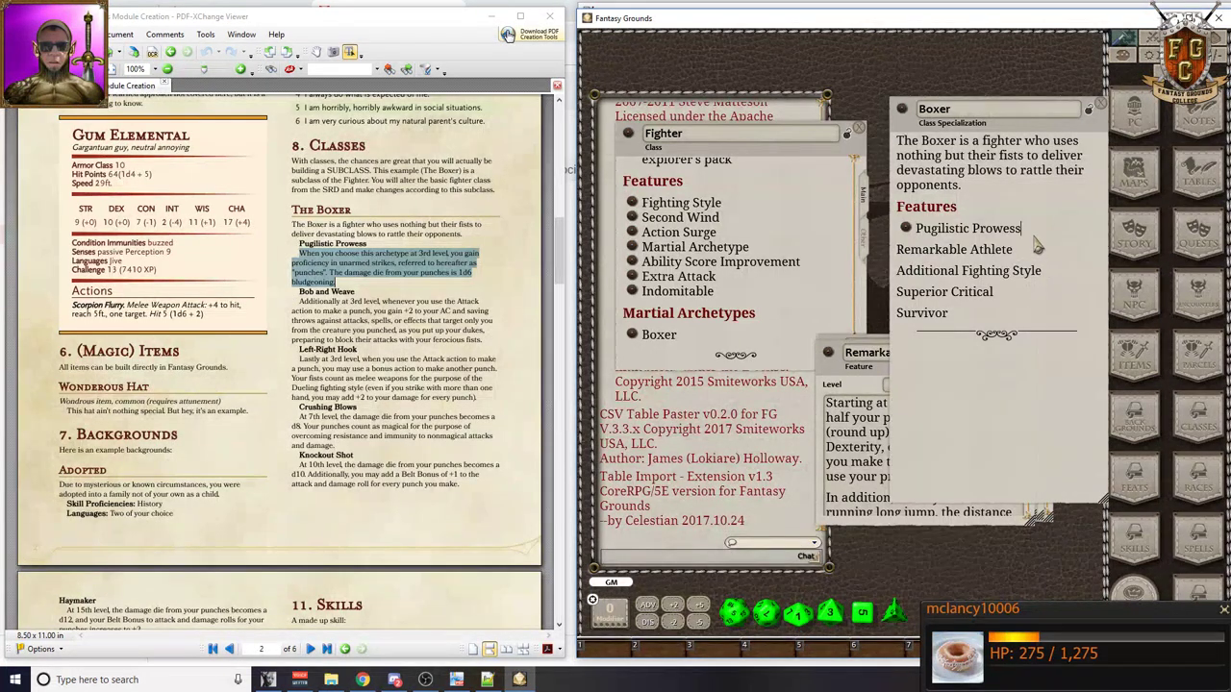
pyautogui.press('Return')
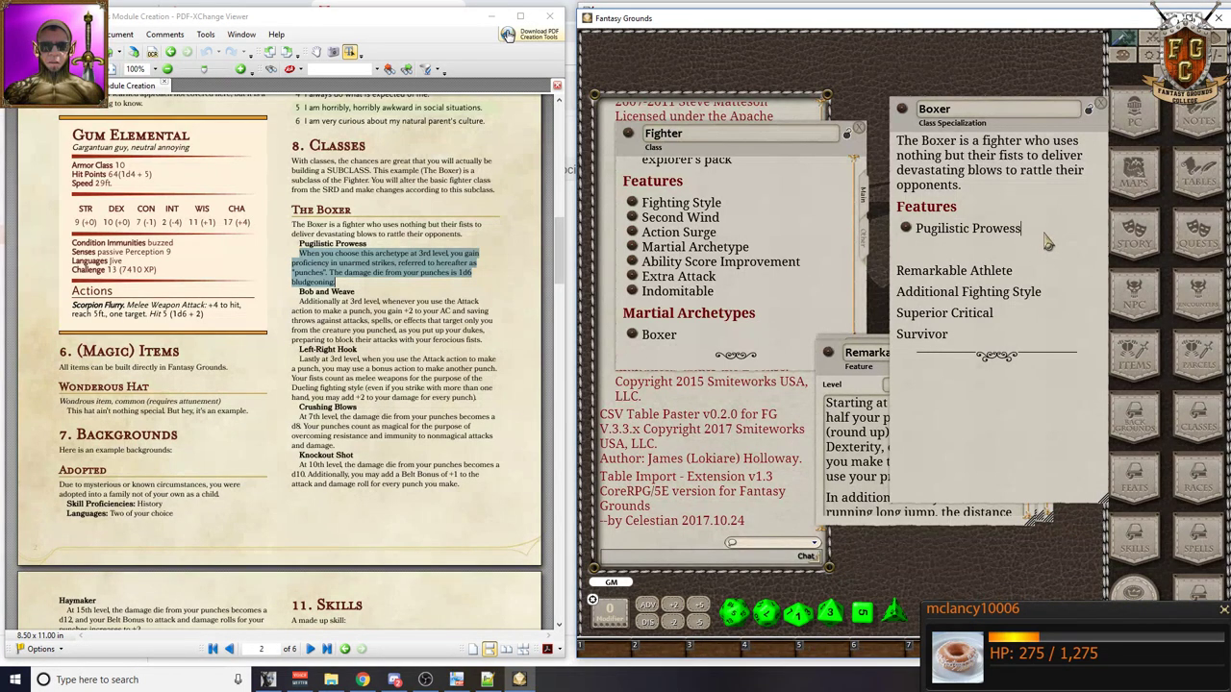
pyautogui.press('Return')
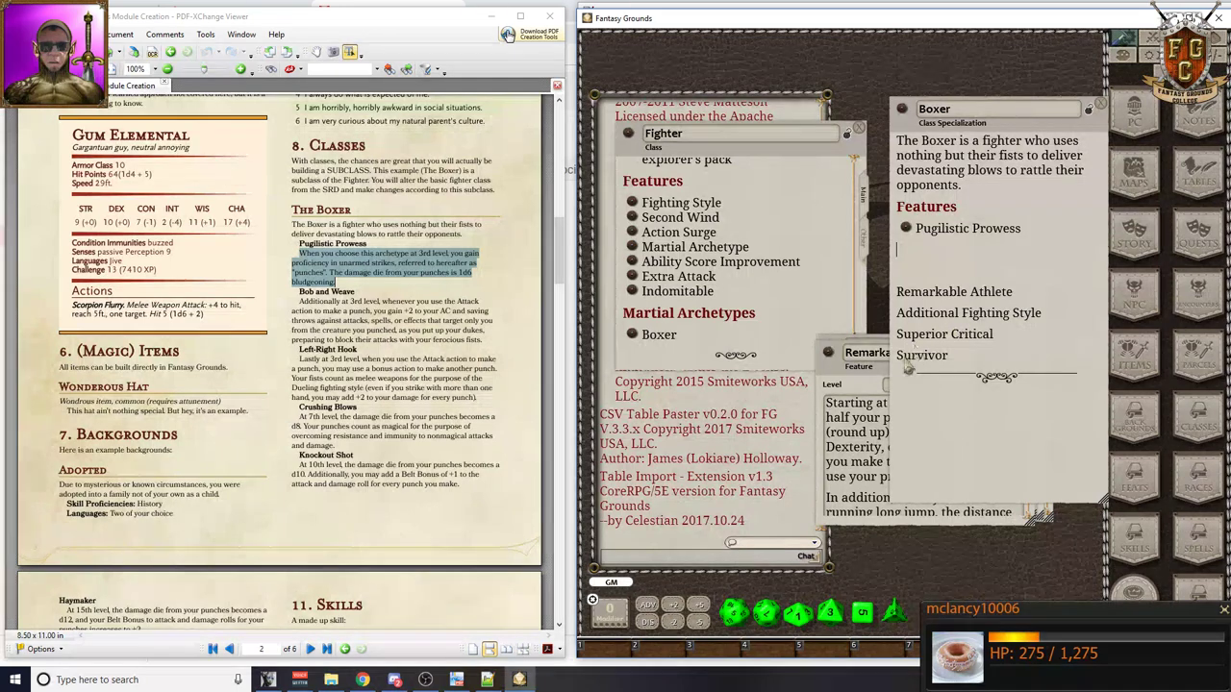
# - Add a new blank feature to the Fighter class's features and open its record
pyautogui.click(826, 286)
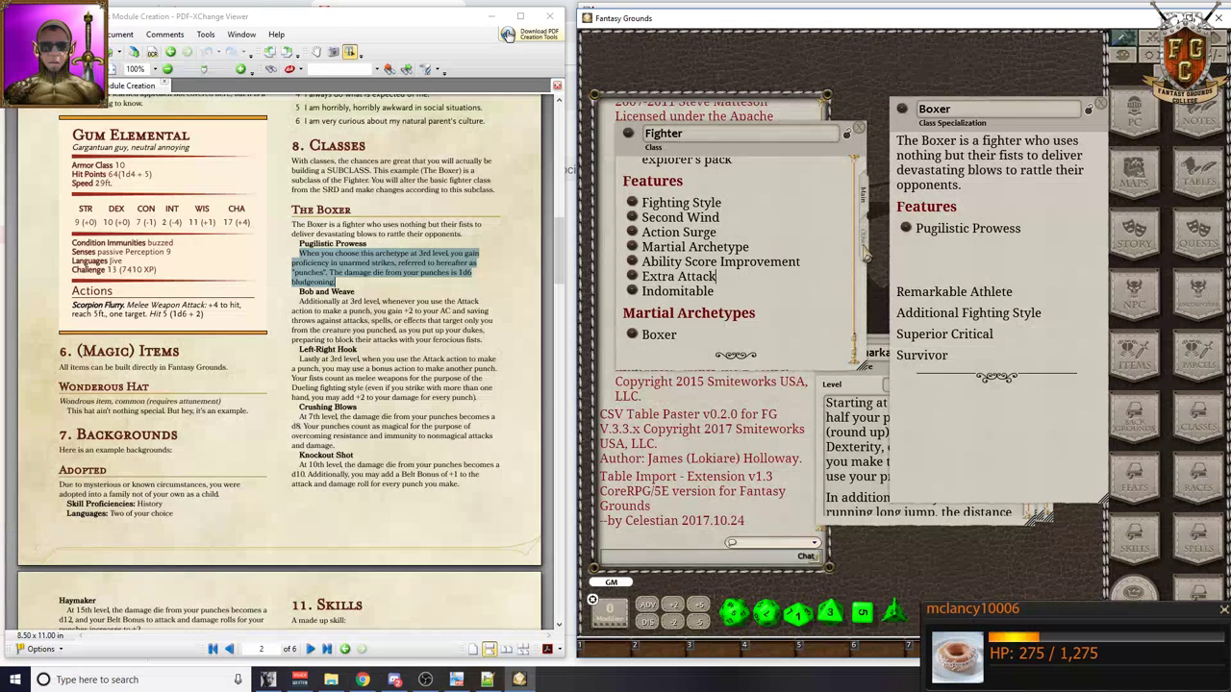
pyautogui.click(865, 252)
pyautogui.scroll(-3, 644, 256)
pyautogui.scroll(-3, 644, 256)
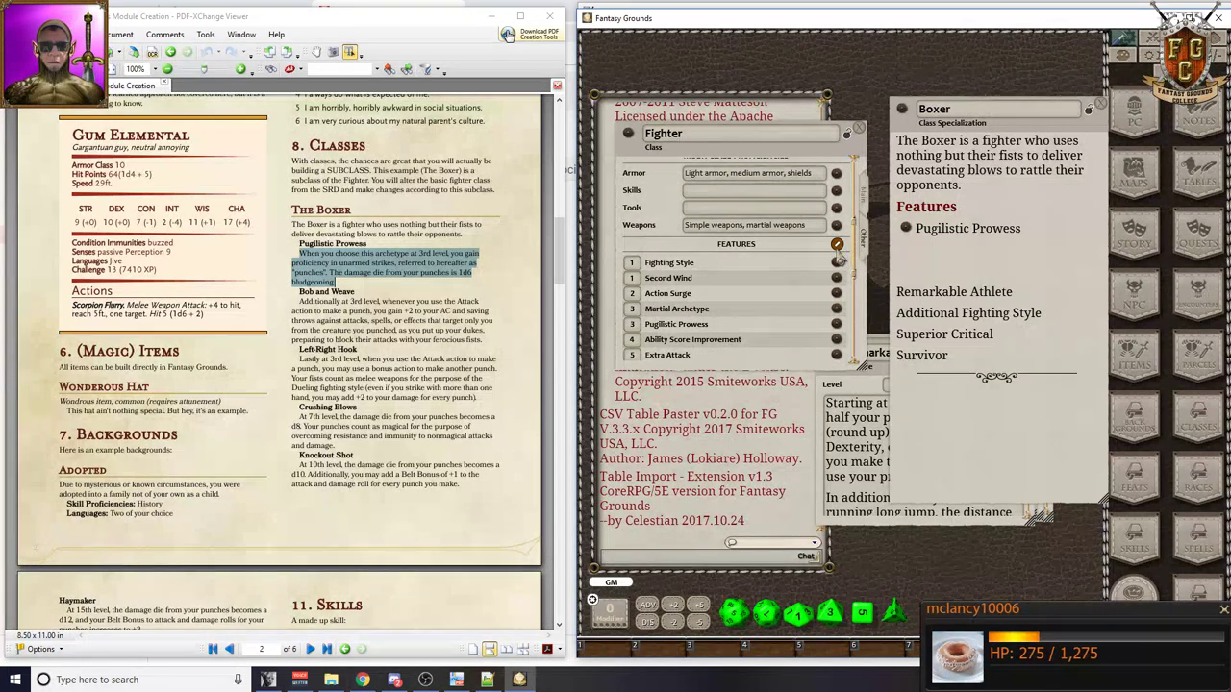
pyautogui.click(838, 247)
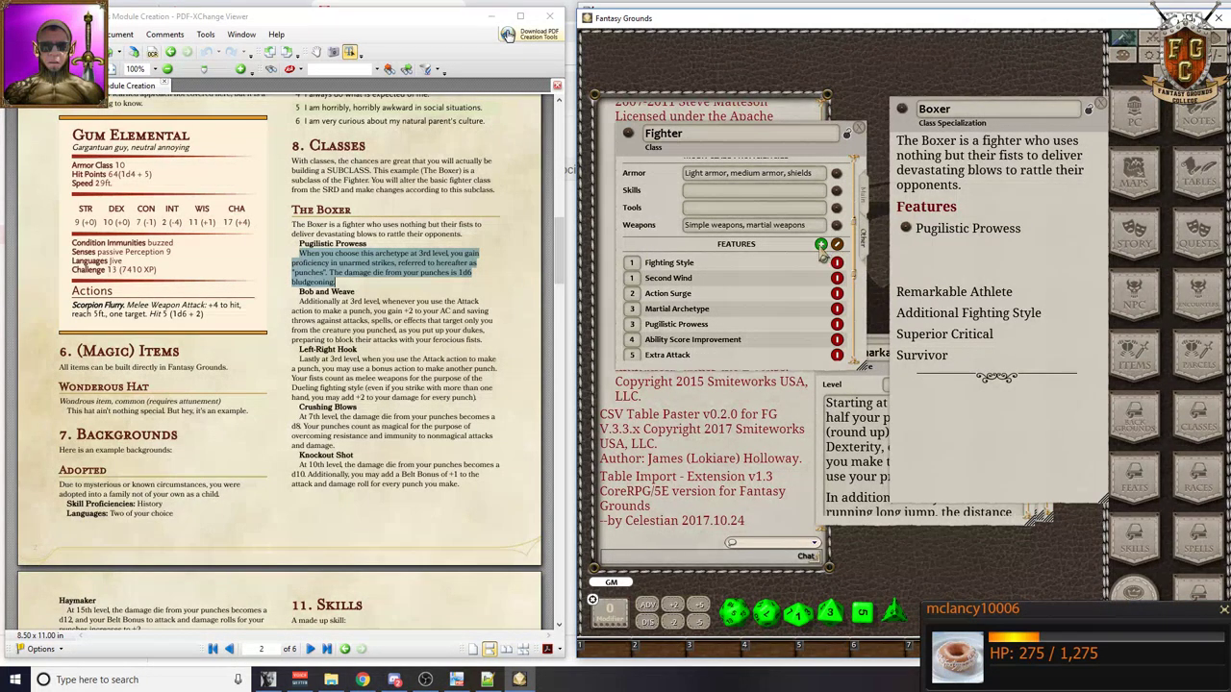
pyautogui.click(821, 244)
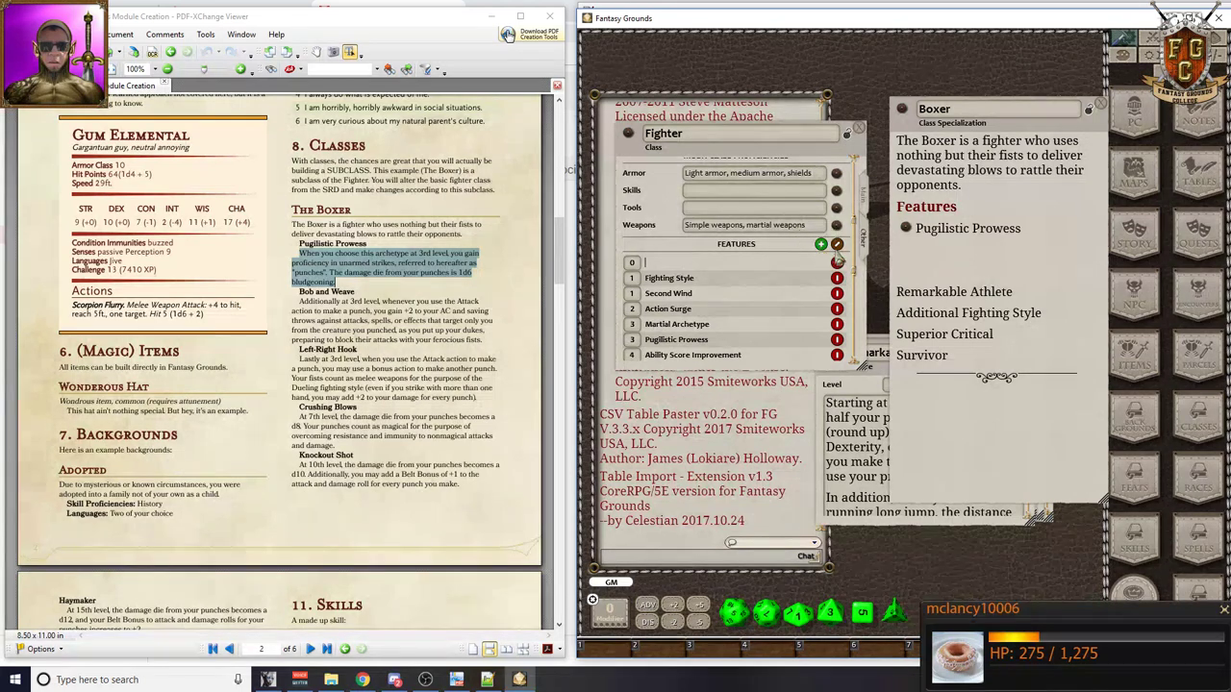
pyautogui.click(837, 246)
pyautogui.click(838, 265)
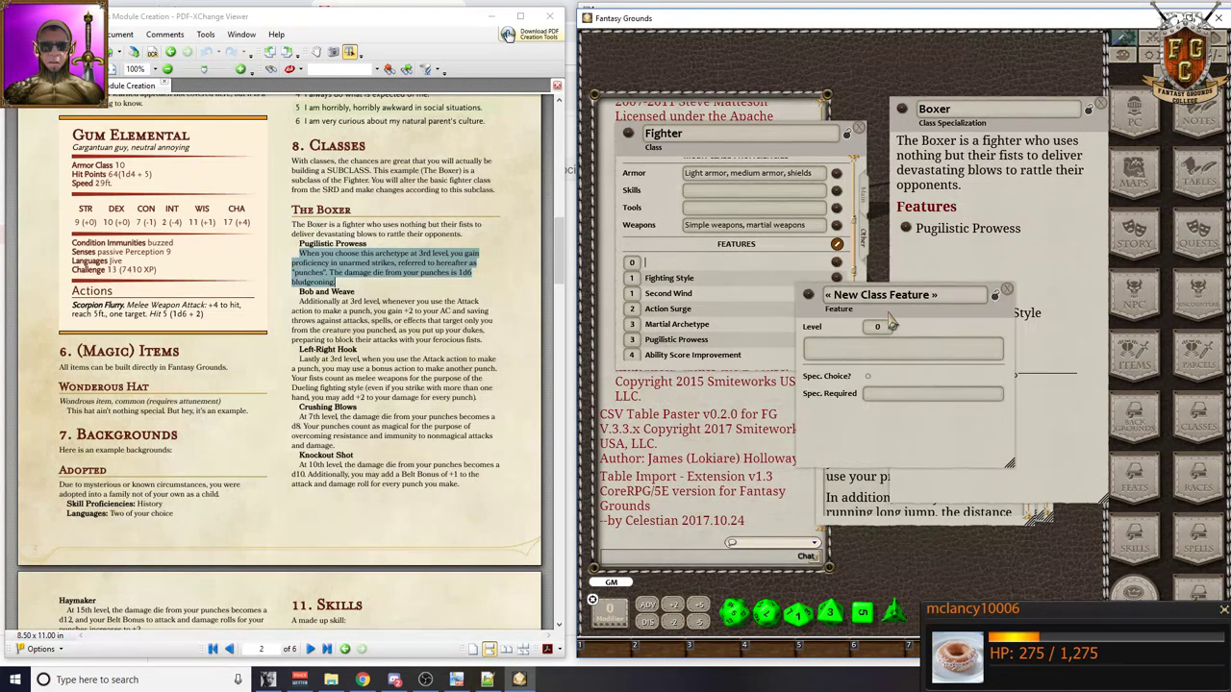
# - Name the new class feature Bob and Weave from the PDF heading and set its level to 3
pyautogui.moveTo(930, 339); pyautogui.dragTo(946, 413)
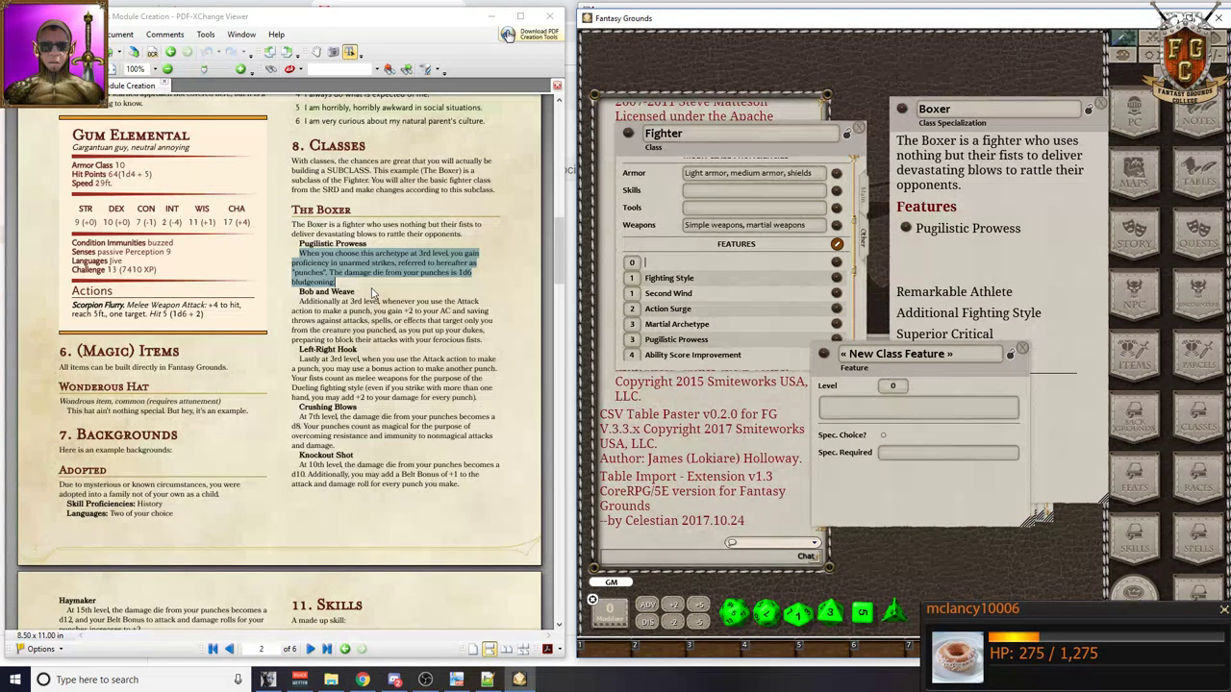
pyautogui.moveTo(373, 293); pyautogui.dragTo(315, 292)
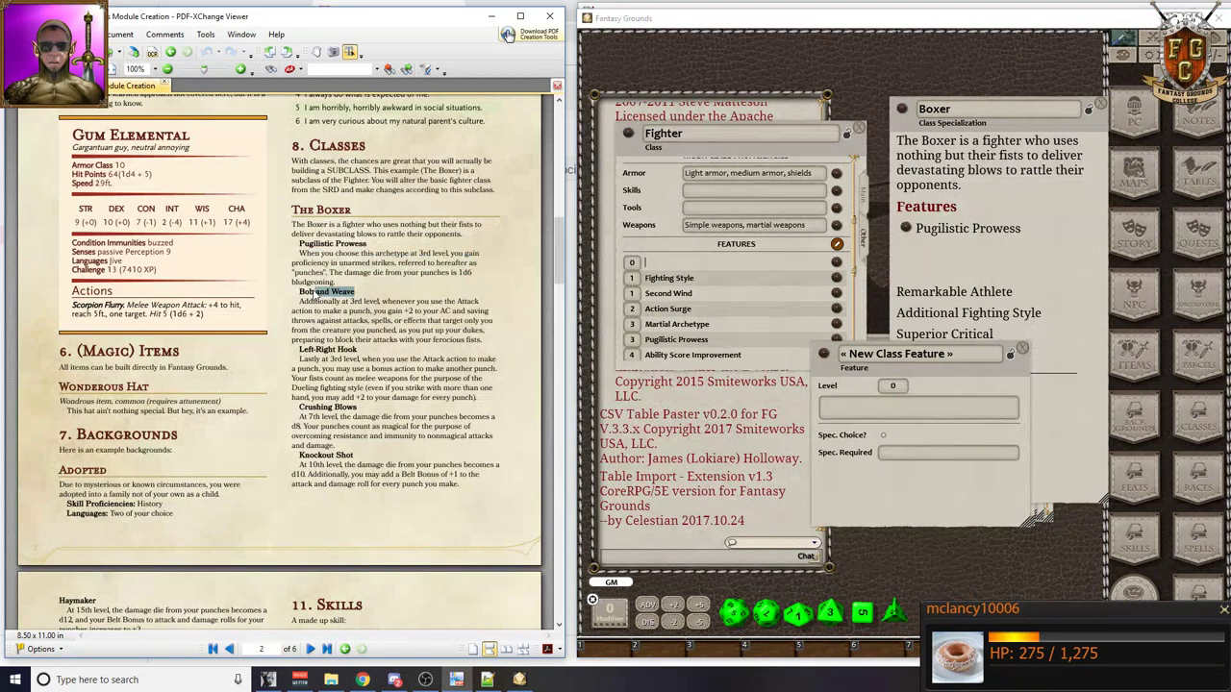
pyautogui.click(866, 356)
pyautogui.hotkey('ctrl', 'a')
pyautogui.write('Bob and Weave')
pyautogui.click(894, 386)
pyautogui.write('3')
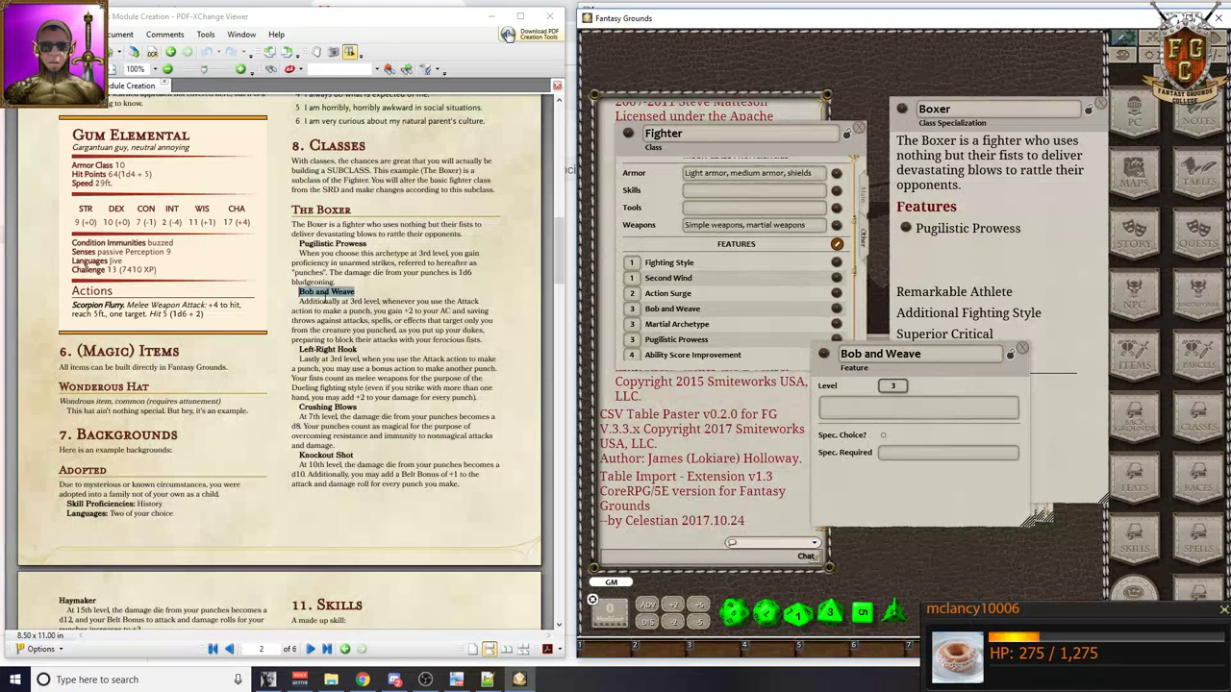
# - Fill Bob and Weave's description with its PDF paragraph, cleaned up through Notepad++, and set its required specialization to Boxer
pyautogui.moveTo(300, 304); pyautogui.dragTo(507, 341)
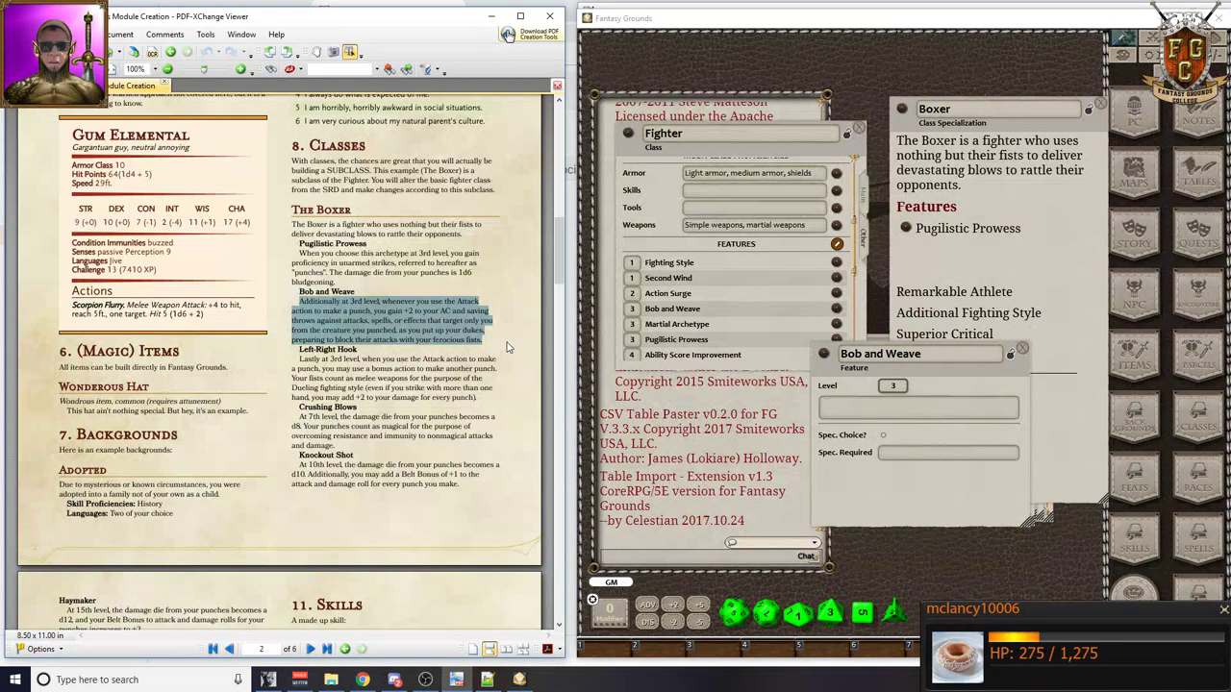
pyautogui.hotkey('ctrl', 'c')
pyautogui.click(519, 680)
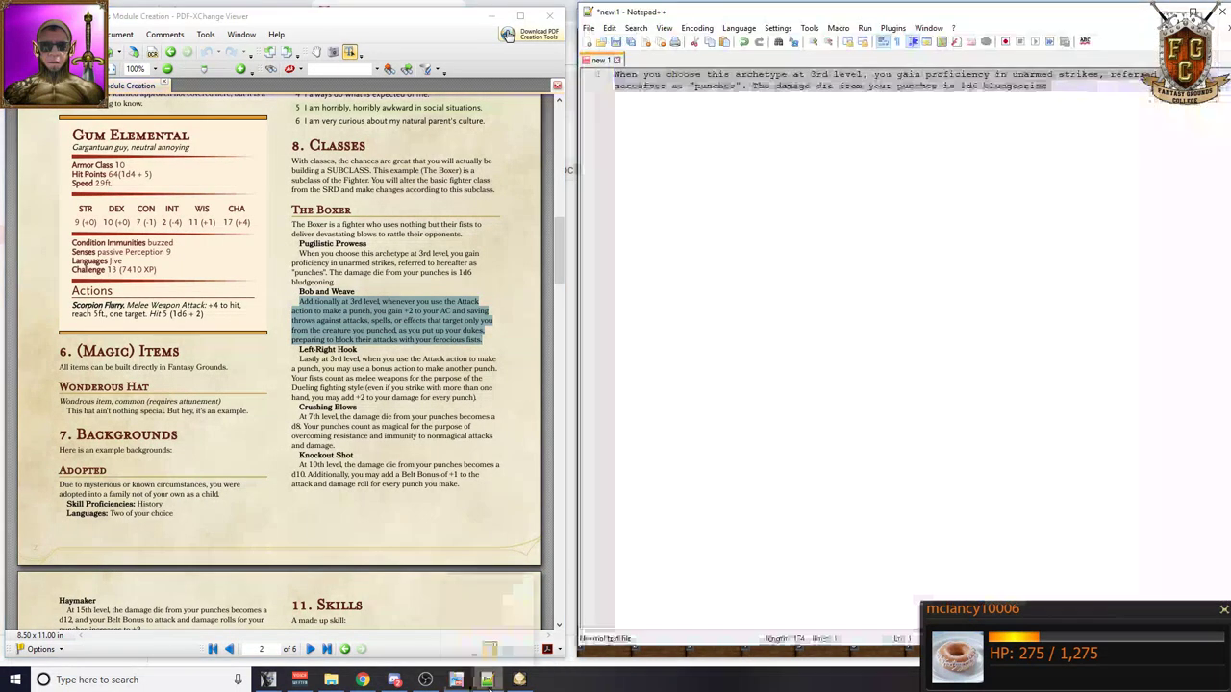
pyautogui.hotkey('ctrl', 'a')
pyautogui.hotkey('ctrl', 'v')
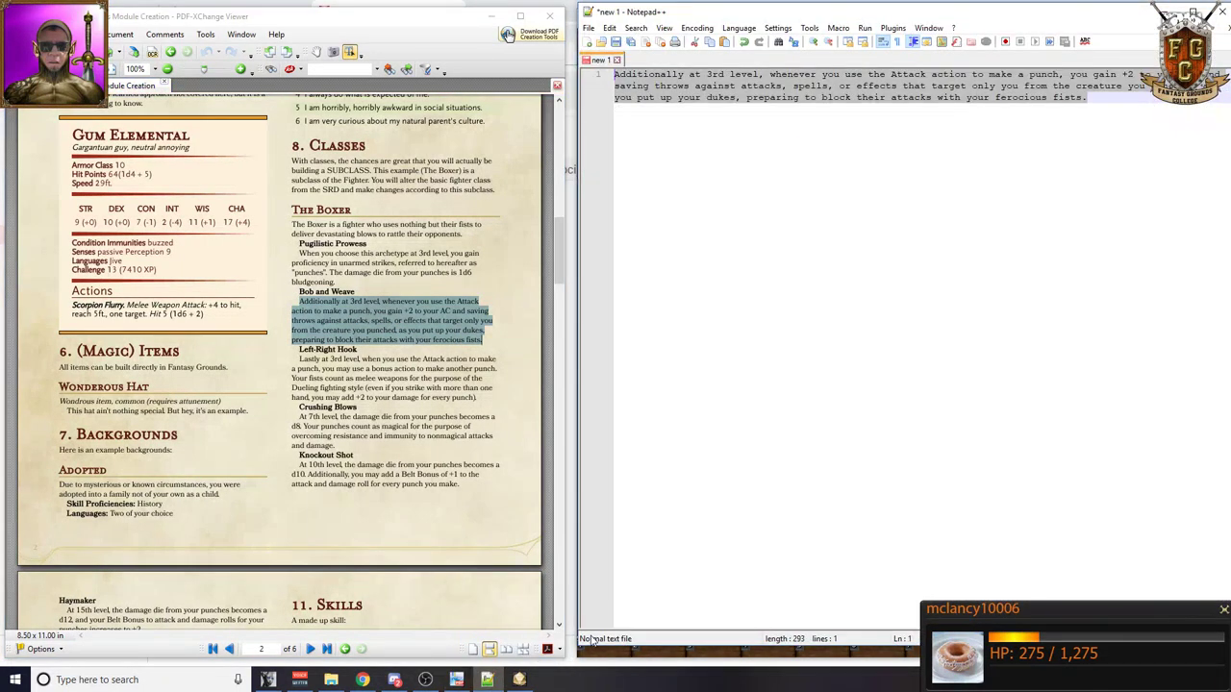
pyautogui.click(519, 680)
pyautogui.click(920, 411)
pyautogui.hotkey('ctrl', 'v')
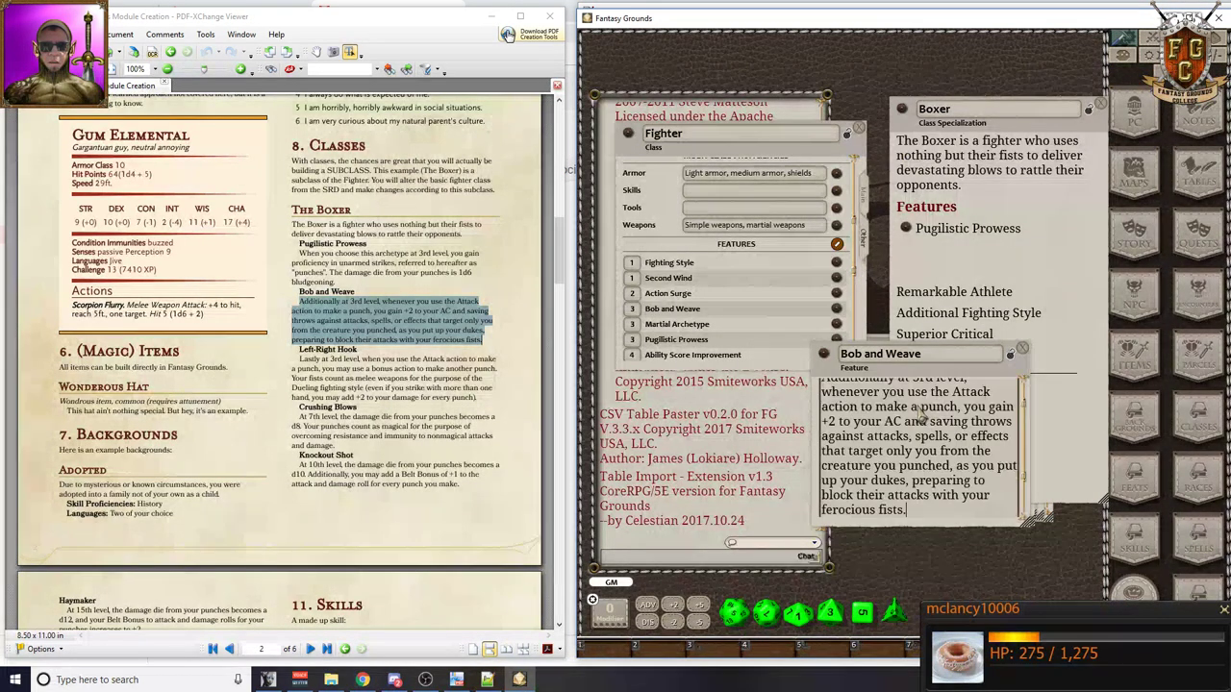
pyautogui.scroll(-2, 935, 460)
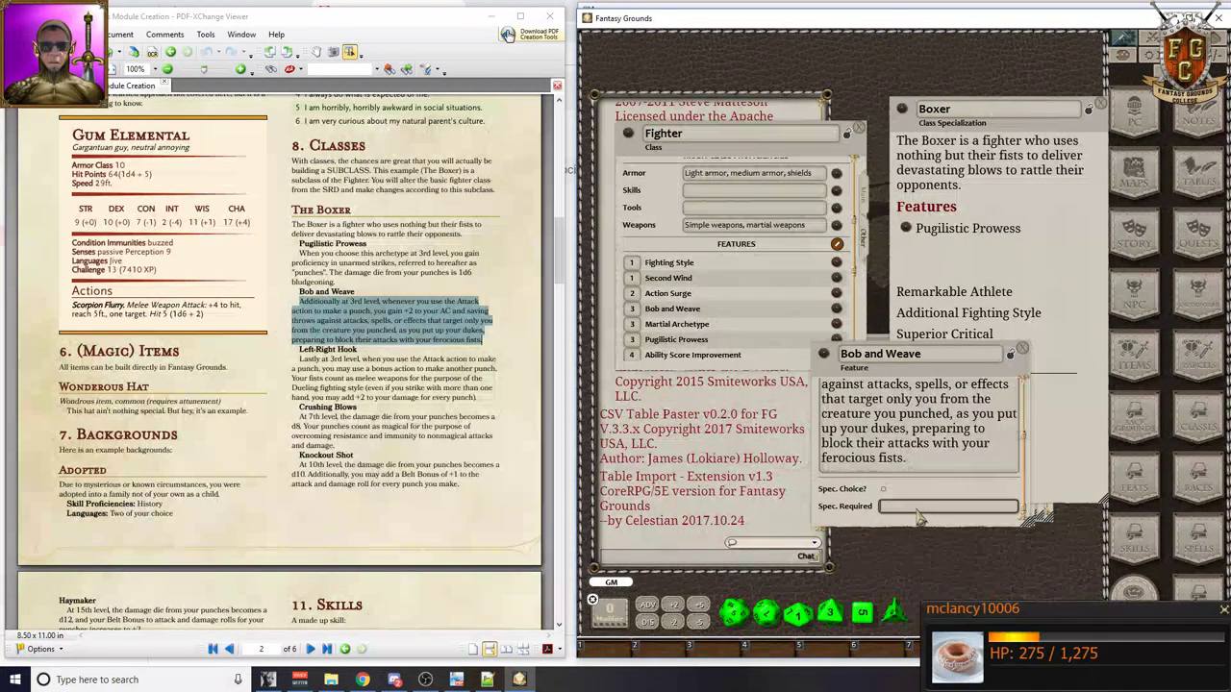
pyautogui.write('Boxer')
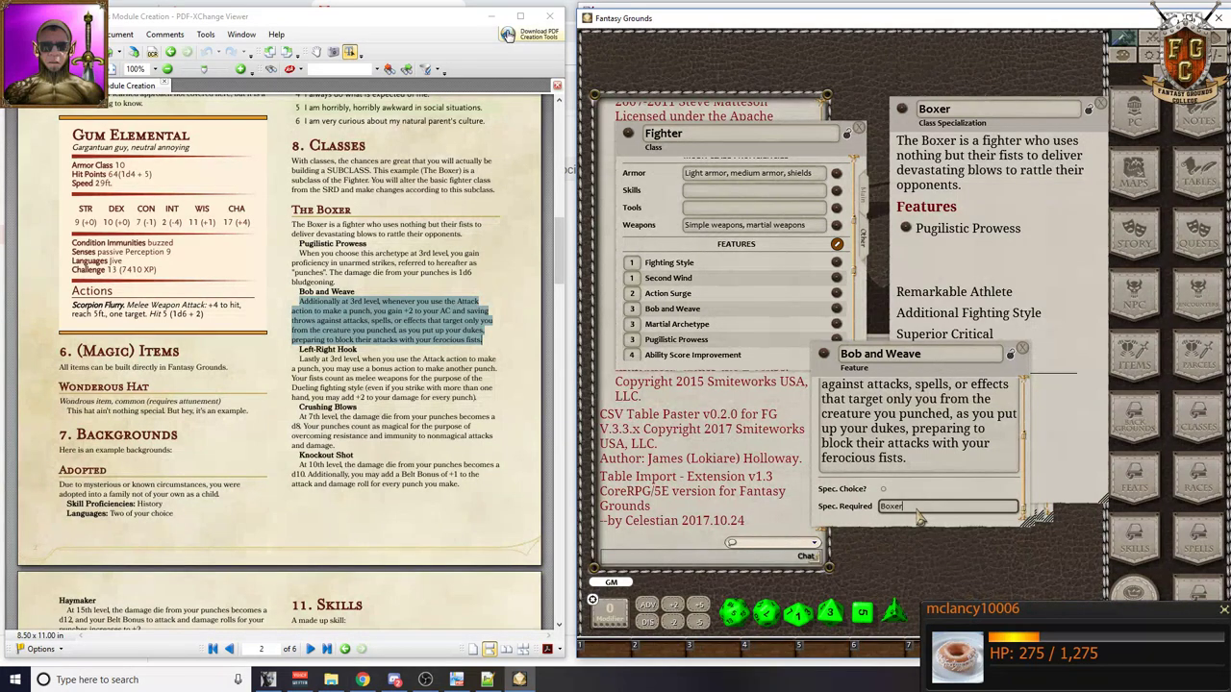
# - Lock Bob and Weave's record, link it below Pugilistic Prowess in the Boxer's features, close it and delete the extra blank line
pyautogui.click(1009, 354)
pyautogui.moveTo(825, 354); pyautogui.dragTo(909, 252)
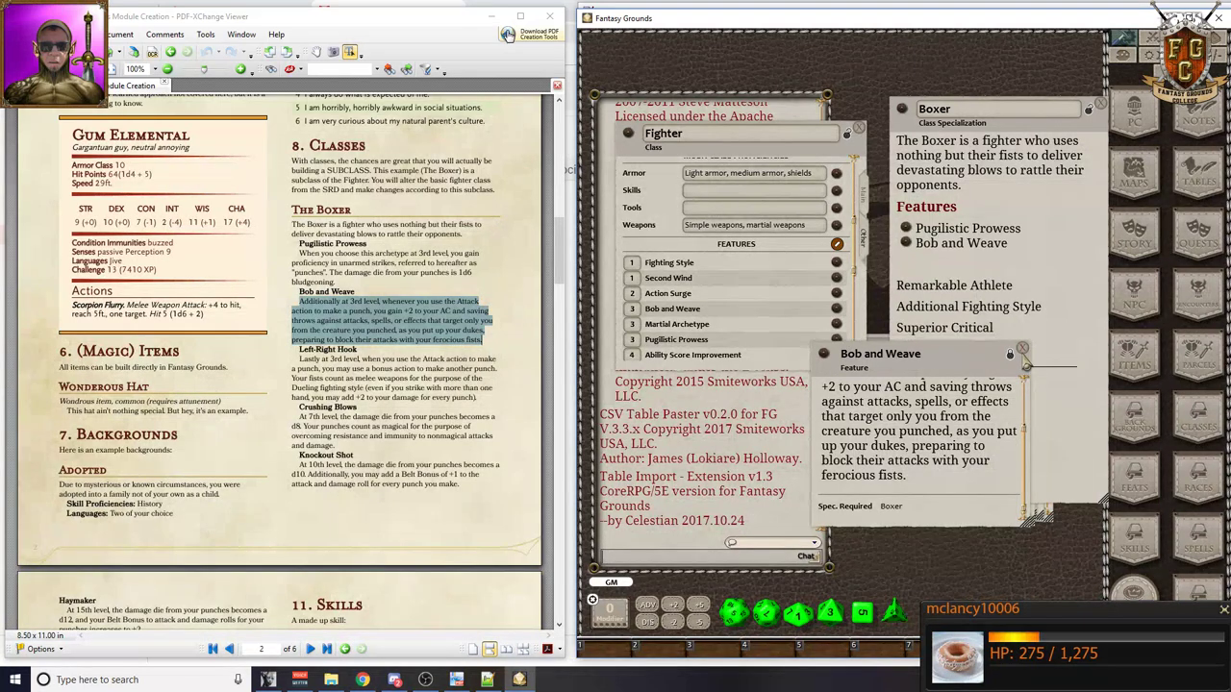
pyautogui.click(1024, 350)
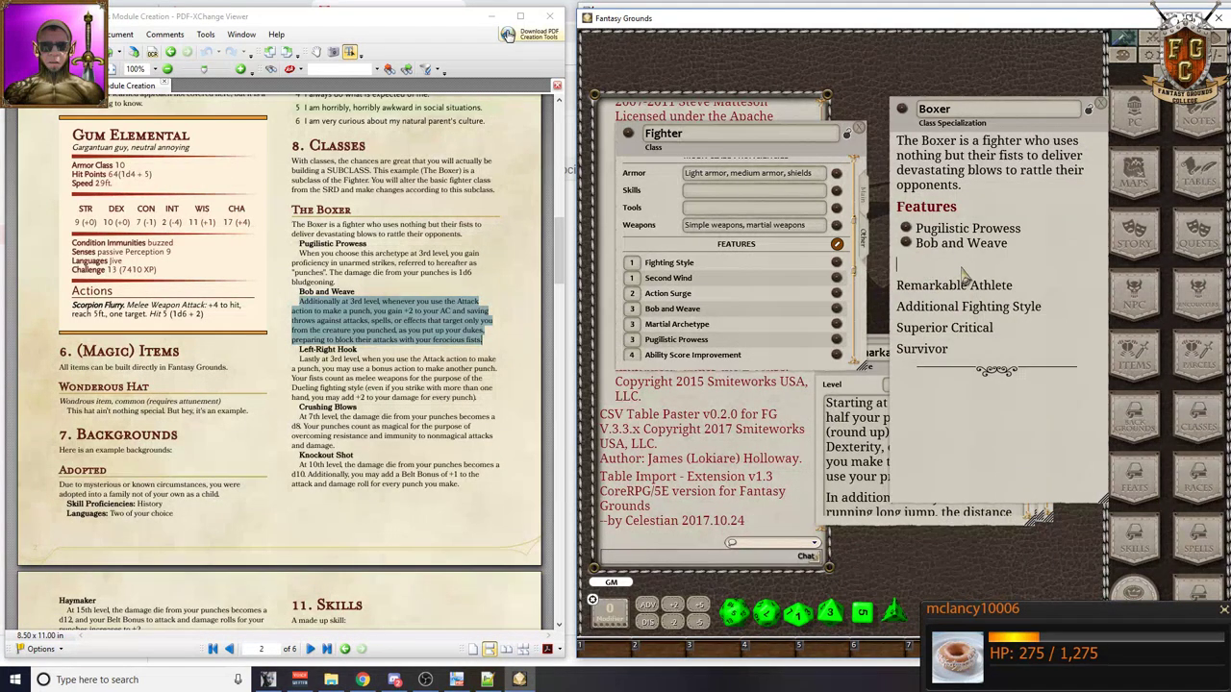
pyautogui.press('BackSpace')
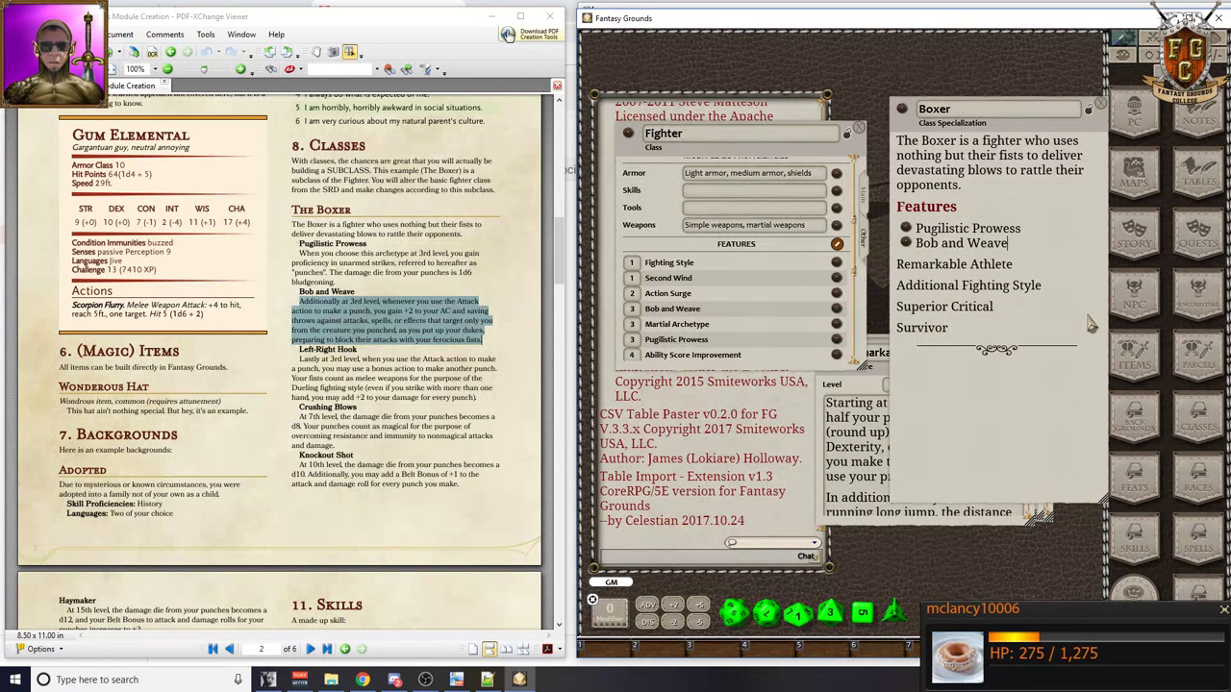
# - Insert a blank line between Bob and Weave and Remarkable Athlete in the Boxer's feature list
pyautogui.click(862, 389)
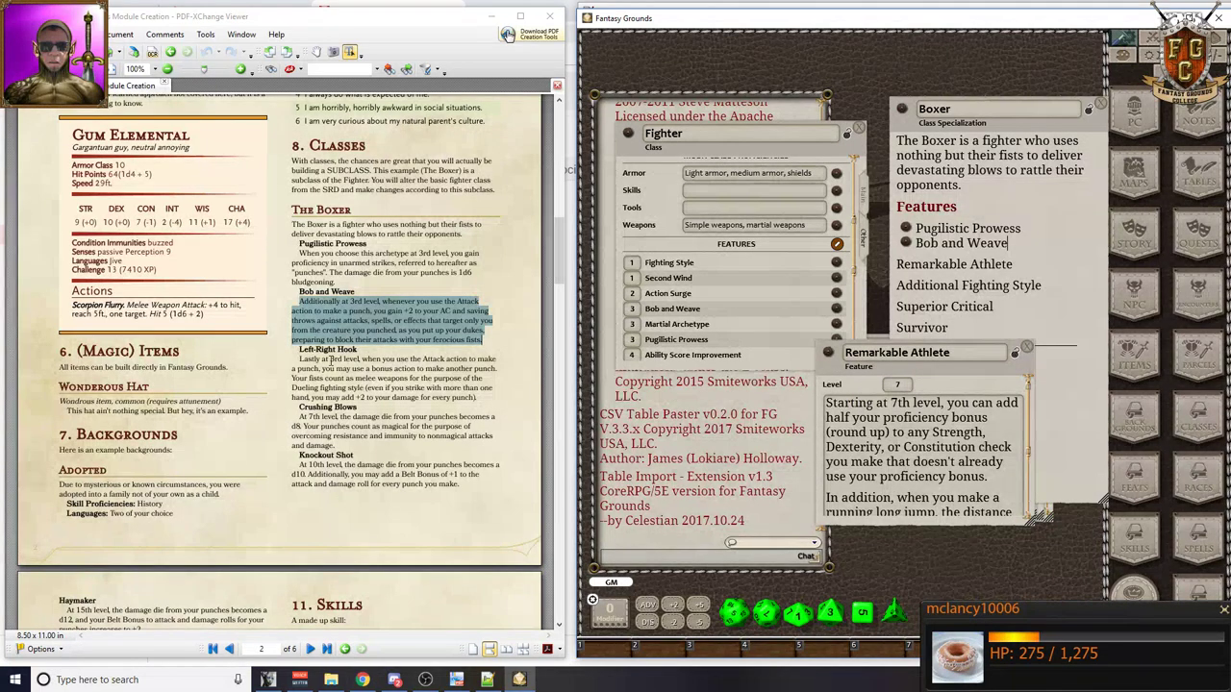
pyautogui.moveTo(293, 366); pyautogui.dragTo(348, 369)
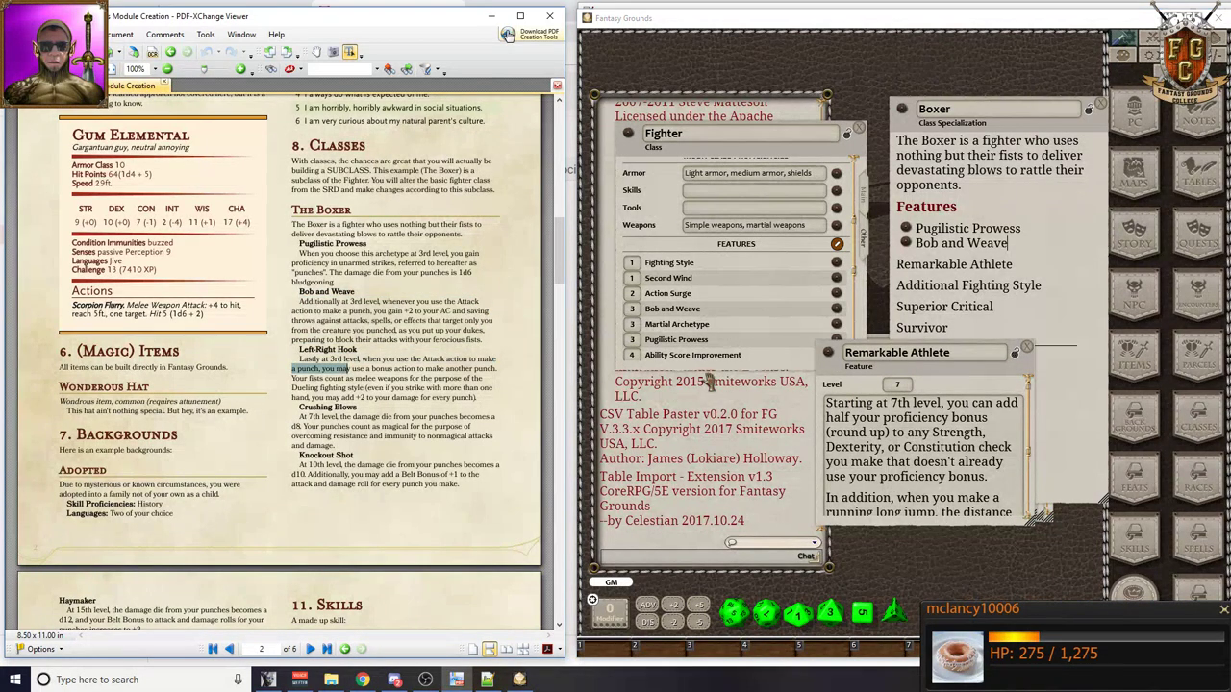
pyautogui.click(901, 270)
pyautogui.press('Return')
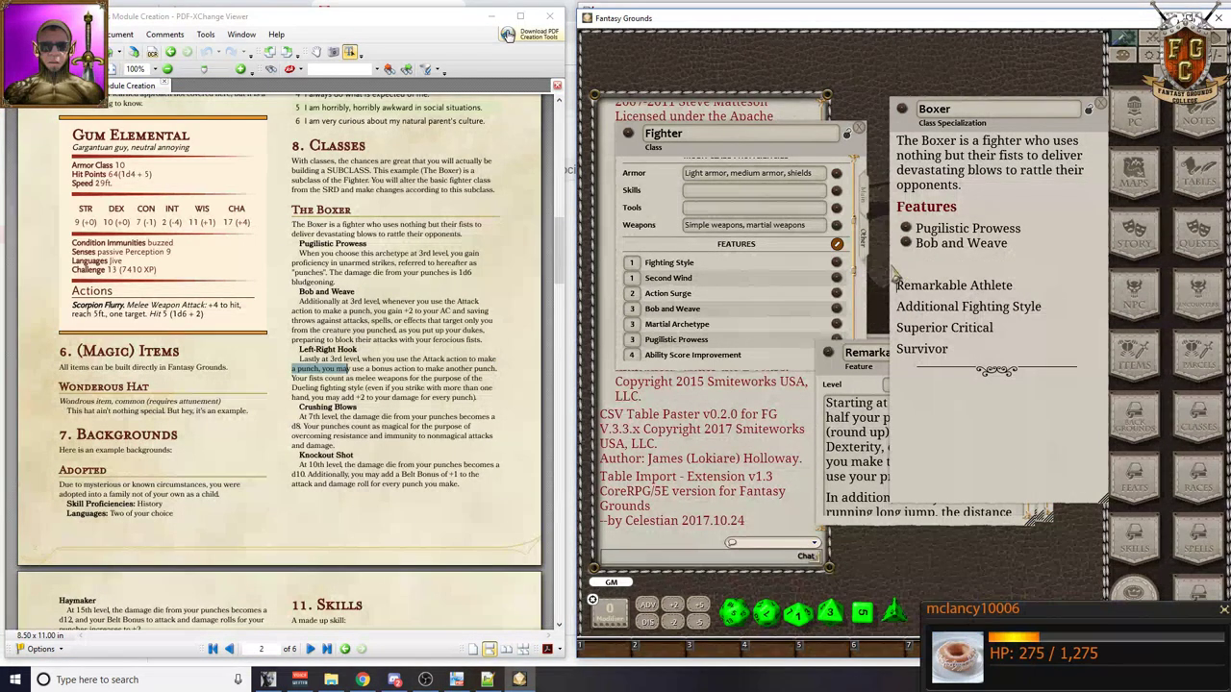
# - Add another blank feature to the Fighter class's features and open its record
pyautogui.click(837, 246)
pyautogui.click(820, 244)
pyautogui.click(836, 246)
pyautogui.click(835, 263)
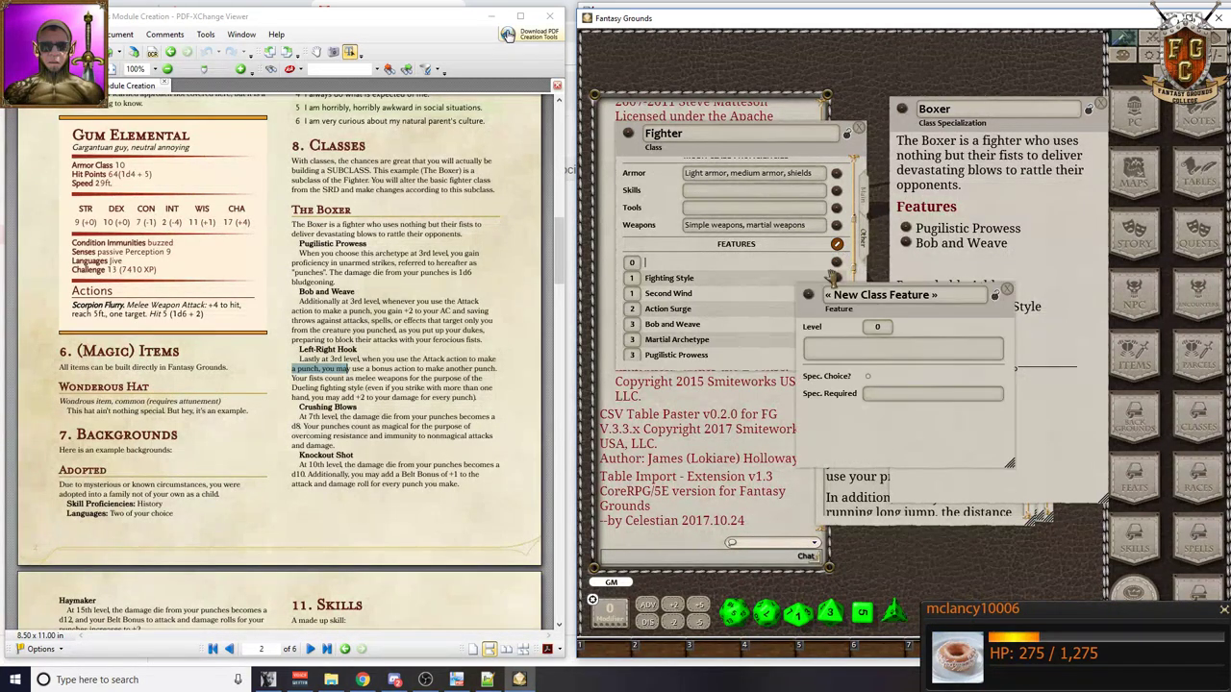
# - Name the new class feature Left-Right Hook from the PDF heading and set its level to 3
pyautogui.moveTo(357, 349); pyautogui.dragTo(294, 351)
pyautogui.hotkey('ctrl', 'c')
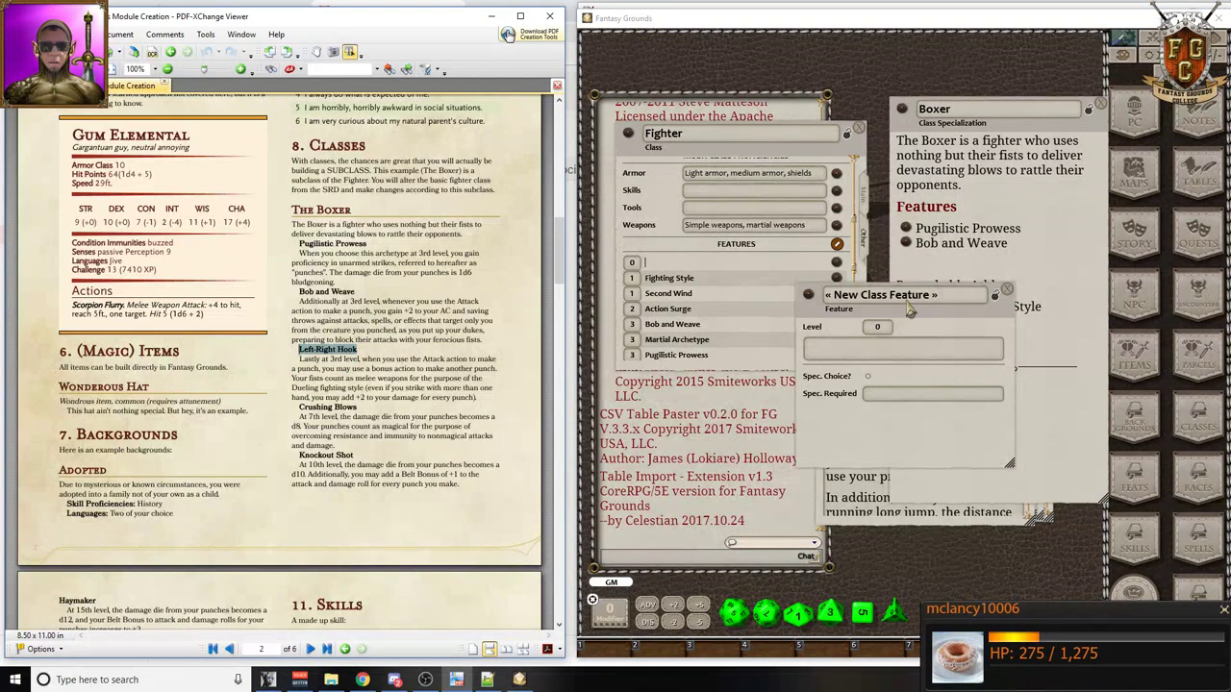
pyautogui.click(880, 295)
pyautogui.hotkey('ctrl', 'v')
pyautogui.click(877, 328)
pyautogui.write('3')
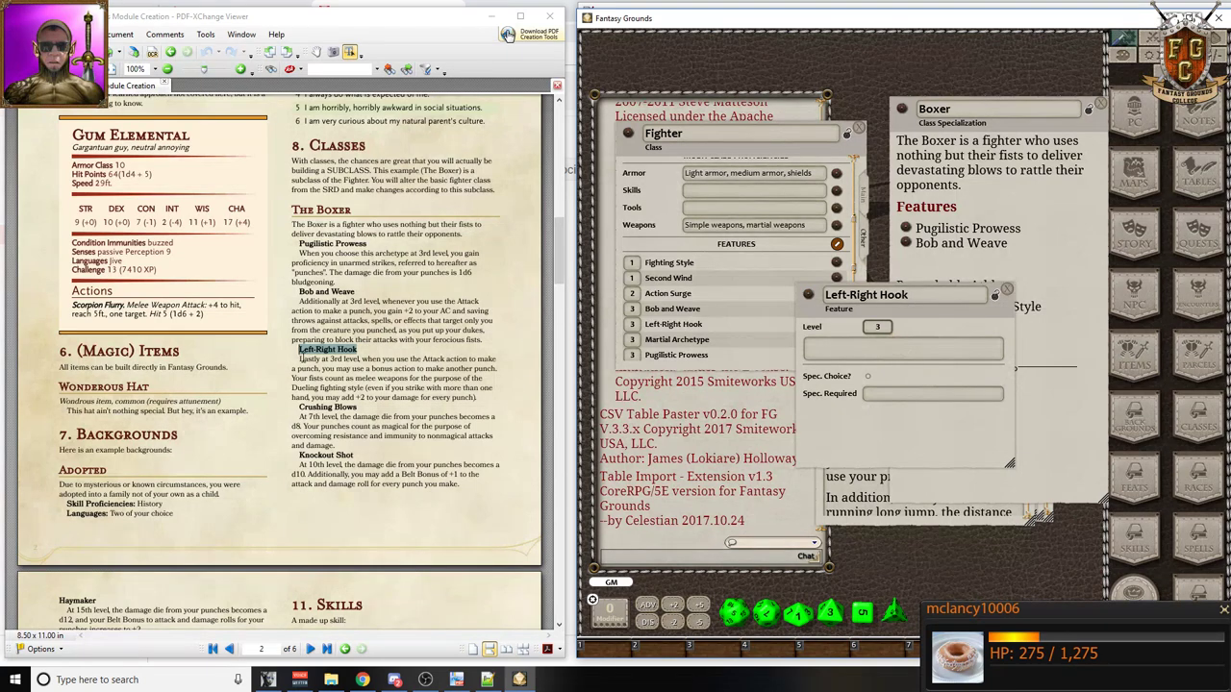
# - Copy the Left-Right Hook paragraph from the PDF into the feature's description and join its broken lines into one paragraph
pyautogui.moveTo(300, 360); pyautogui.dragTo(524, 407)
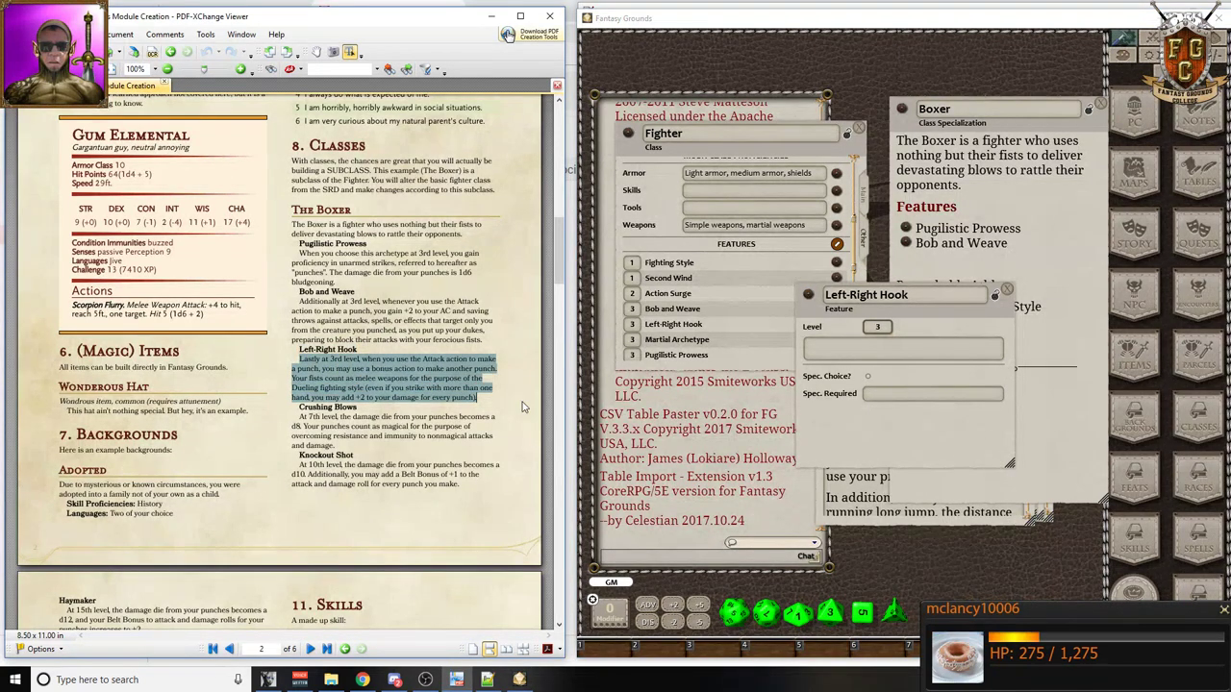
pyautogui.hotkey('ctrl', 'c')
pyautogui.click(864, 351)
pyautogui.hotkey('ctrl', 'v')
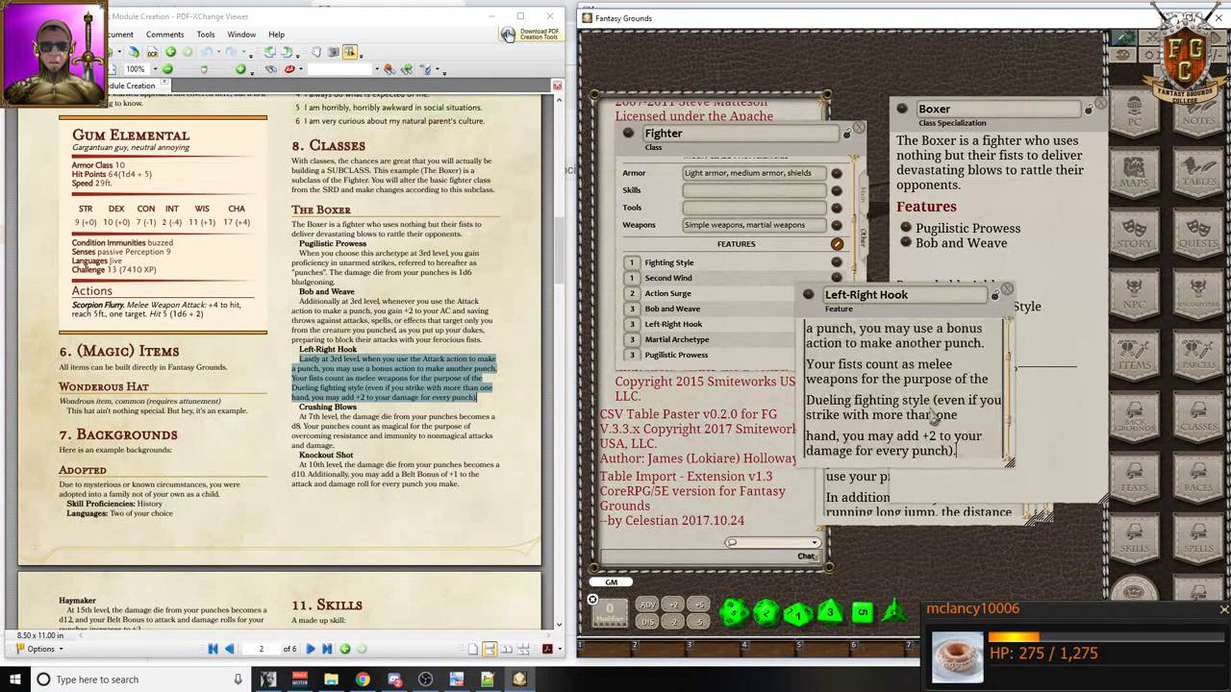
pyautogui.scroll(5, 947, 410)
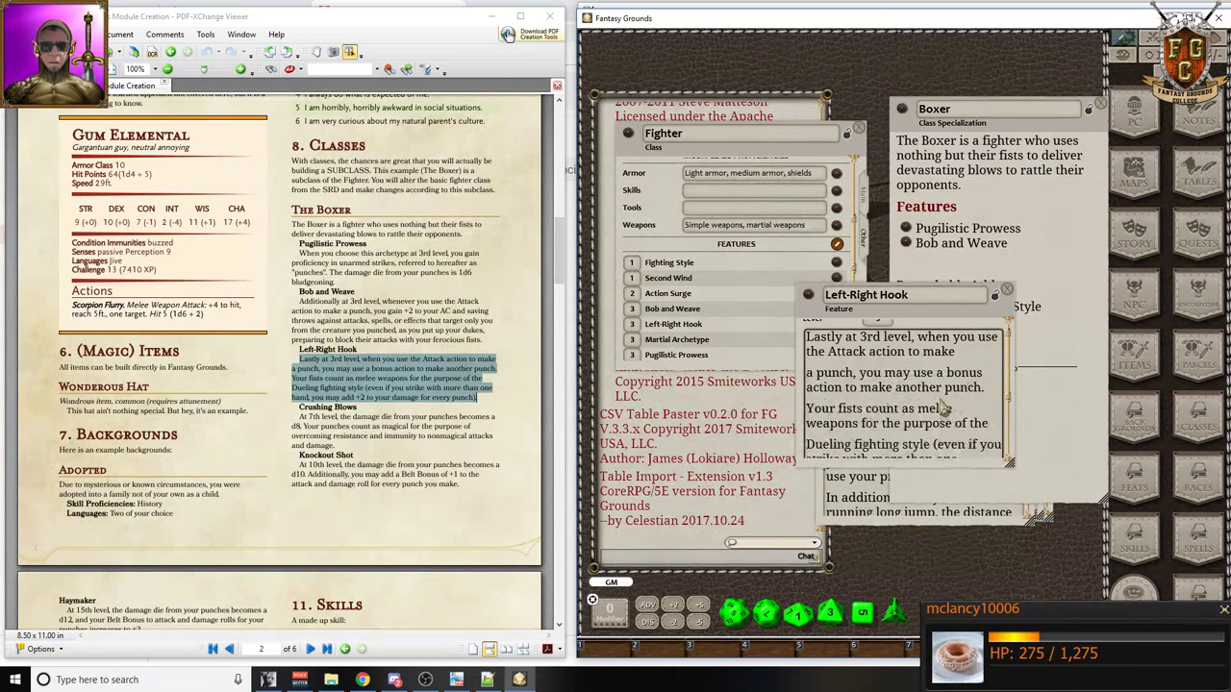
pyautogui.hotkey('ctrl', 'a')
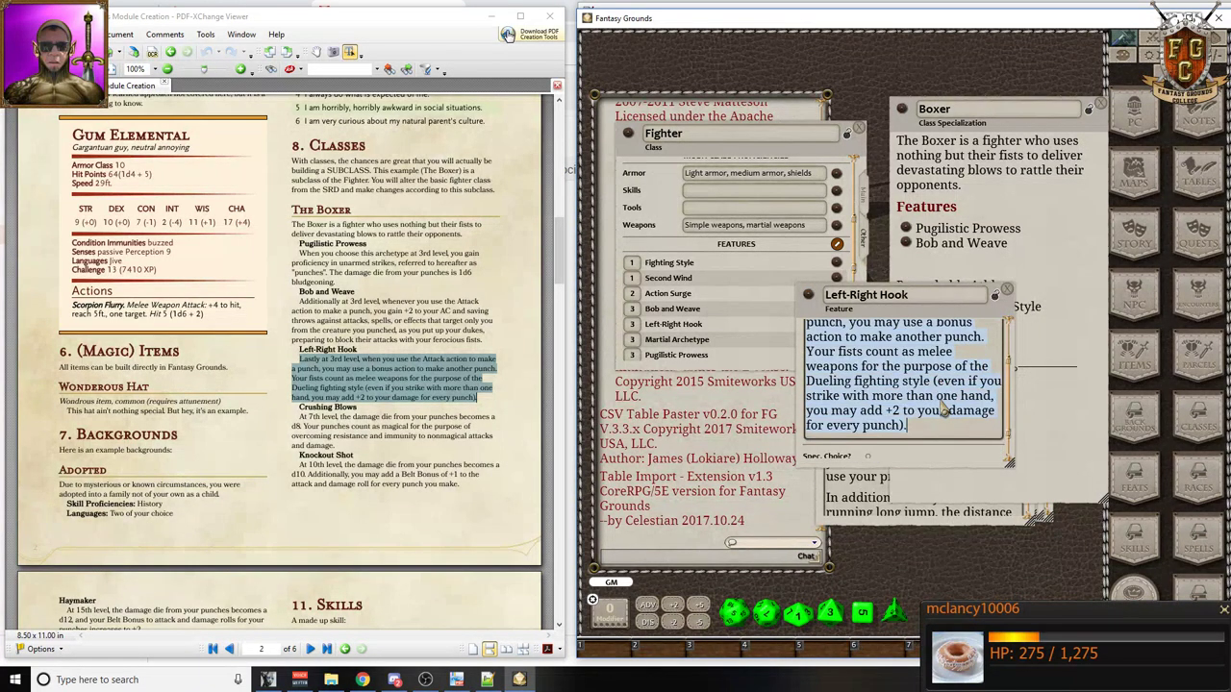
# - Set Left-Right Hook's required specialization to Boxer
pyautogui.scroll(3, 947, 410)
pyautogui.scroll(-3, 944, 408)
pyautogui.click(944, 449)
pyautogui.write('Boxer')
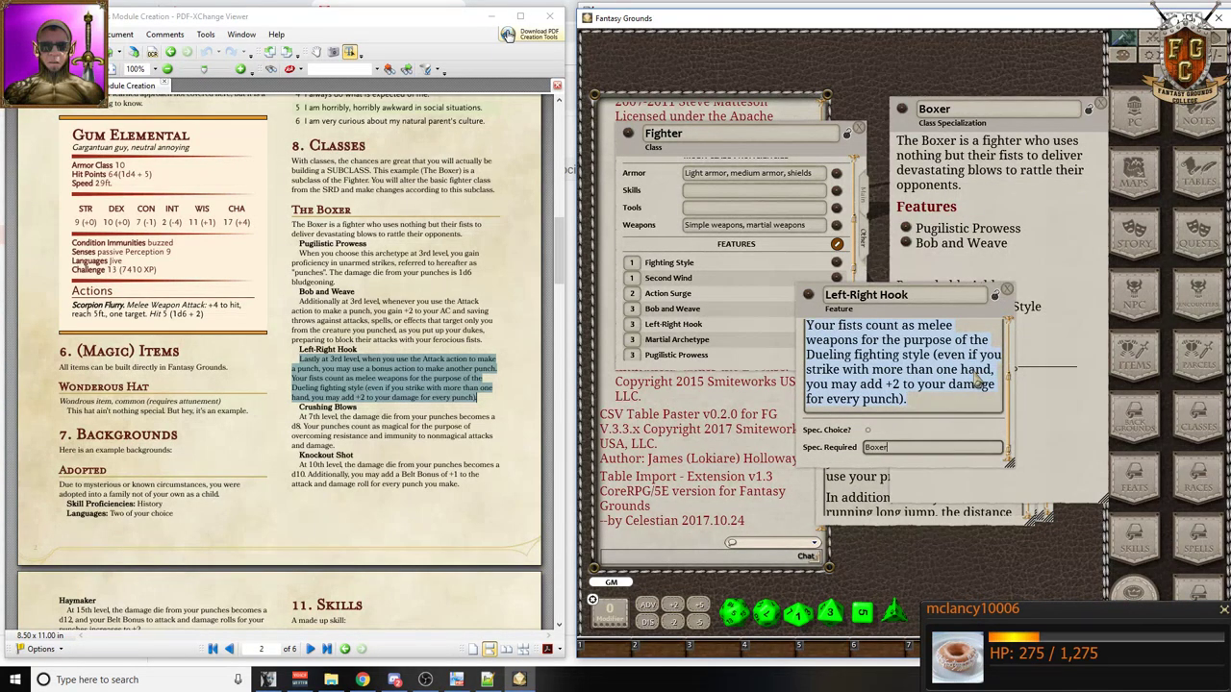
# - Lock Left-Right Hook's record, link it below Bob and Weave in the Boxer's feature list and close the record
pyautogui.click(997, 298)
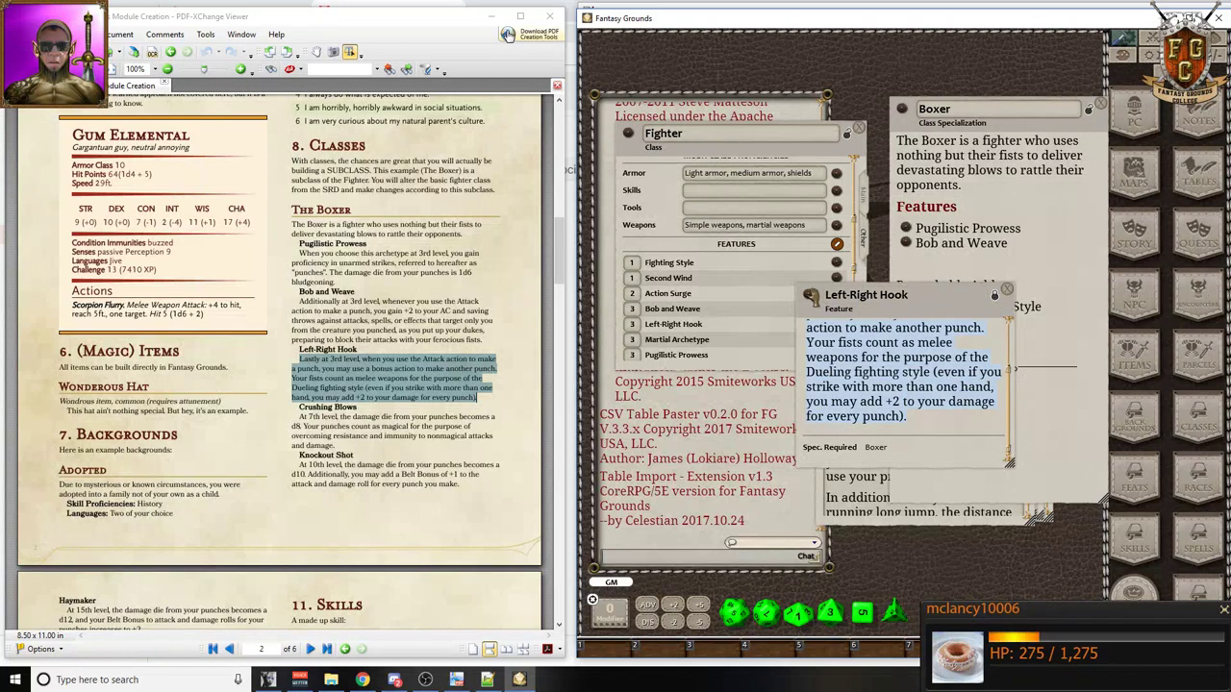
pyautogui.moveTo(809, 300); pyautogui.dragTo(910, 260)
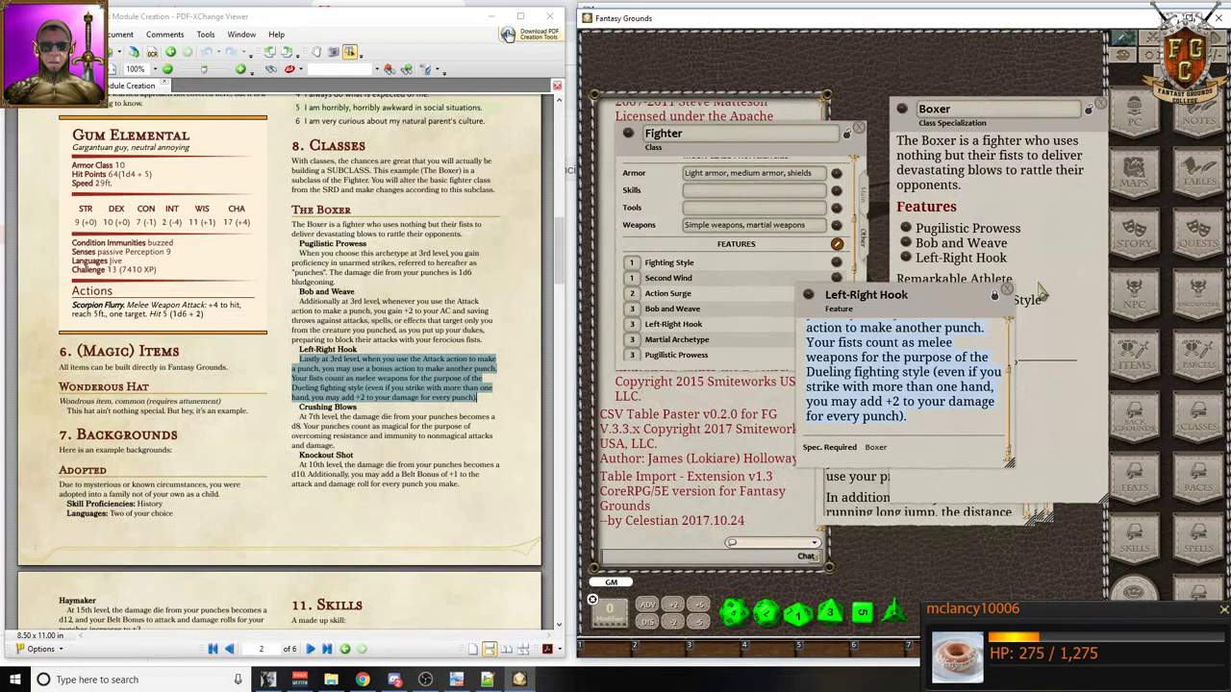
pyautogui.click(1008, 290)
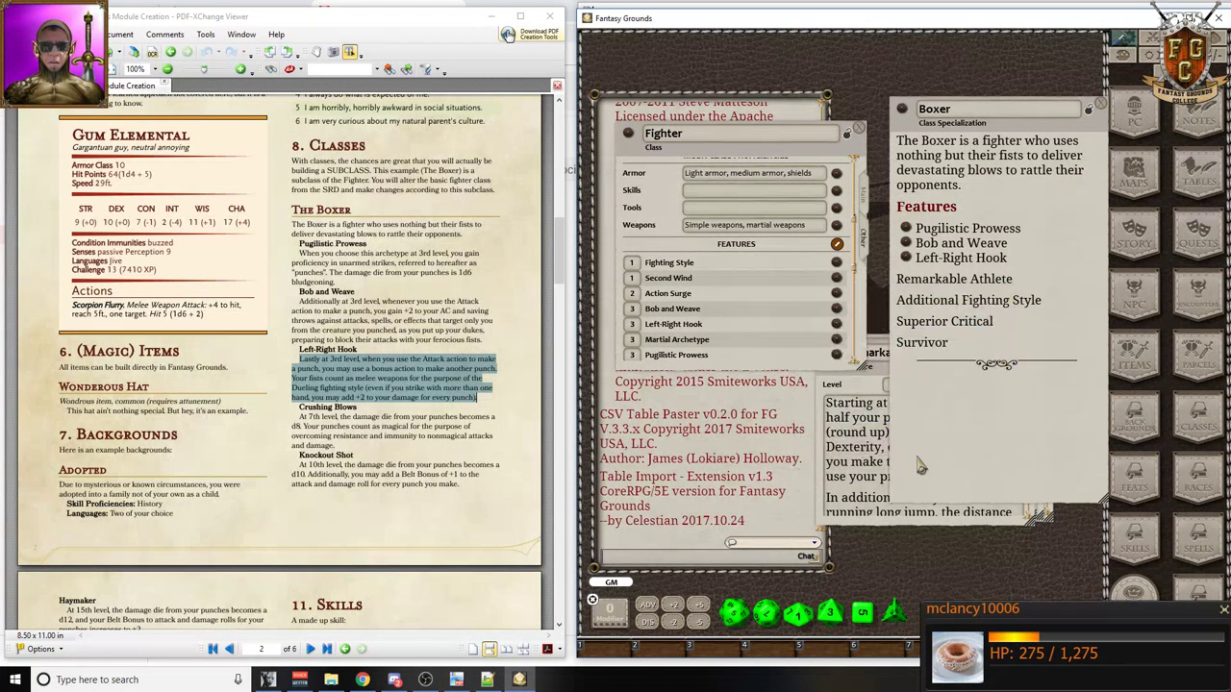
# - Rename the Remarkable Athlete feature as Crushing Blows, copied from the PDF heading
pyautogui.click(851, 450)
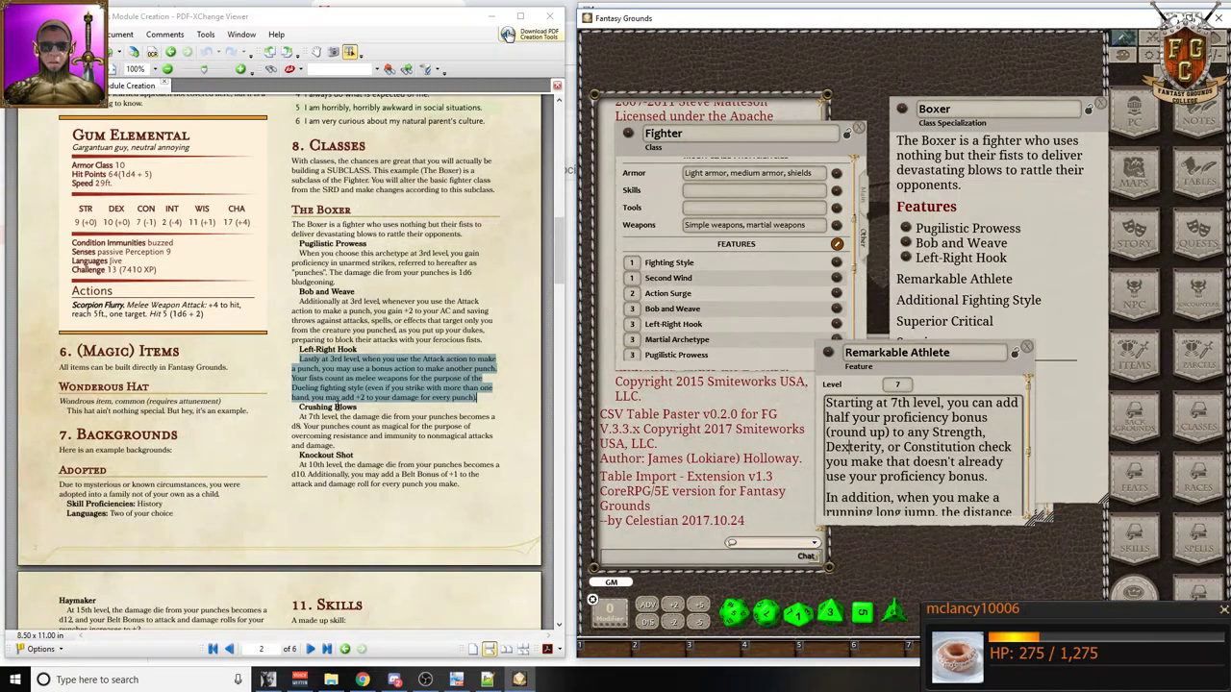
pyautogui.moveTo(367, 416); pyautogui.dragTo(310, 415)
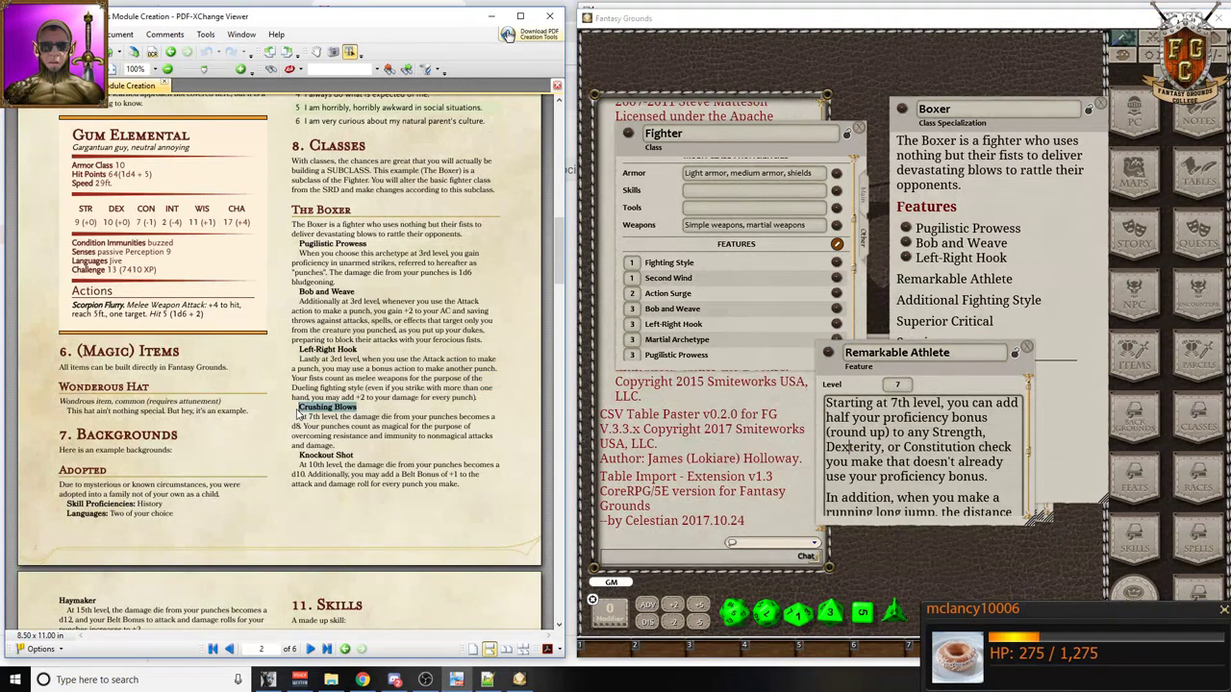
pyautogui.hotkey('ctrl', 'c')
pyautogui.doubleClick(979, 355)
pyautogui.hotkey('ctrl', 'v')
# - Replace the Crushing Blows description with its paragraph from the PDF, joined into one unbroken paragraph
pyautogui.click(921, 476)
pyautogui.hotkey('ctrl', 'a')
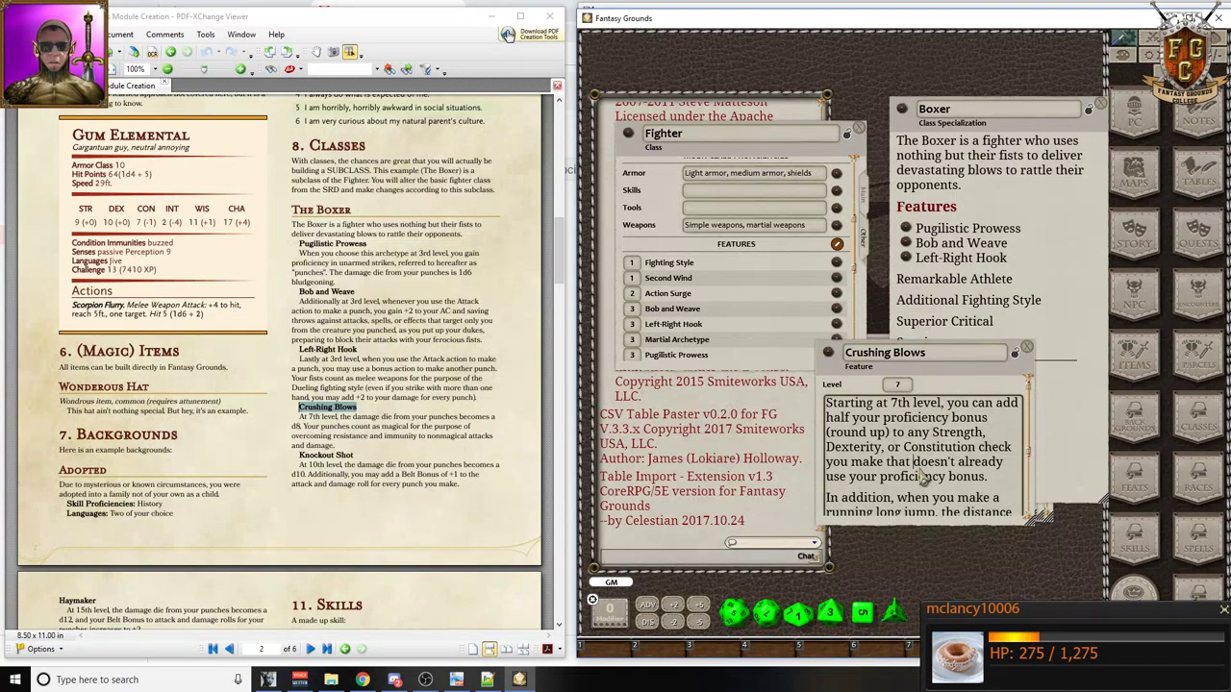
pyautogui.press('Delete')
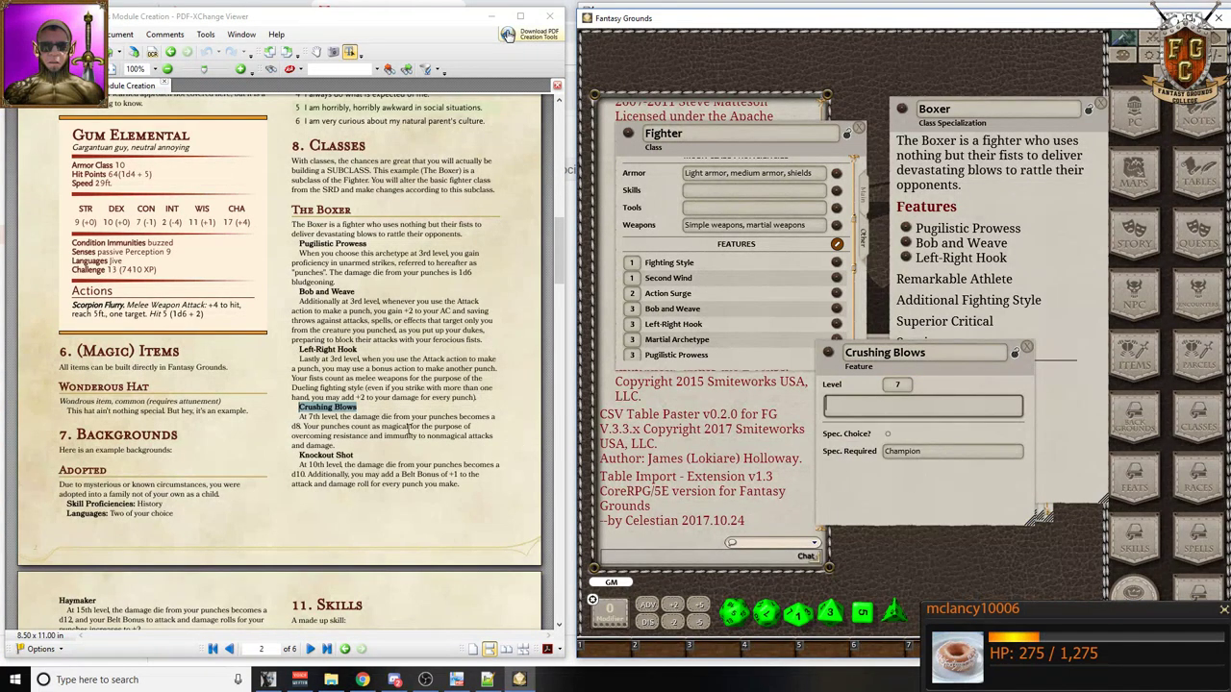
pyautogui.moveTo(296, 420); pyautogui.dragTo(375, 449)
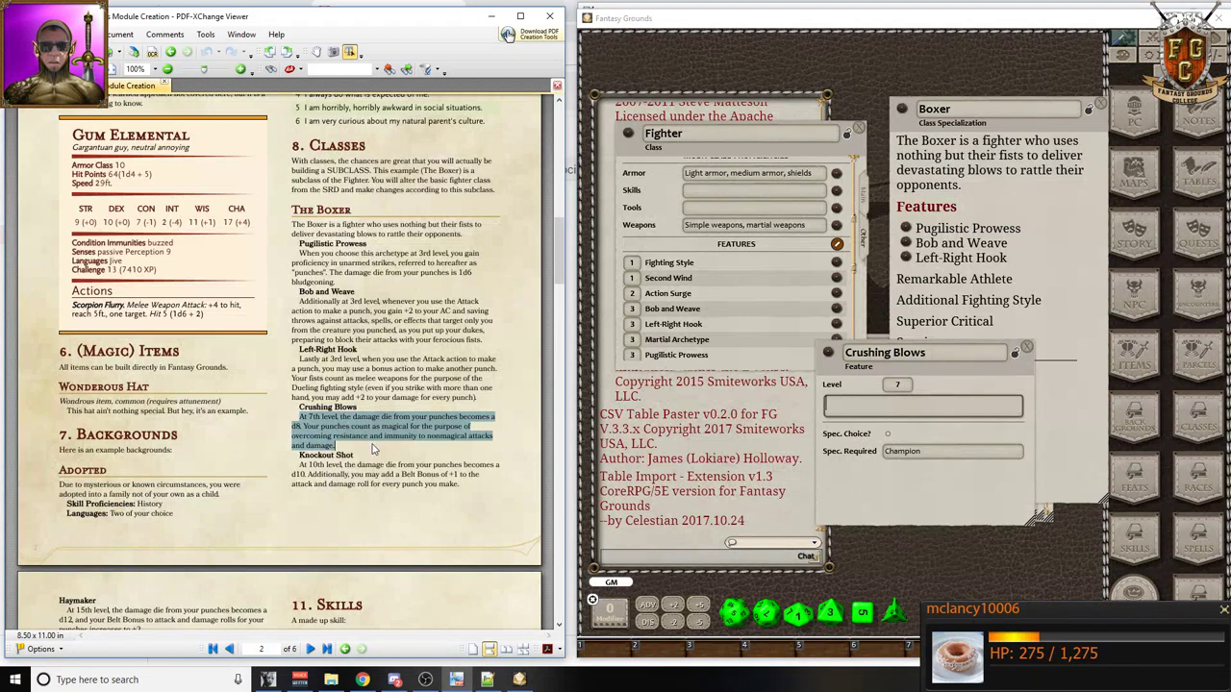
pyautogui.hotkey('ctrl', 'c')
pyautogui.click(873, 411)
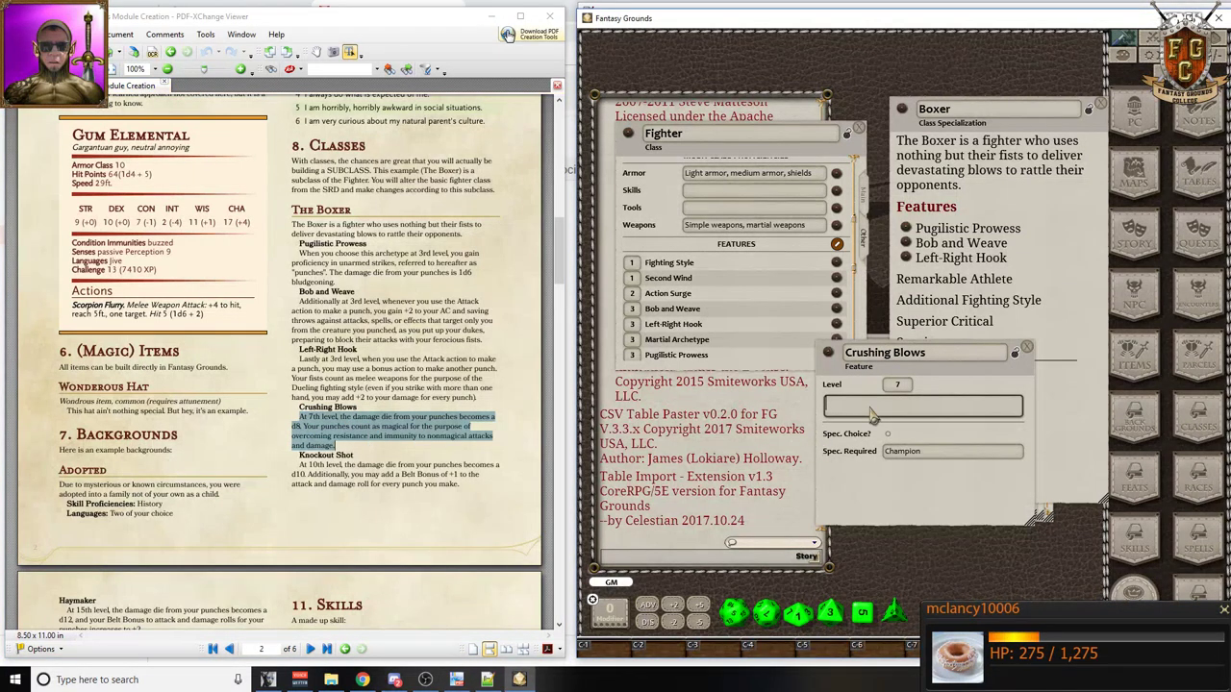
pyautogui.hotkey('ctrl', 'v')
pyautogui.hotkey('ctrl', 'a')
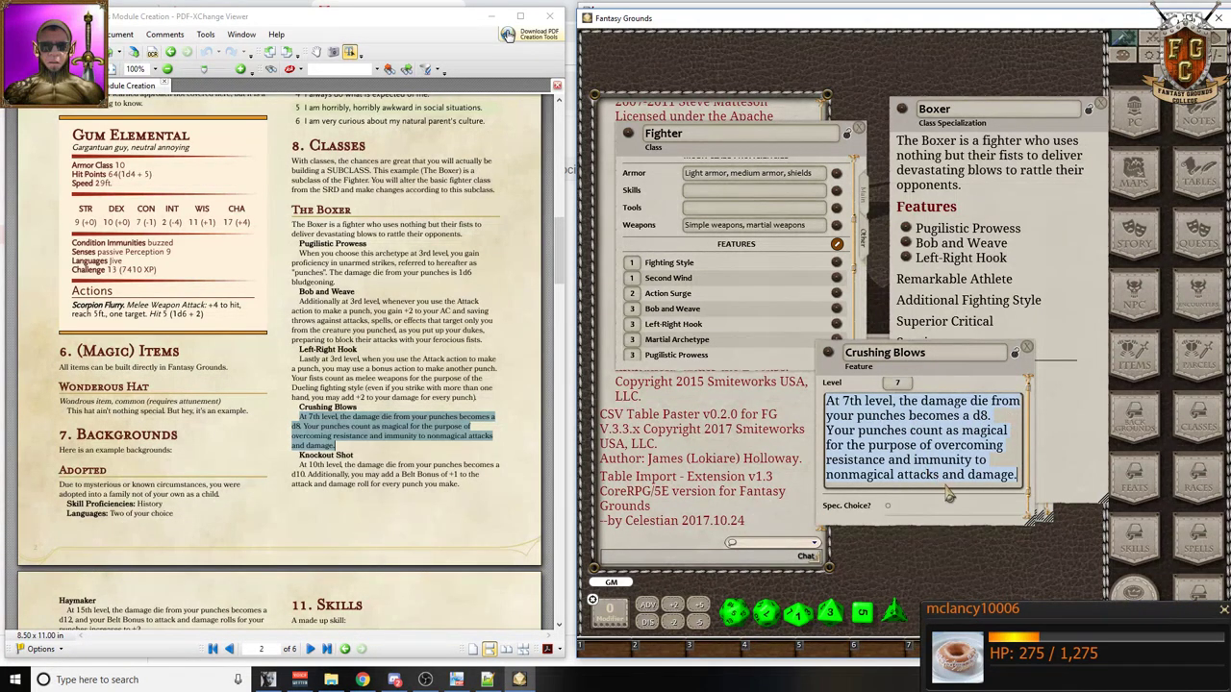
# - Set Crushing Blows' required specialization to Boxer and lock the feature's record
pyautogui.scroll(-1, 949, 493)
pyautogui.write('Boxer')
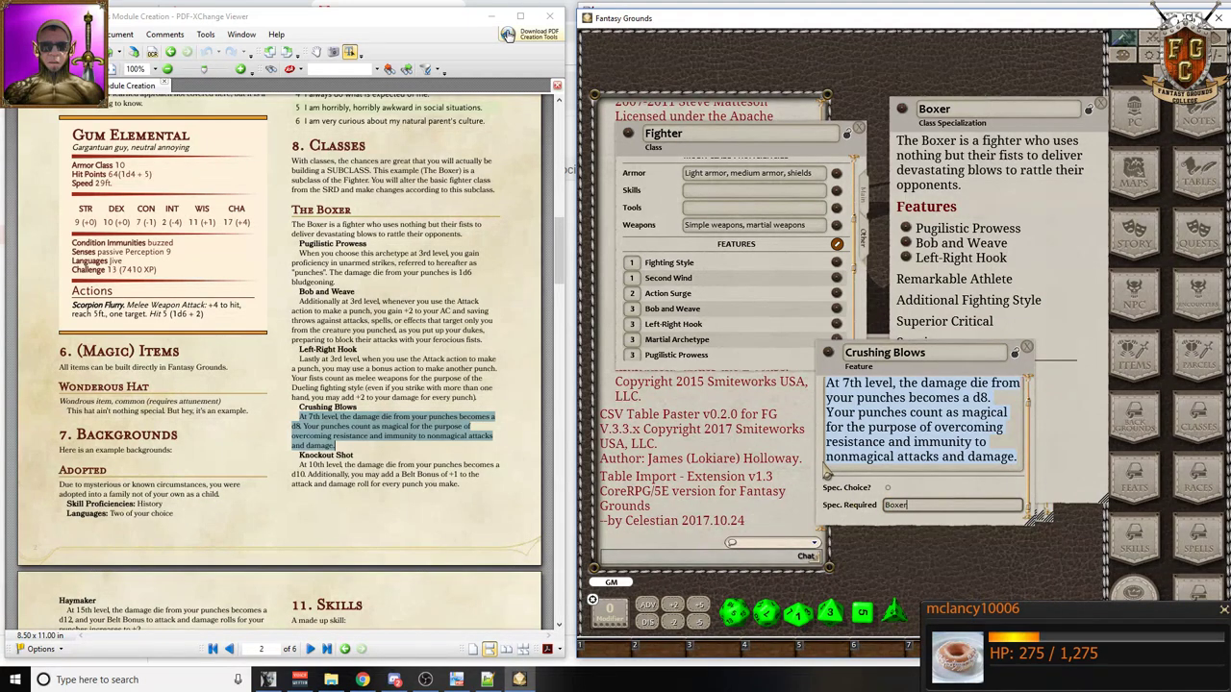
pyautogui.click(1016, 355)
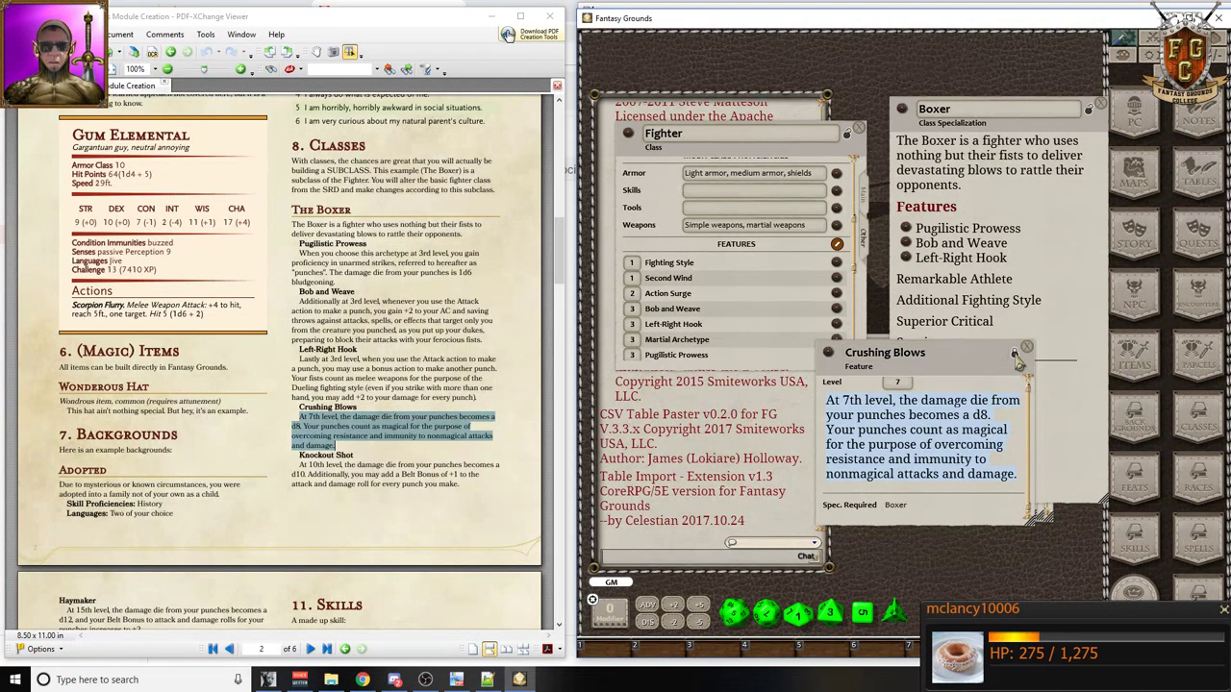
# - Replace Remarkable Athlete in the Boxer's feature list with a link to Crushing Blows and close that feature's record
pyautogui.click(1024, 287)
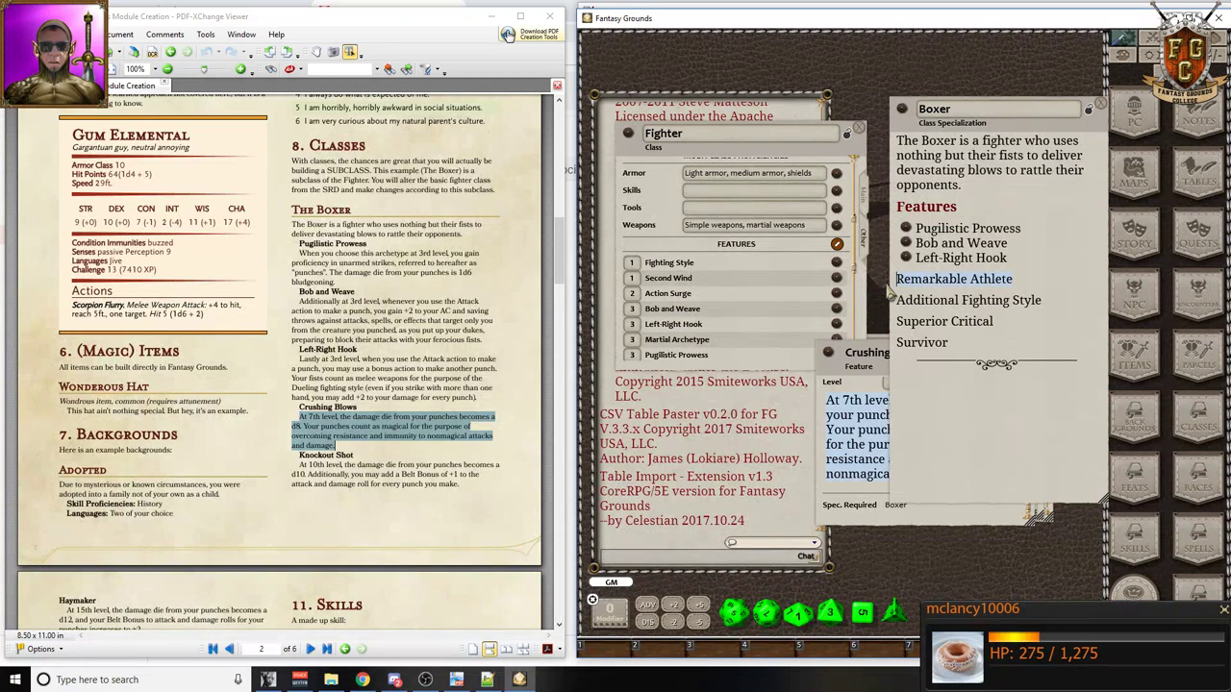
pyautogui.moveTo(829, 353); pyautogui.dragTo(902, 281)
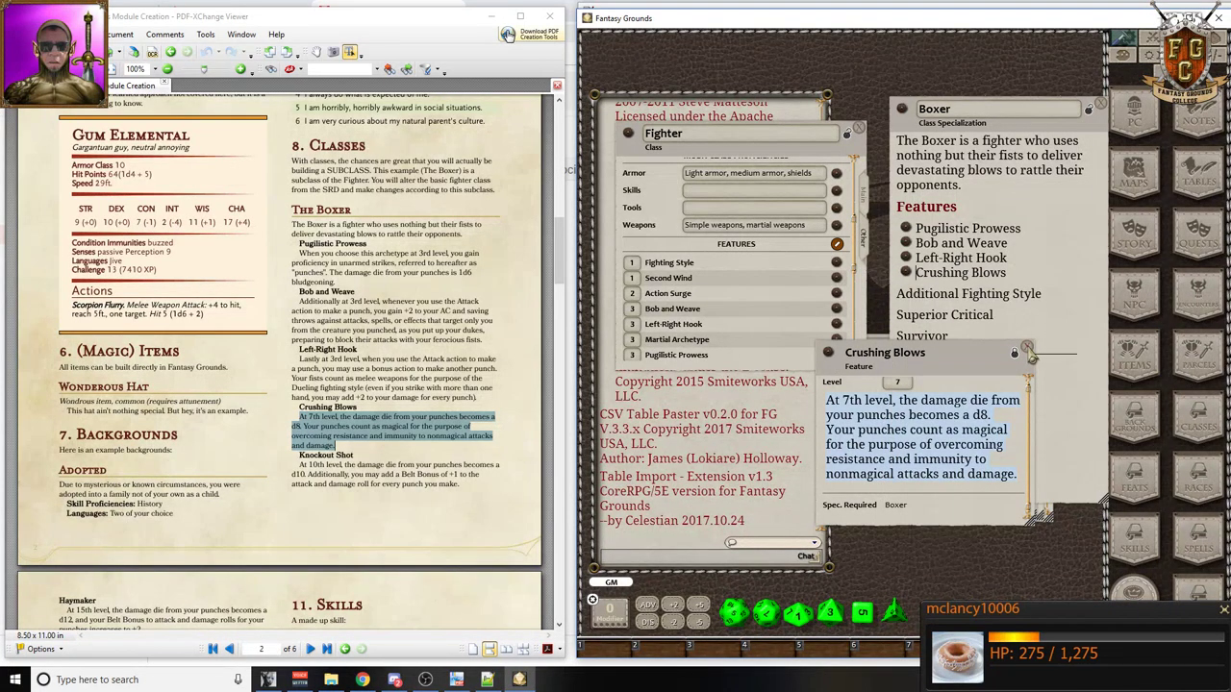
pyautogui.click(1027, 348)
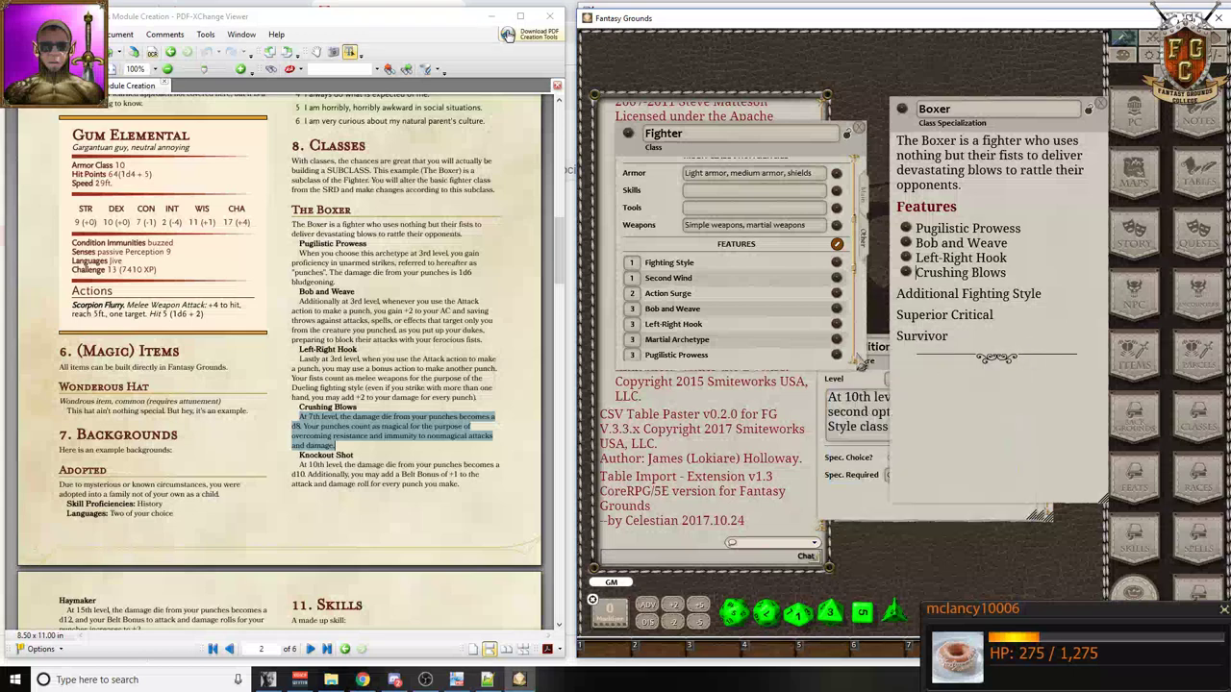
# - Rename the Additional Fighting Style feature as Knockout Shot, copied from the PDF heading
pyautogui.click(852, 493)
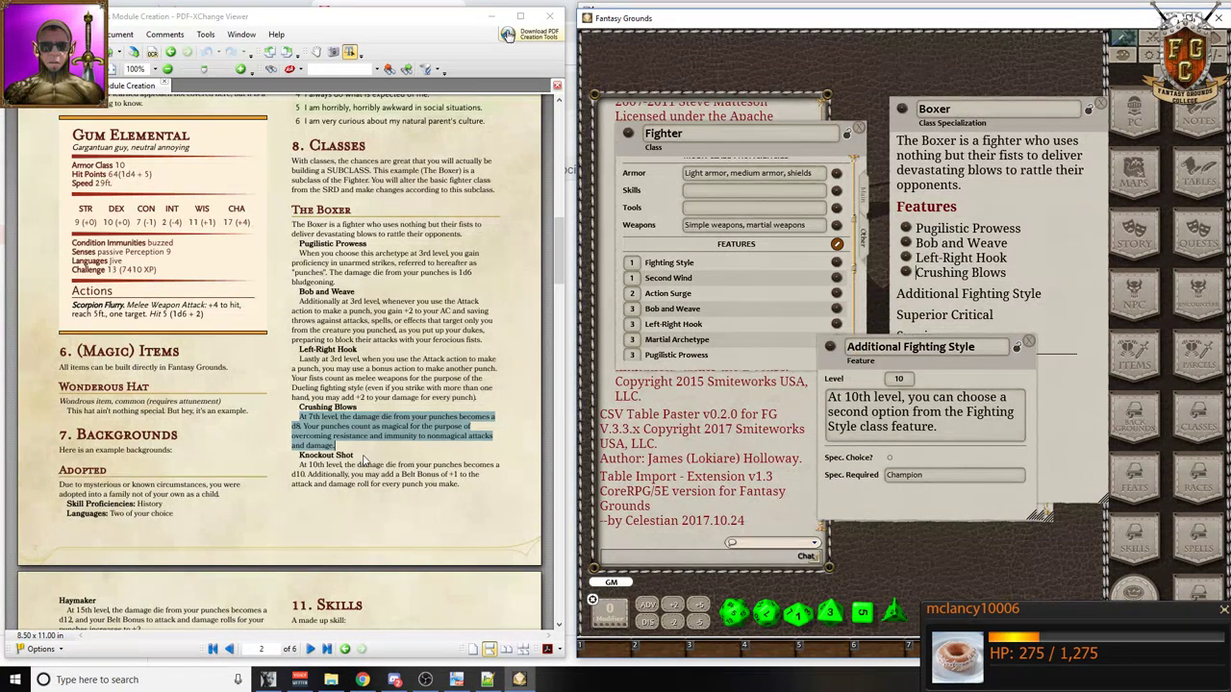
pyautogui.moveTo(364, 461); pyautogui.dragTo(298, 464)
pyautogui.moveTo(1008, 350); pyautogui.dragTo(823, 350)
pyautogui.hotkey('ctrl', 'v')
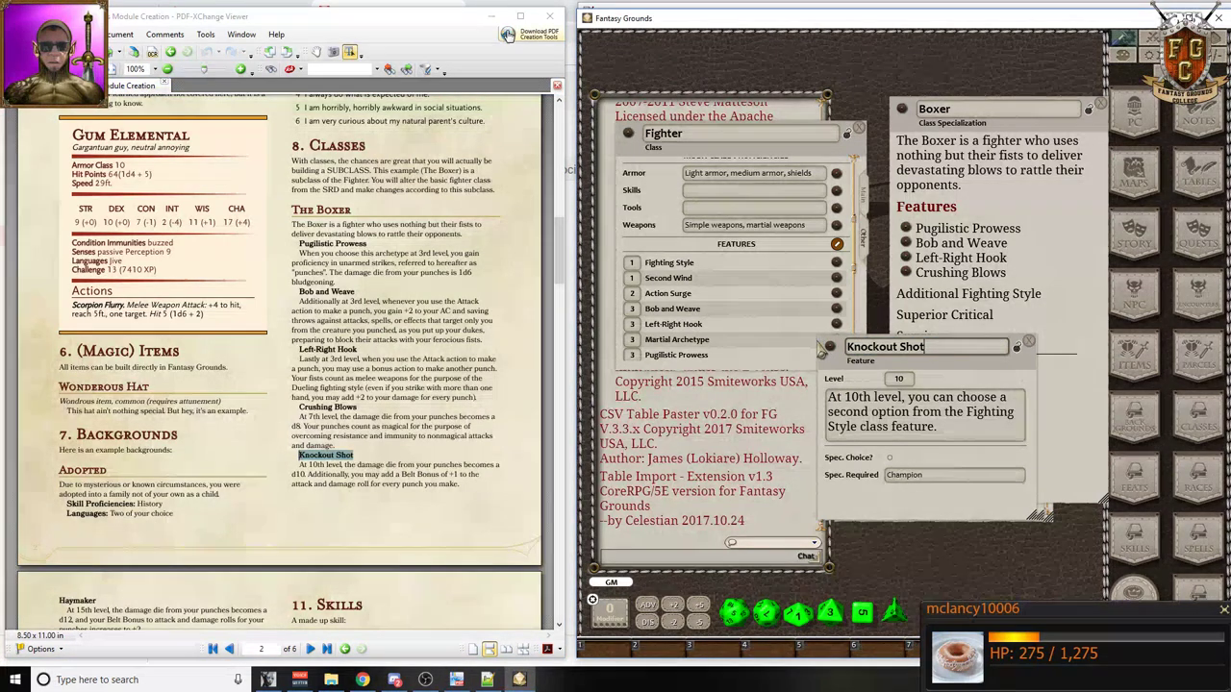
# - Replace the Knockout Shot description with its 10th-level paragraph from the PDF, joined into one unbroken paragraph
pyautogui.click(862, 423)
pyautogui.hotkey('ctrl', 'a')
pyautogui.press('Delete')
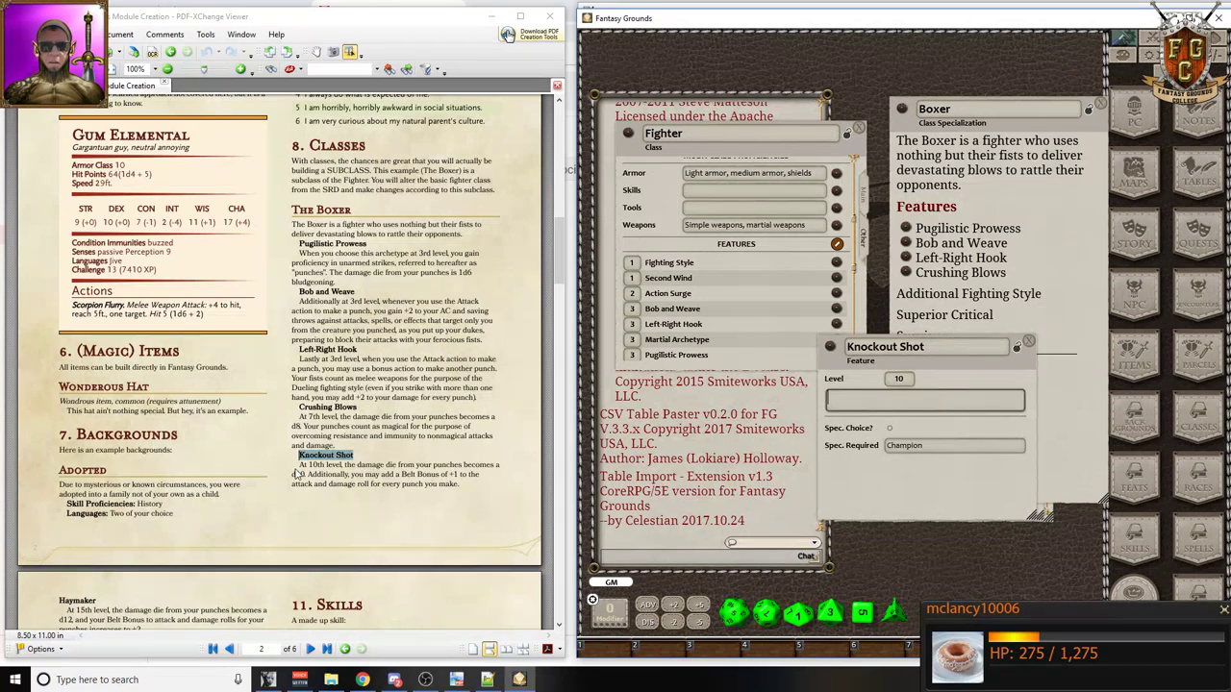
pyautogui.moveTo(300, 466); pyautogui.dragTo(482, 500)
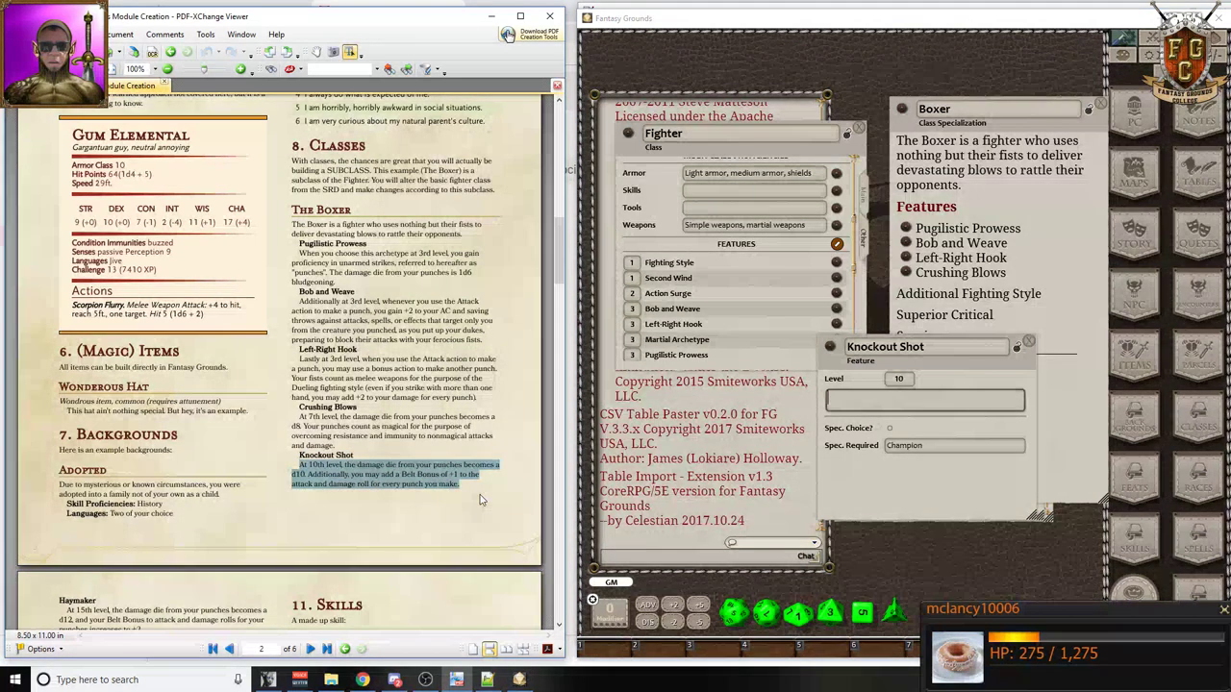
pyautogui.click(894, 402)
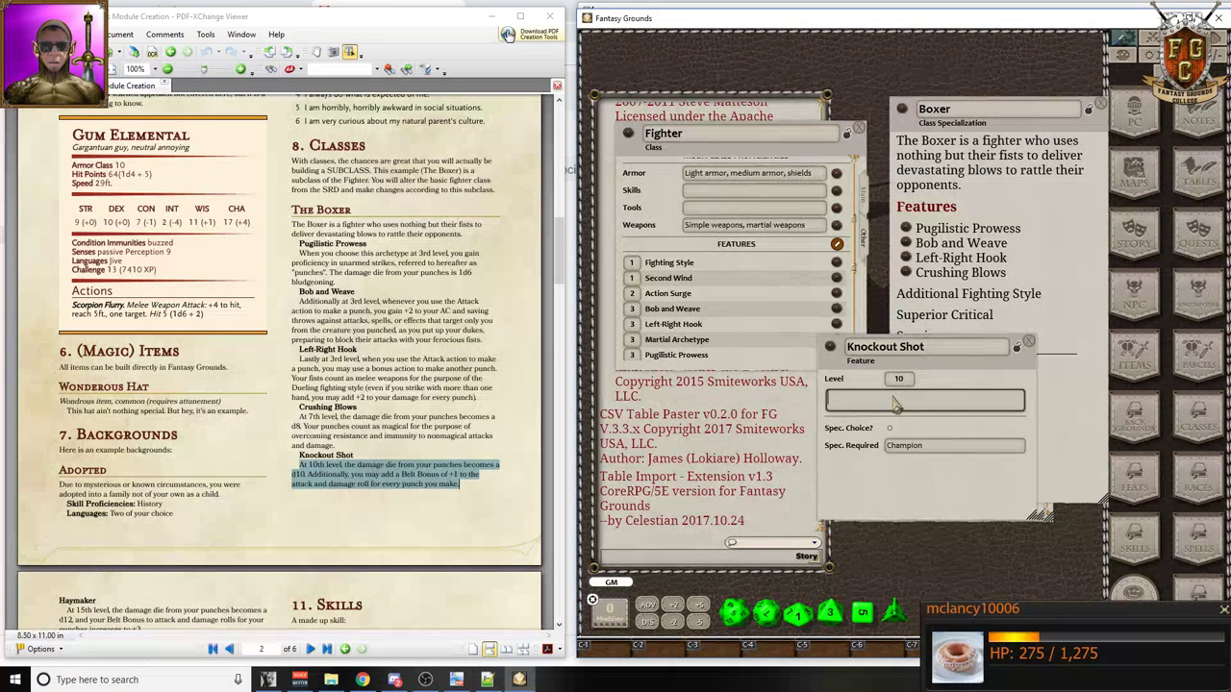
pyautogui.hotkey('ctrl', 'v')
pyautogui.hotkey('ctrl', 'a')
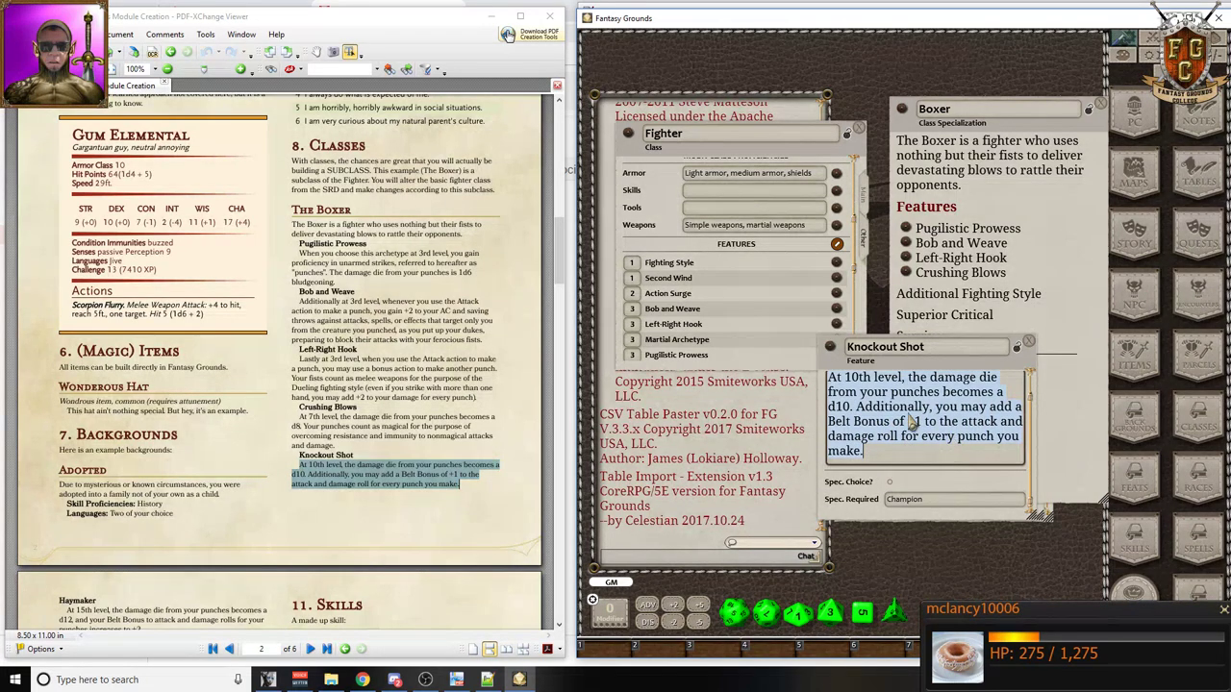
# - Set Knockout Shot's required specialization to Boxer, then lock and close the feature's record
pyautogui.click(914, 500)
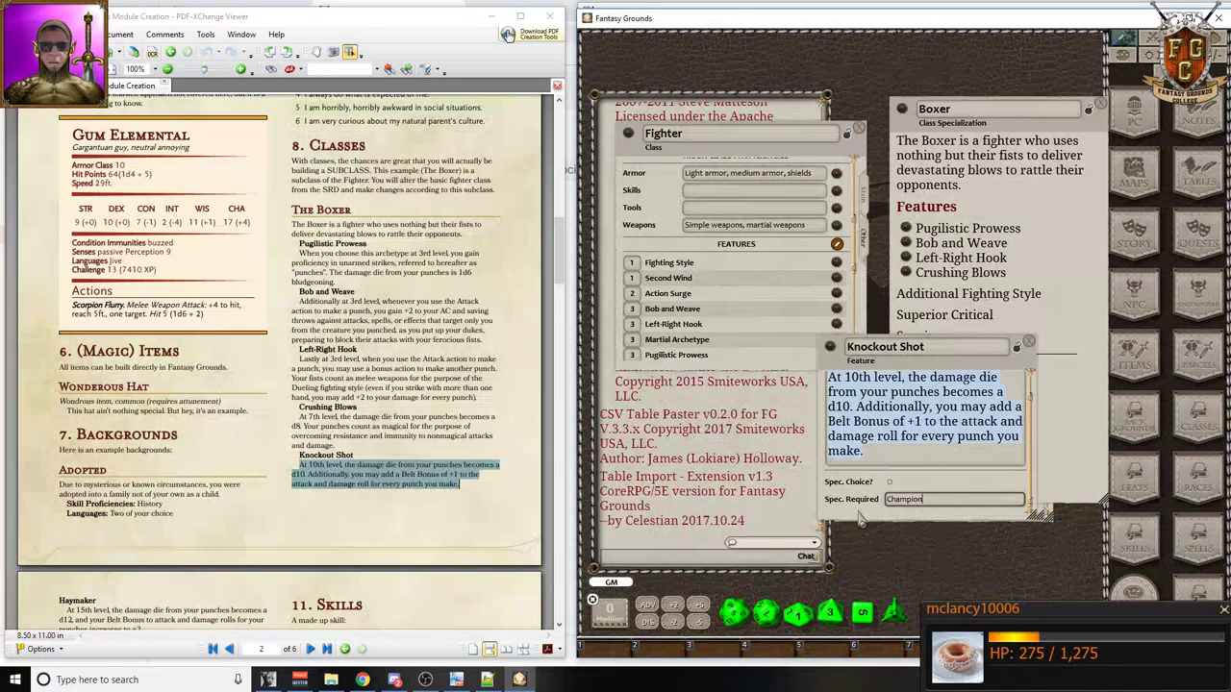
pyautogui.write('B')
pyautogui.hotkey('ctrl', 'a')
pyautogui.press('BackSpace')
pyautogui.write('Boxer')
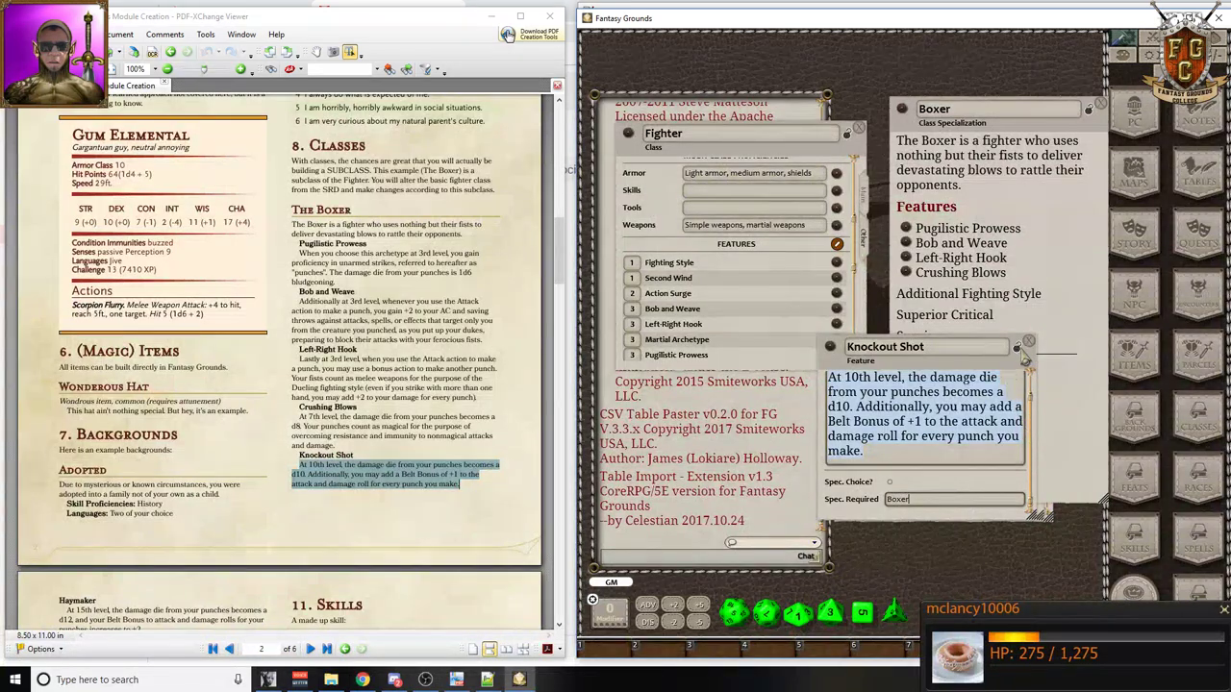
pyautogui.click(1017, 347)
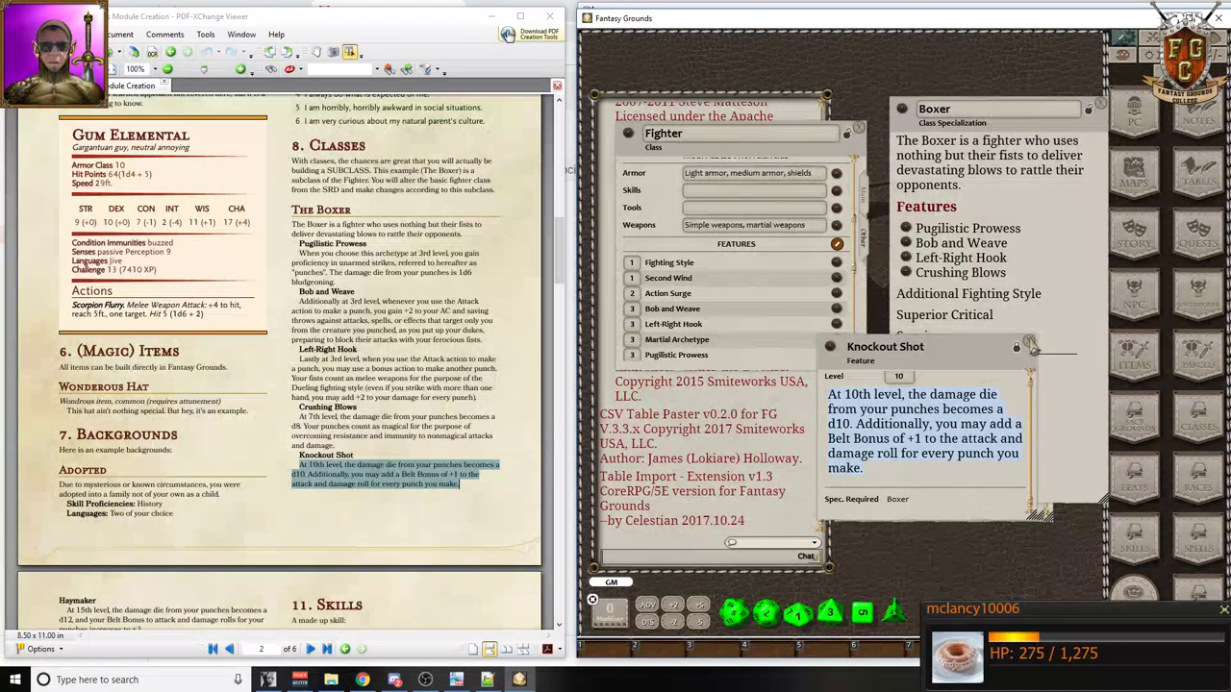
pyautogui.click(1030, 345)
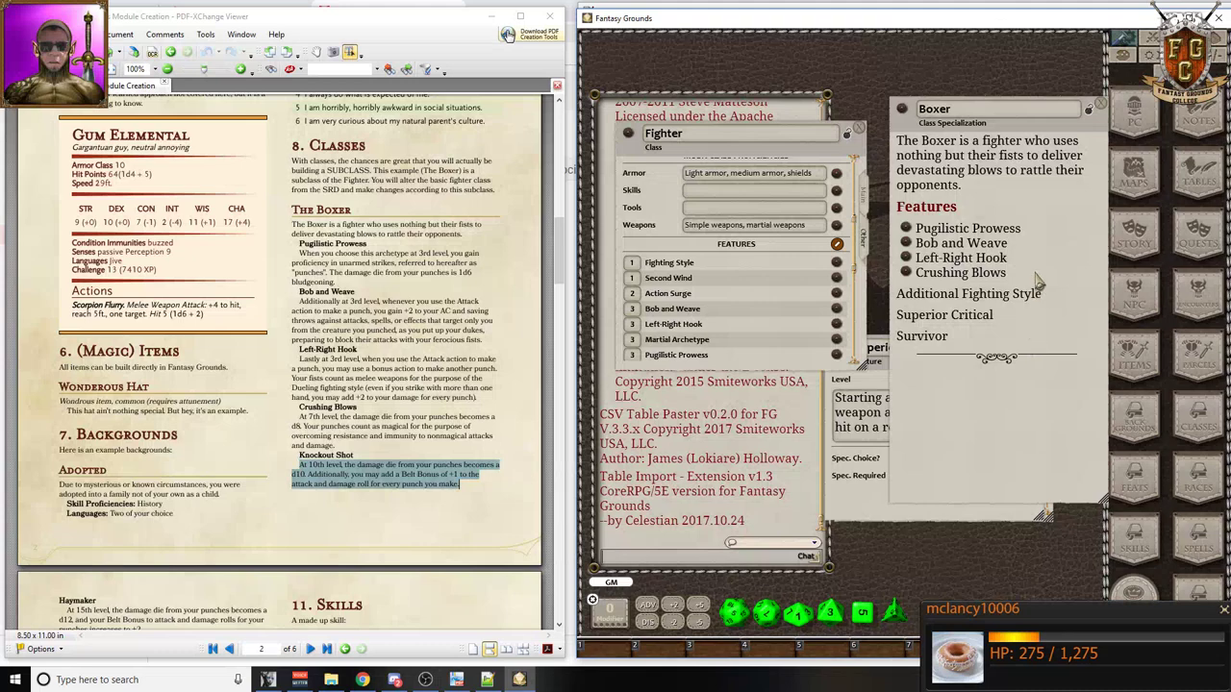
# - Replace Additional Fighting Style in the Boxer's feature list with a link to Knockout Shot and close that feature's record
pyautogui.moveTo(1055, 293); pyautogui.dragTo(884, 300)
pyautogui.press('BackSpace')
pyautogui.click(870, 398)
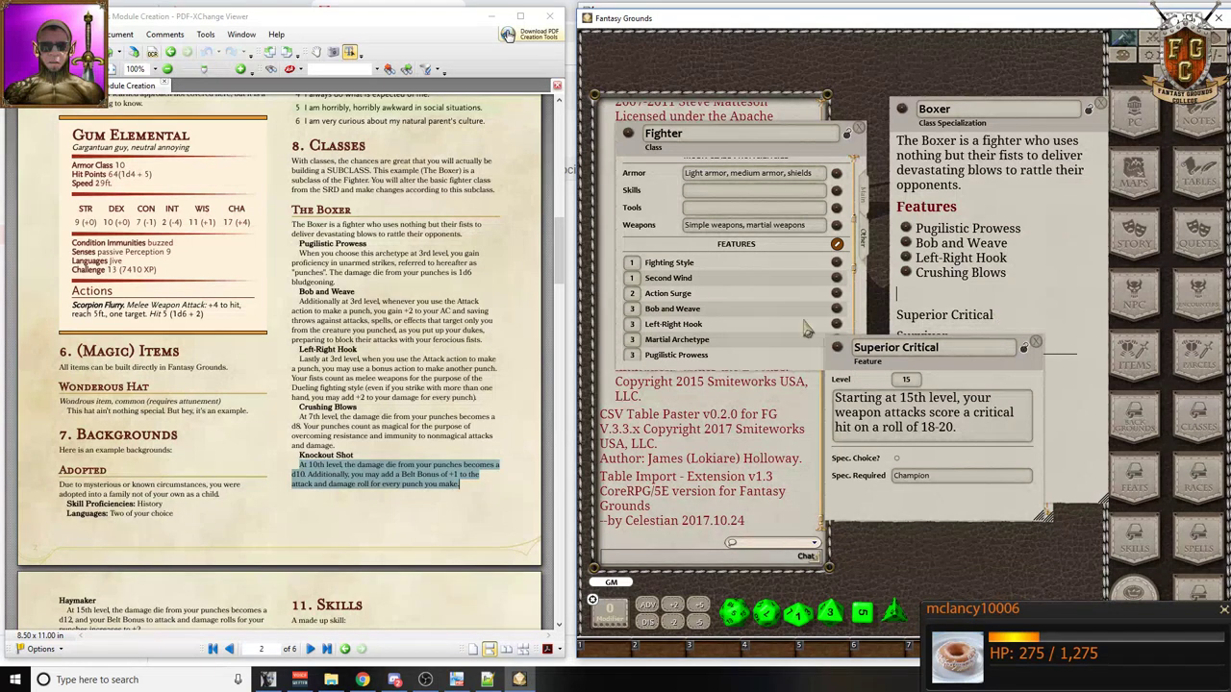
pyautogui.scroll(-1, 689, 300)
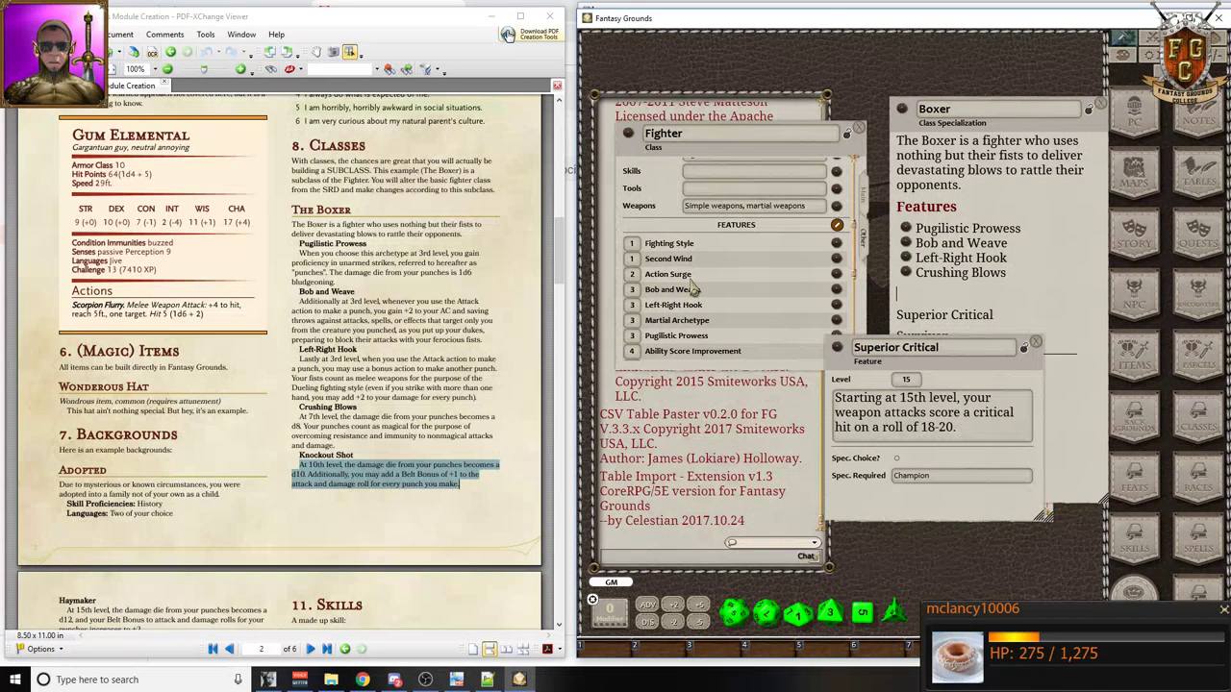
pyautogui.scroll(-10, 688, 289)
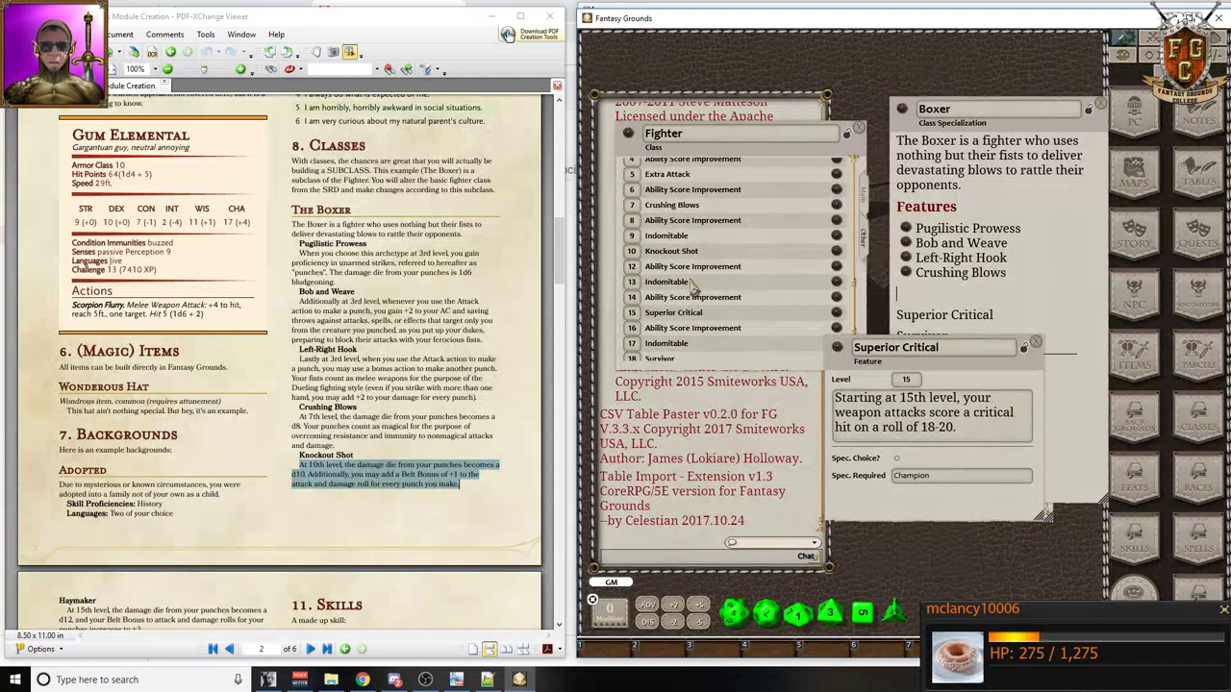
pyautogui.scroll(1, 691, 285)
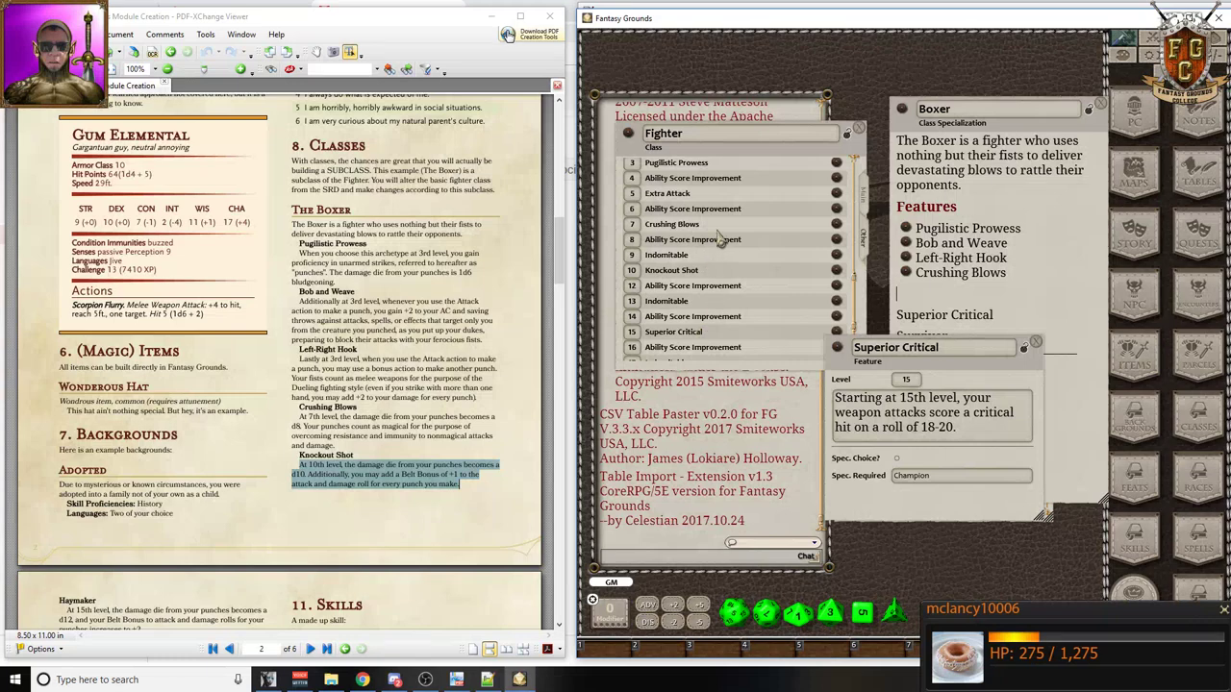
pyautogui.click(836, 272)
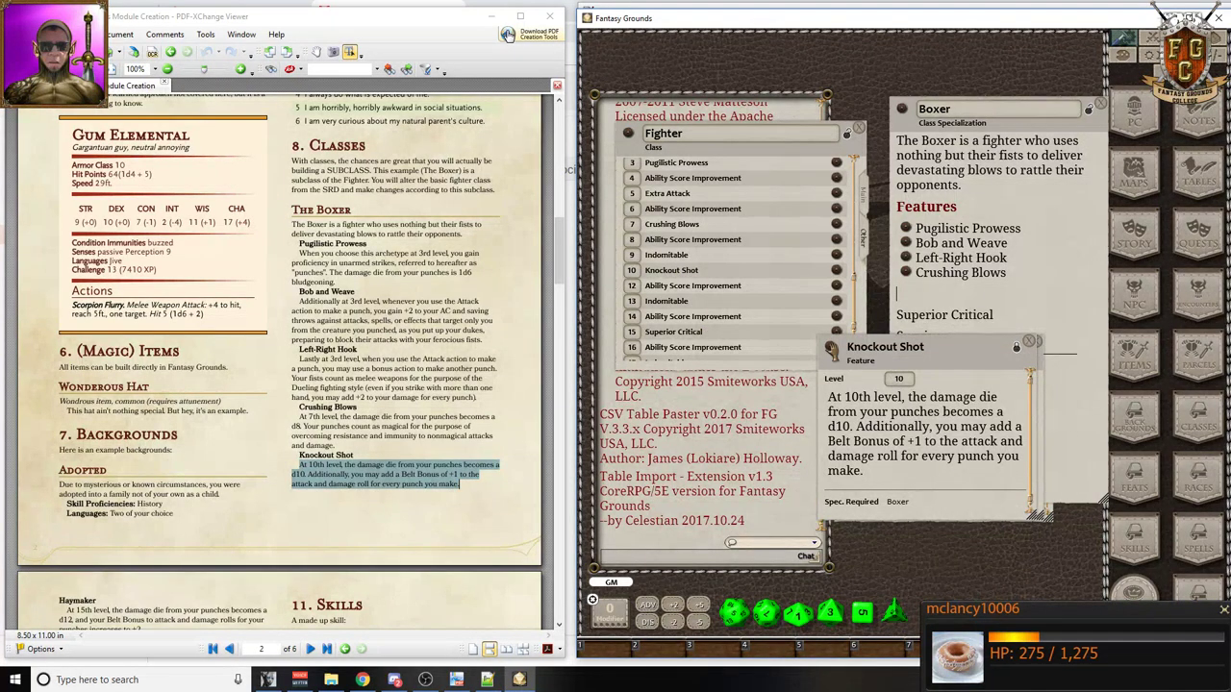
pyautogui.moveTo(833, 348); pyautogui.dragTo(909, 294)
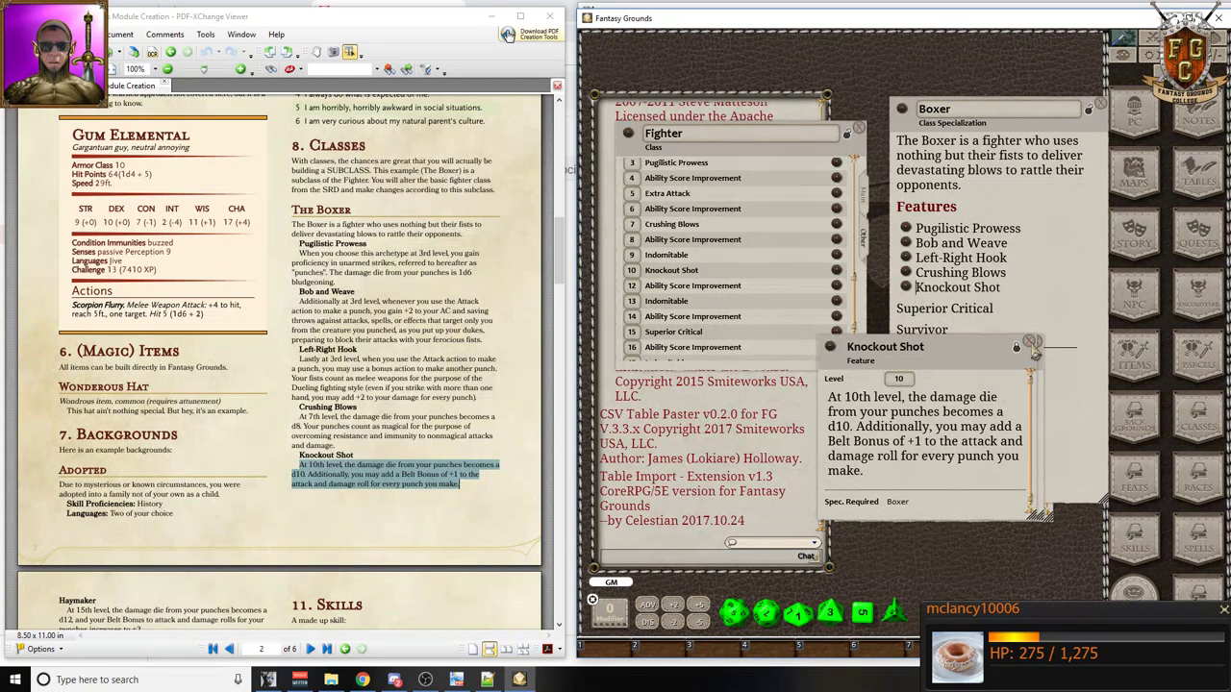
pyautogui.click(1034, 344)
# - Rename the Superior Critical feature as Haymaker, copied from the heading on the PDF's third page
pyautogui.click(932, 348)
pyautogui.scroll(-1, 457, 486)
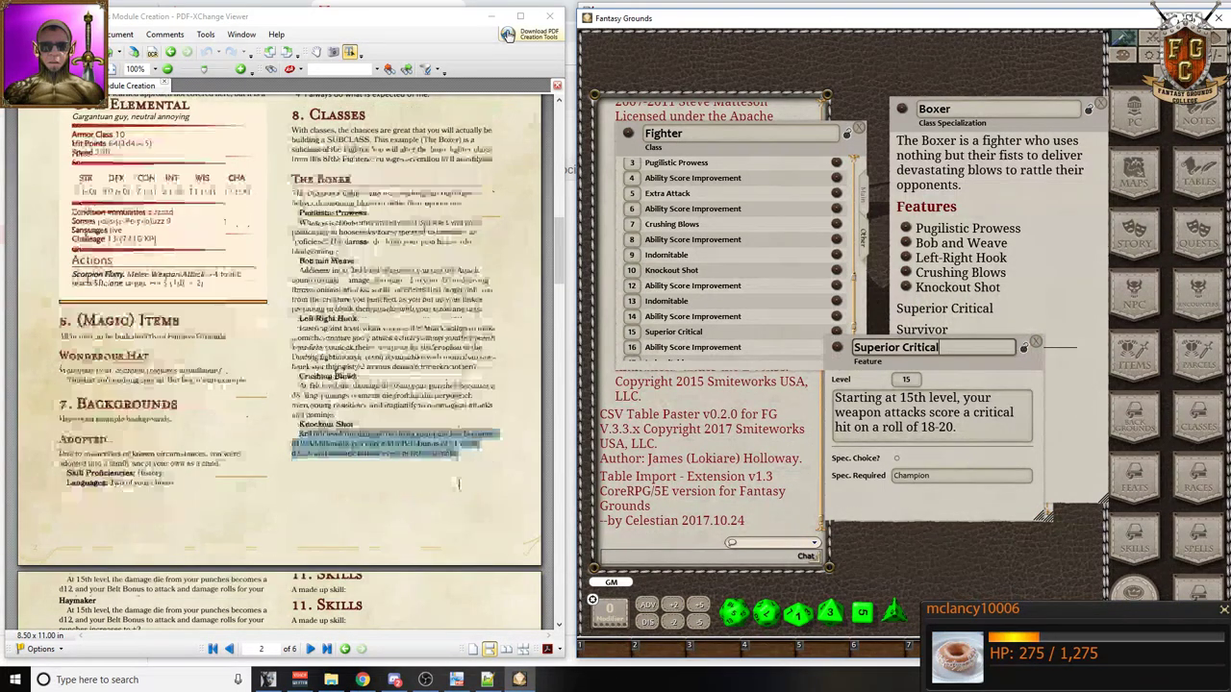
pyautogui.scroll(-5, 458, 486)
pyautogui.moveTo(96, 385); pyautogui.dragTo(55, 390)
pyautogui.hotkey('ctrl', 'c')
pyautogui.moveTo(964, 351); pyautogui.dragTo(840, 350)
pyautogui.hotkey('ctrl', 'v')
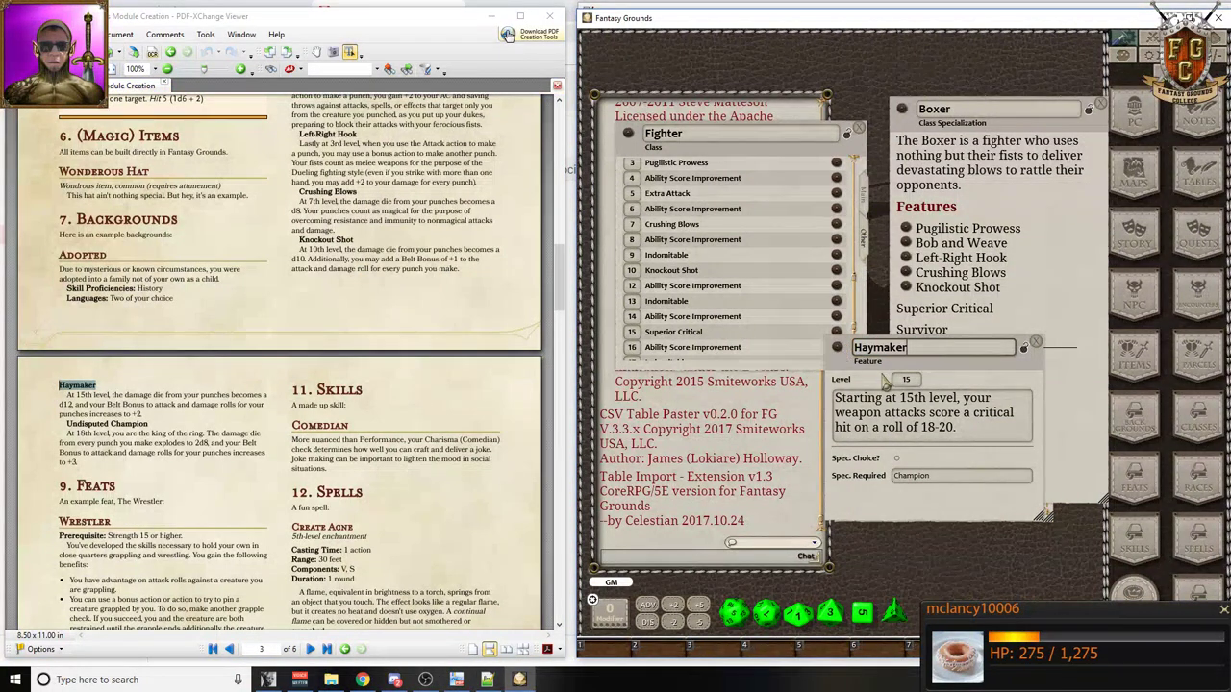
# - Replace the Haymaker description with its 15th-level paragraph from the PDF, joined into one unbroken paragraph
pyautogui.tripleClick(912, 394)
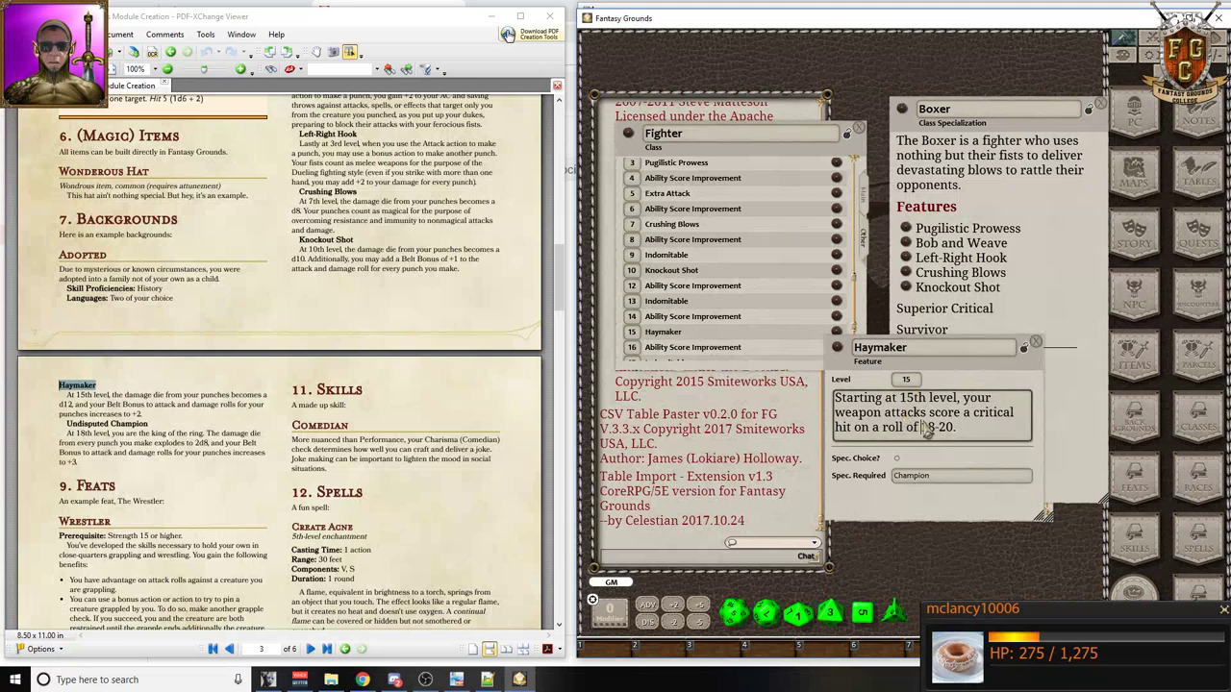
pyautogui.press('BackSpace')
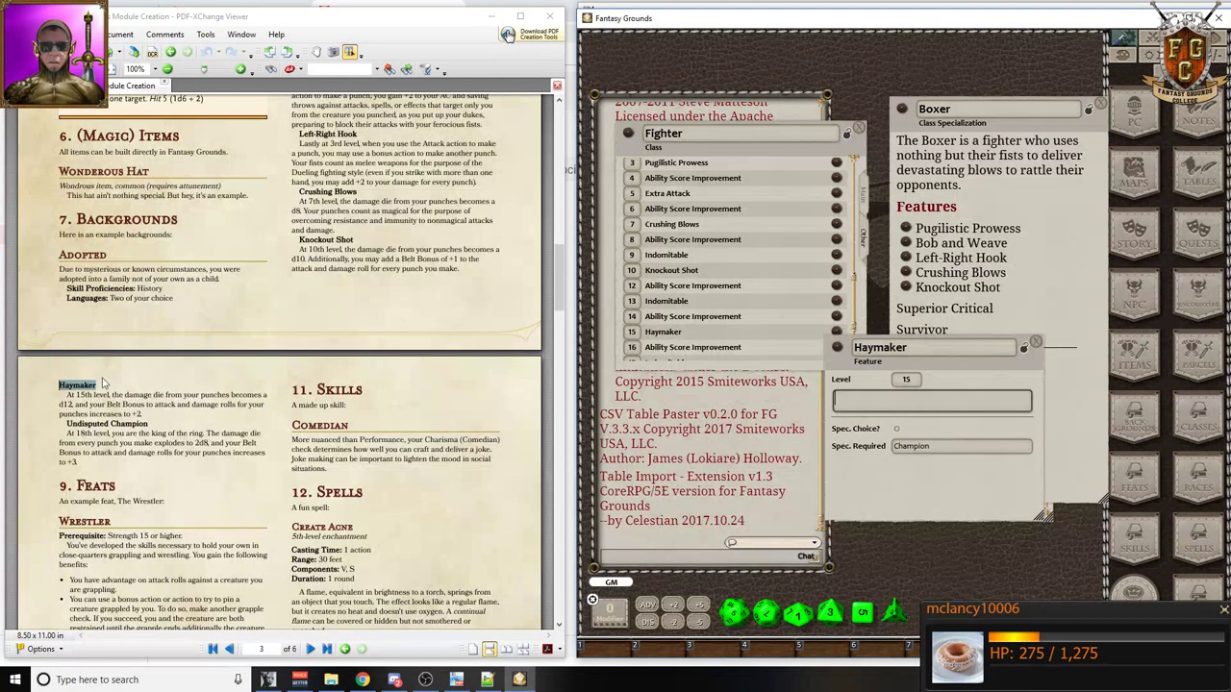
pyautogui.moveTo(61, 399); pyautogui.dragTo(174, 423)
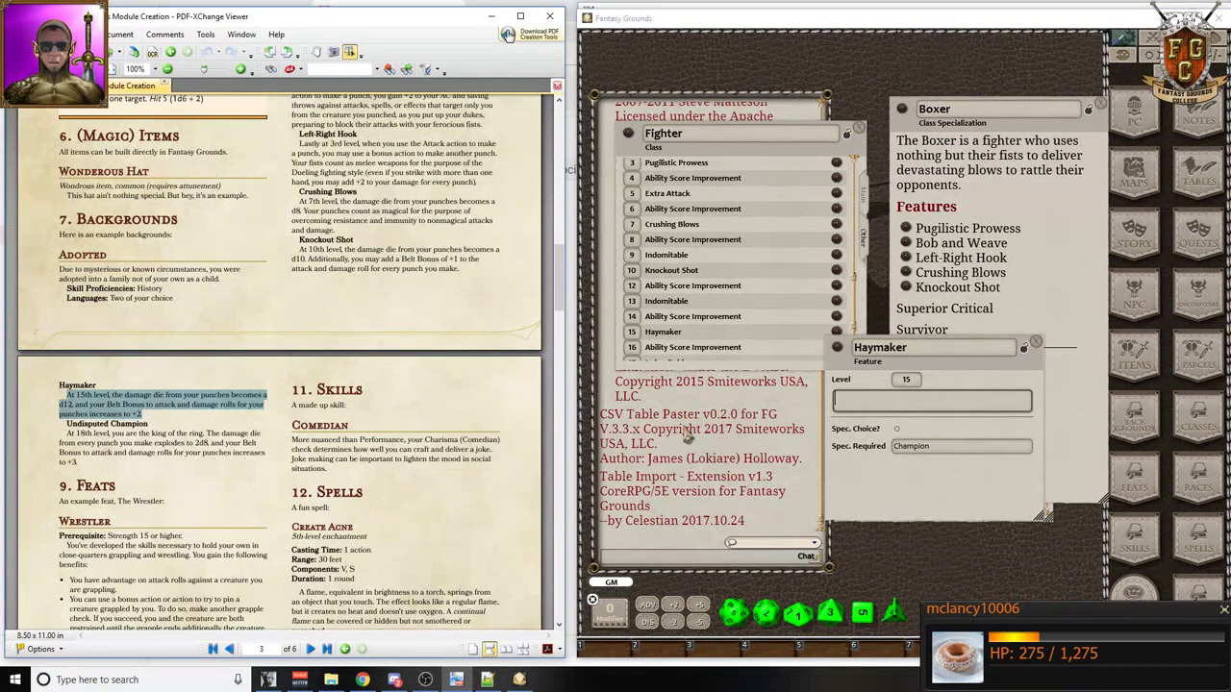
pyautogui.hotkey('ctrl', 'c')
pyautogui.click(885, 400)
pyautogui.hotkey('ctrl', 'v')
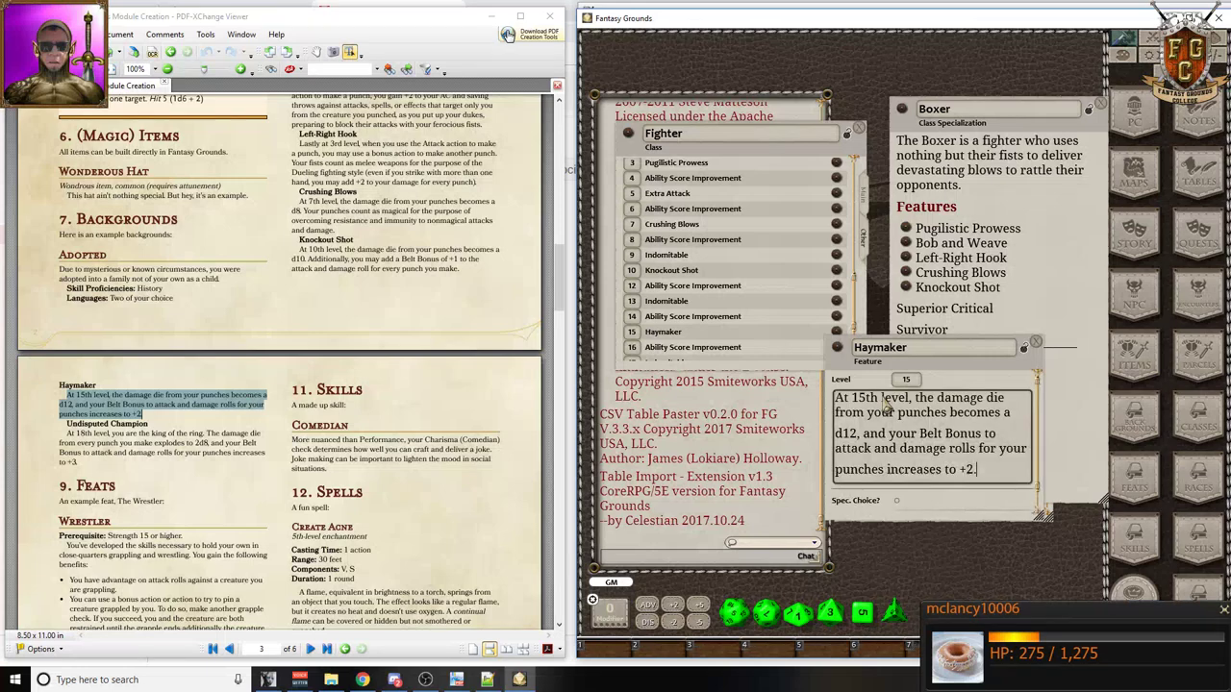
pyautogui.tripleClick(893, 408)
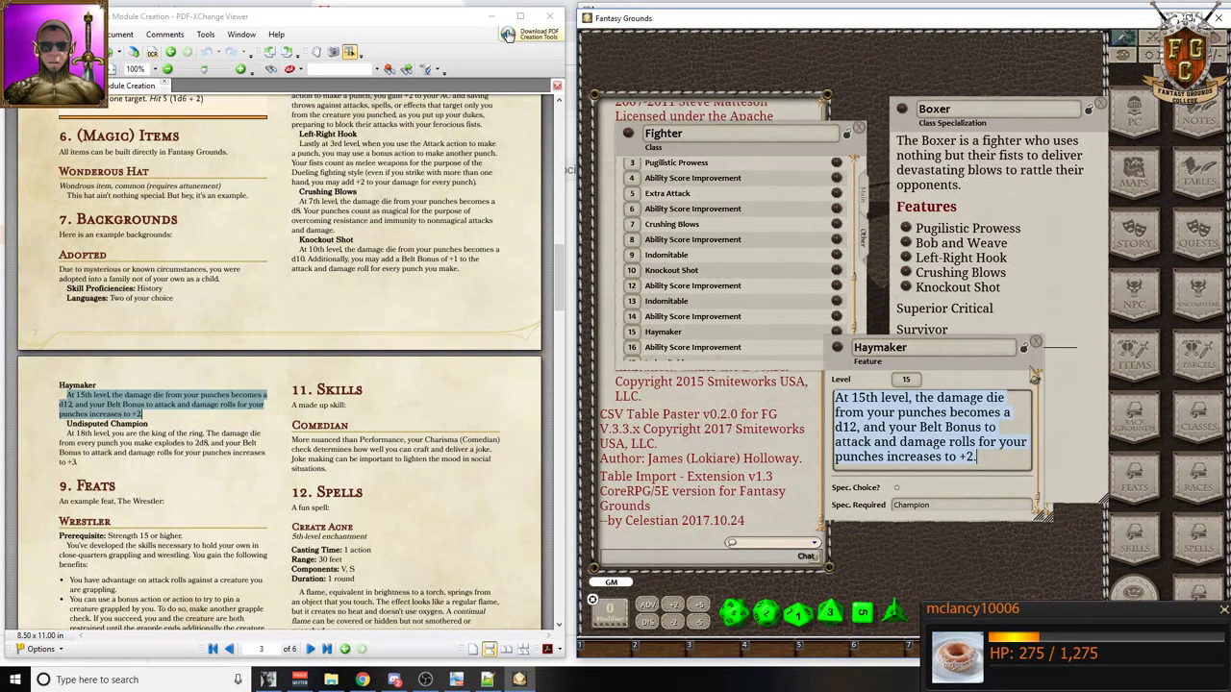
# - Lock Haymaker's record, replace Superior Critical in the Boxer's feature list with a link to it, and close the record
pyautogui.click(1025, 352)
pyautogui.moveTo(1008, 322); pyautogui.dragTo(883, 309)
pyautogui.press('BackSpace')
pyautogui.moveTo(837, 352); pyautogui.dragTo(919, 305)
pyautogui.click(1039, 346)
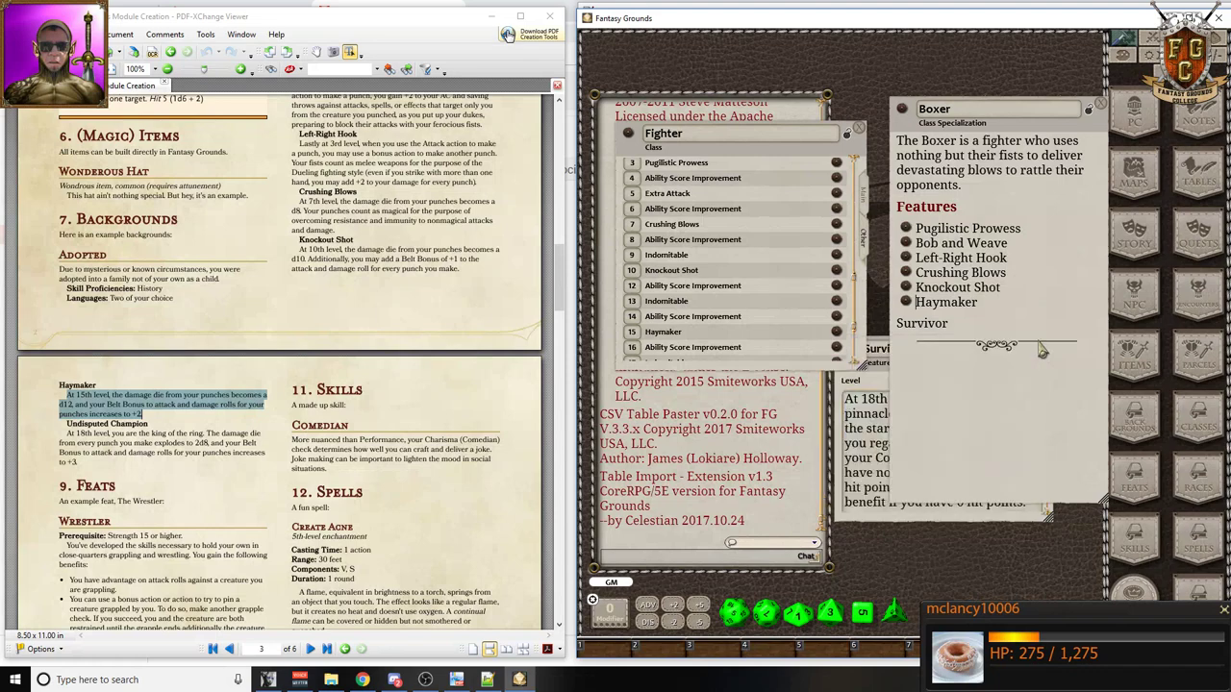
# - Try to rename the Survivor feature with the Undisputed Champion heading from the PDF
pyautogui.click(868, 396)
pyautogui.scroll(-1, 159, 409)
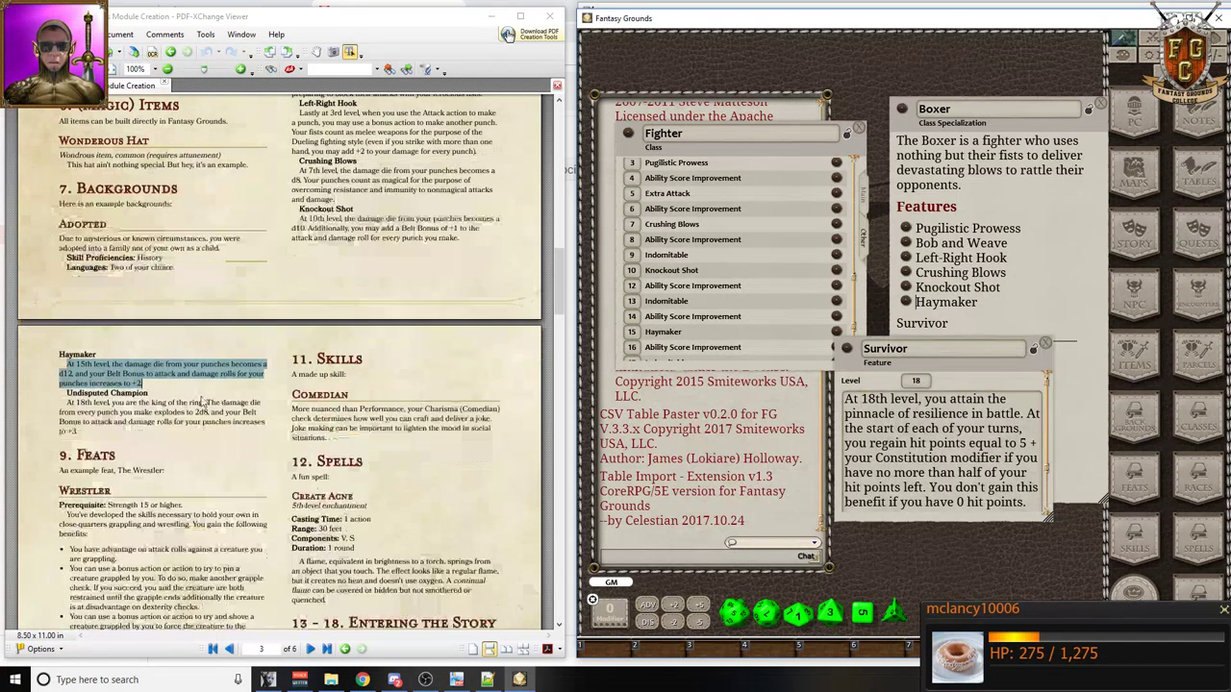
pyautogui.moveTo(165, 404)
pyautogui.mouseDown()
pyautogui.moveTo(69, 394)
pyautogui.moveTo(168, 396)
pyautogui.moveTo(178, 385)
pyautogui.mouseUp()
pyautogui.click(62, 385)
pyautogui.doubleClick(928, 350)
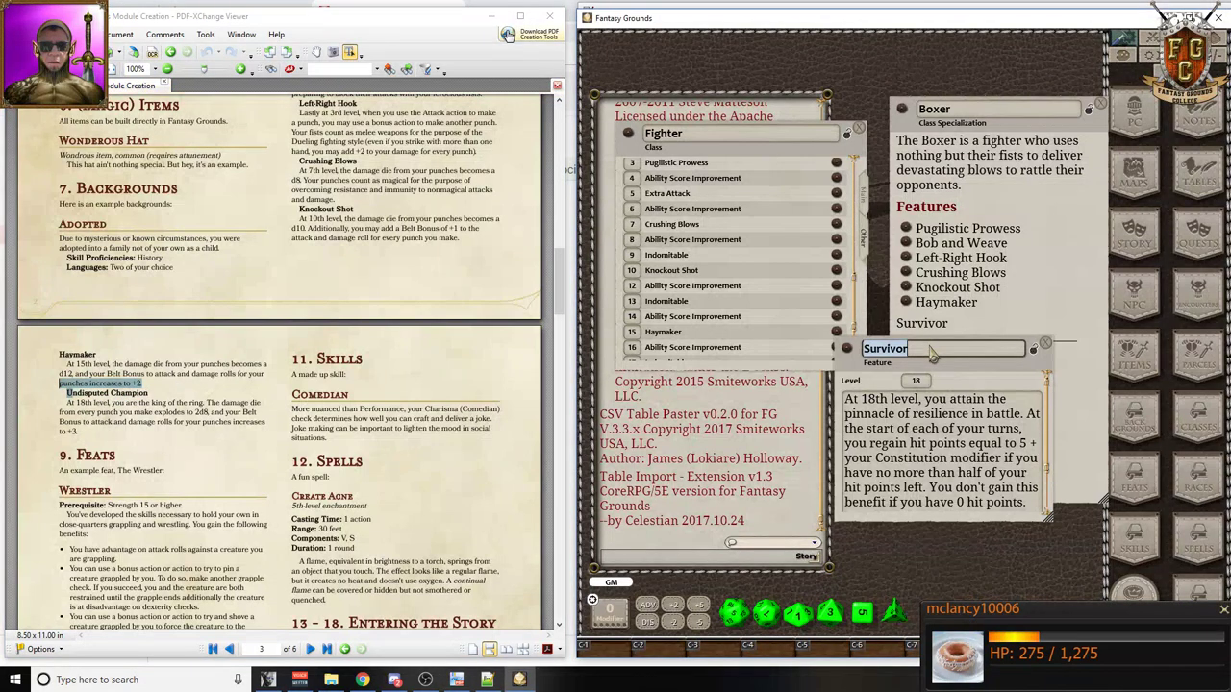
pyautogui.hotkey('ctrl', 'v')
# - Replace the Survivor description with the 18th-level Undisputed Champion paragraph from the PDF, joined into one unbroken paragraph
pyautogui.click(921, 447)
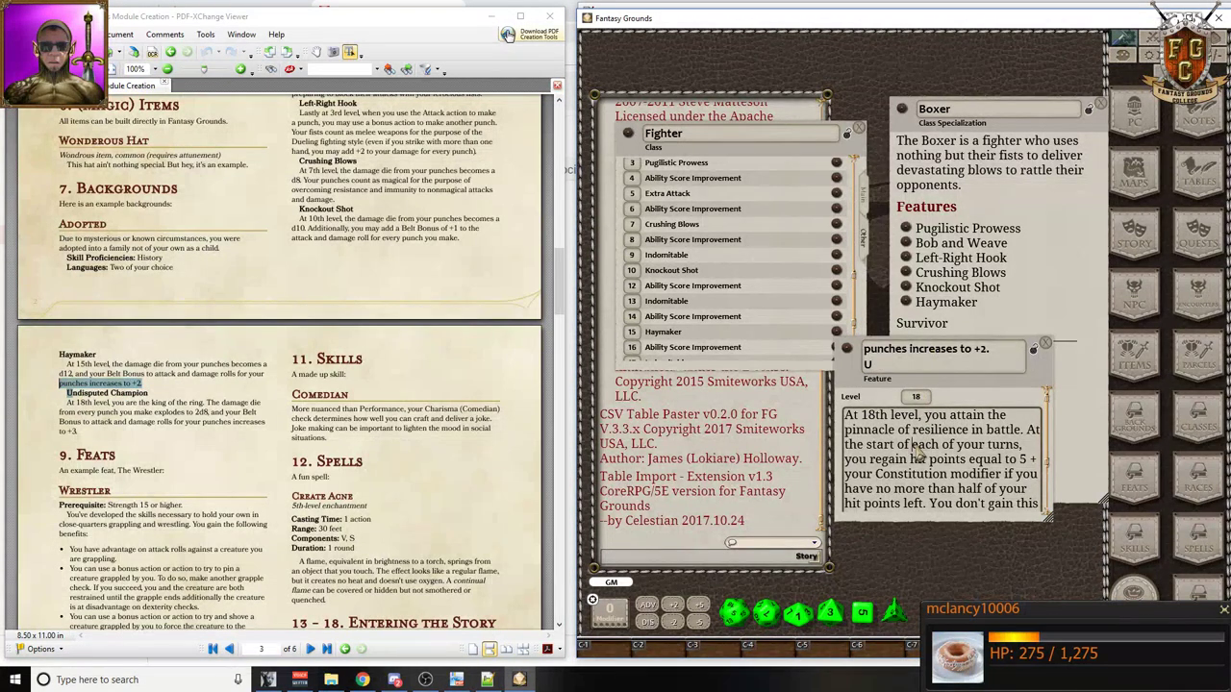
pyautogui.hotkey('ctrl', 'a')
pyautogui.moveTo(85, 436); pyautogui.dragTo(45, 404)
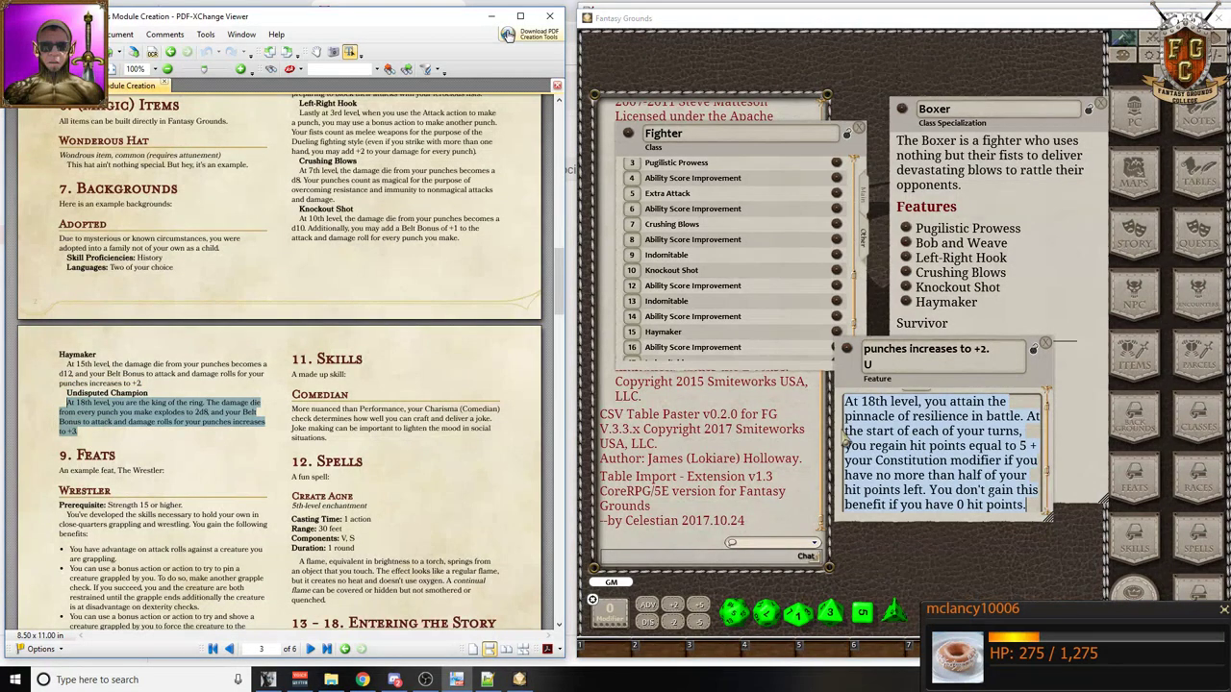
pyautogui.hotkey('ctrl', 'c')
pyautogui.click(887, 464)
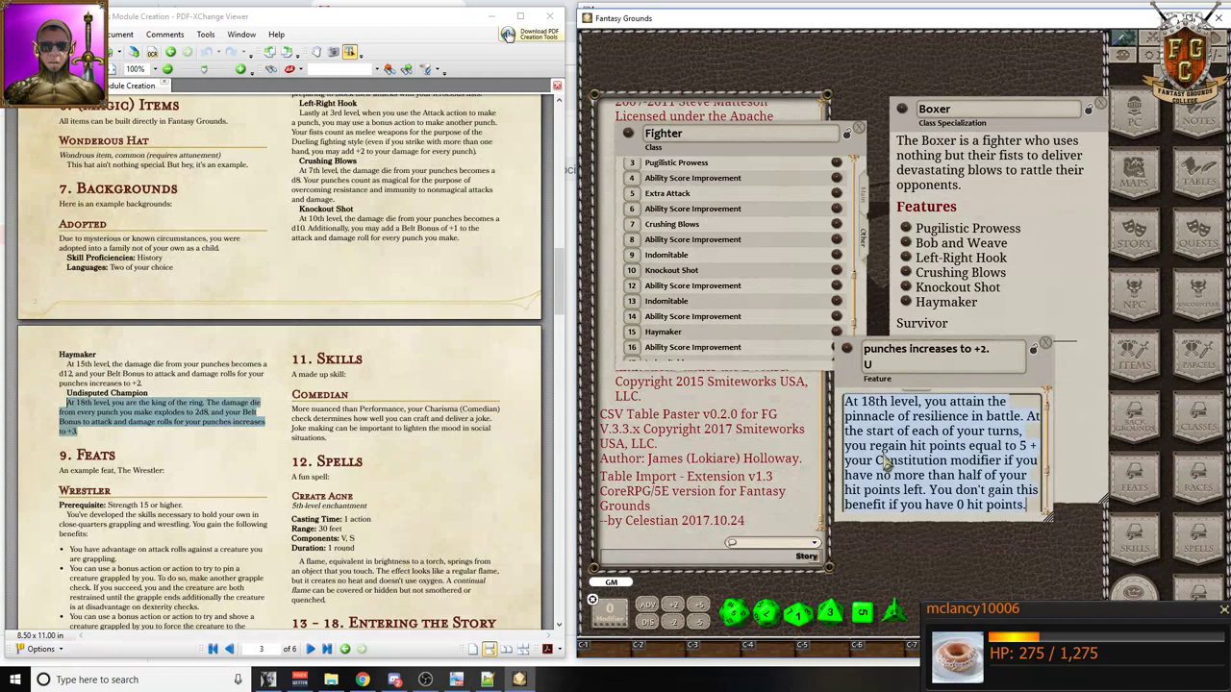
pyautogui.hotkey('ctrl', 'v')
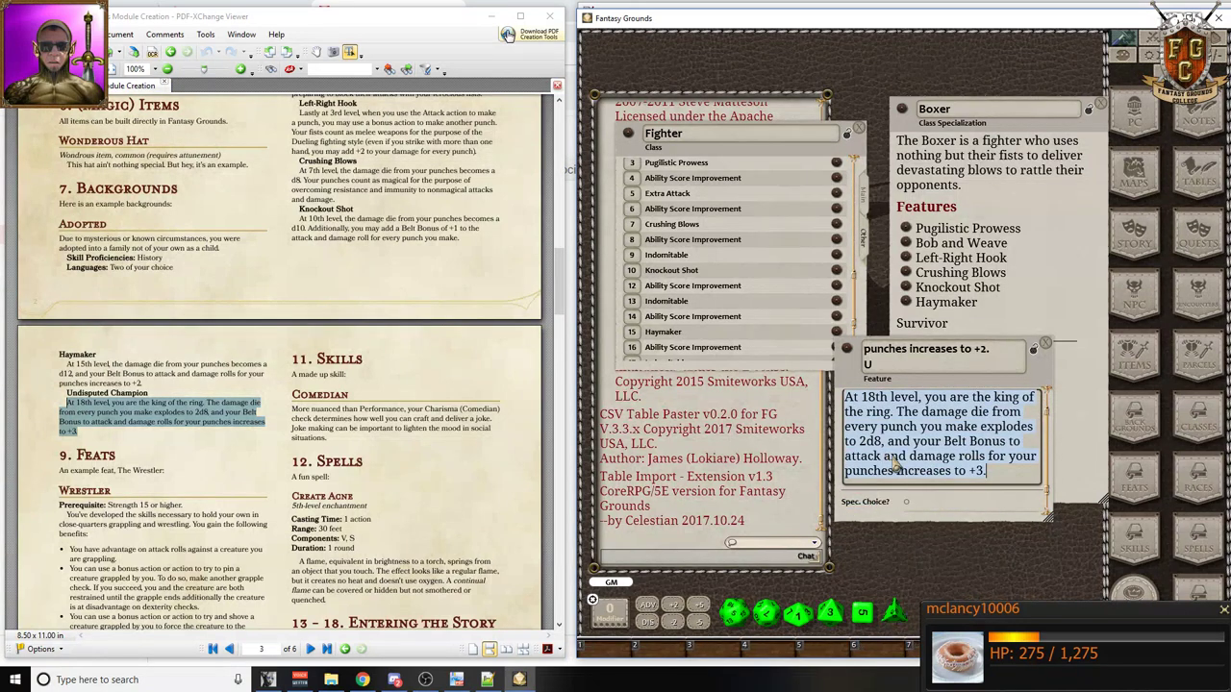
pyautogui.hotkey('ctrl', 'a')
# - Replace Survivor in the Boxer's feature list with a link to the 18th-level feature and remove the stray "U" entry below it
pyautogui.doubleClick(997, 327)
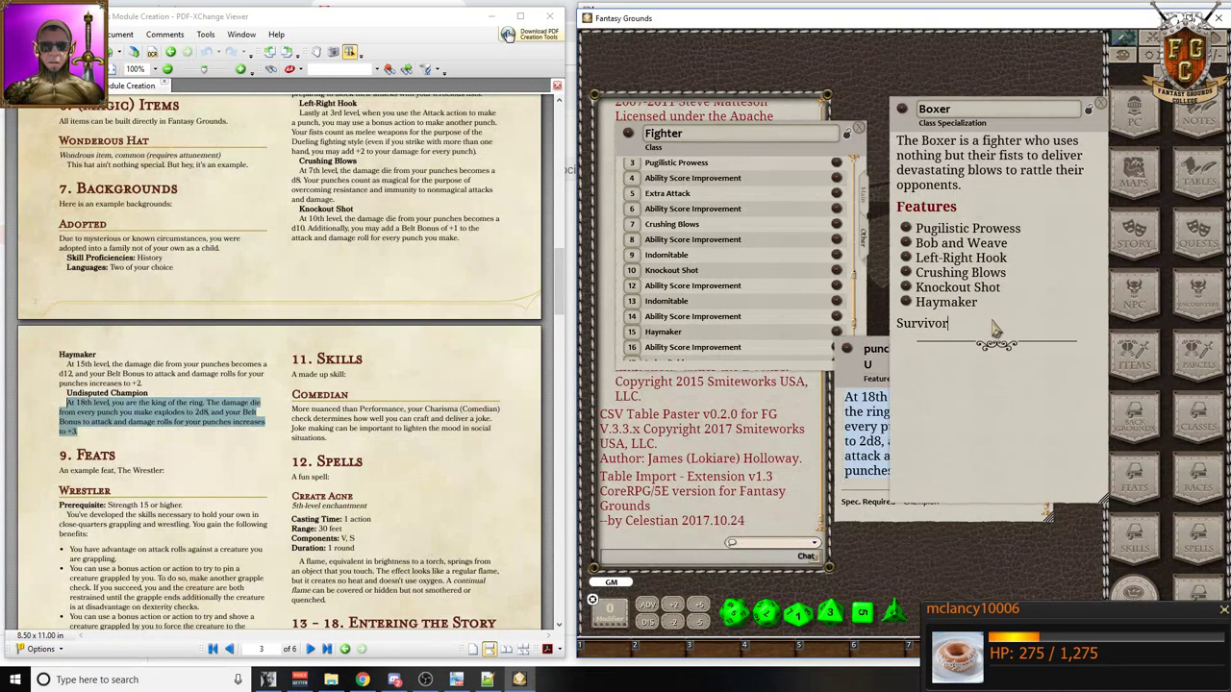
pyautogui.press('Delete')
pyautogui.moveTo(848, 348); pyautogui.dragTo(929, 328)
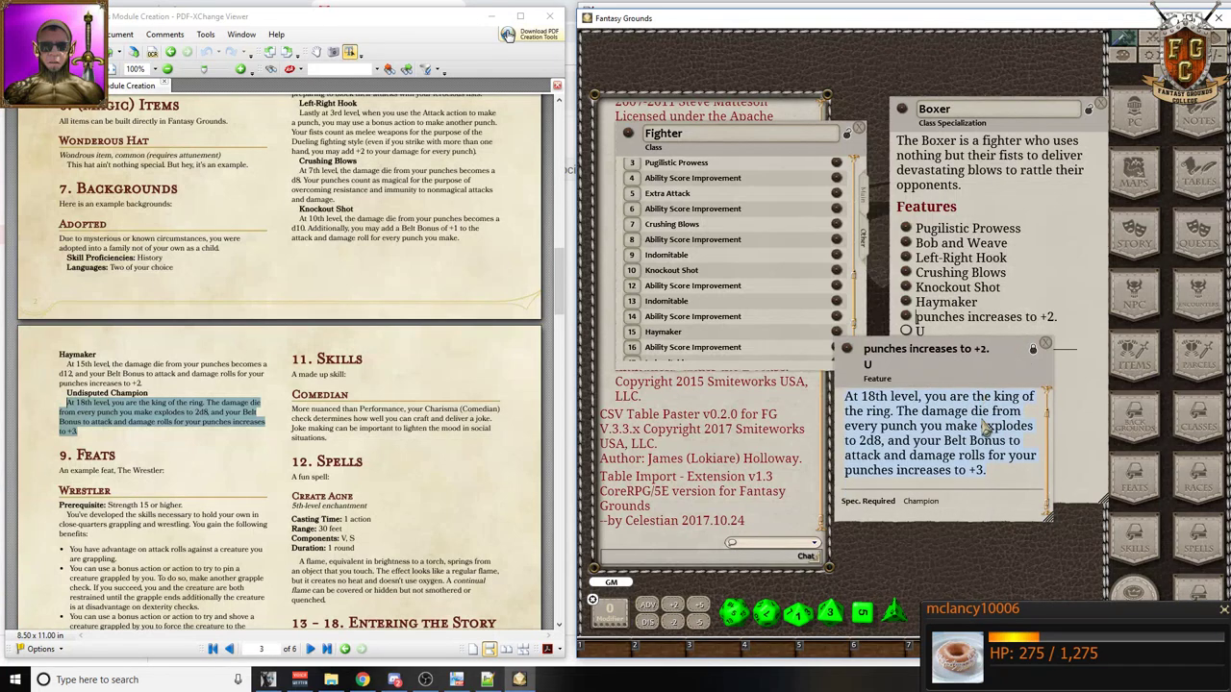
pyautogui.click(938, 332)
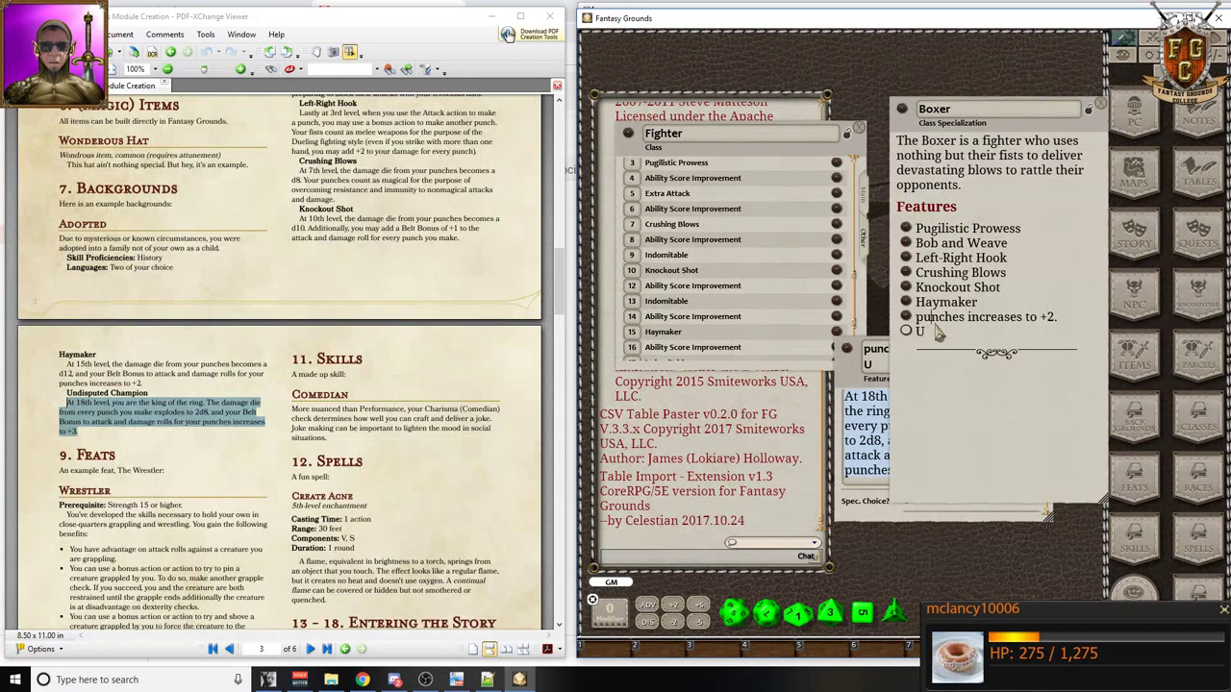
pyautogui.press('BackSpace')
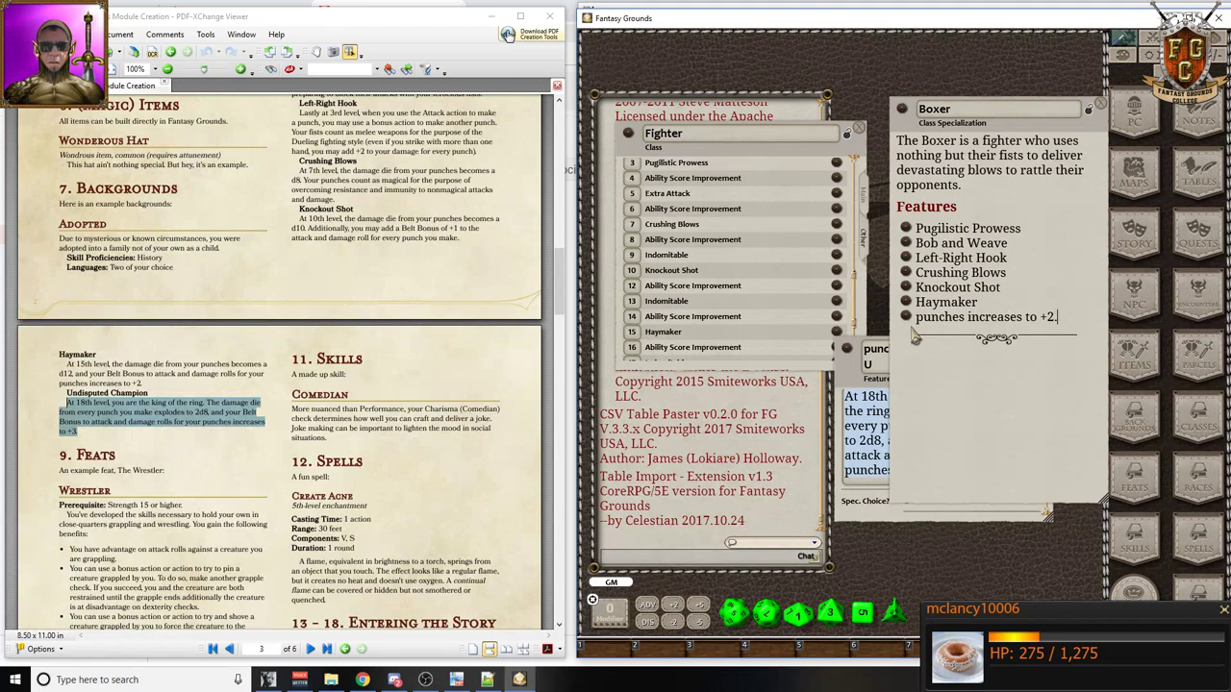
# - Replace the wrong name of the 18th-level feature with the Undisputed Champion heading copied from the PDF
pyautogui.click(904, 322)
pyautogui.moveTo(142, 384); pyautogui.dragTo(59, 385)
pyautogui.click(161, 402)
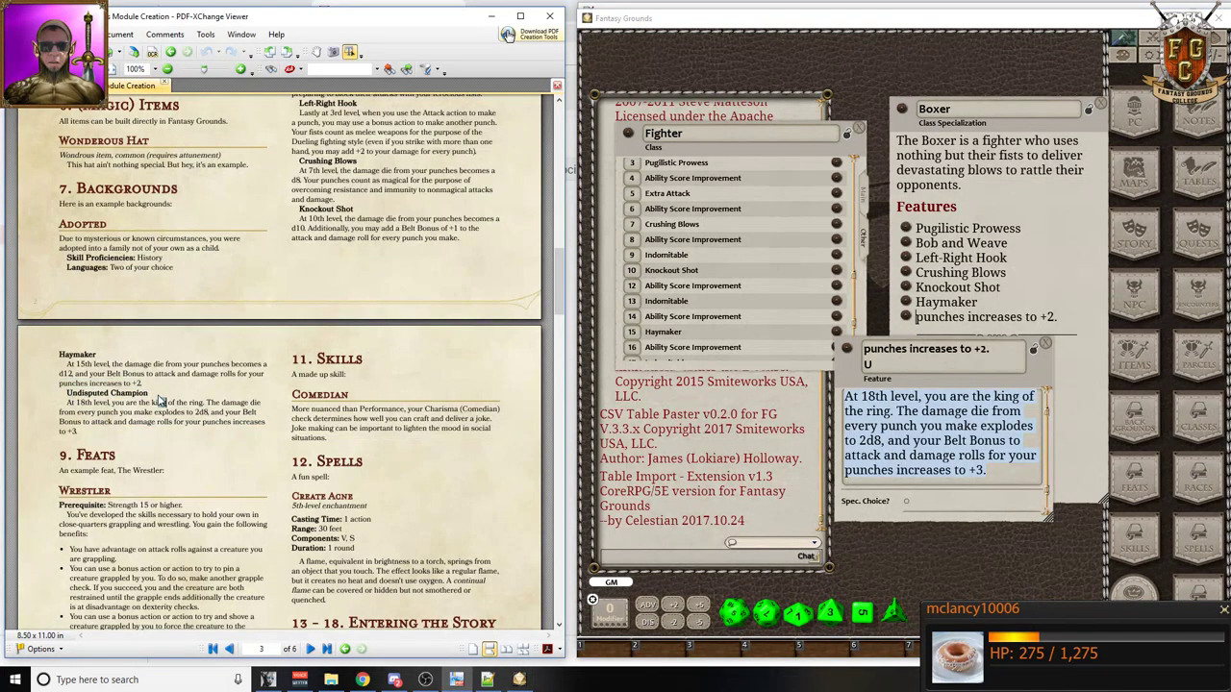
pyautogui.moveTo(152, 398); pyautogui.dragTo(68, 404)
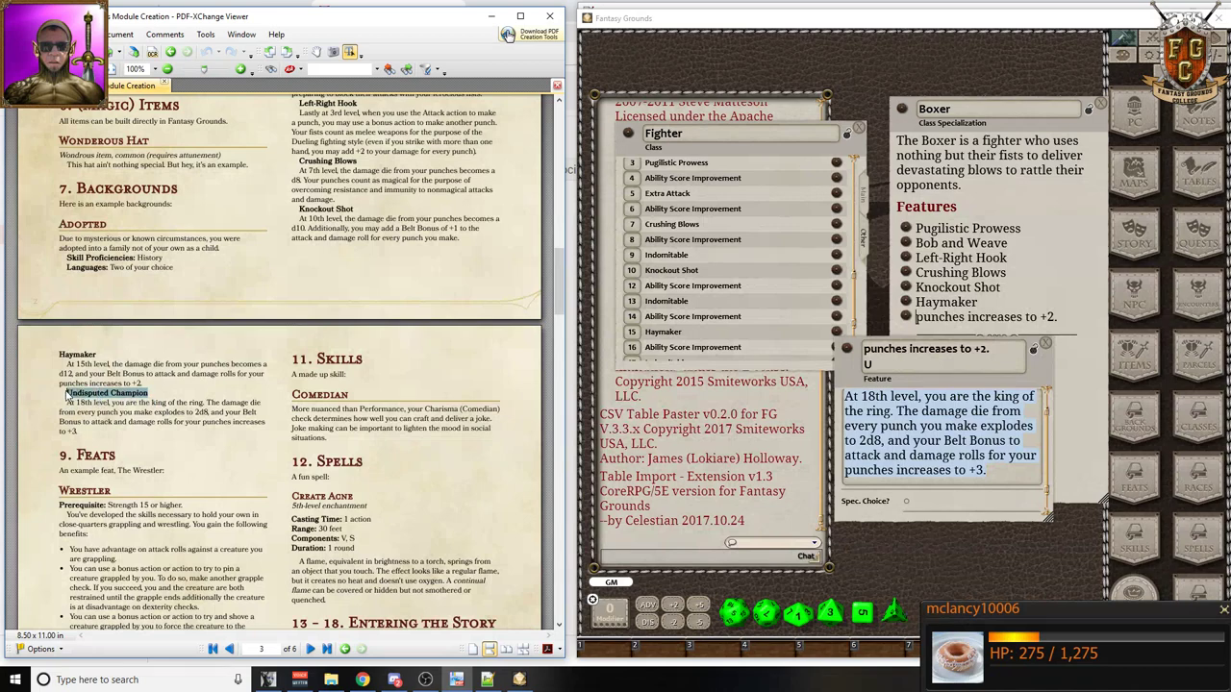
pyautogui.click(926, 375)
pyautogui.hotkey('ctrl', 'a')
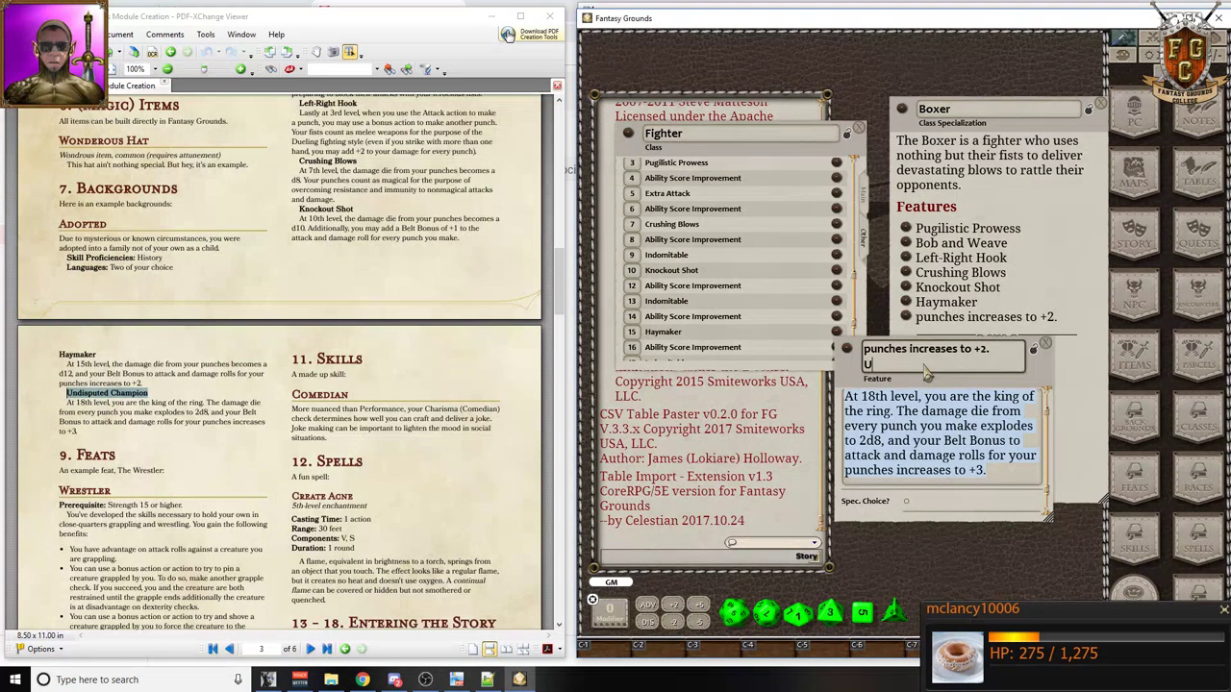
pyautogui.hotkey('ctrl', 'v')
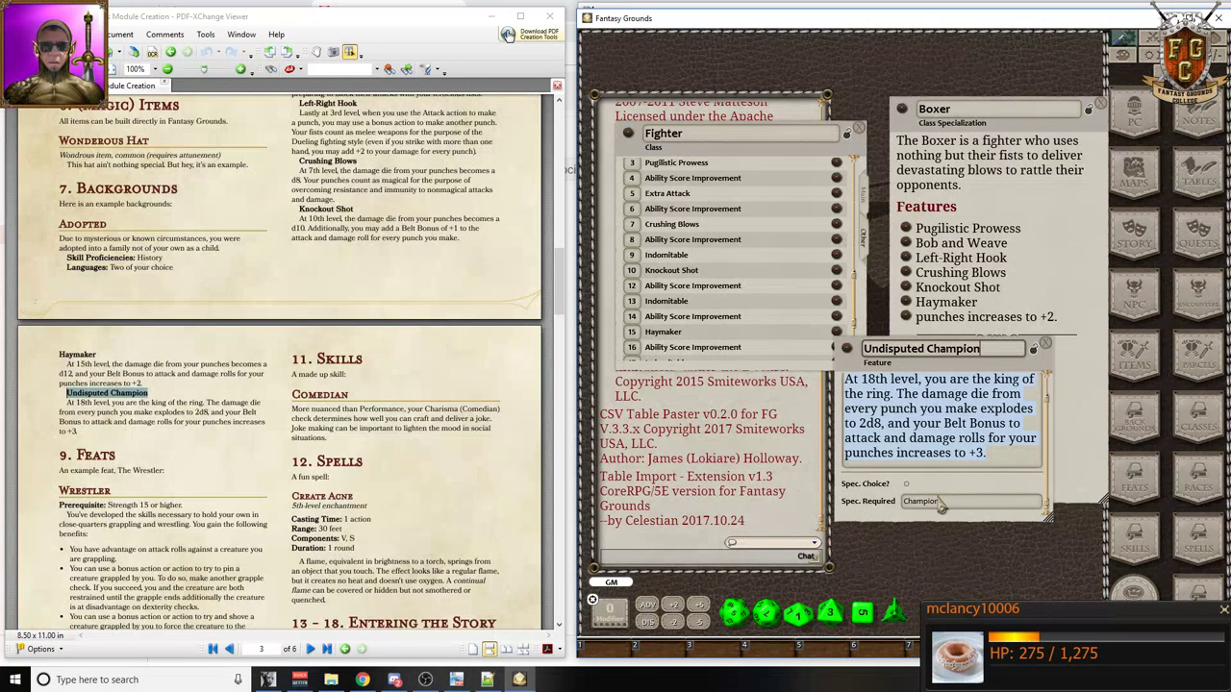
# - Set the Undisputed Champion feature's required specialization to Boxer and lock its record
pyautogui.click(950, 501)
pyautogui.write('Boxer')
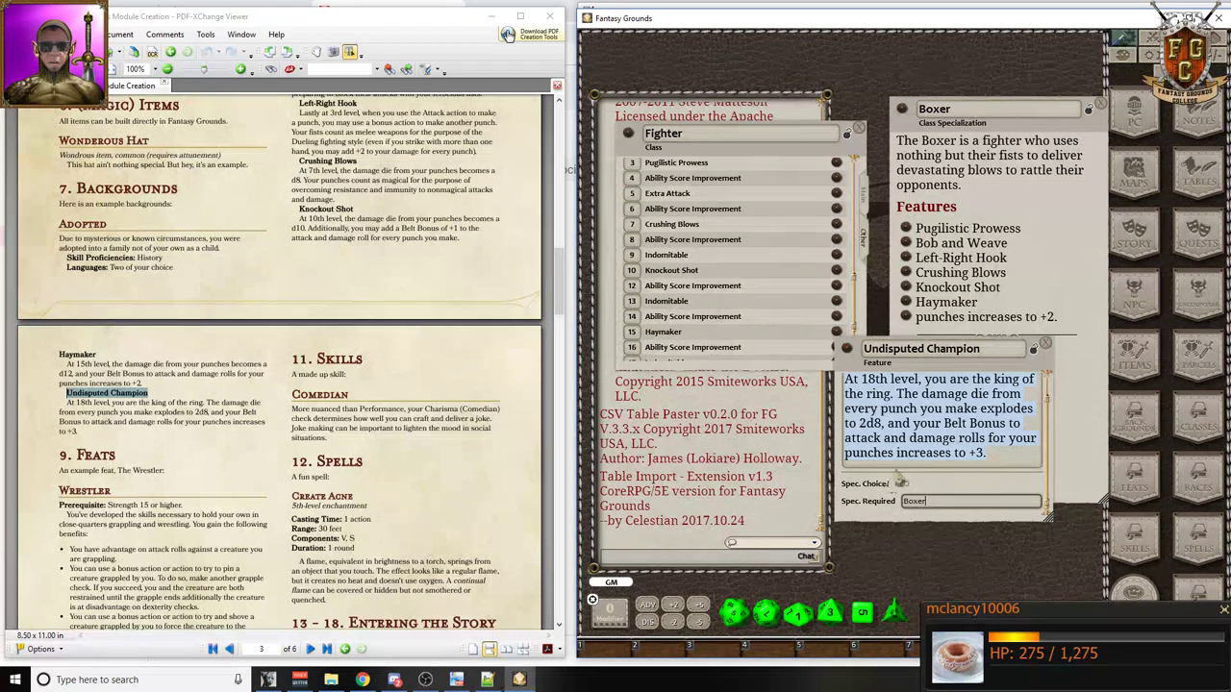
pyautogui.click(1034, 350)
# - Replace the misnamed last entry in the Boxer's feature list with a link to Undisputed Champion, and close the feature record
pyautogui.click(1000, 332)
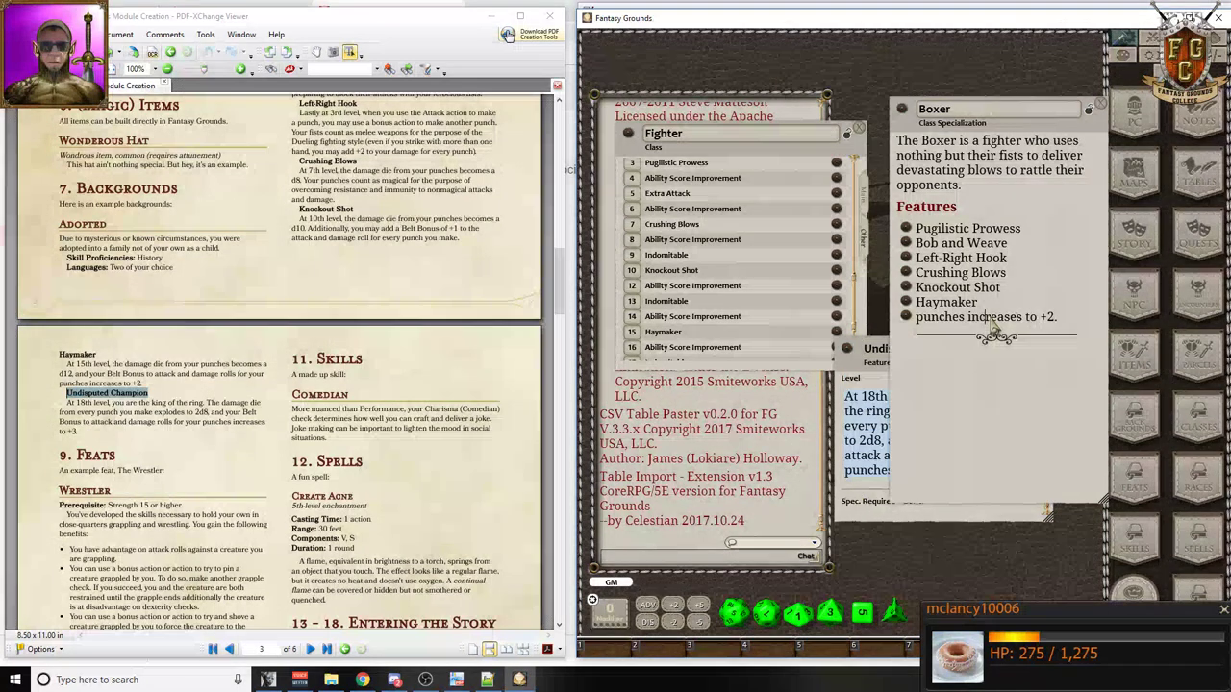
pyautogui.click(994, 327)
pyautogui.moveTo(1058, 327); pyautogui.dragTo(897, 324)
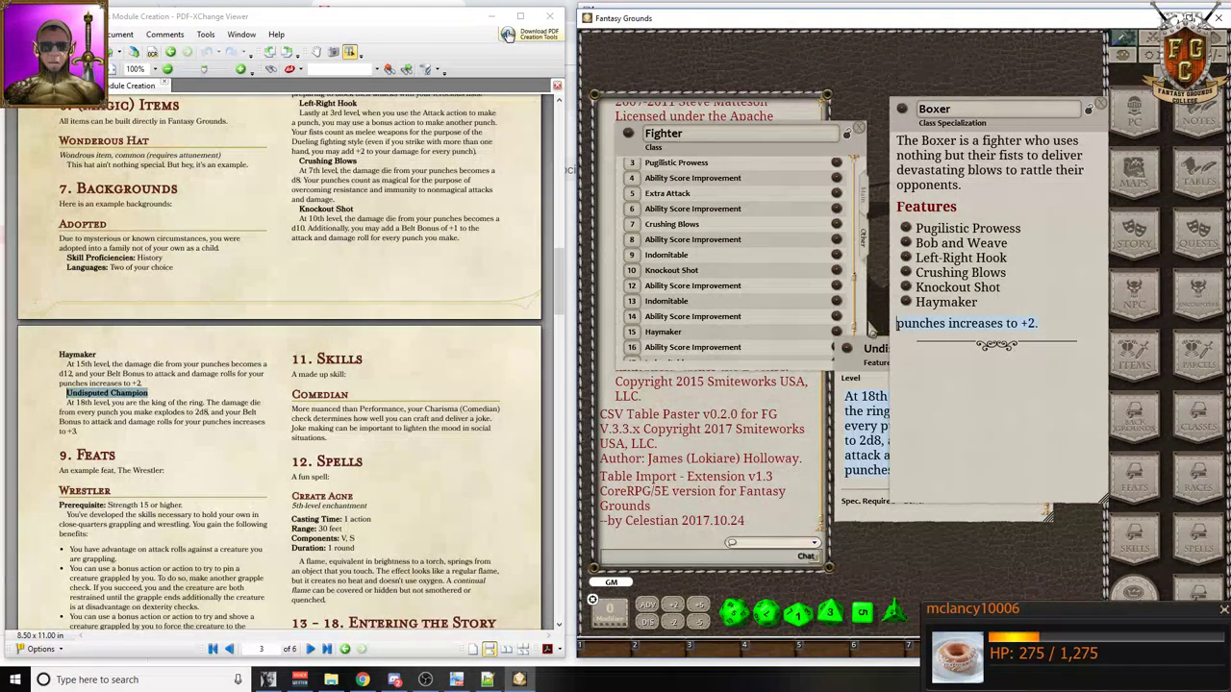
pyautogui.press('BackSpace')
pyautogui.click(852, 370)
pyautogui.moveTo(849, 354); pyautogui.dragTo(909, 327)
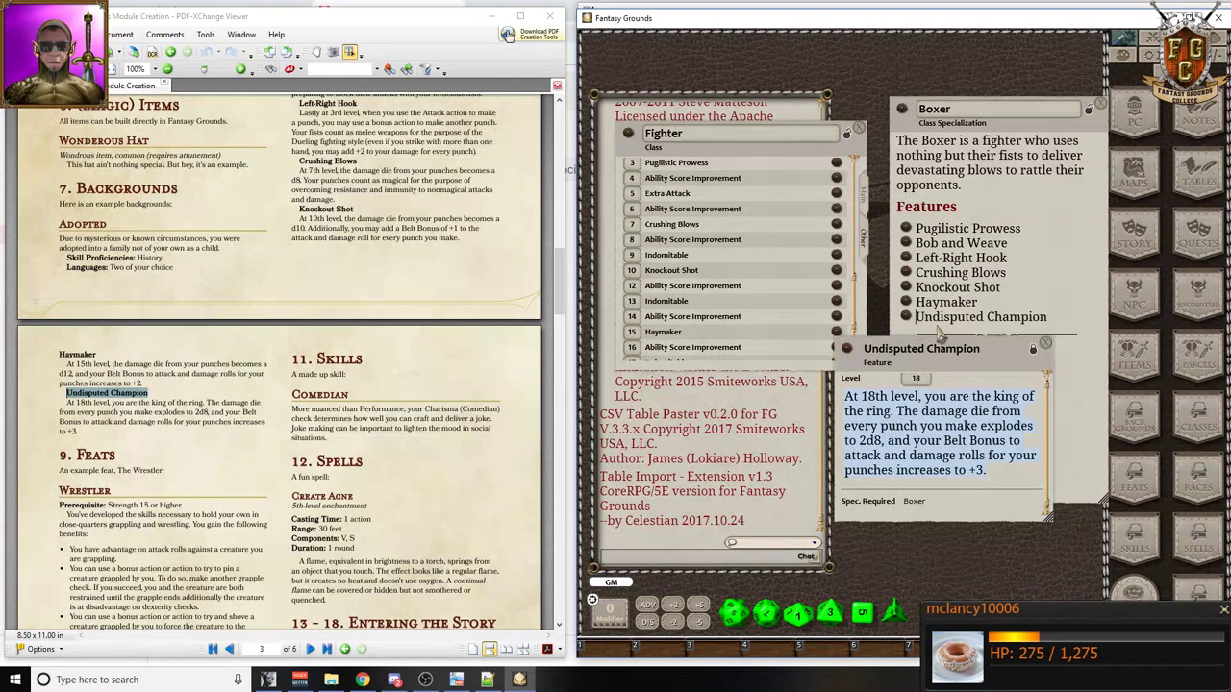
pyautogui.click(1049, 348)
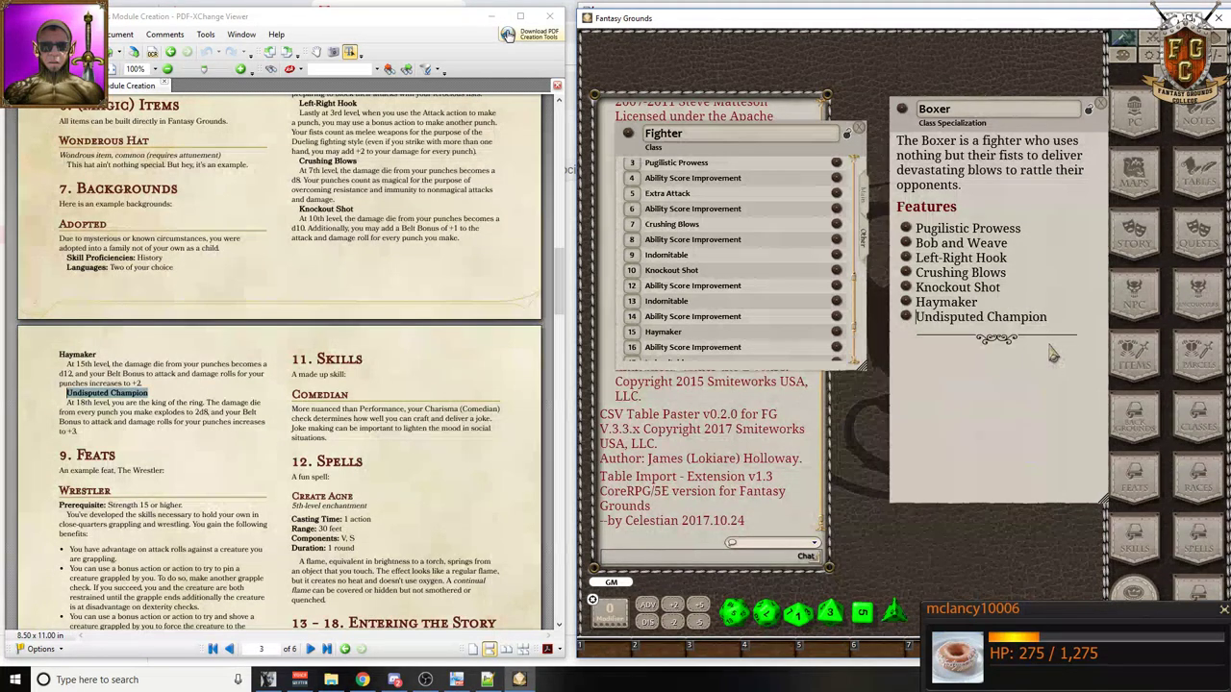
# - Open the data module activation list from the library
pyautogui.click(1198, 589)
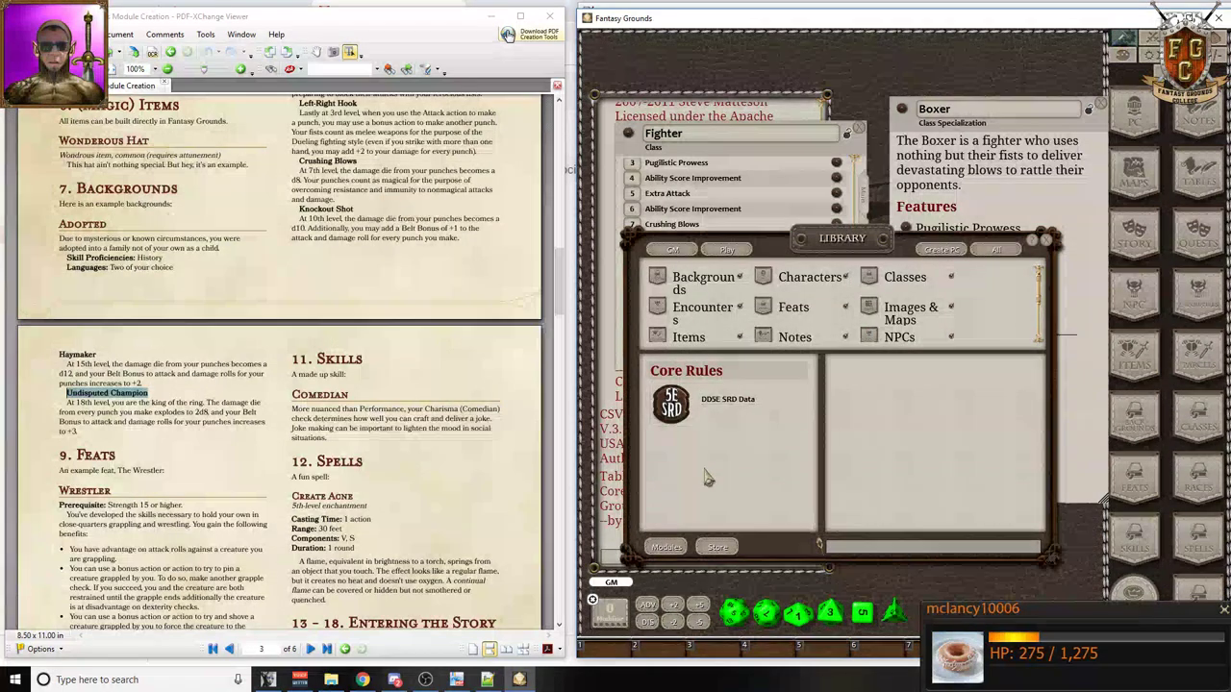
pyautogui.click(668, 548)
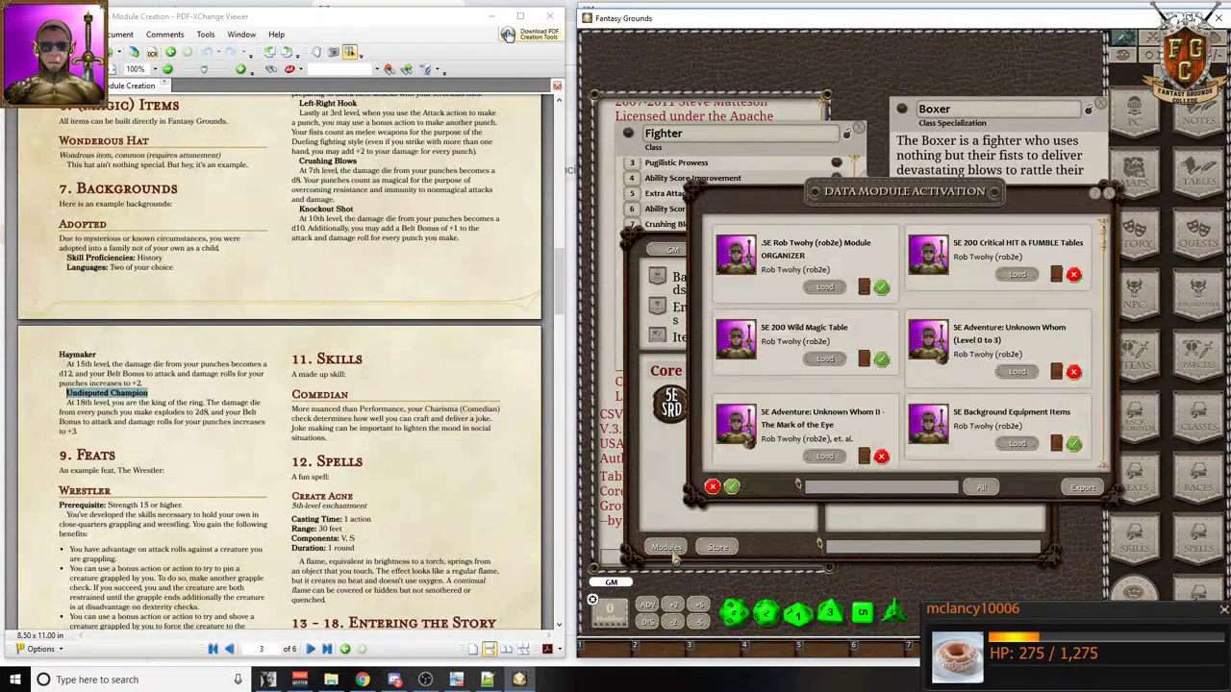
# - Unload the DD5E SRD Data module from the loaded modules and close the module, library and Boxer windows
pyautogui.click(977, 488)
pyautogui.click(825, 275)
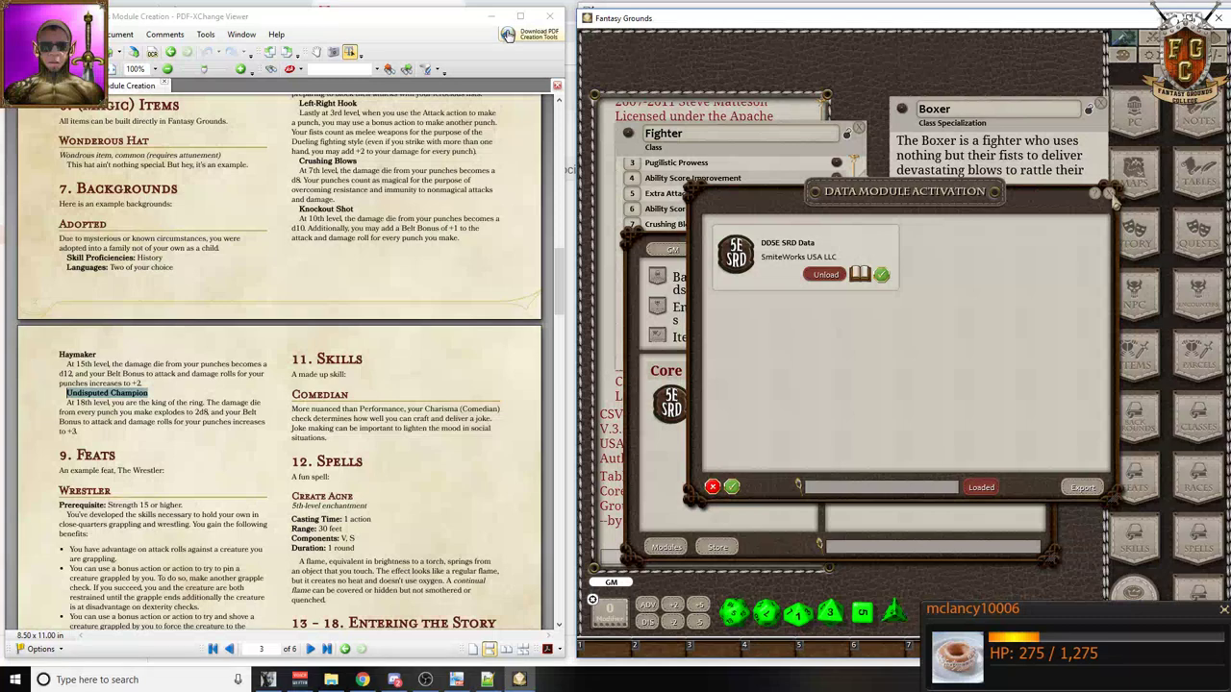
pyautogui.click(1109, 193)
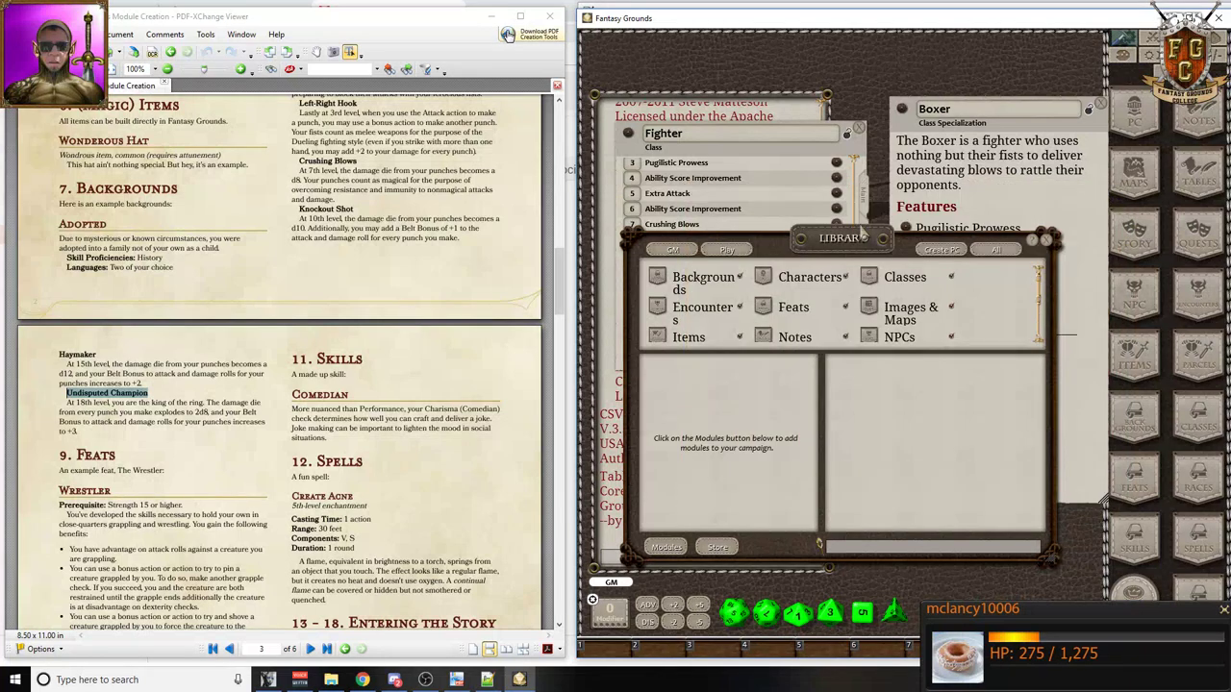
pyautogui.click(1052, 247)
pyautogui.click(1098, 105)
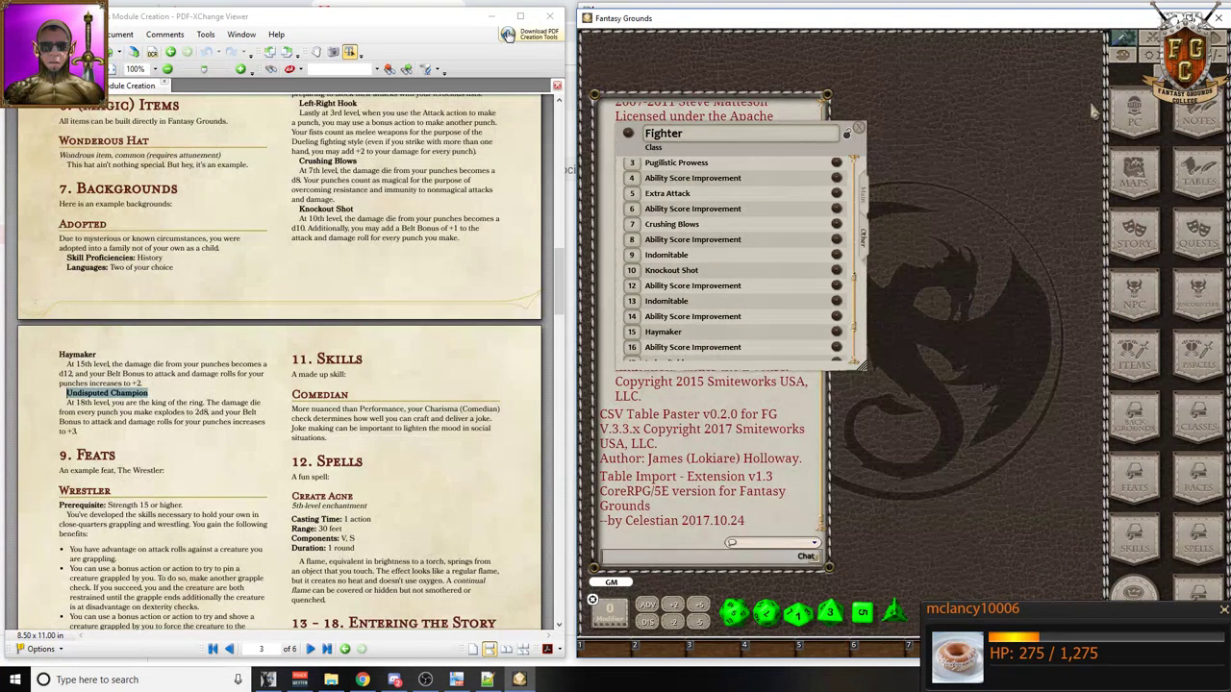
# - Review the Fighter class's feature list and main description, moving and enlarging its record to show the Features and Martial Archetypes links
pyautogui.scroll(-1, 784, 152)
pyautogui.moveTo(783, 152); pyautogui.dragTo(973, 115)
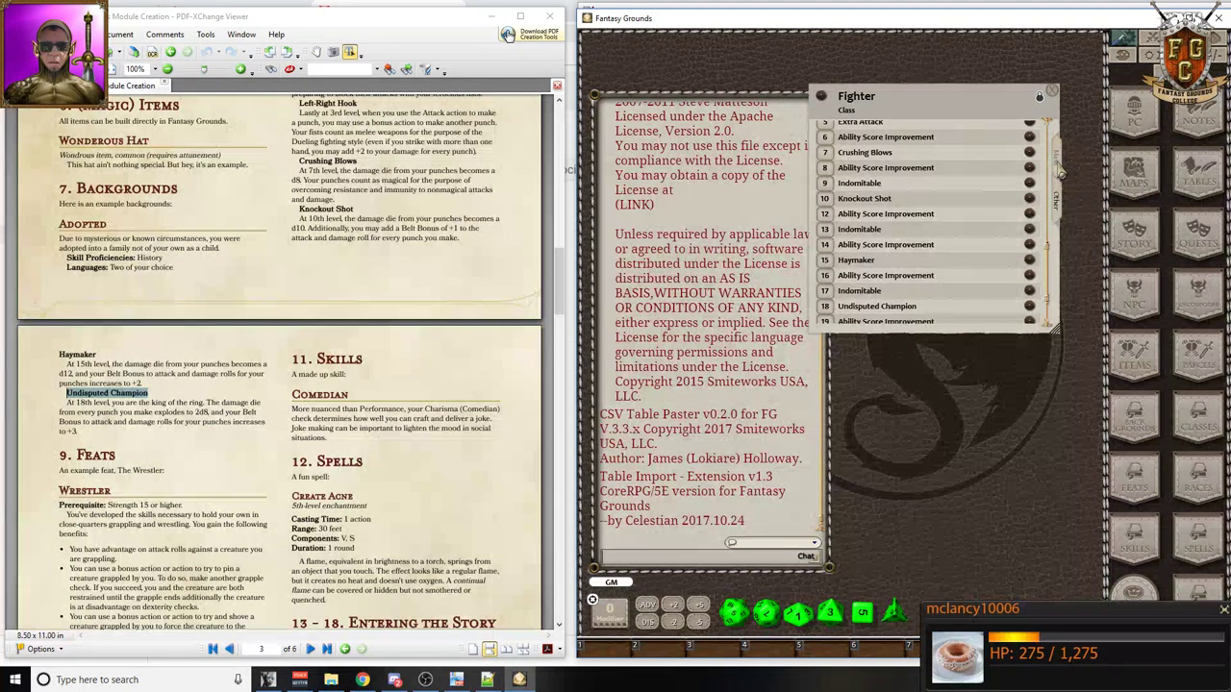
pyautogui.click(1055, 154)
pyautogui.scroll(5, 918, 176)
pyautogui.scroll(8, 918, 176)
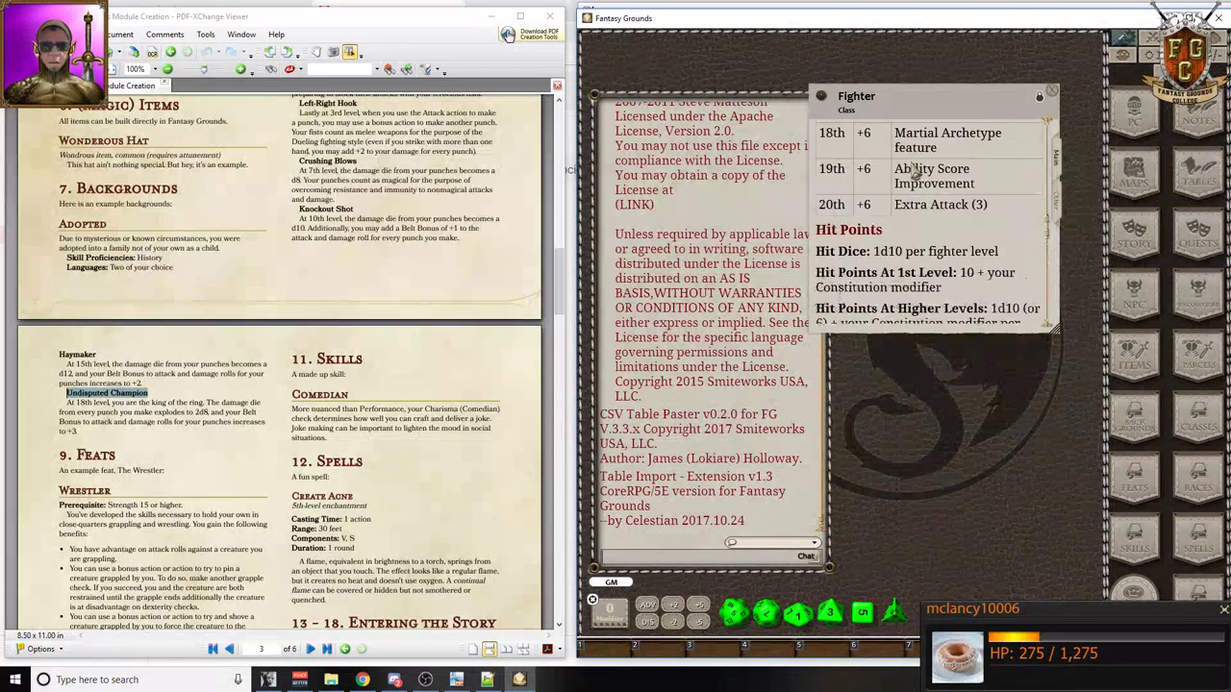
pyautogui.scroll(2, 907, 161)
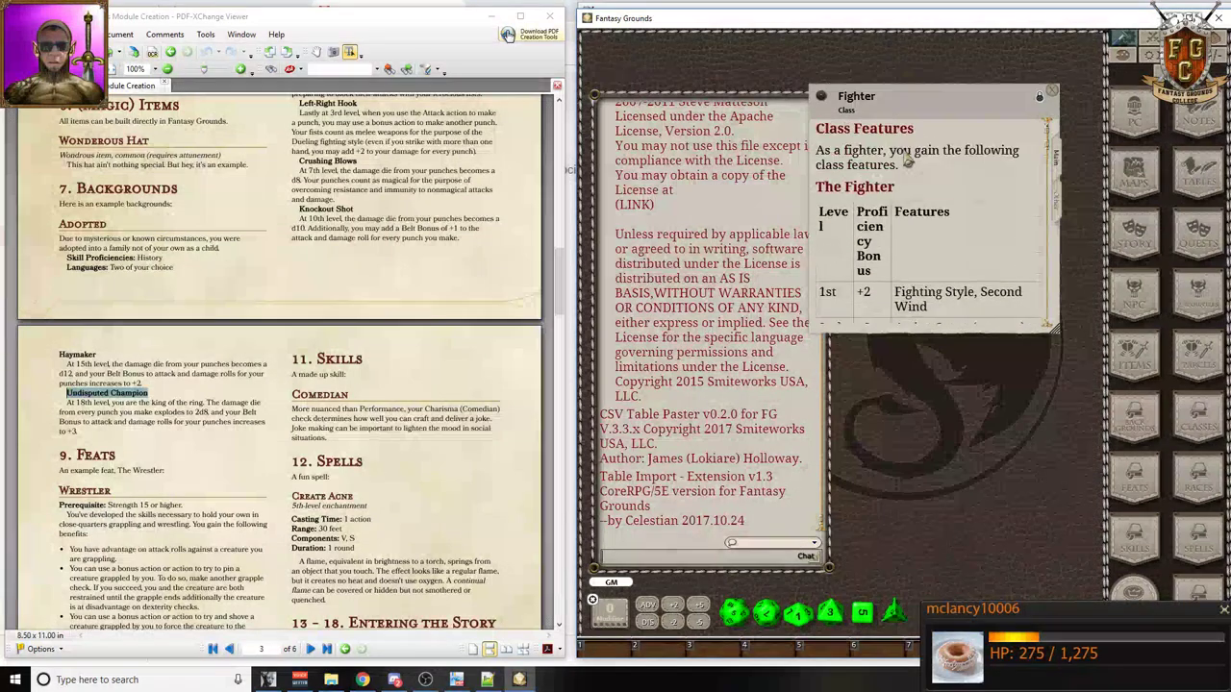
pyautogui.scroll(-5, 905, 173)
pyautogui.scroll(-8, 899, 246)
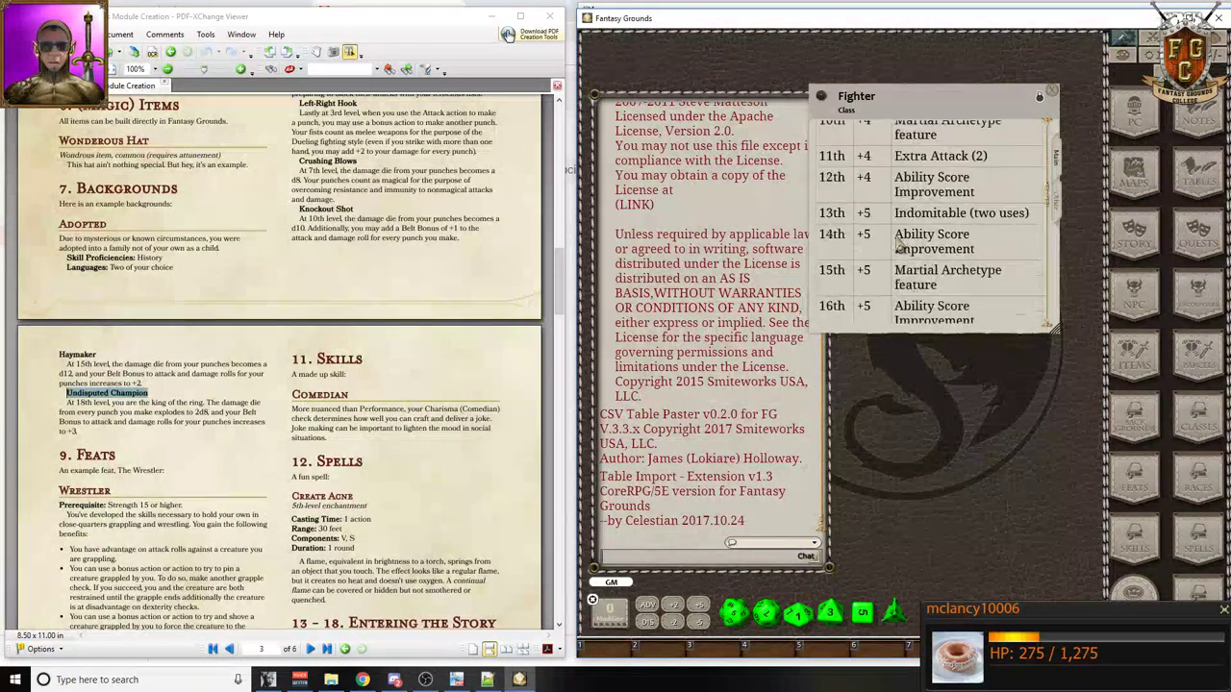
pyautogui.moveTo(910, 97); pyautogui.dragTo(745, 91)
pyautogui.moveTo(892, 324); pyautogui.dragTo(1066, 448)
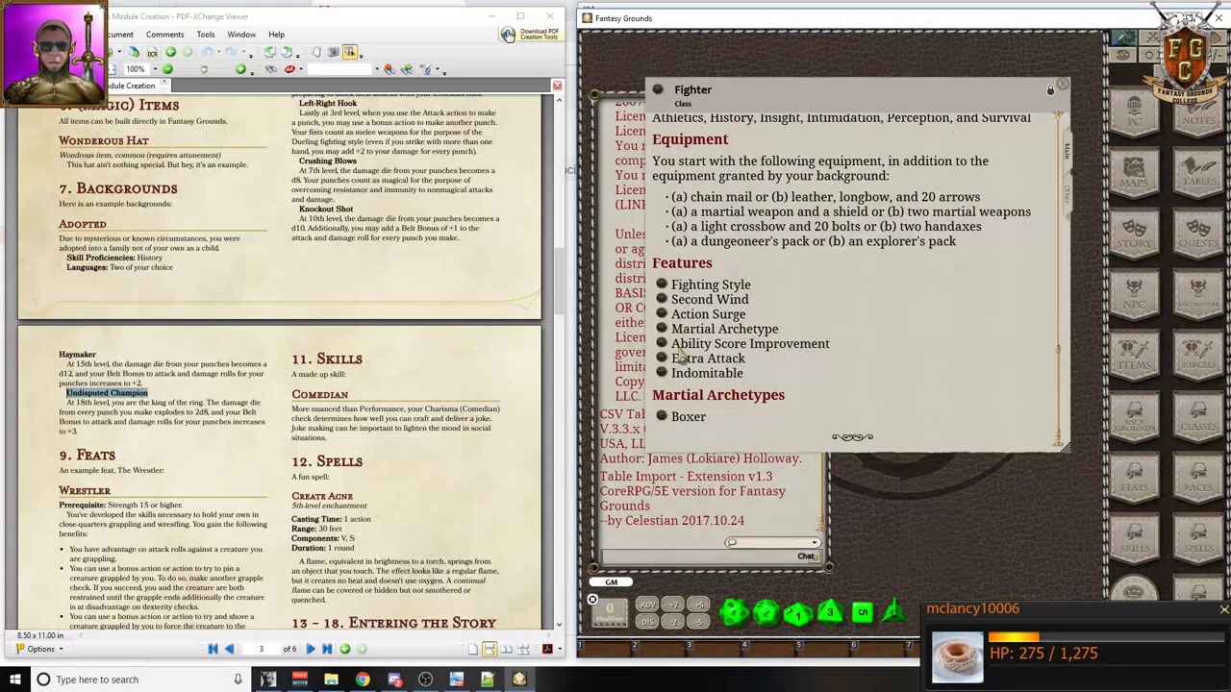
# - Open the Boxer archetype from the Fighter description and check its Pugilistic Prowess, Bob and Weave, Left-Right Hook and Crushing Blows links
pyautogui.click(663, 417)
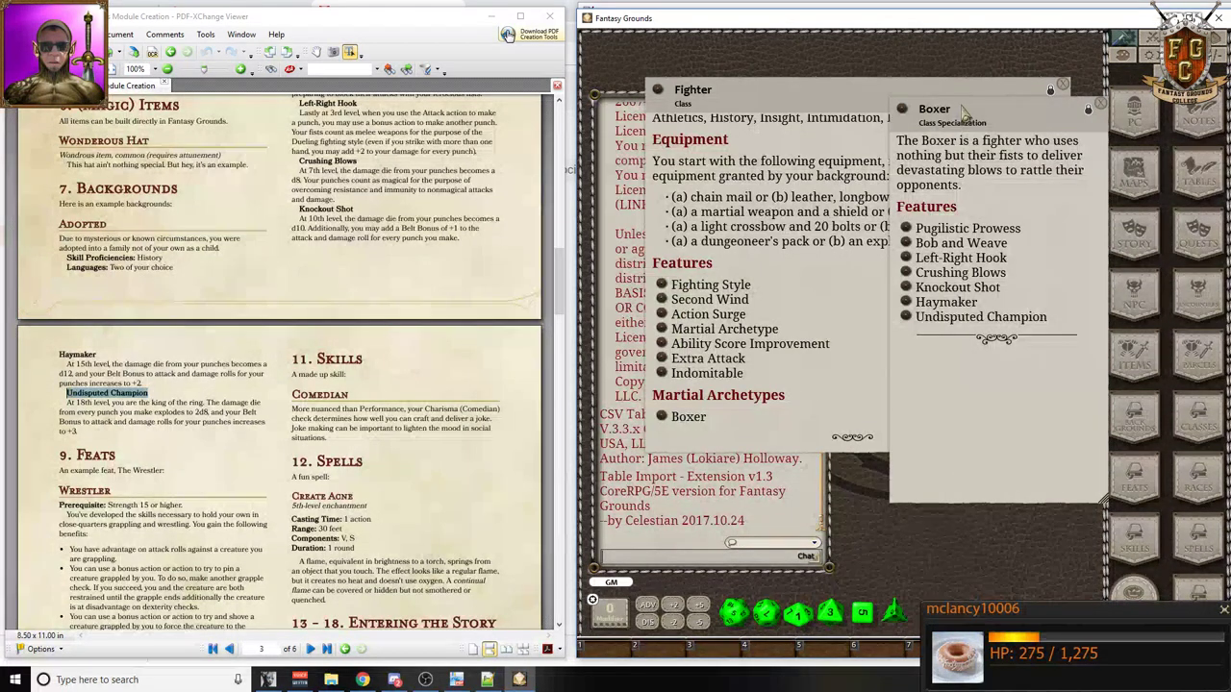
pyautogui.click(905, 228)
pyautogui.click(905, 244)
pyautogui.click(907, 258)
pyautogui.click(907, 272)
pyautogui.click(827, 236)
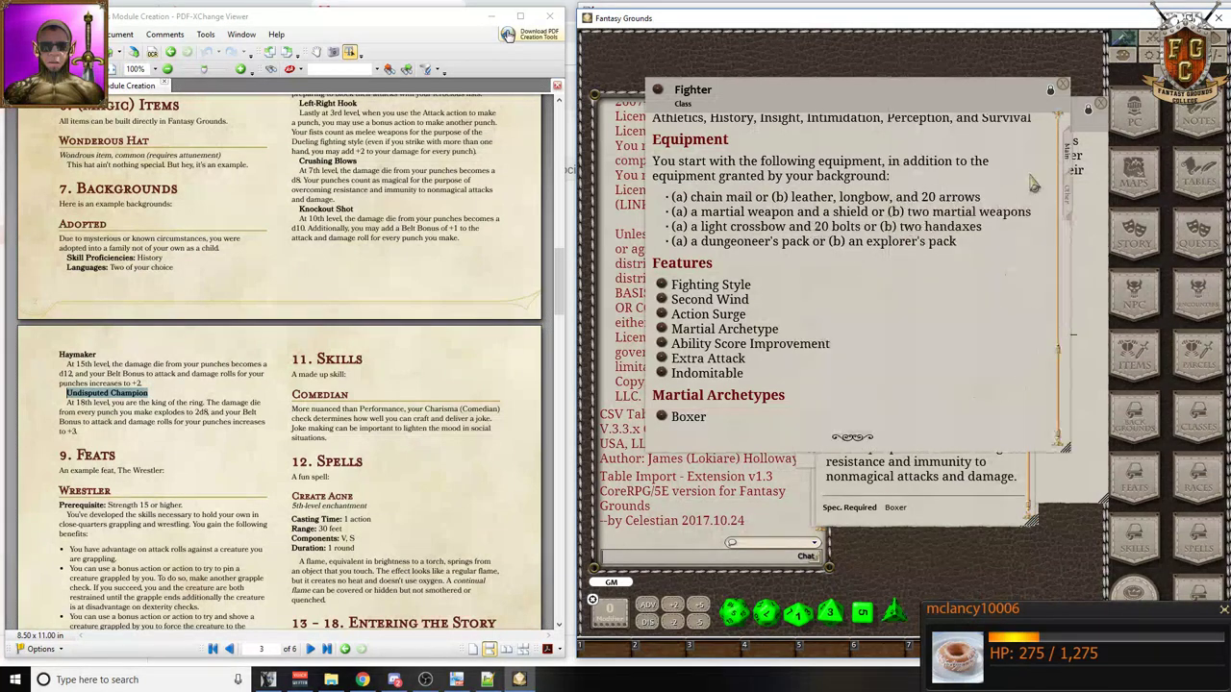
# - Look through the Fighter's proficiencies, level-by-level features and specializations in its detailed class data
pyautogui.click(1069, 198)
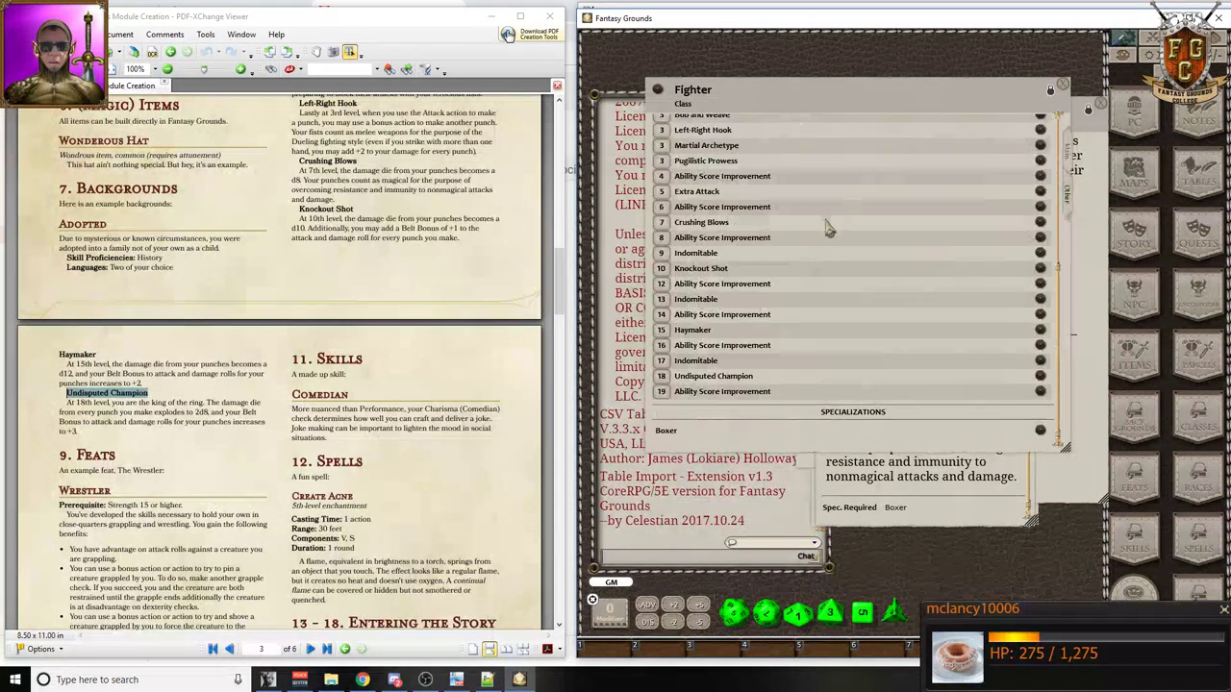
pyautogui.scroll(5, 825, 221)
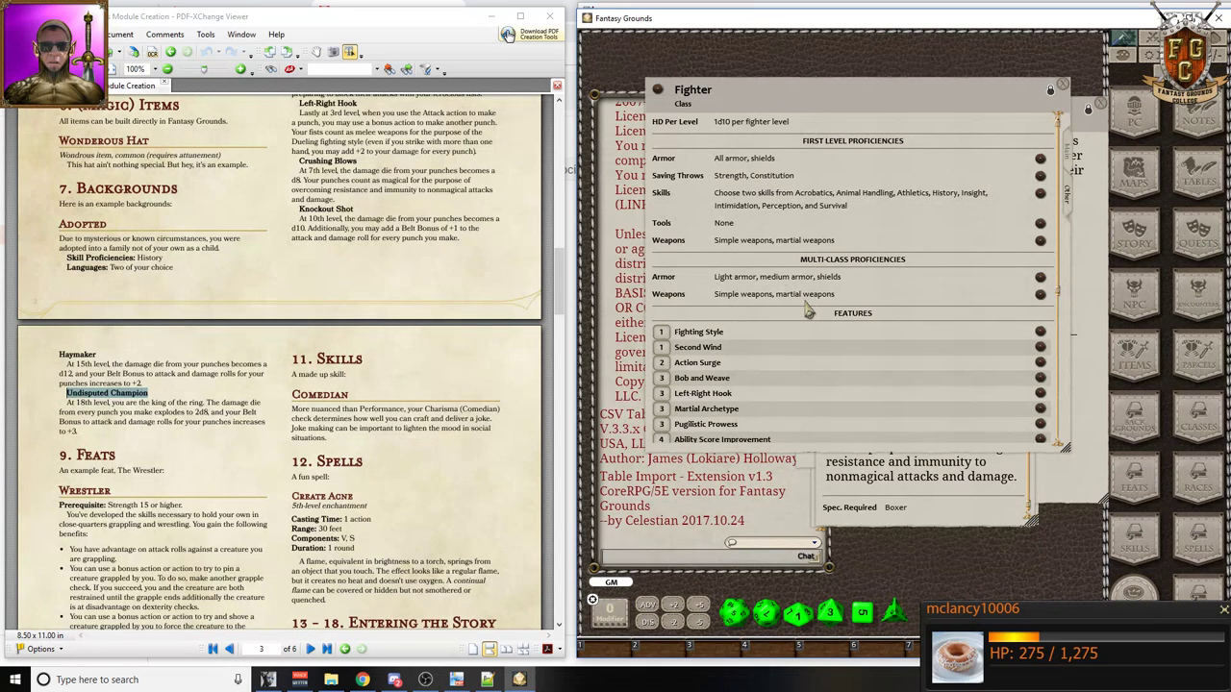
pyautogui.scroll(-4, 851, 260)
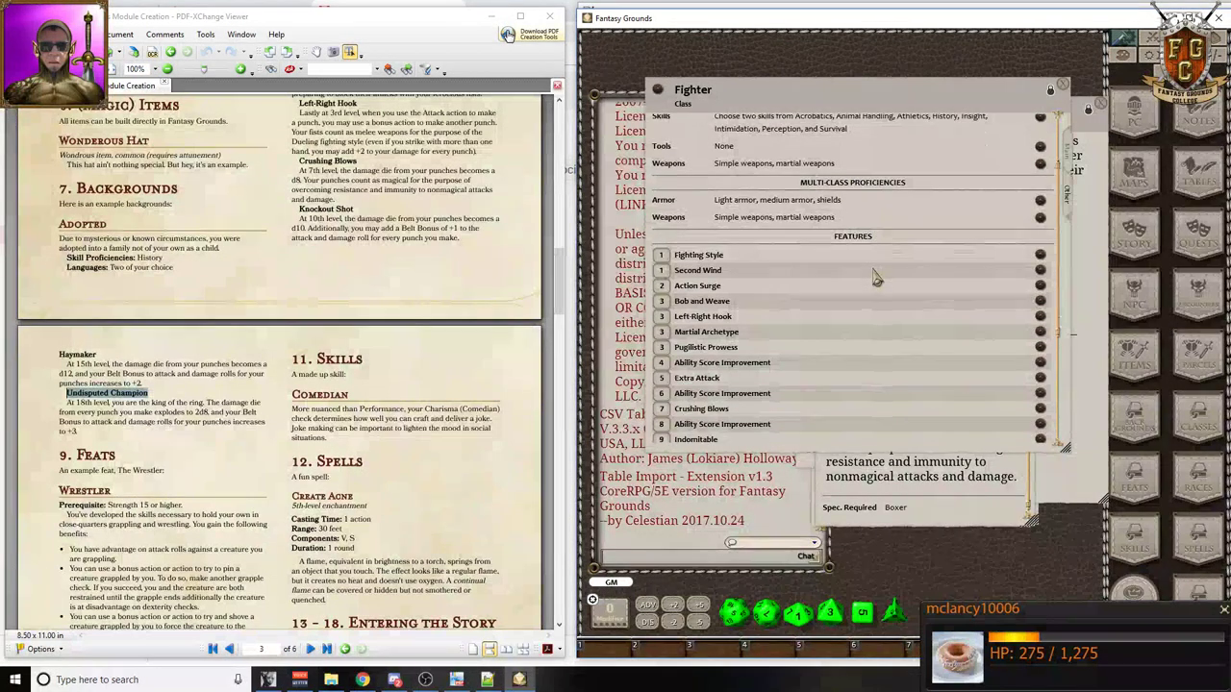
pyautogui.scroll(-8, 861, 260)
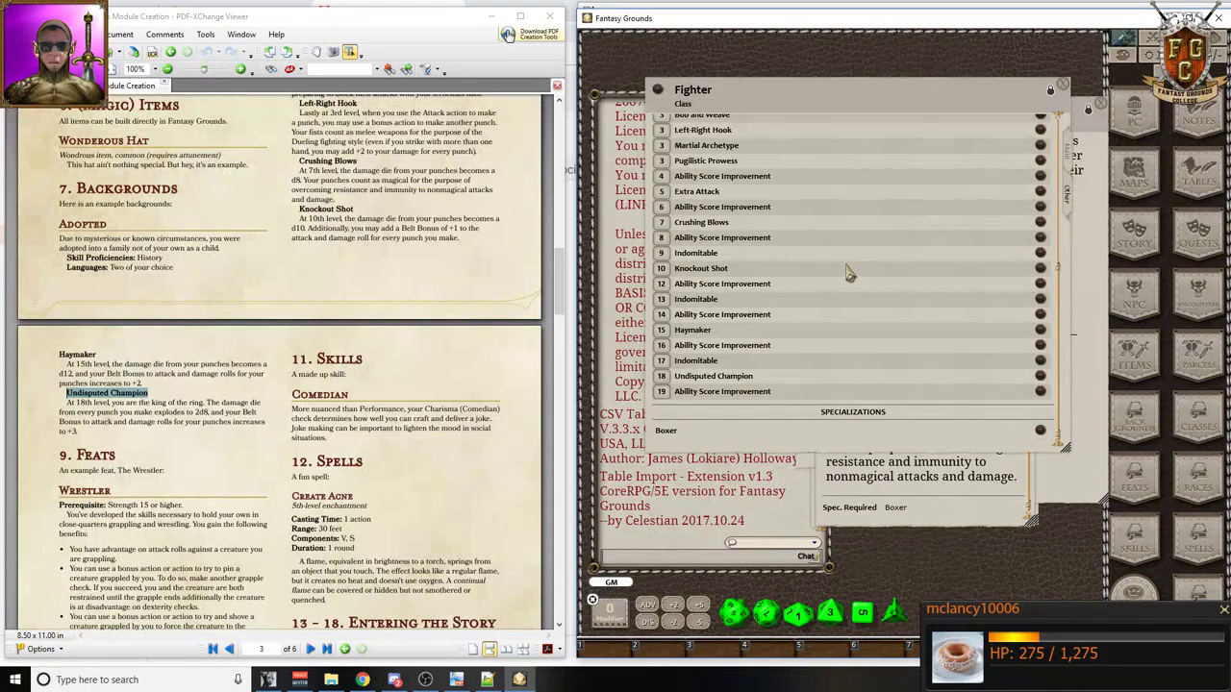
pyautogui.scroll(8, 846, 264)
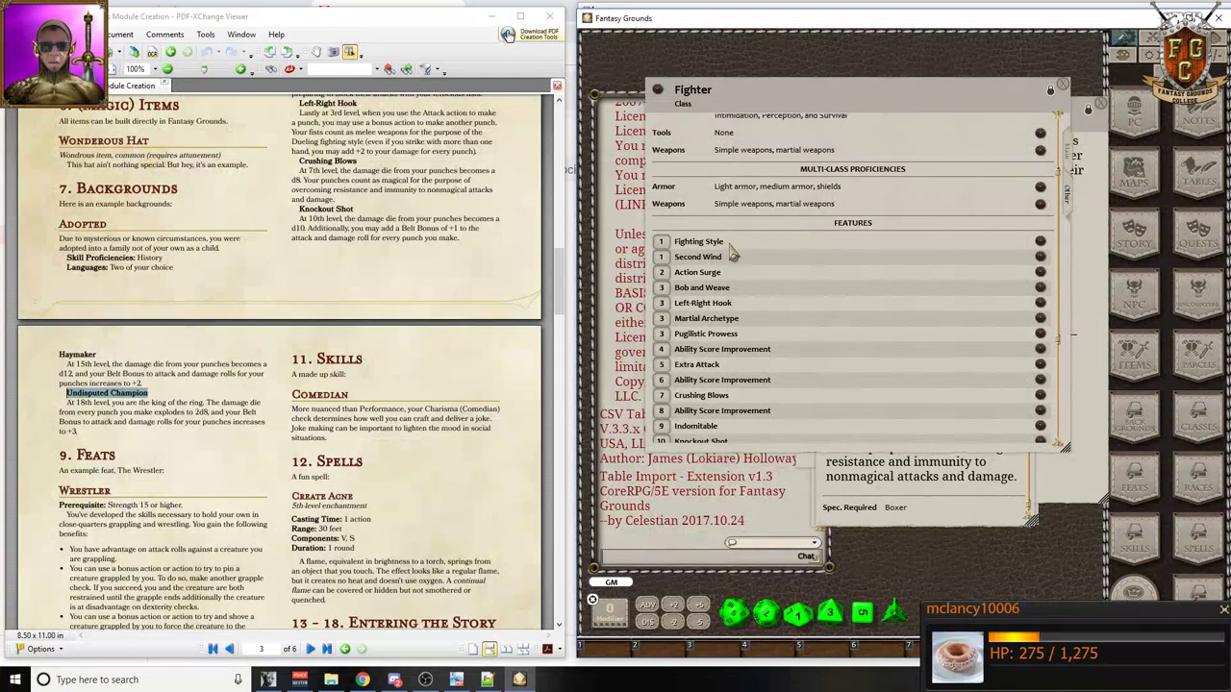
# - Open the Fighting Style and Bob and Weave features from the Fighter list and place them beneath it
pyautogui.click(1040, 246)
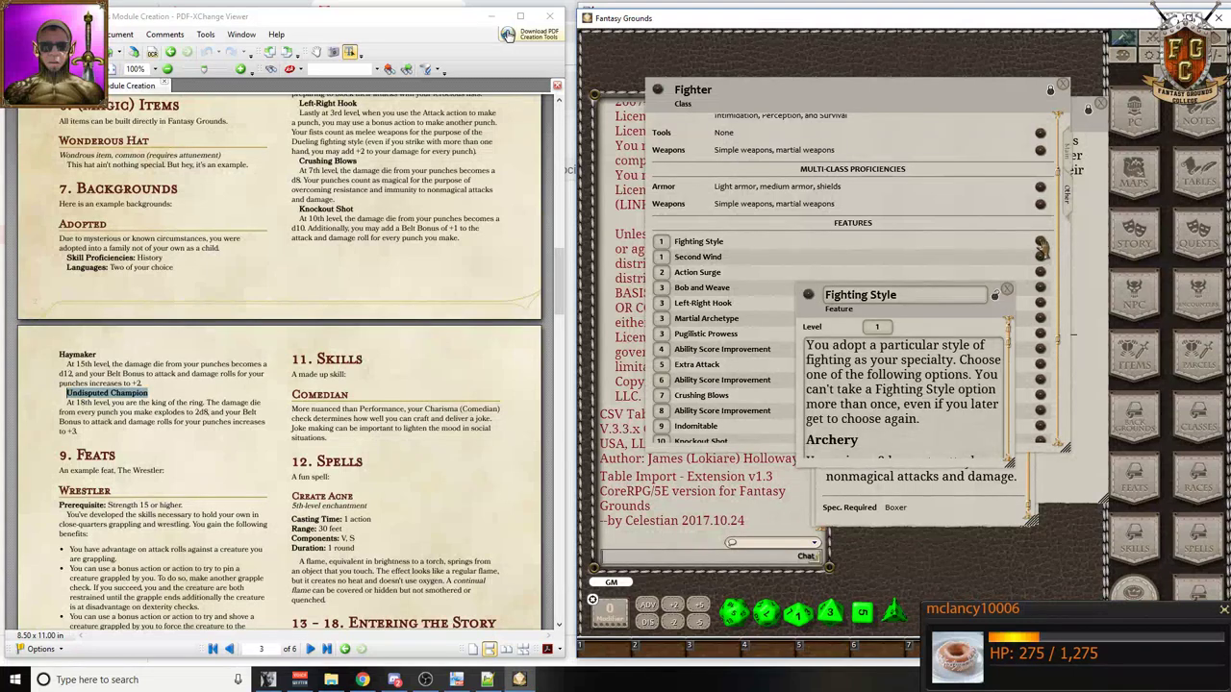
pyautogui.moveTo(938, 327); pyautogui.dragTo(833, 316)
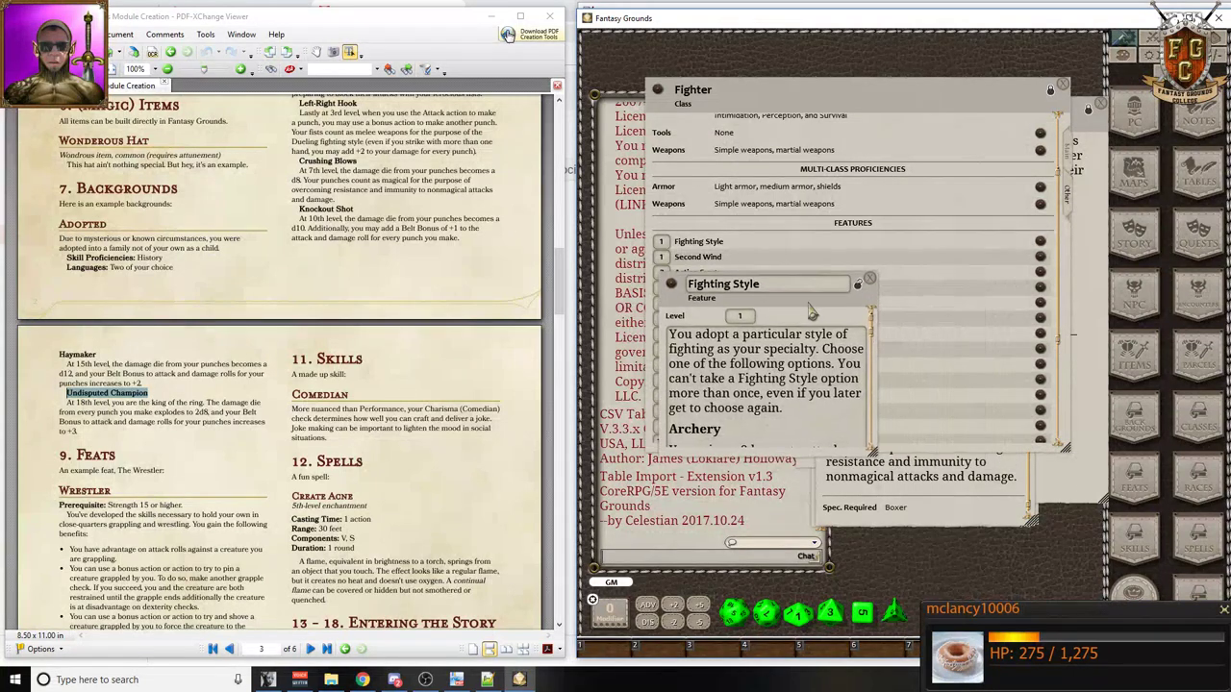
pyautogui.click(1041, 288)
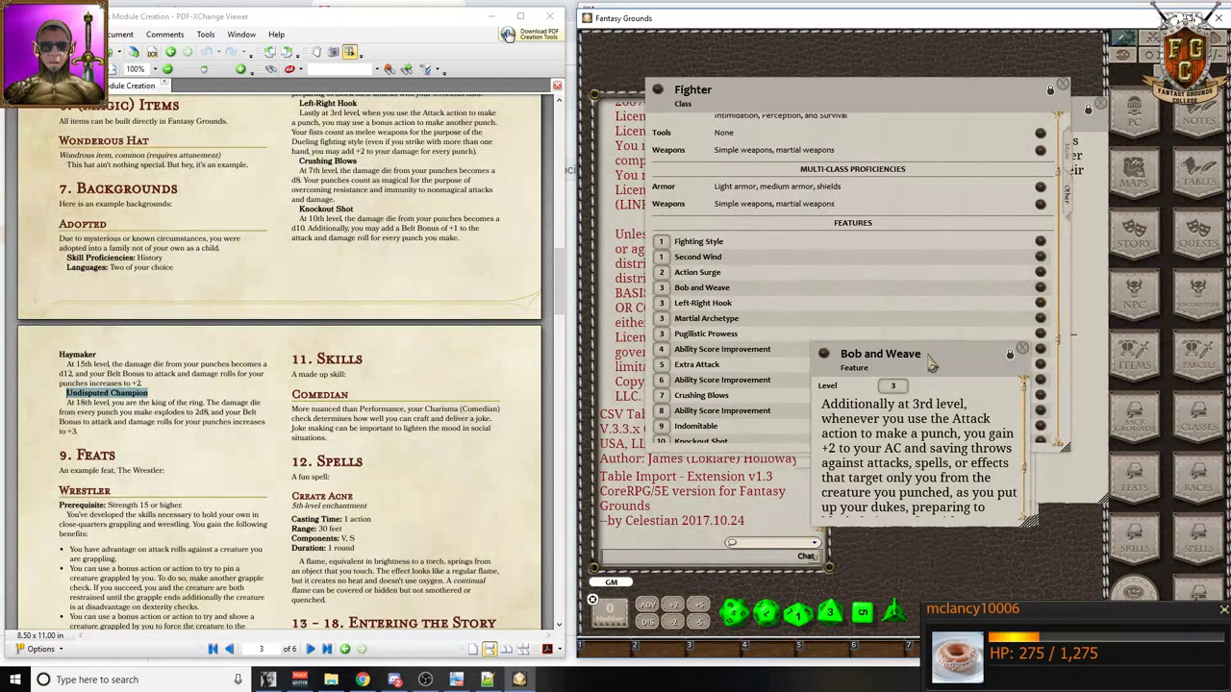
pyautogui.moveTo(952, 365); pyautogui.dragTo(993, 446)
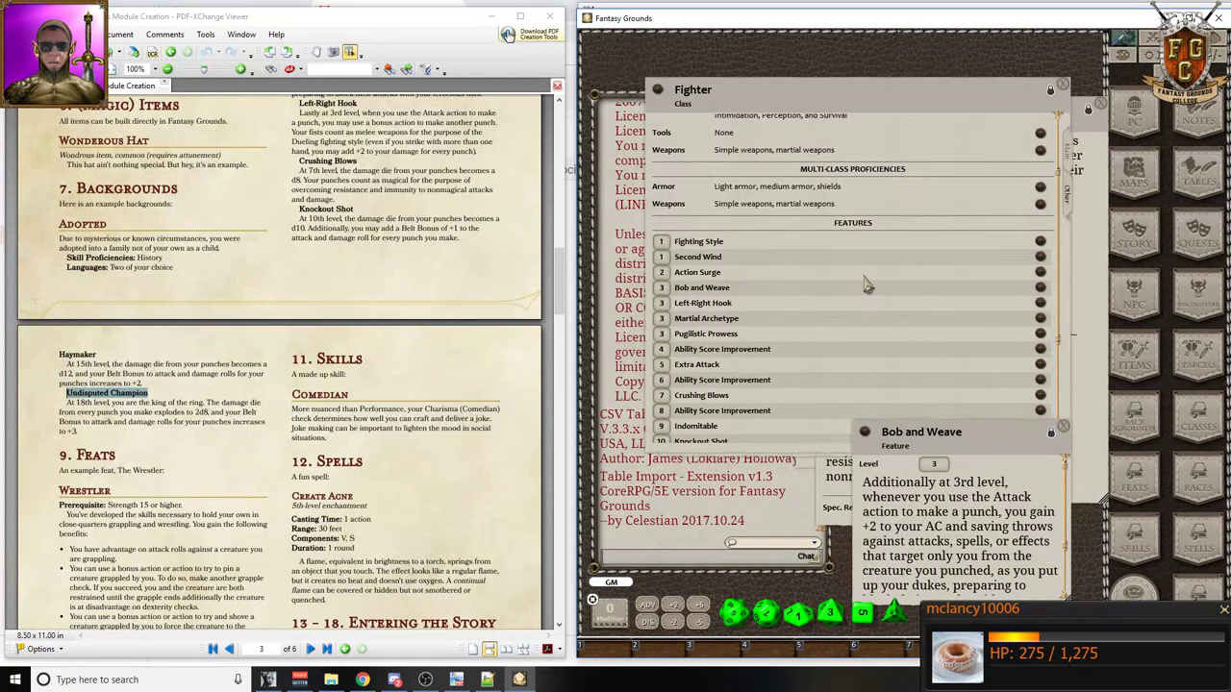
pyautogui.click(1041, 242)
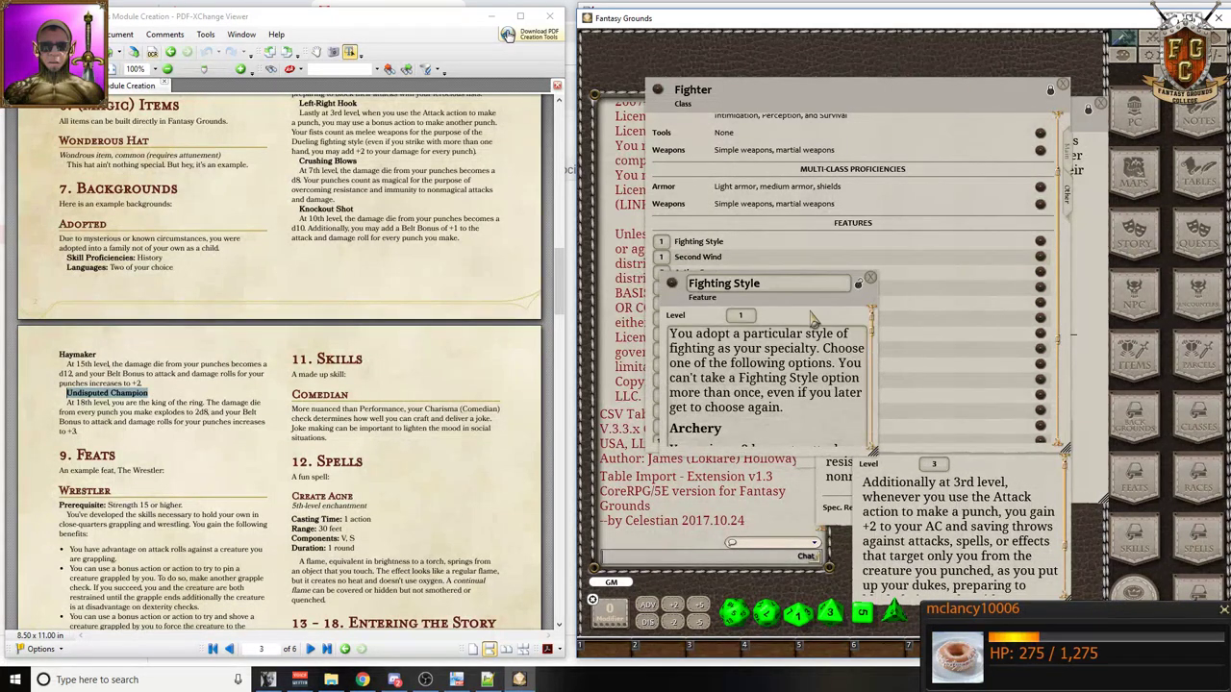
pyautogui.moveTo(806, 344); pyautogui.dragTo(745, 497)
# - Unlock Fighting Style and Bob and Weave and line them up side by side to compare their specialization choice and required fields
pyautogui.scroll(-6, 741, 500)
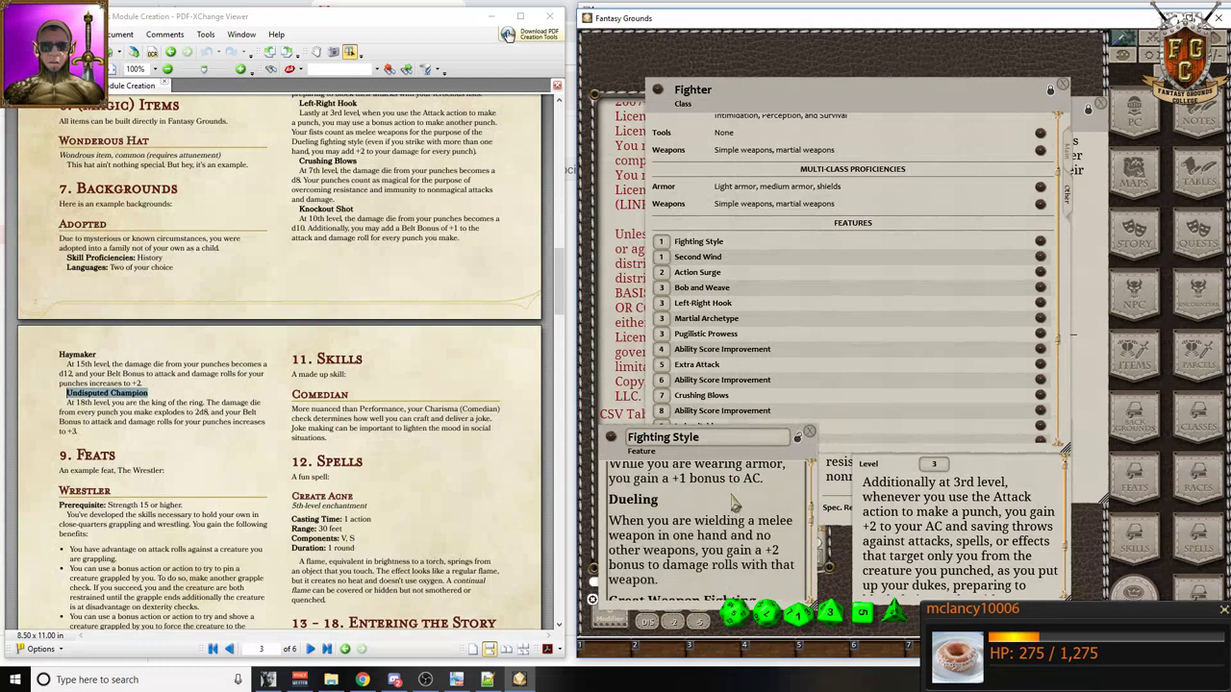
pyautogui.scroll(-5, 733, 502)
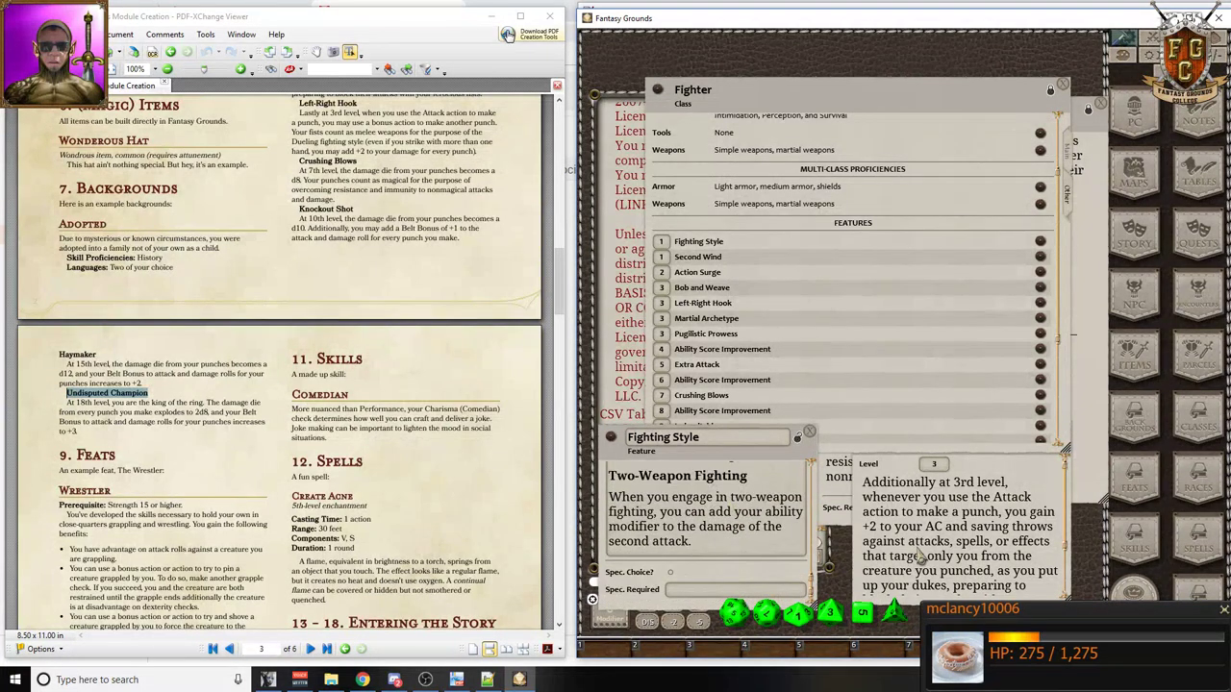
pyautogui.scroll(-3, 963, 539)
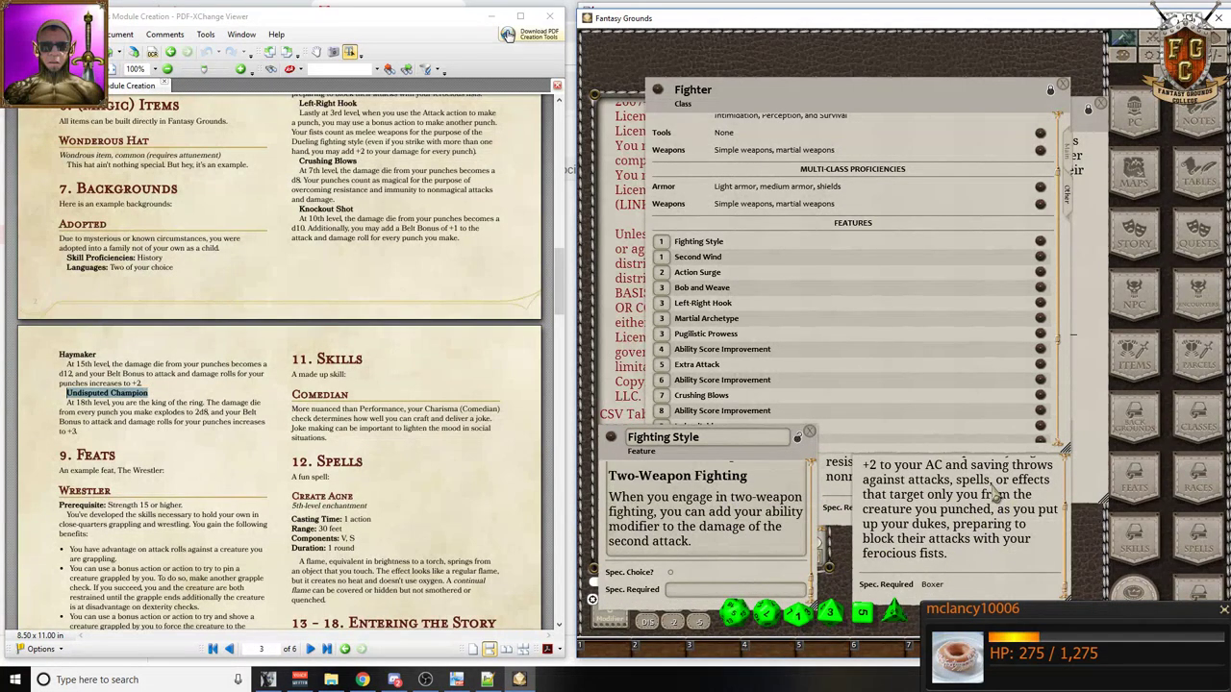
pyautogui.scroll(2, 742, 458)
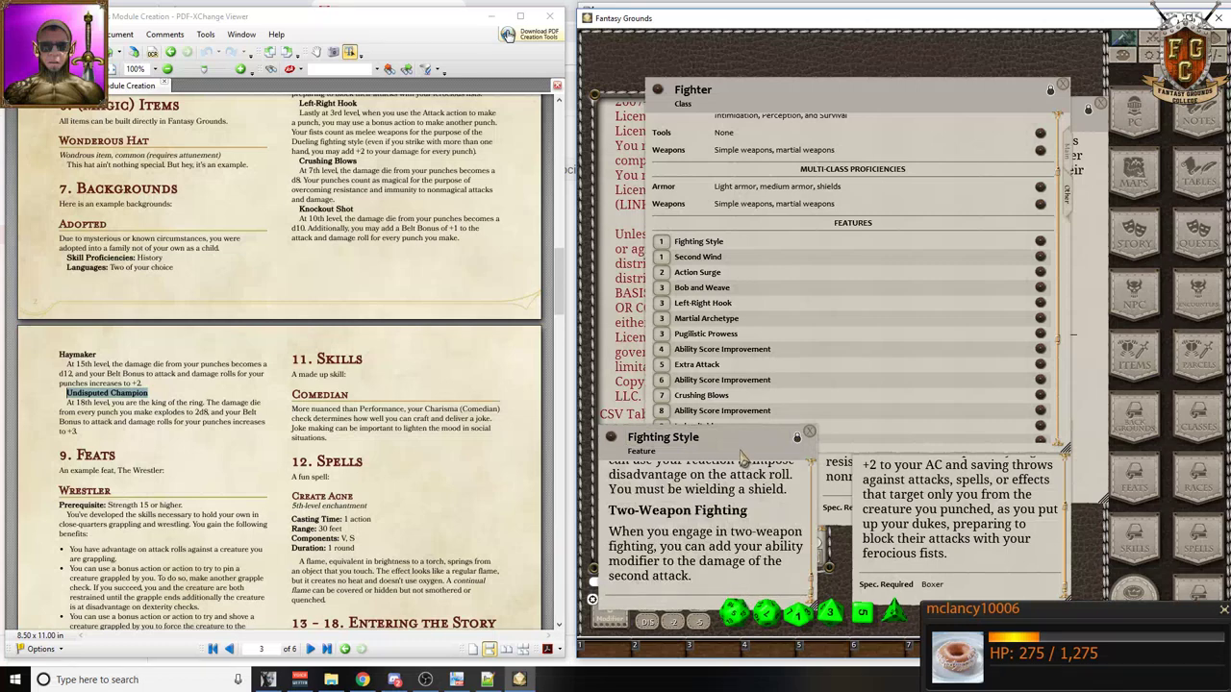
pyautogui.moveTo(735, 452); pyautogui.dragTo(739, 404)
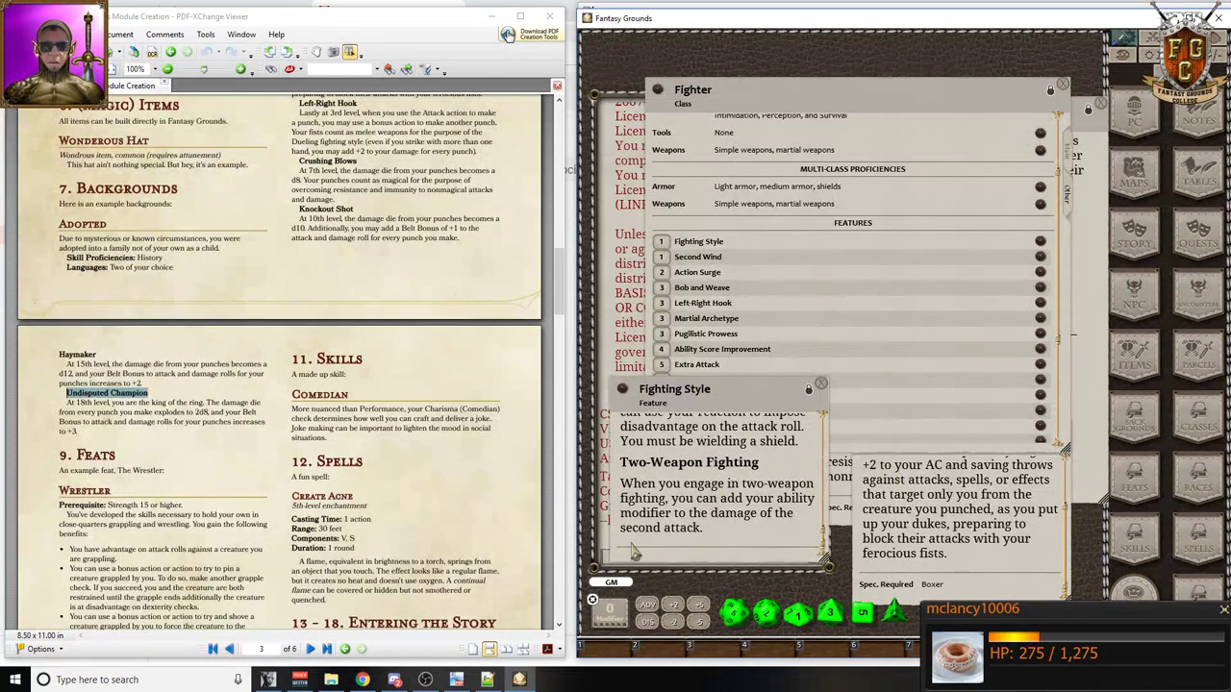
pyautogui.click(809, 389)
pyautogui.scroll(-1, 740, 464)
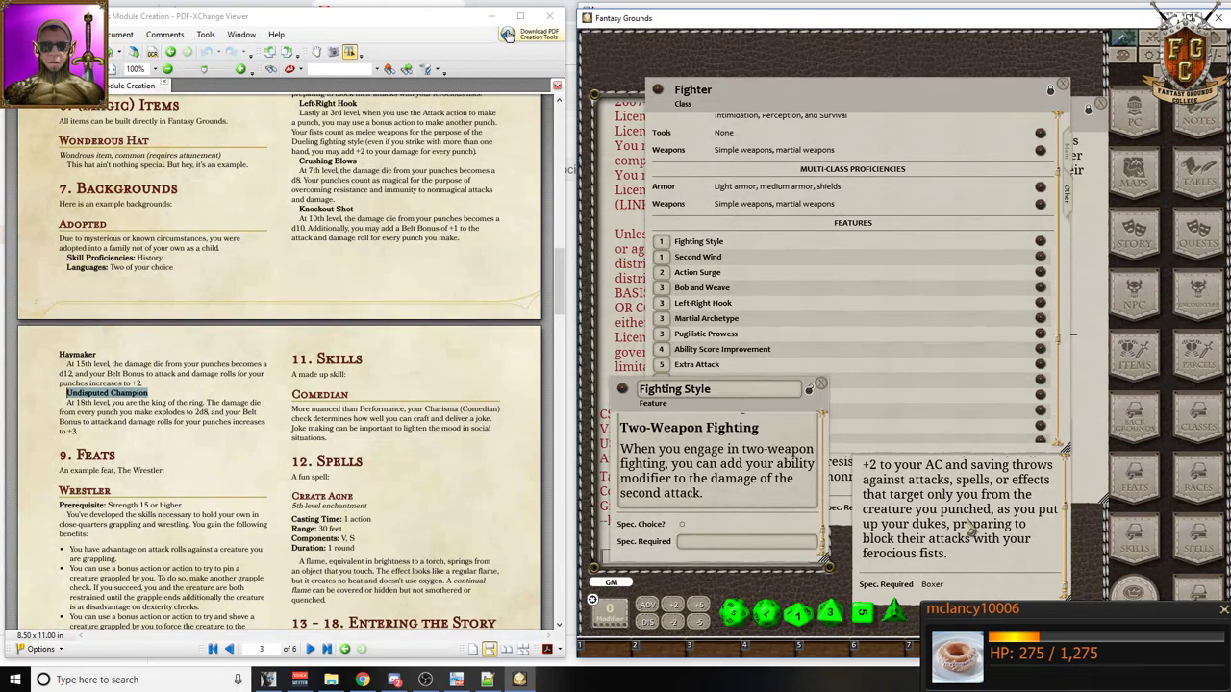
pyautogui.moveTo(1012, 438); pyautogui.dragTo(1008, 395)
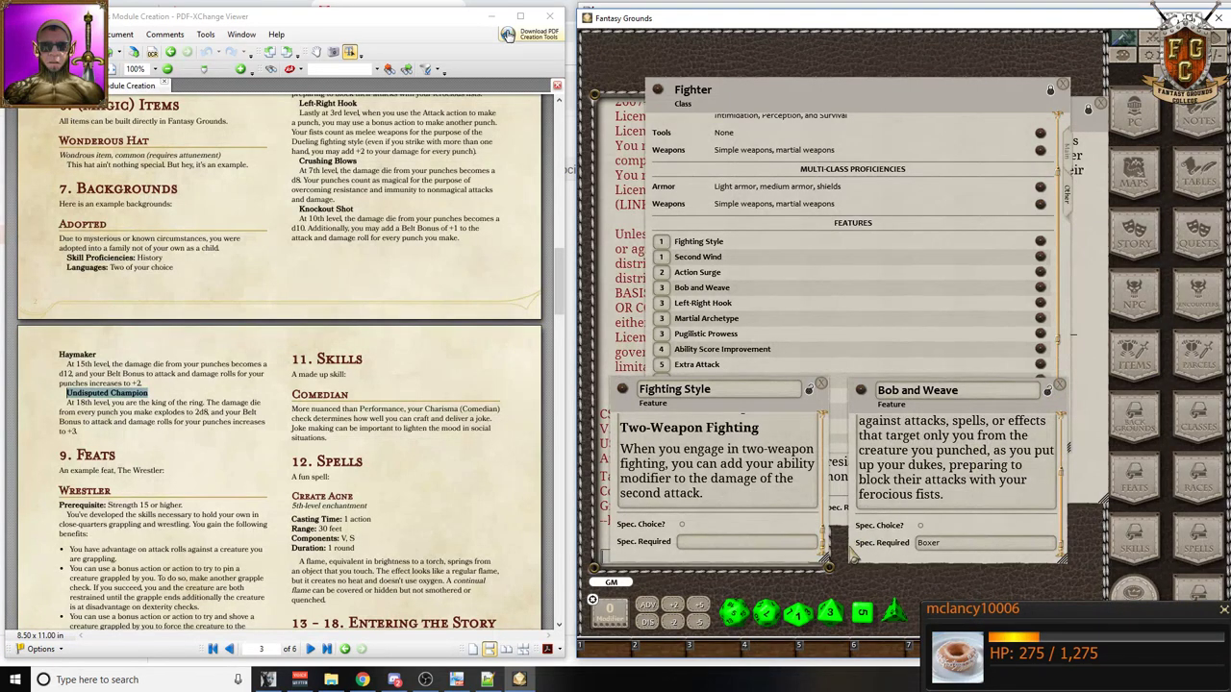
pyautogui.click(938, 556)
# - Open the Fighter's Martial Archetype feature, examine its specialization choice setting, and close it
pyautogui.click(842, 173)
pyautogui.scroll(-5, 813, 247)
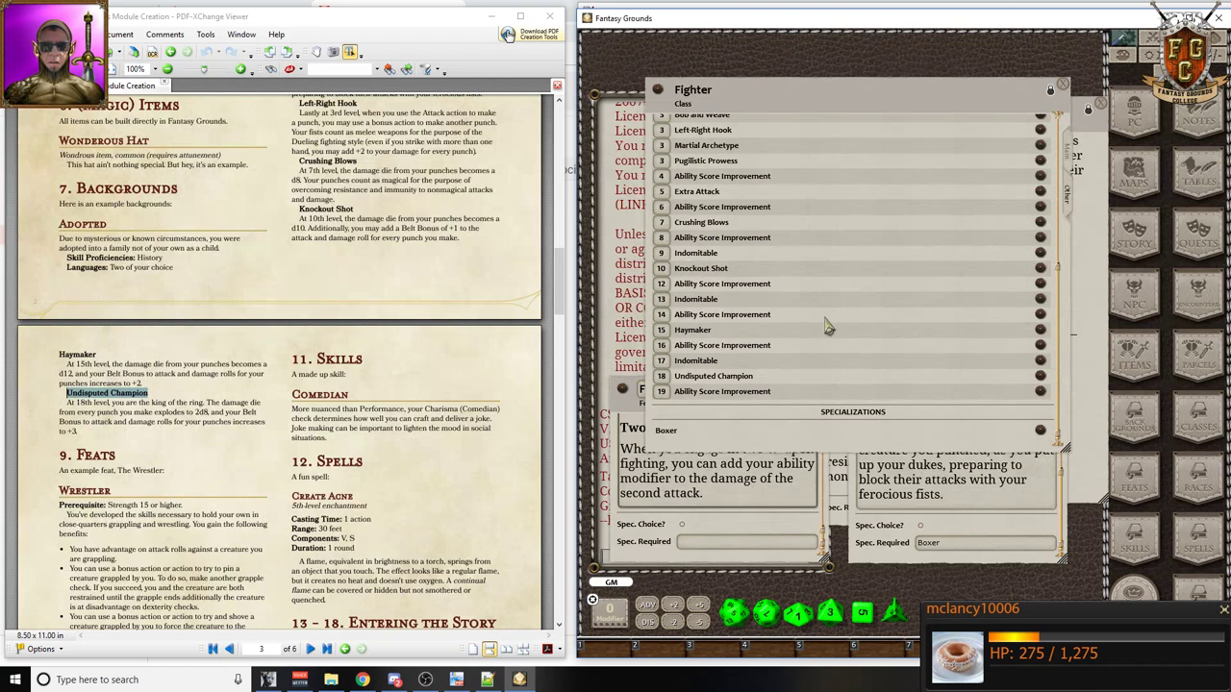
pyautogui.scroll(4, 938, 332)
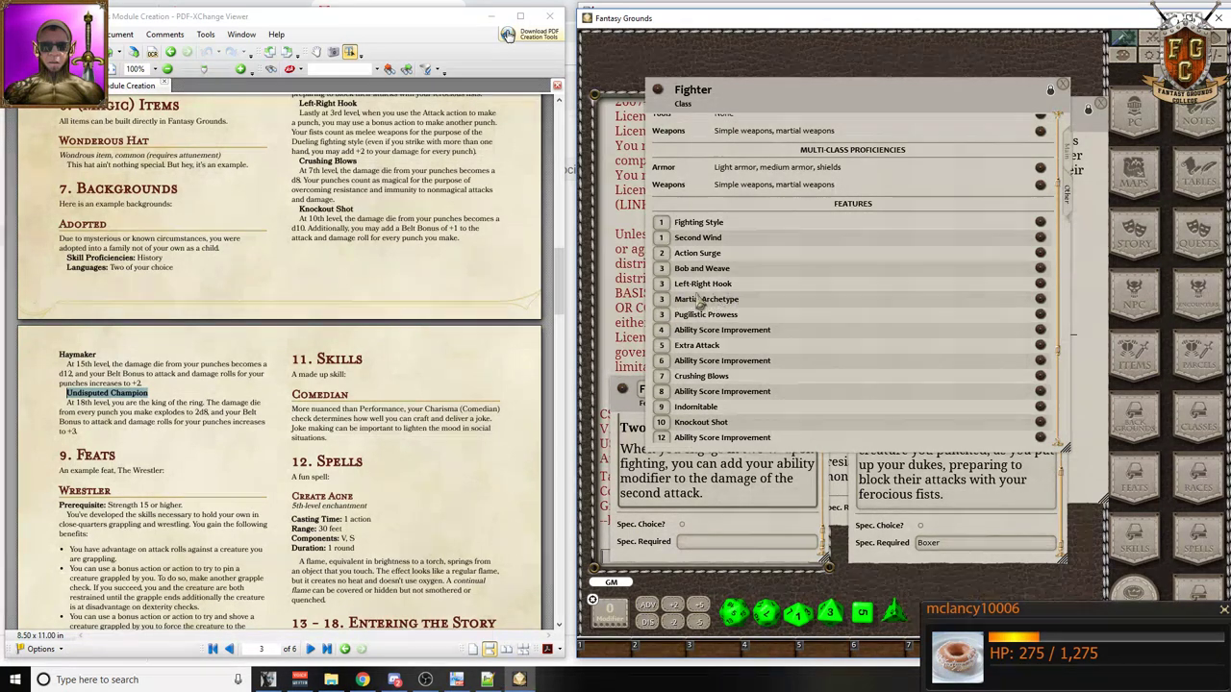
pyautogui.click(1040, 302)
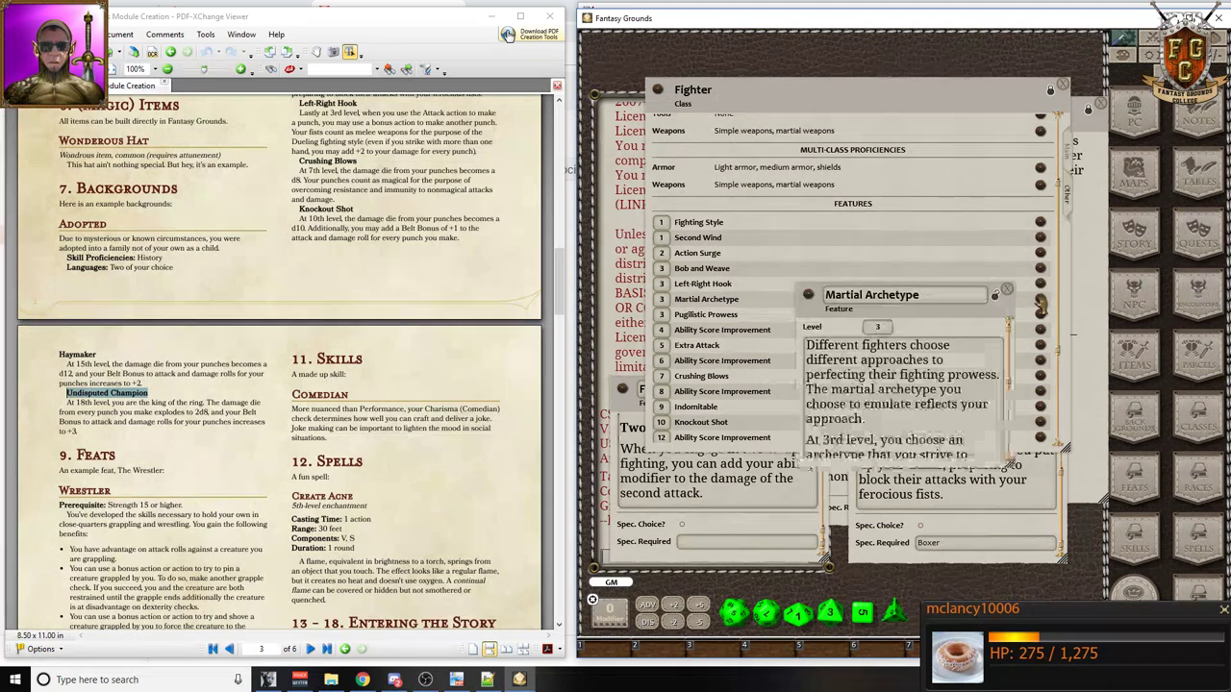
pyautogui.scroll(-3, 962, 383)
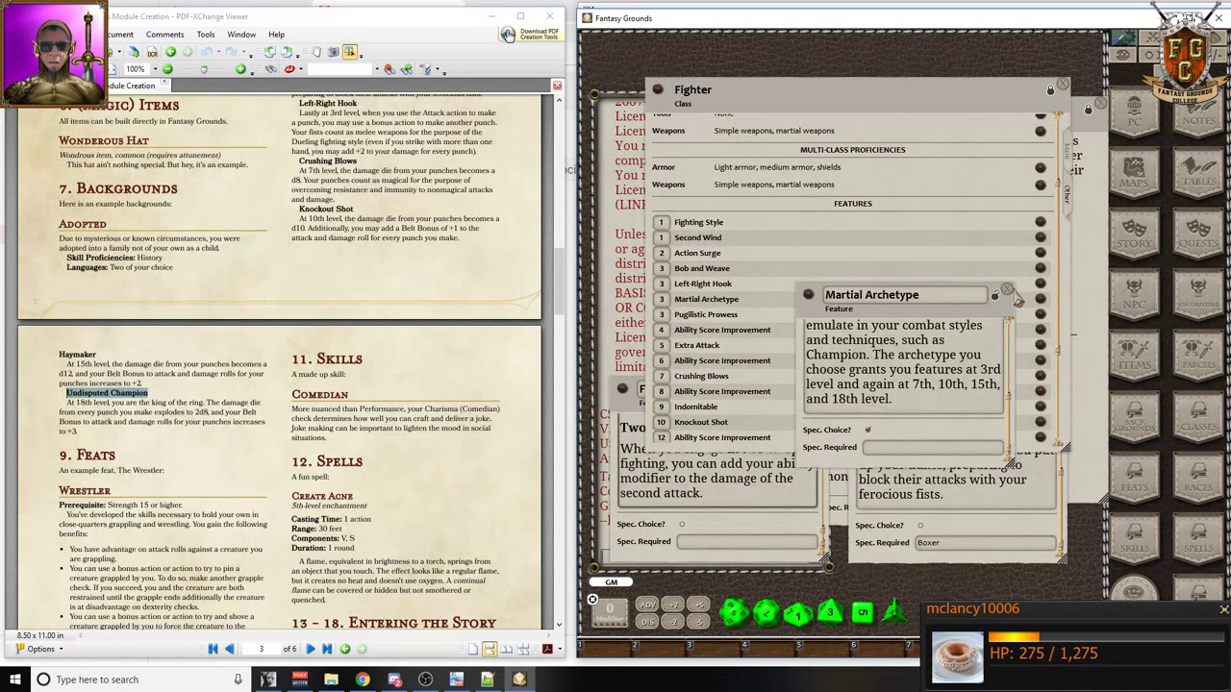
pyautogui.click(997, 295)
pyautogui.click(1007, 291)
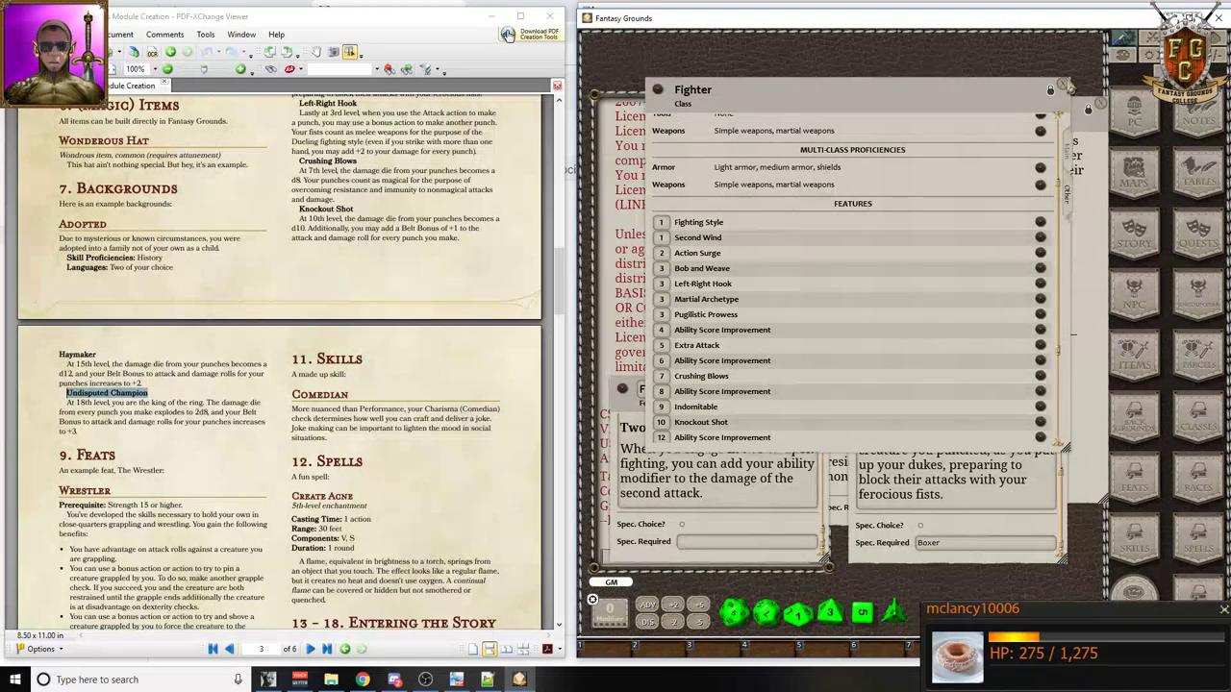
# - Close the Bob and Weave and Fighting Style feature records
pyautogui.click(950, 544)
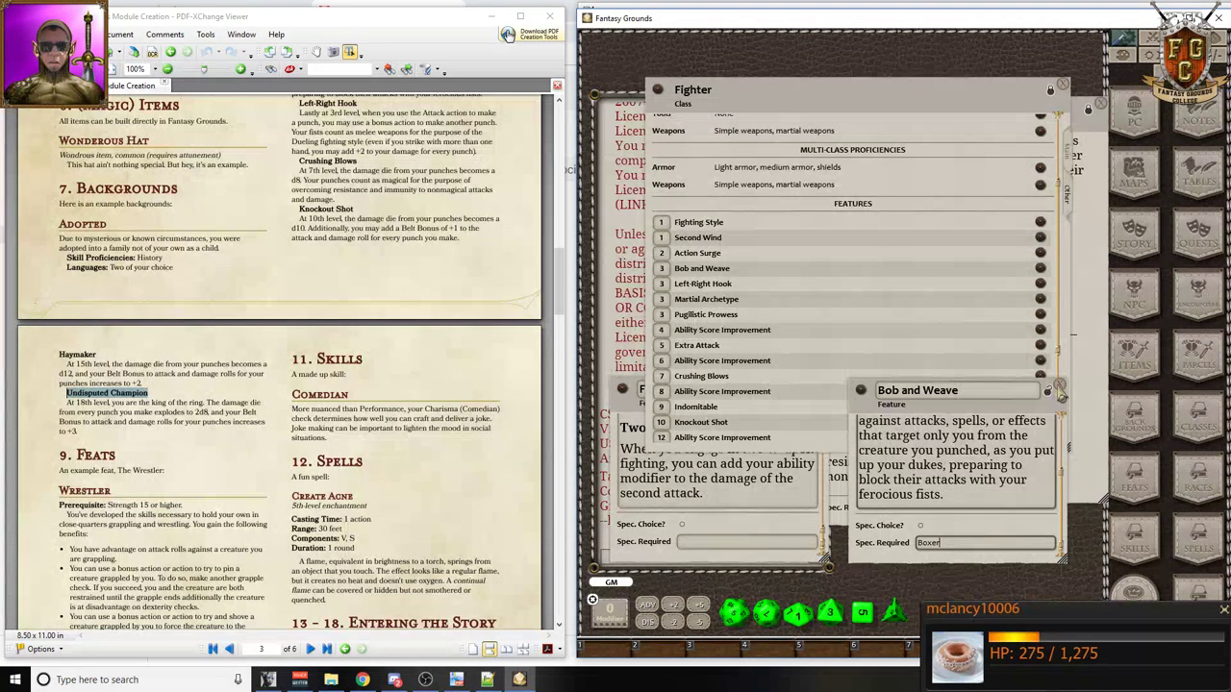
pyautogui.click(1062, 385)
pyautogui.click(808, 521)
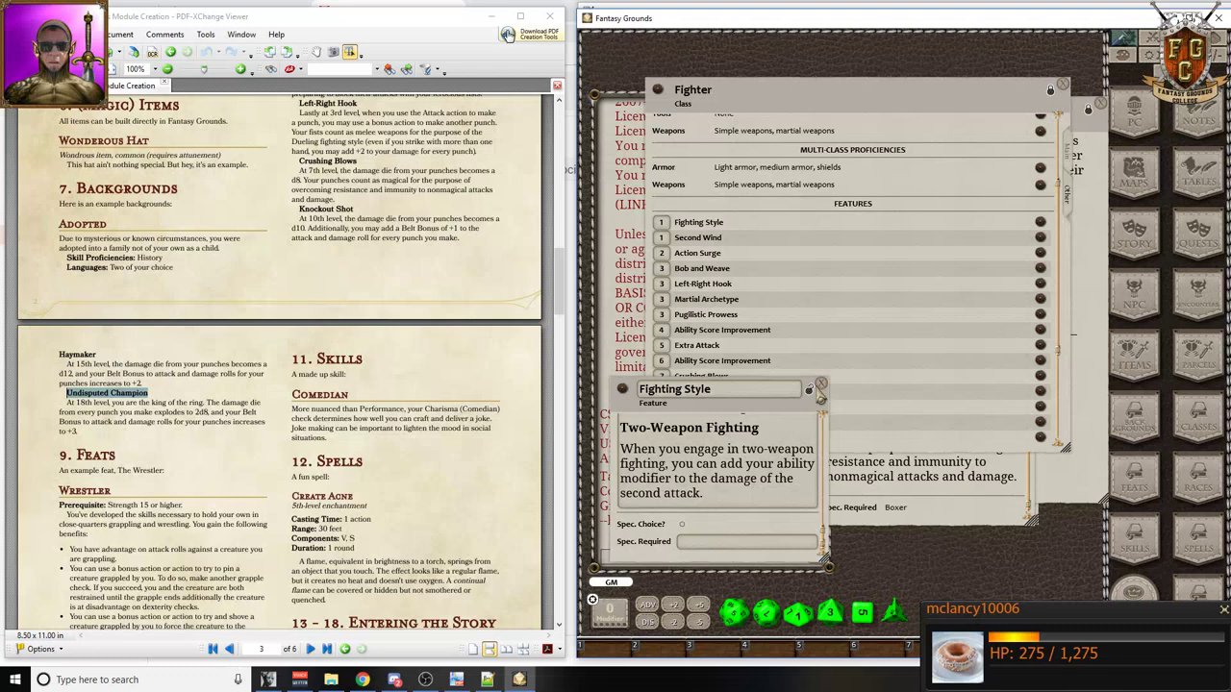
pyautogui.click(820, 387)
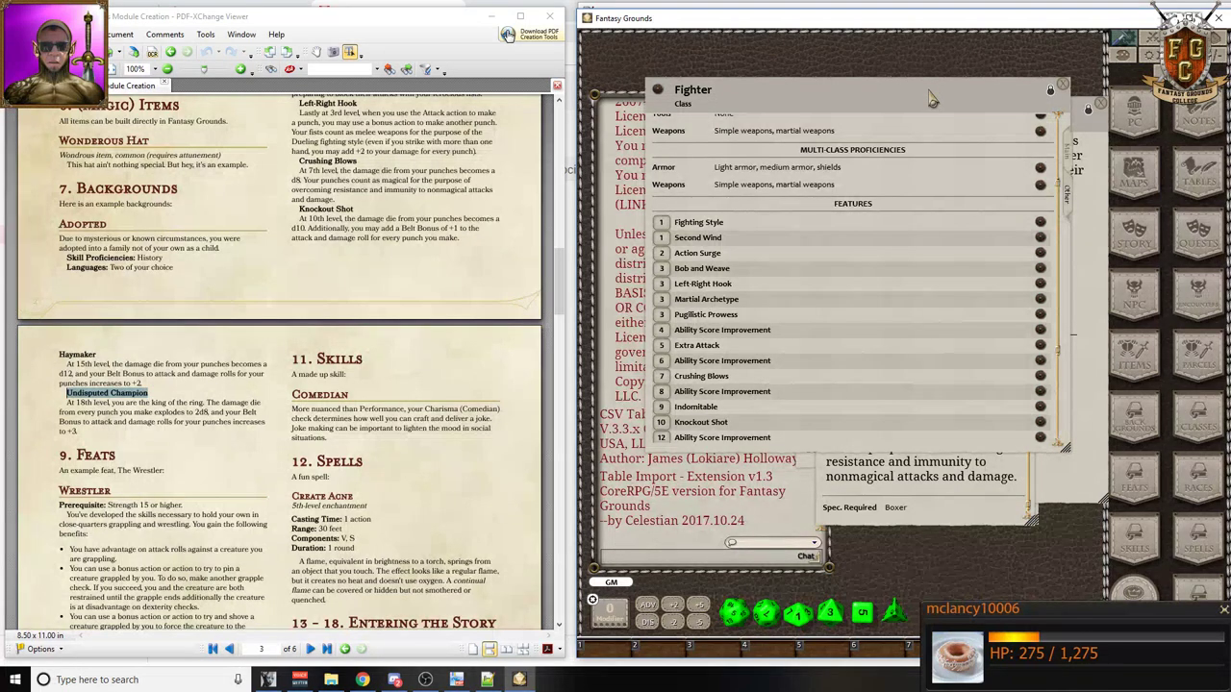
# - Close the Fighter class, the Boxer specialization, and the Crushing Blows, Left-Right Hook and Pugilistic Prowess feature records
pyautogui.moveTo(931, 99); pyautogui.dragTo(924, 125)
pyautogui.click(1055, 114)
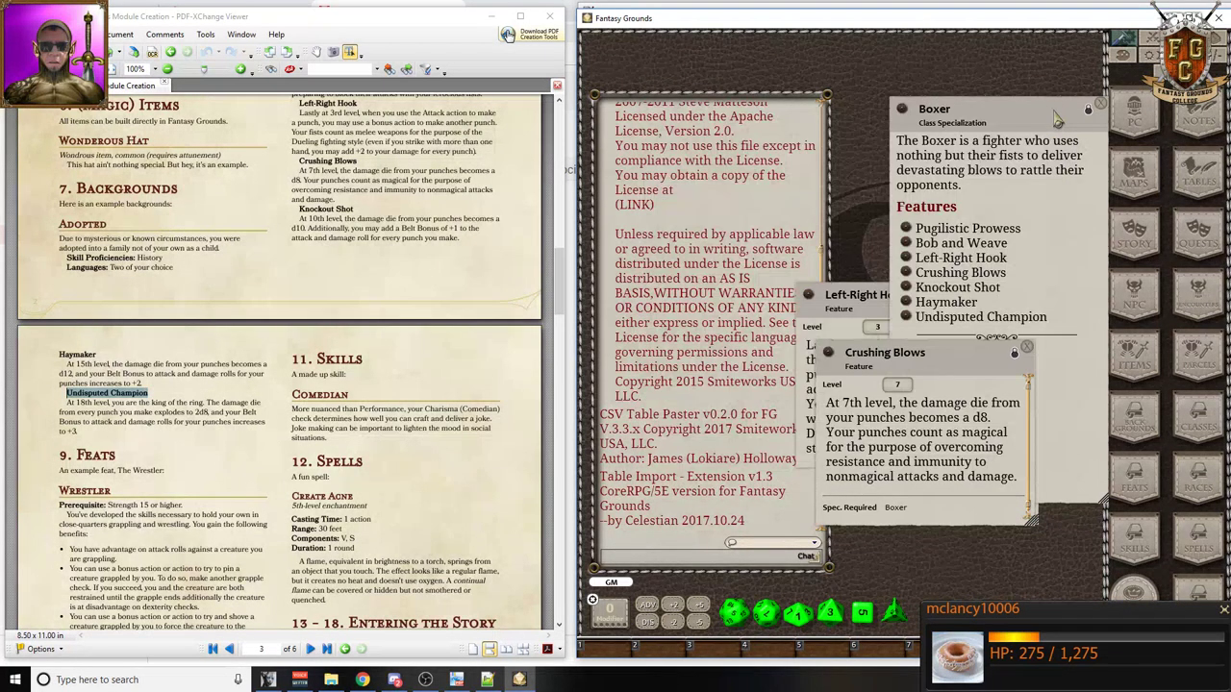
pyautogui.moveTo(1159, 37); pyautogui.dragTo(806, 113)
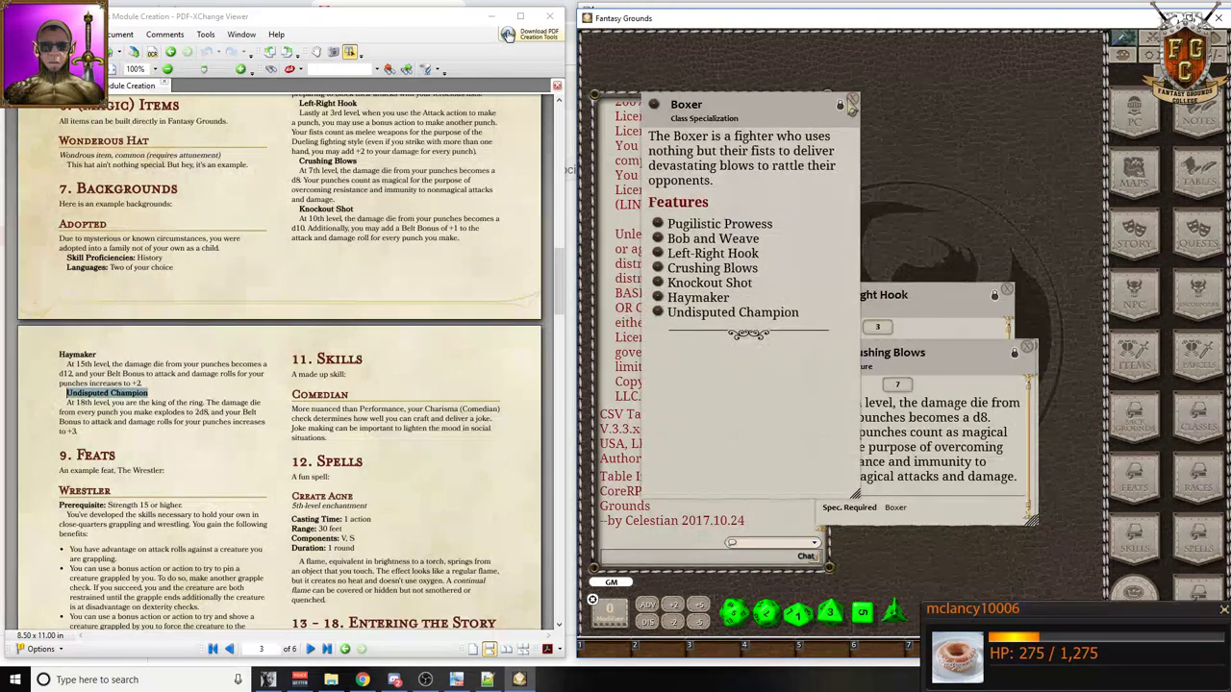
pyautogui.click(852, 100)
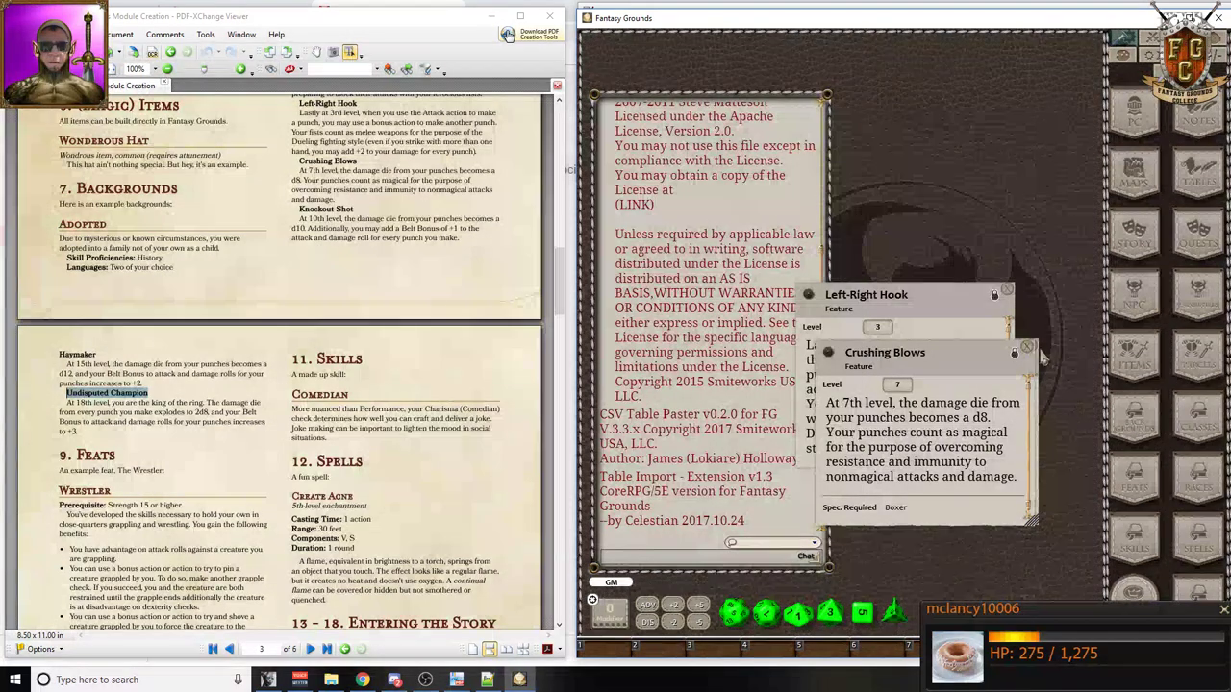
pyautogui.click(1027, 352)
pyautogui.click(1007, 292)
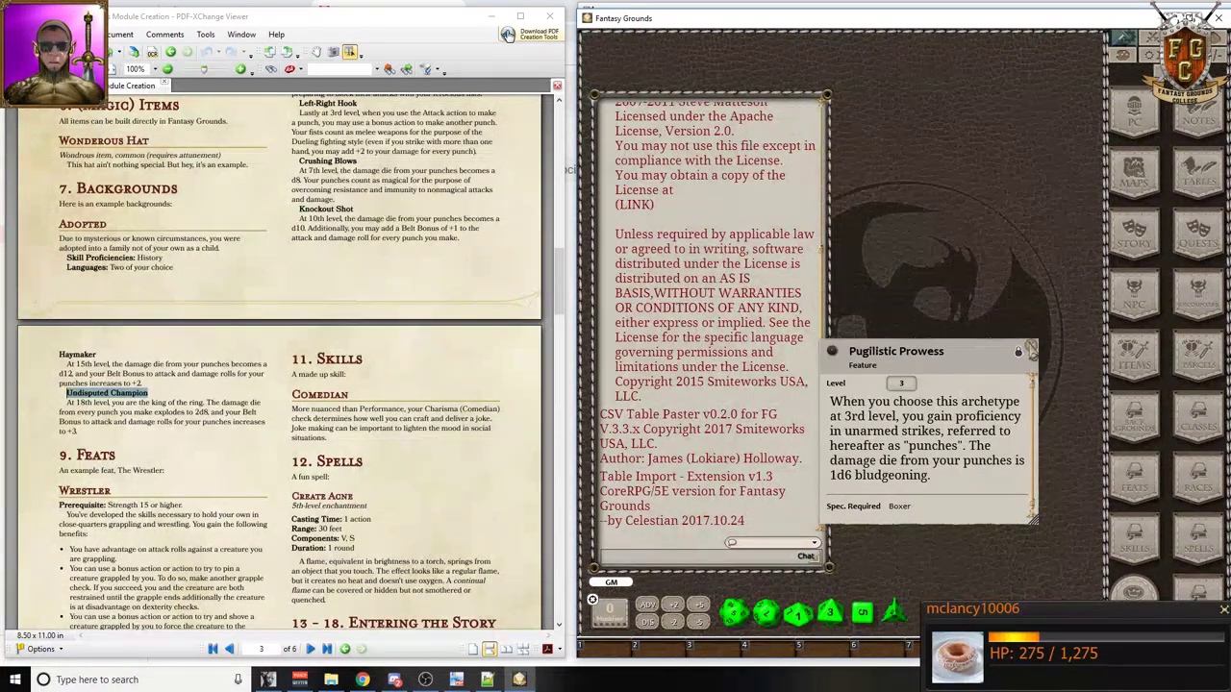
pyautogui.click(1030, 349)
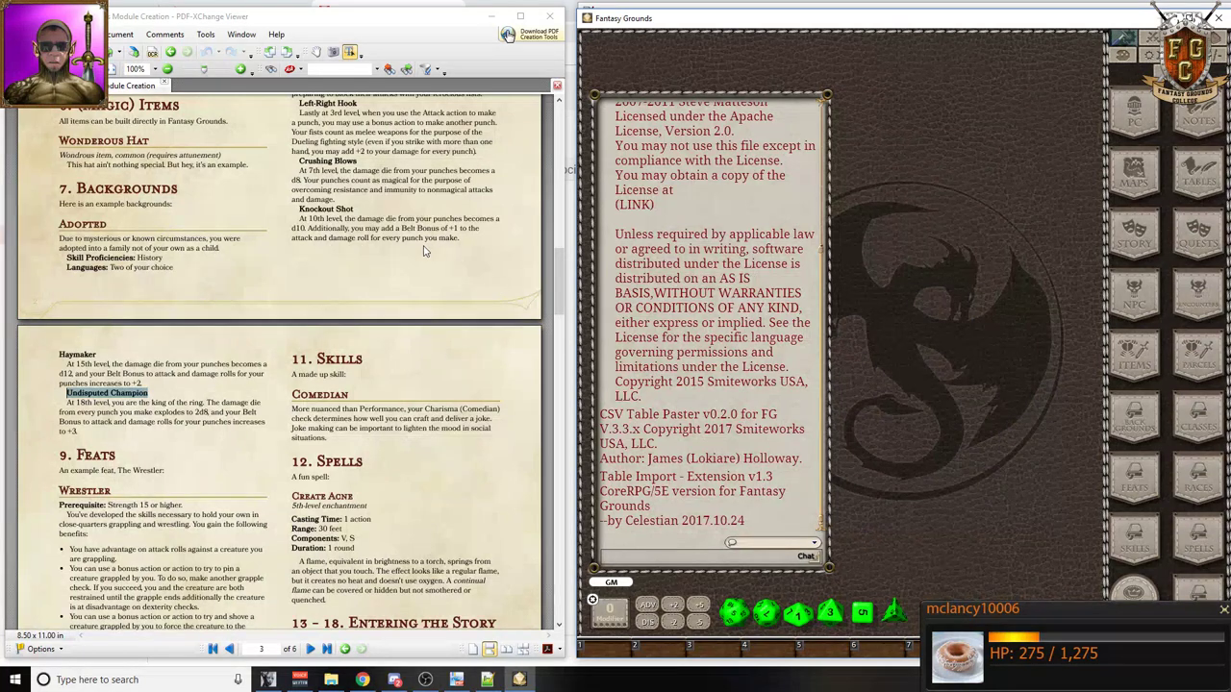
# - Check the build order in the PDF and create a new blank record in the Feats list
pyautogui.scroll(15, 423, 251)
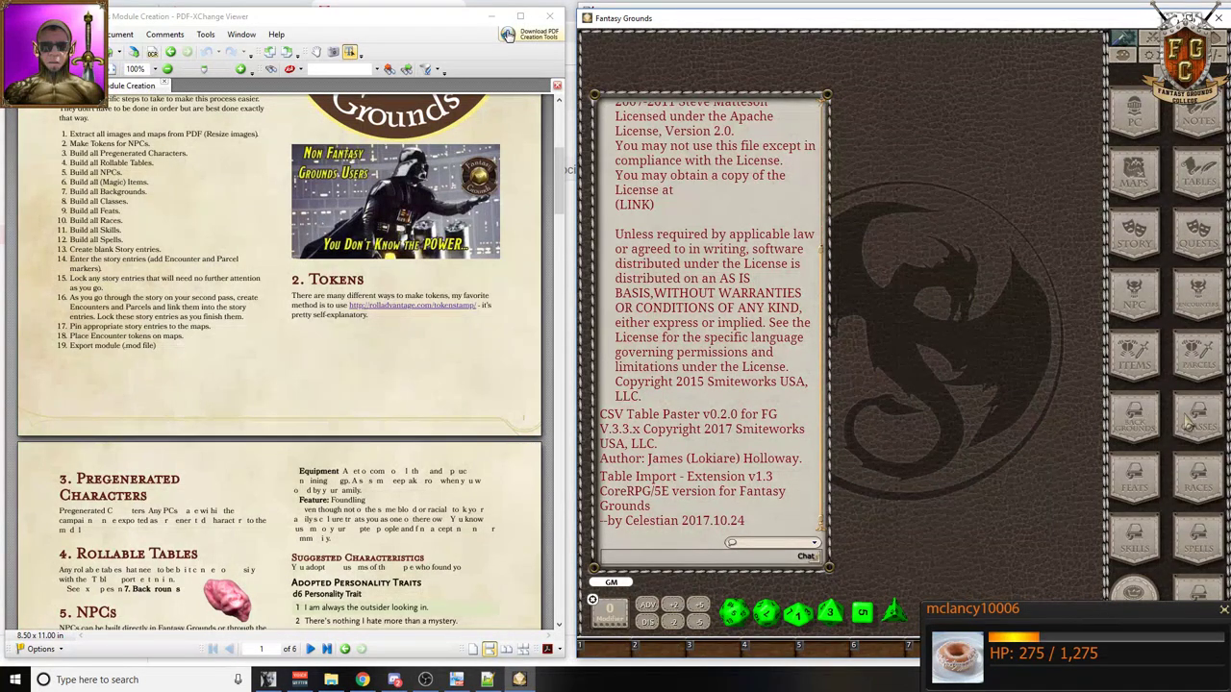
pyautogui.click(1146, 482)
pyautogui.click(998, 465)
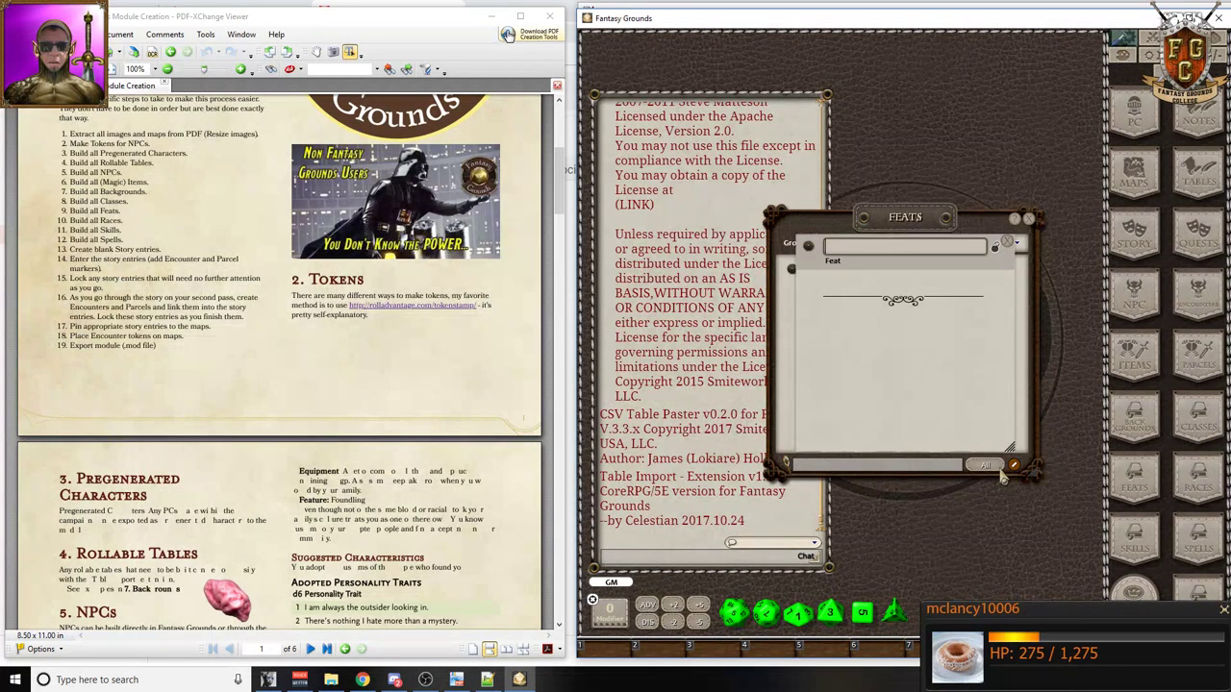
# - Copy the heading Wrestler from the PDF's Feats section into the new feat's name
pyautogui.scroll(-3, 220, 224)
pyautogui.scroll(-11, 219, 224)
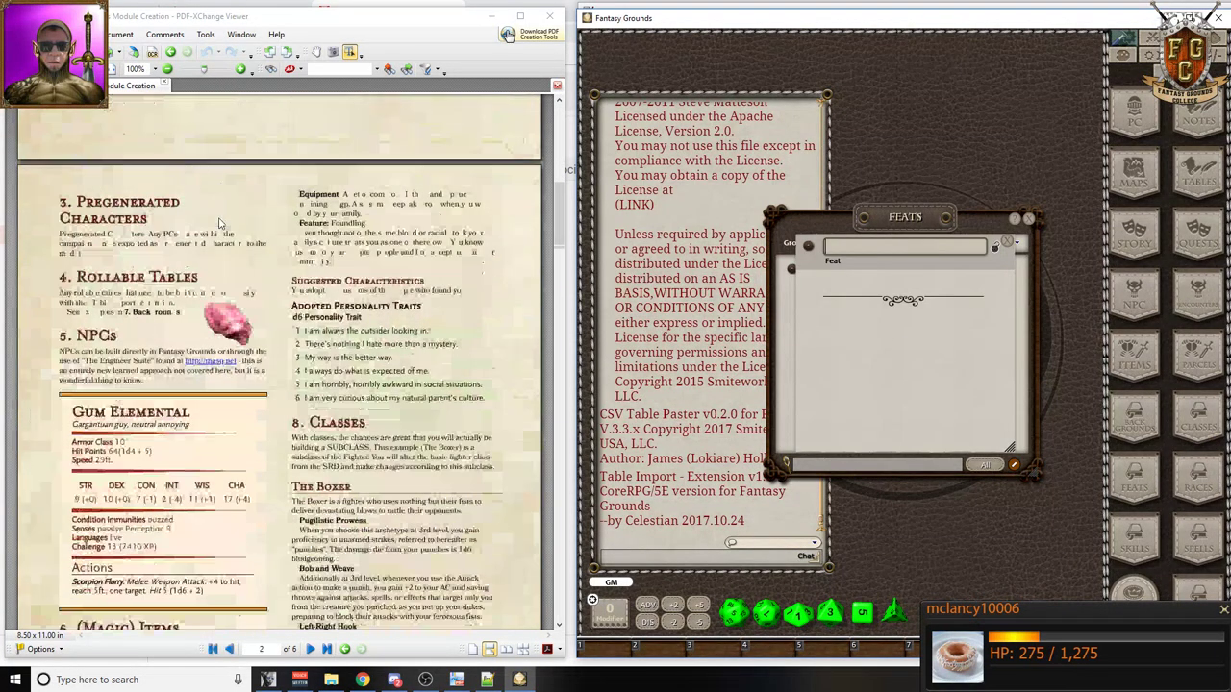
pyautogui.scroll(-5, 219, 224)
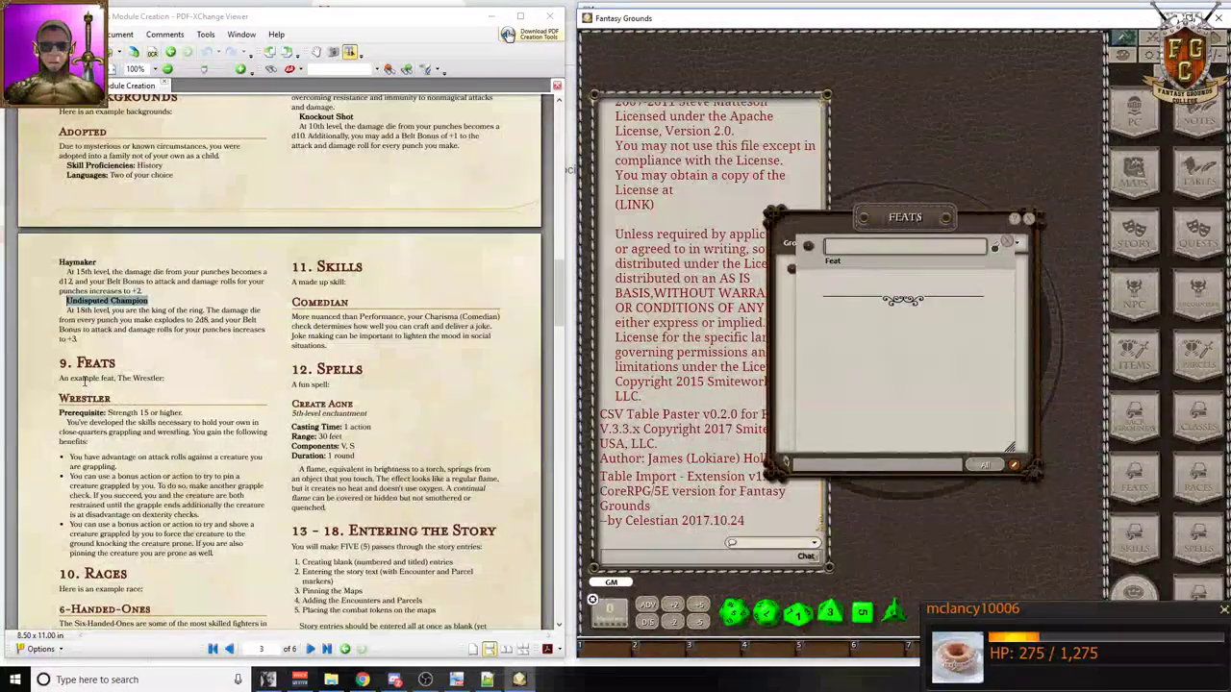
pyautogui.scroll(-1, 87, 382)
pyautogui.moveTo(58, 337); pyautogui.dragTo(121, 337)
pyautogui.hotkey('ctrl', 'c')
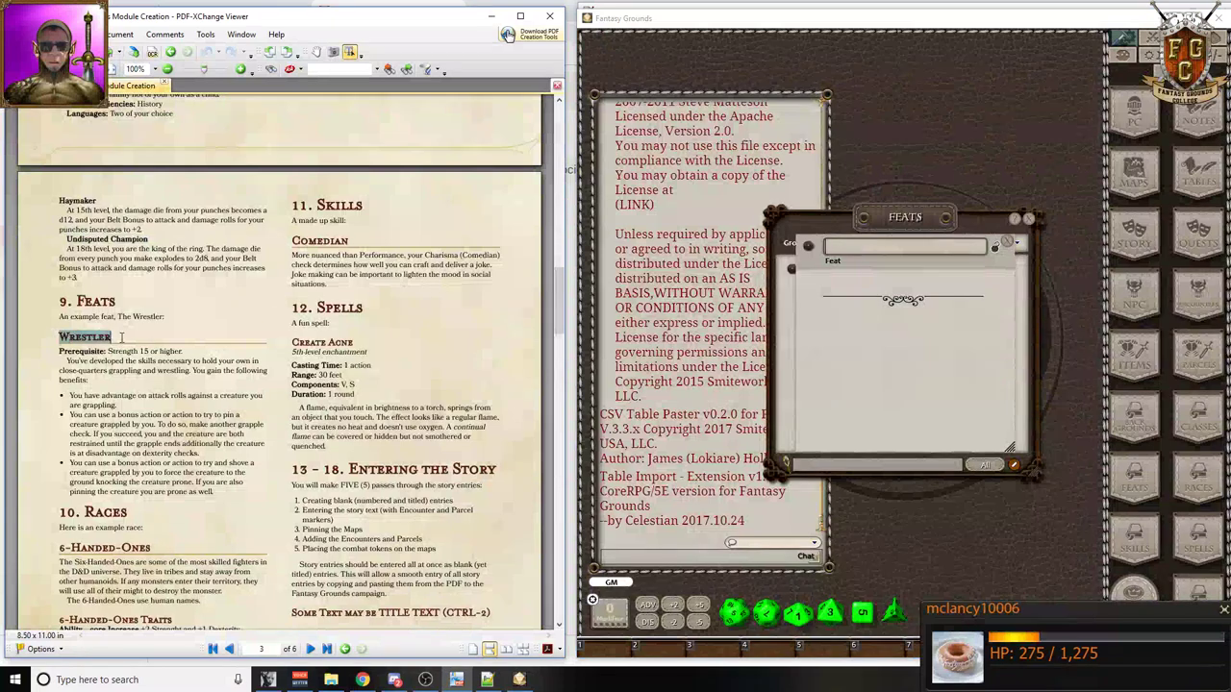
pyautogui.click(884, 250)
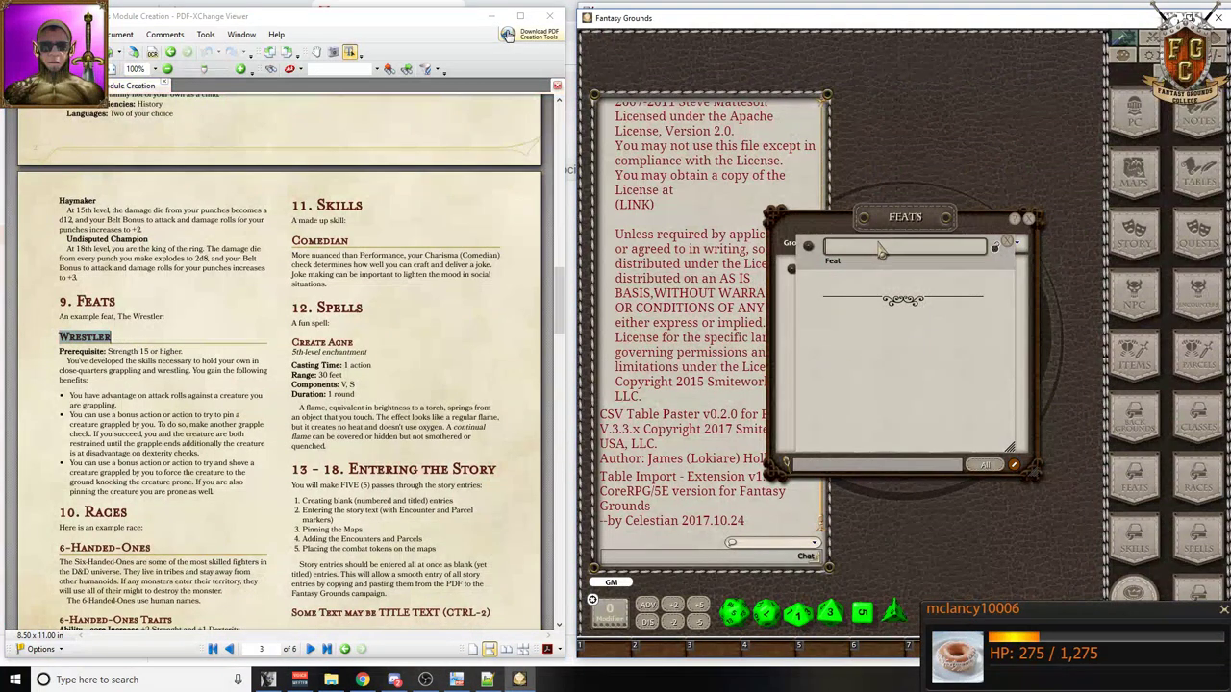
pyautogui.hotkey('ctrl', 'v')
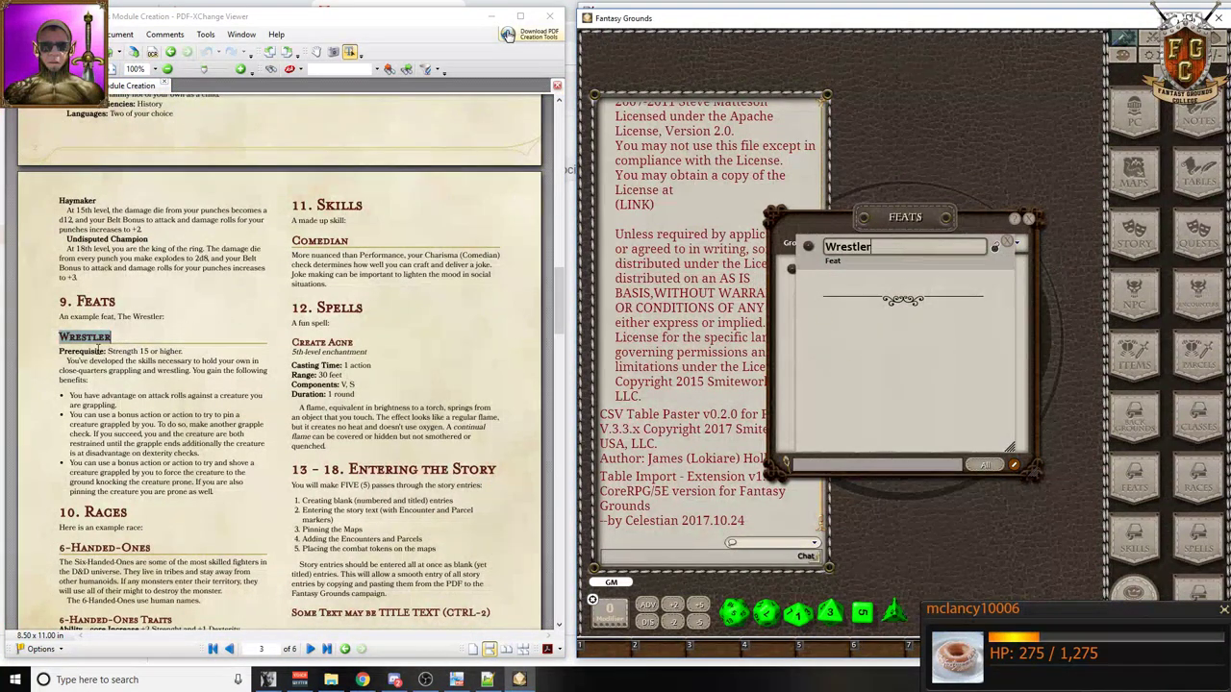
# - Copy the Wrestler feat's full text from the PDF into Notepad++, join it into a single line, and copy the result
pyautogui.moveTo(58, 356); pyautogui.dragTo(231, 498)
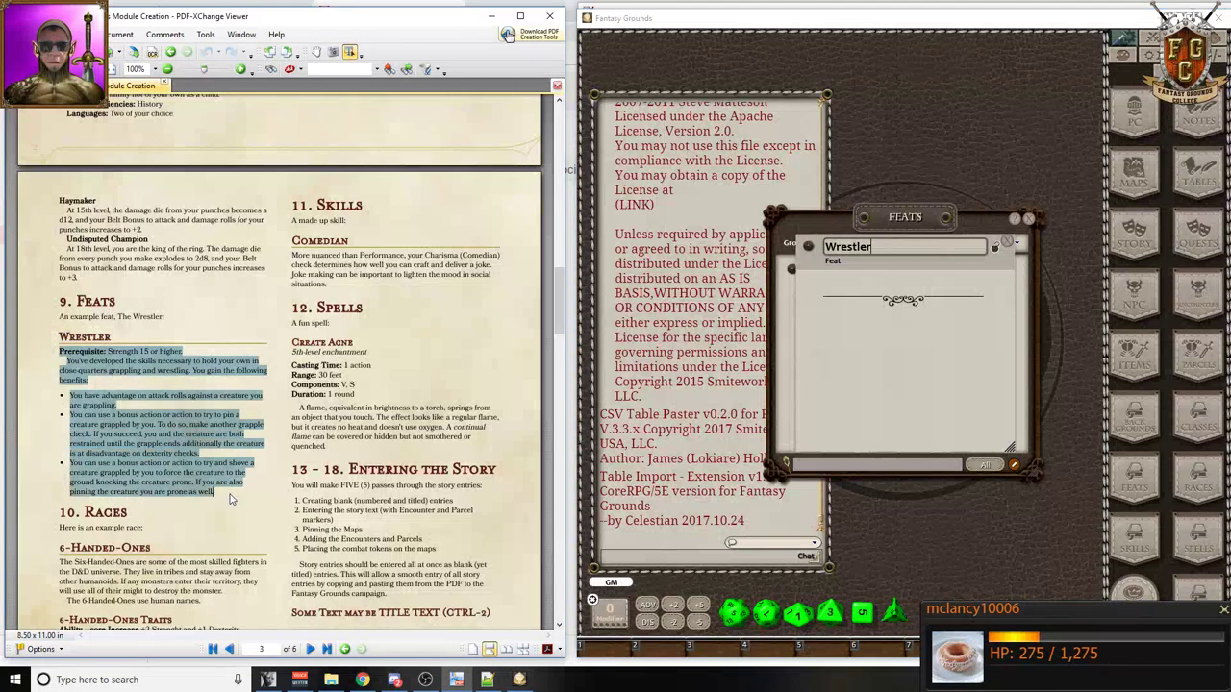
pyautogui.scroll(-2, 230, 497)
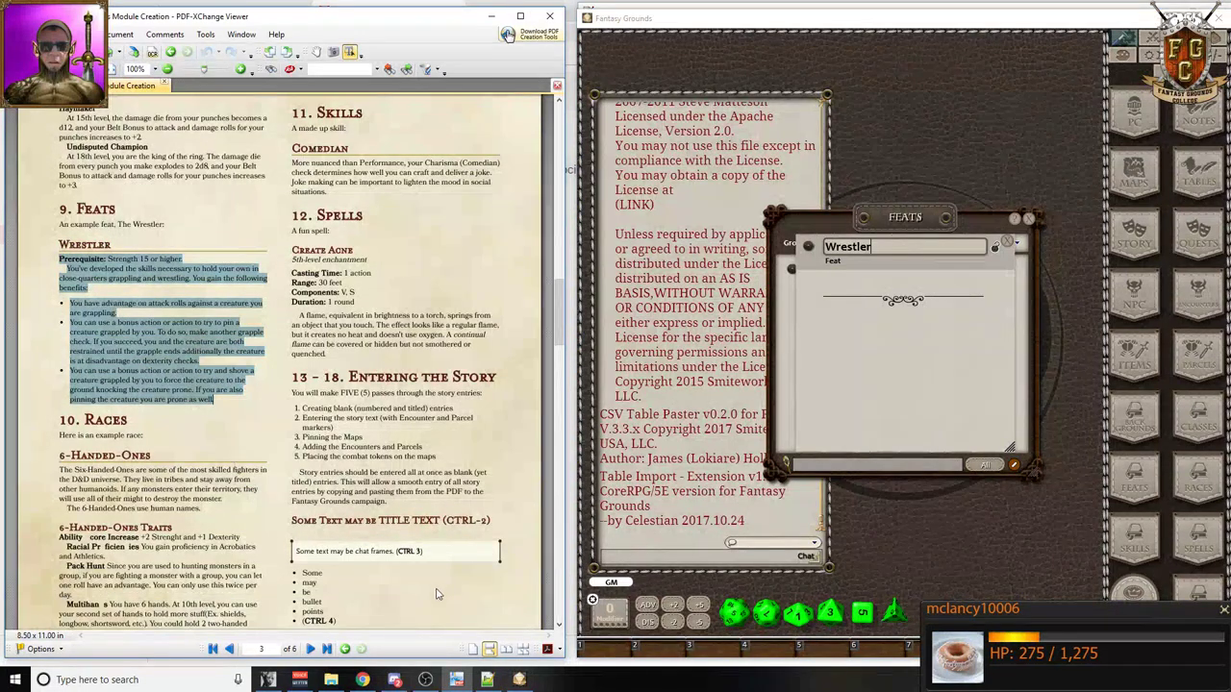
pyautogui.click(488, 680)
pyautogui.hotkey('ctrl', 'a')
pyautogui.write("Prerequisite: Strength 15 or higher. You've developed the skills necessary to hold your own in close-quarters grappling and wrestling. You gain the following benefits: You have advantage on attack rolls against a creature you are grappling. You can use a bonus action or action to try to pin a creature grappled by you. To do so, make another grapple check. If you succeed, you and the creature are both restrained until the grapple ends additionally the creature is at disadvantage on dexterity checks. You can use a bonus action or action to try and shove a creature grappled by you to force the creature to the ground knocking the creature prone. If you are also pinning the creature you are prone as well.")
pyautogui.hotkey('ctrl', 'a')
pyautogui.hotkey('ctrl', 'c')
pyautogui.hotkey('ctrl', 'j')
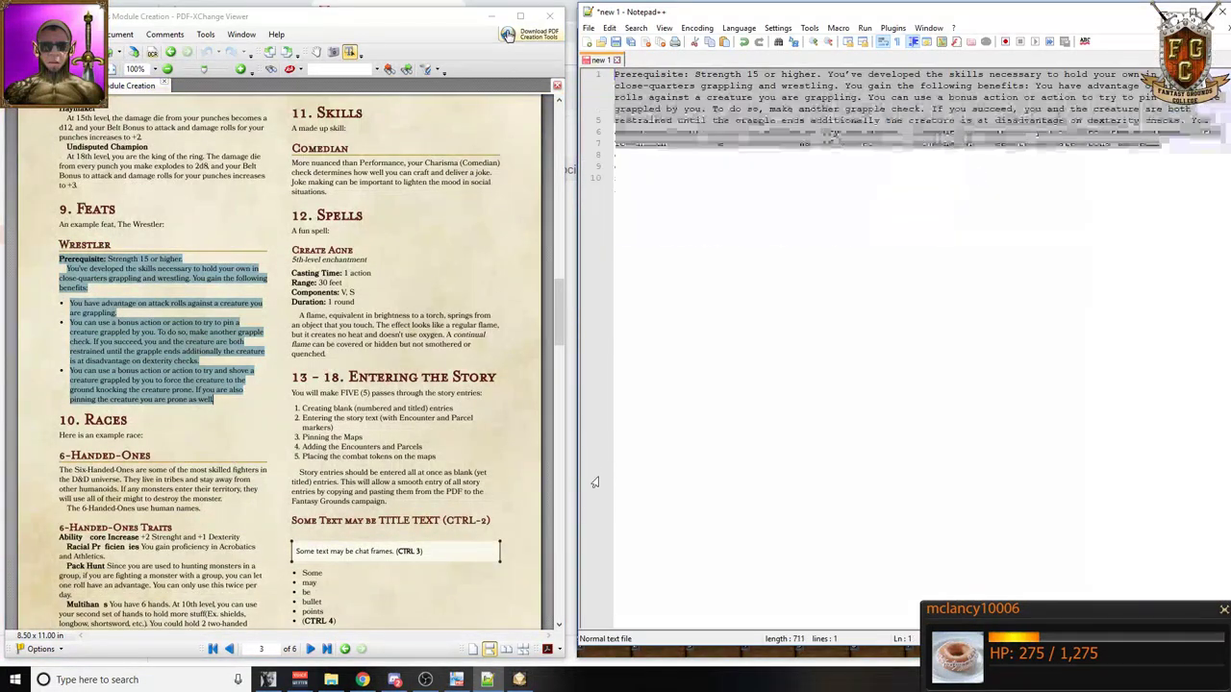
# - Switch back to Fantasy Grounds and paste the joined text into the Wrestler feat's description
pyautogui.click(520, 680)
pyautogui.click(832, 306)
pyautogui.hotkey('ctrl', 'v')
pyautogui.scroll(5, 836, 318)
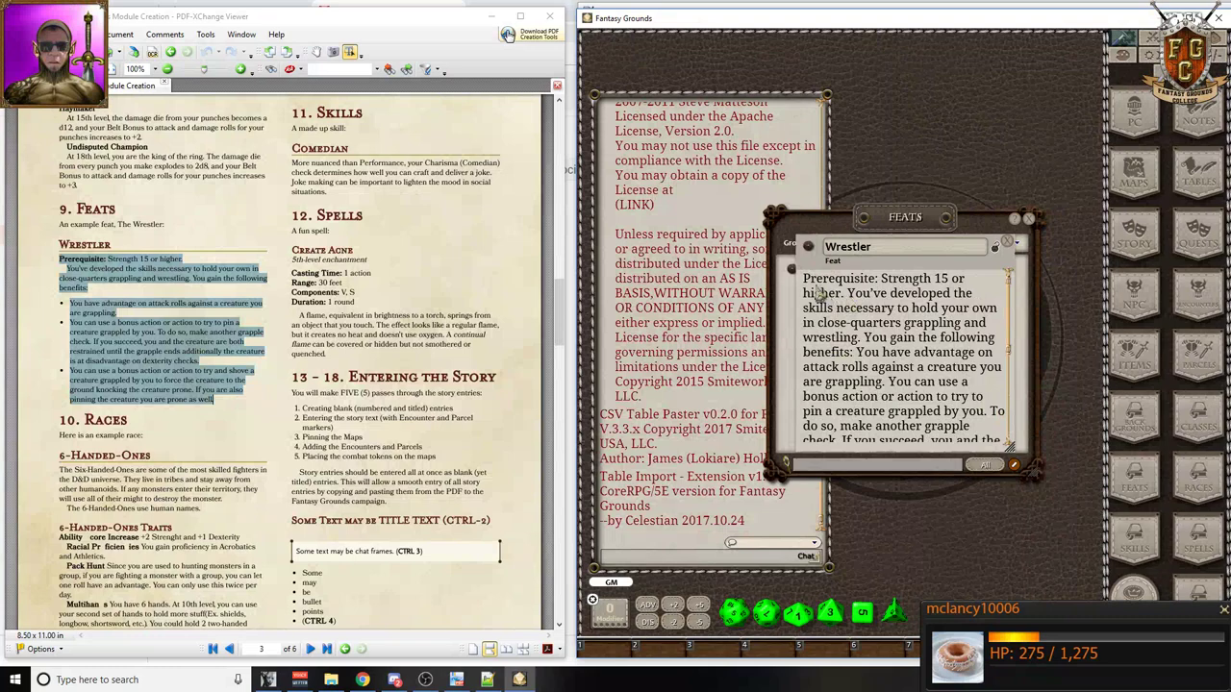
# - Bold "Prerequisite:" in the feat description and start a new paragraph at "You've developed the skills"
pyautogui.hotkey('ctrl', 'Home')
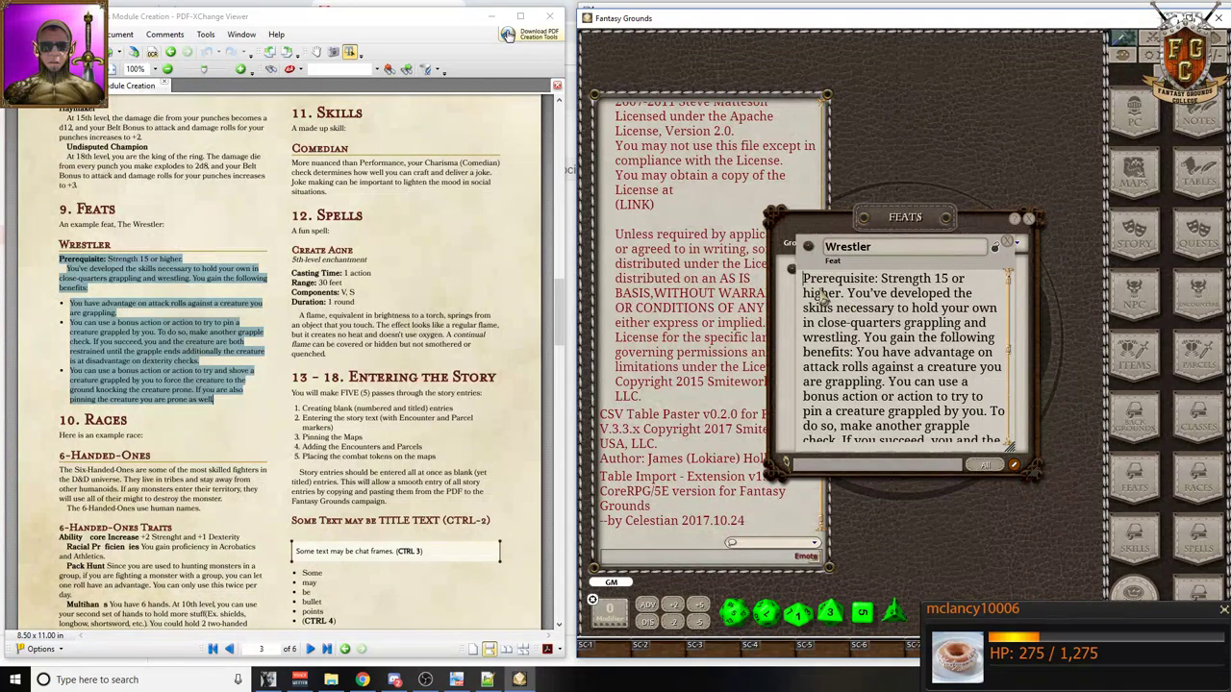
pyautogui.hotkey('ctrl', 'b')
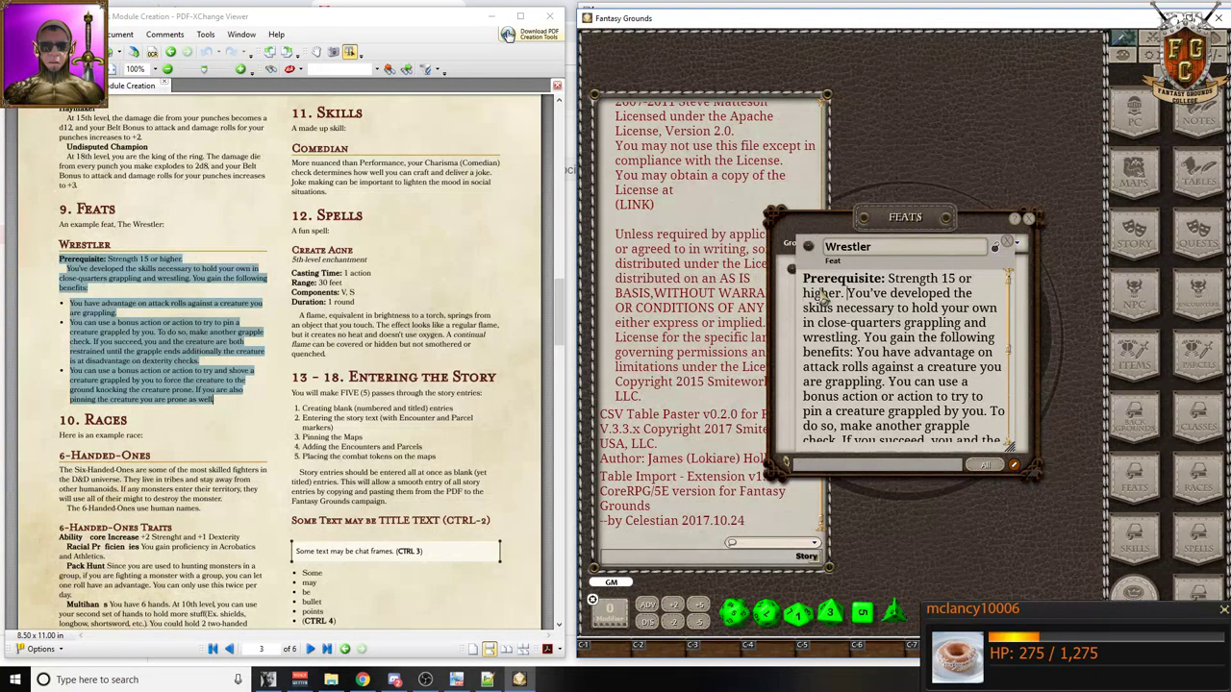
pyautogui.press('Return')
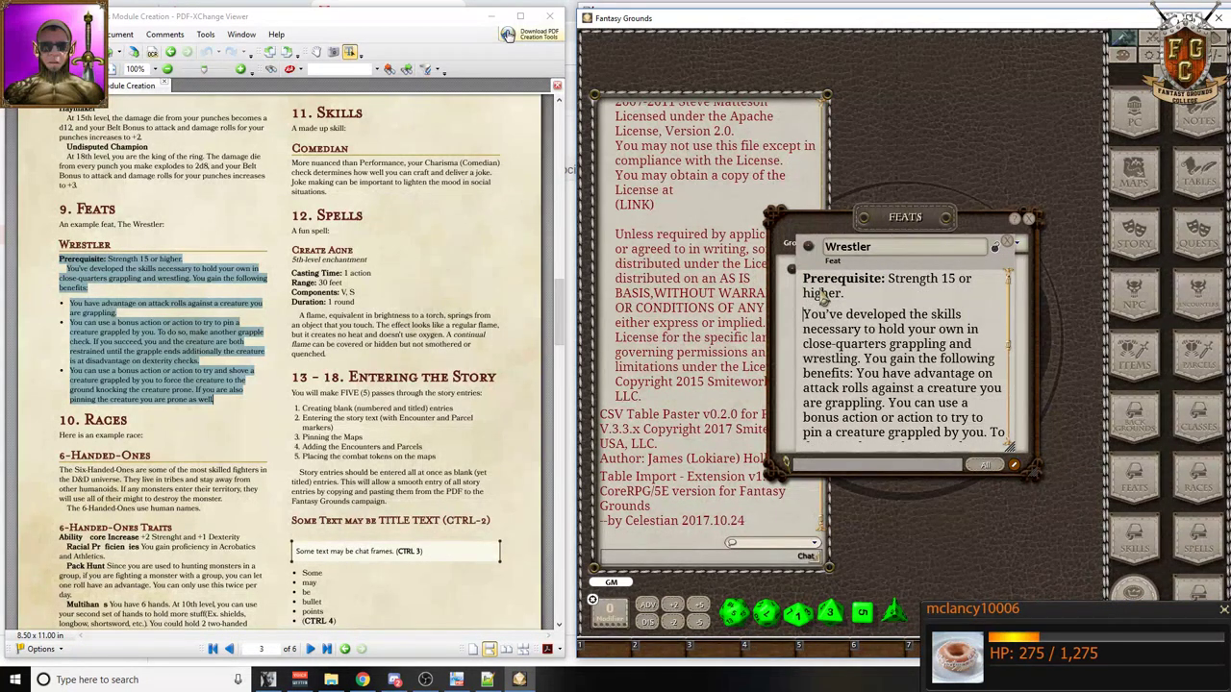
# - Start a bulleted paragraph at "You have advantage on attack rolls" and a second bullet at "You can use a bonus action or action to try to pin"
pyautogui.hotkey('ctrl', 'Right')
pyautogui.press('Return')
pyautogui.scroll(-3, 865, 327)
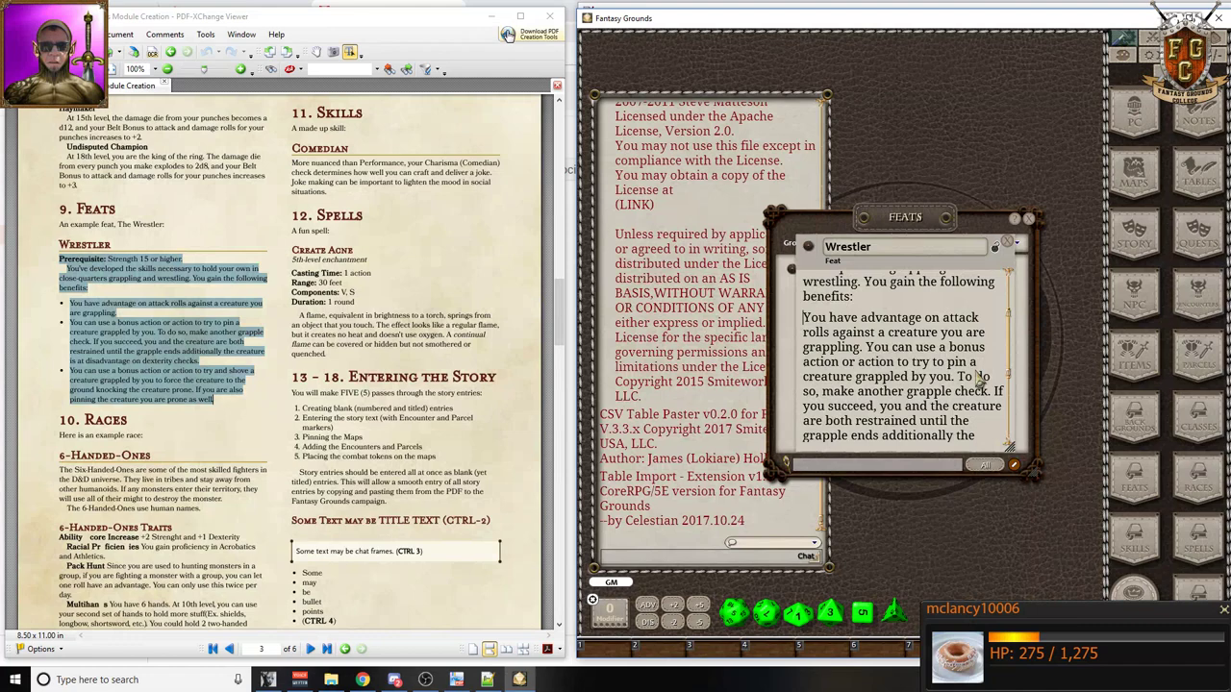
pyautogui.press('ctrl')
pyautogui.hotkey('ctrl', '4')
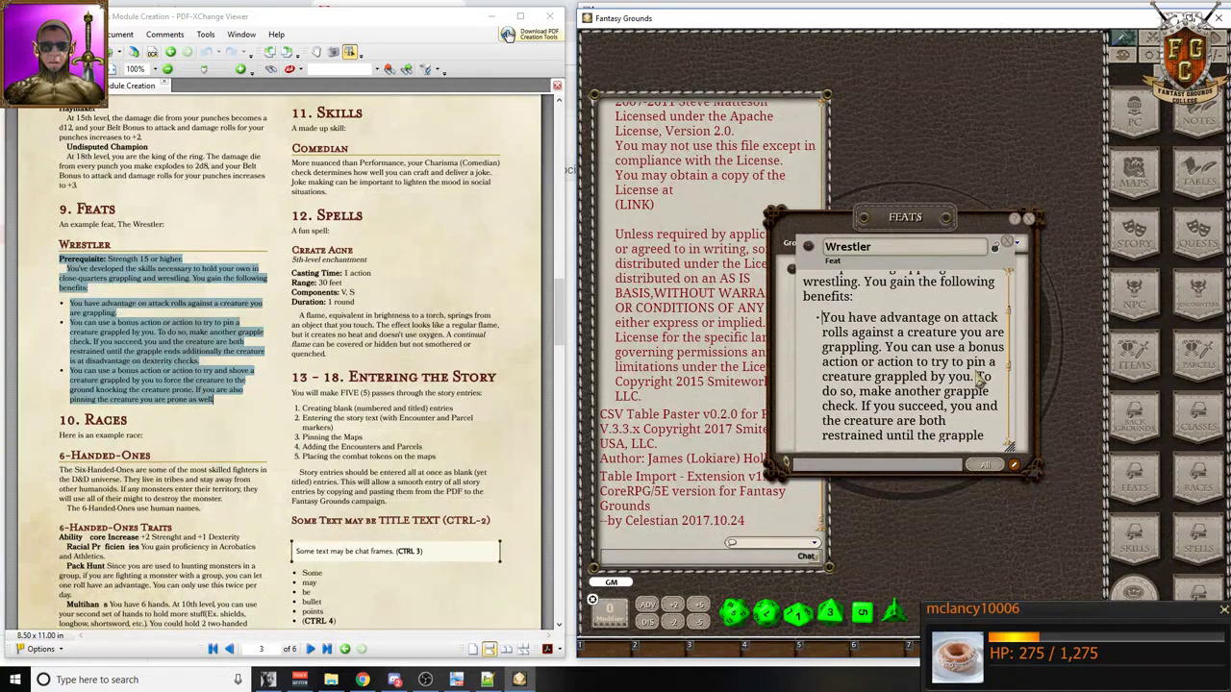
pyautogui.press('ctrl')
pyautogui.press('ctrl')
pyautogui.press('Return')
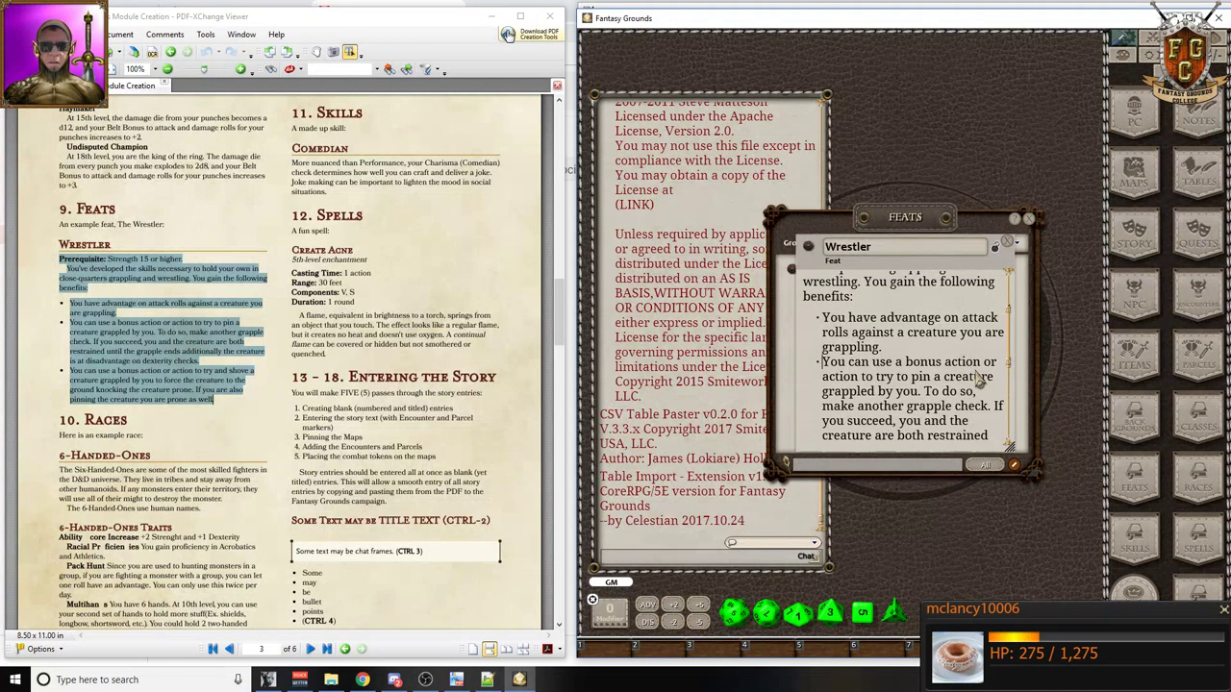
# - Start a third bullet at "You can use a bonus action or action to try and shove" in the feat description
pyautogui.press('Down')
pyautogui.press('Down')
pyautogui.press('Down')
pyautogui.press('Down')
pyautogui.press('Down')
pyautogui.press('Down')
pyautogui.press('Down')
pyautogui.hotkey('ctrl', 'Right')
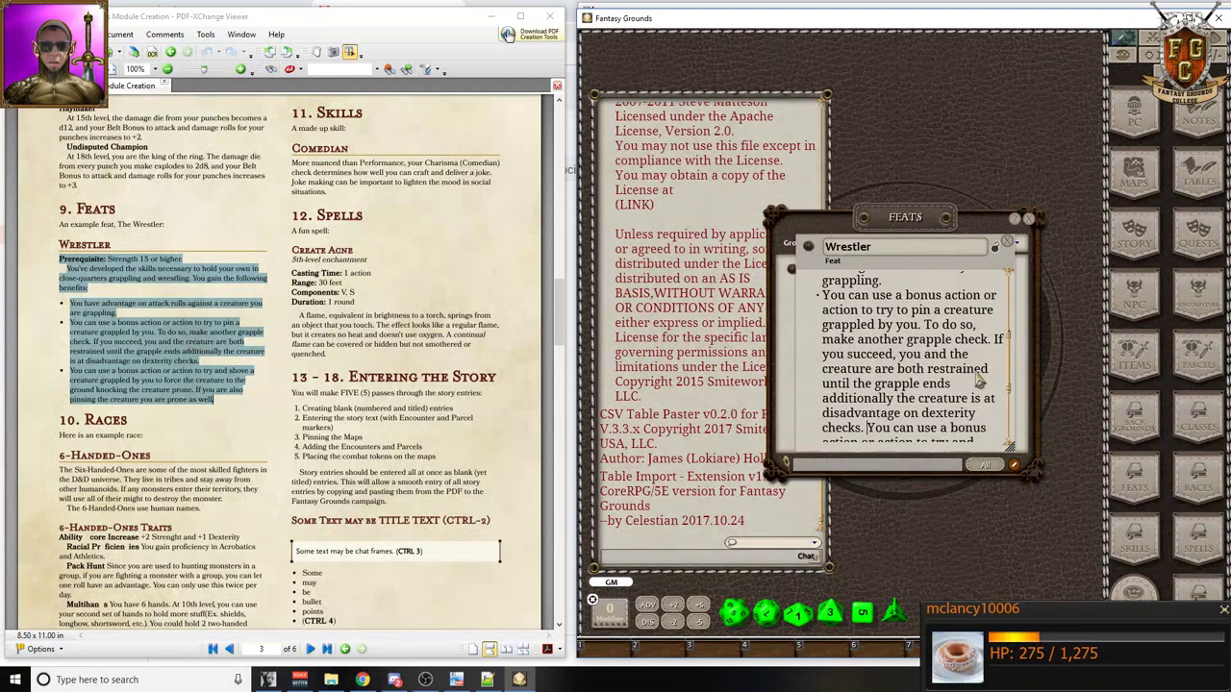
pyautogui.press('Return')
pyautogui.scroll(-3, 980, 378)
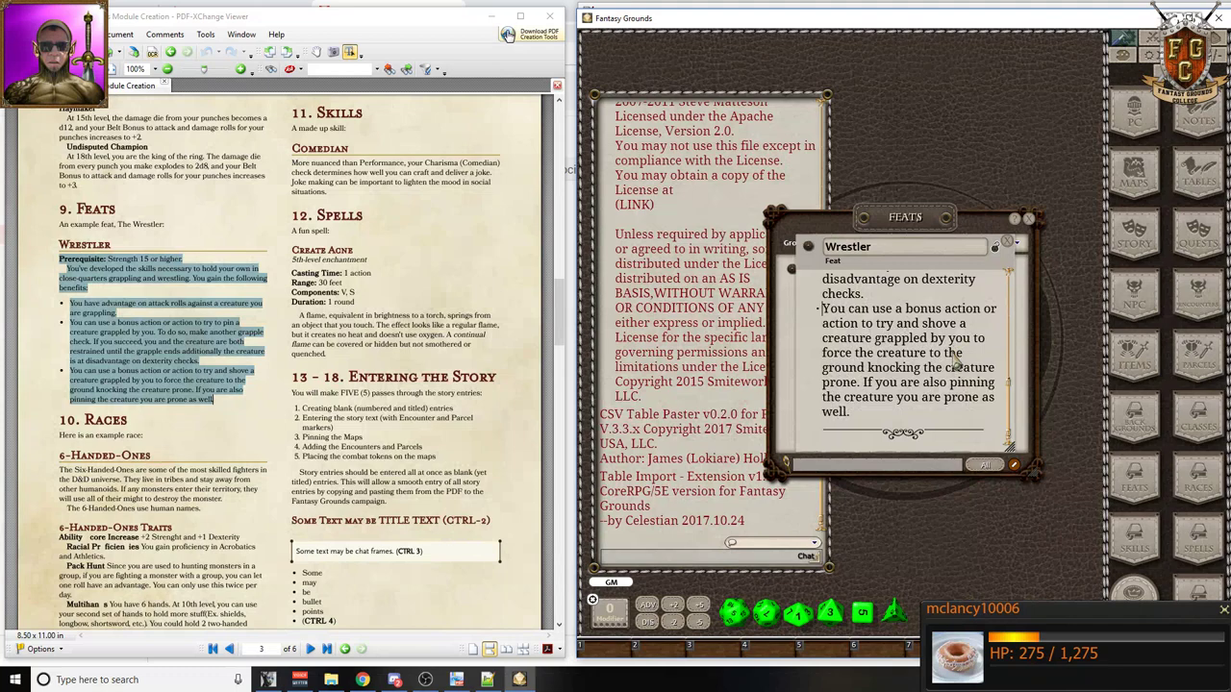
# - Lock the Wrestler feat, then close its record and the Feats list
pyautogui.click(999, 257)
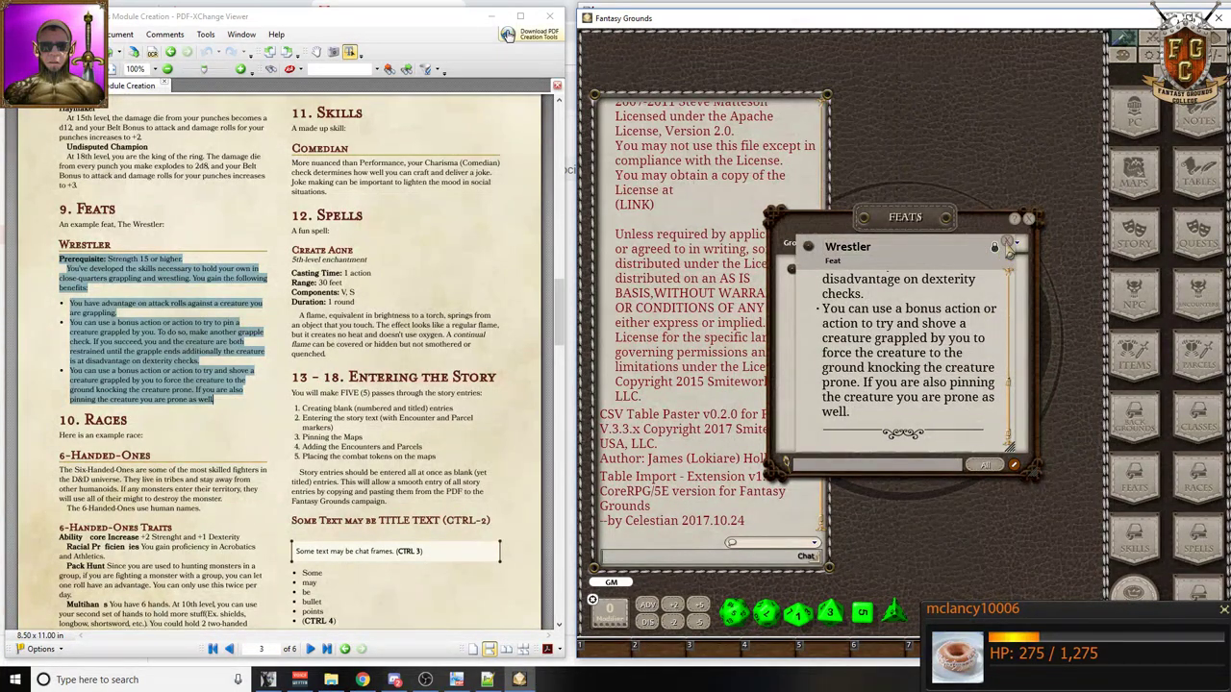
pyautogui.click(1010, 245)
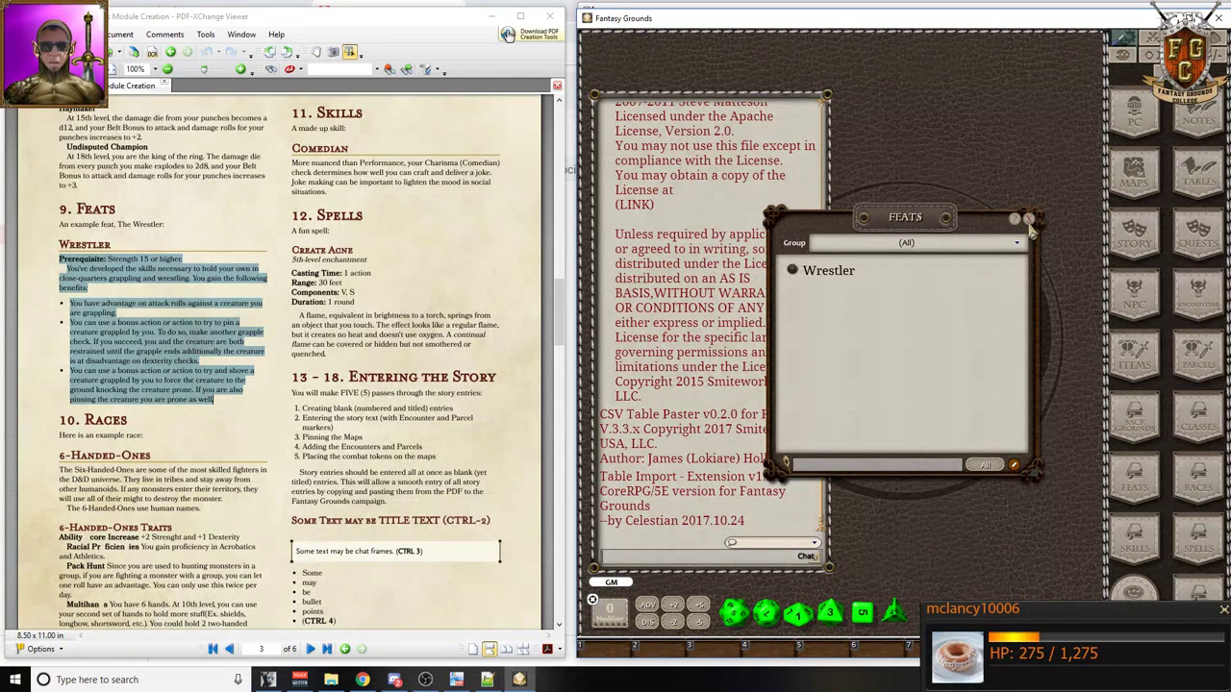
pyautogui.click(1029, 221)
# - Review the Order of Build list and the Races section with the 6-Handed-Ones in the PDF
pyautogui.scroll(-3, 206, 238)
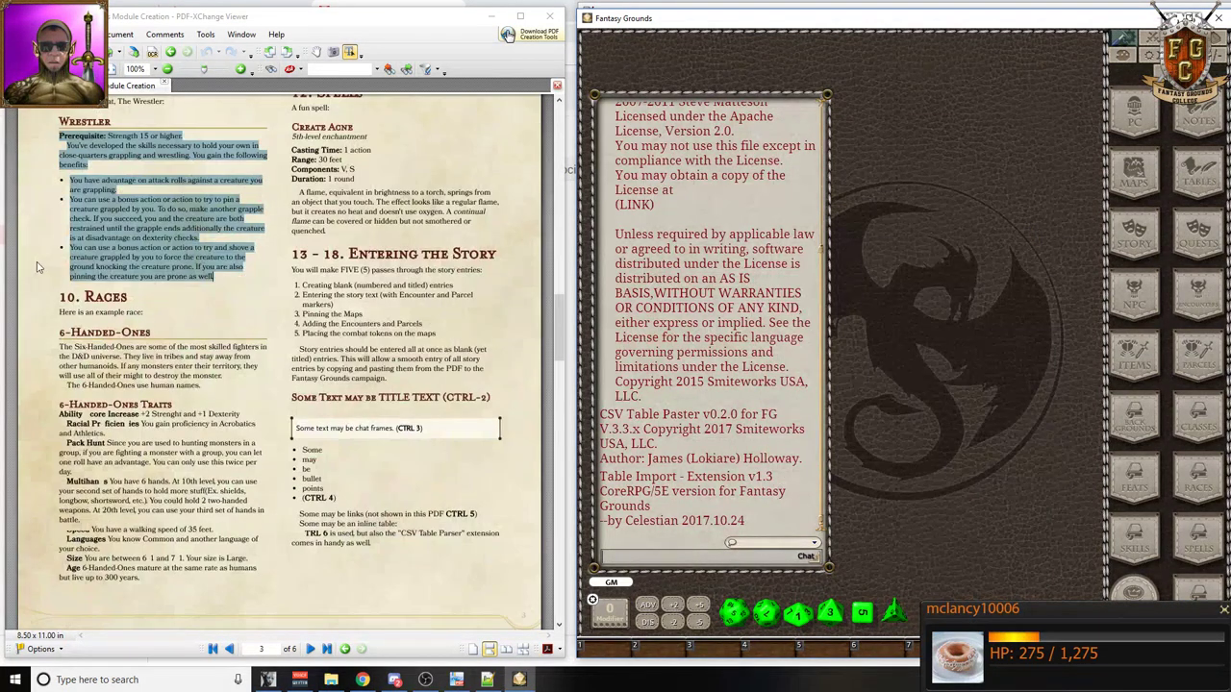
pyautogui.scroll(15, 39, 267)
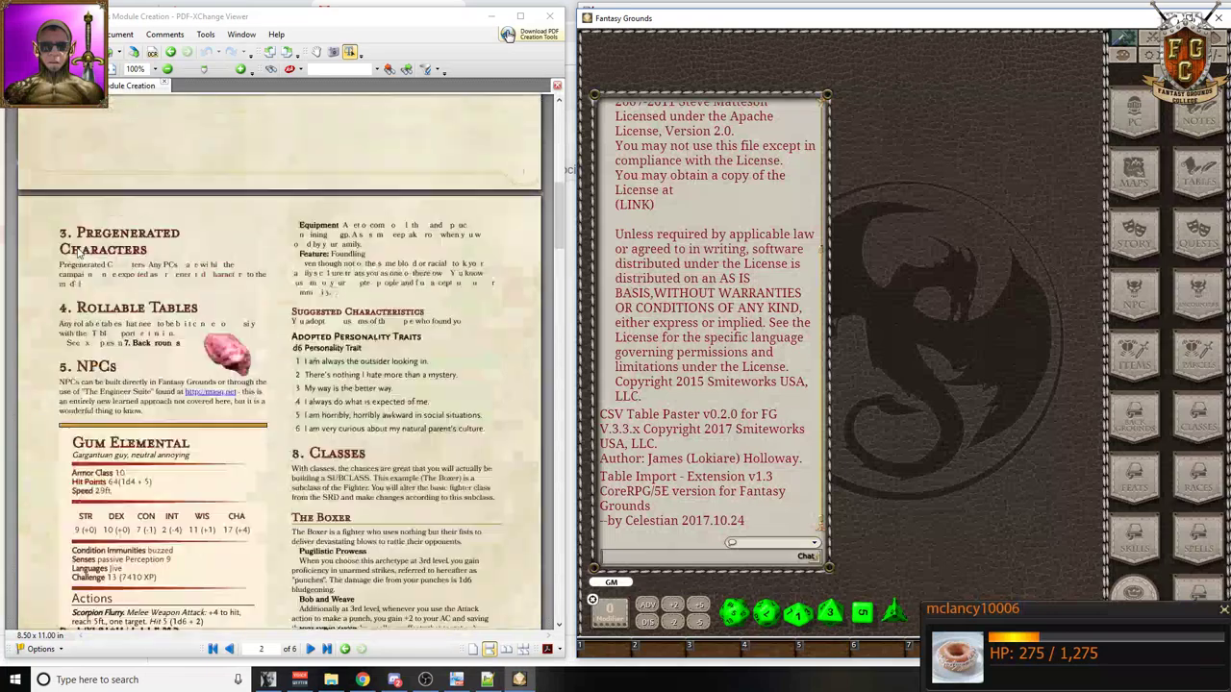
pyautogui.scroll(7, 77, 252)
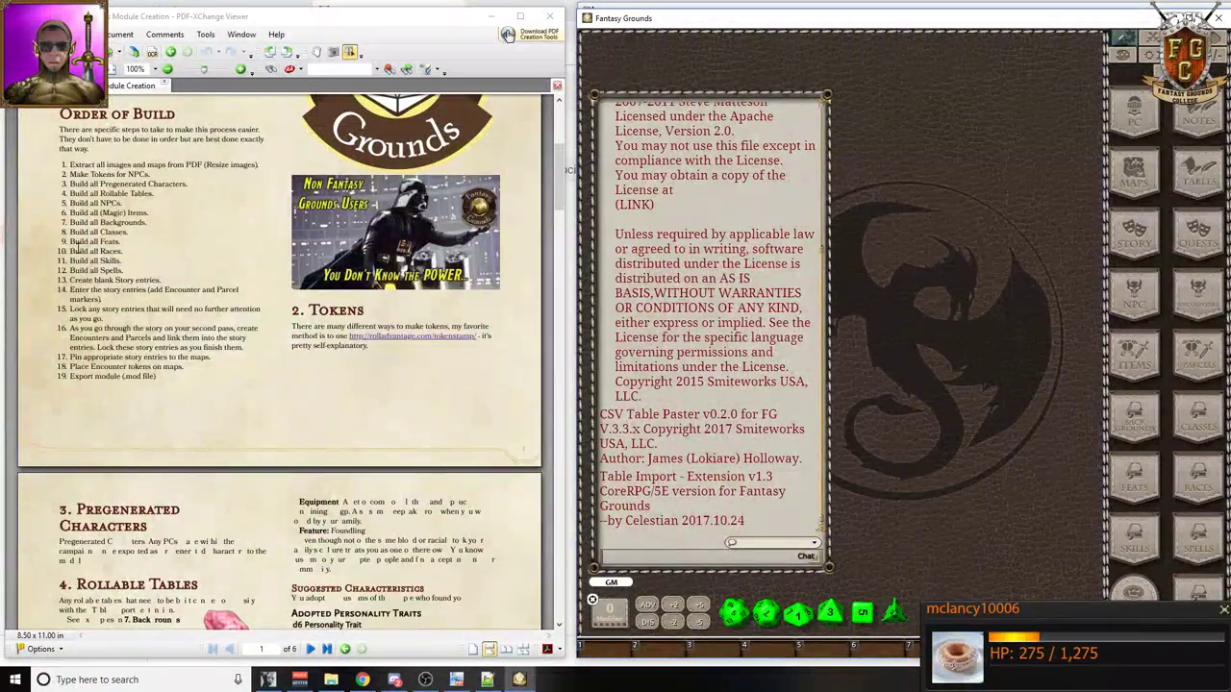
pyautogui.scroll(-20, 77, 249)
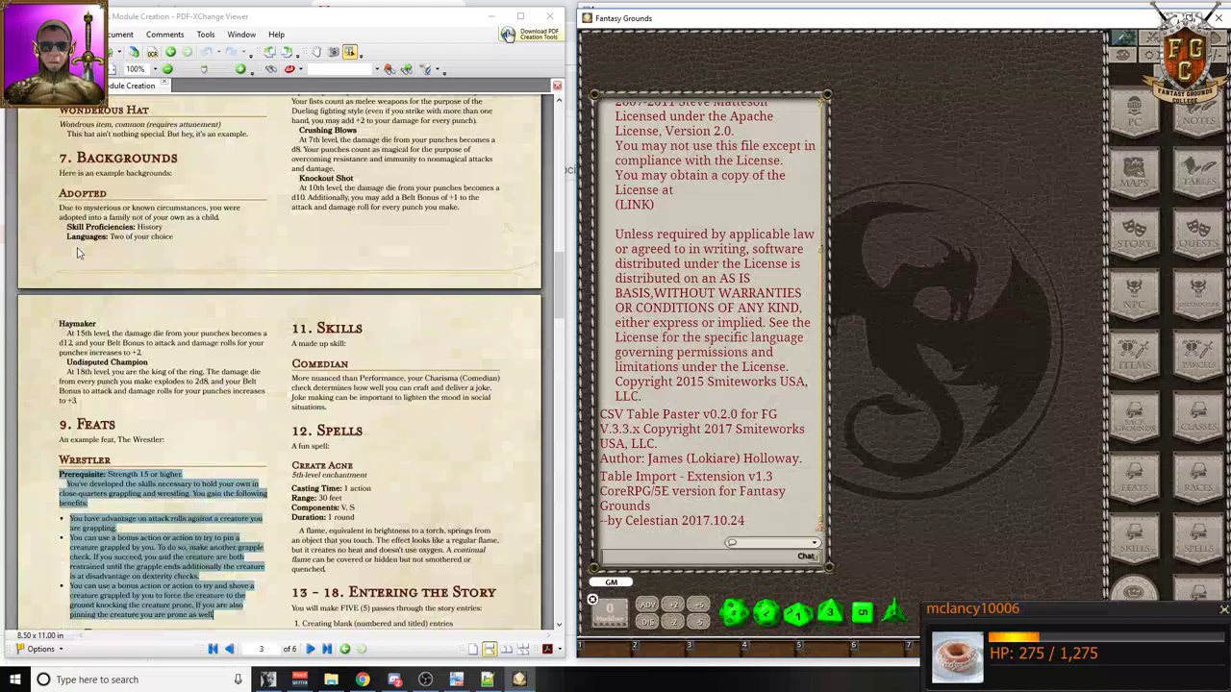
pyautogui.scroll(-6, 79, 253)
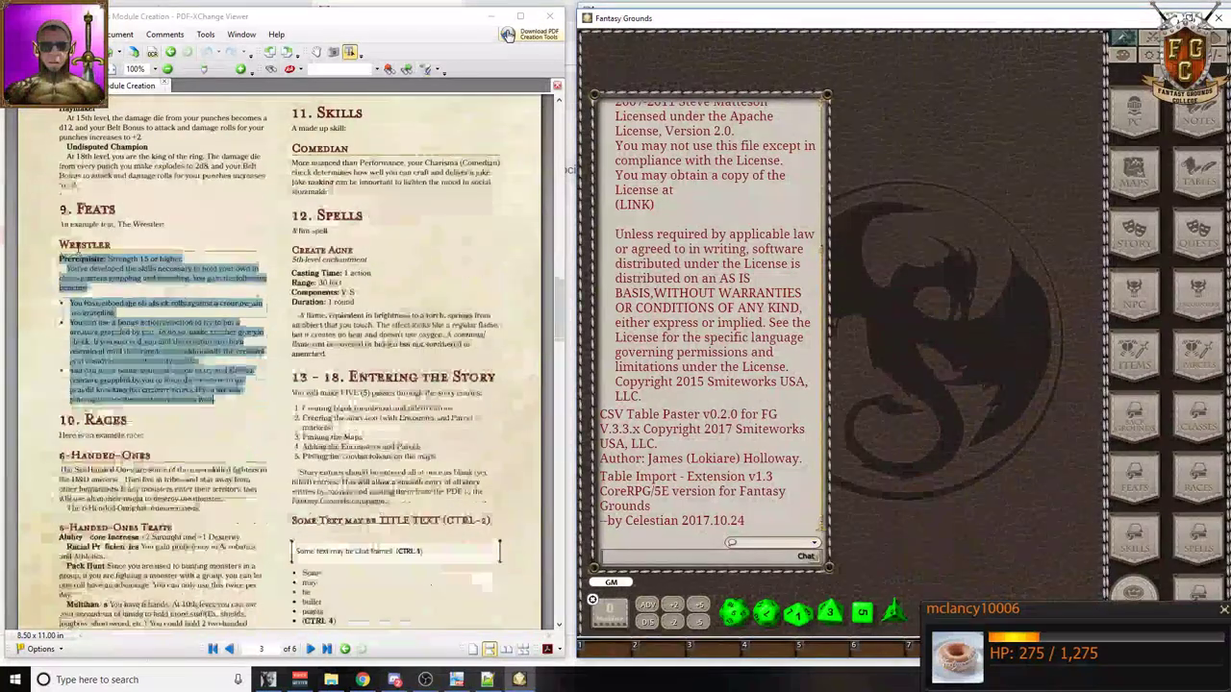
pyautogui.scroll(-1, 78, 249)
pyautogui.scroll(-1, 77, 247)
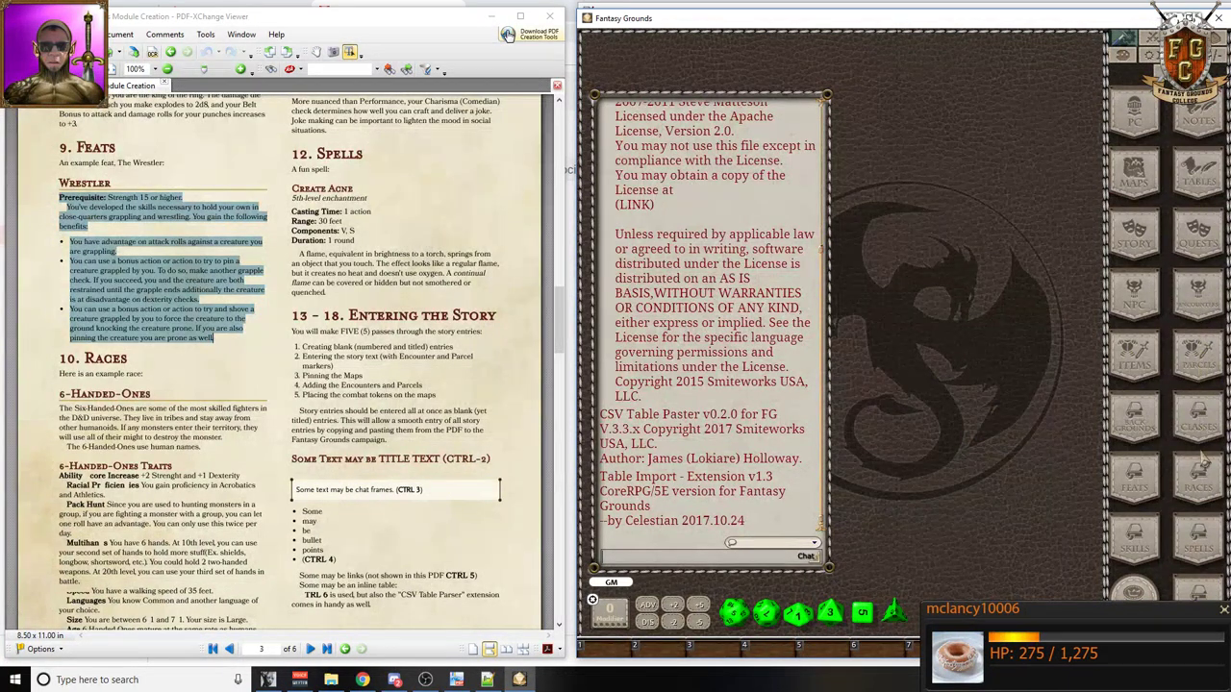
# - Open the Races list, find the SRD modules in the data module activation window, and load DD5E SRD Data
pyautogui.click(1206, 481)
pyautogui.moveTo(916, 222); pyautogui.dragTo(739, 176)
pyautogui.click(1228, 583)
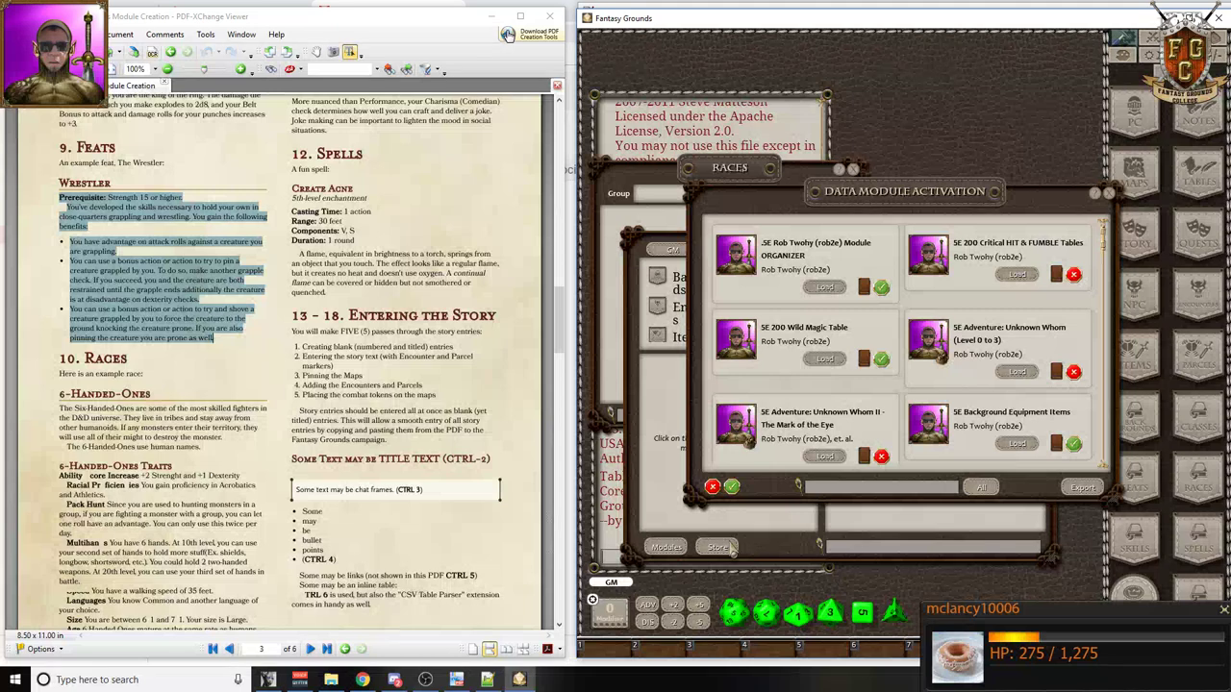
pyautogui.click(854, 490)
pyautogui.write('srd')
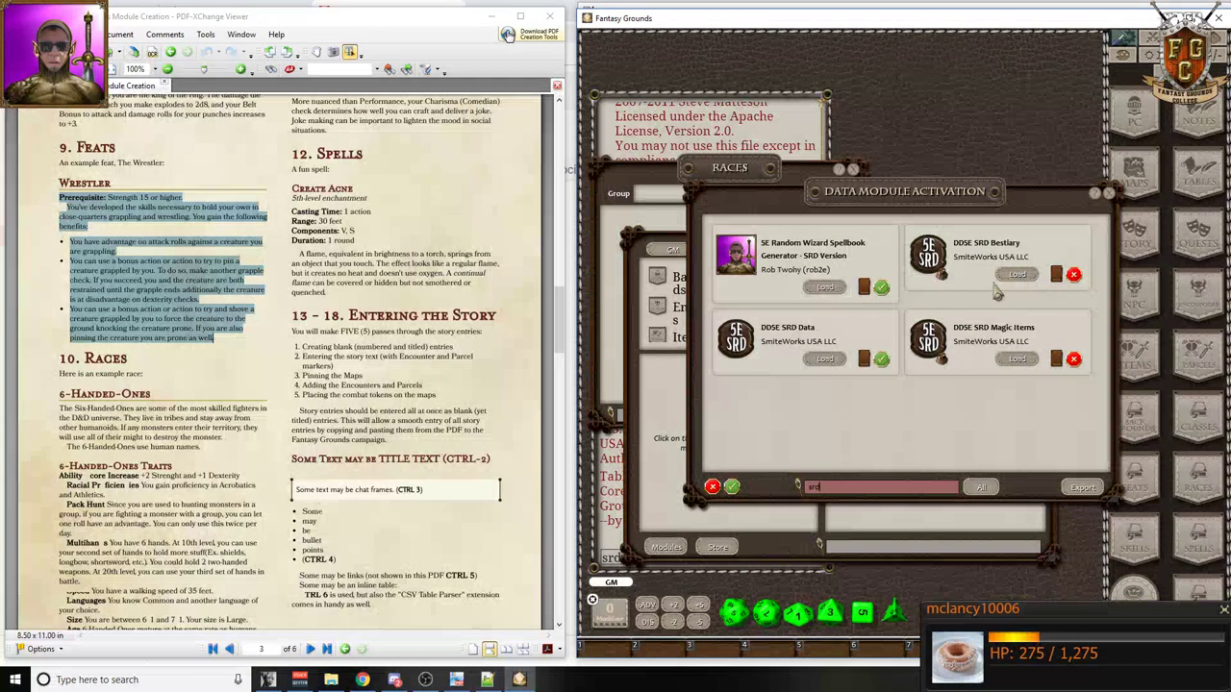
pyautogui.click(824, 361)
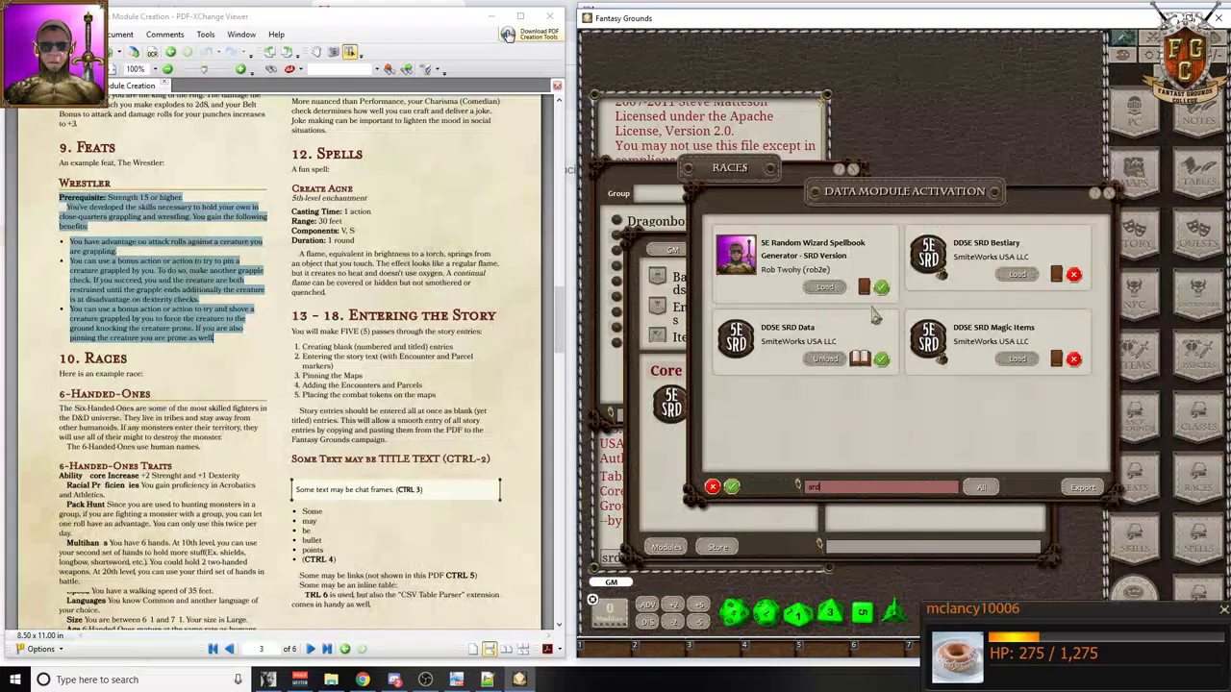
# - Close the data module activation window, then open the Dragonborn race as a reference and move it aside
pyautogui.click(1101, 197)
pyautogui.click(1048, 249)
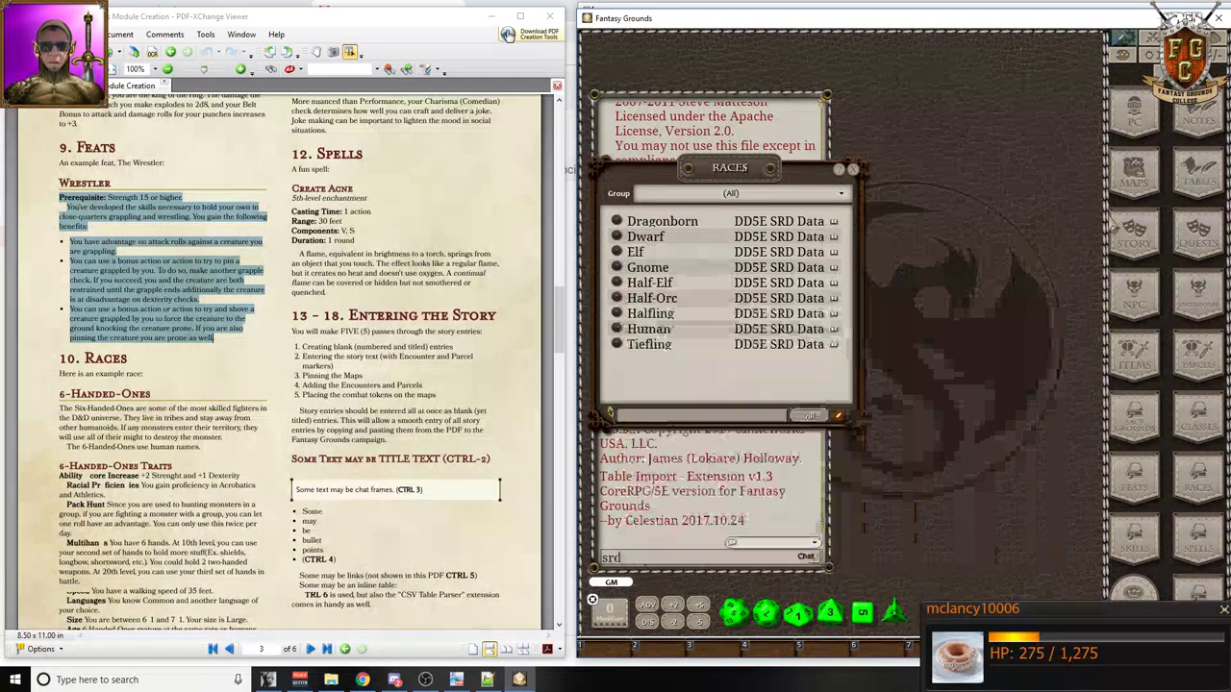
pyautogui.click(617, 221)
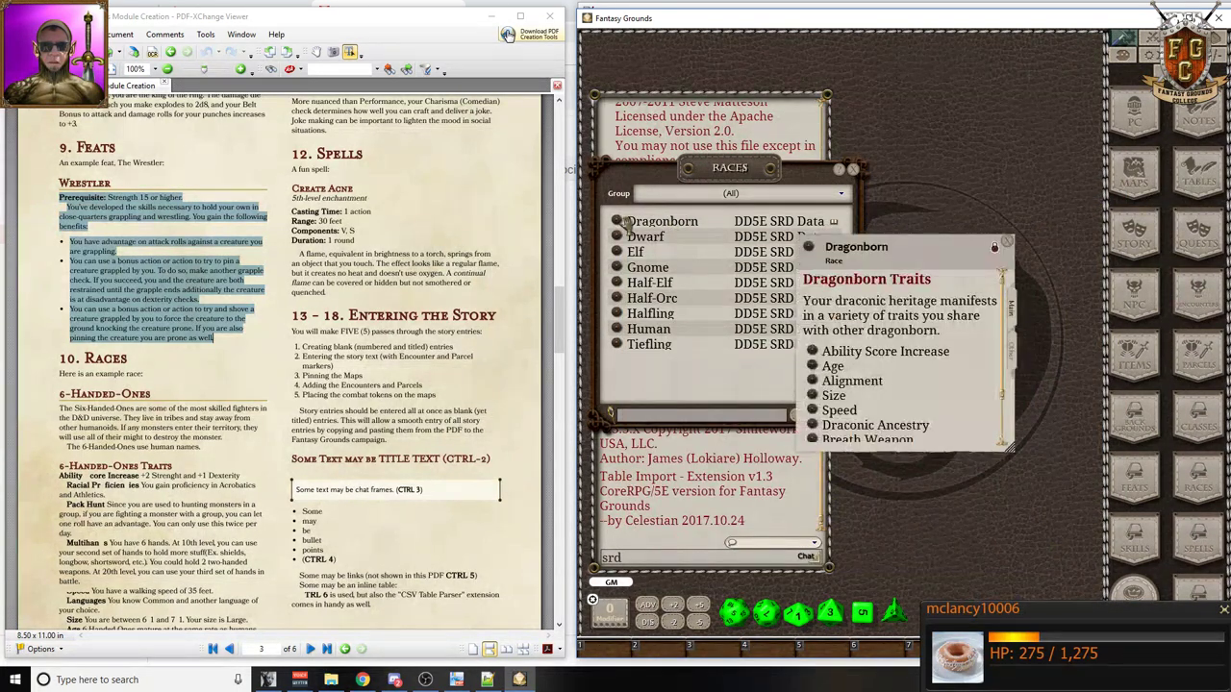
pyautogui.moveTo(945, 252); pyautogui.dragTo(1055, 120)
# - Create a new race record and place it beside the Dragonborn record, making both windows taller
pyautogui.click(837, 417)
pyautogui.click(822, 417)
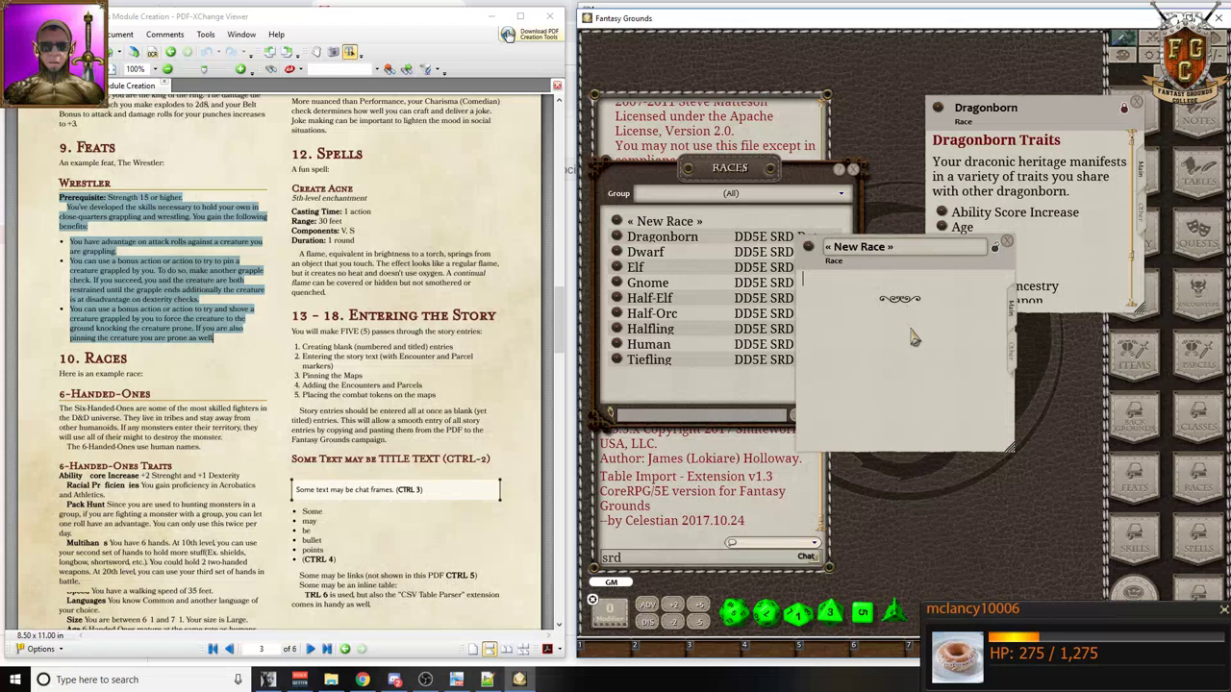
pyautogui.moveTo(899, 357); pyautogui.dragTo(774, 241)
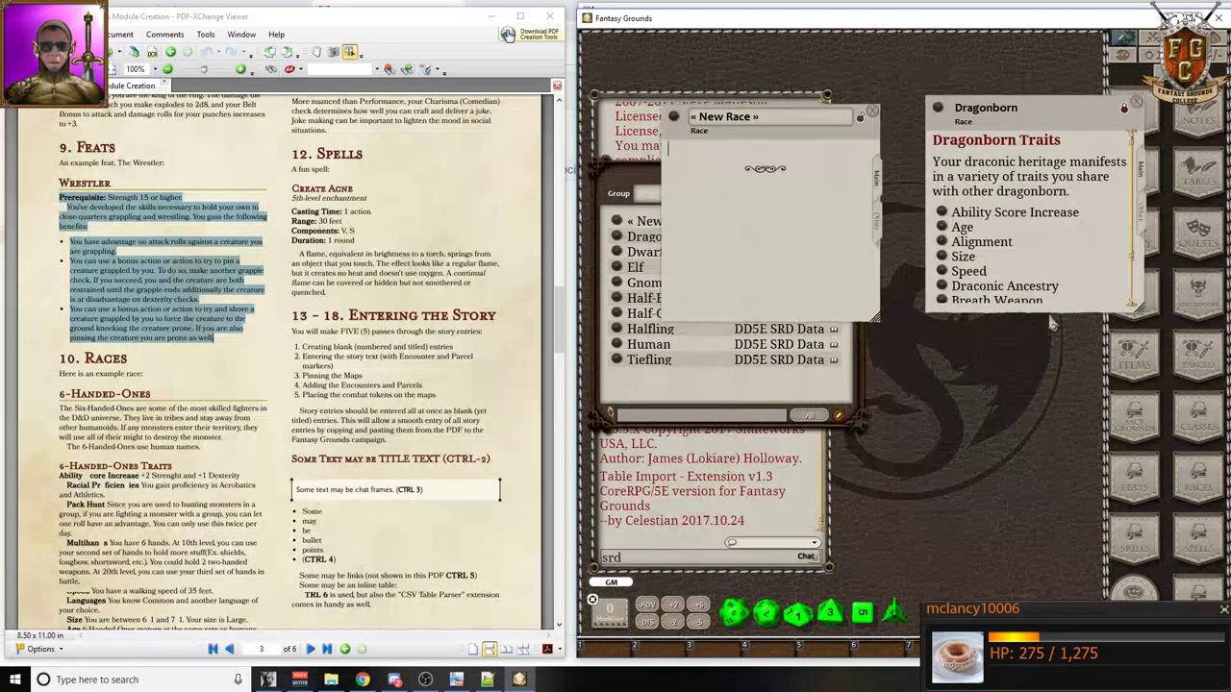
pyautogui.moveTo(1054, 306); pyautogui.dragTo(1066, 569)
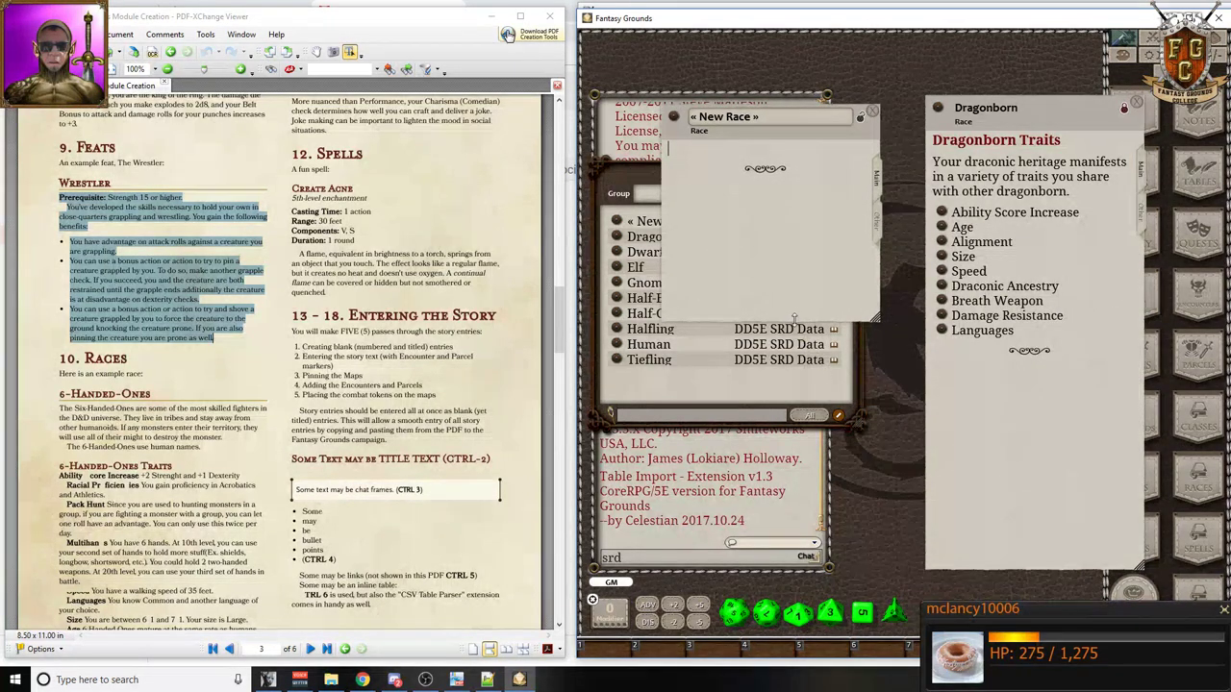
pyautogui.moveTo(795, 321); pyautogui.dragTo(825, 563)
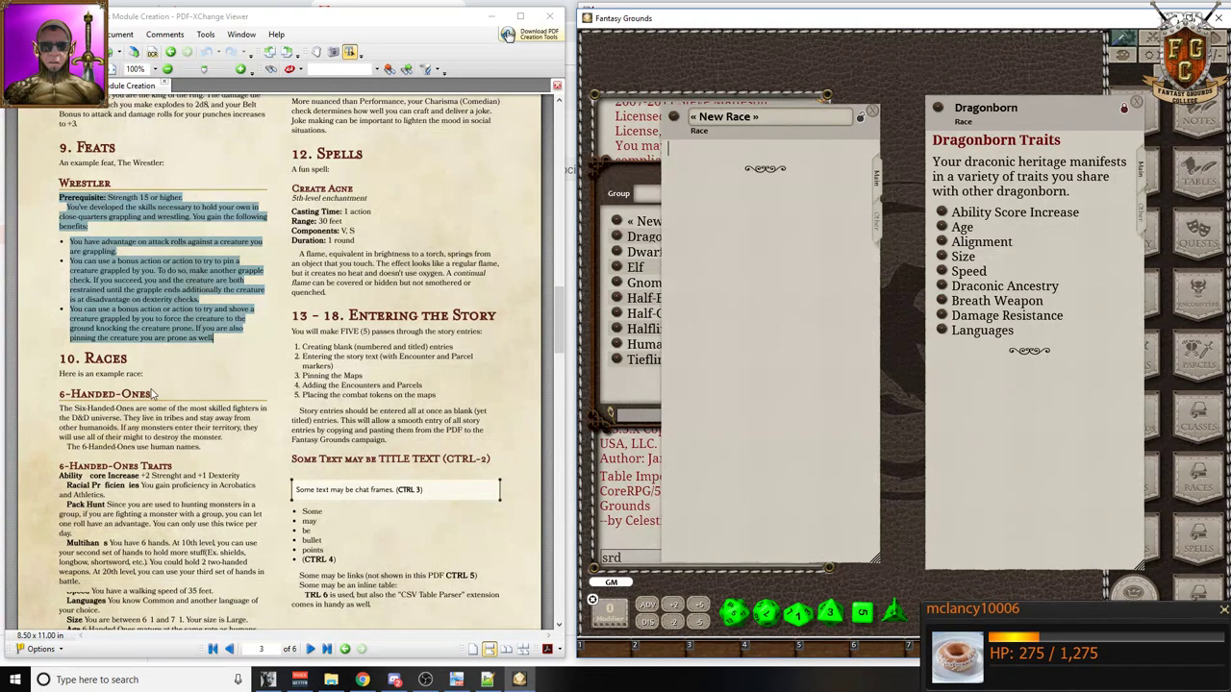
# - Name the new race 6-Handed-Ones using the heading copied from the PDF
pyautogui.moveTo(164, 394); pyautogui.dragTo(61, 395)
pyautogui.hotkey('ctrl', 'c')
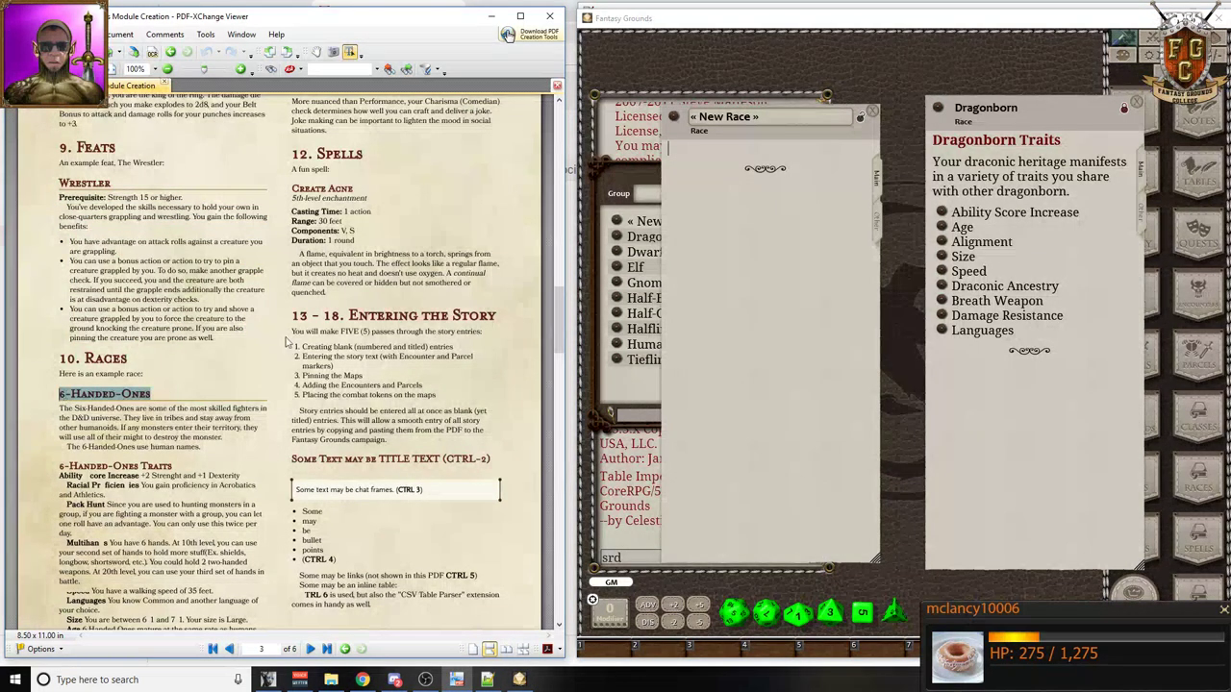
pyautogui.click(736, 118)
pyautogui.hotkey('ctrl', 'v')
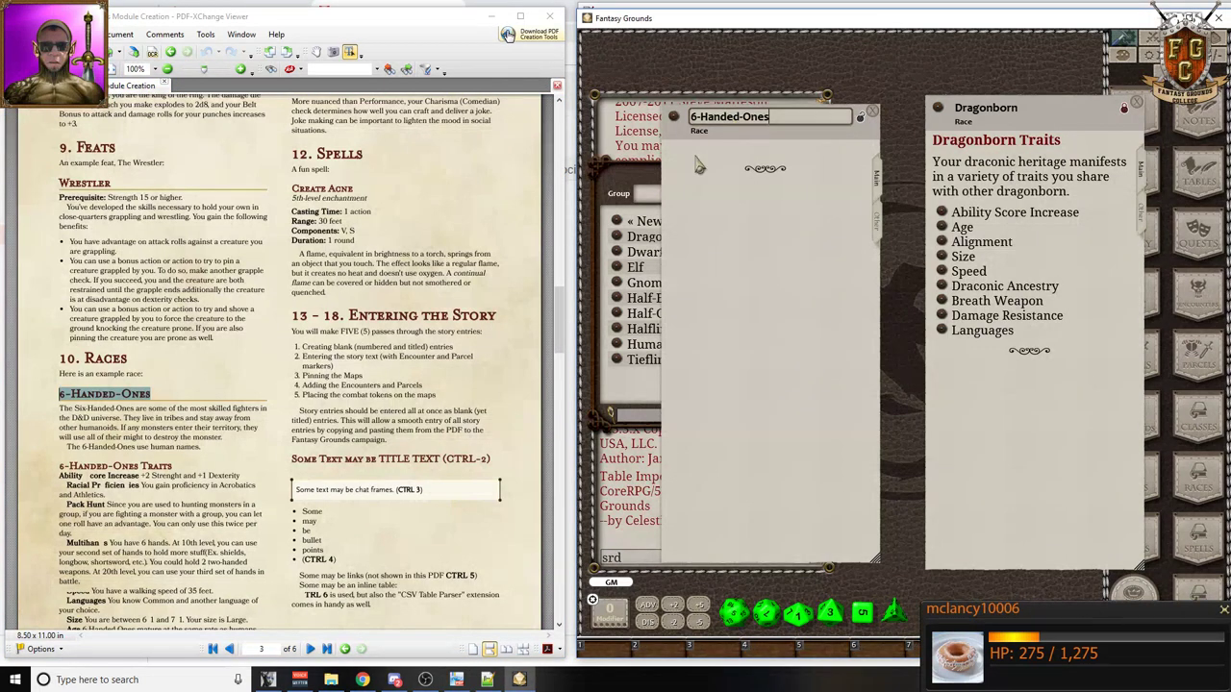
# - Copy the 6-Handed-Ones description from the PDF into the text editor, join its lines into one, and copy the result
pyautogui.moveTo(56, 414); pyautogui.dragTo(237, 460)
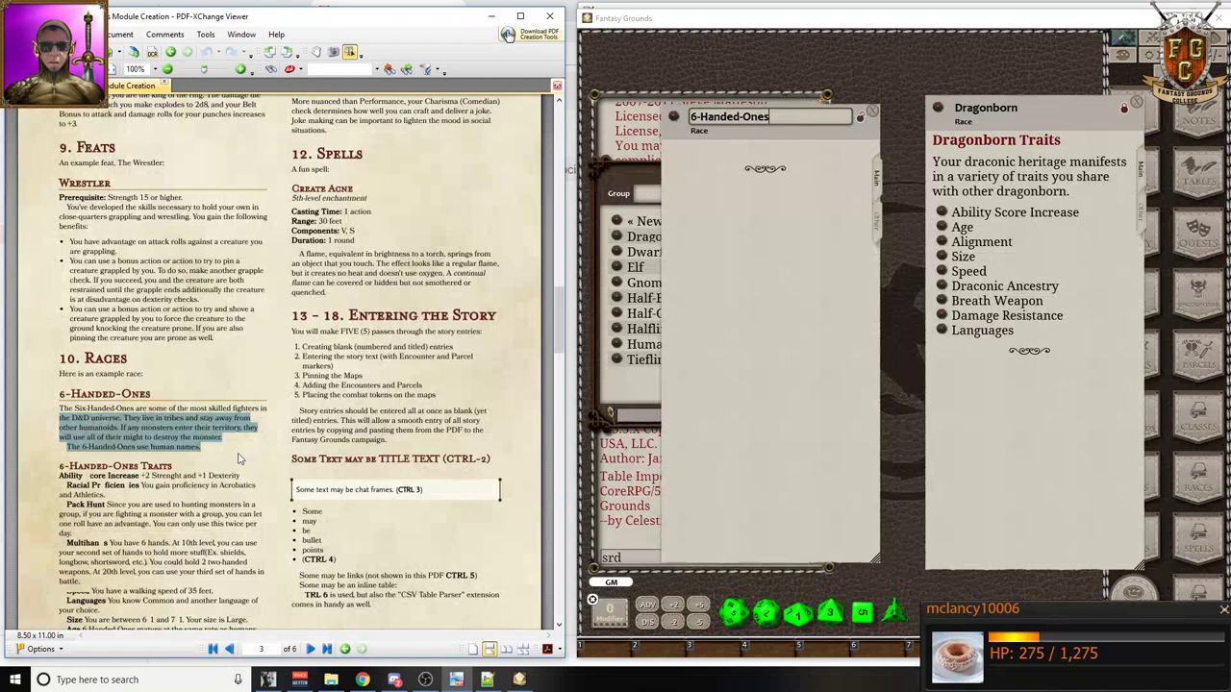
pyautogui.click(490, 679)
pyautogui.write('the D&D universe. They live in tribes and stay away from other humanoids. If any monsters enter their territory, they will use all of their might to destroy the monster. The 6-Handed-Ones use human names.')
pyautogui.hotkey('ctrl', 'a')
pyautogui.hotkey('ctrl', 'c')
pyautogui.hotkey('ctrl', 'j')
pyautogui.click(519, 679)
# - Paste the joined description into the 6-Handed-Ones record and start a new paragraph at "The 6-Handed-Ones use human names."
pyautogui.click(760, 158)
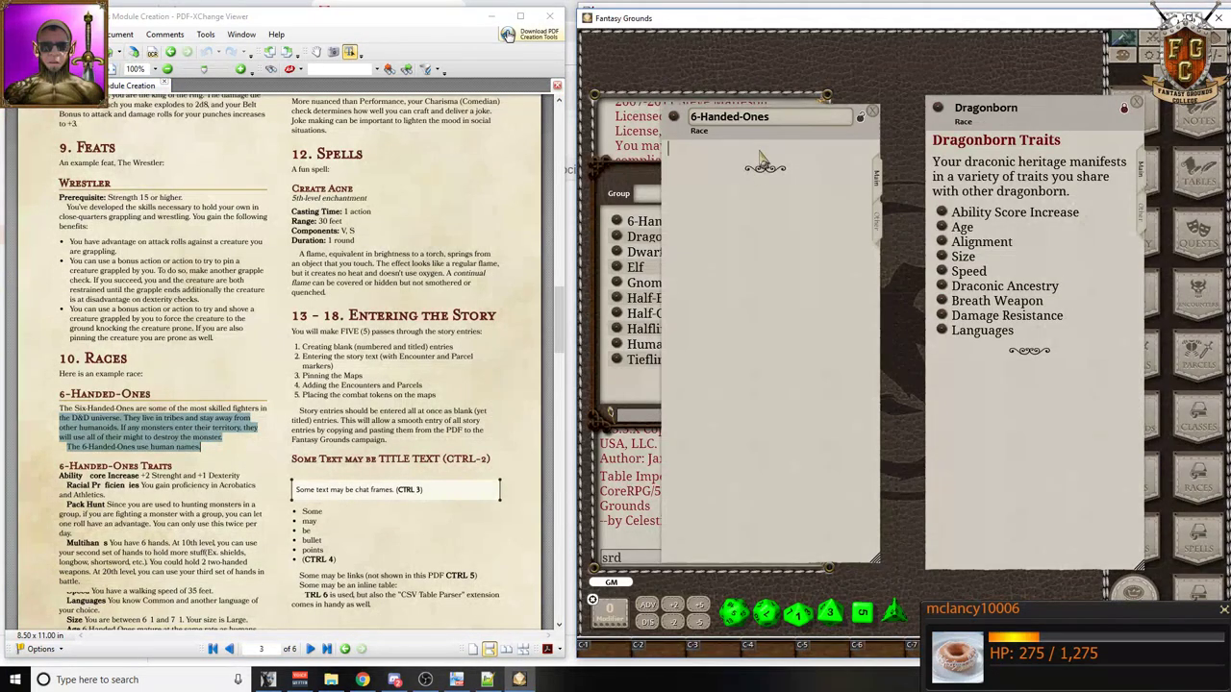
pyautogui.hotkey('ctrl', 'v')
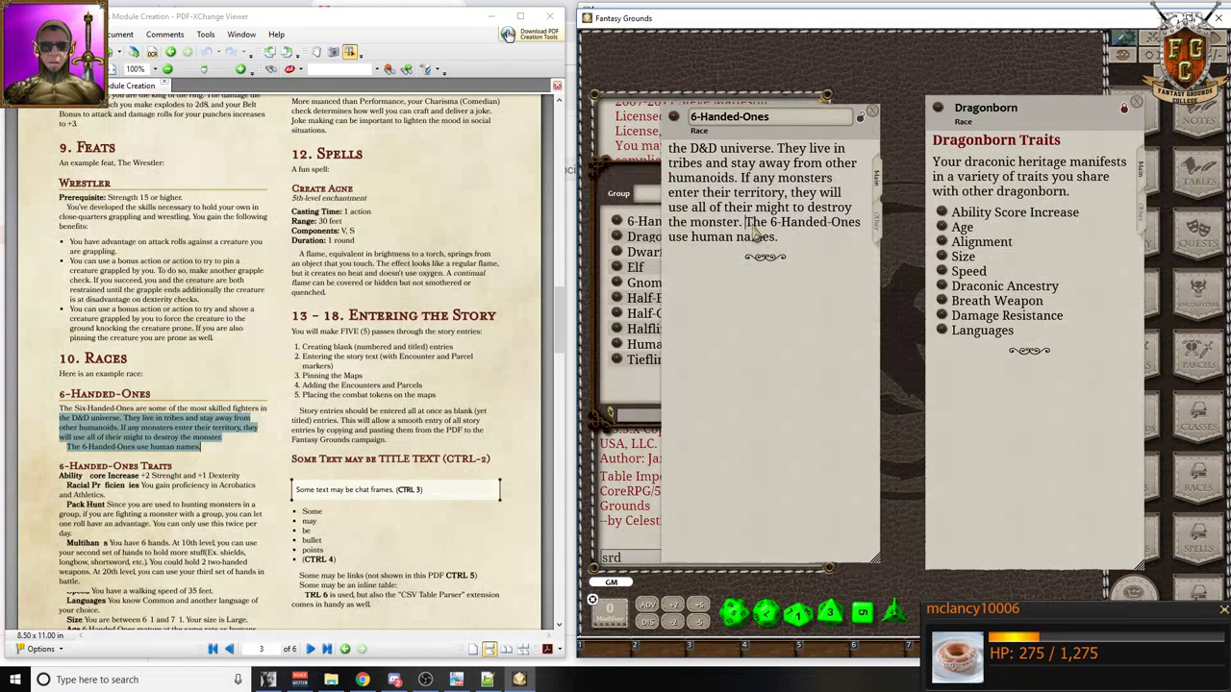
pyautogui.press('Return')
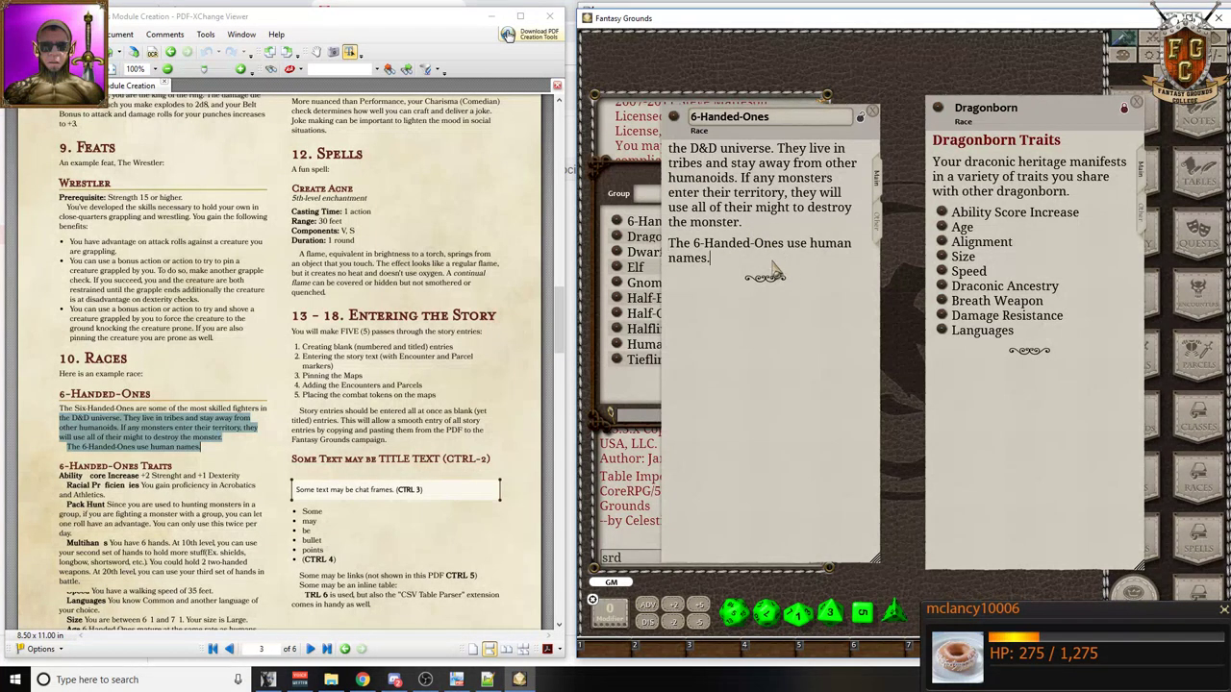
# - Add "6-Handed-Ones Traits" from the PDF as a title-formatted line below the race description
pyautogui.press('Return')
pyautogui.moveTo(189, 468); pyautogui.dragTo(59, 468)
pyautogui.hotkey('ctrl', 'c')
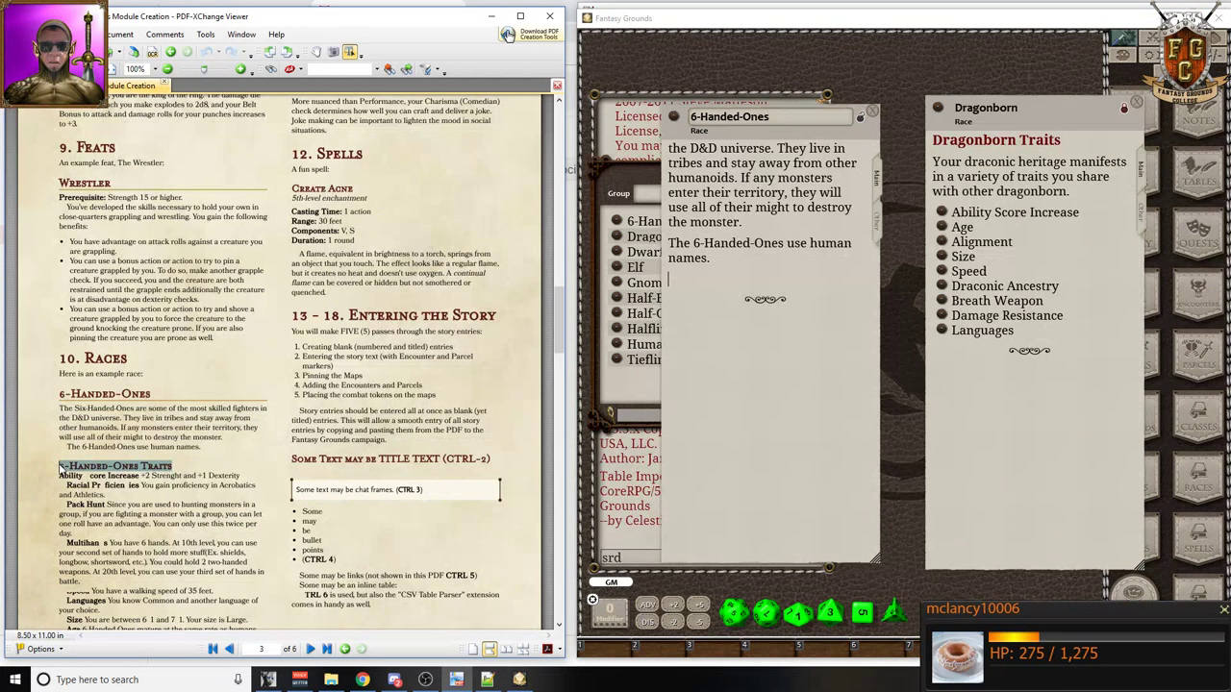
pyautogui.click(722, 303)
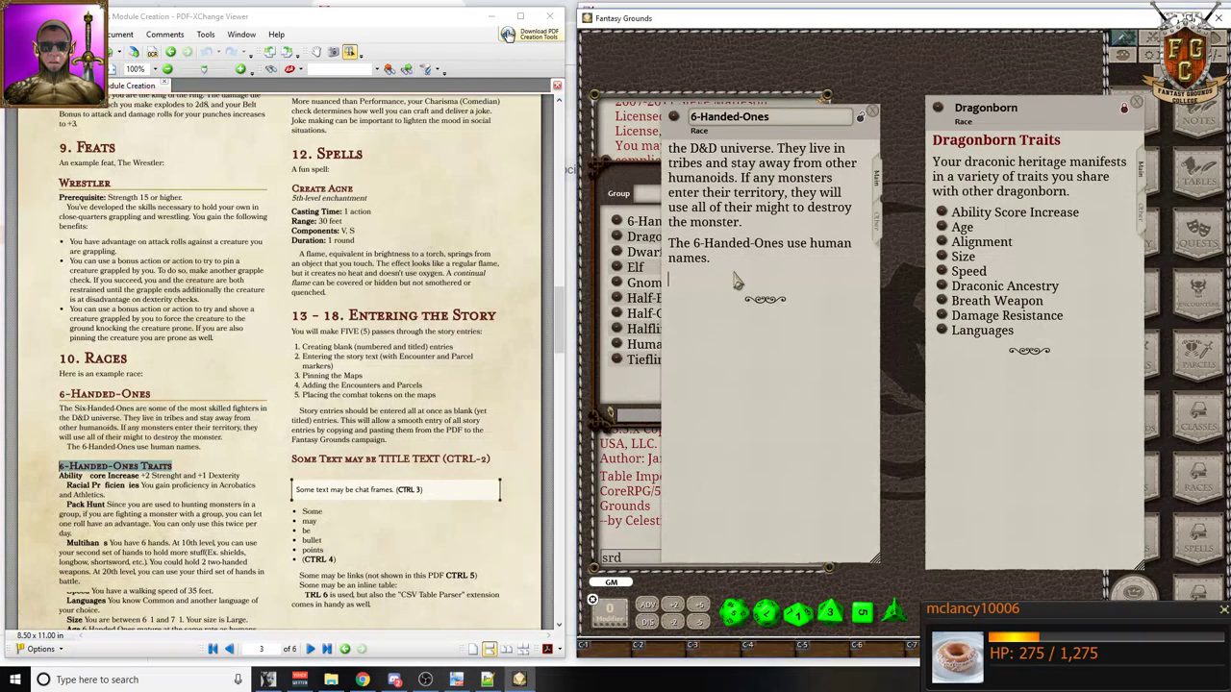
pyautogui.hotkey('ctrl', 'v')
pyautogui.hotkey('ctrl', '2')
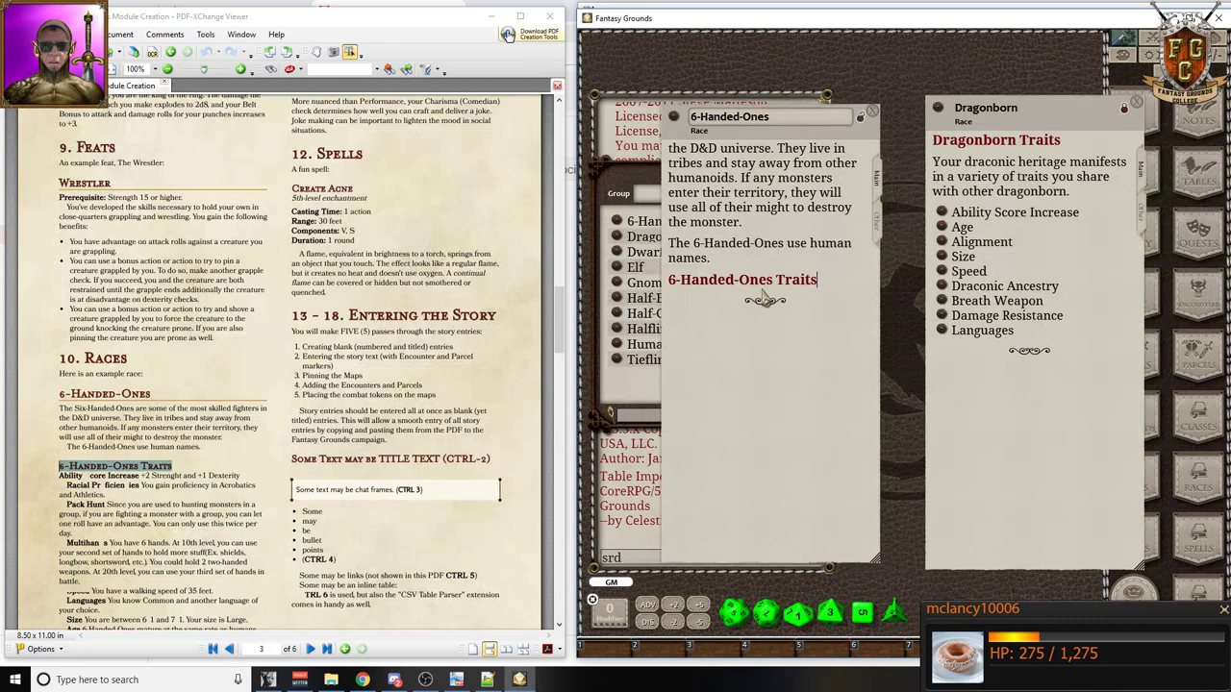
pyautogui.press('Return')
# - Insert the missing opening line "The Six-Handed-Ones are some of the most skilled fighters in" at the start of the race description
pyautogui.moveTo(61, 409); pyautogui.dragTo(275, 414)
pyautogui.hotkey('ctrl', 'c')
pyautogui.click(668, 149)
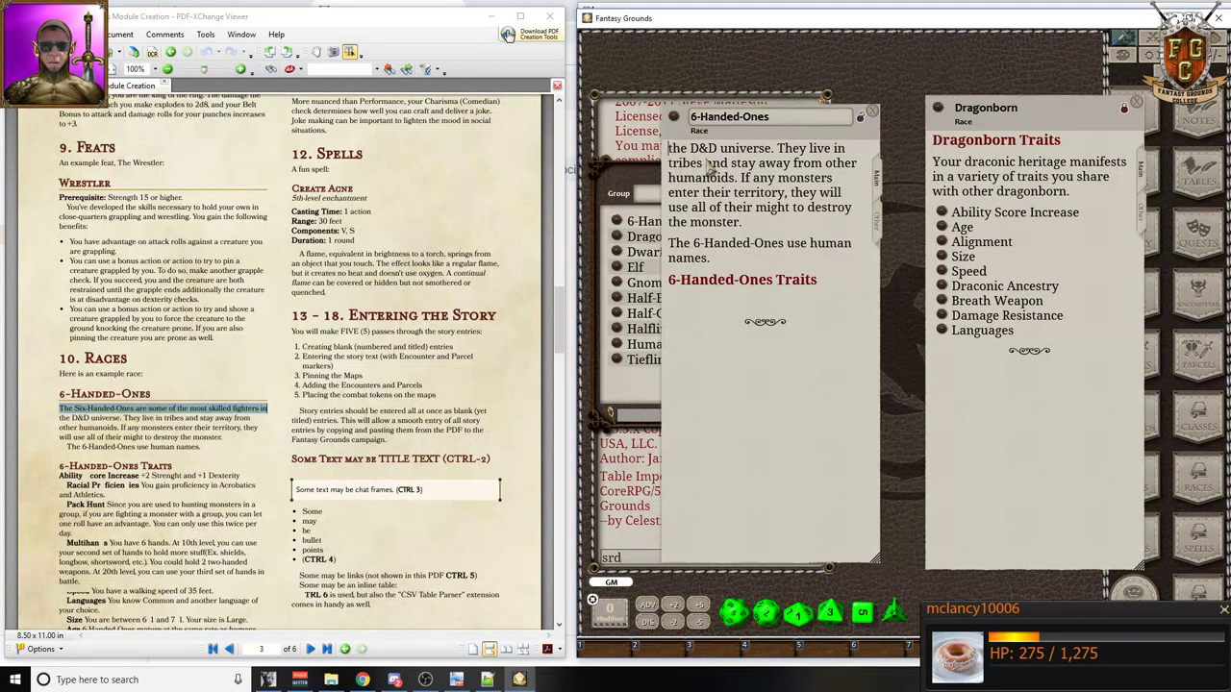
pyautogui.hotkey('ctrl', 'v')
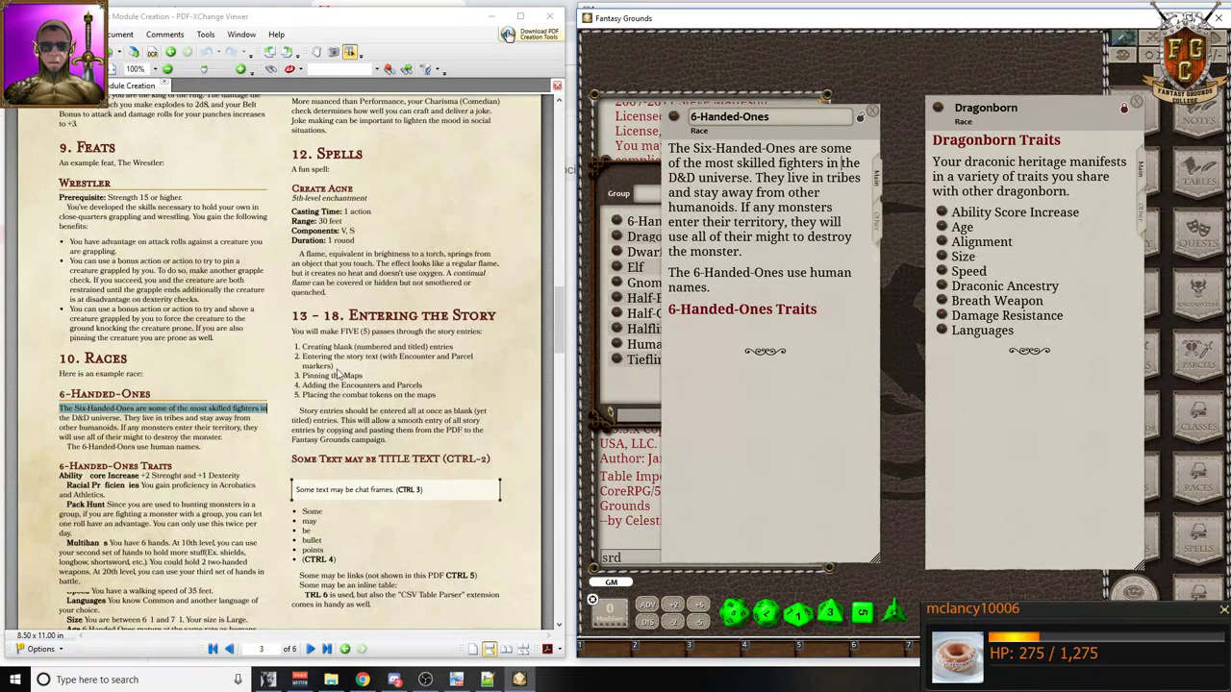
# - Move the "6-Handed-Ones Traits" line above the race description and format it as a title
pyautogui.scroll(-3, 219, 381)
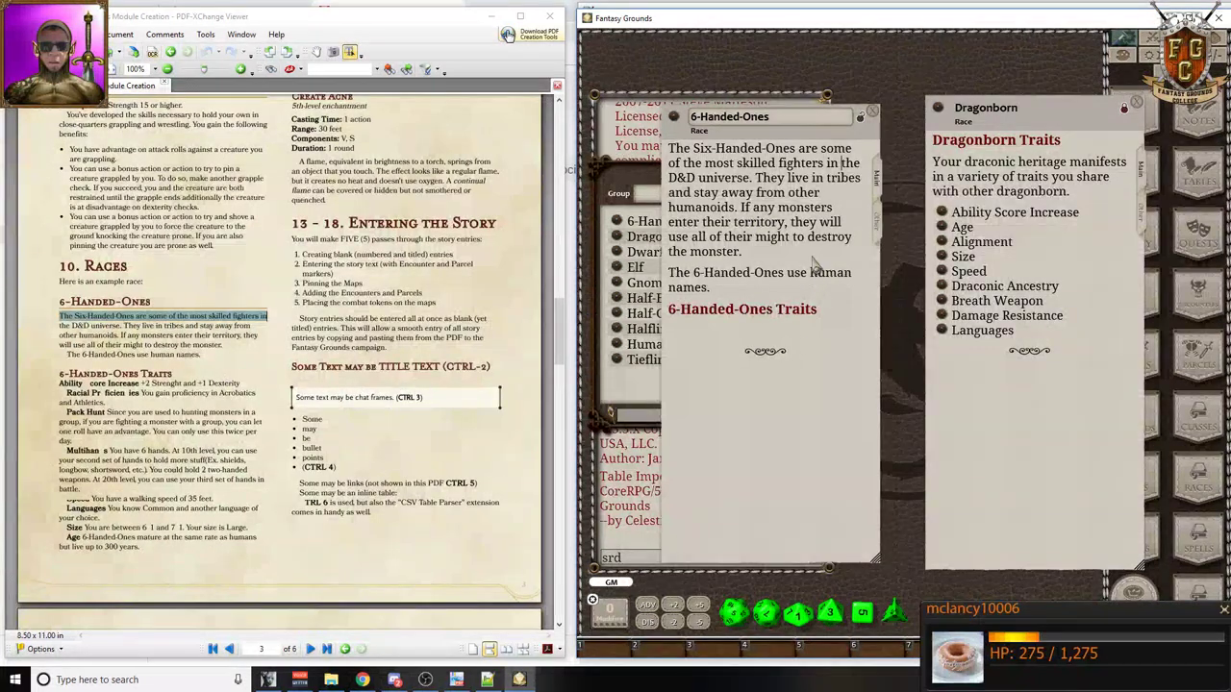
pyautogui.moveTo(836, 316); pyautogui.dragTo(626, 317)
pyautogui.hotkey('ctrl', 'c')
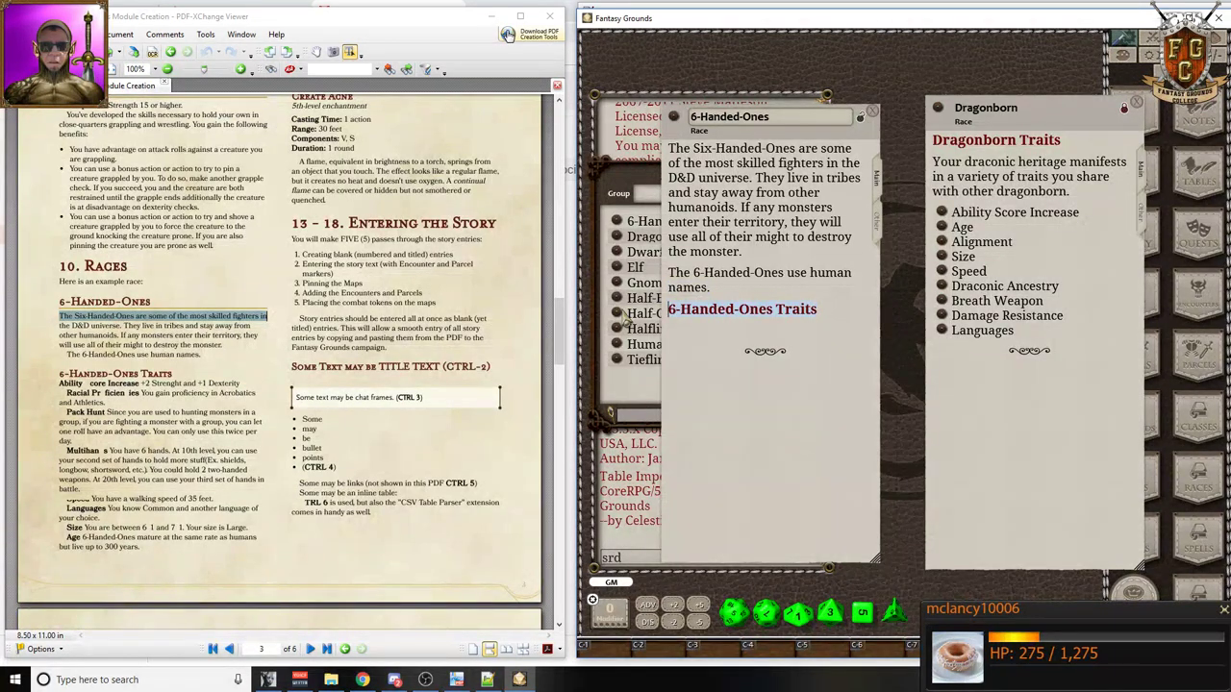
pyautogui.press('BackSpace')
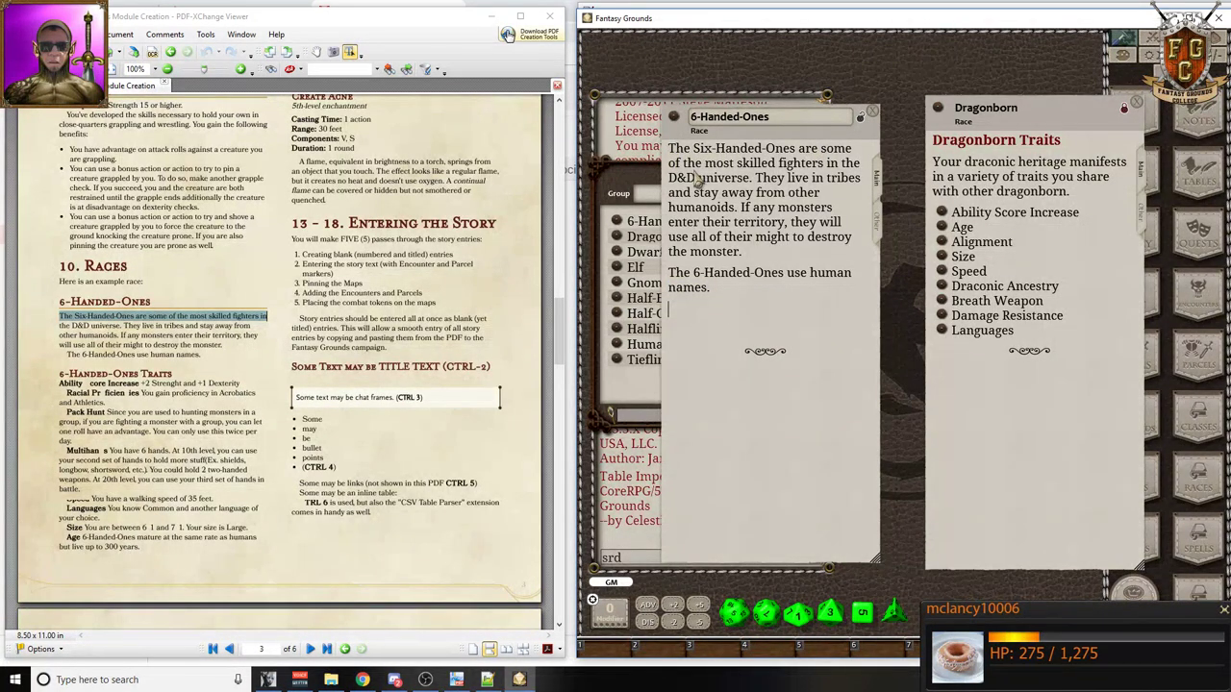
pyautogui.click(670, 152)
pyautogui.hotkey('ctrl', 'v')
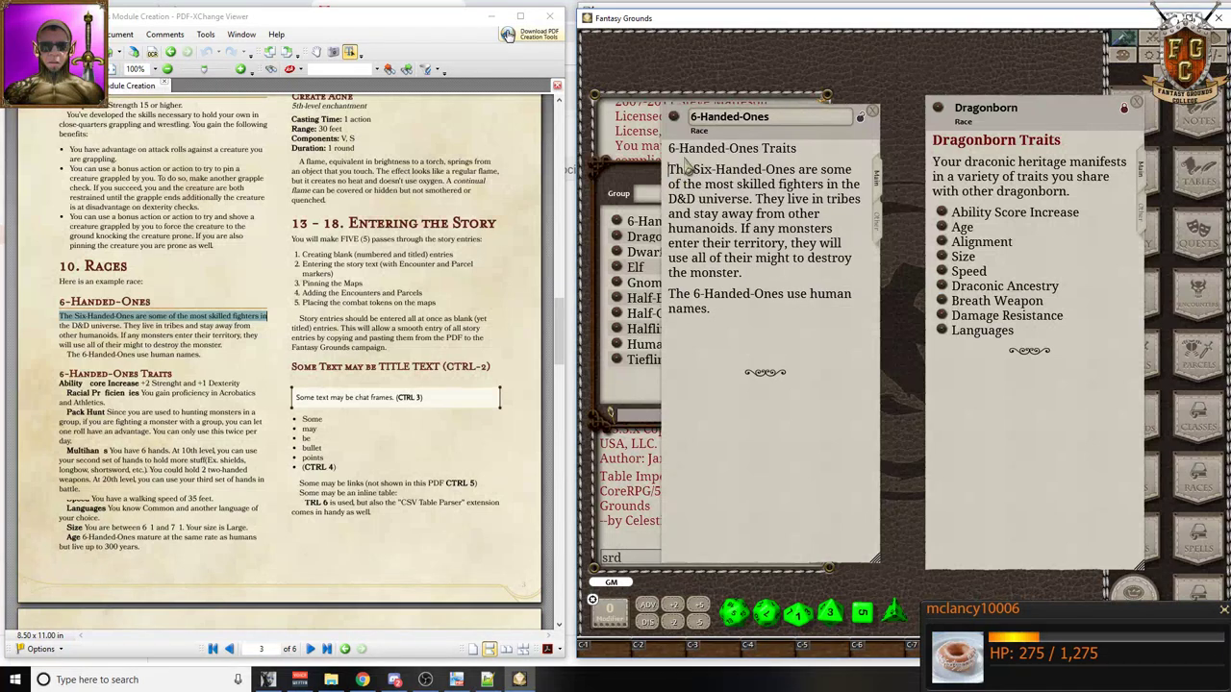
pyautogui.press('Return')
pyautogui.click(717, 150)
pyautogui.hotkey('ctrl', '2')
pyautogui.press('Down')
pyautogui.press('Delete')
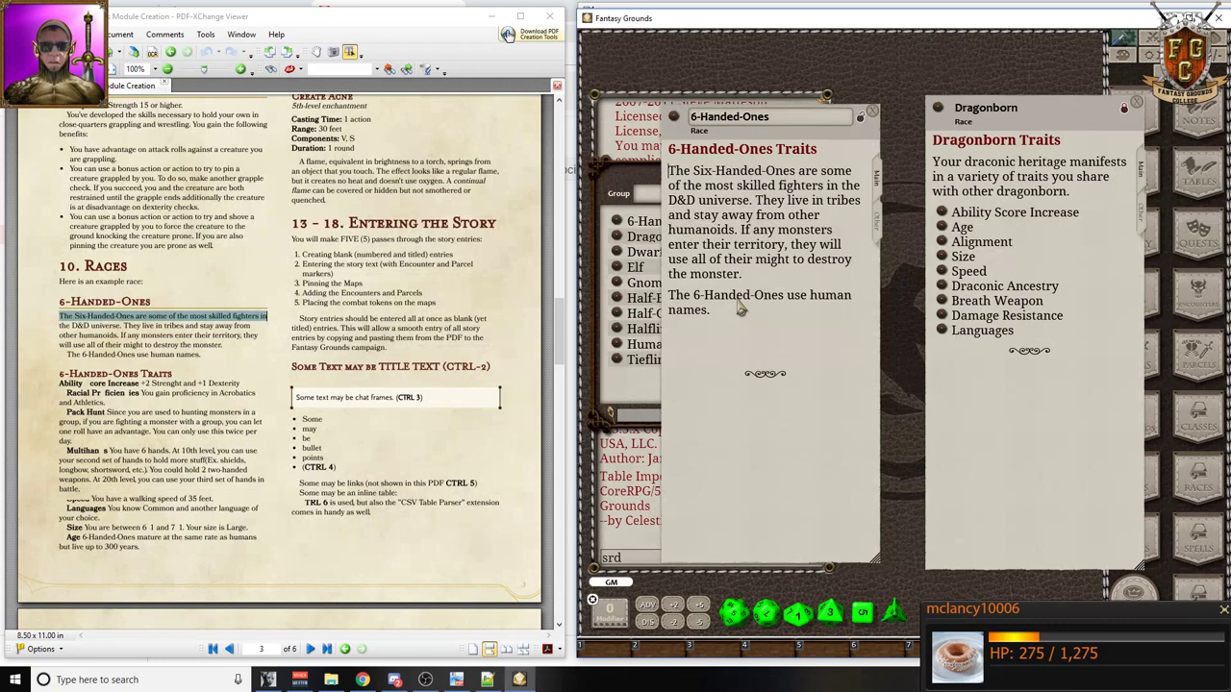
# - Close the module creation PDF and reopen it from the recent files
pyautogui.click(721, 346)
pyautogui.click(250, 353)
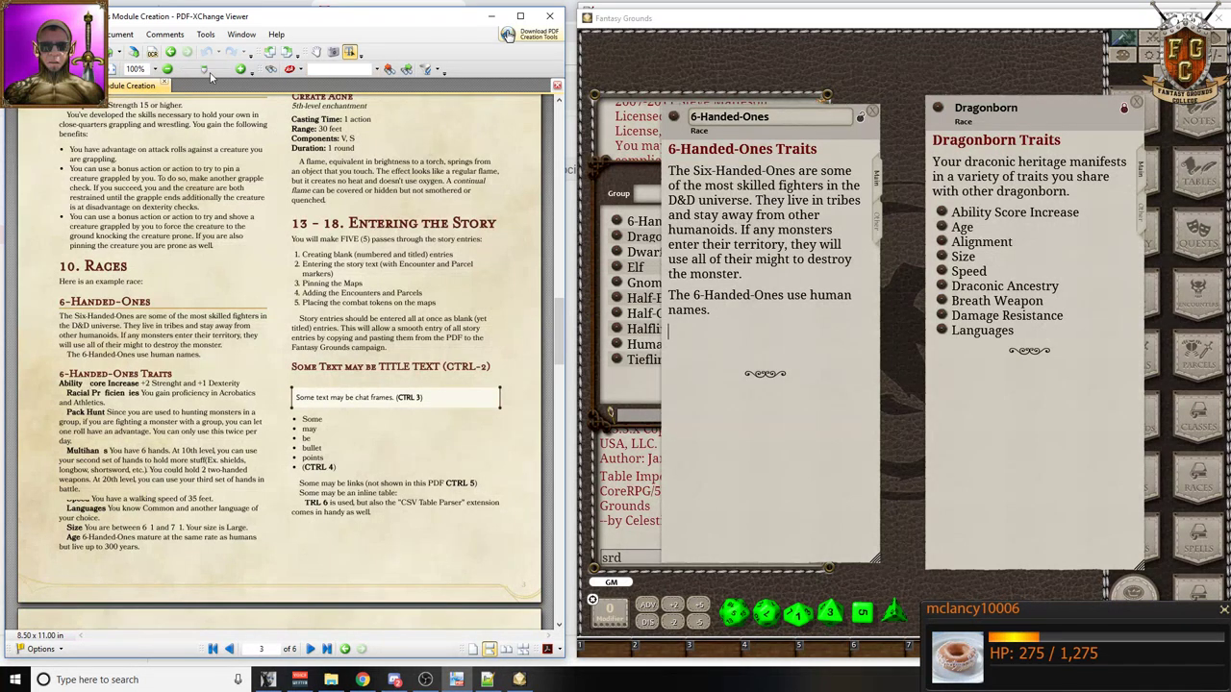
pyautogui.click(164, 85)
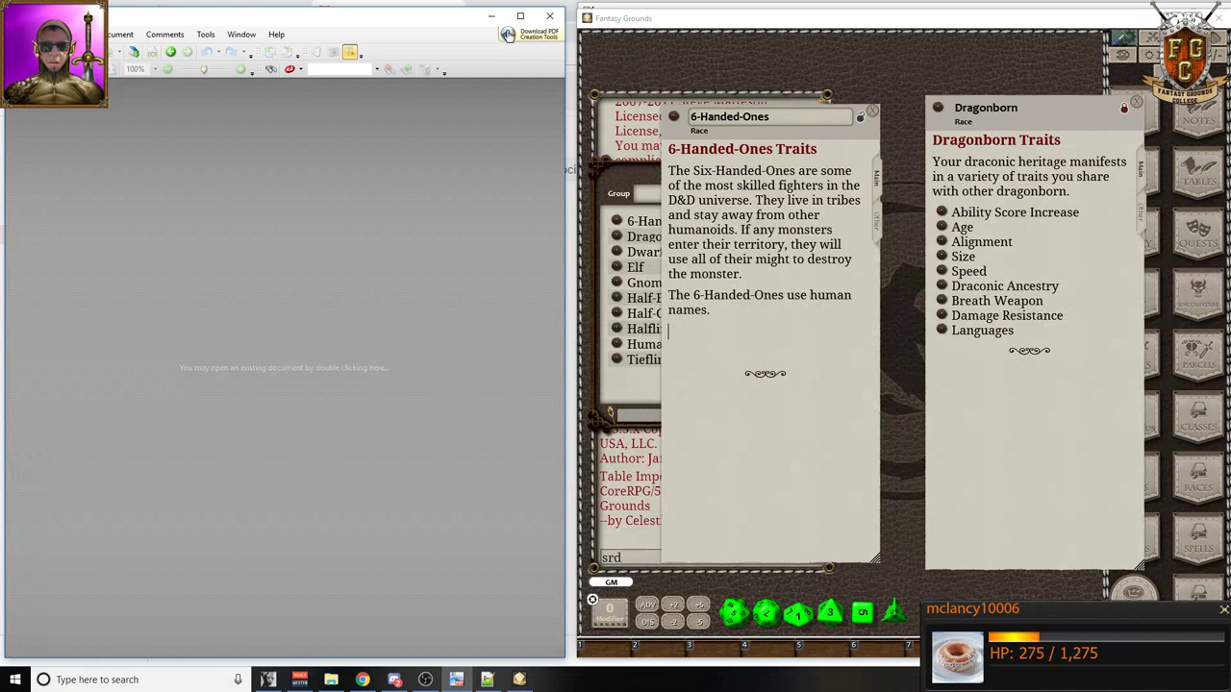
pyautogui.hotkey('ctrl', 'o')
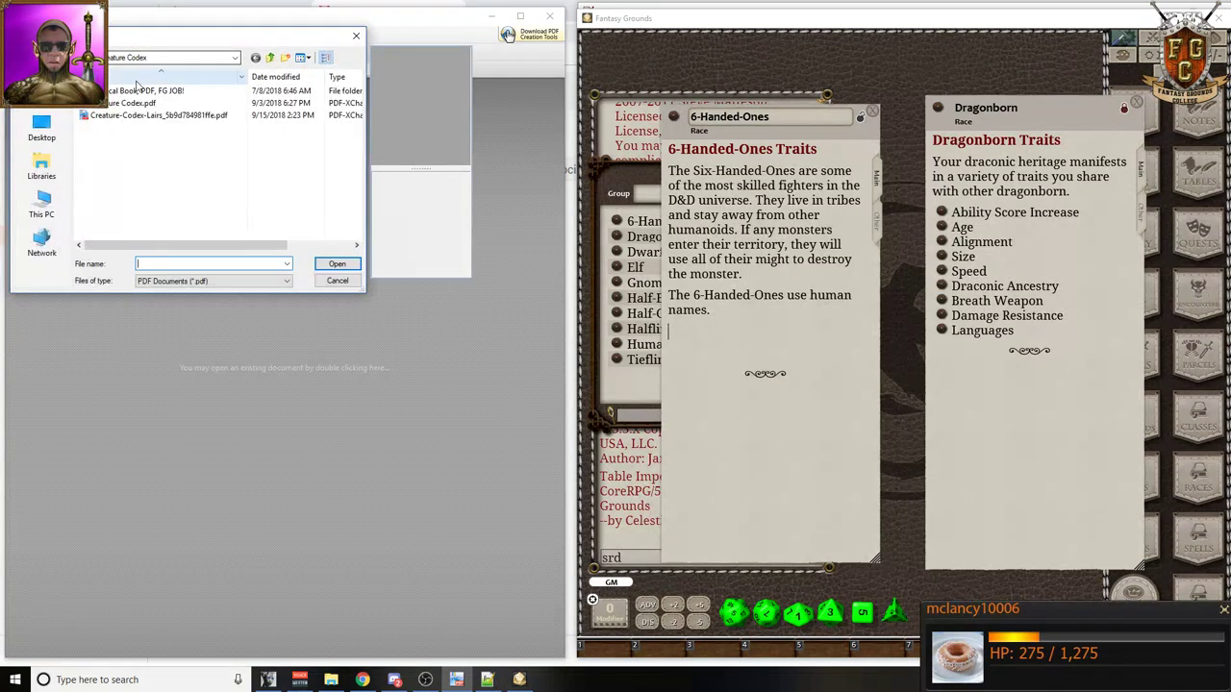
pyautogui.press('Escape')
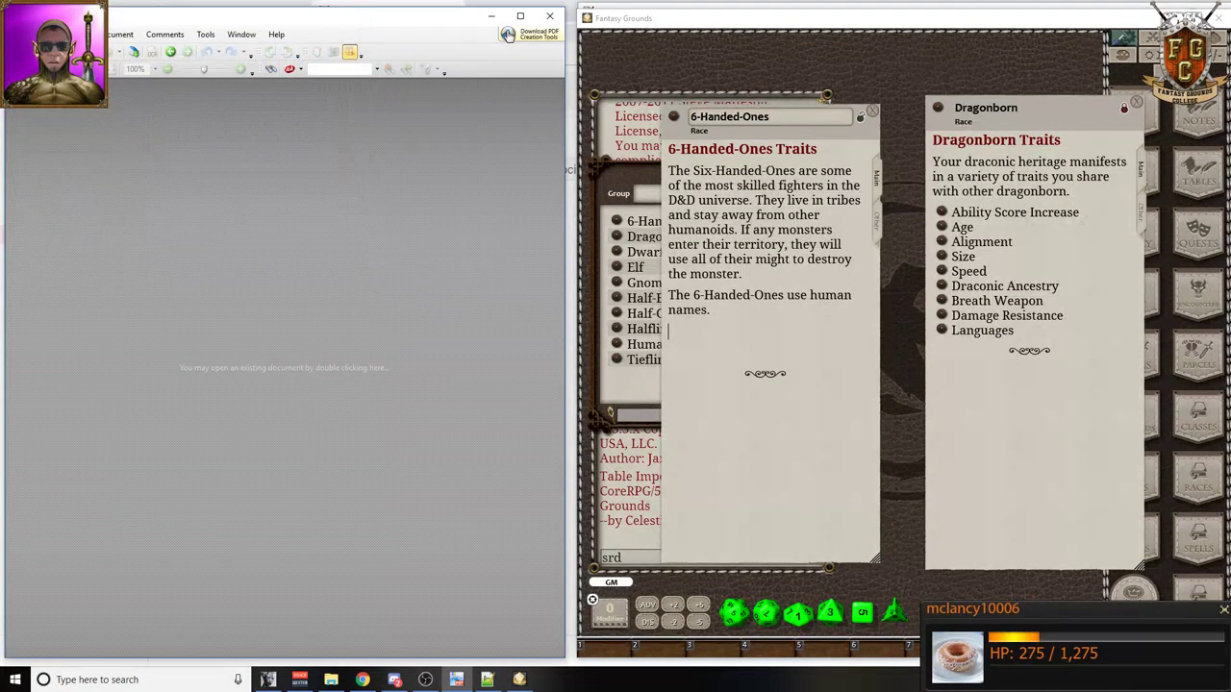
pyautogui.hotkey('alt', 'f')
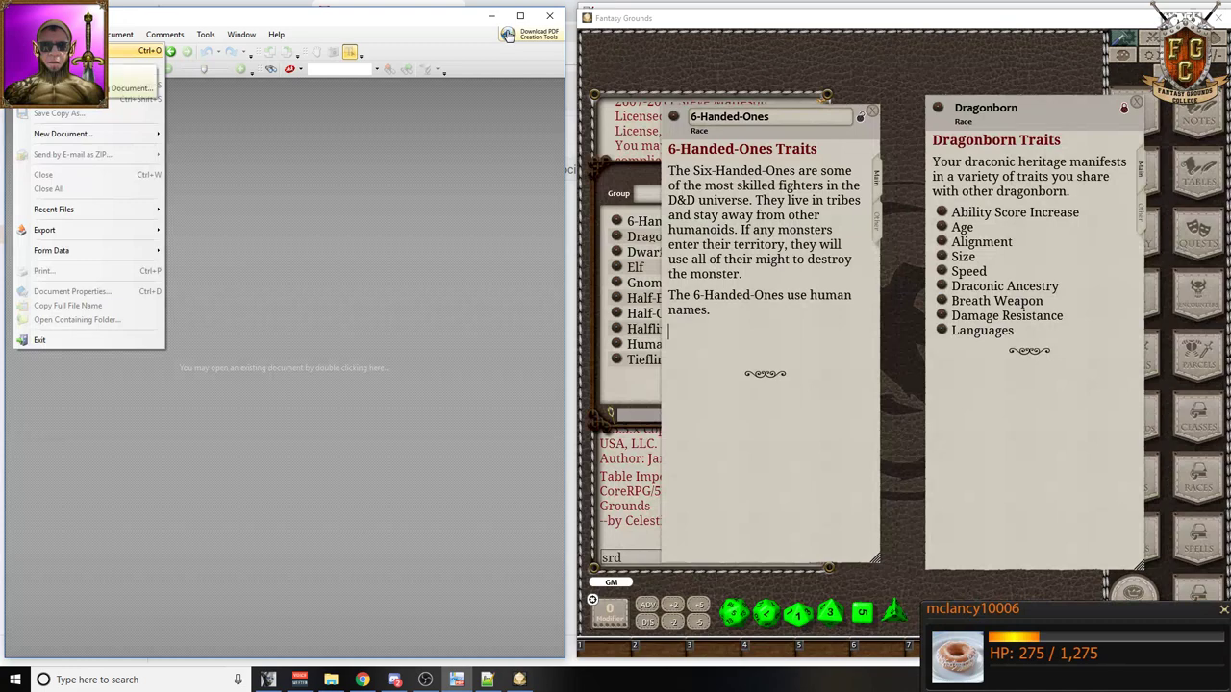
pyautogui.moveTo(56, 208)
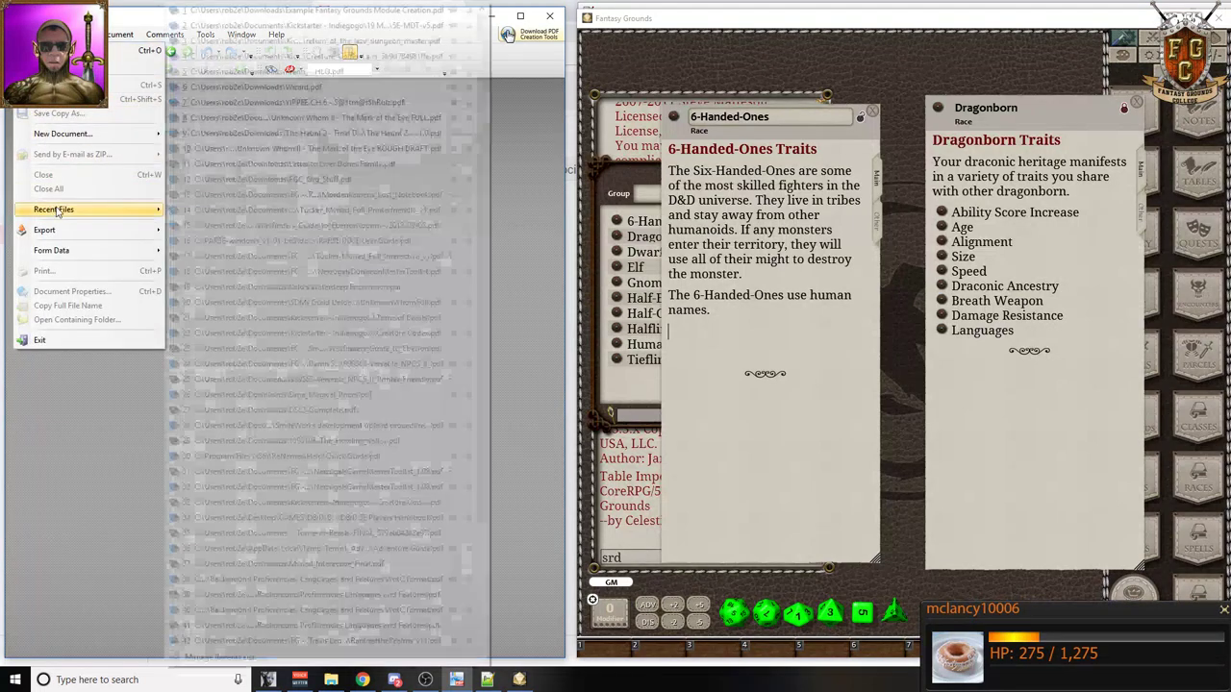
pyautogui.click(394, 11)
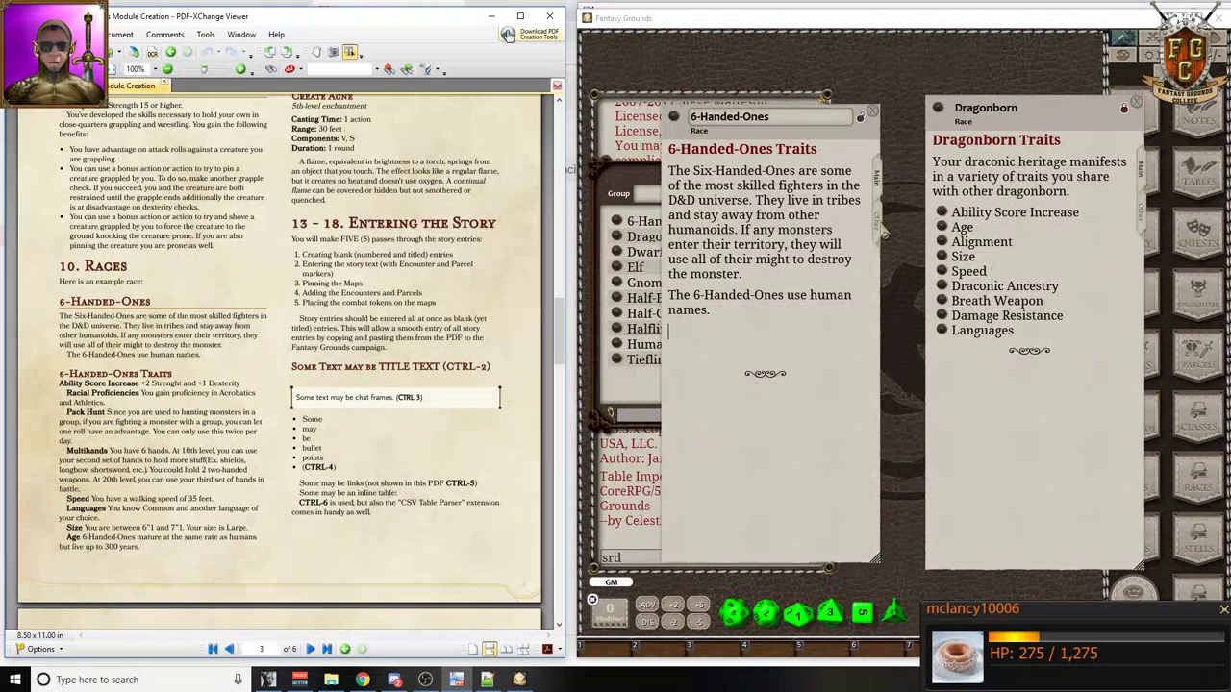
# - Compare the Sub-Races and Traits sections of the 6-Handed-Ones record with the Dragonborn's trait list
pyautogui.click(877, 223)
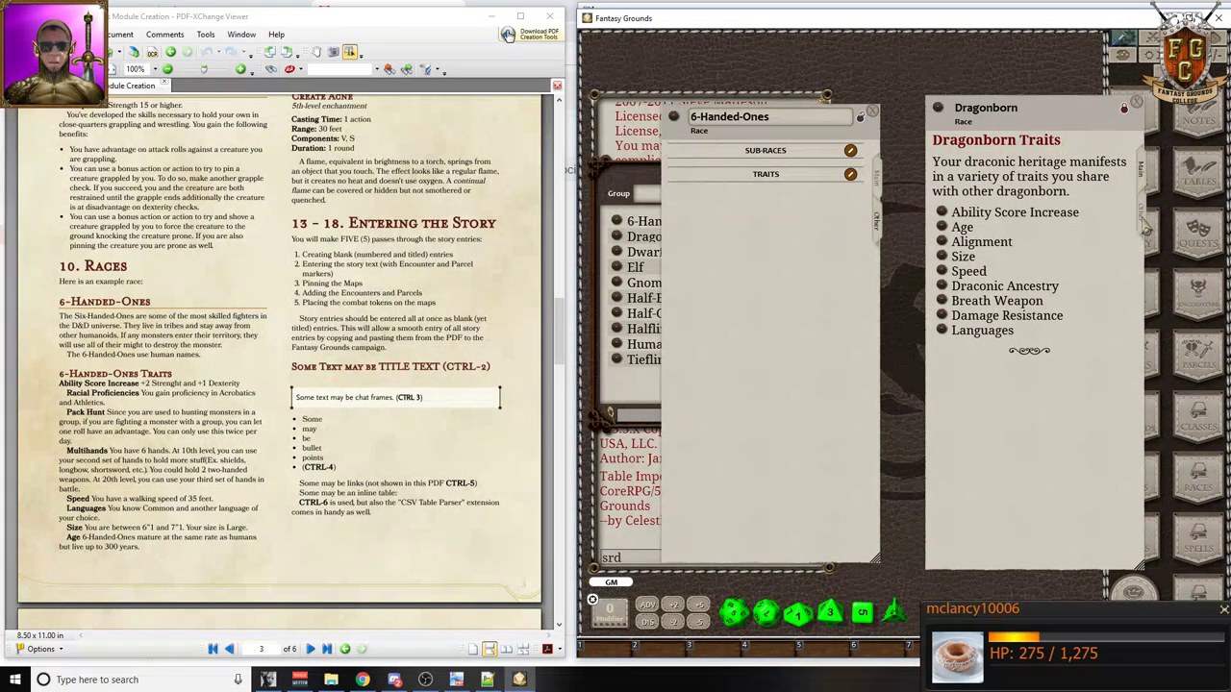
pyautogui.click(1145, 223)
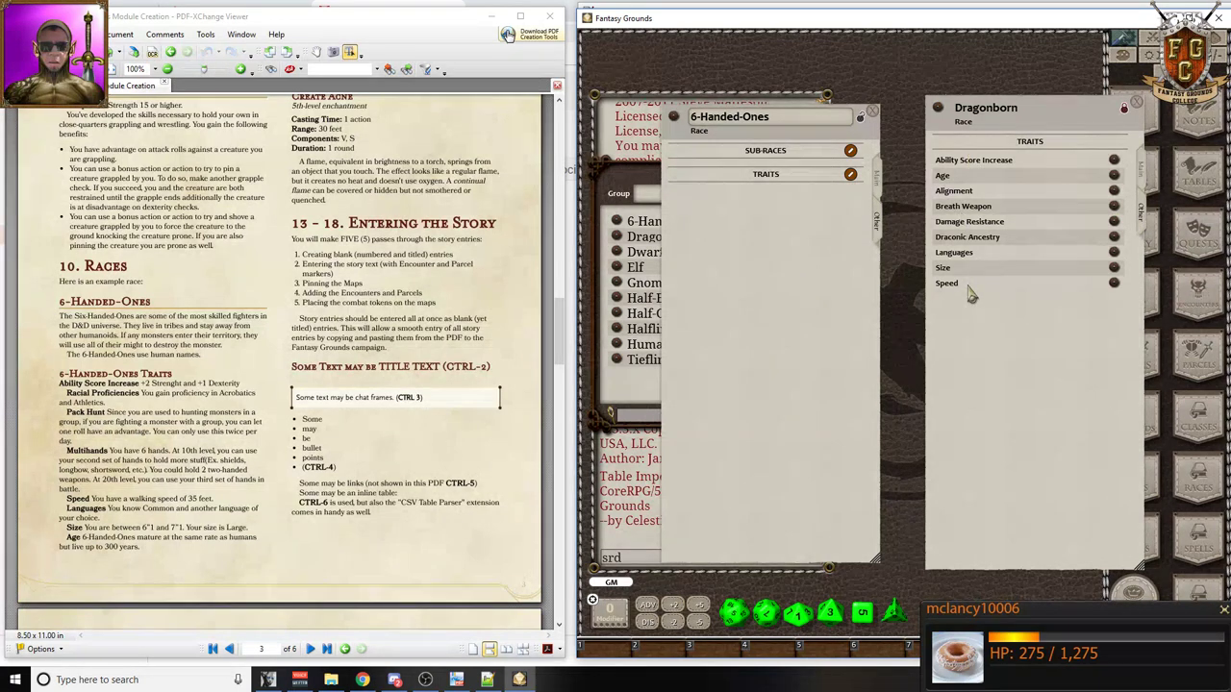
pyautogui.click(851, 153)
# - Add eight blank racial traits to the 6-Handed-Ones record and finish editing the traits list
pyautogui.click(850, 176)
pyautogui.scroll(5, 202, 431)
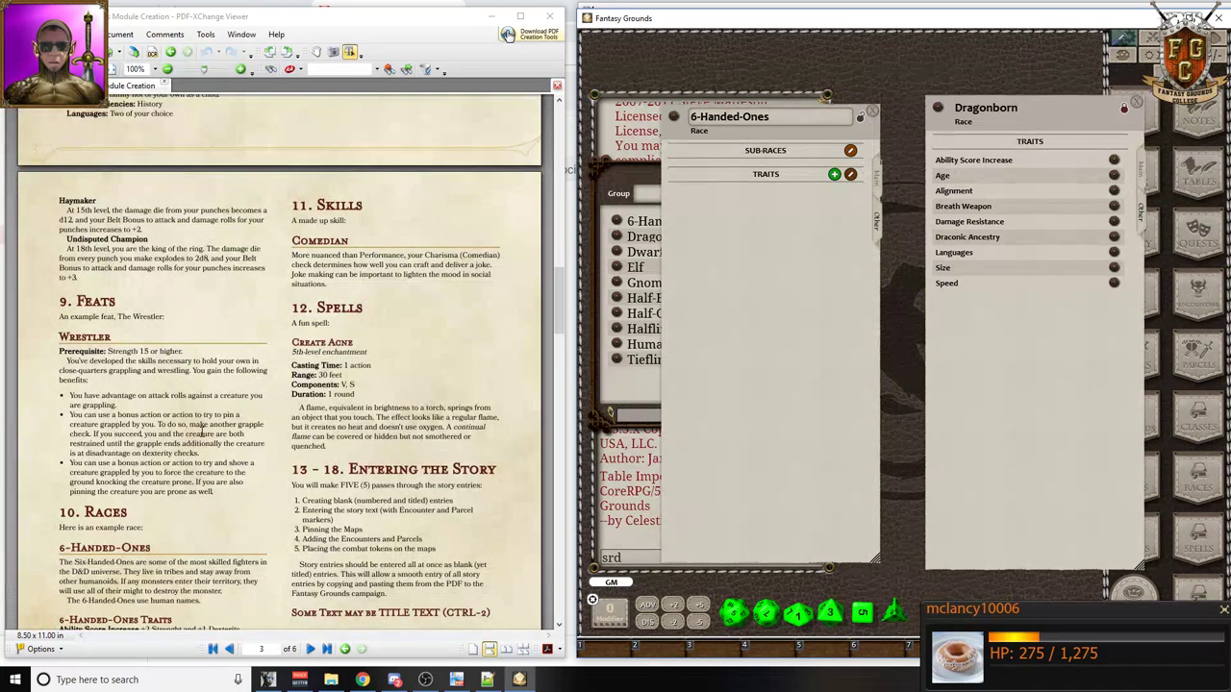
pyautogui.scroll(-2, 202, 431)
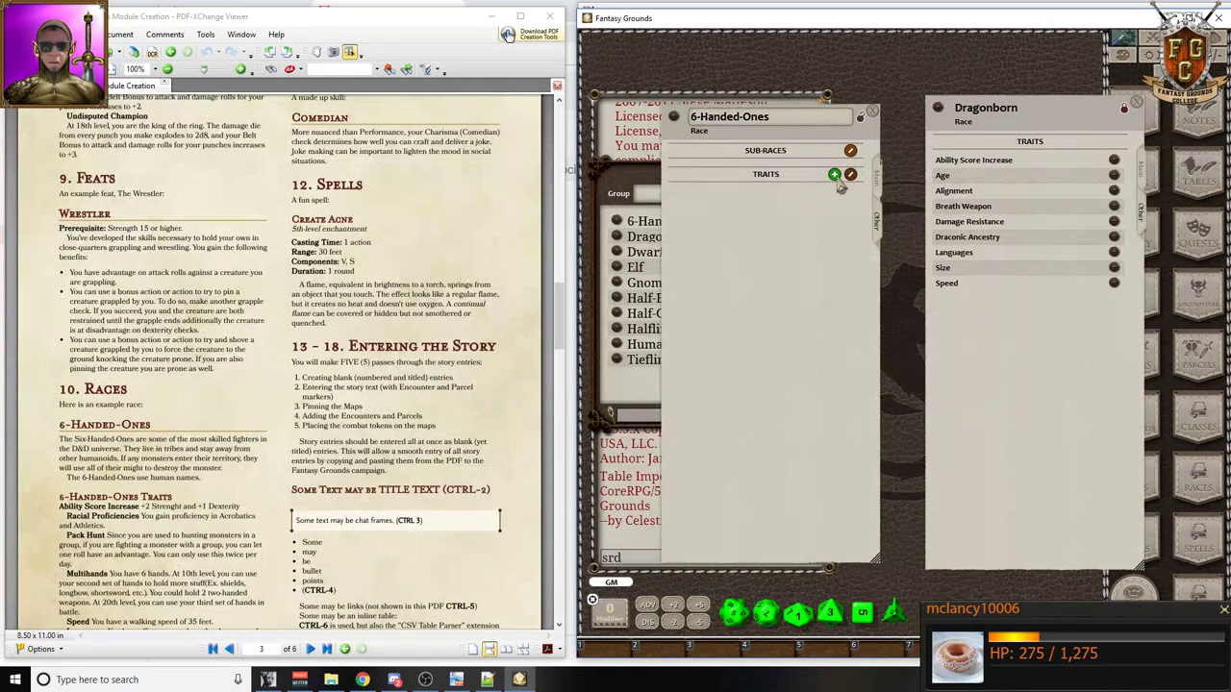
pyautogui.click(835, 178)
pyautogui.click(834, 178)
pyautogui.click(835, 178)
pyautogui.click(835, 178)
pyautogui.click(835, 176)
pyautogui.click(834, 176)
pyautogui.click(835, 176)
pyautogui.click(834, 176)
pyautogui.click(850, 174)
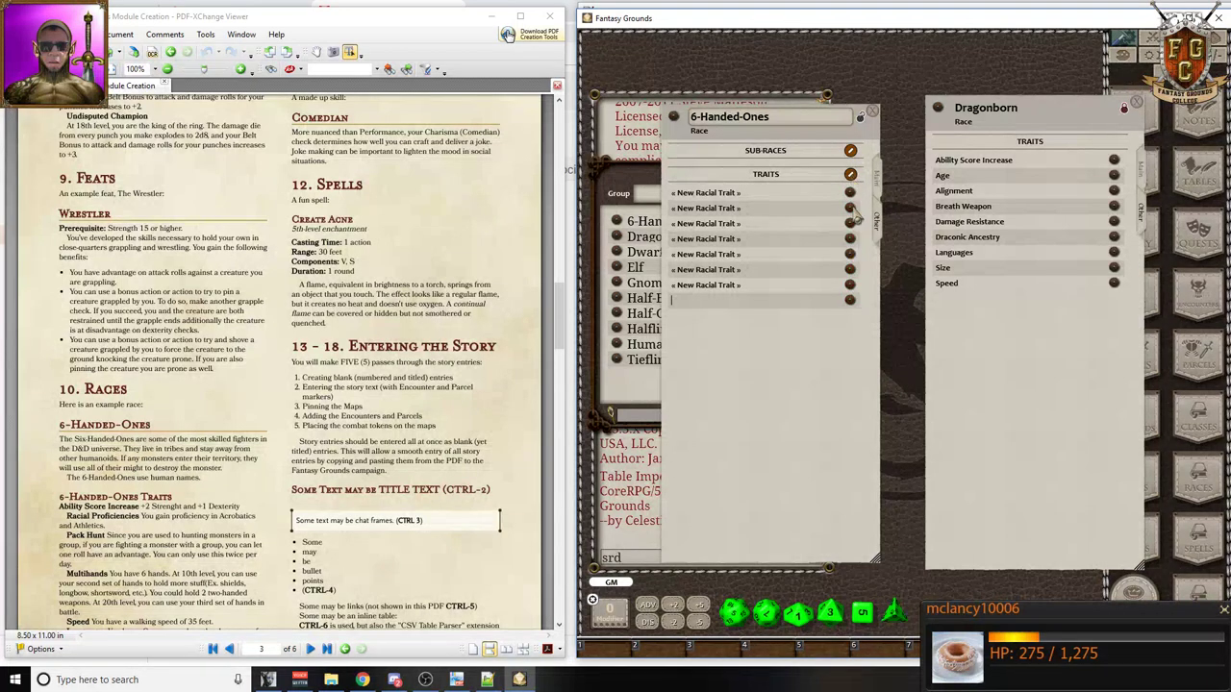
# - Open the blank racial traits, bring up the 6-Handed-Ones main description and reposition the record for editing
pyautogui.click(850, 284)
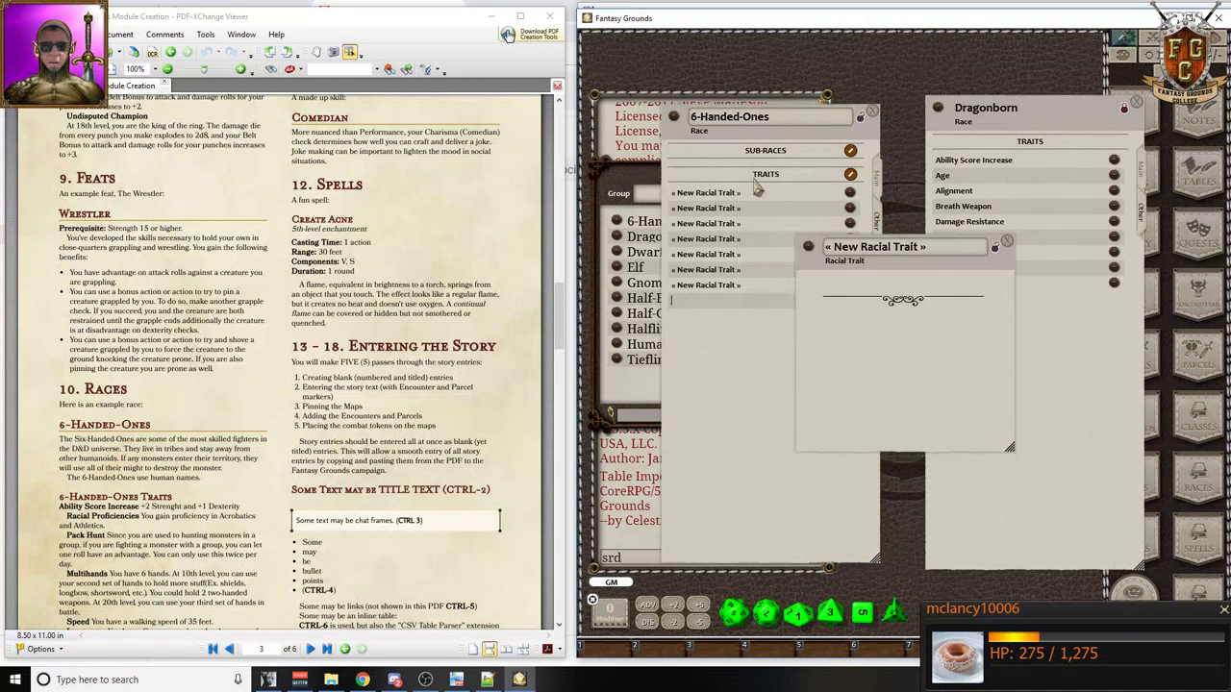
pyautogui.moveTo(757, 144); pyautogui.dragTo(658, 147)
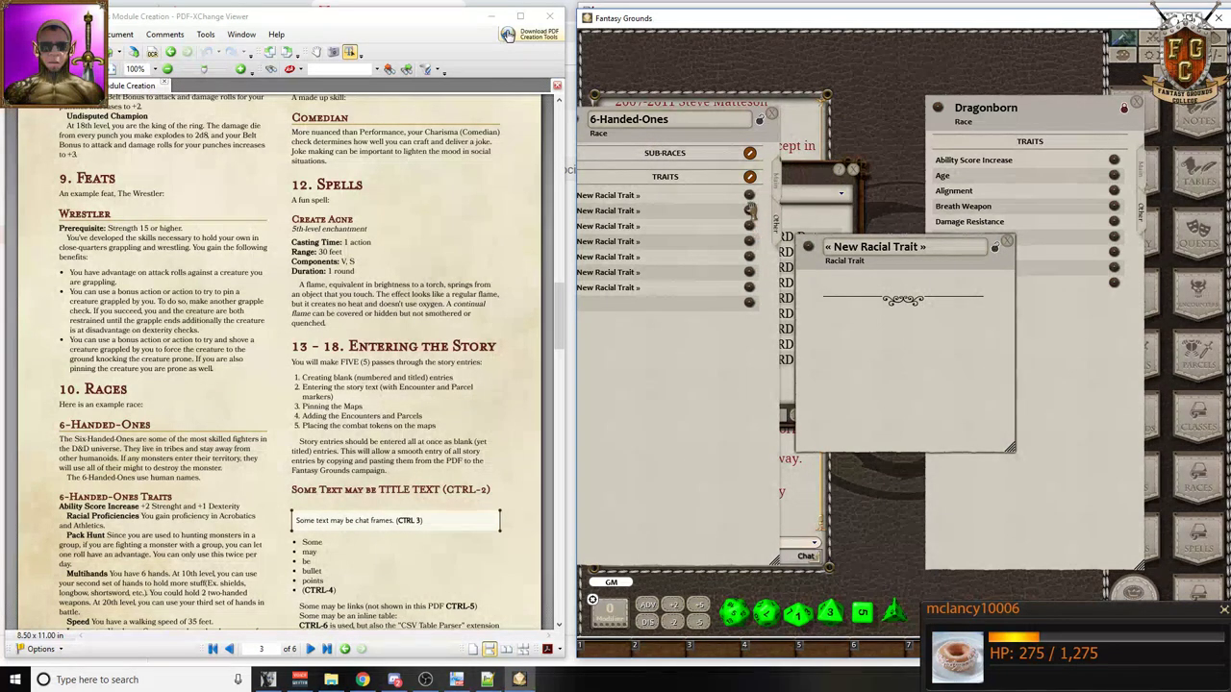
pyautogui.click(780, 185)
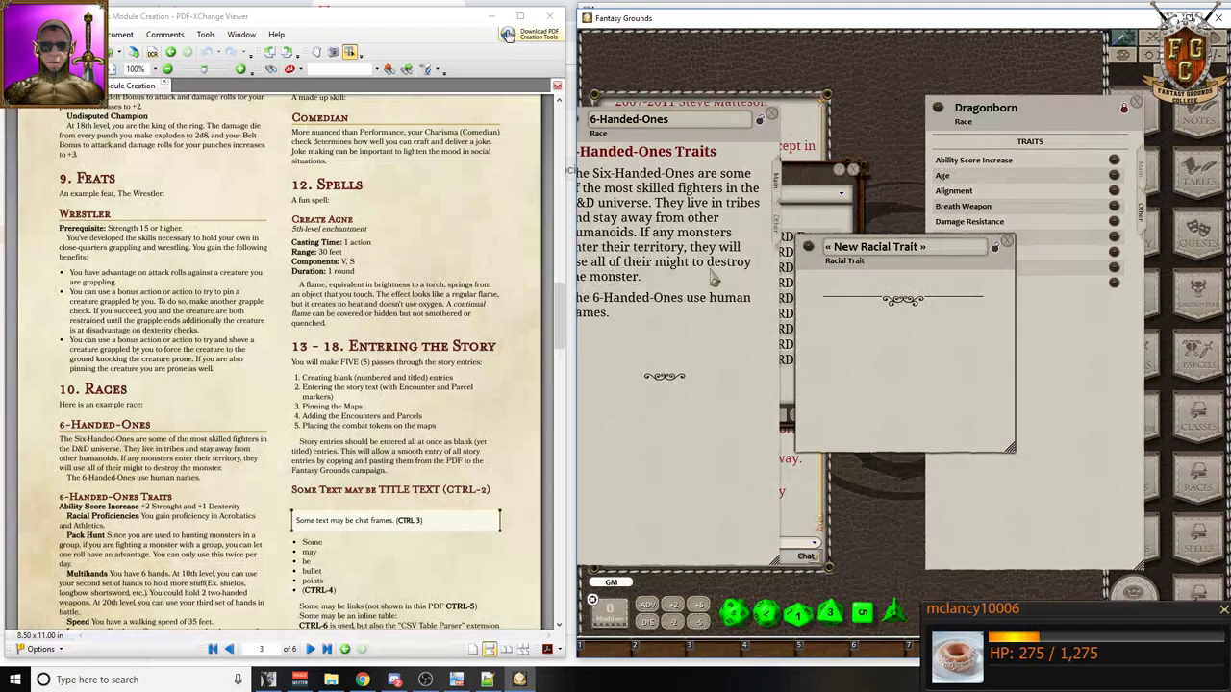
pyautogui.moveTo(703, 145); pyautogui.dragTo(742, 130)
# - Add several blank lines below the 6-Handed-Ones description and move the record clear of the open trait windows
pyautogui.press('Return')
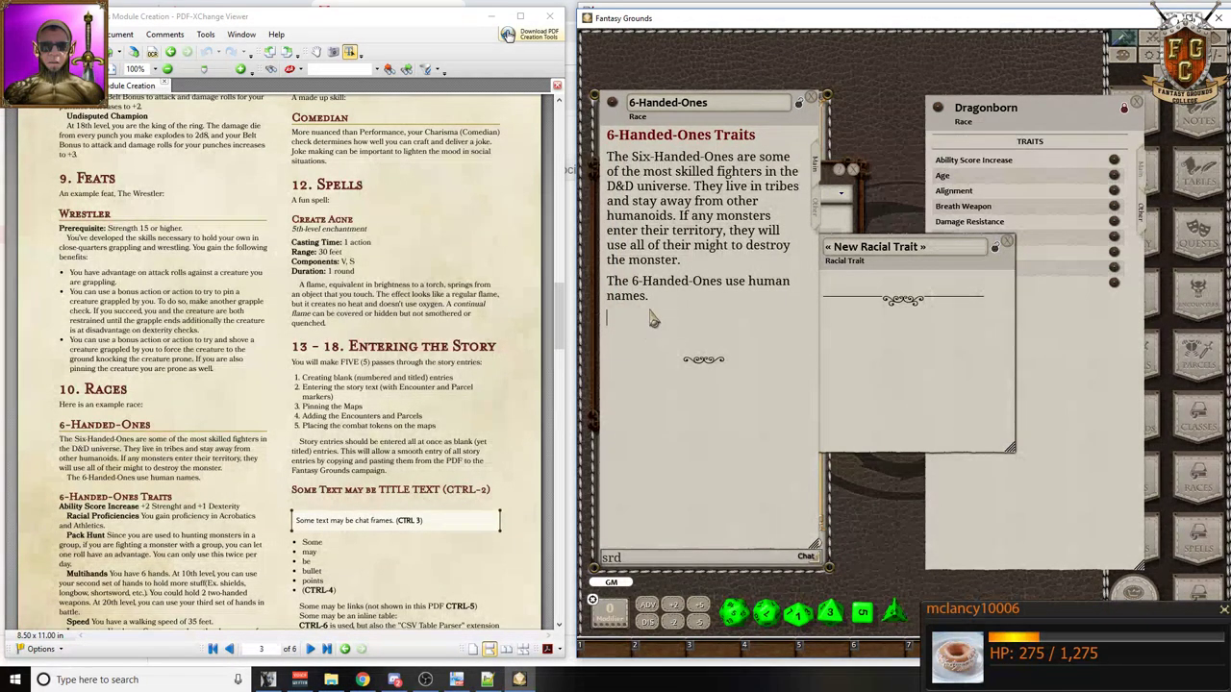
pyautogui.press('Return')
pyautogui.press('Return')
pyautogui.press('Return')
pyautogui.press('Return')
pyautogui.press('Return')
pyautogui.press('Return')
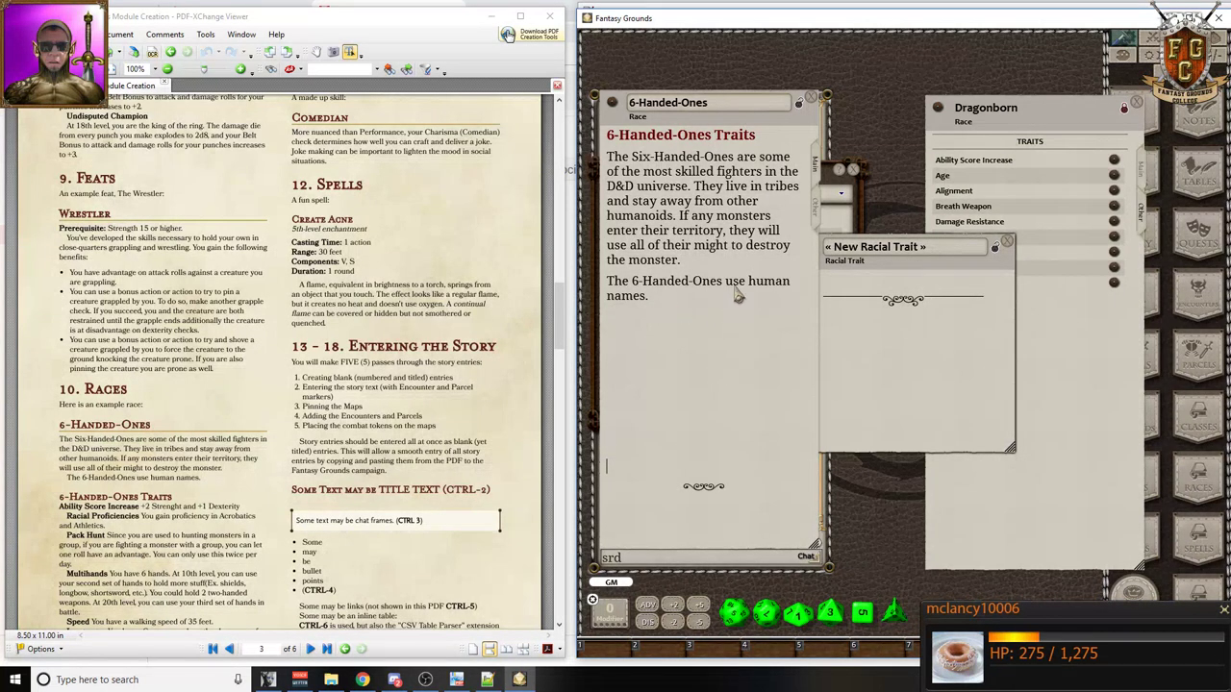
pyautogui.moveTo(755, 134); pyautogui.dragTo(1177, 91)
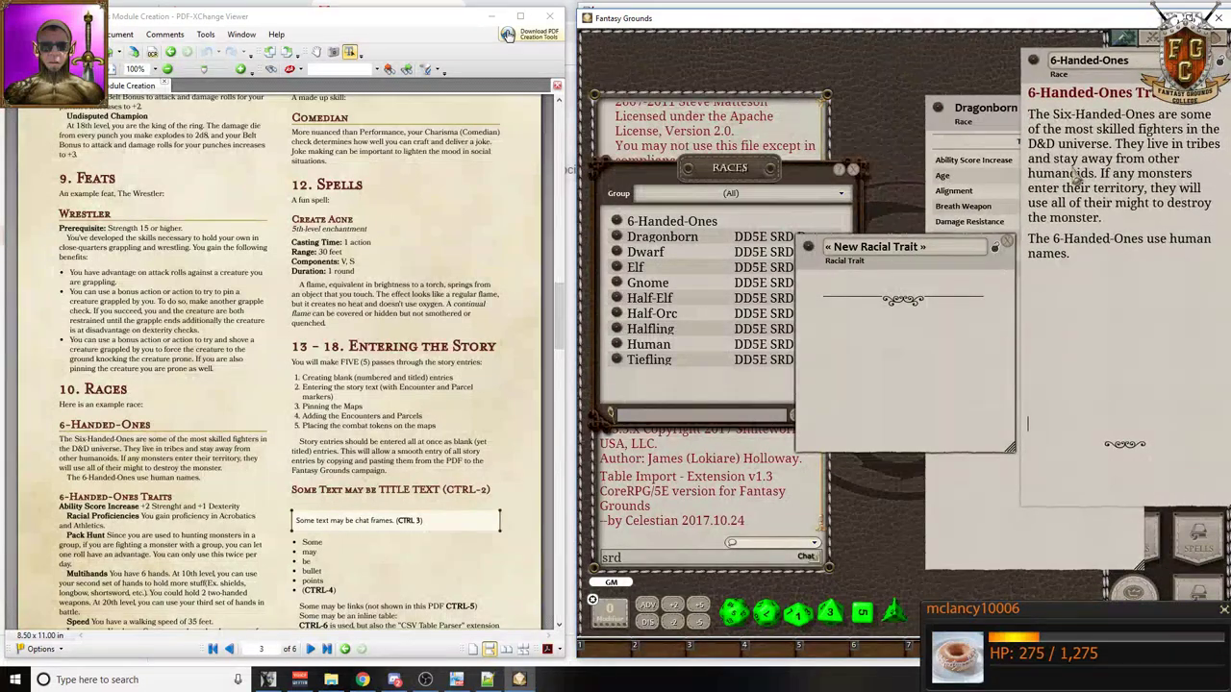
# - Name the first blank trait "Ability Score Increase" and copy its description "+2 Strenght and +1 Dexterity" from the PDF
pyautogui.scroll(-1, 144, 390)
pyautogui.scroll(-1, 162, 446)
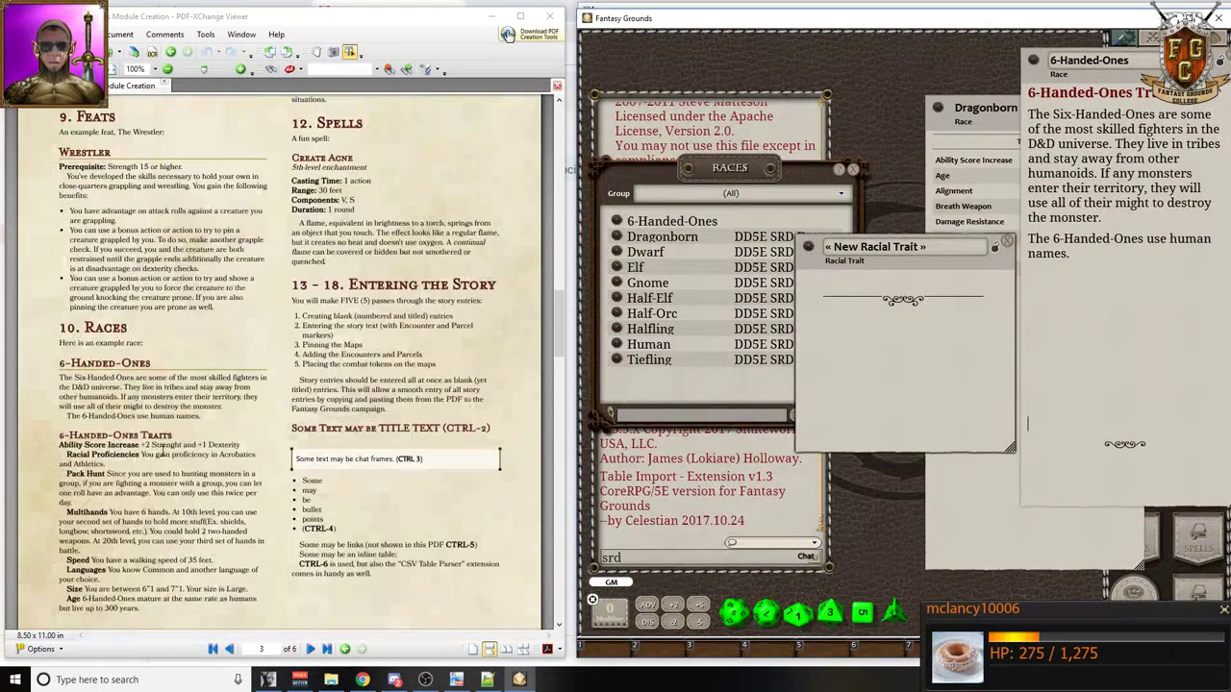
pyautogui.moveTo(61, 445); pyautogui.dragTo(140, 452)
pyautogui.hotkey('ctrl', 'c')
pyautogui.click(883, 248)
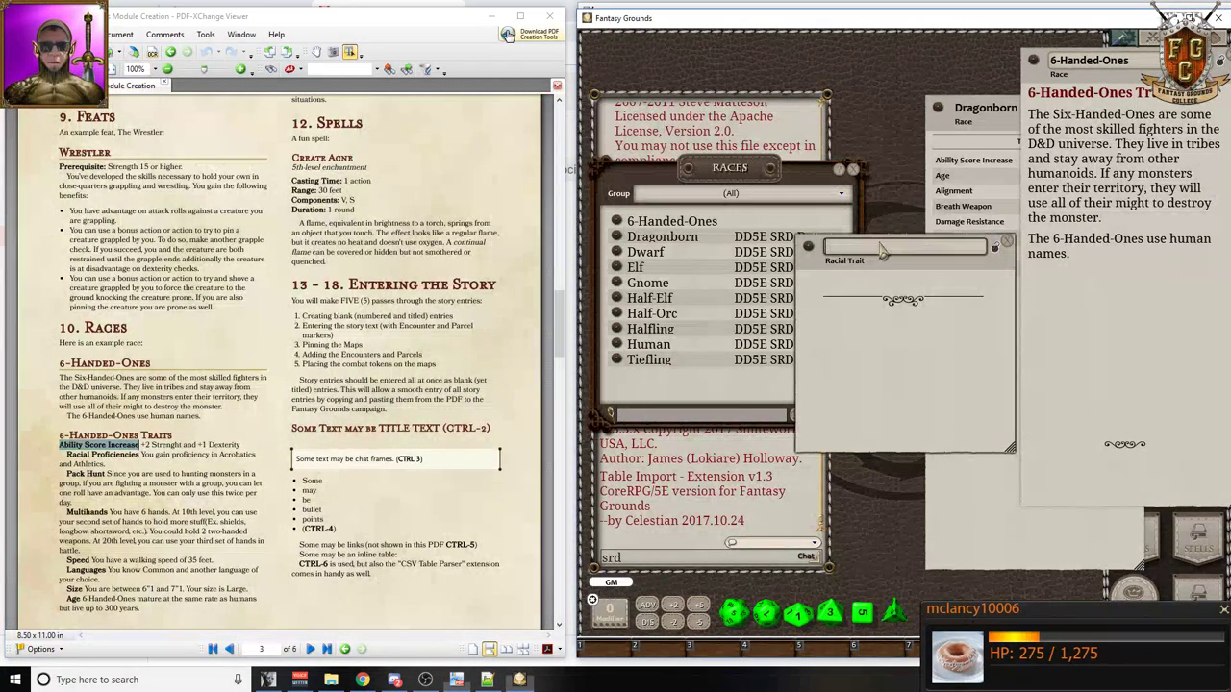
pyautogui.hotkey('ctrl', 'v')
pyautogui.moveTo(143, 446); pyautogui.dragTo(248, 445)
pyautogui.hotkey('ctrl', 'c')
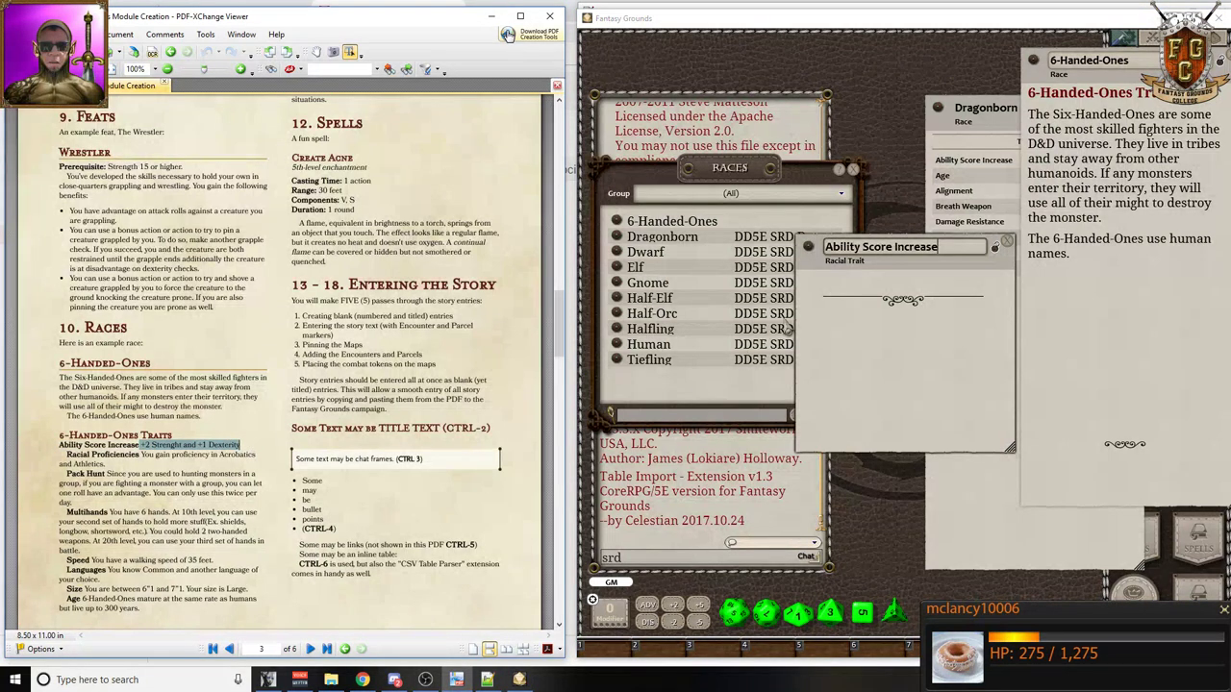
pyautogui.click(843, 302)
pyautogui.hotkey('ctrl', 'v')
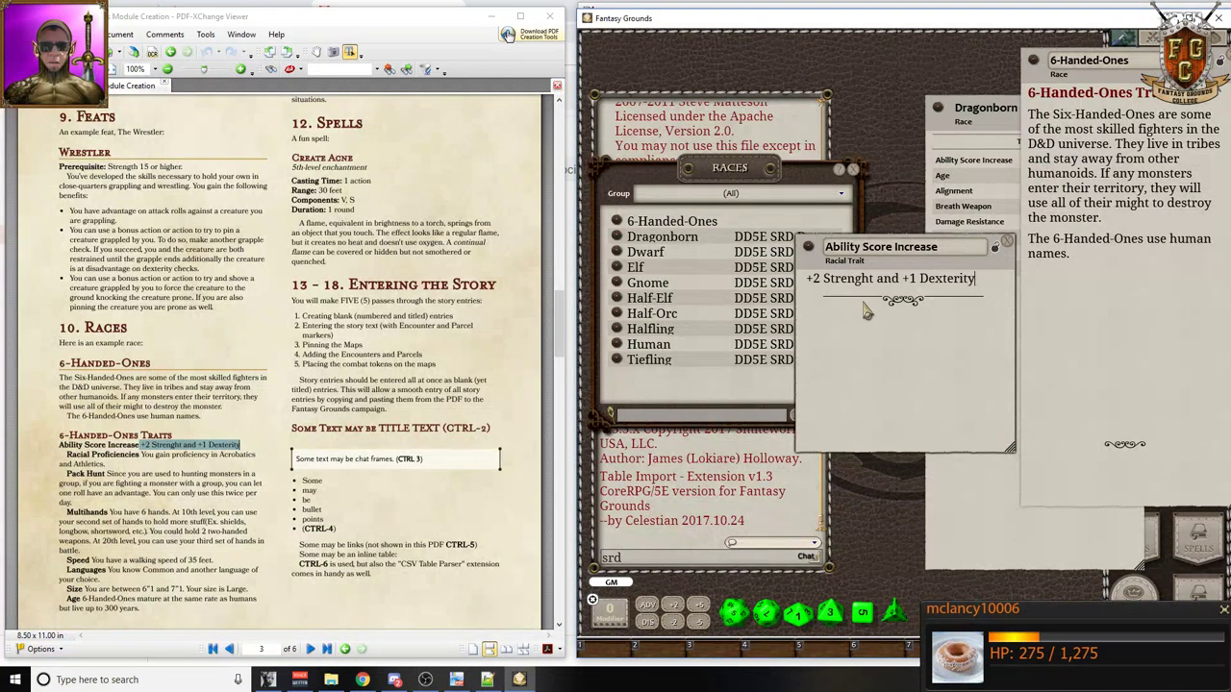
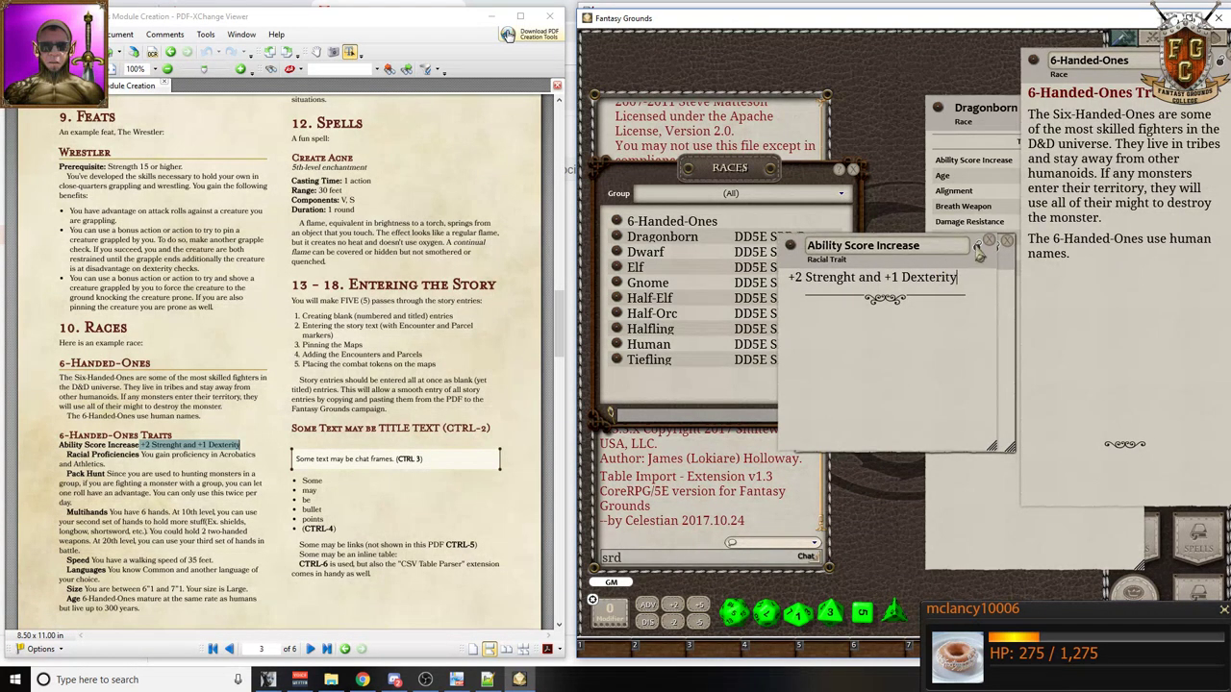
# - Lock the Ability Score Increase trait, link it below the 6-Handed-Ones description and close the trait
pyautogui.click(977, 246)
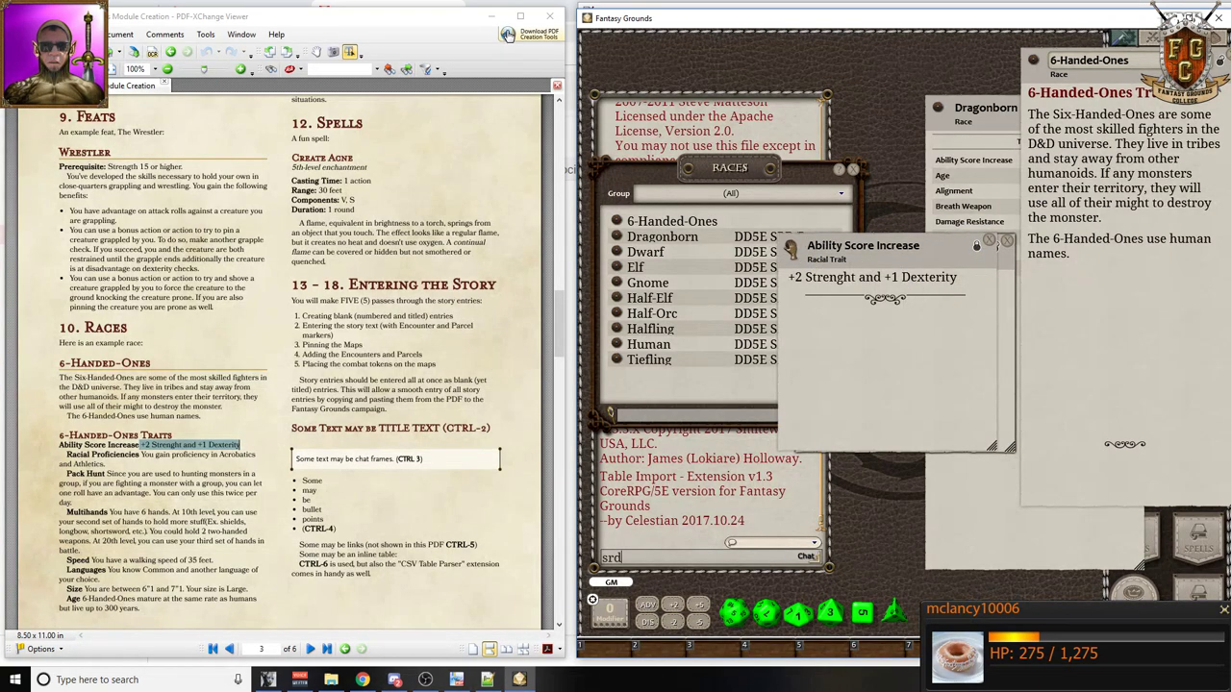
pyautogui.moveTo(791, 248); pyautogui.dragTo(1043, 283)
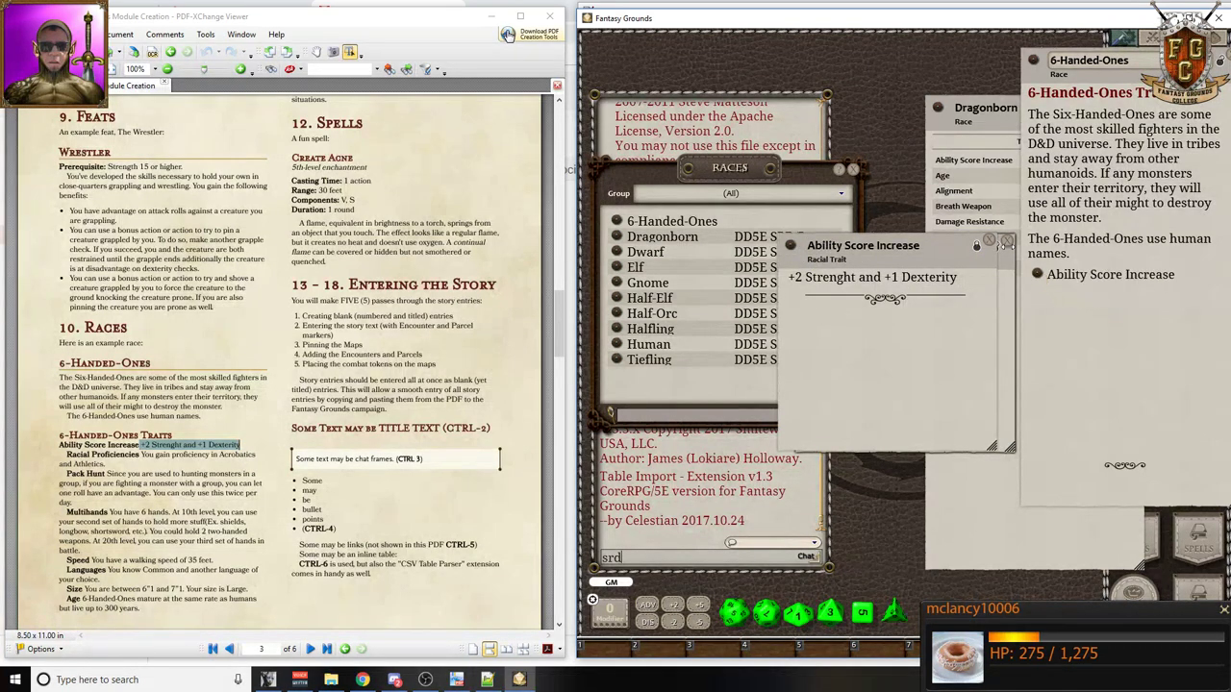
pyautogui.click(992, 244)
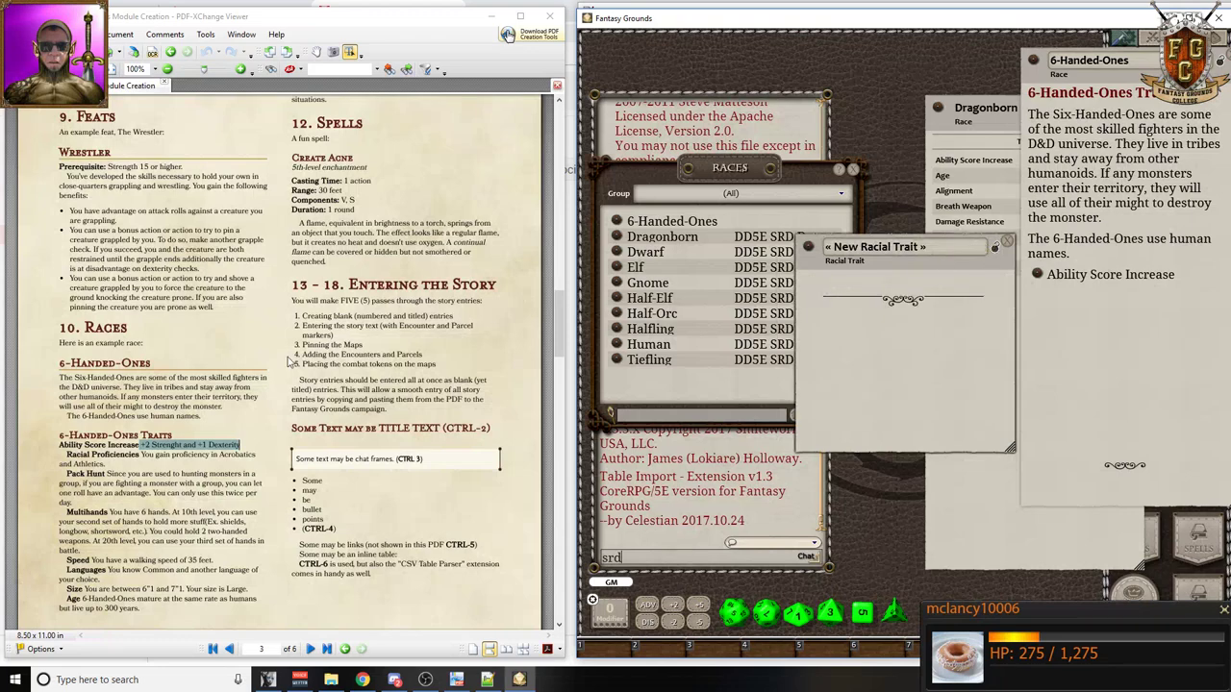
# - Copy the "Racial Proficiencies" heading from the PDF as the name of the next blank trait
pyautogui.scroll(-3, 202, 370)
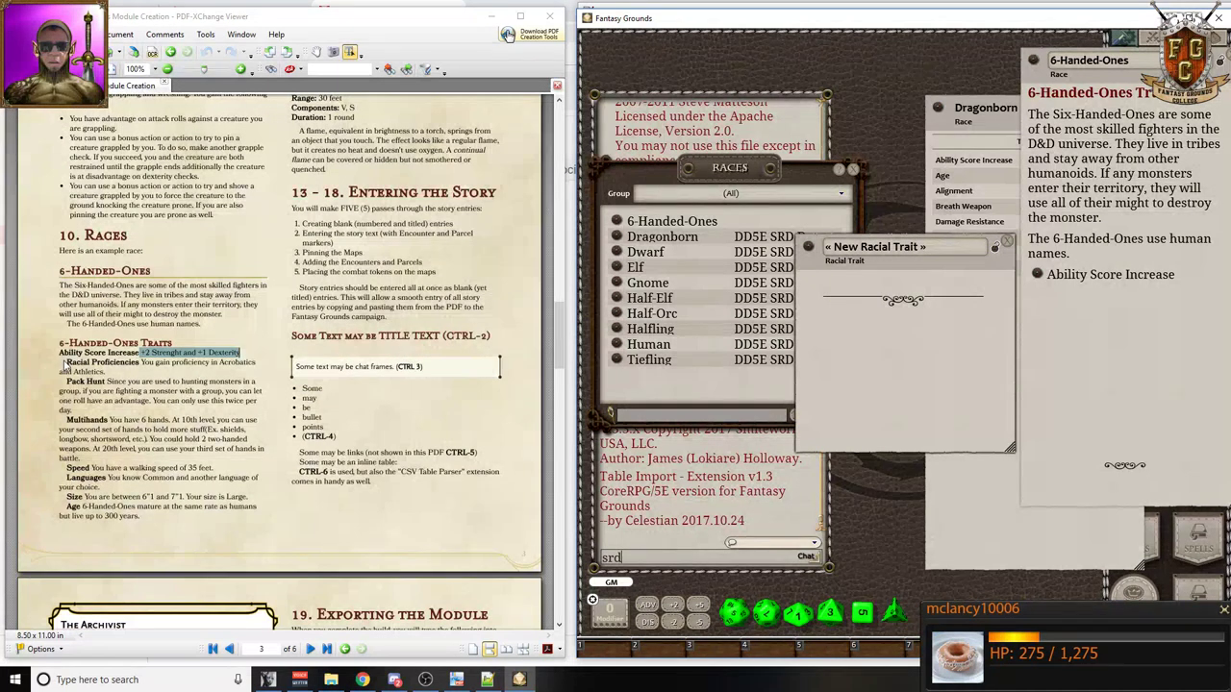
pyautogui.moveTo(65, 364); pyautogui.dragTo(137, 364)
pyautogui.hotkey('ctrl', 'c')
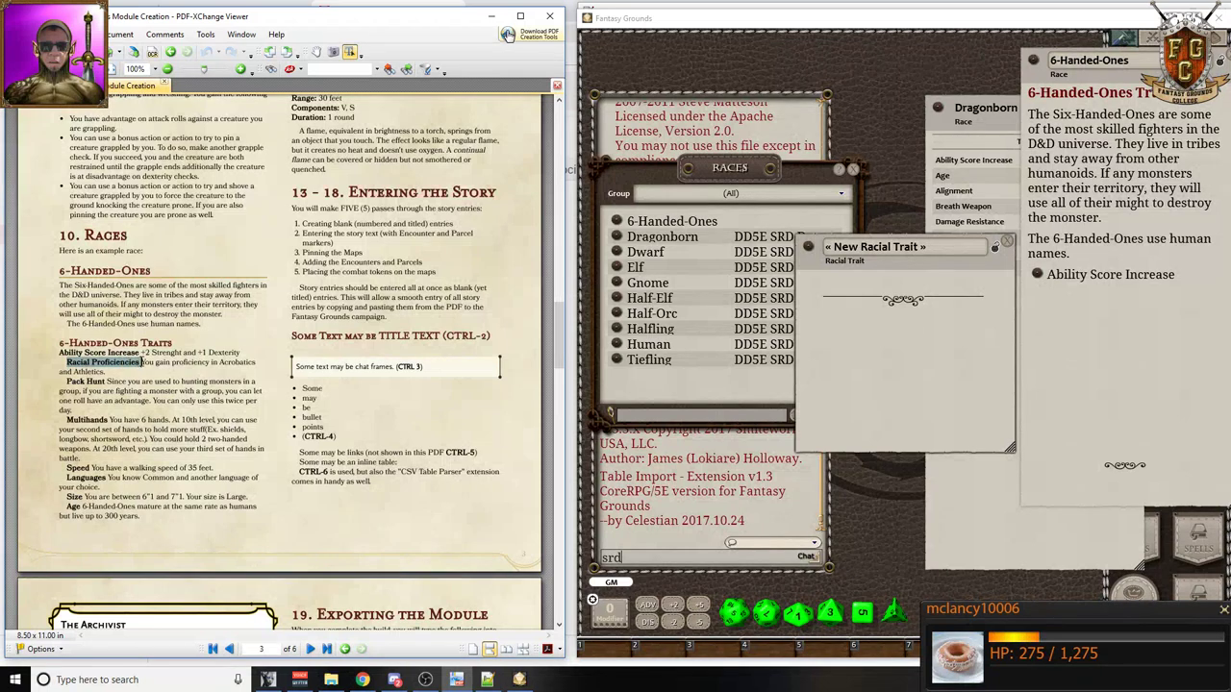
pyautogui.click(931, 250)
pyautogui.hotkey('ctrl', 'v')
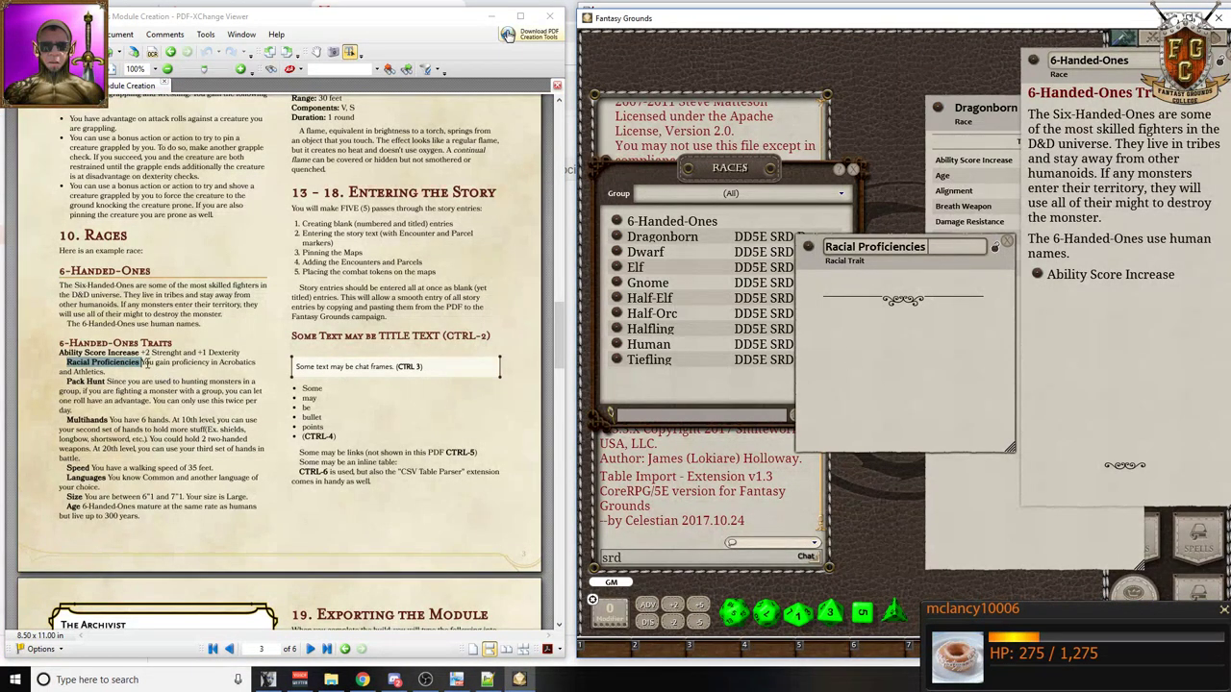
# - Copy the Racial Proficiencies description "You gain proficiency in Acrobatics and Athletics." into the trait and remove its line break
pyautogui.click(144, 363)
pyautogui.click(136, 372)
pyautogui.moveTo(143, 363); pyautogui.dragTo(116, 373)
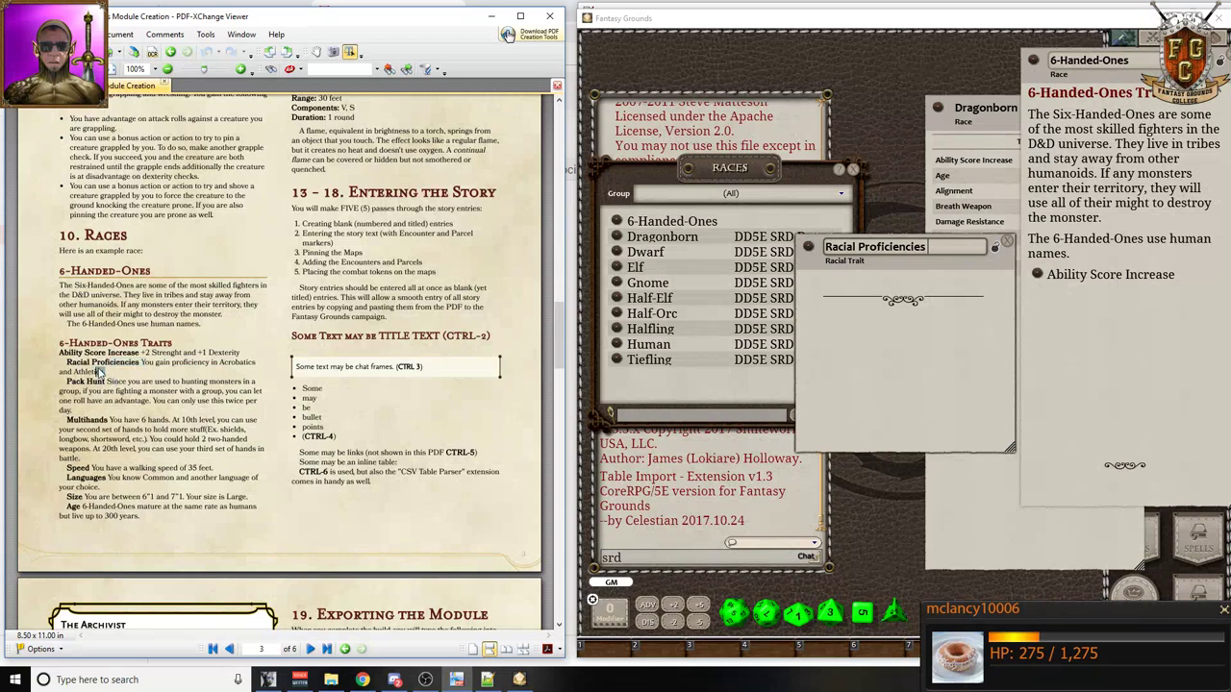
pyautogui.click(159, 364)
pyautogui.moveTo(144, 363); pyautogui.dragTo(103, 372)
pyautogui.hotkey('ctrl', 'c')
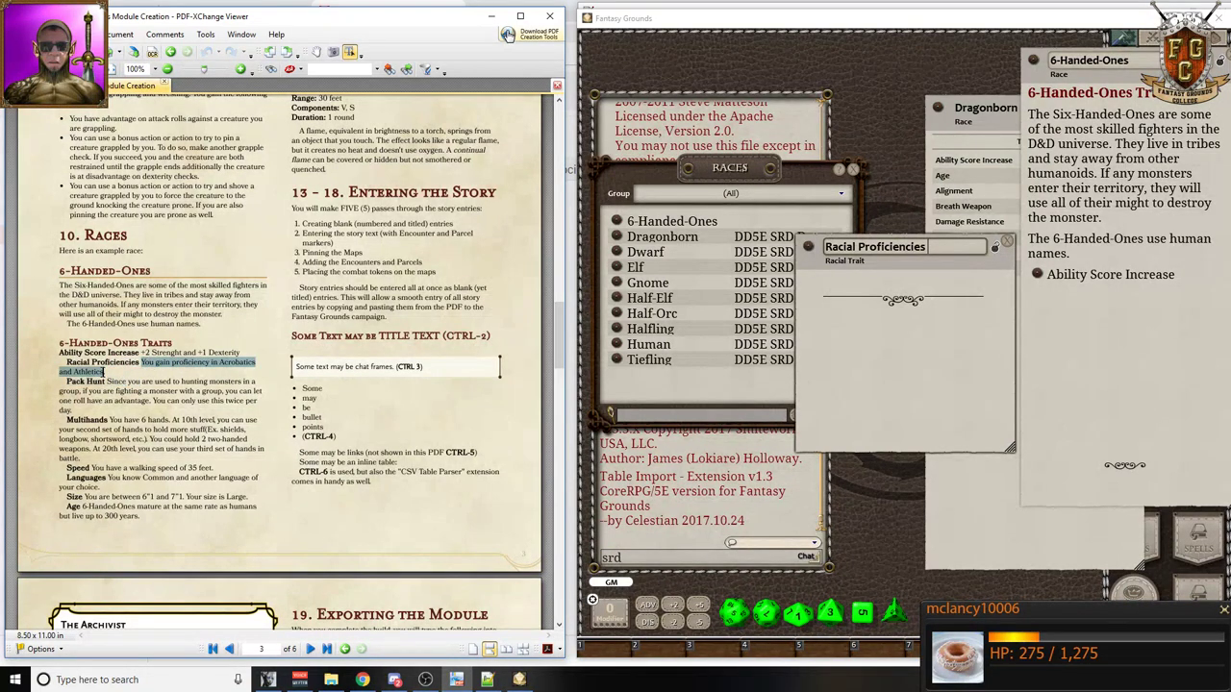
pyautogui.click(905, 291)
pyautogui.hotkey('ctrl', 'v')
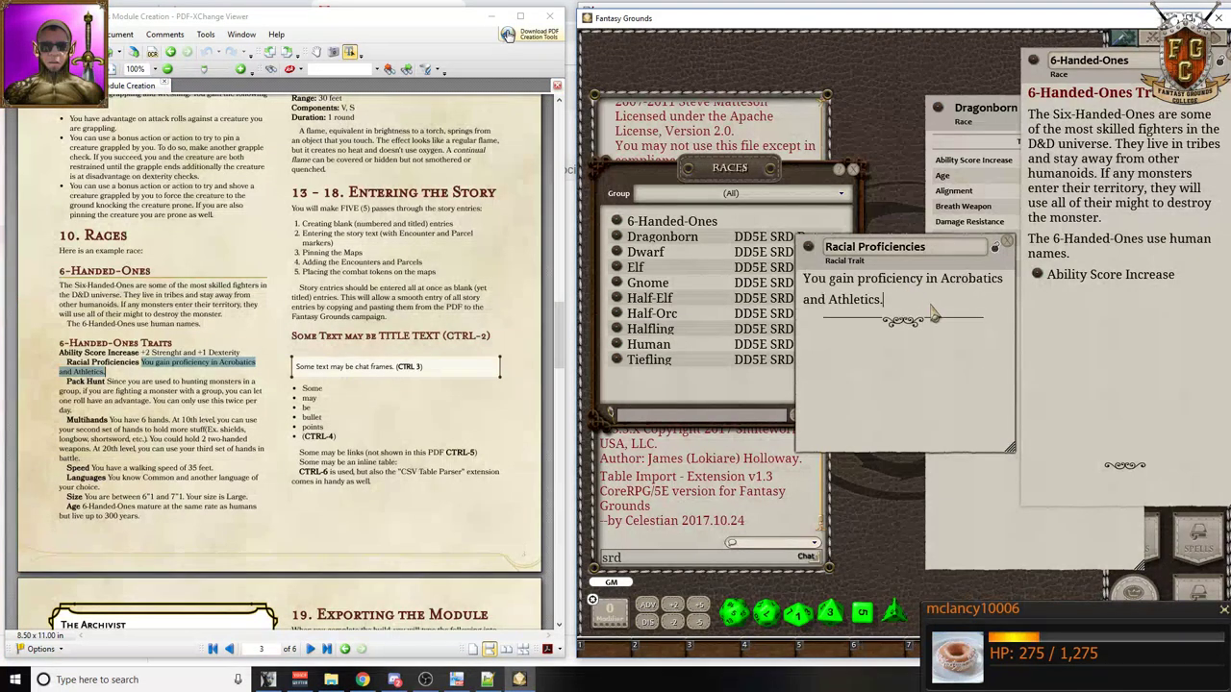
pyautogui.click(809, 317)
pyautogui.press('BackSpace')
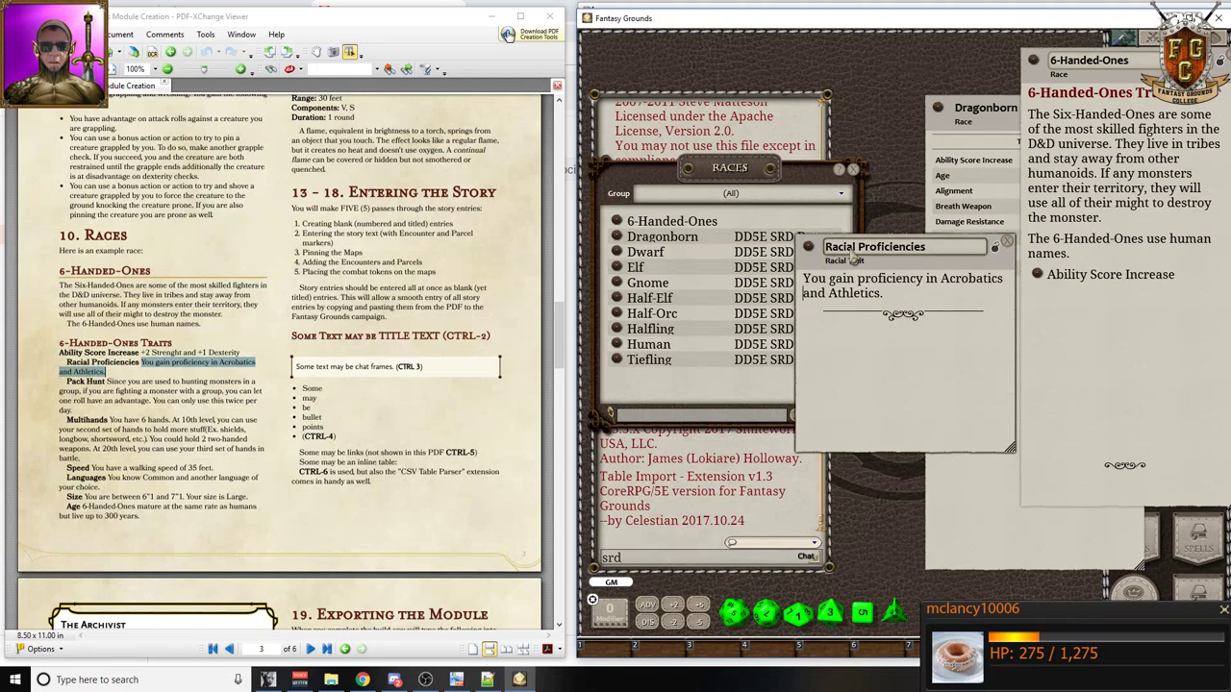
# - Lock the Racial Proficiencies trait, link it under Ability Score Increase in the race description and close the trait
pyautogui.click(995, 249)
pyautogui.moveTo(808, 250); pyautogui.dragTo(1039, 293)
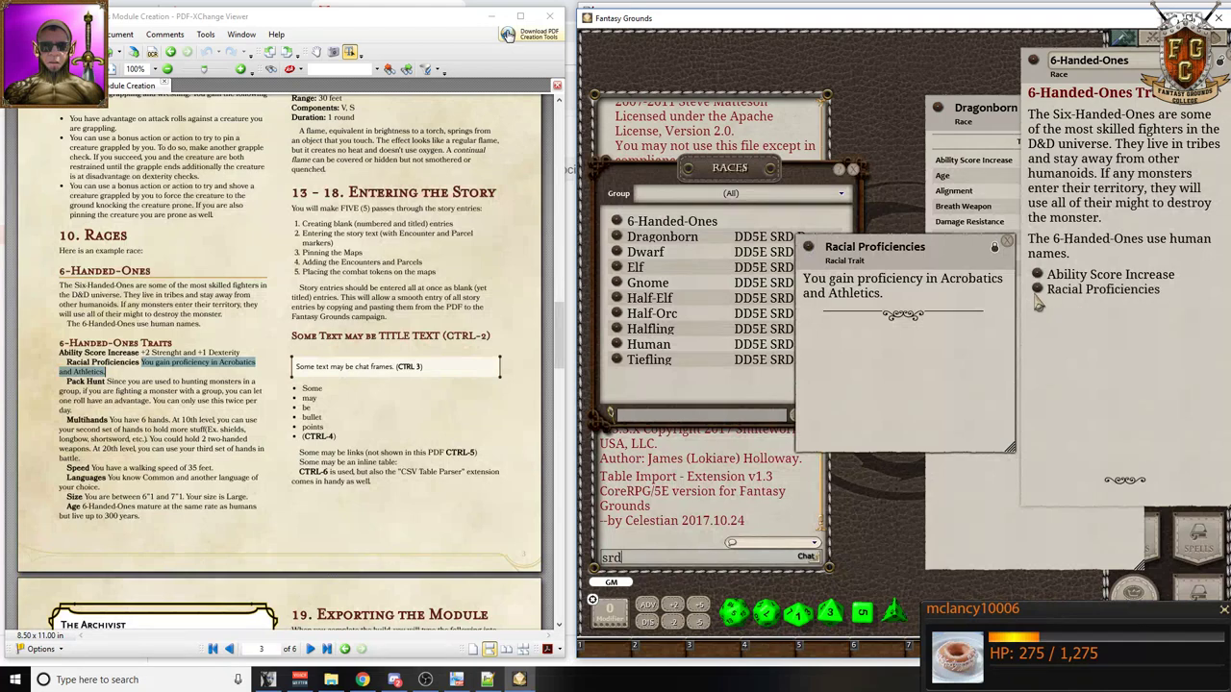
pyautogui.click(1007, 242)
# - Name the next blank trait "Pack Hunt" and copy in its PDF description, ending it with a period
pyautogui.moveTo(68, 383); pyautogui.dragTo(107, 386)
pyautogui.hotkey('ctrl', 'c')
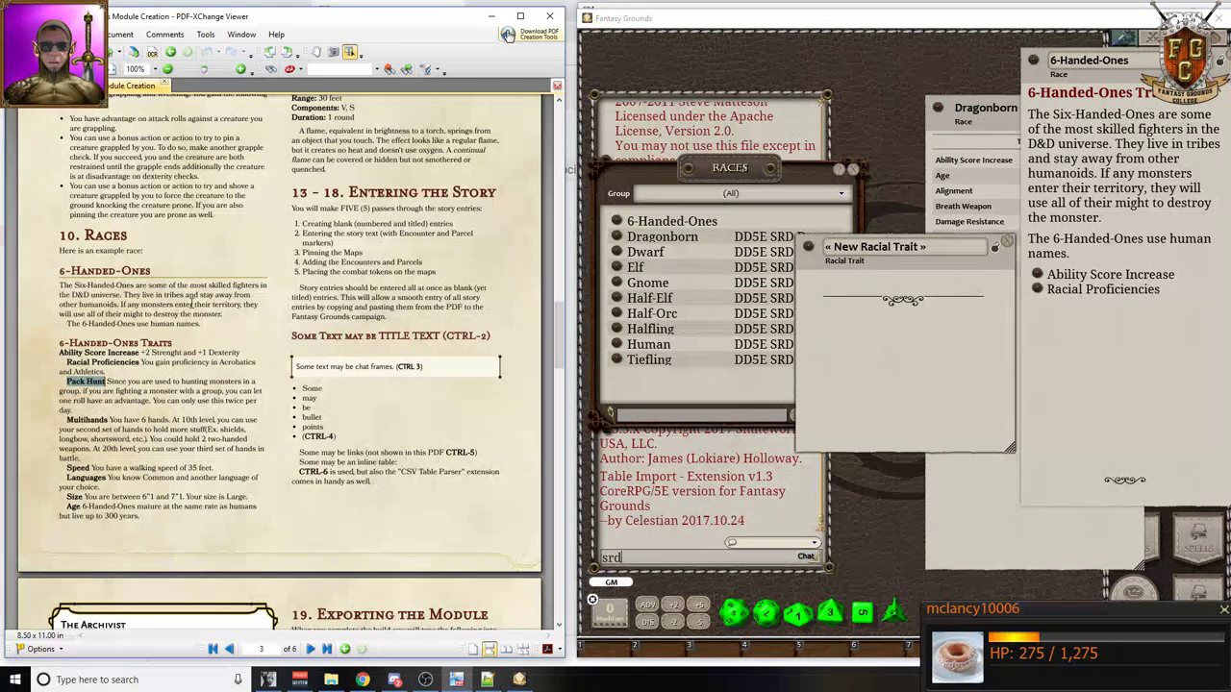
pyautogui.click(861, 249)
pyautogui.hotkey('ctrl', 'v')
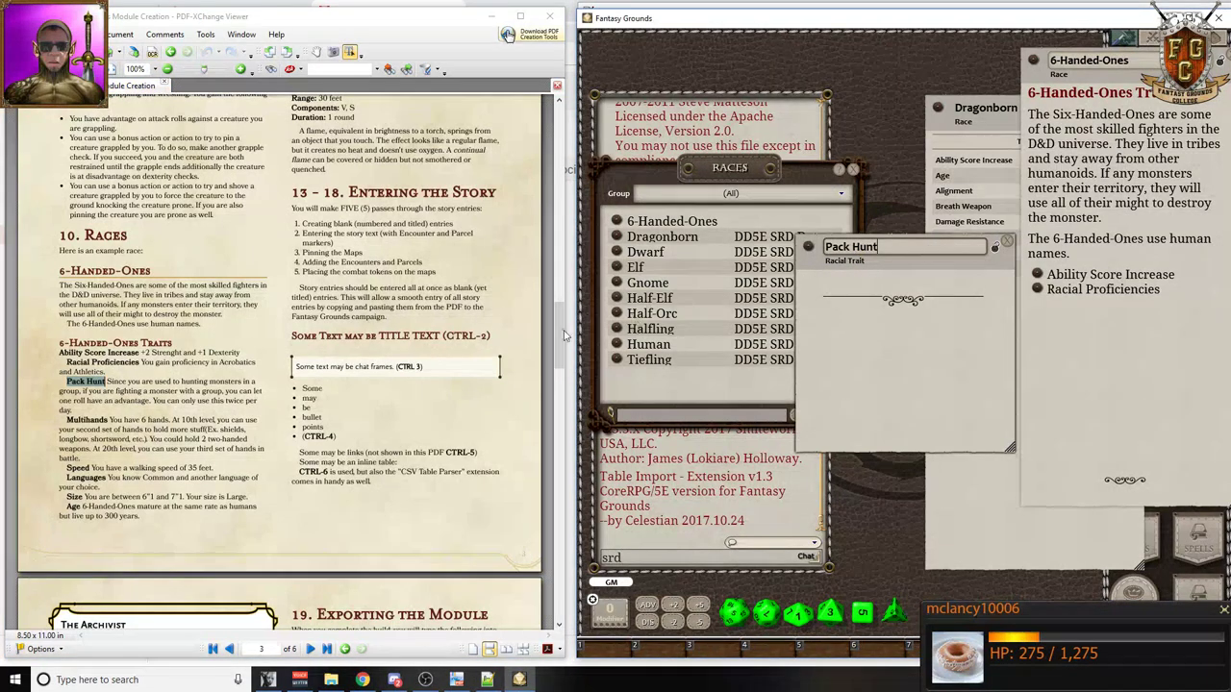
pyautogui.moveTo(107, 383); pyautogui.dragTo(75, 411)
pyautogui.hotkey('ctrl', 'c')
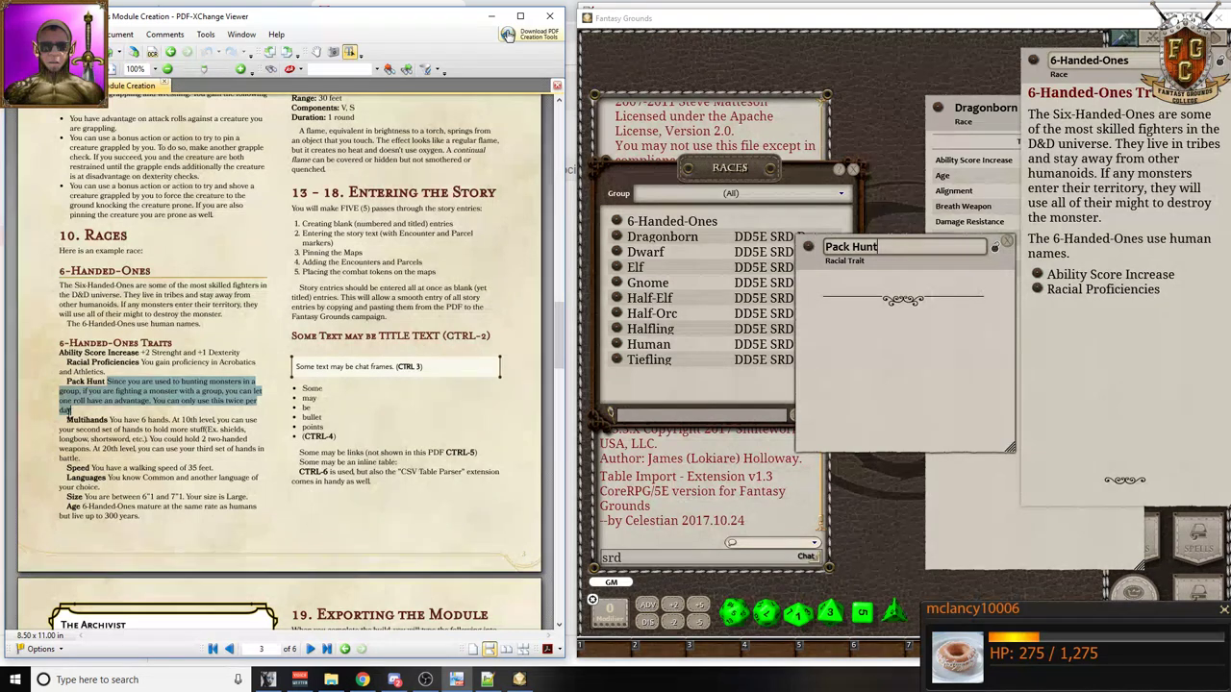
pyautogui.click(928, 283)
pyautogui.hotkey('ctrl', 'v')
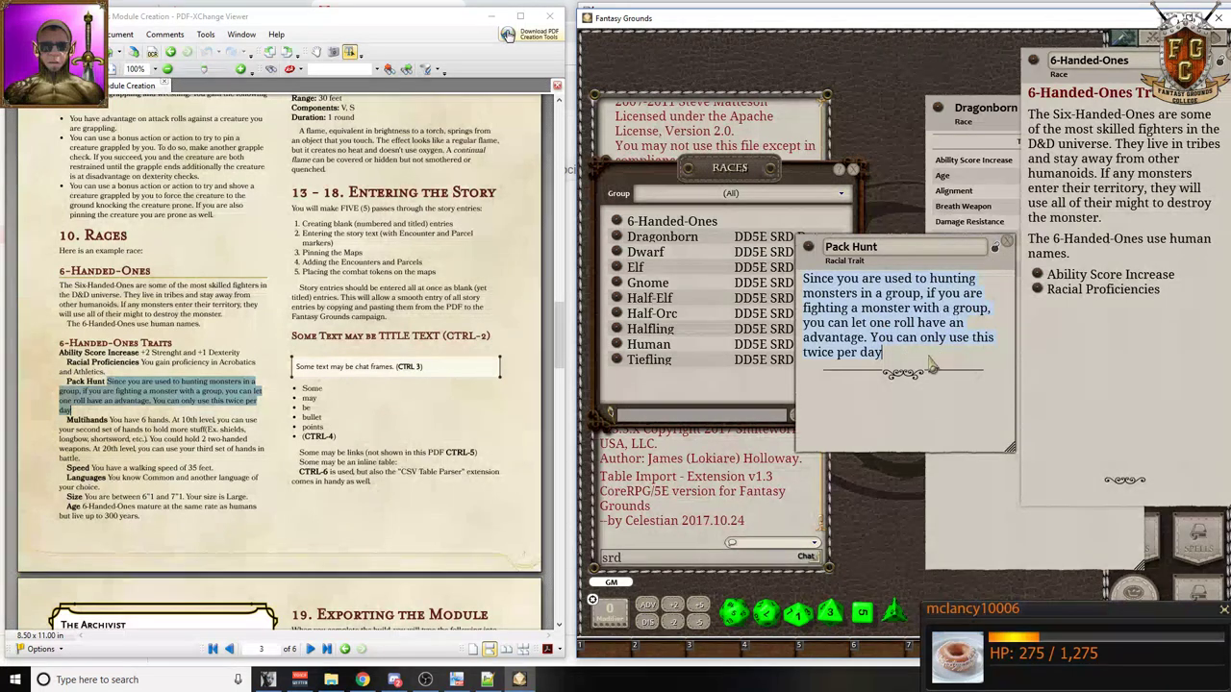
pyautogui.write('.')
# - Lock the Pack Hunt trait and link it under Racial Proficiencies in the race description
pyautogui.click(996, 250)
pyautogui.moveTo(816, 256); pyautogui.dragTo(1046, 318)
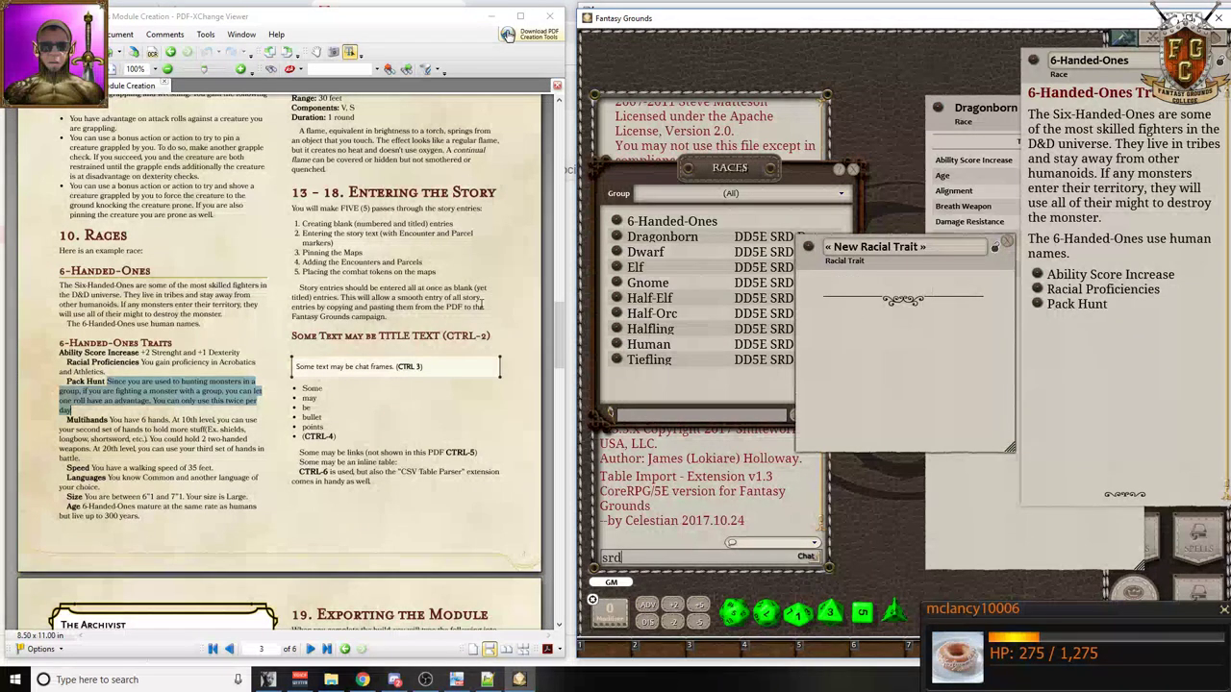
# - Copy the "Multihands" heading from the PDF as the name of the next blank trait
pyautogui.scroll(-2, 197, 321)
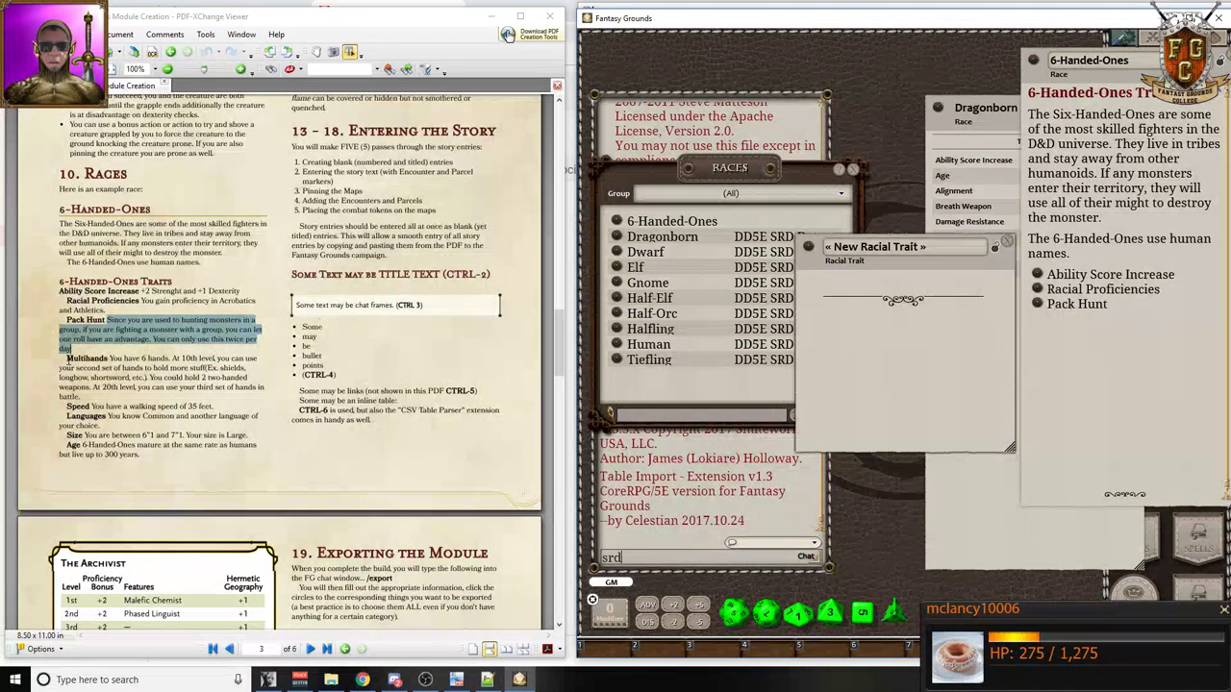
pyautogui.moveTo(67, 357); pyautogui.dragTo(109, 359)
pyautogui.hotkey('ctrl', 'c')
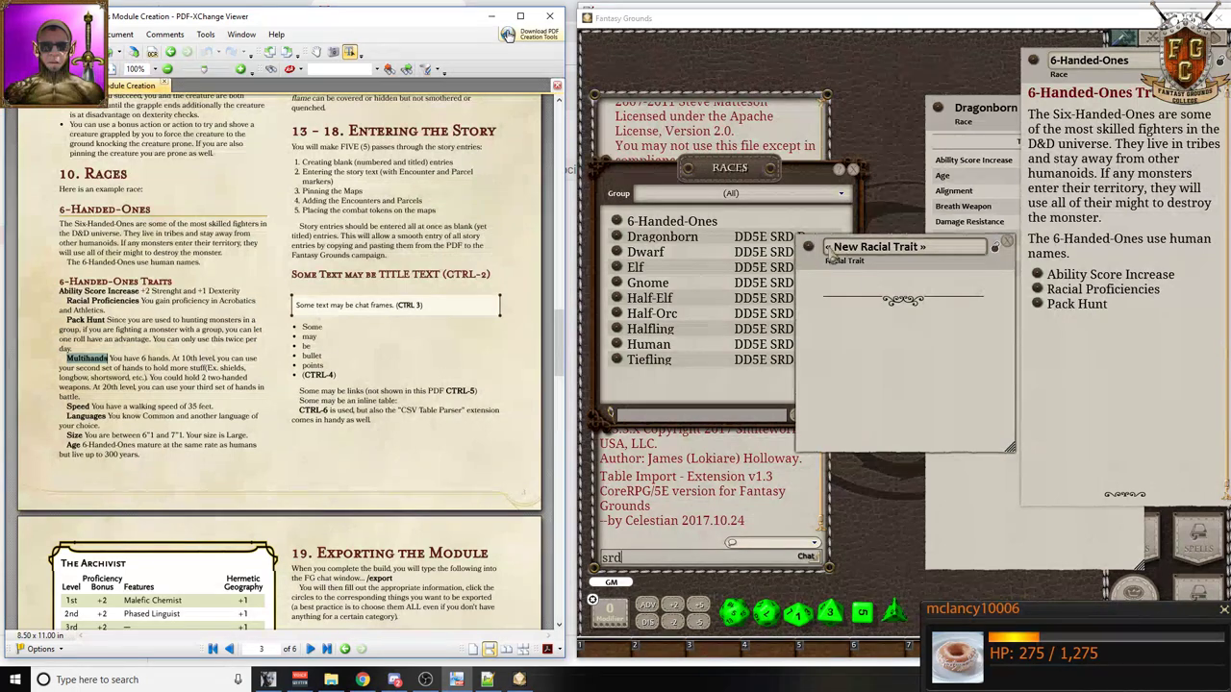
pyautogui.click(827, 247)
pyautogui.hotkey('ctrl', 'v')
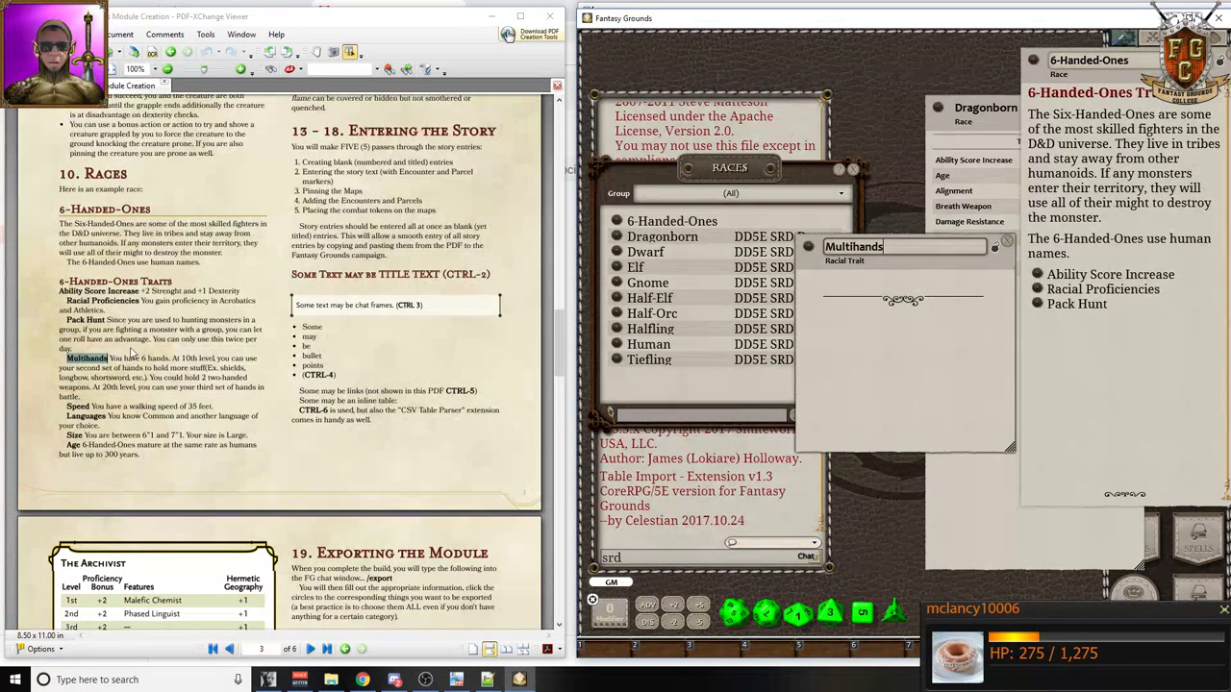
# - Copy the Multihands description about using the six hands from the PDF into the trait and close it
pyautogui.moveTo(110, 358); pyautogui.dragTo(80, 397)
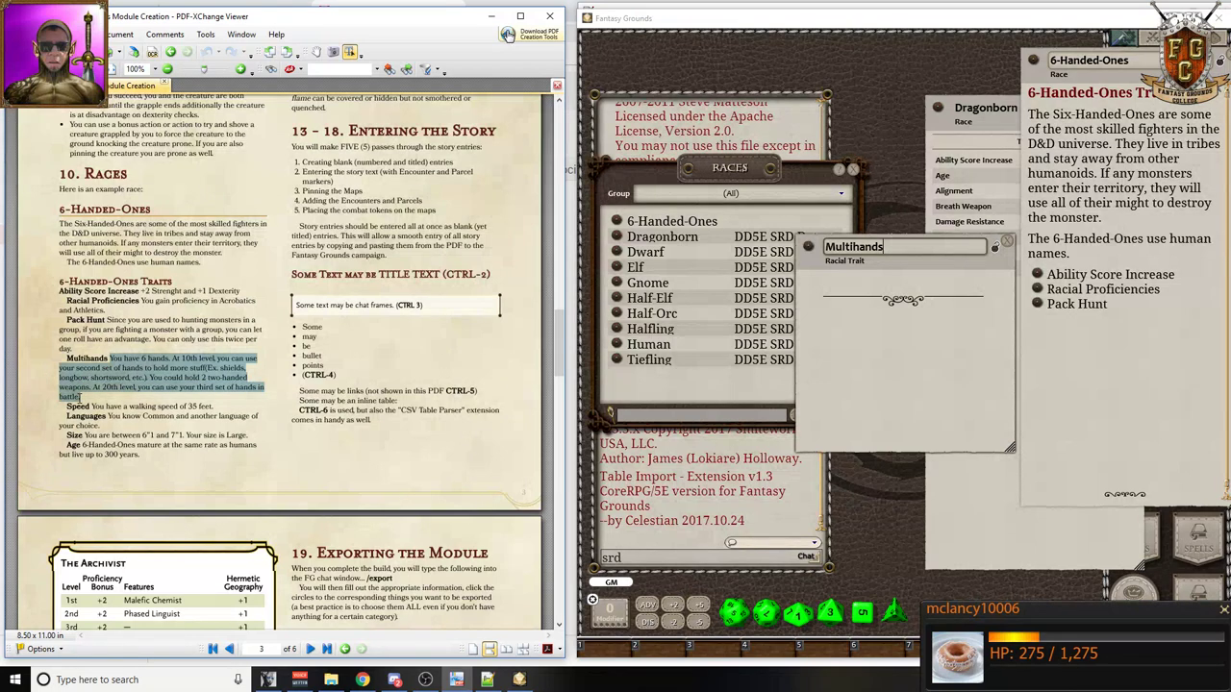
pyautogui.hotkey('ctrl', 'c')
pyautogui.click(868, 295)
pyautogui.hotkey('ctrl', 'v')
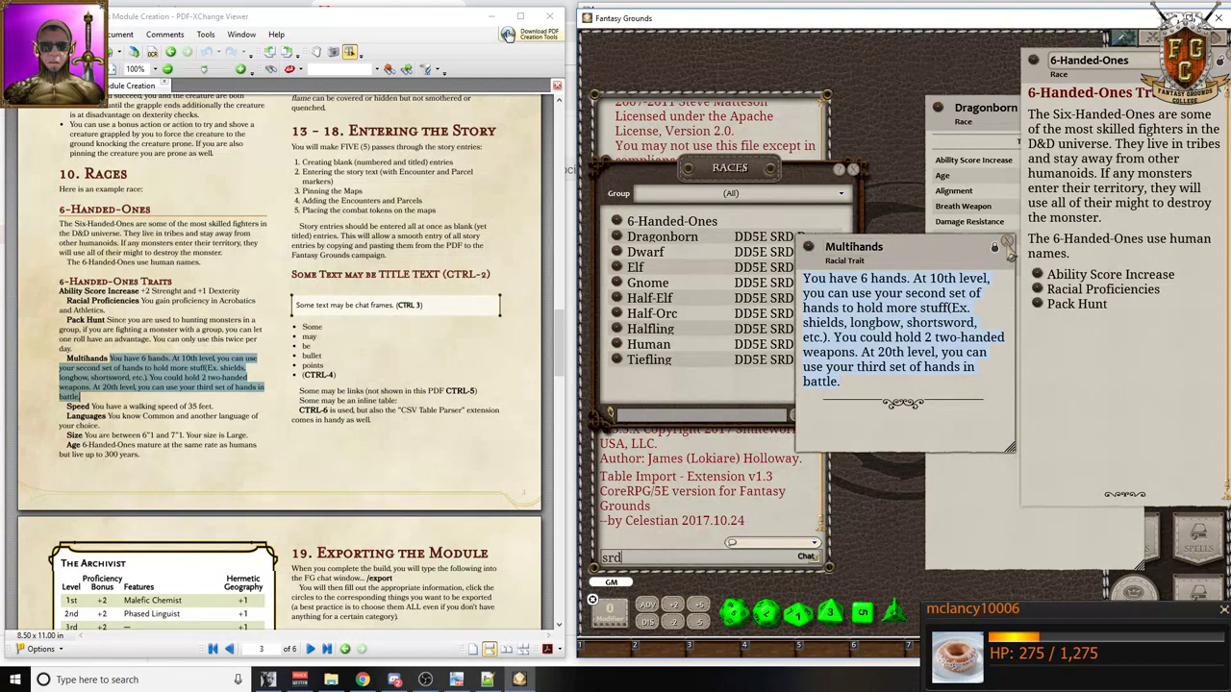
pyautogui.click(1007, 241)
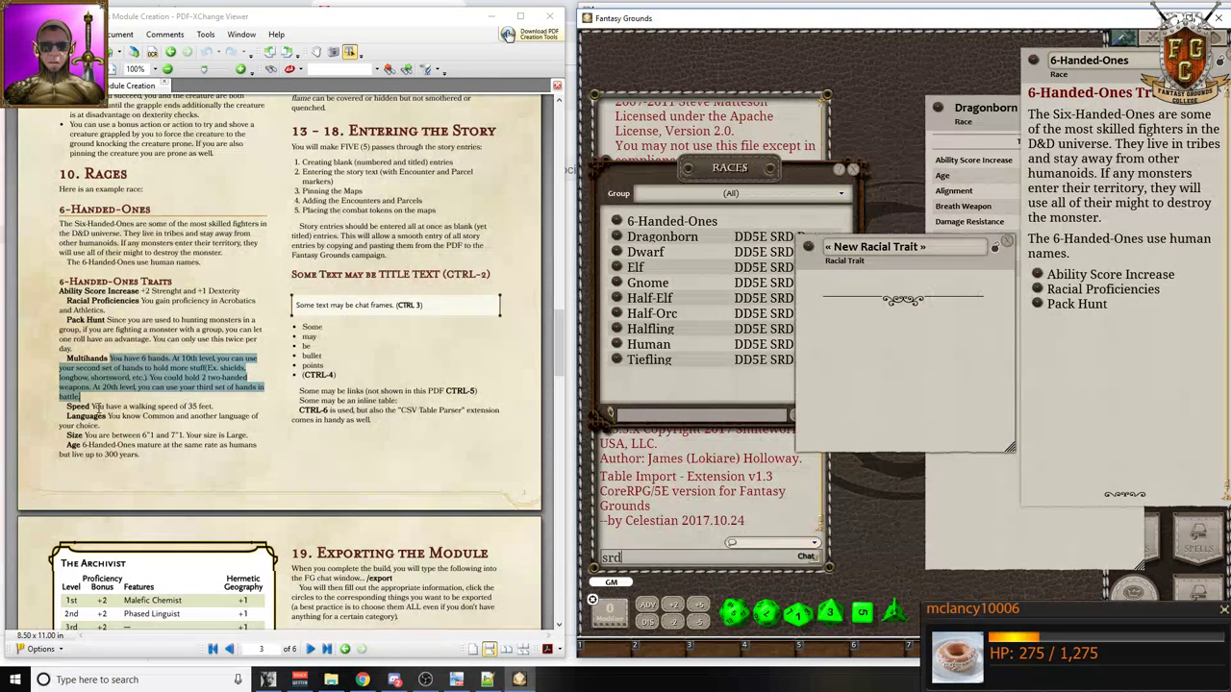
# - Copy the "Speed" heading from the PDF as the name of the next blank racial trait
pyautogui.moveTo(91, 406); pyautogui.dragTo(67, 407)
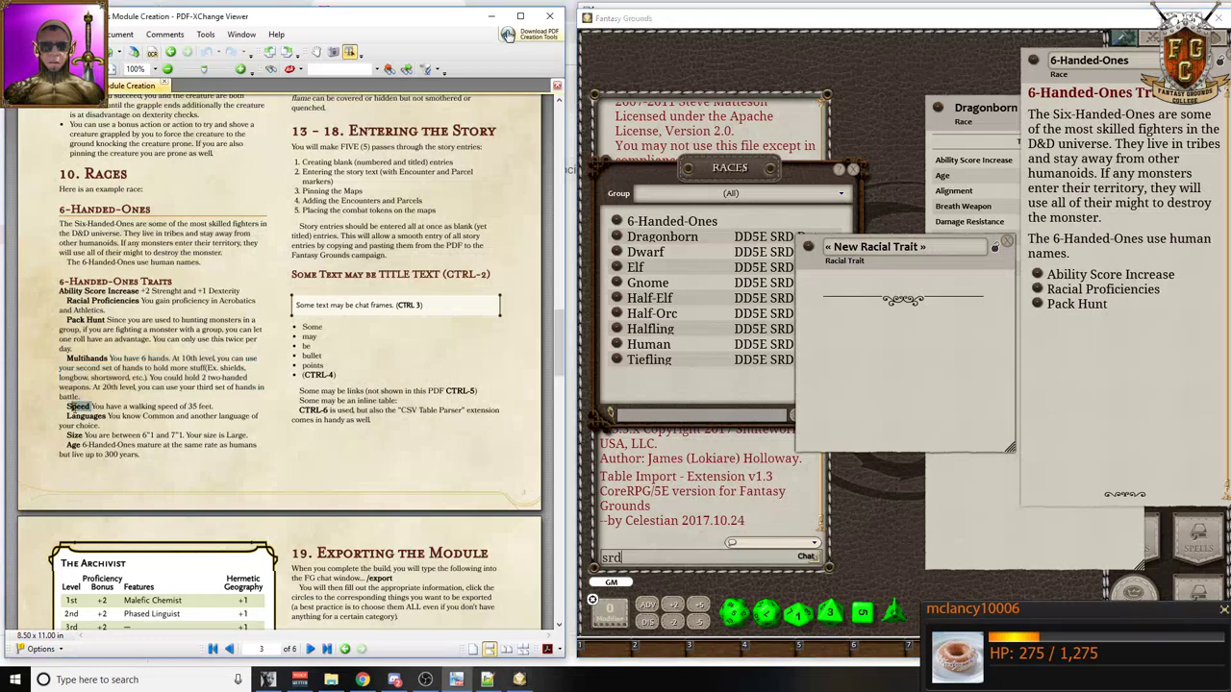
pyautogui.click(890, 249)
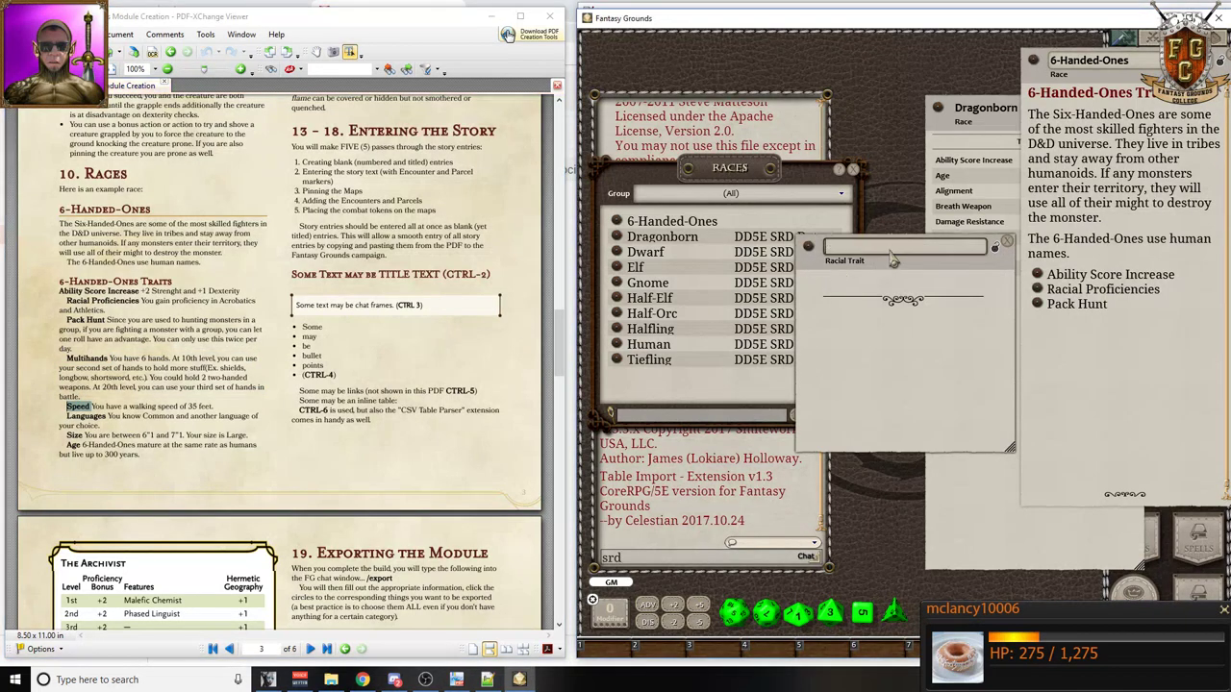
pyautogui.hotkey('ctrl', 'v')
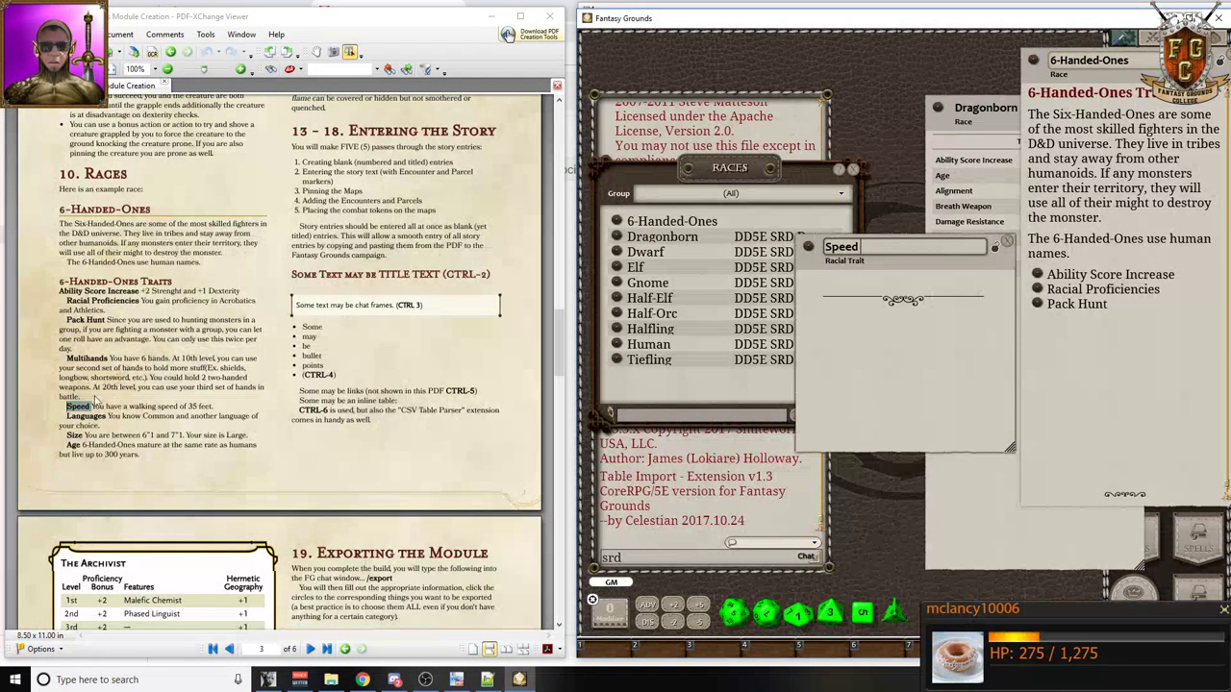
# - Copy the description about a walking speed of 35 feet from the PDF into the Speed trait, then lock and close it
pyautogui.moveTo(94, 406); pyautogui.dragTo(244, 398)
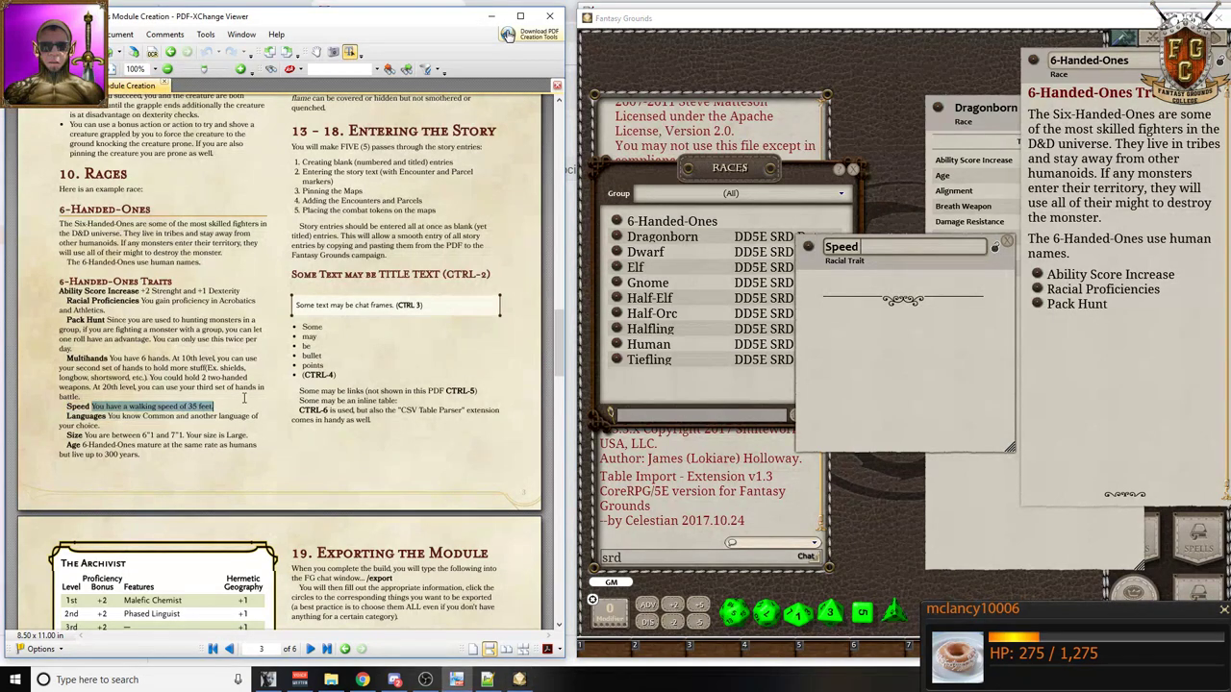
pyautogui.hotkey('ctrl', 'c')
pyautogui.click(858, 291)
pyautogui.hotkey('ctrl', 'v')
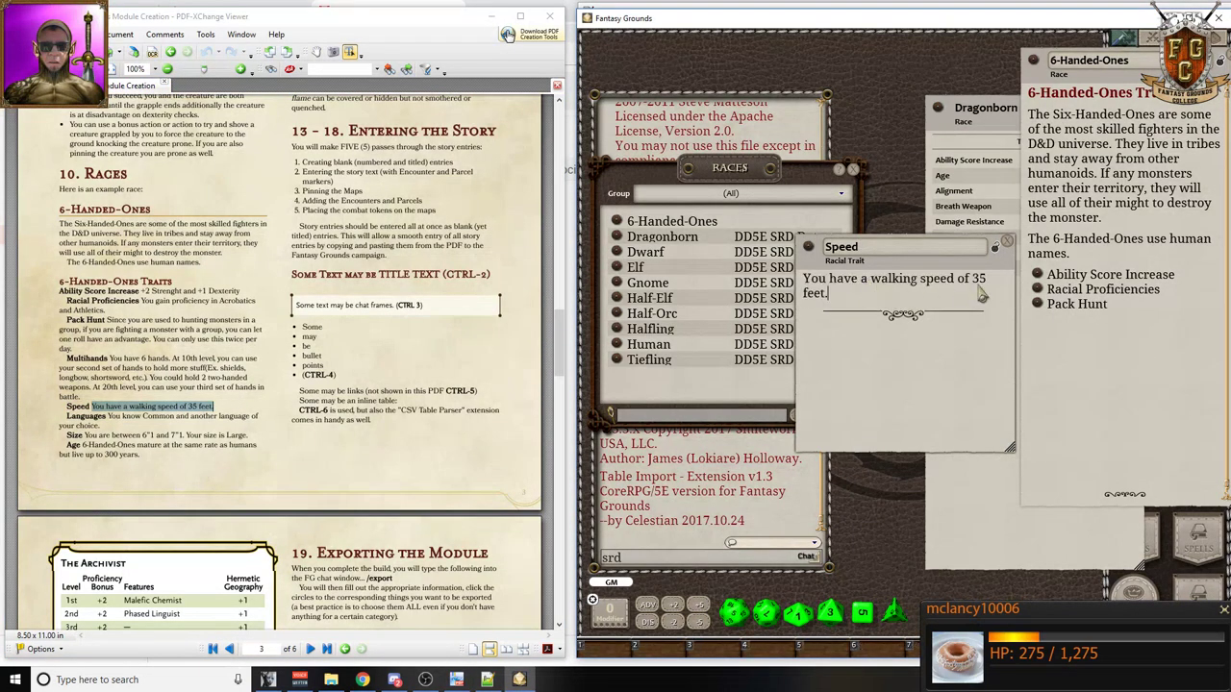
pyautogui.click(995, 248)
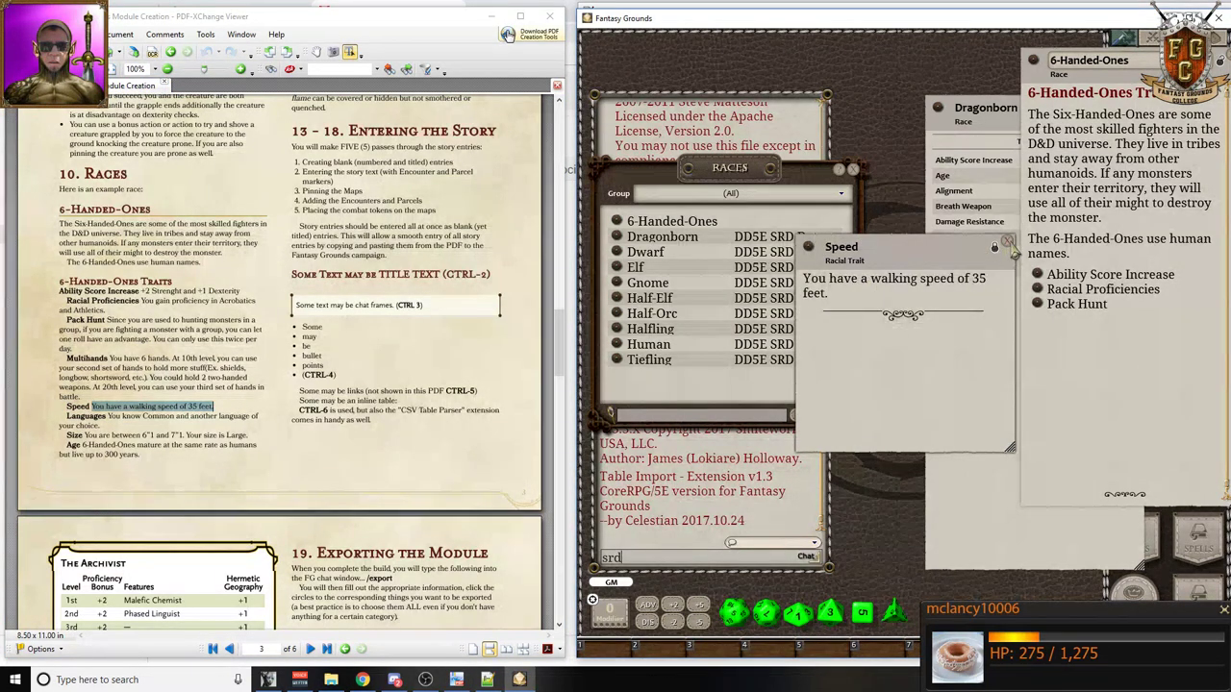
pyautogui.click(1009, 243)
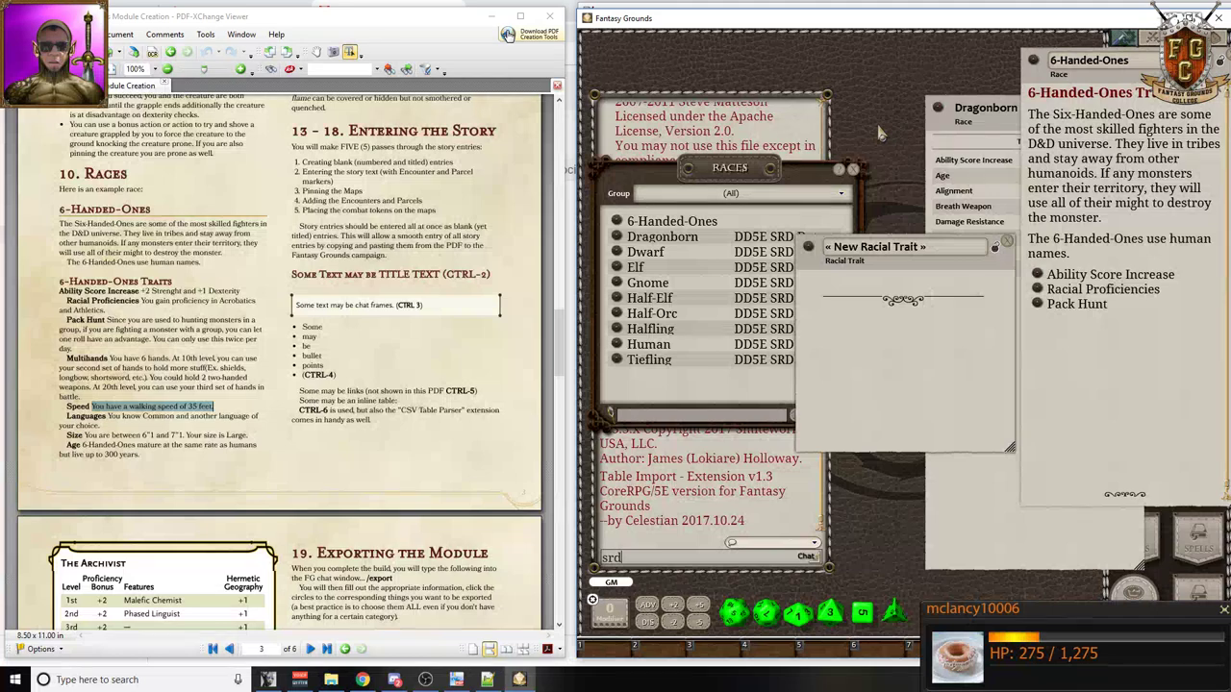
# - Reposition the 6-Handed-Ones race window and open the Multihands trait from its trait list, placing it beside the race
pyautogui.moveTo(1119, 87); pyautogui.dragTo(728, 95)
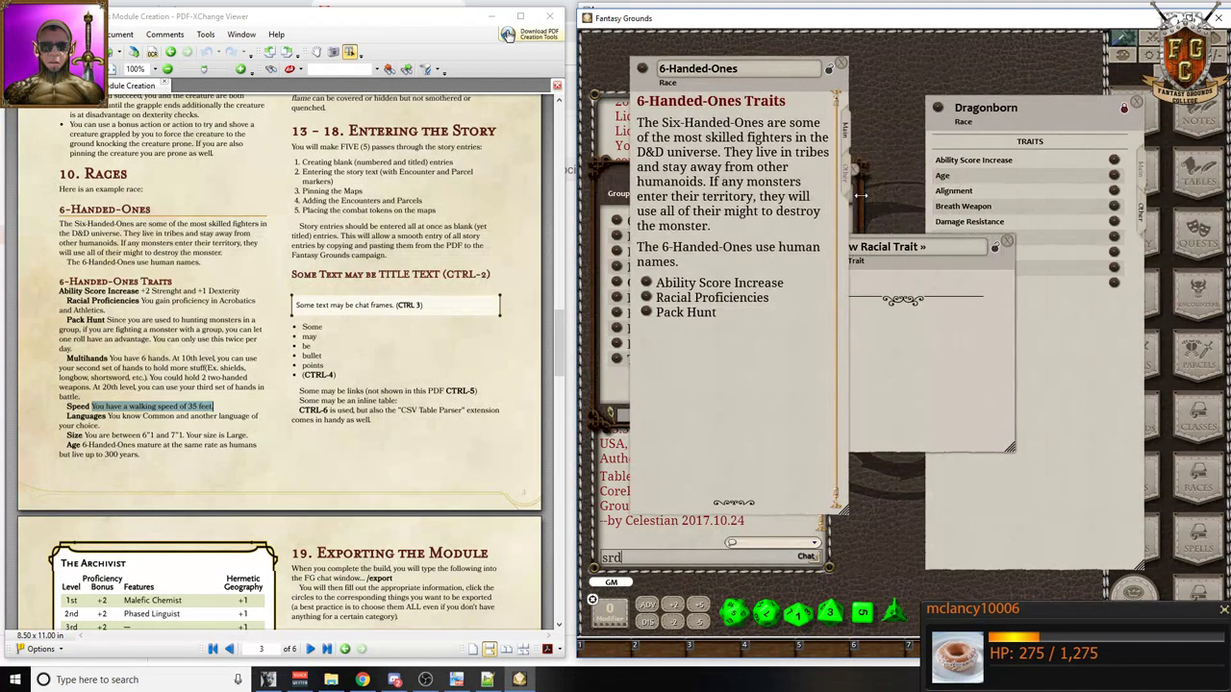
pyautogui.click(850, 190)
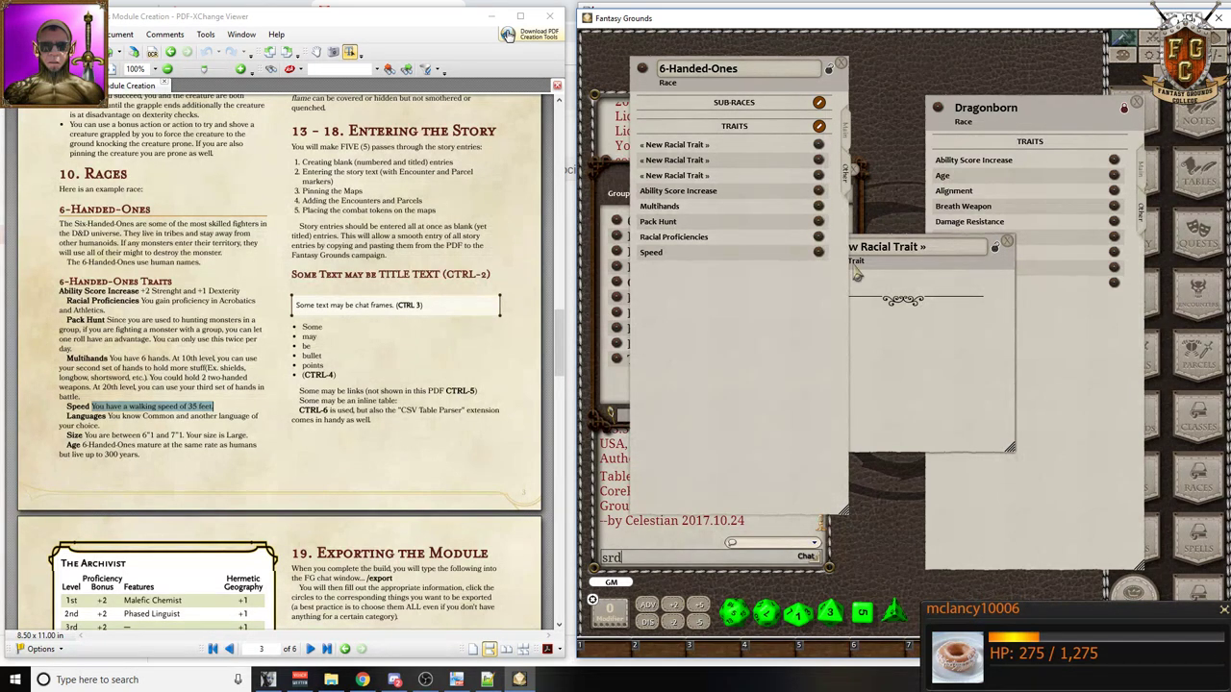
pyautogui.click(851, 136)
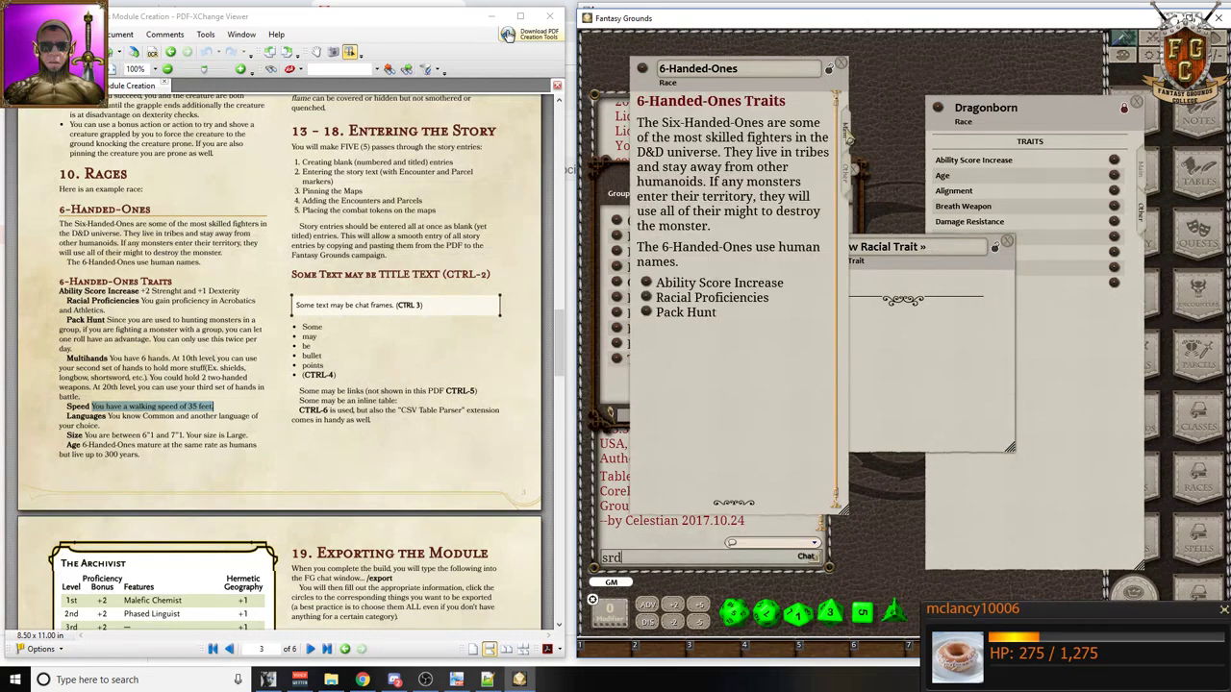
pyautogui.click(851, 177)
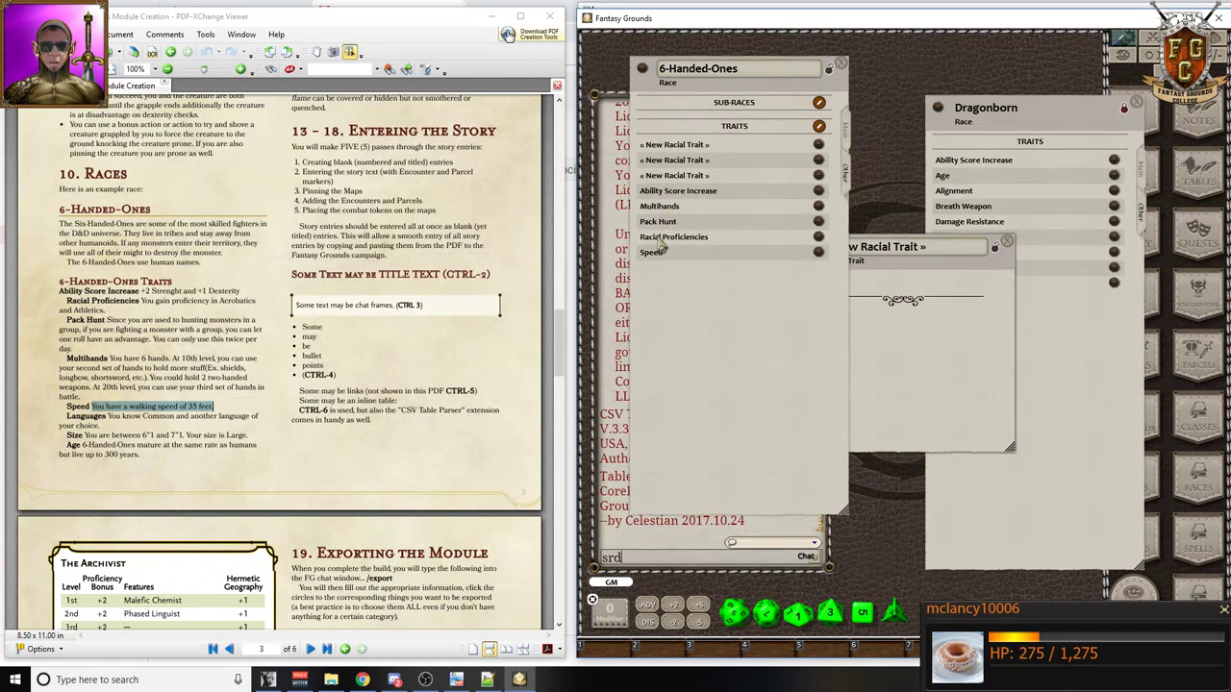
pyautogui.click(851, 142)
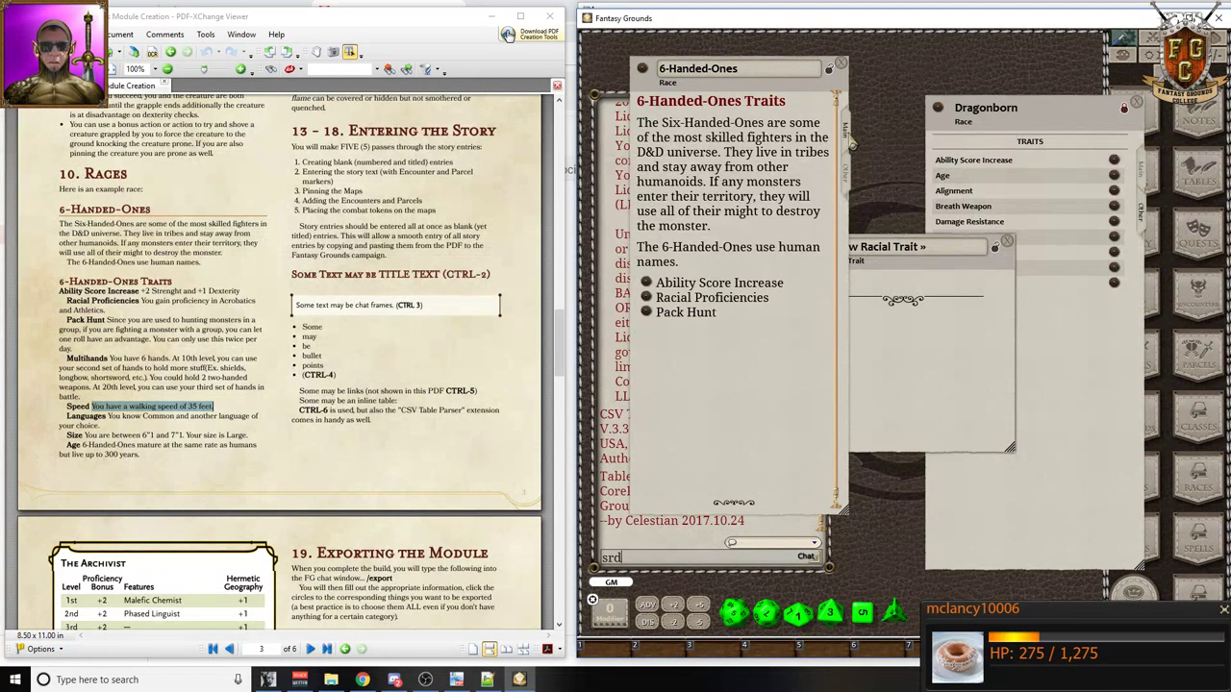
pyautogui.click(852, 192)
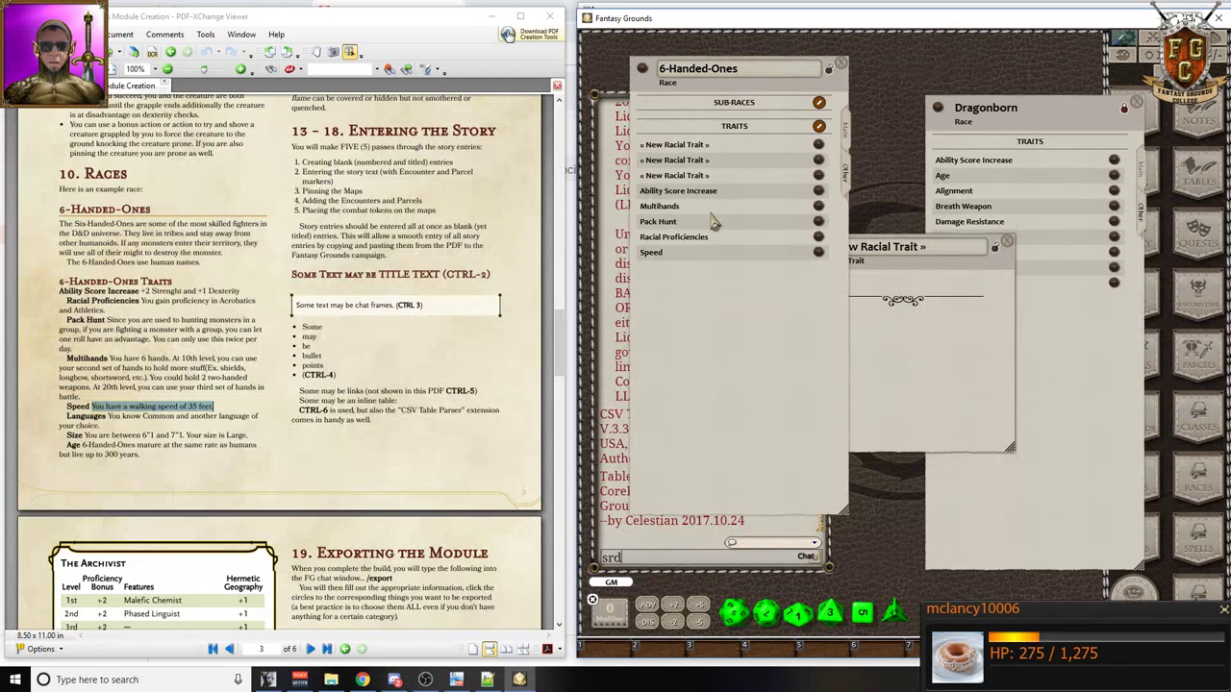
pyautogui.click(818, 209)
pyautogui.moveTo(909, 272); pyautogui.dragTo(1062, 262)
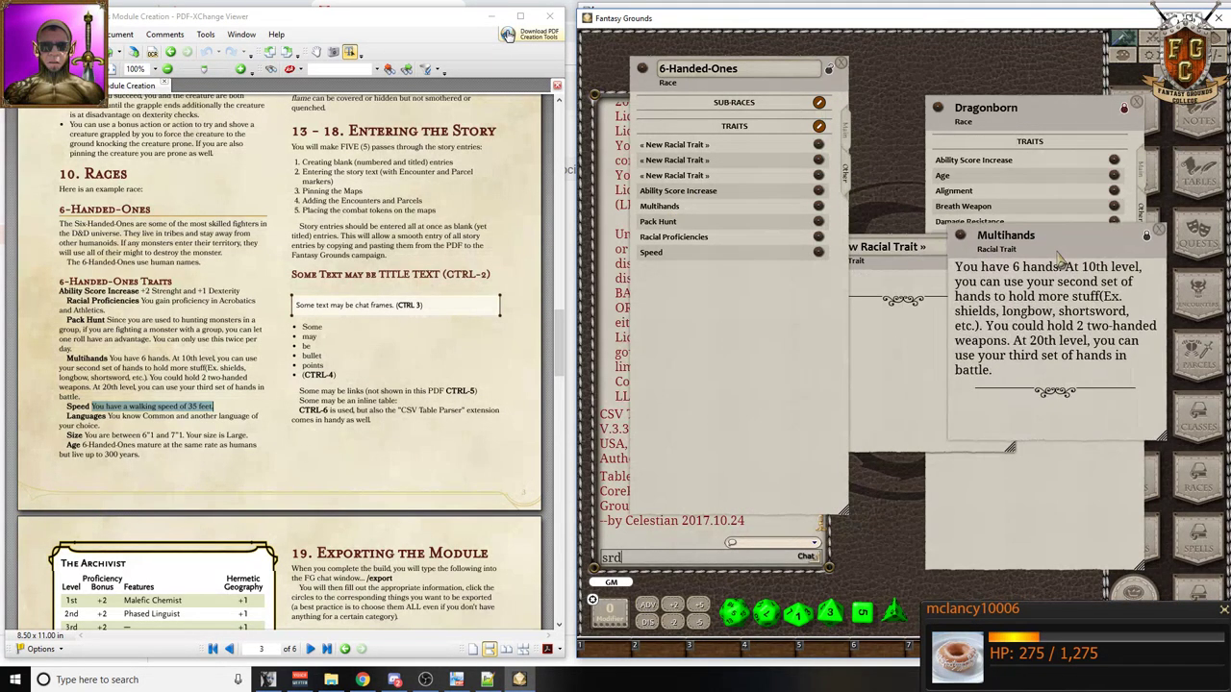
# - Open the Speed trait from the race's trait list and link it under Pack Hunt in the race description
pyautogui.click(818, 252)
pyautogui.moveTo(988, 277); pyautogui.dragTo(1150, 292)
pyautogui.click(844, 133)
pyautogui.moveTo(969, 267); pyautogui.dragTo(657, 334)
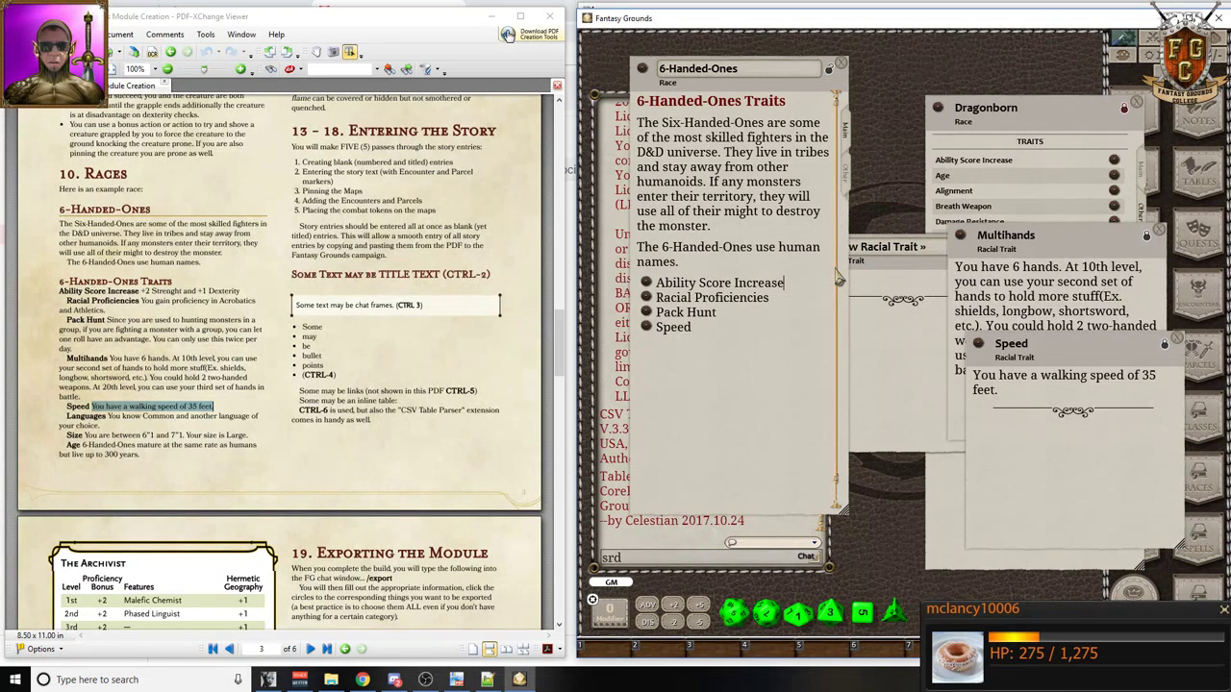
# - Insert a link to the Multihands trait under Ability Score Increase in the race description and close both open traits
pyautogui.press('Return')
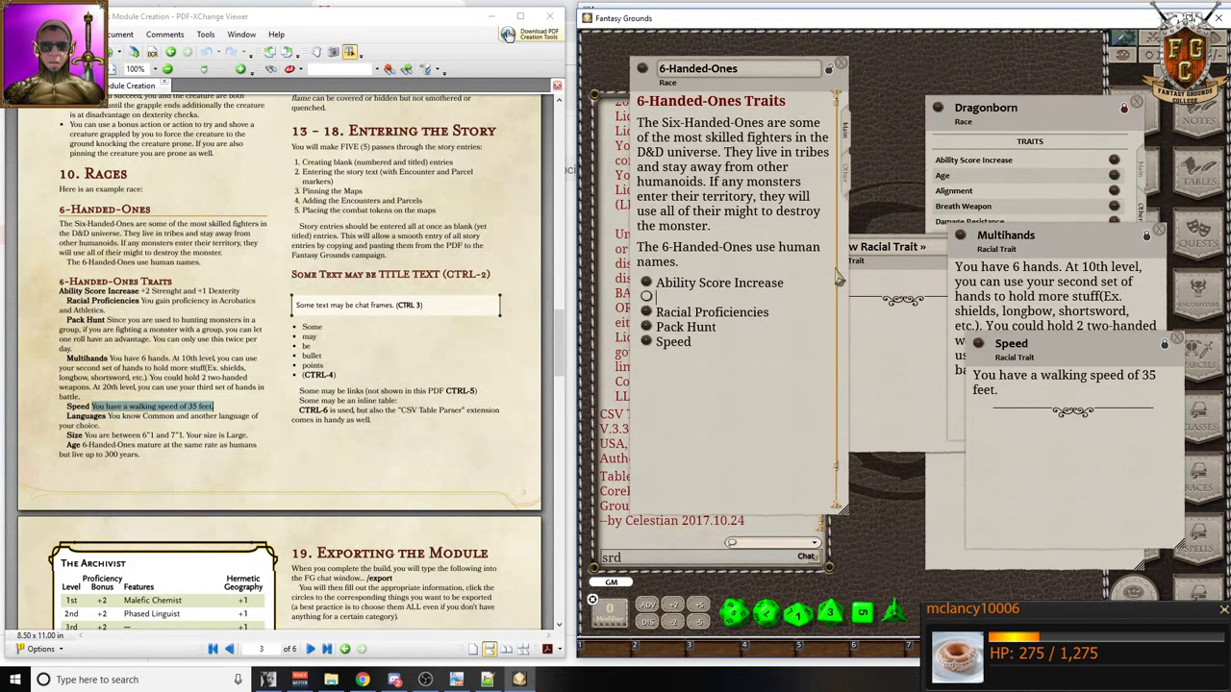
pyautogui.press('ctrl')
pyautogui.hotkey('ctrl', '4')
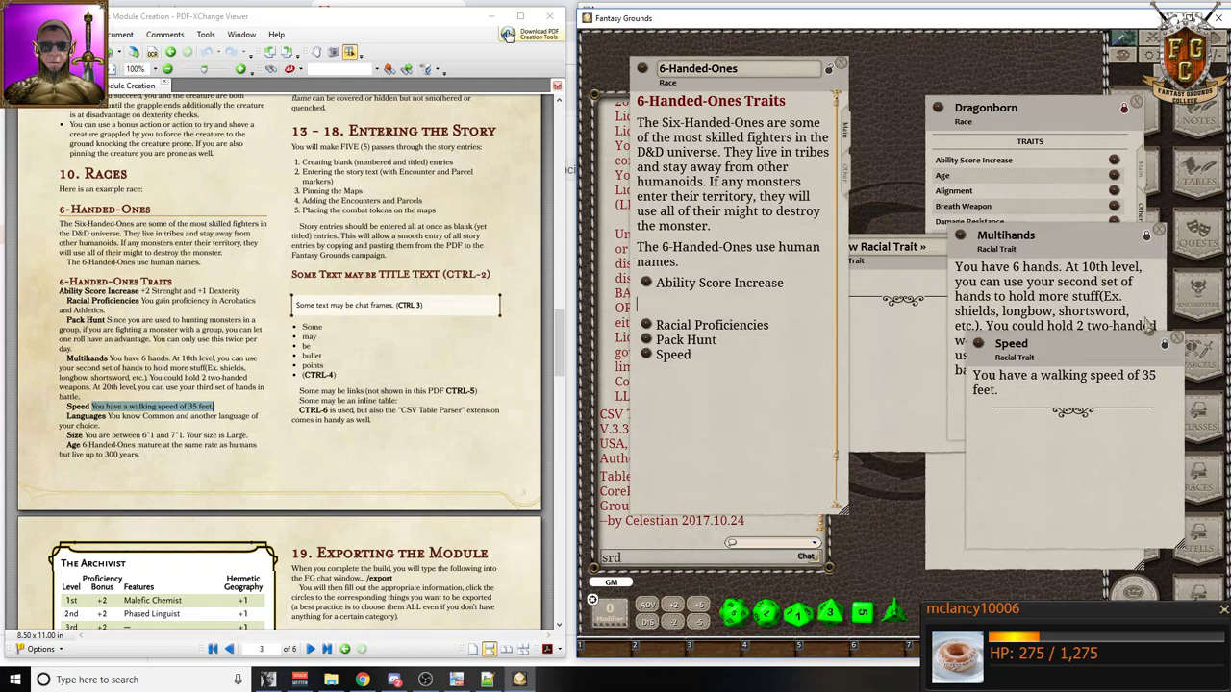
pyautogui.click(1176, 338)
pyautogui.moveTo(961, 238); pyautogui.dragTo(644, 304)
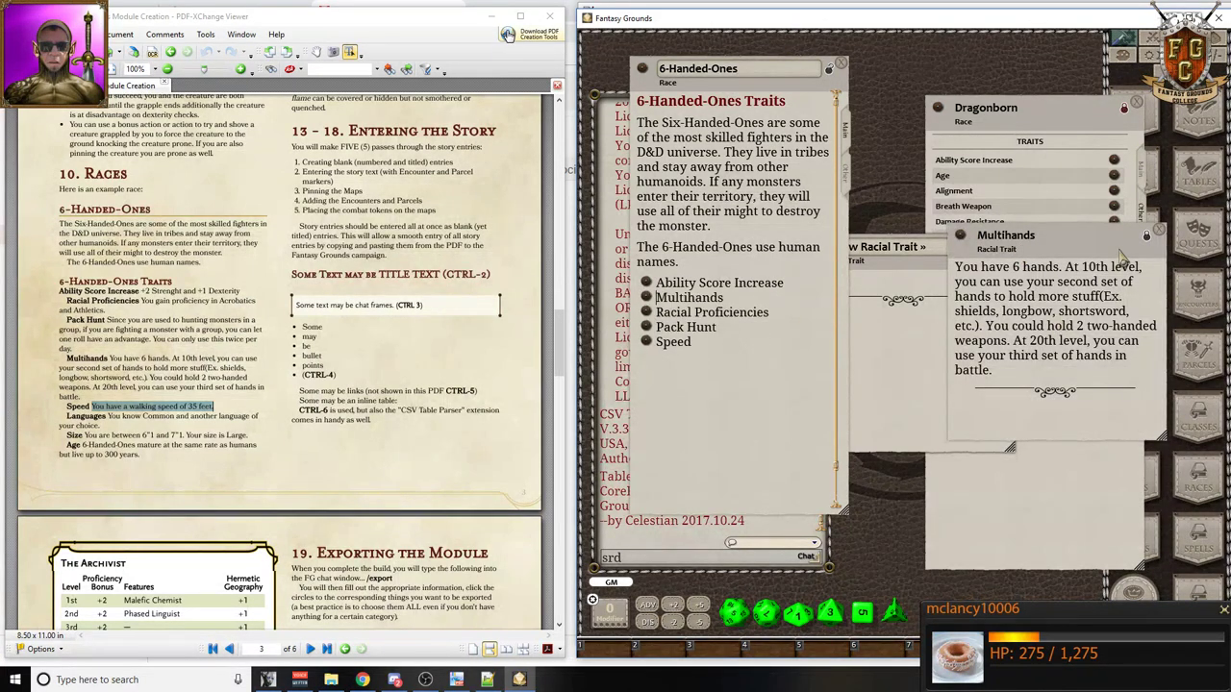
pyautogui.click(1159, 233)
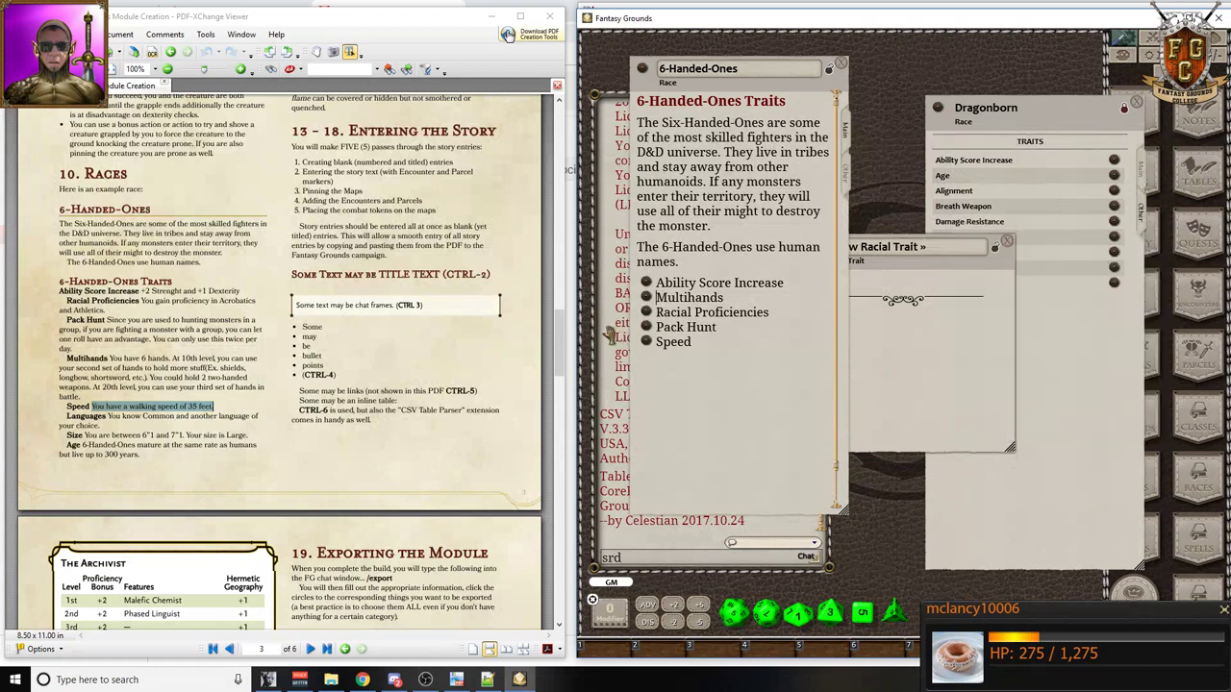
# - Copy the "Languages" heading from the PDF as the name of the next blank racial trait
pyautogui.click(103, 417)
pyautogui.doubleClick(103, 417)
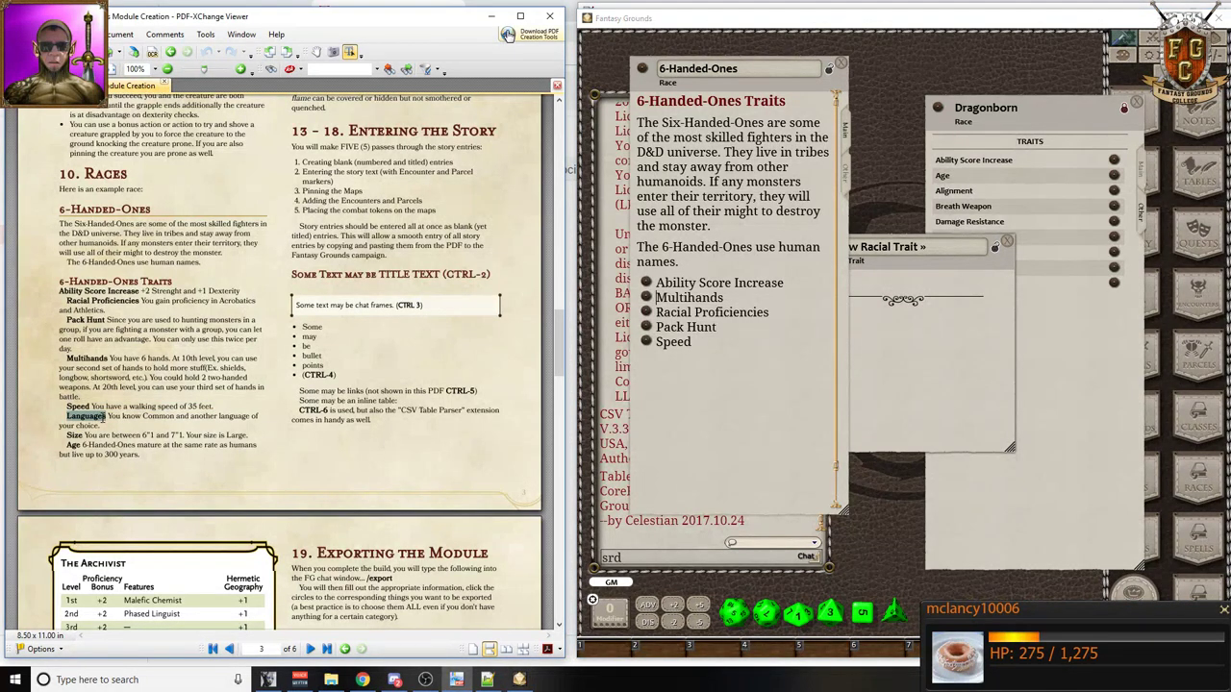
pyautogui.click(933, 251)
pyautogui.hotkey('ctrl', 'v')
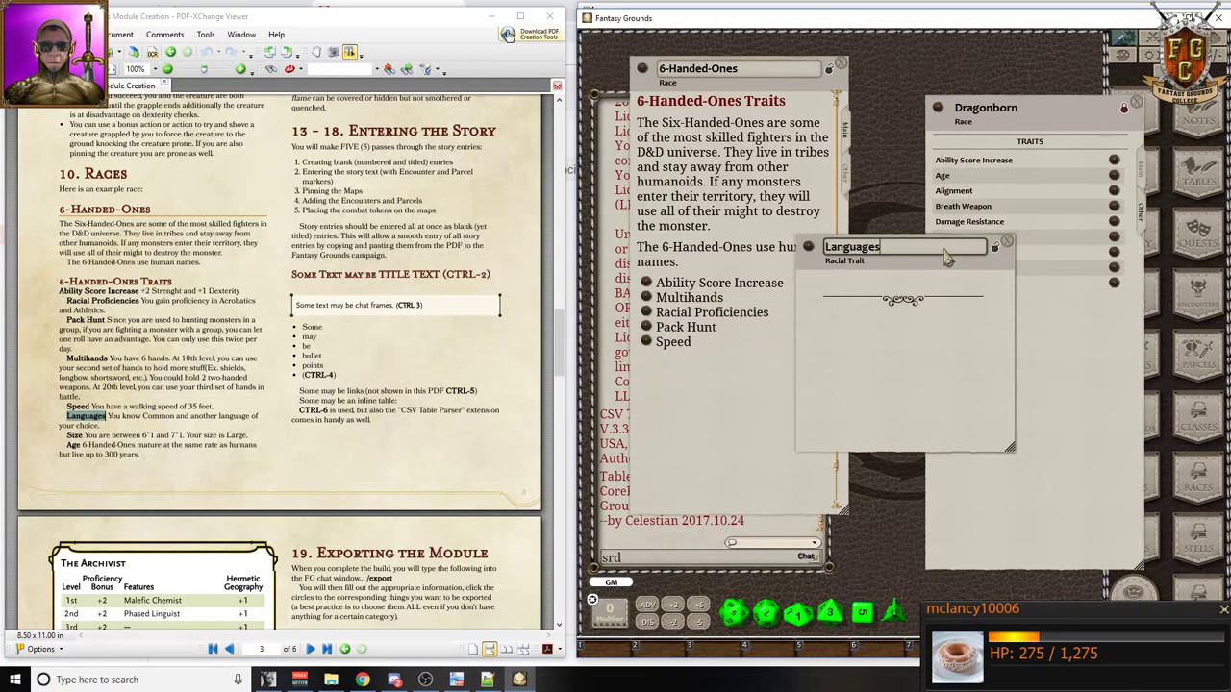
# - Copy the Languages description from the PDF as one sentence ending with a period, and link the trait under Speed in the race description
pyautogui.click(107, 415)
pyautogui.moveTo(107, 416); pyautogui.dragTo(100, 425)
pyautogui.click(103, 428)
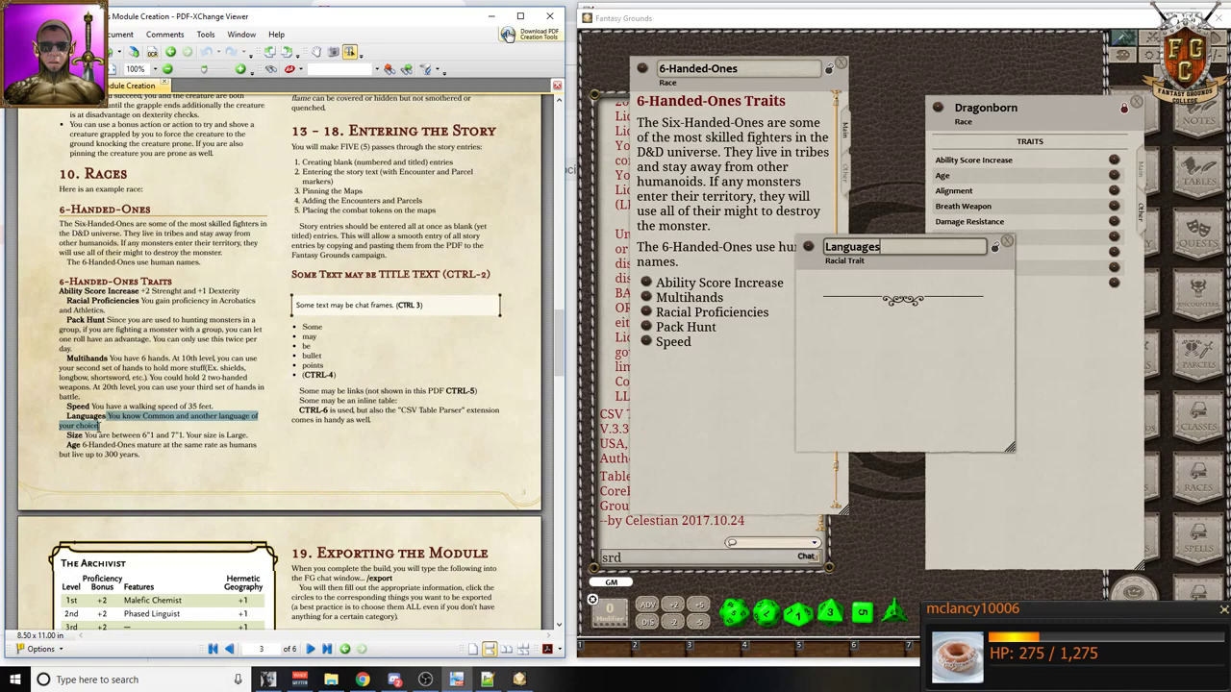
pyautogui.hotkey('ctrl', 'c')
pyautogui.click(909, 291)
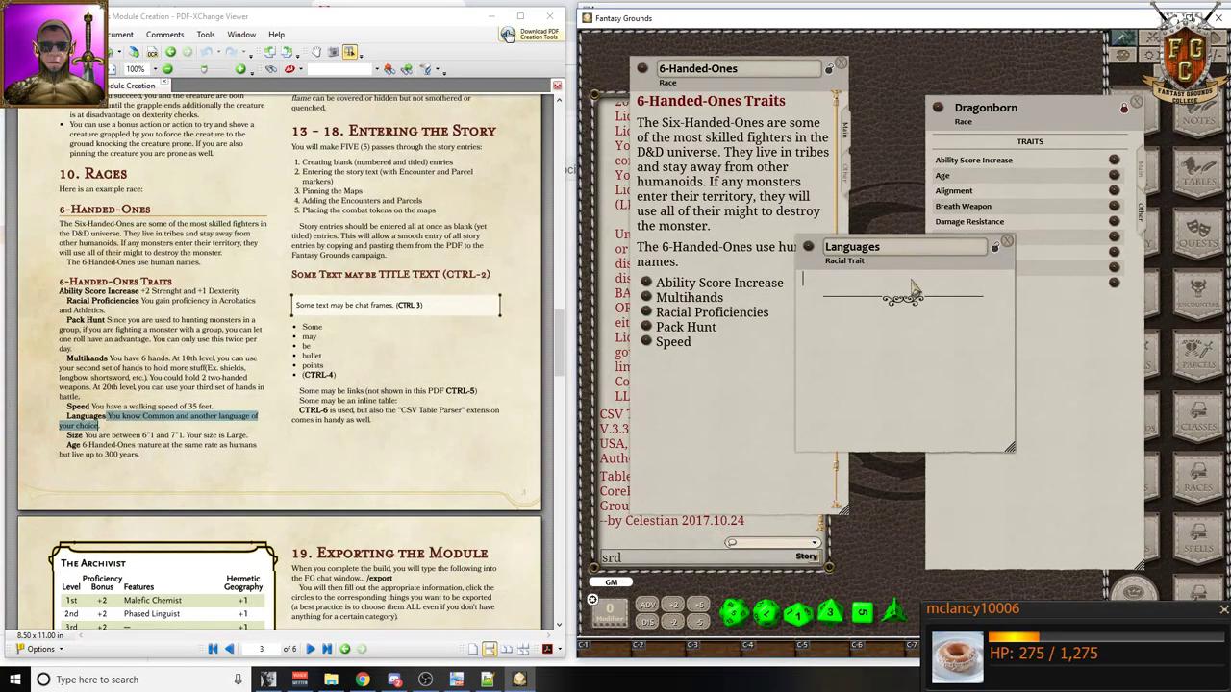
pyautogui.hotkey('ctrl', 'v')
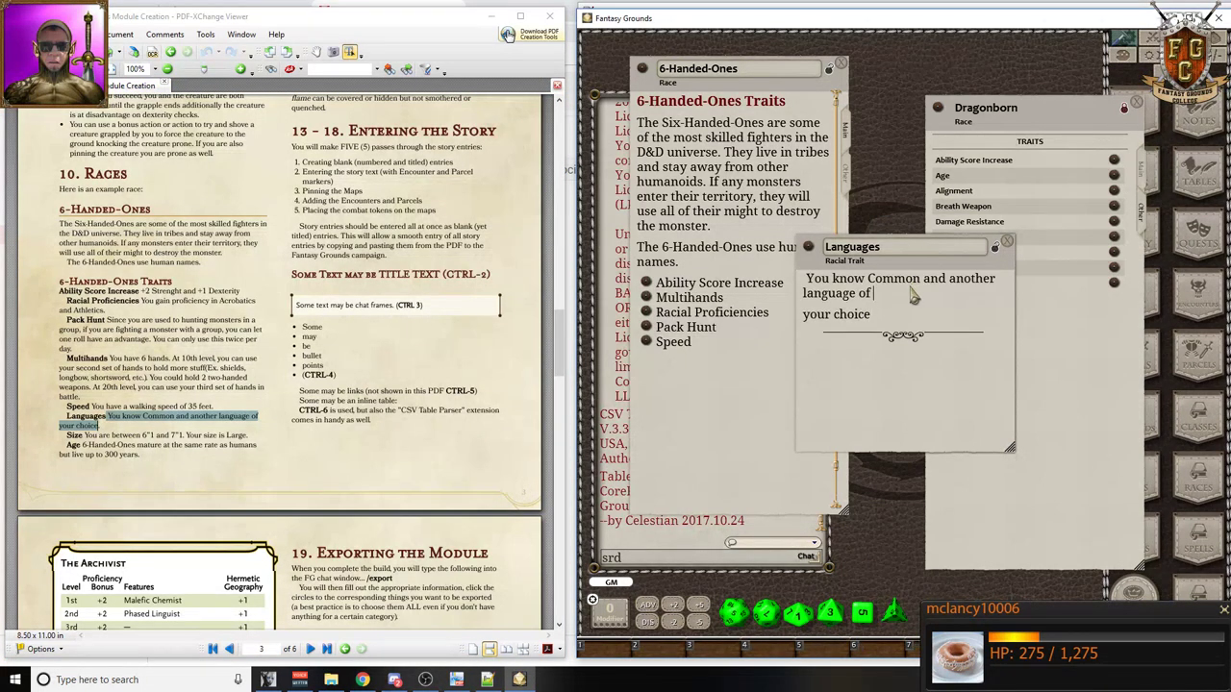
pyautogui.press('Delete')
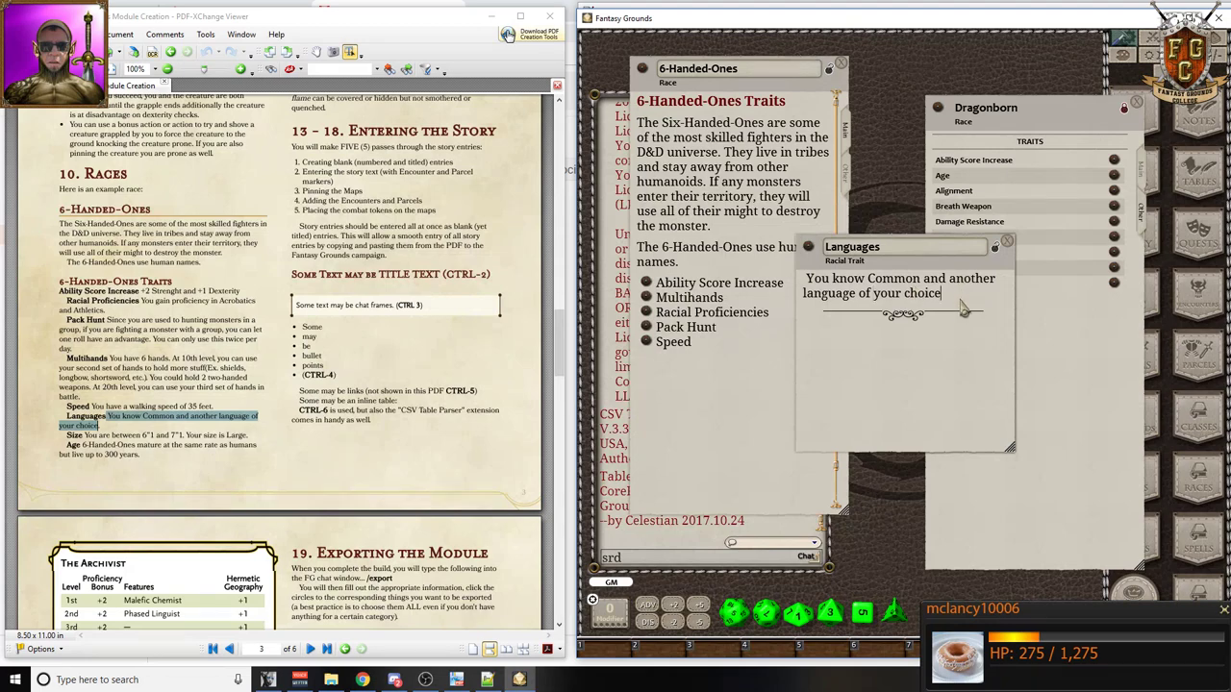
pyautogui.write('.')
pyautogui.click(1007, 241)
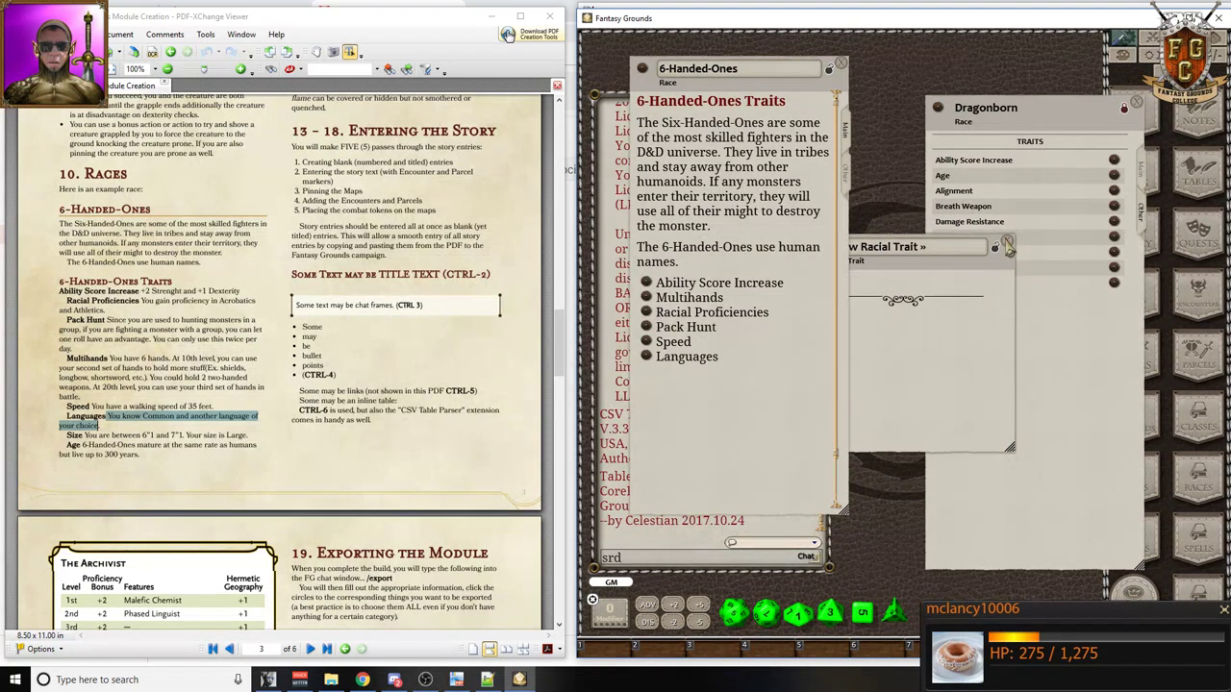
# - Remove the surplus blank lines below the Languages link in the race description
pyautogui.scroll(-1, 716, 351)
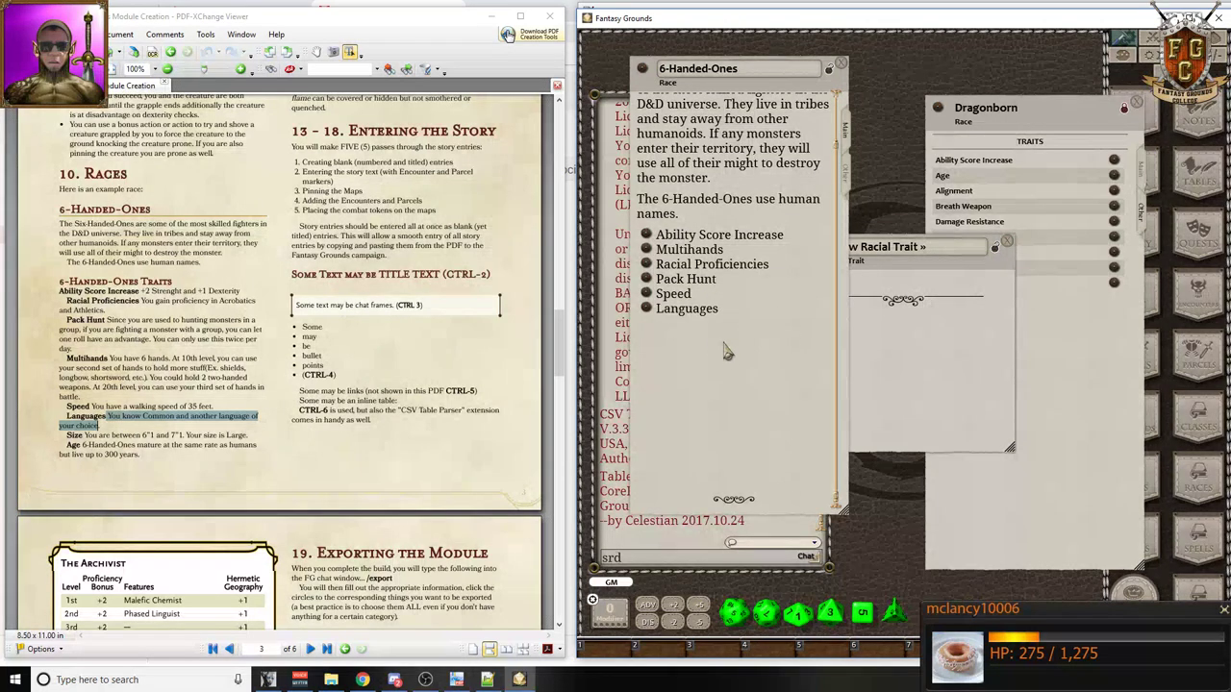
pyautogui.click(726, 440)
pyautogui.scroll(1, 808, 365)
# - Copy the "Size" heading from the PDF as the name of the next blank racial trait
pyautogui.click(945, 288)
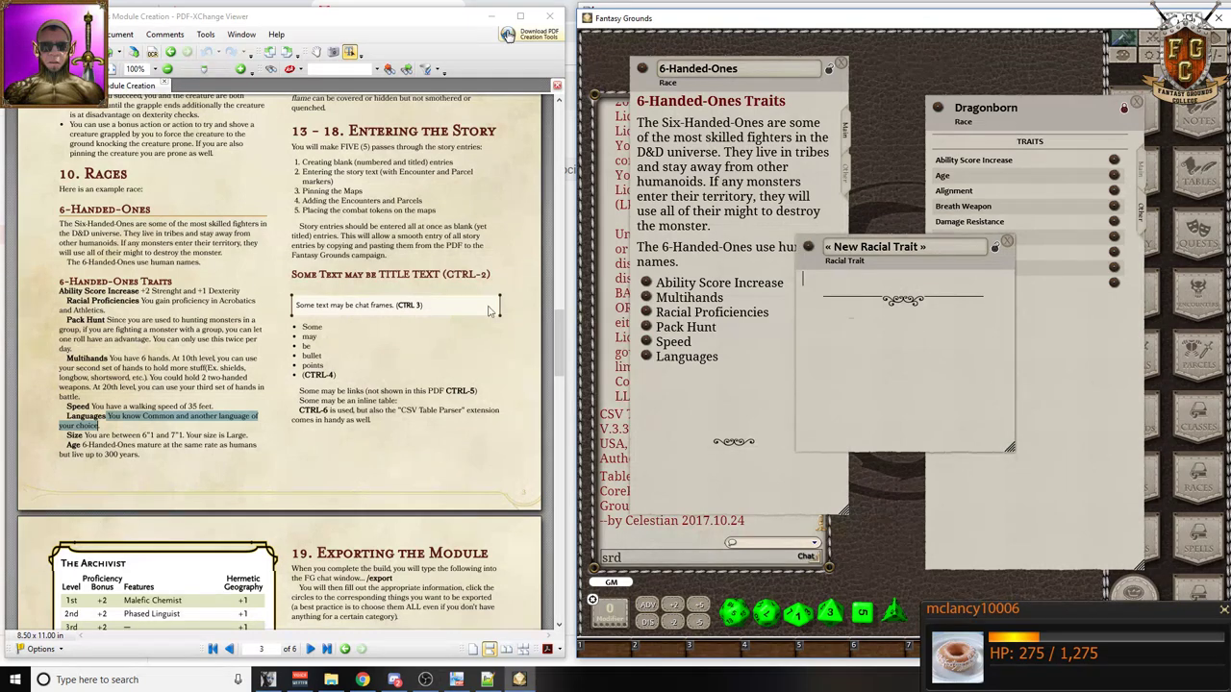
pyautogui.scroll(-2, 67, 278)
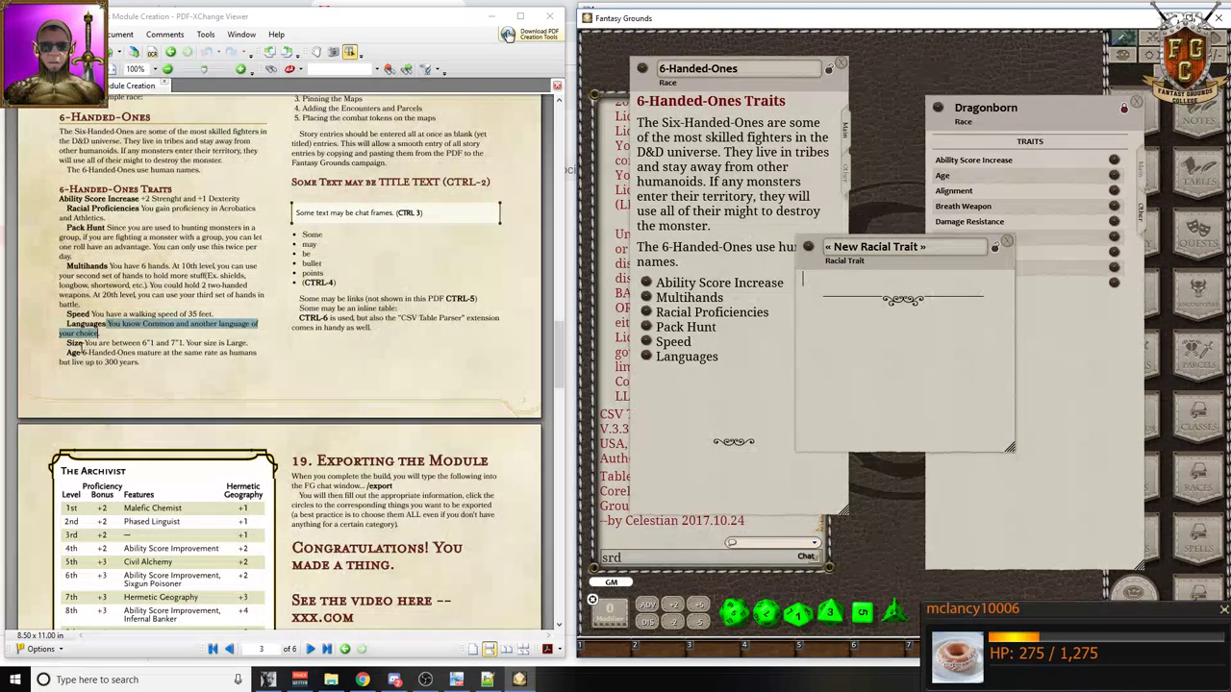
pyautogui.click(80, 344)
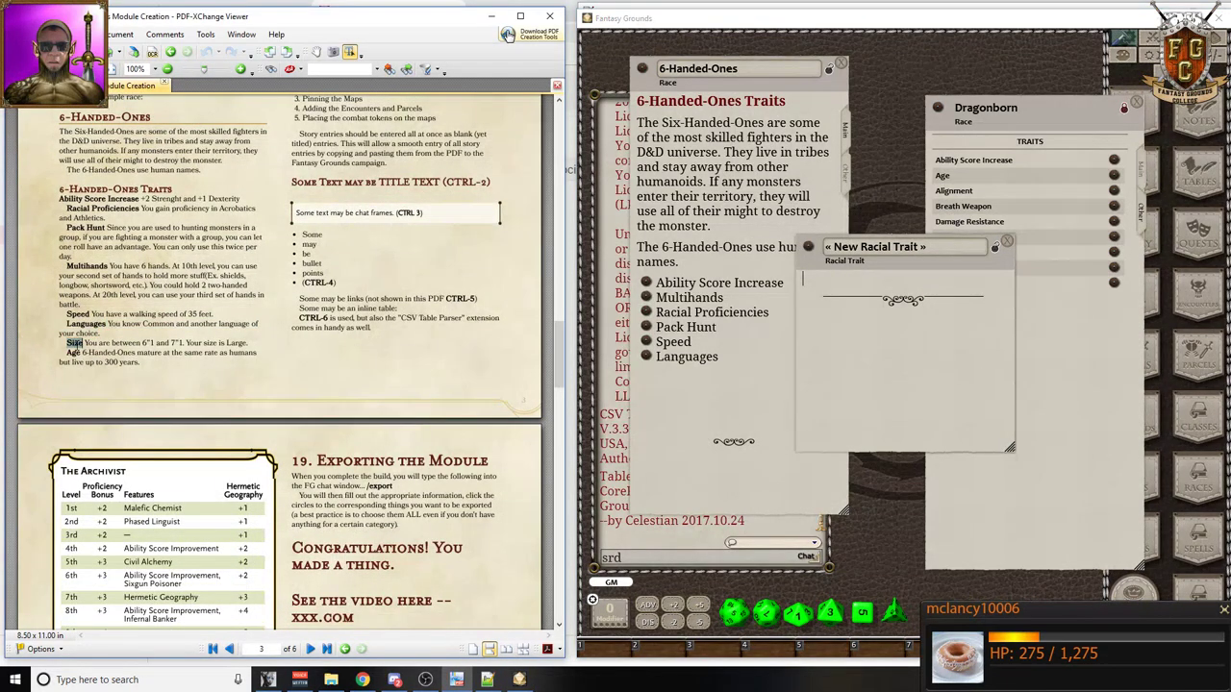
pyautogui.click(871, 247)
pyautogui.hotkey('ctrl', 'v')
# - Copy the description about heights between 6"1 and 7"1 and Large size from the PDF into the Size trait
pyautogui.moveTo(85, 343); pyautogui.dragTo(252, 344)
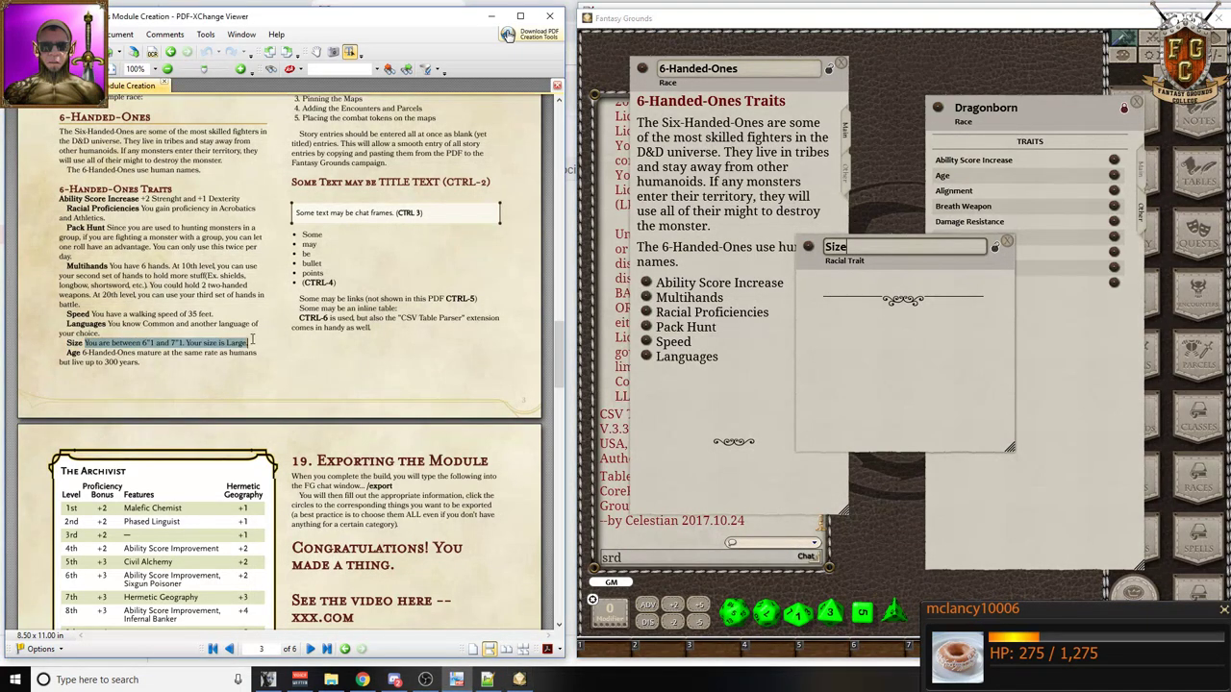
pyautogui.click(848, 295)
pyautogui.hotkey('ctrl', 'v')
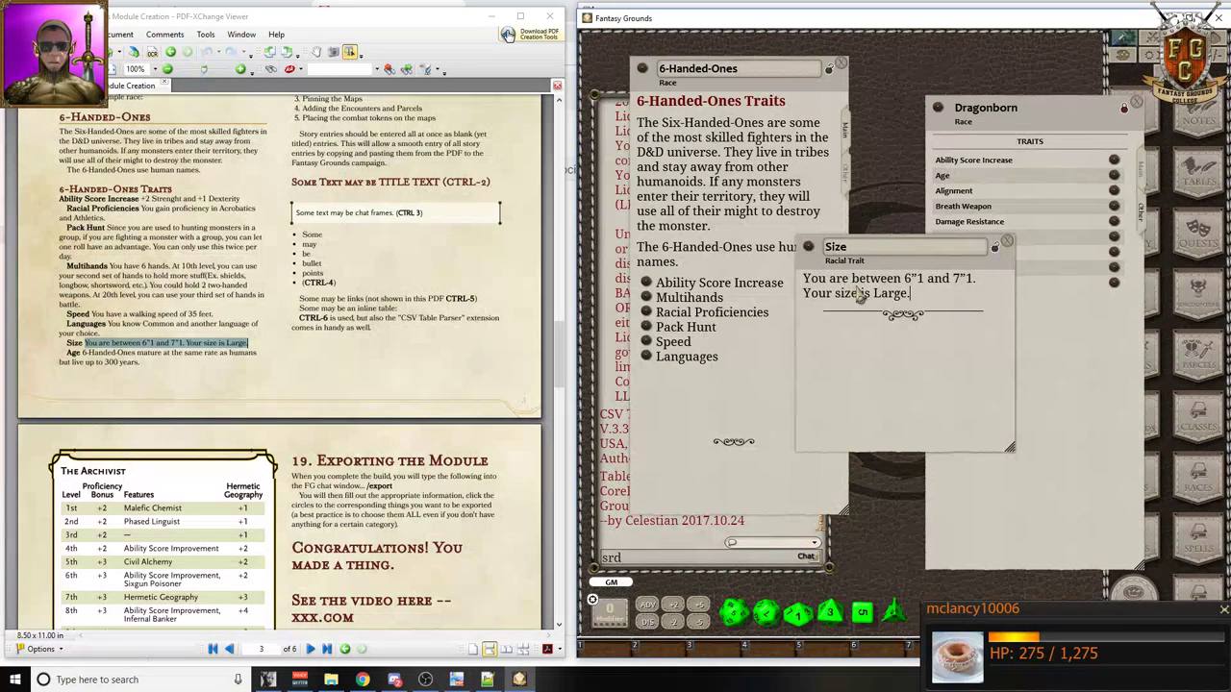
# - Lock the Size trait, link it under Languages in the race description, and close it
pyautogui.click(997, 247)
pyautogui.moveTo(742, 350); pyautogui.dragTo(662, 375)
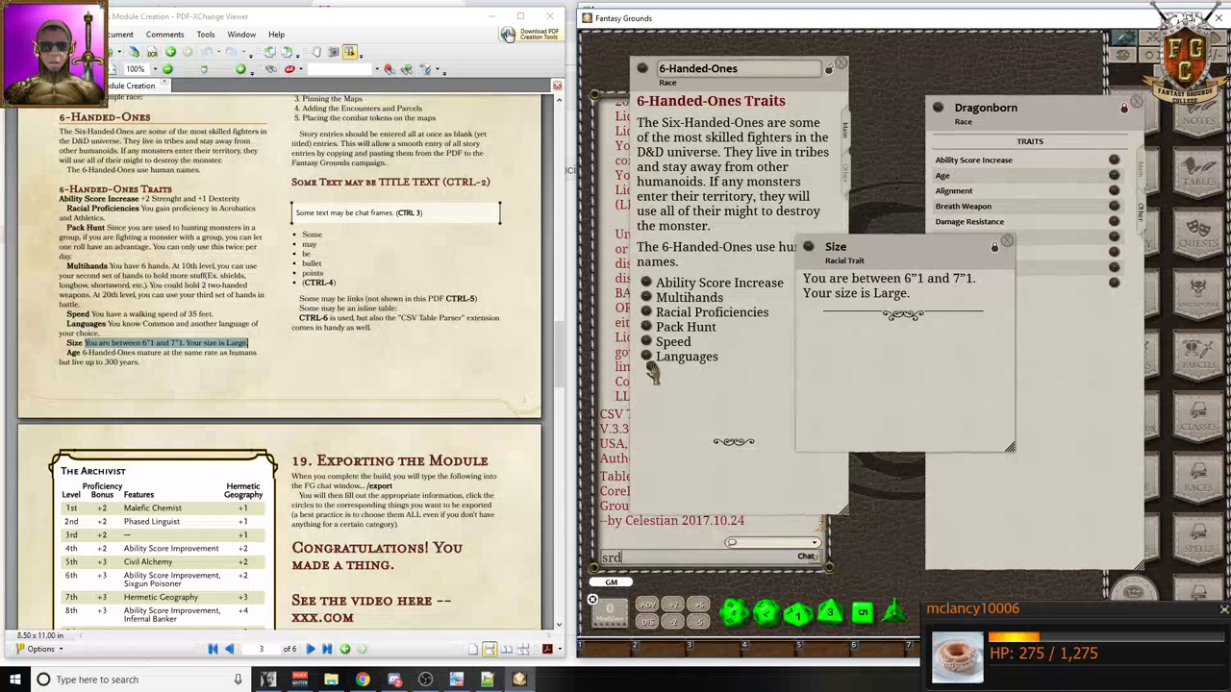
pyautogui.click(1007, 241)
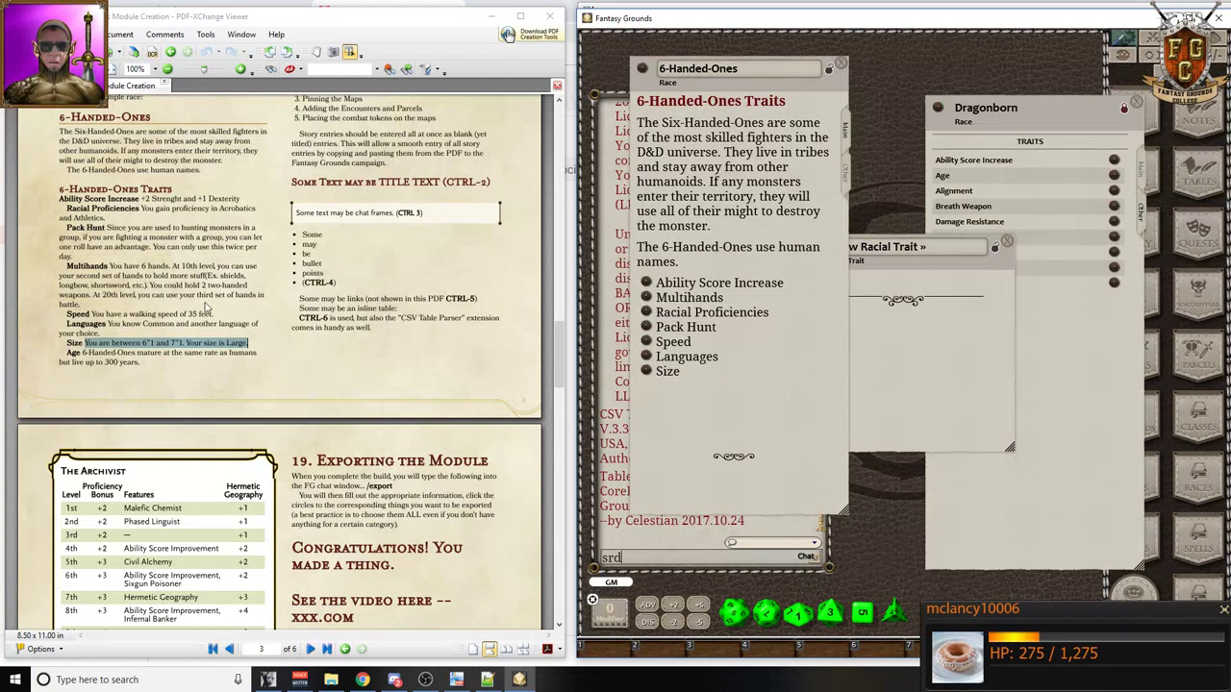
# - Copy the "Age" heading from the PDF as the name of the blank racial trait
pyautogui.scroll(-1, 205, 308)
pyautogui.click(70, 289)
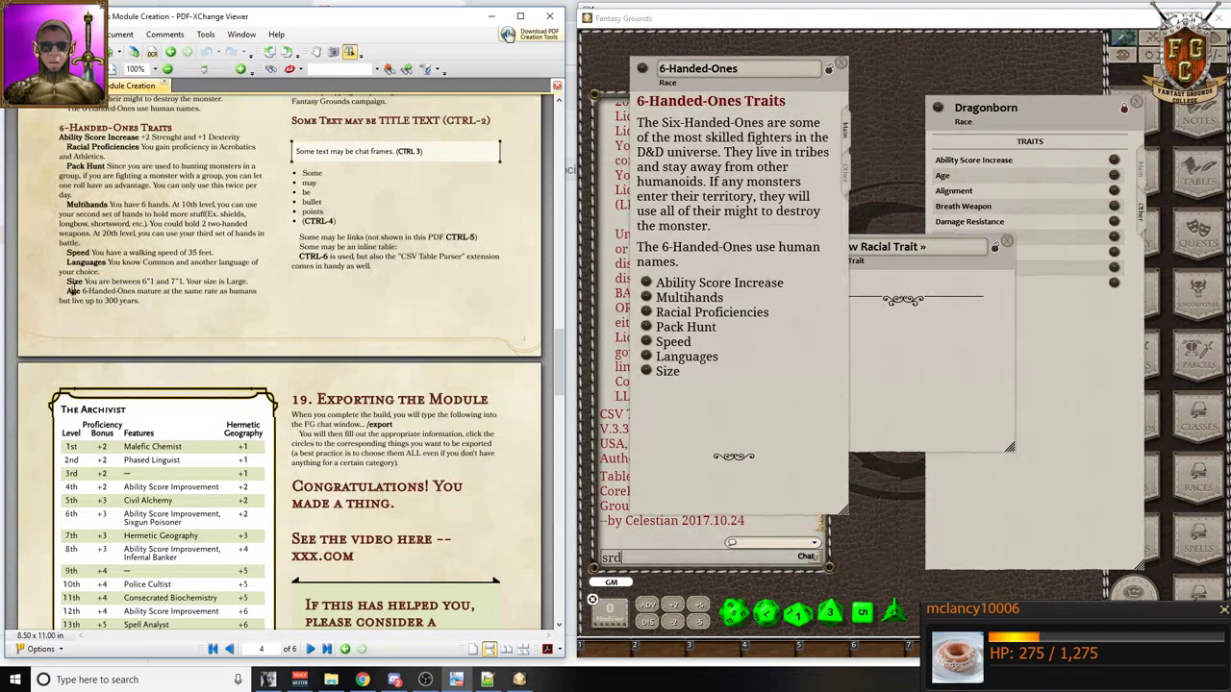
pyautogui.click(841, 246)
pyautogui.hotkey('ctrl', 'v')
# - Copy the description about maturing like humans and living up to 300 years from the PDF into the Age trait
pyautogui.click(871, 294)
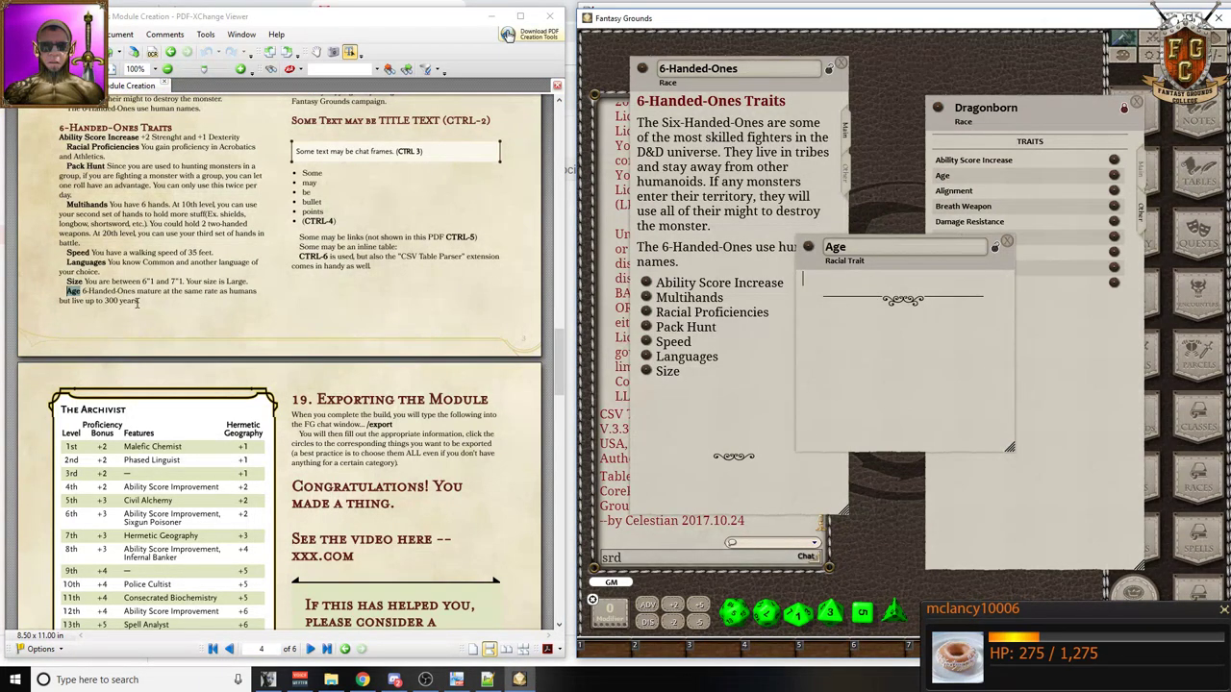
pyautogui.click(83, 290)
pyautogui.moveTo(83, 291); pyautogui.dragTo(141, 301)
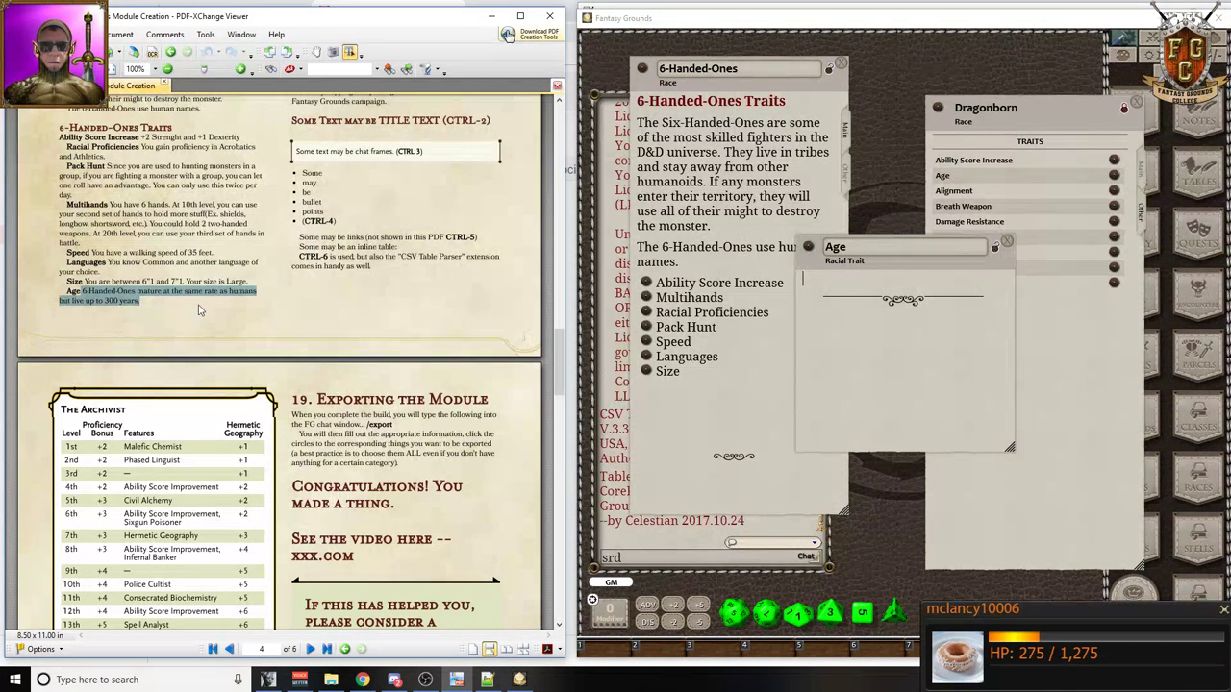
pyautogui.click(863, 298)
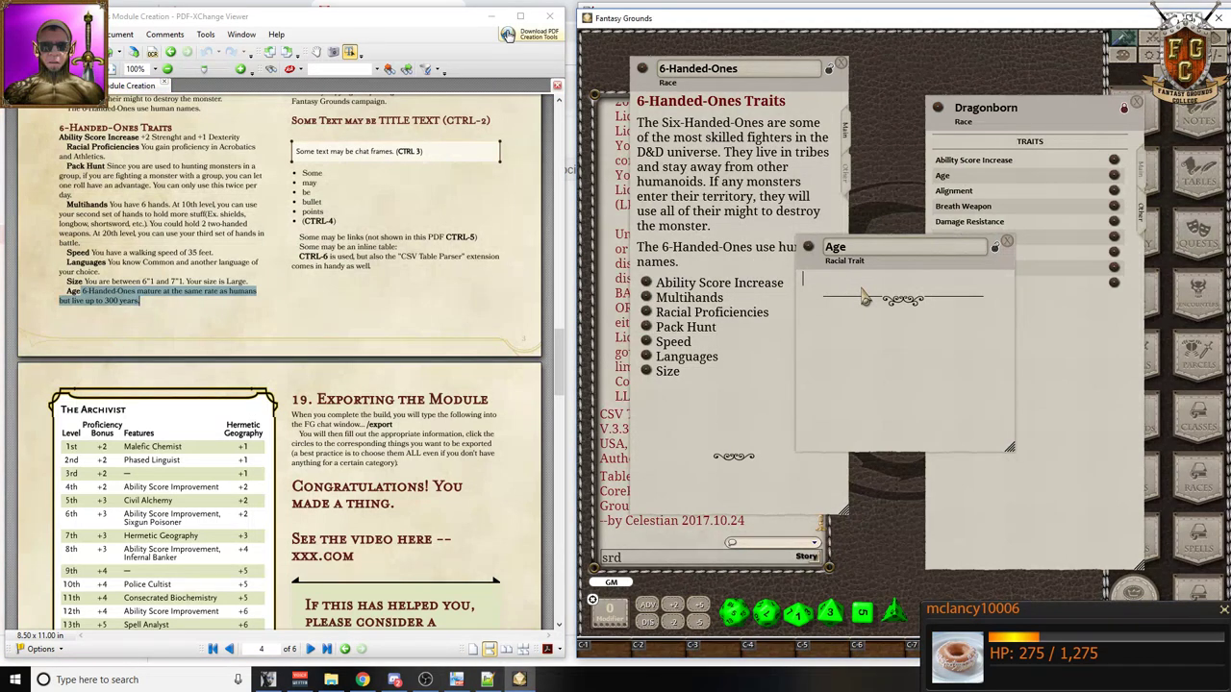
pyautogui.hotkey('ctrl', 'v')
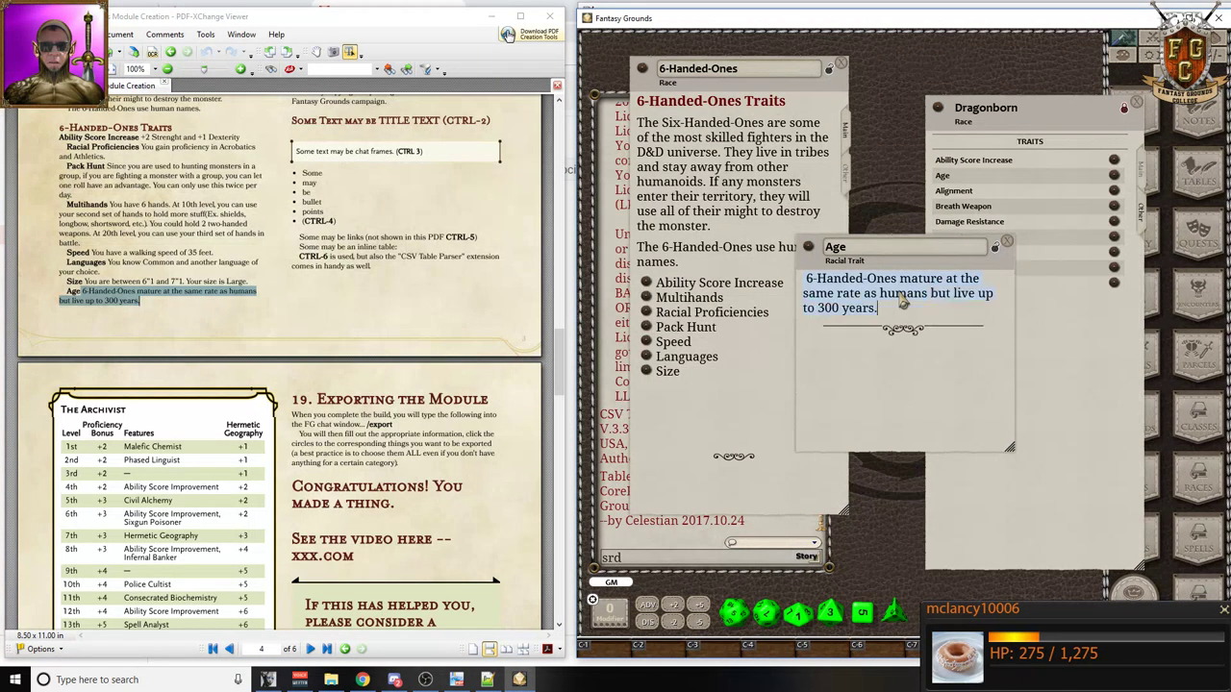
# - Lock the Age trait, link it under Size in the race description without surplus blank lines, and close it
pyautogui.click(995, 248)
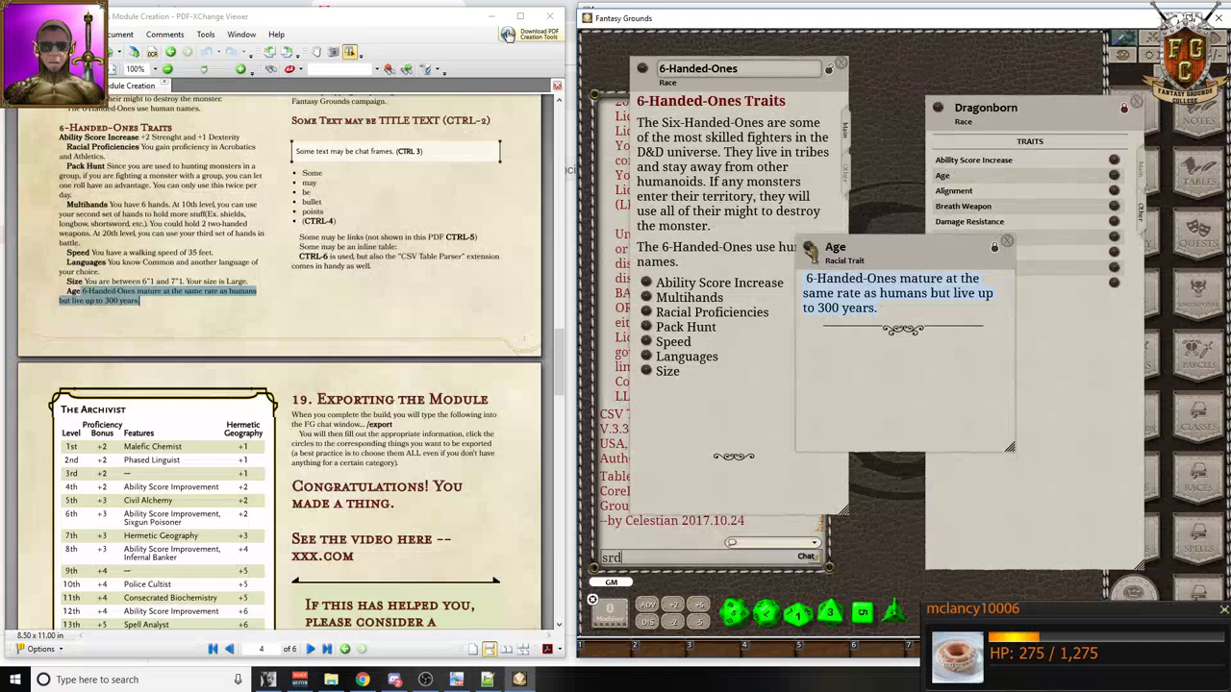
pyautogui.moveTo(641, 397); pyautogui.dragTo(666, 402)
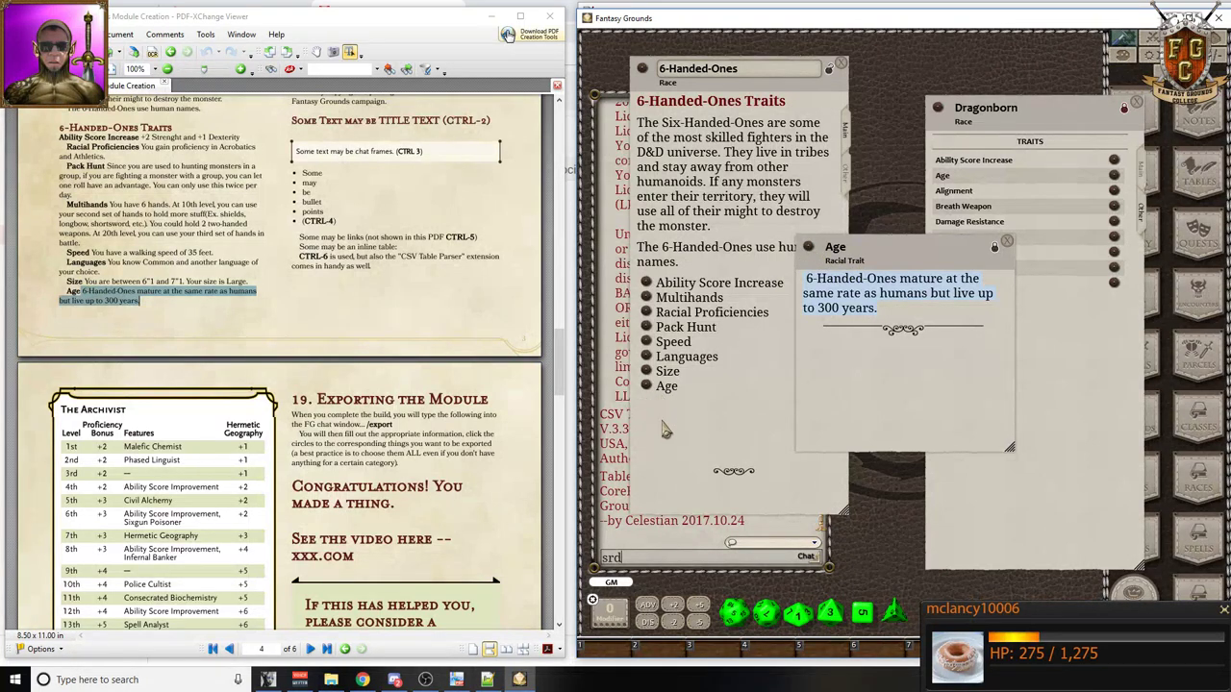
pyautogui.click(669, 429)
pyautogui.press('BackSpace')
pyautogui.press('BackSpace')
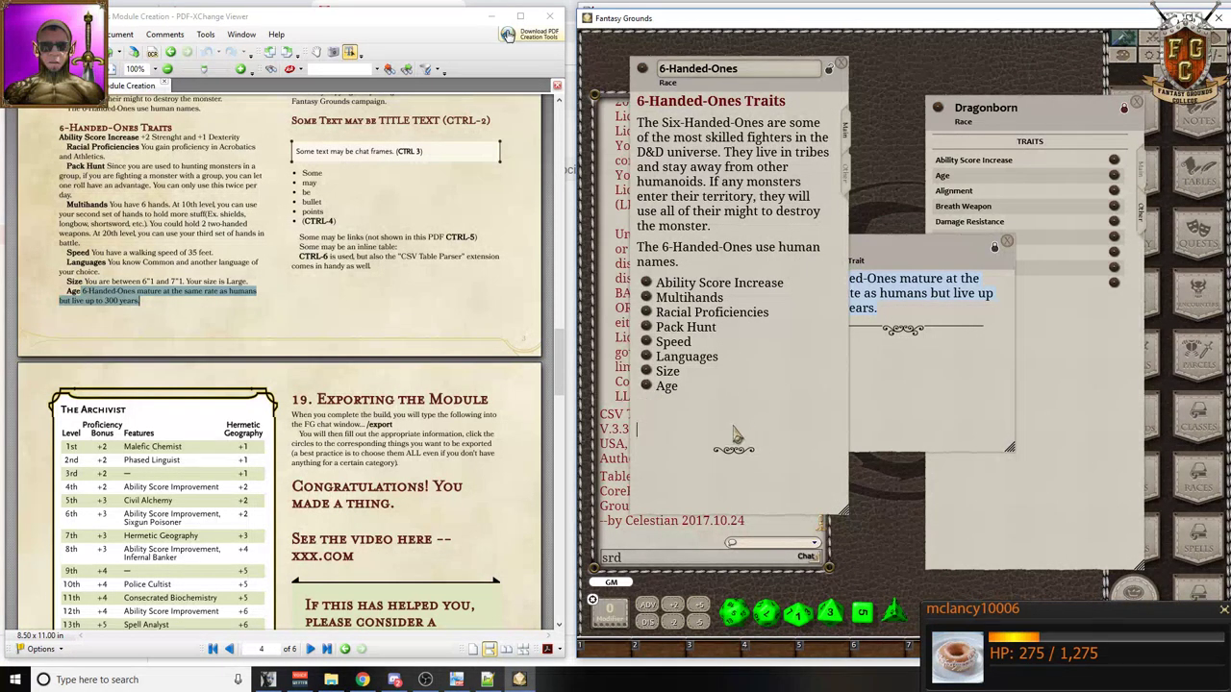
pyautogui.press('BackSpace')
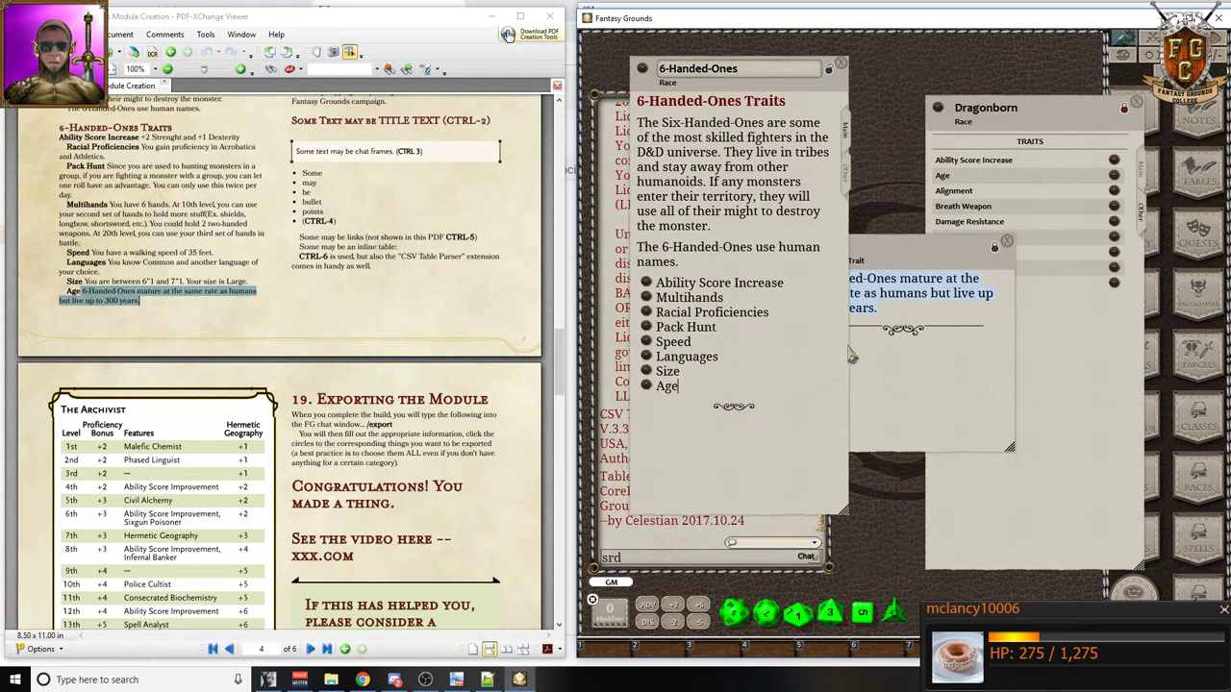
pyautogui.click(1006, 243)
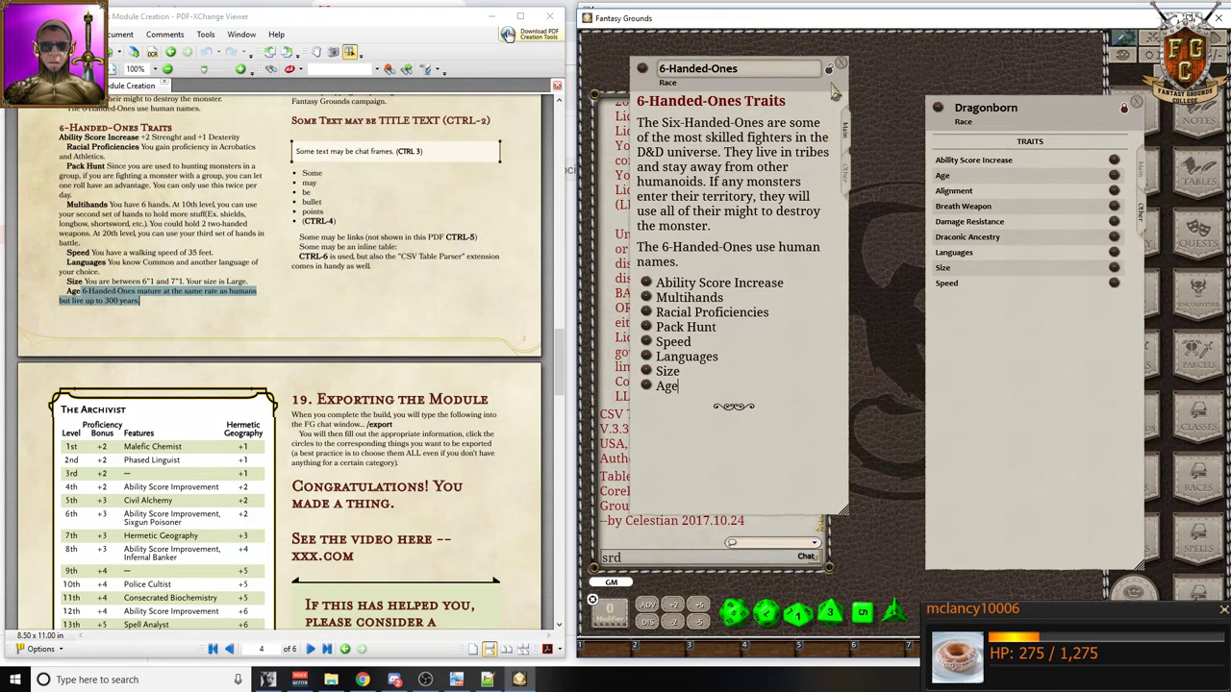
# - Compare the 6-Handed-Ones race's trait list with its description links and with the Dragonborn race's trait list
pyautogui.moveTo(837, 90); pyautogui.dragTo(890, 98)
pyautogui.click(900, 196)
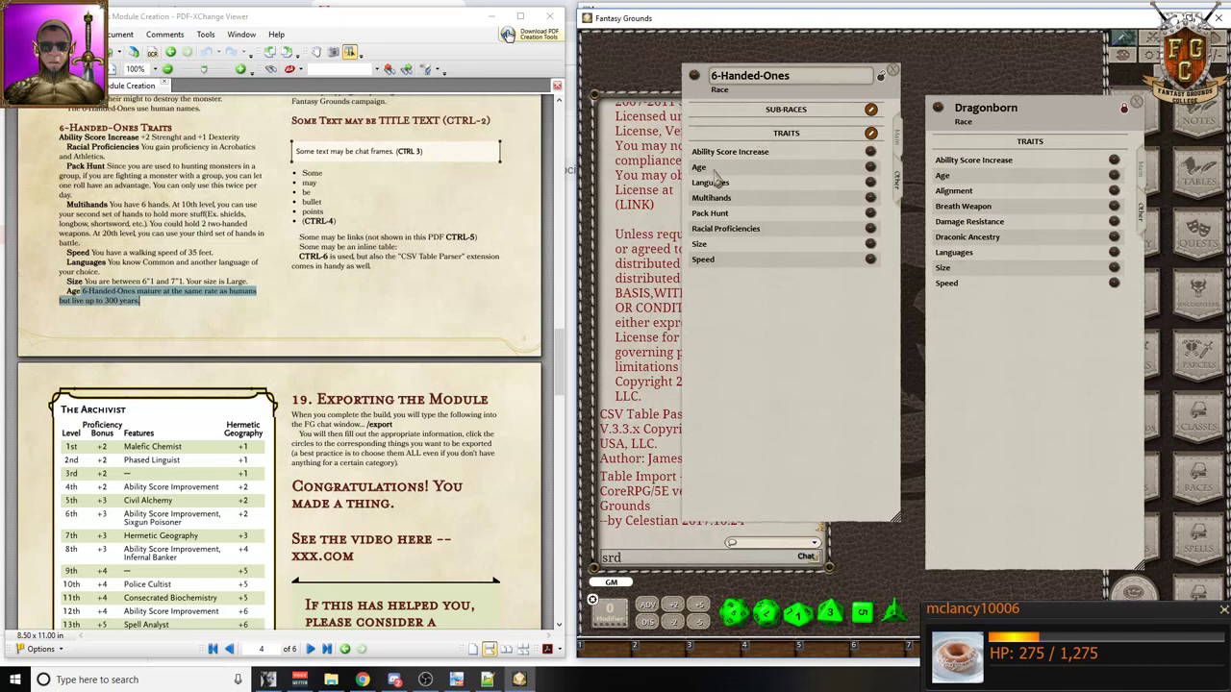
pyautogui.click(900, 142)
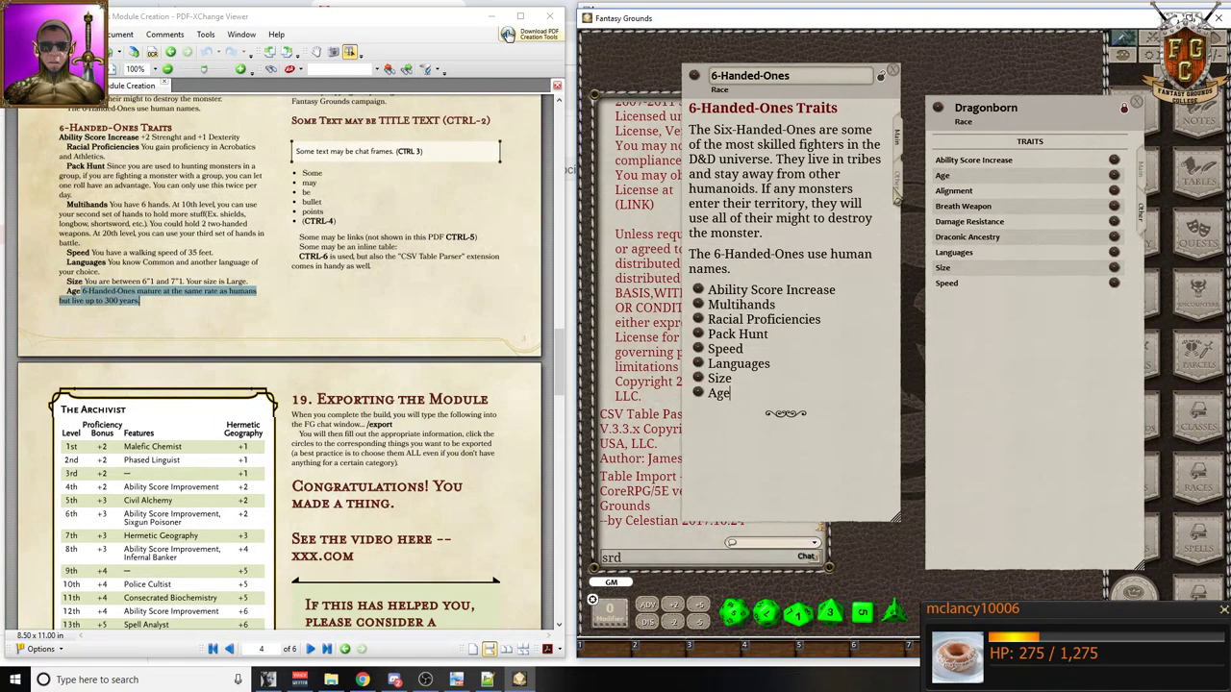
pyautogui.click(898, 196)
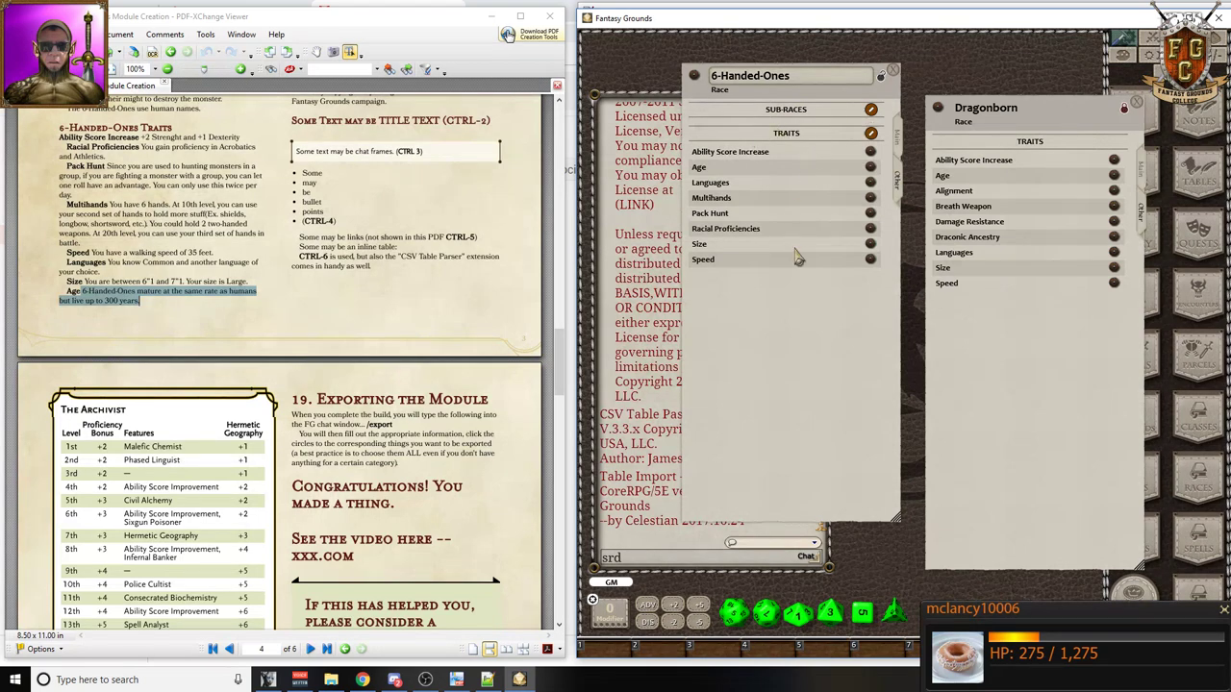
pyautogui.moveTo(796, 108); pyautogui.dragTo(1032, 122)
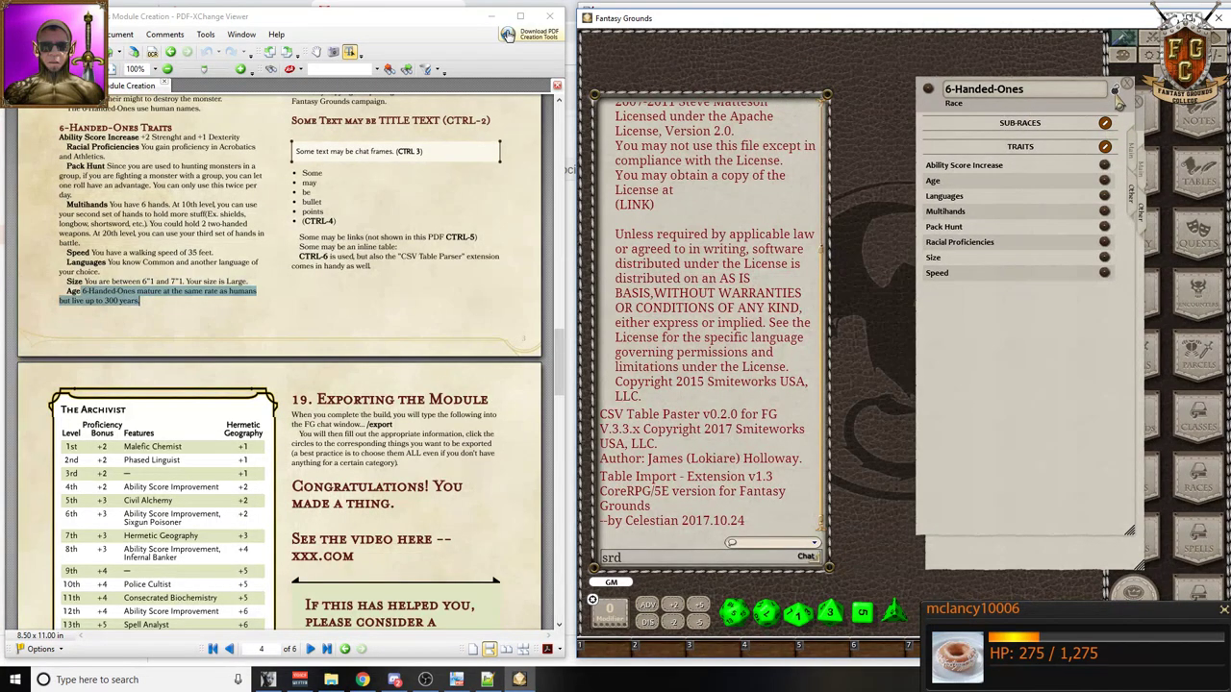
pyautogui.moveTo(1105, 118); pyautogui.dragTo(821, 108)
pyautogui.moveTo(1055, 75); pyautogui.dragTo(1046, 91)
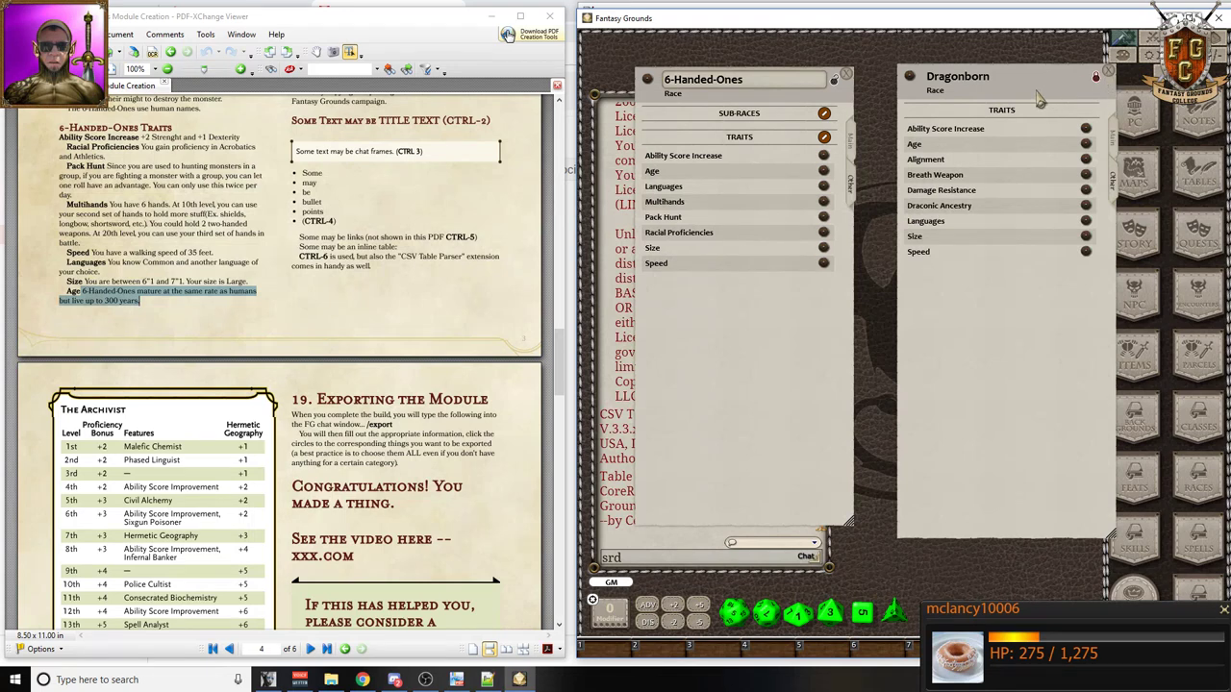
pyautogui.moveTo(1037, 78); pyautogui.dragTo(1015, 80)
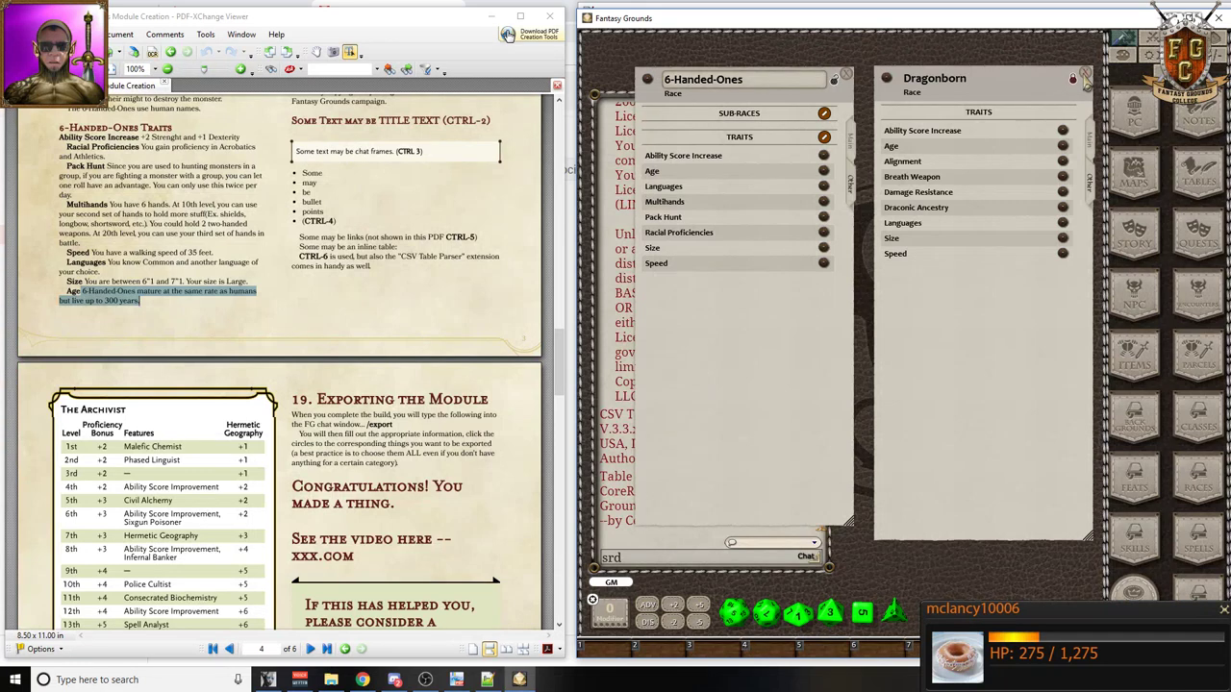
pyautogui.moveTo(1012, 94); pyautogui.dragTo(1008, 99)
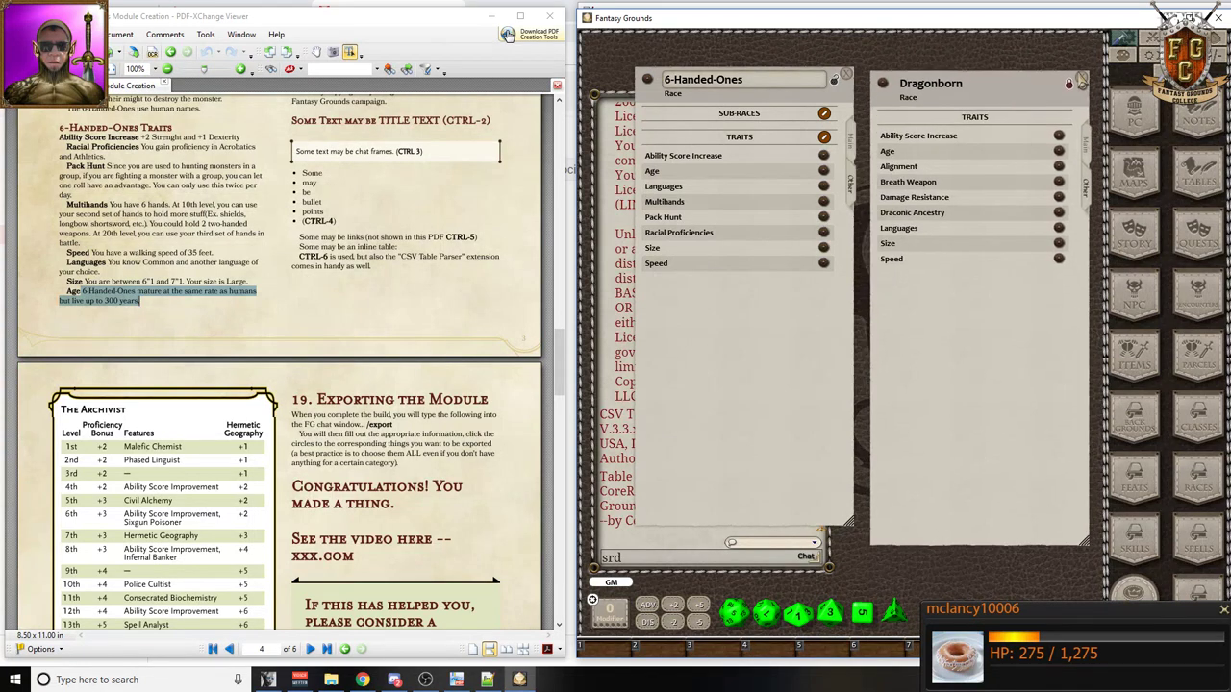
# - Close the Dragonborn race, and lock and close the 6-Handed-Ones race
pyautogui.click(1081, 80)
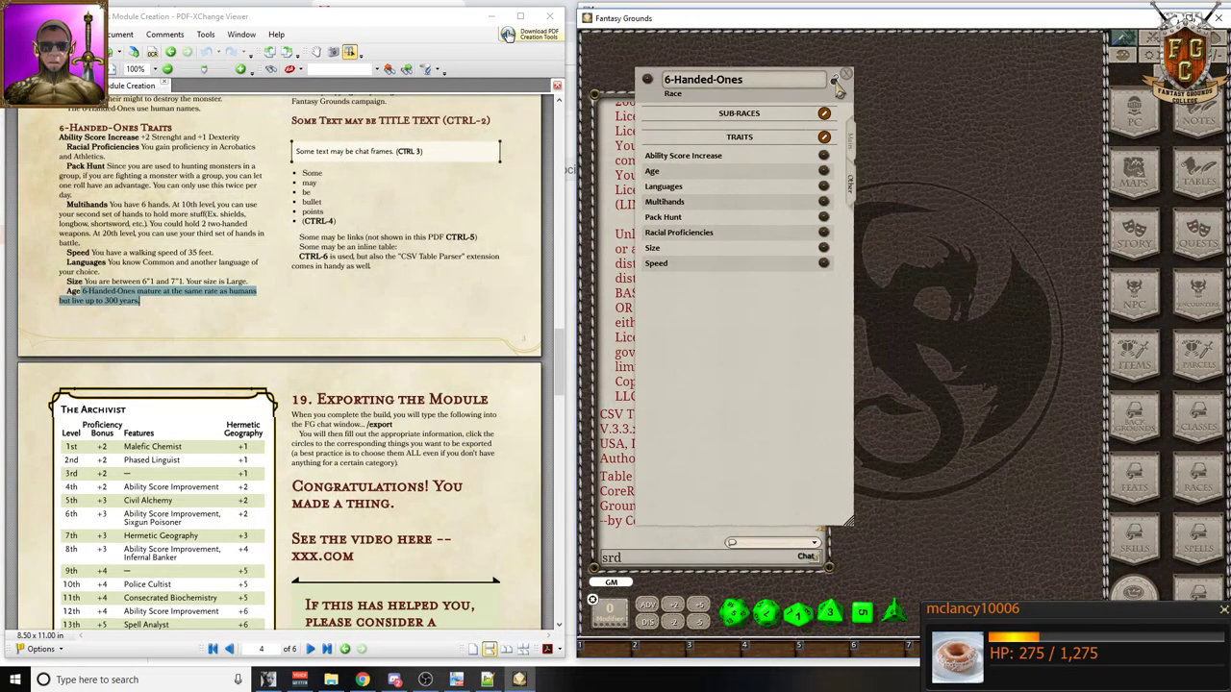
pyautogui.click(834, 81)
pyautogui.click(846, 76)
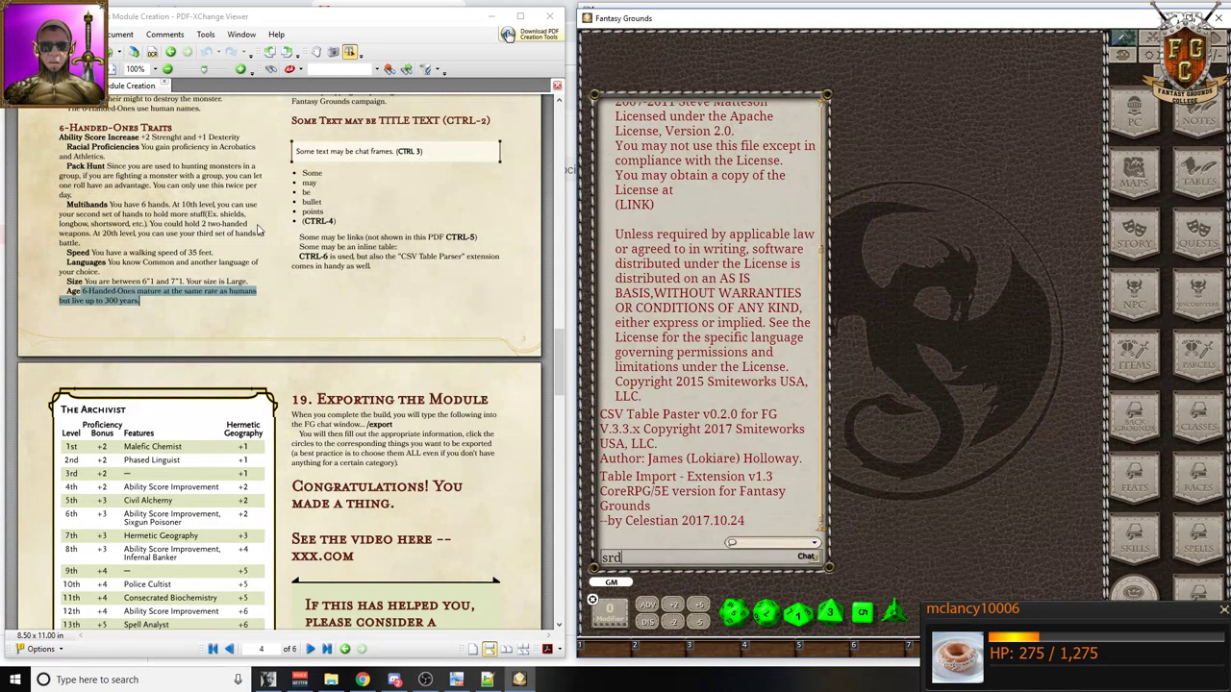
# - Go to section 11, Skills, in the PDF and open the campaign's skills list beside it
pyautogui.scroll(10, 286, 182)
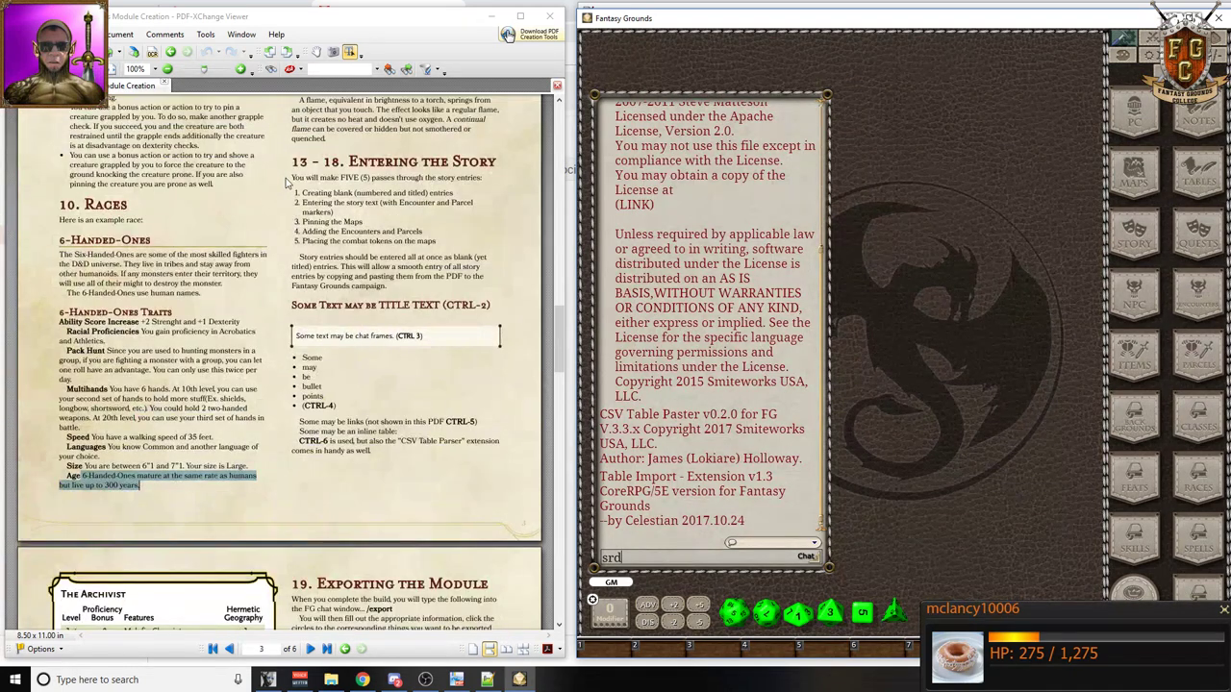
pyautogui.scroll(1, 285, 183)
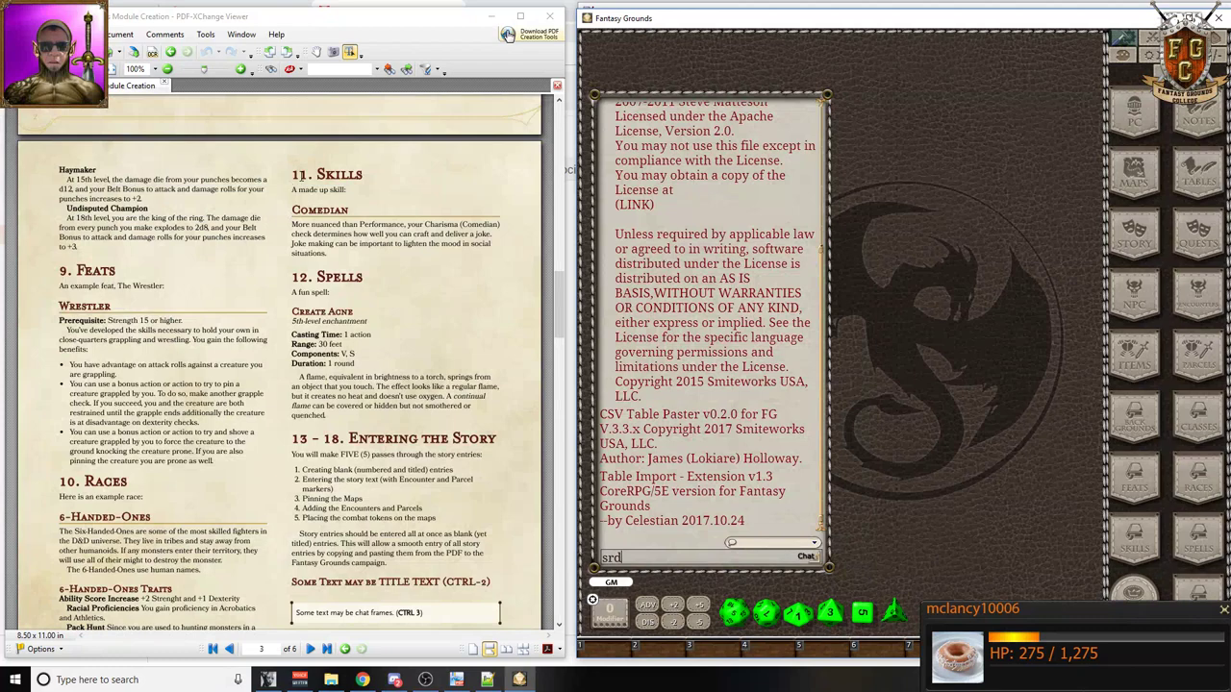
pyautogui.click(1203, 553)
pyautogui.click(1204, 554)
pyautogui.click(1135, 547)
pyautogui.moveTo(923, 238); pyautogui.dragTo(814, 121)
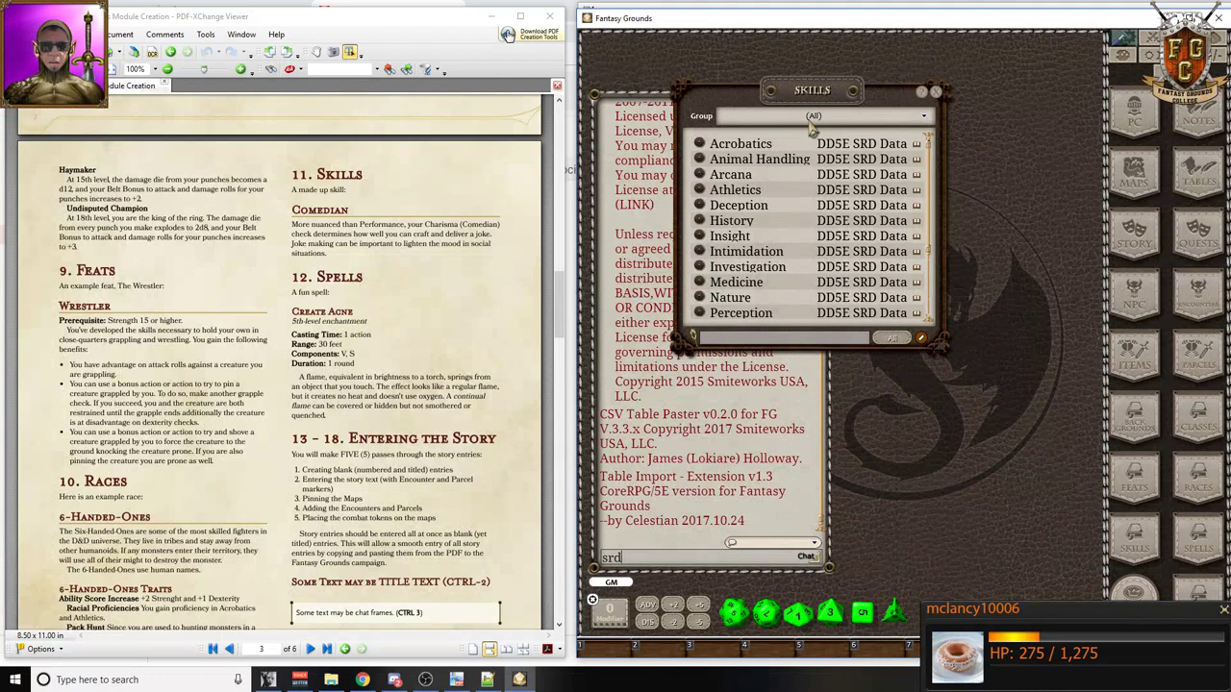
# - View the Acrobatics skill as an example entry and close it
pyautogui.click(701, 148)
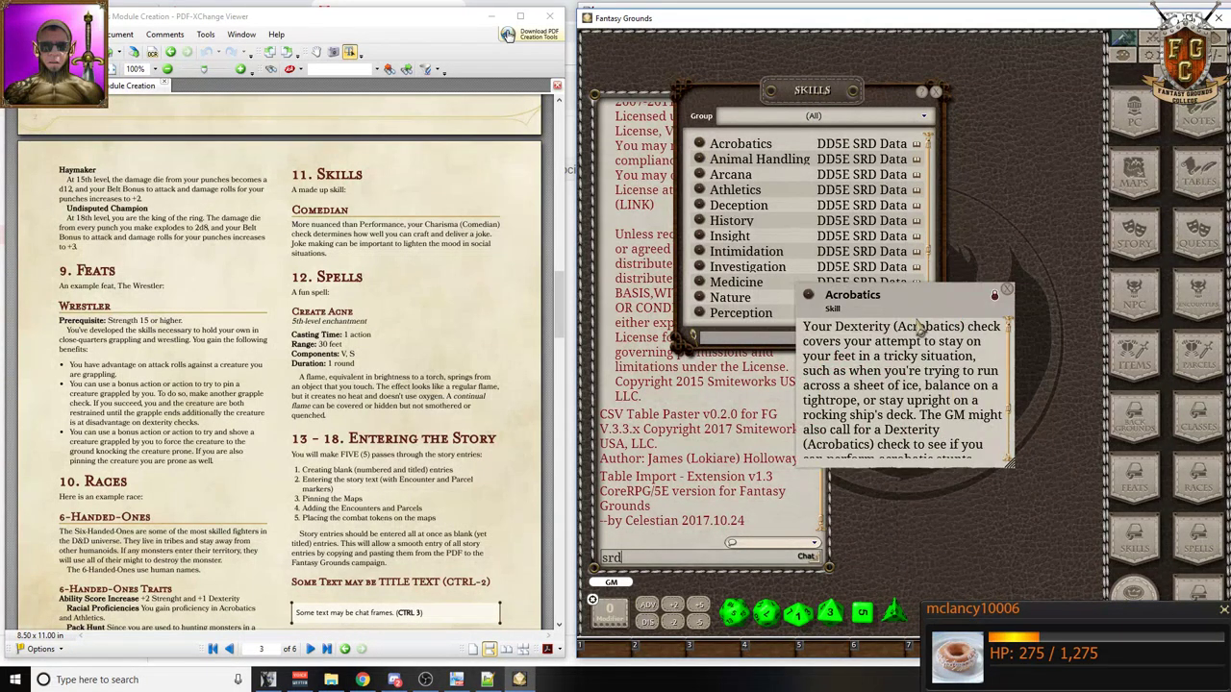
pyautogui.scroll(-2, 917, 328)
pyautogui.click(1007, 290)
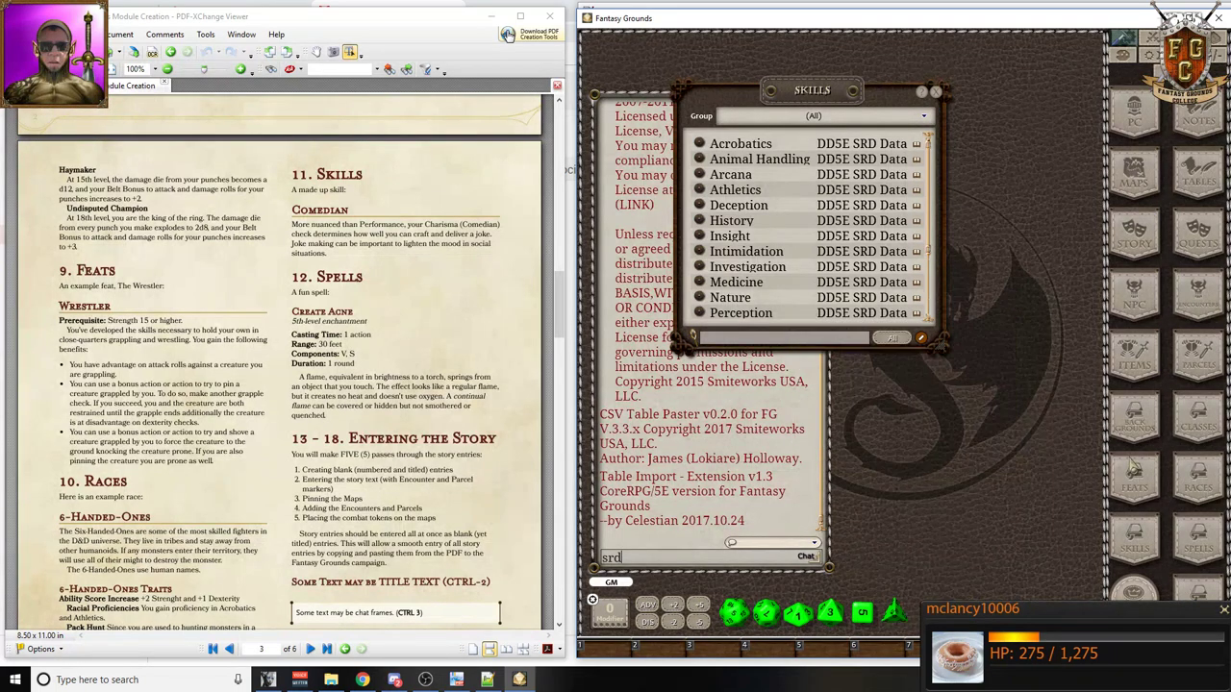
# - Create a blank skill and unload the DD5E SRD Data module from the campaign
pyautogui.click(920, 342)
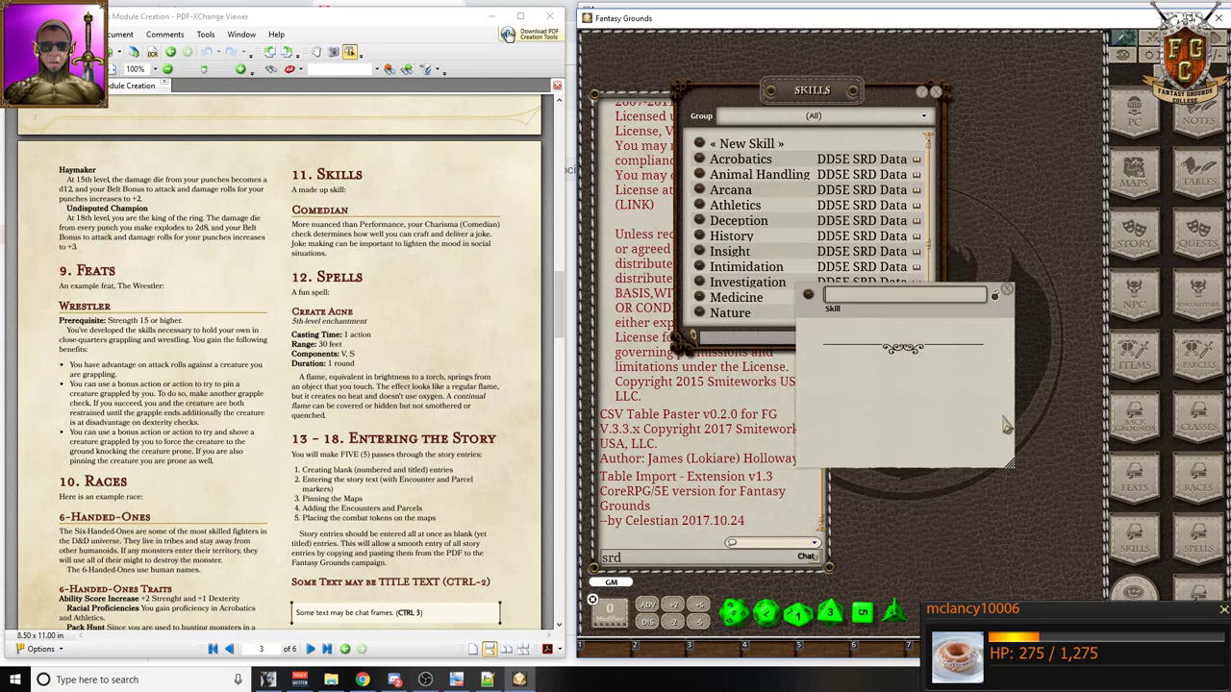
pyautogui.click(1135, 587)
pyautogui.click(685, 546)
pyautogui.click(981, 487)
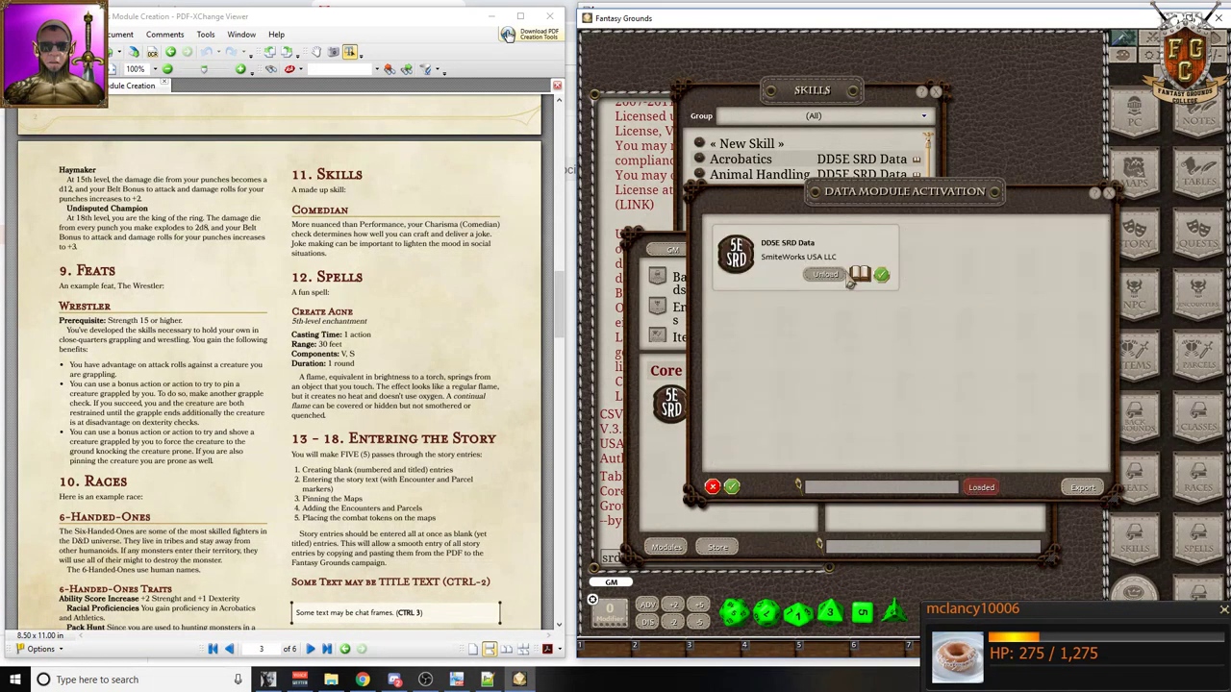
pyautogui.click(1109, 193)
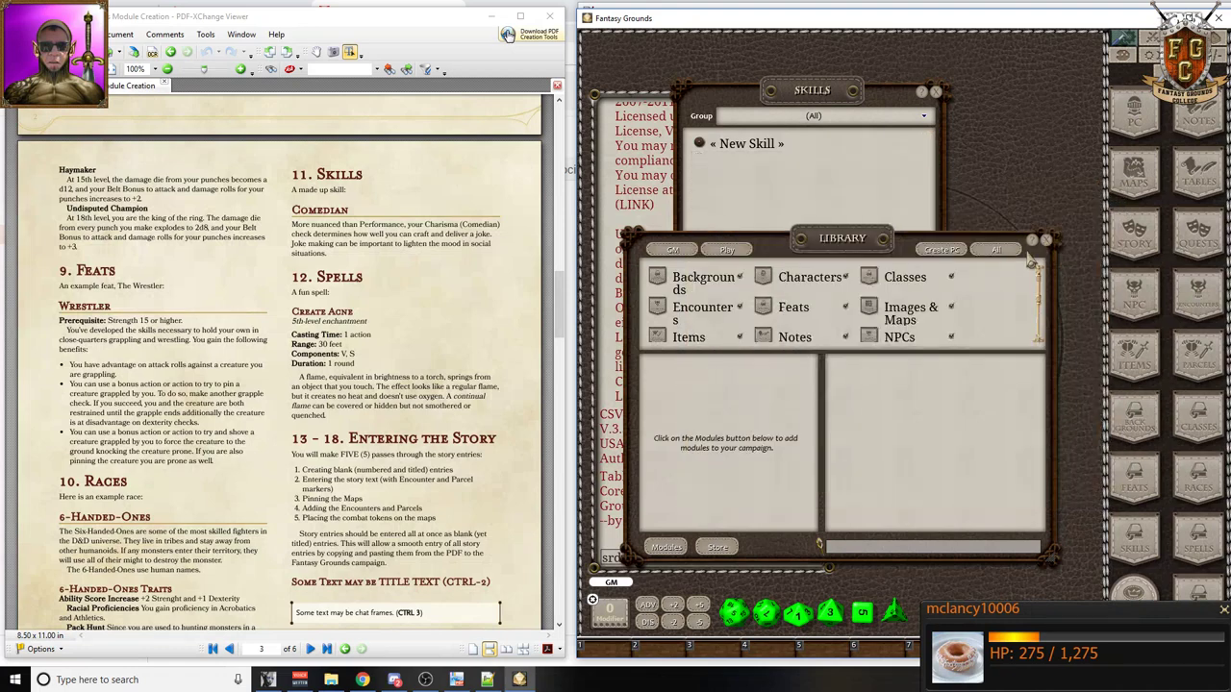
pyautogui.click(1046, 238)
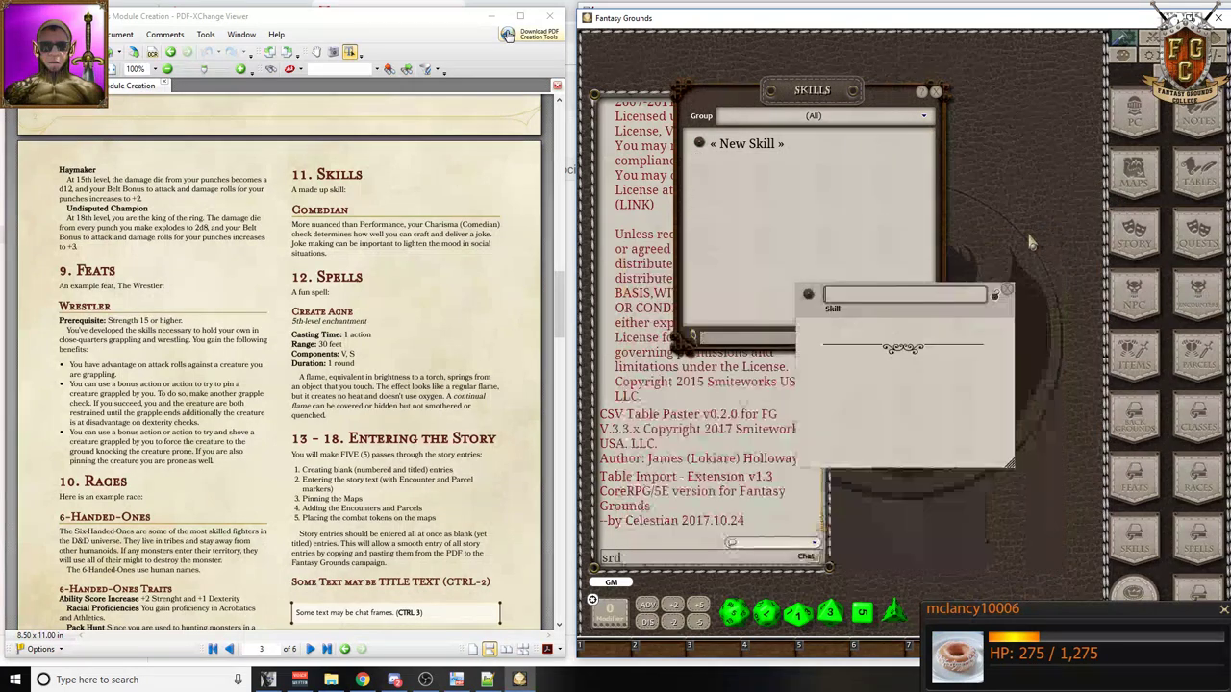
# - Copy the "Comedian" heading from the PDF as the name of the new skill
pyautogui.click(352, 214)
pyautogui.moveTo(352, 213); pyautogui.dragTo(291, 221)
pyautogui.hotkey('ctrl', 'c')
pyautogui.hotkey('alt', 'Tab')
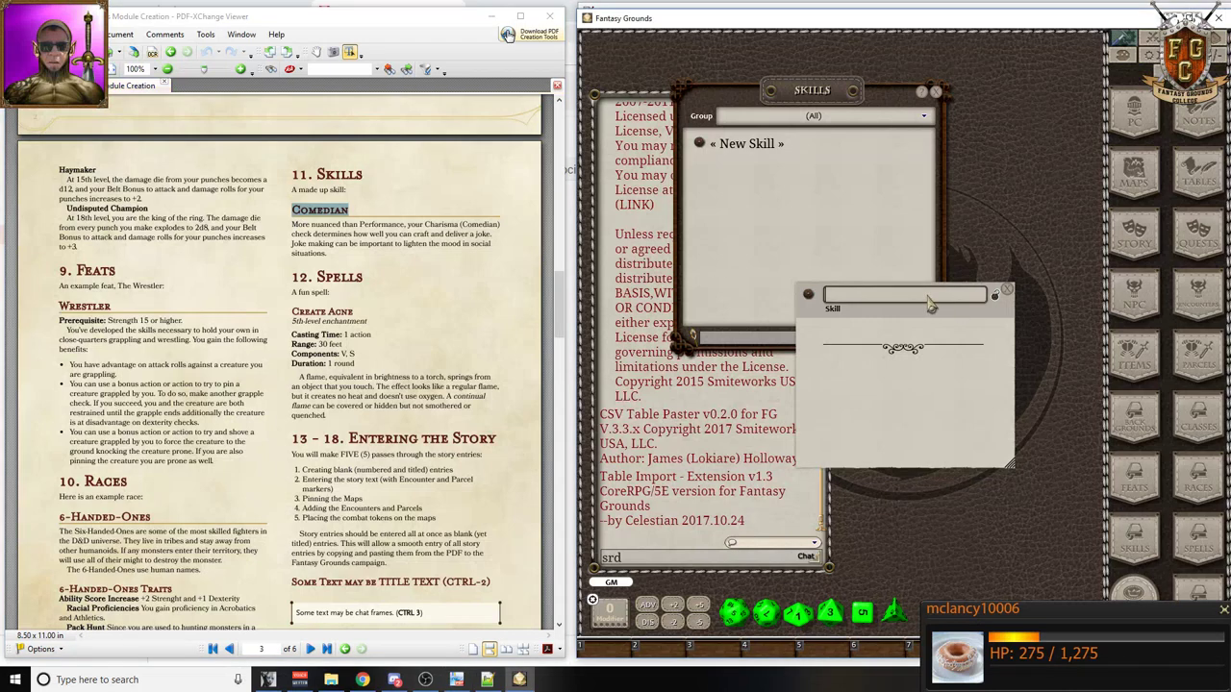
pyautogui.hotkey('ctrl', 'v')
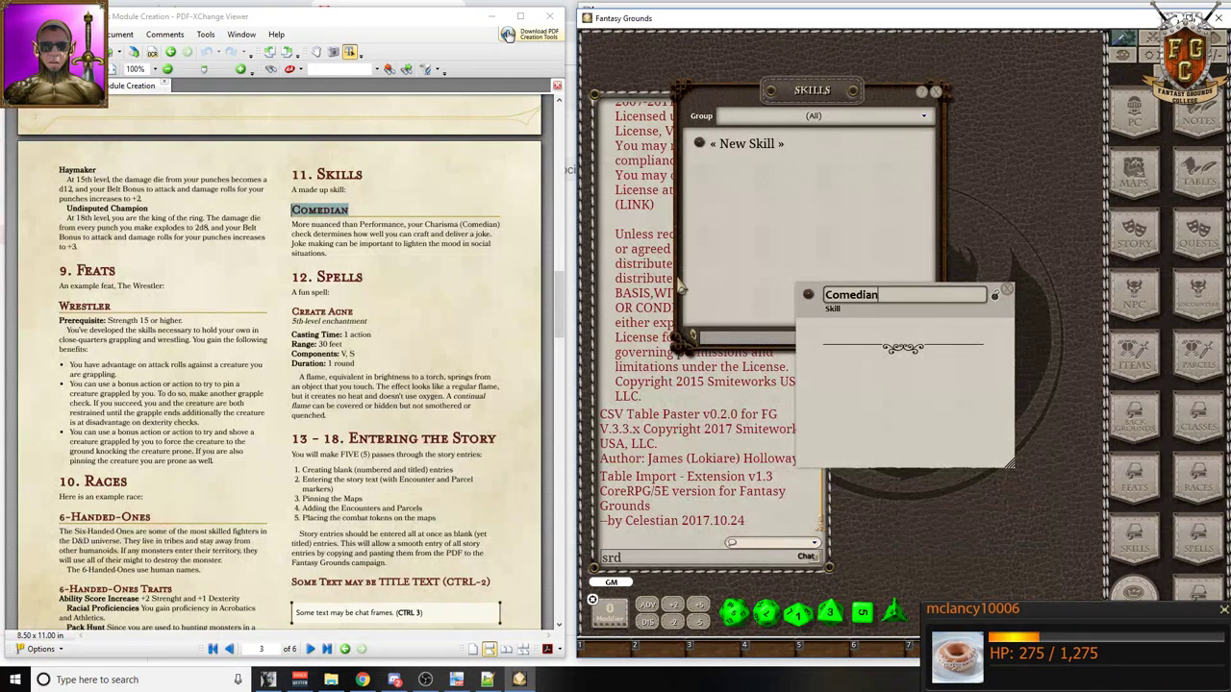
# - Copy the Comedian description about crafting and delivering jokes from the PDF into the skill's text
pyautogui.click(291, 224)
pyautogui.moveTo(292, 224); pyautogui.dragTo(339, 262)
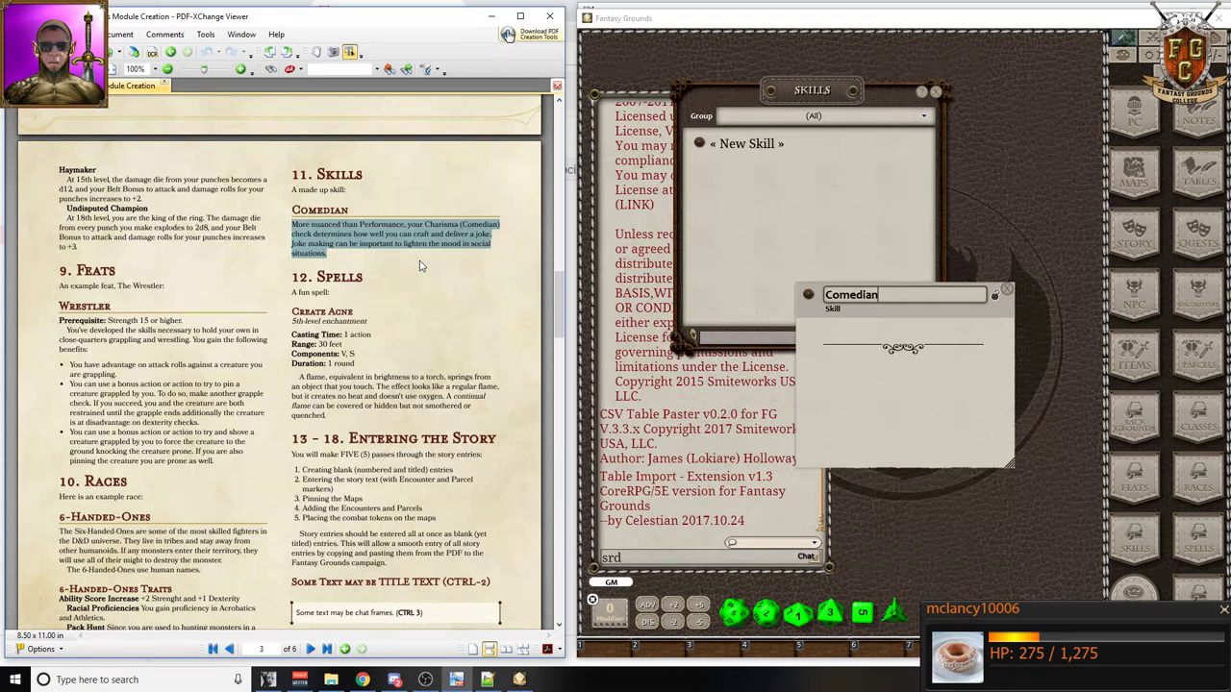
pyautogui.click(890, 341)
pyautogui.hotkey('ctrl', 'v')
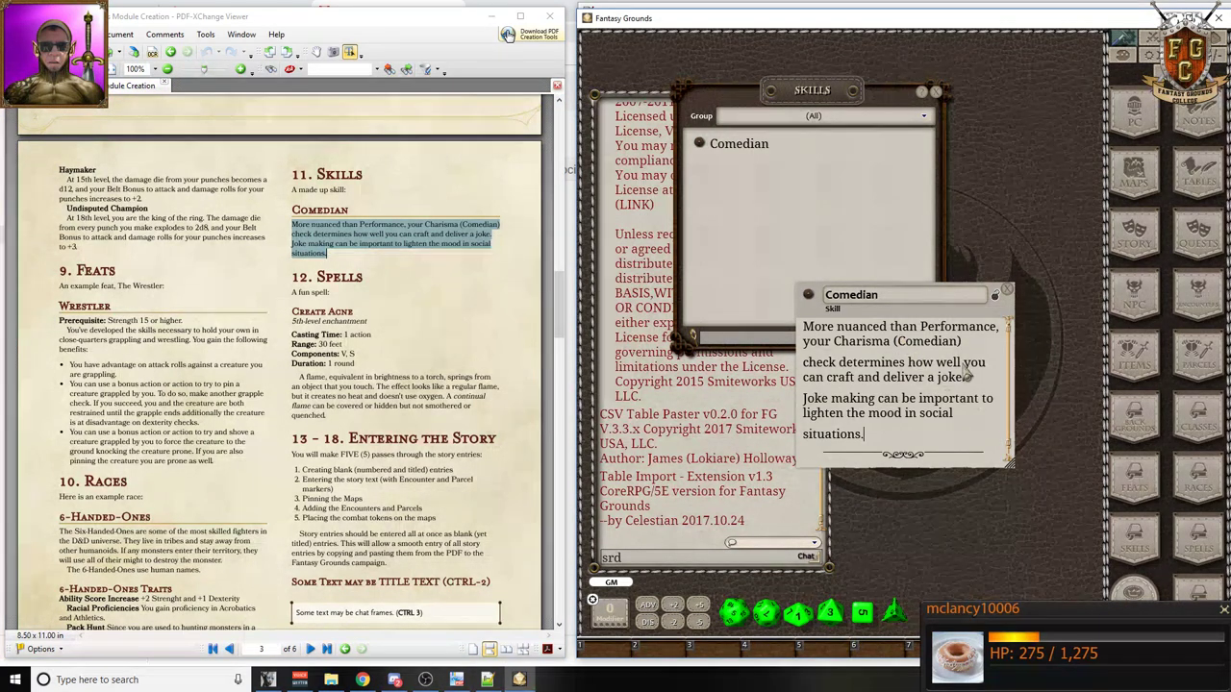
pyautogui.press('ctrl')
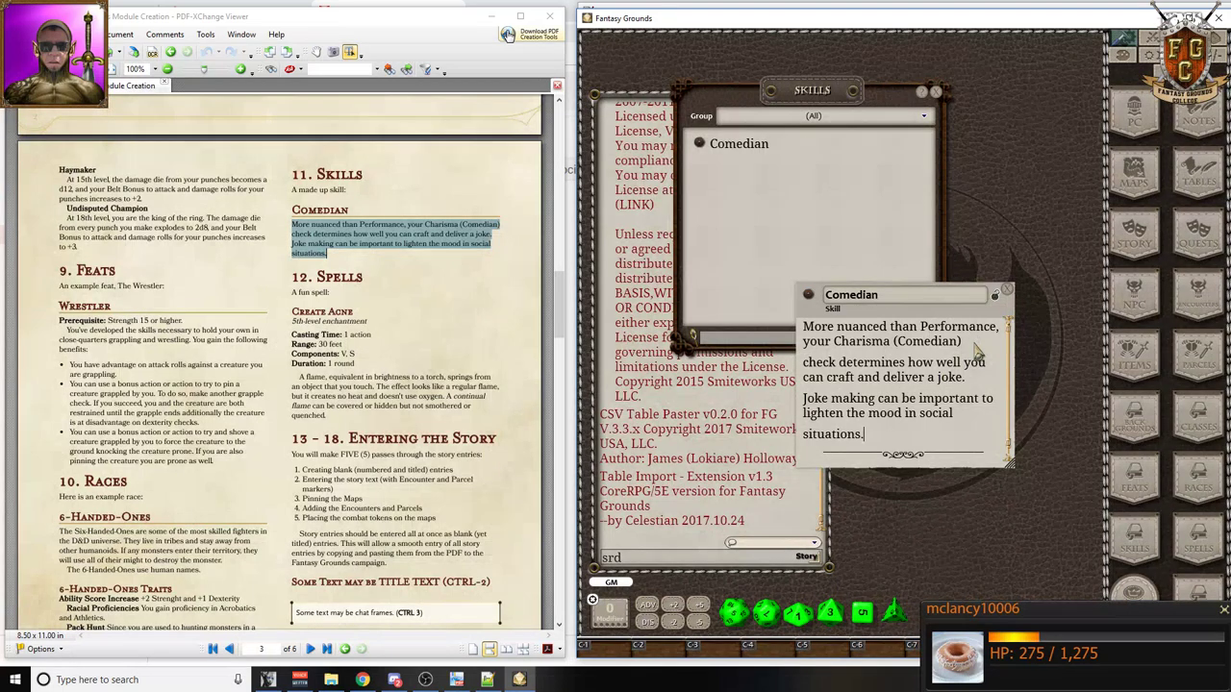
# - Switch to Notepad++ and replace its old text with the Comedian description, joined into a single line and fully selected
pyautogui.click(488, 680)
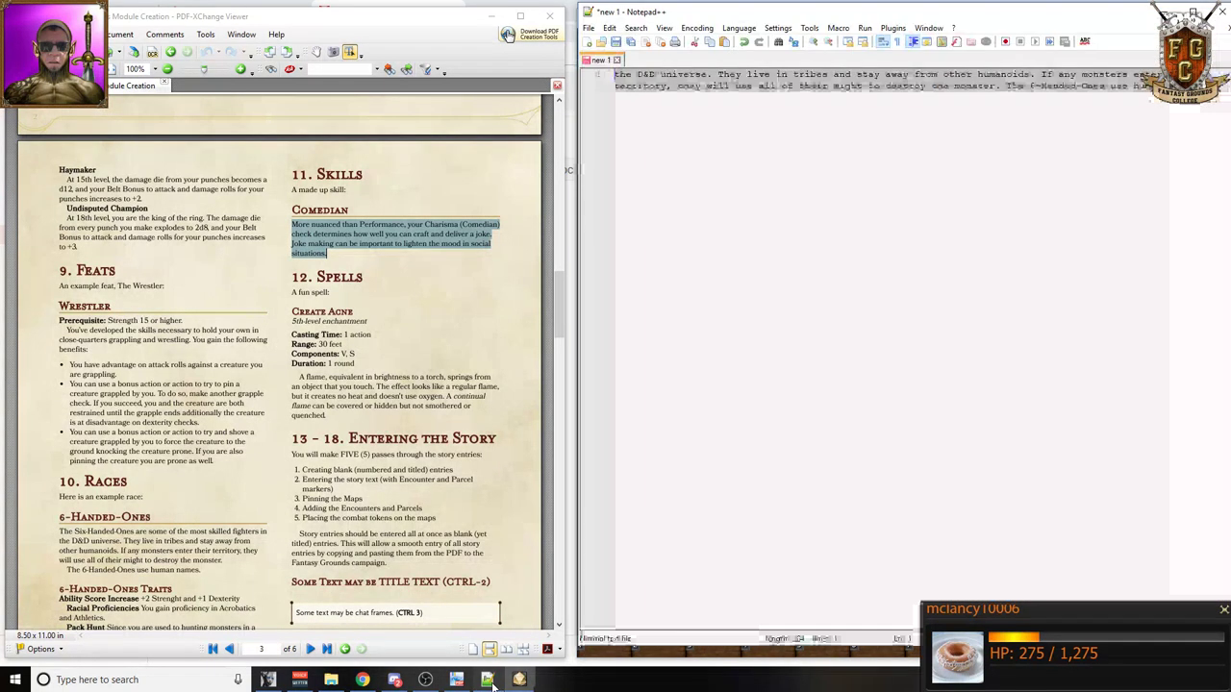
pyautogui.hotkey('ctrl', 'v')
pyautogui.hotkey('ctrl', 'a')
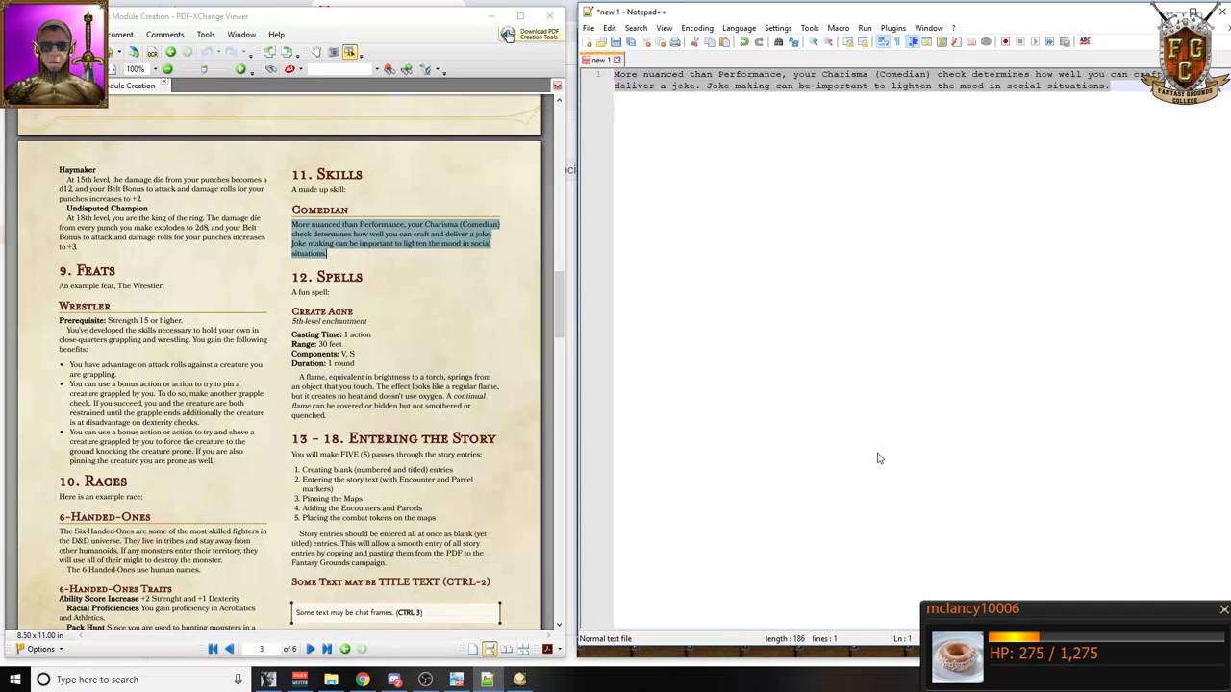
# - Switch to Fantasy Grounds, replace the Comedian skill's text with the single-line description, and close the skill and the Skills list
pyautogui.click(519, 678)
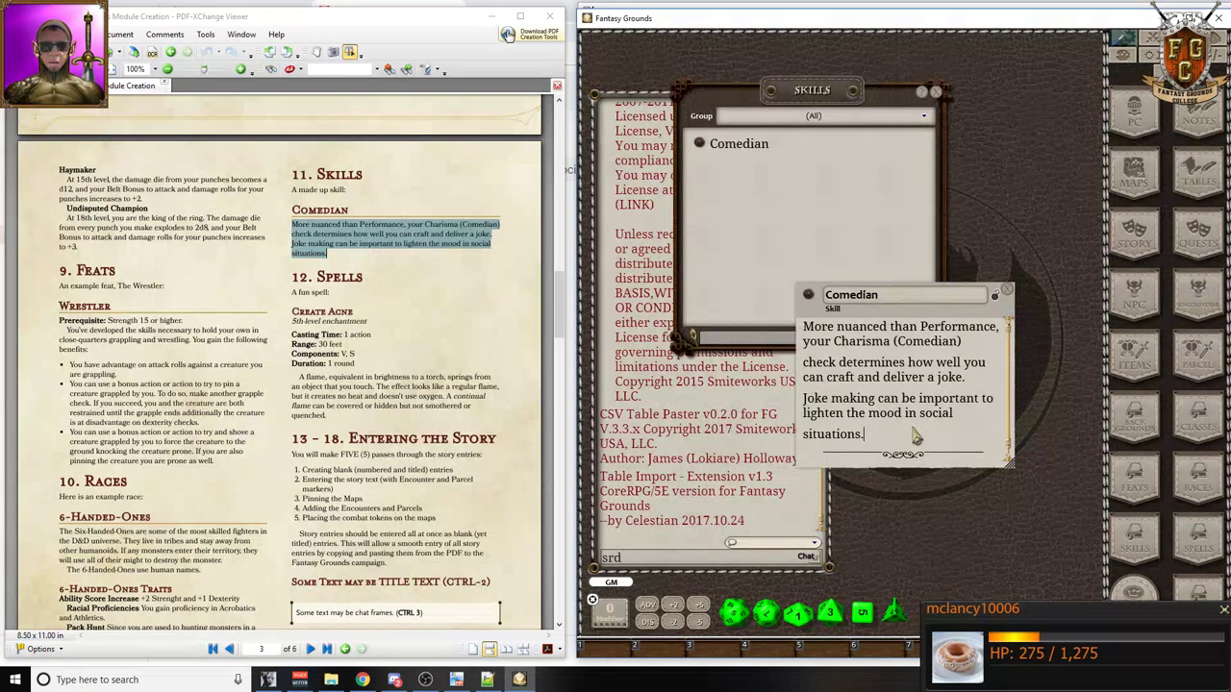
pyautogui.hotkey('ctrl', 'v')
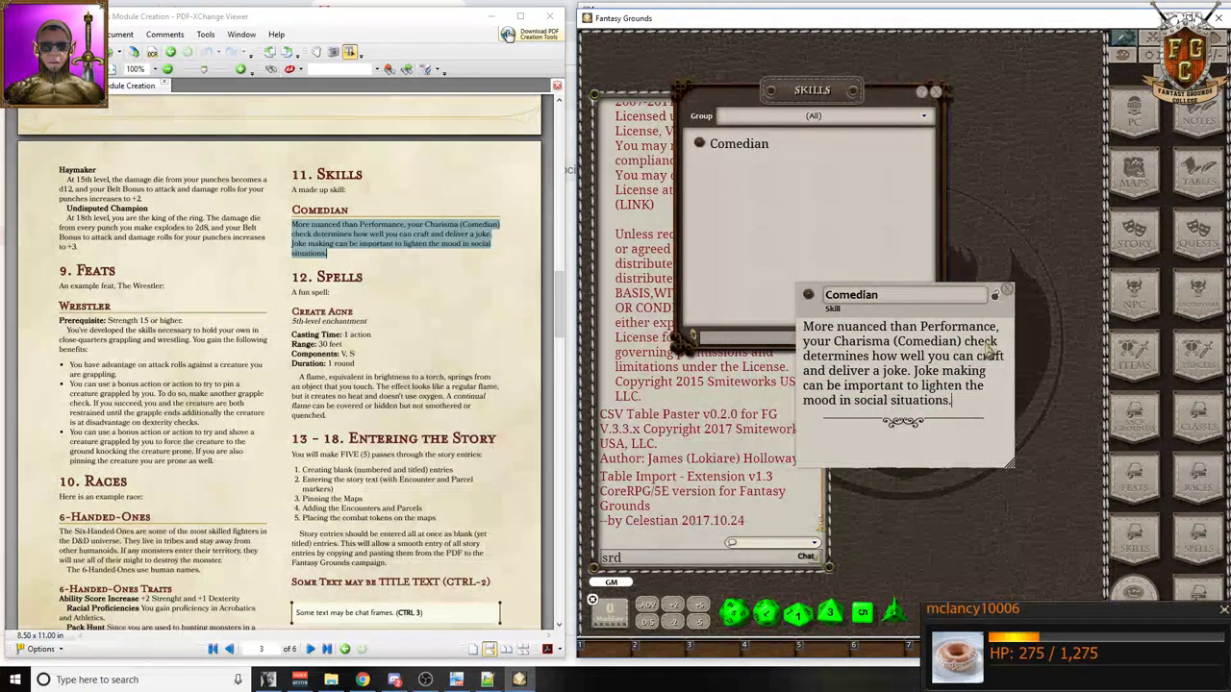
pyautogui.click(1006, 289)
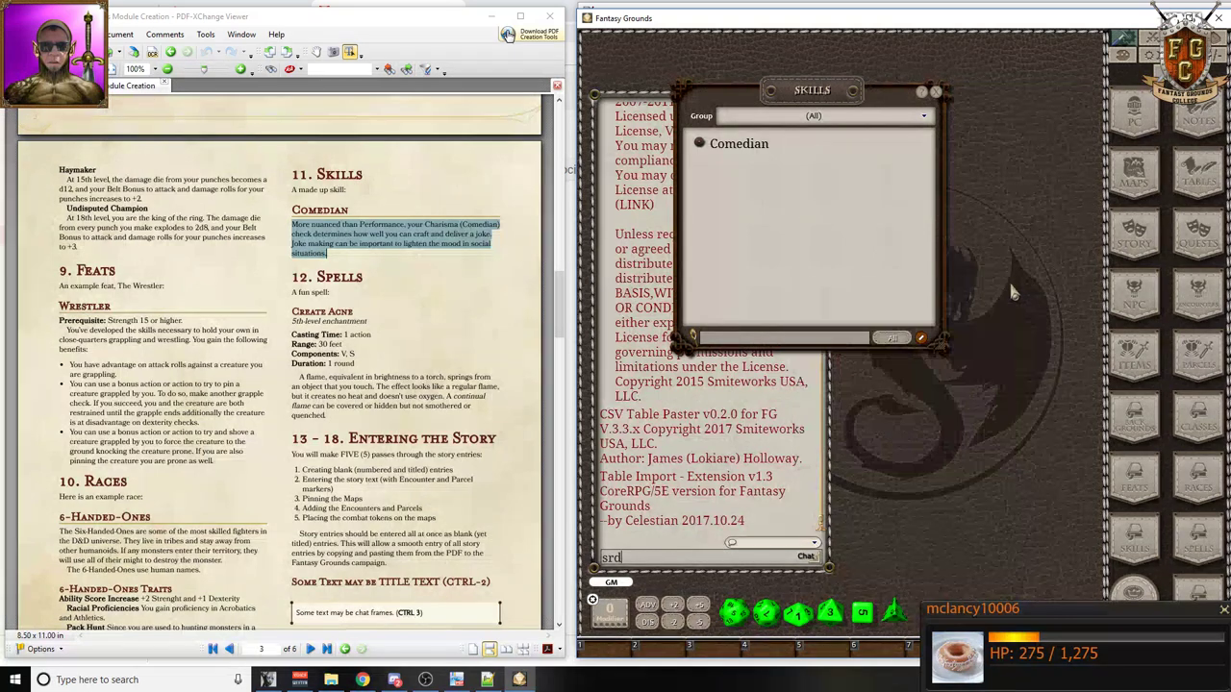
pyautogui.moveTo(844, 111); pyautogui.dragTo(965, 134)
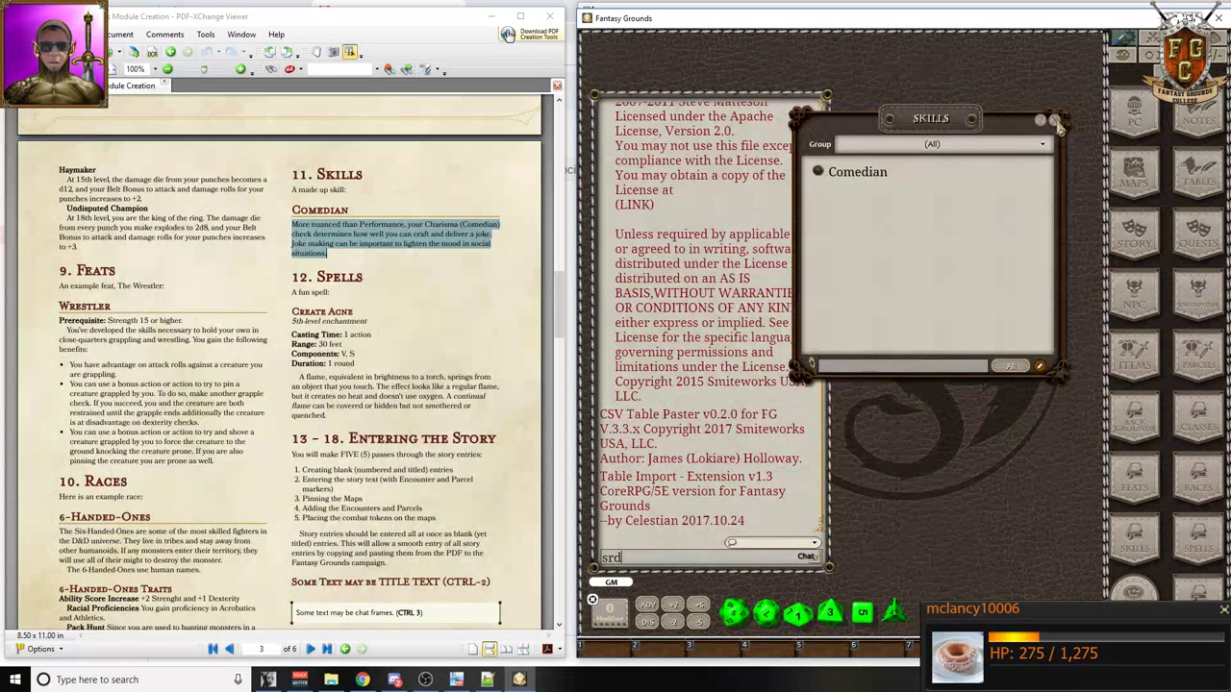
pyautogui.click(1056, 117)
pyautogui.scroll(-3, 375, 205)
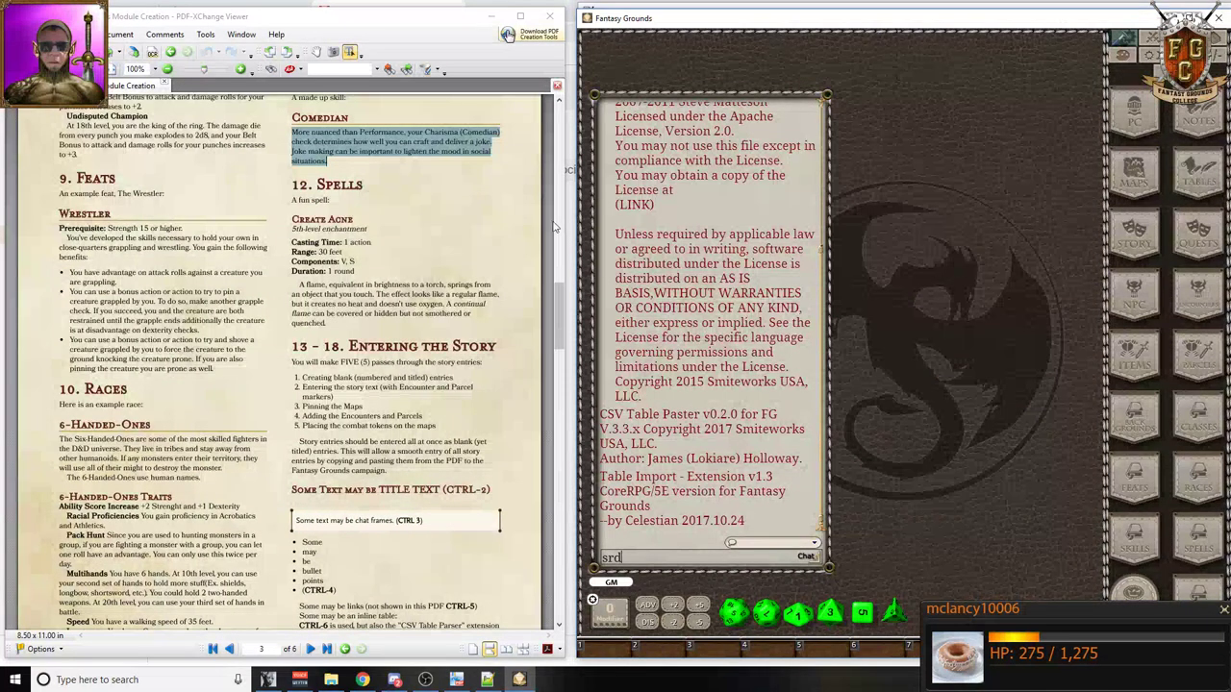
# - Switch to Chrome, open masq.net in a new tab and look over the Engineer Suite page
pyautogui.click(363, 680)
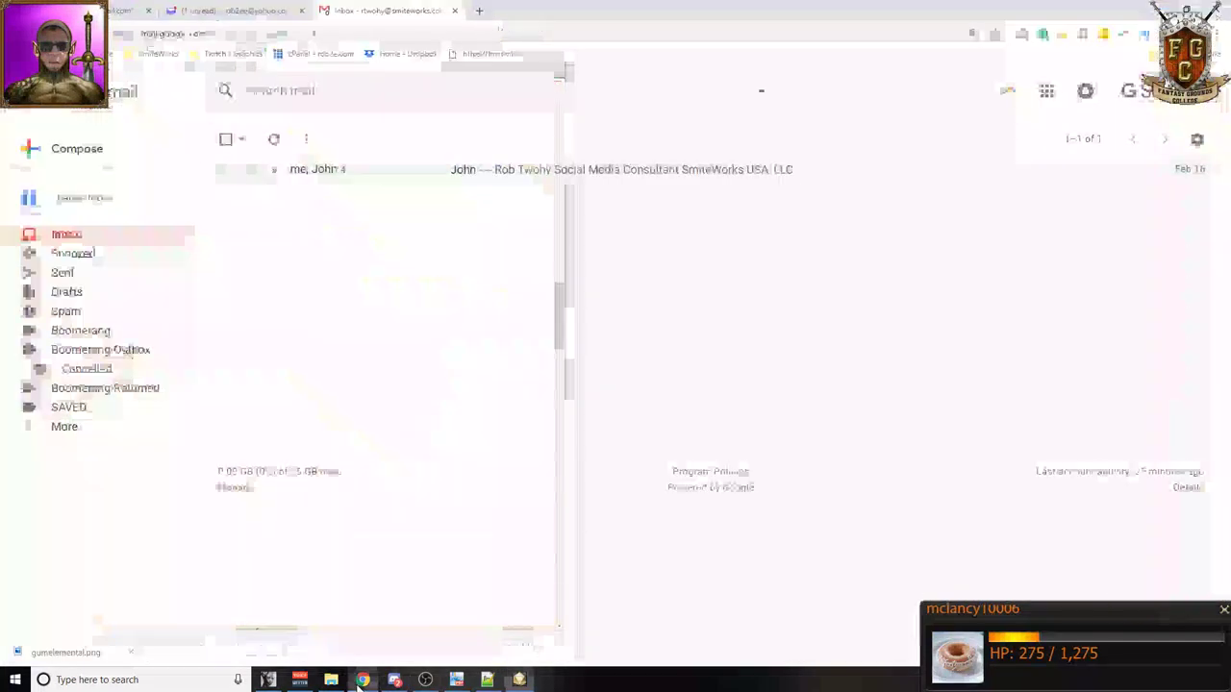
pyautogui.click(486, 10)
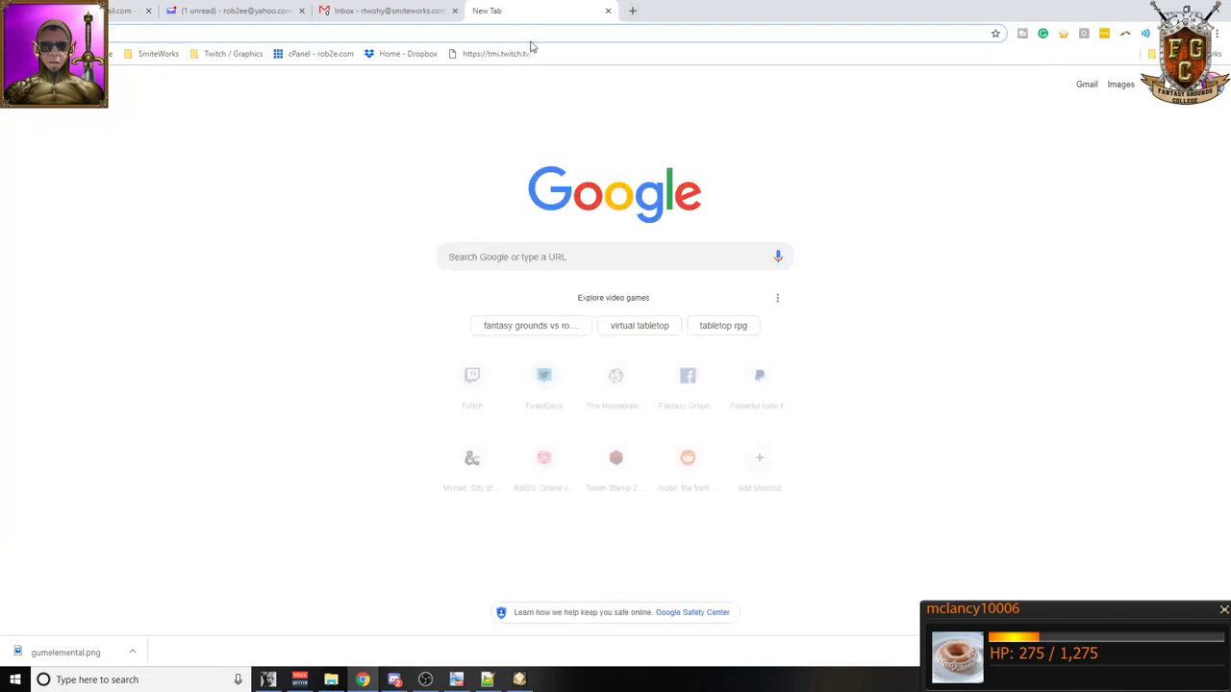
pyautogui.write('masq.net')
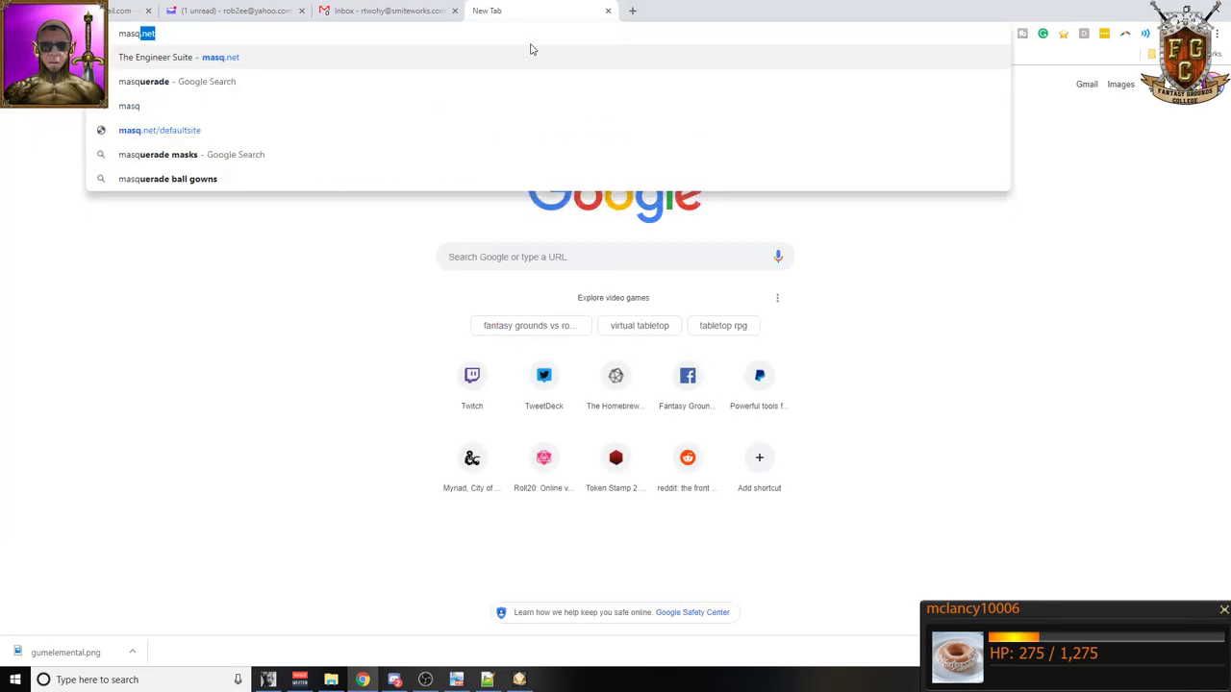
pyautogui.press('Return')
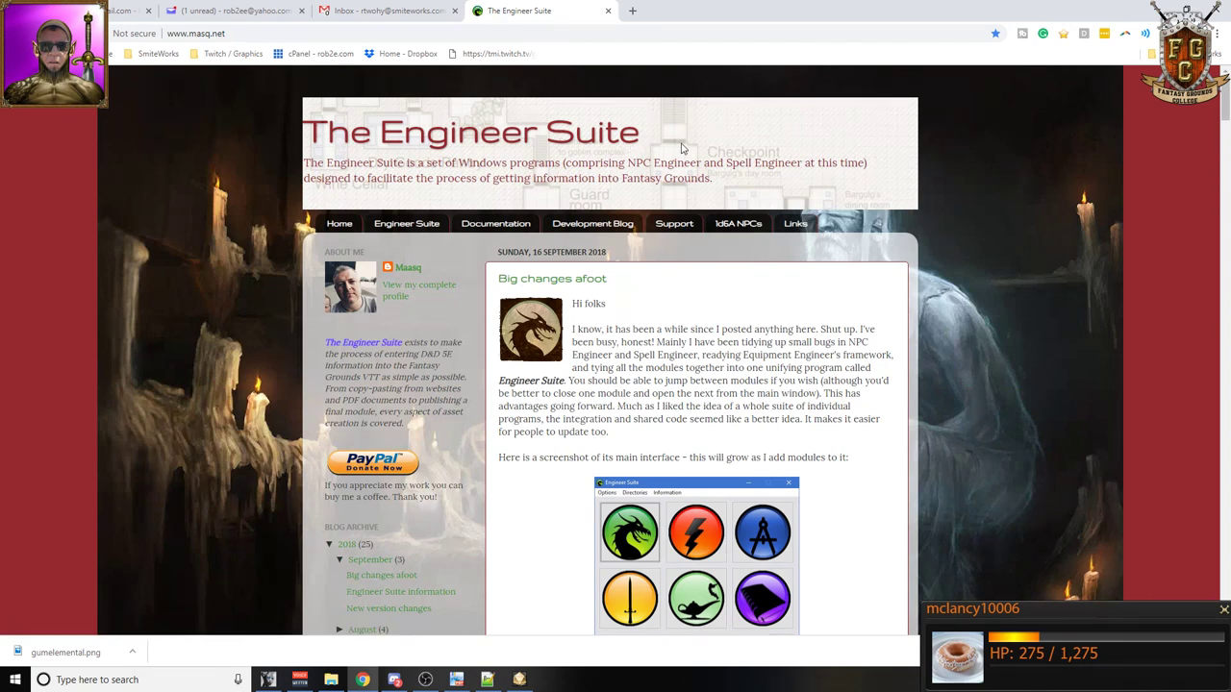
pyautogui.scroll(-1, 681, 147)
pyautogui.scroll(1, 683, 145)
pyautogui.scroll(-2, 774, 278)
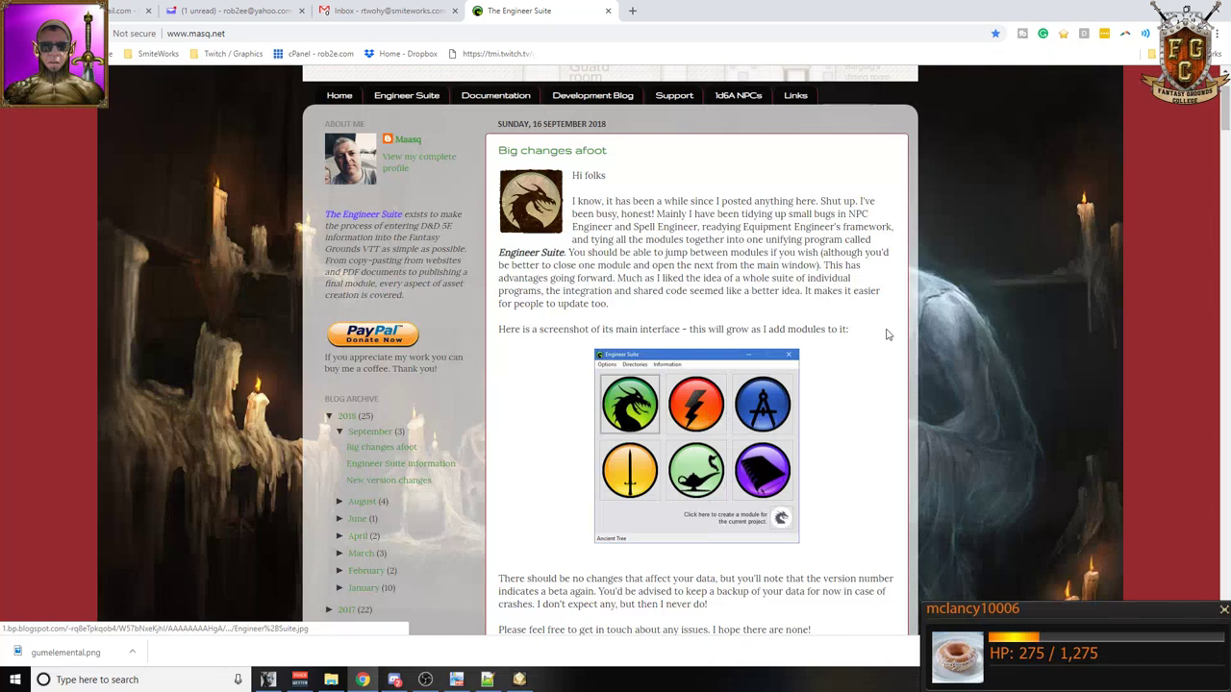
pyautogui.scroll(2, 684, 128)
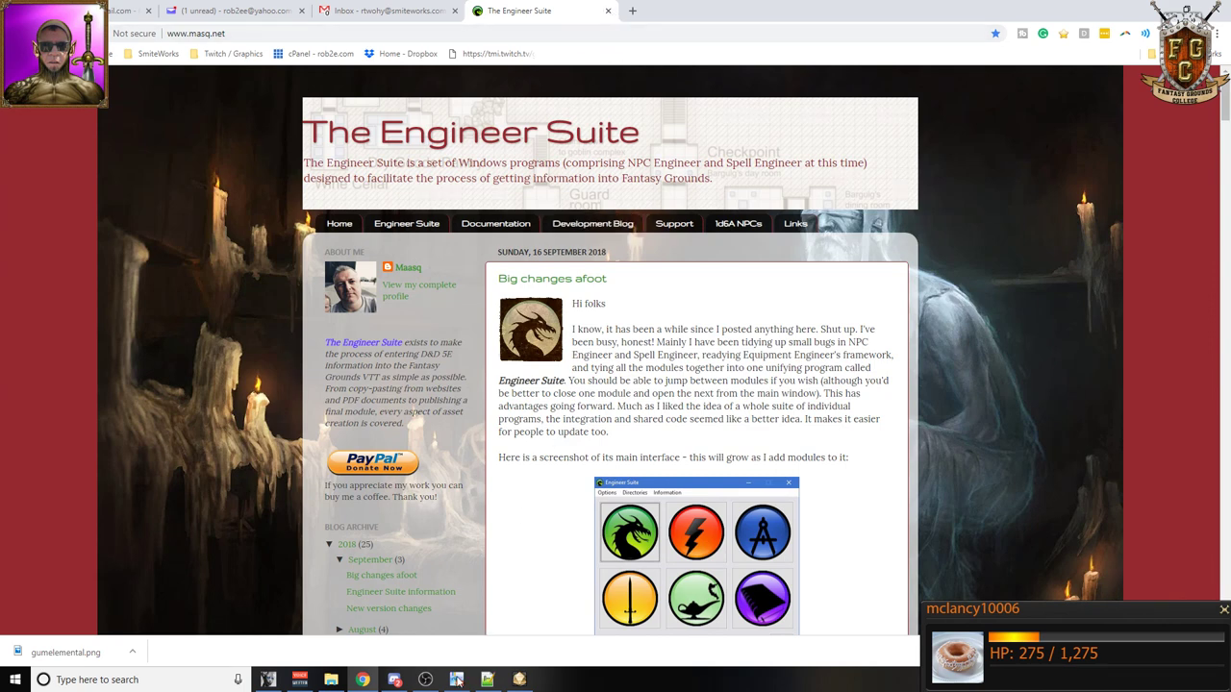
# - Switch back to Fantasy Grounds and create a blank spell in the Spells list
pyautogui.click(487, 680)
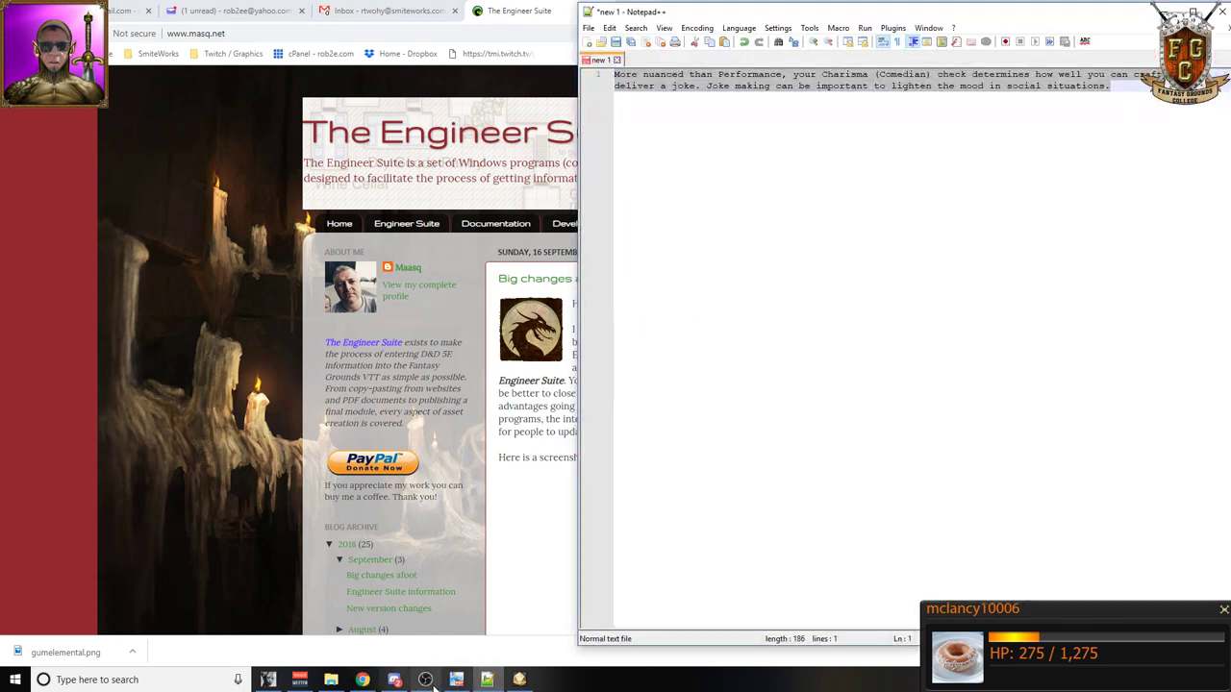
pyautogui.click(519, 680)
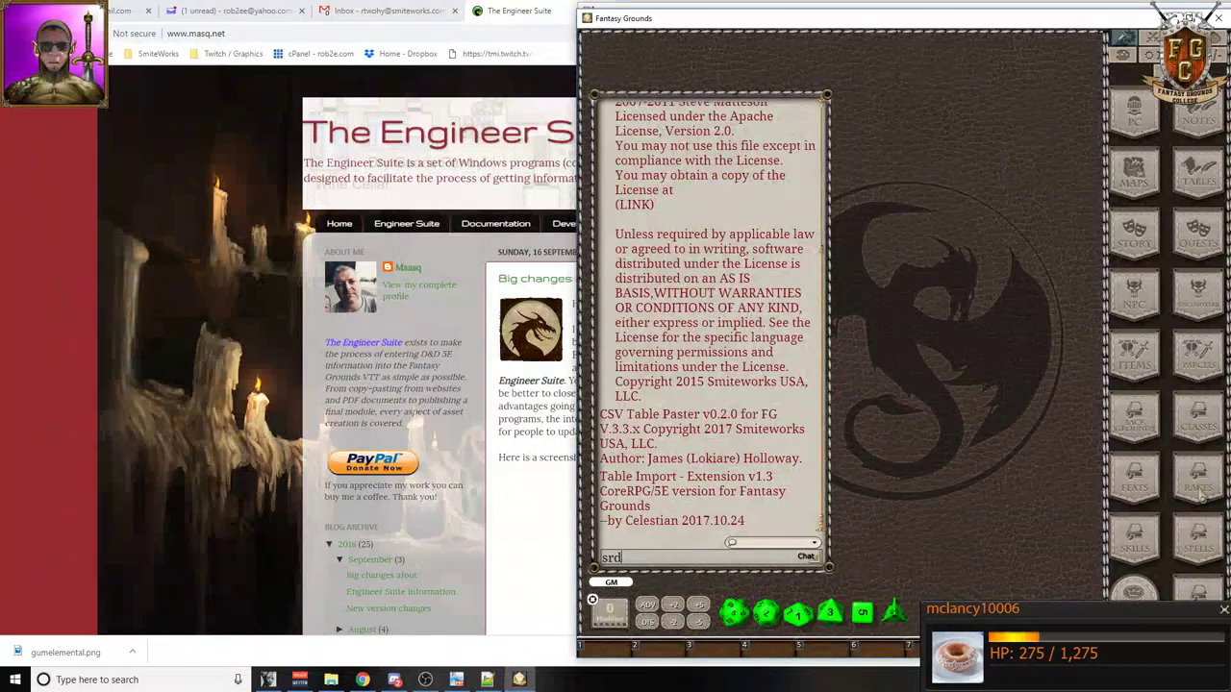
pyautogui.click(1205, 553)
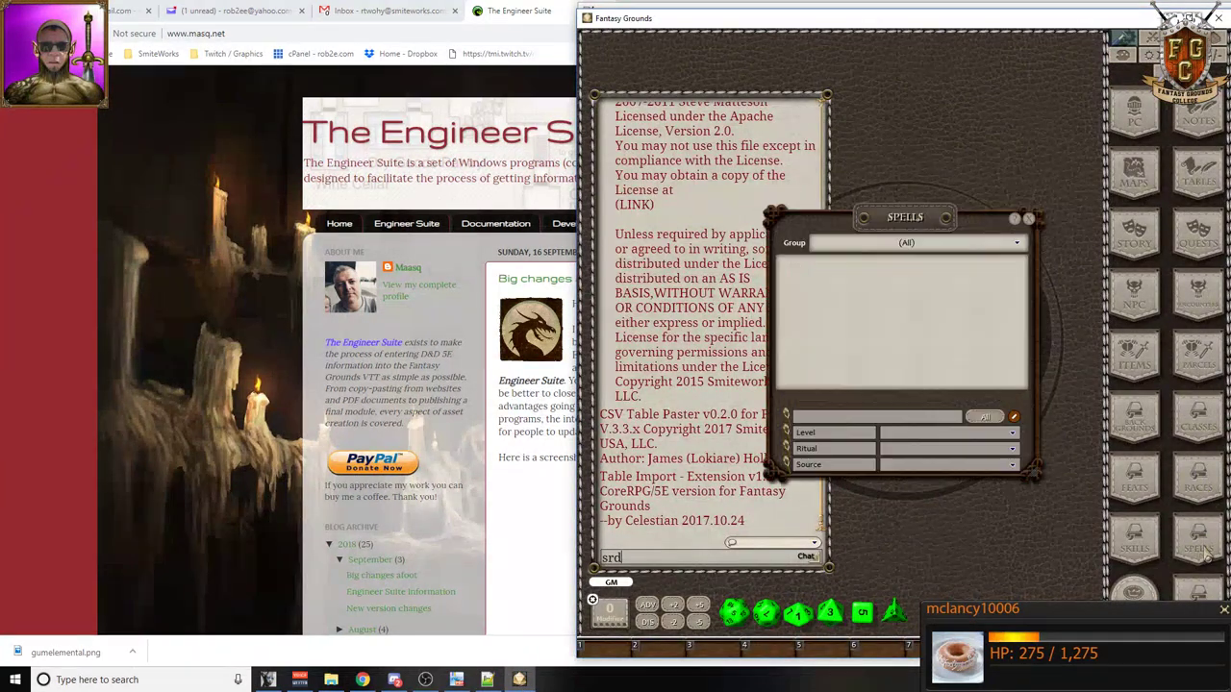
pyautogui.click(1014, 416)
pyautogui.click(1005, 428)
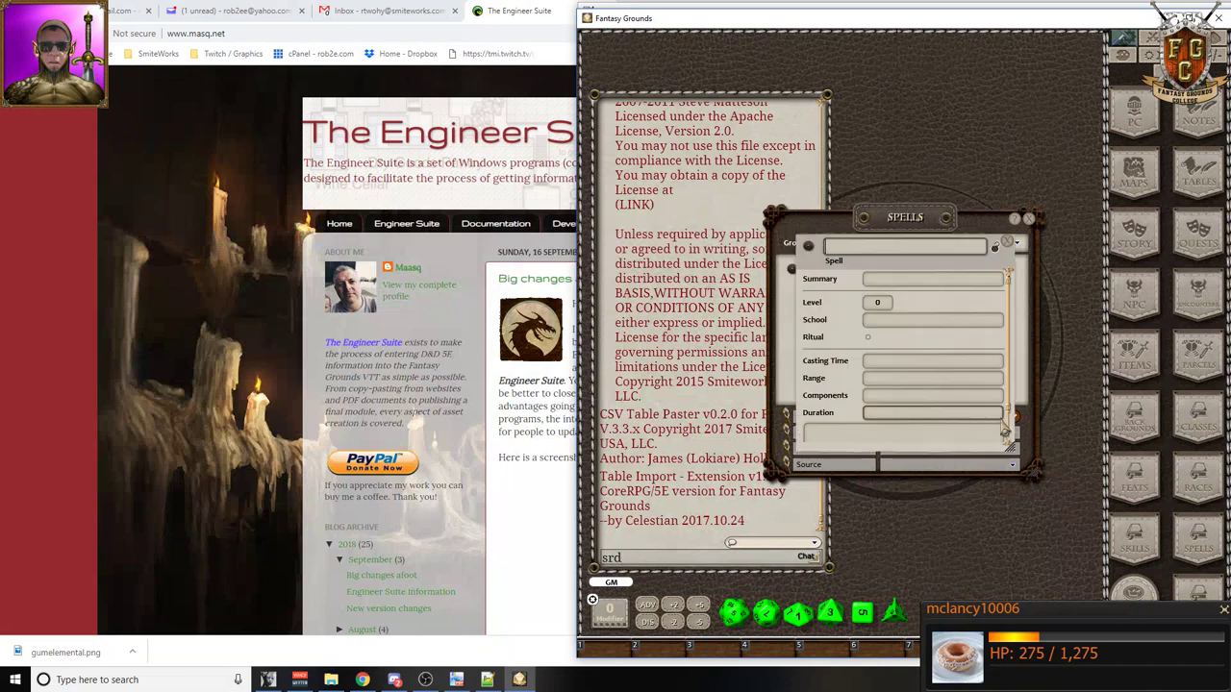
# - Copy the "Create Acne" heading from the PDF as the name of the new spell
pyautogui.click(452, 680)
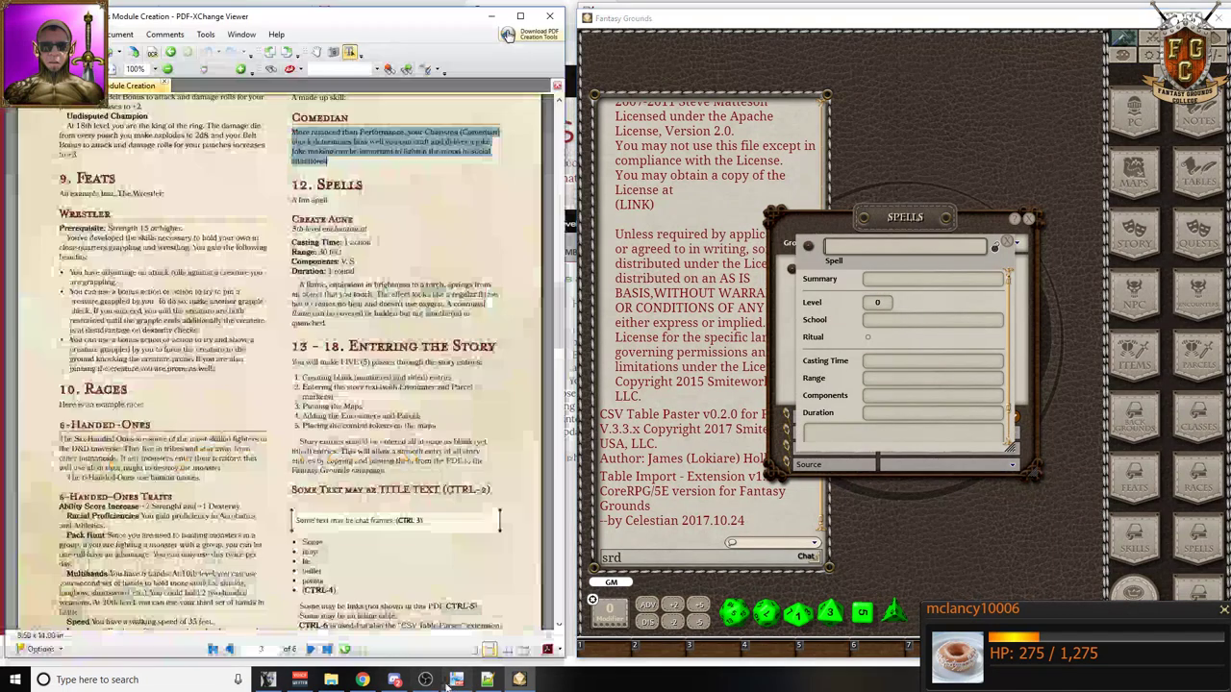
pyautogui.moveTo(355, 221); pyautogui.dragTo(282, 224)
pyautogui.hotkey('ctrl', 'c')
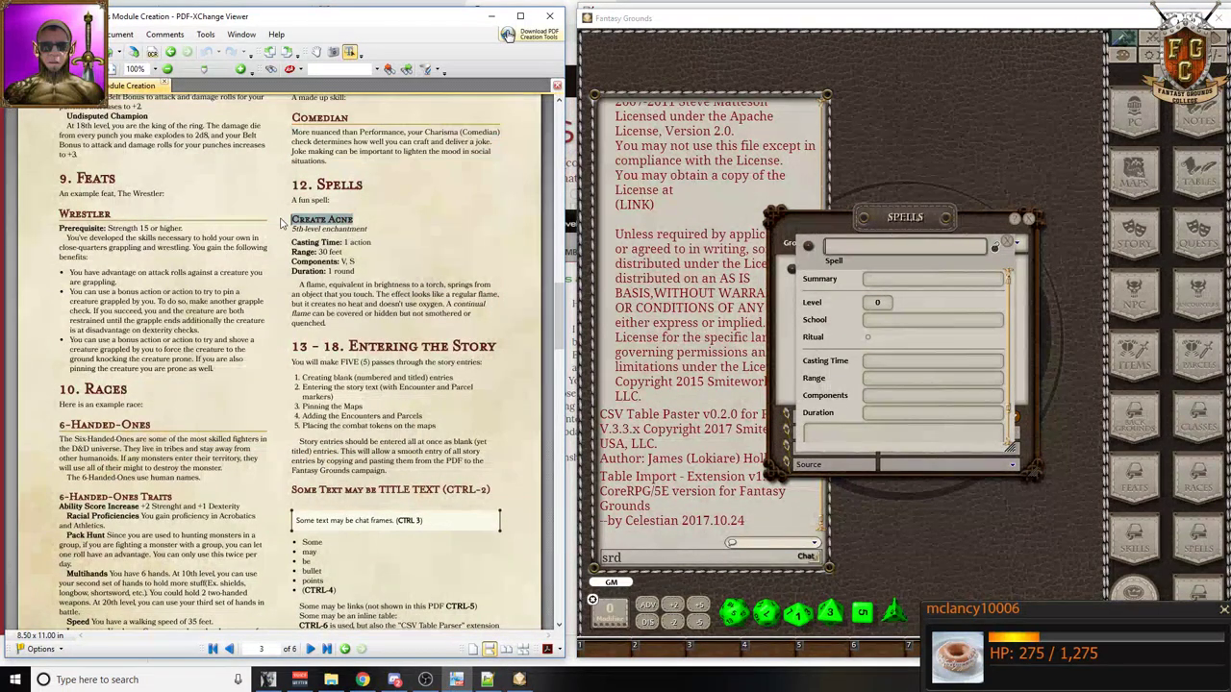
pyautogui.click(856, 252)
pyautogui.hotkey('ctrl', 'v')
# - Set the Create Acne spell's level to 5 and its school to enchantment
pyautogui.press('Tab')
pyautogui.press('Tab')
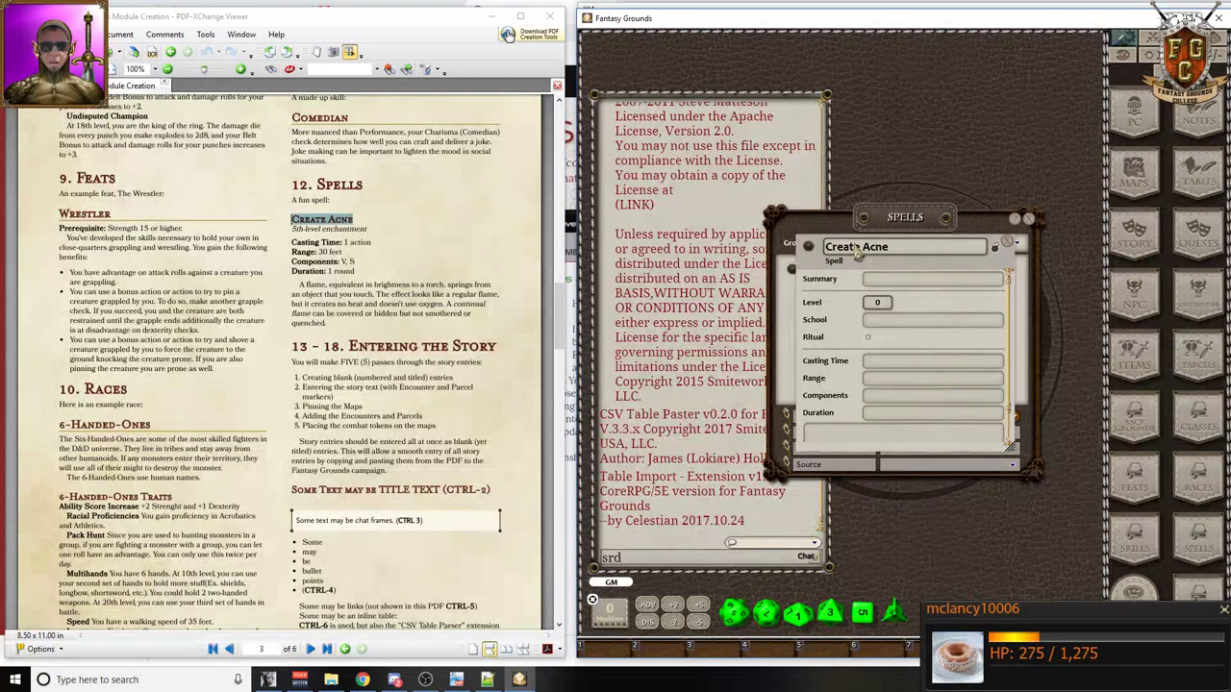
pyautogui.press('Tab')
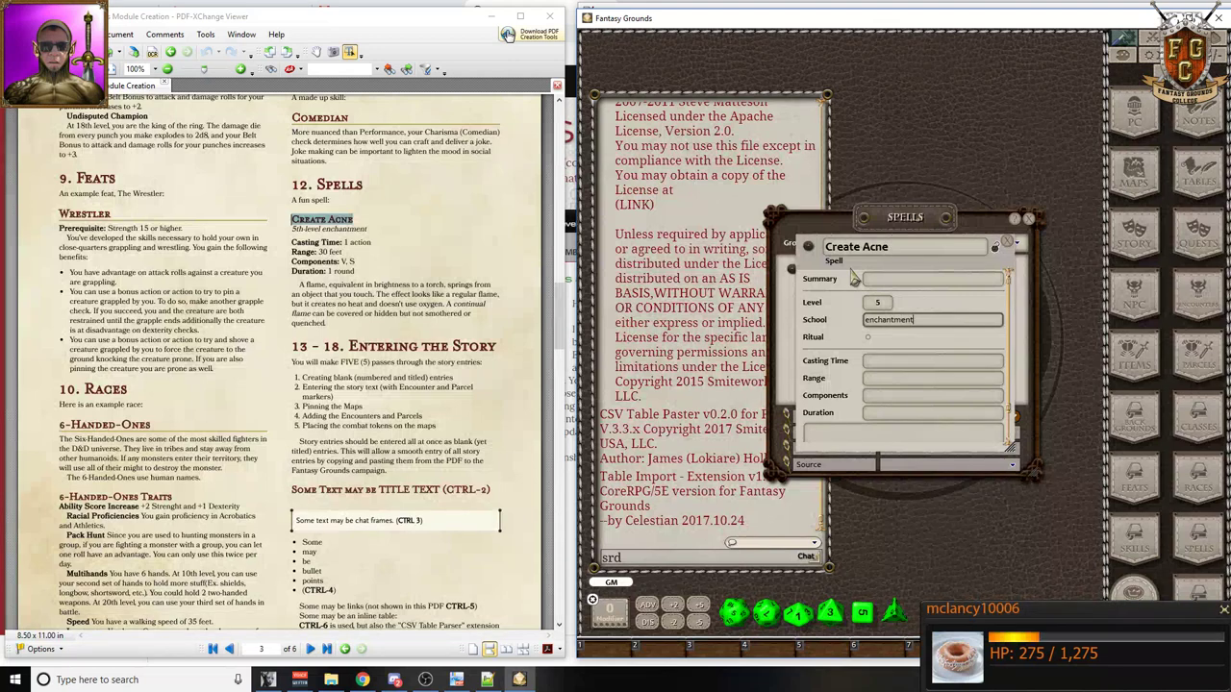
pyautogui.press('Tab')
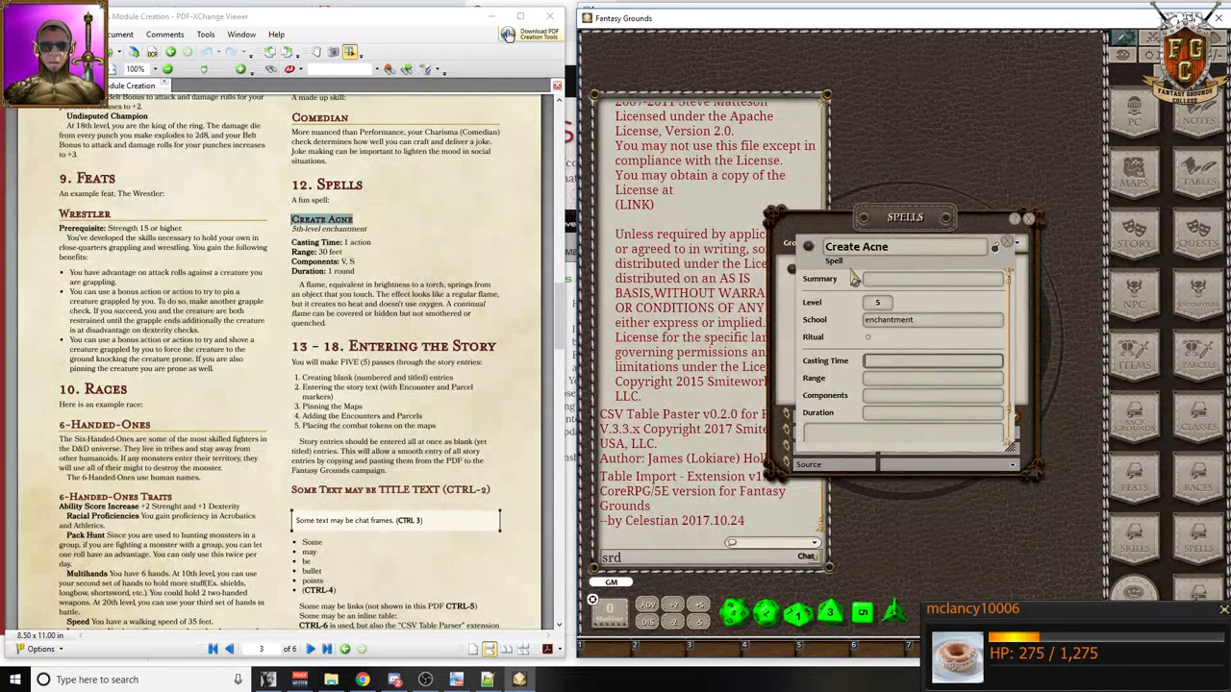
# - Copy the casting time "1 action" from the PDF into the Create Acne spell
pyautogui.moveTo(372, 244); pyautogui.dragTo(344, 243)
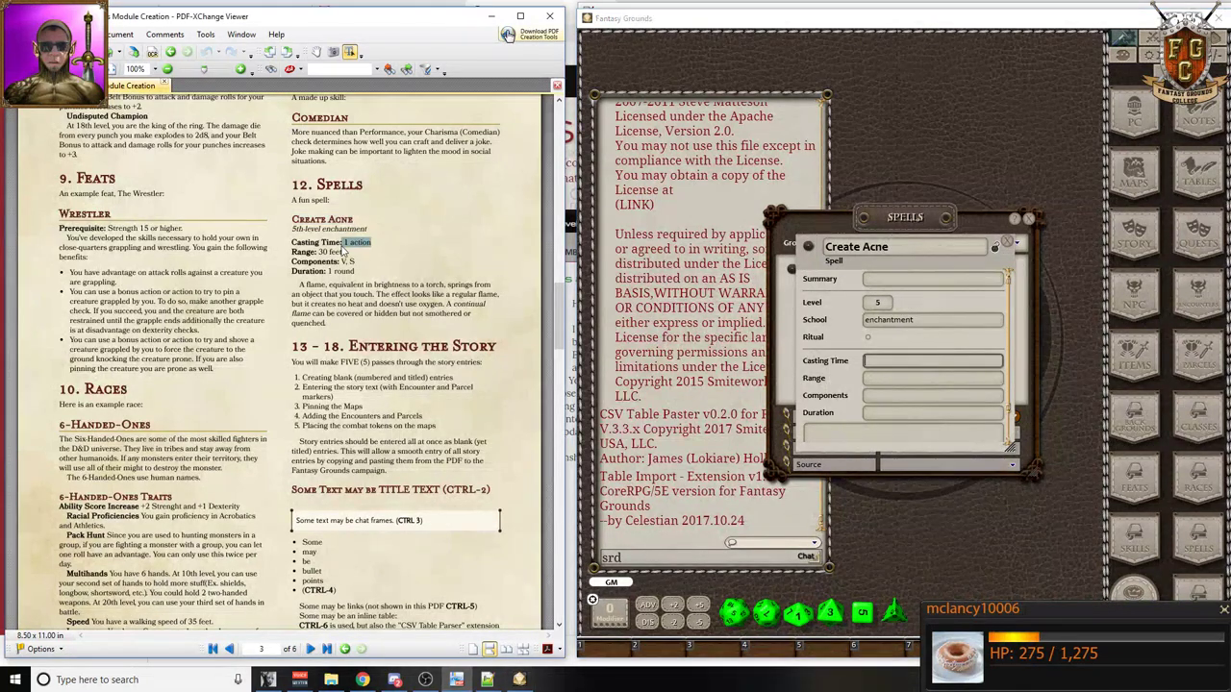
pyautogui.hotkey('ctrl', 'c')
pyautogui.click(899, 364)
pyautogui.hotkey('ctrl', 'v')
# - Set the spell's range to "30 feet", components to "V, S" and duration to "1 round"
pyautogui.click(914, 387)
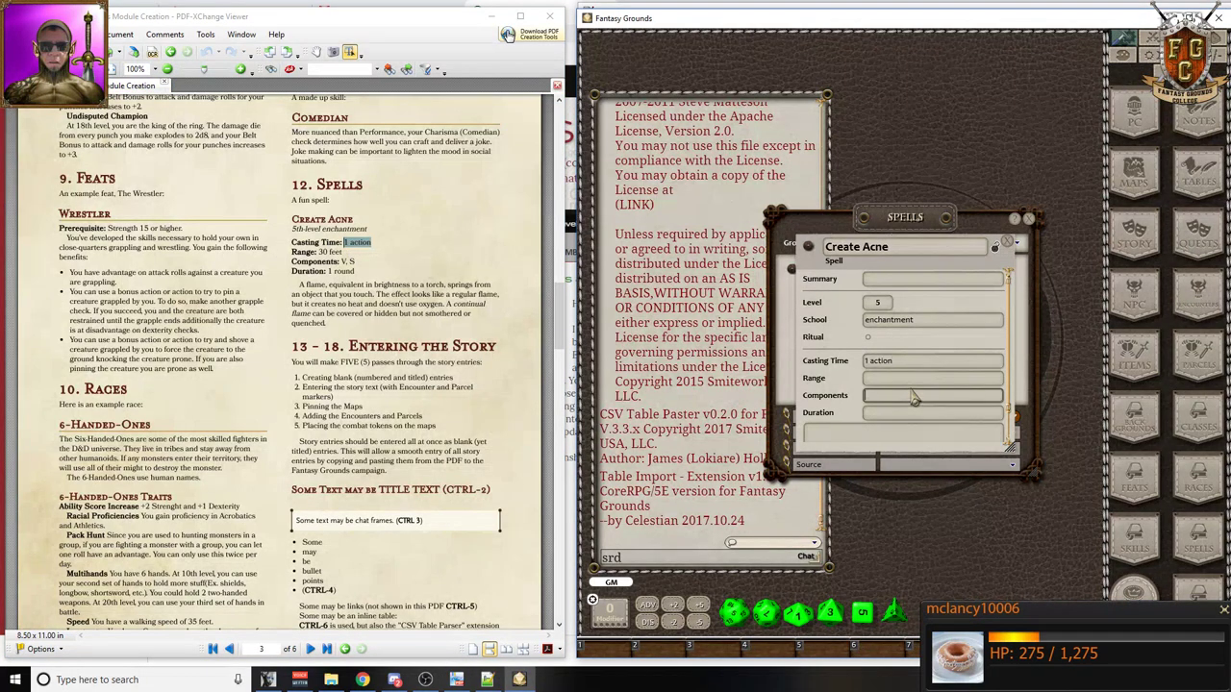
pyautogui.write('30 fe')
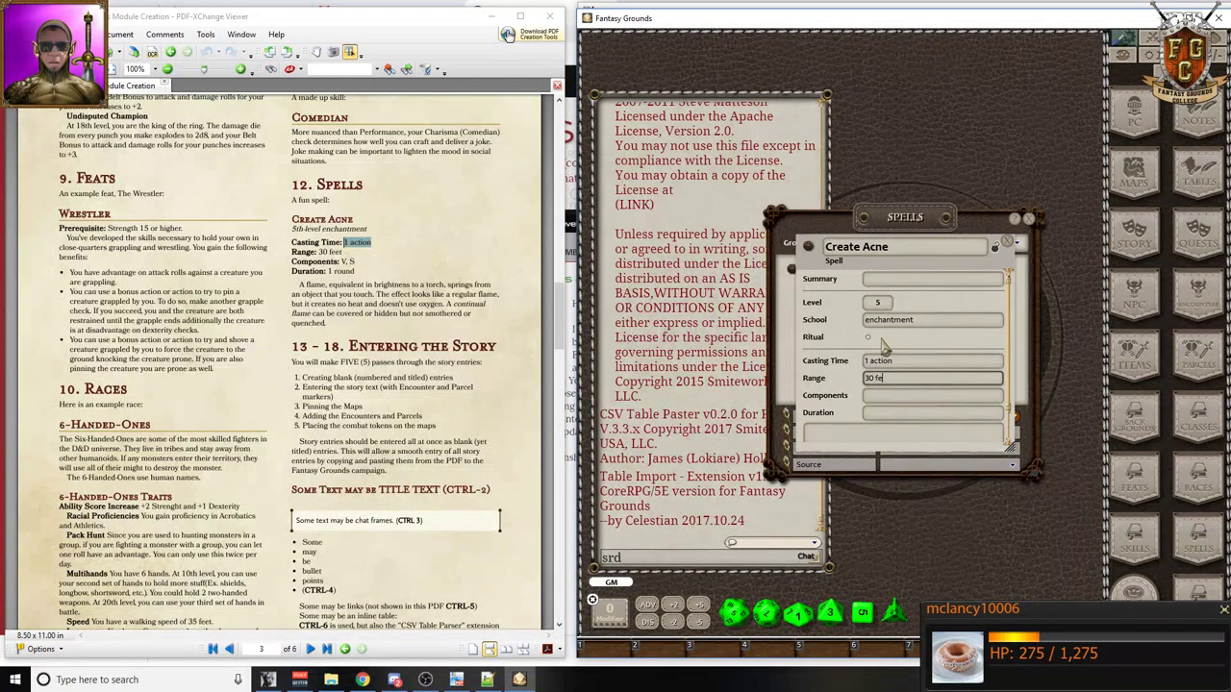
pyautogui.write('et')
pyautogui.scroll(-2, 950, 332)
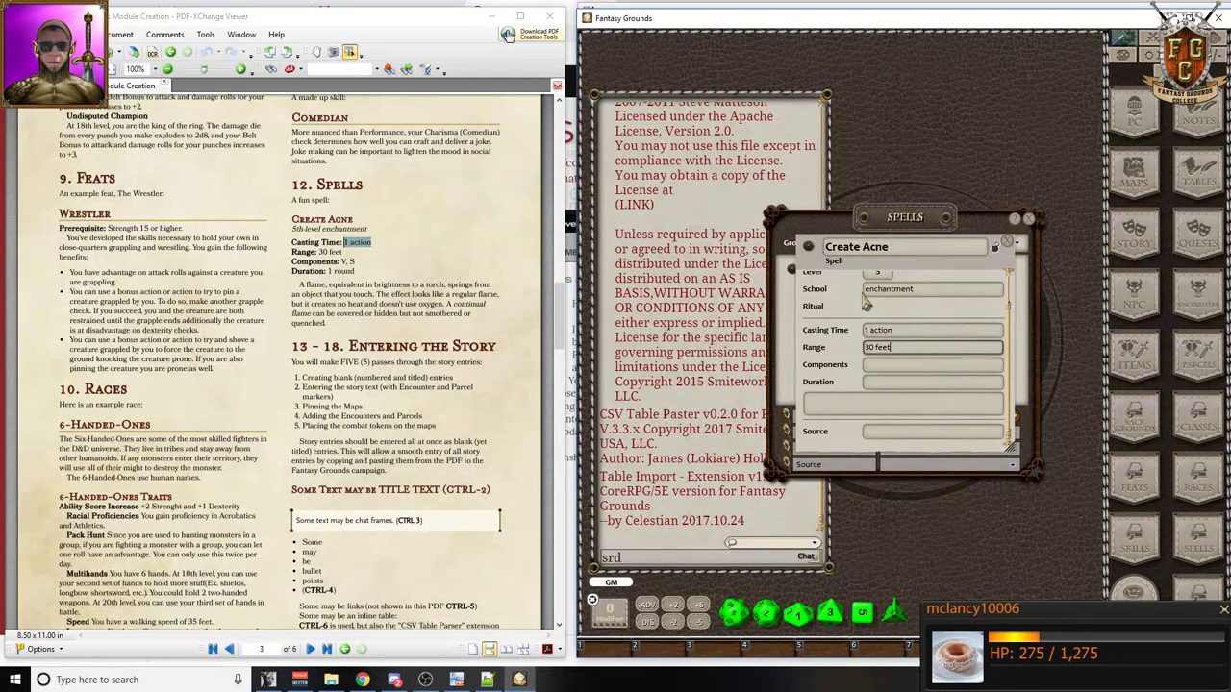
pyautogui.click(906, 365)
pyautogui.write('V')
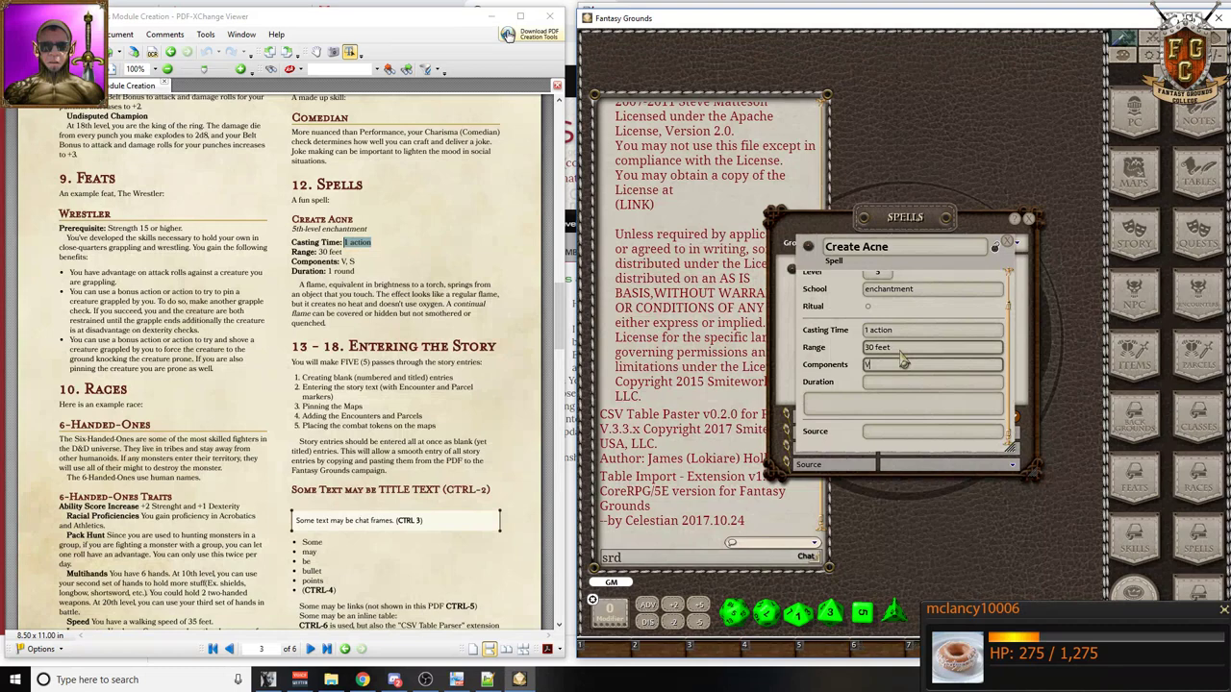
pyautogui.write(', S')
pyautogui.click(916, 385)
pyautogui.write('1 round')
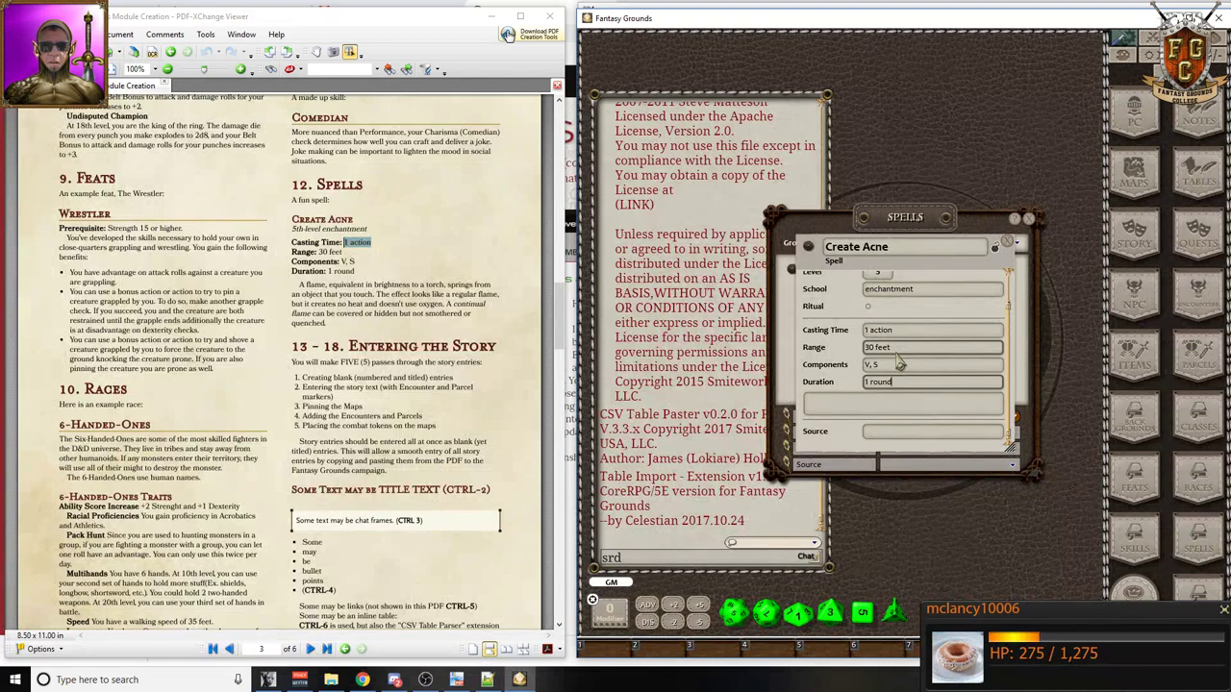
# - Copy the Create Acne description about the torch-like flame from the PDF into the spell, joined into a single paragraph
pyautogui.click(293, 289)
pyautogui.moveTo(294, 288); pyautogui.dragTo(445, 327)
pyautogui.hotkey('ctrl', 'c')
pyautogui.click(829, 403)
pyautogui.hotkey('ctrl', 'v')
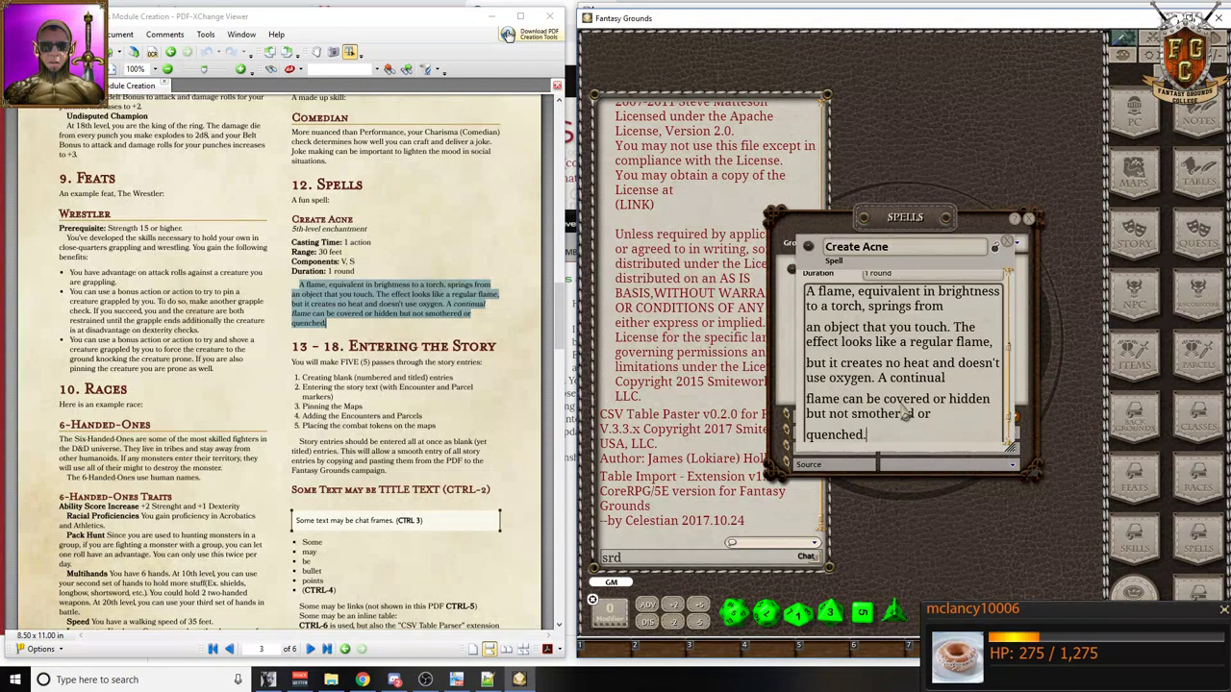
pyautogui.hotkey('ctrl', 'a')
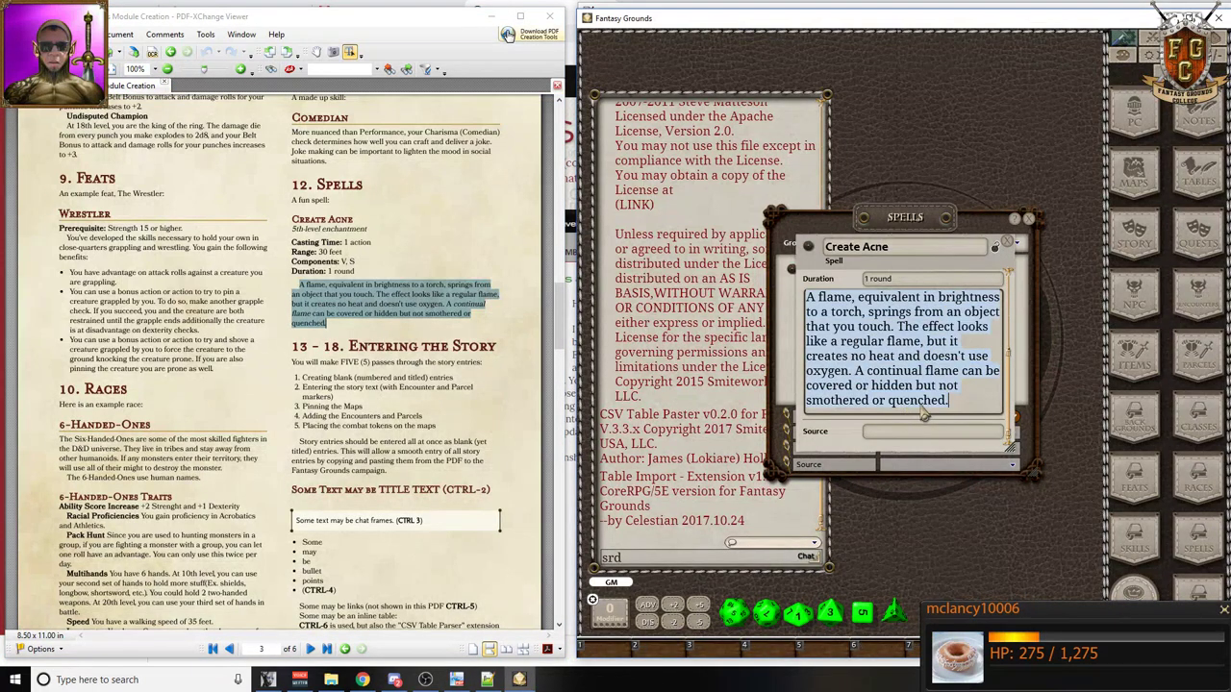
# - Enter "Wizard, Sorcerer" as the source of the Create Acne spell, then lock and close its record
pyautogui.scroll(5, 920, 408)
pyautogui.scroll(-3, 922, 409)
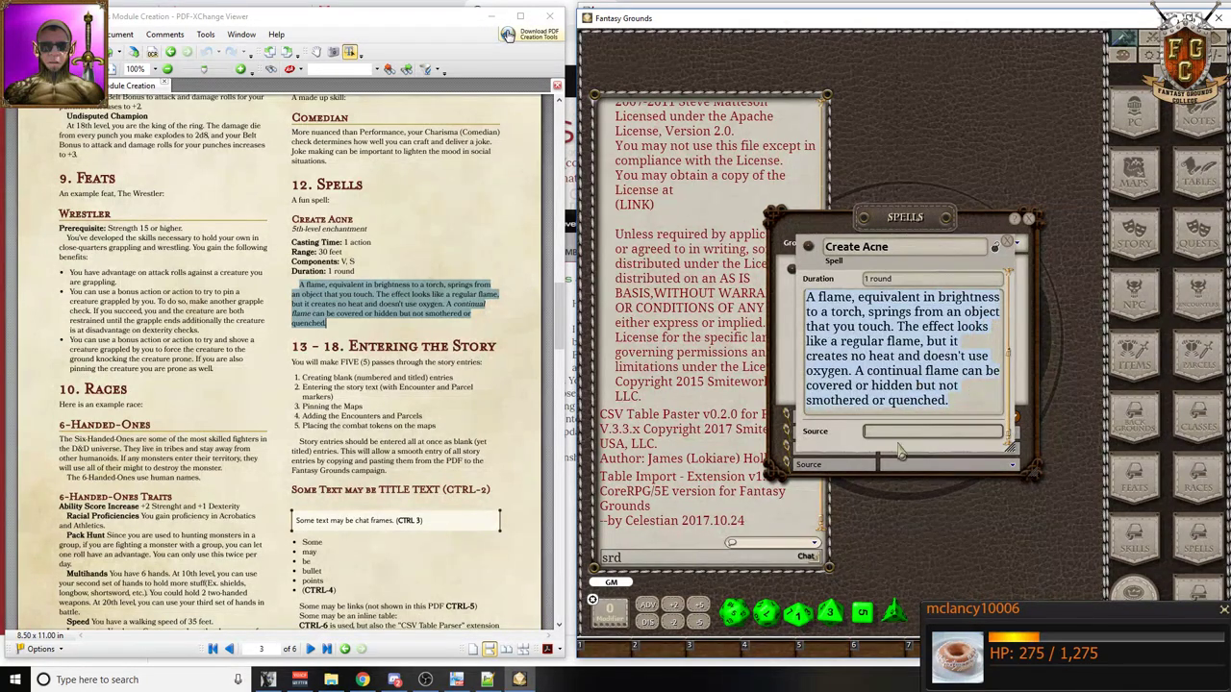
pyautogui.write('Wizard, Sc')
pyautogui.click(995, 248)
pyautogui.moveTo(1001, 252); pyautogui.dragTo(1147, 293)
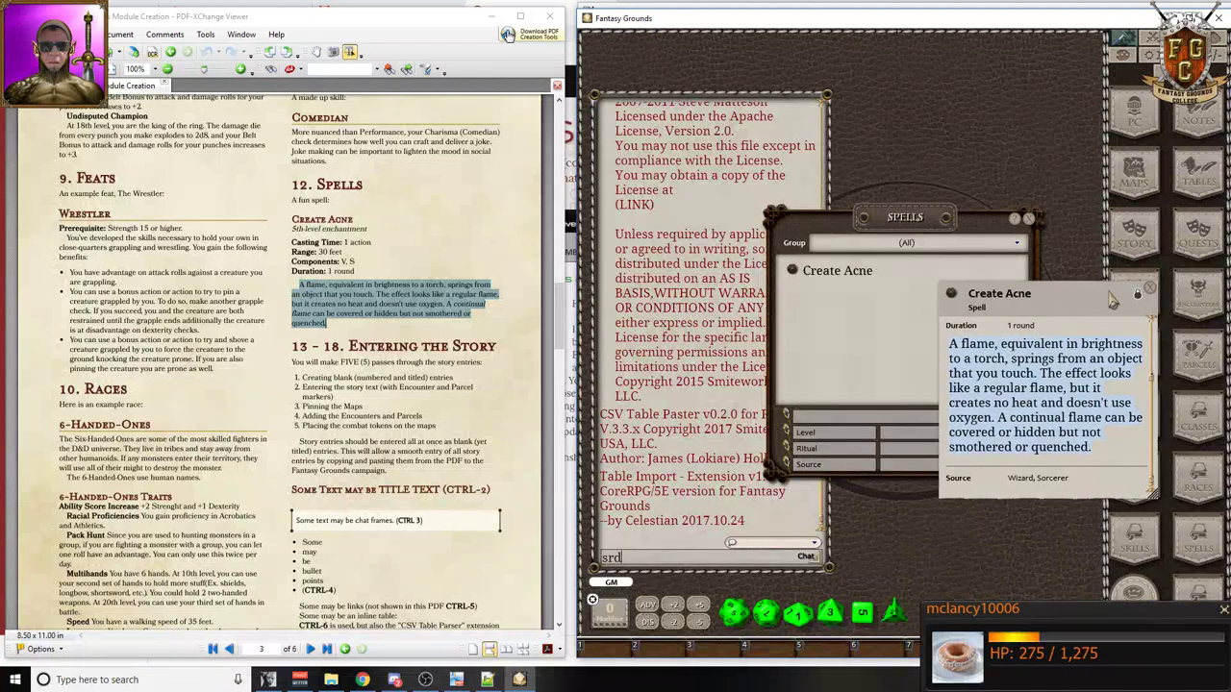
pyautogui.click(1150, 289)
# - Return to the Order of Build list on the PDF's first page and close the Spells list
pyautogui.moveTo(909, 218); pyautogui.dragTo(996, 95)
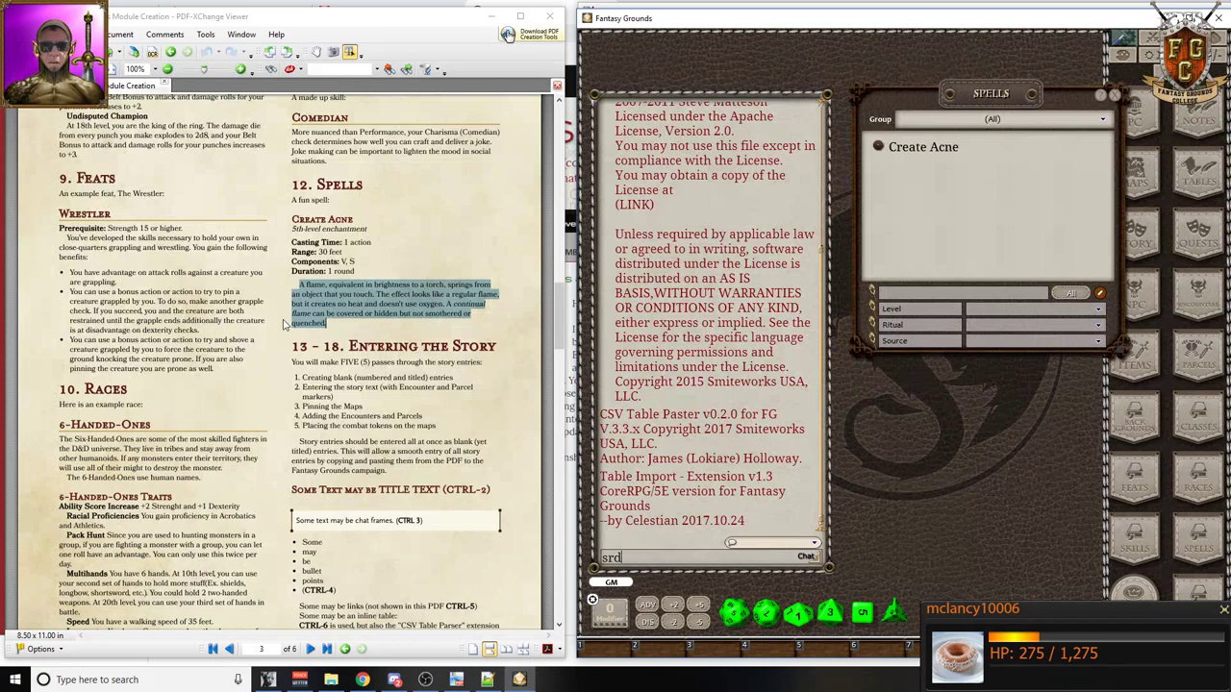
pyautogui.scroll(-1, 285, 325)
pyautogui.scroll(-1, 285, 325)
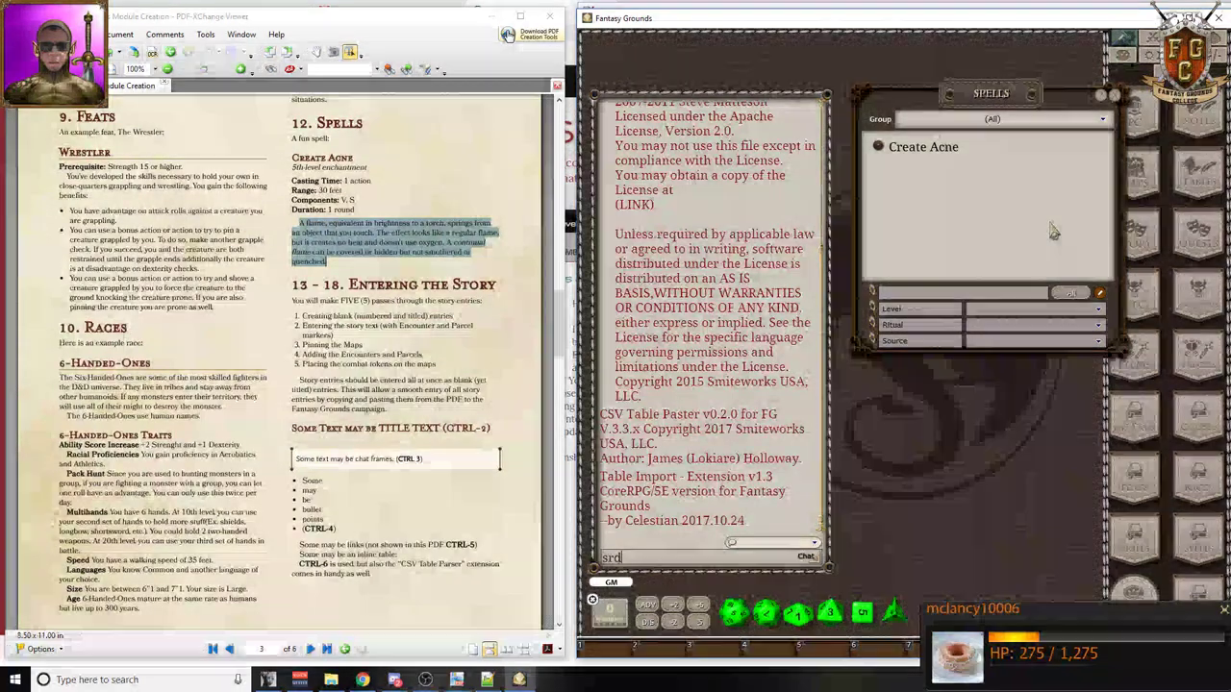
pyautogui.scroll(20, 279, 298)
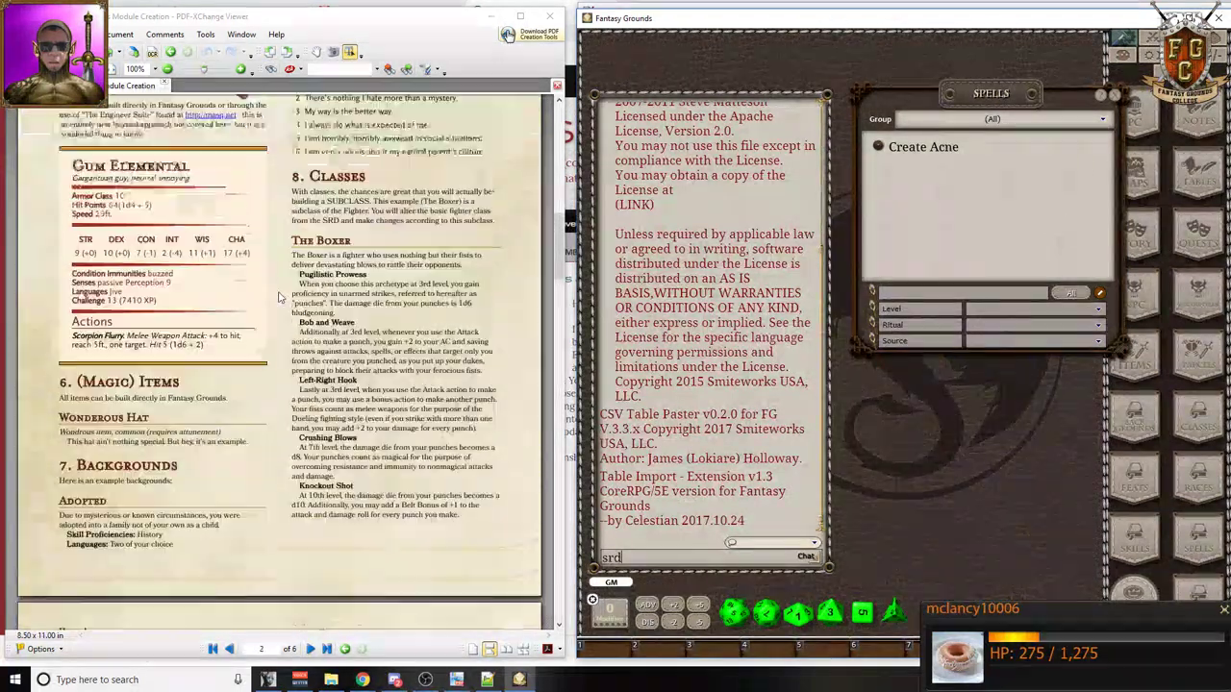
pyautogui.scroll(15, 279, 298)
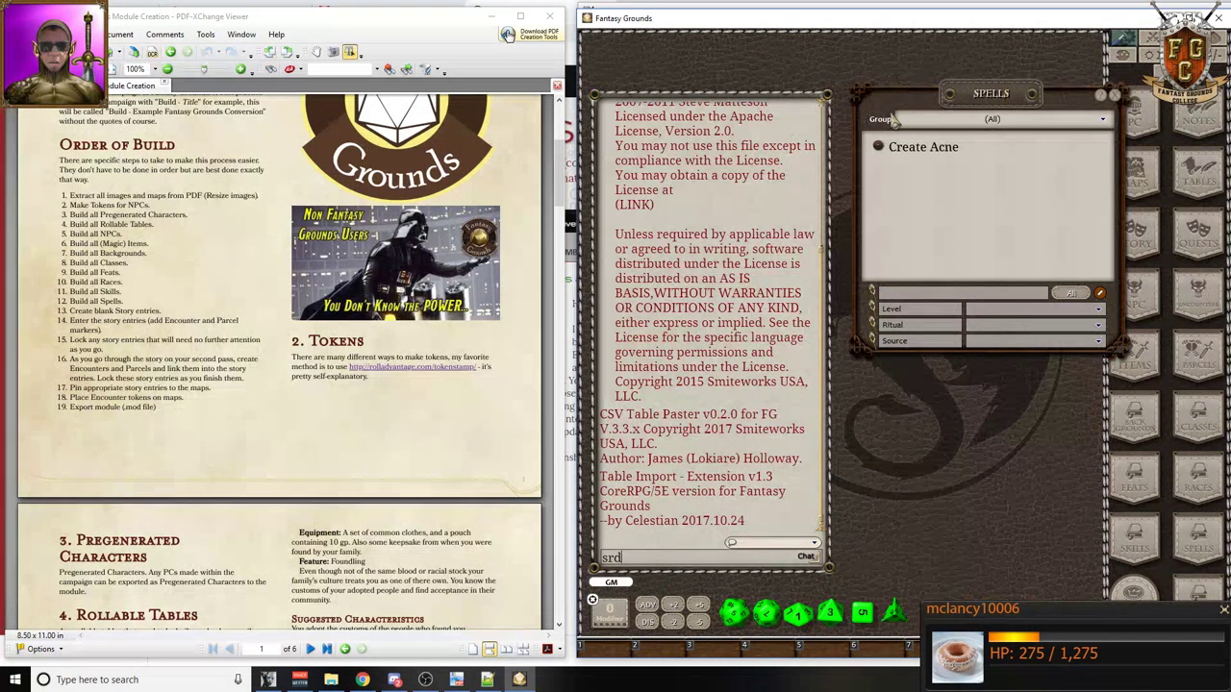
pyautogui.moveTo(1000, 93); pyautogui.dragTo(859, 115)
pyautogui.click(976, 119)
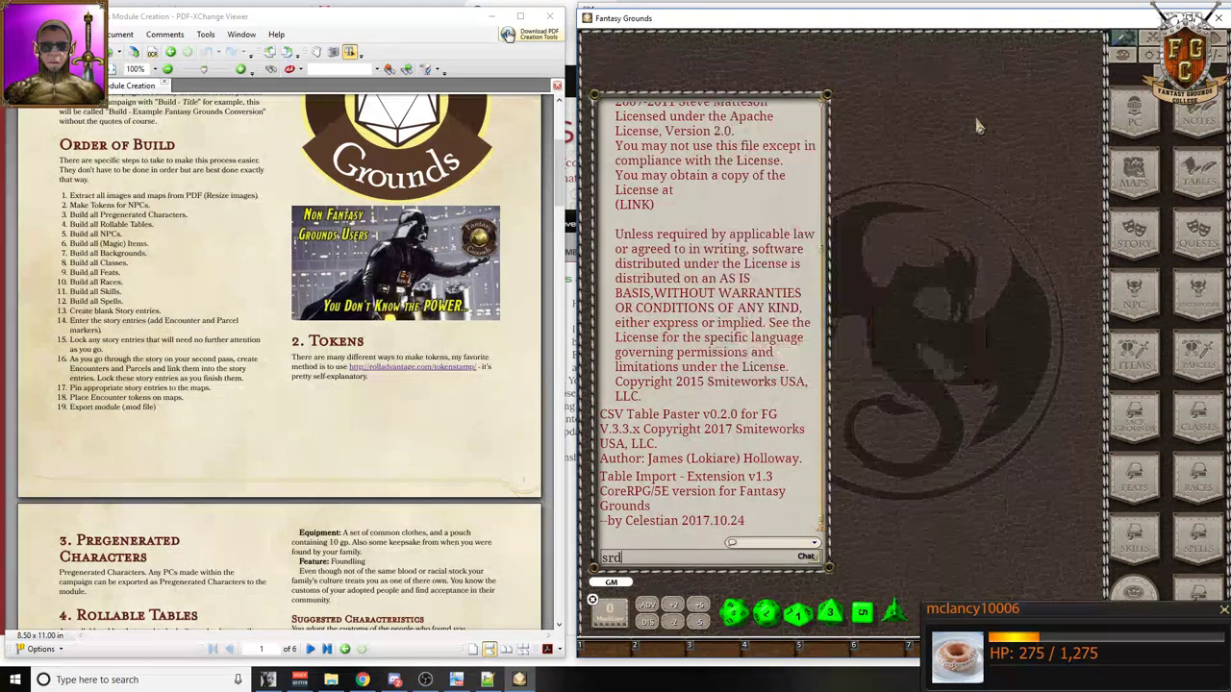
# - Create a new NPC record and name it "Gum Elemental", copied from the NPCs section of the PDF
pyautogui.click(1141, 304)
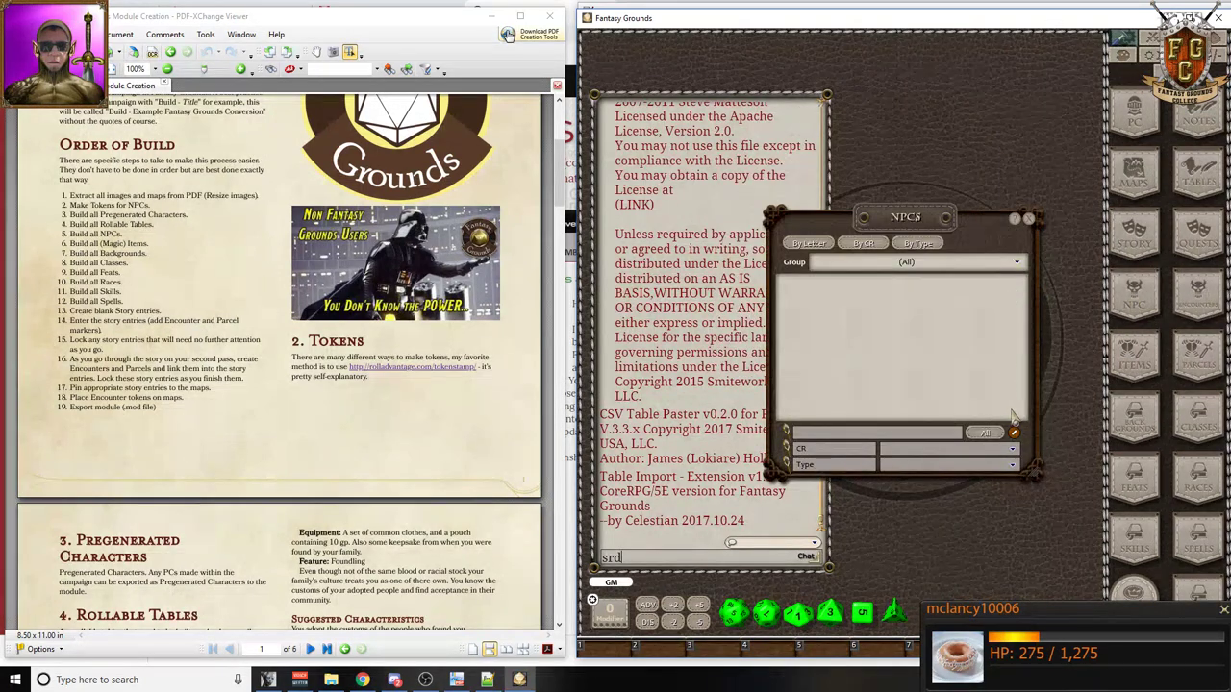
pyautogui.moveTo(1010, 445)
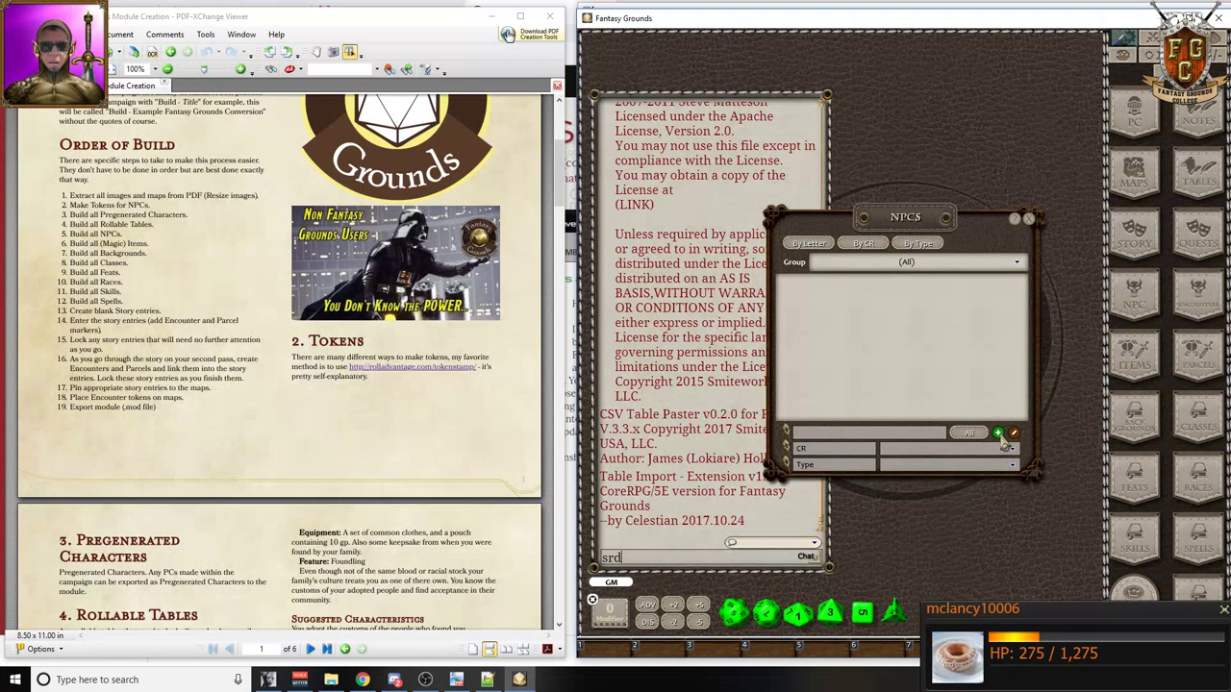
pyautogui.click(999, 434)
pyautogui.moveTo(802, 225); pyautogui.dragTo(693, 135)
pyautogui.scroll(-5, 279, 366)
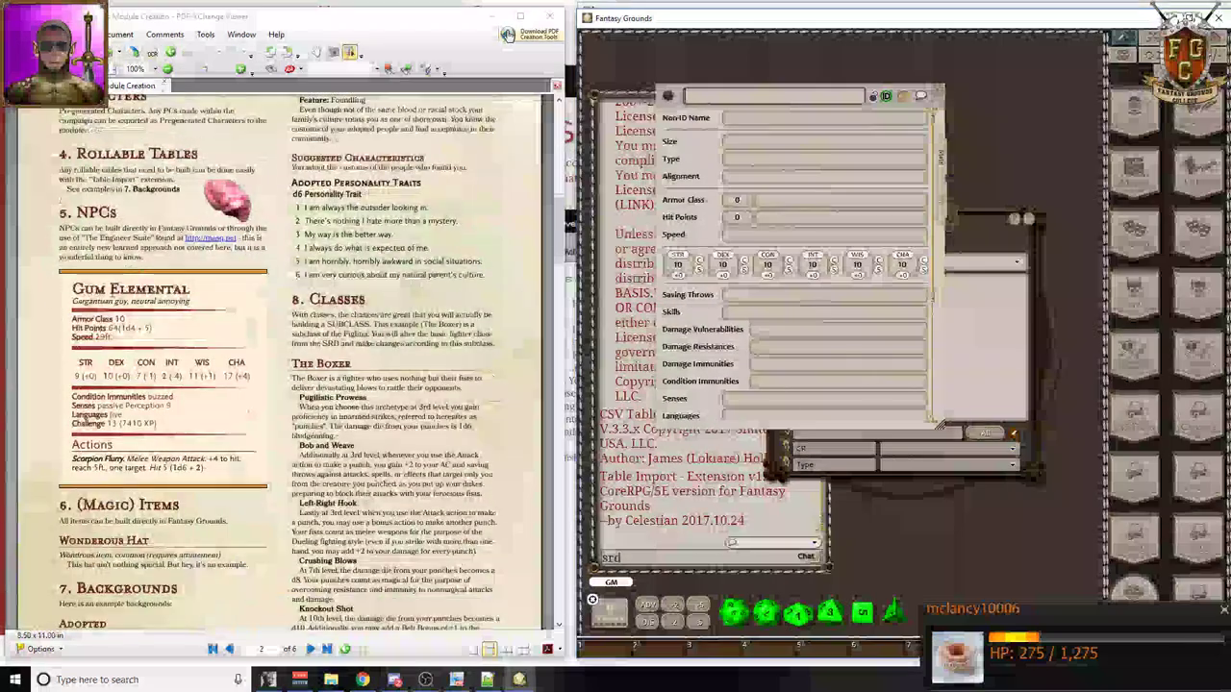
pyautogui.moveTo(72, 289); pyautogui.dragTo(189, 289)
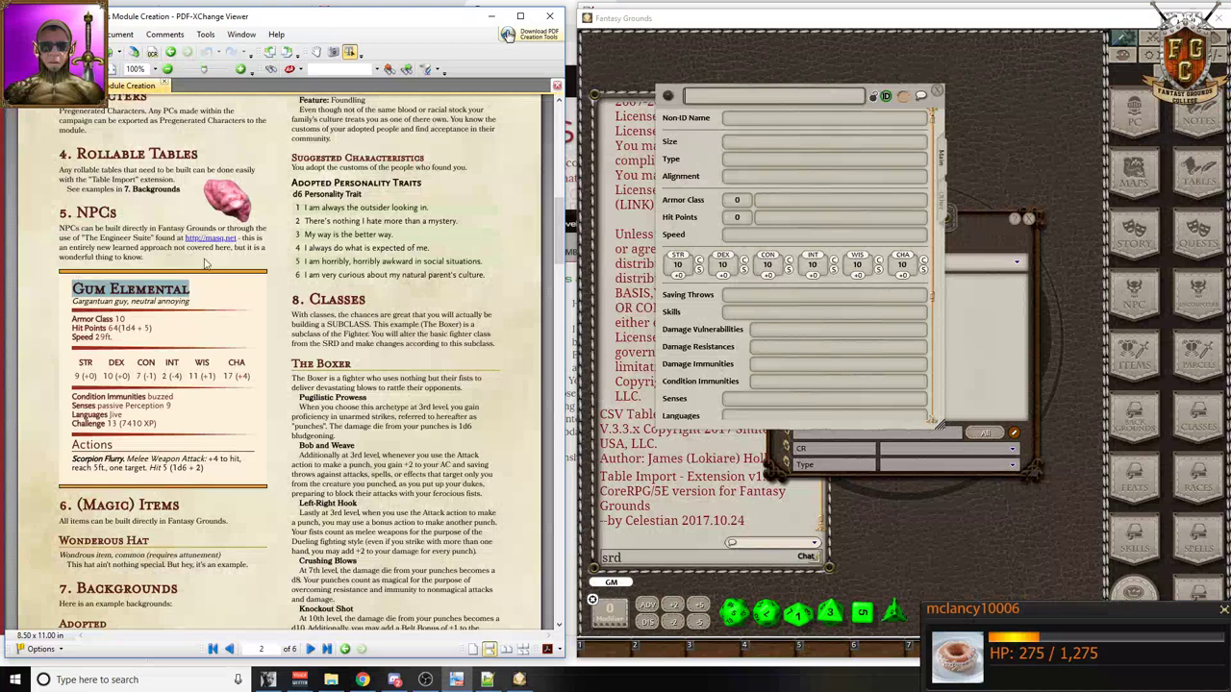
pyautogui.click(760, 97)
pyautogui.hotkey('ctrl', 'v')
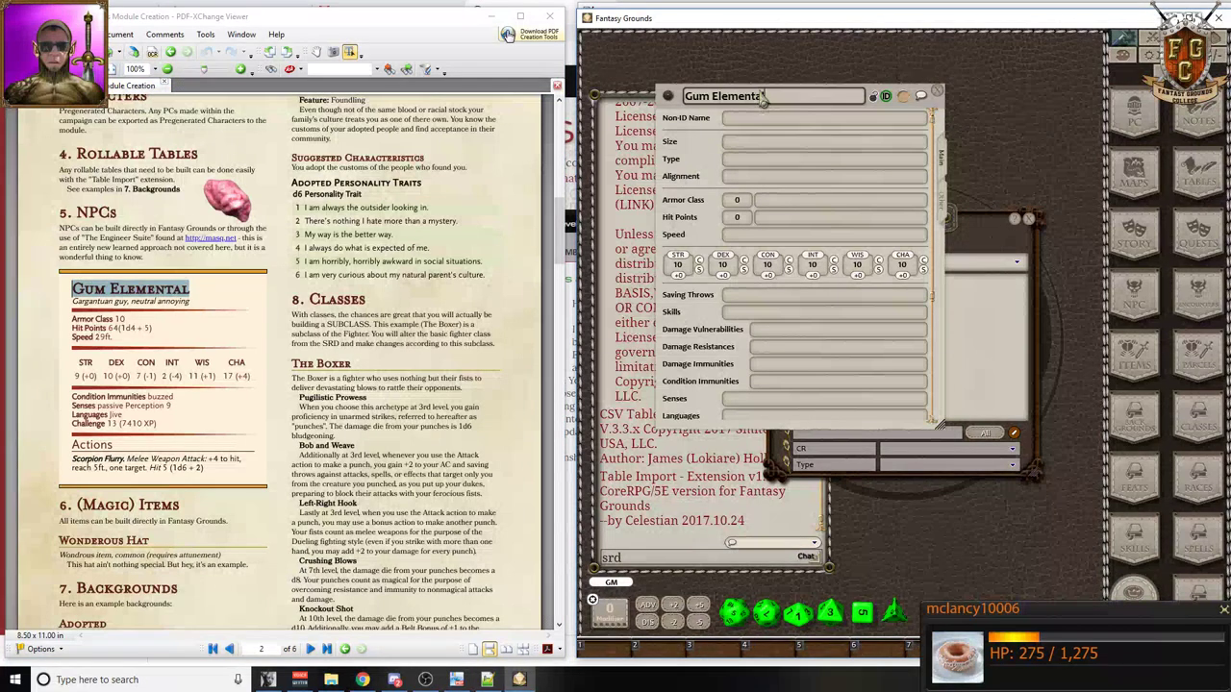
# - Set the Gum Elemental's size to "Gargantuan" and its type to "guy"
pyautogui.click(741, 143)
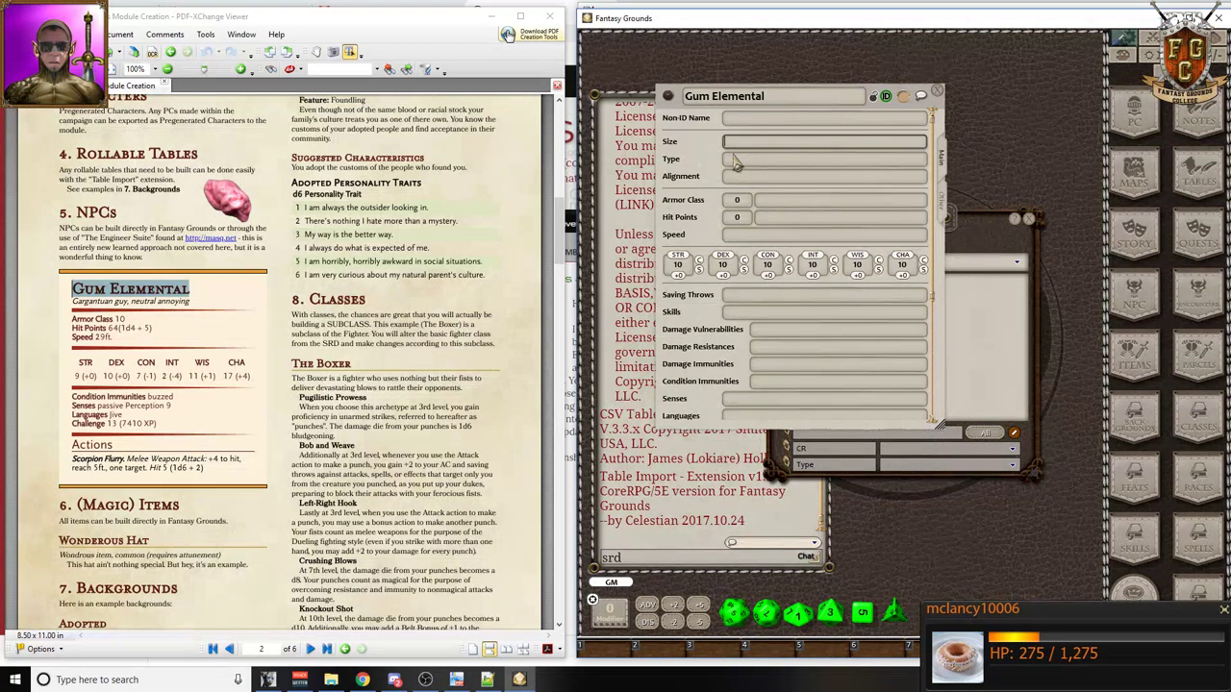
pyautogui.write('Gargantuan')
pyautogui.doubleClick(99, 302)
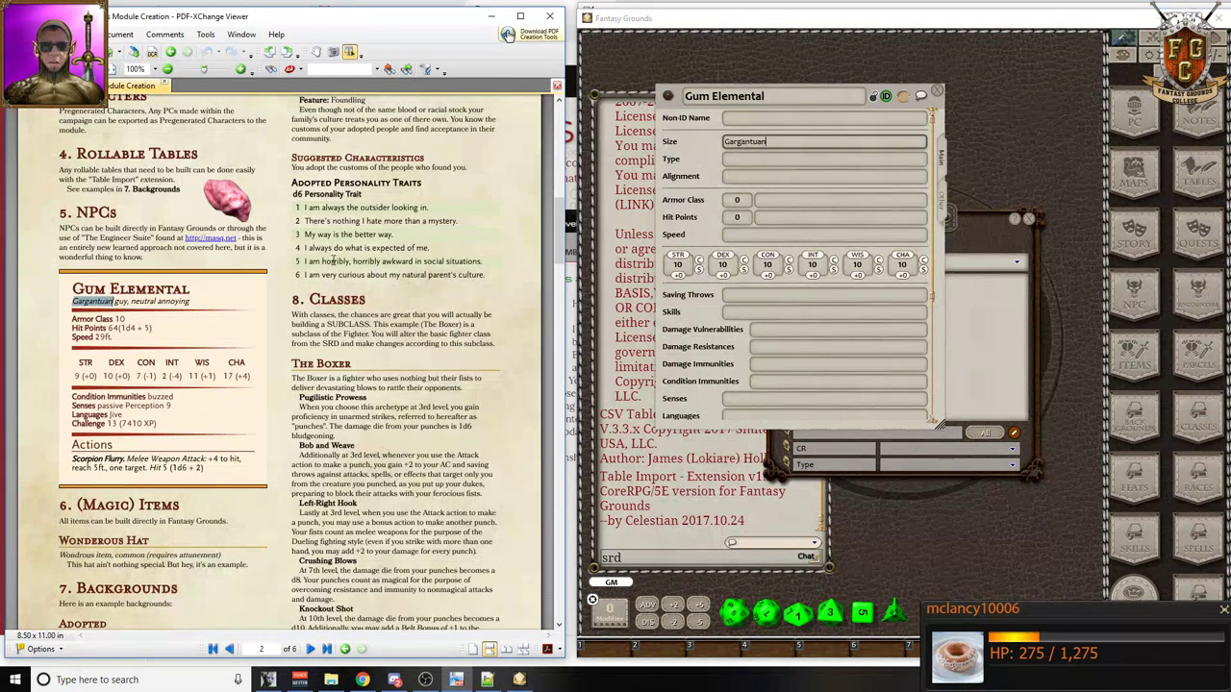
pyautogui.moveTo(767, 142); pyautogui.dragTo(707, 154)
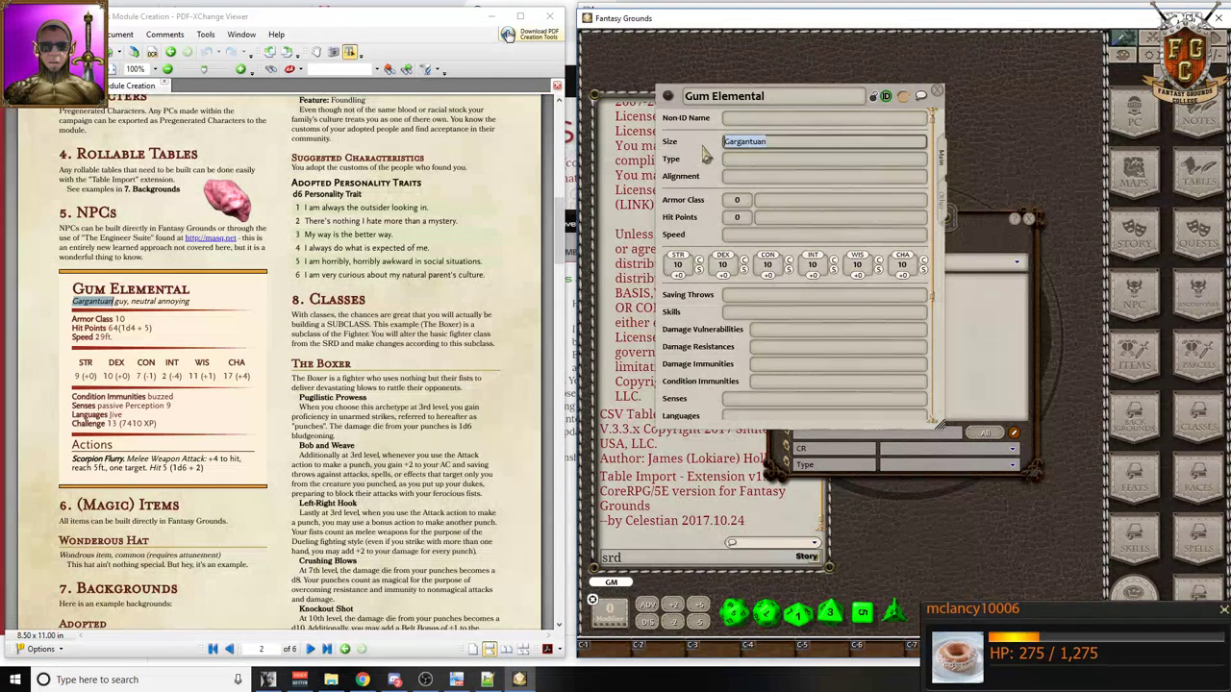
pyautogui.hotkey('ctrl', 'v')
pyautogui.click(740, 159)
pyautogui.write('g')
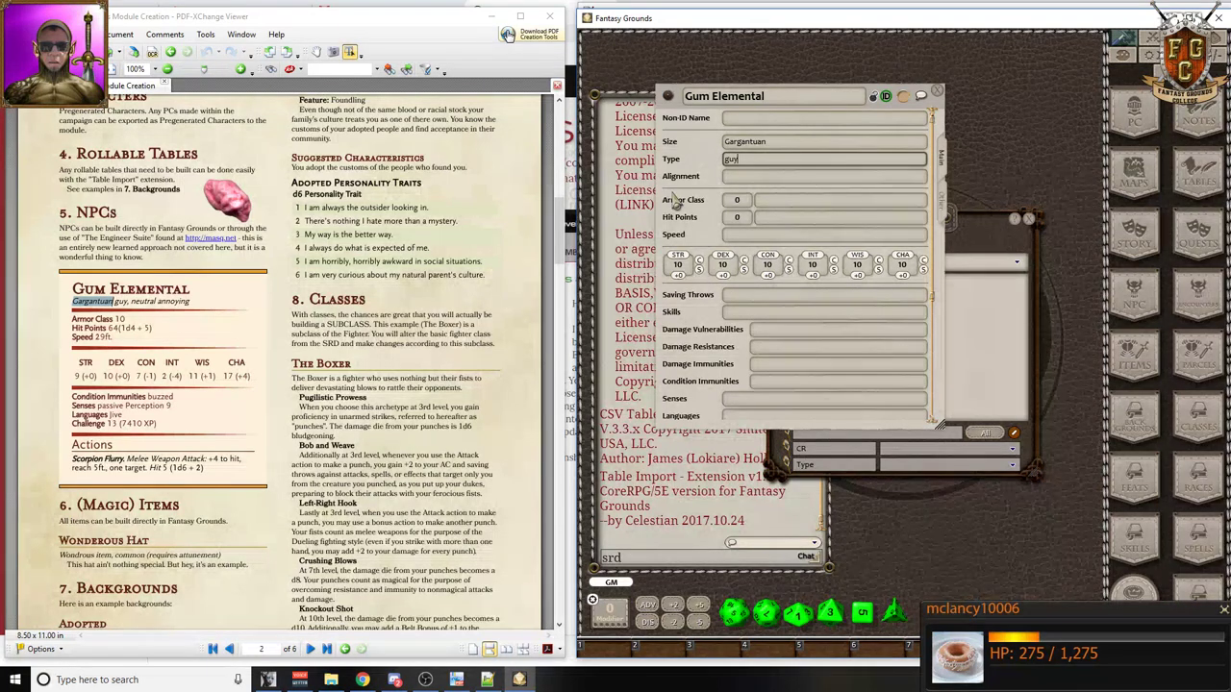
# - Copy the alignment "neutral annoying" from the PDF stat block into the Gum Elemental record
pyautogui.moveTo(202, 306); pyautogui.dragTo(132, 306)
pyautogui.hotkey('ctrl', 'c')
pyautogui.click(731, 176)
pyautogui.hotkey('ctrl', 'v')
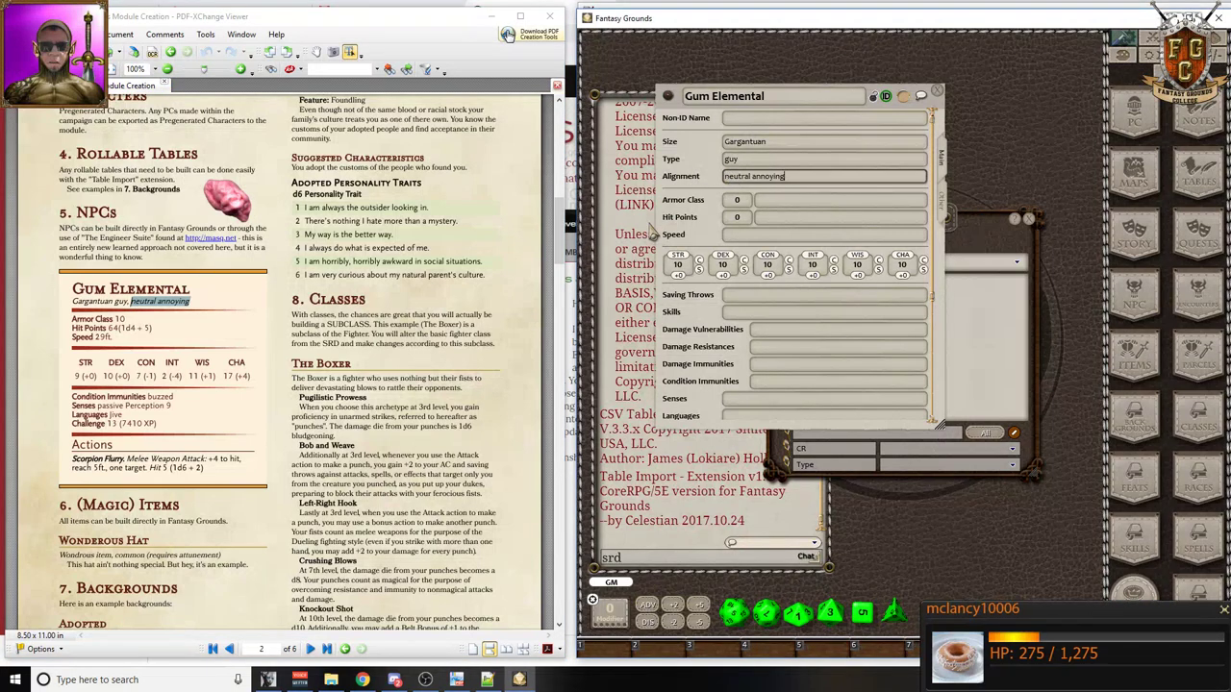
# - Set the NPC's armor class to 10, hit points to 64 with "(1d4+5)", and speed to "29 ft."
pyautogui.click(736, 235)
pyautogui.click(737, 202)
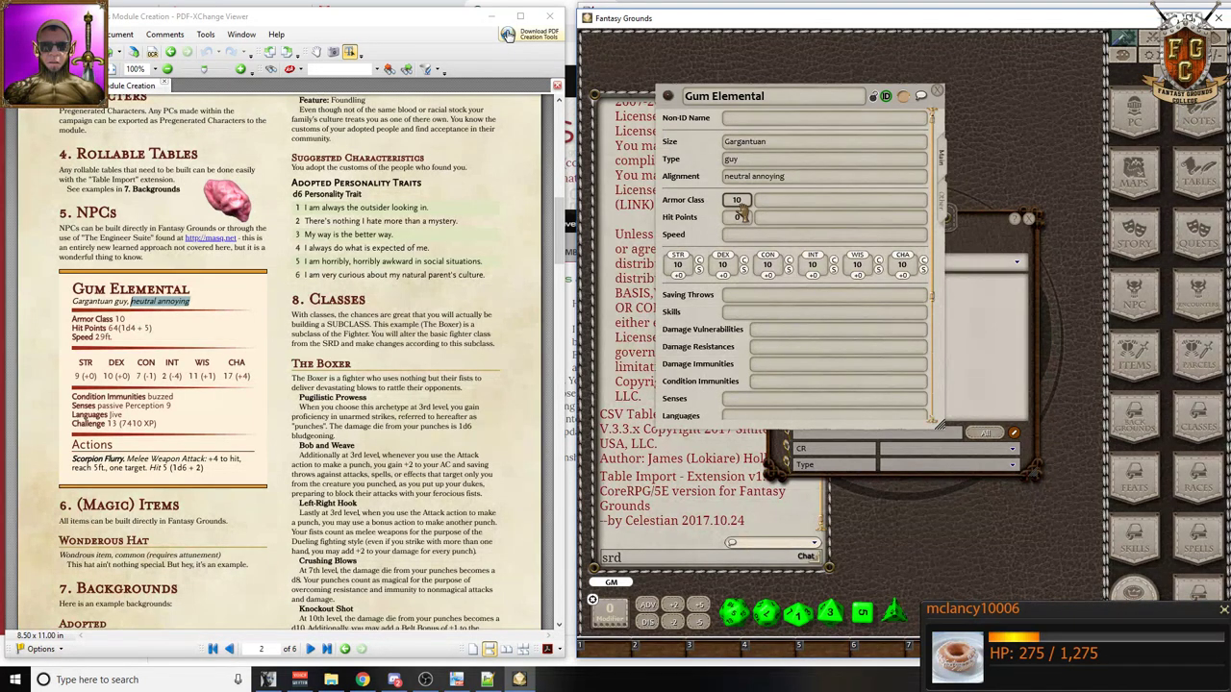
pyautogui.click(740, 215)
pyautogui.press('Tab')
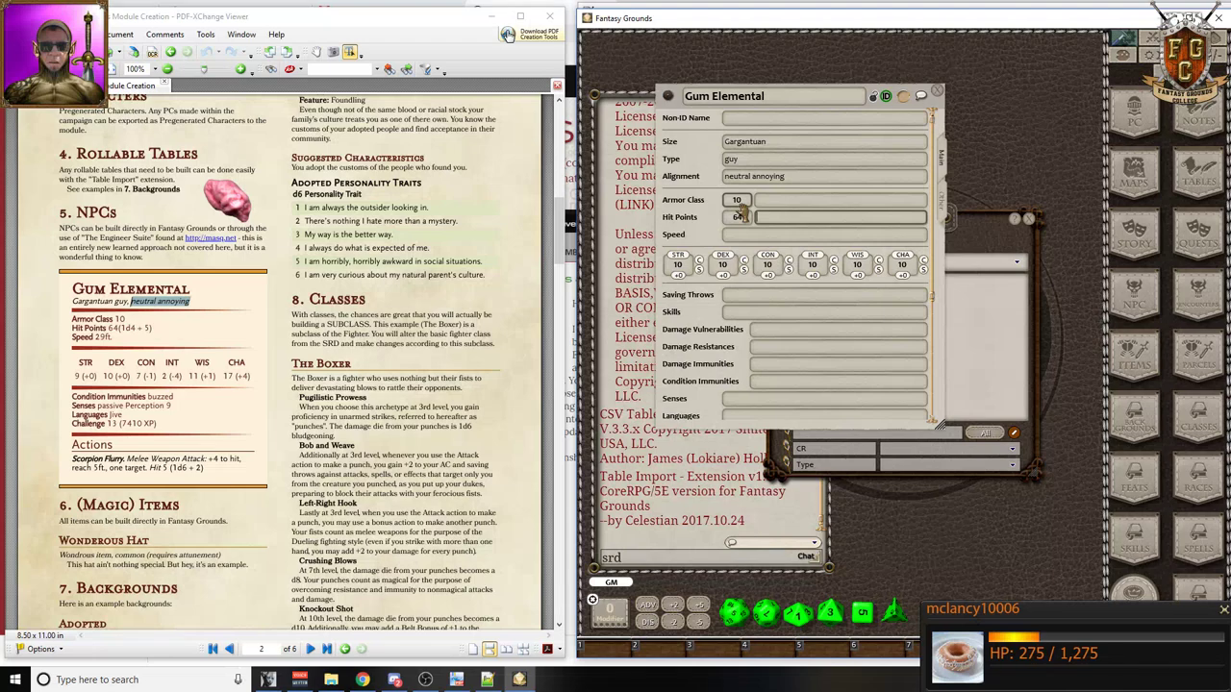
pyautogui.write('1d4+5)')
pyautogui.press('shift')
pyautogui.press('Tab')
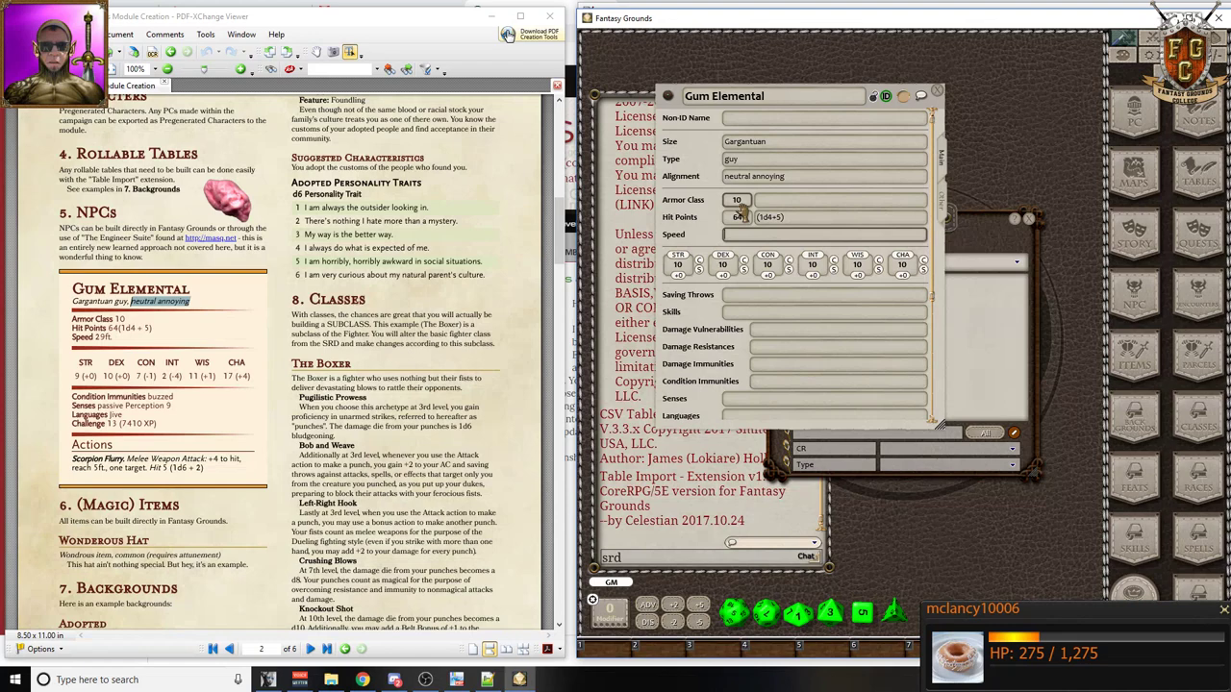
pyautogui.write('29 ft.')
# - Enter the NPC's ability scores: STR 9, DEX 10, CON 7, INT 2, WIS 11 and CHA 17
pyautogui.press('Tab')
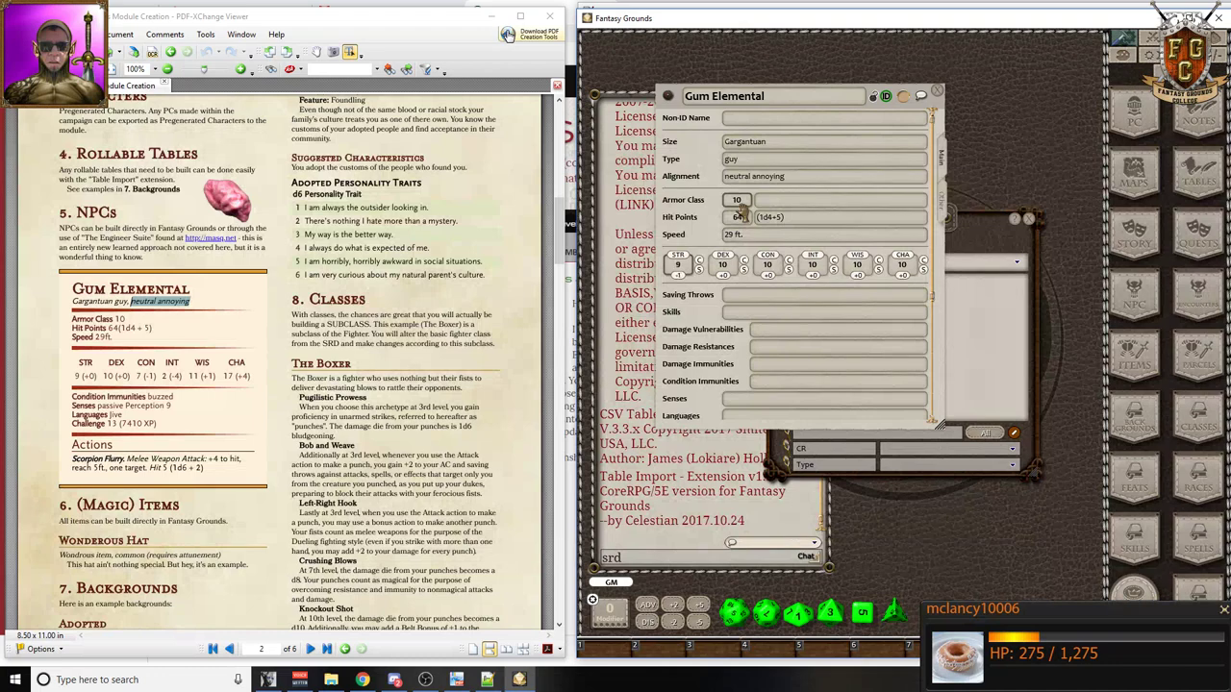
pyautogui.press('Tab')
pyautogui.press('Tab')
pyautogui.press('Tab')
pyautogui.write('11')
pyautogui.press('Tab')
pyautogui.press('Tab')
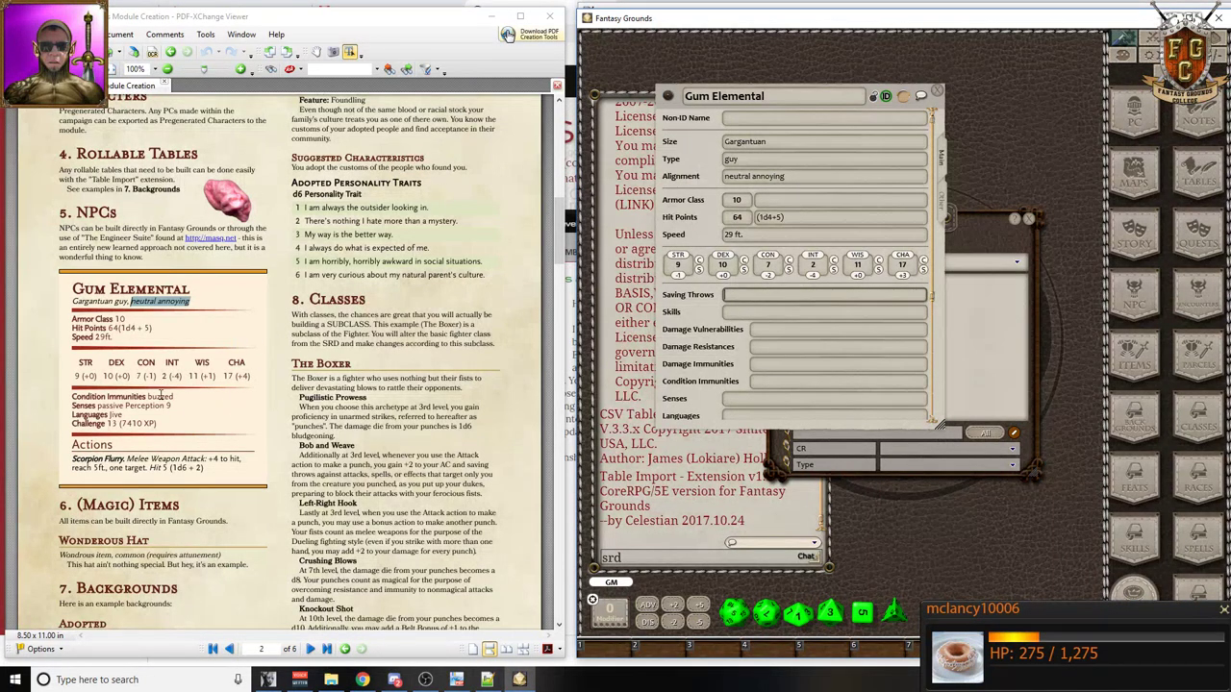
# - Copy the condition immunity "buzzed" and the senses "passive Perception 9" from the PDF into the NPC record
pyautogui.doubleClick(161, 396)
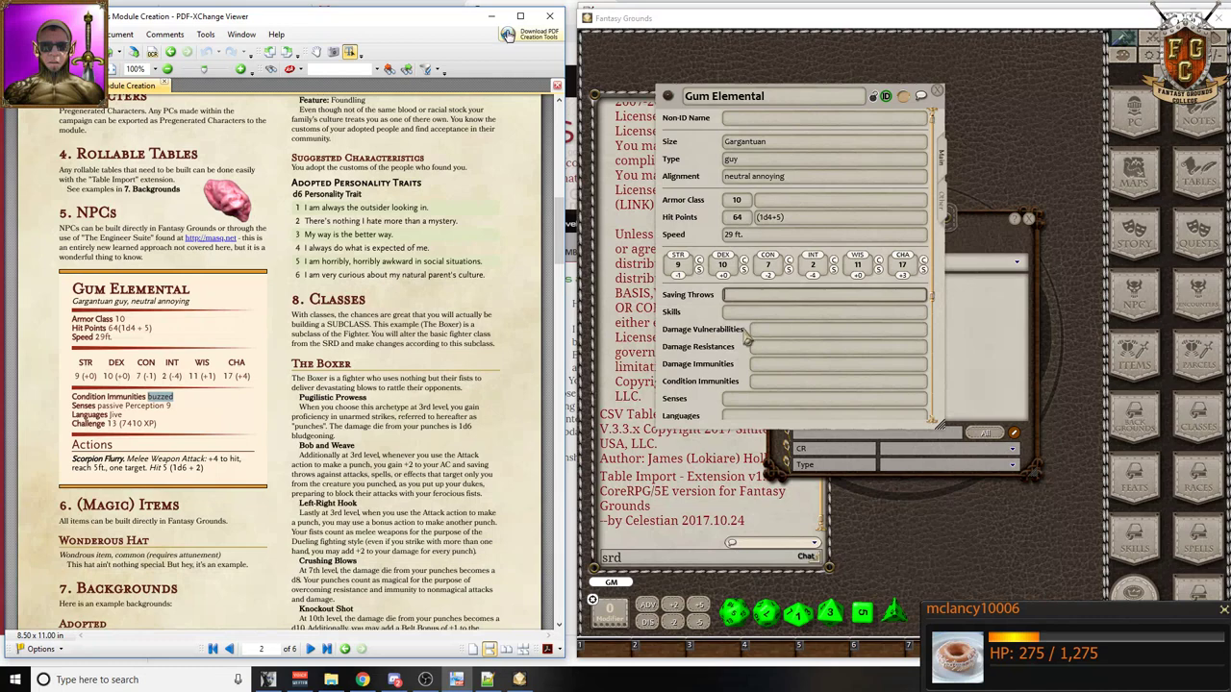
pyautogui.click(760, 381)
pyautogui.hotkey('ctrl', 'v')
pyautogui.scroll(-2, 707, 358)
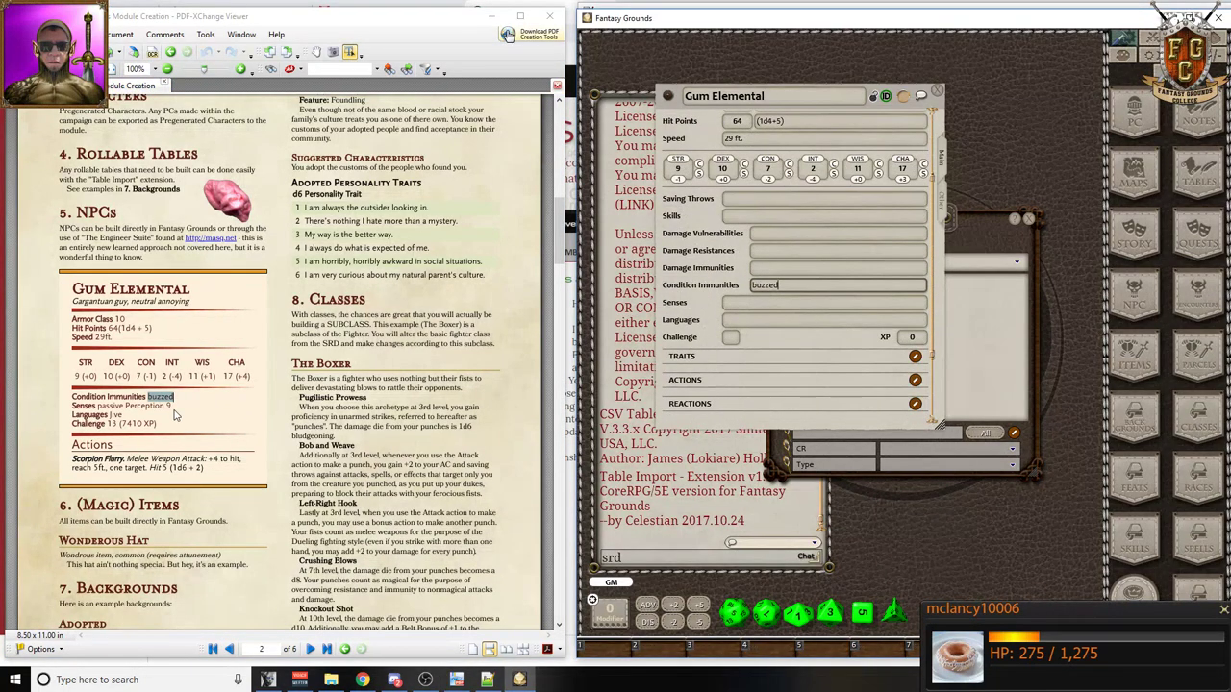
pyautogui.moveTo(169, 406); pyautogui.dragTo(98, 407)
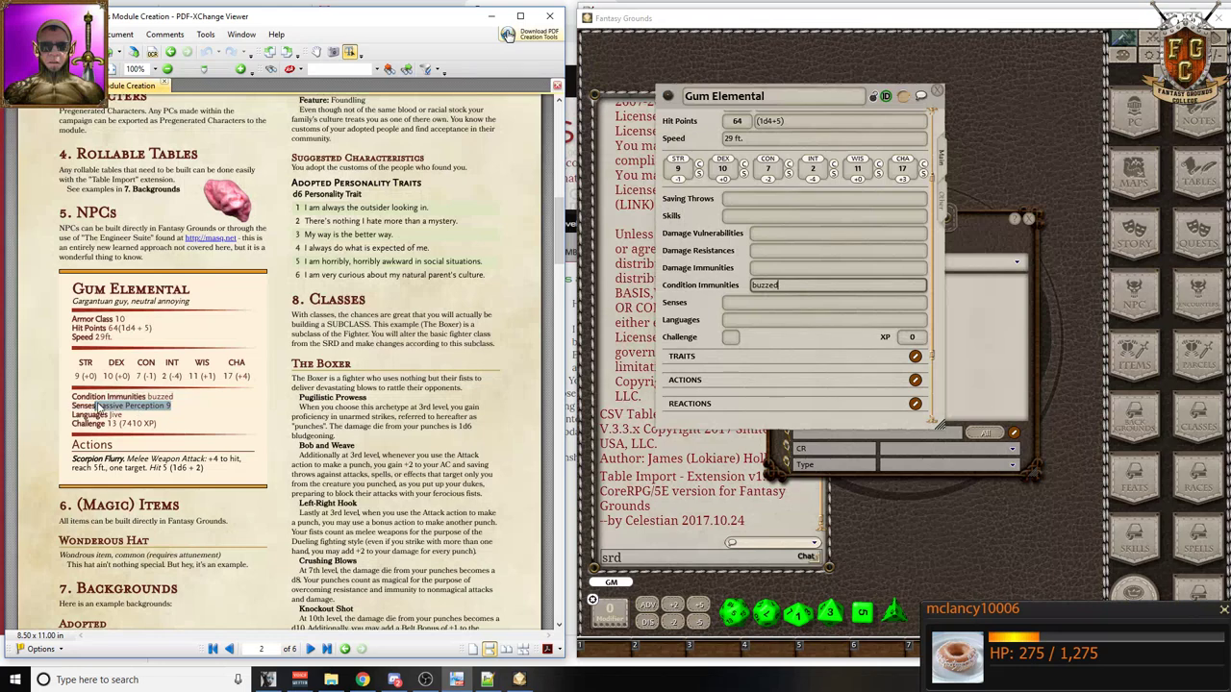
pyautogui.click(754, 306)
pyautogui.hotkey('ctrl', 'v')
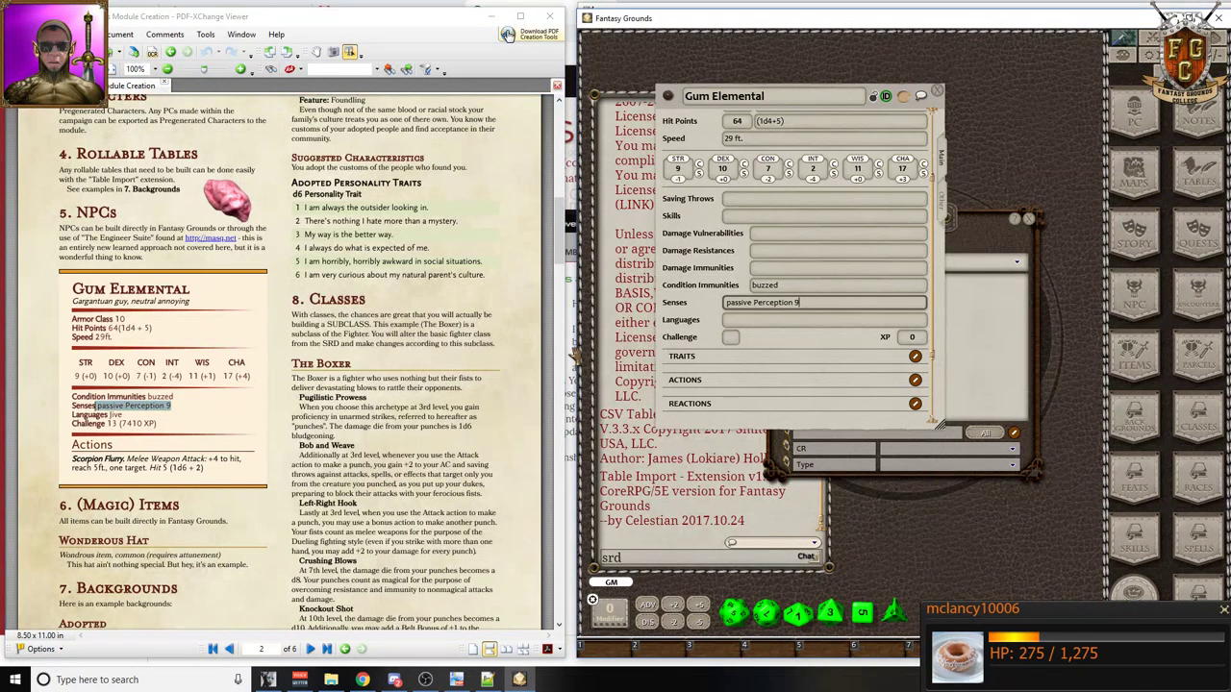
# - Set the NPC's language to "Jive", its challenge to 13 and its XP to 7410
pyautogui.press('Tab')
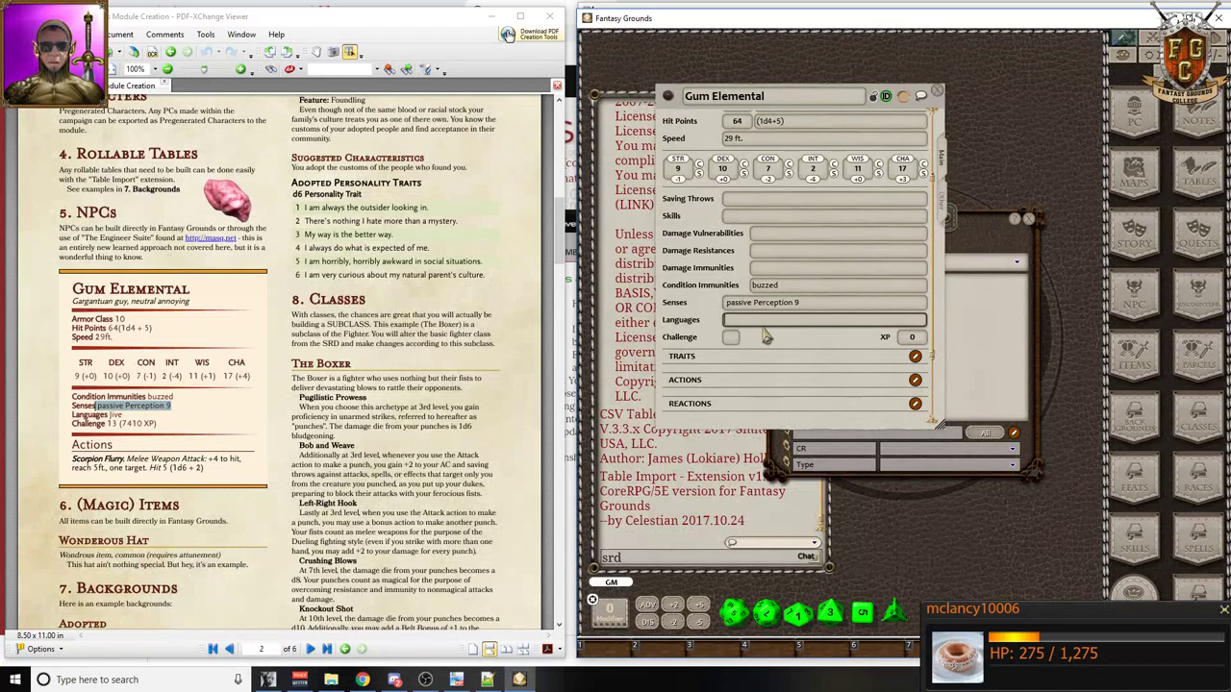
pyautogui.write('j')
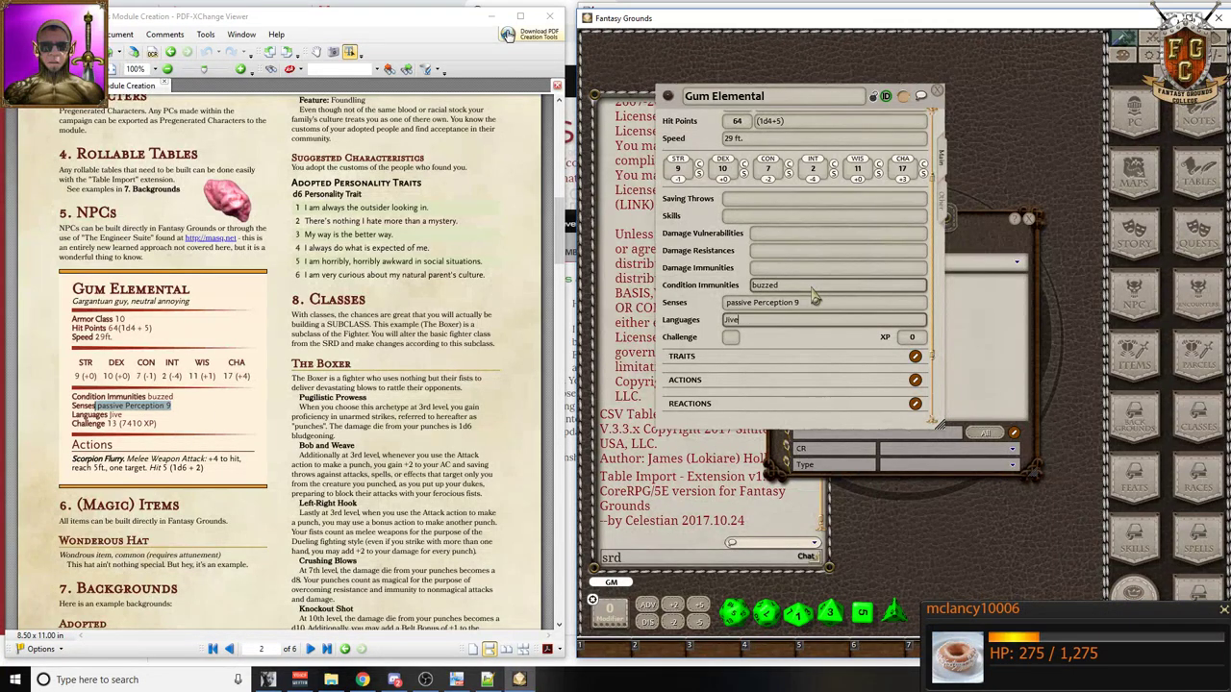
pyautogui.click(732, 337)
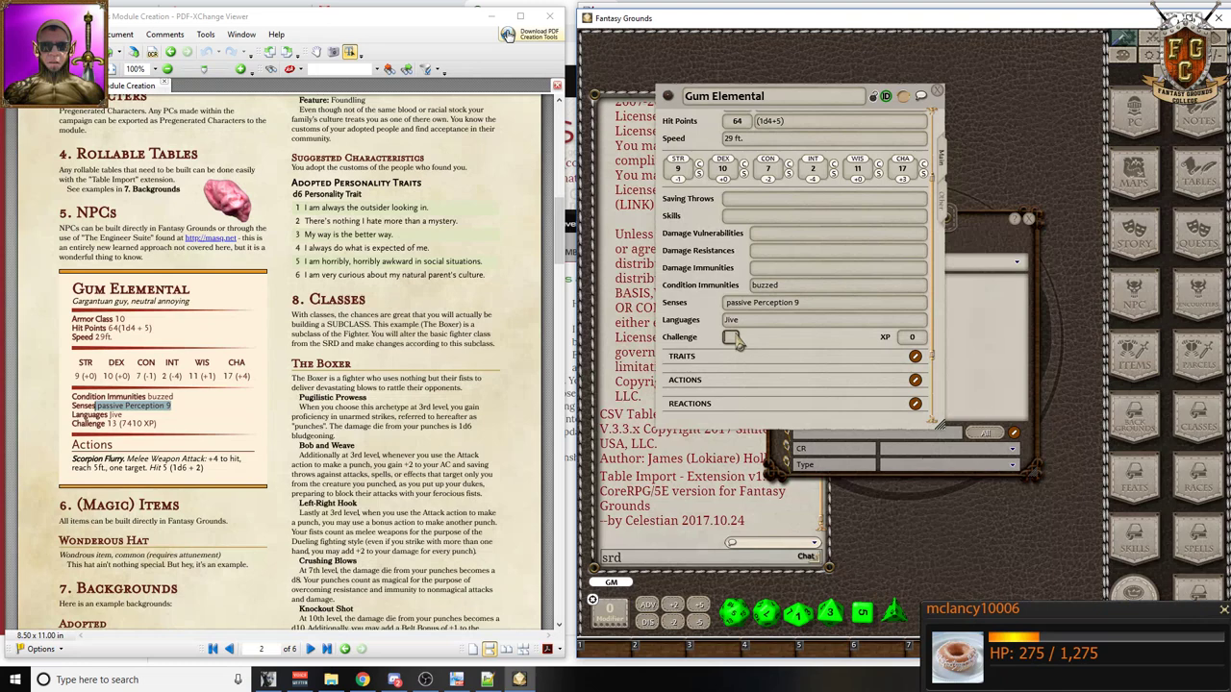
pyautogui.write('13')
pyautogui.press('Tab')
# - Add an action to the Gum Elemental and name it "Scorpion Flurry", copied from the PDF
pyautogui.scroll(-3, 787, 293)
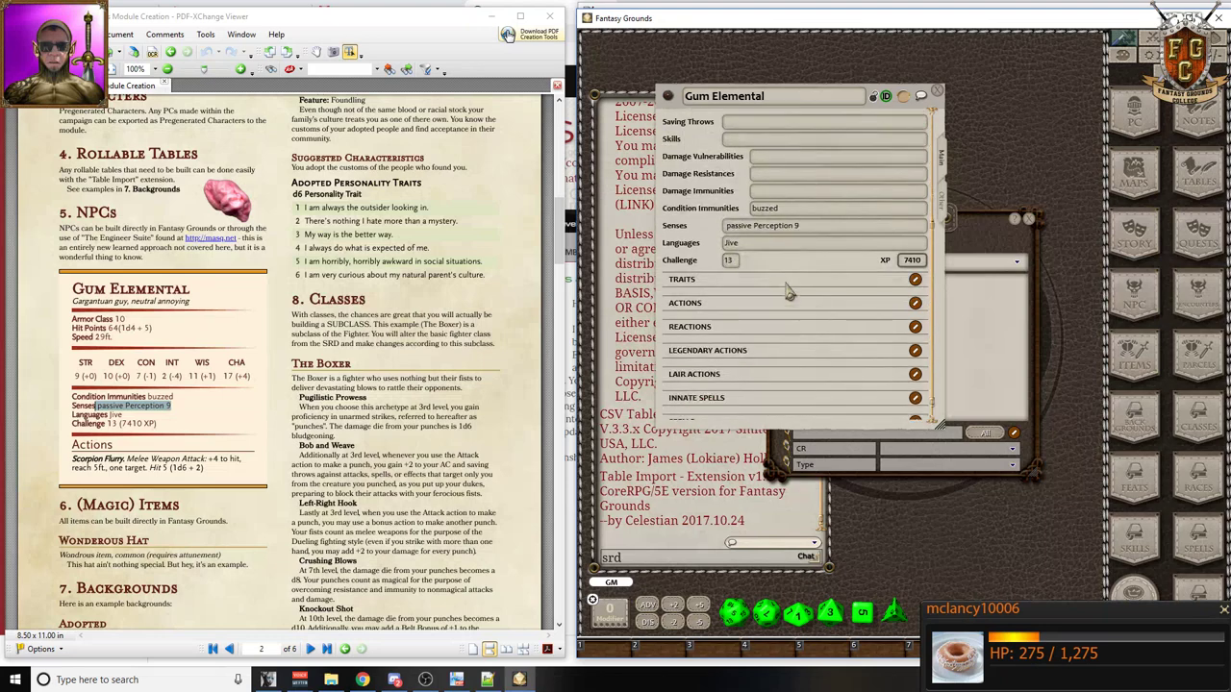
pyautogui.click(899, 304)
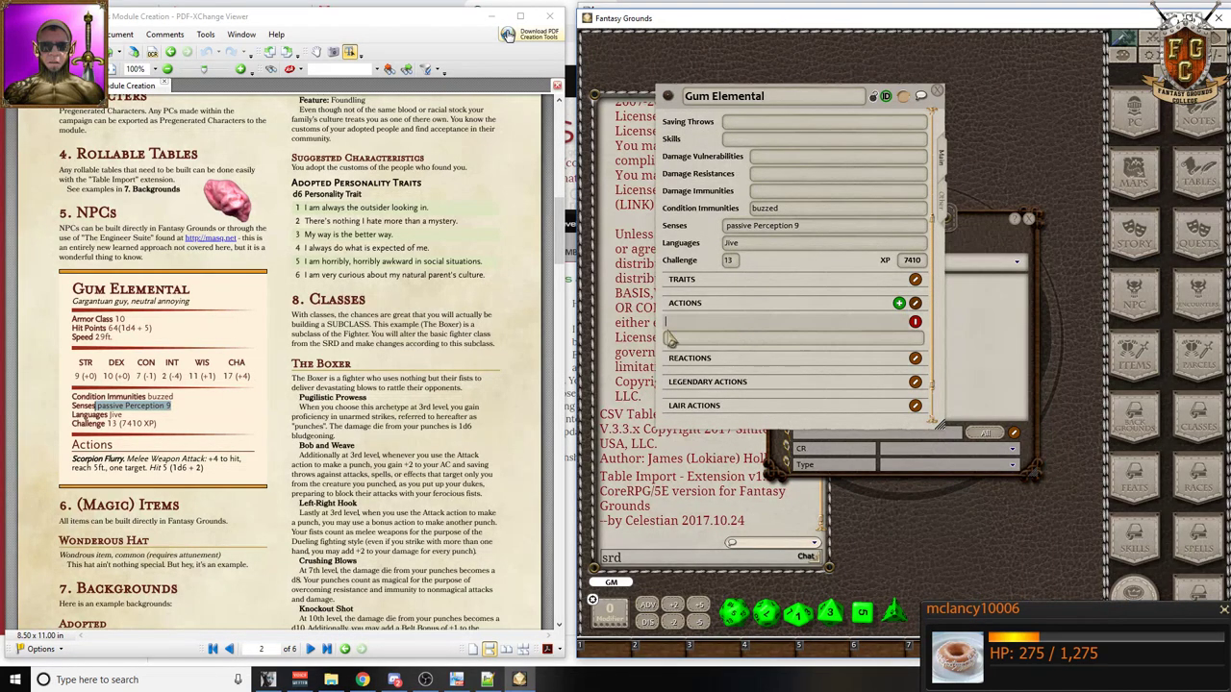
pyautogui.click(75, 461)
pyautogui.moveTo(73, 461); pyautogui.dragTo(125, 463)
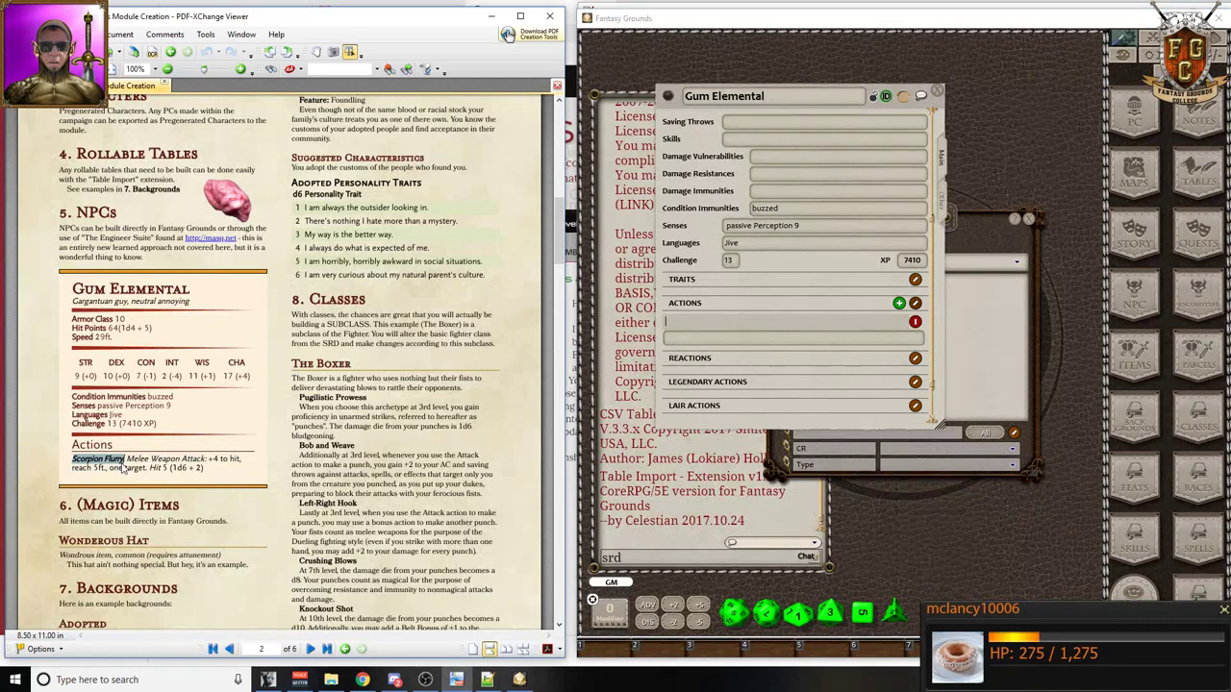
pyautogui.click(646, 324)
pyautogui.hotkey('ctrl', 'v')
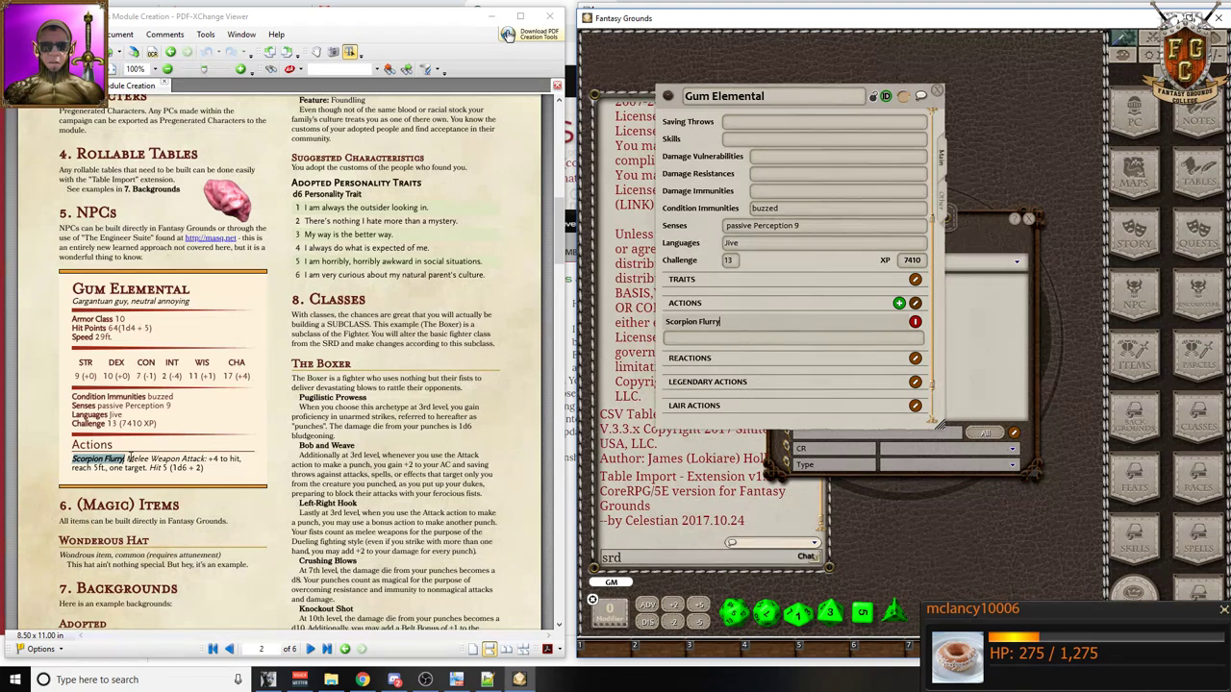
# - Copy the Scorpion Flurry melee weapon attack text from the PDF into the action's description, joined into one line
pyautogui.moveTo(128, 460); pyautogui.dragTo(203, 470)
pyautogui.click(217, 478)
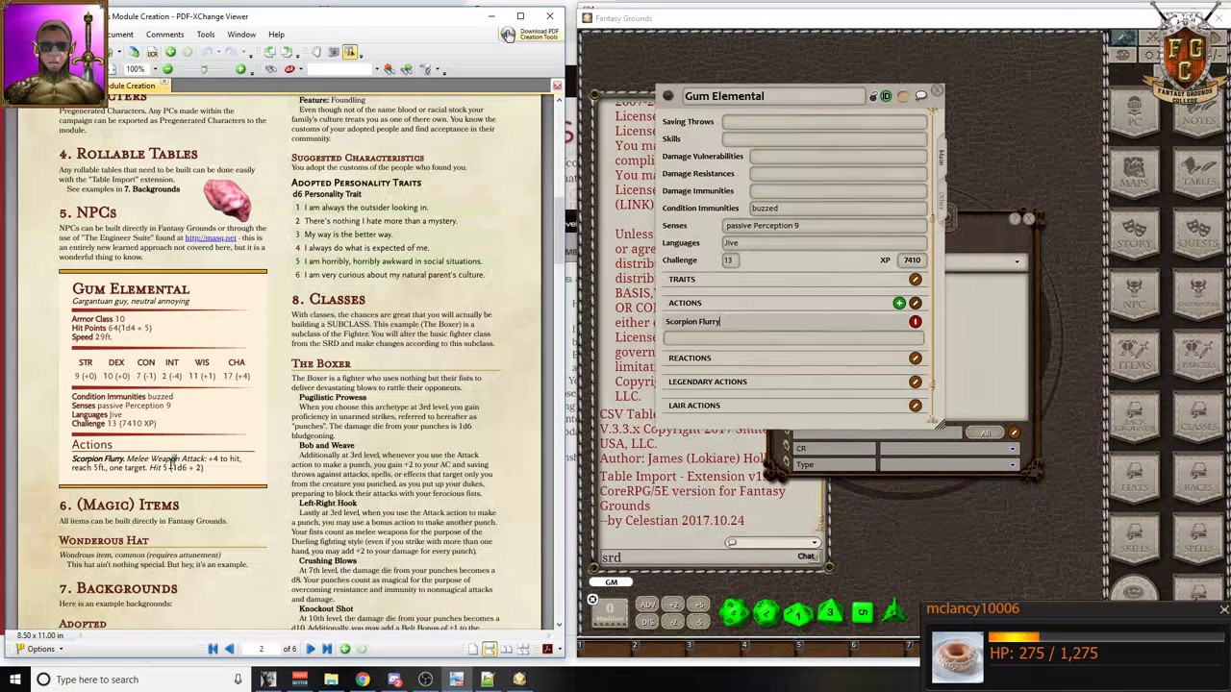
pyautogui.moveTo(126, 460); pyautogui.dragTo(216, 465)
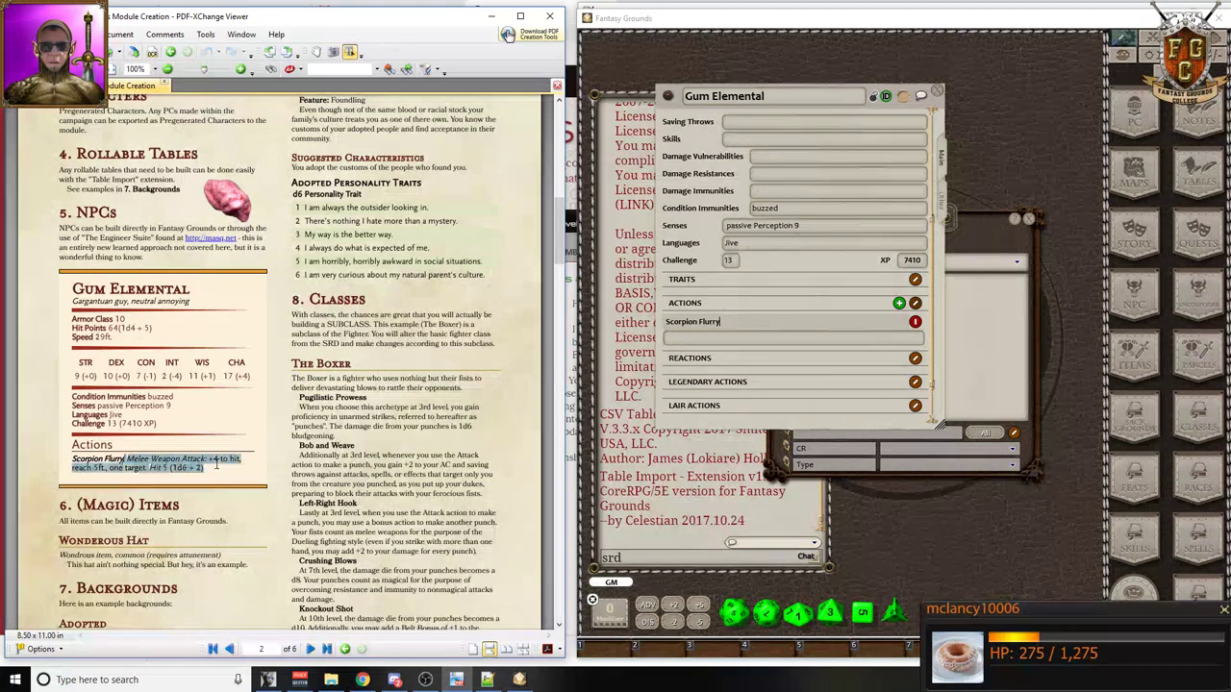
pyautogui.click(711, 356)
pyautogui.hotkey('ctrl', 'v')
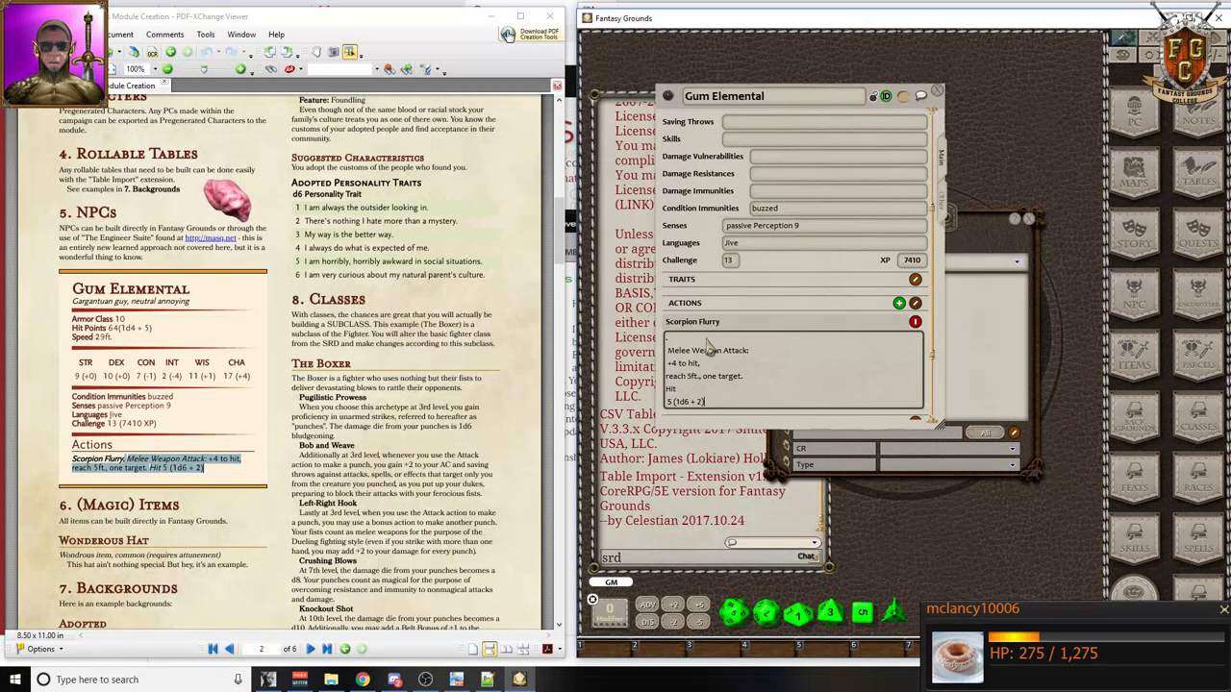
pyautogui.hotkey('ctrl', 'a')
pyautogui.hotkey('ctrl', 'v')
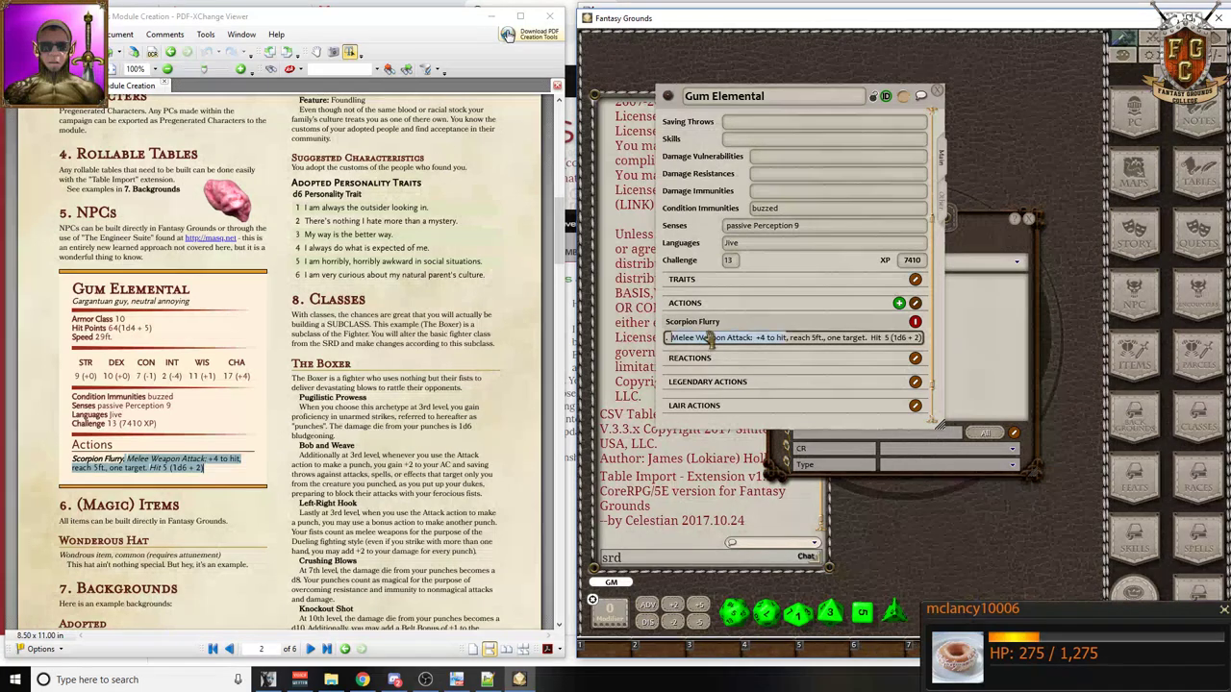
# - Remove the stray period before "Melee Weapon Attack" and append "piercing damage." to the Scorpion Flurry description
pyautogui.click(670, 338)
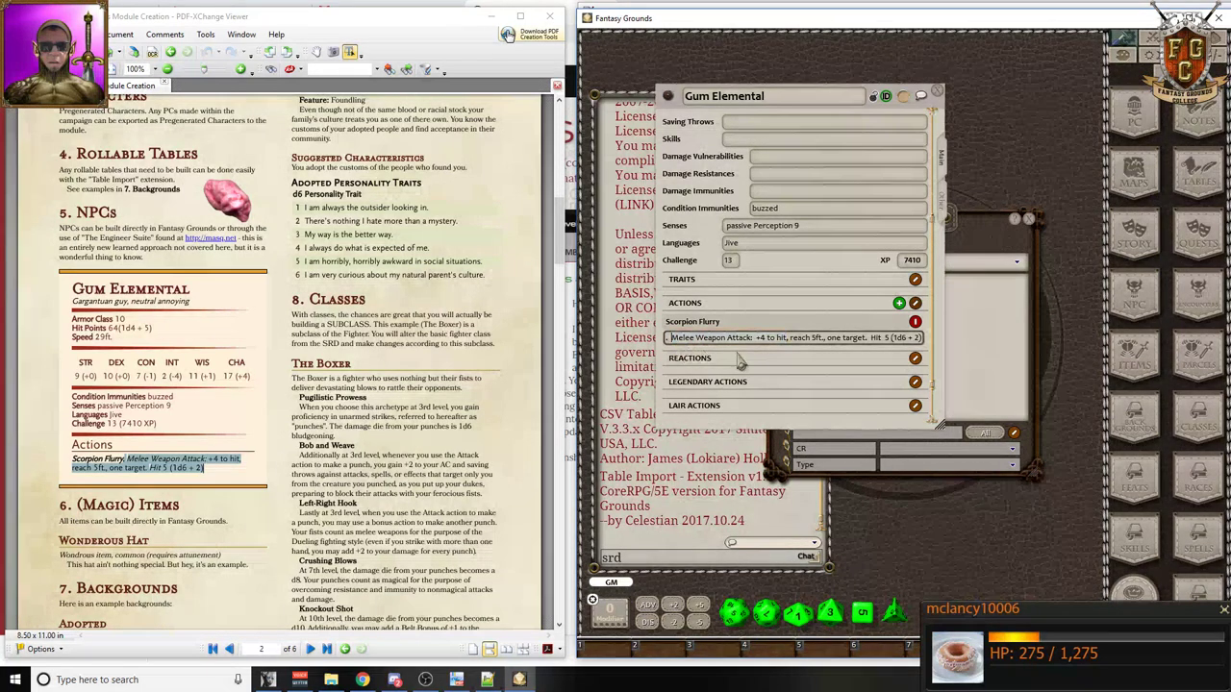
pyautogui.press('Home')
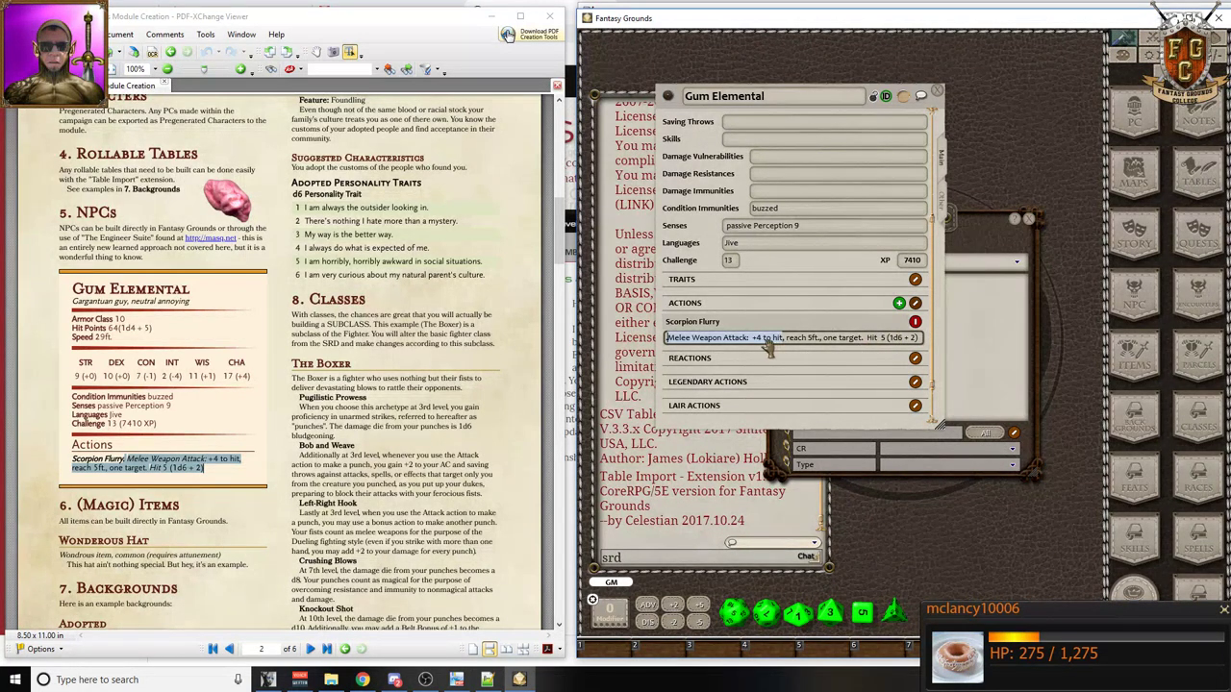
pyautogui.moveTo(782, 338); pyautogui.dragTo(668, 337)
pyautogui.press('Left')
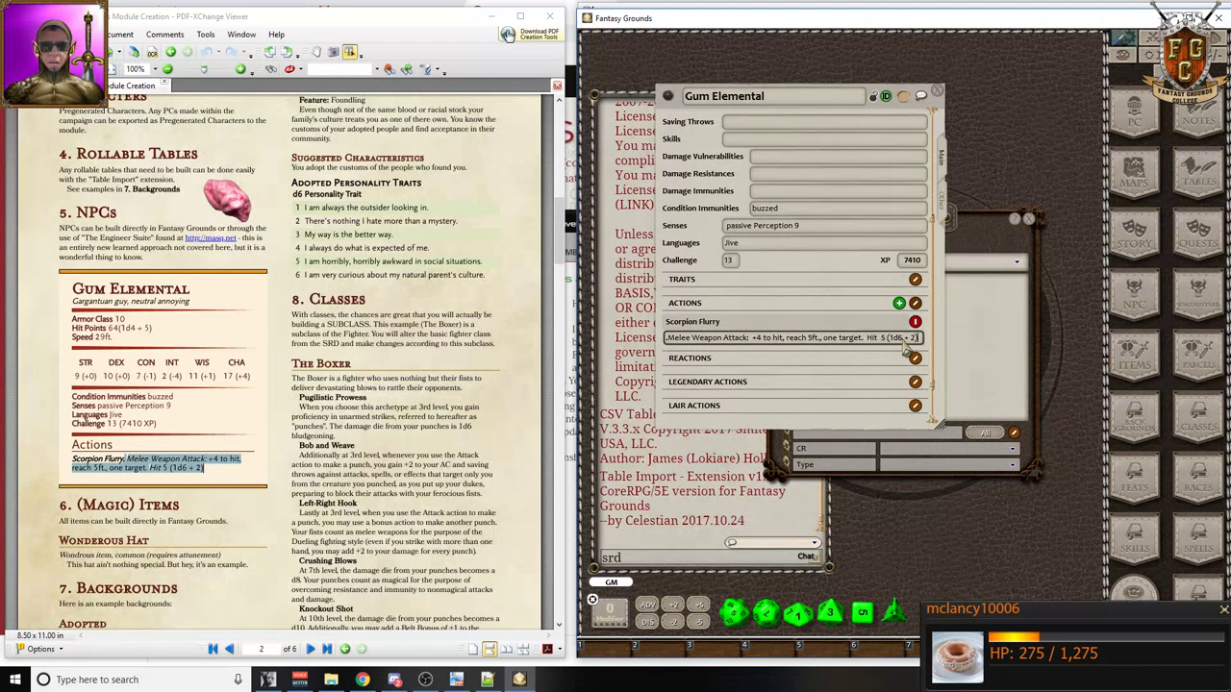
pyautogui.write('piercing damage.')
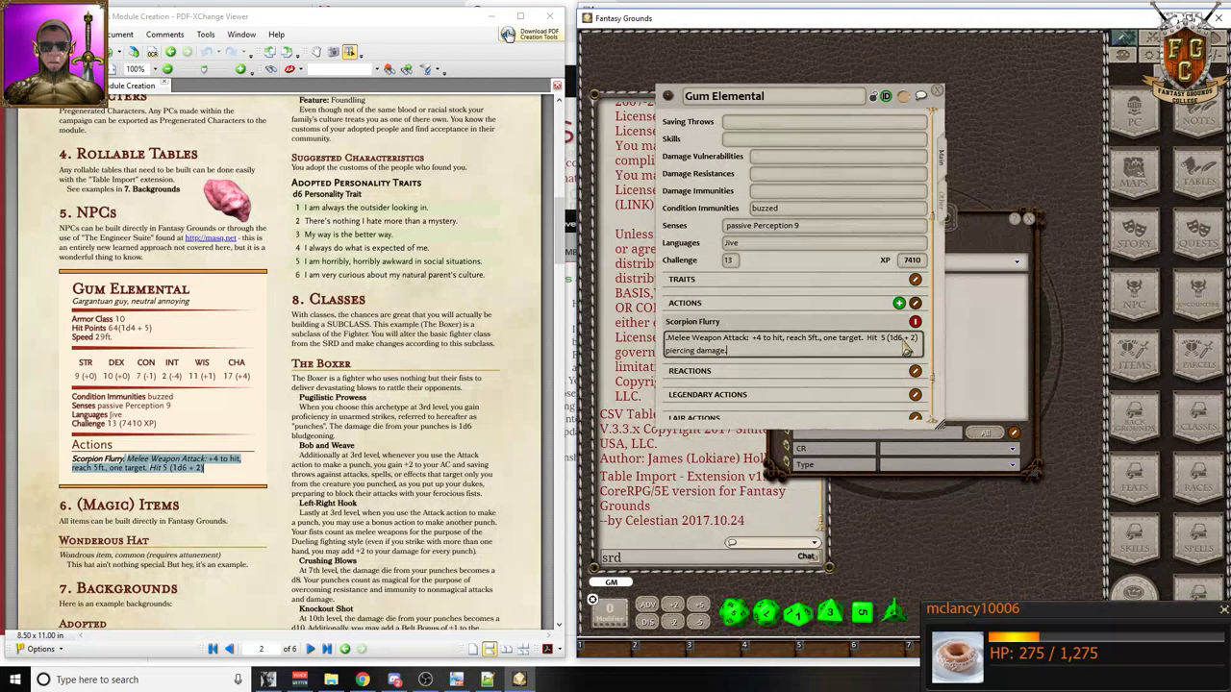
pyautogui.hotkey('ctrl', 'Home')
pyautogui.press('Delete')
pyautogui.scroll(-2, 702, 212)
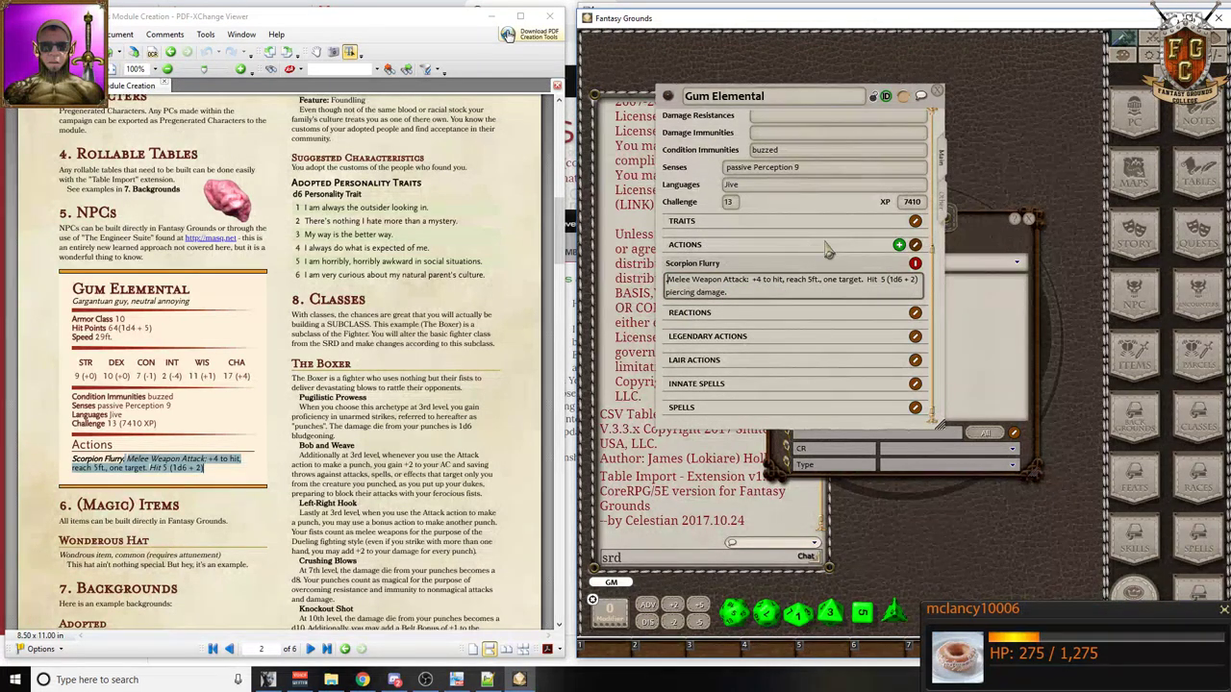
# - Add the NPC's name "Gum Elemental" to its Other page as a heading and start a new line below it
pyautogui.scroll(3, 702, 183)
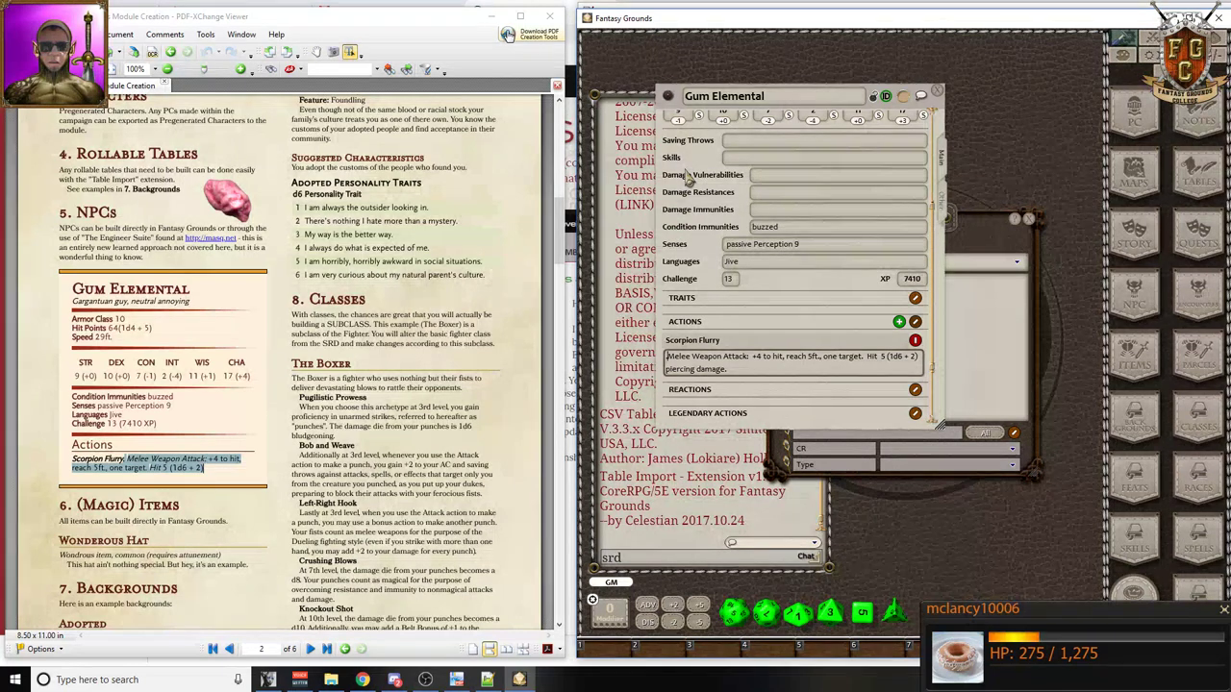
pyautogui.scroll(-3, 687, 178)
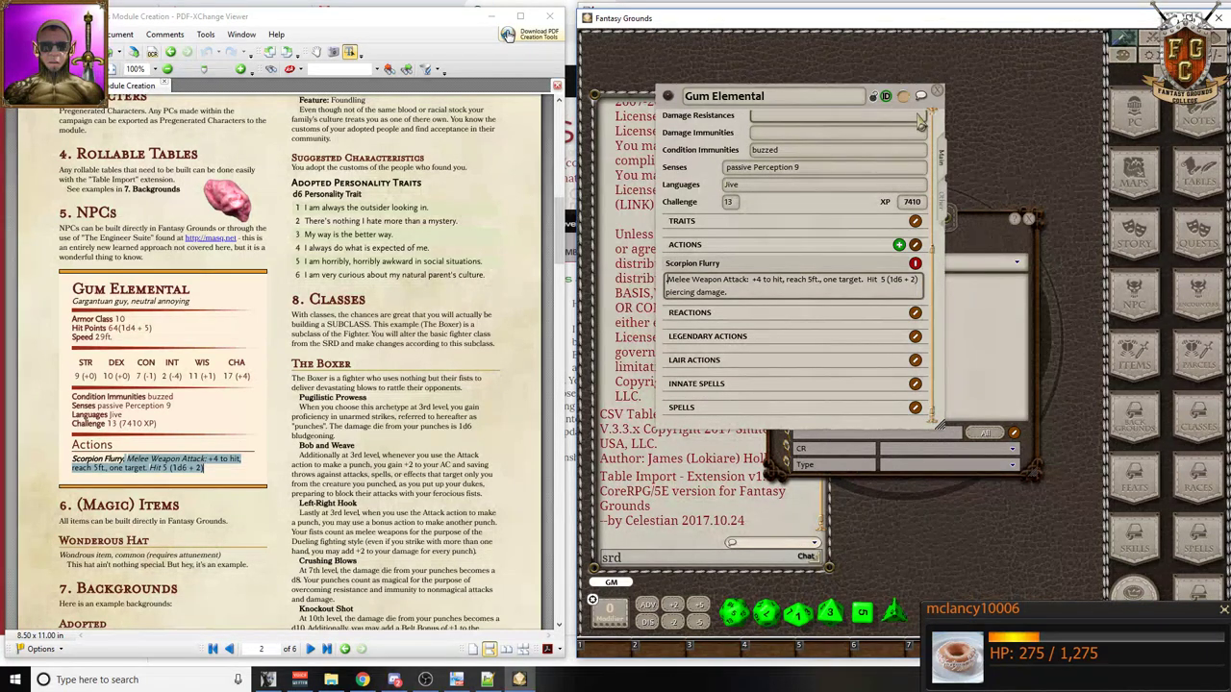
pyautogui.click(944, 202)
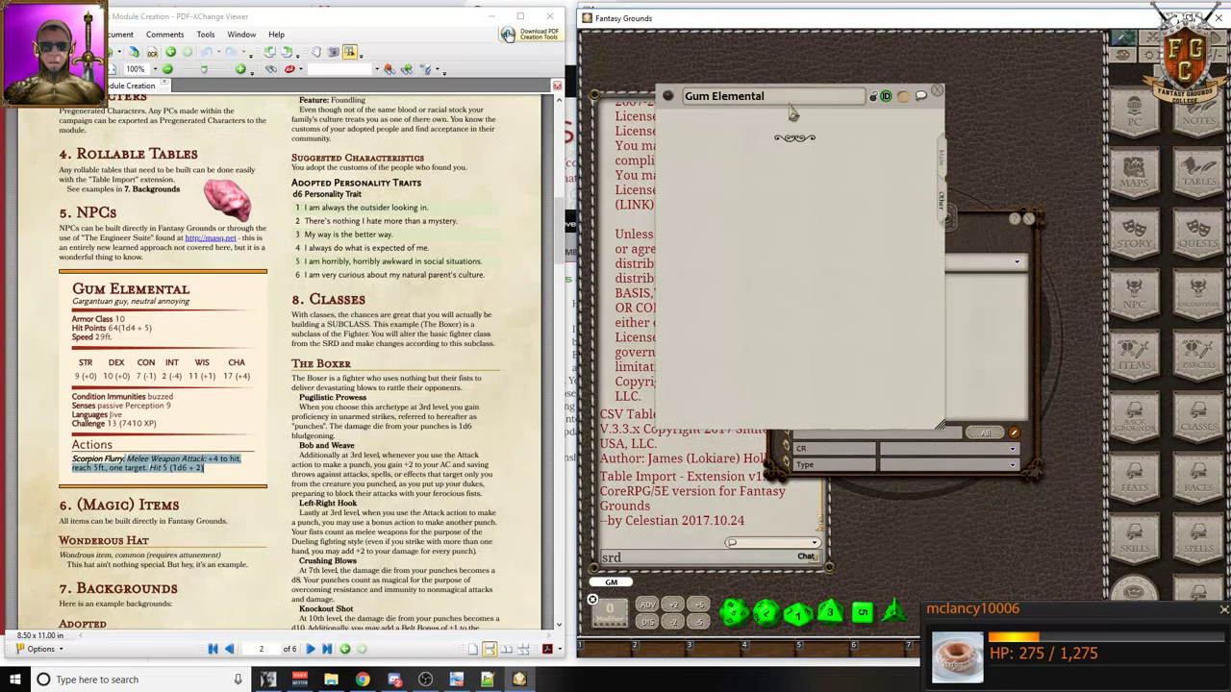
pyautogui.doubleClick(791, 100)
pyautogui.hotkey('ctrl', 'c')
pyautogui.click(784, 128)
pyautogui.hotkey('ctrl', 'v')
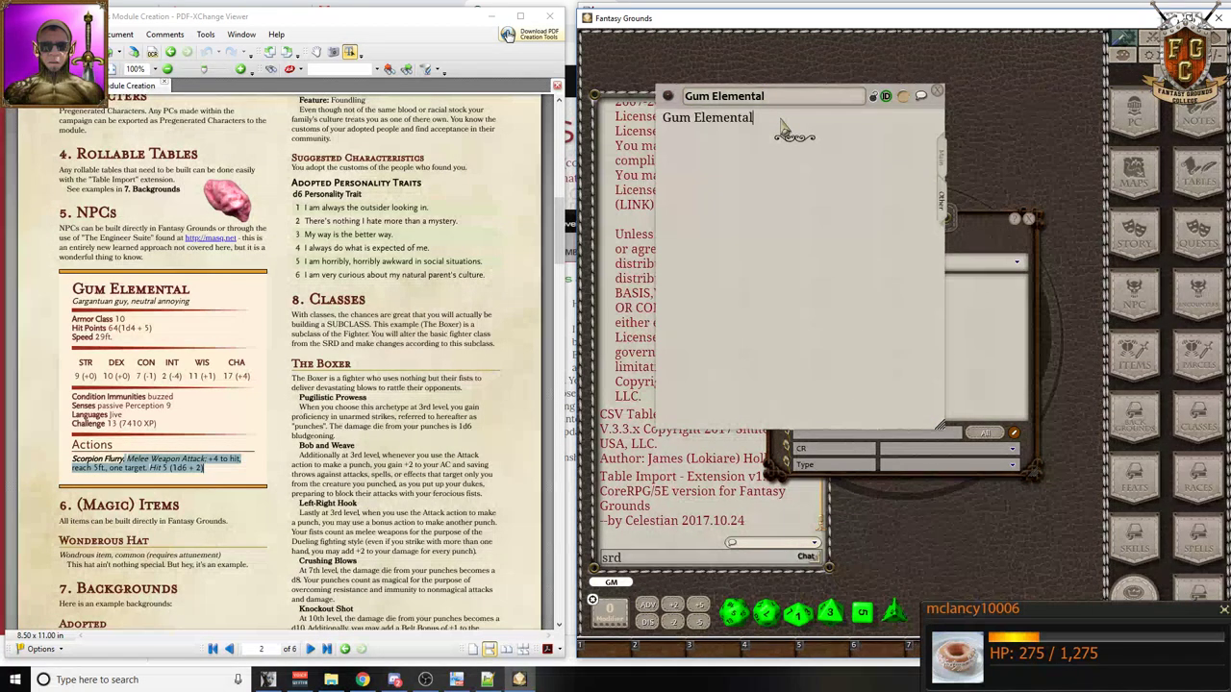
pyautogui.hotkey('ctrl', '1')
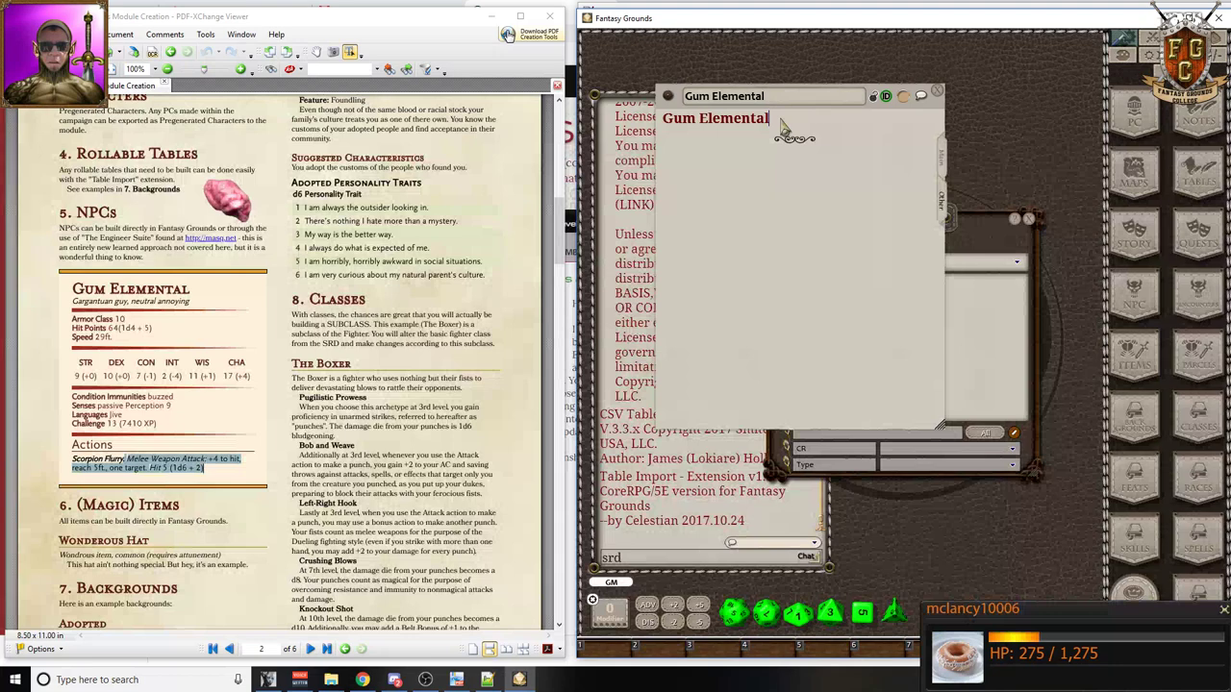
pyautogui.press('Return')
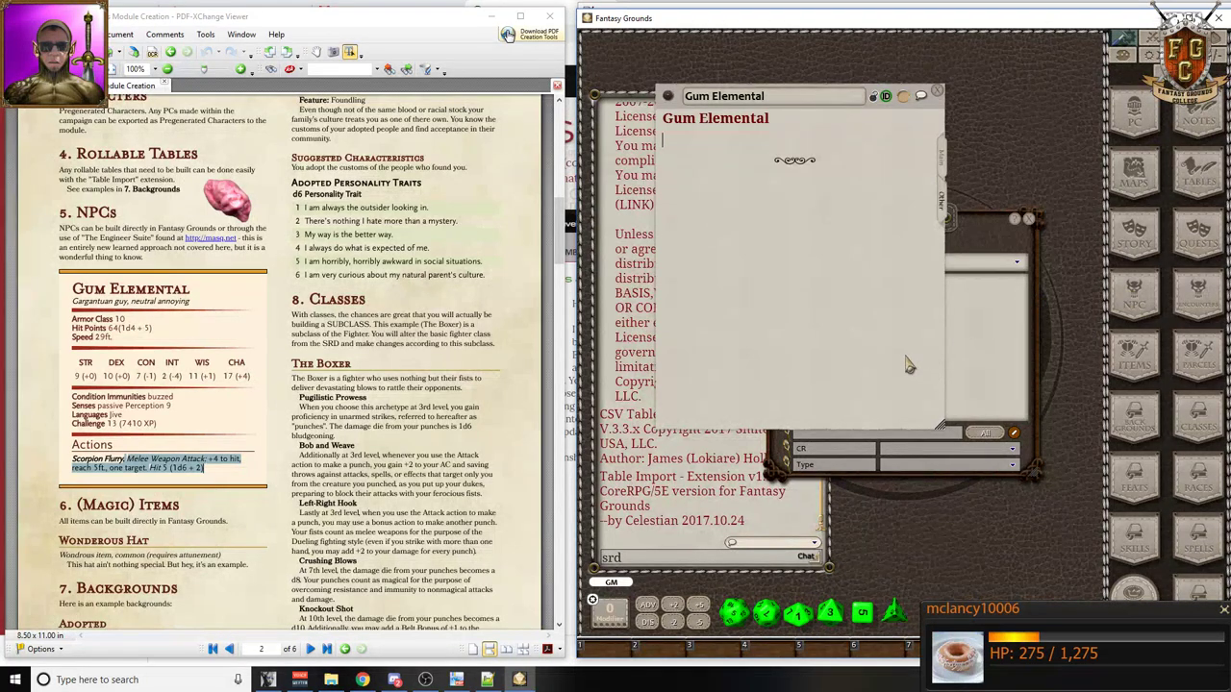
# - Switch to File Explorer and open the images folder of the "Build - Example Fantasy Grounds Module" campaign
pyautogui.click(332, 679)
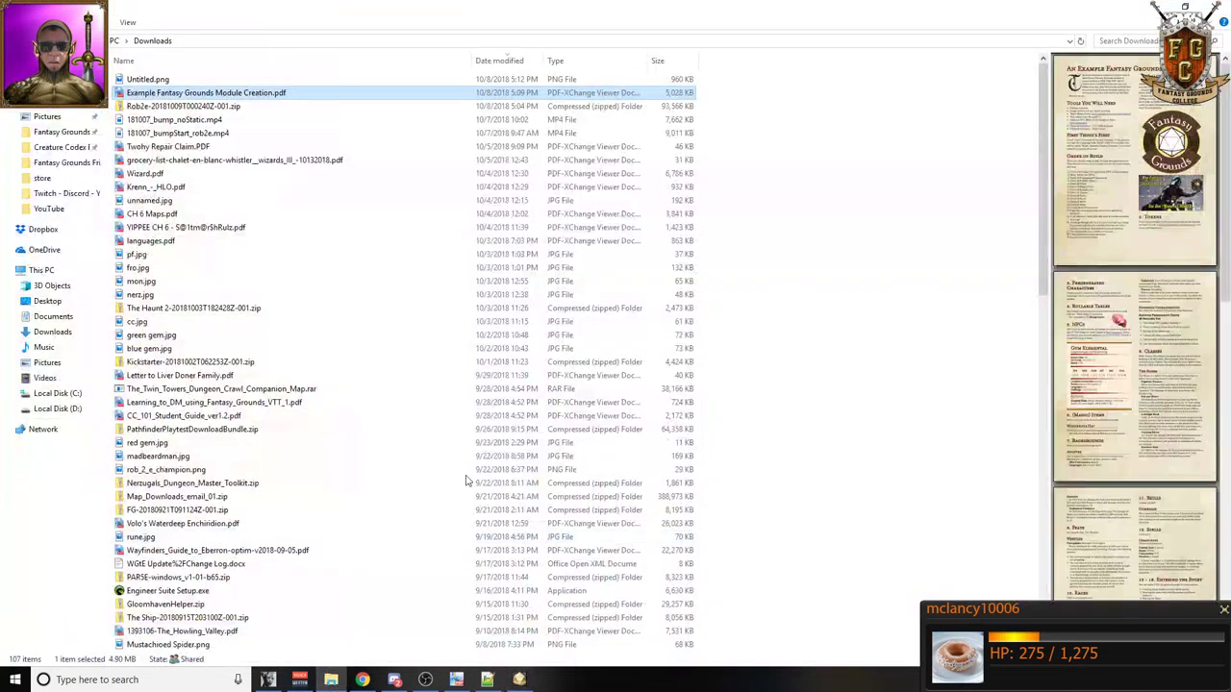
pyautogui.click(62, 131)
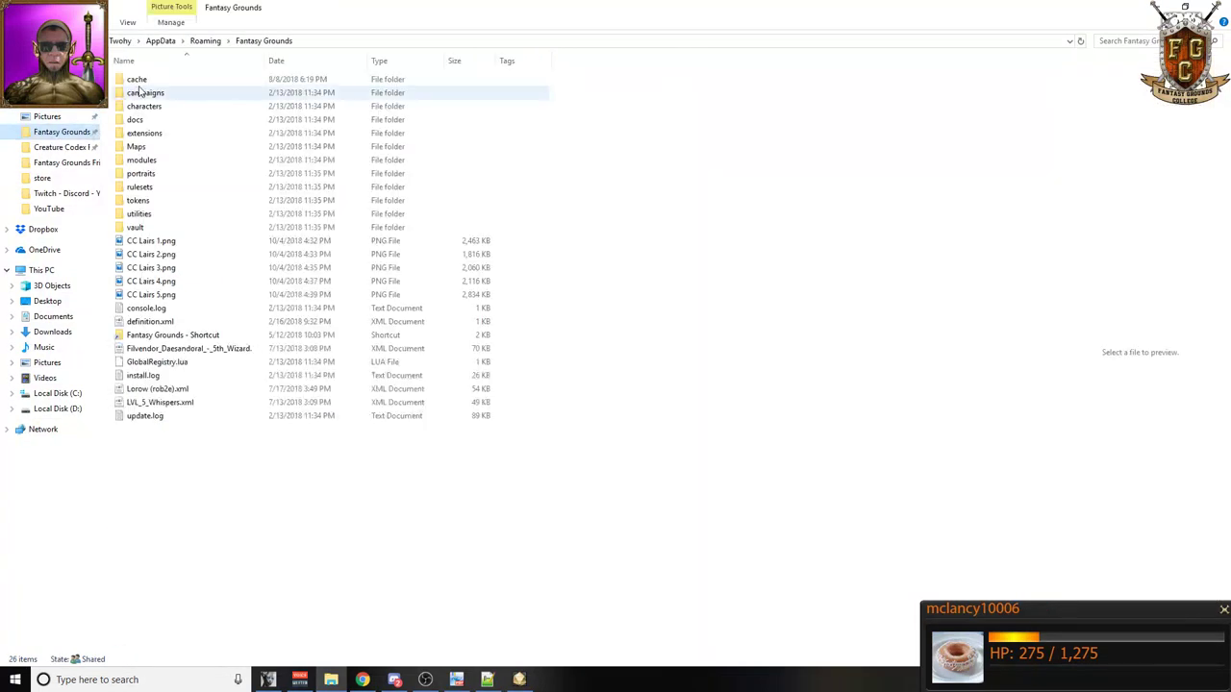
pyautogui.click(147, 92)
pyautogui.doubleClick(146, 92)
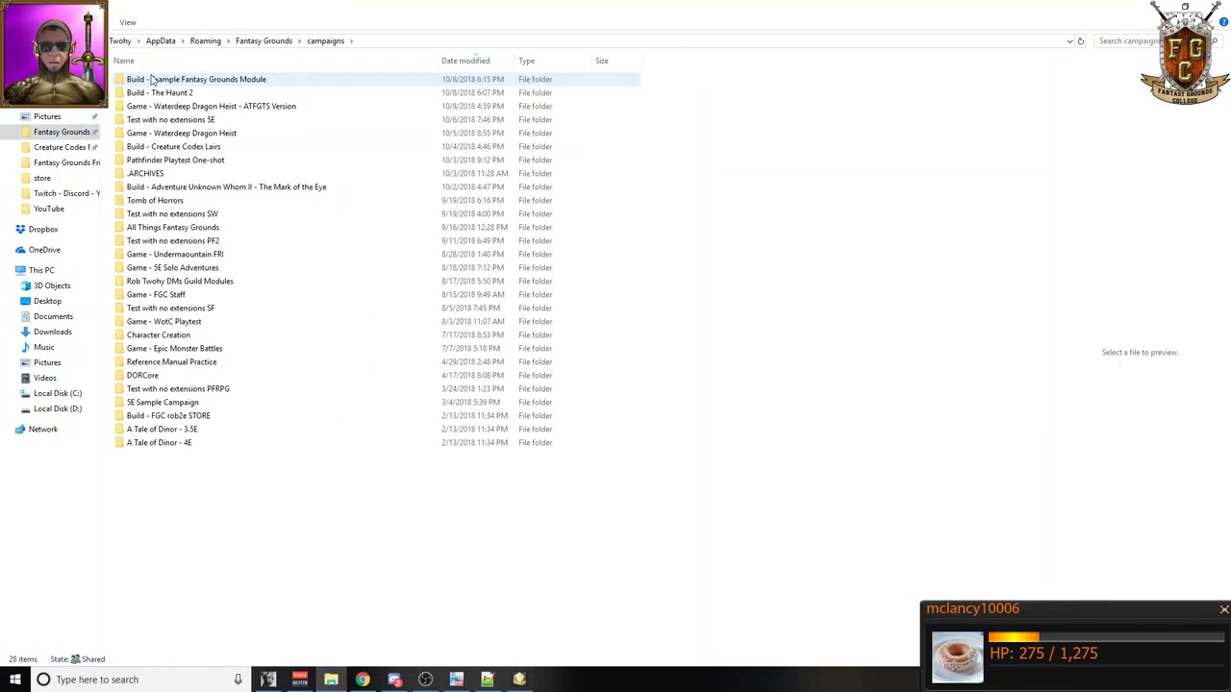
pyautogui.doubleClick(152, 80)
pyautogui.doubleClick(154, 81)
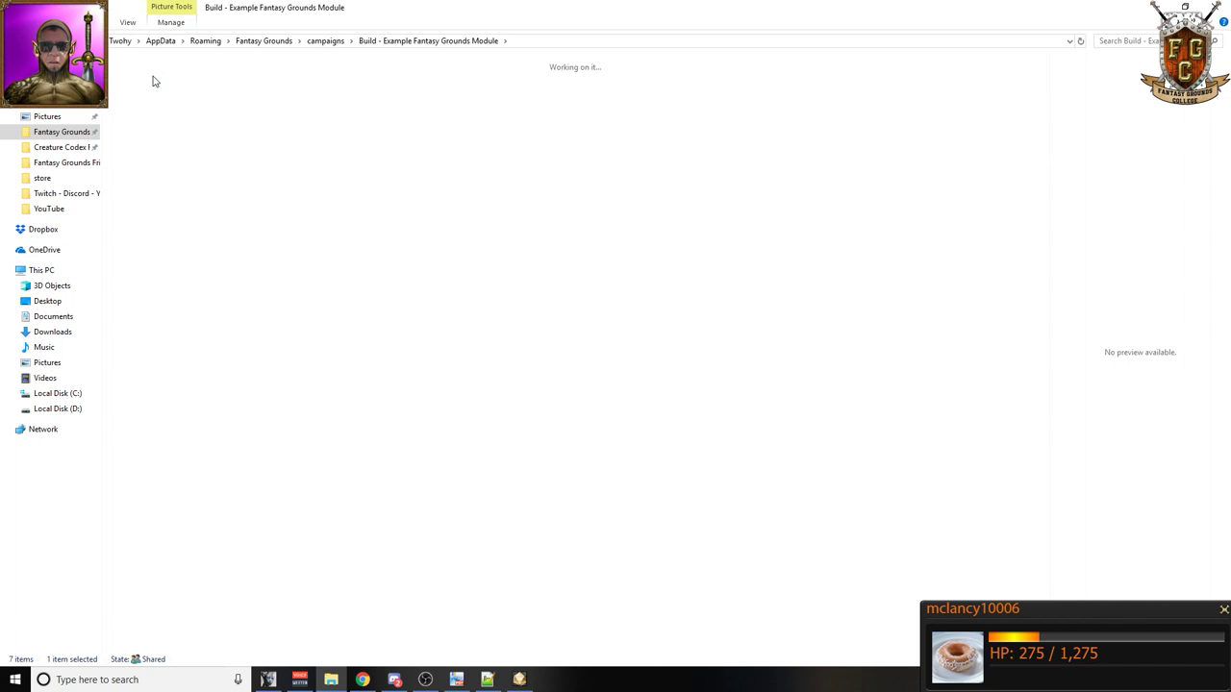
# - Rename the pink gum image file to "Gum elemental.jpg"
pyautogui.click(278, 143)
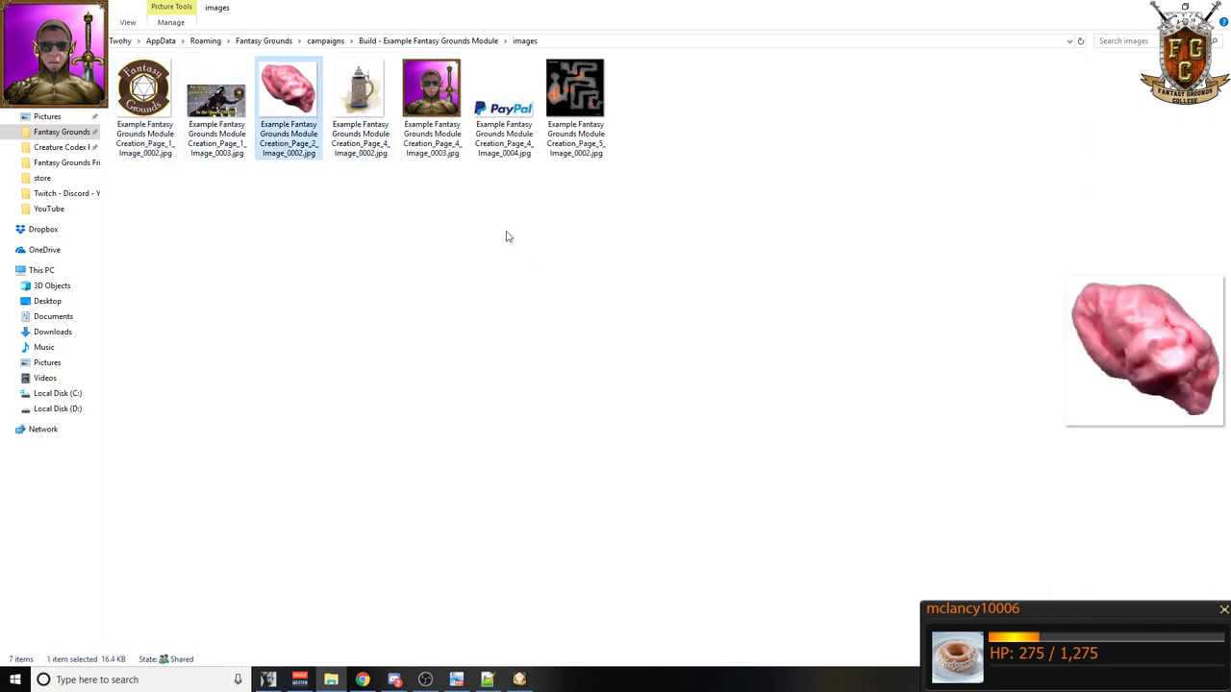
pyautogui.press('F2')
pyautogui.write('Gum element')
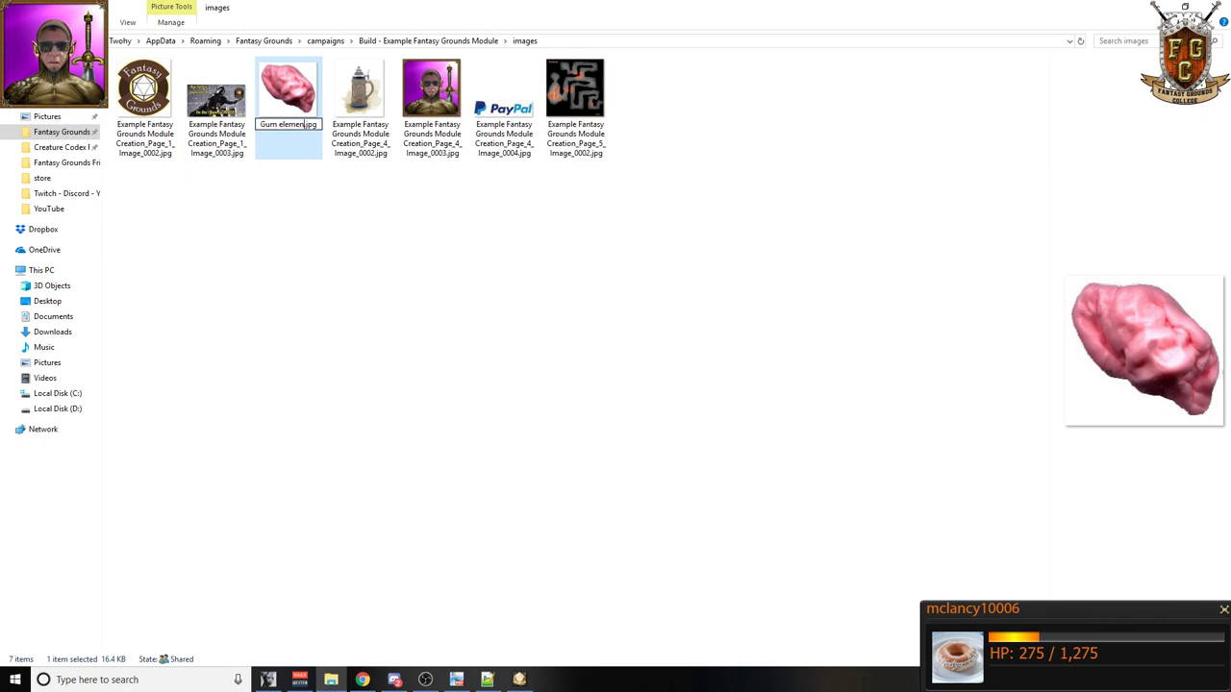
pyautogui.write('al')
pyautogui.press('Return')
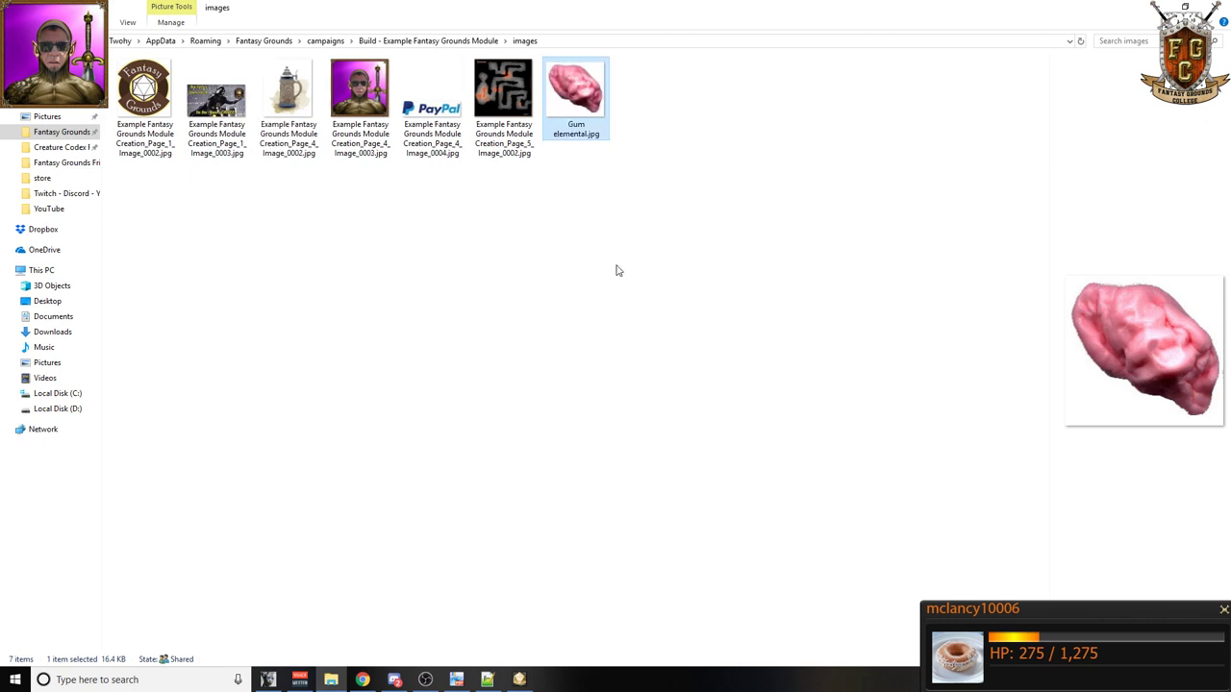
# - Open the Images & Maps list in Fantasy Grounds and capitalize the second word of the gum image's file name in File Explorer
pyautogui.click(519, 680)
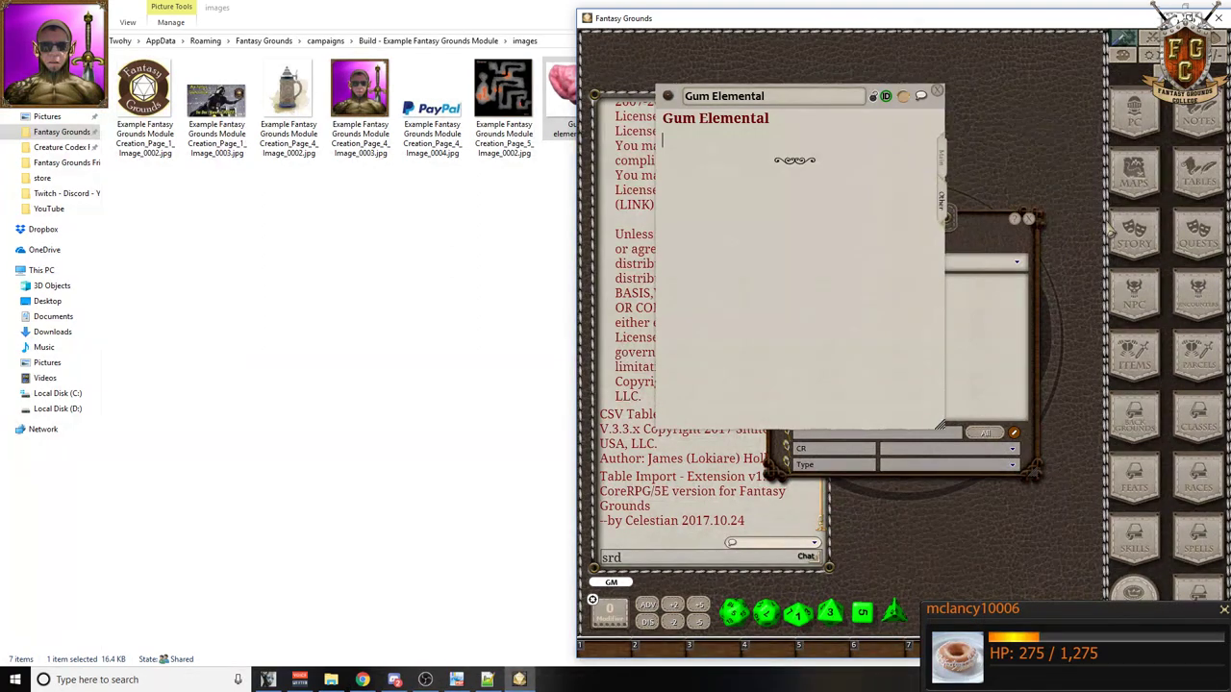
pyautogui.click(1145, 179)
pyautogui.moveTo(947, 221); pyautogui.dragTo(1127, 169)
pyautogui.click(331, 680)
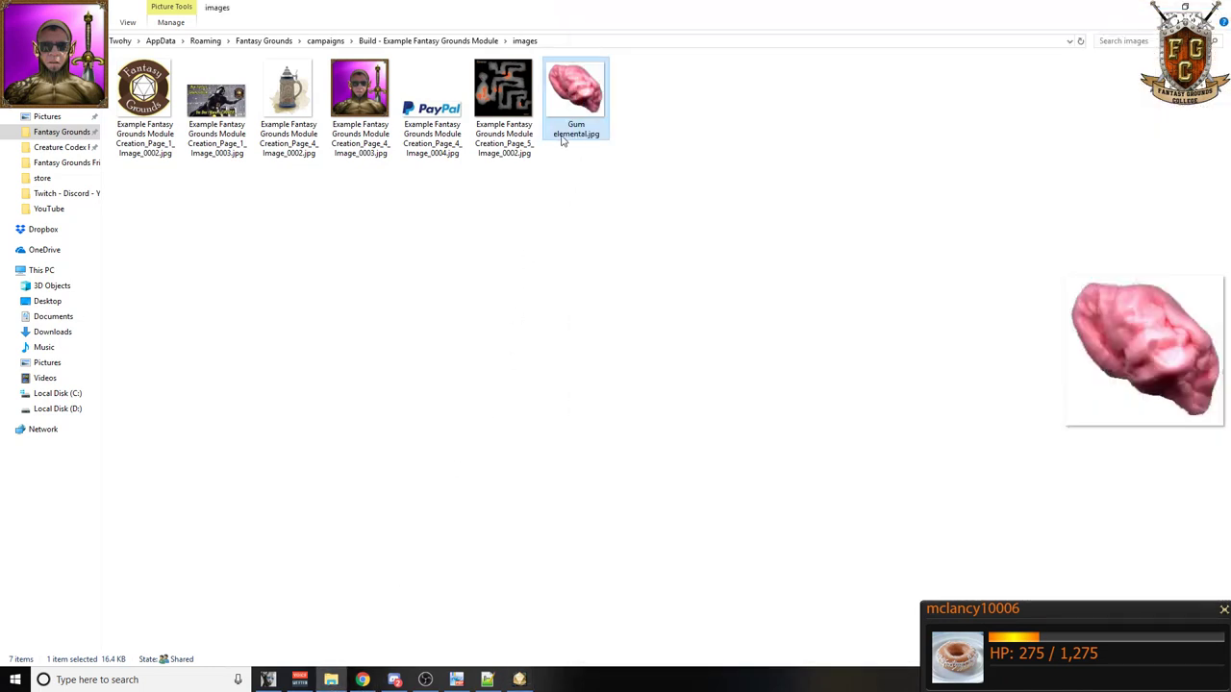
pyautogui.click(563, 138)
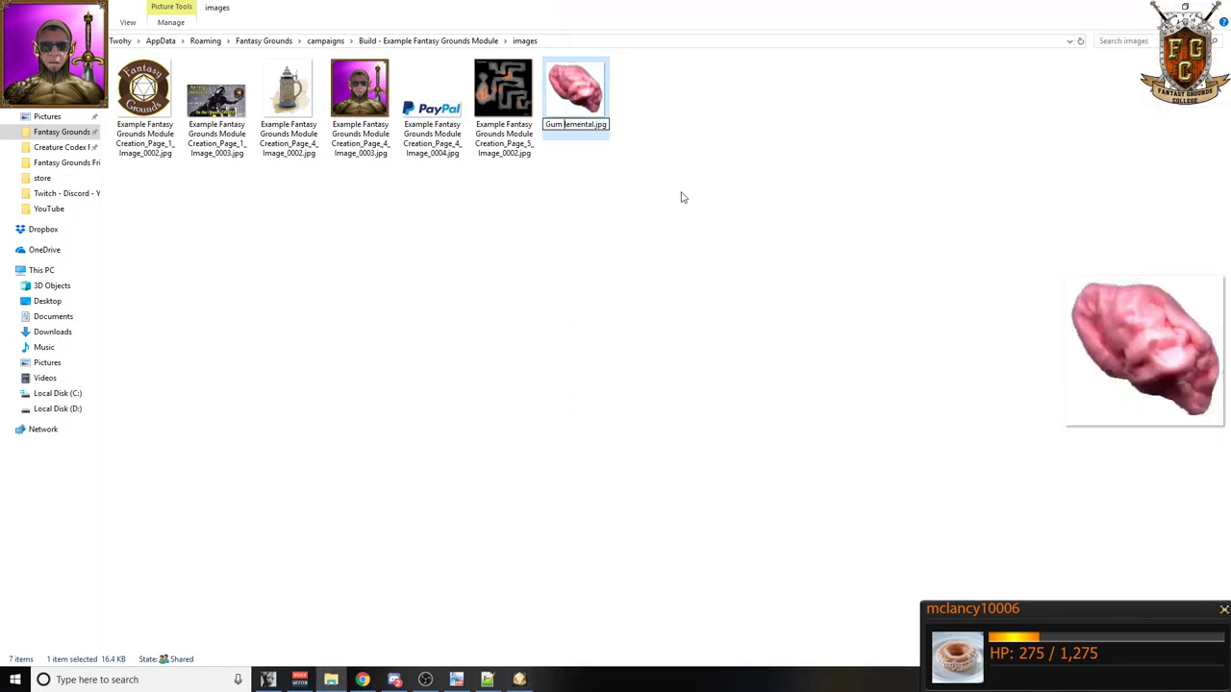
pyautogui.press('Return')
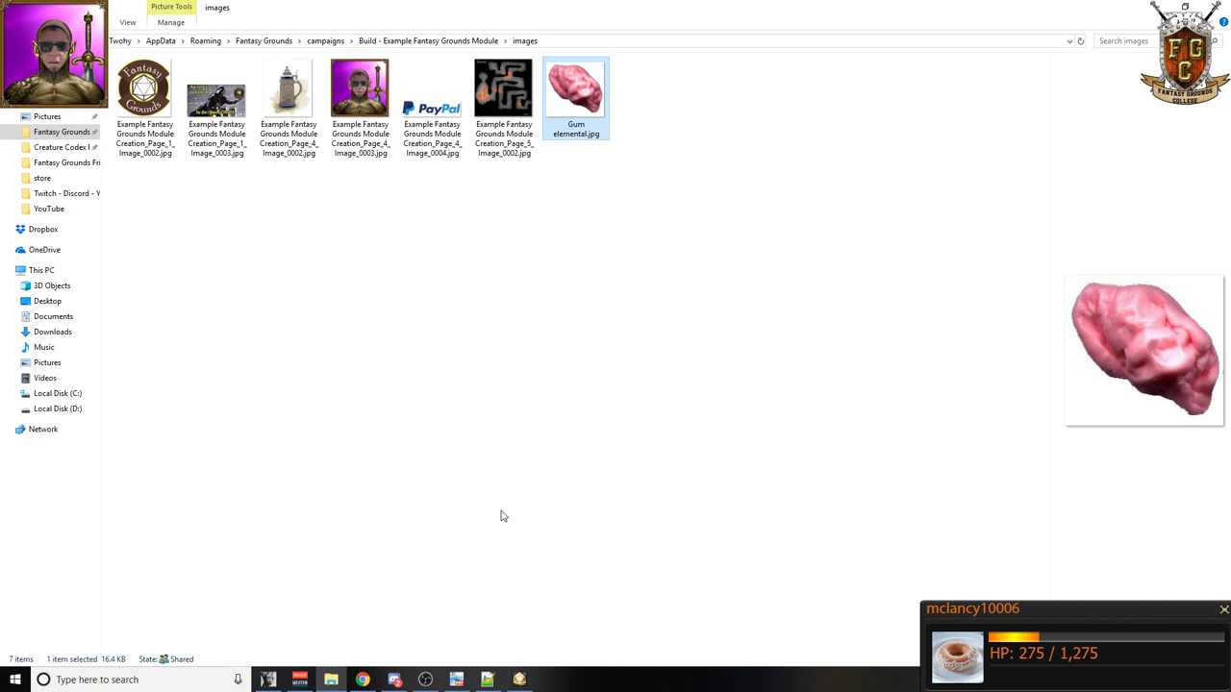
# - In Fantasy Grounds, link the Gum Elemental image below the NPC's heading, prefix the link text with "Image:" and close the image list
pyautogui.click(520, 680)
pyautogui.moveTo(1002, 342); pyautogui.dragTo(673, 142)
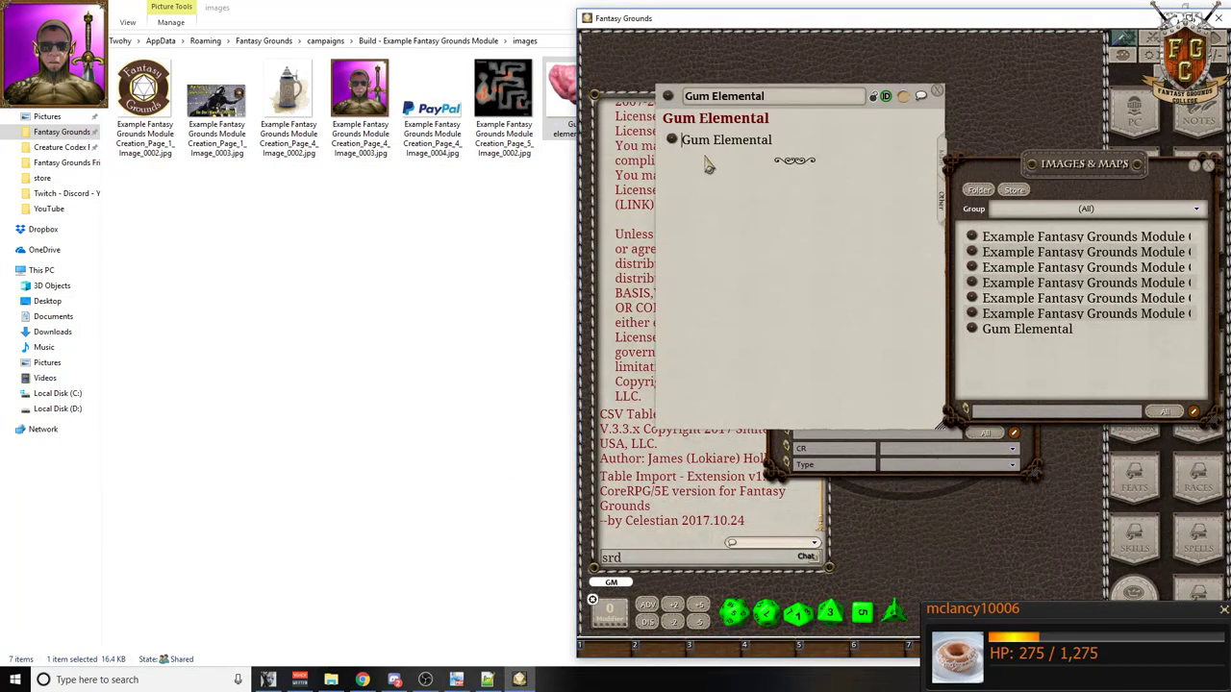
pyautogui.write('Image:')
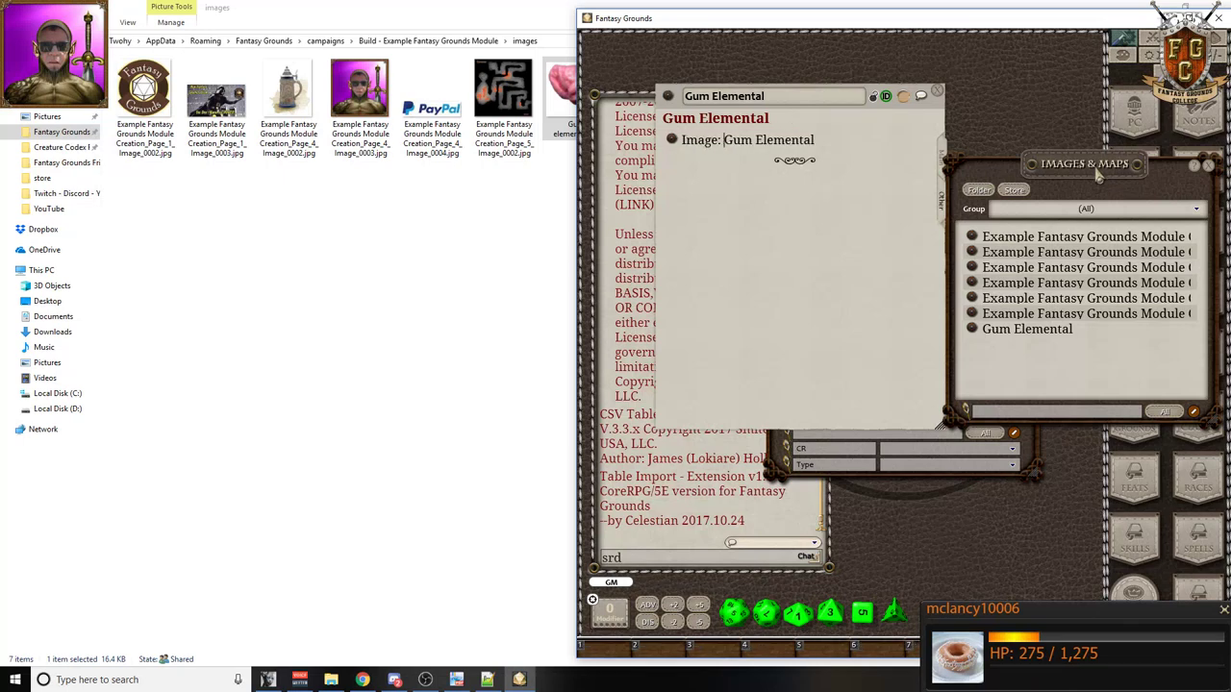
pyautogui.moveTo(1100, 176); pyautogui.dragTo(964, 200)
pyautogui.click(1072, 189)
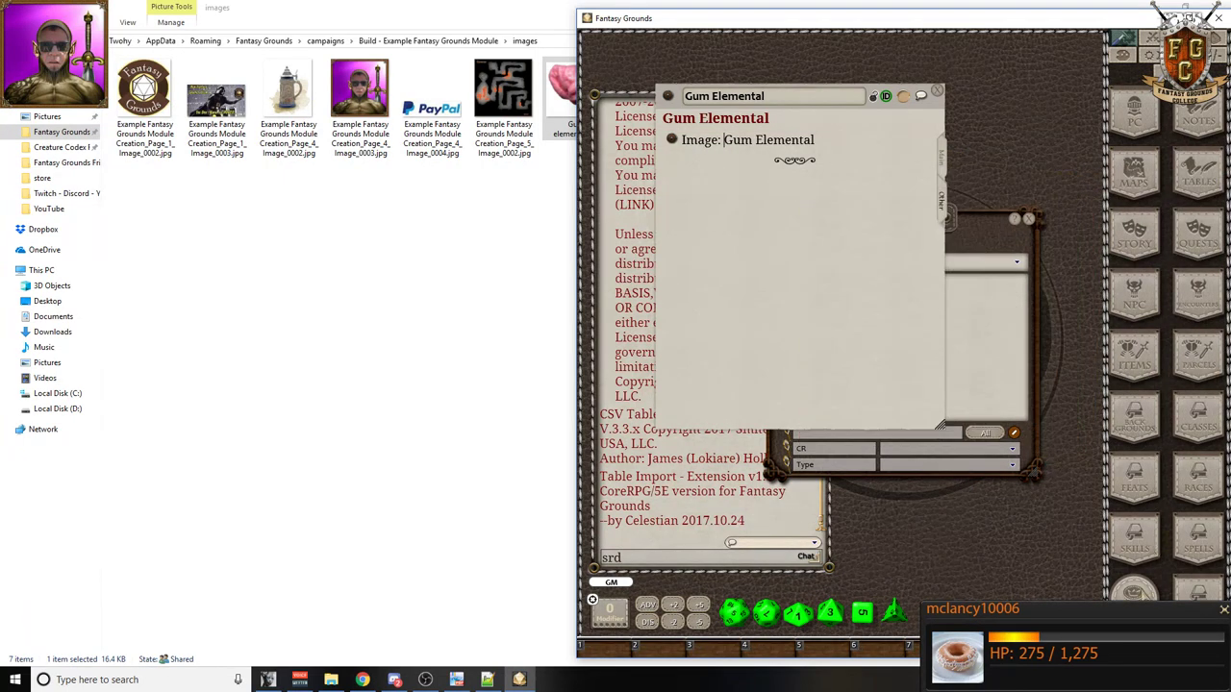
# - Assign the pink gum token to the Gum Elemental NPC and lock its record
pyautogui.click(1148, 591)
pyautogui.click(1202, 289)
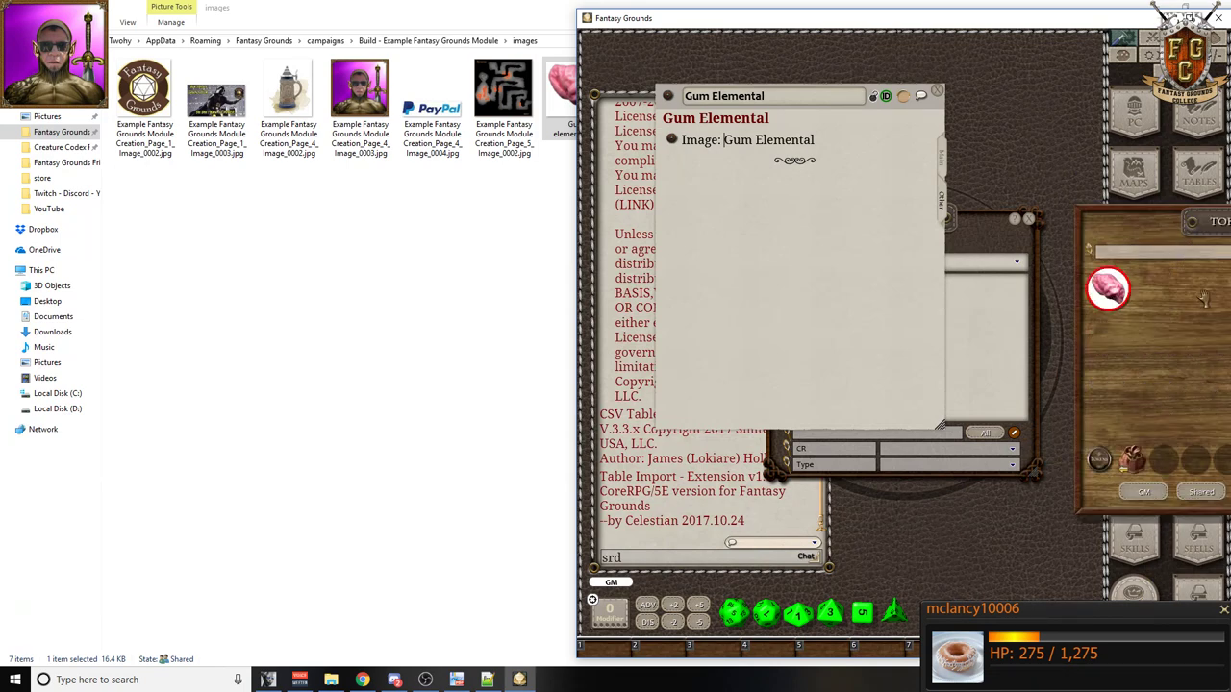
pyautogui.moveTo(1106, 284); pyautogui.dragTo(902, 96)
pyautogui.click(873, 98)
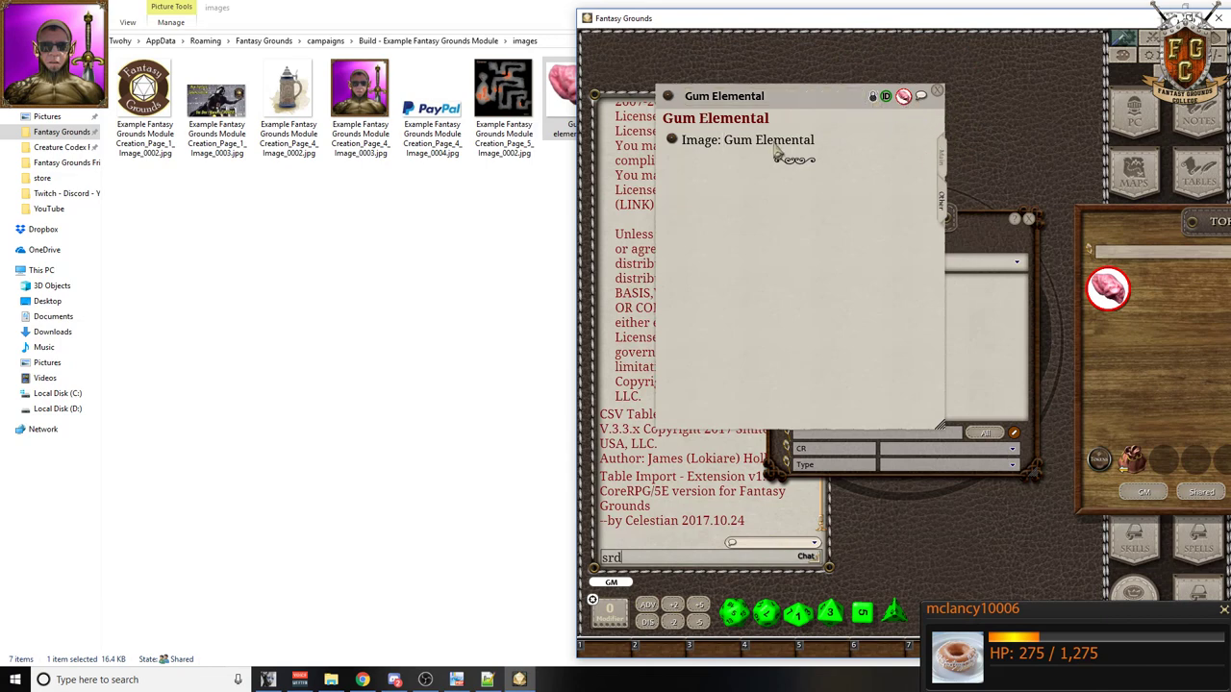
# - Open the linked Gum Elemental image from the NPC record, lock the image and close it
pyautogui.click(672, 141)
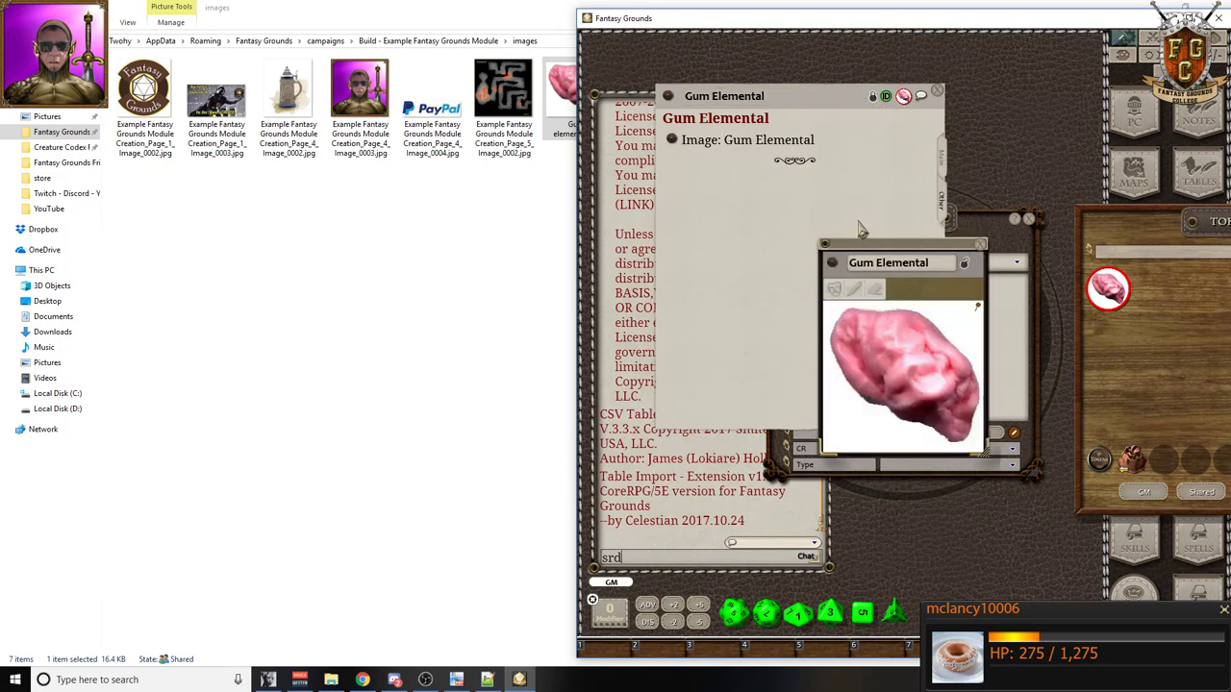
pyautogui.moveTo(904, 247); pyautogui.dragTo(784, 188)
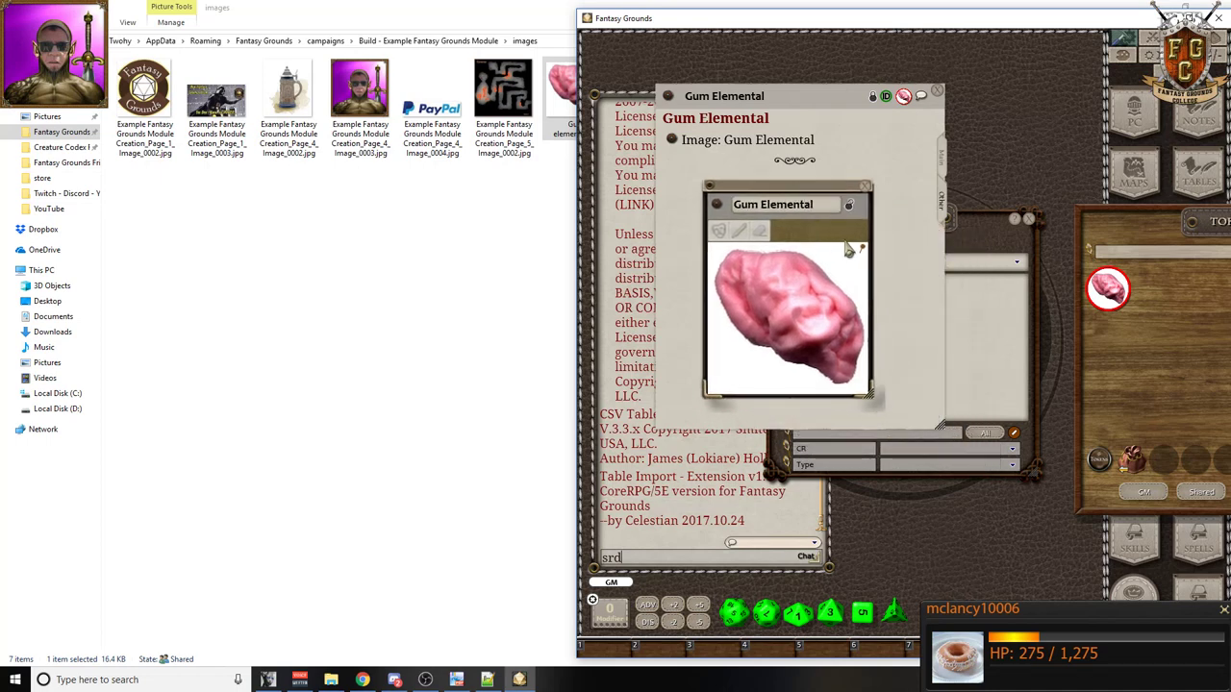
pyautogui.click(850, 209)
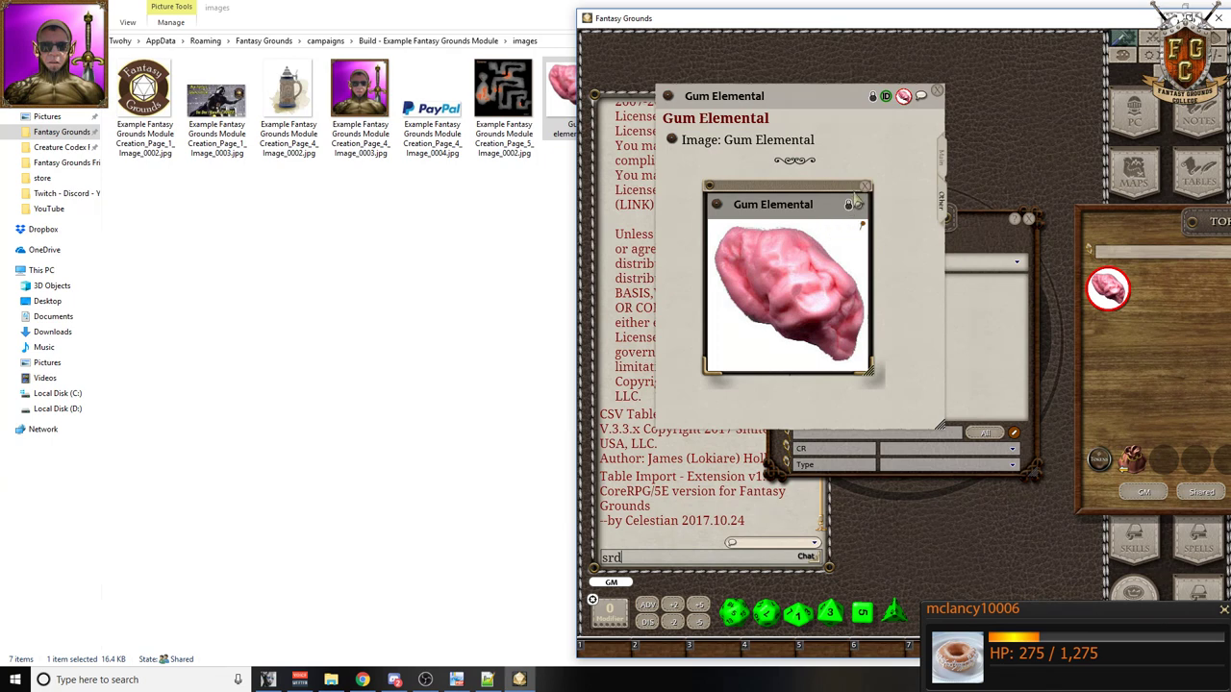
pyautogui.click(867, 187)
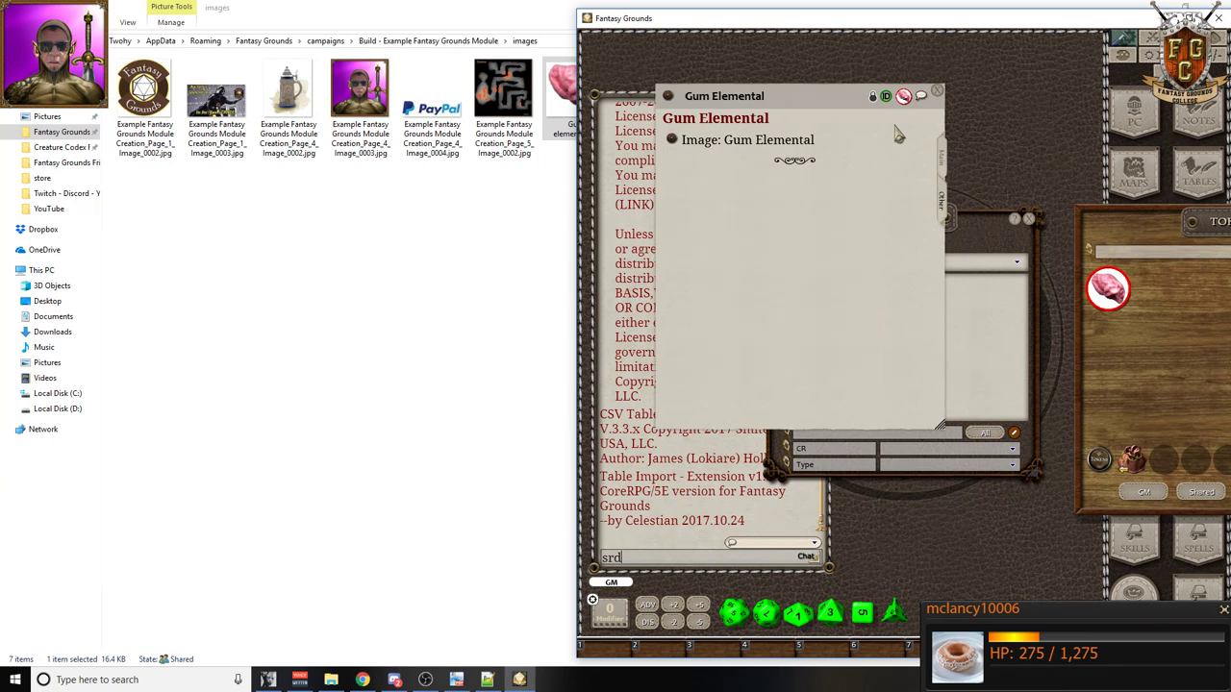
# - Review the Gum Elemental's main stats and close the NPC record, the token box and the NPC list
pyautogui.click(944, 165)
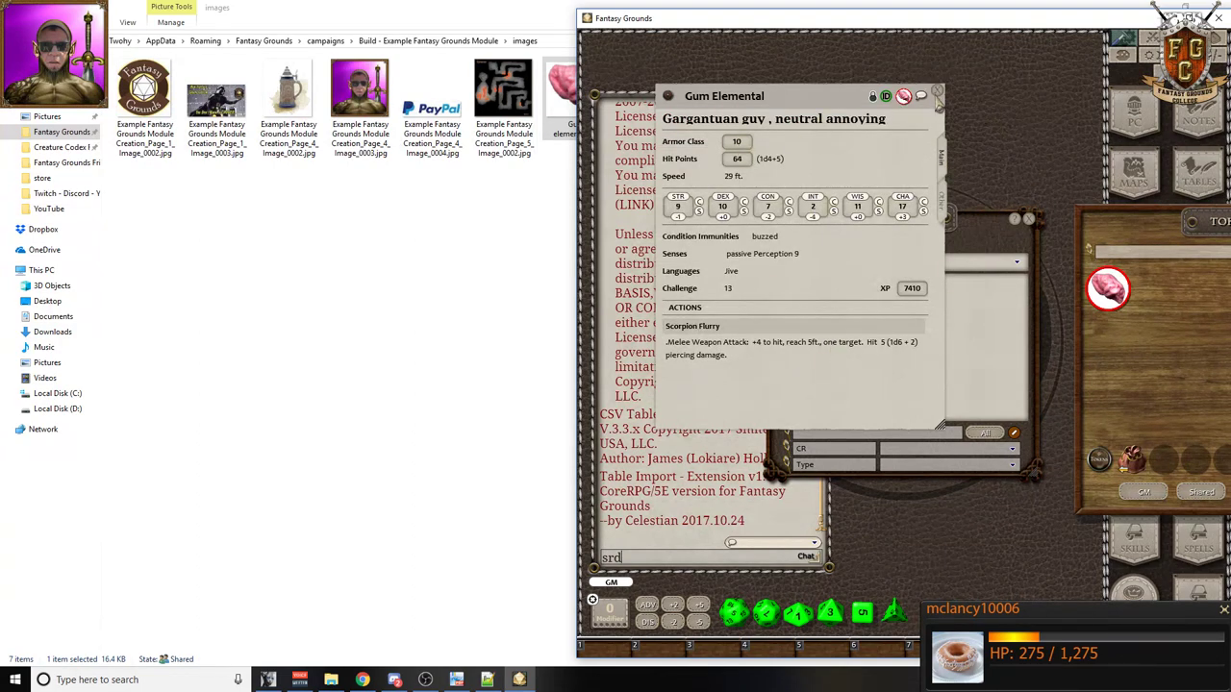
pyautogui.click(938, 92)
pyautogui.moveTo(1173, 236); pyautogui.dragTo(847, 231)
pyautogui.click(1033, 207)
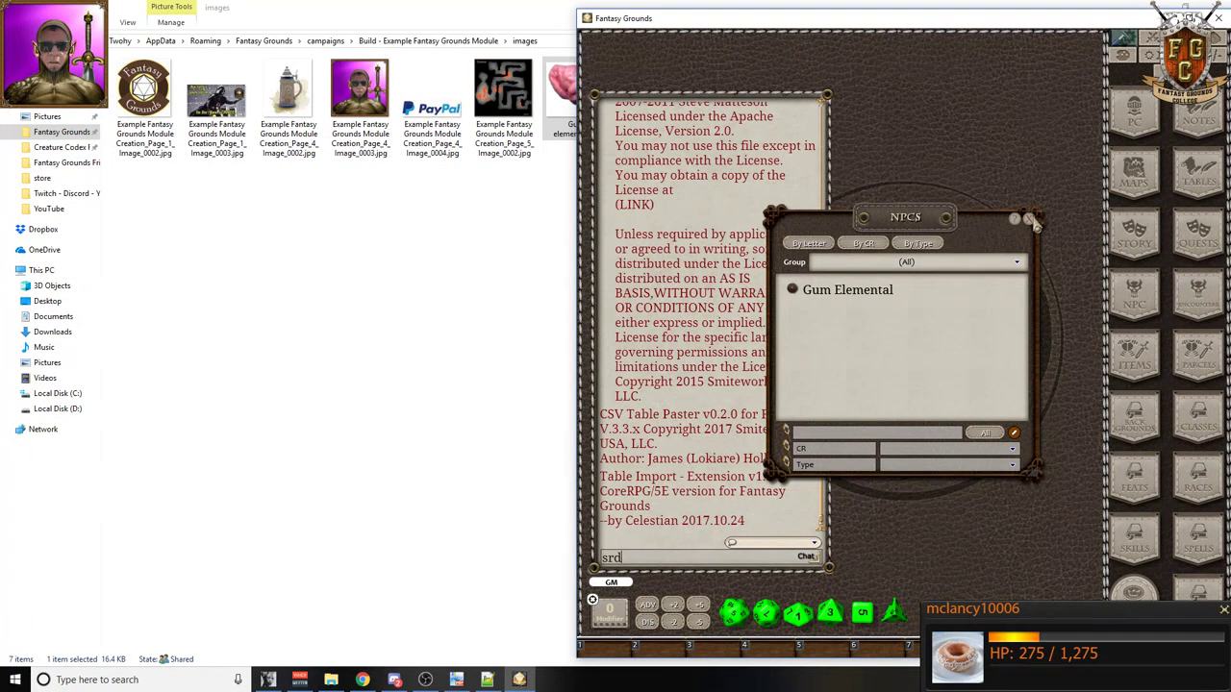
pyautogui.click(1031, 222)
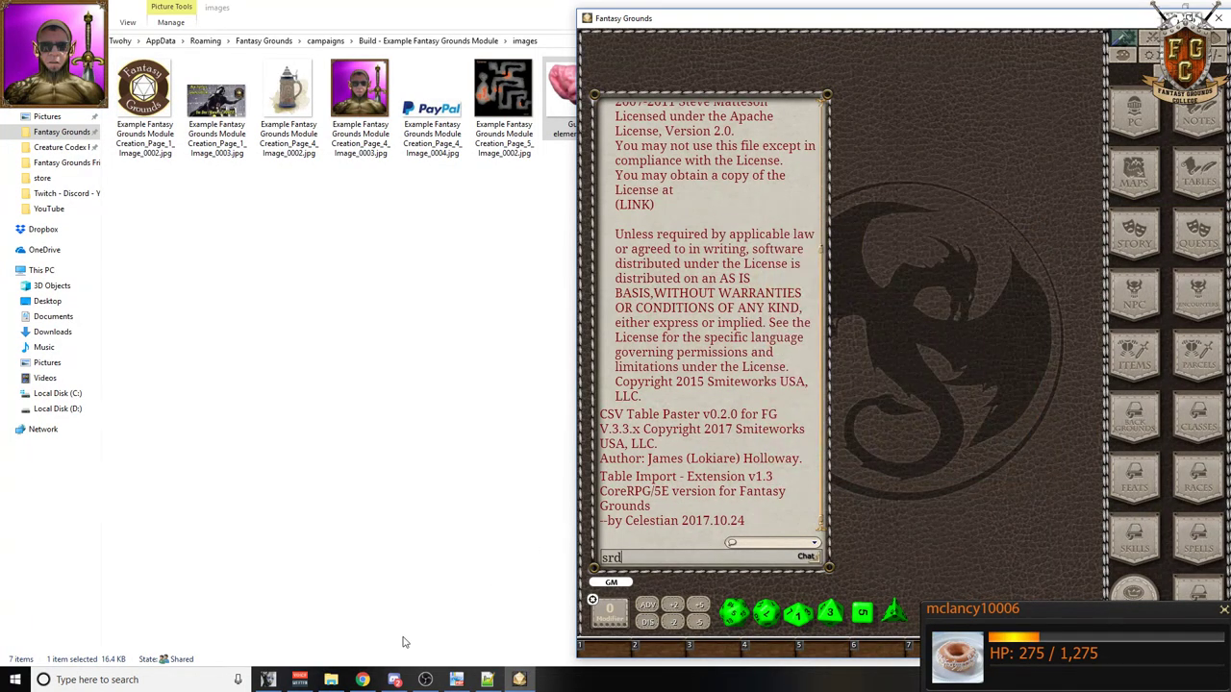
# - Consult the Order of Build section in the PDF and create a new story entry in Fantasy Grounds
pyautogui.click(457, 680)
pyautogui.scroll(5, 203, 499)
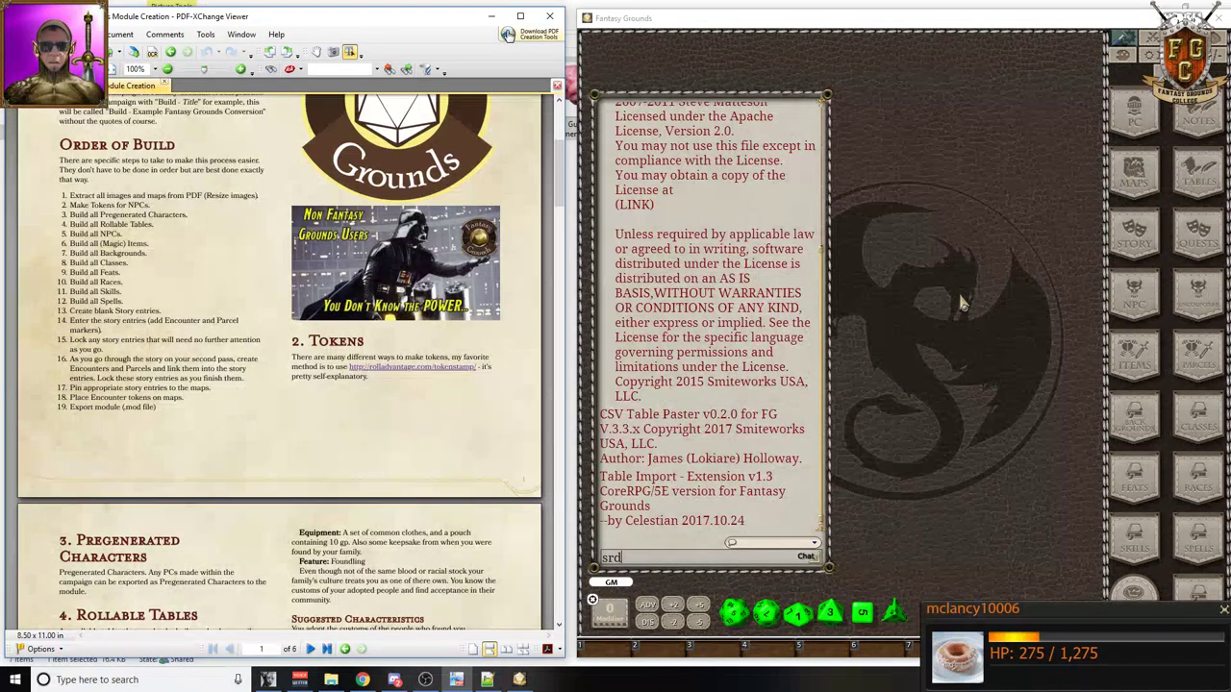
pyautogui.click(1135, 246)
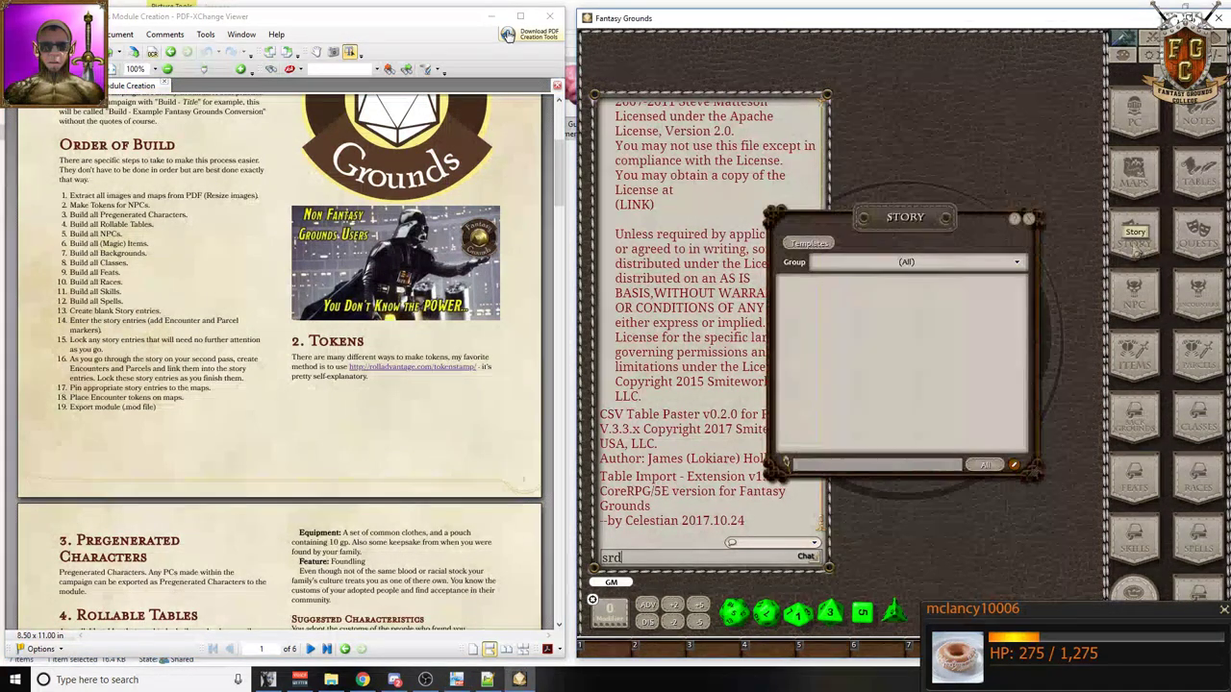
pyautogui.moveTo(909, 213); pyautogui.dragTo(762, 77)
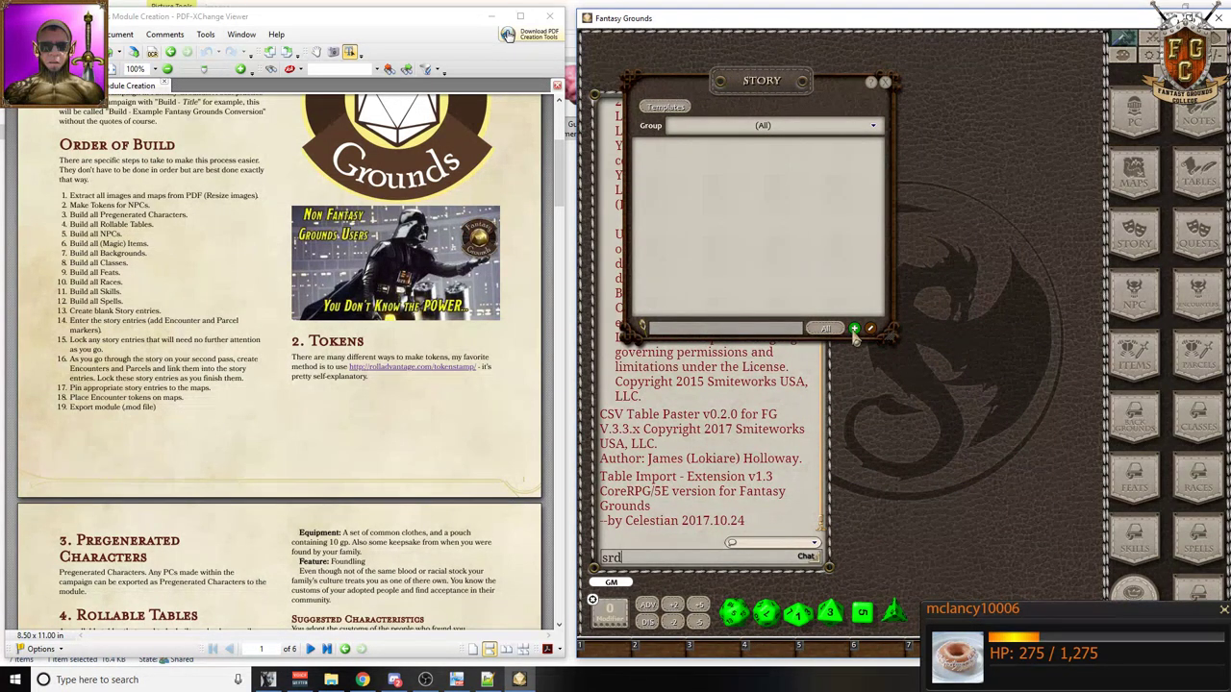
pyautogui.click(855, 330)
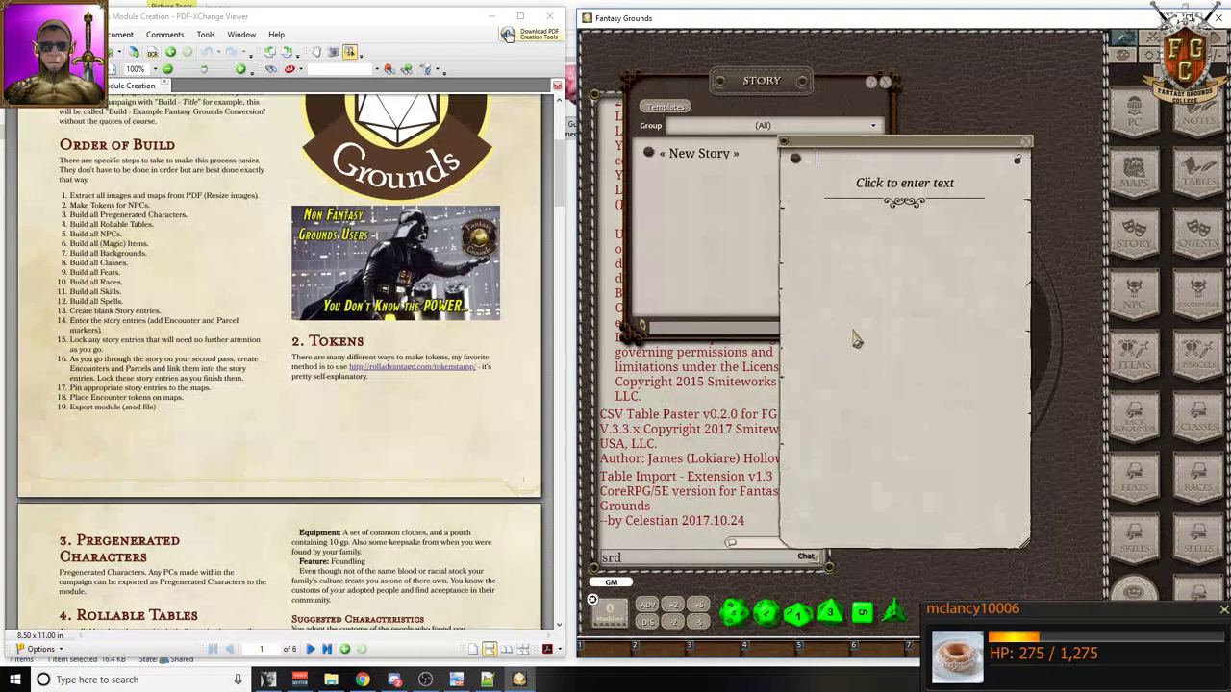
# - Title the new story entry "00.00 An Example Fantasy Grounds Conversion" after the PDF's main heading and close it
pyautogui.scroll(3, 349, 416)
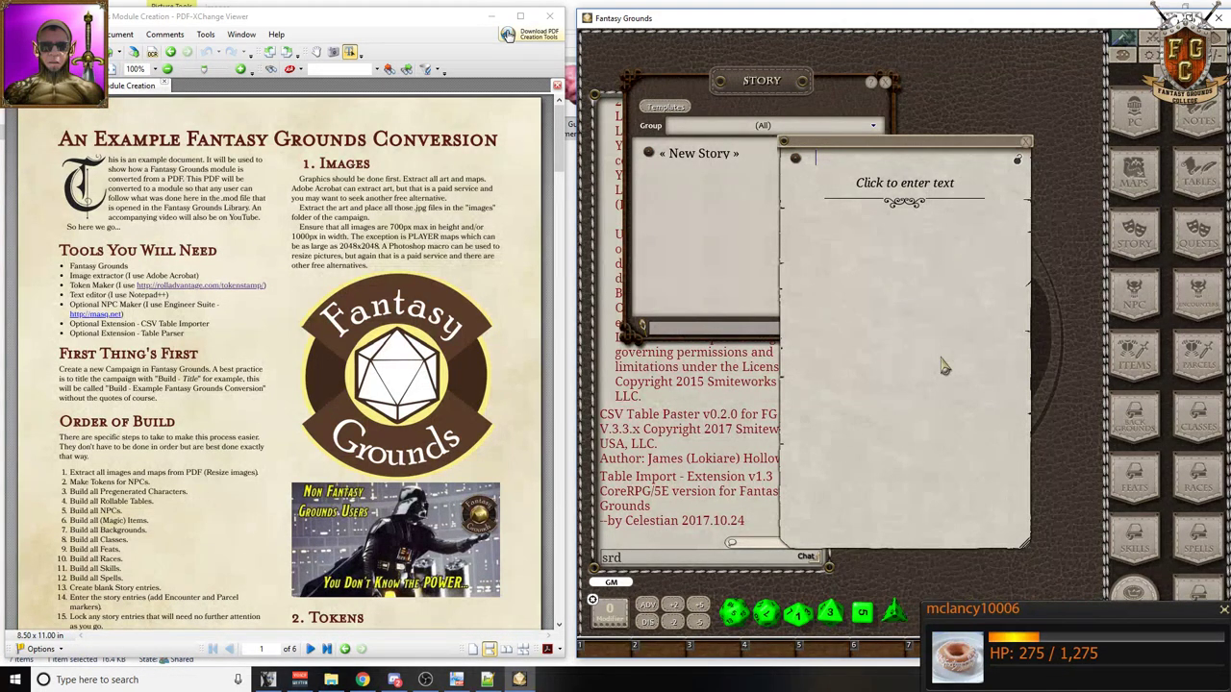
pyautogui.write('00.')
pyautogui.scroll(-5, 445, 262)
pyautogui.scroll(3, 444, 261)
pyautogui.scroll(2, 444, 262)
pyautogui.write('An Exa')
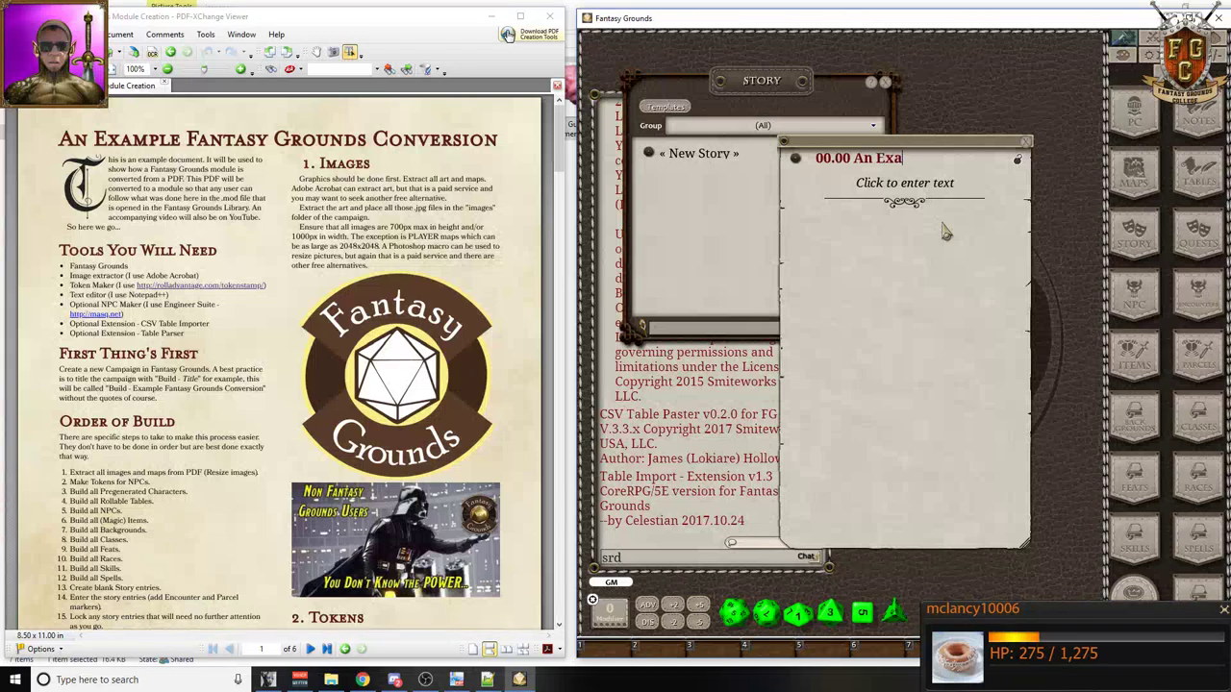
pyautogui.write('mple Fantasy')
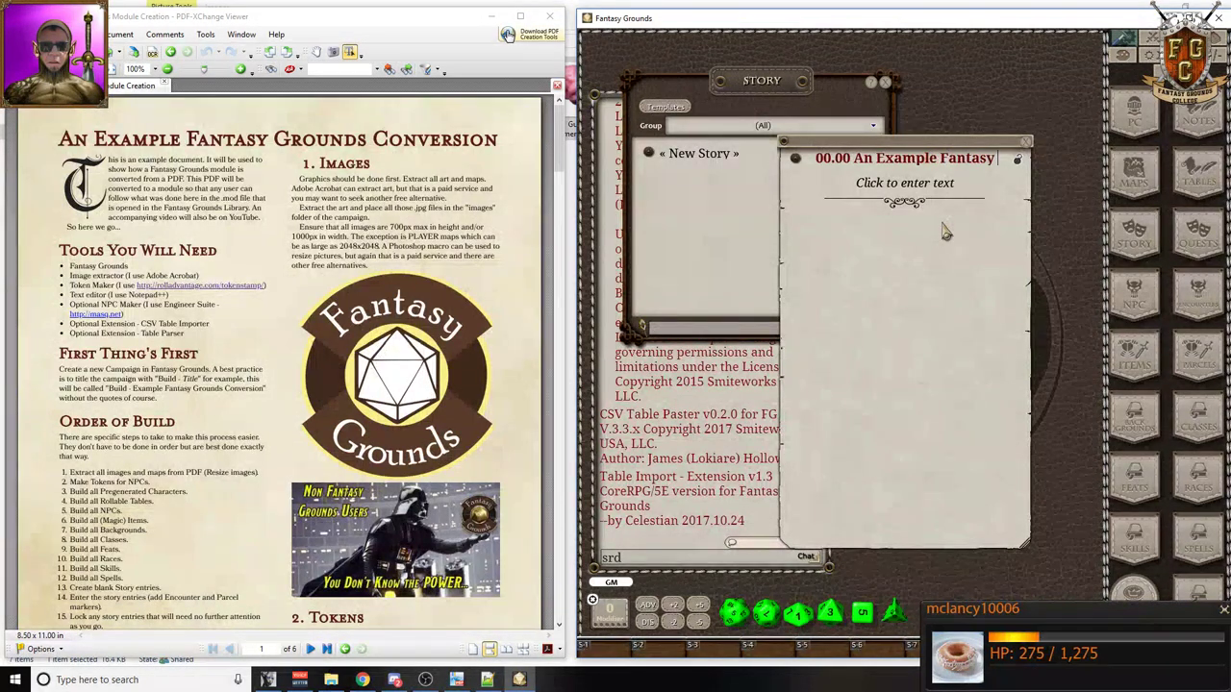
pyautogui.write(' Grounds C')
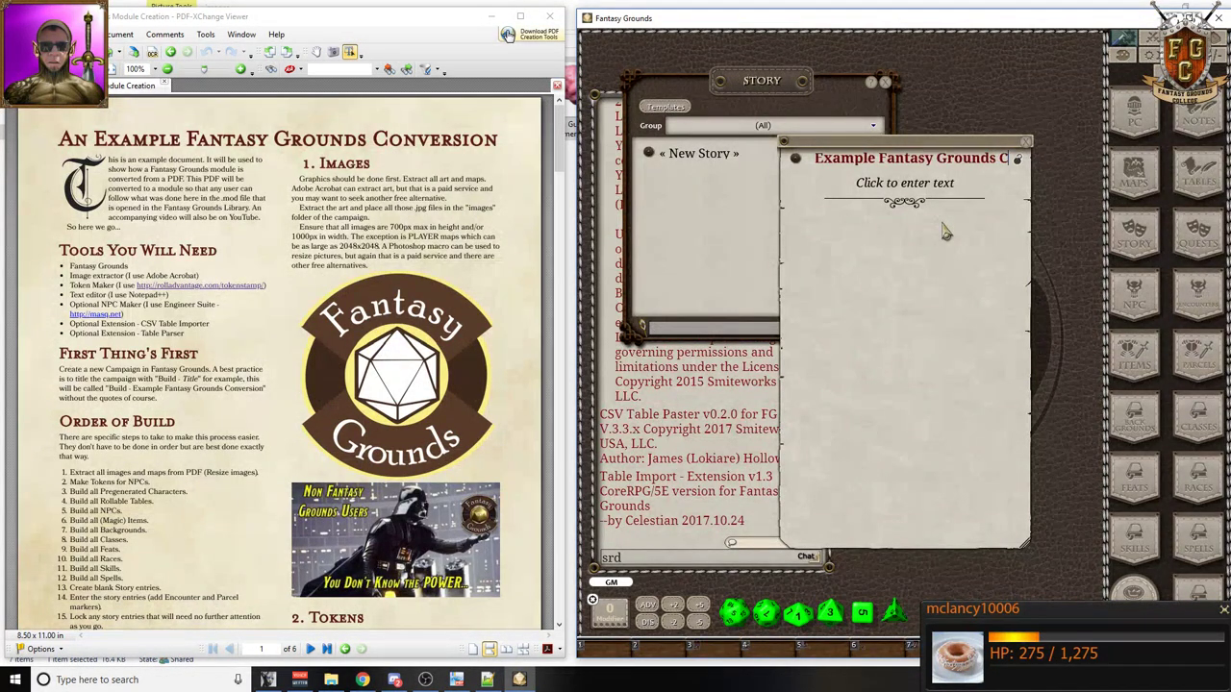
pyautogui.write('onversion')
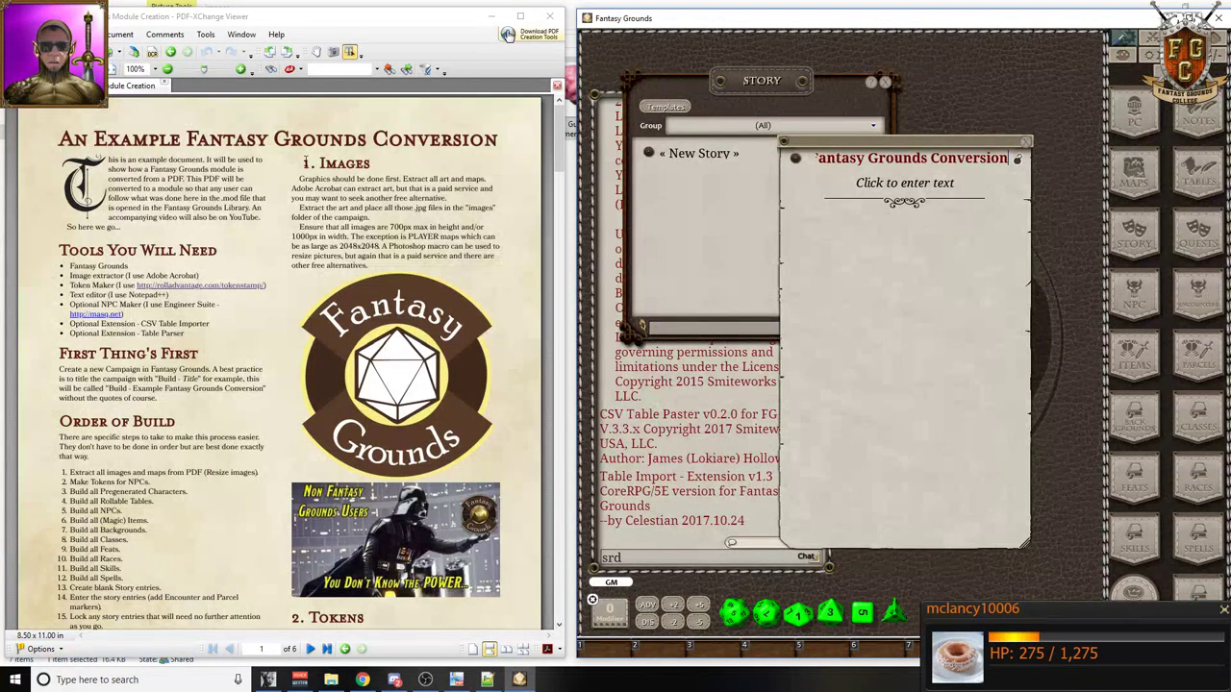
pyautogui.click(1026, 143)
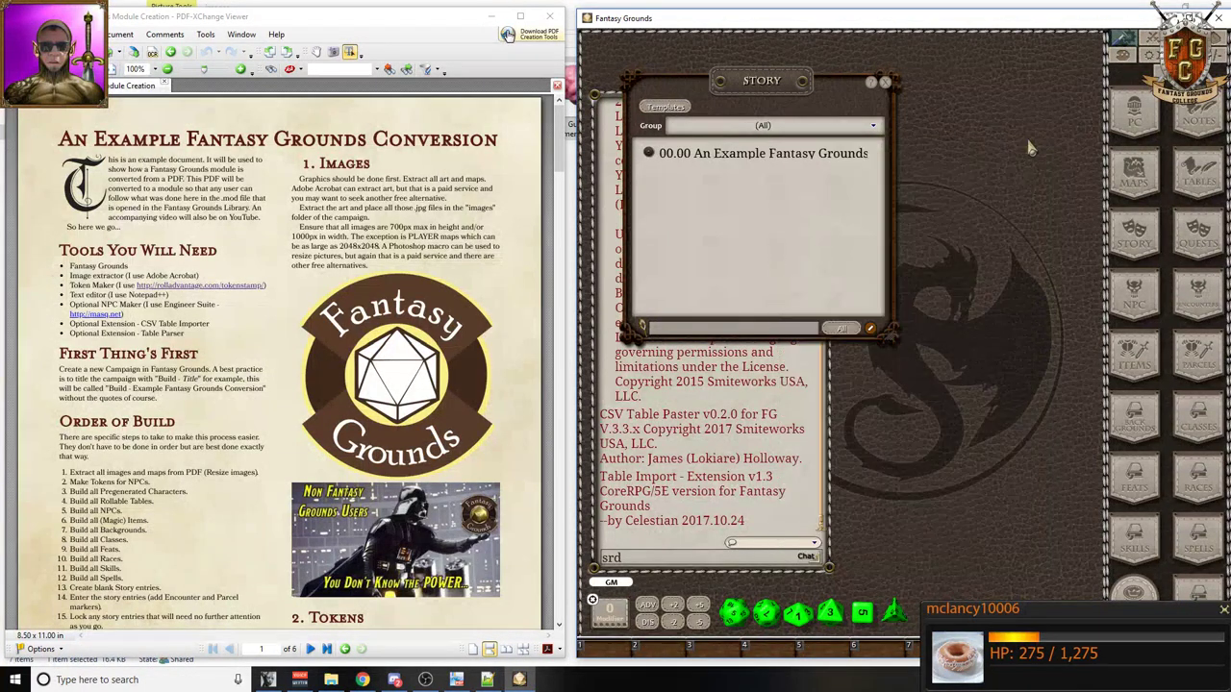
# - Create a story entry titled "00.10 Tools You Will Need", copying the heading from the PDF, and close it
pyautogui.click(870, 329)
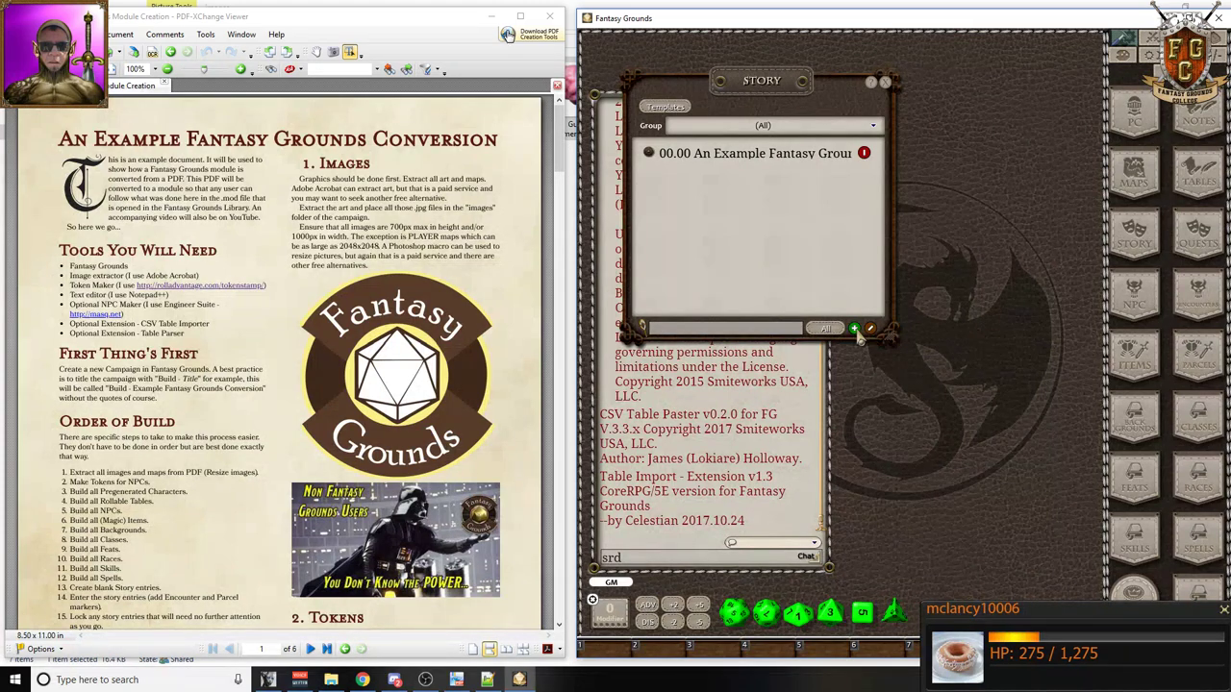
pyautogui.click(854, 330)
pyautogui.moveTo(239, 255); pyautogui.dragTo(58, 252)
pyautogui.hotkey('ctrl', 'c')
pyautogui.click(782, 180)
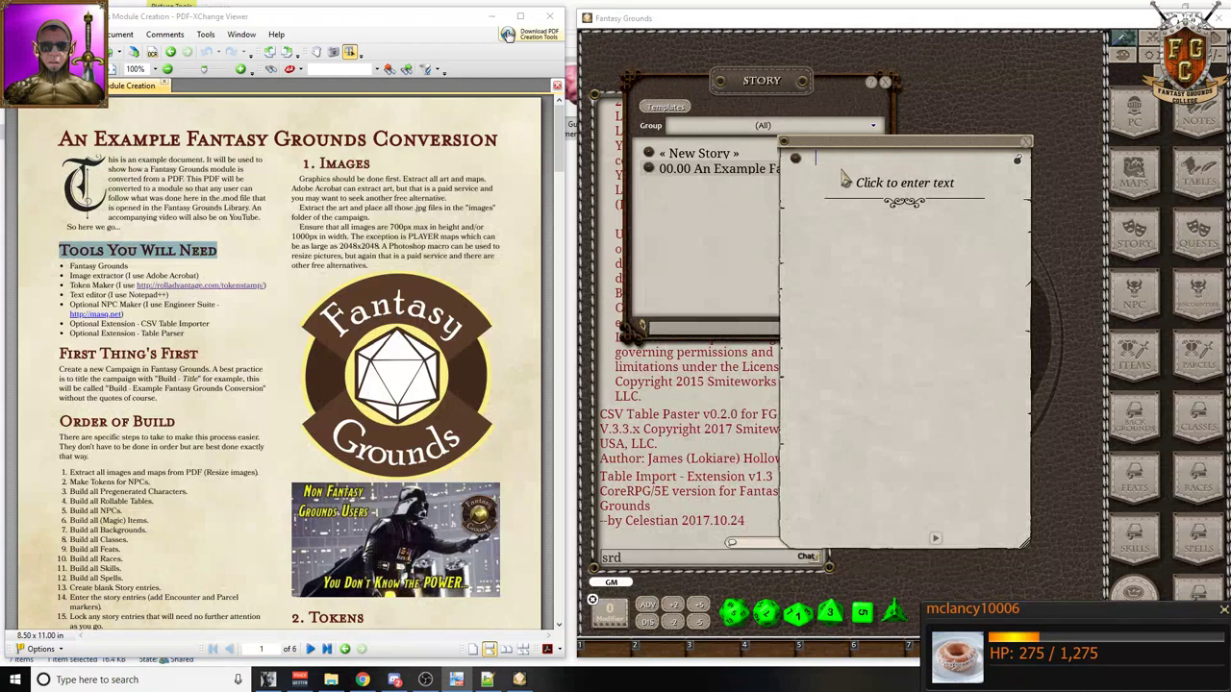
pyautogui.write('00.10')
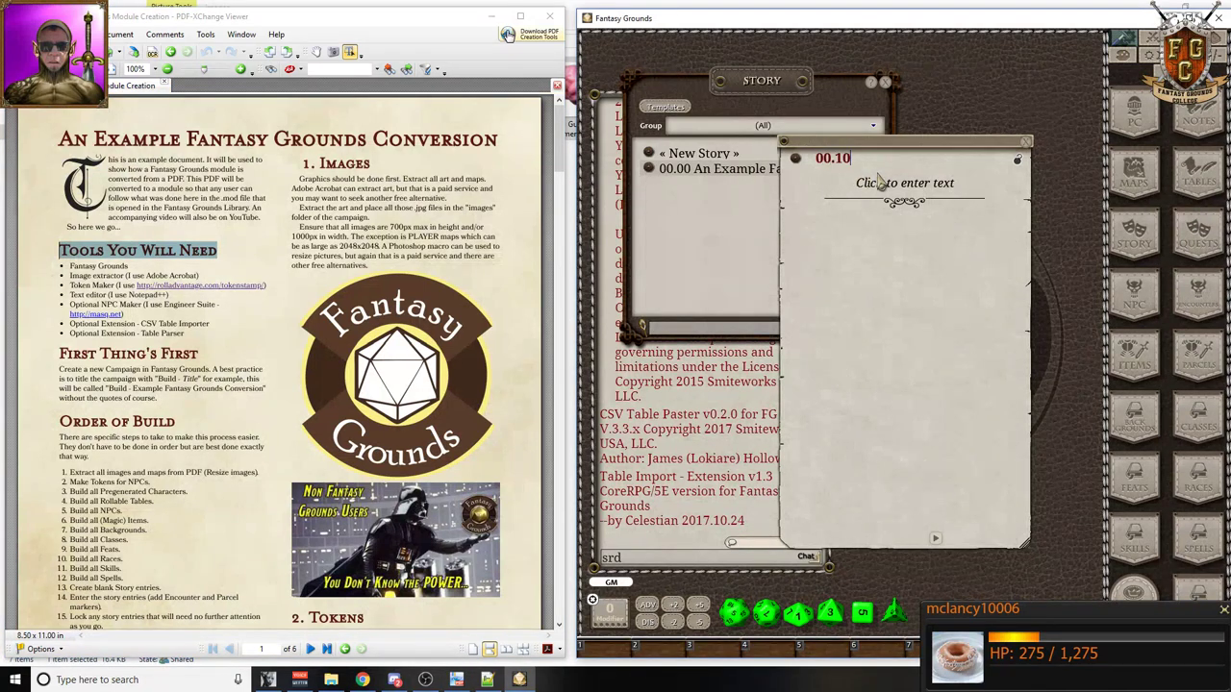
pyautogui.hotkey('ctrl', 'v')
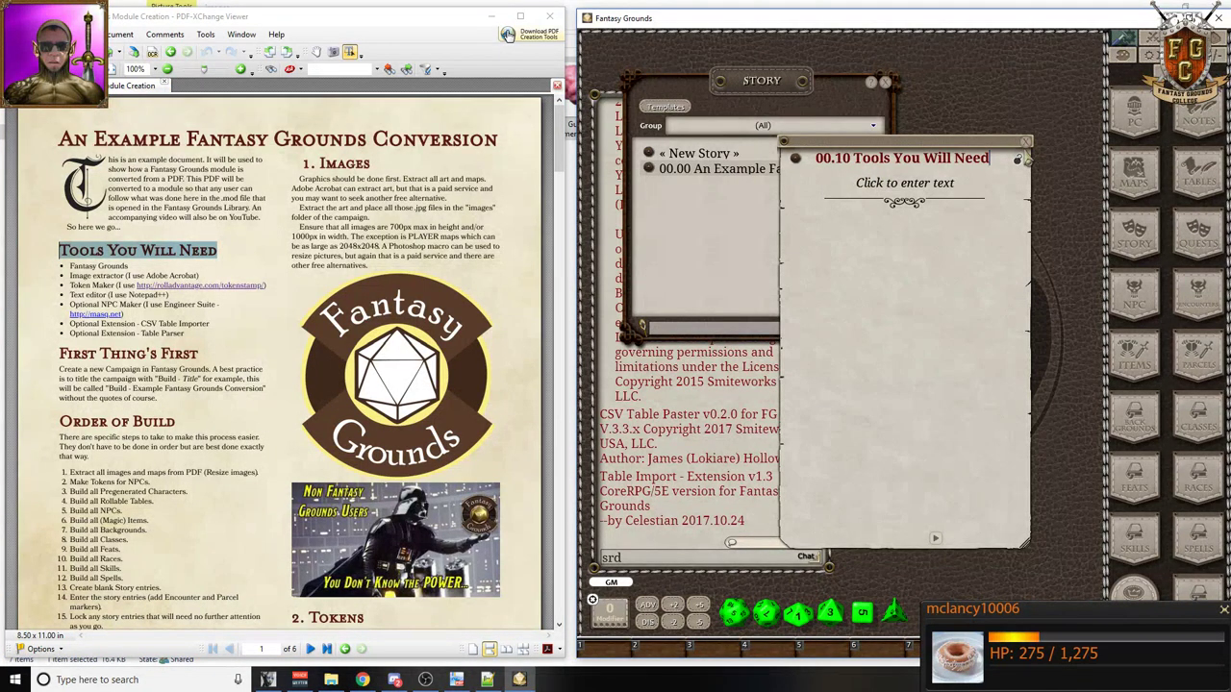
pyautogui.click(1026, 143)
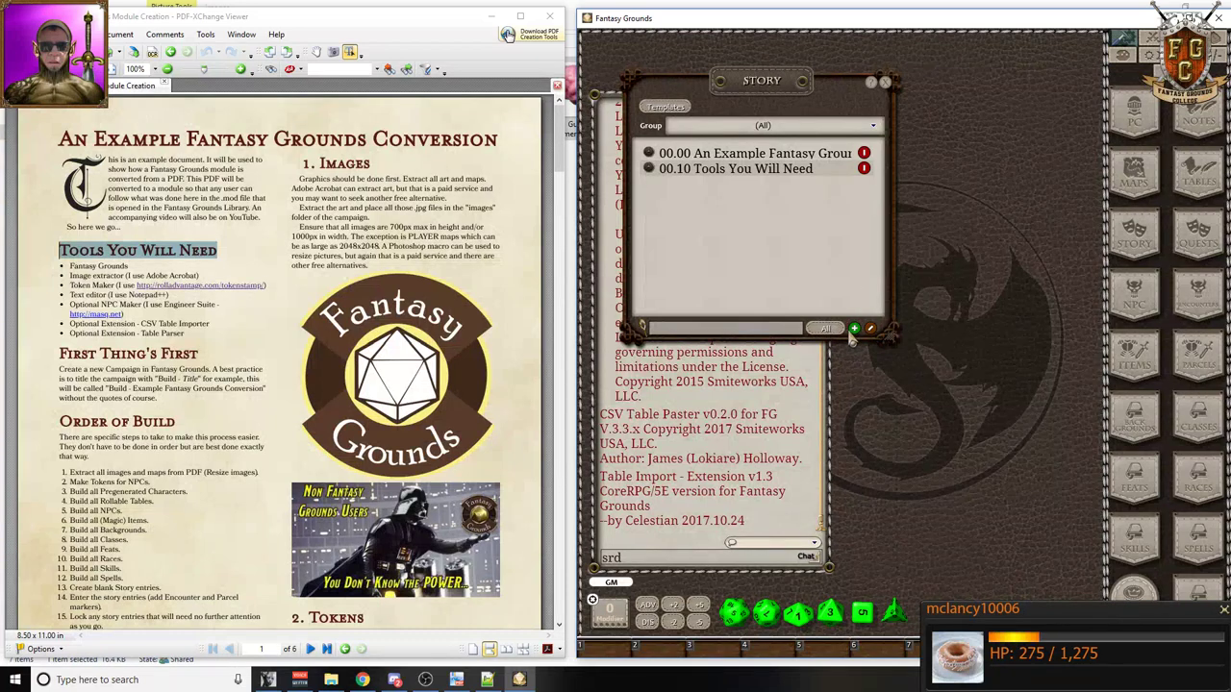
# - Add a story entry titled "00.20 First Thing's First" with the heading copied from the PDF, and close it
pyautogui.click(854, 336)
pyautogui.scroll(-2, 289, 384)
pyautogui.moveTo(199, 292); pyautogui.dragTo(55, 302)
pyautogui.hotkey('ctrl', 'c')
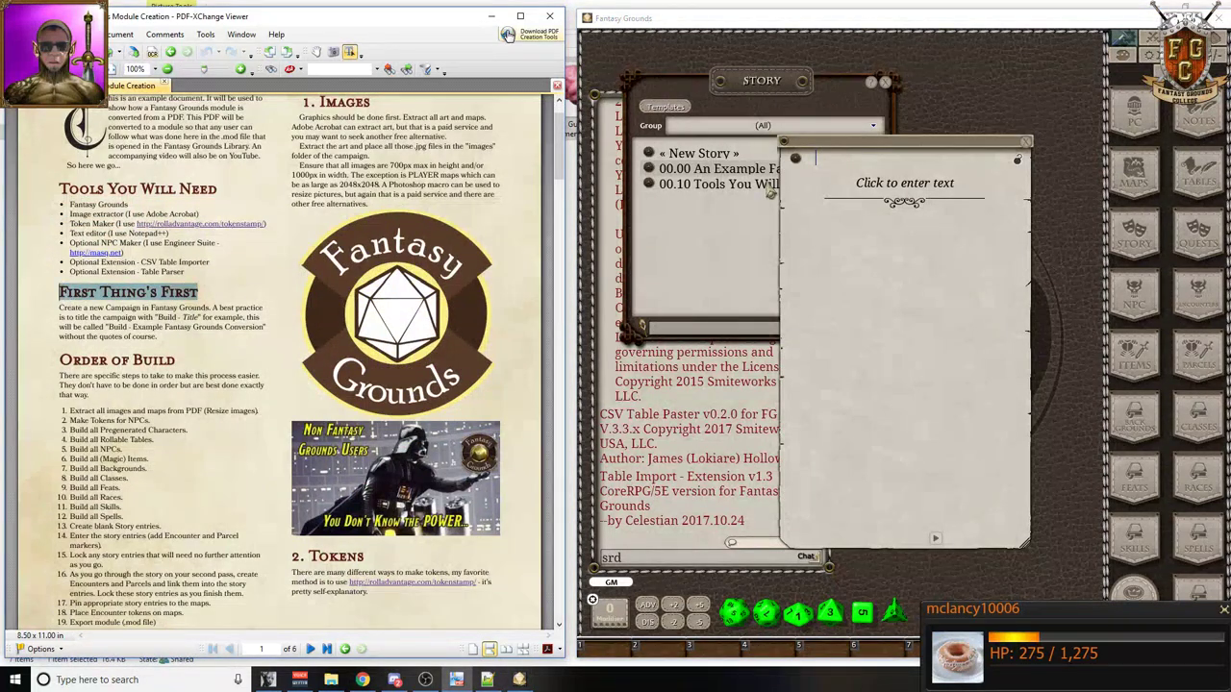
pyautogui.click(865, 175)
pyautogui.write('00')
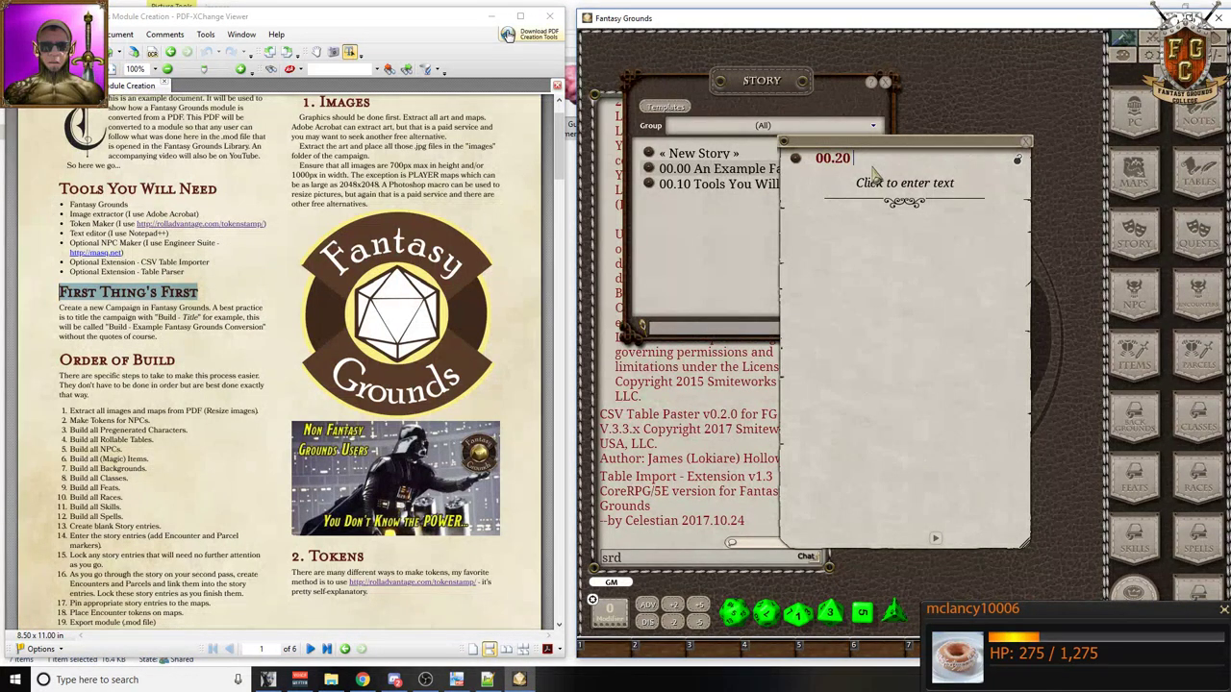
pyautogui.write('.20')
pyautogui.hotkey('ctrl', 'v')
pyautogui.click(1026, 141)
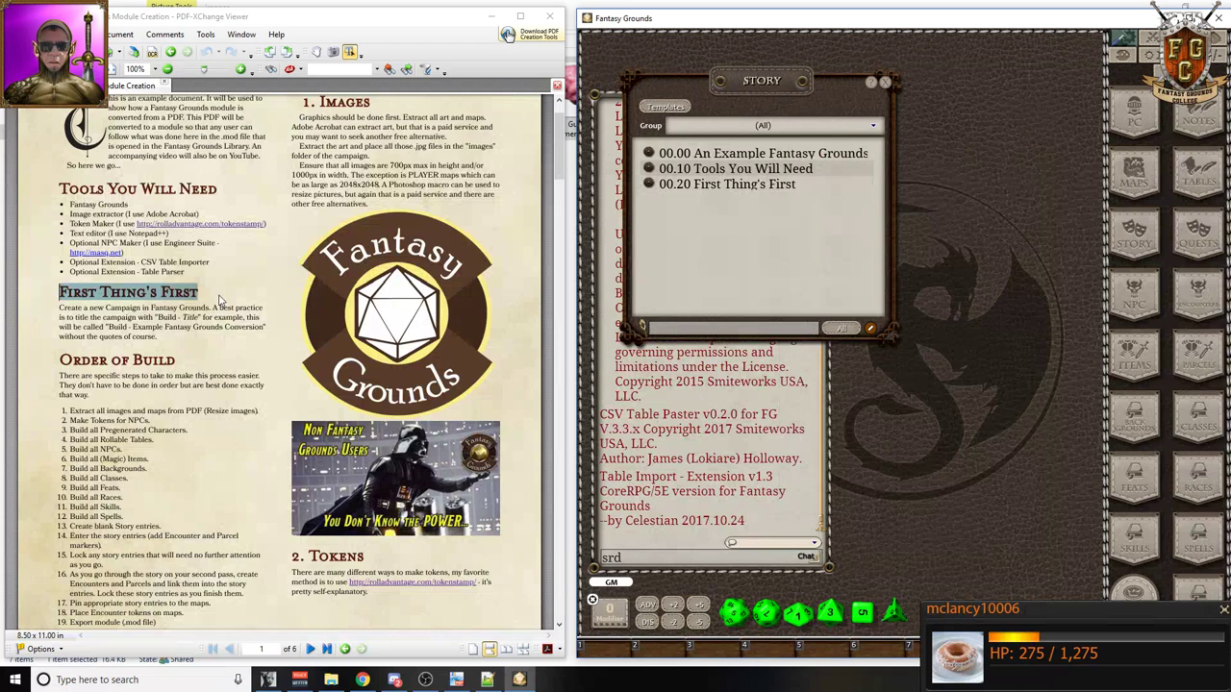
# - Copy the Order of Build heading from the PDF into a new story entry titled "00.30 Order of Build" and close it
pyautogui.scroll(-2, 247, 293)
pyautogui.moveTo(176, 268); pyautogui.dragTo(64, 266)
pyautogui.hotkey('ctrl', 'c')
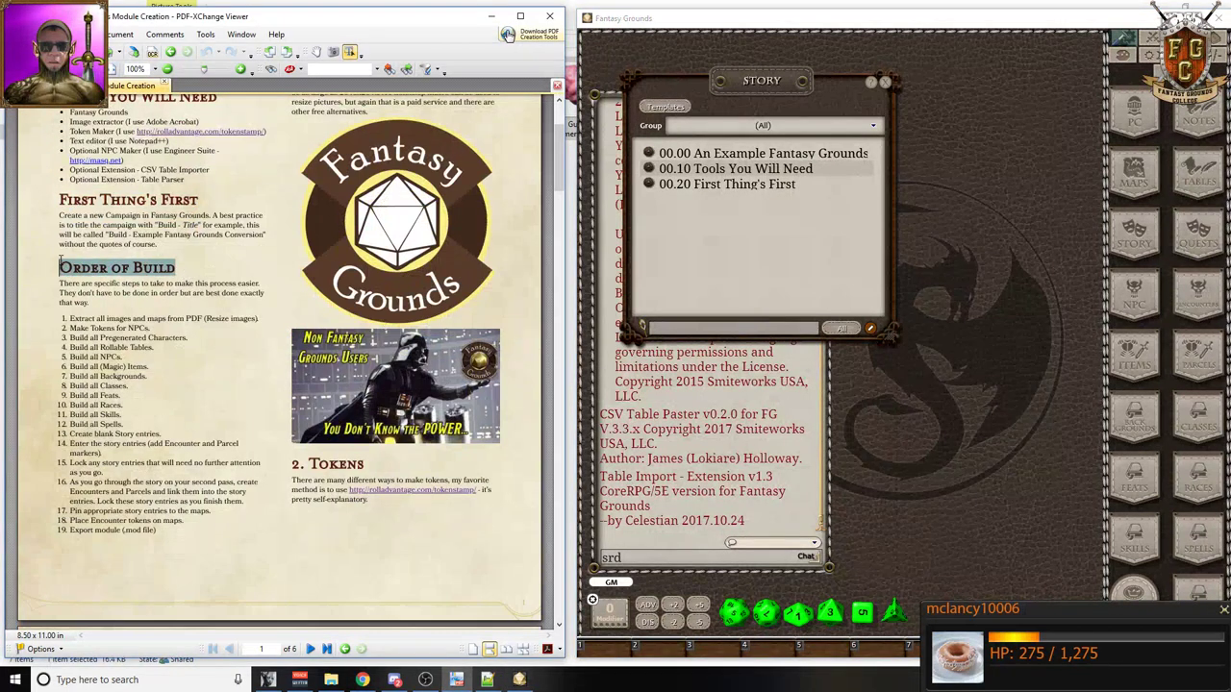
pyautogui.click(871, 329)
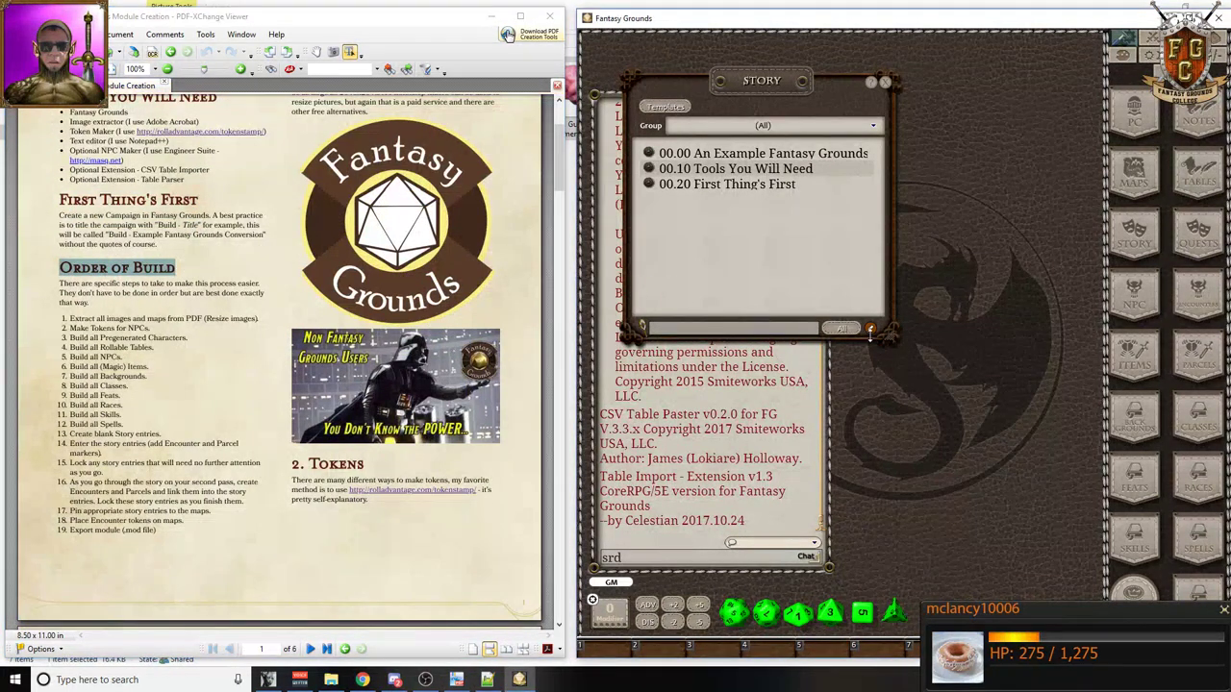
pyautogui.click(870, 329)
pyautogui.click(856, 330)
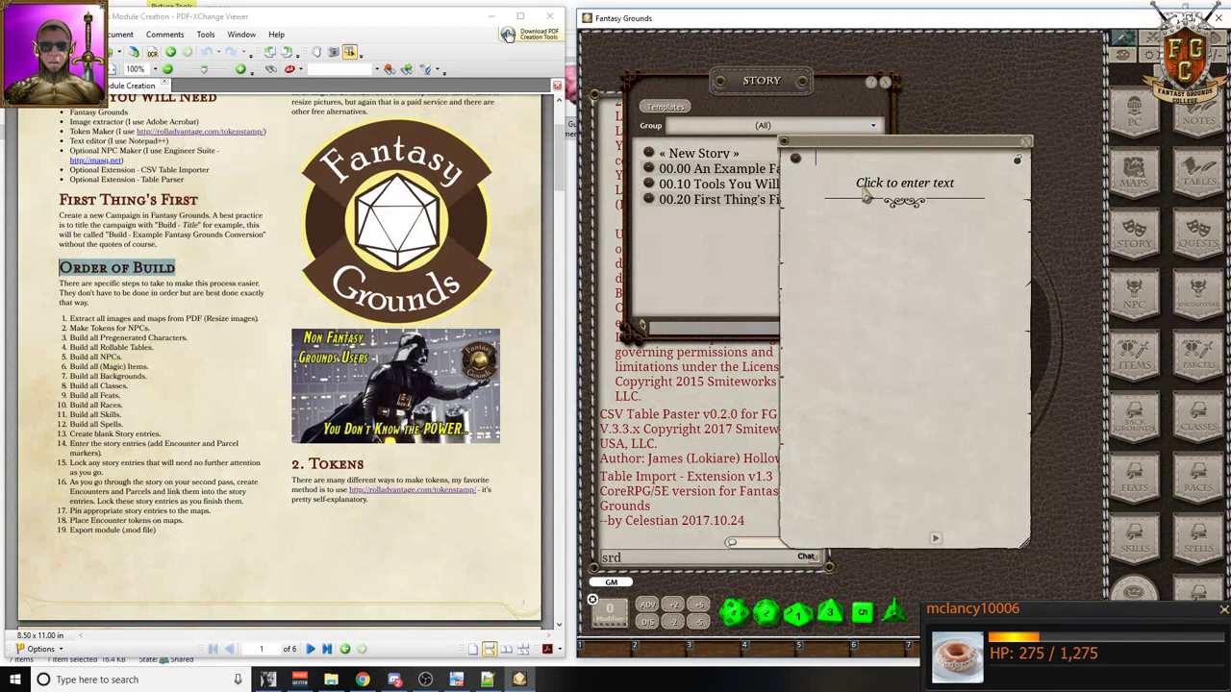
pyautogui.write('00.30')
pyautogui.hotkey('ctrl', 'v')
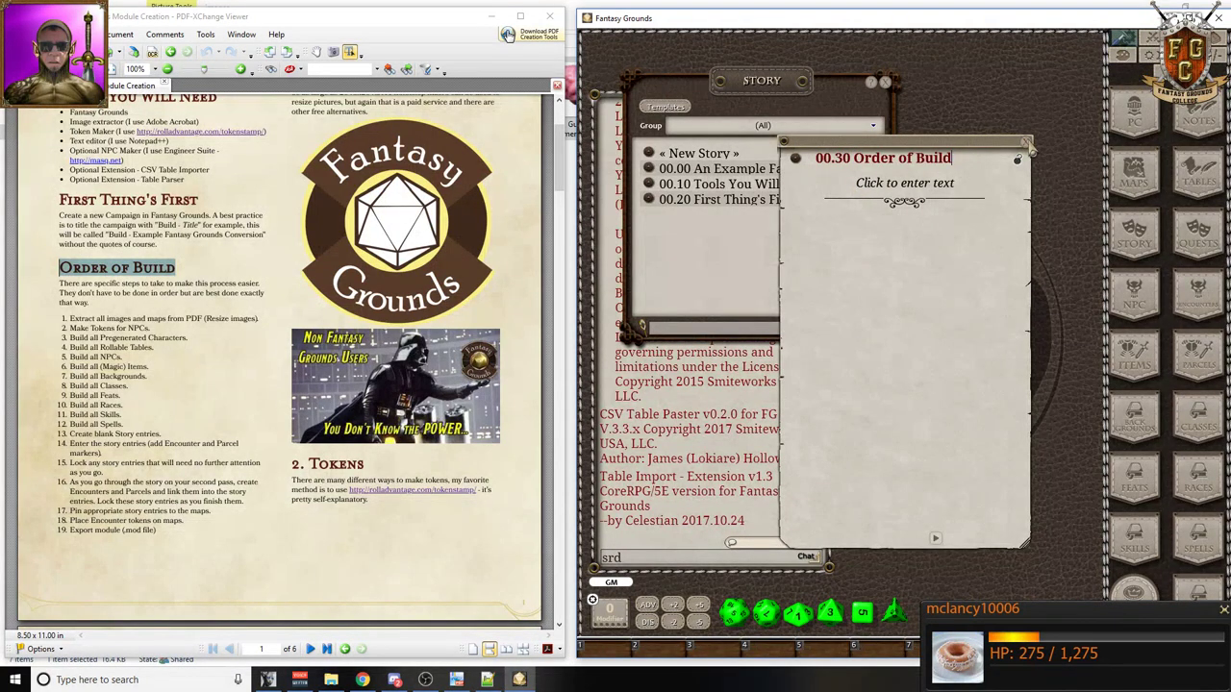
pyautogui.click(1031, 147)
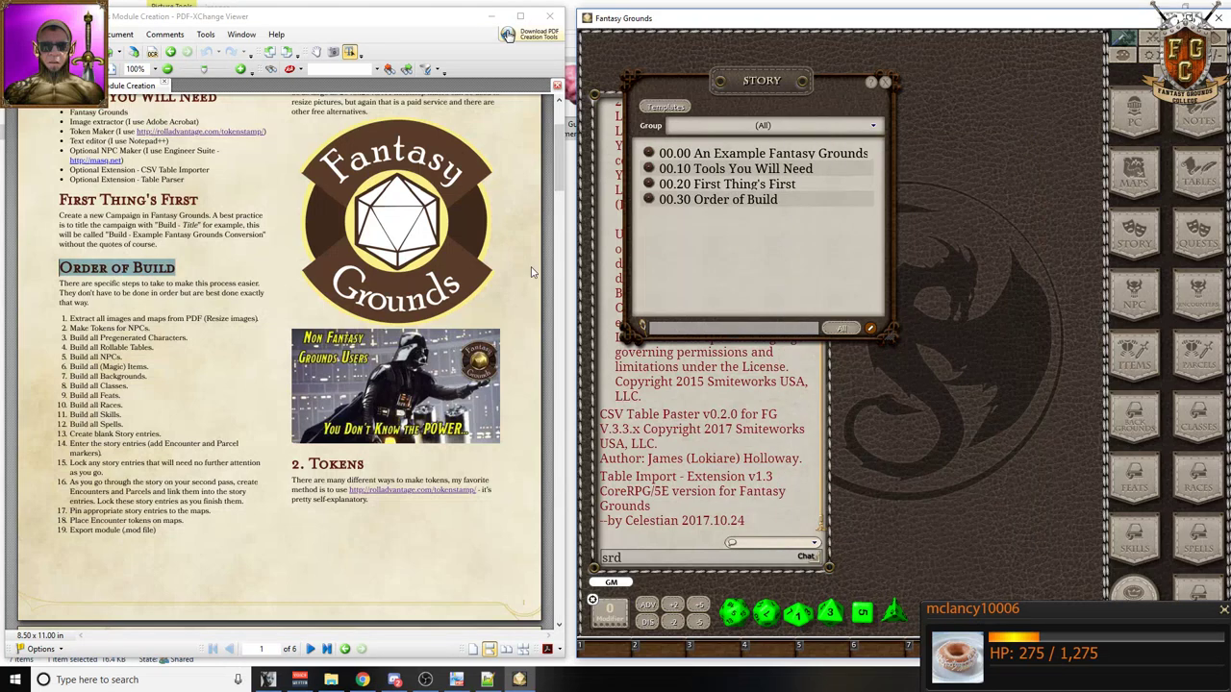
# - Create a story entry titled "01.00 1. Images" using the PDF's first numbered heading, and close it
pyautogui.scroll(3, 385, 307)
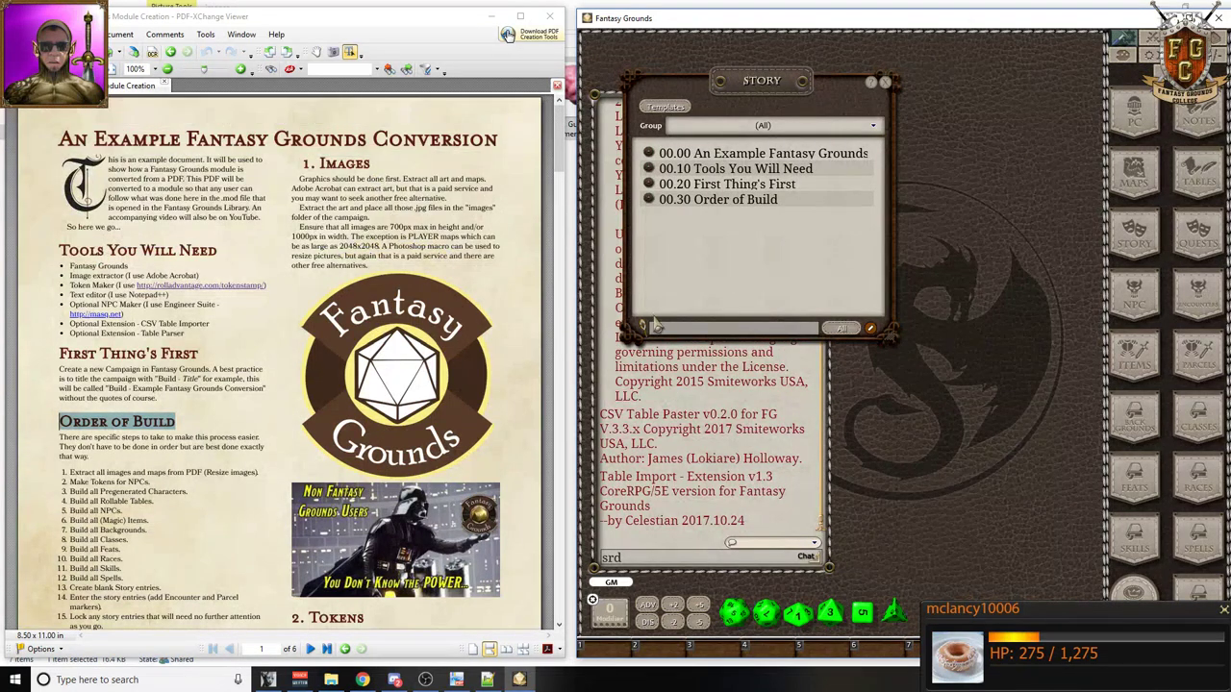
pyautogui.click(871, 329)
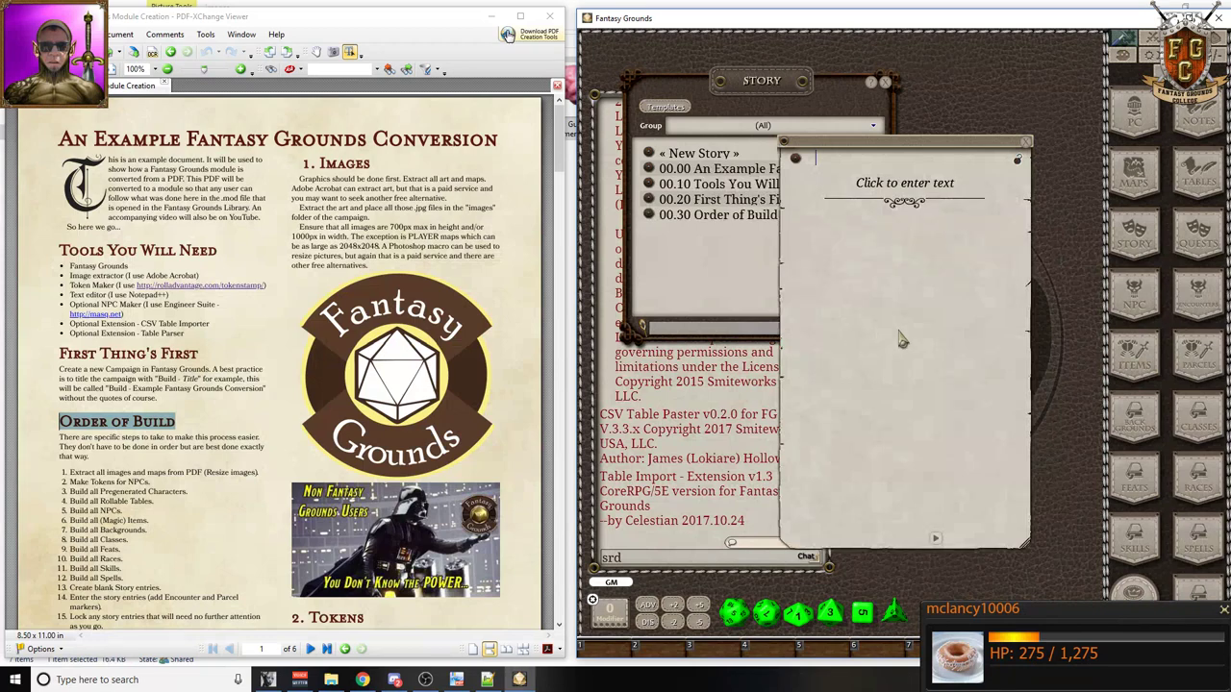
pyautogui.write('01.00')
pyautogui.moveTo(302, 164); pyautogui.dragTo(371, 164)
pyautogui.hotkey('ctrl', 'c')
pyautogui.click(860, 159)
pyautogui.hotkey('ctrl', 'v')
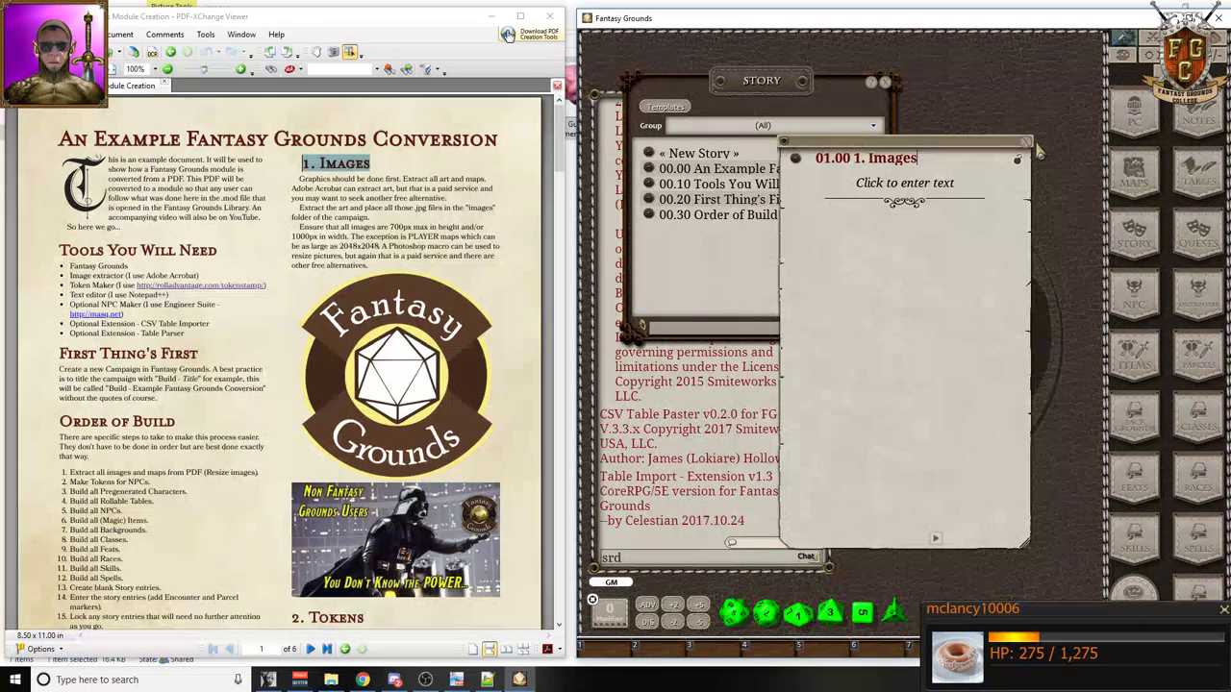
pyautogui.click(1026, 142)
# - Create a story entry titled "02.00 2. Tokens" from the PDF's Tokens heading and close it
pyautogui.scroll(-5, 289, 365)
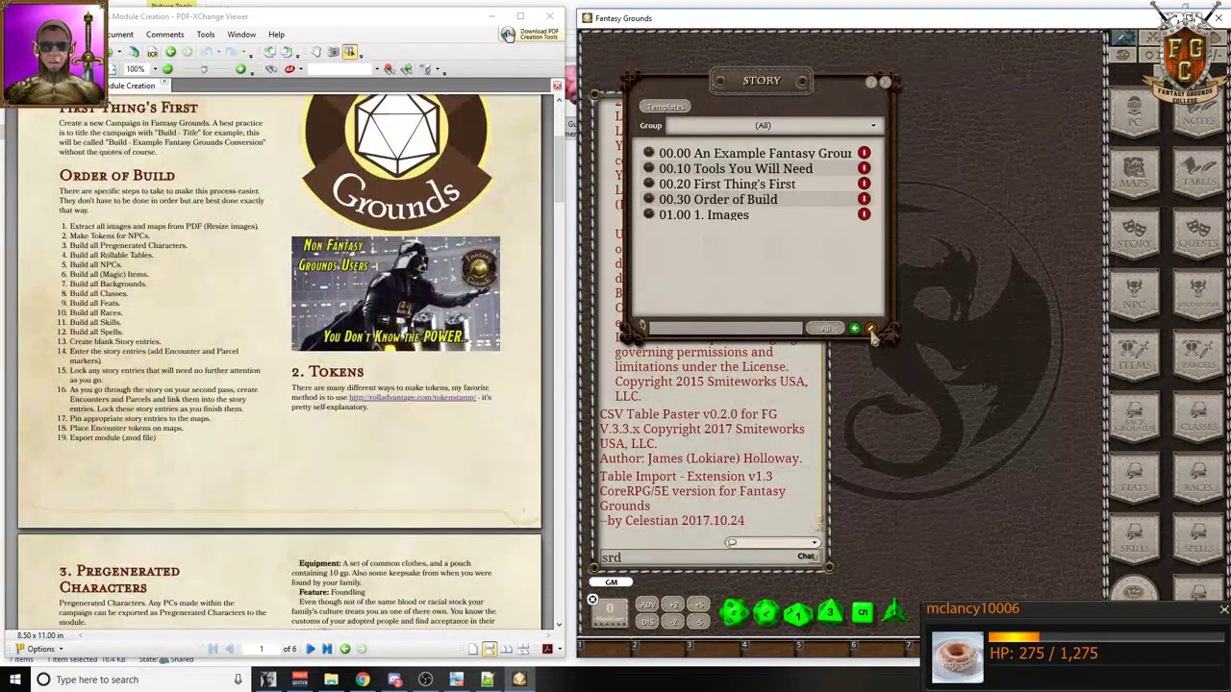
pyautogui.click(857, 328)
pyautogui.write('02')
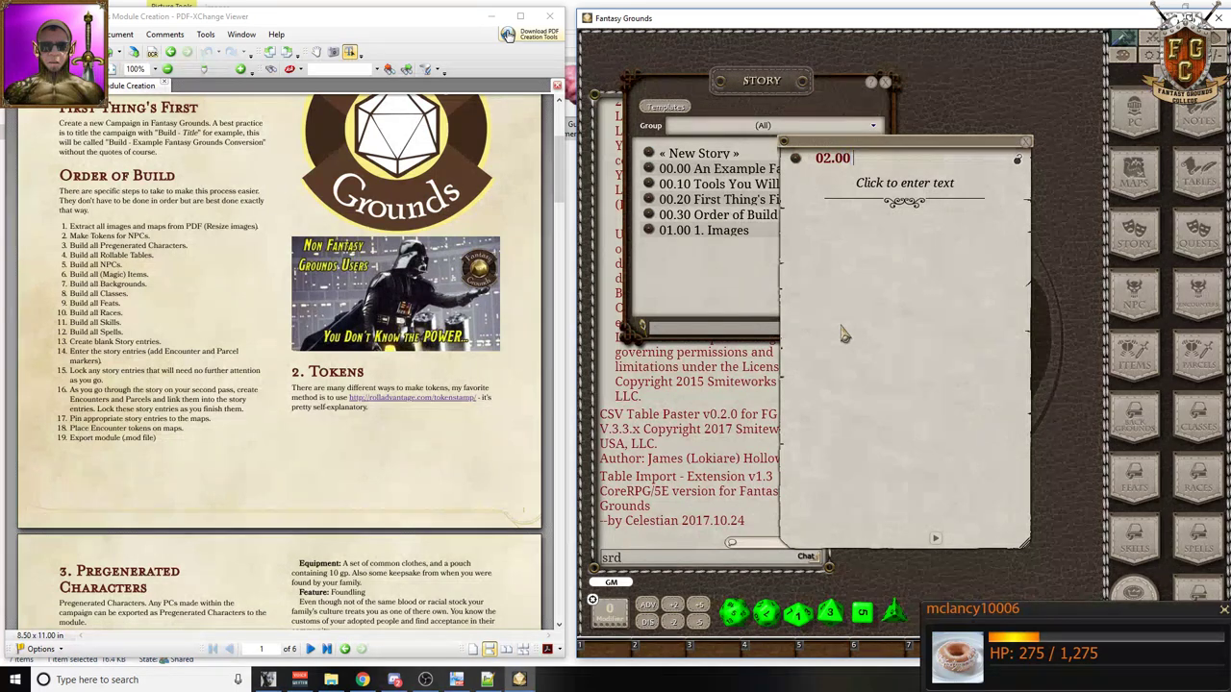
pyautogui.moveTo(375, 380); pyautogui.dragTo(291, 375)
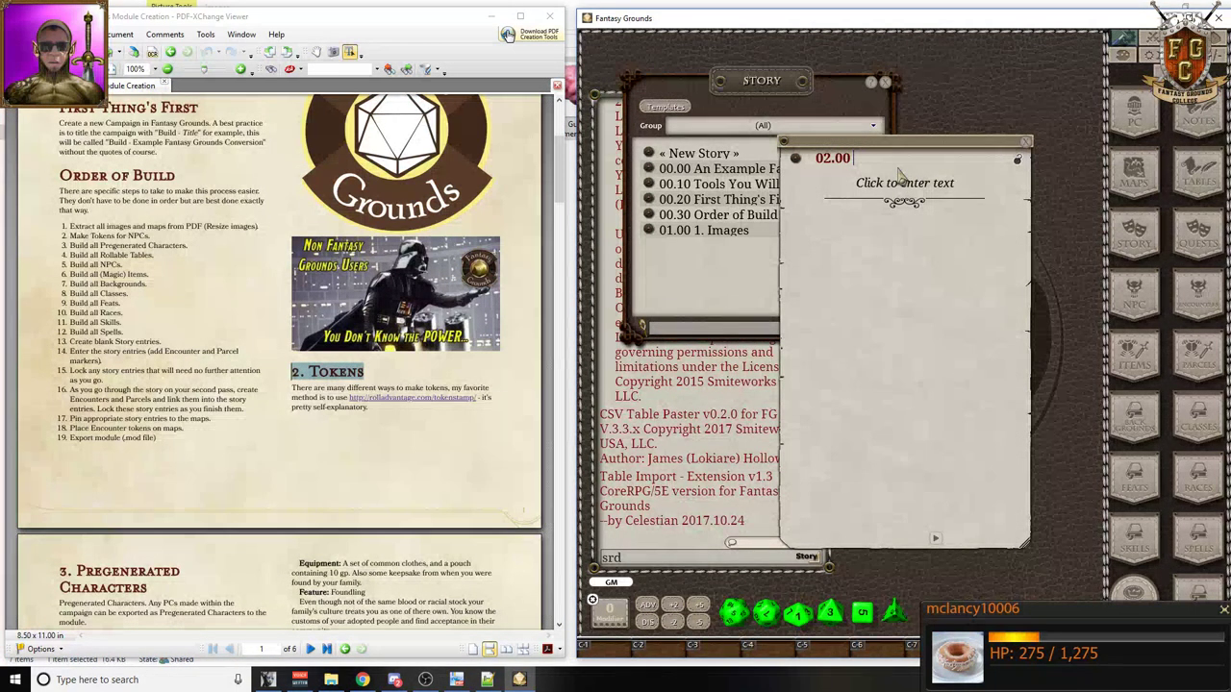
pyautogui.write('2. Tokens')
pyautogui.click(1026, 142)
# - Create a story entry titled "03.00 3. Pregenerated Characters", copying the heading from page 2 of the PDF, and close it
pyautogui.scroll(-4, 293, 279)
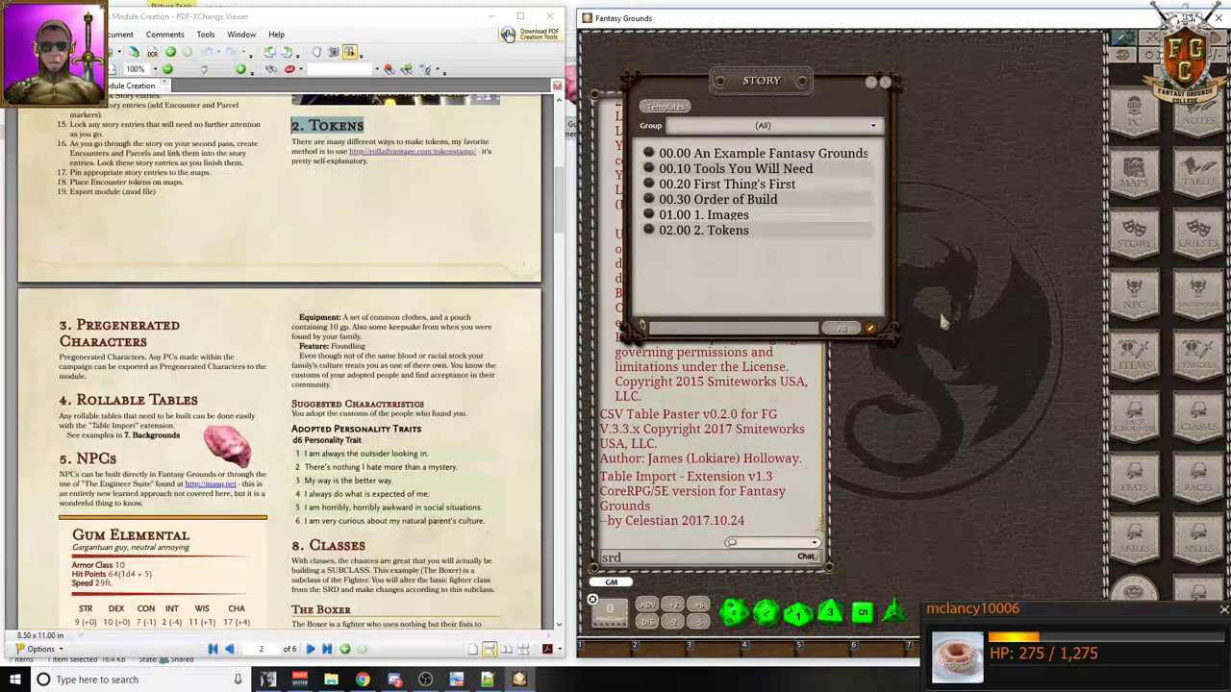
pyautogui.click(873, 331)
pyautogui.click(863, 339)
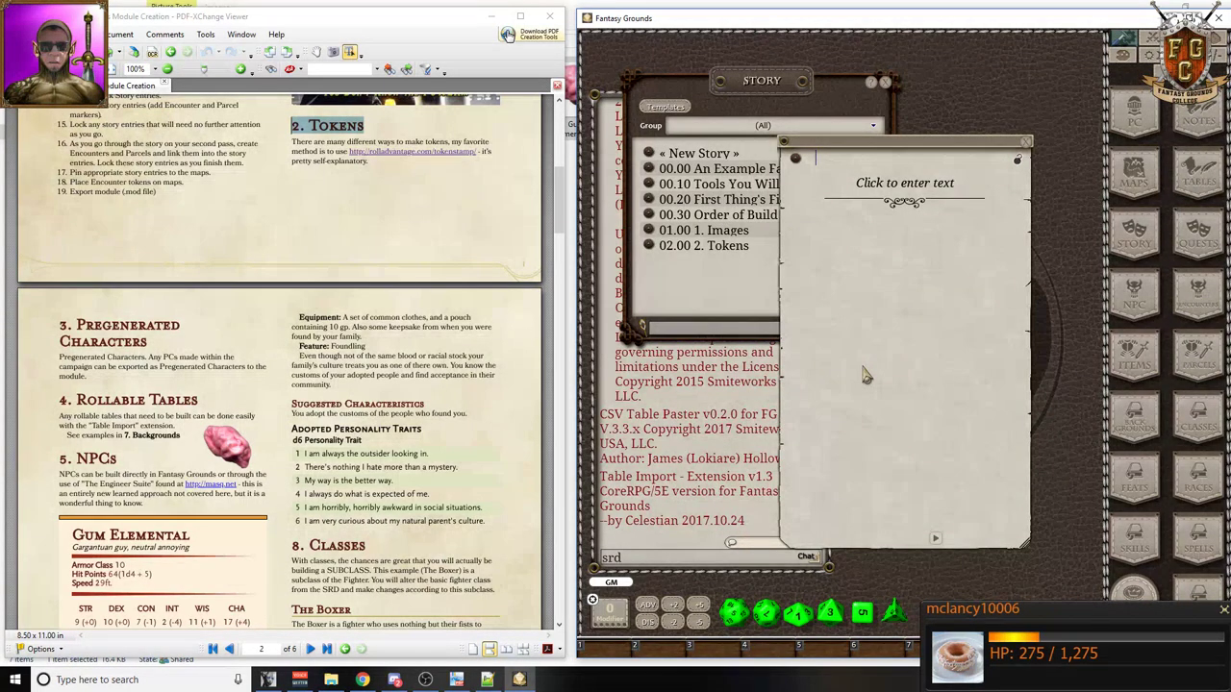
pyautogui.write('03.00')
pyautogui.click(164, 352)
pyautogui.moveTo(164, 352); pyautogui.dragTo(59, 327)
pyautogui.hotkey('ctrl', 'c')
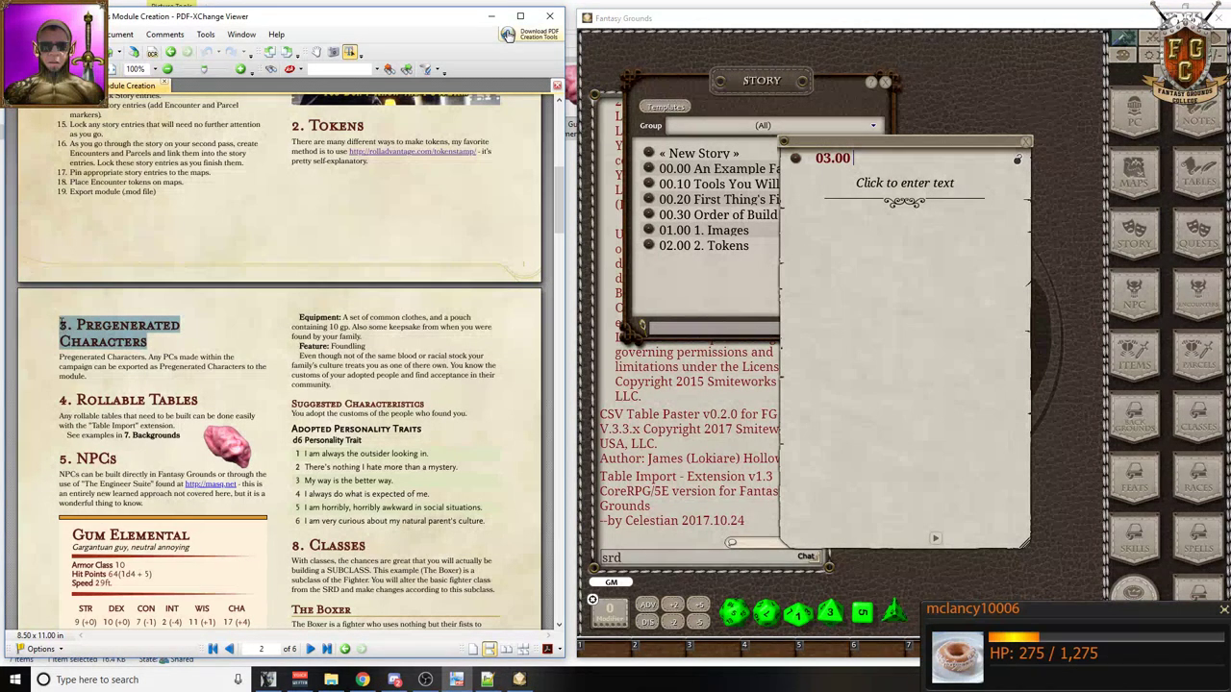
pyautogui.click(877, 165)
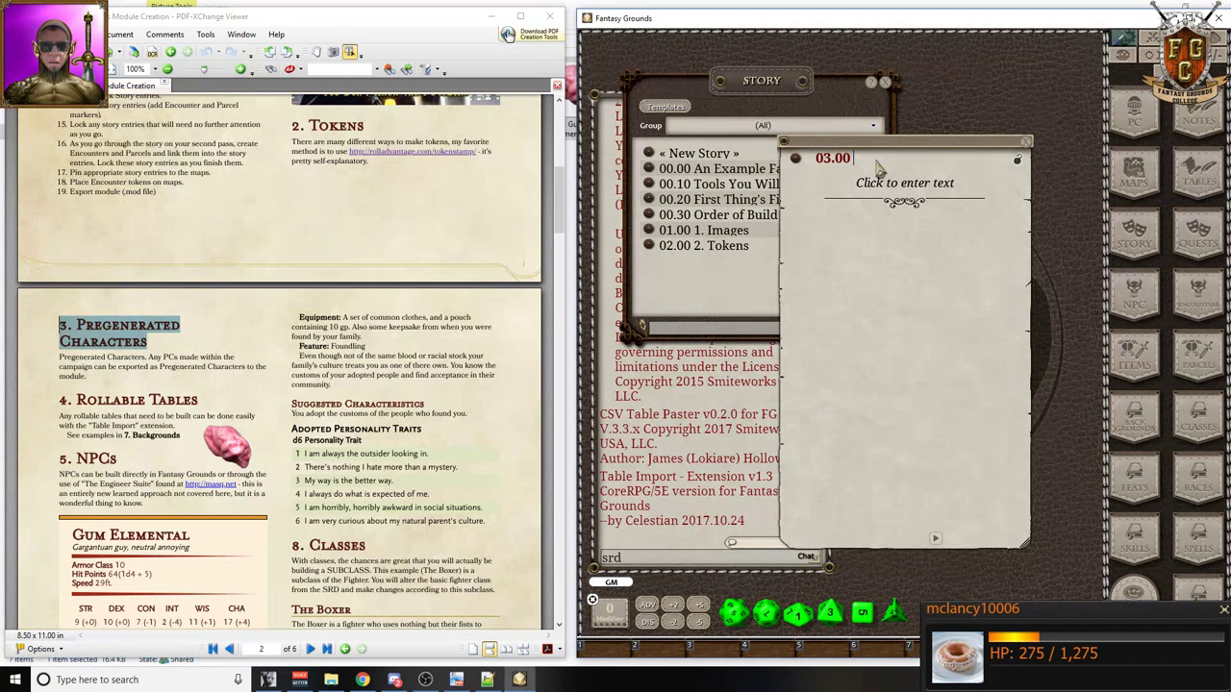
pyautogui.hotkey('ctrl', 'v')
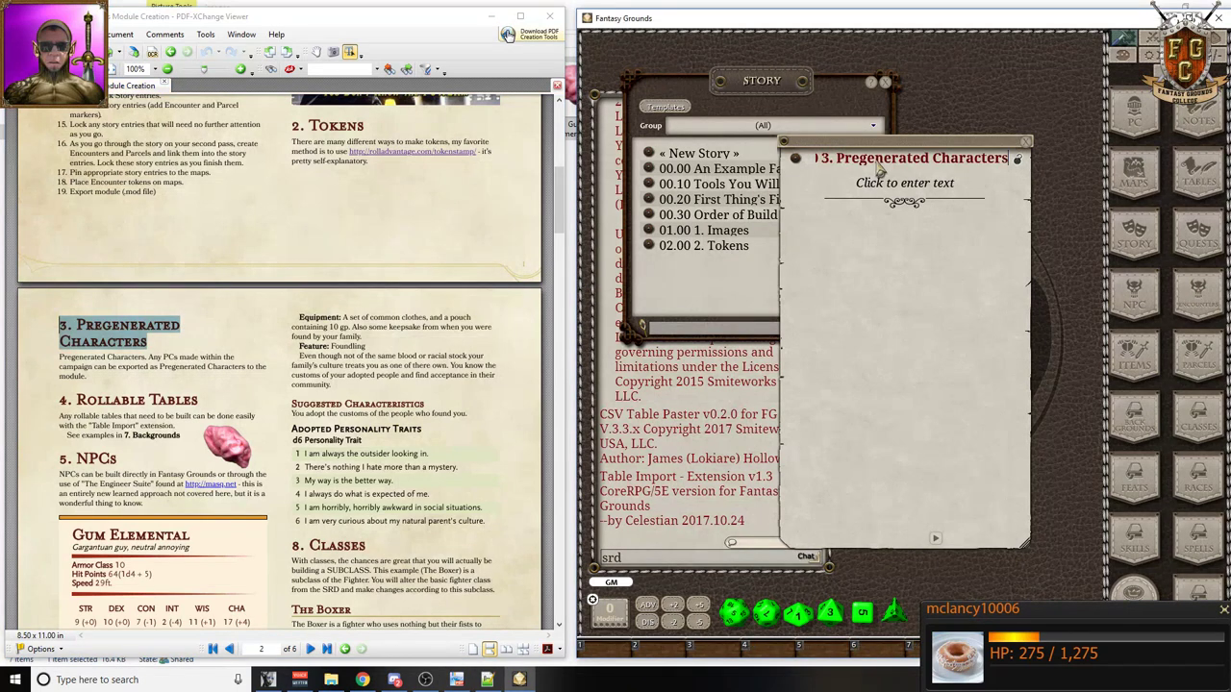
pyautogui.click(1027, 143)
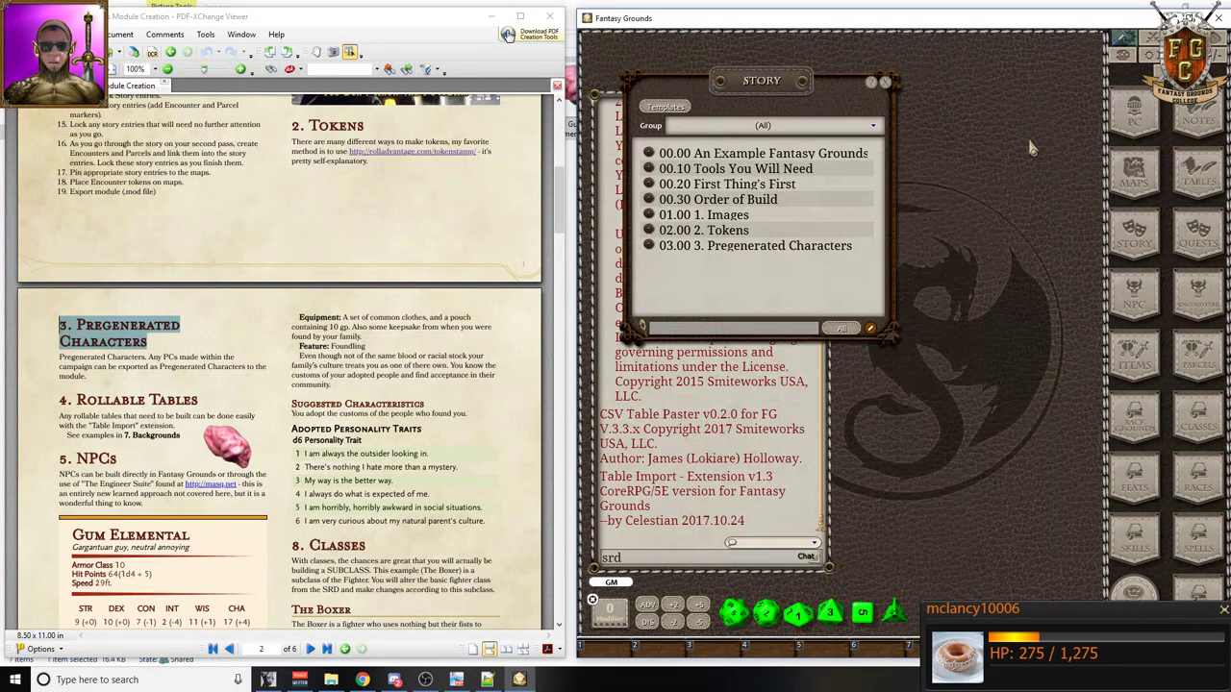
# - Create a story entry titled "04.00 4. Rollable Tables" with the heading copied from the PDF
pyautogui.click(870, 330)
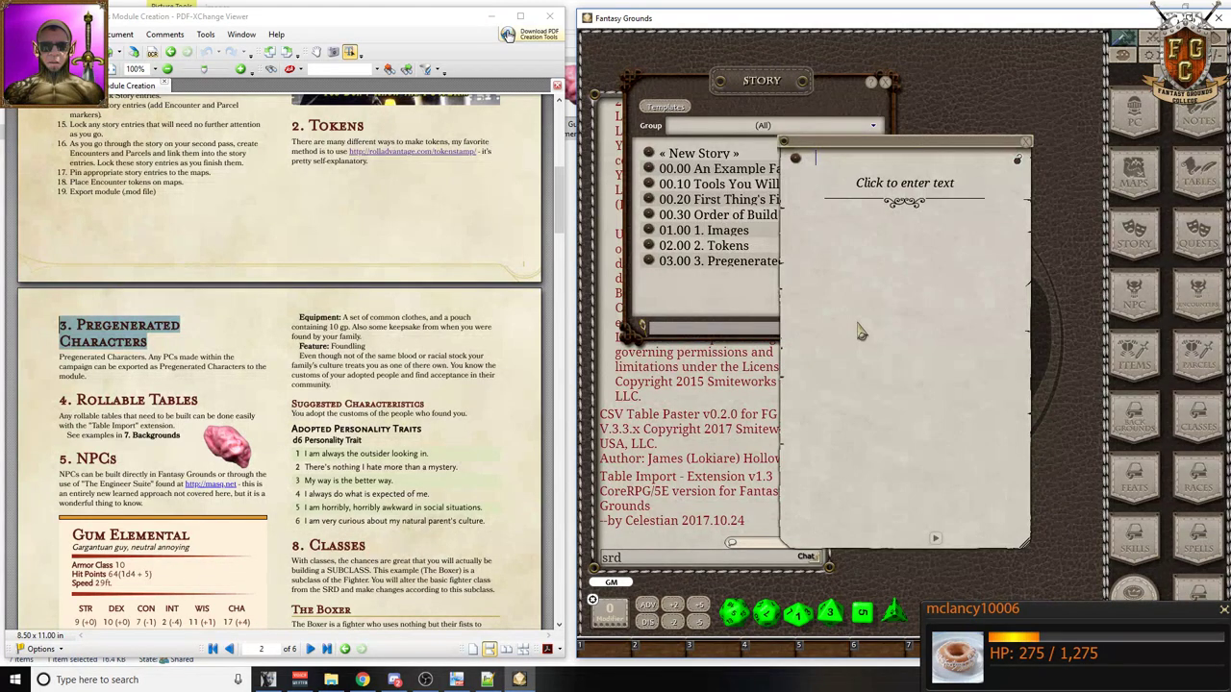
pyautogui.write('04.00')
pyautogui.moveTo(198, 402); pyautogui.dragTo(65, 404)
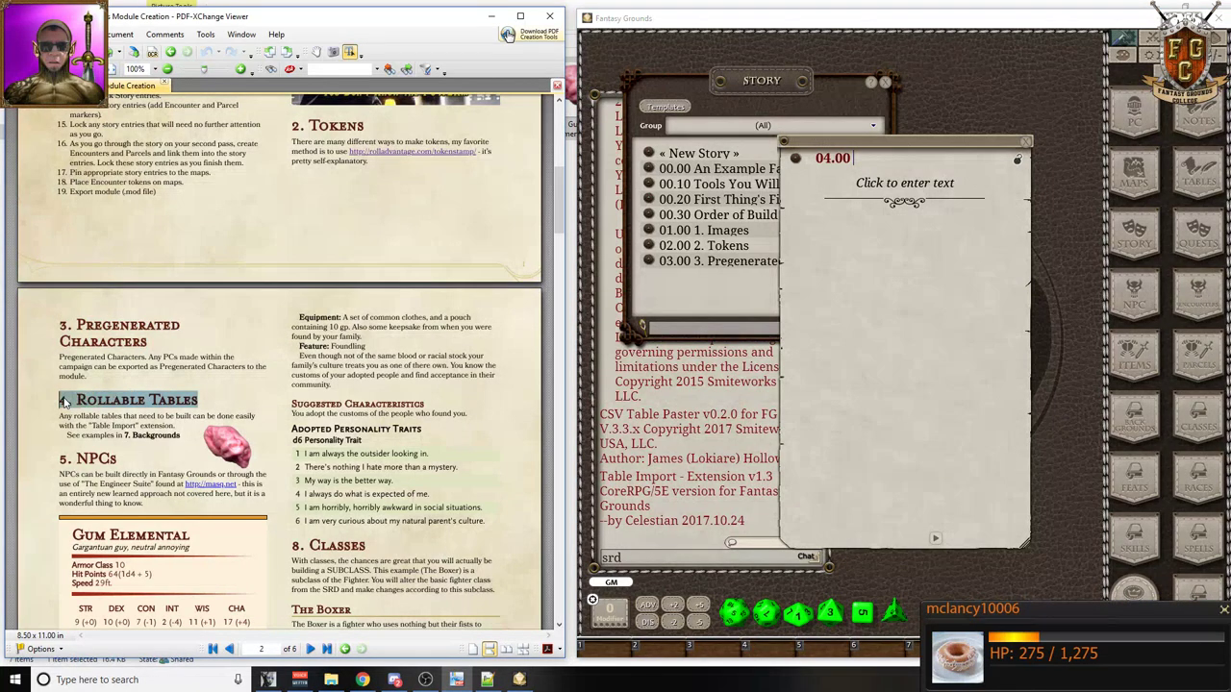
pyautogui.hotkey('ctrl', 'c')
pyautogui.click(889, 169)
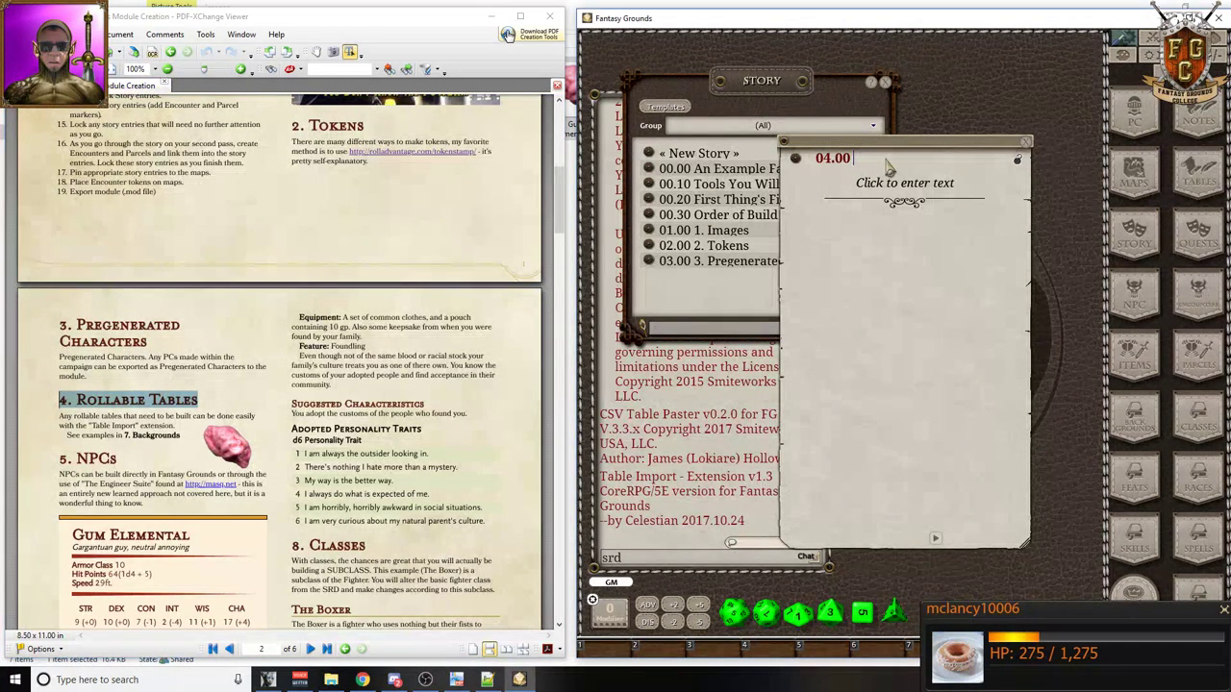
pyautogui.hotkey('ctrl', 'v')
pyautogui.click(887, 186)
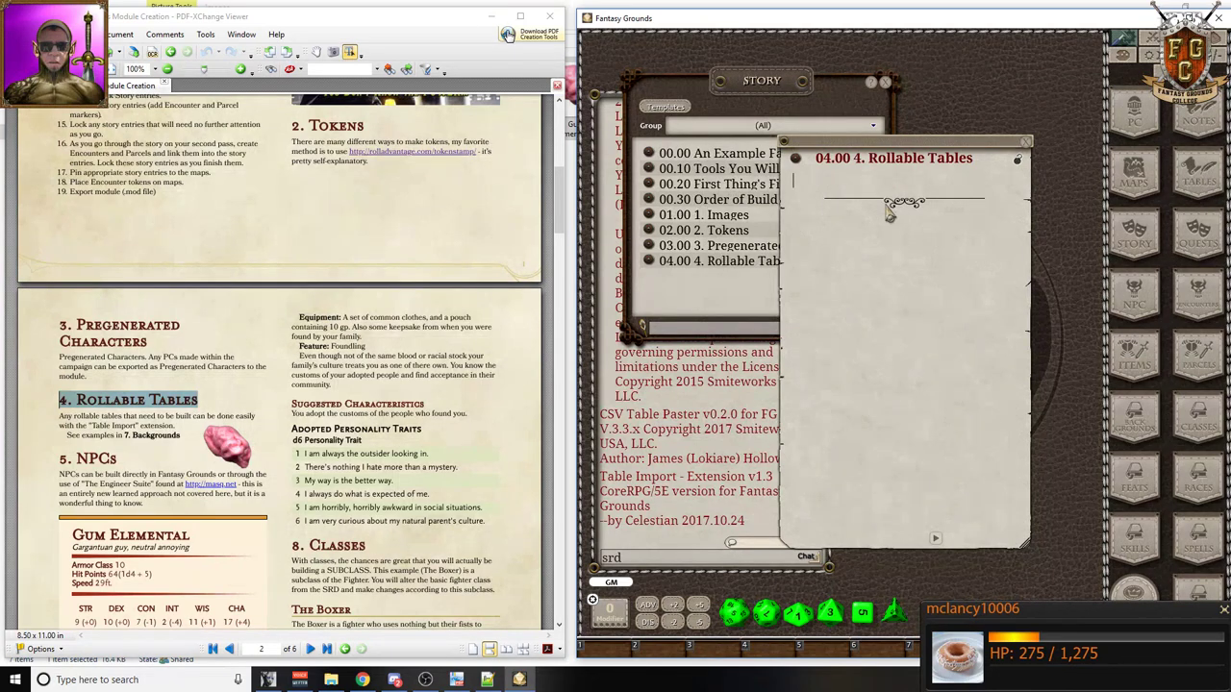
# - Close the Rollable Tables entry, then create a story entry titled "05.00 5. NPCs" with the heading copied from the PDF and close it
pyautogui.click(1027, 143)
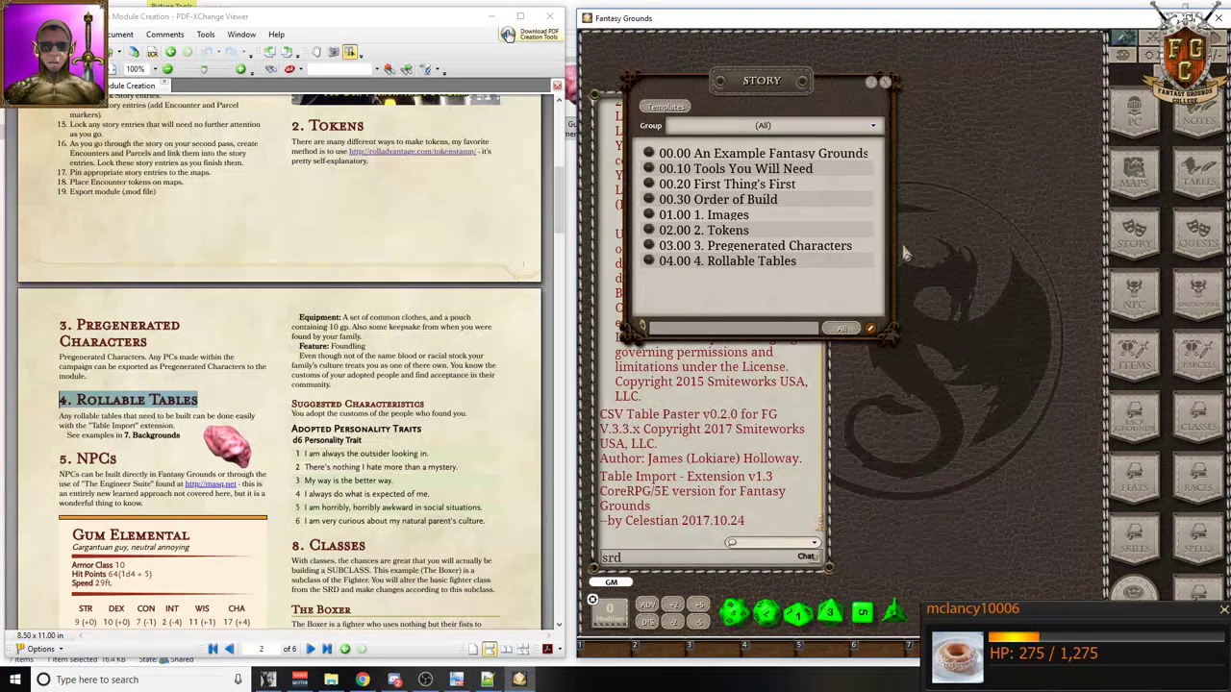
pyautogui.click(854, 330)
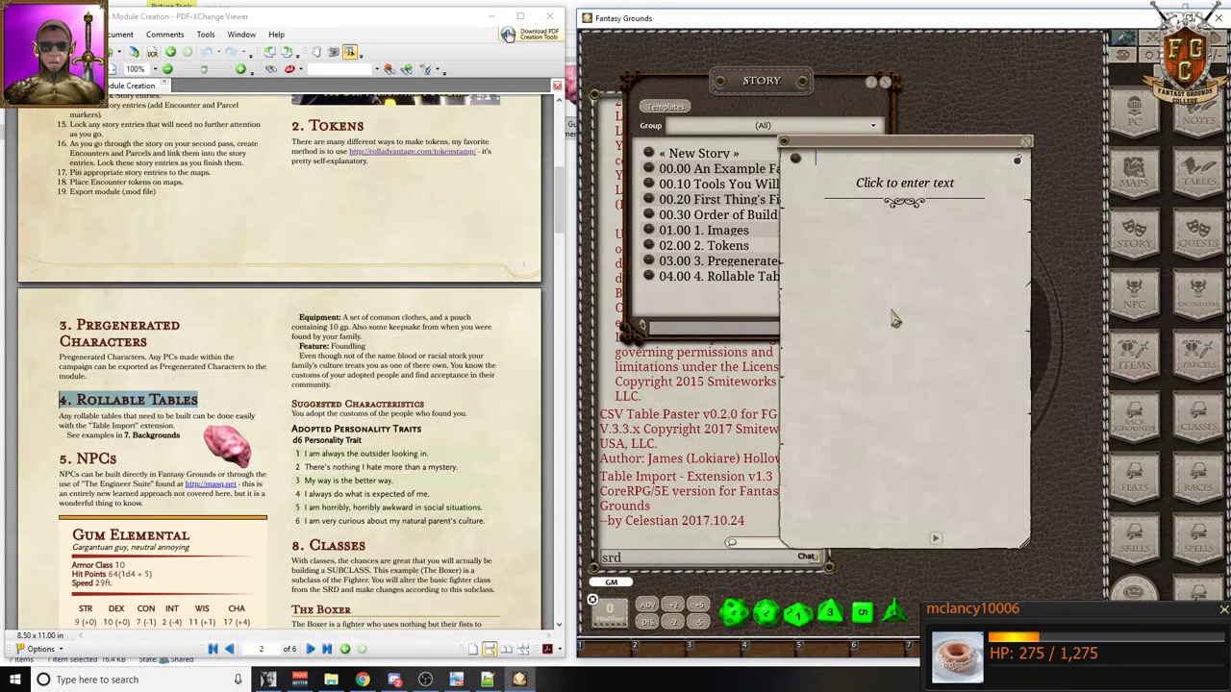
pyautogui.write('05.00')
pyautogui.moveTo(117, 463); pyautogui.dragTo(62, 460)
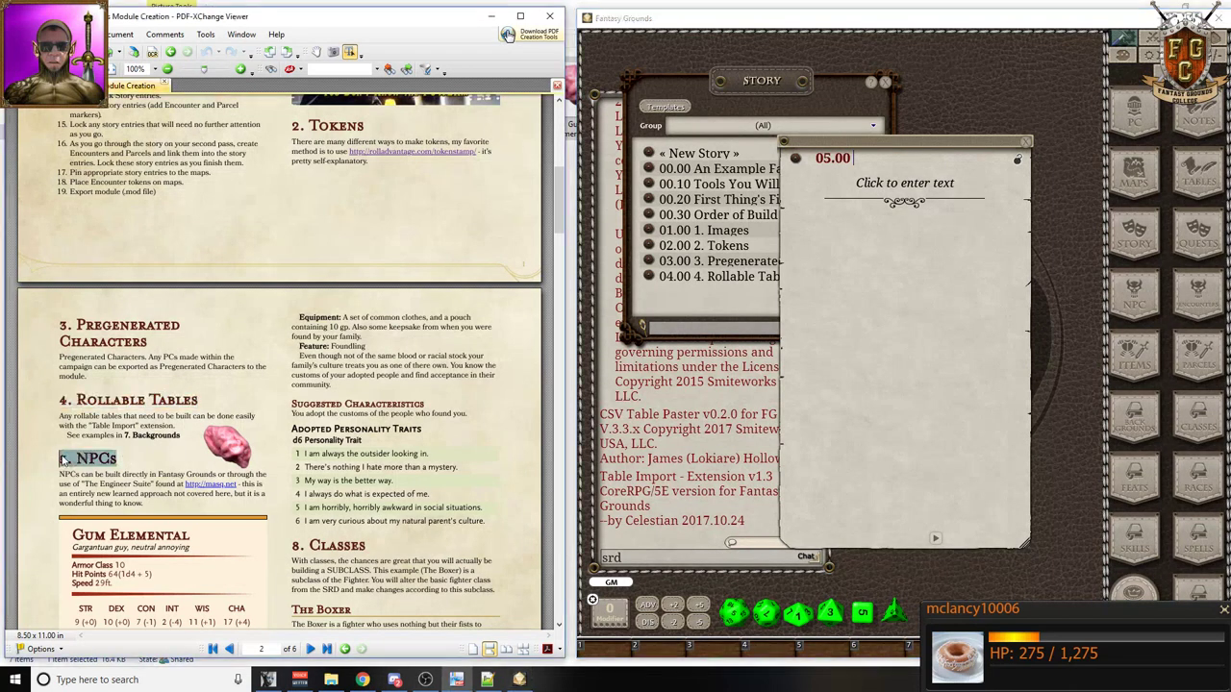
pyautogui.hotkey('ctrl', 'c')
pyautogui.click(909, 160)
pyautogui.hotkey('ctrl', 'v')
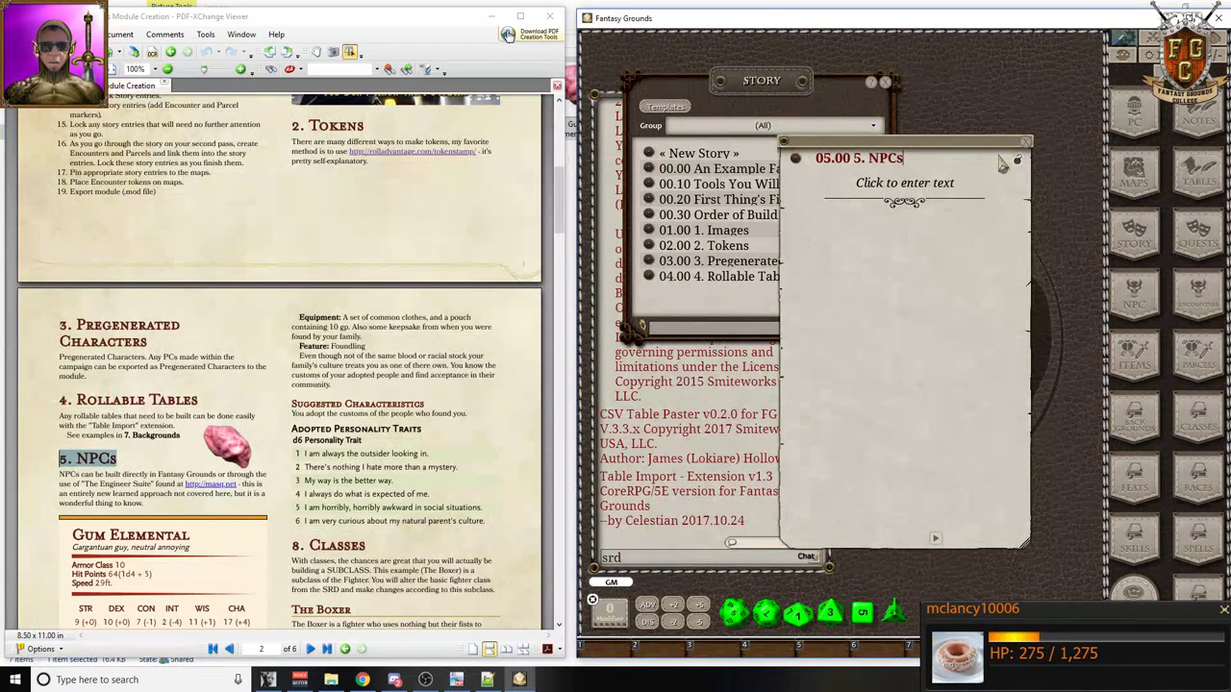
pyautogui.click(1026, 144)
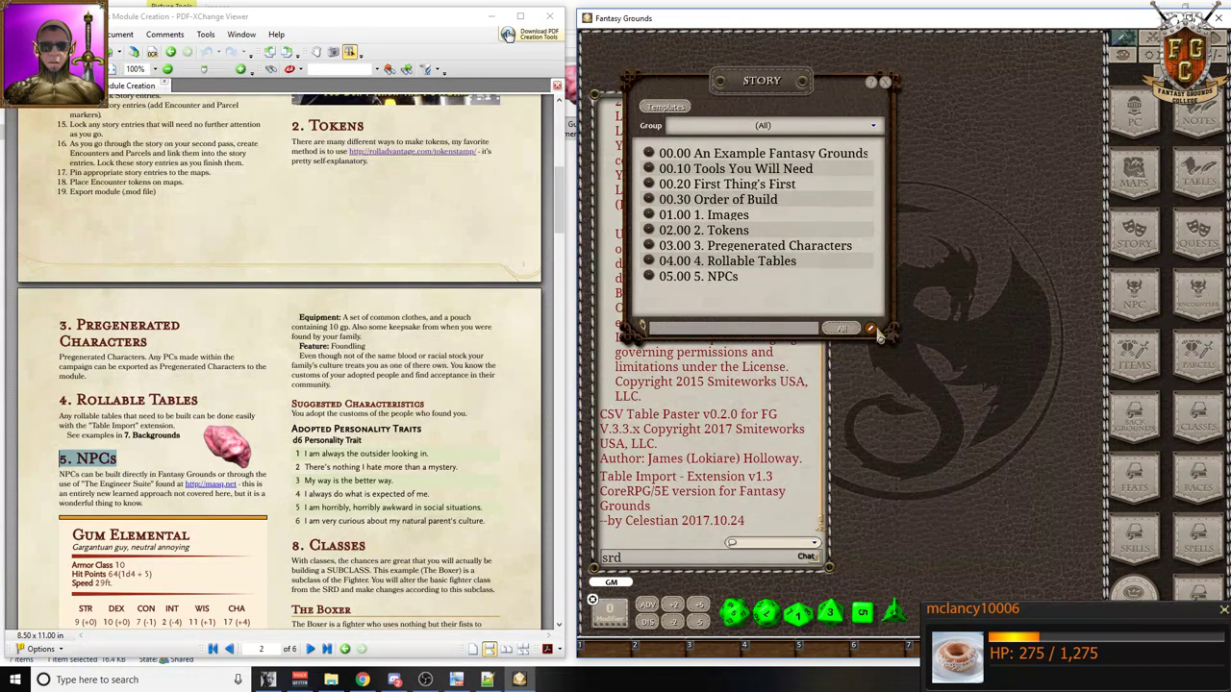
# - Create a story entry titled "06.00 6. (Magic) Items" using the heading from page 2 of the PDF, and close it
pyautogui.click(854, 328)
pyautogui.scroll(-5, 301, 318)
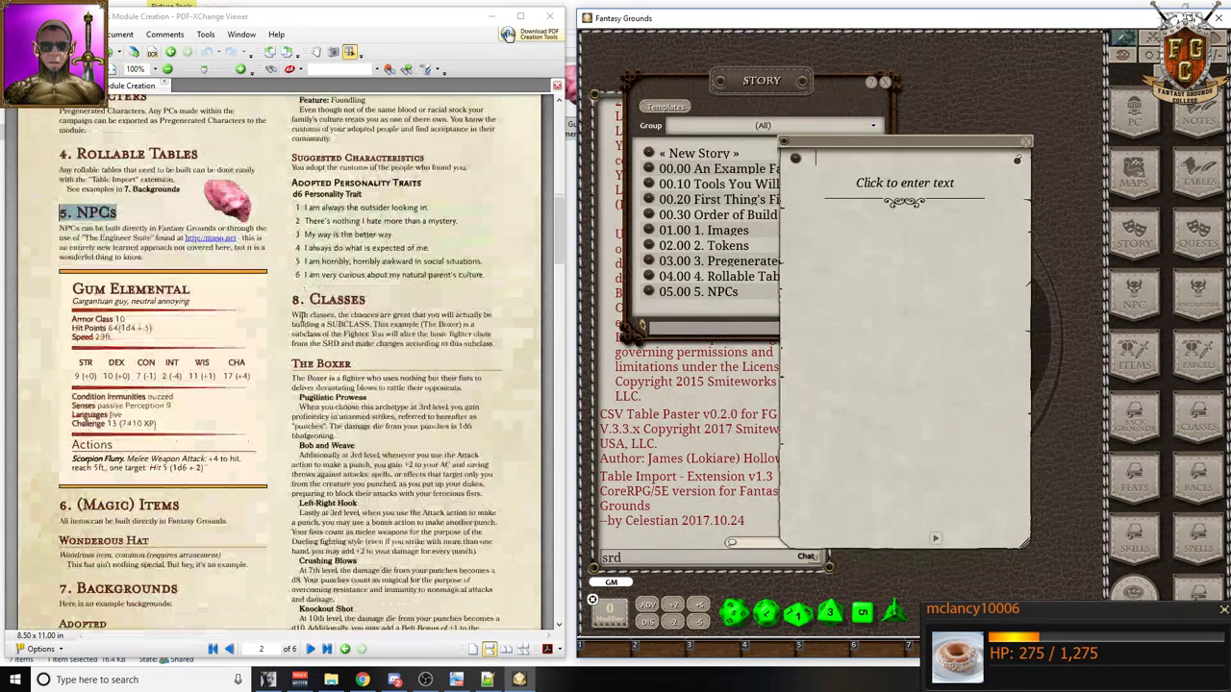
pyautogui.moveTo(179, 443); pyautogui.dragTo(56, 450)
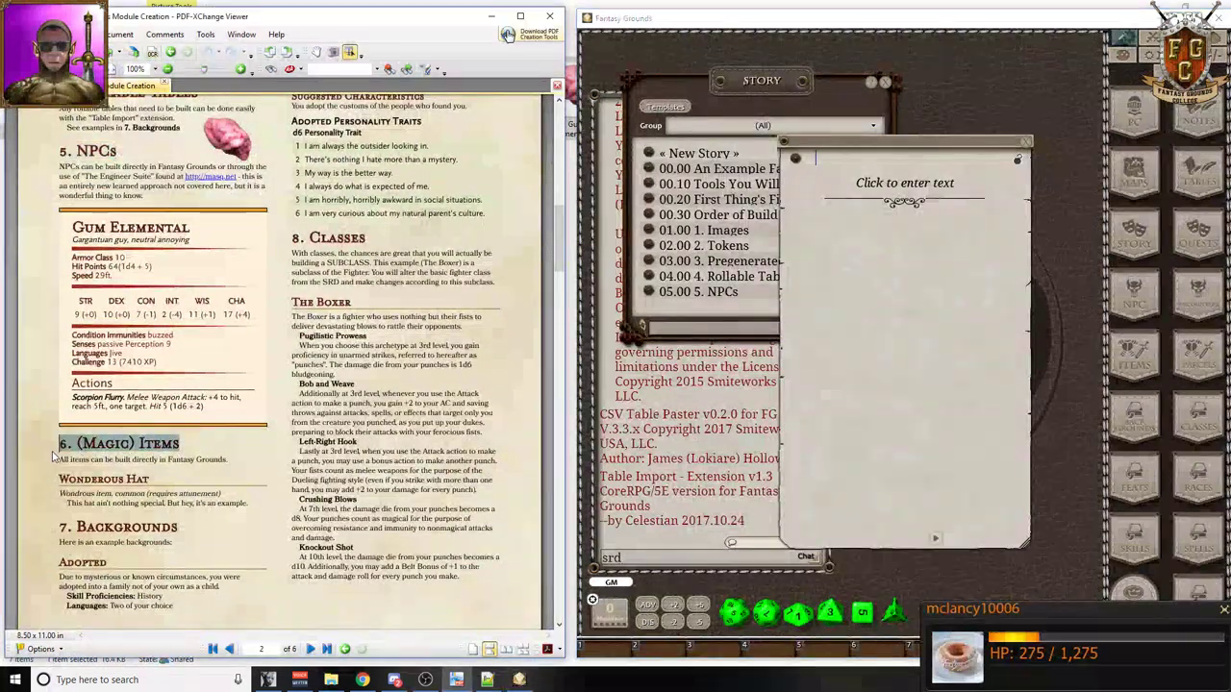
pyautogui.click(886, 170)
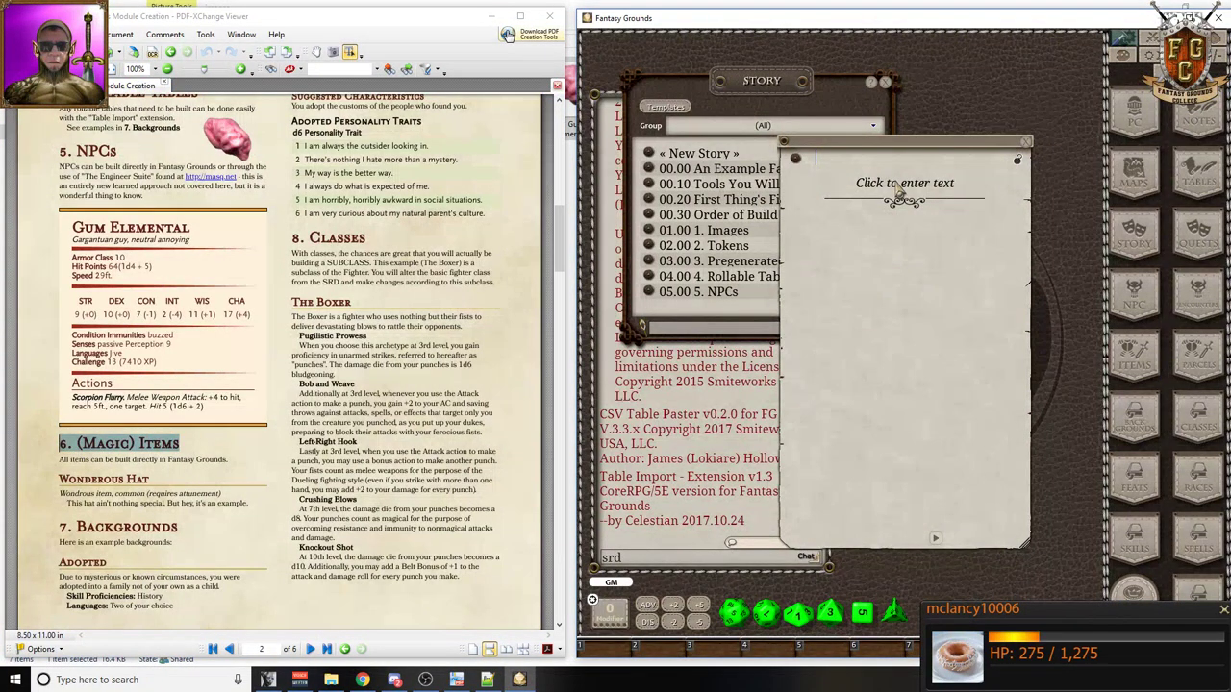
pyautogui.write('06.00')
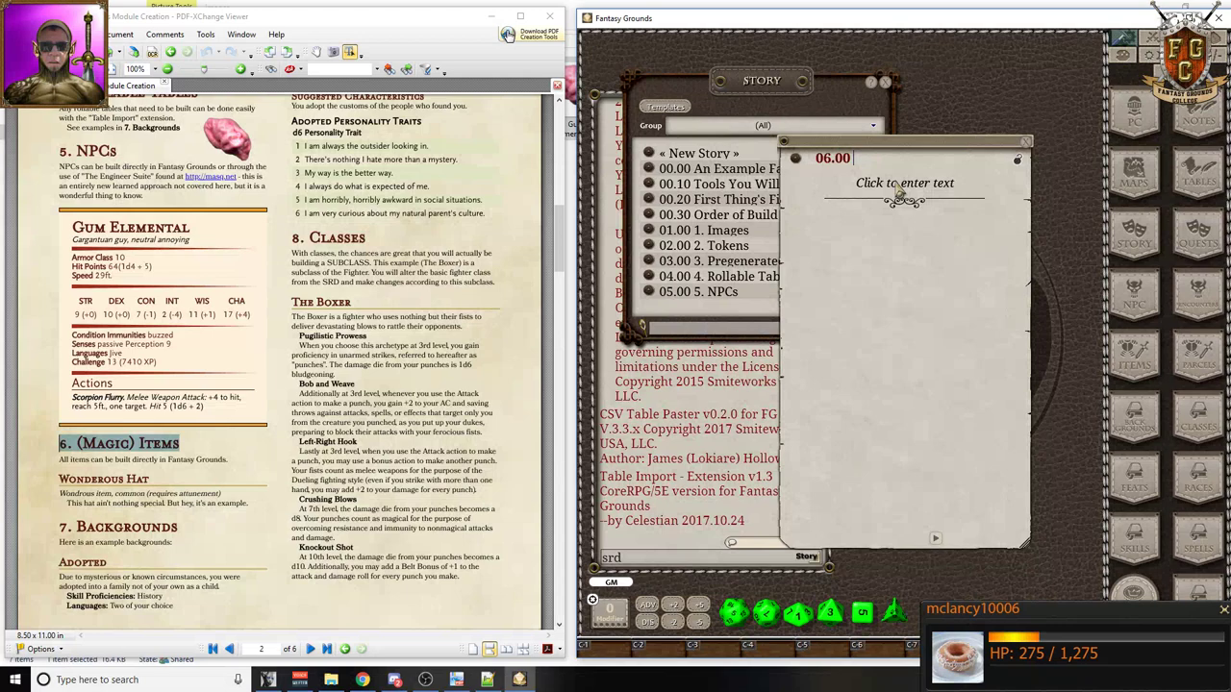
pyautogui.hotkey('ctrl', 'v')
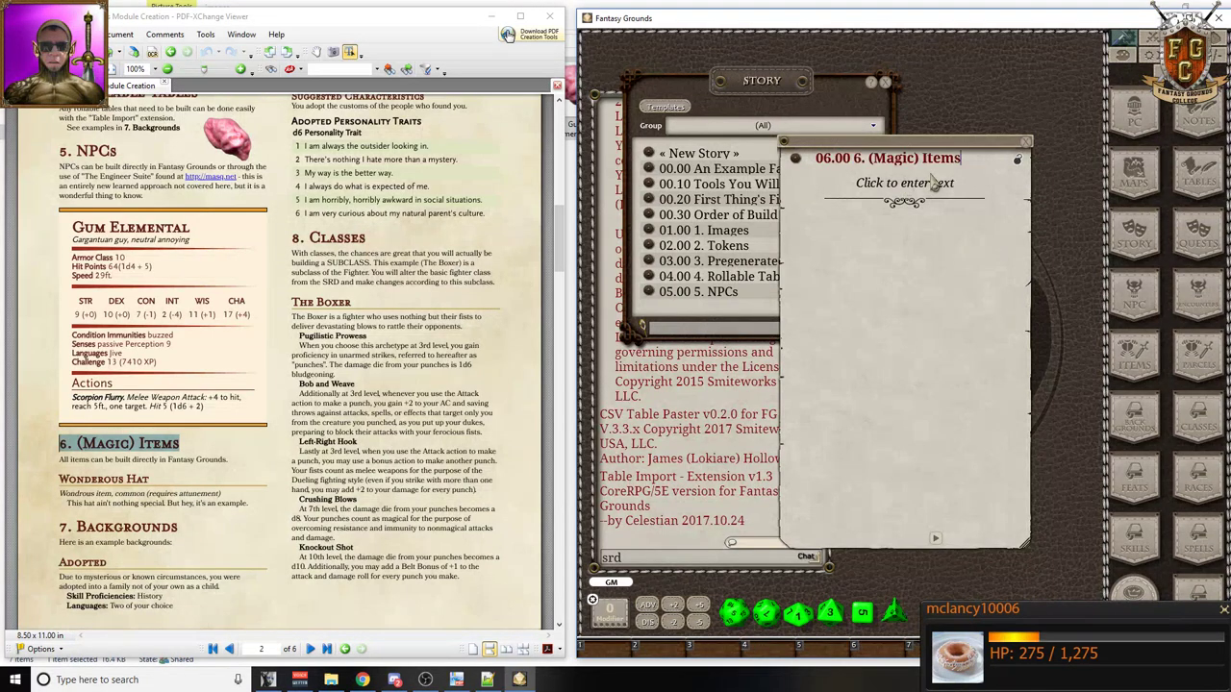
pyautogui.click(1026, 142)
# - Create a story entry titled "07.00 7. Backgrounds" from the PDF's Backgrounds heading and close it
pyautogui.scroll(-1, 235, 415)
pyautogui.scroll(-1, 231, 413)
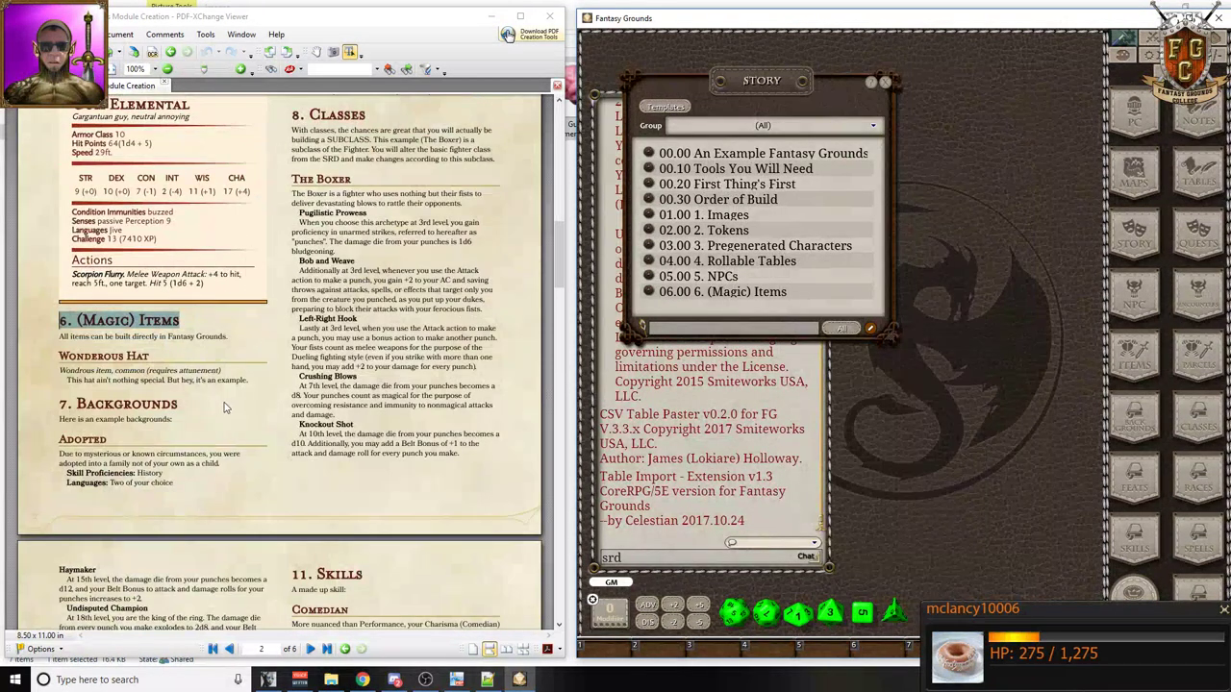
pyautogui.moveTo(205, 405); pyautogui.dragTo(58, 405)
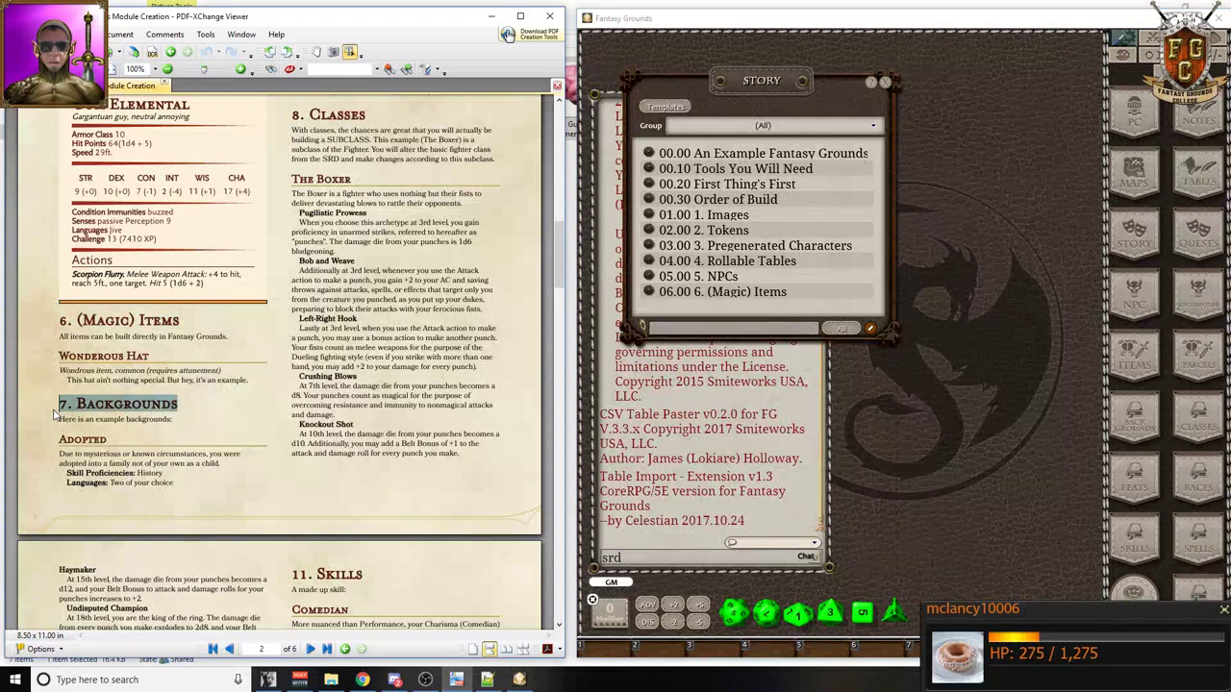
pyautogui.click(841, 331)
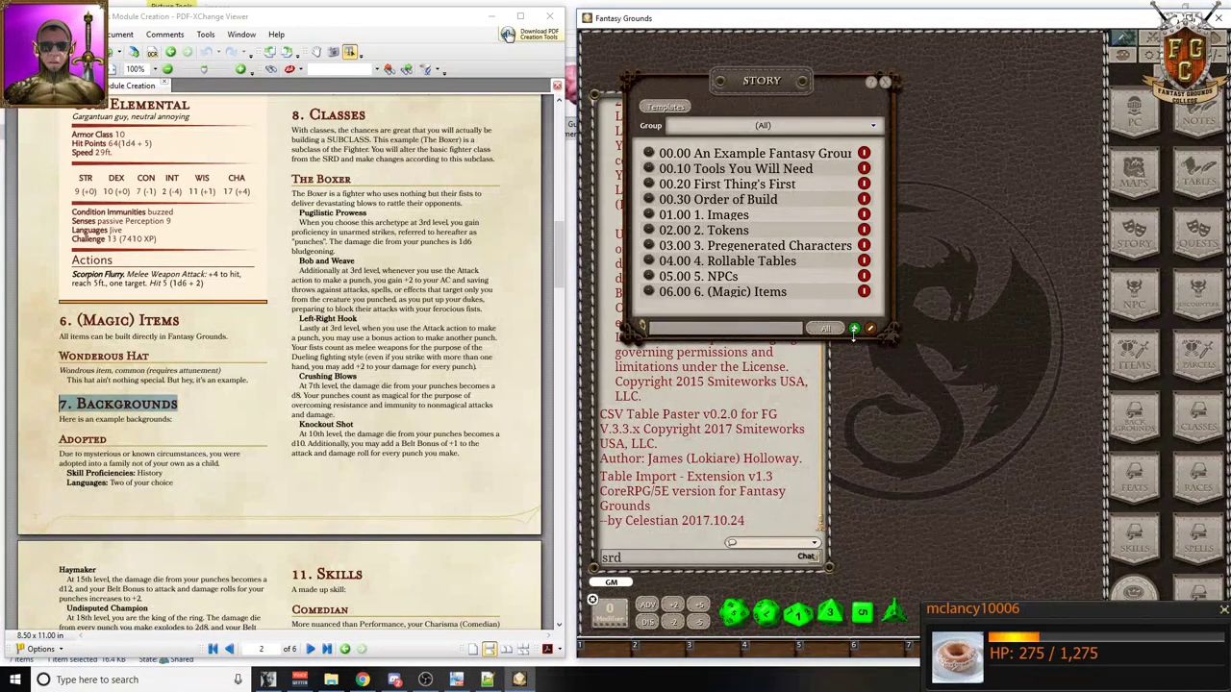
pyautogui.click(842, 329)
pyautogui.press('ctrl')
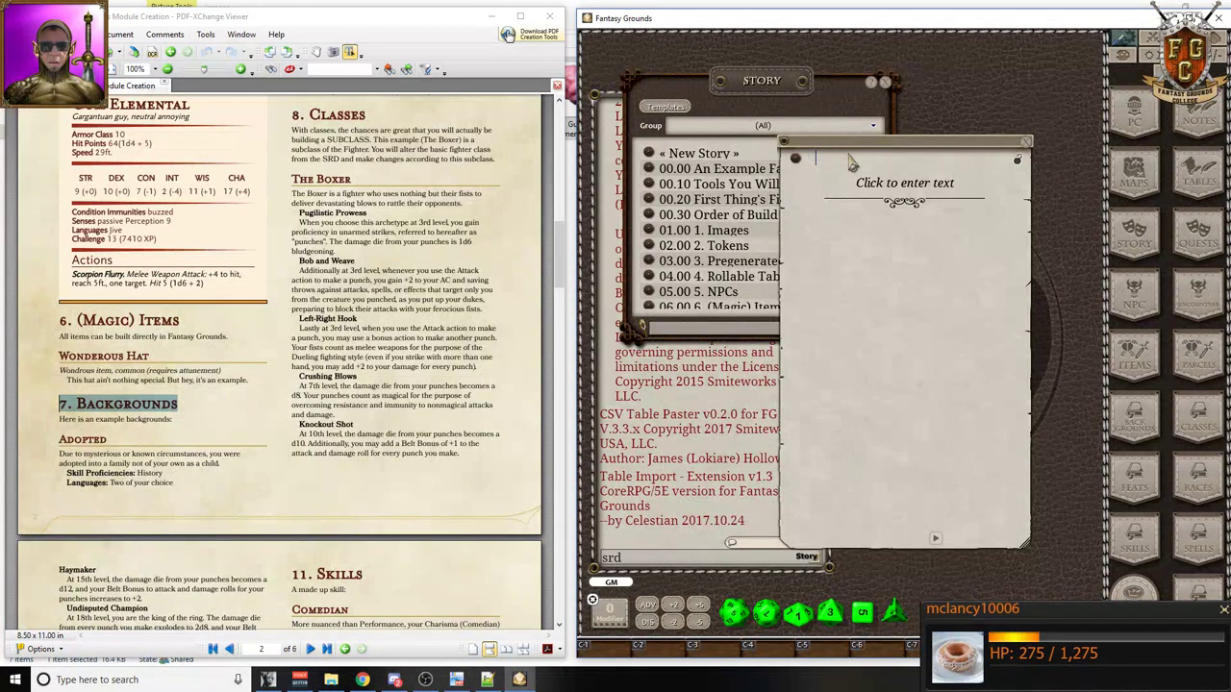
pyautogui.write('07.00')
pyautogui.hotkey('ctrl', 'v')
pyautogui.click(1027, 146)
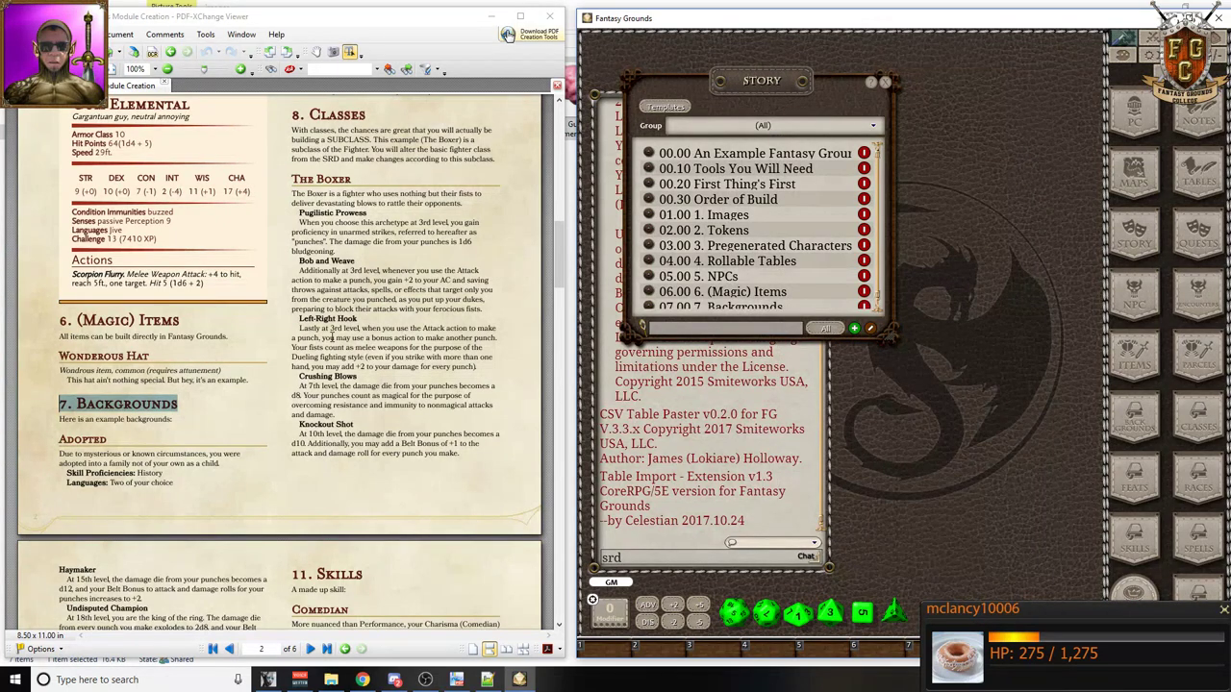
# - Copy the PDF's Classes heading into a new story entry titled "08.00 8. Classes" and close the entry
pyautogui.scroll(5, 334, 338)
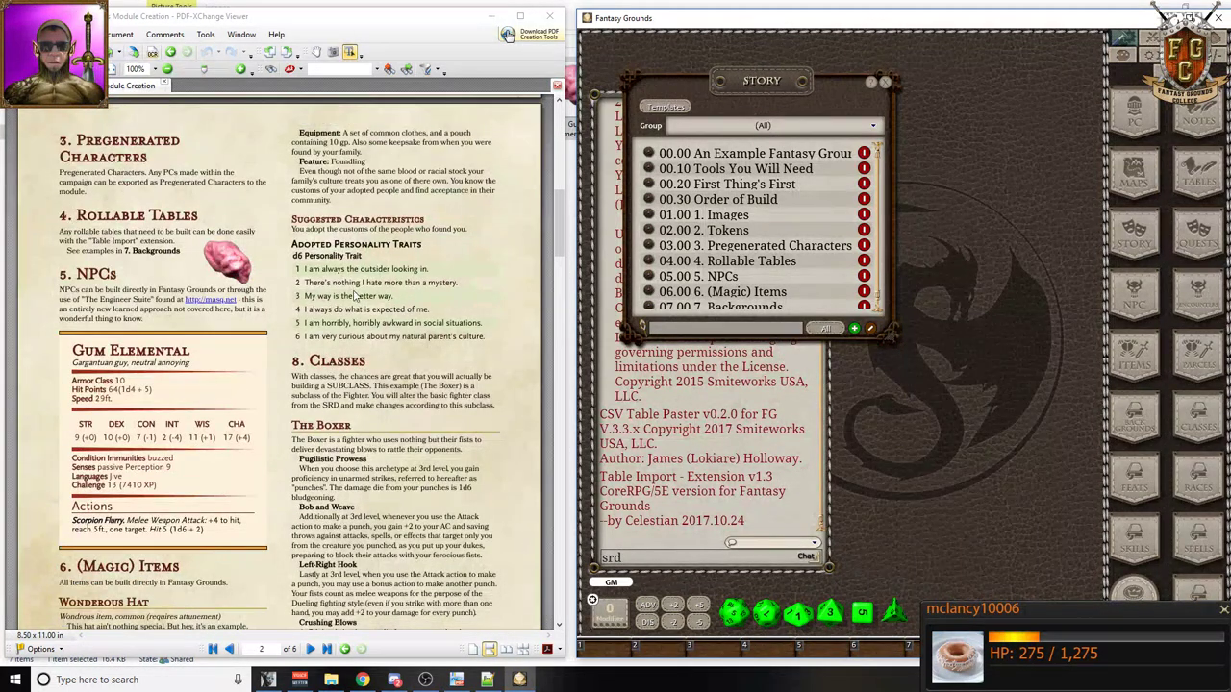
pyautogui.scroll(-1, 383, 271)
pyautogui.moveTo(370, 332); pyautogui.dragTo(296, 335)
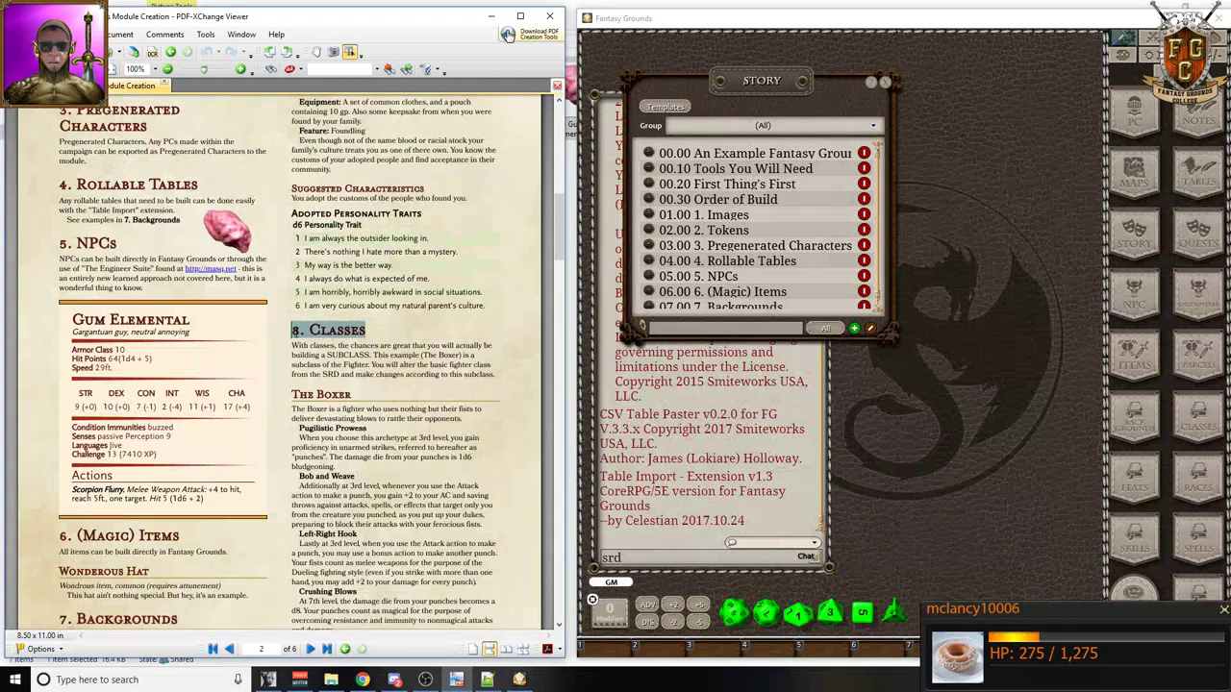
pyautogui.click(854, 329)
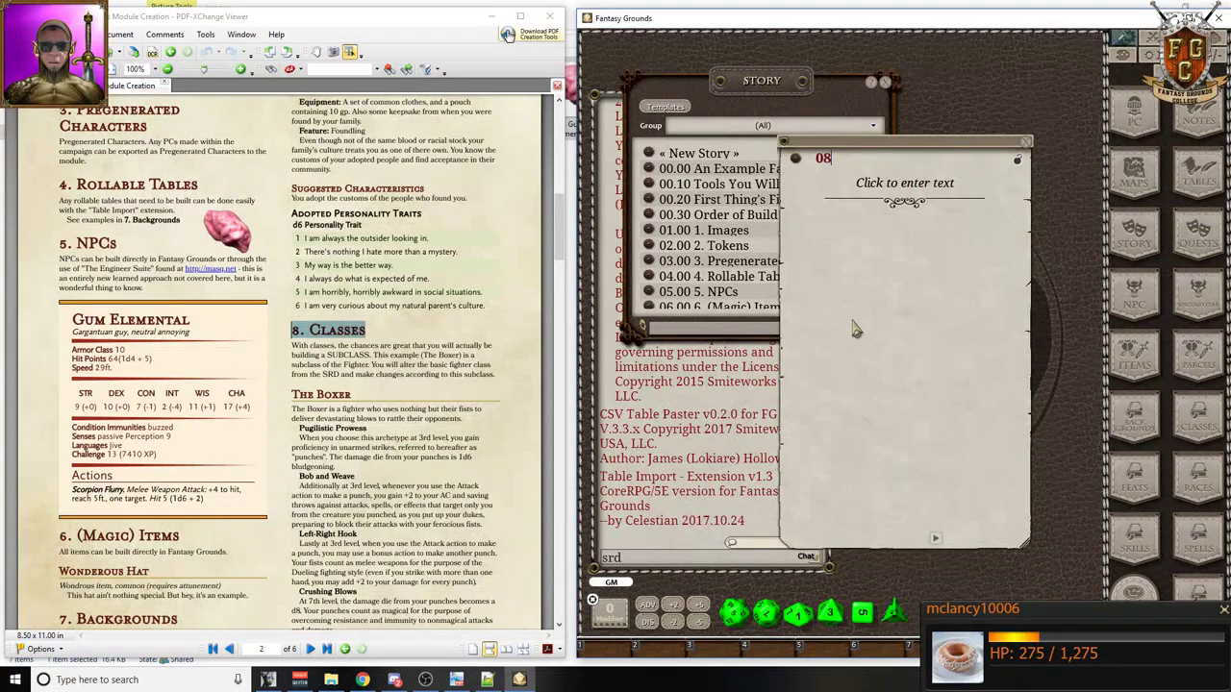
pyautogui.write('08.00 8. Classes')
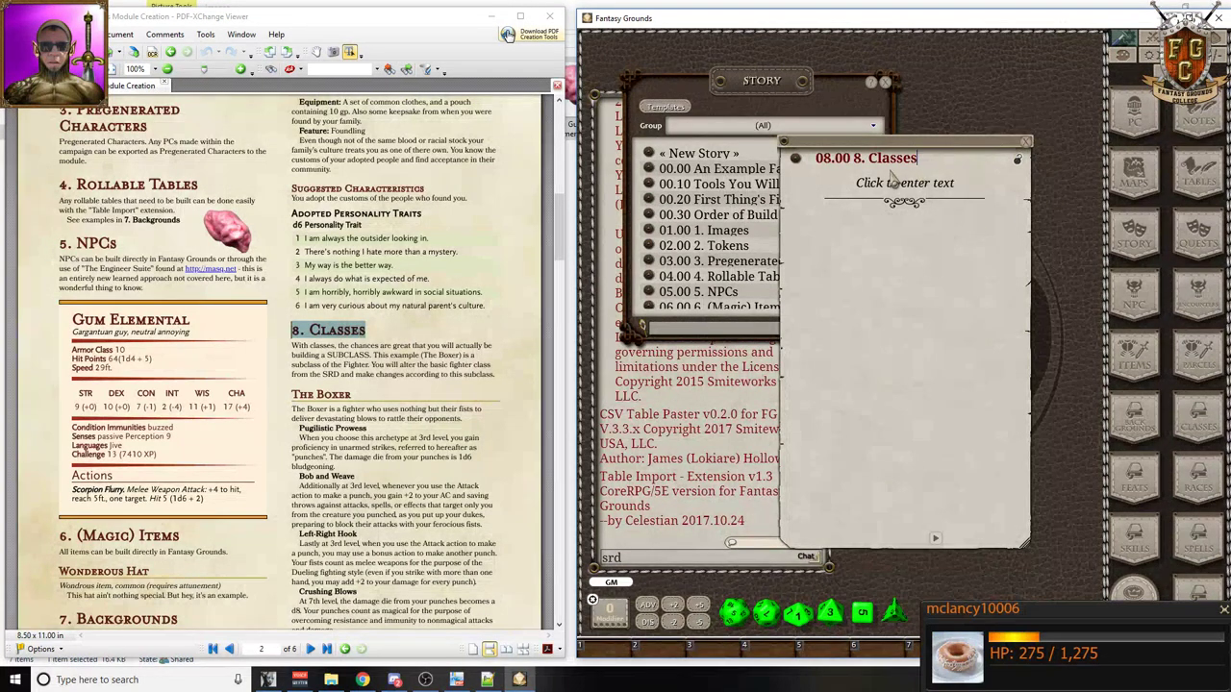
pyautogui.click(1027, 143)
# - Create a story entry titled "09.00 9. Feats", copying the heading from page 3 of the PDF, and close it
pyautogui.scroll(-2, 390, 241)
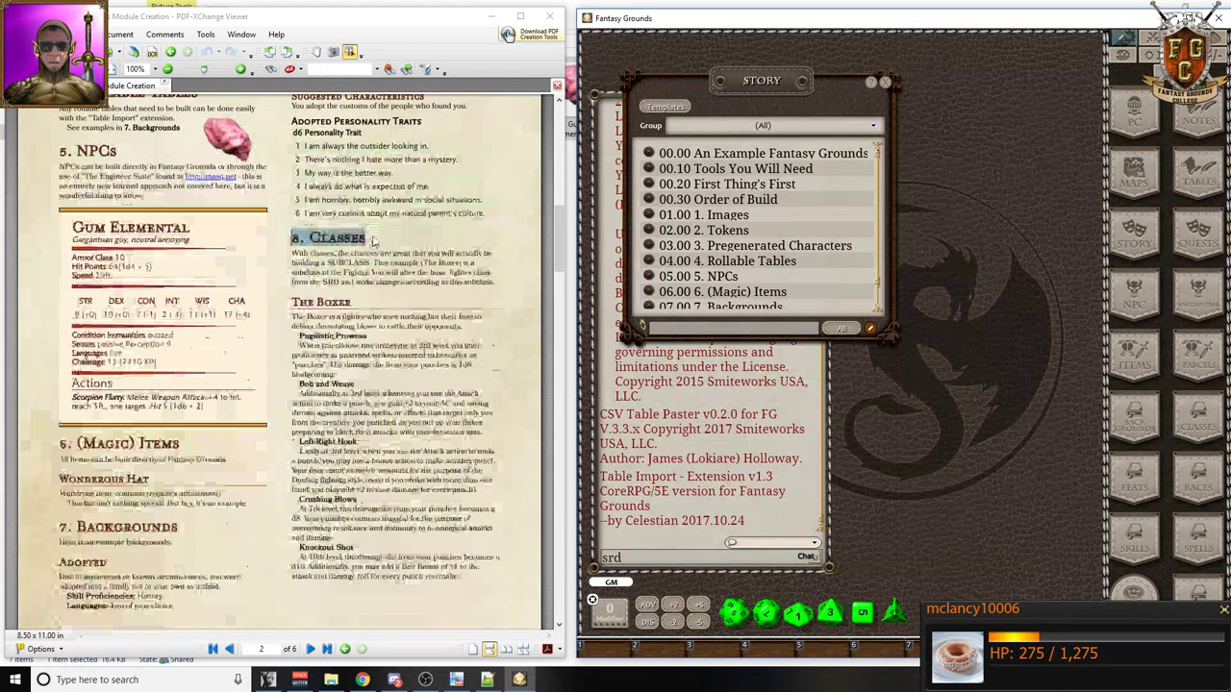
pyautogui.scroll(-2, 427, 253)
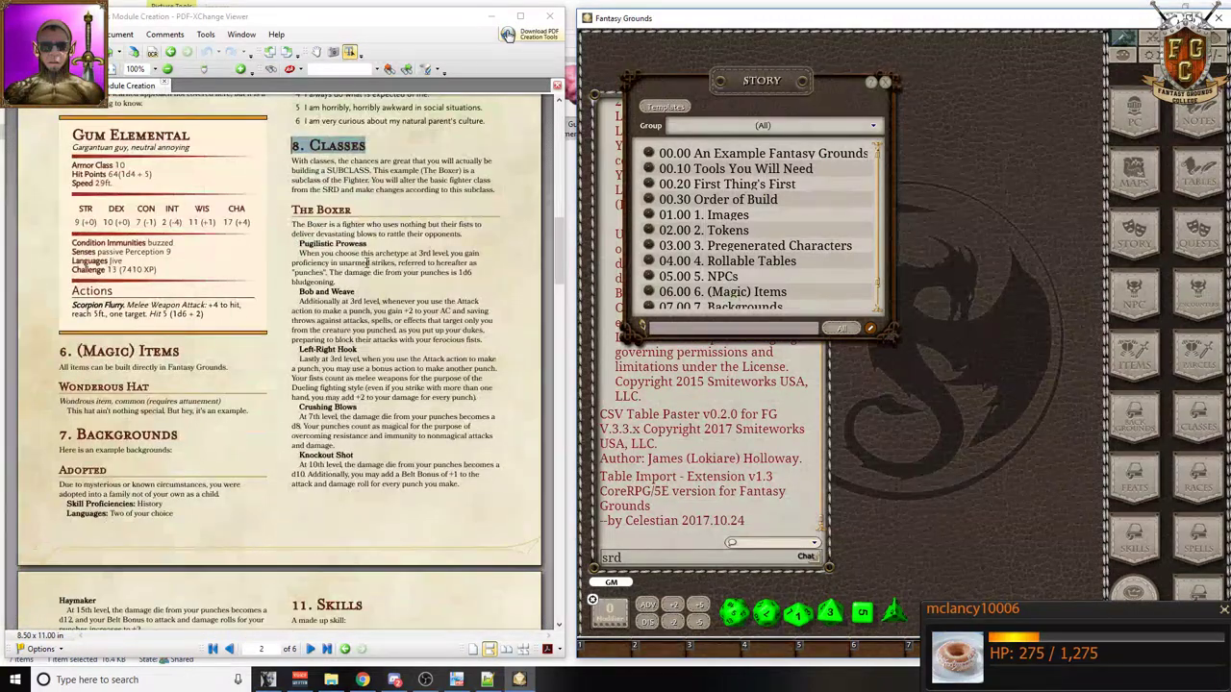
pyautogui.scroll(-8, 367, 262)
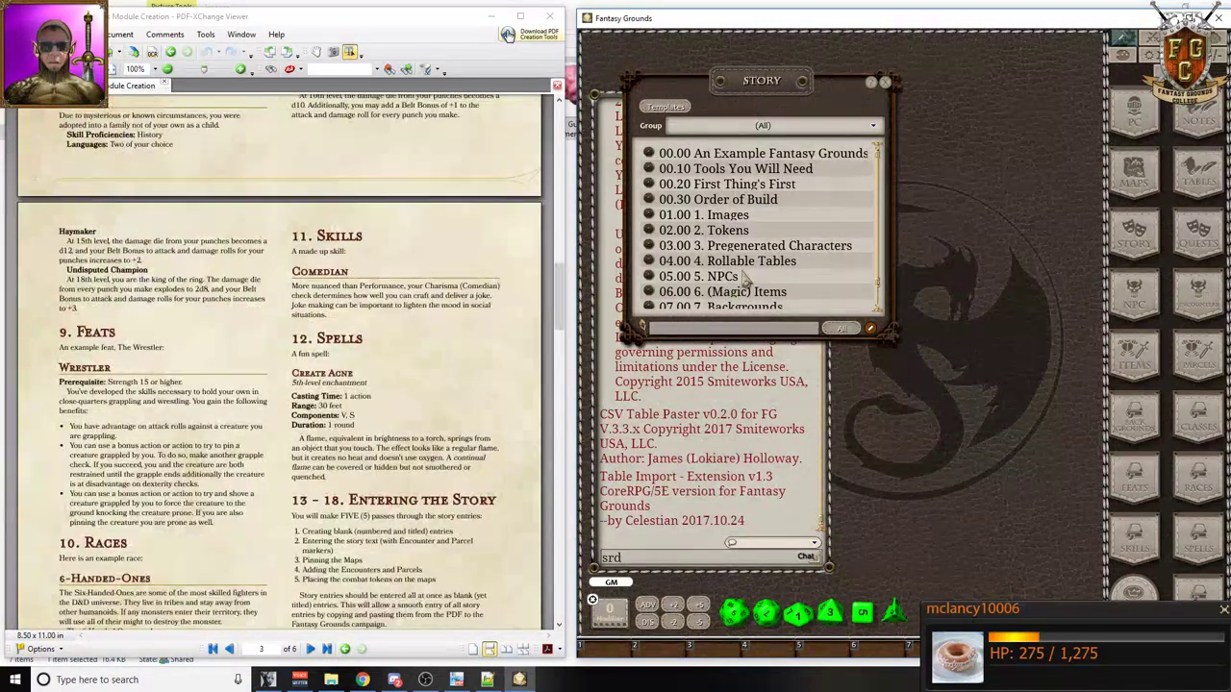
pyautogui.click(871, 328)
pyautogui.click(863, 329)
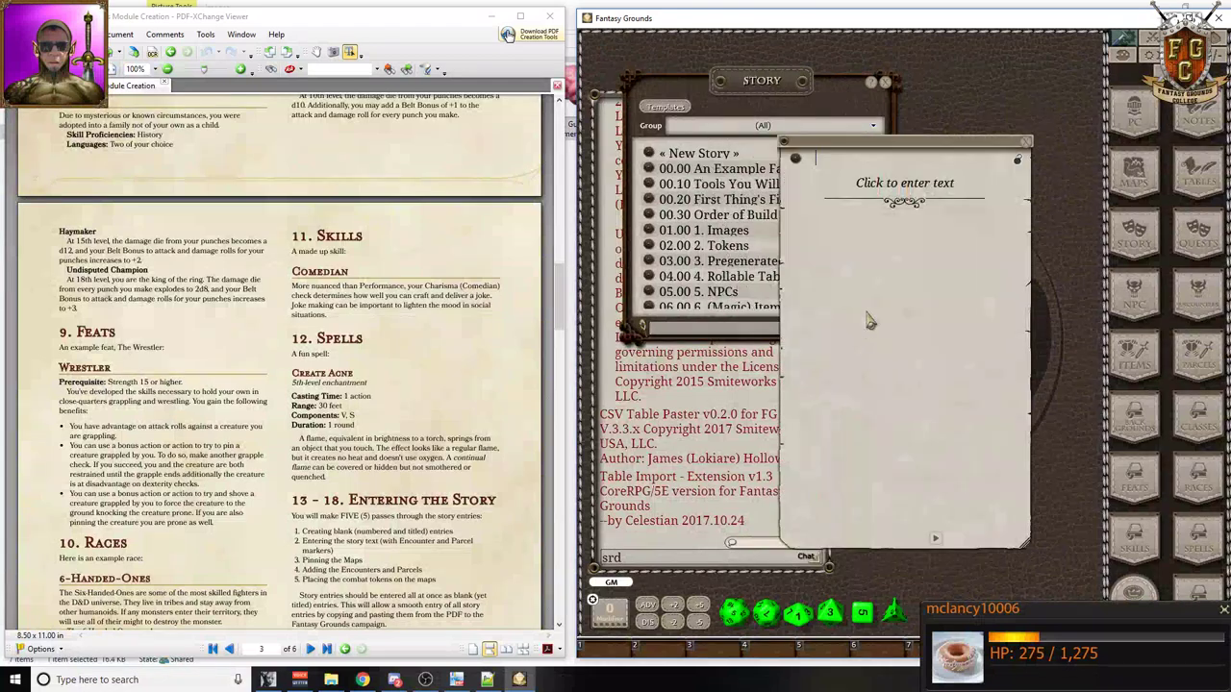
pyautogui.write('09.00')
pyautogui.moveTo(138, 336); pyautogui.dragTo(58, 337)
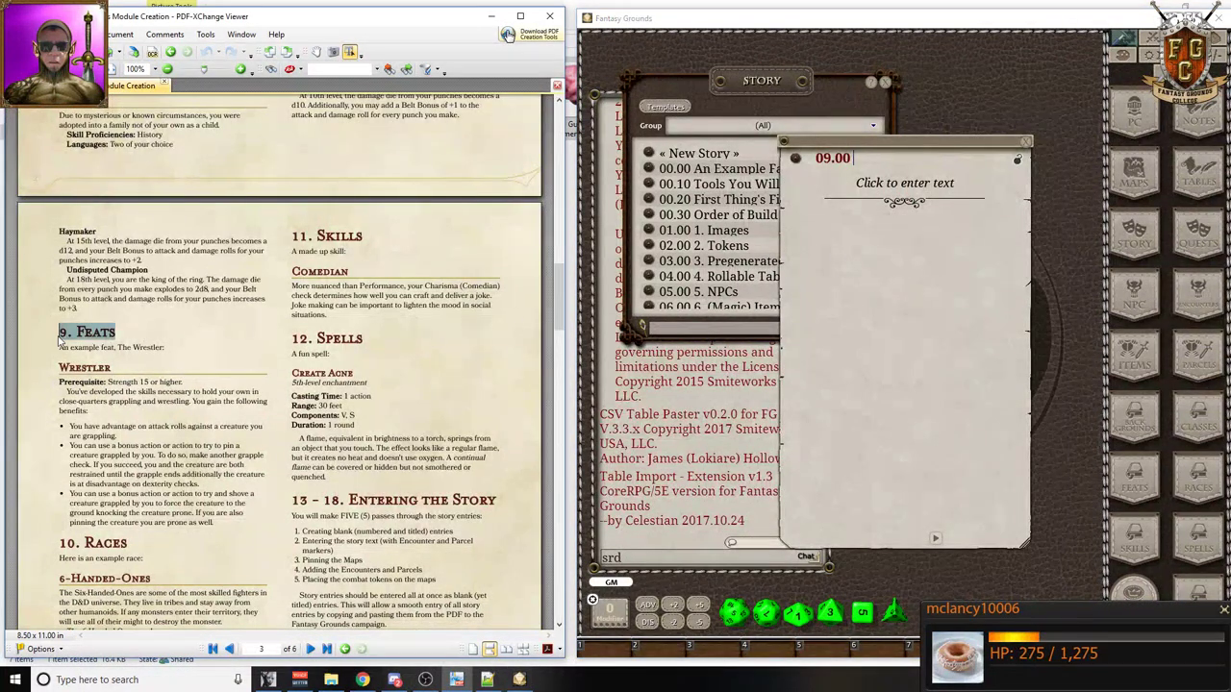
pyautogui.click(869, 182)
pyautogui.hotkey('ctrl', 'v')
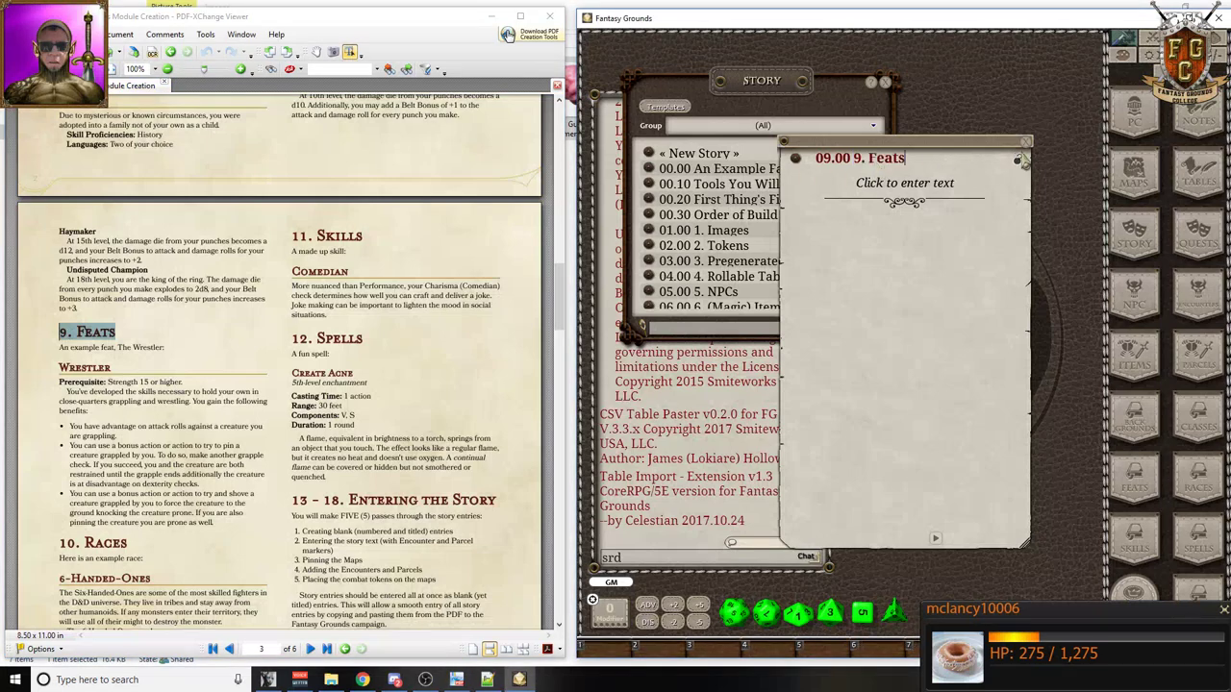
pyautogui.click(1025, 141)
# - Create a story entry titled "10.00 10. Races" using the PDF's Races heading, and close it
pyautogui.click(869, 329)
pyautogui.click(854, 329)
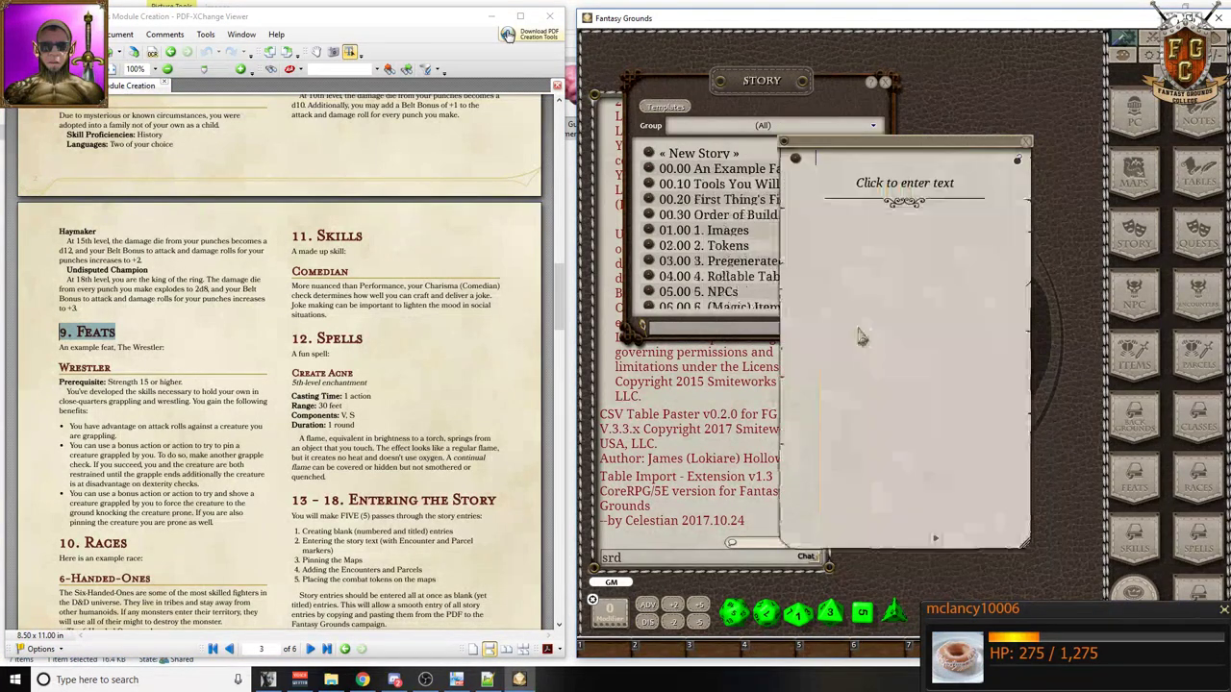
pyautogui.write('10.00')
pyautogui.scroll(-2, 117, 466)
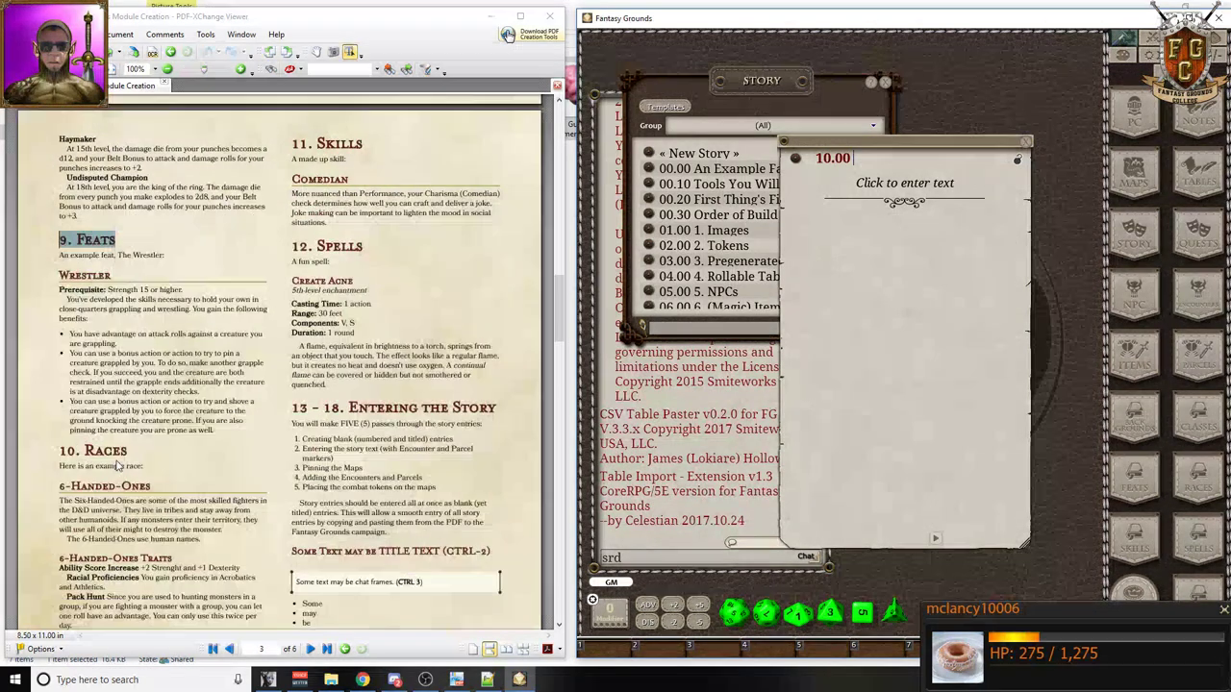
pyautogui.moveTo(129, 450); pyautogui.dragTo(57, 452)
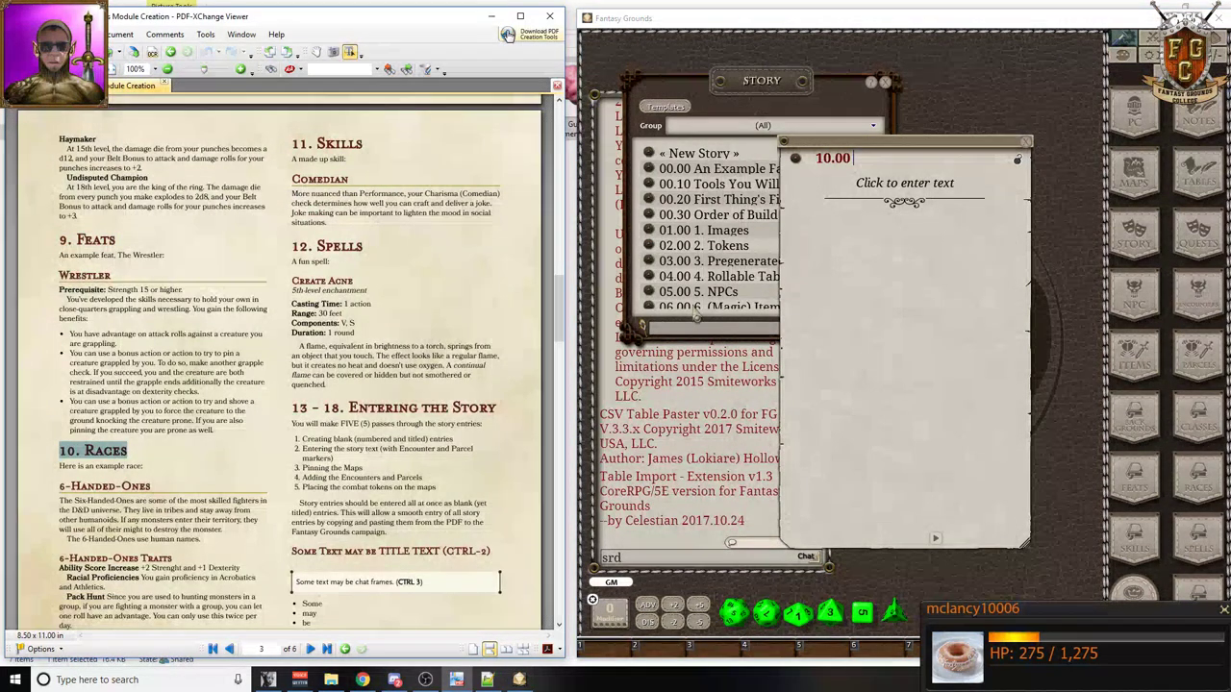
pyautogui.write('10. Races')
pyautogui.click(1025, 143)
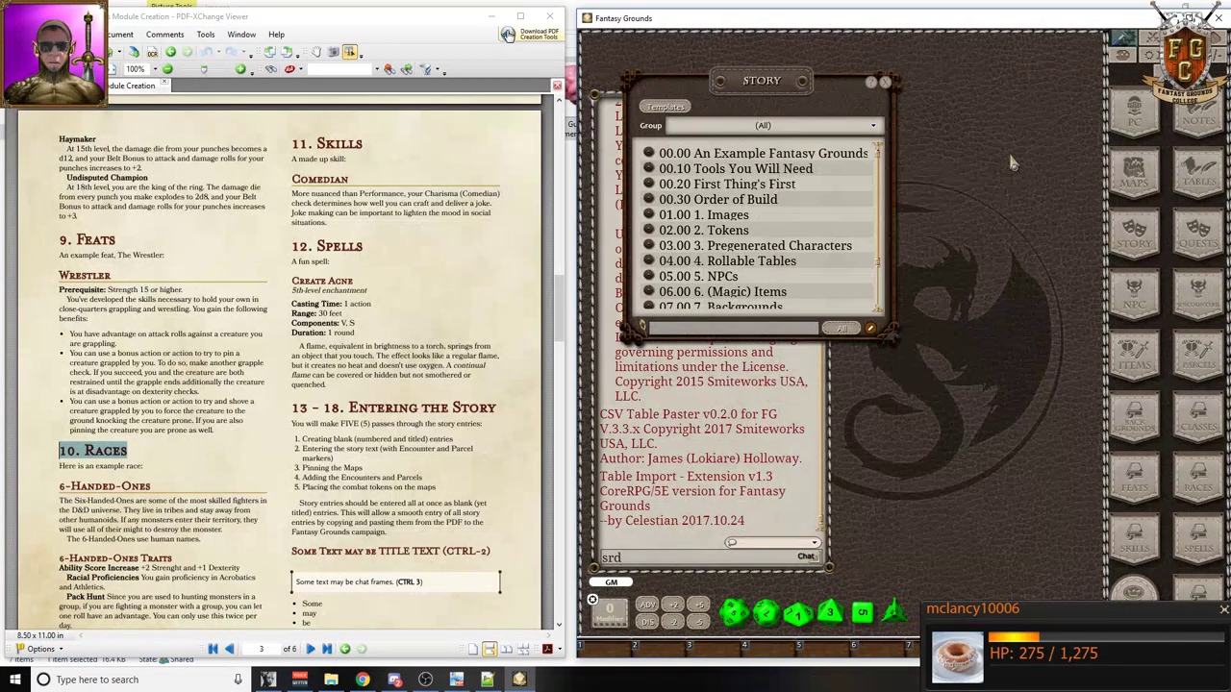
# - Create a story entry titled "11.00 11. Skills" with the Skills heading copied from the PDF, and close it
pyautogui.click(870, 329)
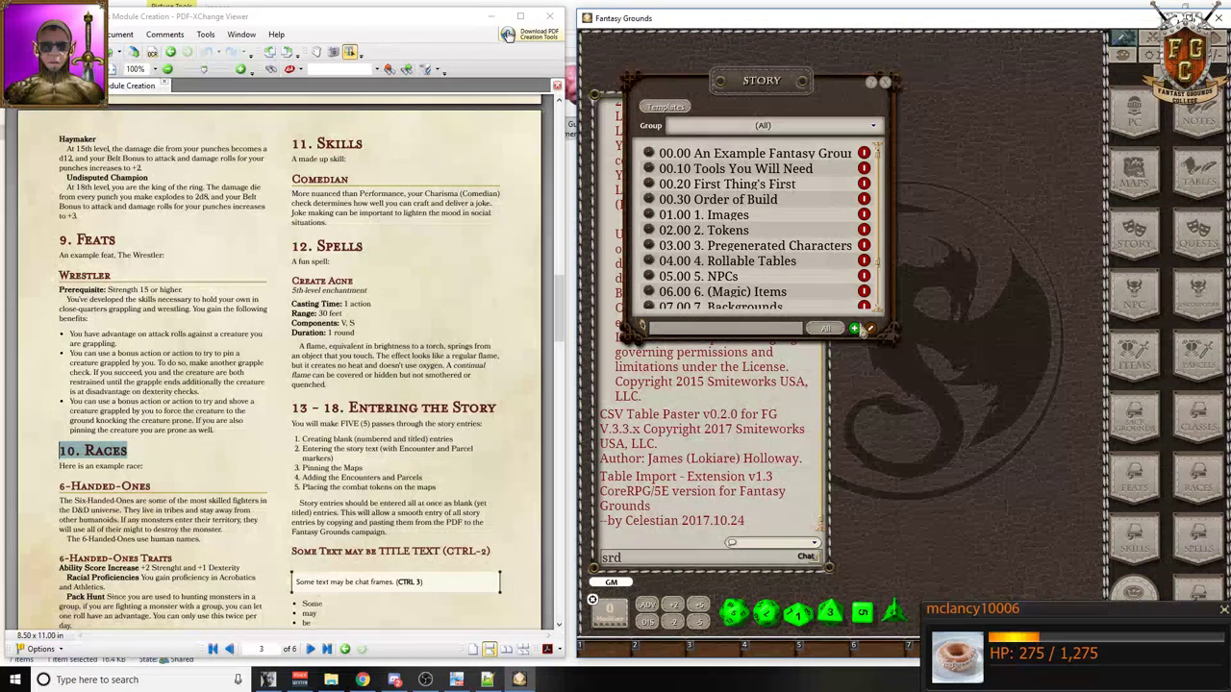
pyautogui.click(854, 328)
pyautogui.write('11')
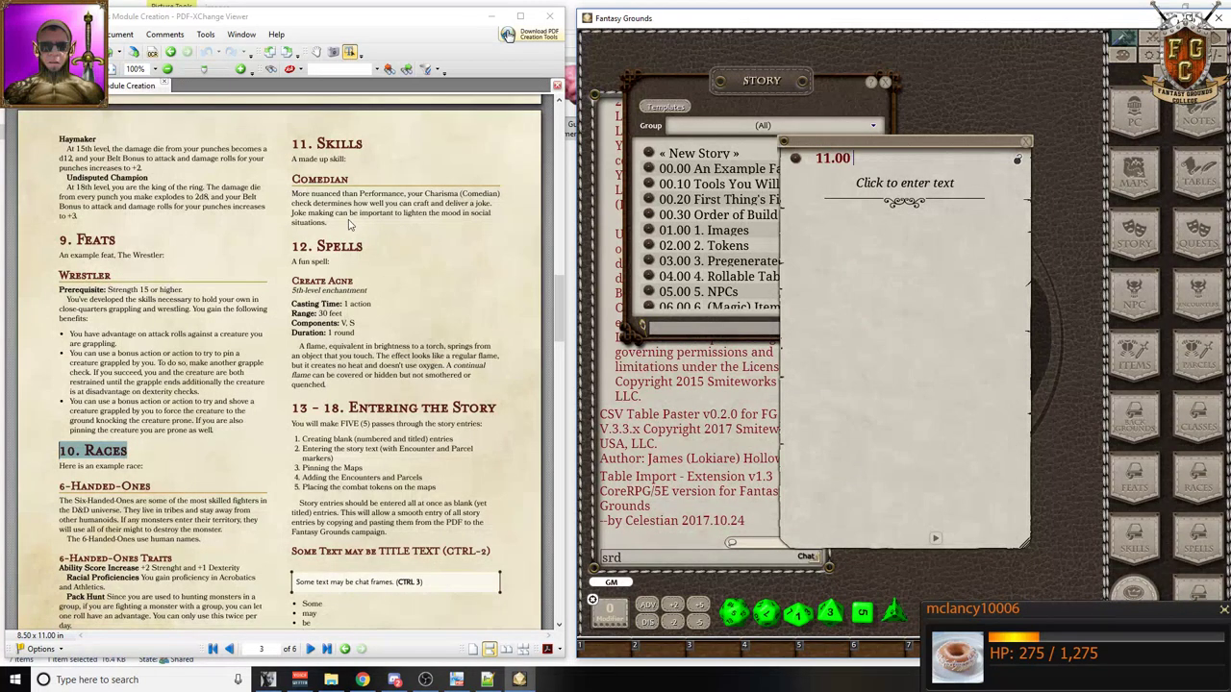
pyautogui.moveTo(379, 143); pyautogui.dragTo(294, 152)
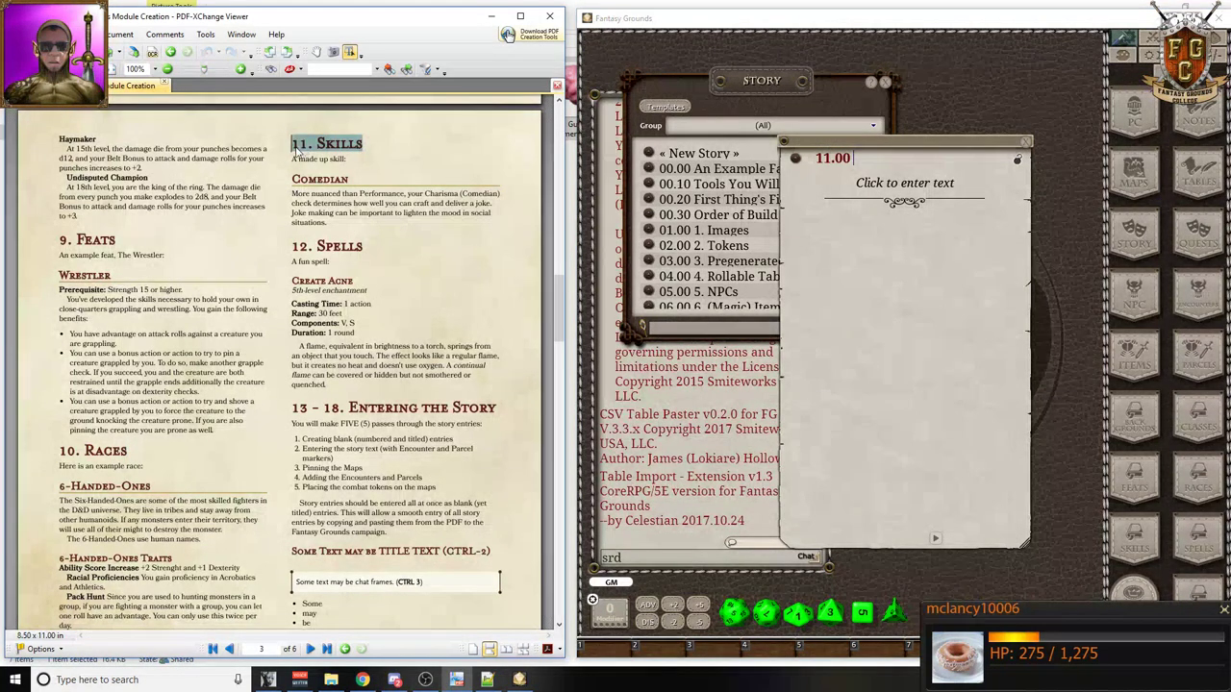
pyautogui.hotkey('ctrl', 'c')
pyautogui.click(907, 159)
pyautogui.hotkey('ctrl', 'v')
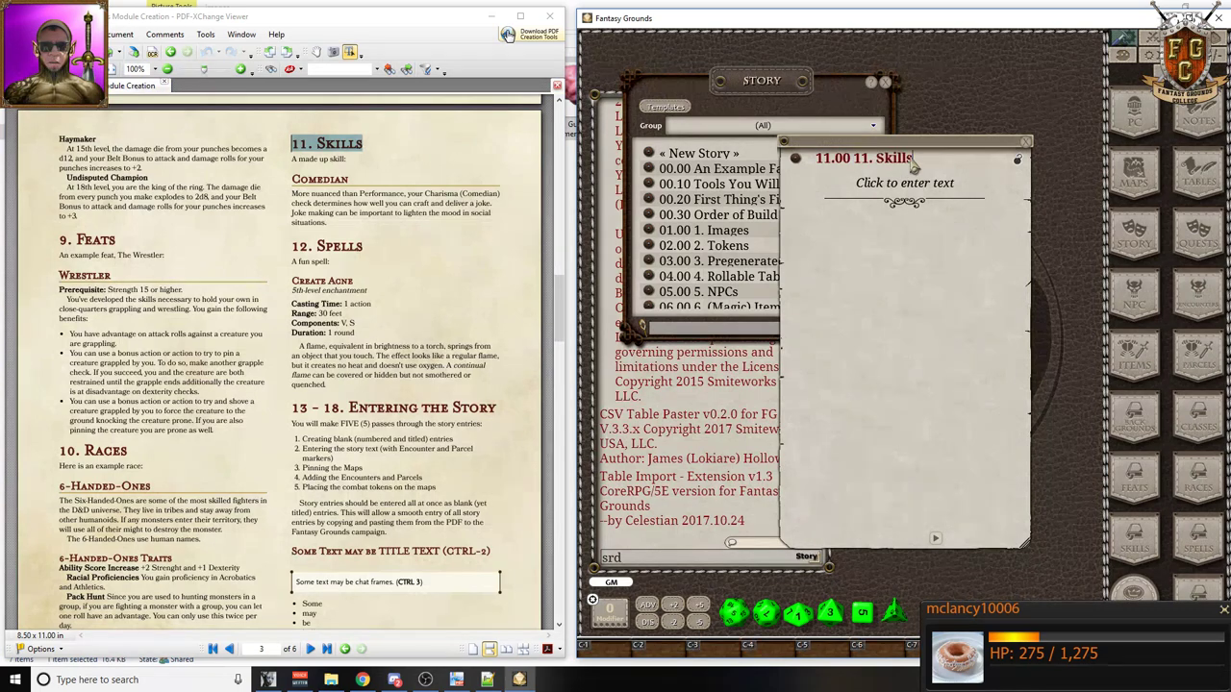
pyautogui.click(1025, 144)
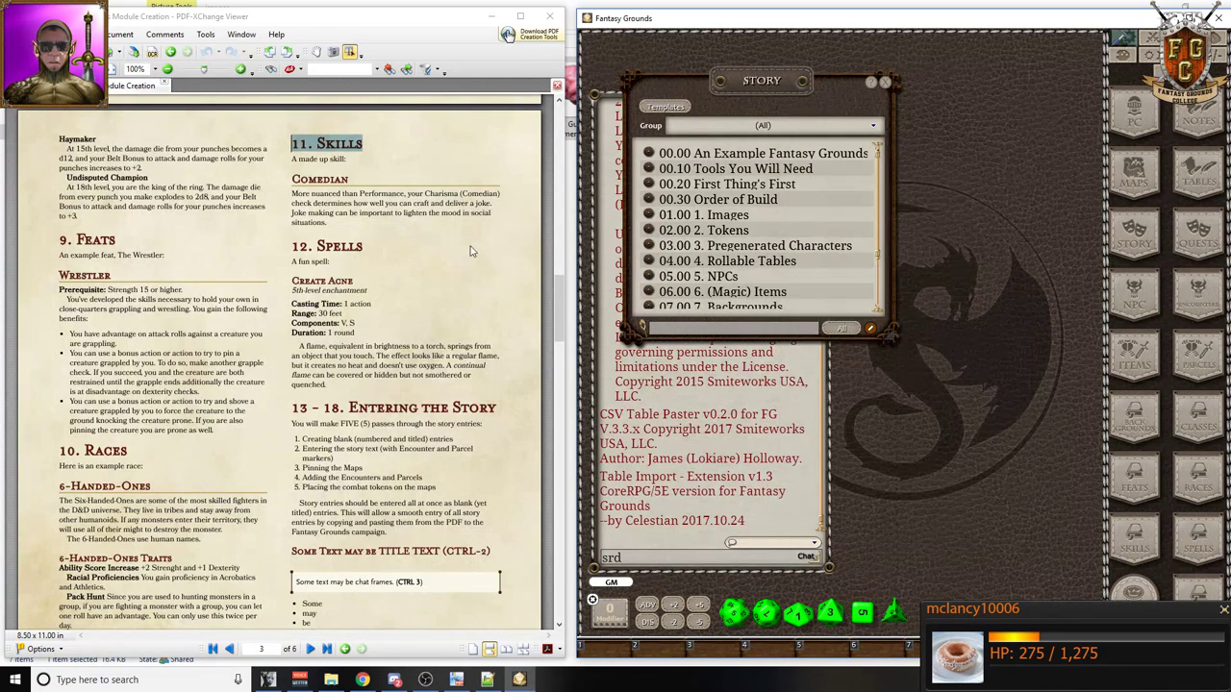
# - Create a story entry titled "12.00 12. Spells" using the PDF's Spells heading, and close it
pyautogui.click(383, 248)
pyautogui.moveTo(384, 248); pyautogui.dragTo(292, 252)
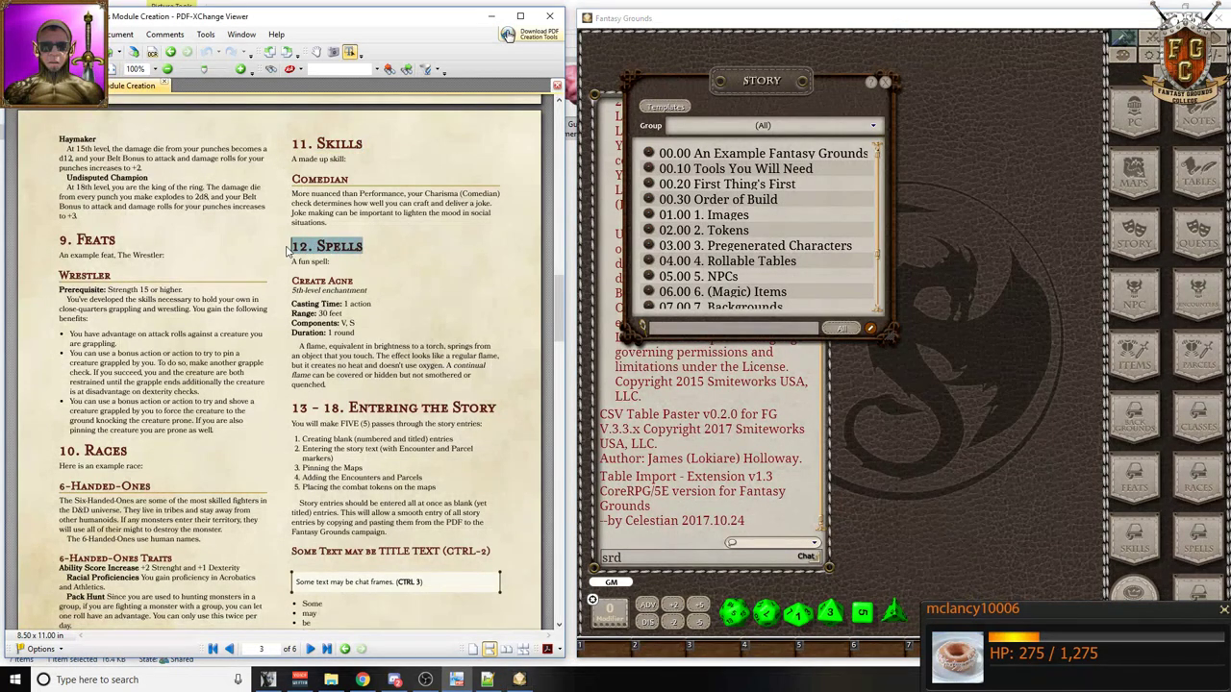
pyautogui.click(872, 330)
pyautogui.write('12.')
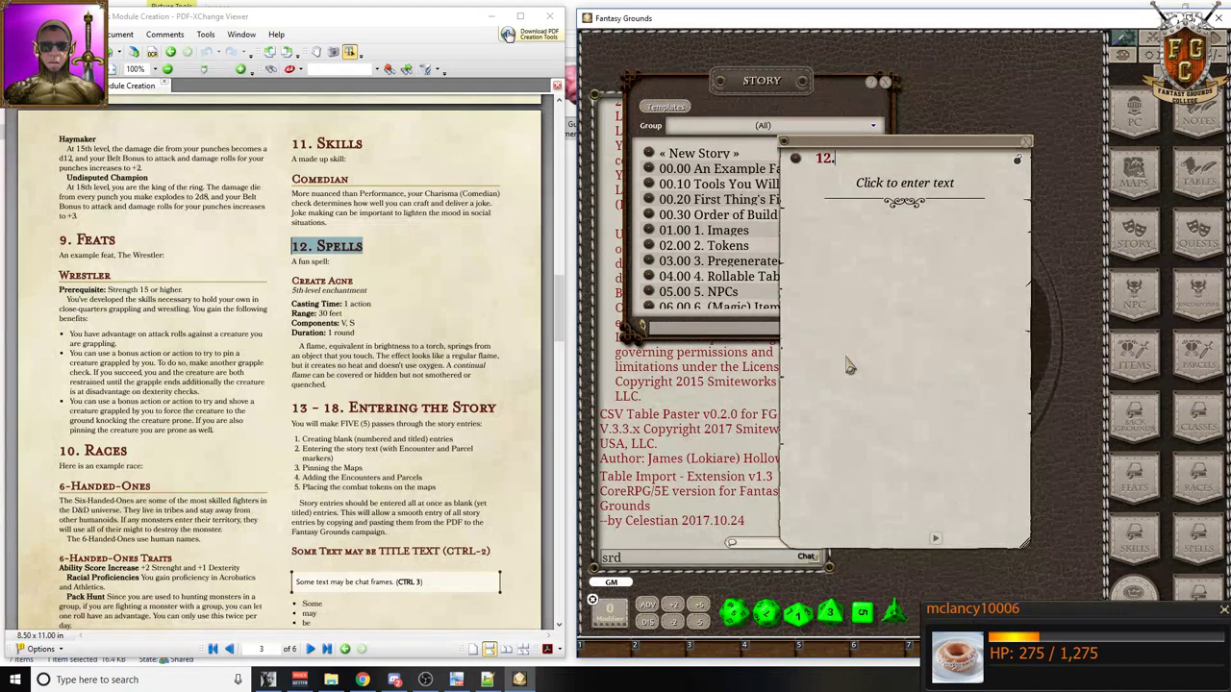
pyautogui.write('00')
pyautogui.hotkey('ctrl', 'v')
pyautogui.click(1026, 144)
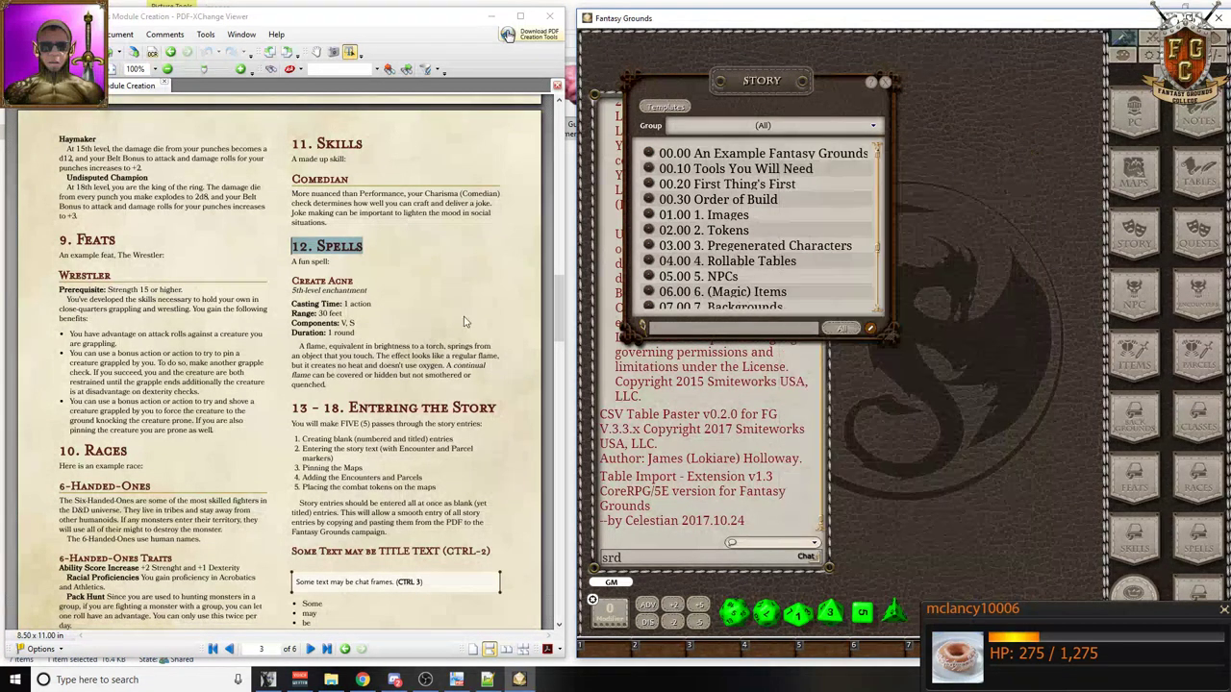
# - Add a story entry titled "13.00 13 - 18. Entering the Story" with the heading copied from the PDF, and close it
pyautogui.scroll(-4, 370, 342)
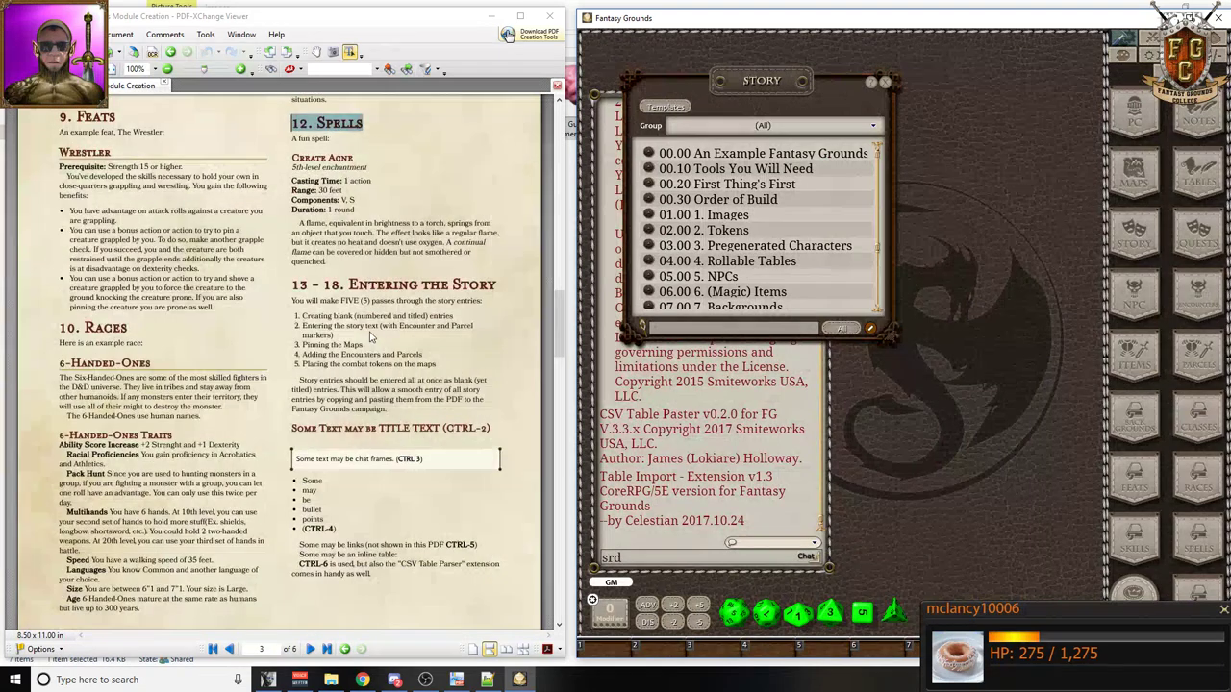
pyautogui.scroll(-1, 369, 335)
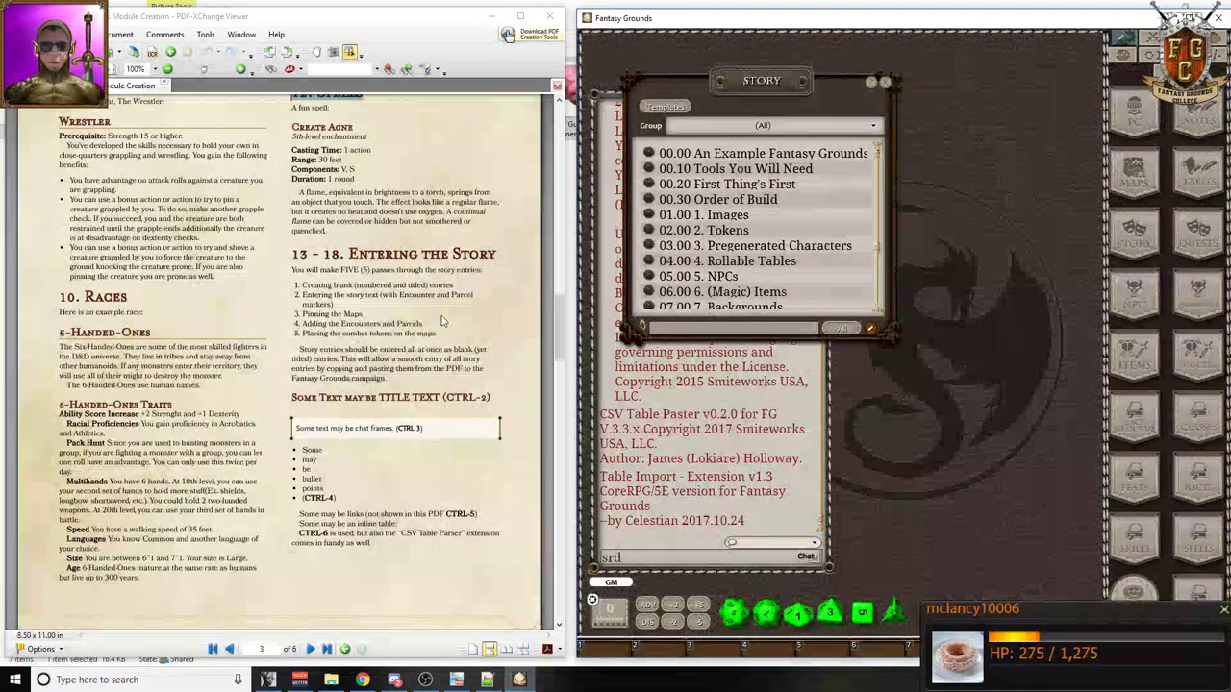
pyautogui.scroll(-1, 442, 318)
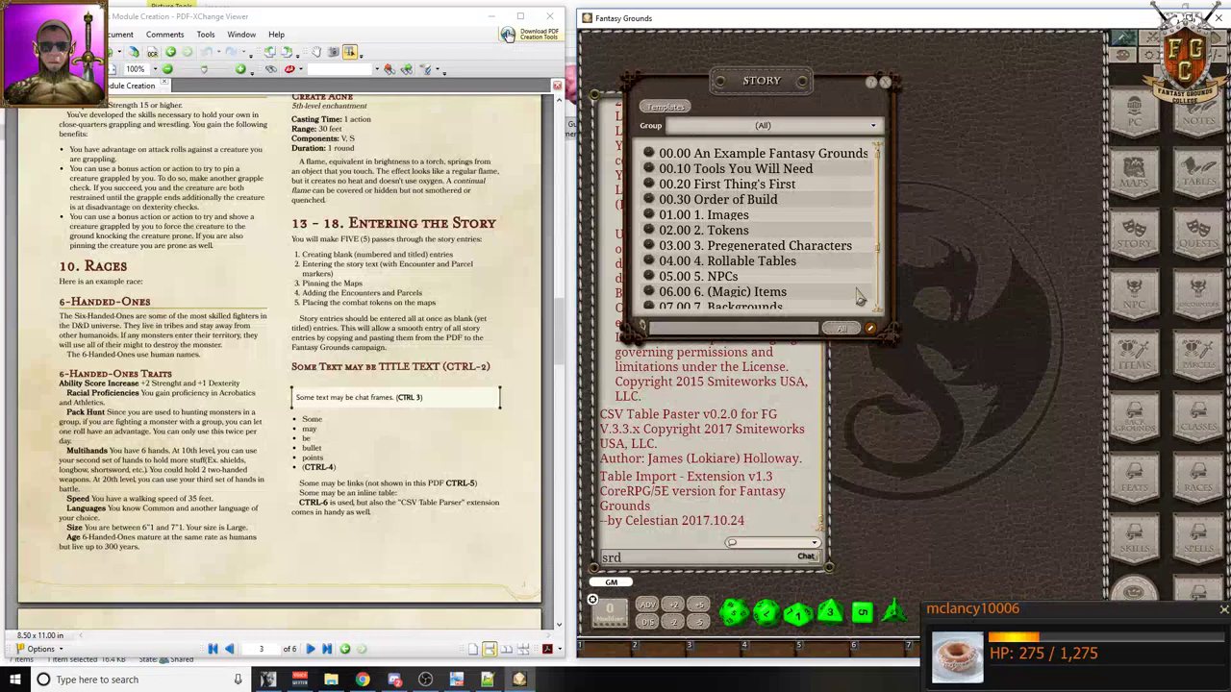
pyautogui.click(870, 329)
pyautogui.click(854, 329)
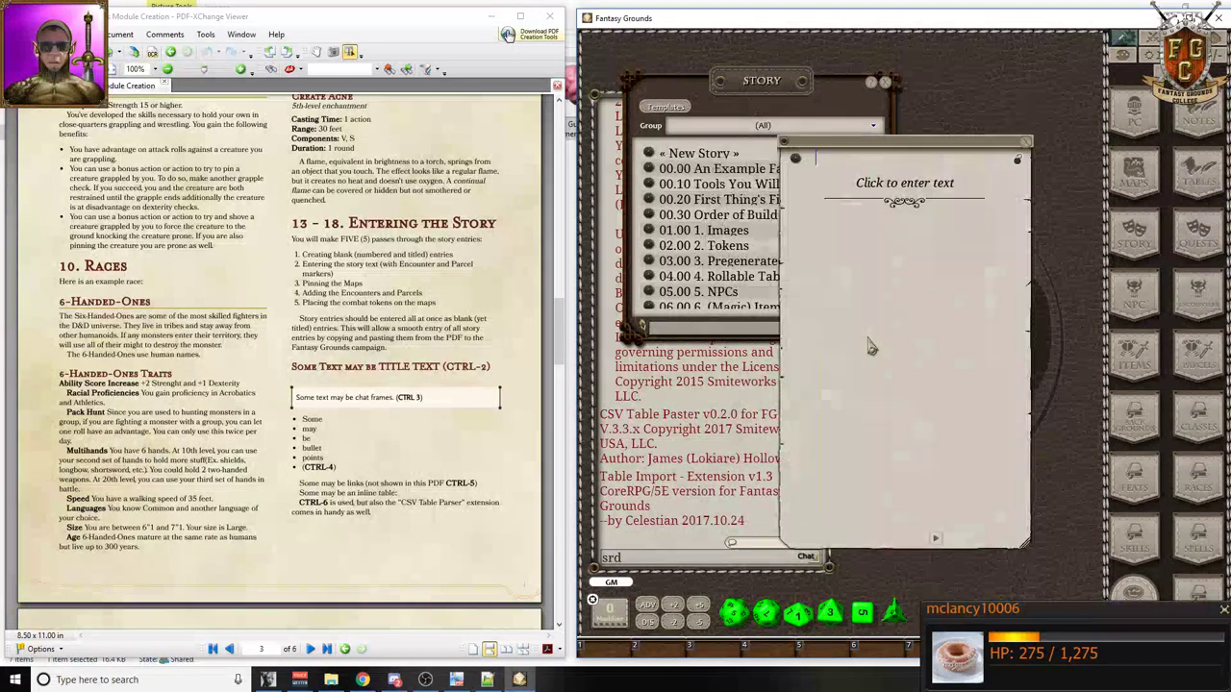
pyautogui.write('13.00')
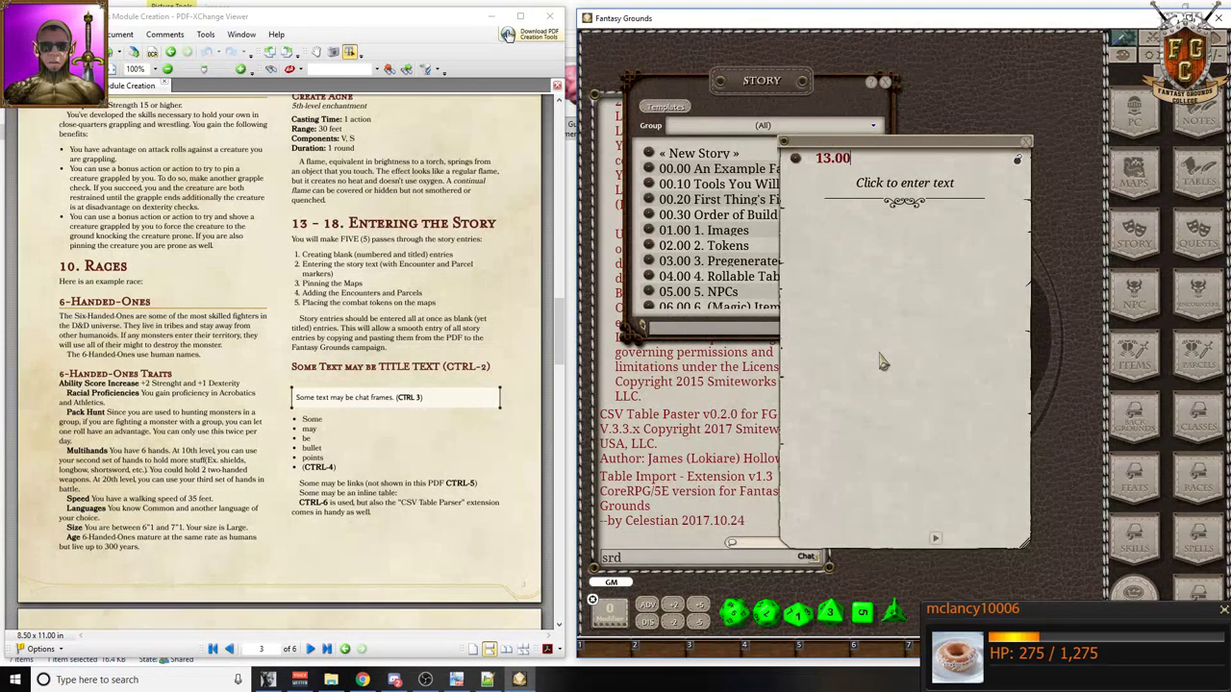
pyautogui.moveTo(292, 223); pyautogui.dragTo(496, 223)
pyautogui.hotkey('ctrl', 'c')
pyautogui.click(876, 165)
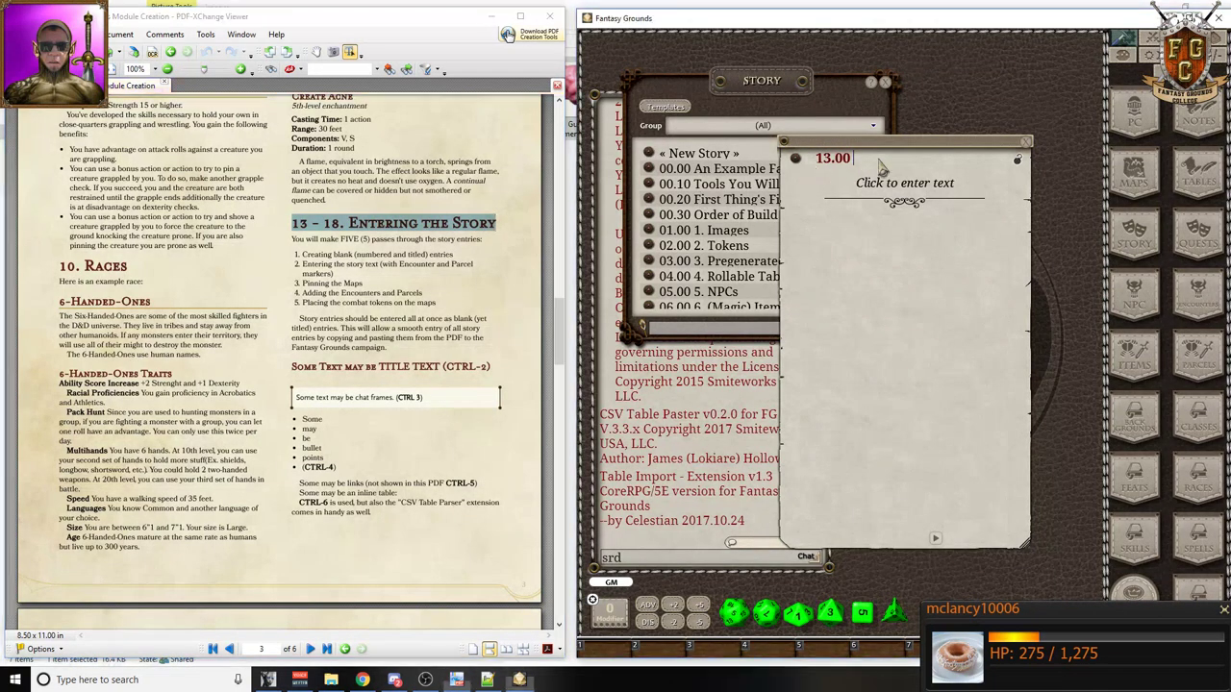
pyautogui.hotkey('ctrl', 'v')
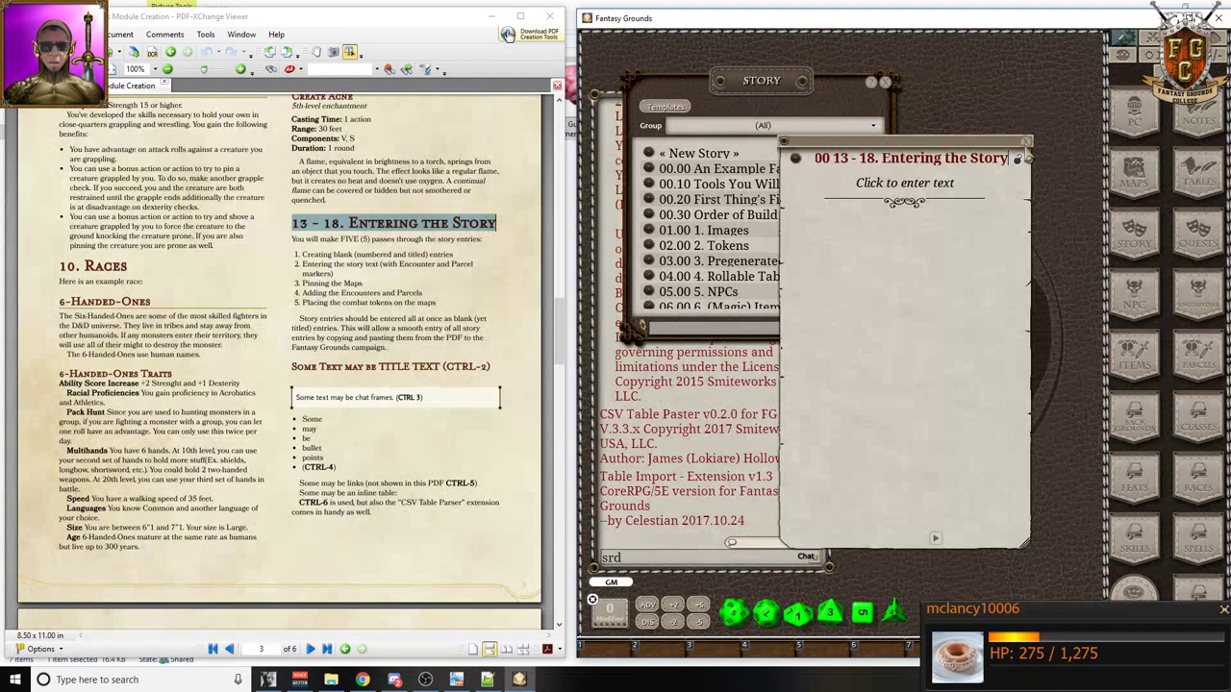
pyautogui.click(1027, 142)
# - Locate the "19. Exporting the Module" heading on page 4 of the PDF
pyautogui.scroll(-1, 367, 301)
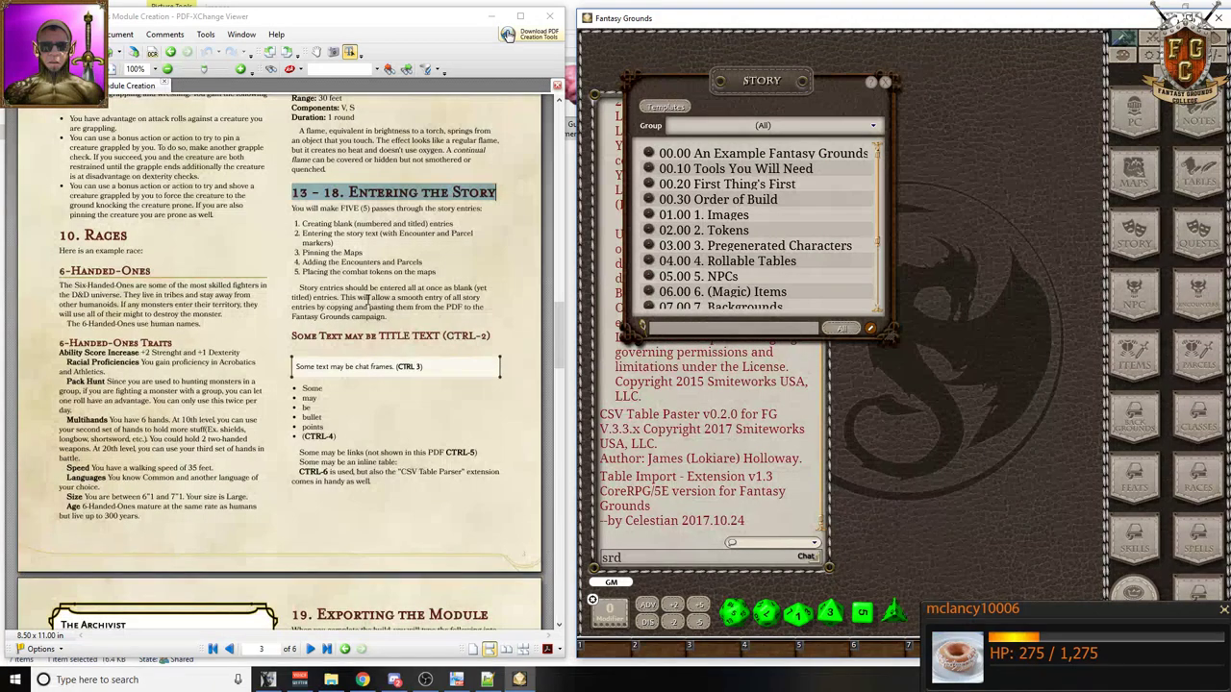
pyautogui.scroll(-15, 367, 301)
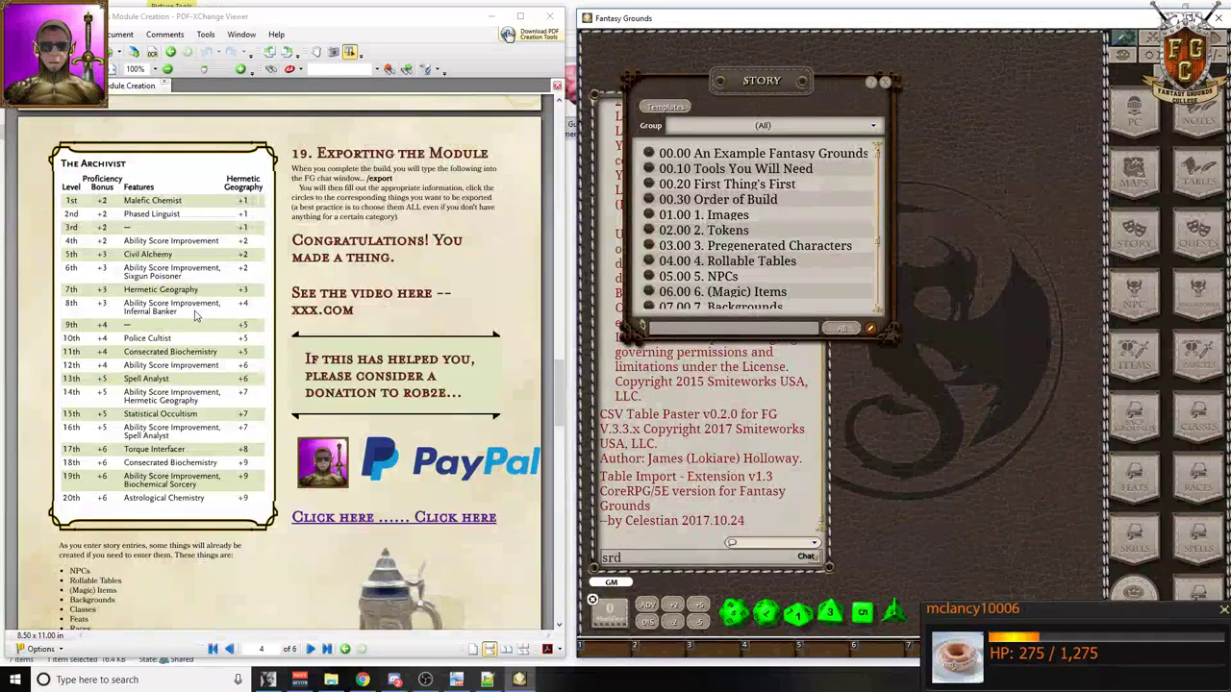
# - Create a story entry titled "19.00 19. Exporting the Module", copying the heading text from the PDF, and close it
pyautogui.scroll(-1, 195, 315)
pyautogui.scroll(-2, 195, 316)
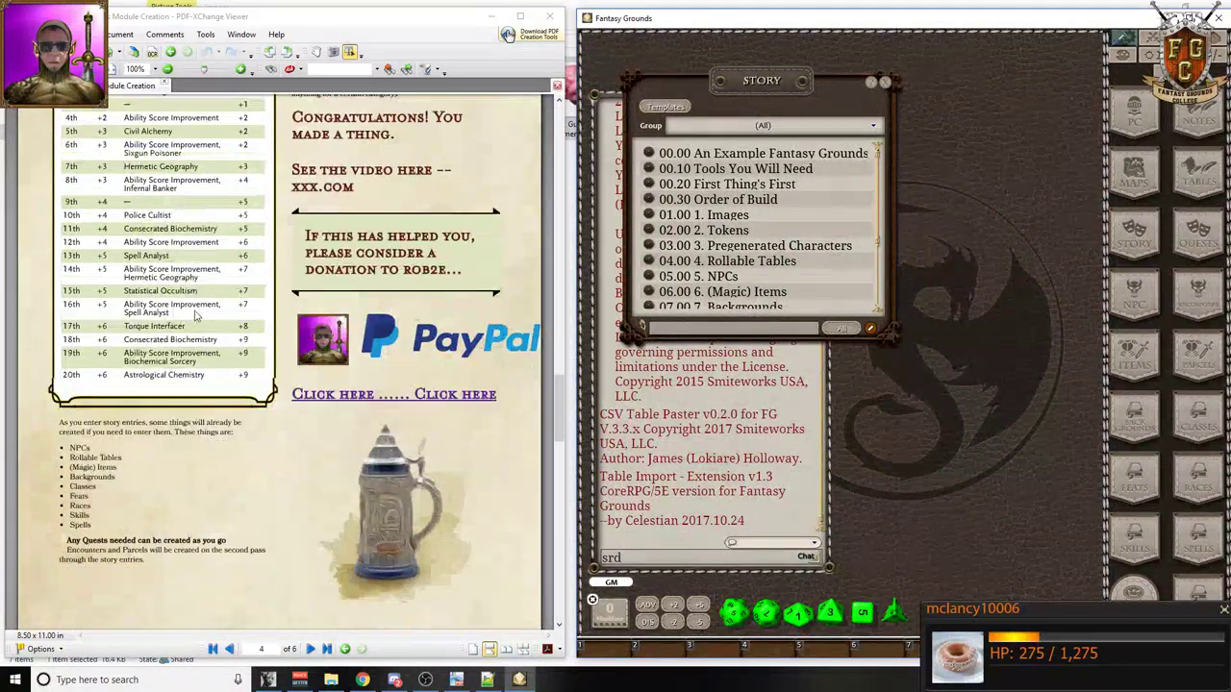
pyautogui.scroll(3, 195, 316)
pyautogui.scroll(3, 195, 316)
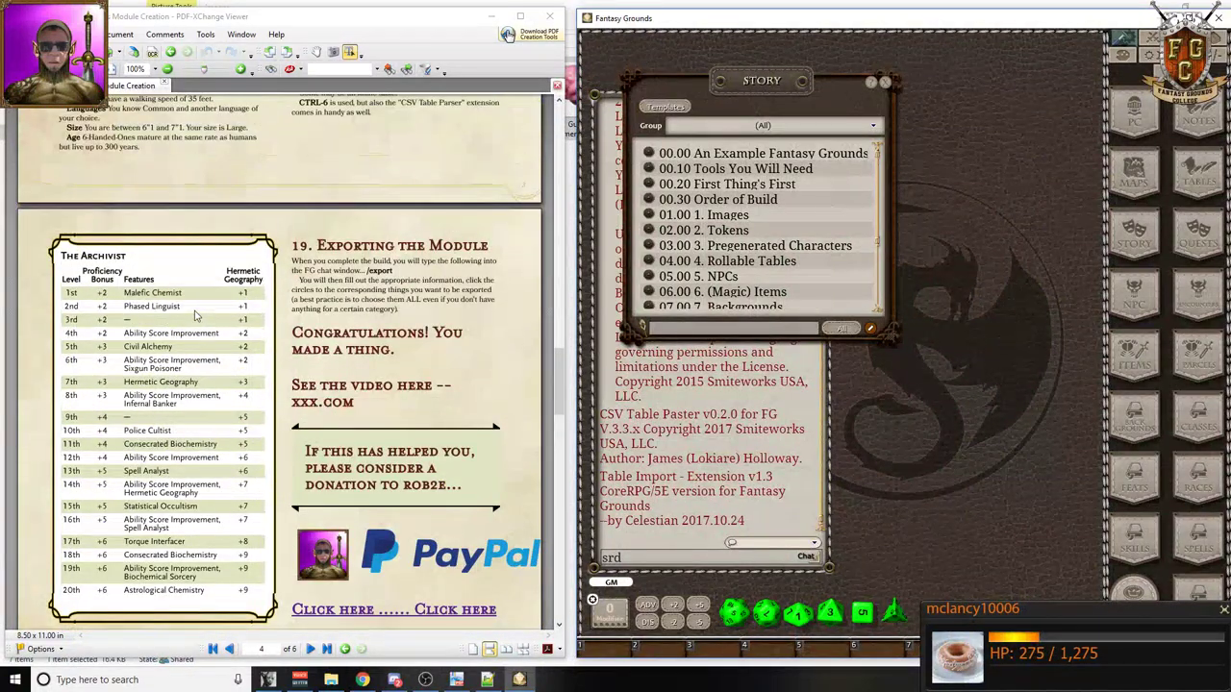
pyautogui.scroll(-2, 195, 316)
pyautogui.click(871, 330)
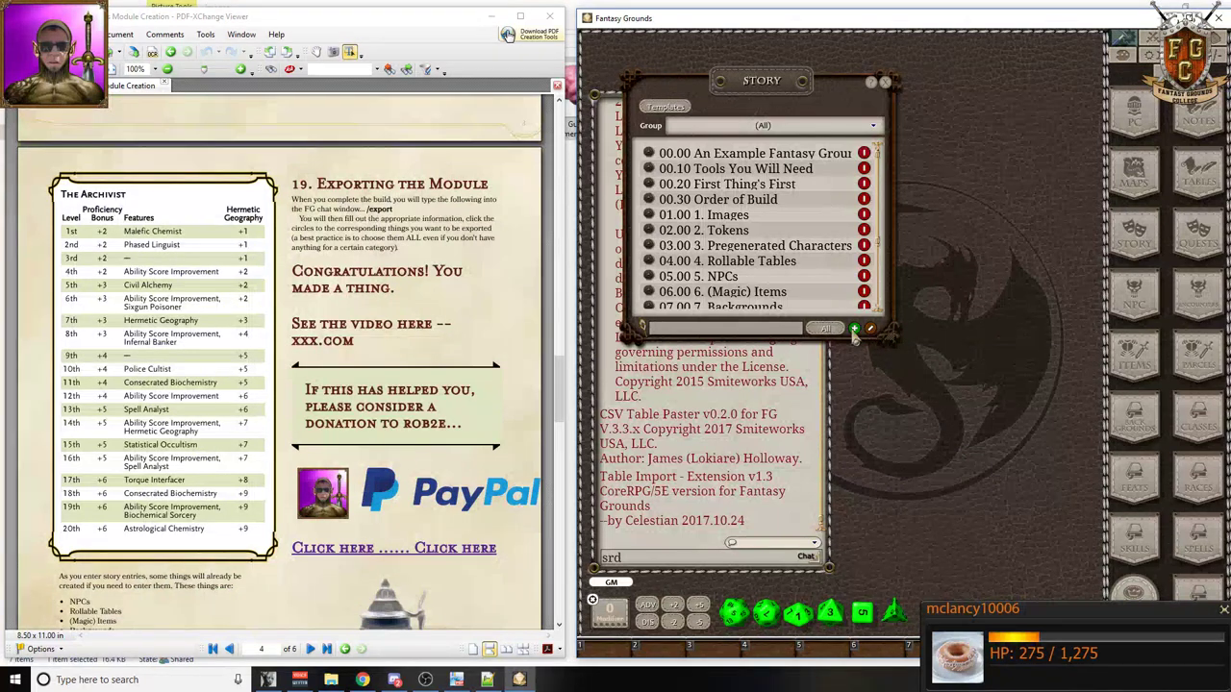
pyautogui.click(854, 329)
pyautogui.write('19.')
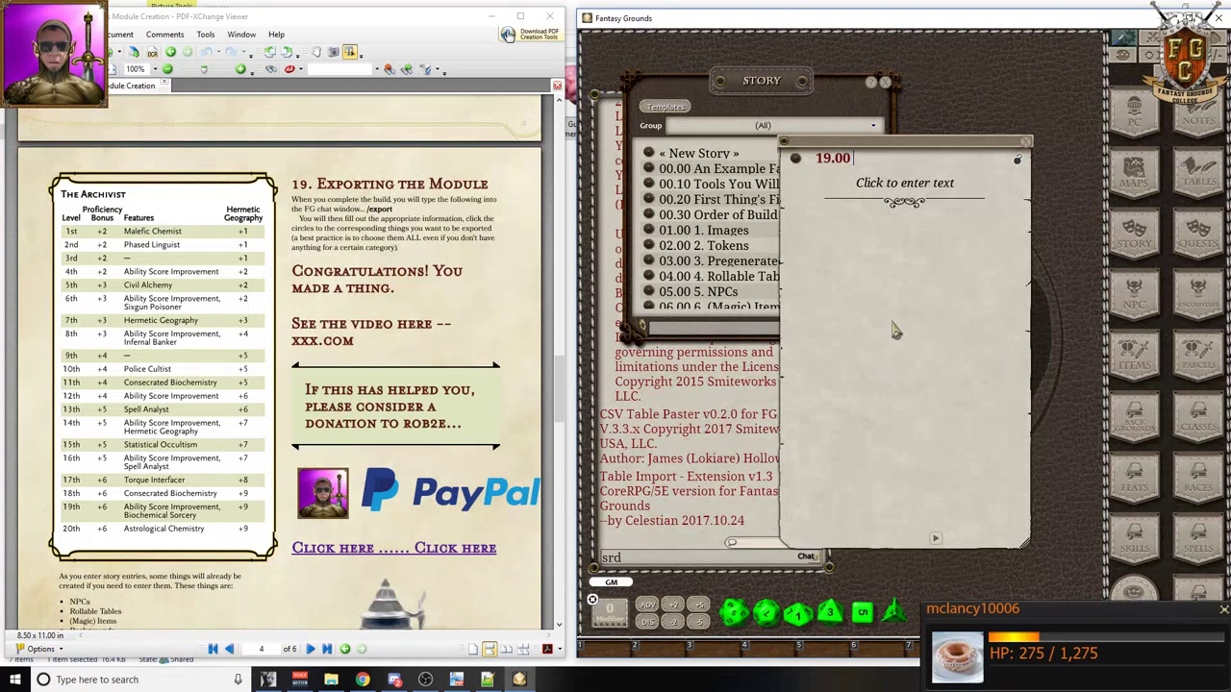
pyautogui.moveTo(488, 183); pyautogui.dragTo(295, 190)
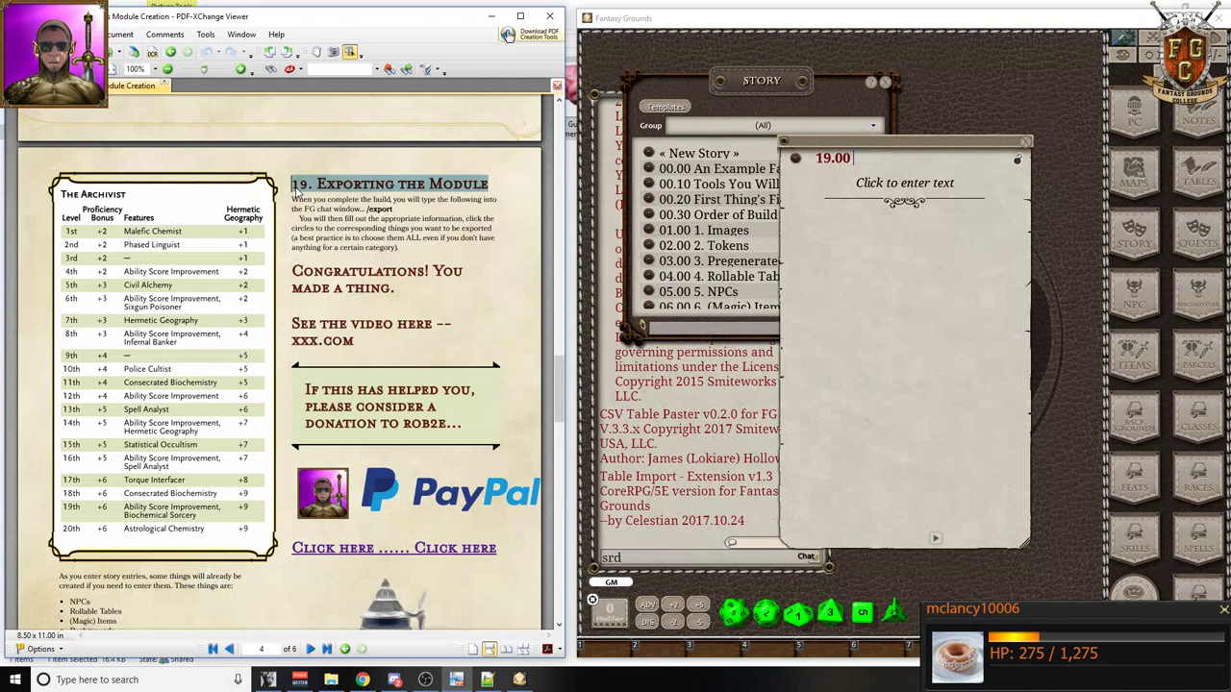
pyautogui.click(939, 160)
pyautogui.hotkey('ctrl', 'v')
pyautogui.click(1026, 142)
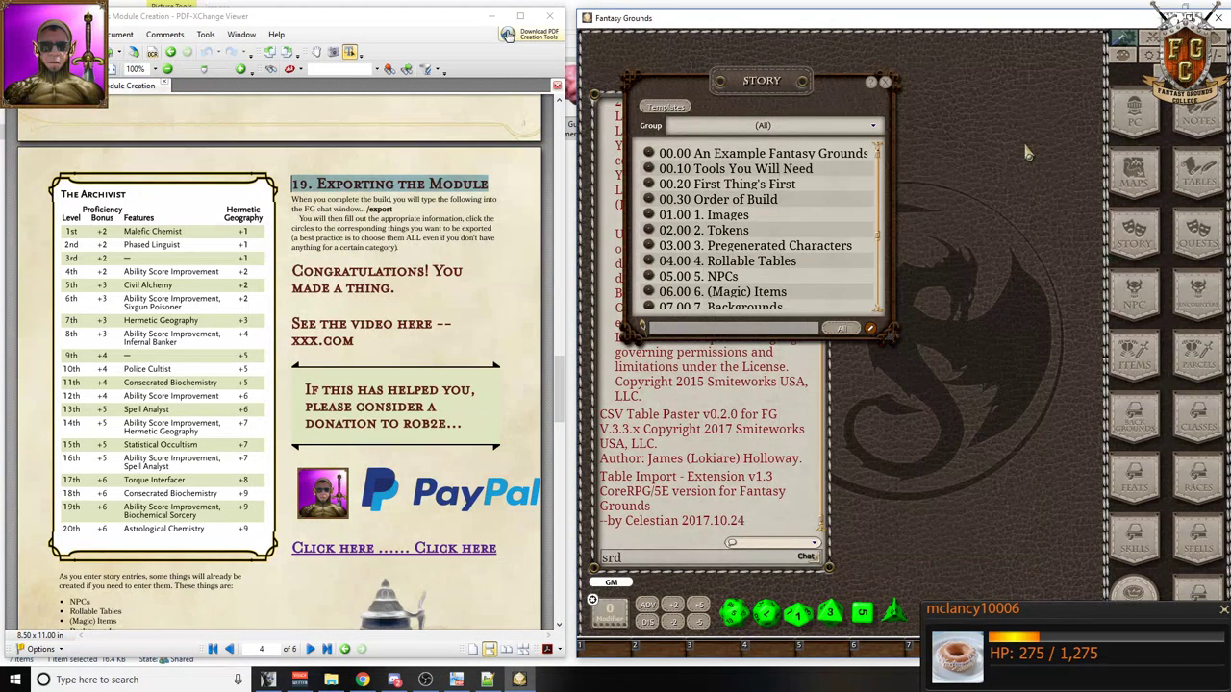
# - Create a story entry titled "20.00 Appendix A" for the PDF's maps appendix and close it
pyautogui.scroll(-5, 371, 282)
pyautogui.scroll(-4, 371, 282)
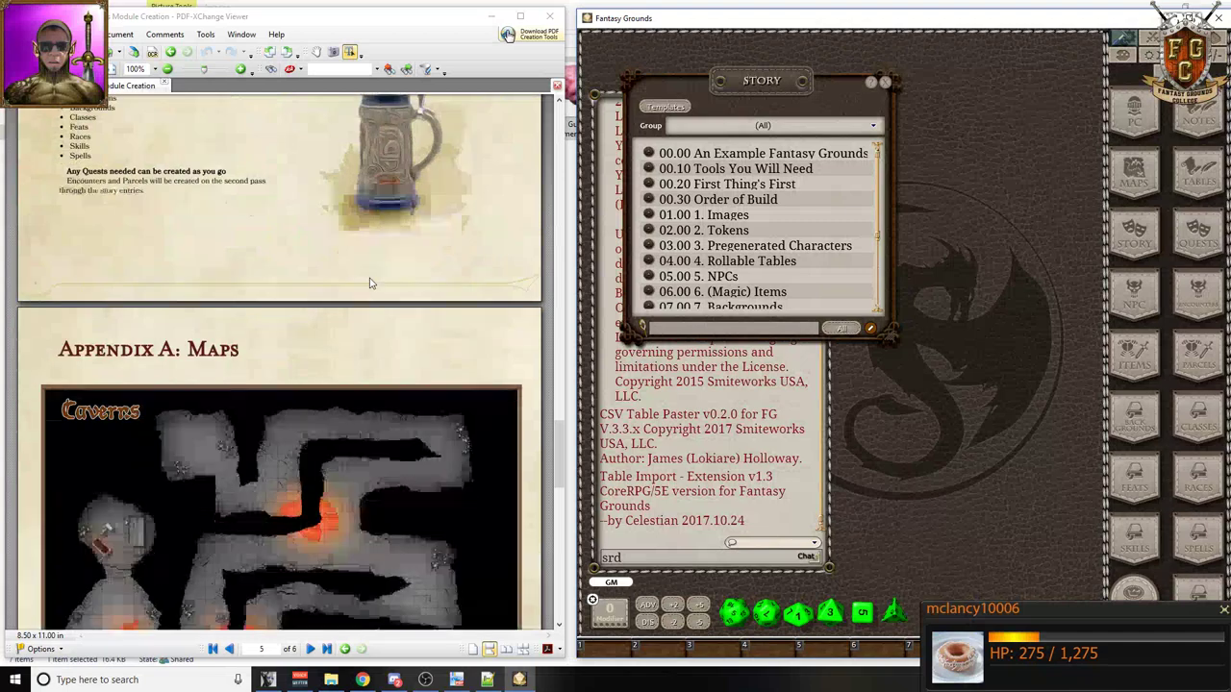
pyautogui.click(869, 329)
pyautogui.click(855, 329)
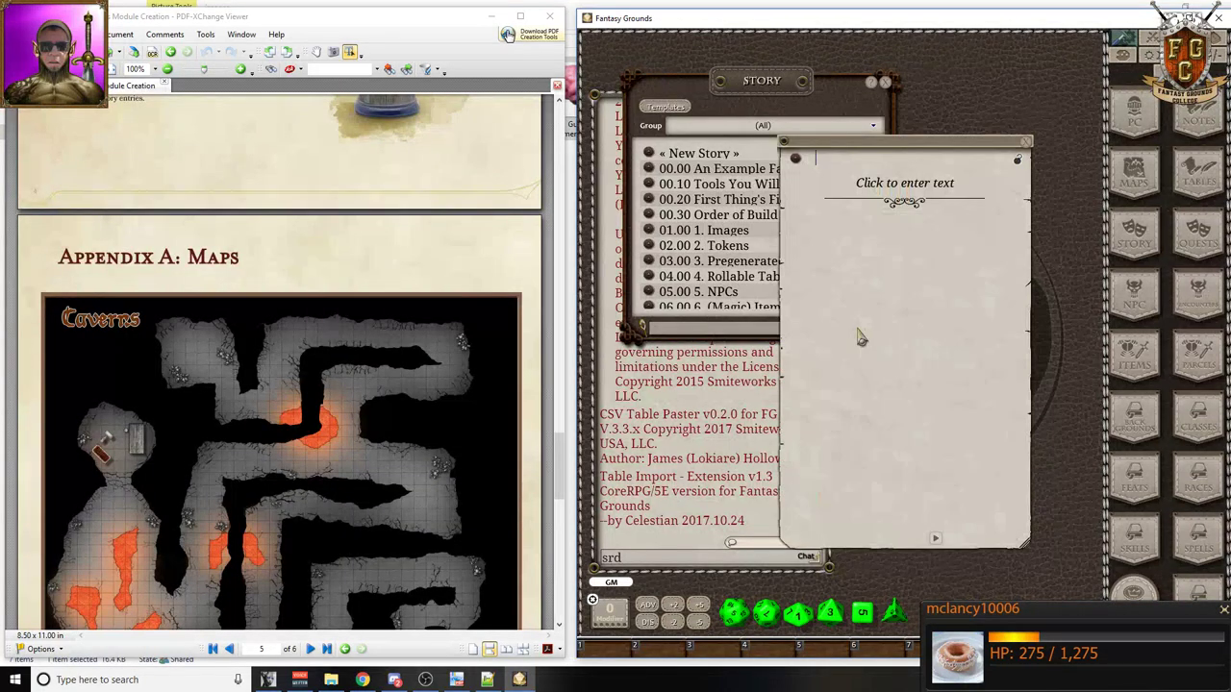
pyautogui.write('20.00 Appendix A')
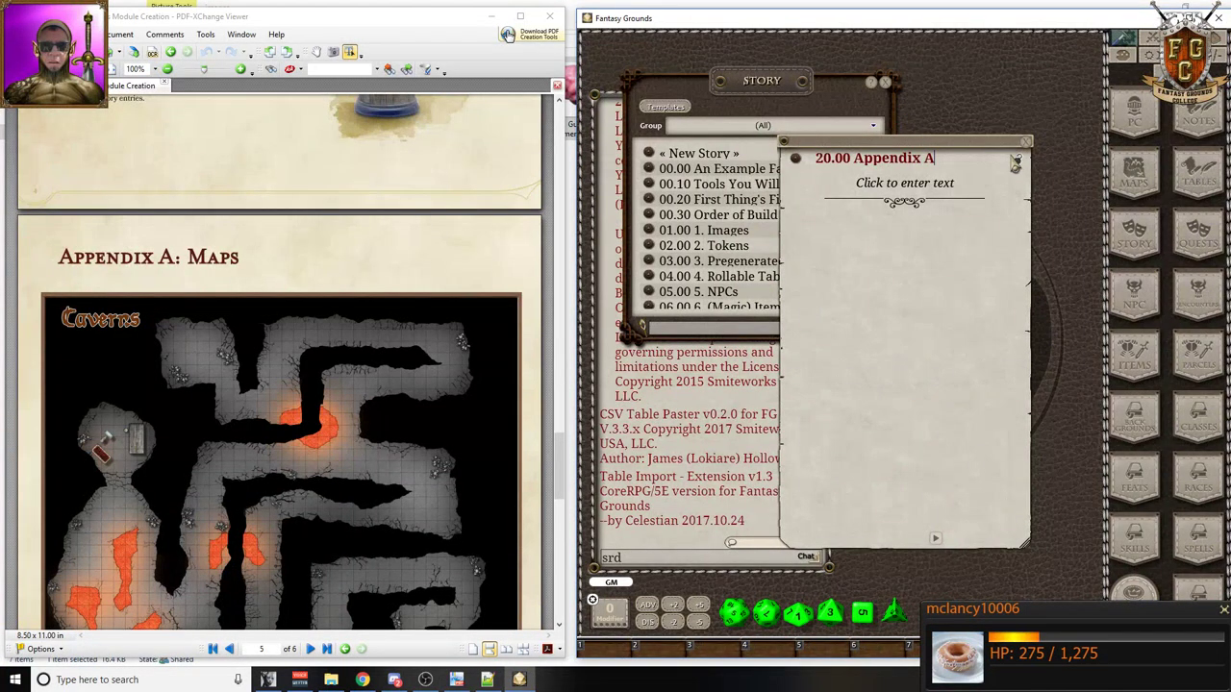
pyautogui.click(1026, 142)
# - Create a story entry titled "21.00 Appendix B: Story Element Examples", copying the heading from the PDF's last page, and close it
pyautogui.scroll(-8, 309, 388)
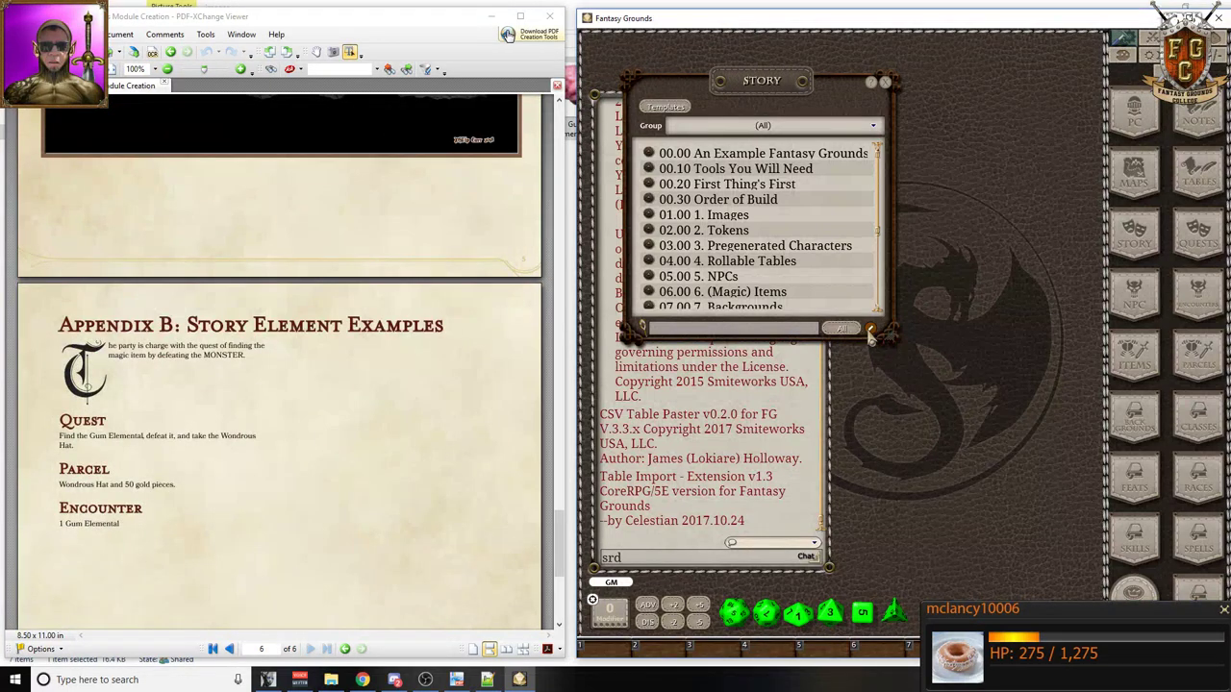
pyautogui.click(871, 330)
pyautogui.click(854, 330)
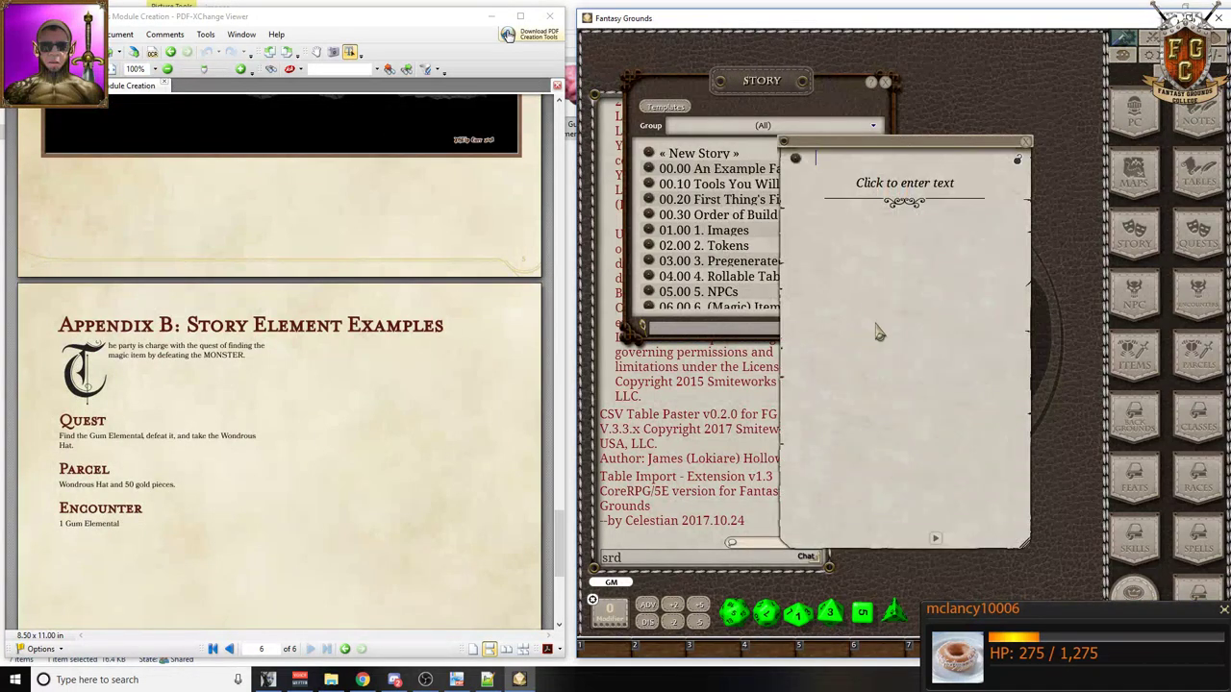
pyautogui.write('21.00')
pyautogui.moveTo(460, 329); pyautogui.dragTo(62, 327)
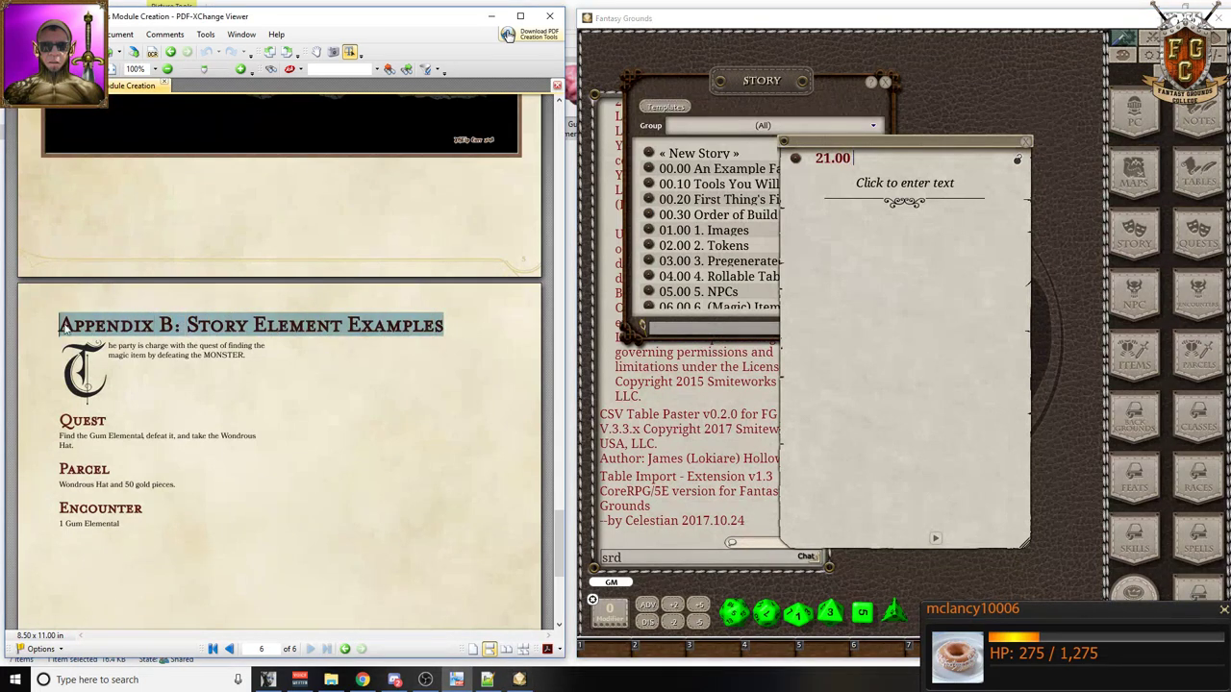
pyautogui.click(919, 157)
pyautogui.hotkey('ctrl', 'v')
pyautogui.scroll(-4, 268, 315)
pyautogui.scroll(-4, 268, 314)
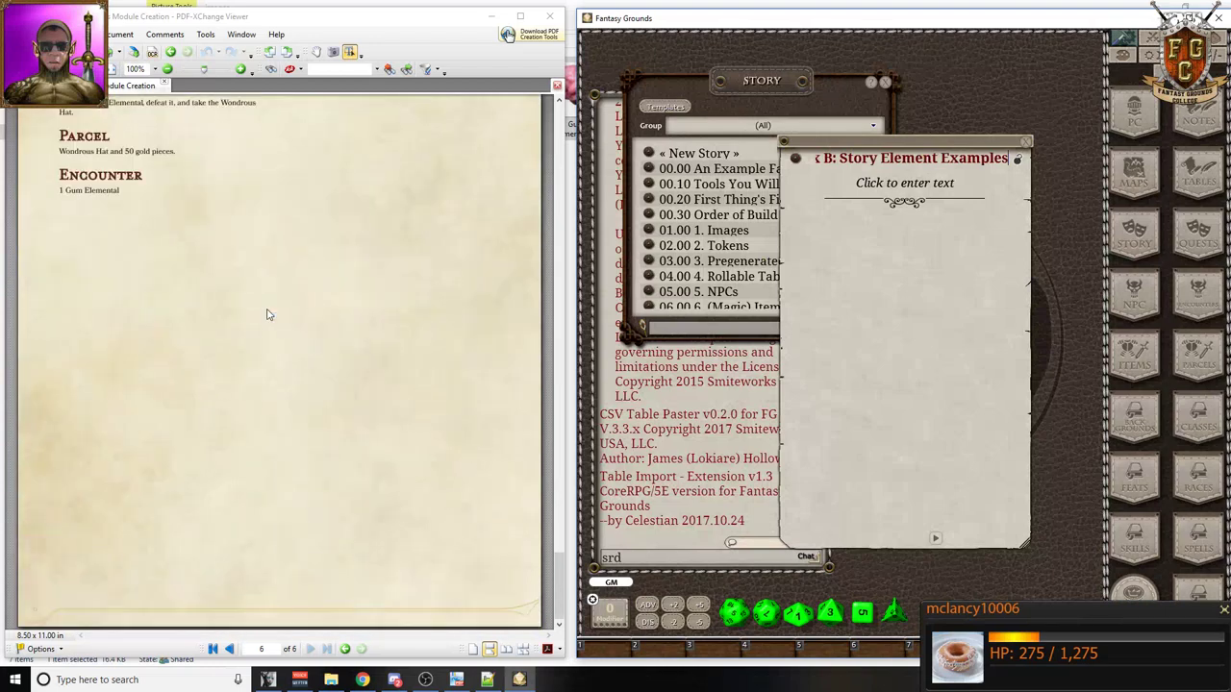
pyautogui.scroll(5, 268, 314)
pyautogui.click(1025, 144)
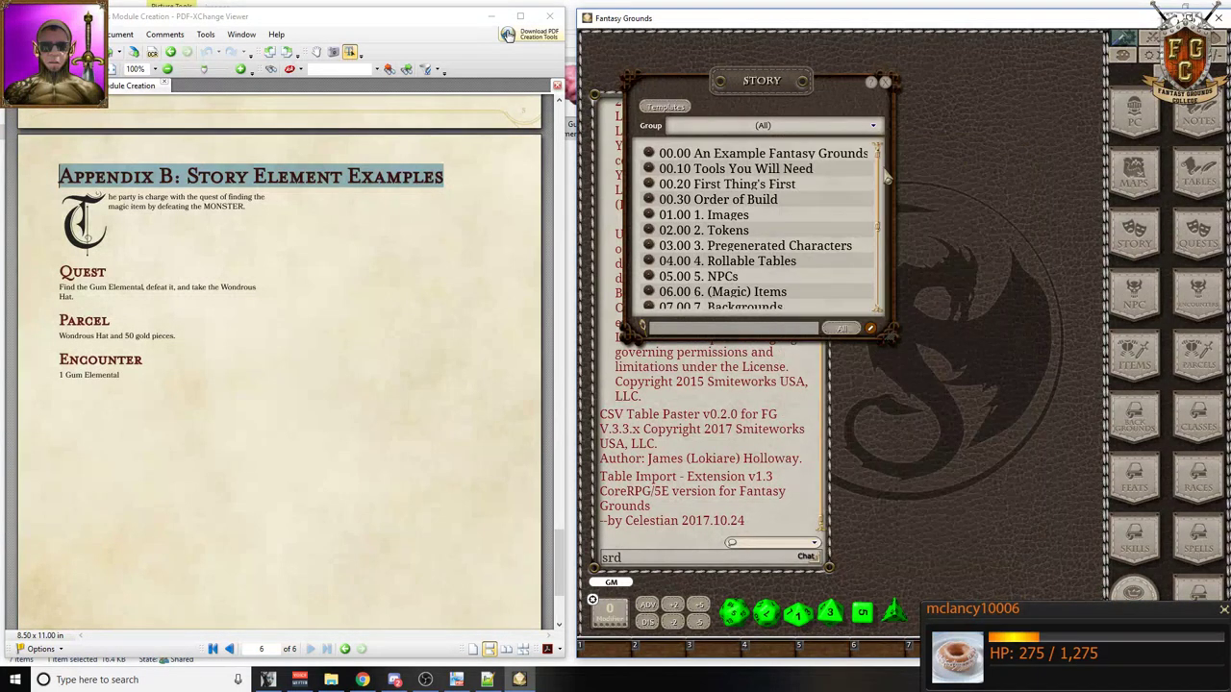
# - Enlarge the Story window enough to list every entry, and open the 00.00 An Example Fantasy Grounds entry
pyautogui.moveTo(774, 85); pyautogui.dragTo(764, 61)
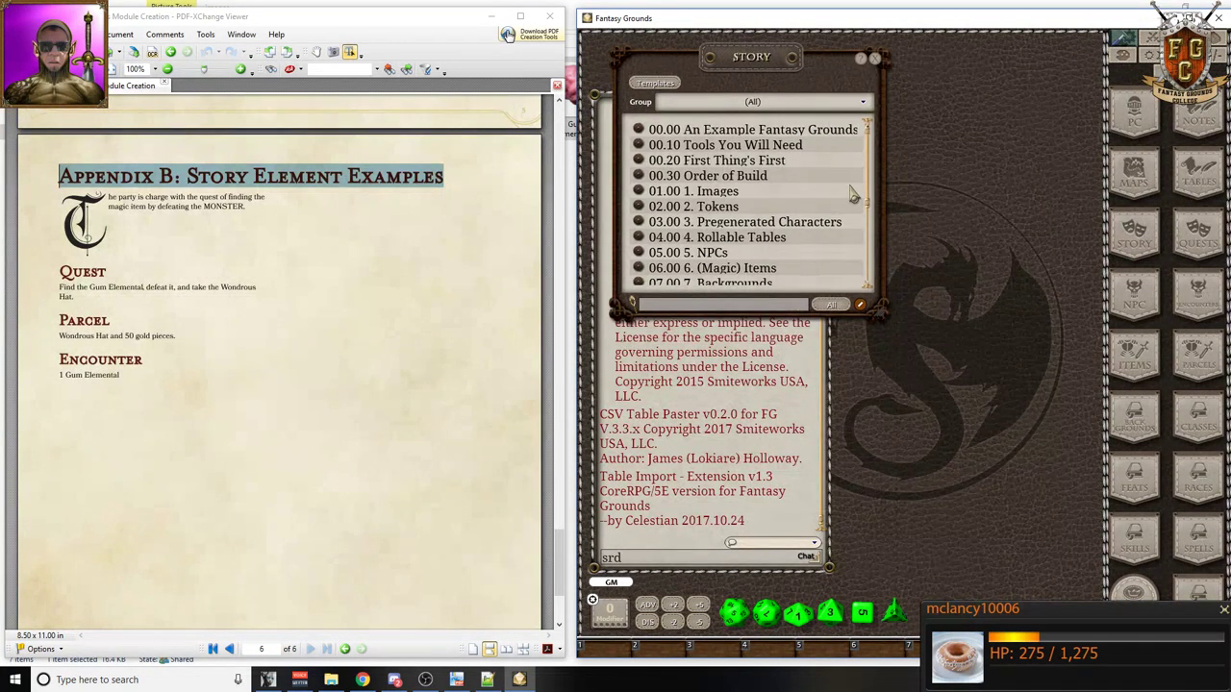
pyautogui.moveTo(894, 342); pyautogui.dragTo(961, 532)
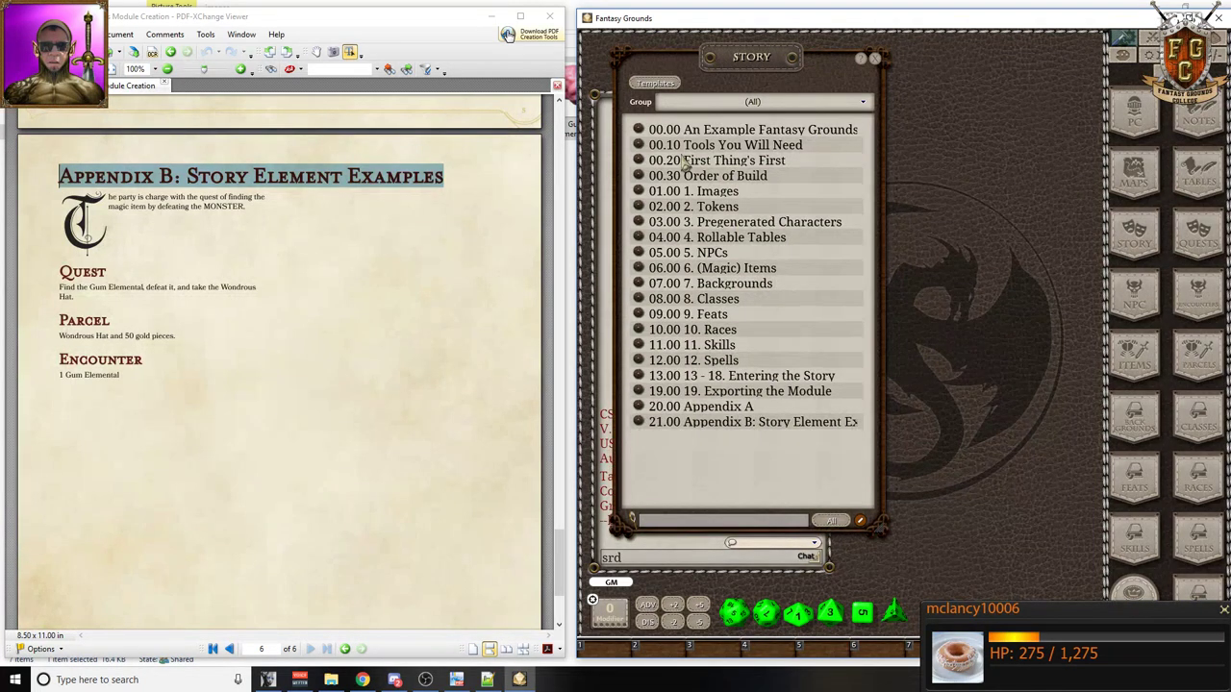
pyautogui.click(639, 135)
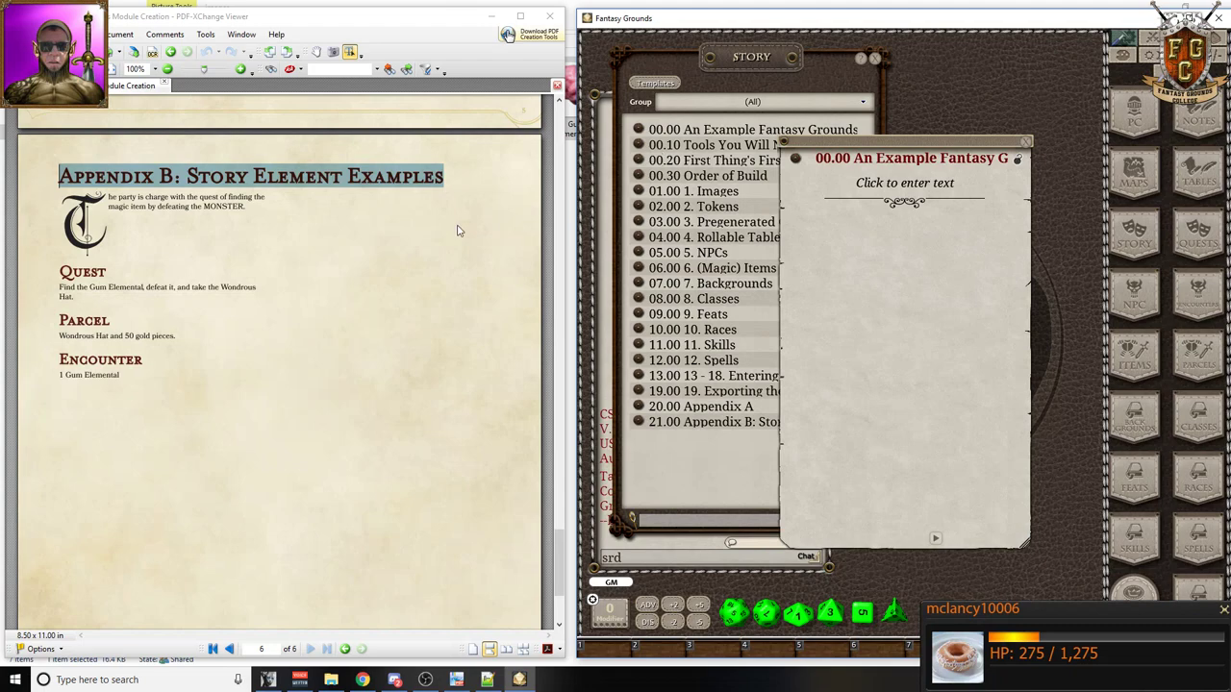
# - Copy the introductory paragraph from the PDF's first page and replace the Notepad++ document's contents with it
pyautogui.scroll(3, 322, 282)
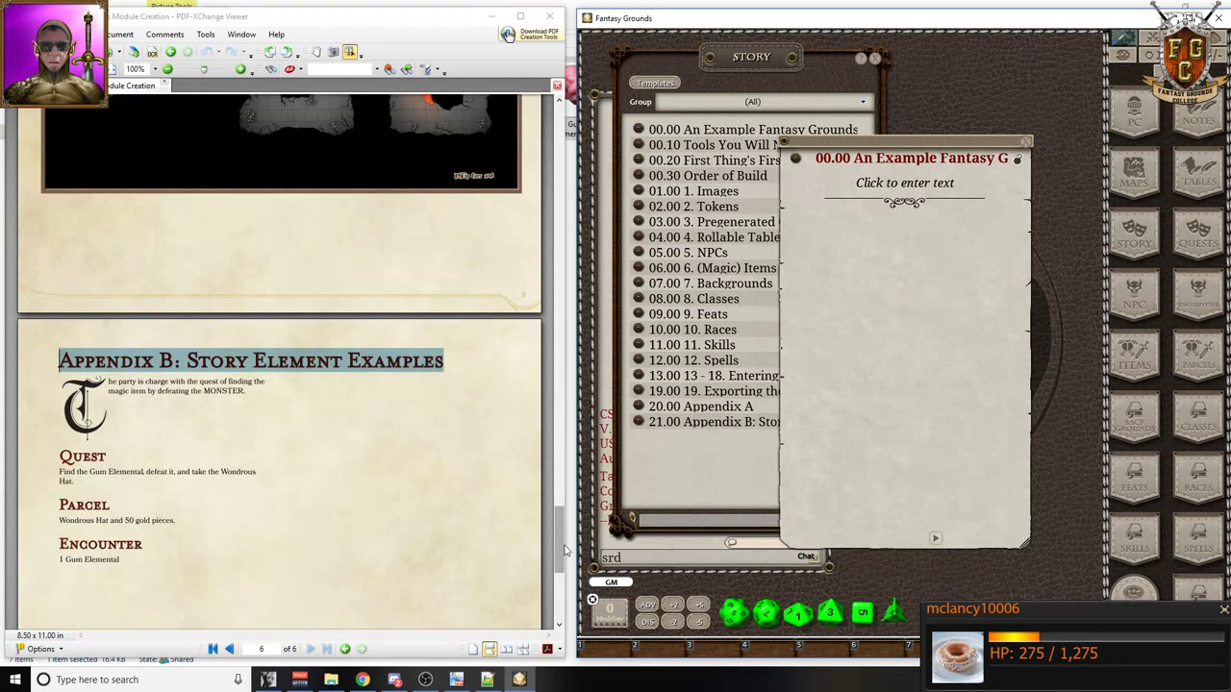
pyautogui.moveTo(560, 548); pyautogui.dragTo(560, 116)
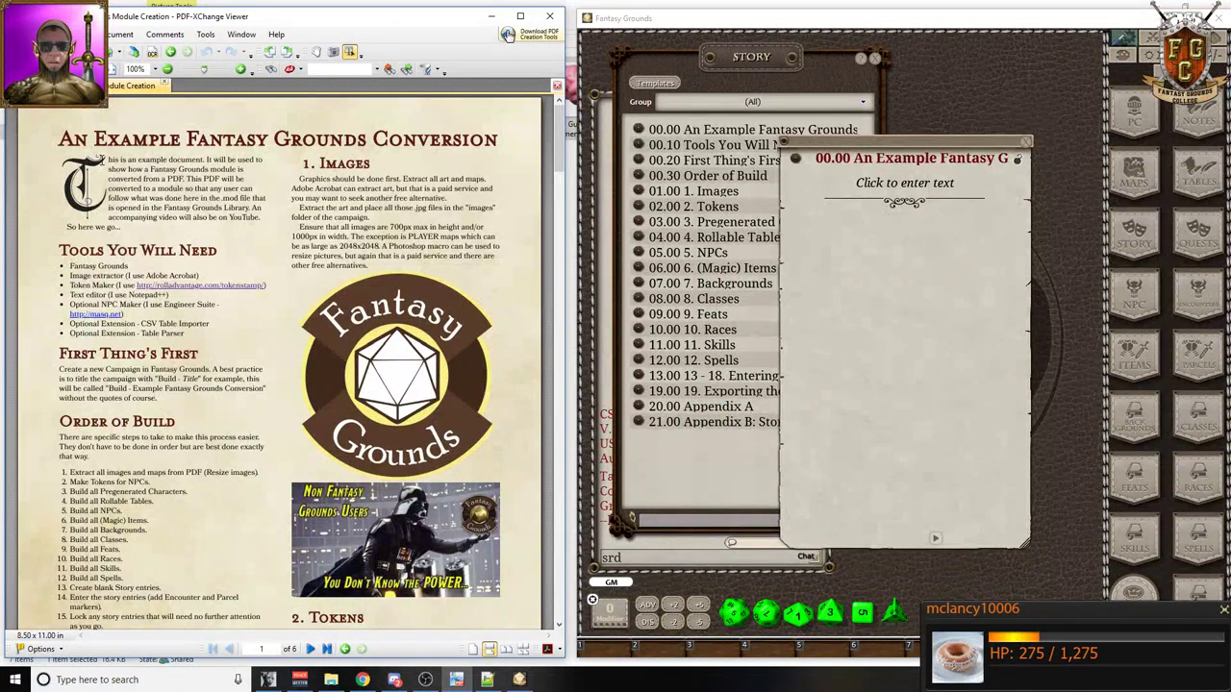
pyautogui.moveTo(59, 144); pyautogui.dragTo(121, 229)
pyautogui.hotkey('ctrl', 'c')
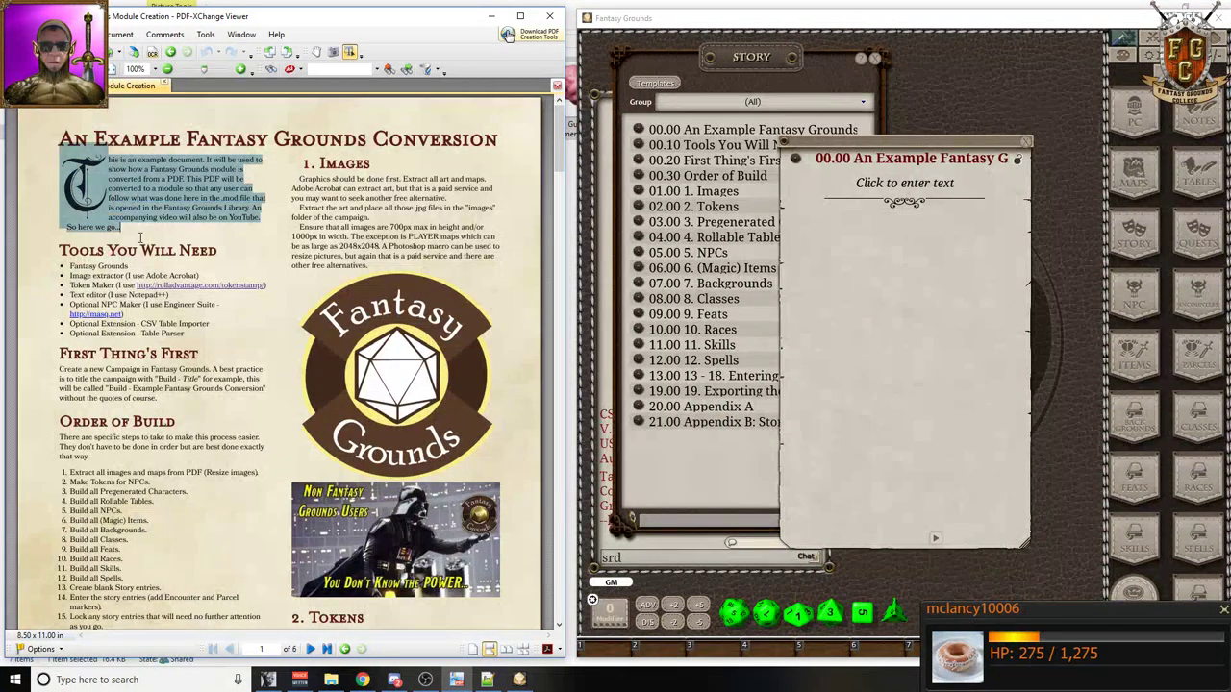
pyautogui.click(517, 680)
pyautogui.hotkey('ctrl', 'a')
pyautogui.write('T his is an example document. It will be used to show how a Fantasy Grounds module is converted from a PDF. This PDF will be converted to a module so that any user can follow what was done here in the .mod file that is opened in the Fantasy Grounds Library. An accompanying video will also be on YouTube. So here we go...')
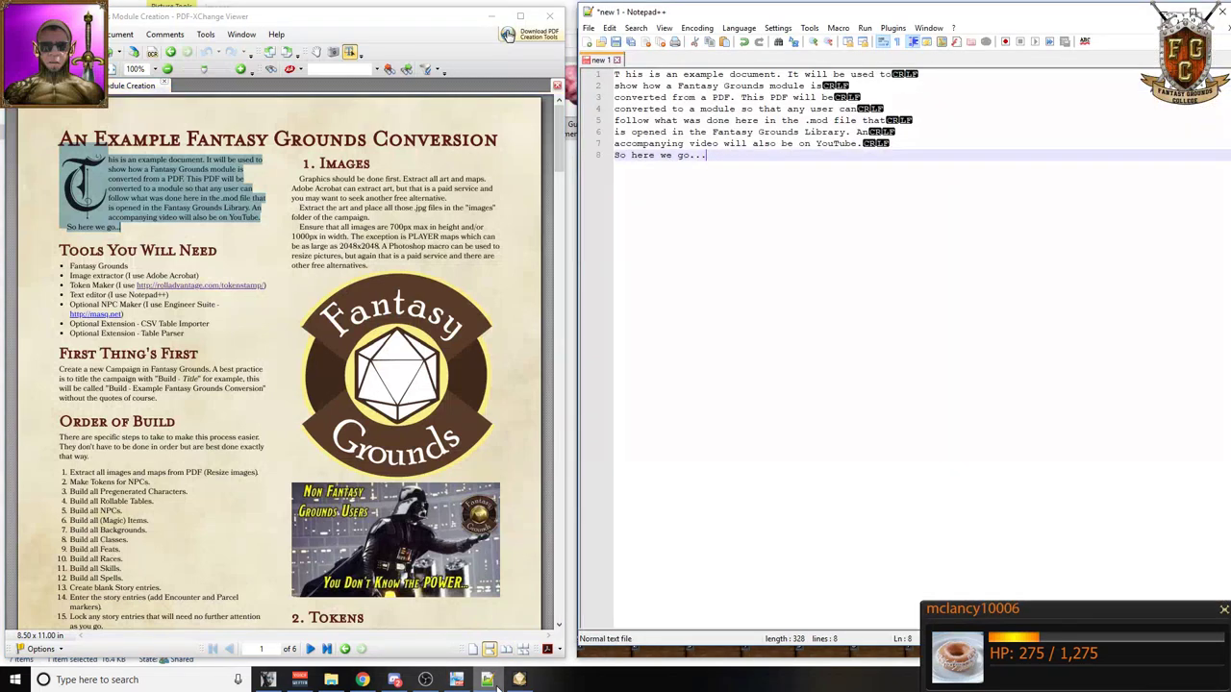
# - Join the pasted lines into a single paragraph and remove the stray space so it starts with "This"
pyautogui.hotkey('ctrl', 'a')
pyautogui.hotkey('ctrl', 'j')
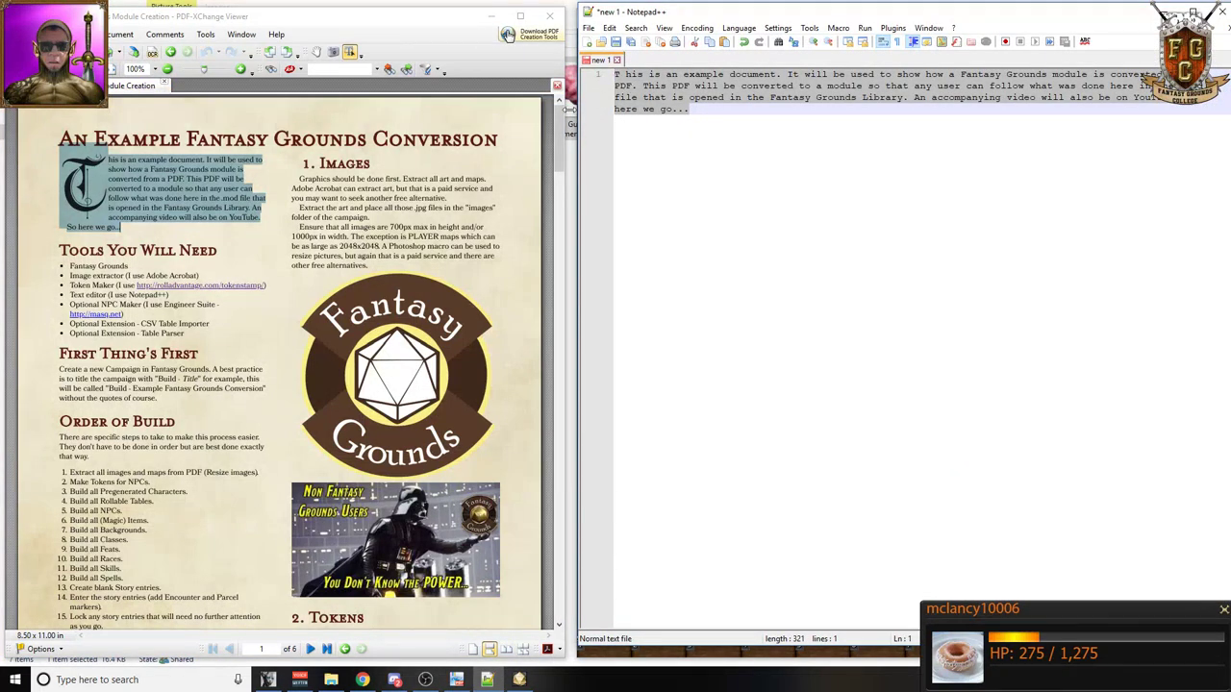
pyautogui.click(630, 78)
pyautogui.press('Delete')
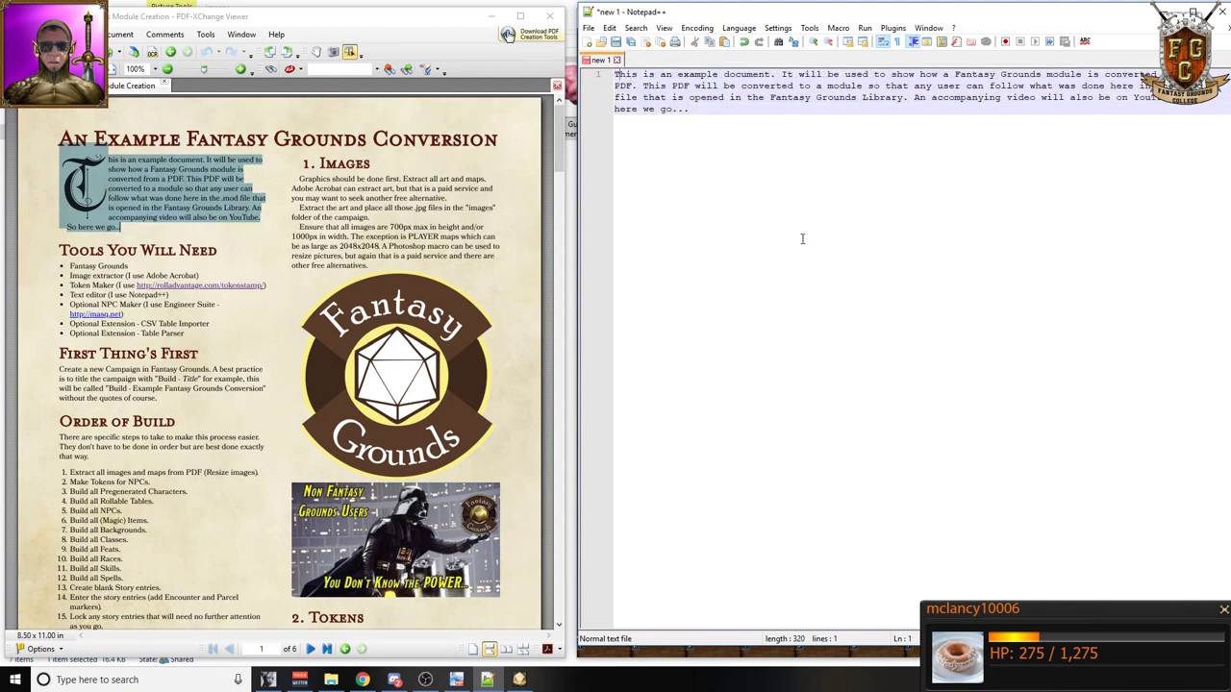
# - Paste the cleaned introductory paragraph into the body of the 00.00 entry in Fantasy Grounds
pyautogui.click(531, 679)
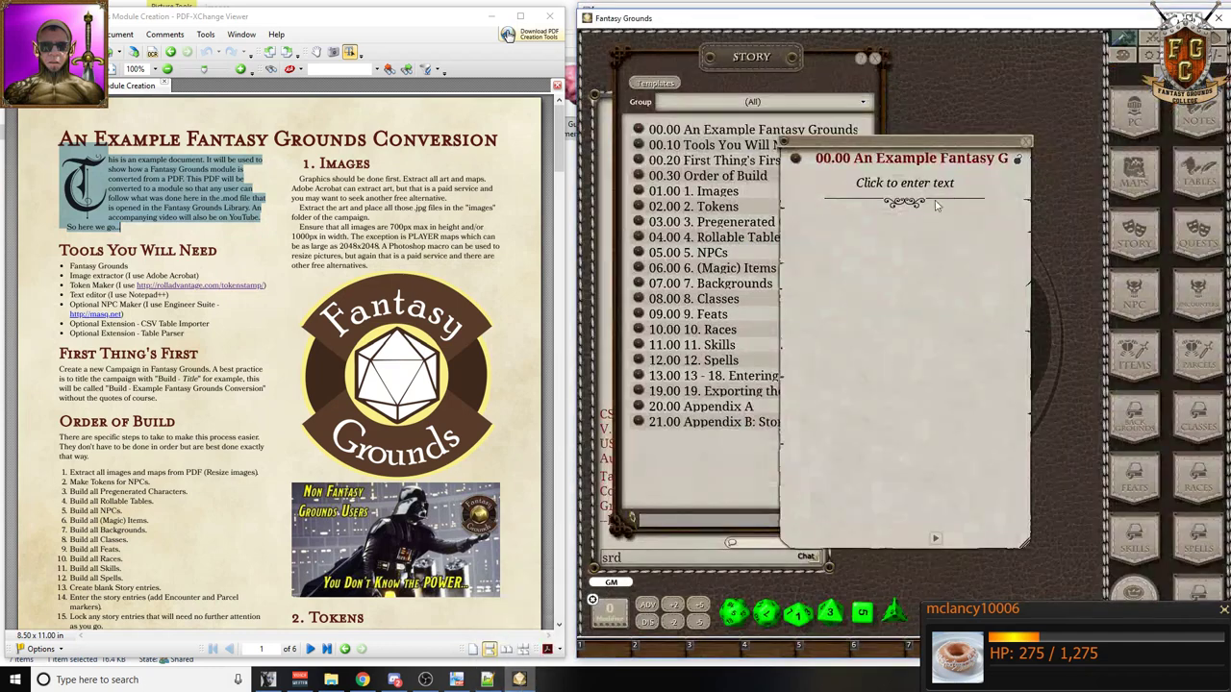
pyautogui.hotkey('ctrl', 'v')
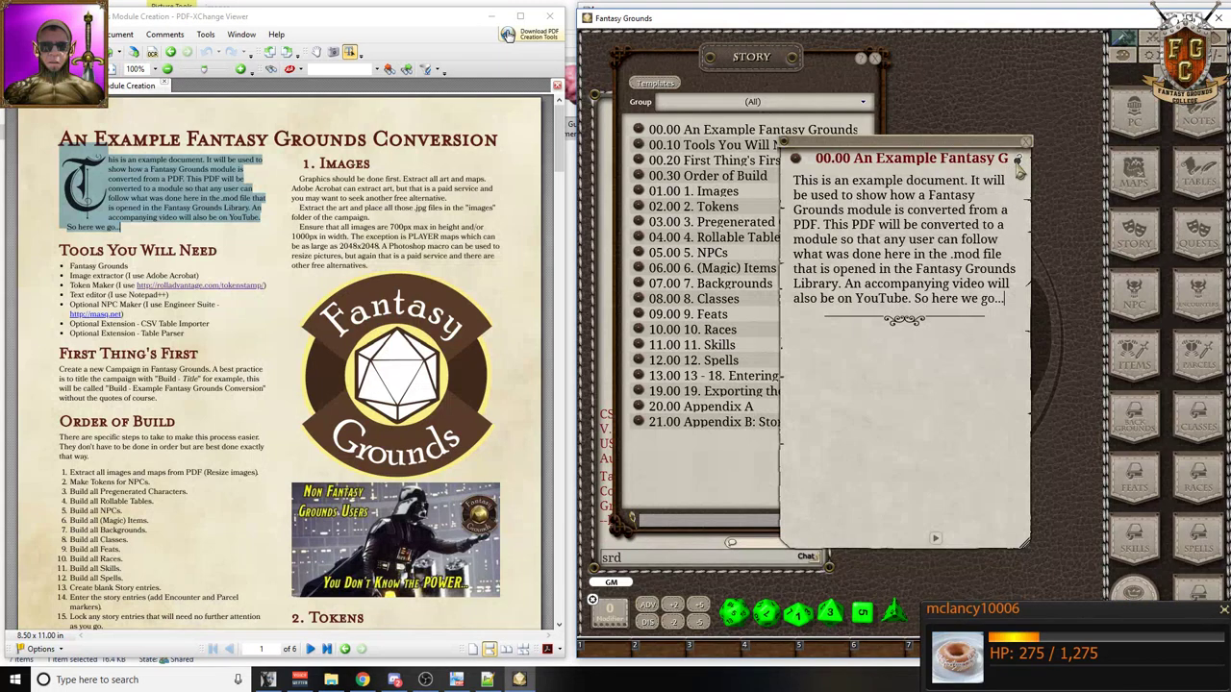
# - Go on to the 00.10 Tools You Will Need entry and copy the bulleted tools list from the PDF
pyautogui.click(935, 539)
pyautogui.moveTo(64, 266); pyautogui.dragTo(207, 335)
pyautogui.hotkey('ctrl', 'c')
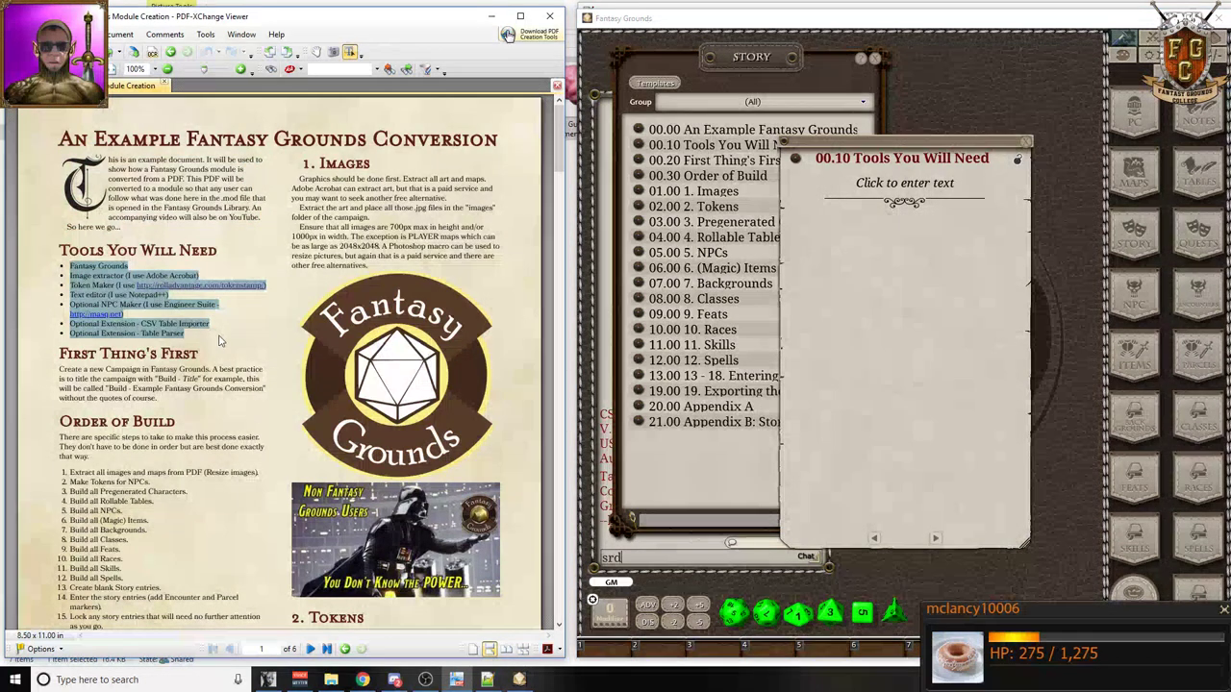
pyautogui.click(857, 188)
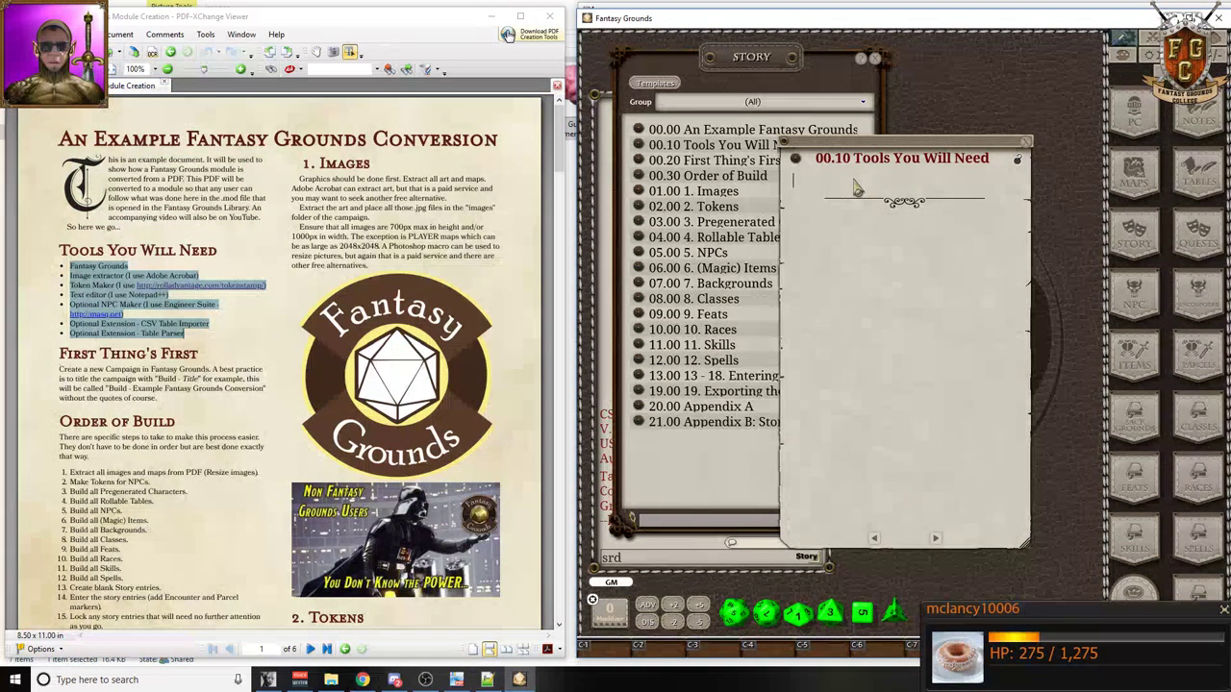
pyautogui.hotkey('ctrl', 'v')
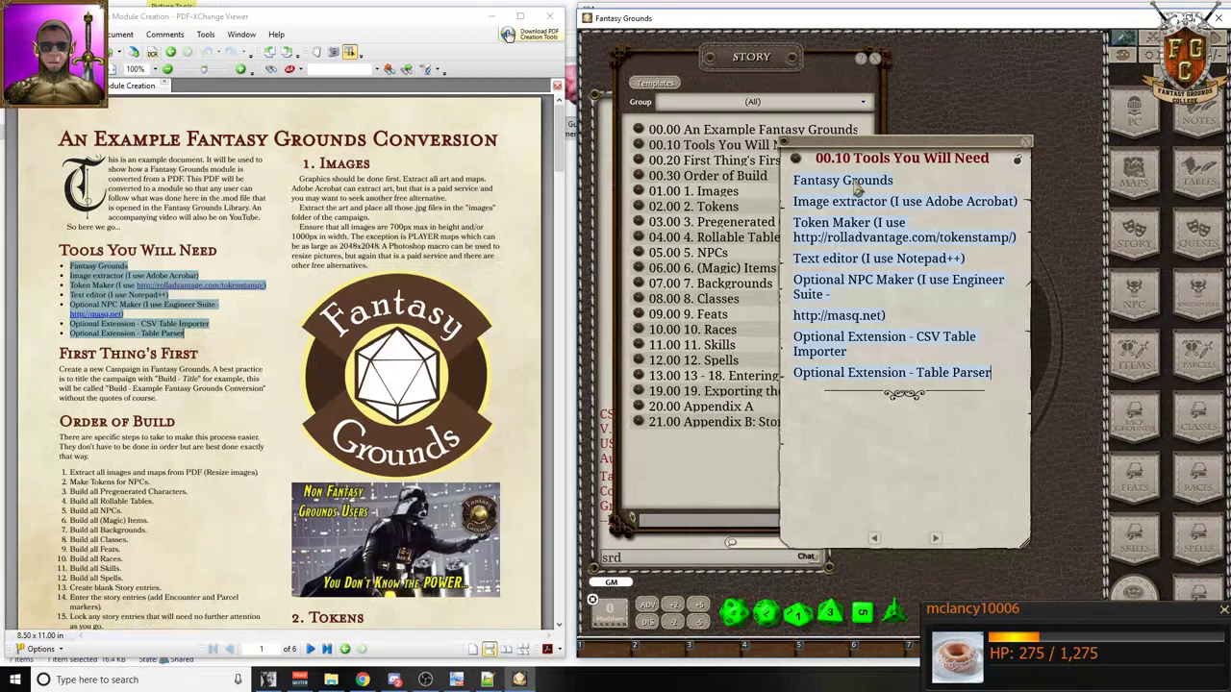
pyautogui.hotkey('ctrl', 'z')
# - Replace the Notepad++ text with the tools list, then copy it from there into the body of the 00.10 entry
pyautogui.click(486, 680)
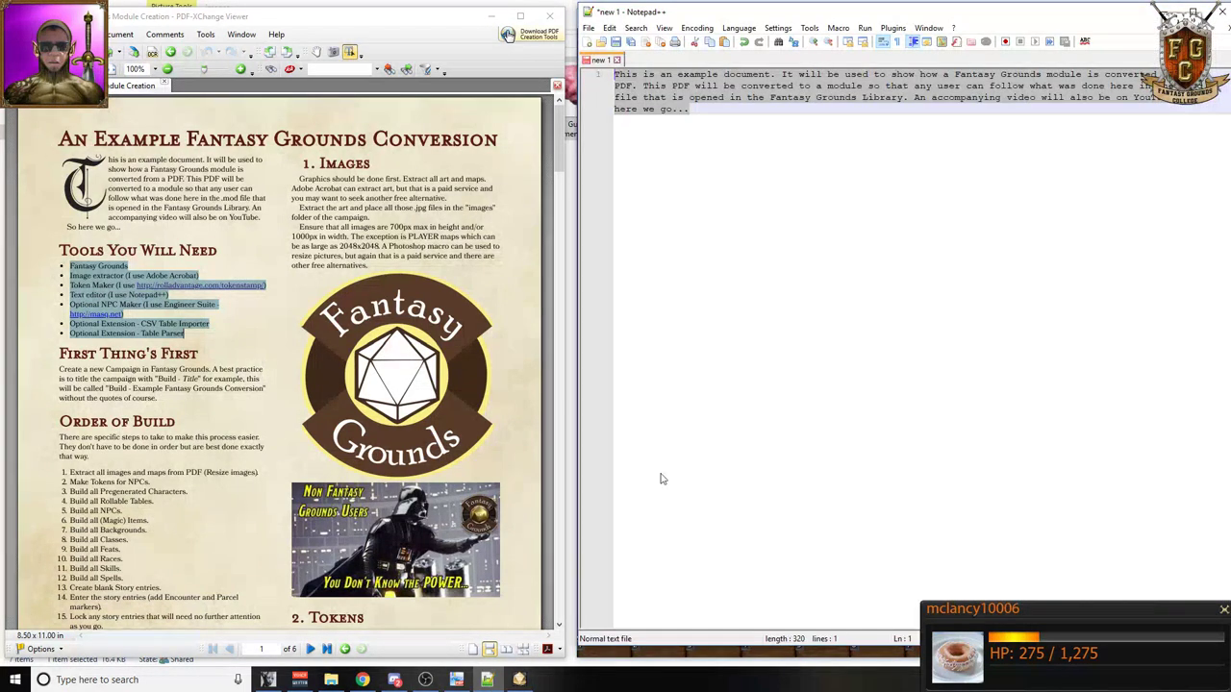
pyautogui.hotkey('ctrl', 'v')
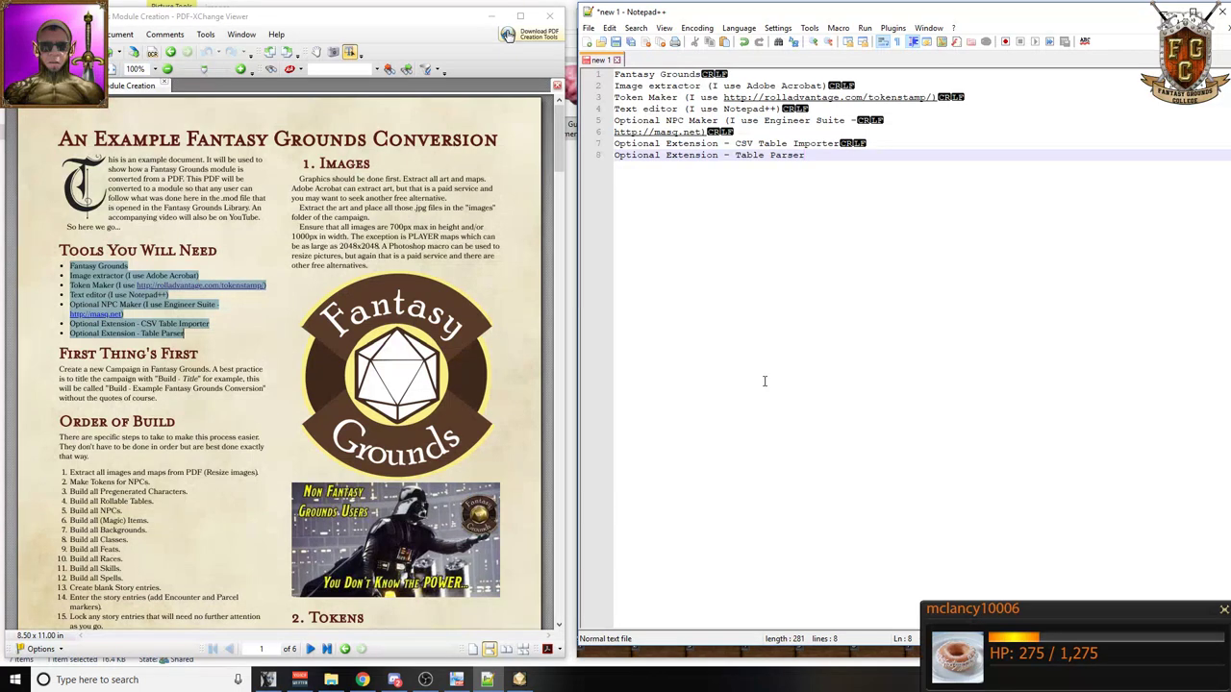
pyautogui.hotkey('ctrl', 'a')
pyautogui.hotkey('ctrl', 'c')
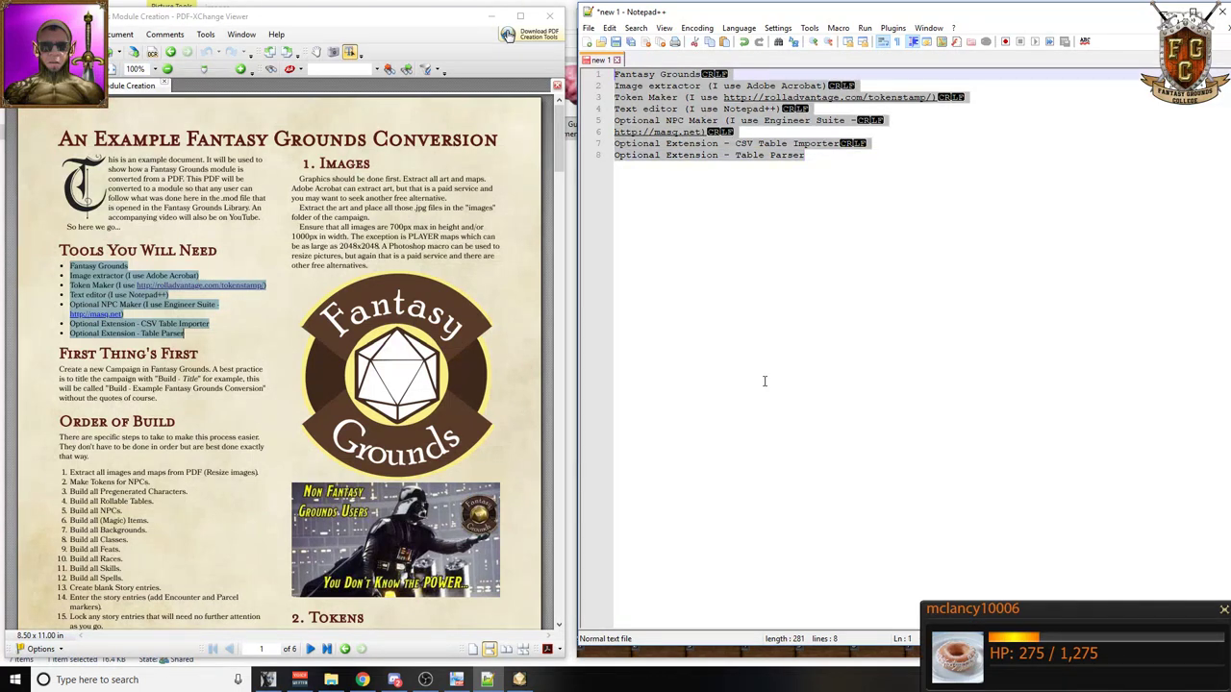
pyautogui.click(519, 680)
pyautogui.hotkey('ctrl', 'v')
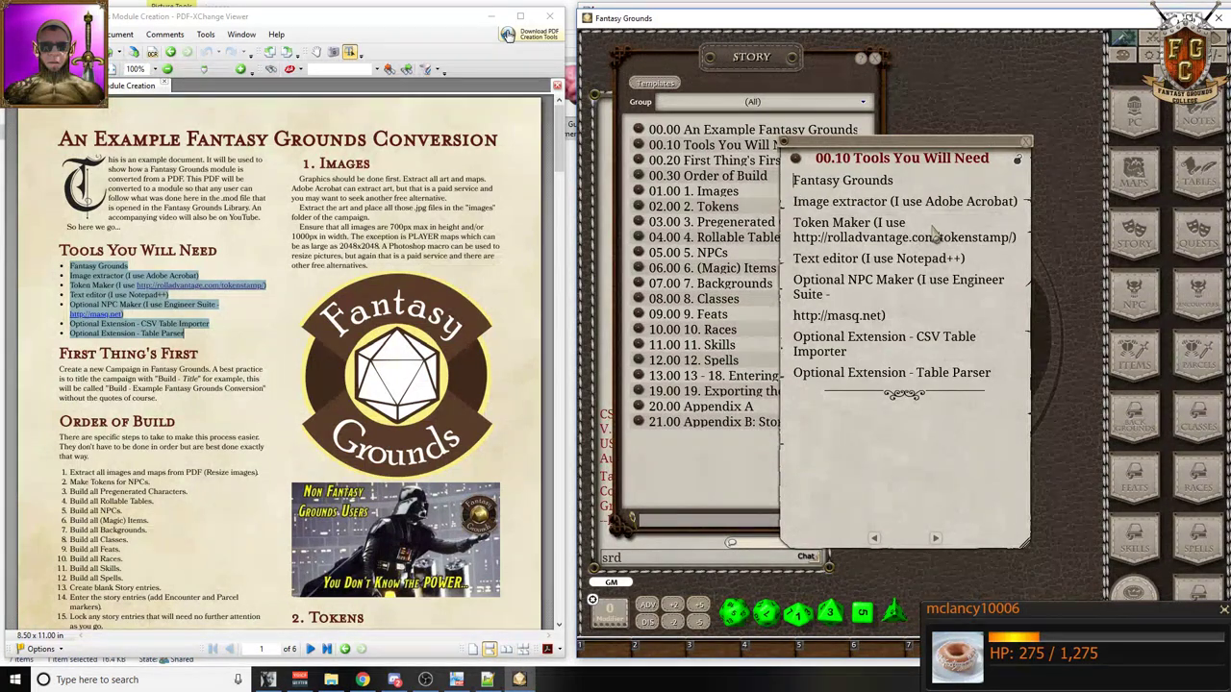
# - Format the tools from Fantasy Grounds through Optional NPC Maker as bullets and join the masq.net line to the NPC Maker bullet
pyautogui.hotkey('ctrl', 'Home')
pyautogui.hotkey('ctrl', 'l')
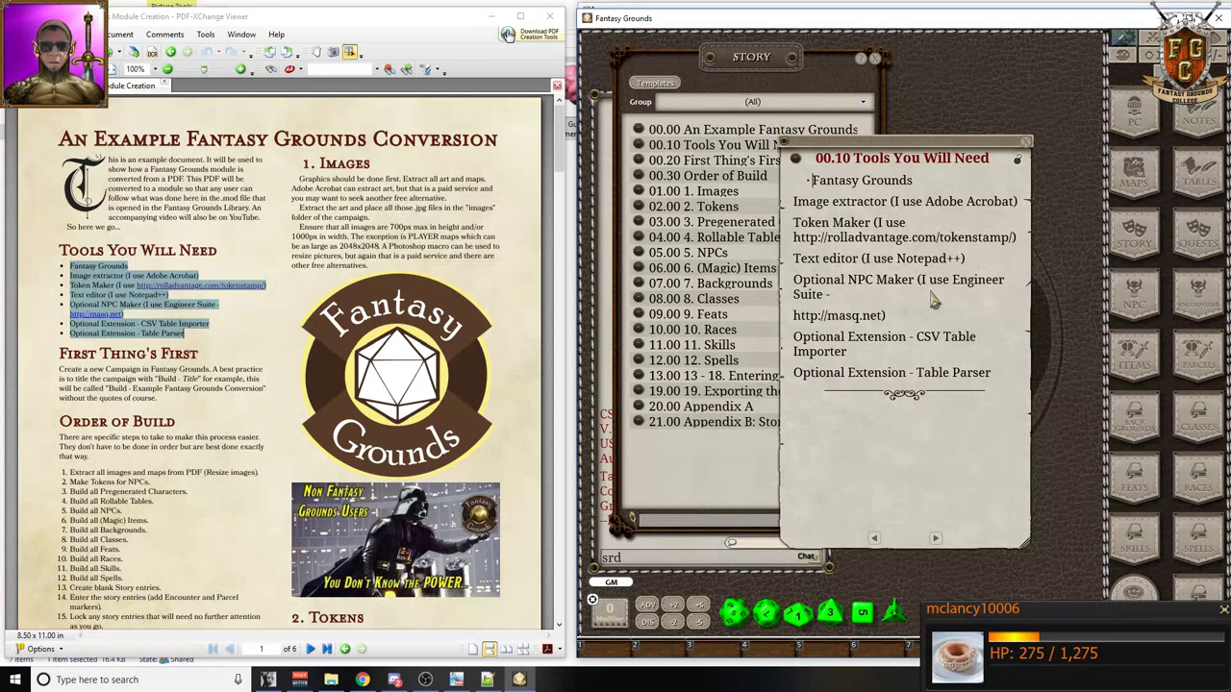
pyautogui.hotkey('ctrl', 'l')
pyautogui.press('Down')
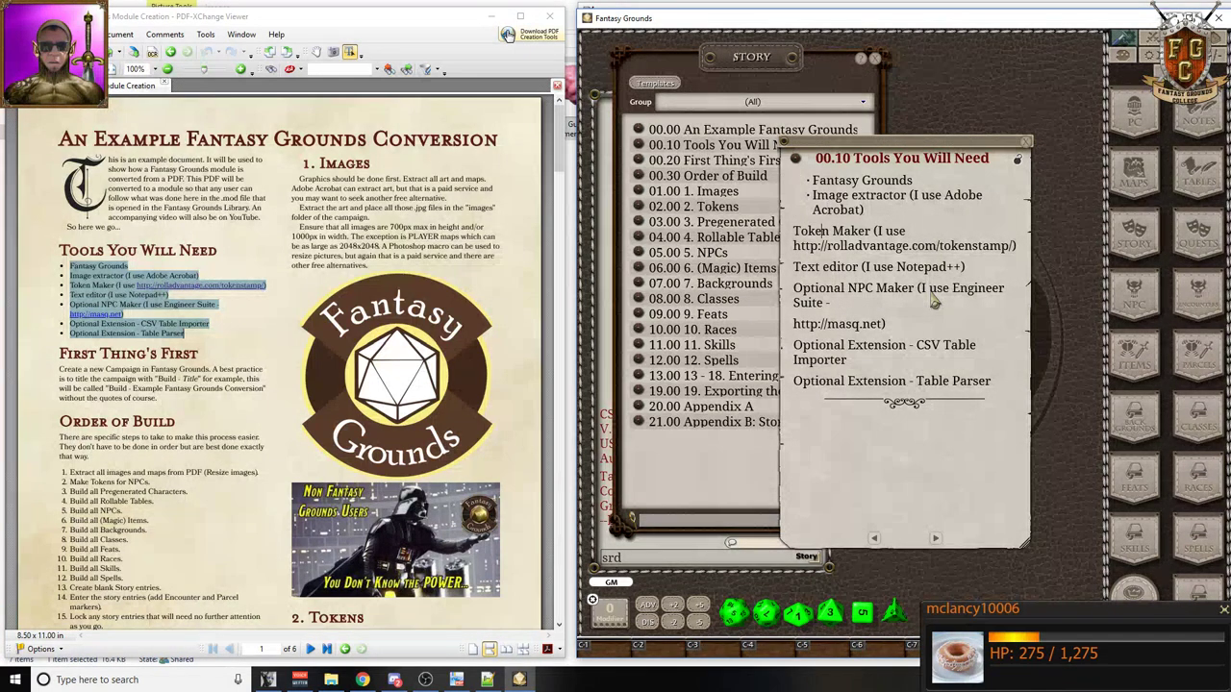
pyautogui.hotkey('ctrl', 'l')
pyautogui.press('Down')
pyautogui.hotkey('ctrl', 'l')
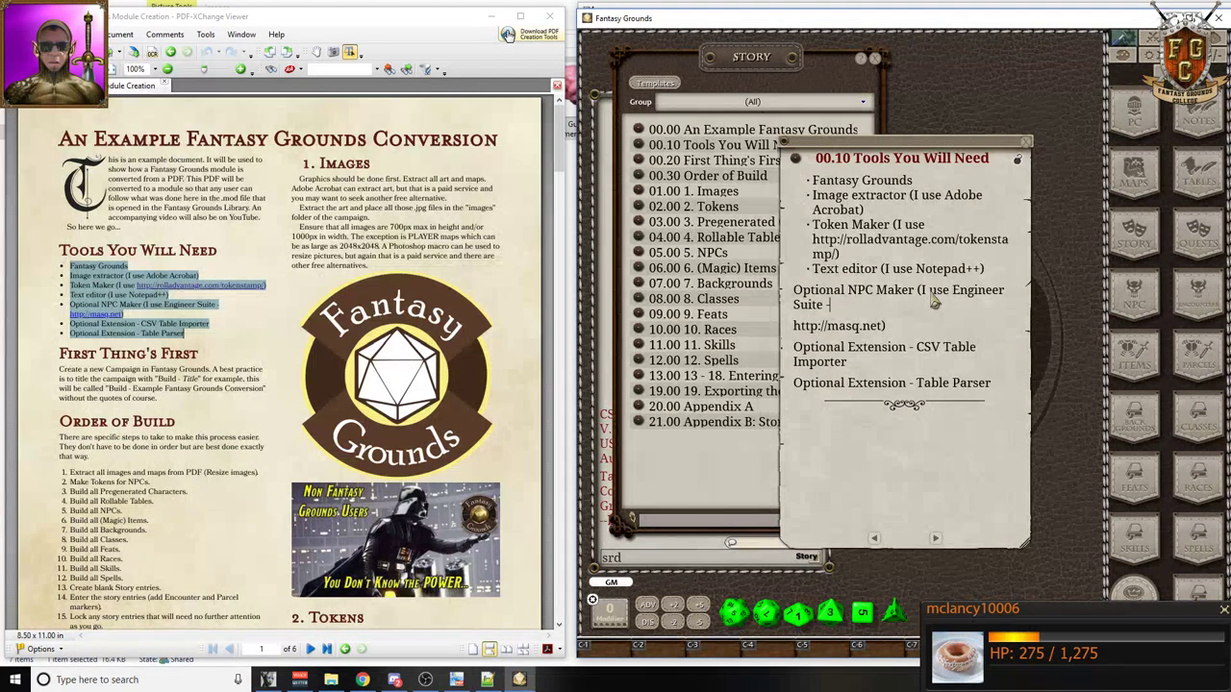
pyautogui.hotkey('ctrl', 'l')
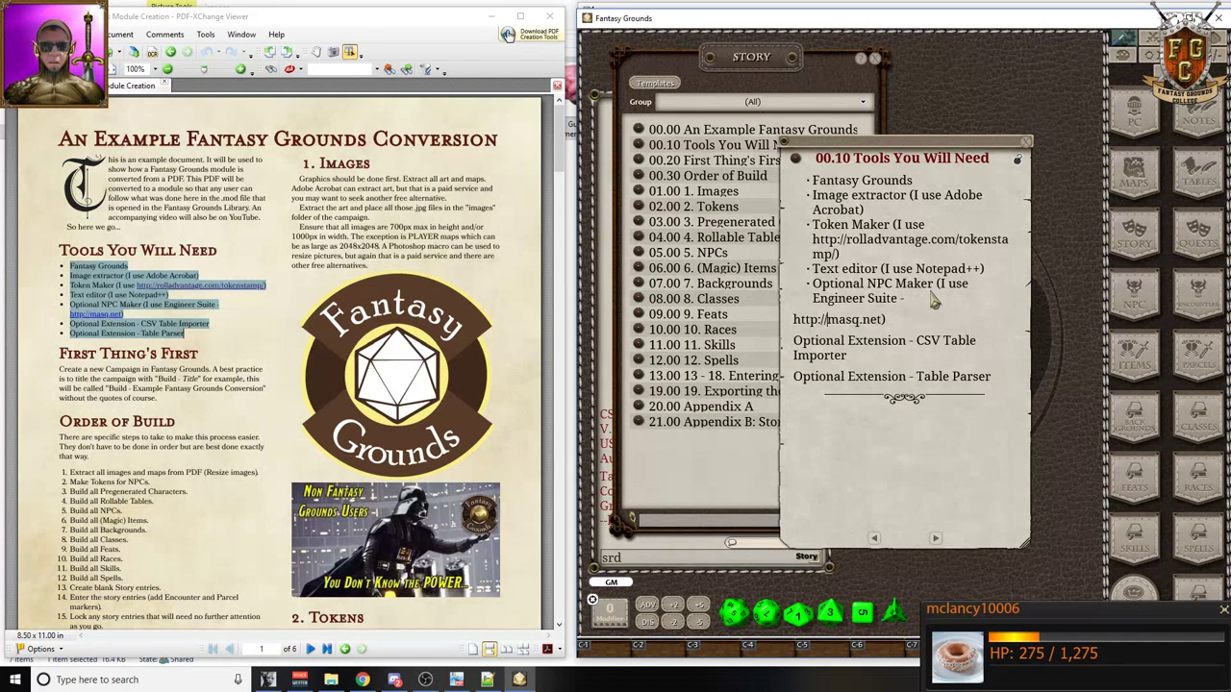
pyautogui.press('Left')
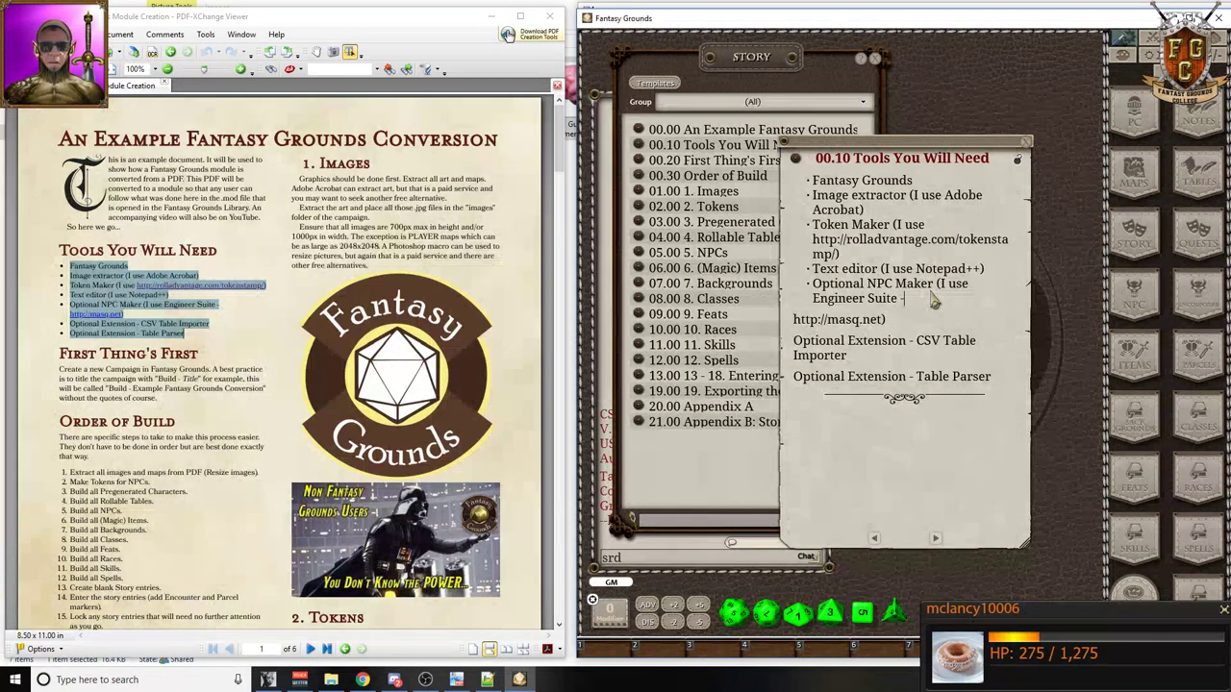
pyautogui.press('Delete')
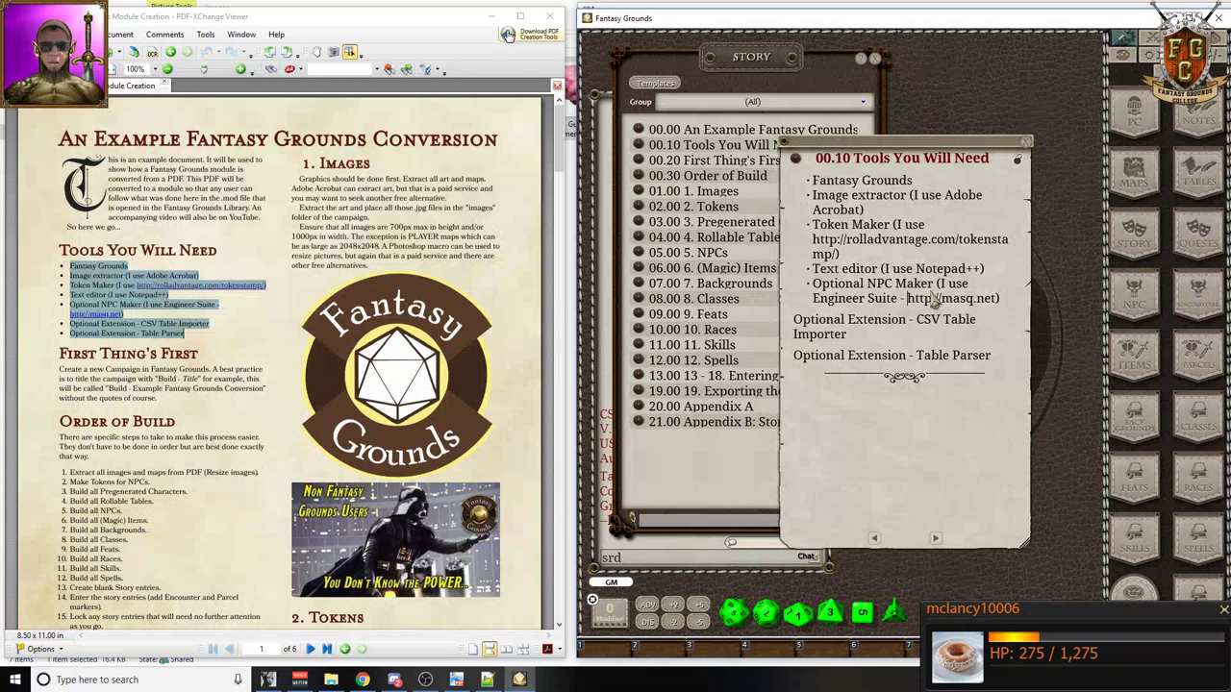
# - Format the two Optional Extension lines, CSV Table Importer and Table Parser, as bullets in the 00.10 entry
pyautogui.press('ctrl')
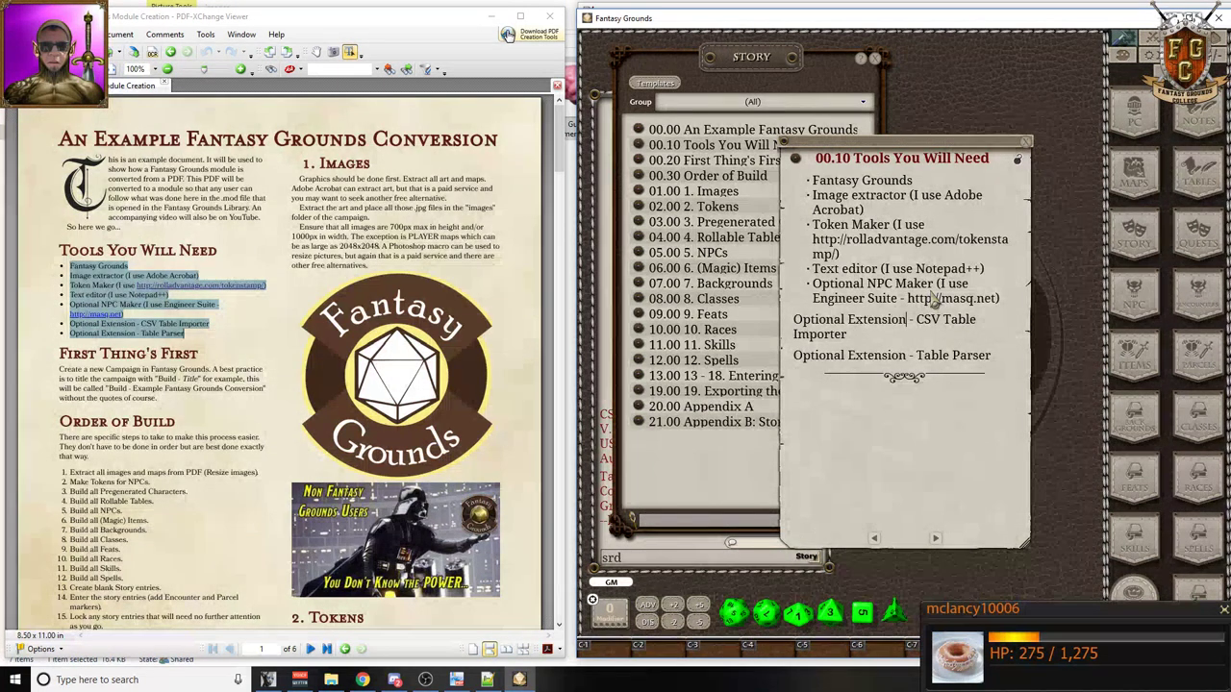
pyautogui.hotkey('ctrl', '2')
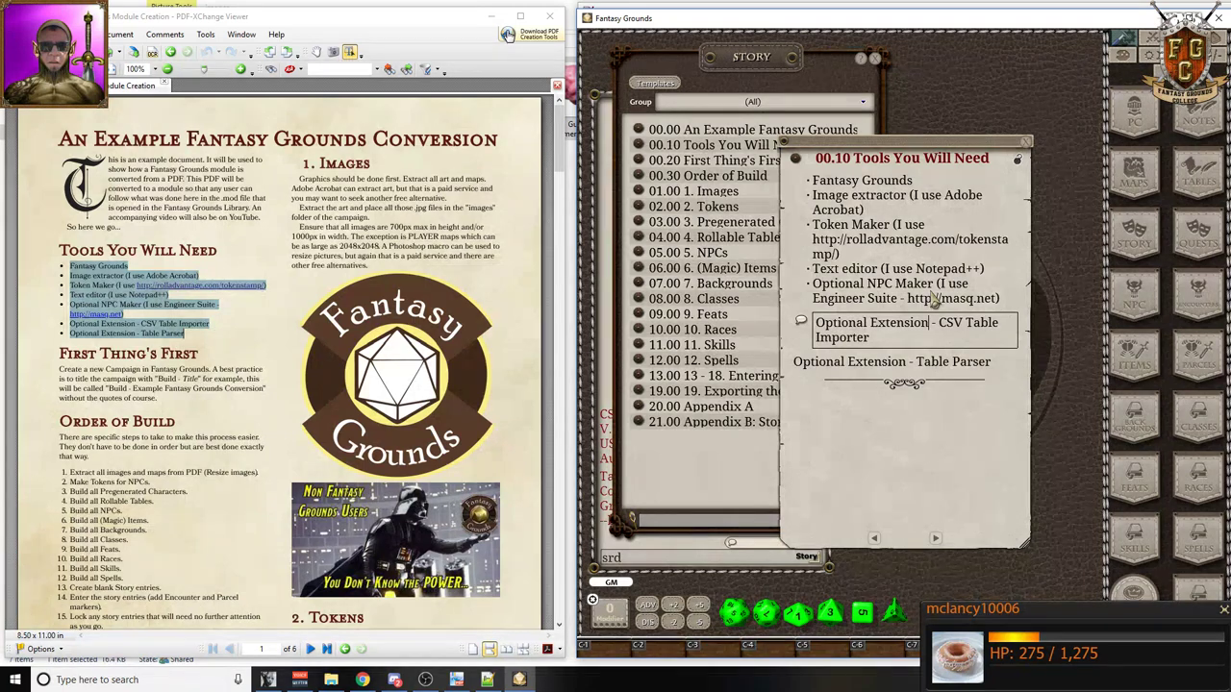
pyautogui.press('ctrl')
pyautogui.hotkey('ctrl', '3')
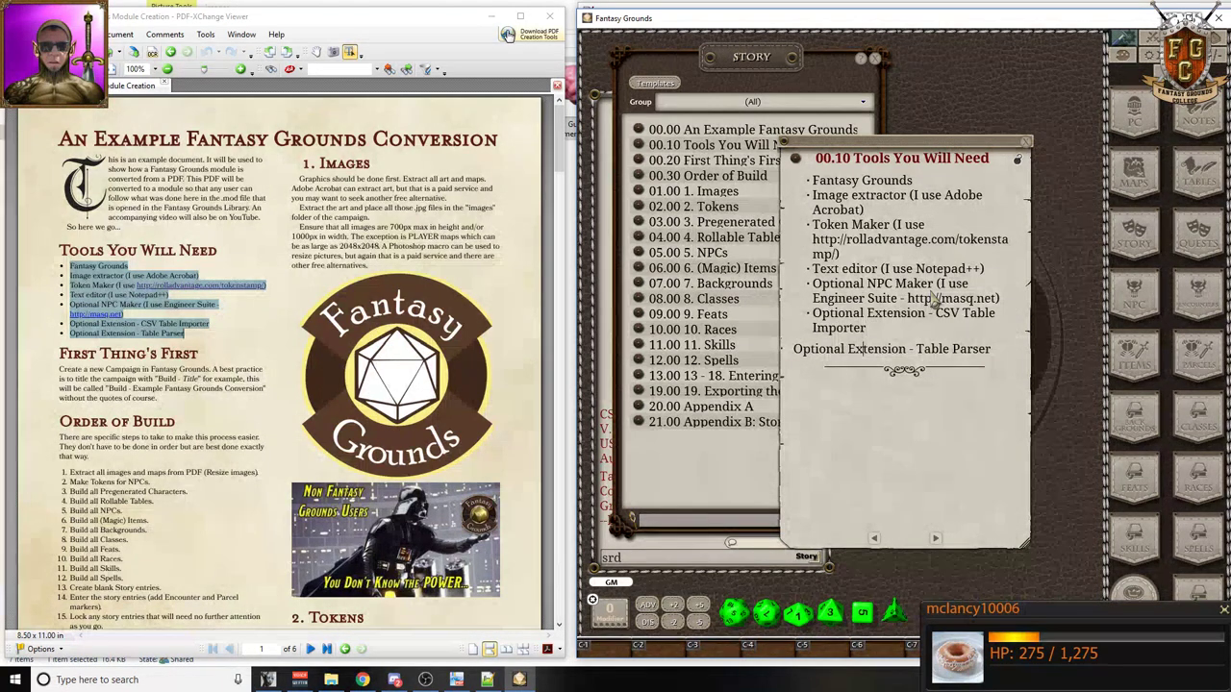
pyautogui.hotkey('ctrl', '3')
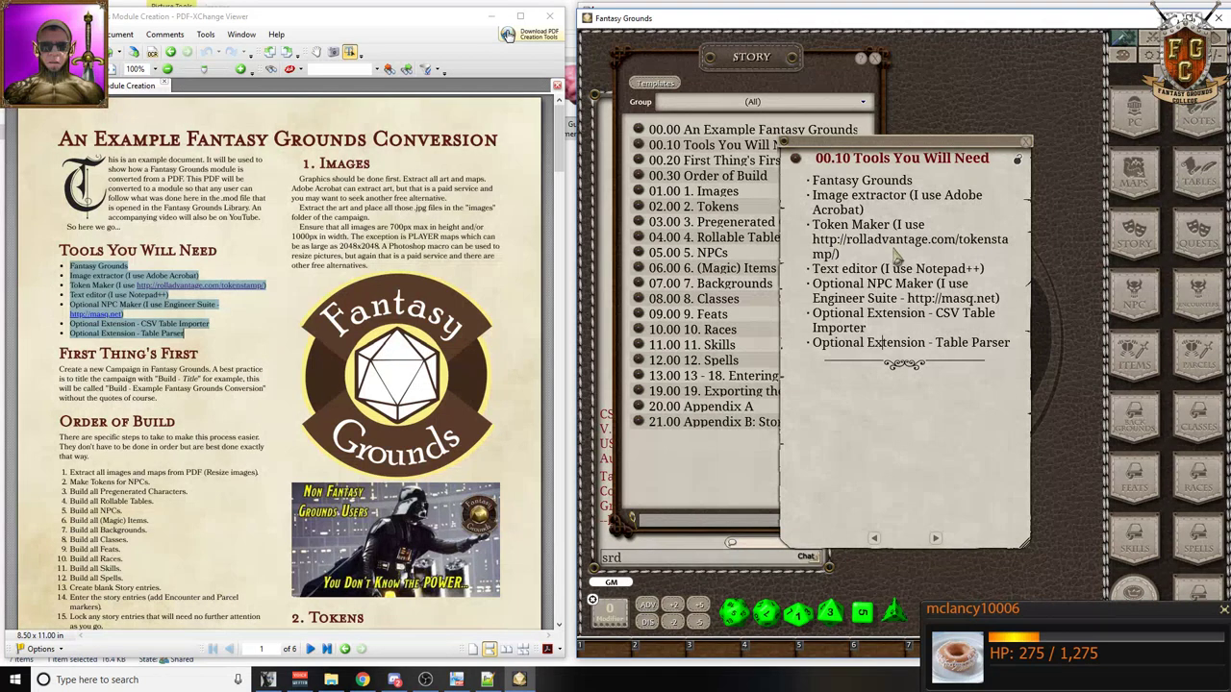
# - Go on to the 00.20 First Thing's First entry and fill its body with the matching PDF text as one paragraph
pyautogui.moveTo(982, 150); pyautogui.dragTo(851, 102)
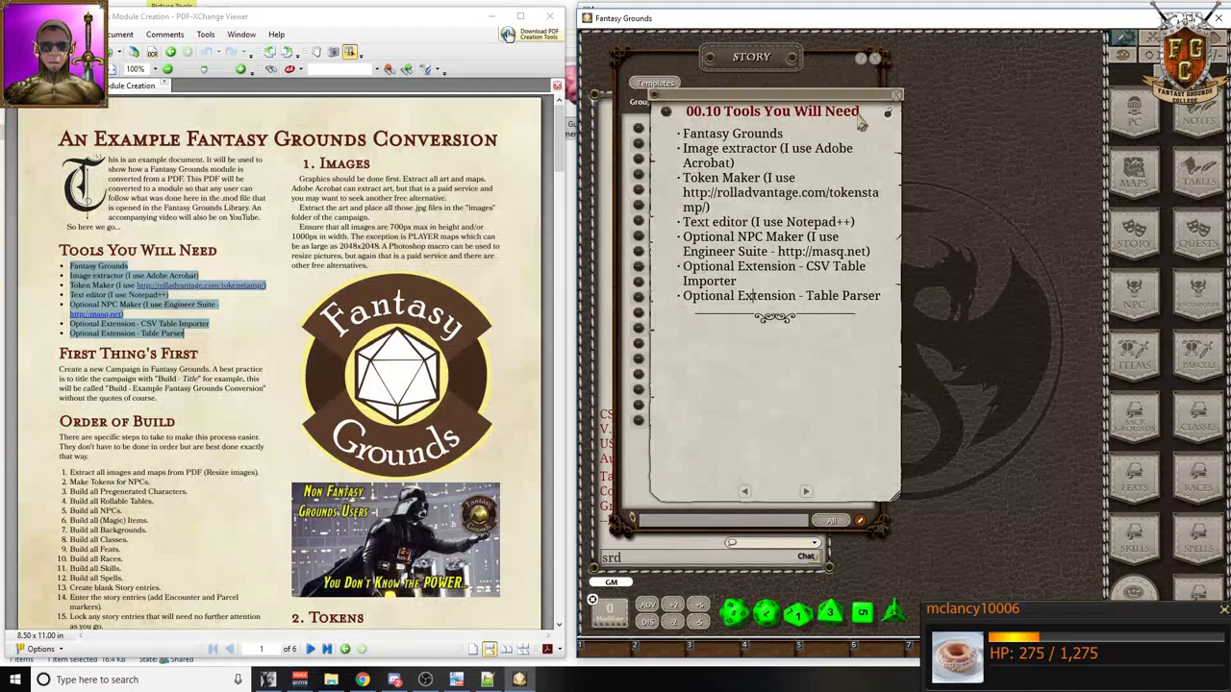
pyautogui.click(806, 492)
pyautogui.scroll(-3, 255, 345)
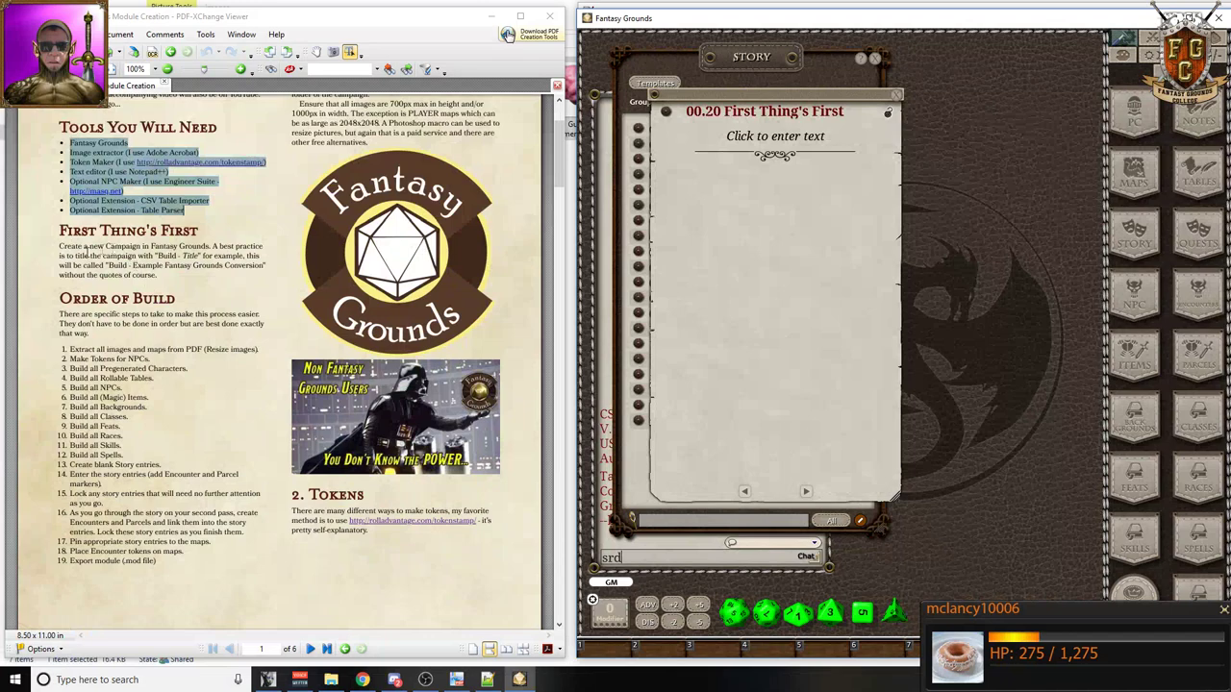
pyautogui.moveTo(61, 248); pyautogui.dragTo(203, 276)
pyautogui.hotkey('ctrl', 'c')
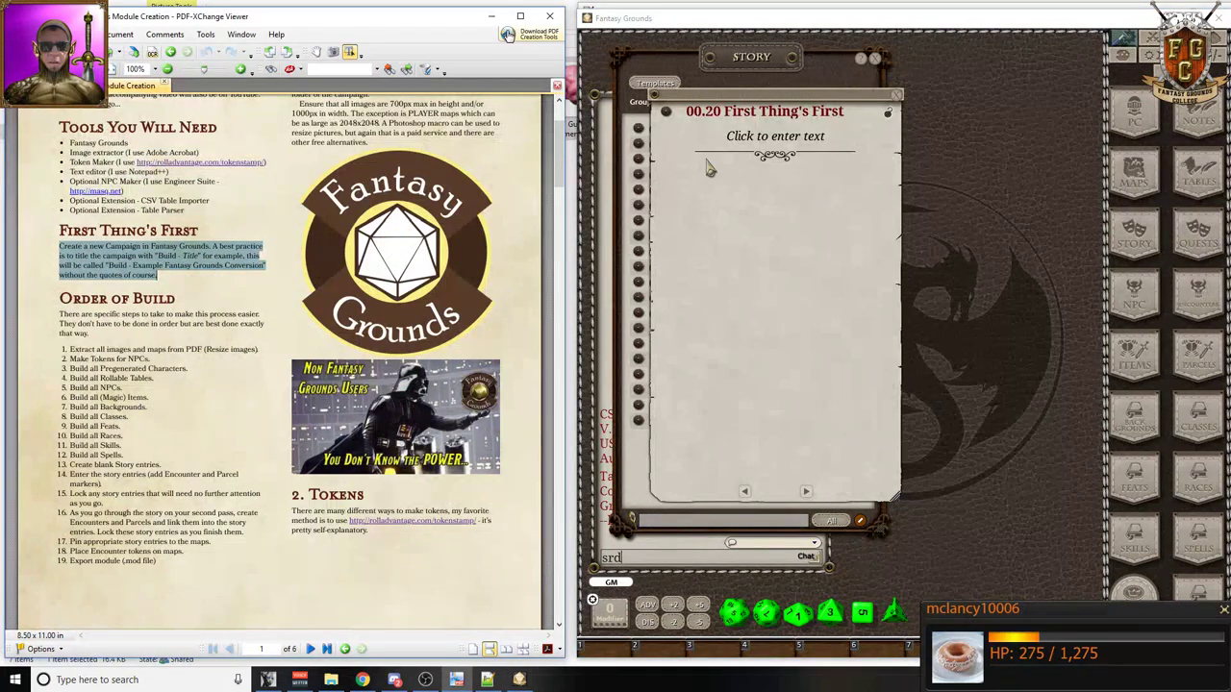
pyautogui.click(741, 144)
pyautogui.hotkey('ctrl', 'v')
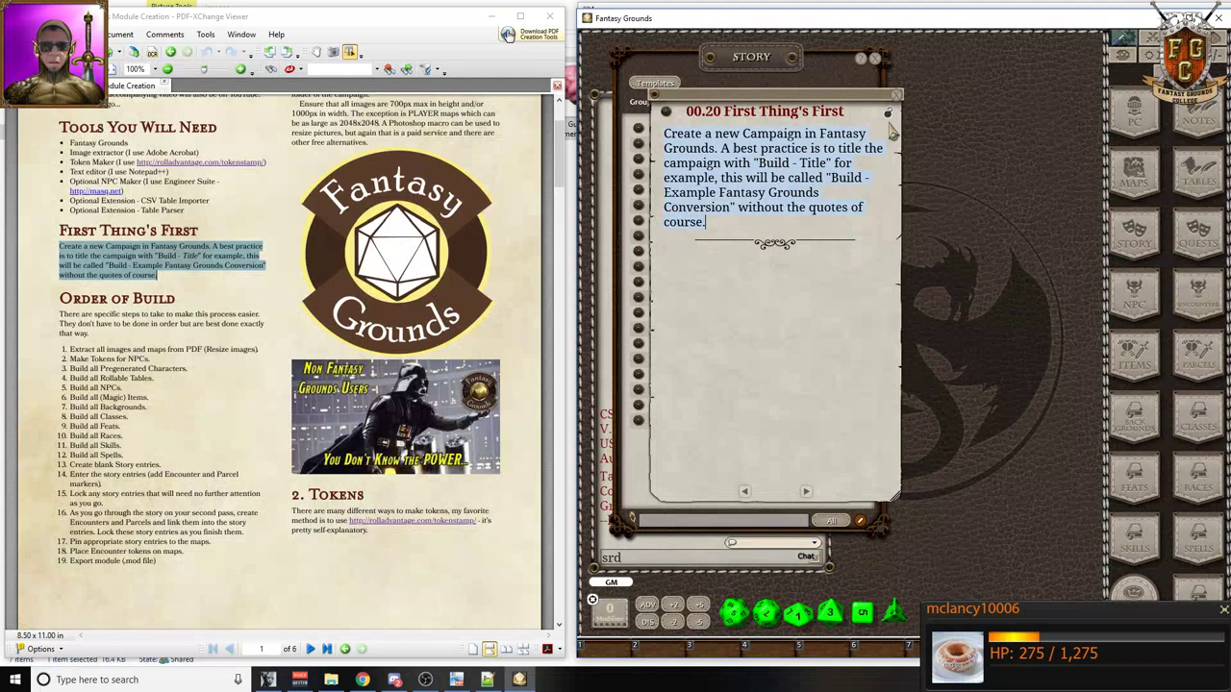
# - Go on to the 00.30 Order of Build entry and copy the PDF's introduction and 19 numbered steps into its body
pyautogui.click(806, 491)
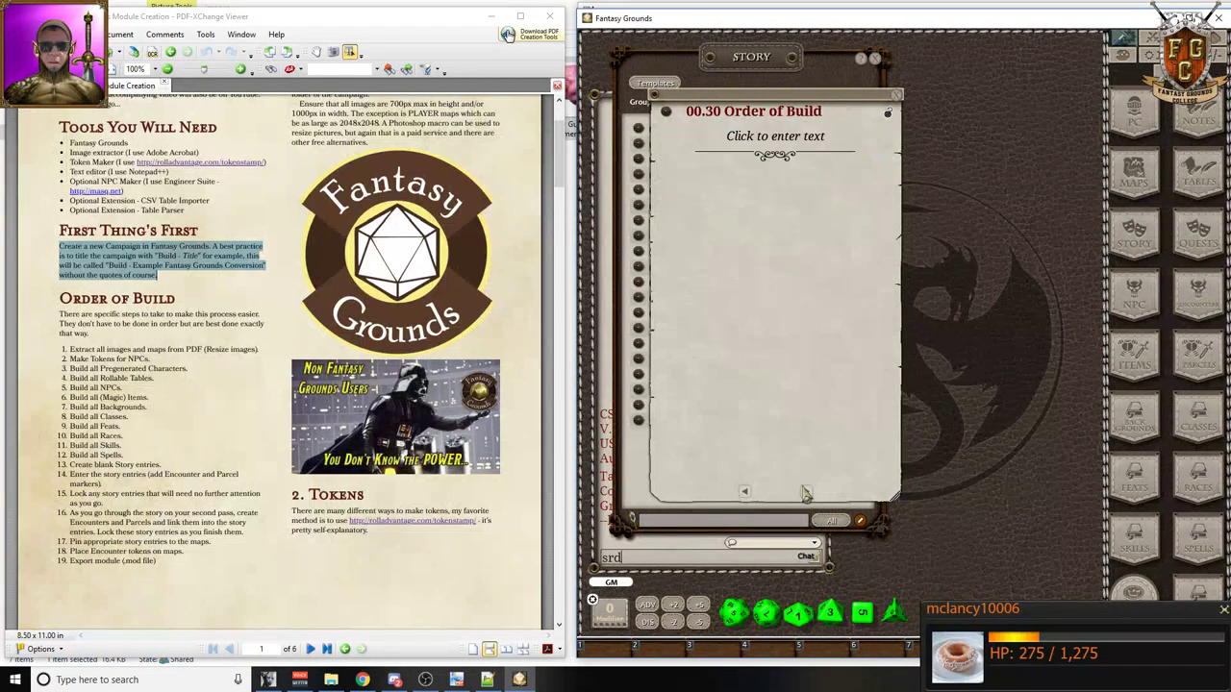
pyautogui.scroll(-1, 162, 368)
pyautogui.moveTo(59, 284); pyautogui.dragTo(228, 539)
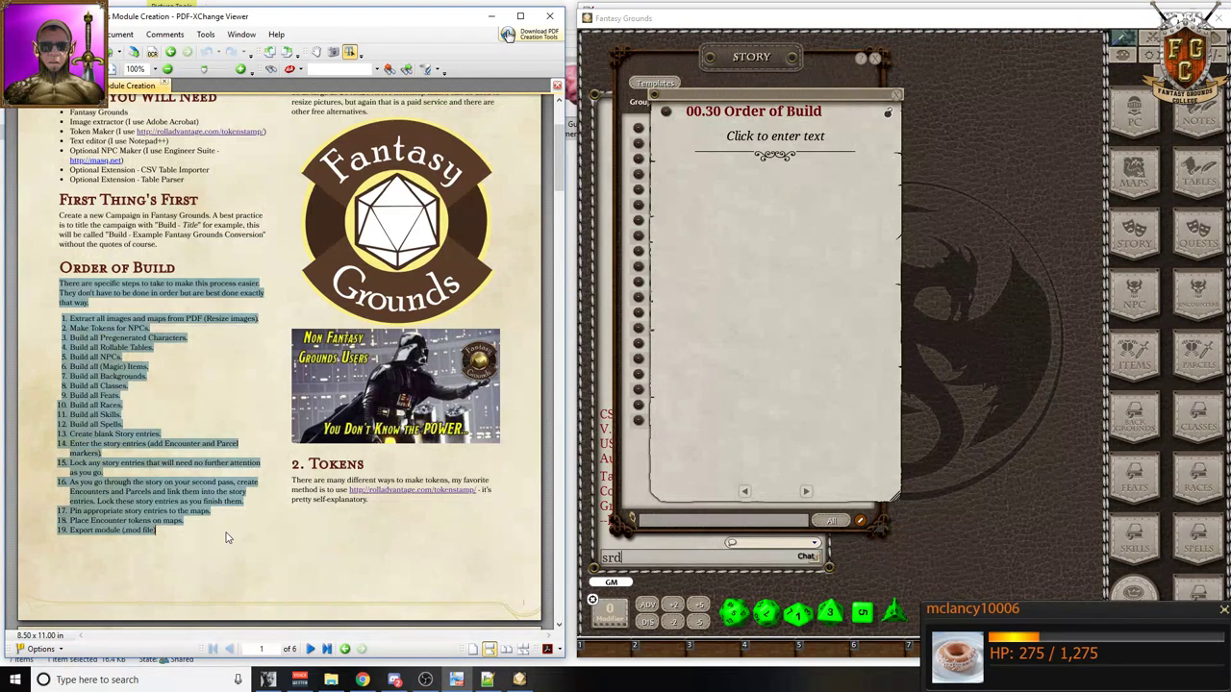
pyautogui.scroll(5, 360, 459)
pyautogui.scroll(-2, 438, 443)
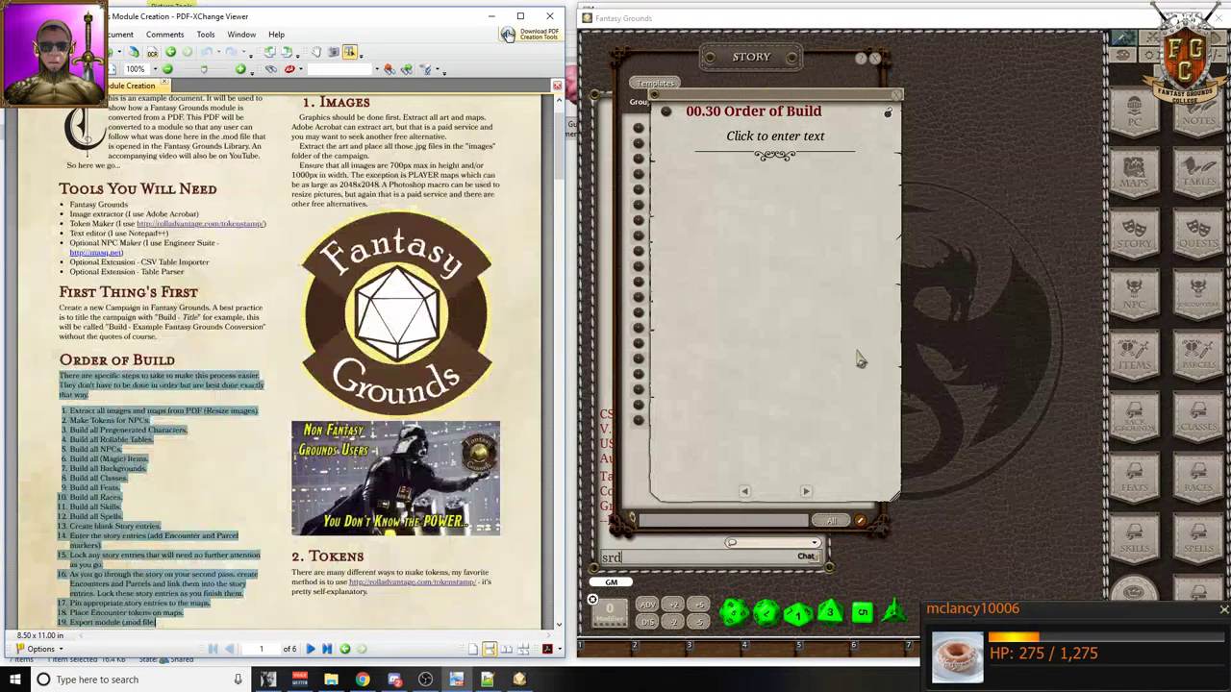
pyautogui.click(801, 144)
pyautogui.hotkey('ctrl', 'v')
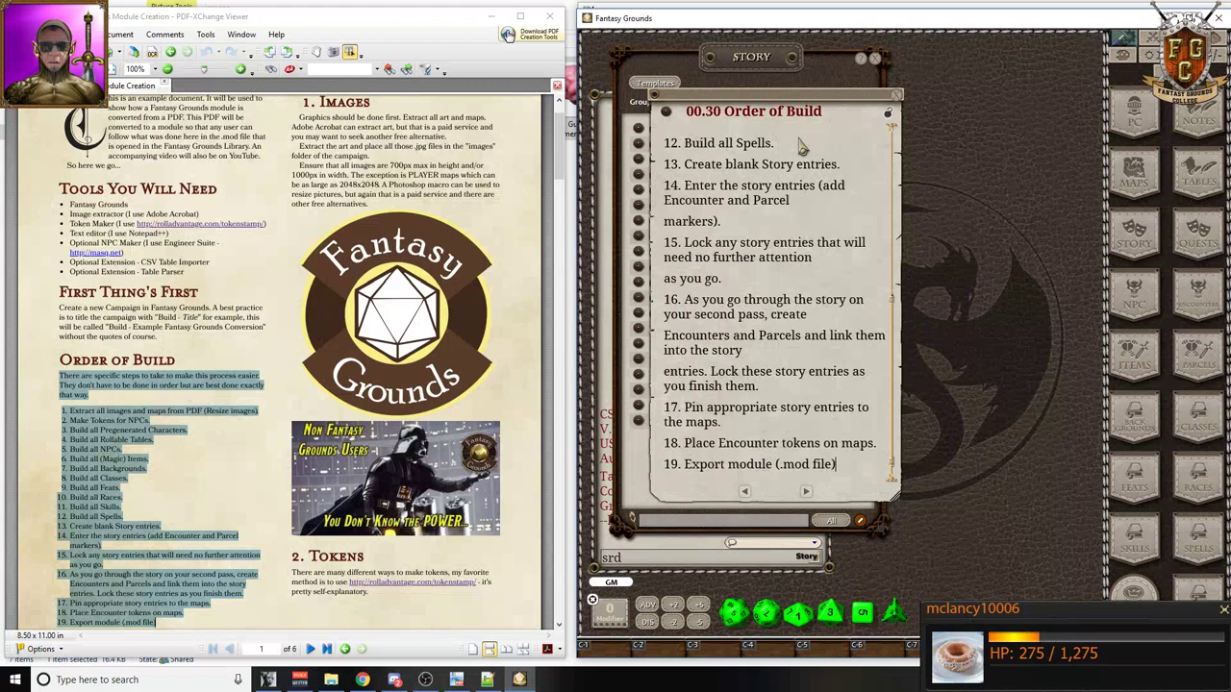
pyautogui.scroll(10, 803, 153)
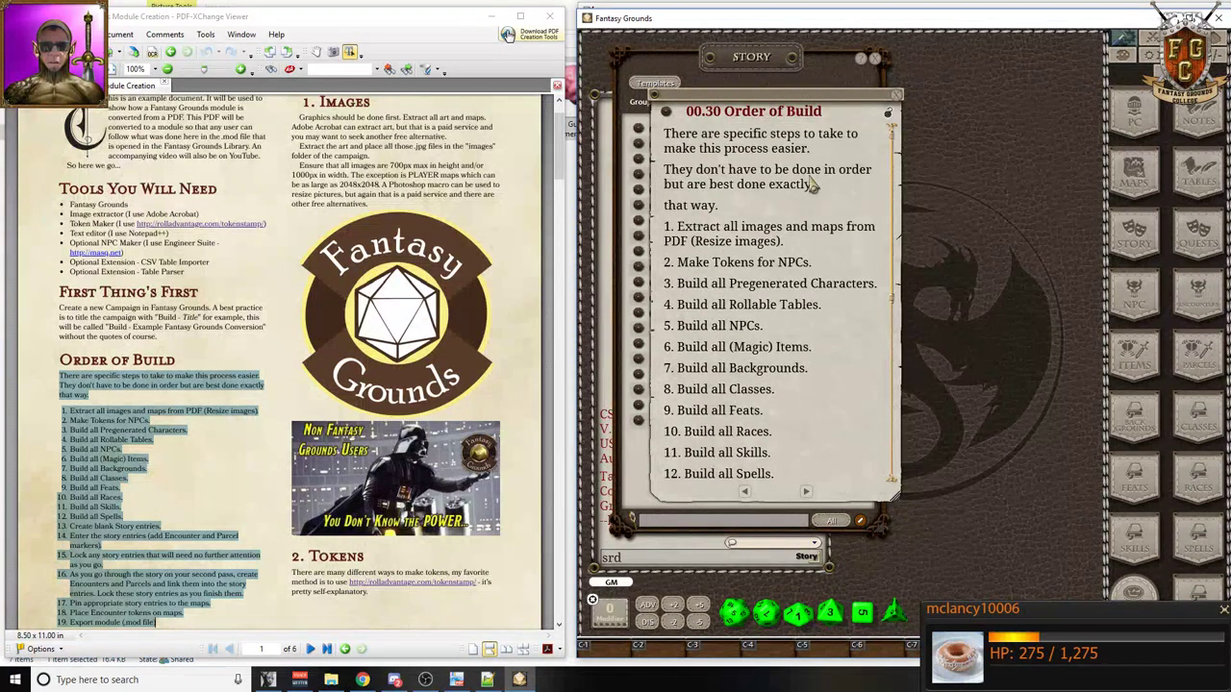
# - Widen the 00.30 entry window and join the broken lines of items 14, 15 and 16 so each is one paragraph
pyautogui.moveTo(893, 496); pyautogui.dragTo(1112, 483)
pyautogui.scroll(5, 901, 308)
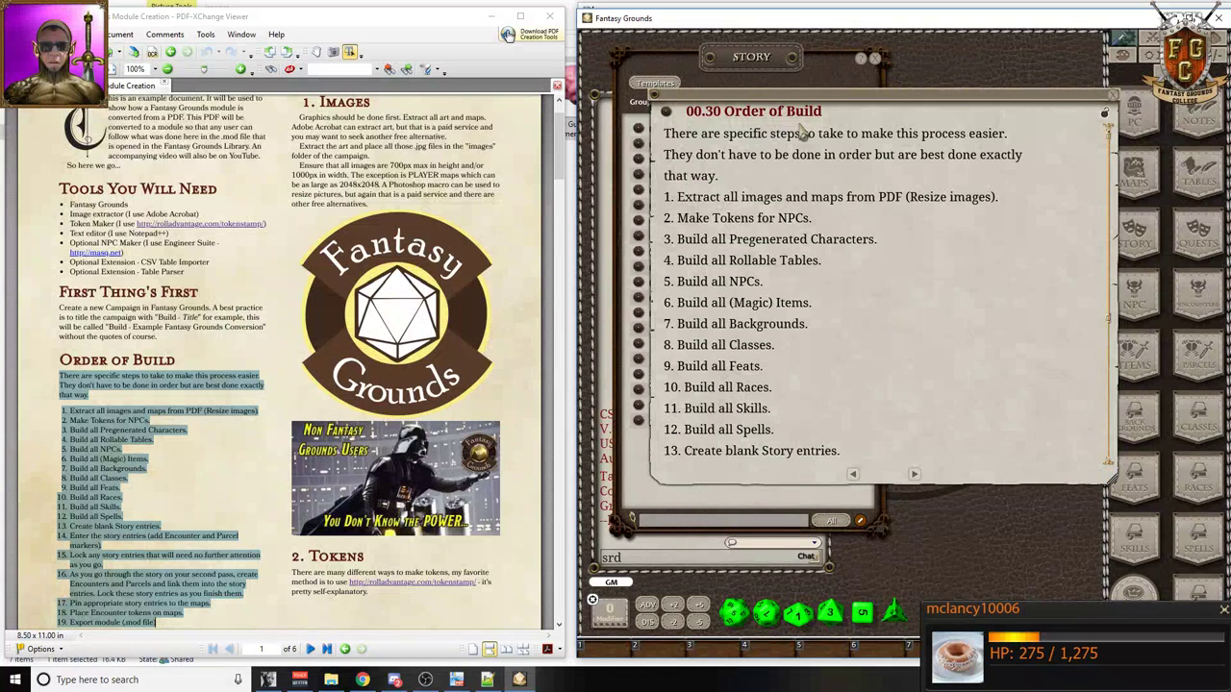
pyautogui.scroll(-3, 745, 206)
pyautogui.scroll(-3, 742, 225)
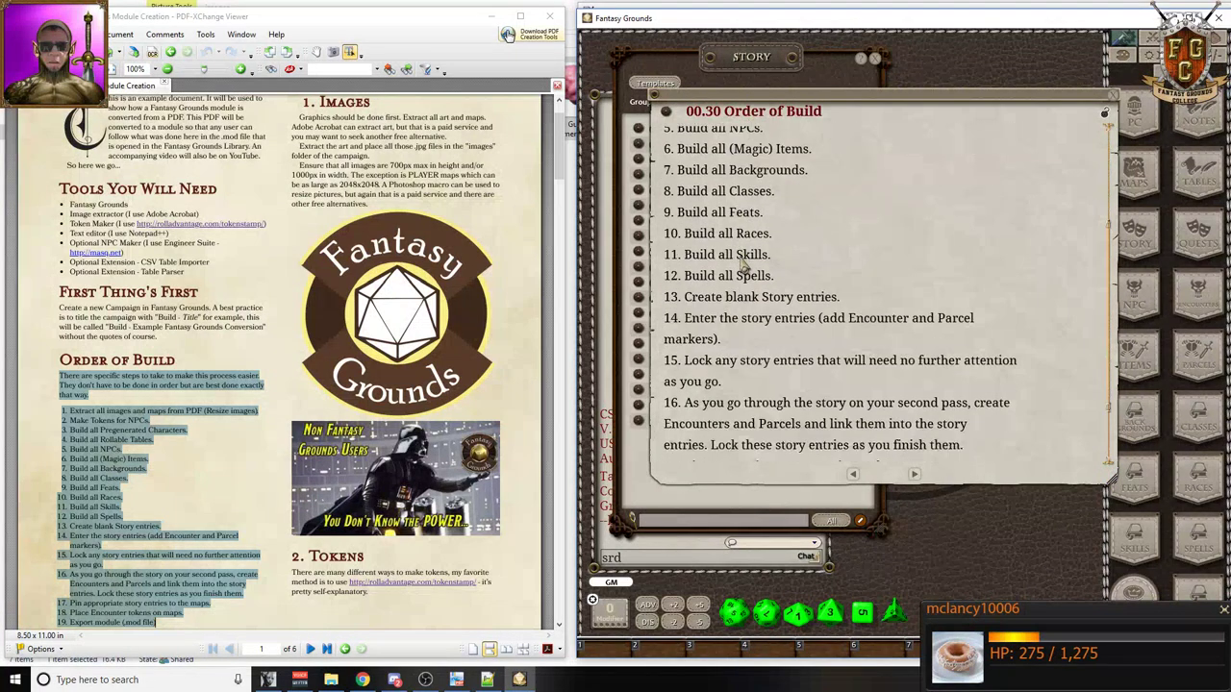
pyautogui.press('Delete')
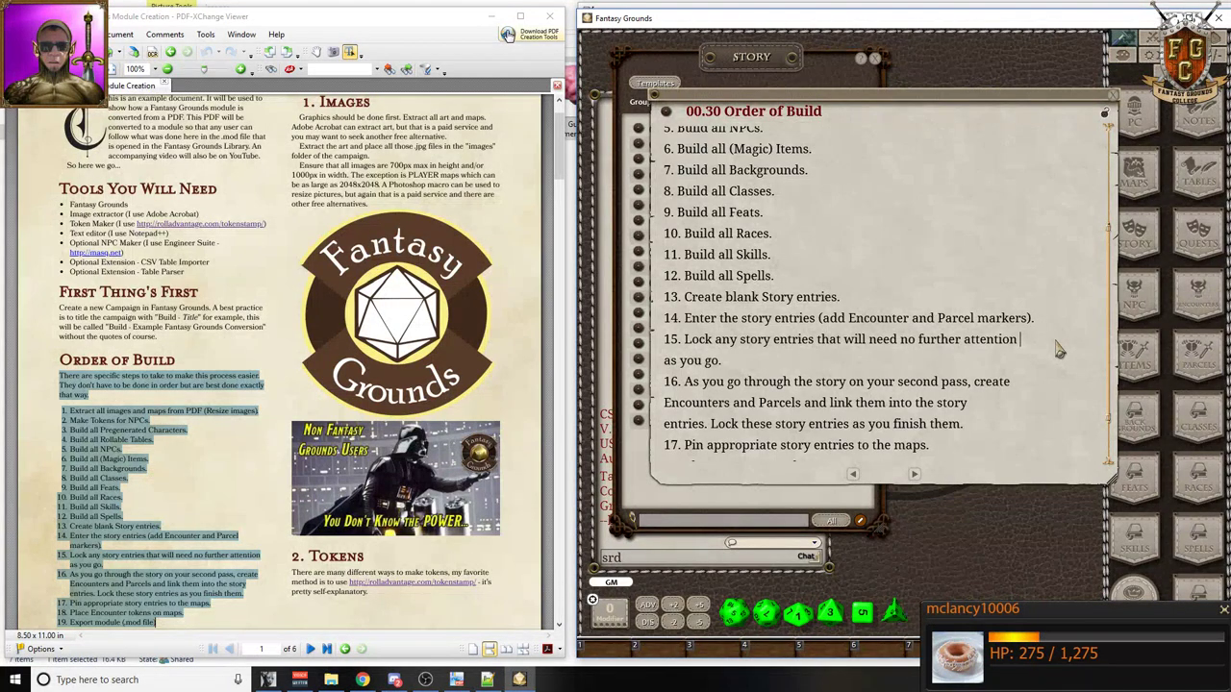
pyautogui.press('Delete')
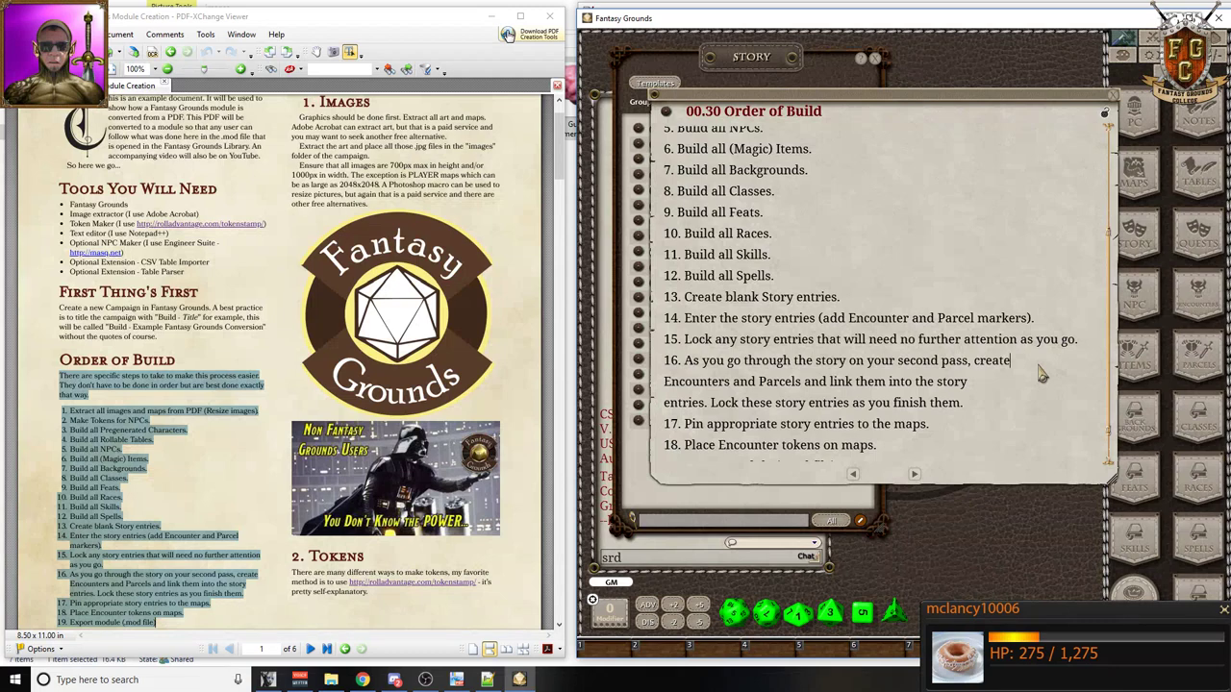
pyautogui.press('Delete')
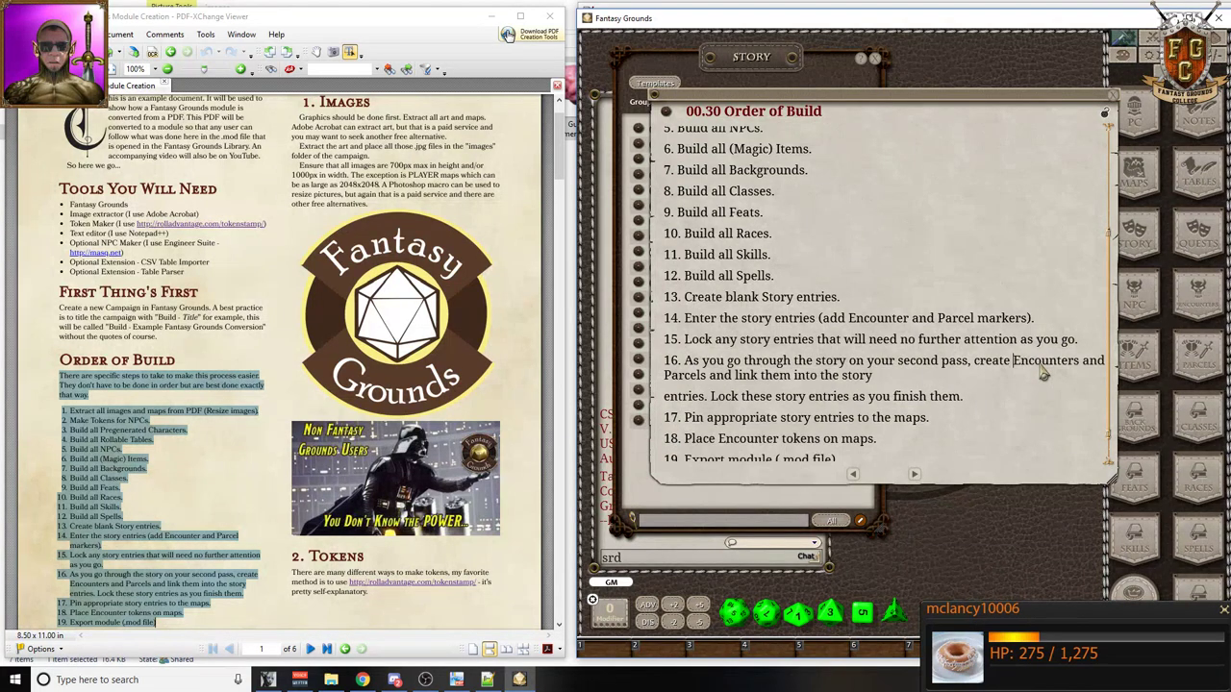
pyautogui.click(902, 383)
pyautogui.press('Delete')
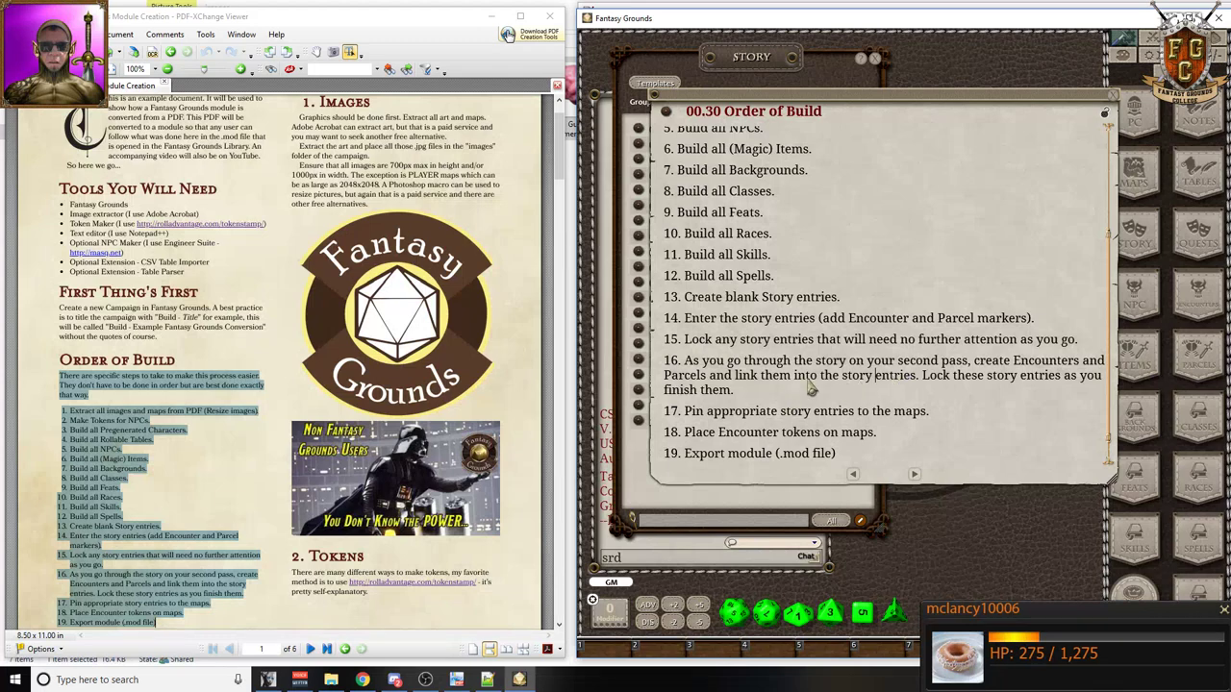
# - Go on to the 01.00 1. Images entry and put the PDF's Images text into Notepad++ as a single paragraph
pyautogui.scroll(5, 885, 375)
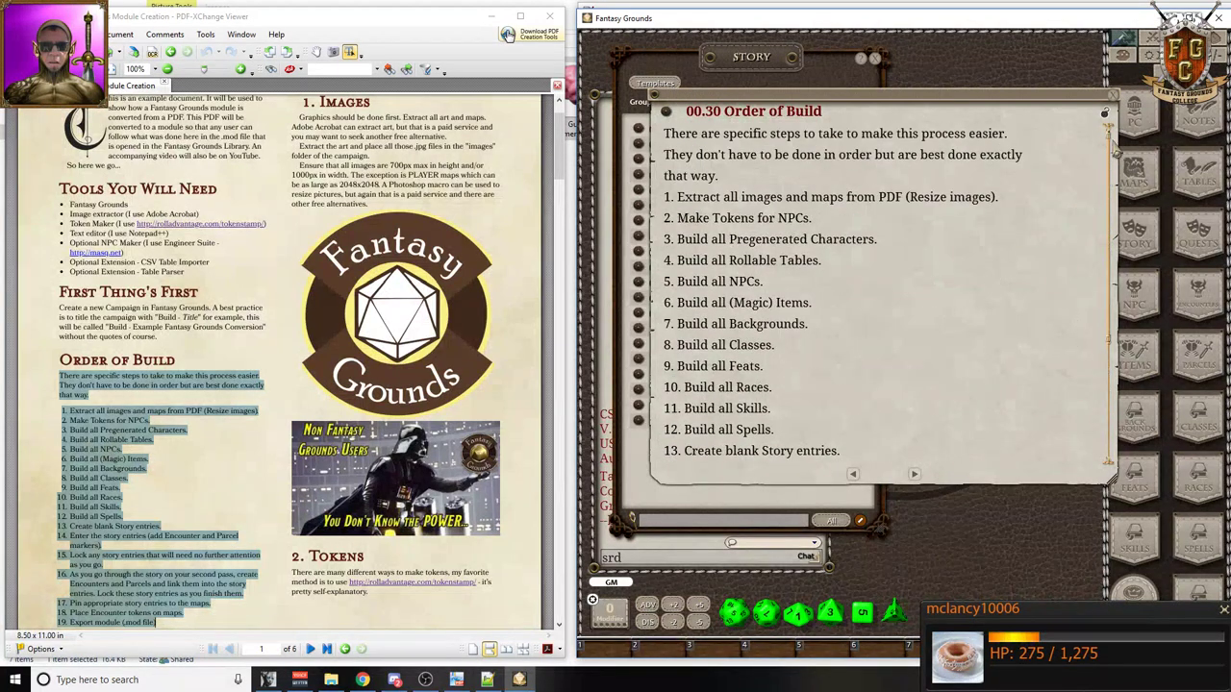
pyautogui.scroll(-2, 131, 285)
pyautogui.scroll(3, 132, 286)
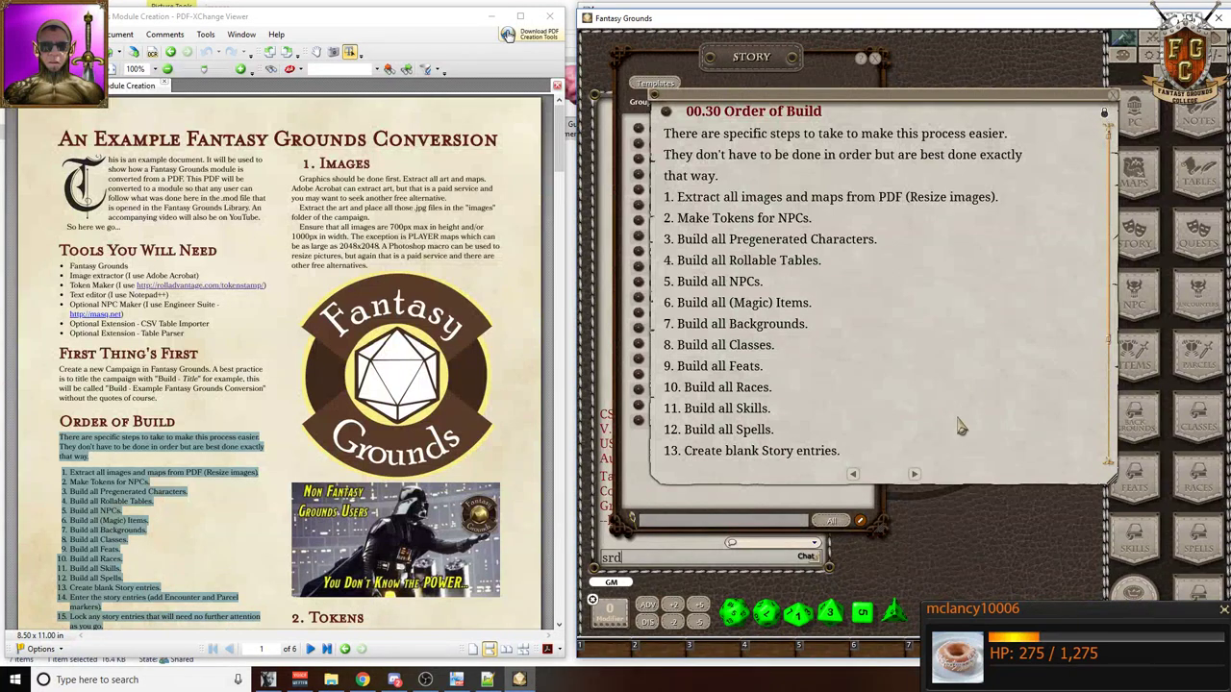
pyautogui.click(915, 475)
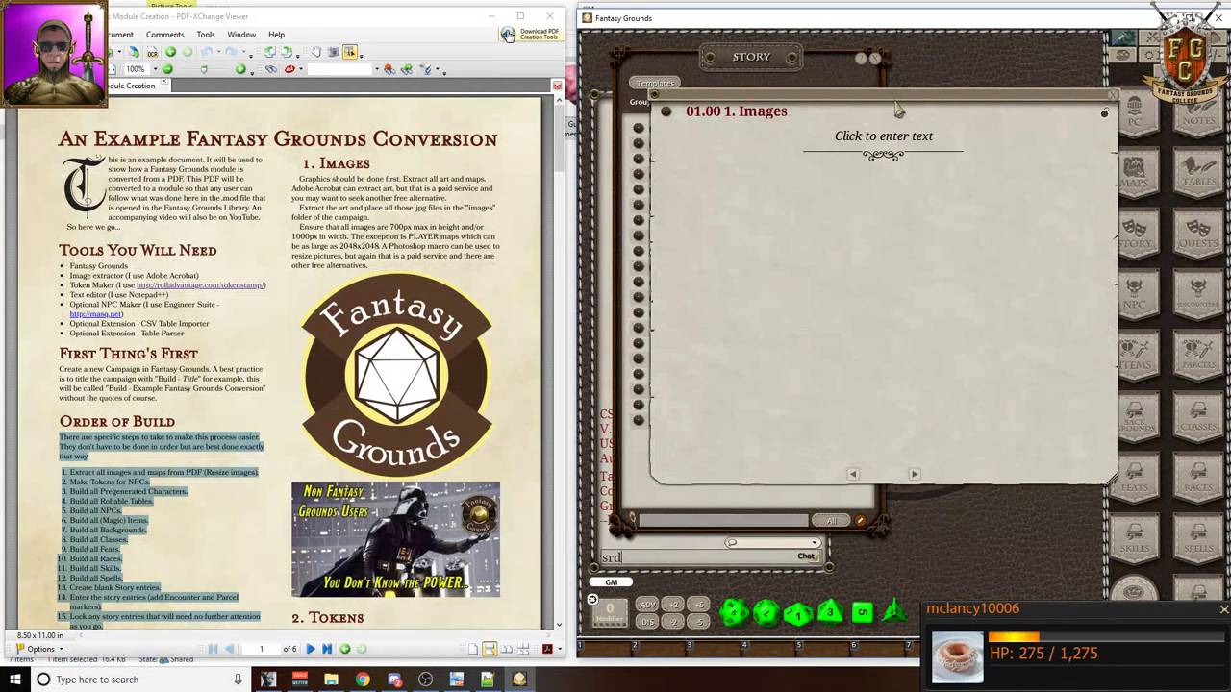
pyautogui.moveTo(298, 181); pyautogui.dragTo(392, 269)
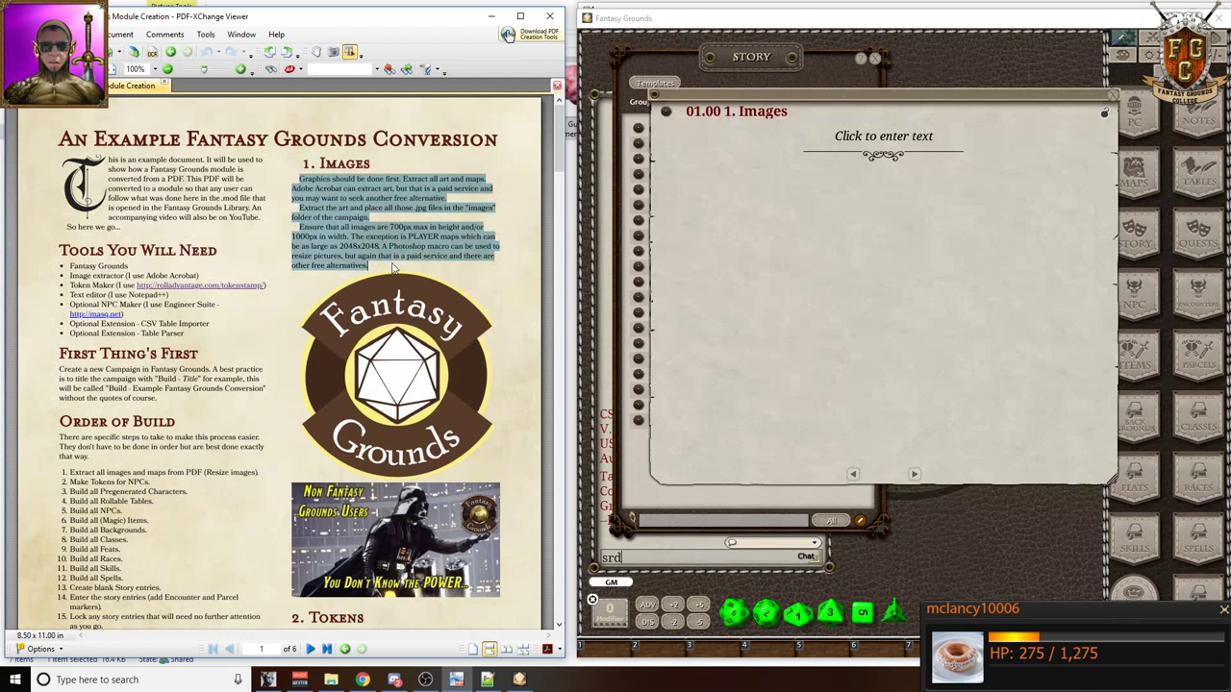
pyautogui.click(487, 680)
pyautogui.hotkey('ctrl', 'v')
# - Switch back to Fantasy Grounds and paste the joined Images text into the body of the 01.00 entry
pyautogui.click(519, 680)
pyautogui.click(868, 152)
pyautogui.hotkey('ctrl', 'v')
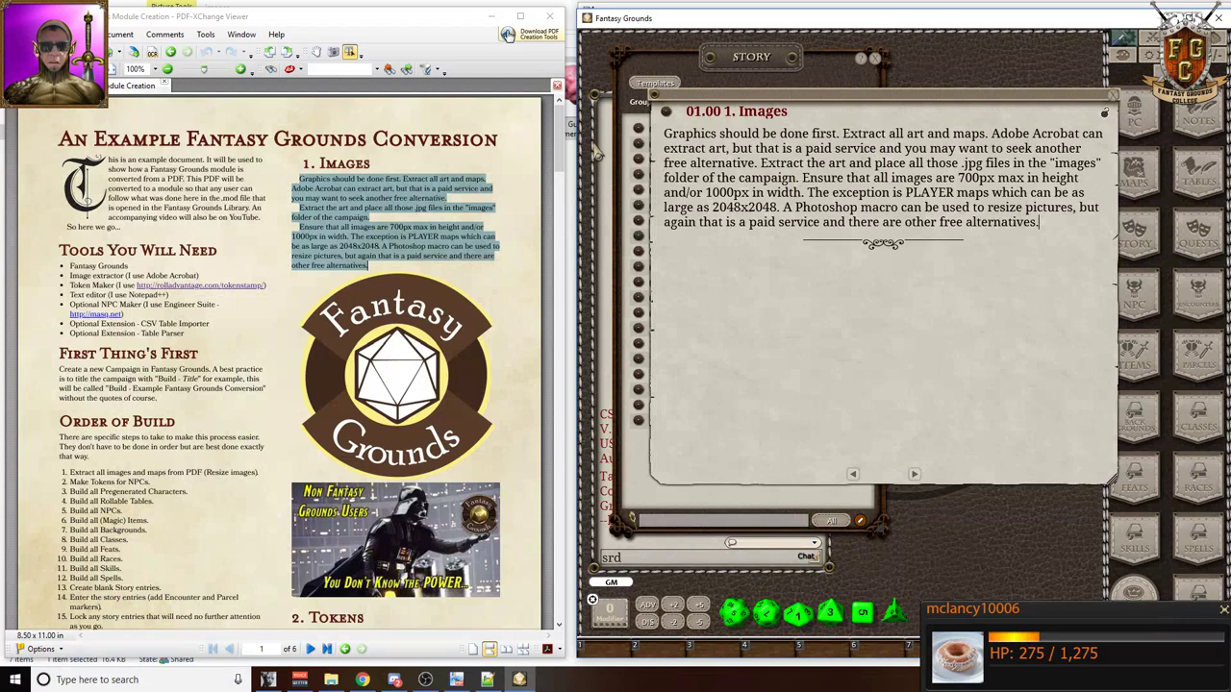
# - Split the Images text into three paragraphs starting at "Extract the art" and "Ensure that", and add two blank lines at the end
pyautogui.click(763, 166)
pyautogui.press('Return')
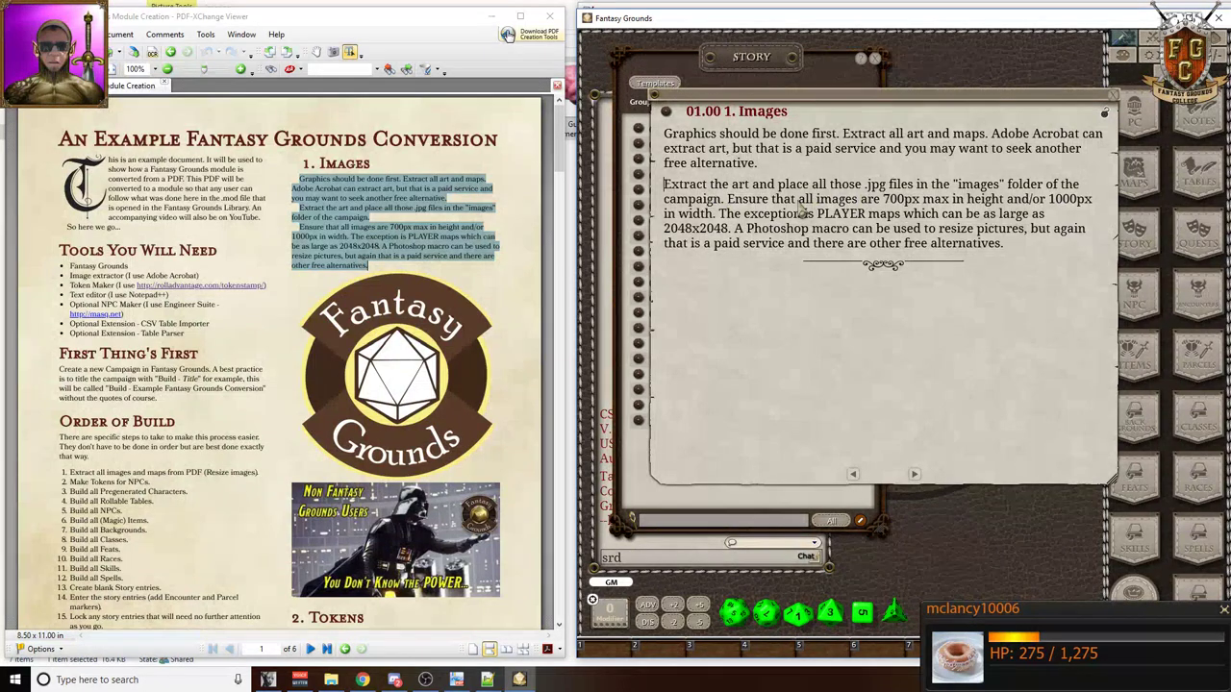
pyautogui.press('Return')
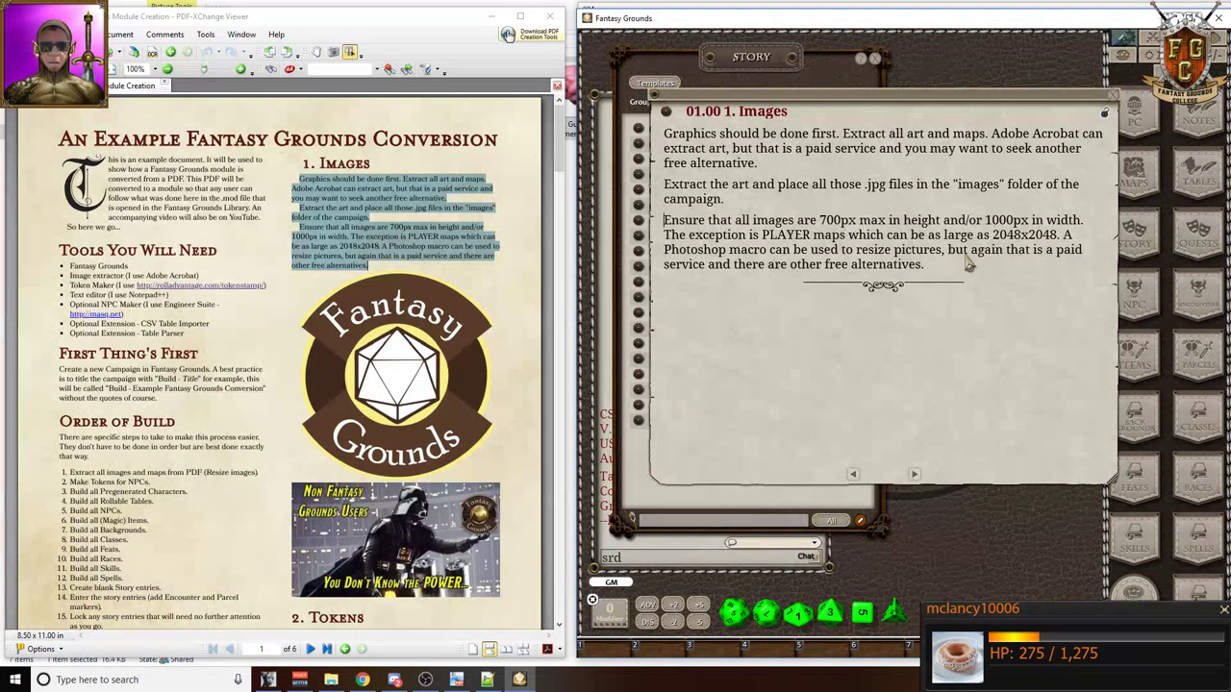
pyautogui.click(958, 272)
pyautogui.press('Return')
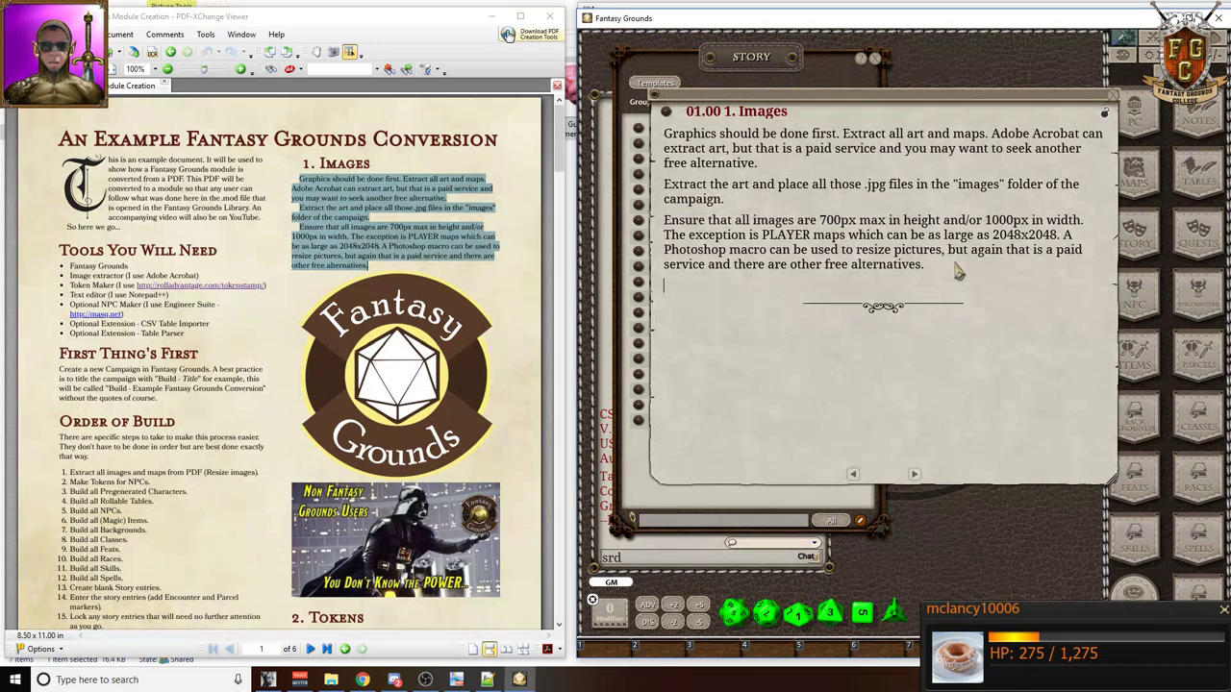
pyautogui.press('Return')
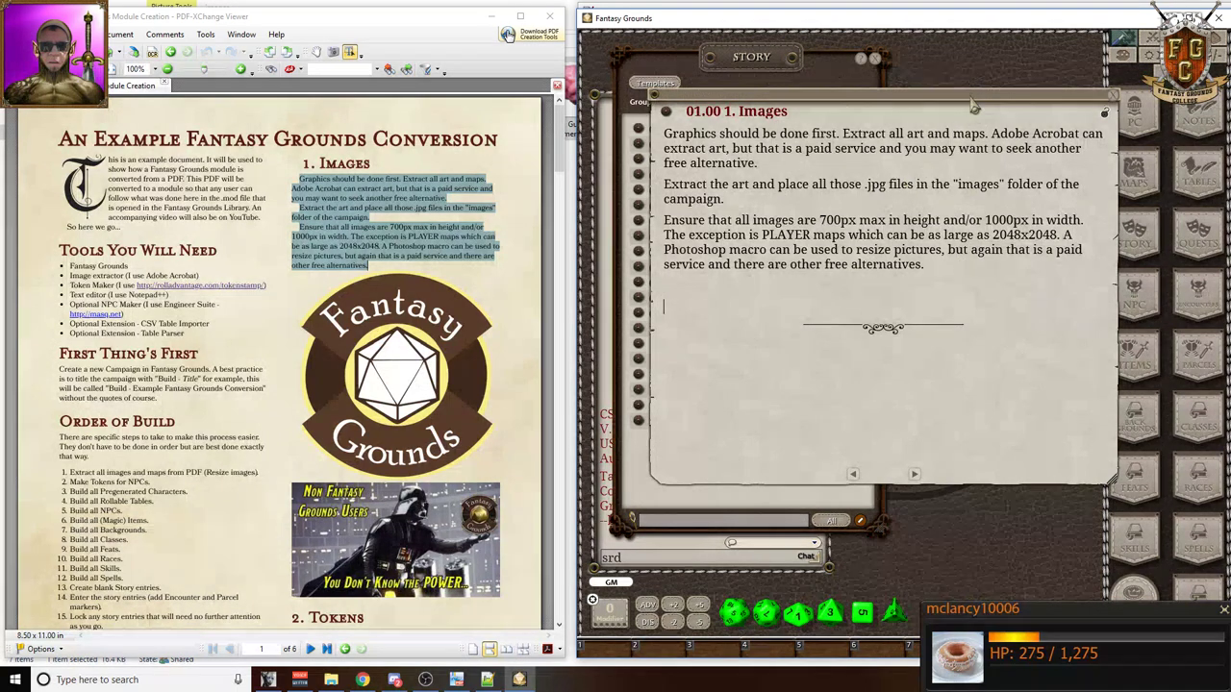
pyautogui.moveTo(973, 108); pyautogui.dragTo(934, 110)
pyautogui.scroll(-5, 345, 415)
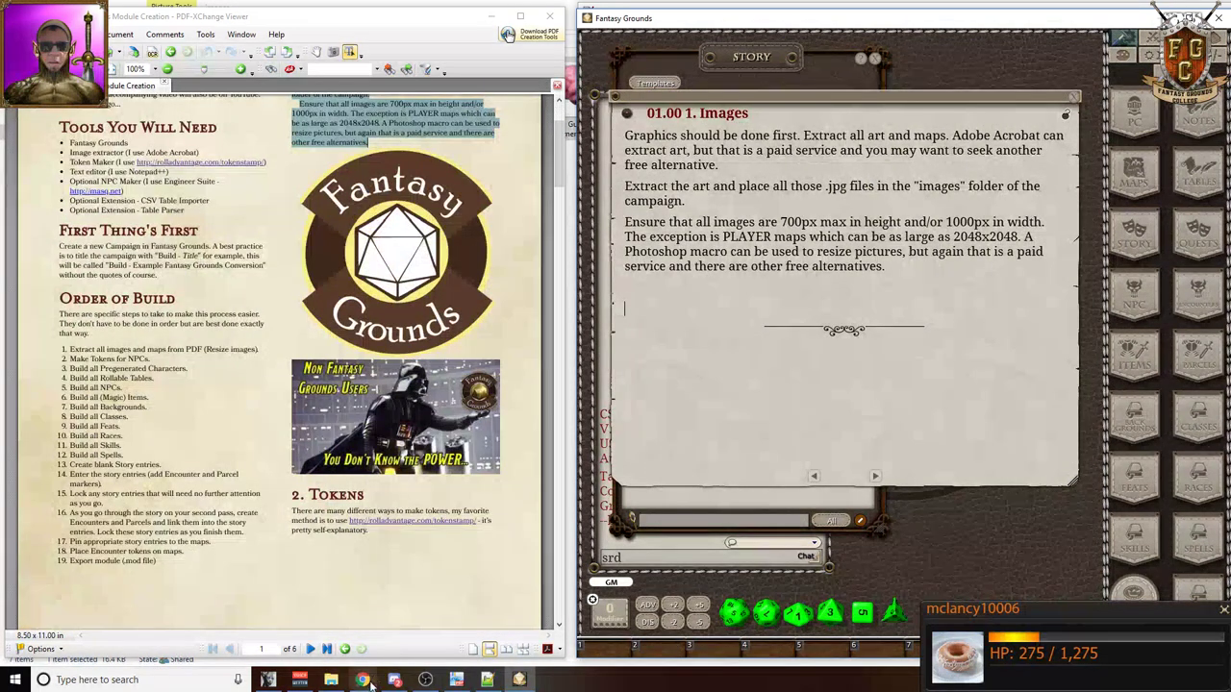
# - Switch to File Explorer and rename the two Page_1 images in the campaign's images folder as FG Logo and The POWAH
pyautogui.click(331, 680)
pyautogui.click(138, 160)
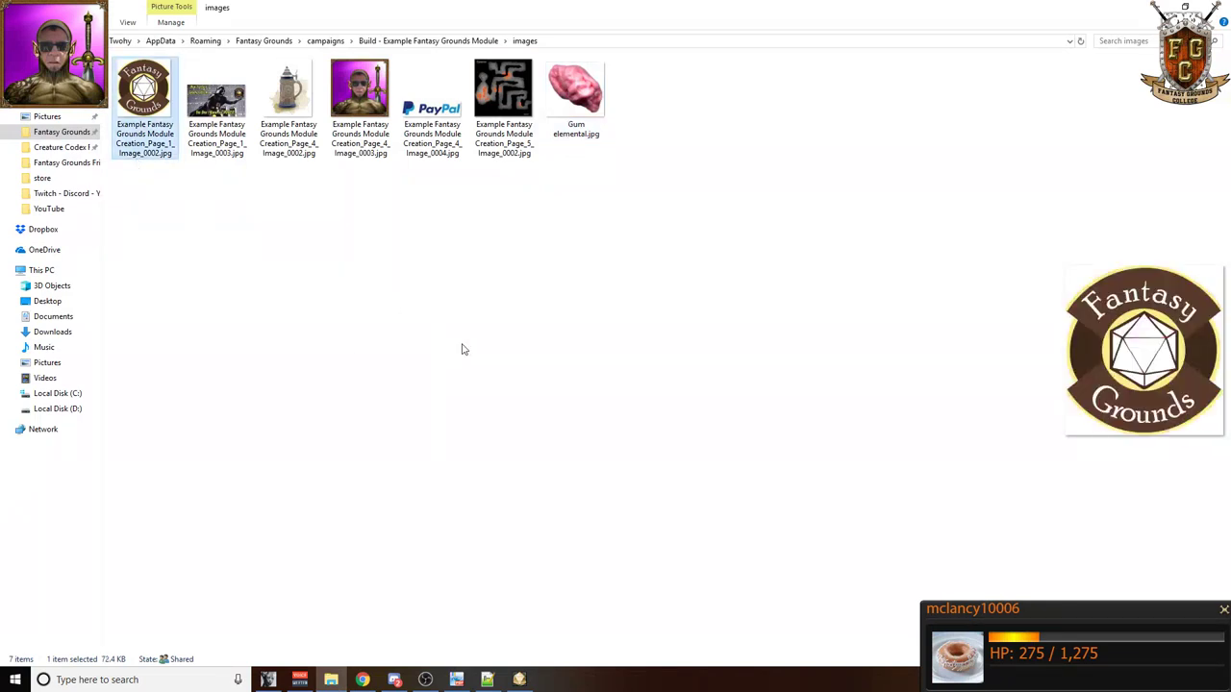
pyautogui.click(134, 151)
pyautogui.write('FG Logo')
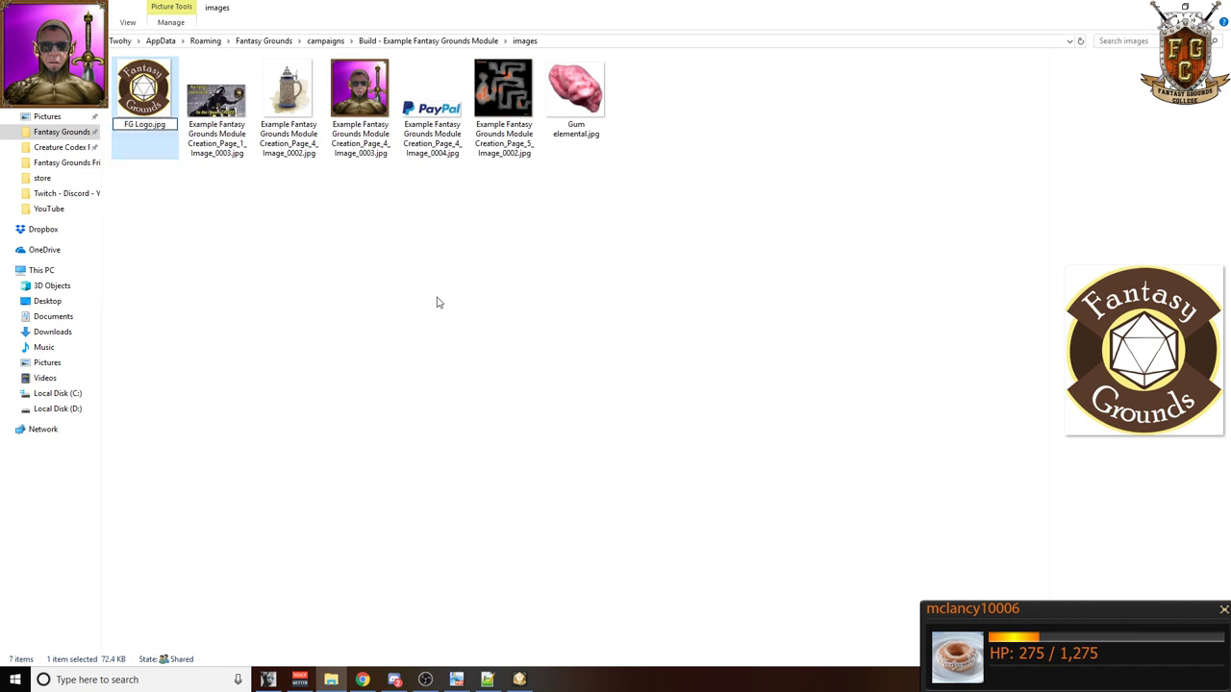
pyautogui.click(220, 152)
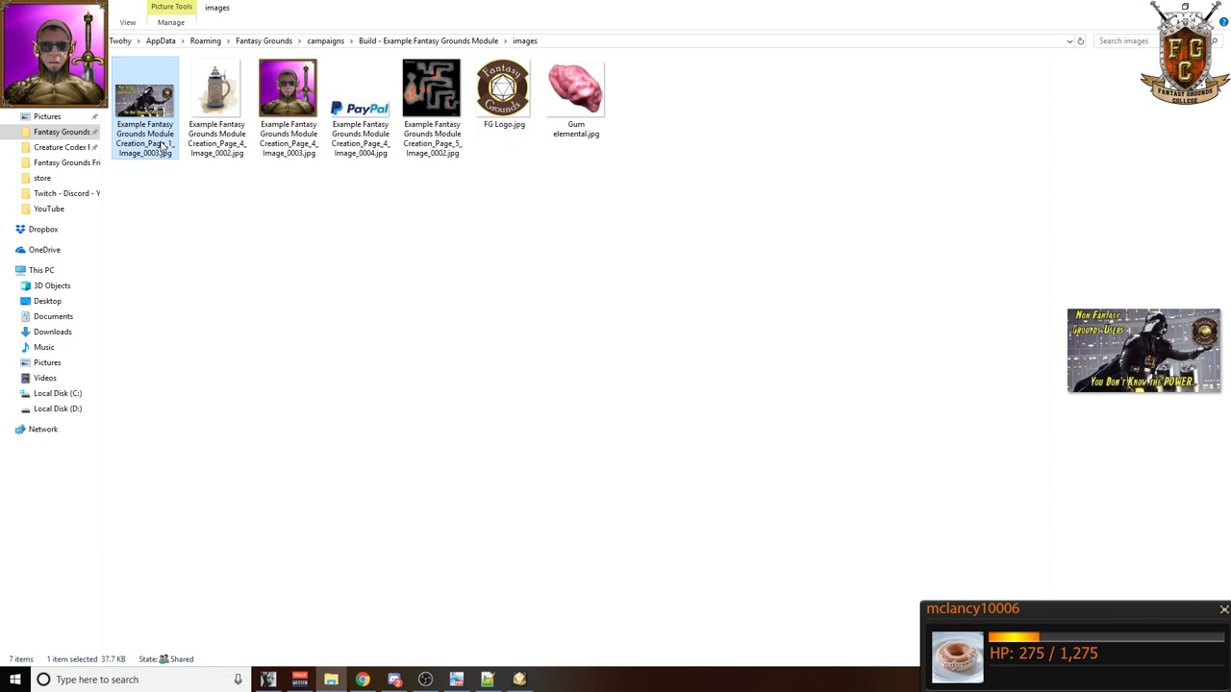
pyautogui.press('F2')
pyautogui.write('The POWAH')
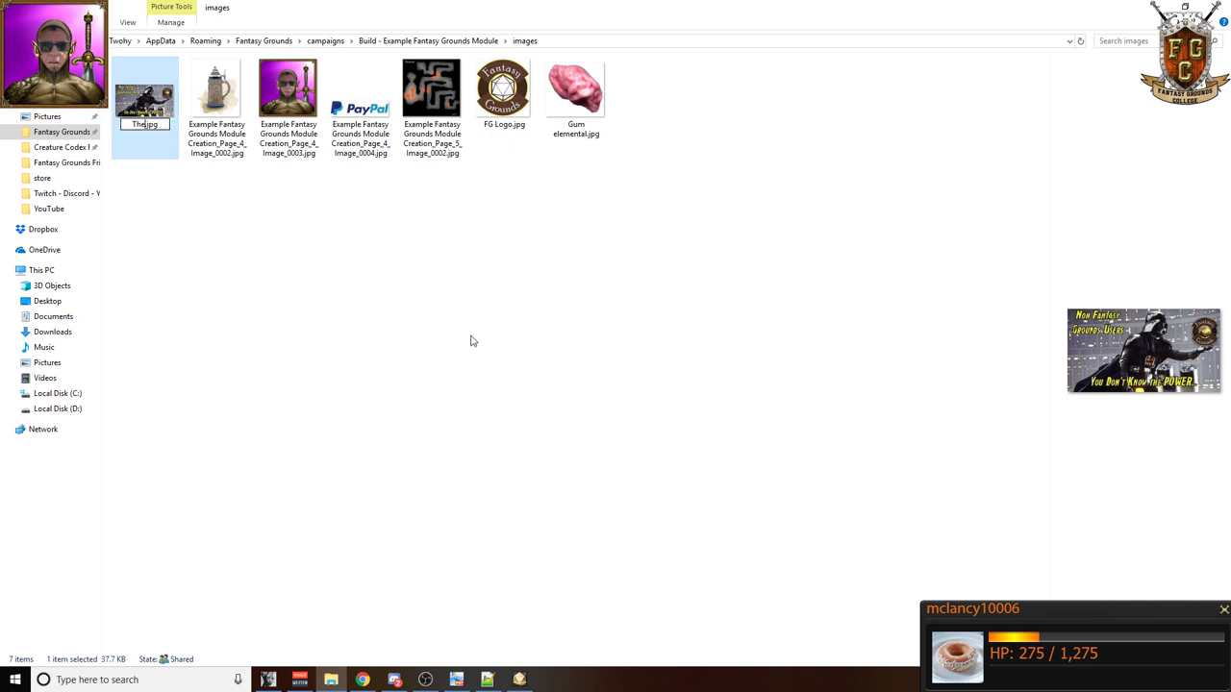
pyautogui.press('Return')
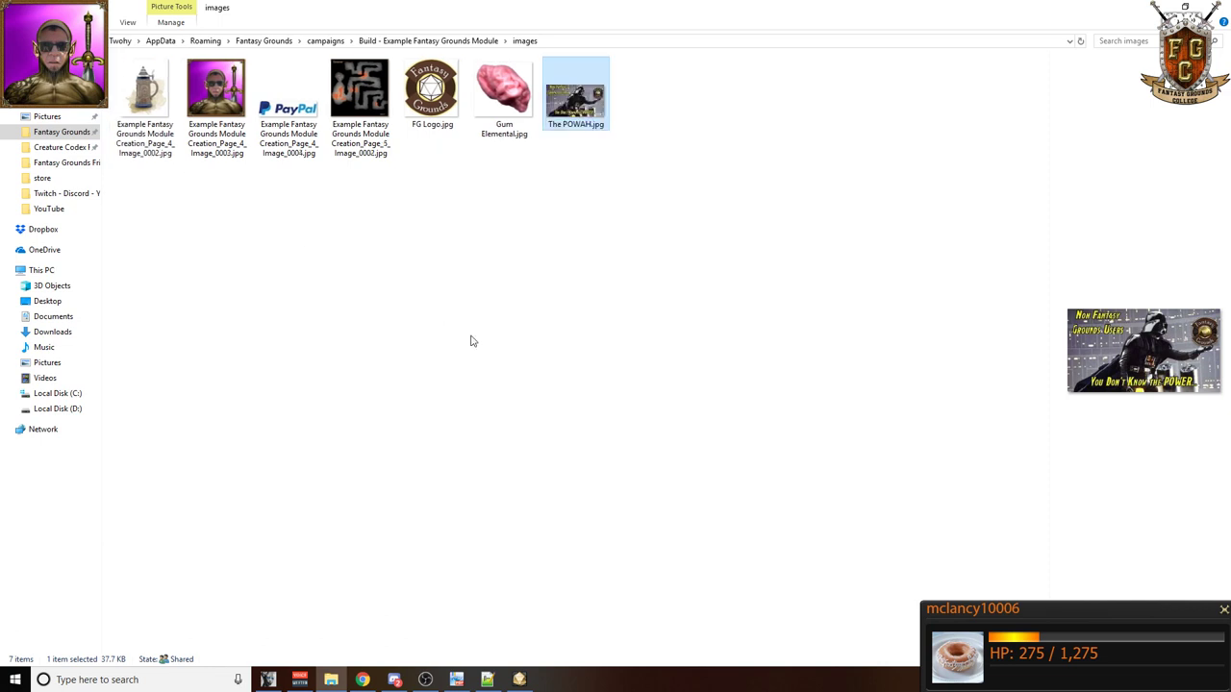
# - Switch back to Fantasy Grounds and add links to the FG Logo and The POWAH images at the end of the 01.00 entry
pyautogui.click(520, 680)
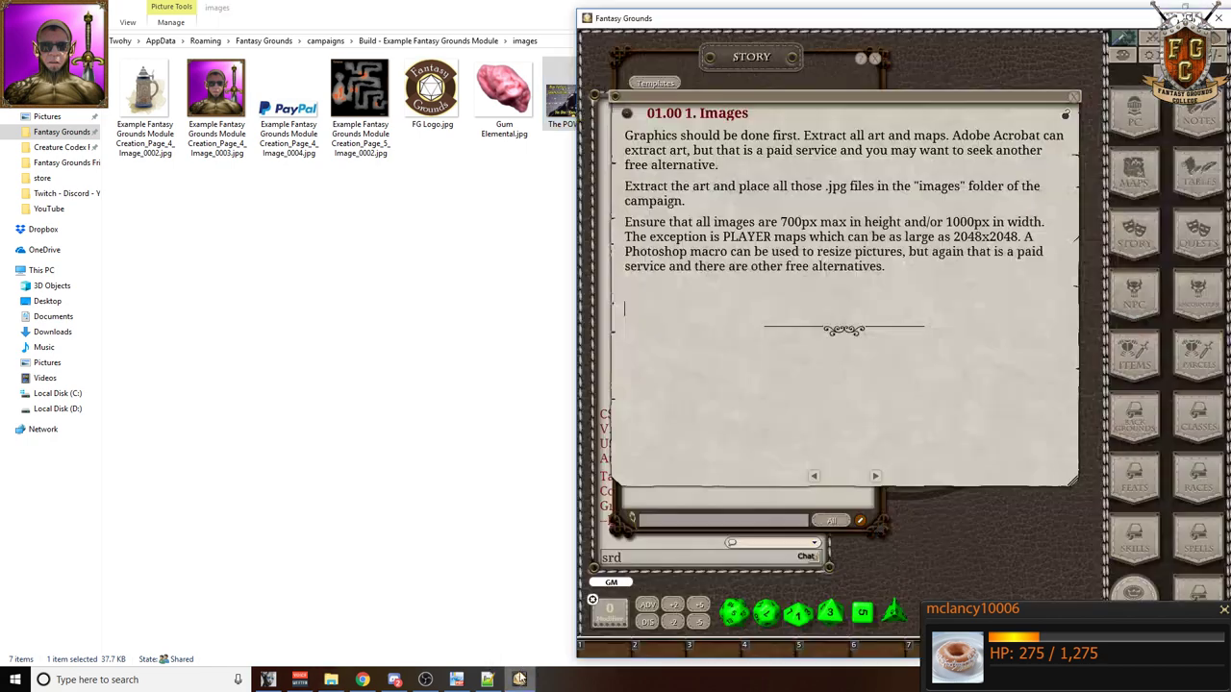
pyautogui.click(1137, 183)
pyautogui.moveTo(959, 193); pyautogui.dragTo(1124, 183)
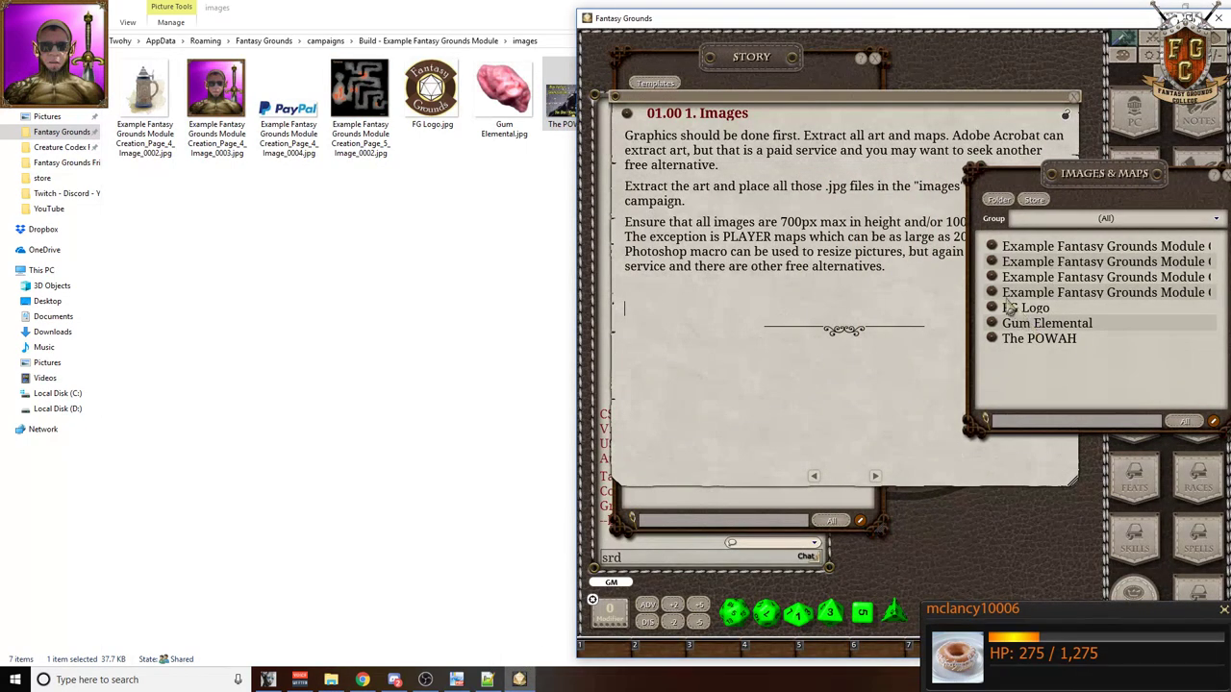
pyautogui.moveTo(883, 306); pyautogui.dragTo(636, 295)
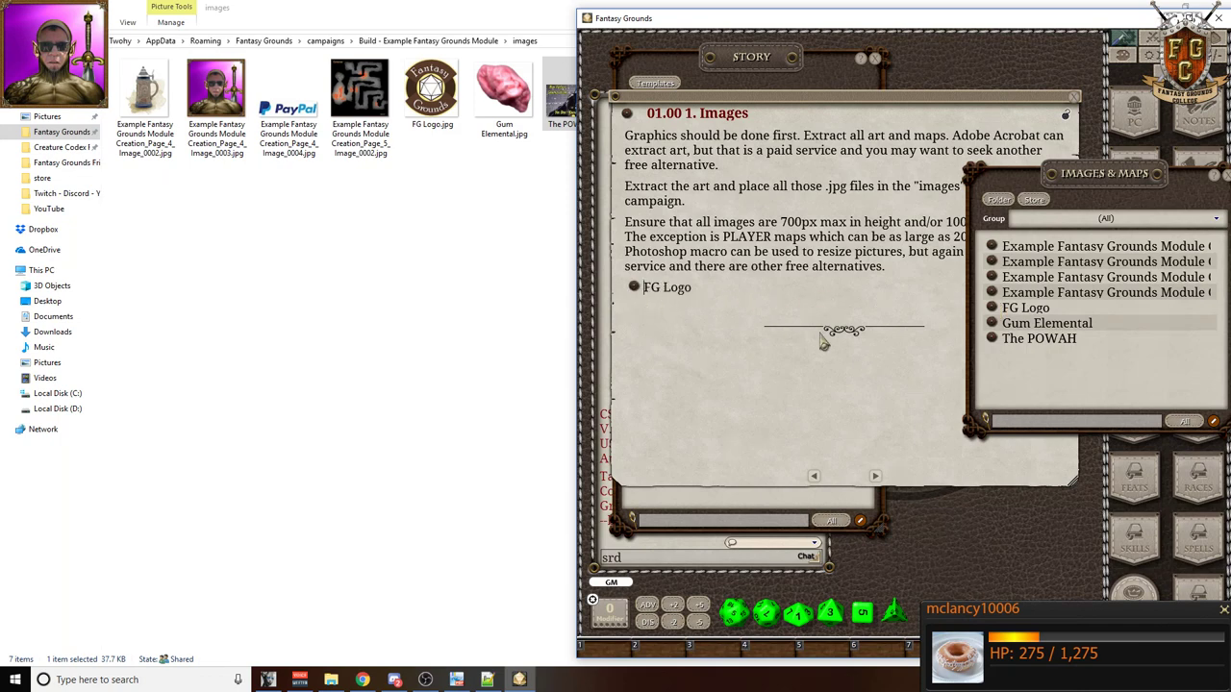
pyautogui.moveTo(999, 338); pyautogui.dragTo(661, 309)
# - Prefix both image links in the 01.00 entry with "Image:" and make that prefix bold
pyautogui.write('Image: FG Logo ')
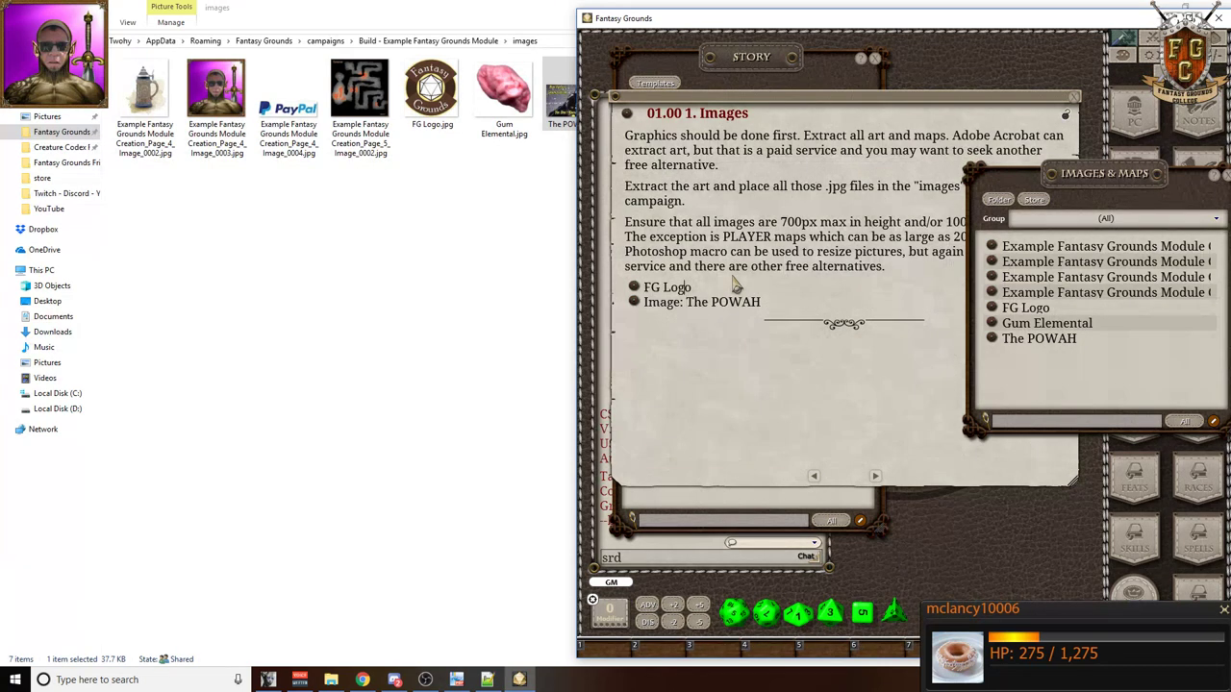
pyautogui.write('Image:')
pyautogui.hotkey('shift', 'Home')
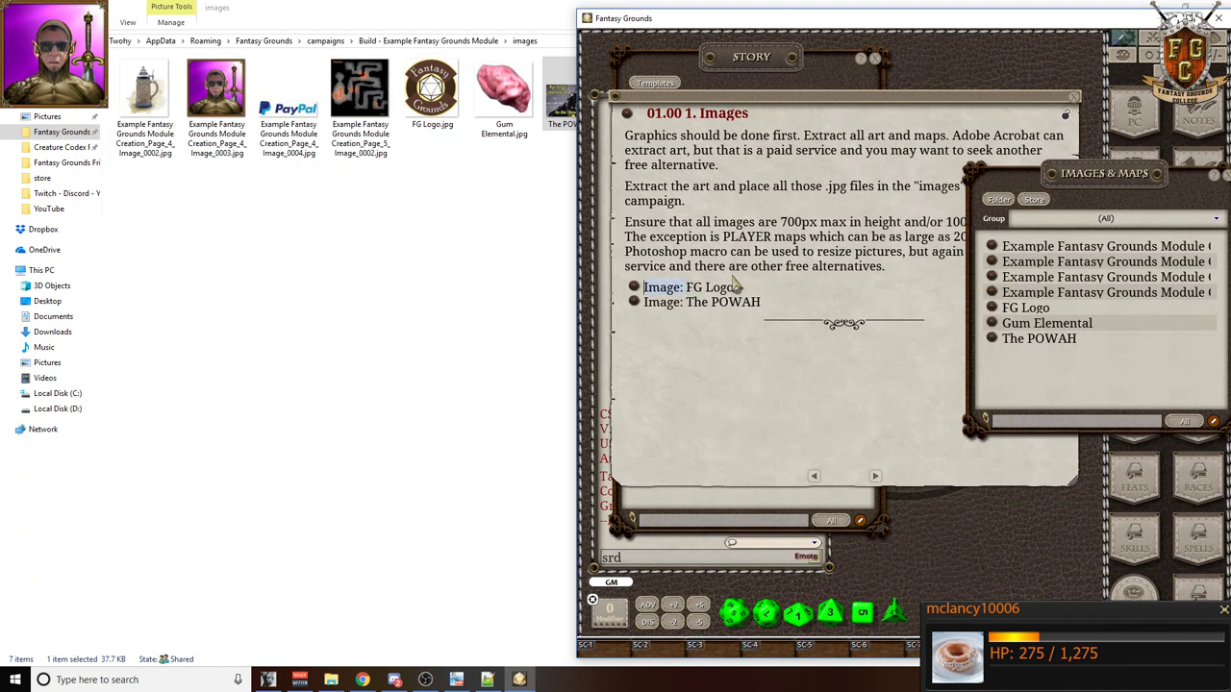
pyautogui.hotkey('ctrl', 'b')
pyautogui.press('Down')
pyautogui.hotkey('ctrl', 'shift', 'Right')
pyautogui.hotkey('ctrl', 'b')
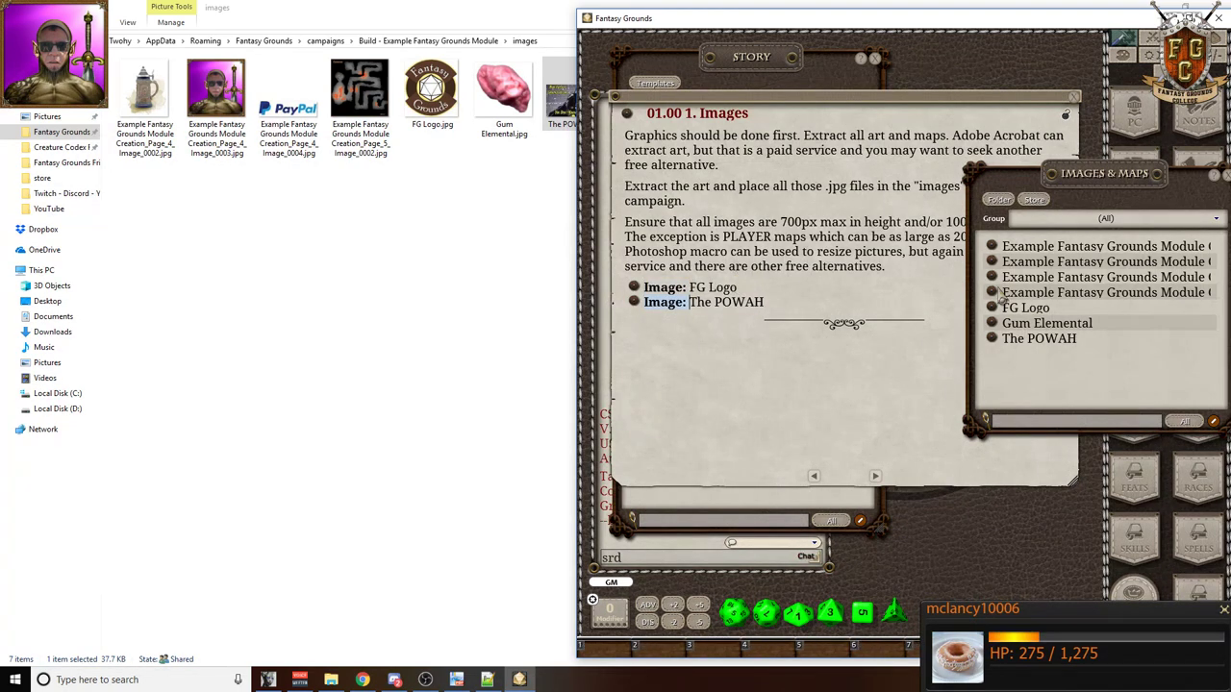
# - Close the image list, test the FG Logo and The POWAH links by viewing each image, and lock the 01.00 entry
pyautogui.moveTo(1154, 175); pyautogui.dragTo(1085, 194)
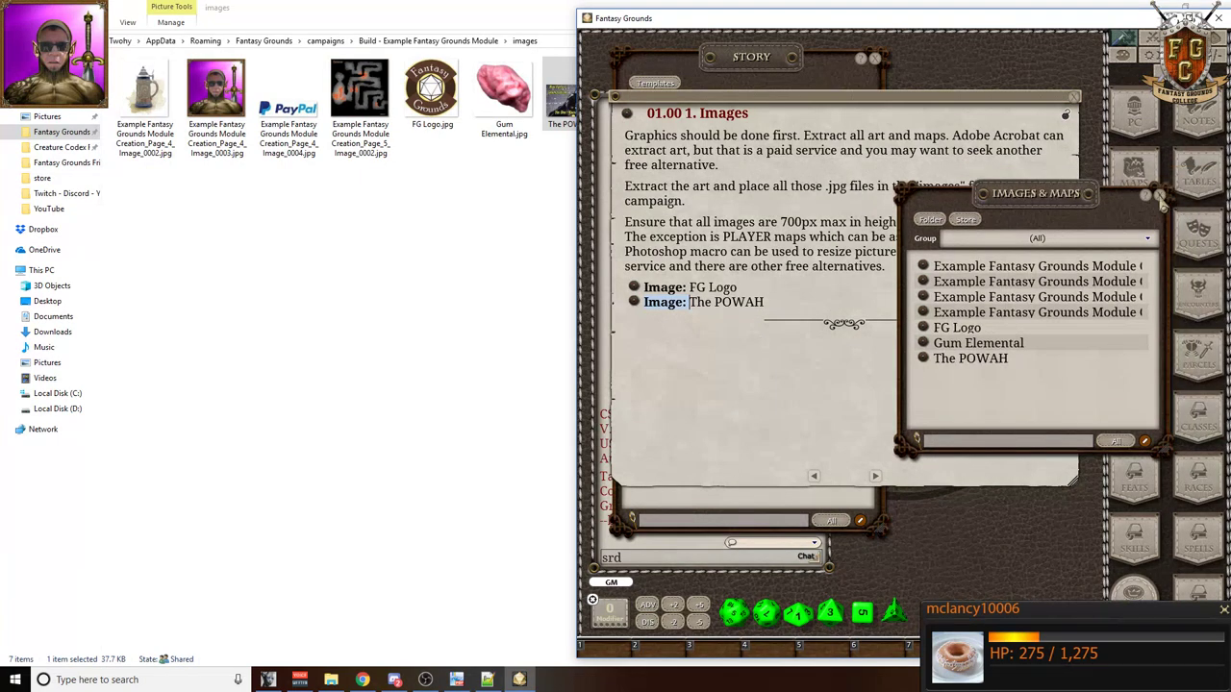
pyautogui.click(1159, 196)
pyautogui.click(635, 288)
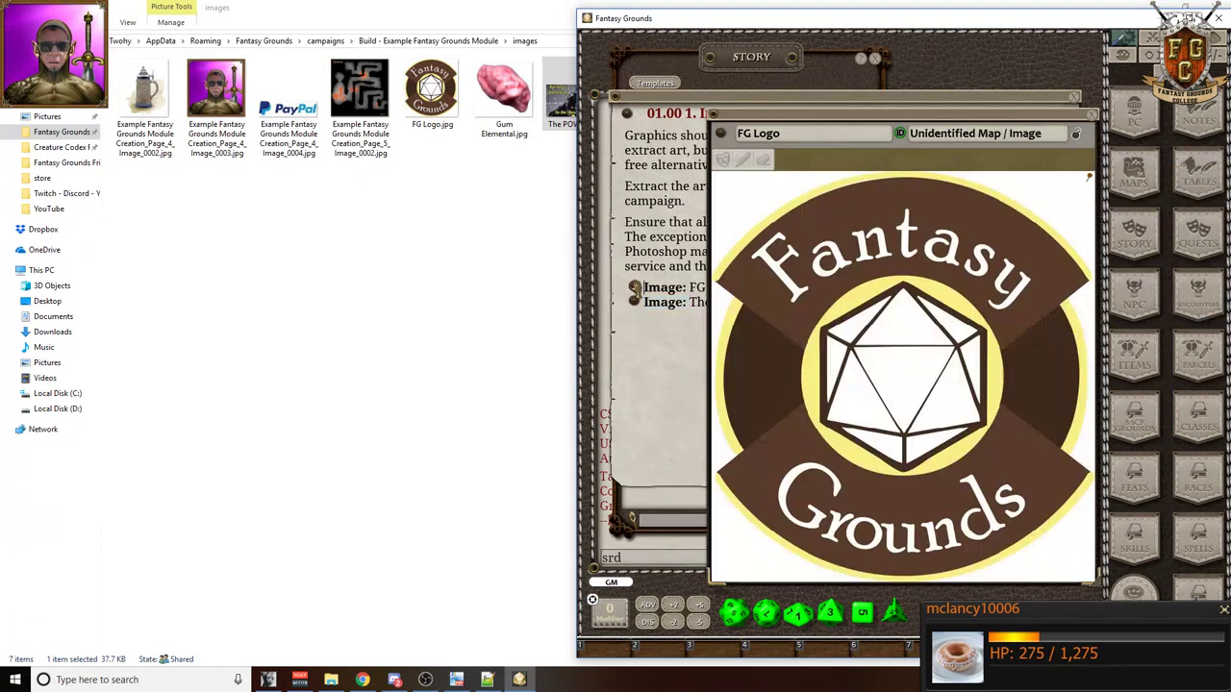
pyautogui.click(1076, 134)
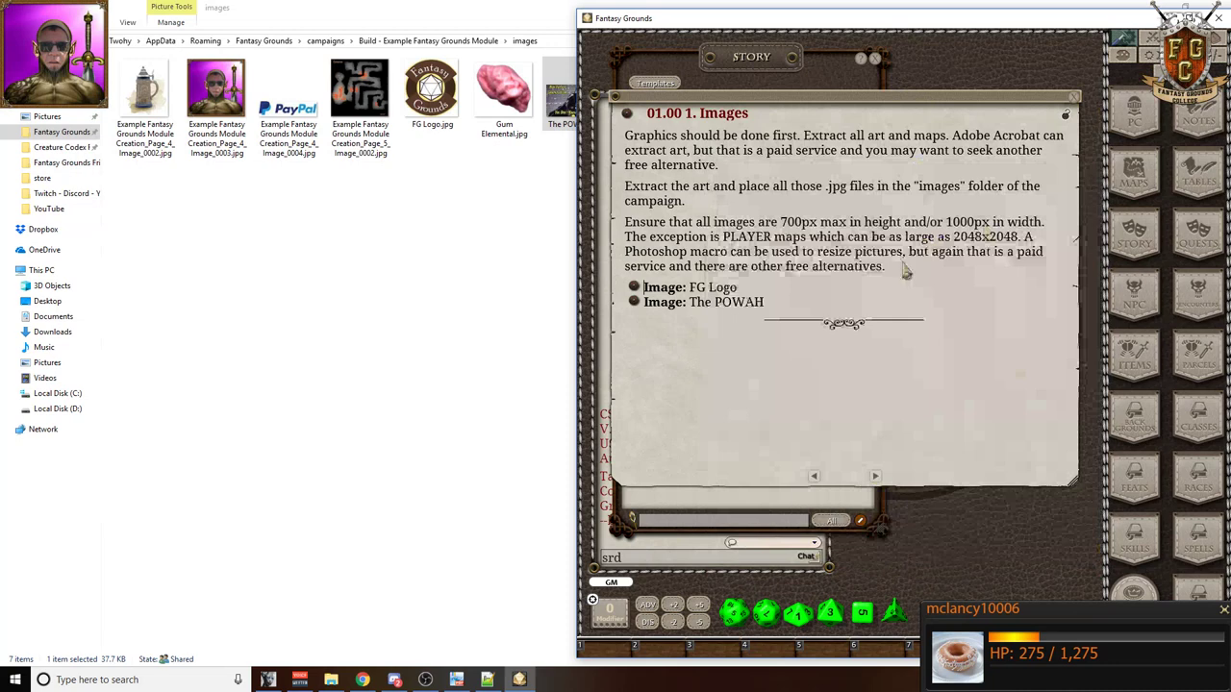
pyautogui.click(634, 303)
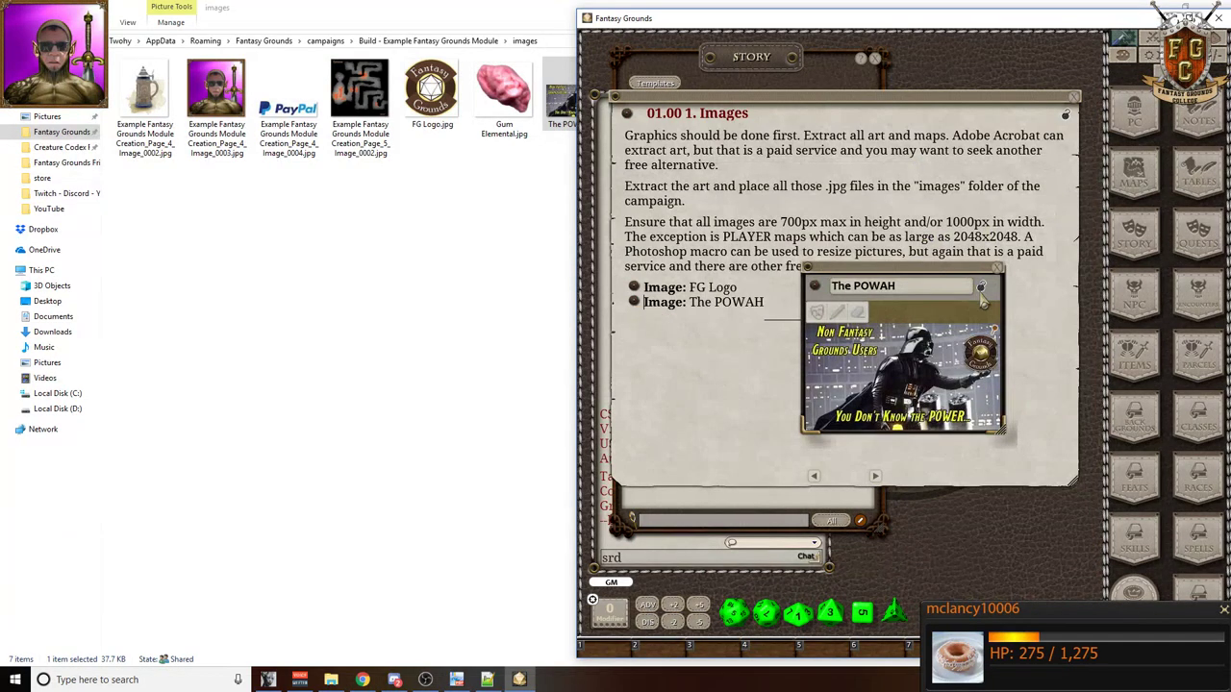
pyautogui.click(999, 269)
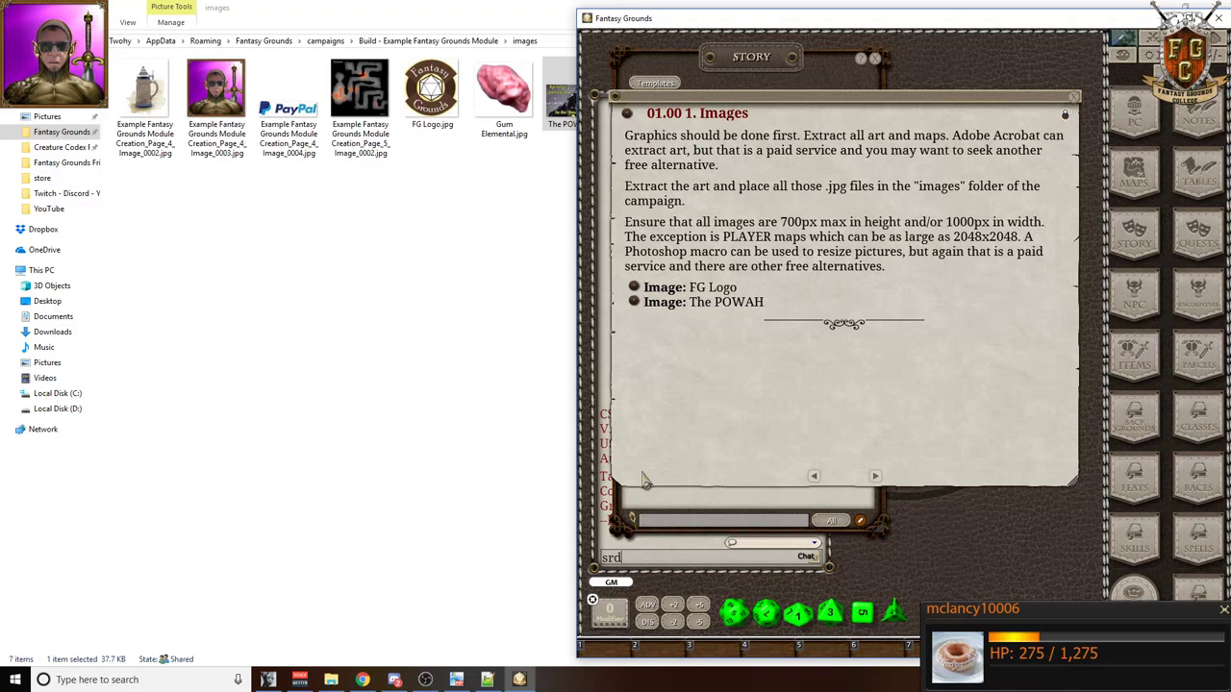
# - Go on to the 02.00 2. Tokens entry and paste the Tokens text from PDF-XChange Viewer into its body
pyautogui.click(456, 680)
pyautogui.scroll(-3, 372, 376)
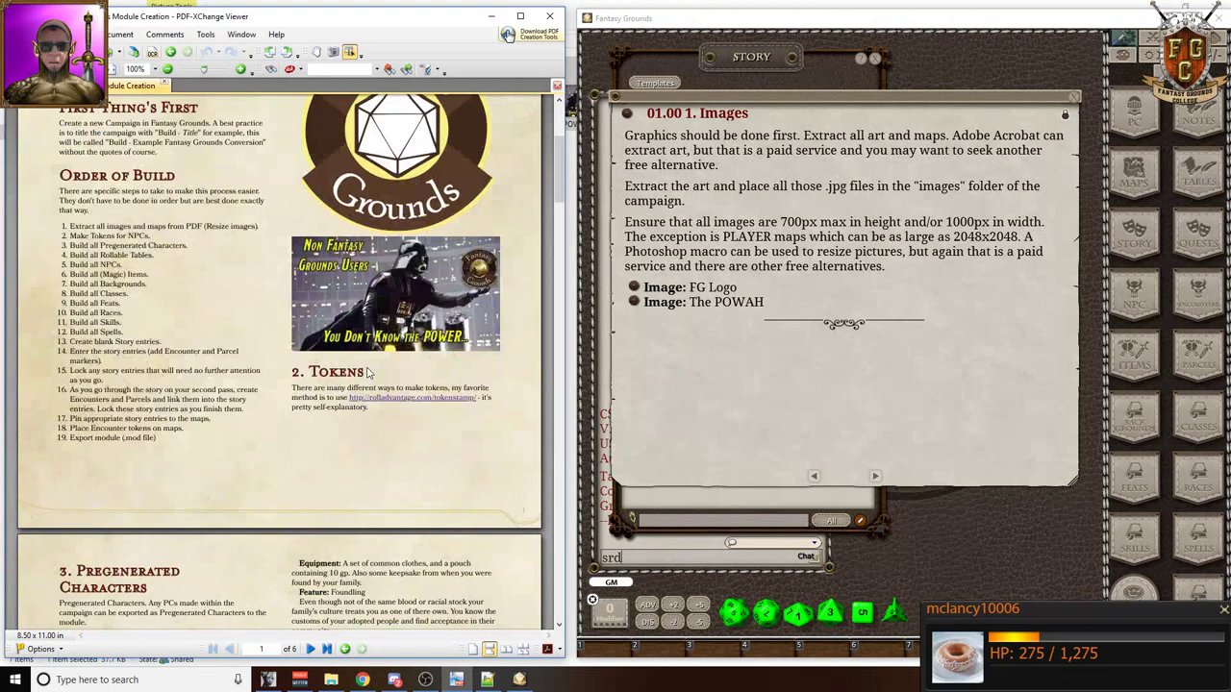
pyautogui.click(878, 477)
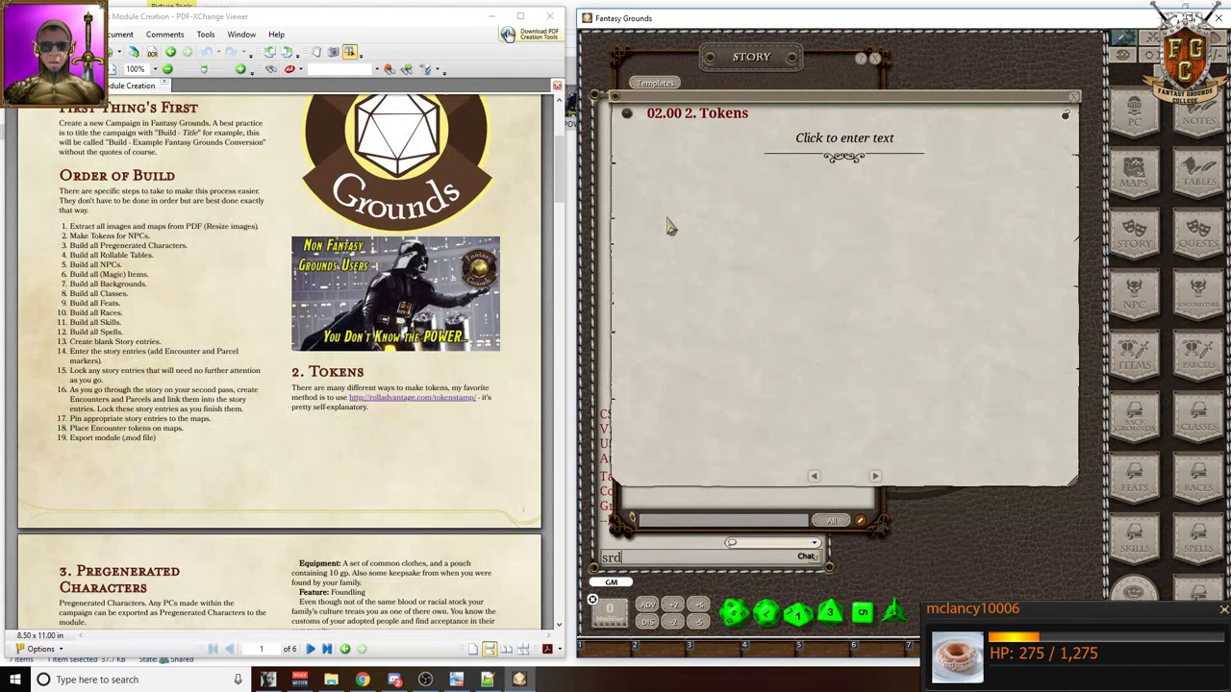
pyautogui.moveTo(293, 387); pyautogui.dragTo(376, 408)
pyautogui.hotkey('ctrl', 'c')
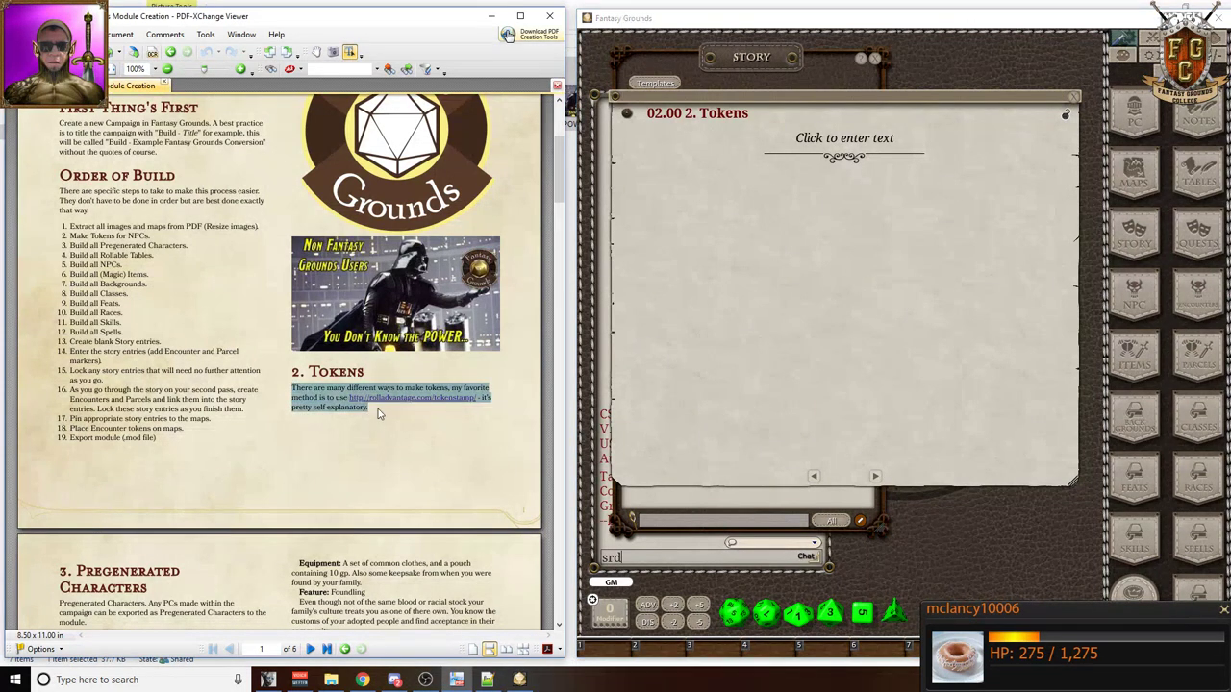
pyautogui.click(737, 149)
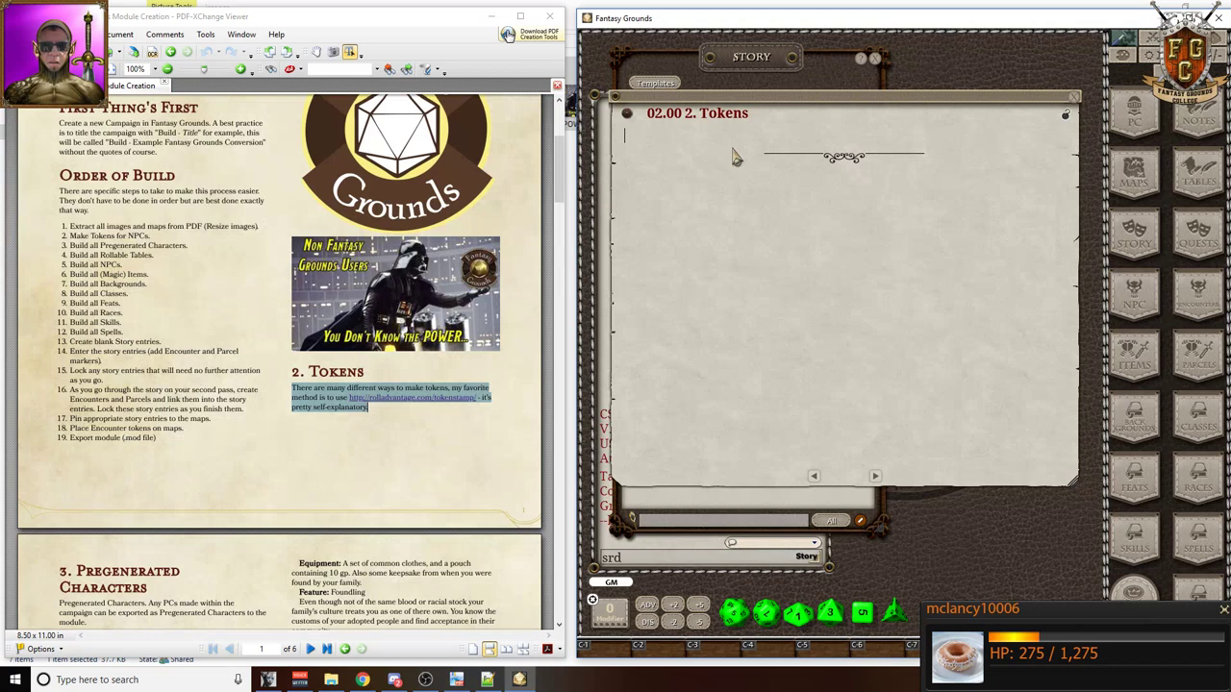
pyautogui.hotkey('ctrl', 'v')
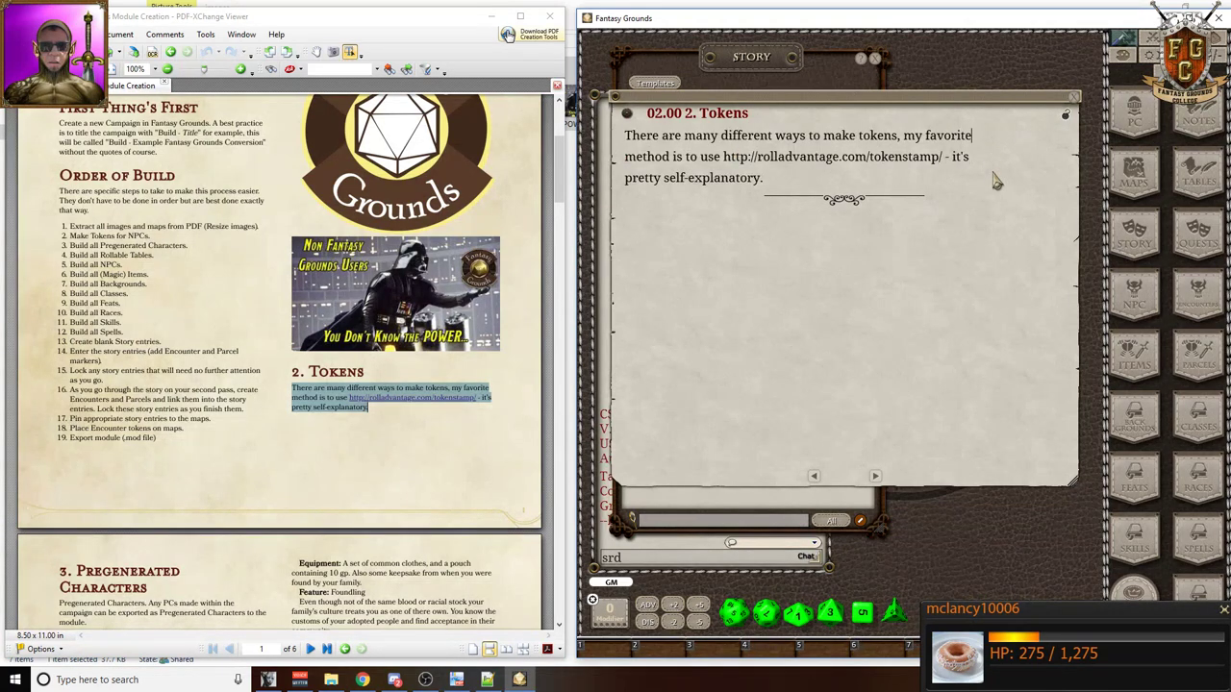
# - Join the broken lines of the Tokens text into one paragraph and lock the 02.00 entry
pyautogui.press('Delete')
pyautogui.click(960, 154)
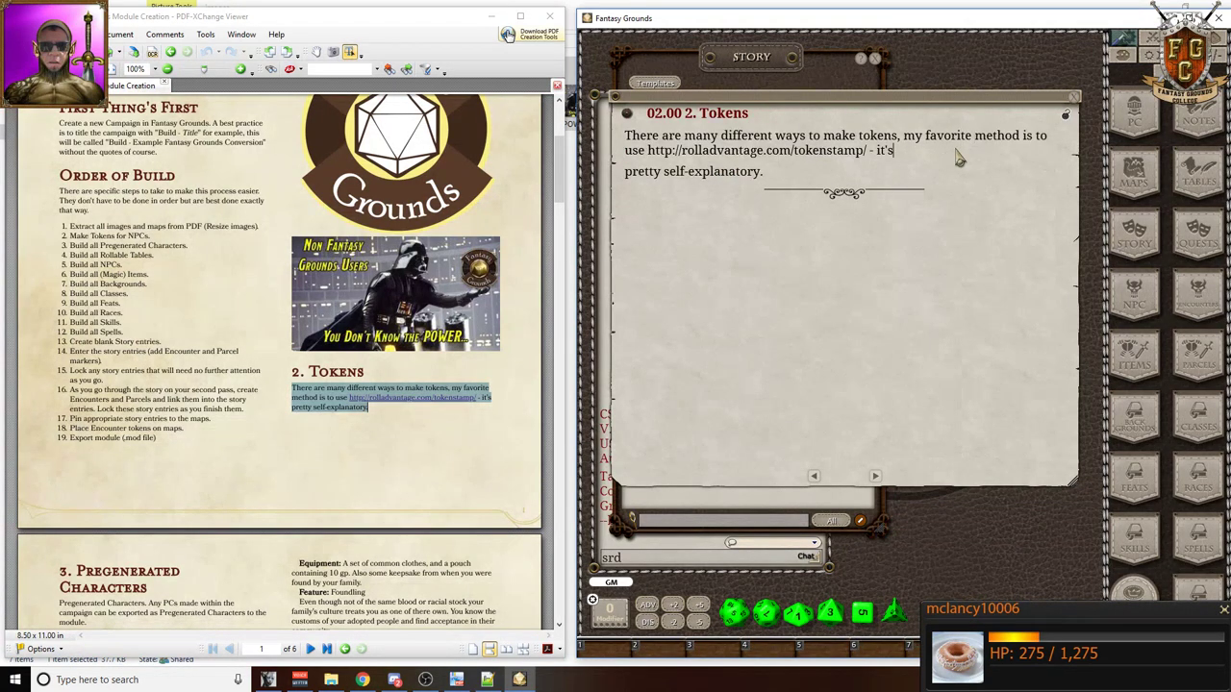
pyautogui.press('Delete')
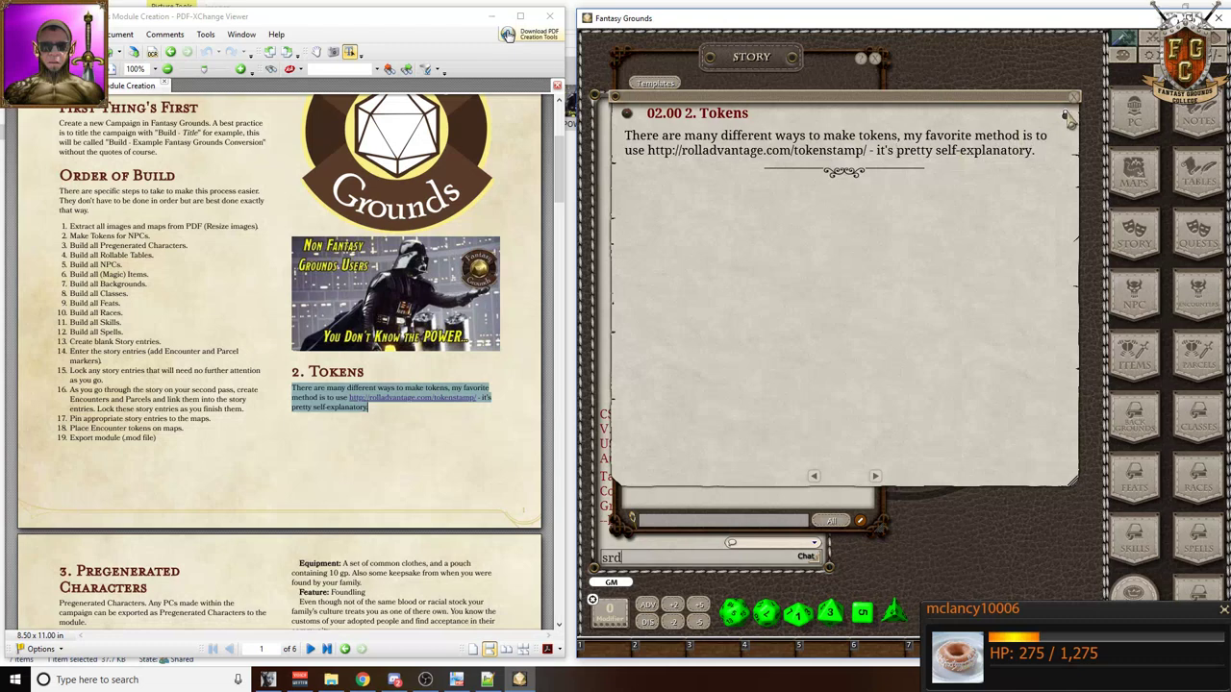
# - Fill the 03.00 3. Pregenerated Characters entry with the PDF's matching text as one paragraph and lock the entry
pyautogui.click(874, 476)
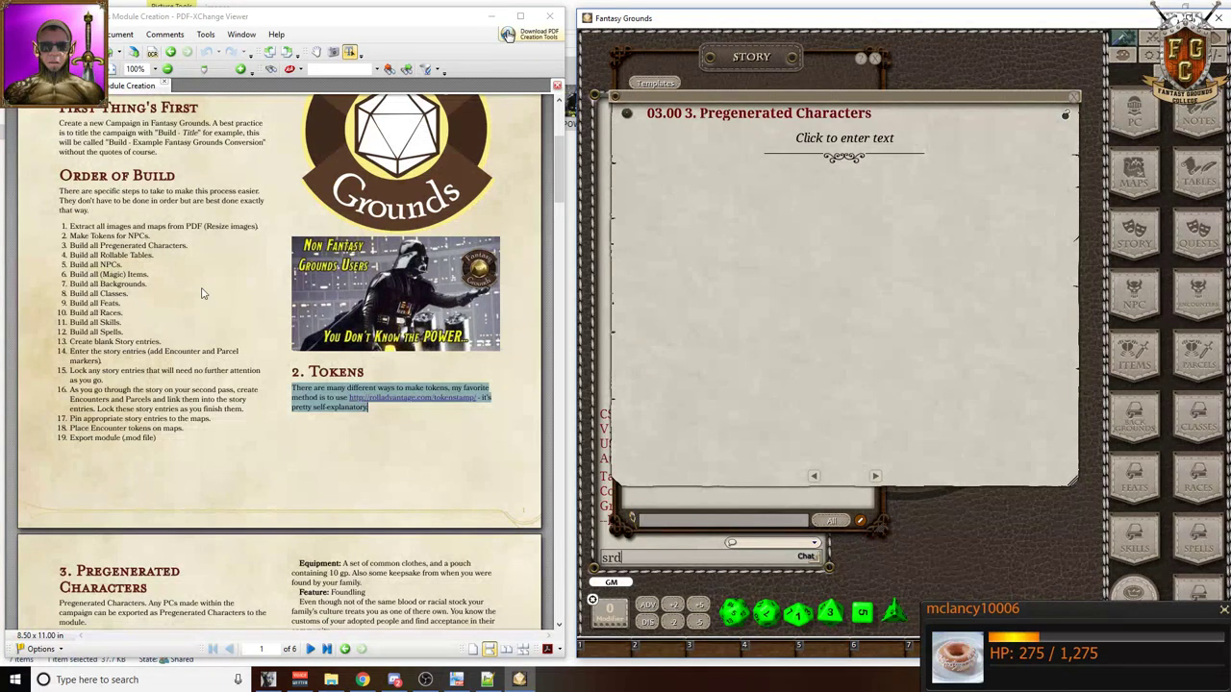
pyautogui.scroll(-8, 151, 230)
pyautogui.moveTo(55, 141); pyautogui.dragTo(99, 160)
pyautogui.hotkey('ctrl', 'c')
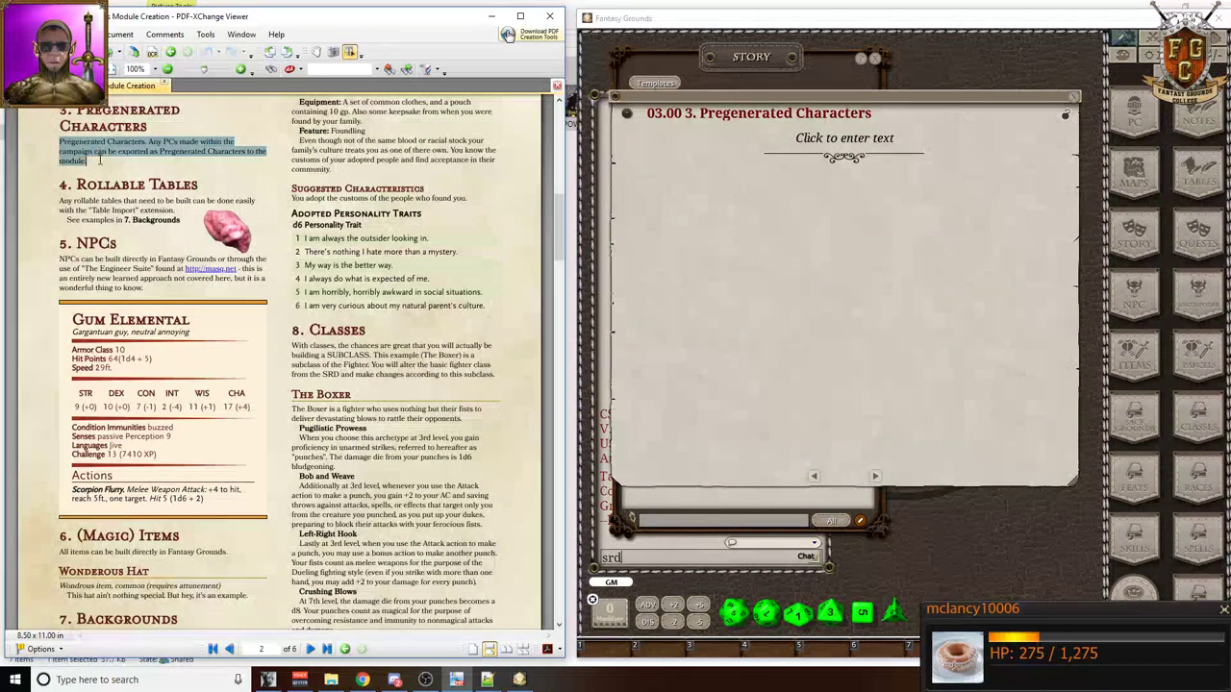
pyautogui.click(765, 139)
pyautogui.hotkey('ctrl', 'v')
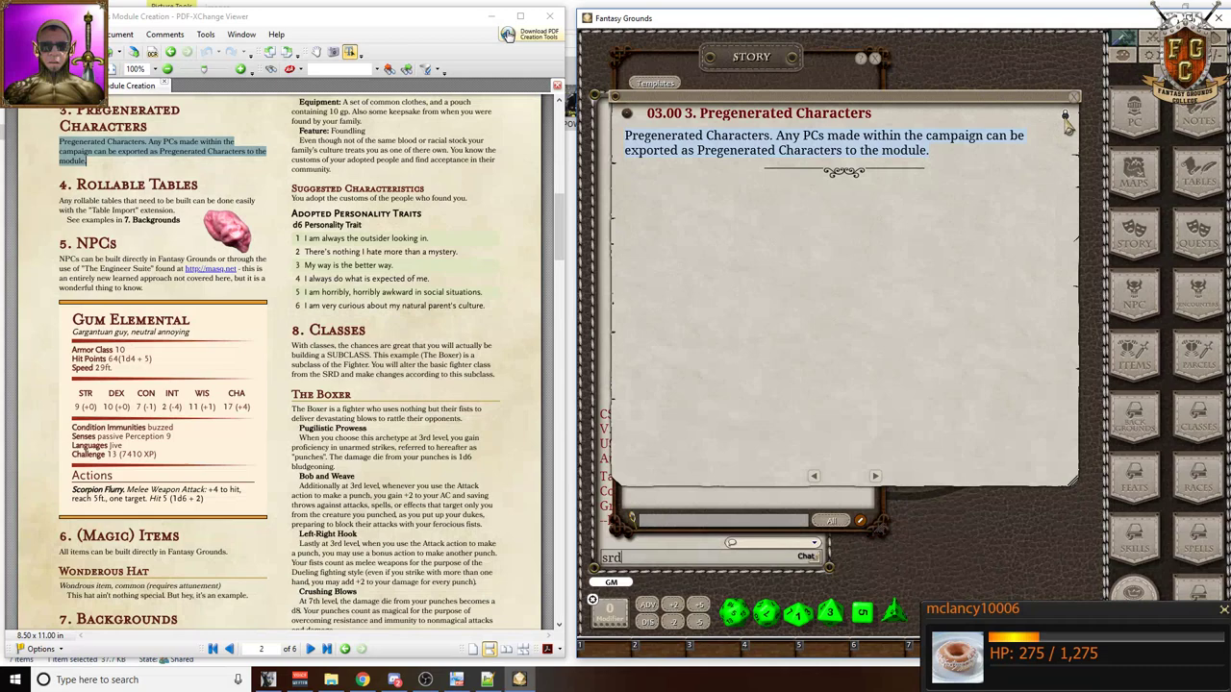
pyautogui.click(1065, 120)
# - Go on to the 04.00 4. Rollable Tables entry and copy the PDF's Rollable Tables text into its body
pyautogui.click(875, 476)
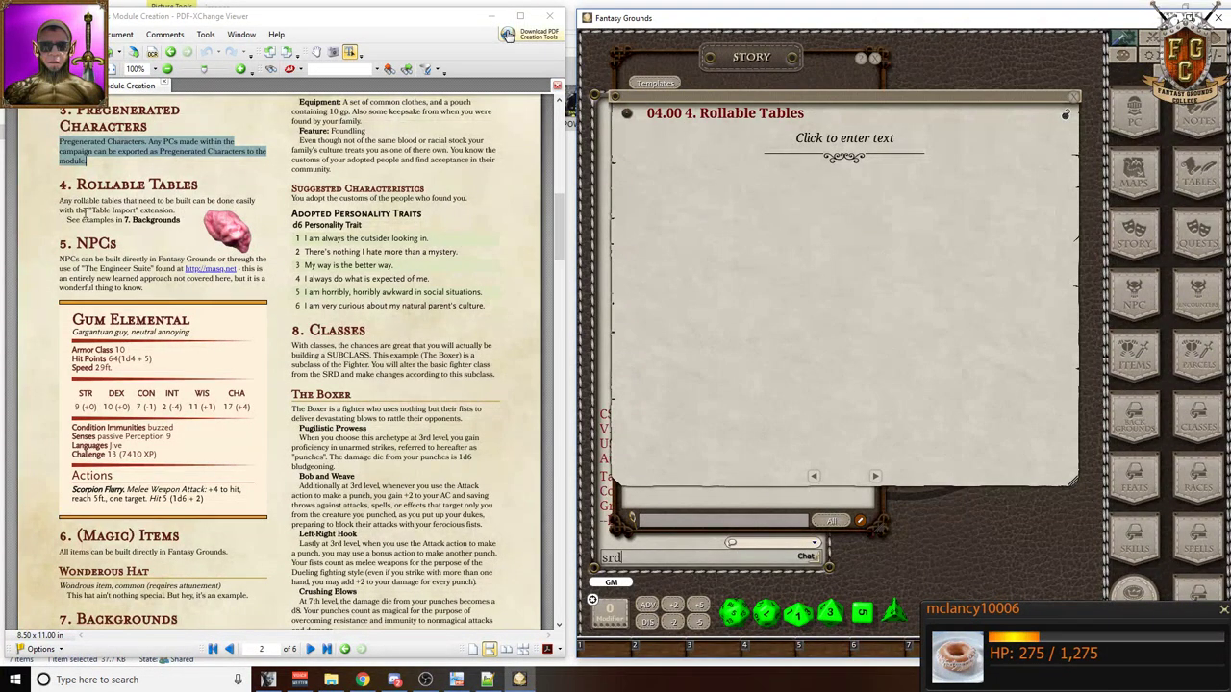
pyautogui.moveTo(61, 200); pyautogui.dragTo(177, 221)
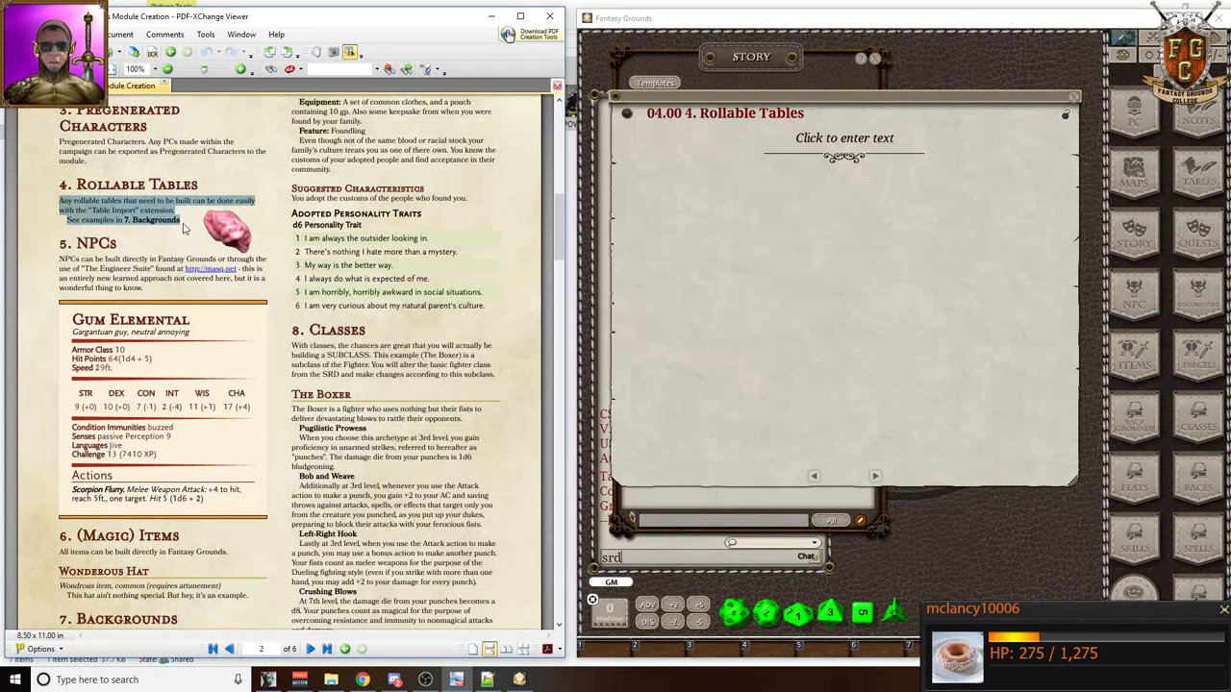
pyautogui.click(756, 144)
pyautogui.write('Any rollable tables that need to be built can be done easily with the "Table Import" extension. See examples in 7. Backgrounds')
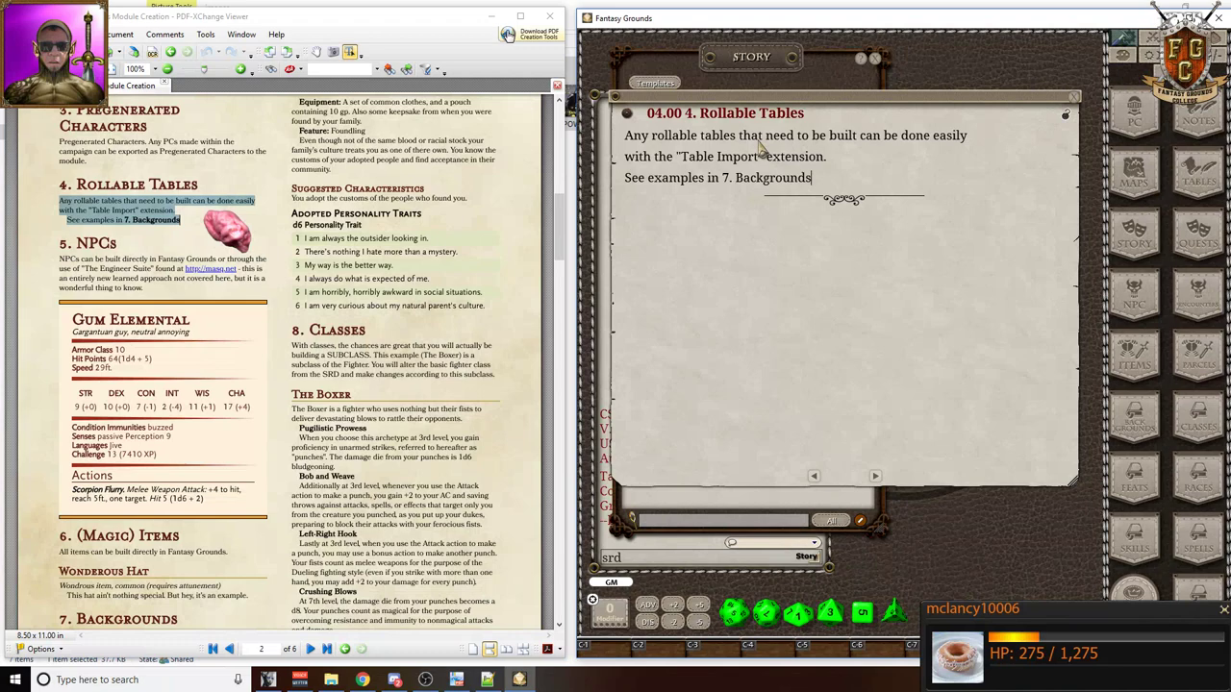
# - Join the Rollable Tables lines into one paragraph and make "7. Backgrounds" bold
pyautogui.click(982, 141)
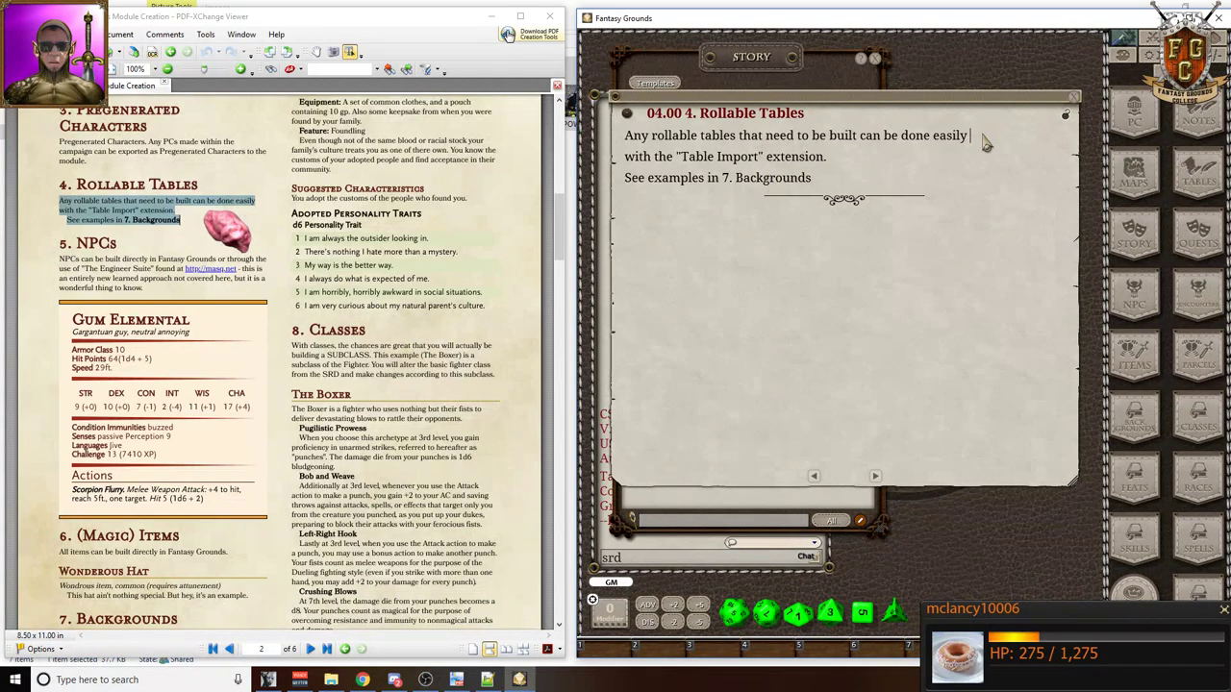
pyautogui.press('Delete')
pyautogui.click(812, 156)
pyautogui.press('Delete')
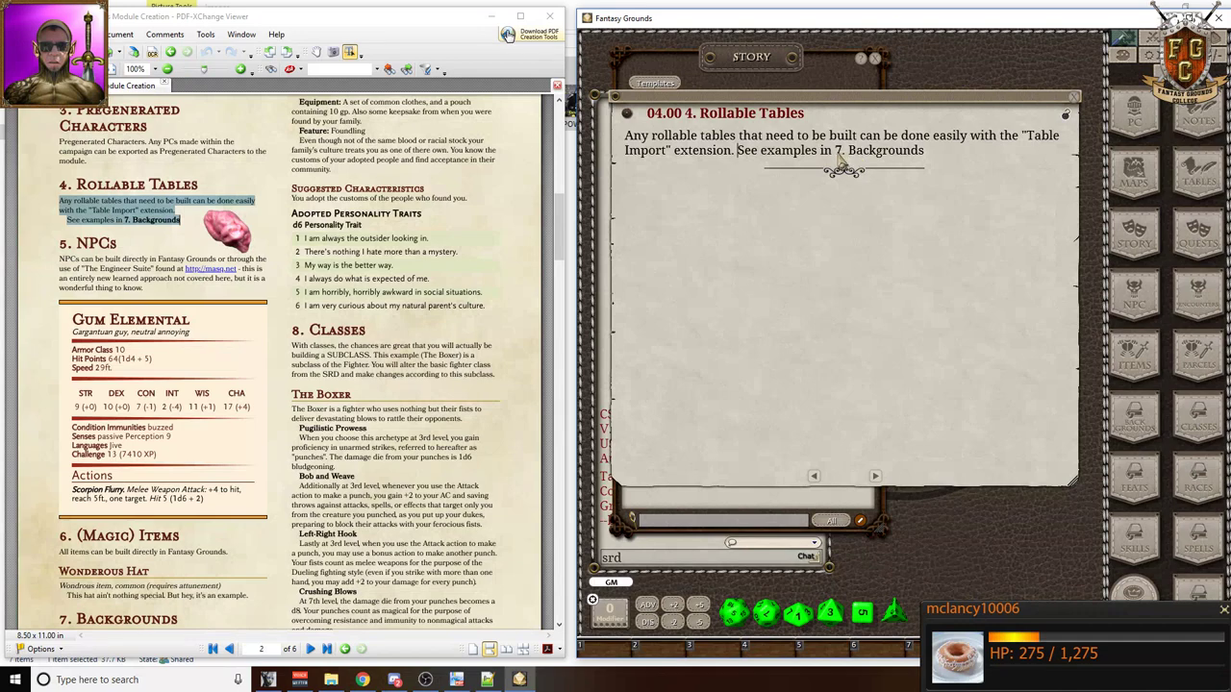
pyautogui.moveTo(834, 152); pyautogui.dragTo(925, 152)
pyautogui.hotkey('ctrl', 'c')
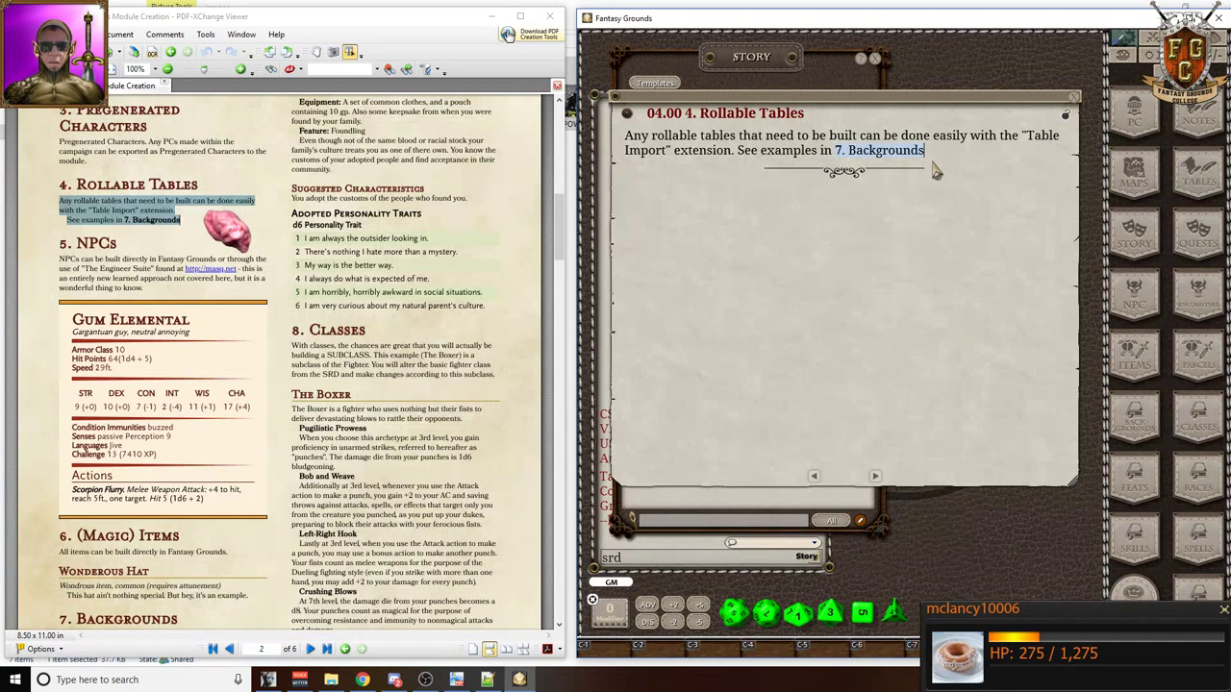
pyautogui.hotkey('ctrl', 'b')
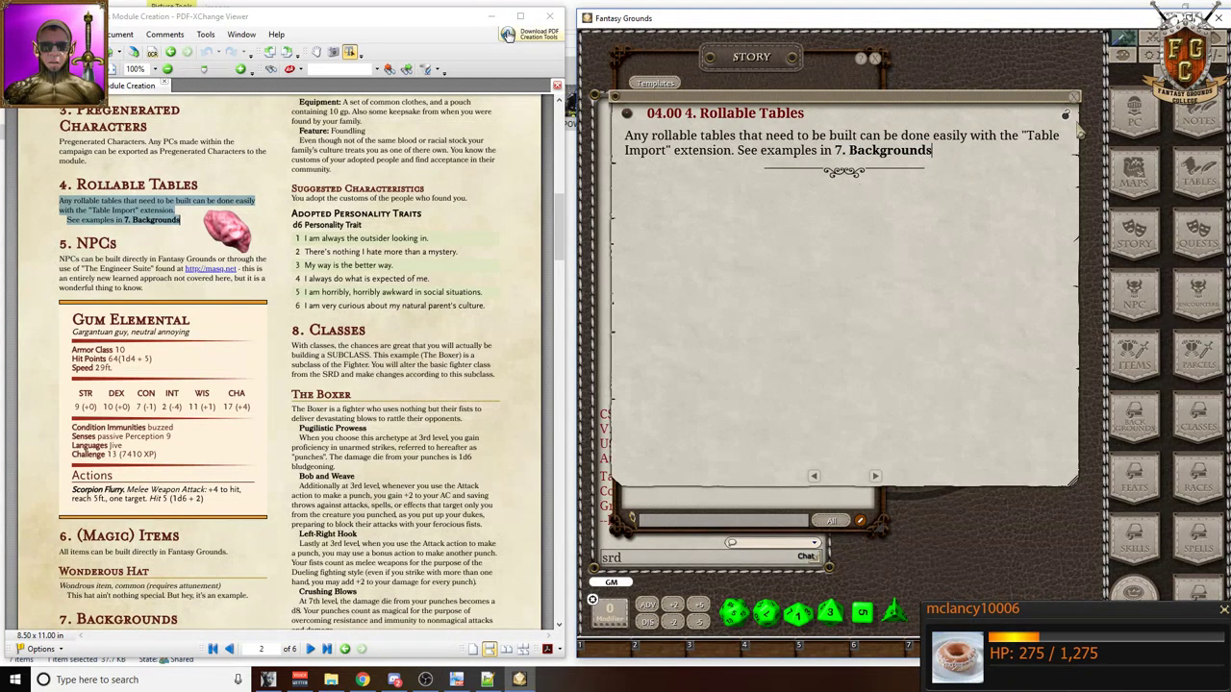
# - Go on to the 05.00 5. NPCs entry and copy the PDF's NPCs text into its body as one paragraph
pyautogui.click(877, 475)
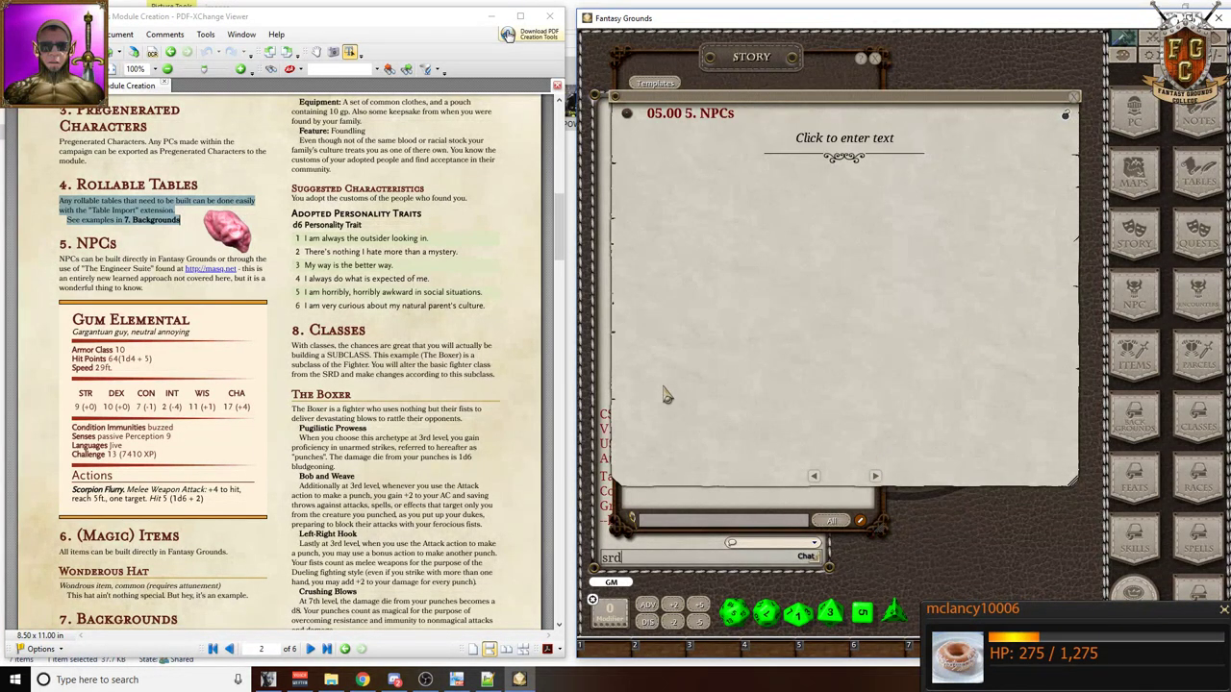
pyautogui.scroll(-2, 293, 335)
pyautogui.scroll(-1, 250, 317)
pyautogui.moveTo(56, 167); pyautogui.dragTo(191, 201)
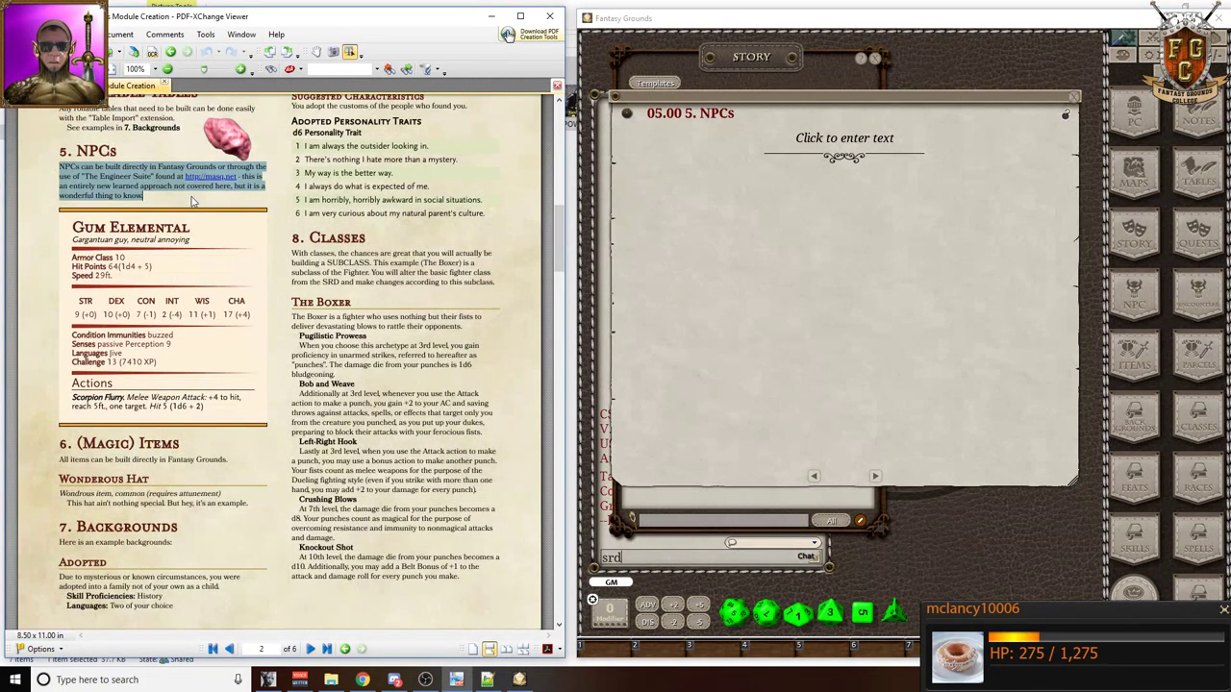
pyautogui.hotkey('ctrl', 'c')
pyautogui.click(722, 154)
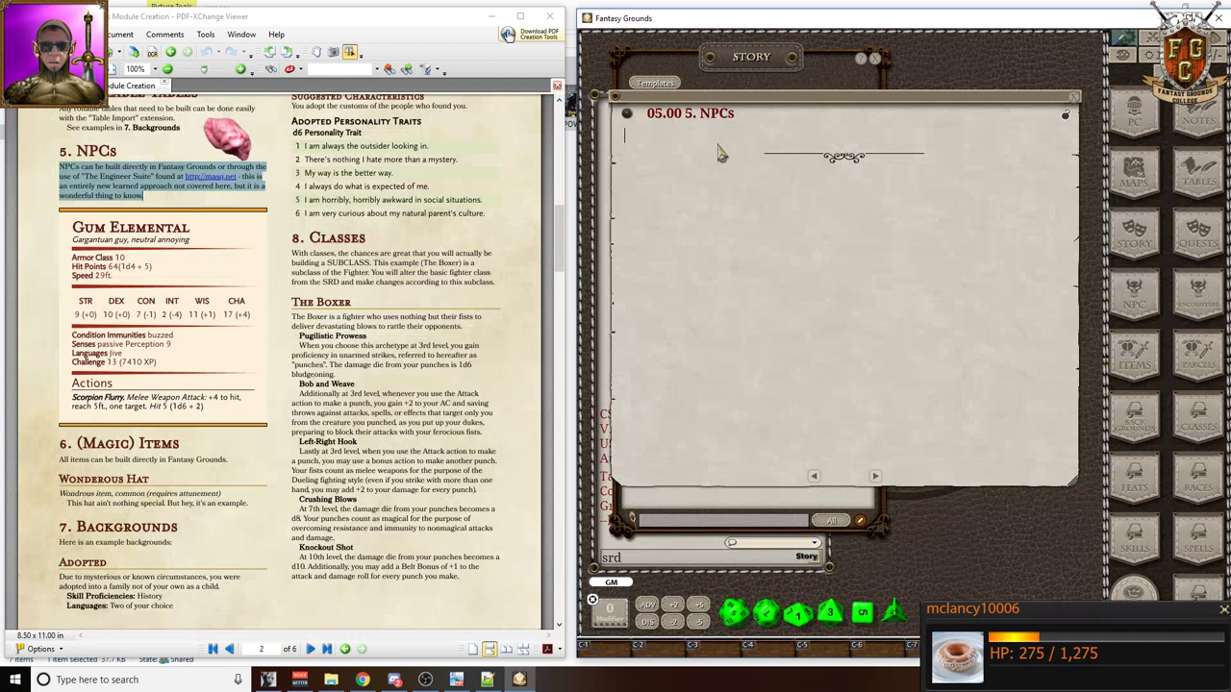
pyautogui.hotkey('ctrl', 'v')
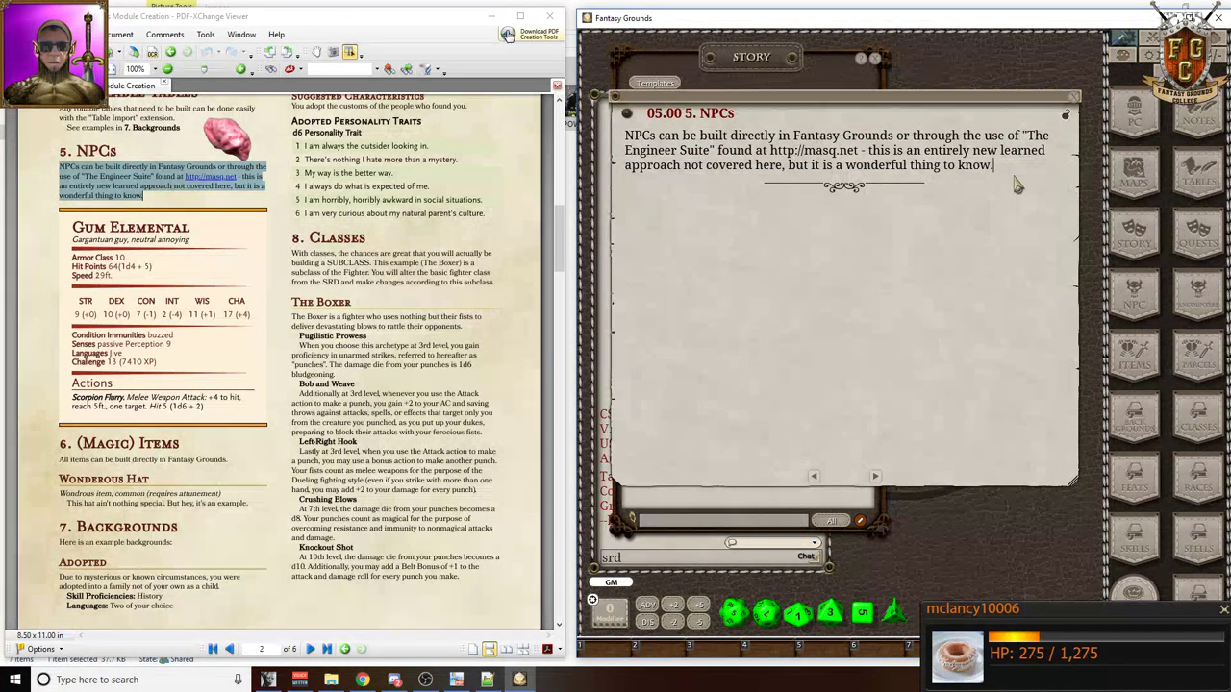
# - Add a link to the Gum Elemental NPC on a new line below the NPCs text
pyautogui.press('Return')
pyautogui.click(1131, 305)
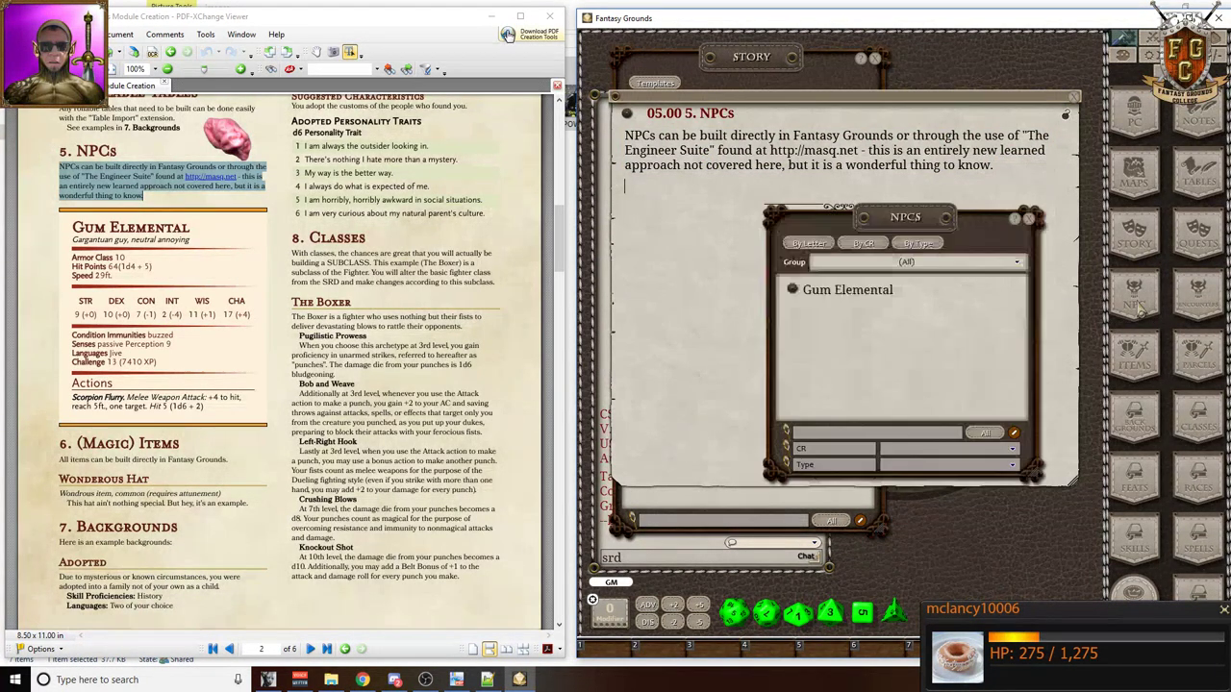
pyautogui.moveTo(792, 289); pyautogui.dragTo(633, 187)
pyautogui.click(1029, 220)
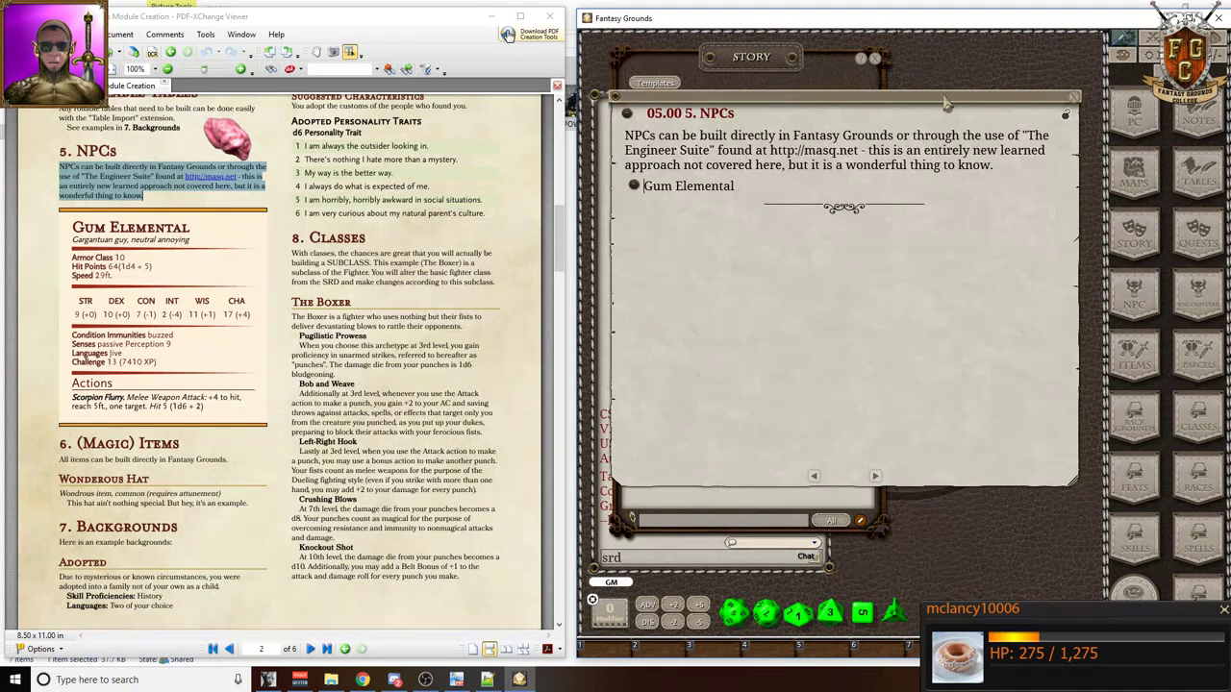
# - Check the Gum Elemental's stats and image through its new link, and leave the 05.00 entry locked
pyautogui.click(634, 189)
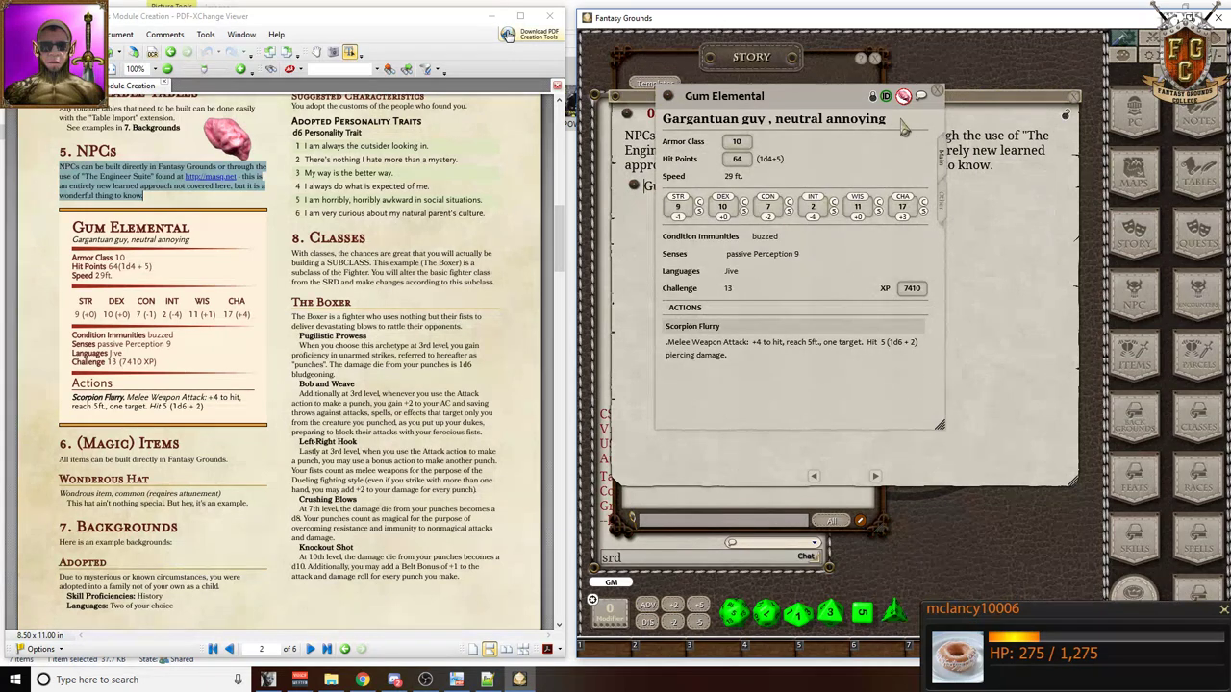
pyautogui.click(943, 204)
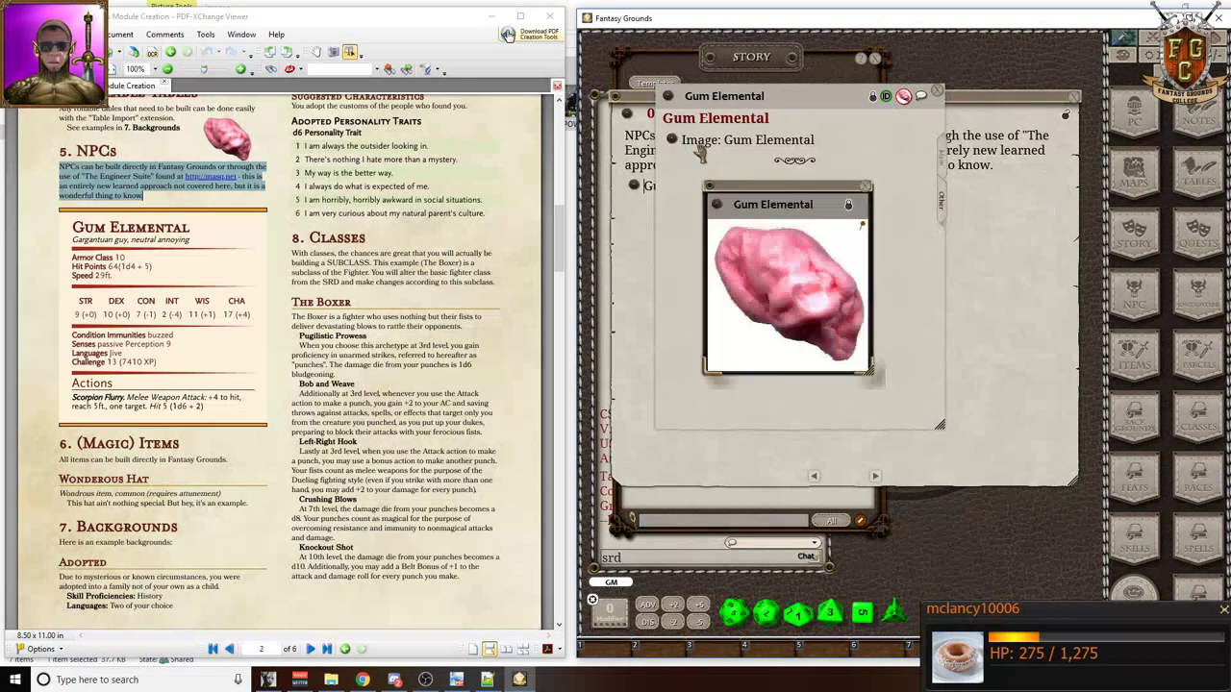
pyautogui.click(940, 94)
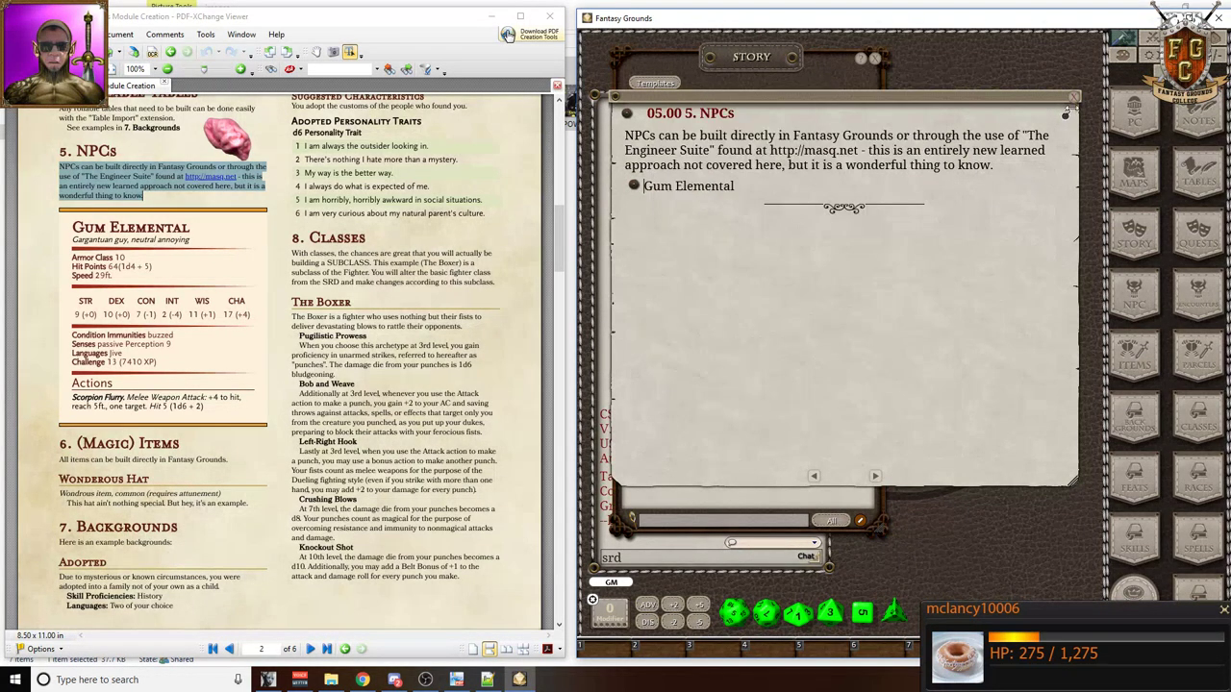
pyautogui.click(1076, 108)
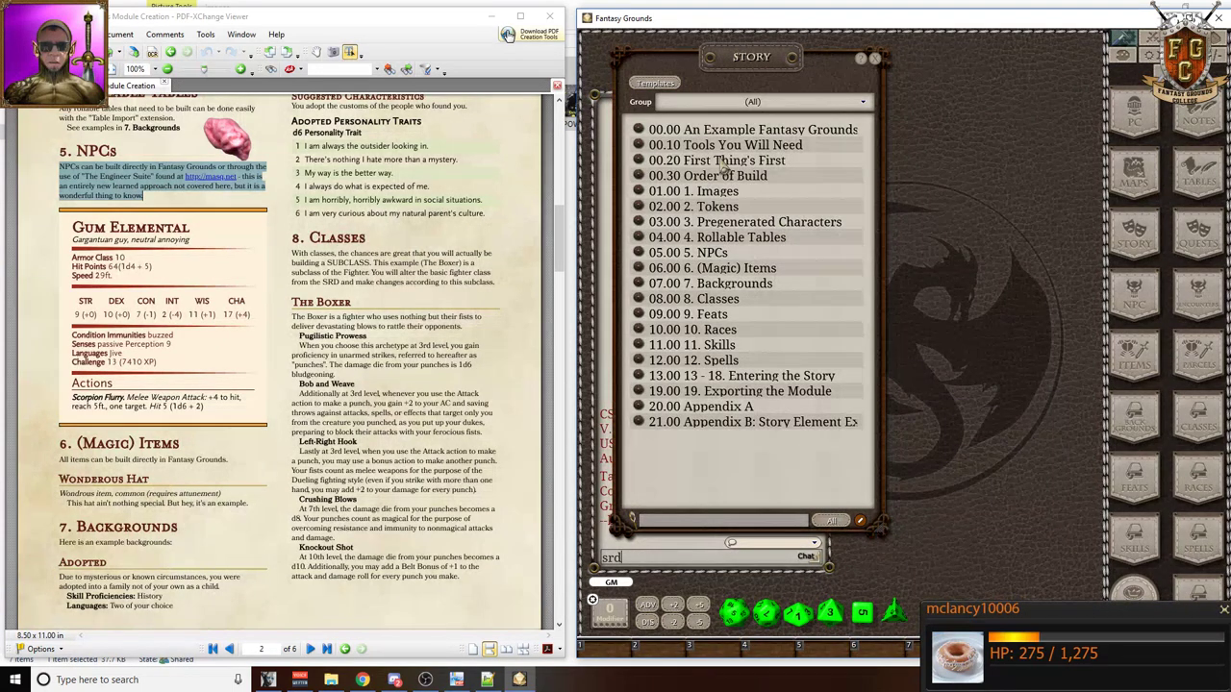
pyautogui.click(638, 253)
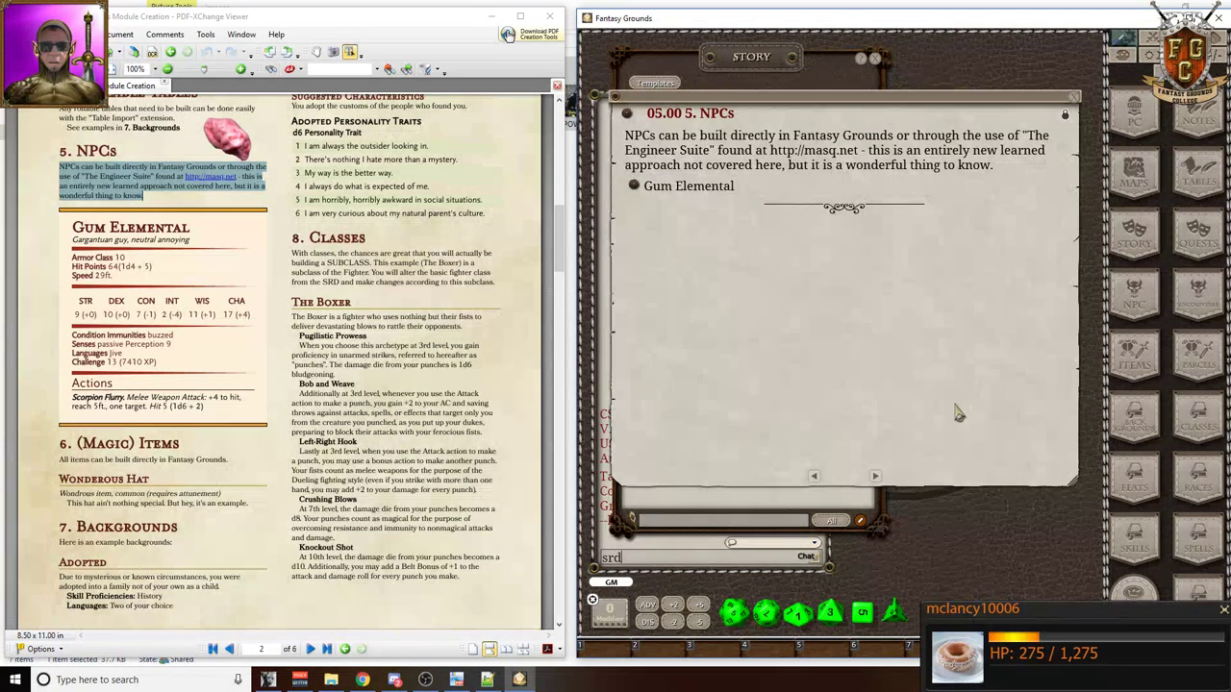
# - Go on to the 06.00 6. (Magic) Items entry and copy the PDF's introductory items sentence into its body
pyautogui.click(875, 476)
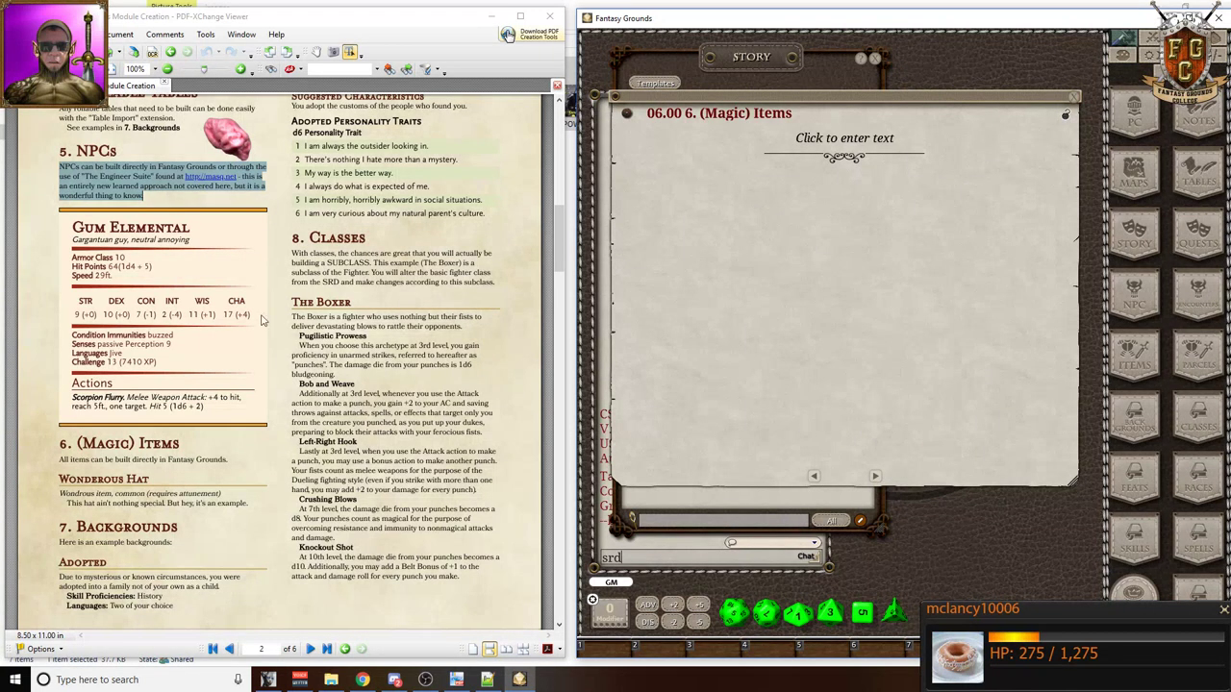
pyautogui.scroll(-2, 88, 313)
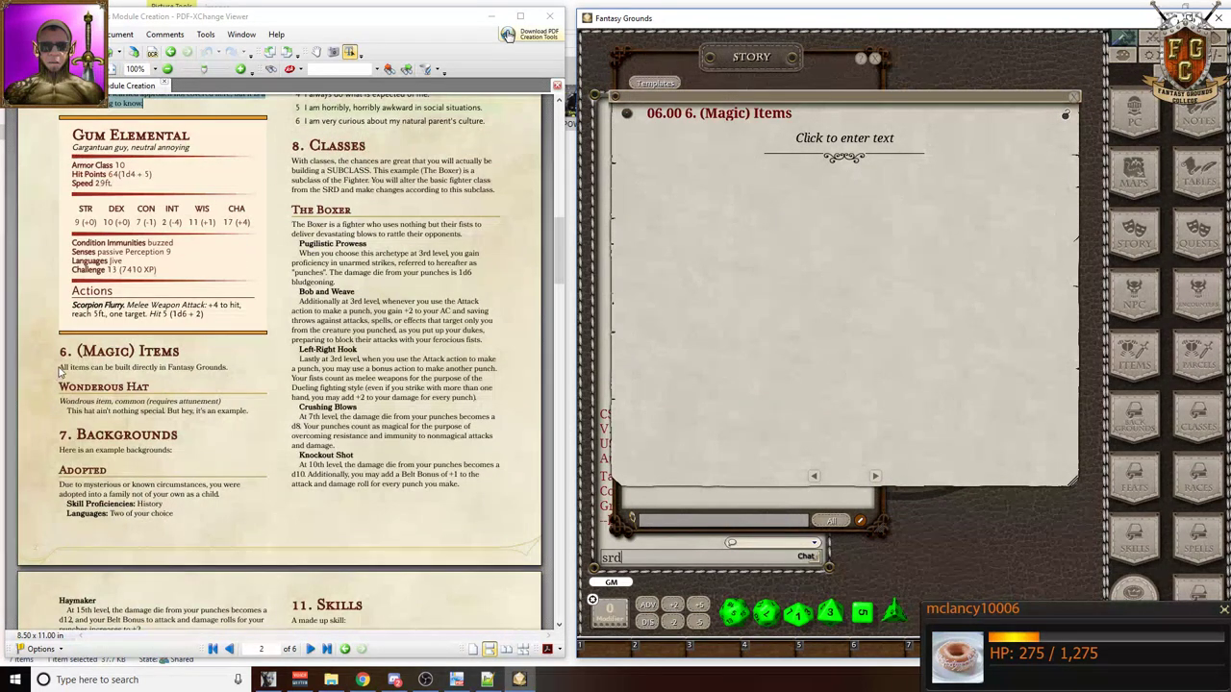
pyautogui.moveTo(61, 371); pyautogui.dragTo(246, 382)
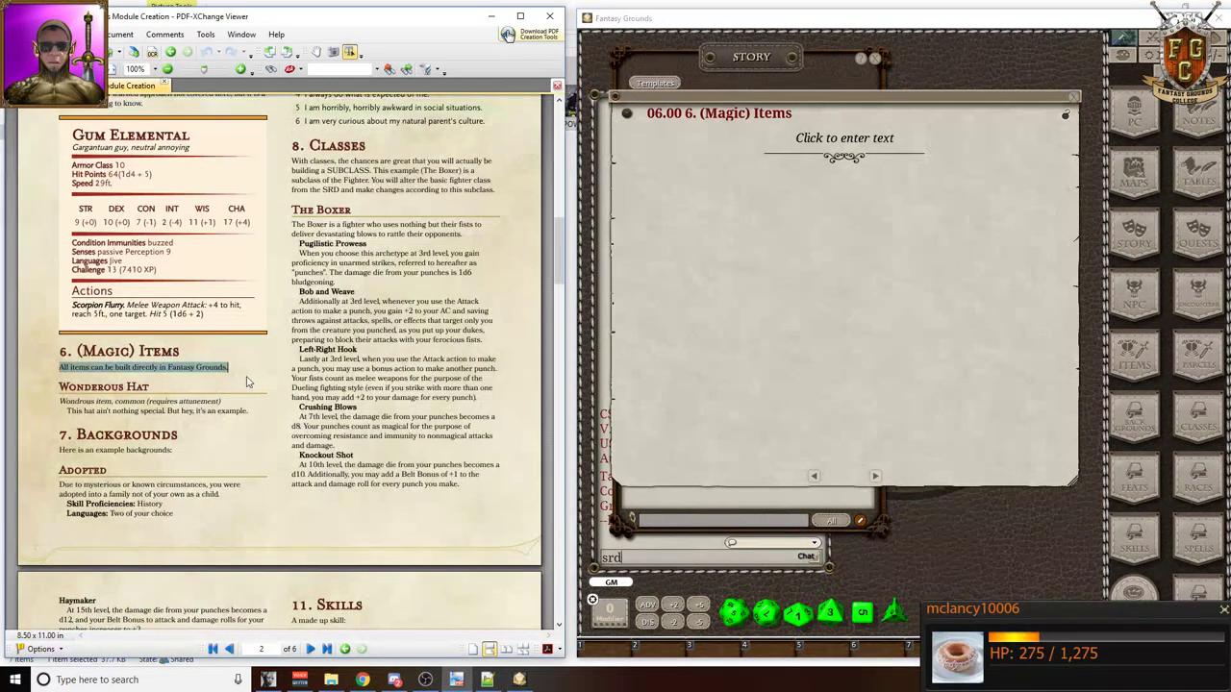
pyautogui.click(814, 137)
pyautogui.hotkey('ctrl', 'v')
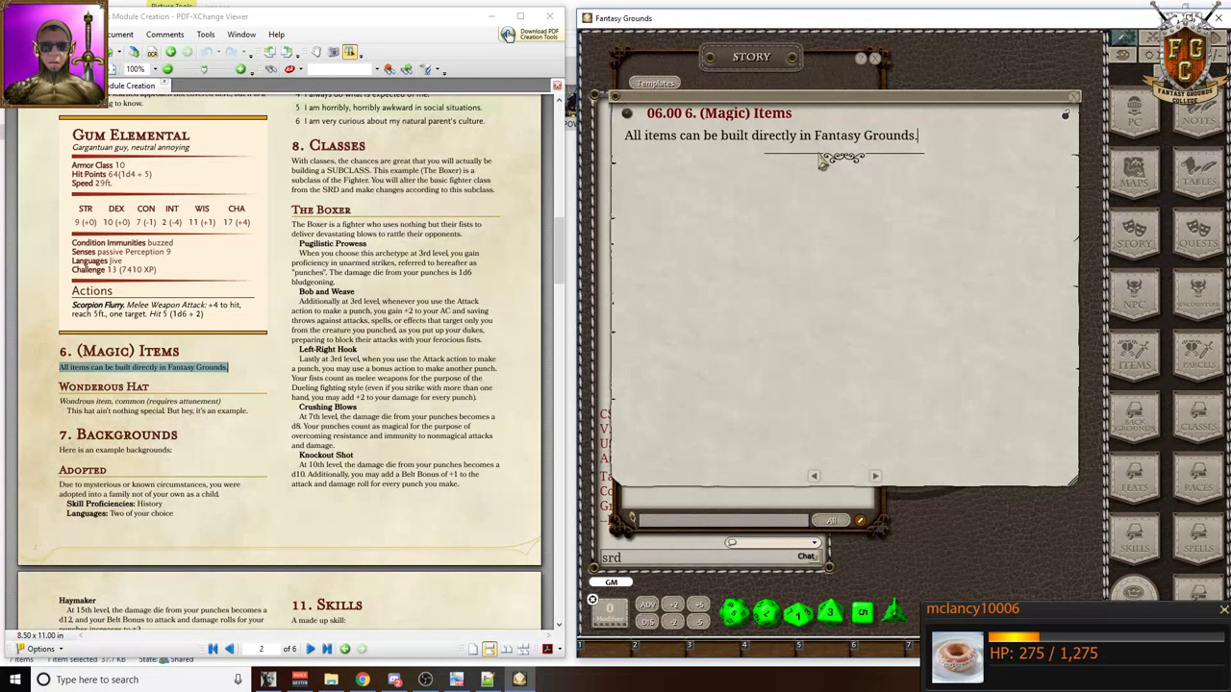
# - Add a link to the Wonderous Hat item on a new line below the items sentence
pyautogui.press('Return')
pyautogui.click(1141, 367)
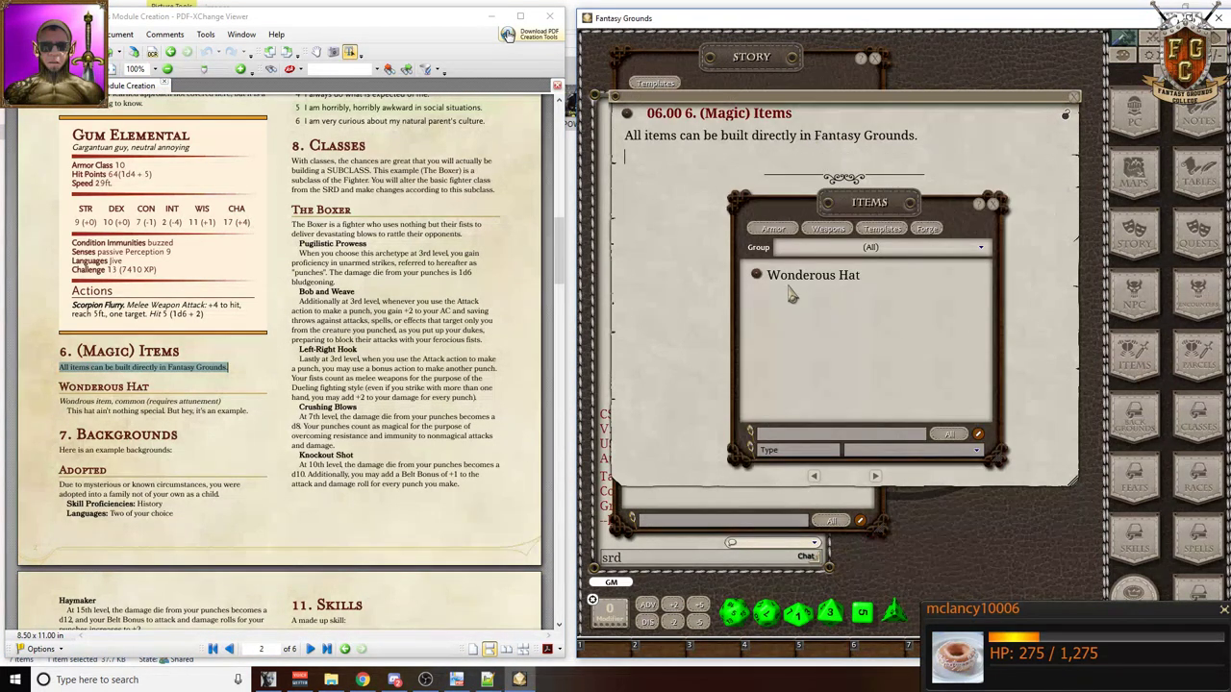
pyautogui.moveTo(756, 279); pyautogui.dragTo(635, 160)
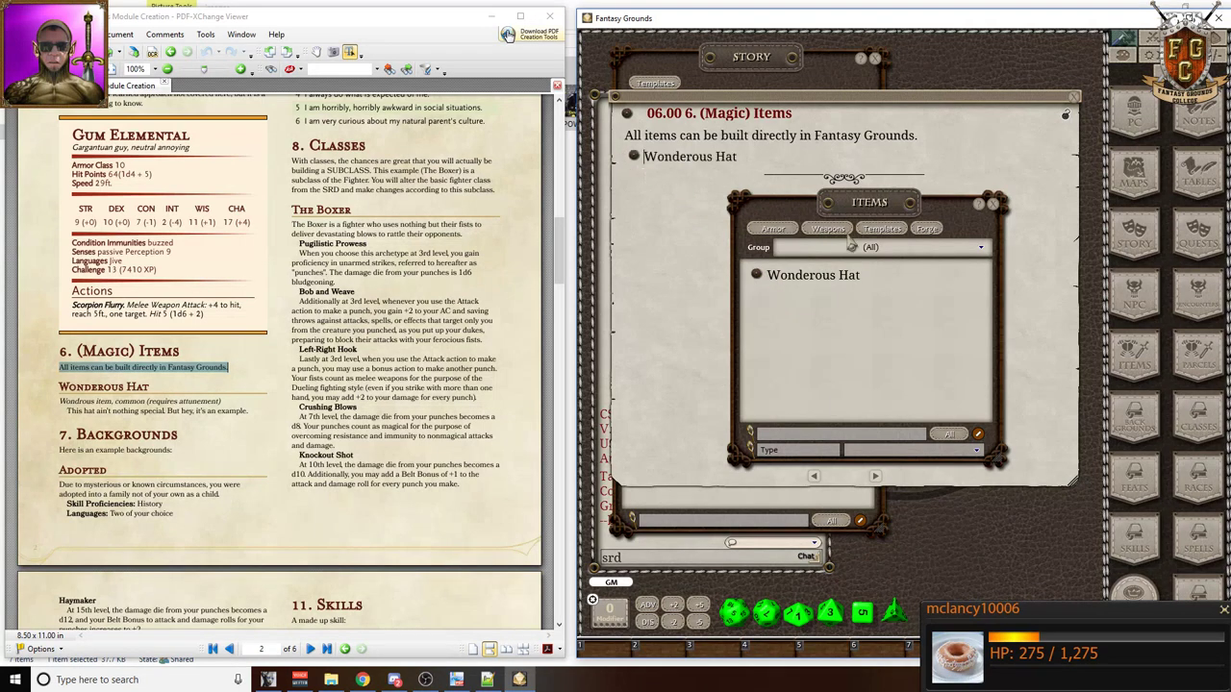
pyautogui.click(994, 206)
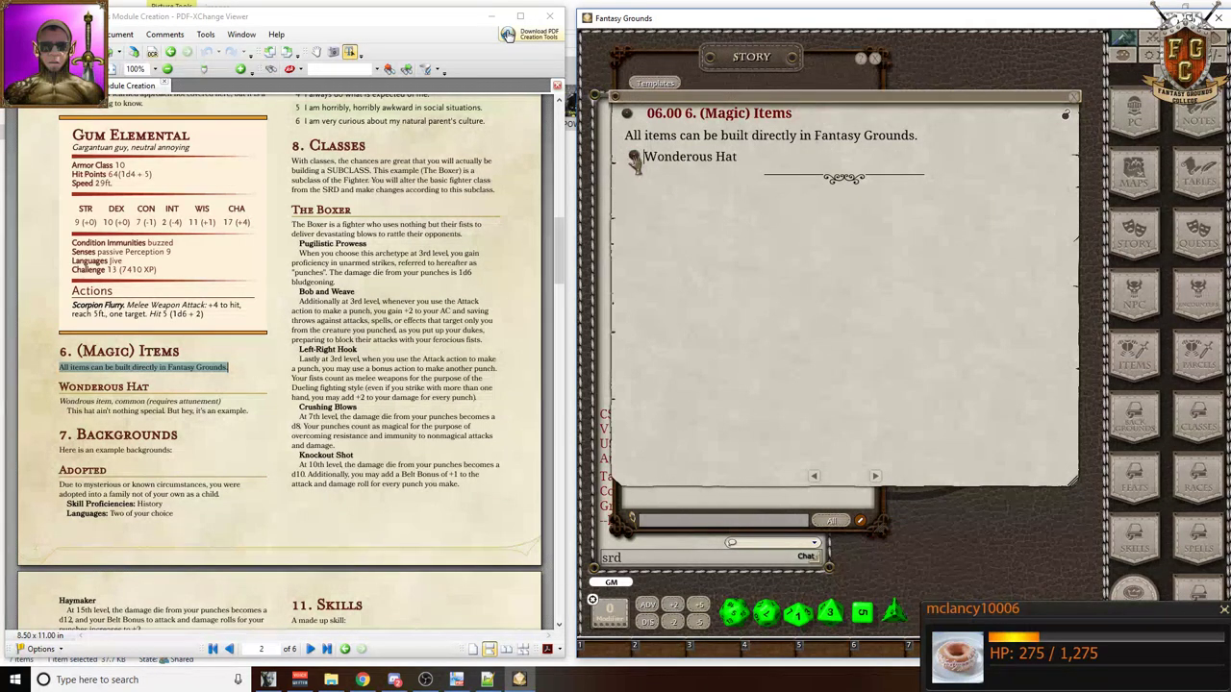
# - Check the Wonderous Hat record through its new link in the 06.00 entry and close the record
pyautogui.click(634, 156)
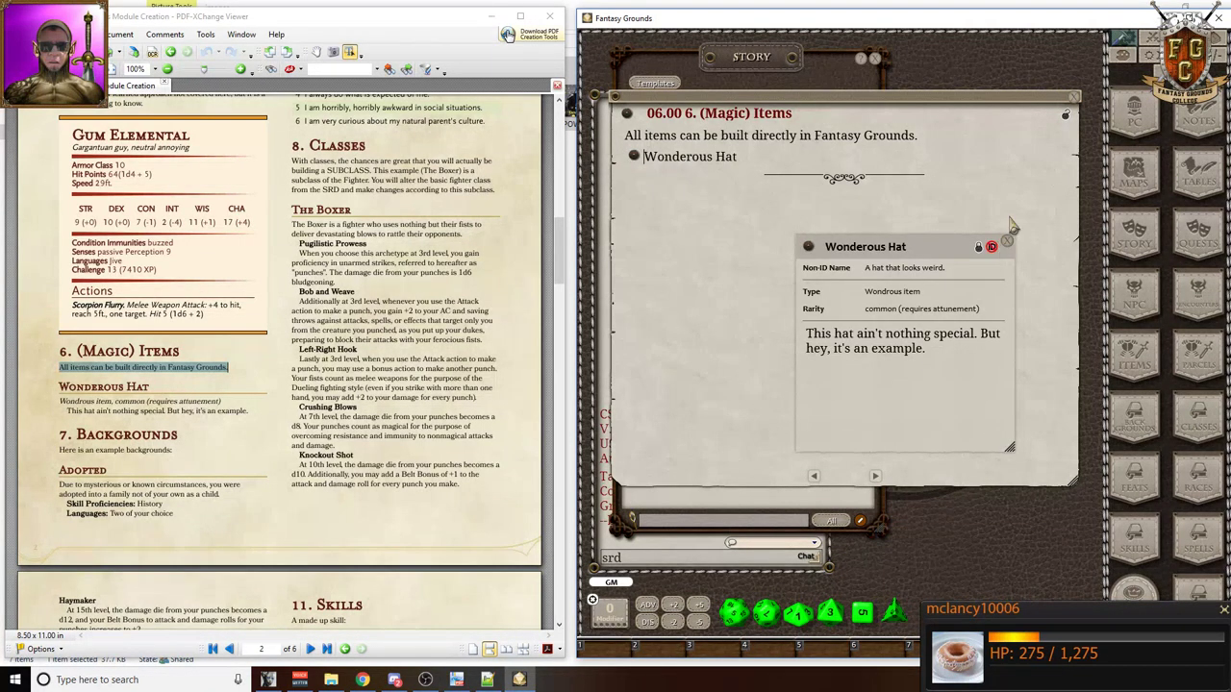
pyautogui.click(992, 247)
pyautogui.click(1006, 242)
# - Go on to the 07.00 7. Backgrounds entry and copy the PDF's introductory backgrounds sentence into its body
pyautogui.click(875, 476)
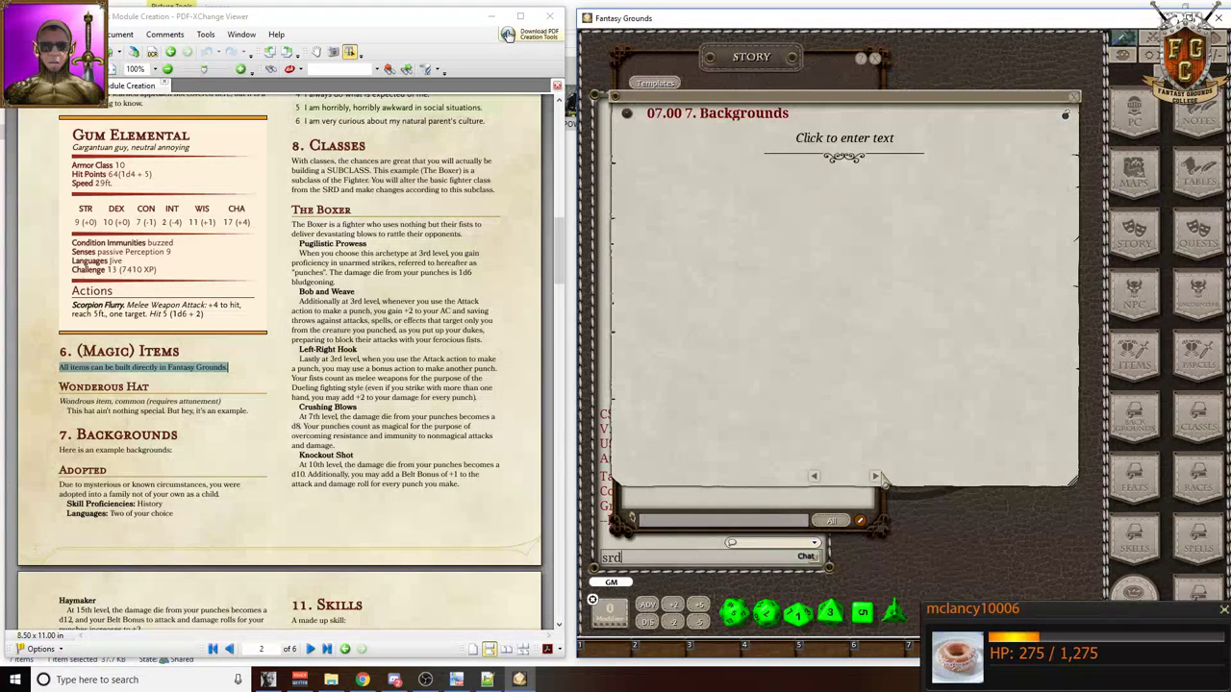
pyautogui.scroll(-2, 206, 311)
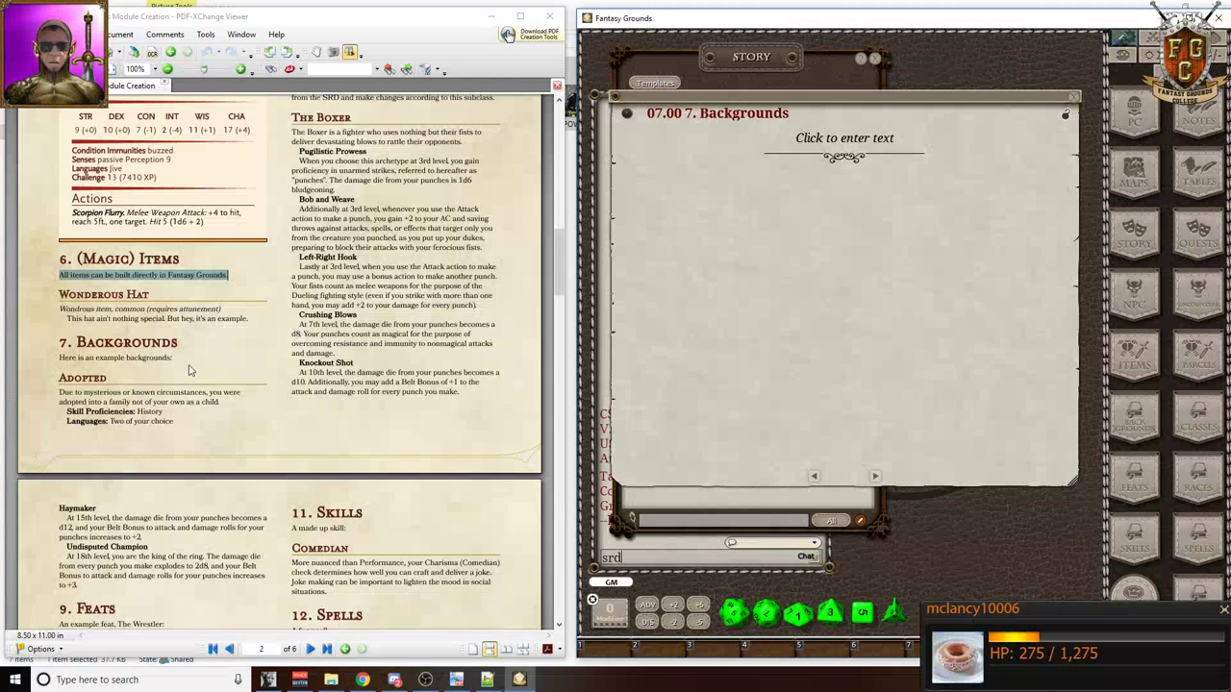
pyautogui.moveTo(60, 357); pyautogui.dragTo(189, 366)
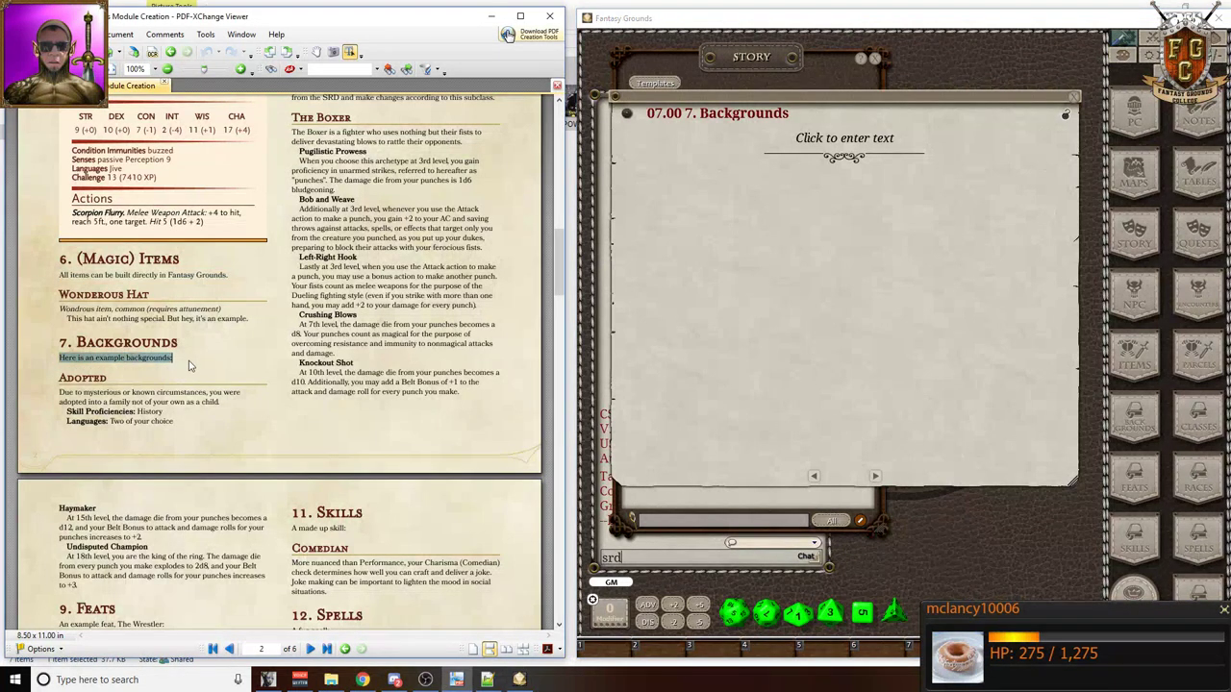
pyautogui.hotkey('ctrl', 'c')
pyautogui.click(819, 157)
pyautogui.hotkey('ctrl', 'v')
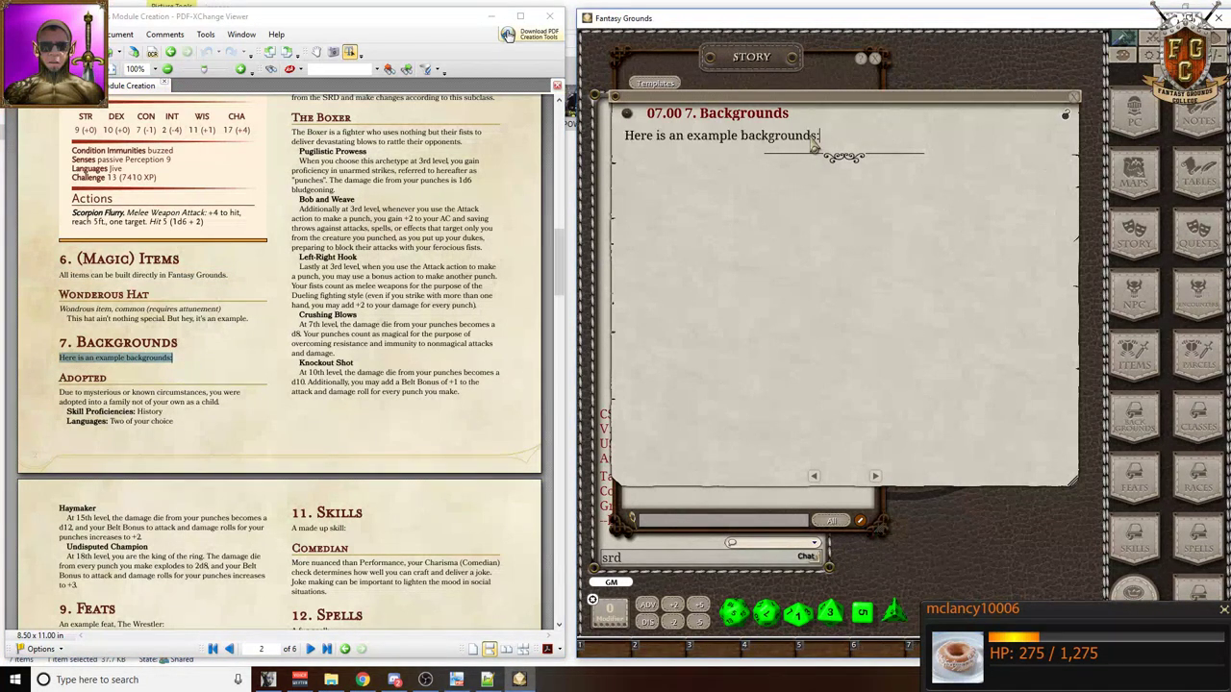
# - Add a link to the Adopted background on a new line below the sentence and lock the 07.00 entry
pyautogui.press('Return')
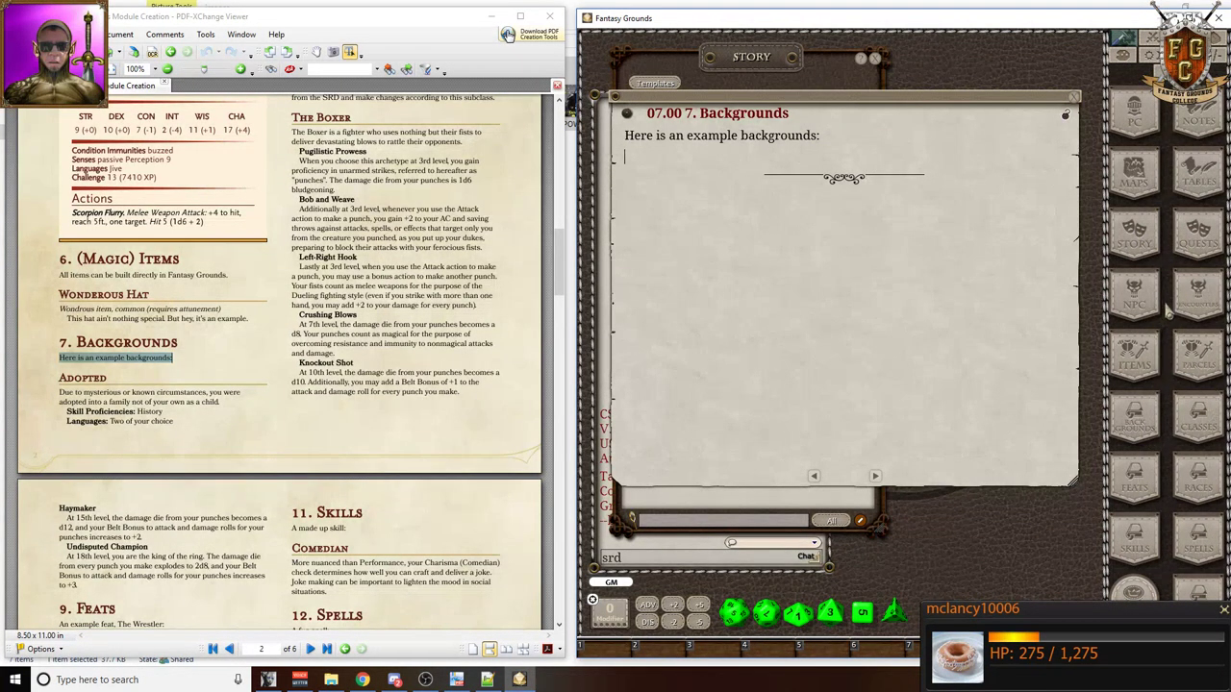
pyautogui.click(1196, 300)
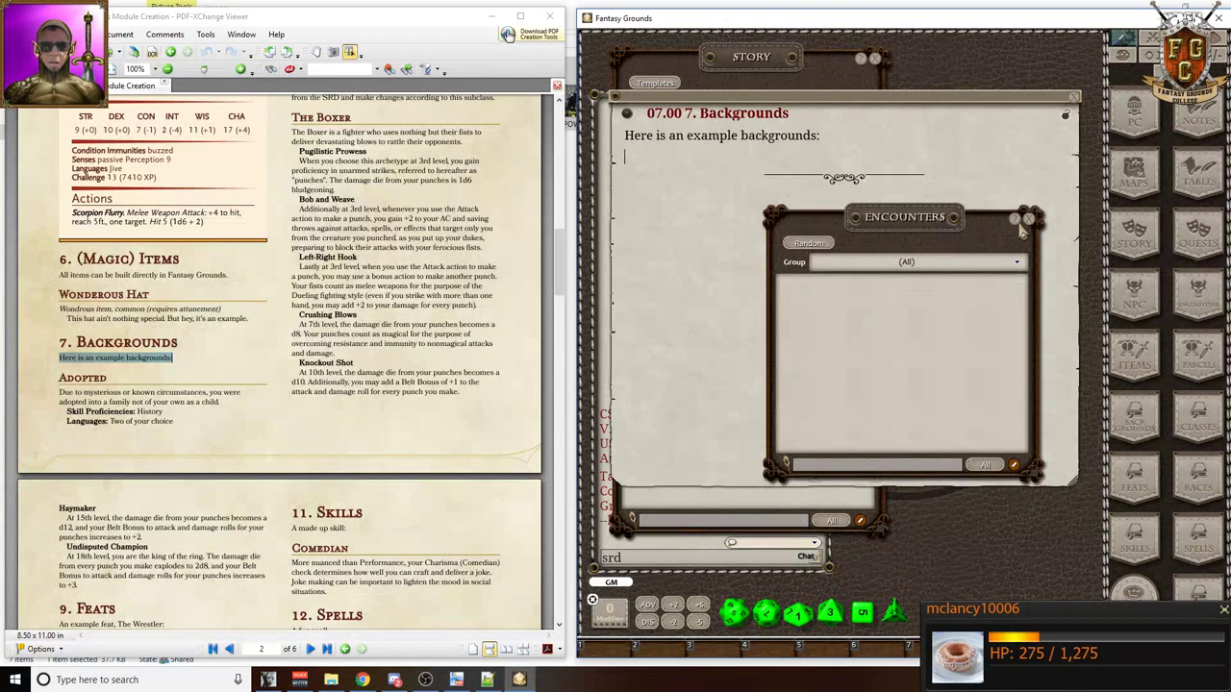
pyautogui.click(1030, 220)
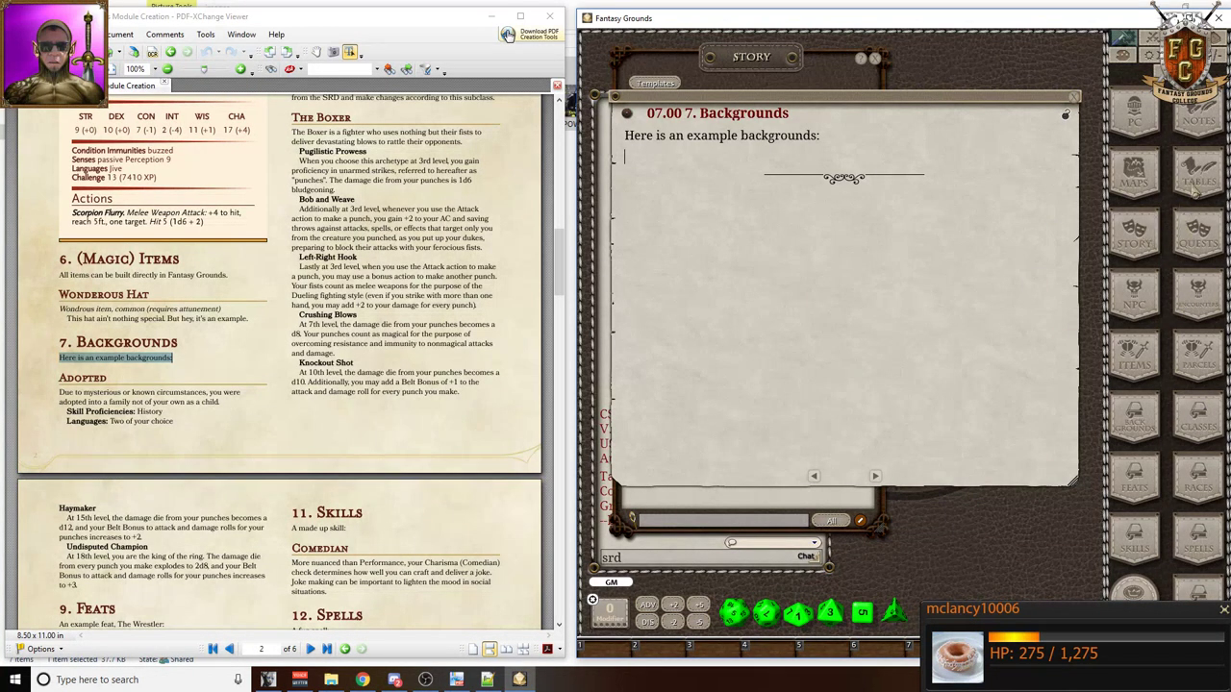
pyautogui.click(1149, 426)
pyautogui.moveTo(795, 272); pyautogui.dragTo(654, 162)
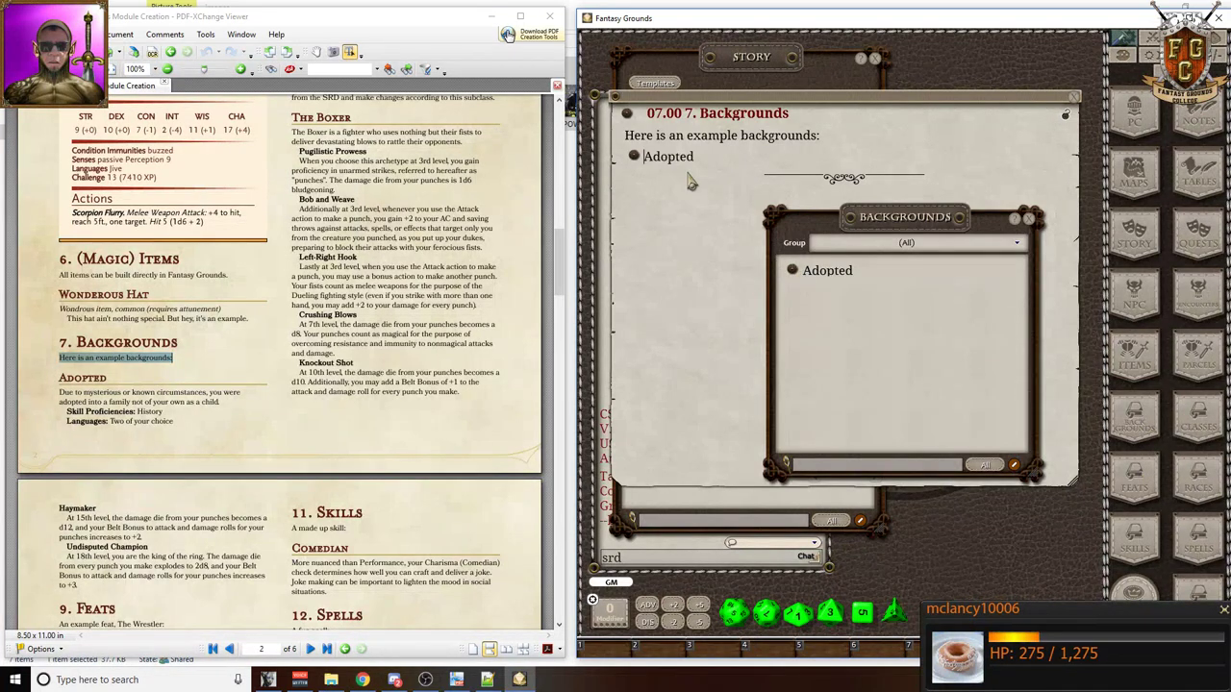
pyautogui.click(1030, 219)
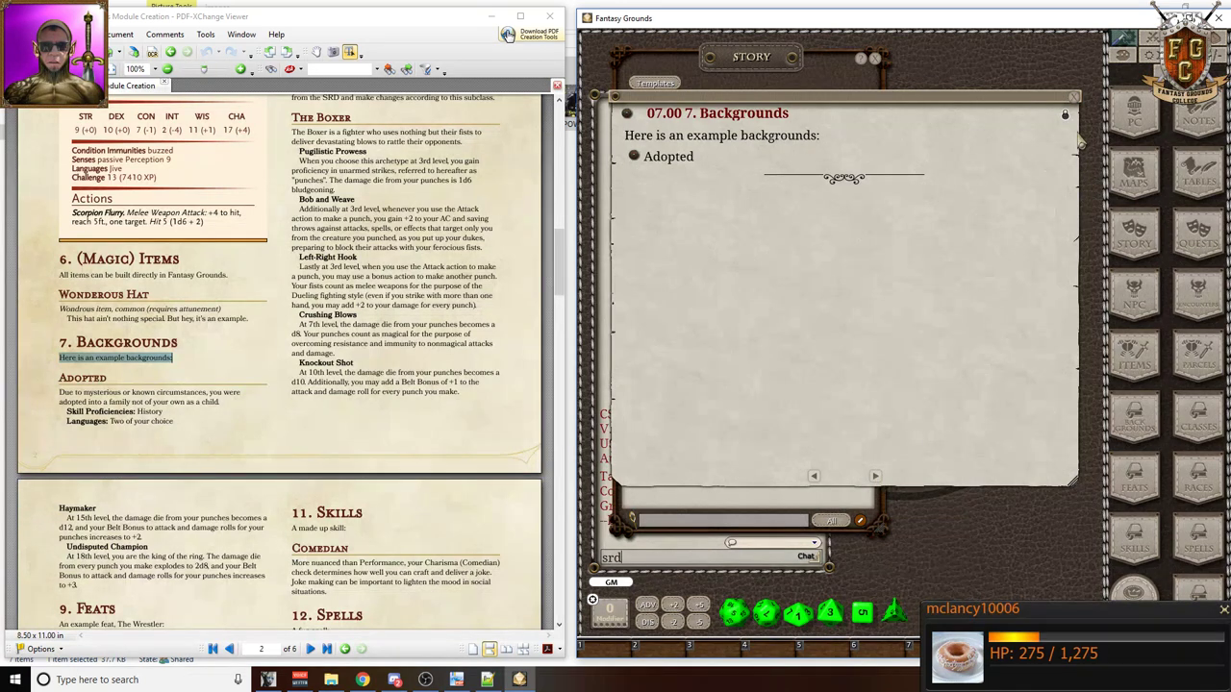
# - Go on to the 08.00 8. Classes entry and copy the Classes introduction above The Boxer from the PDF
pyautogui.click(876, 476)
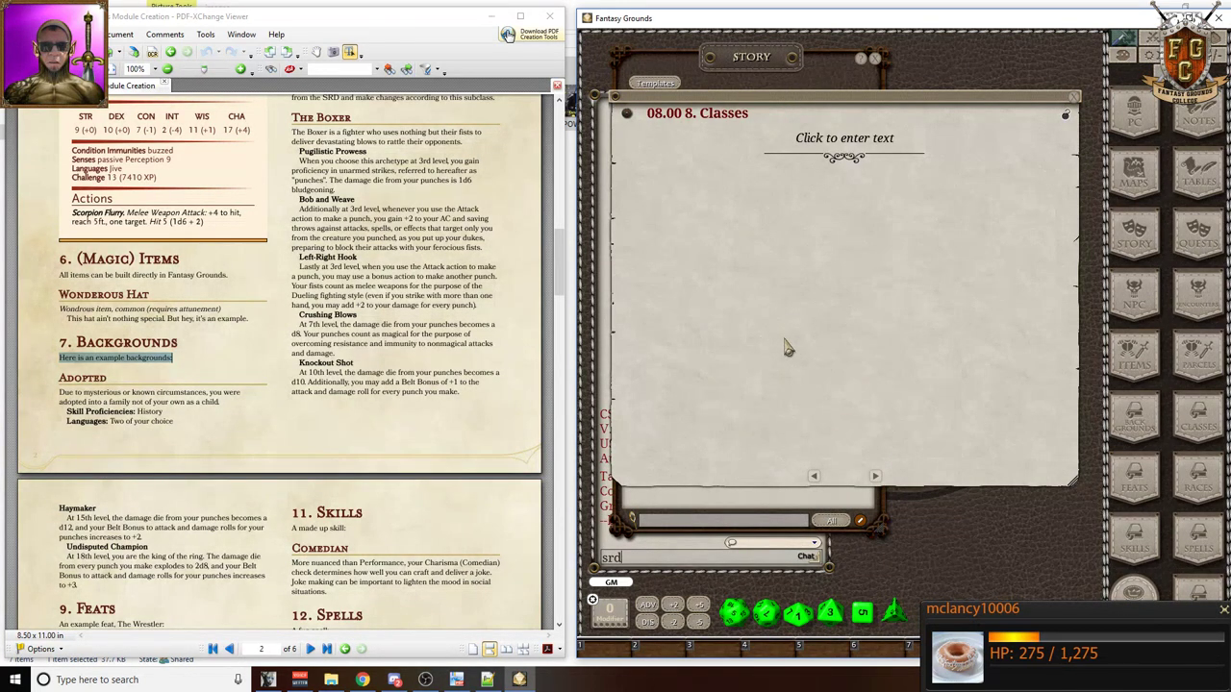
pyautogui.scroll(-1, 270, 272)
pyautogui.scroll(6, 271, 273)
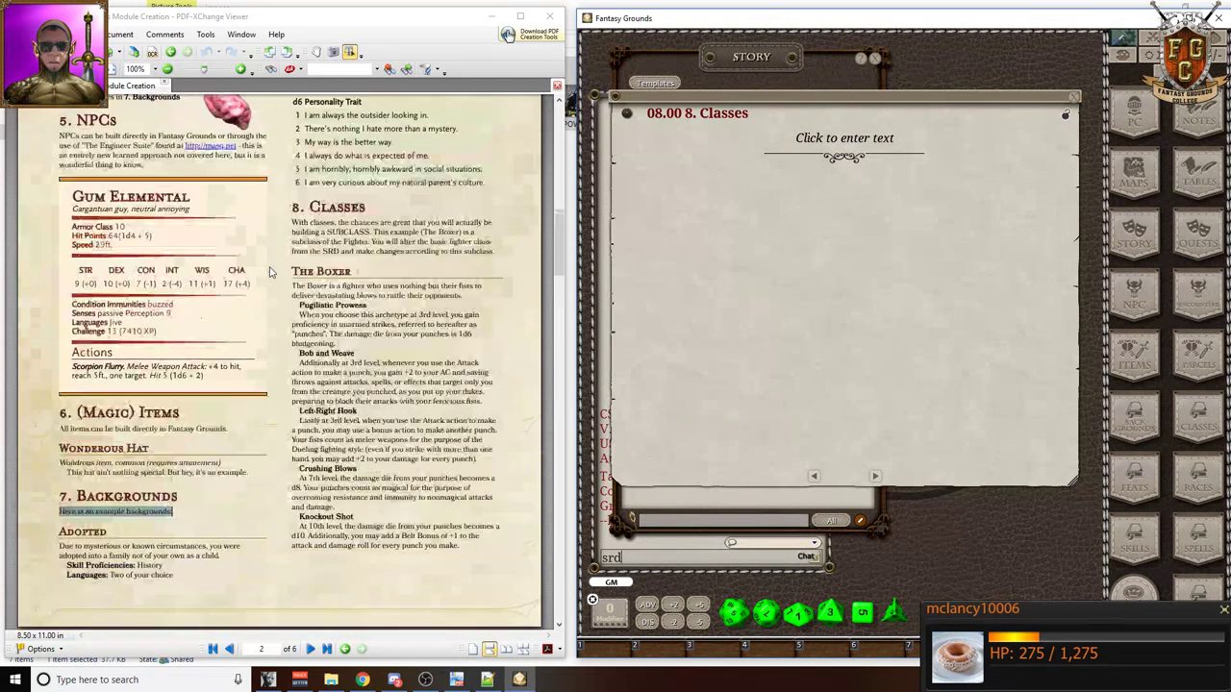
pyautogui.scroll(3, 270, 272)
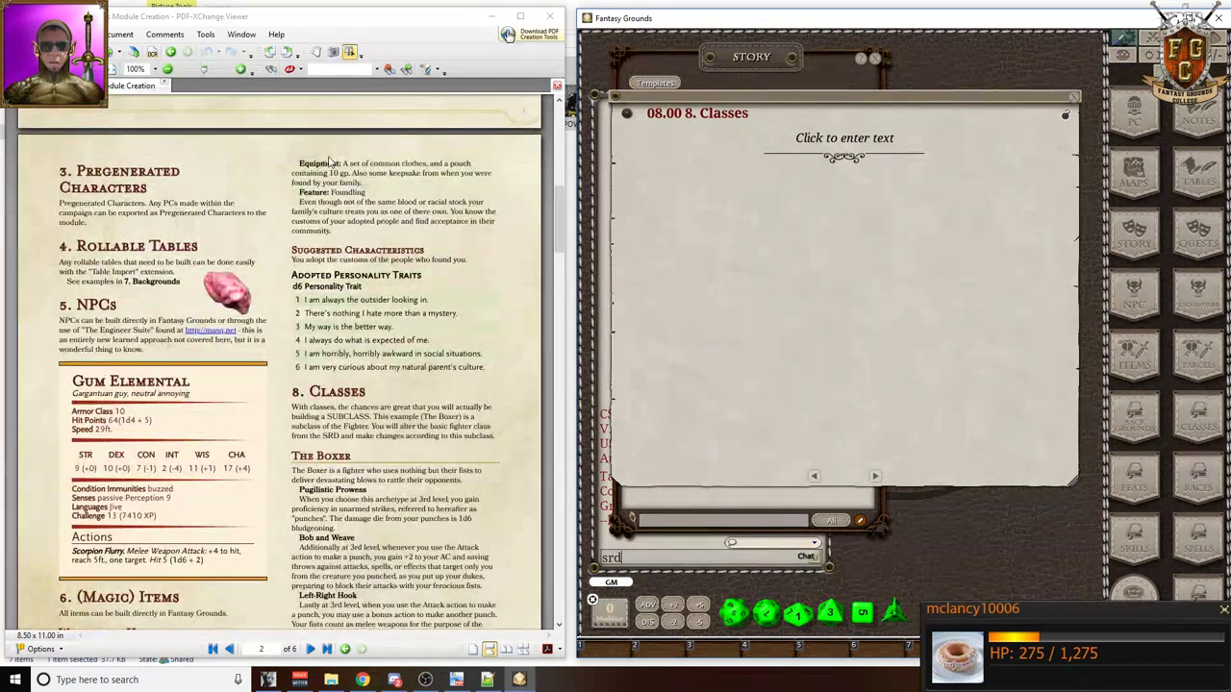
pyautogui.scroll(-4, 330, 161)
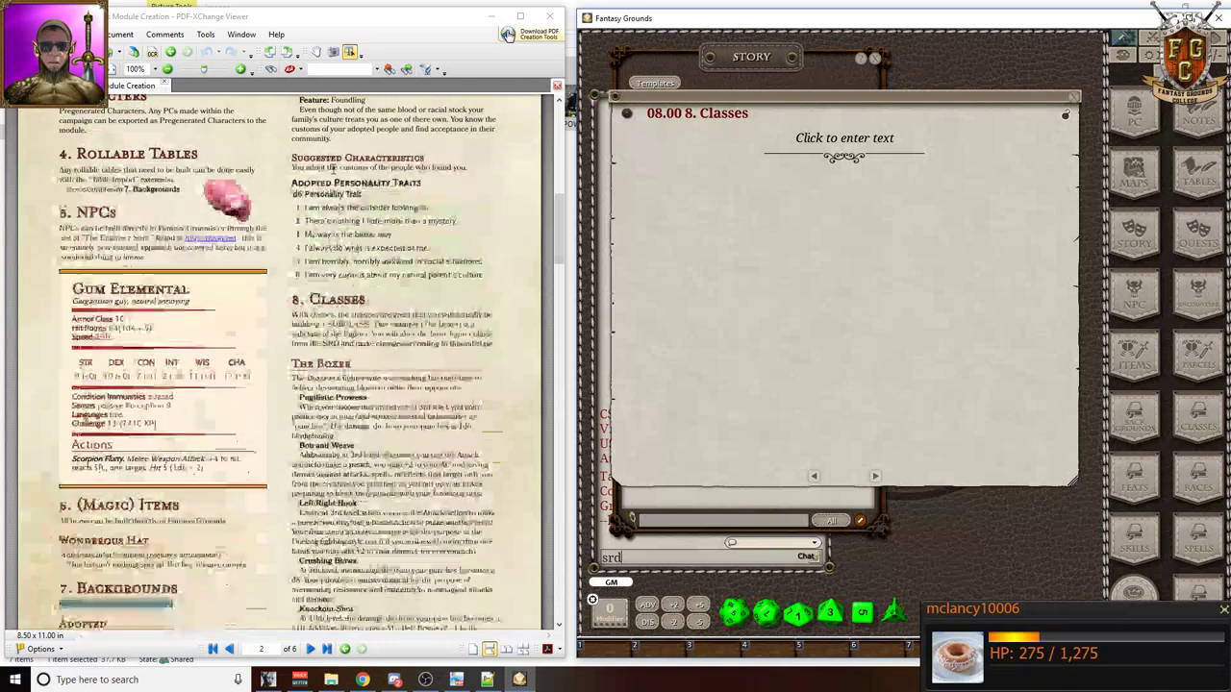
pyautogui.moveTo(293, 252); pyautogui.dragTo(531, 292)
pyautogui.hotkey('ctrl', 'c')
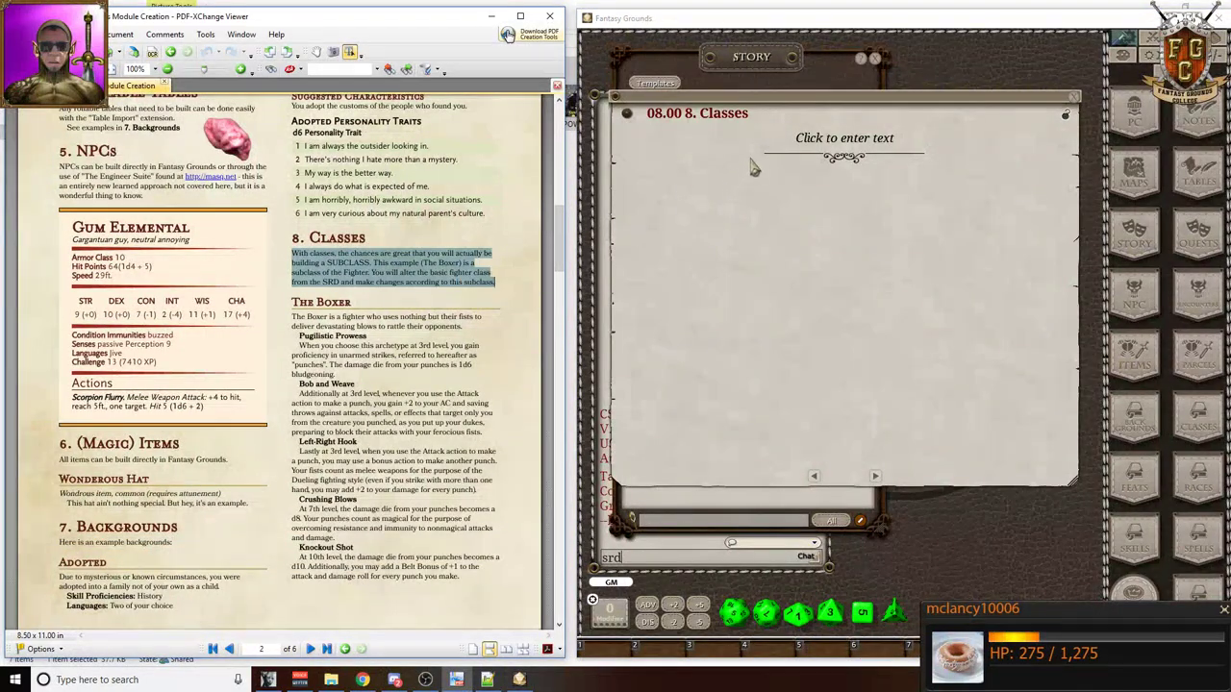
# - Try pasting the copied Classes introduction into the 08.00 entry's body and undo the paste
pyautogui.click(746, 166)
pyautogui.hotkey('ctrl', 'v')
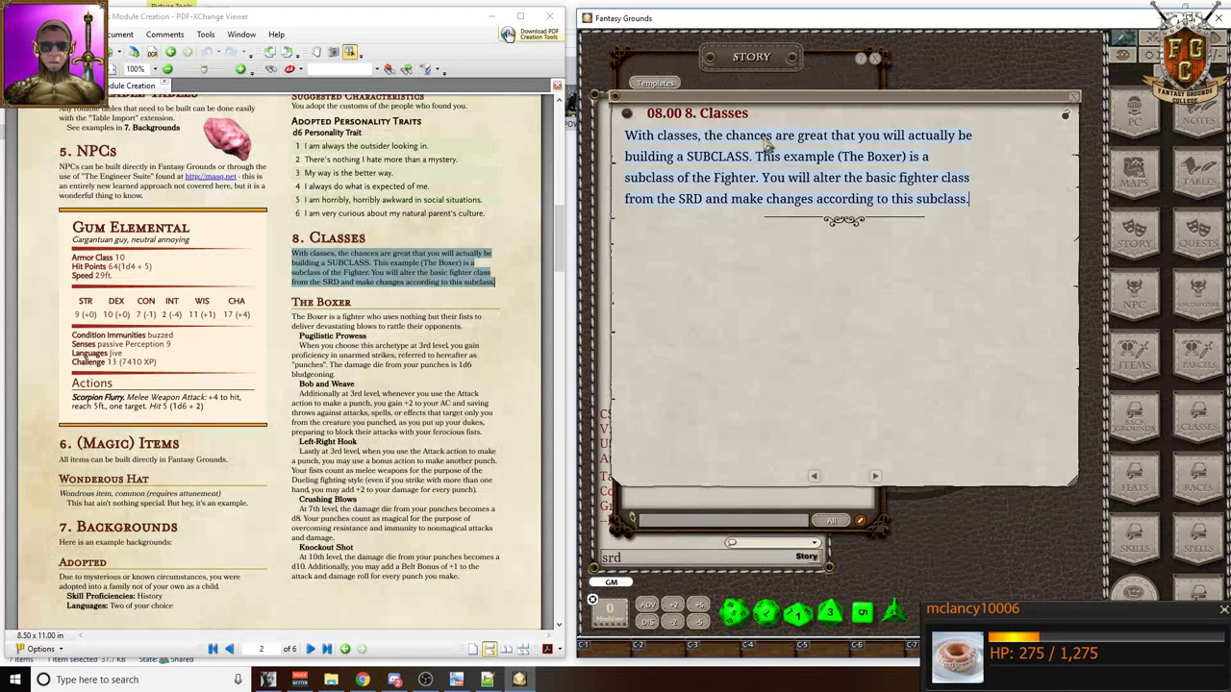
pyautogui.hotkey('ctrl', 'z')
pyautogui.hotkey('ctrl', 'z')
pyautogui.press('ctrl')
pyautogui.hotkey('ctrl', 'z')
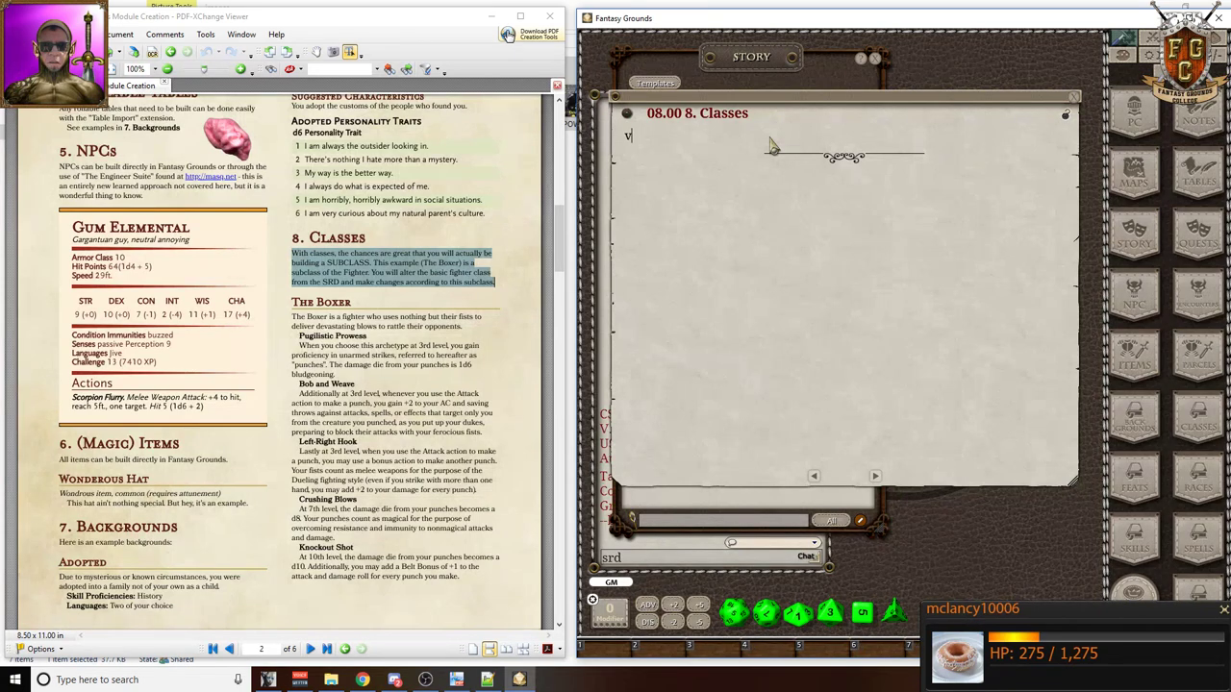
# - Paste the copied Classes introduction into the 08.00 entry's body and add a link to the Fighter class on a new line below
pyautogui.hotkey('ctrl', 'v')
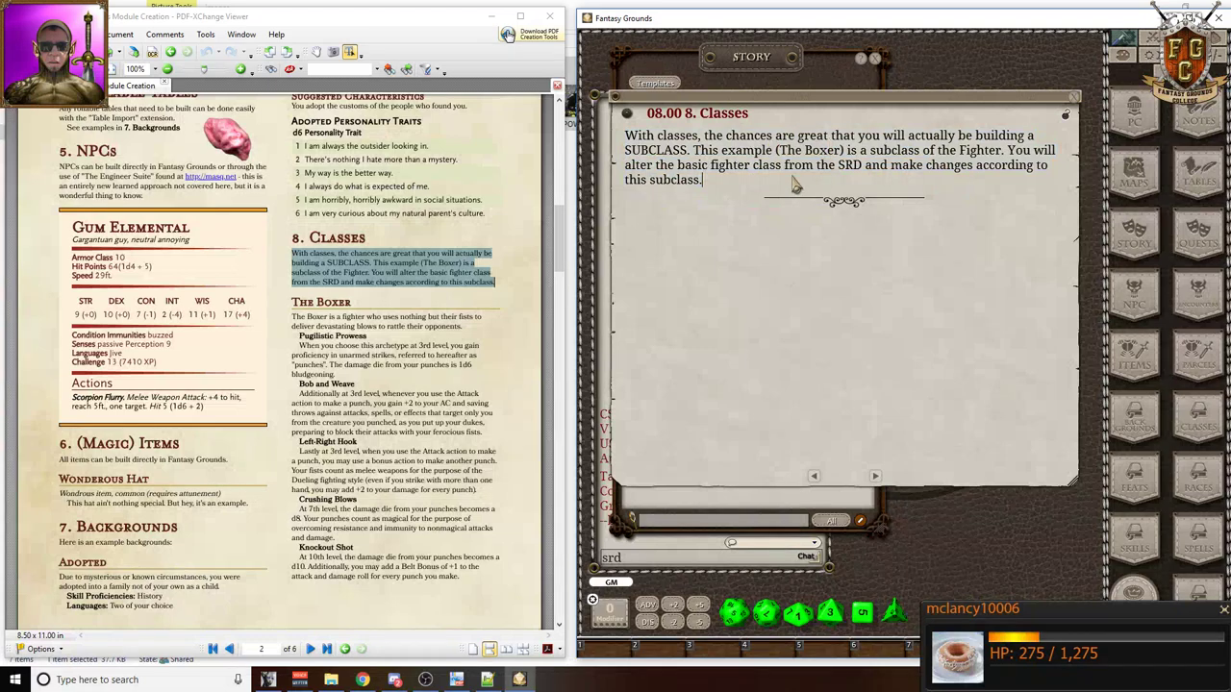
pyautogui.press('Return')
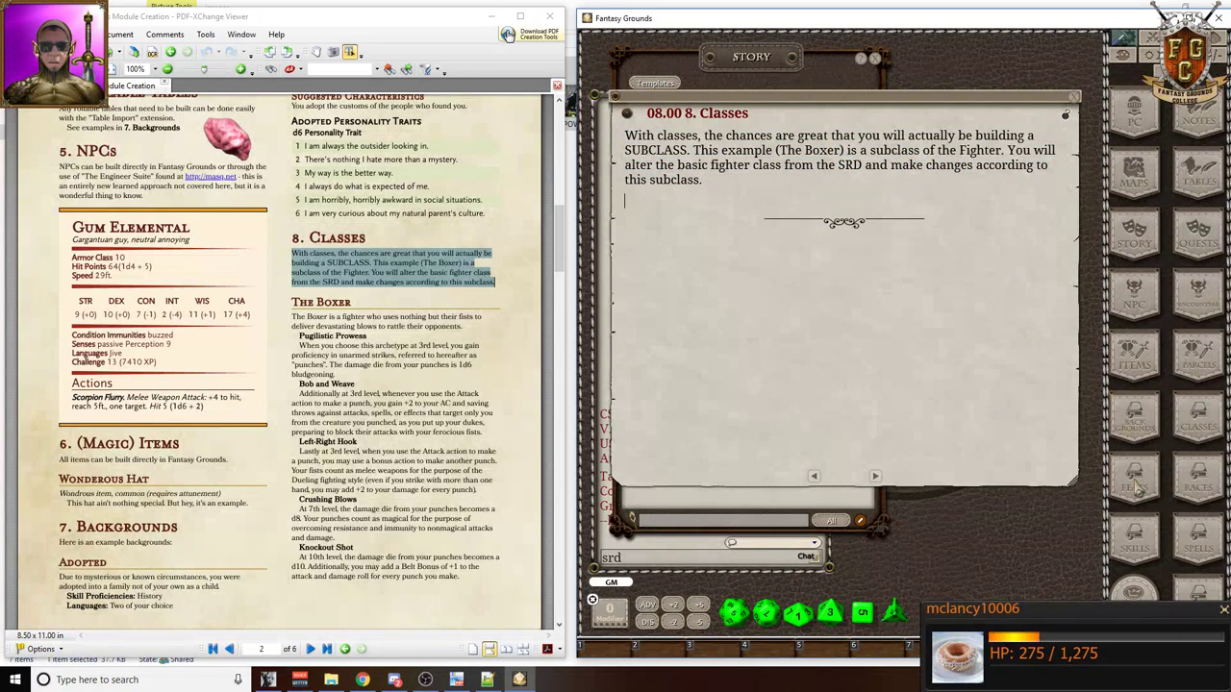
pyautogui.click(1200, 438)
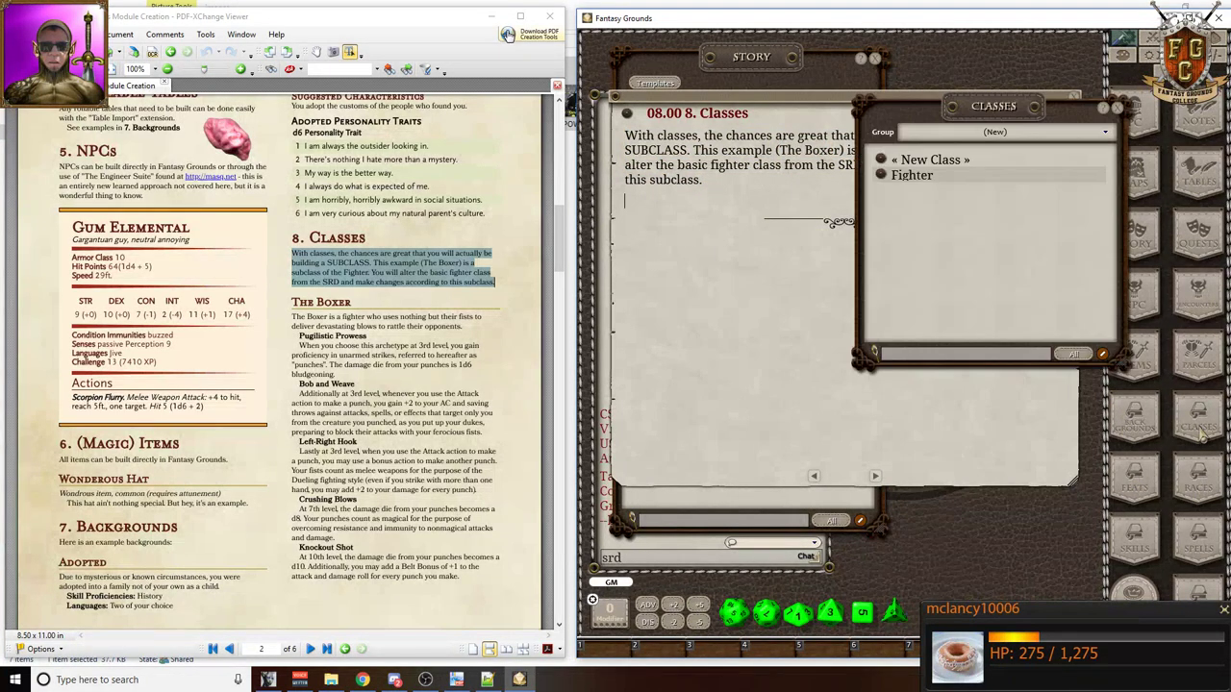
pyautogui.click(1103, 355)
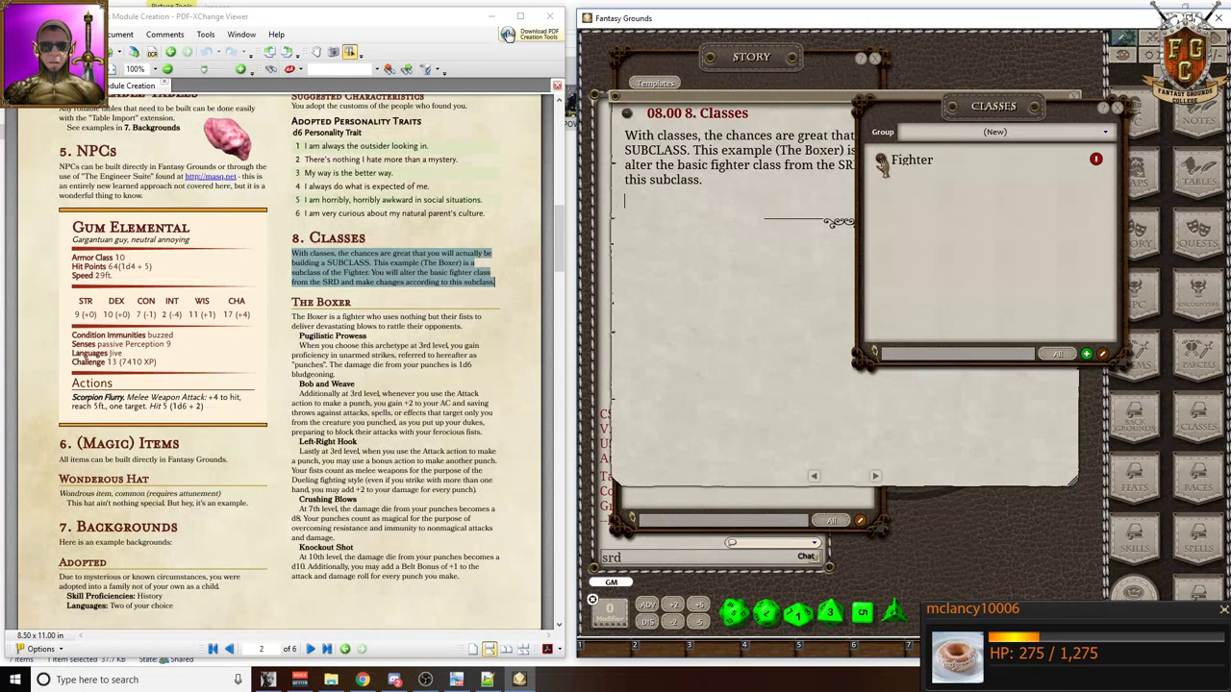
pyautogui.moveTo(882, 166); pyautogui.dragTo(637, 206)
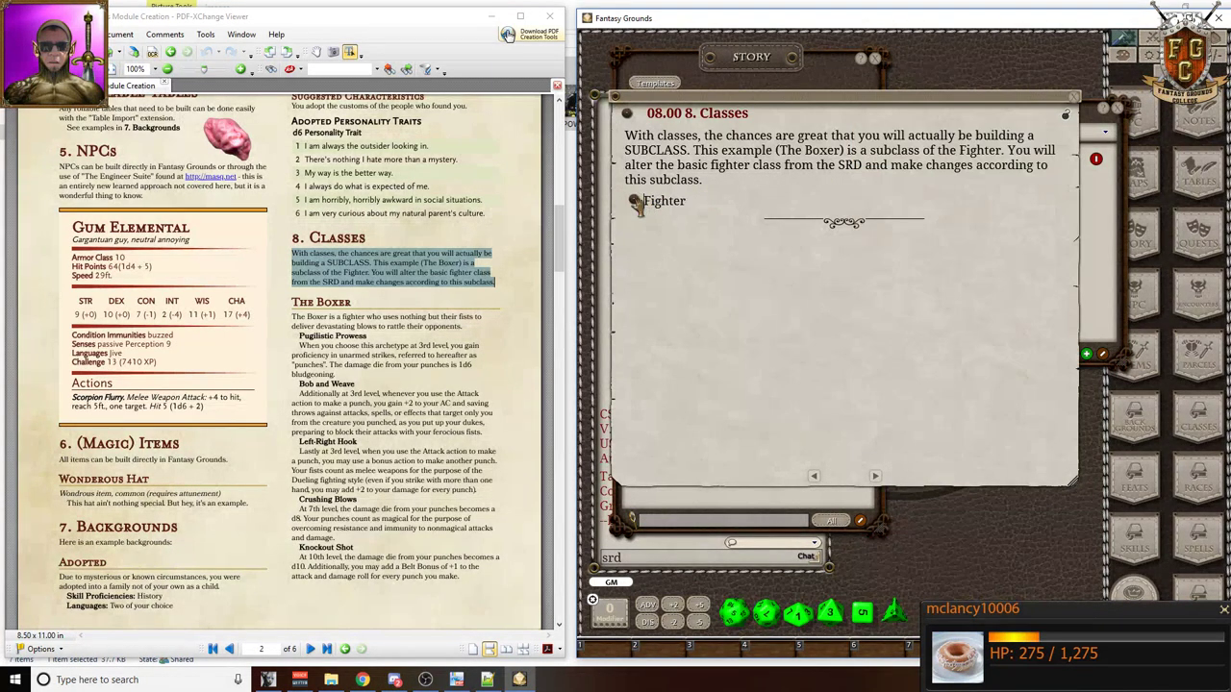
# - Open the linked Fighter class record, check its features and martial archetypes, and close it
pyautogui.click(637, 203)
pyautogui.scroll(-10, 1055, 269)
pyautogui.scroll(-5, 1063, 269)
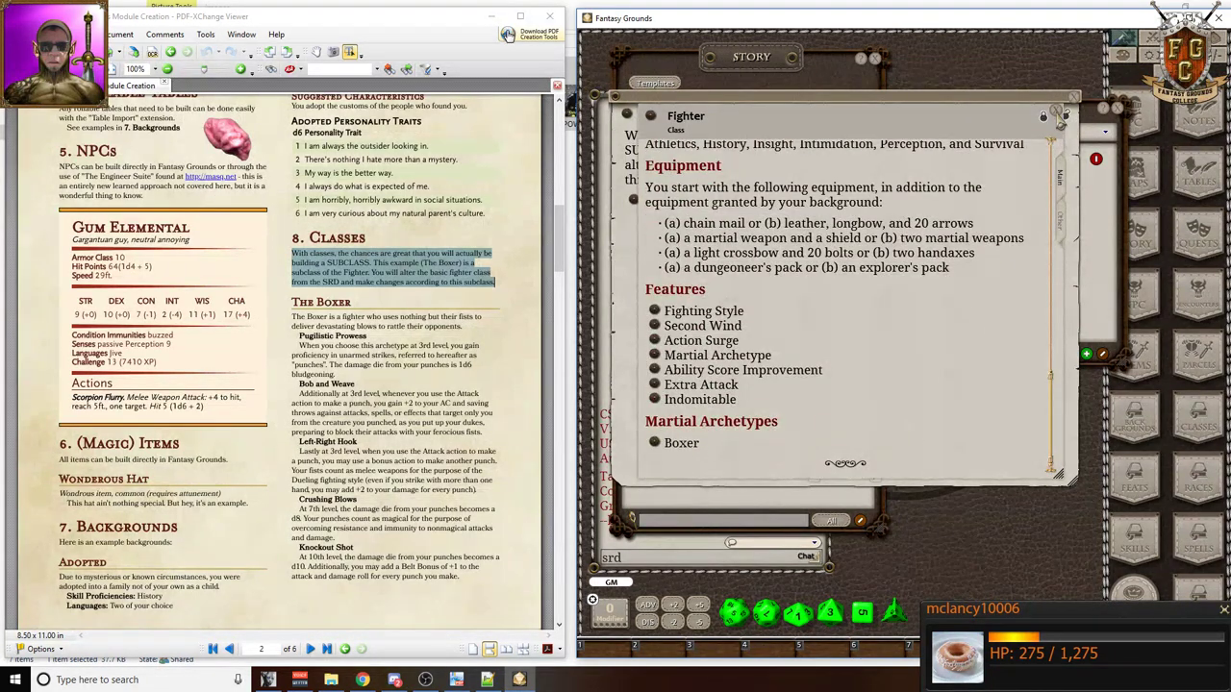
pyautogui.click(1063, 116)
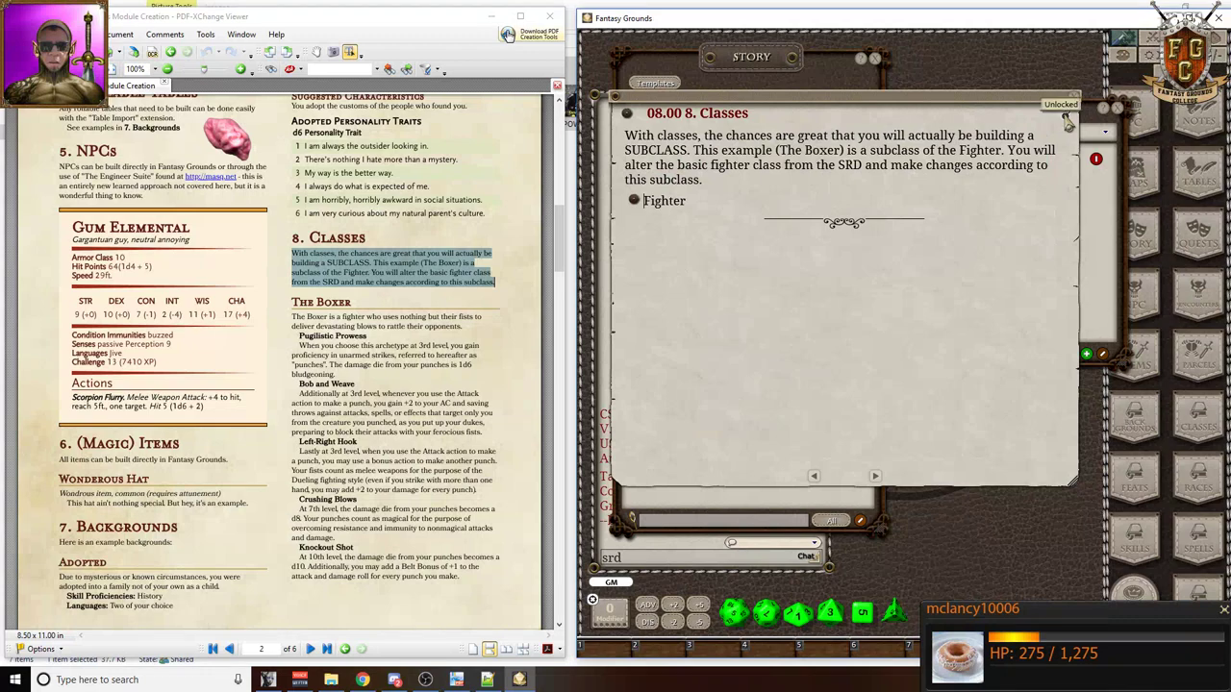
# - Go on to the 09.00 9. Feats entry and copy the PDF's sentence "An example feat, The Wrestler:" into its body
pyautogui.click(876, 478)
pyautogui.scroll(-10, 62, 344)
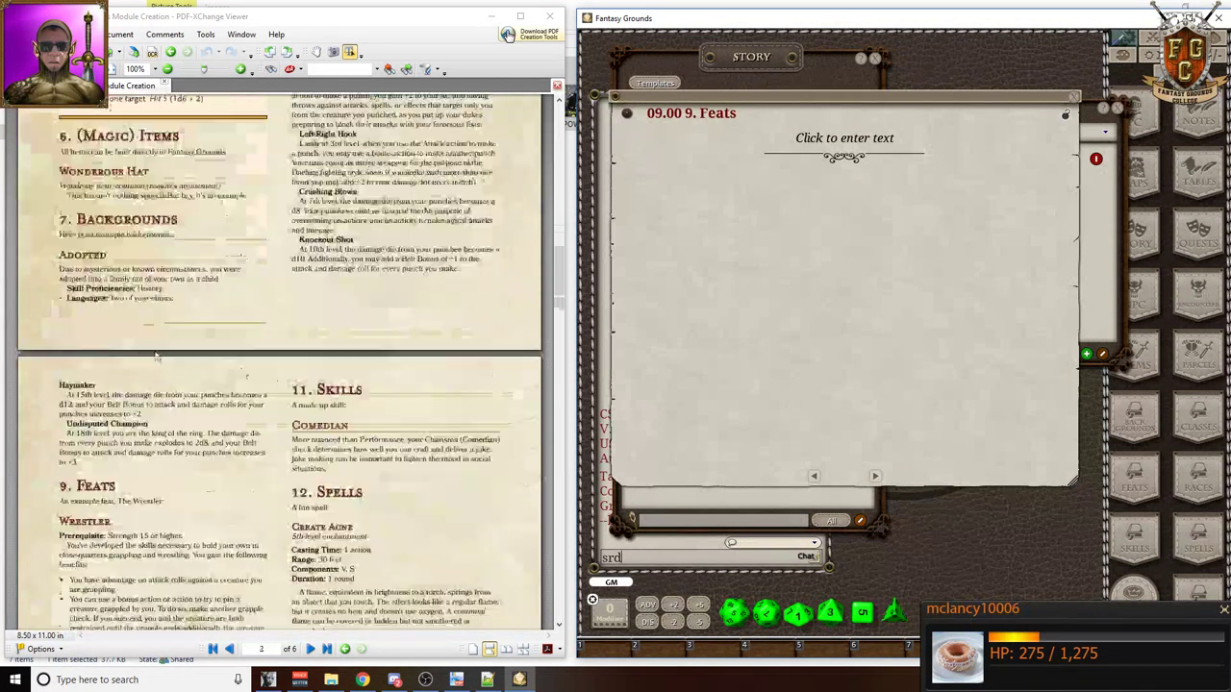
pyautogui.moveTo(59, 346); pyautogui.dragTo(165, 357)
pyautogui.hotkey('ctrl', 'c')
pyautogui.click(764, 154)
pyautogui.hotkey('ctrl', 'v')
pyautogui.press('Return')
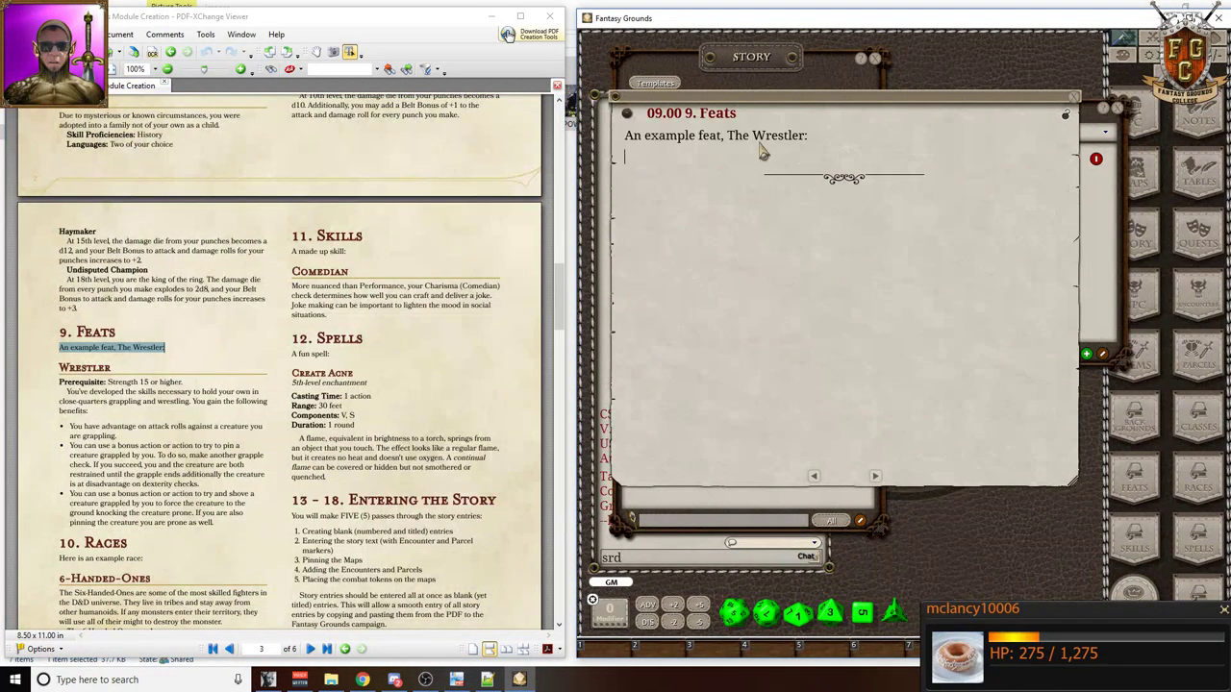
# - Close the classes list and add a link to the Wrestler feat on the new line of the 09.00 entry
pyautogui.click(1117, 110)
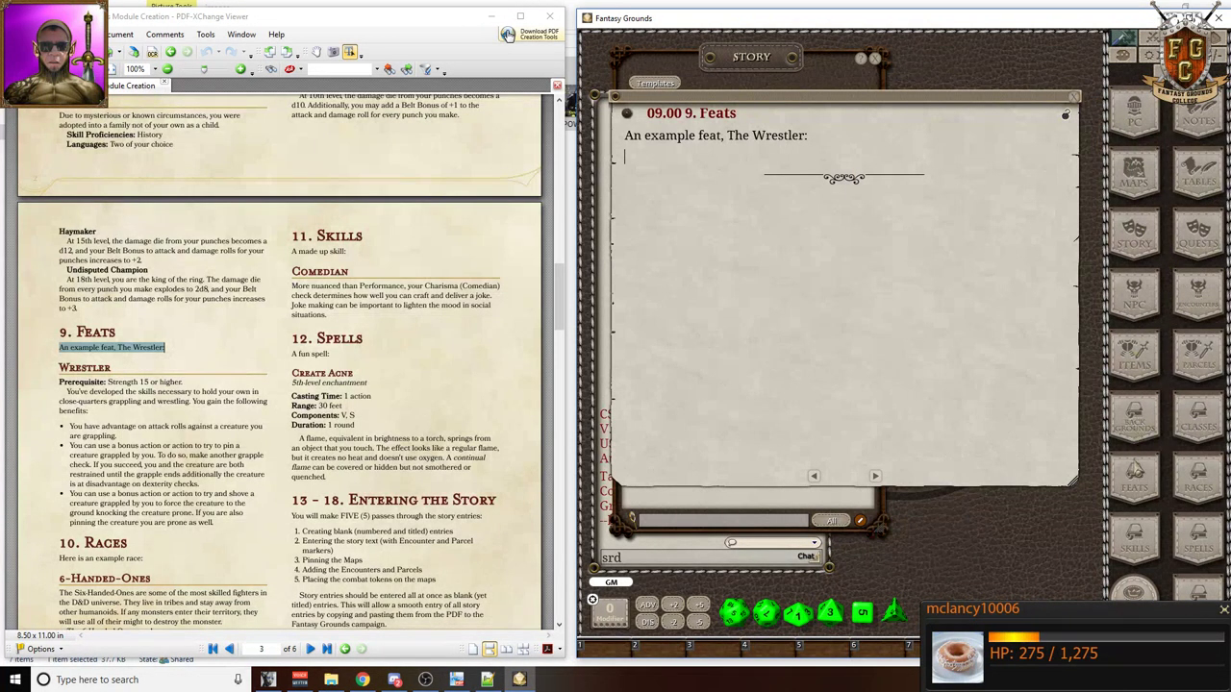
pyautogui.click(1137, 469)
pyautogui.moveTo(793, 271); pyautogui.dragTo(656, 159)
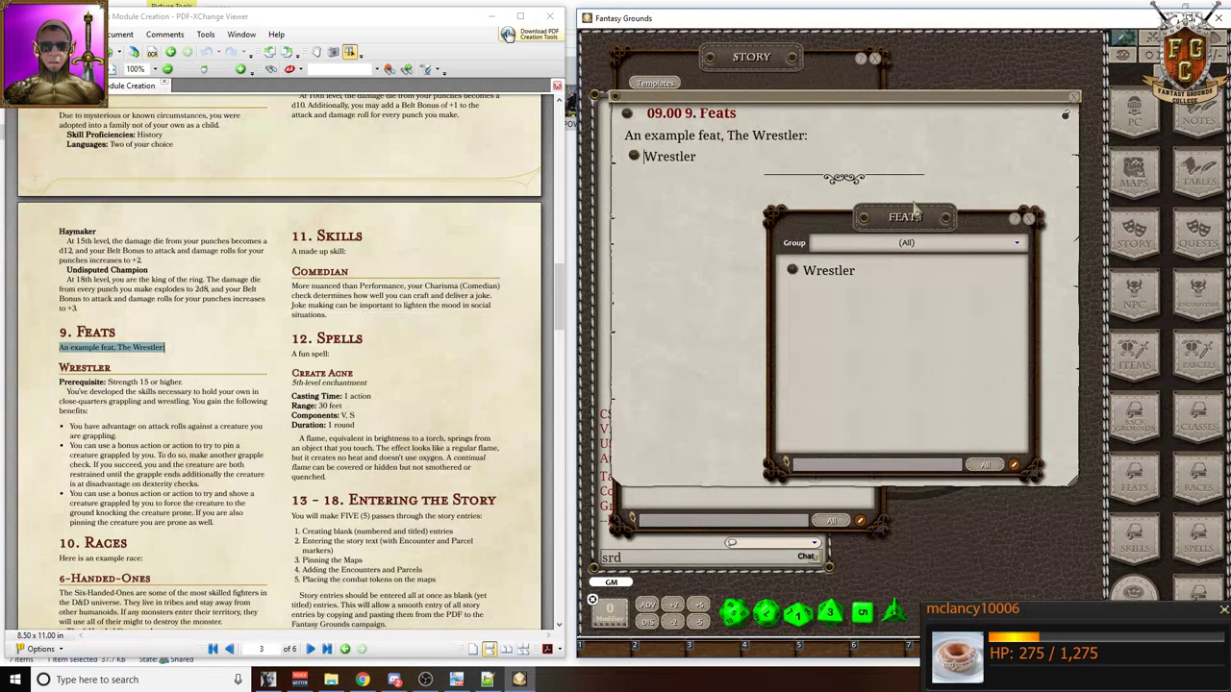
pyautogui.click(1029, 220)
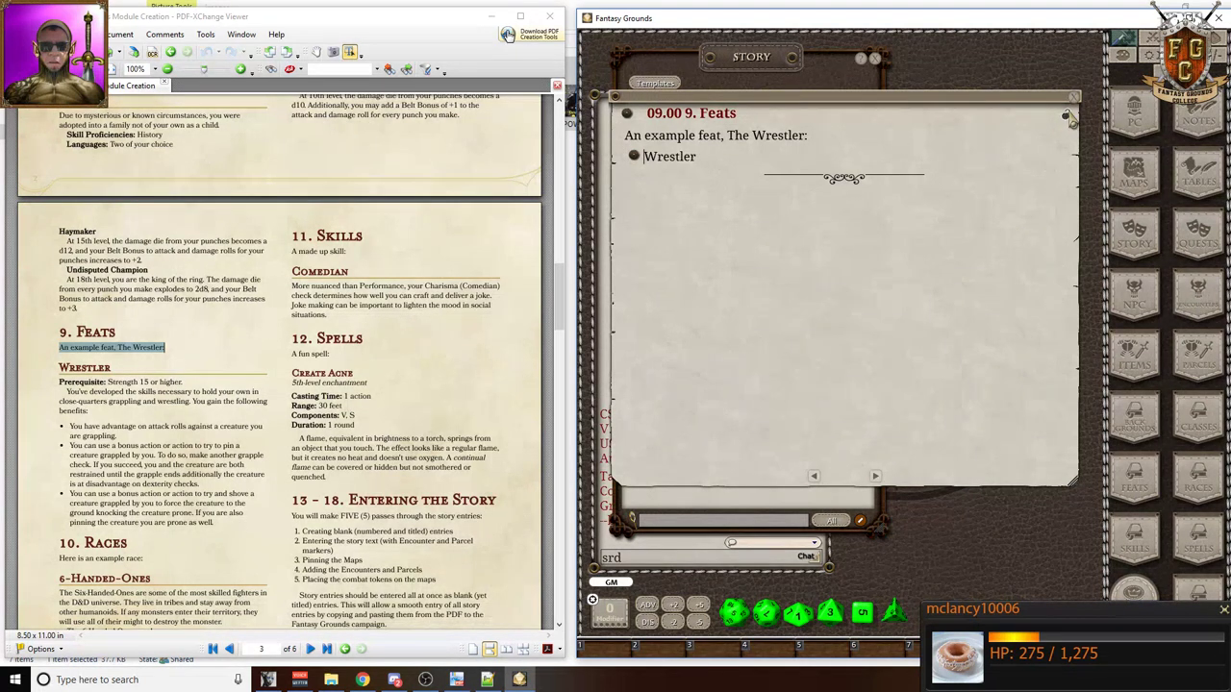
# - Go on to the 10.00 10. Races entry and copy the PDF's sentence "Here is an example race:" into its body
pyautogui.click(875, 477)
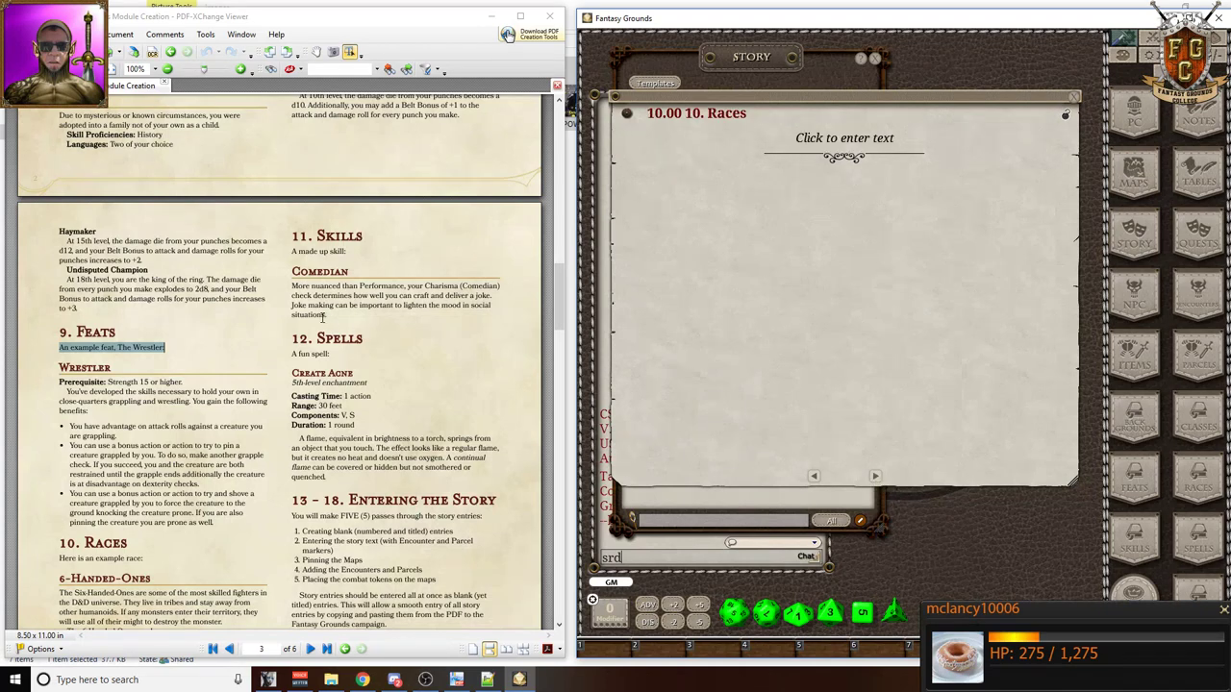
pyautogui.scroll(-5, 69, 330)
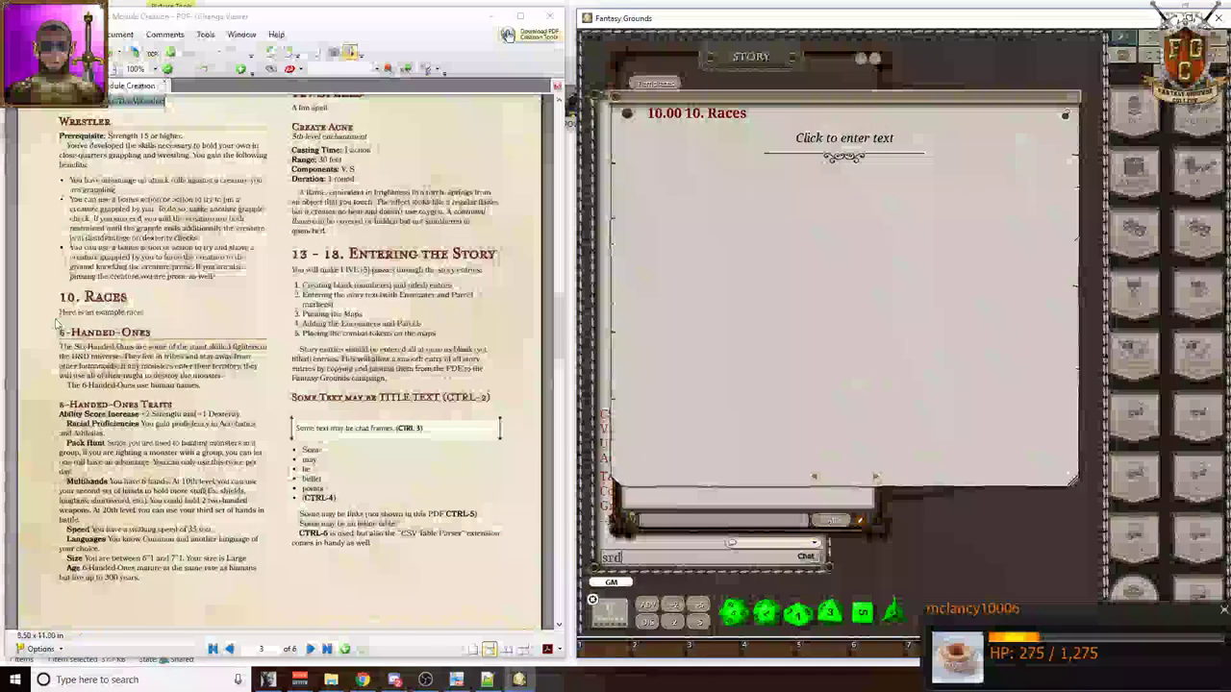
pyautogui.tripleClick(182, 334)
pyautogui.tripleClick(178, 316)
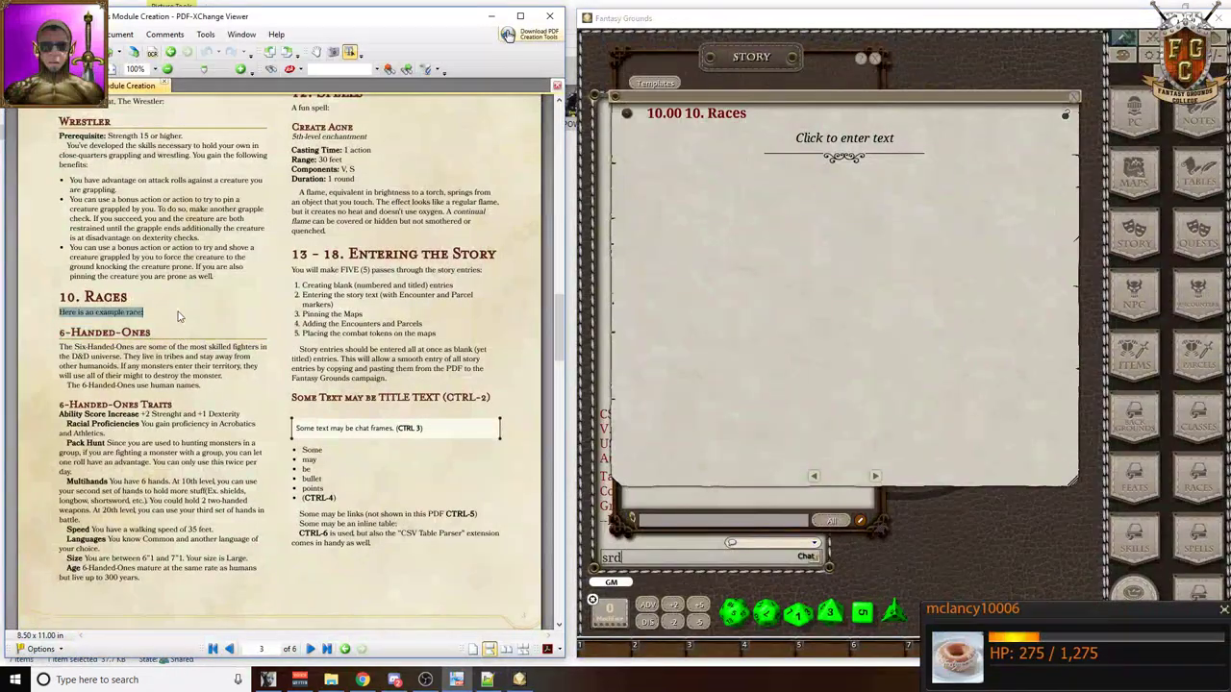
pyautogui.click(630, 175)
pyautogui.hotkey('ctrl', 'v')
pyautogui.press('Return')
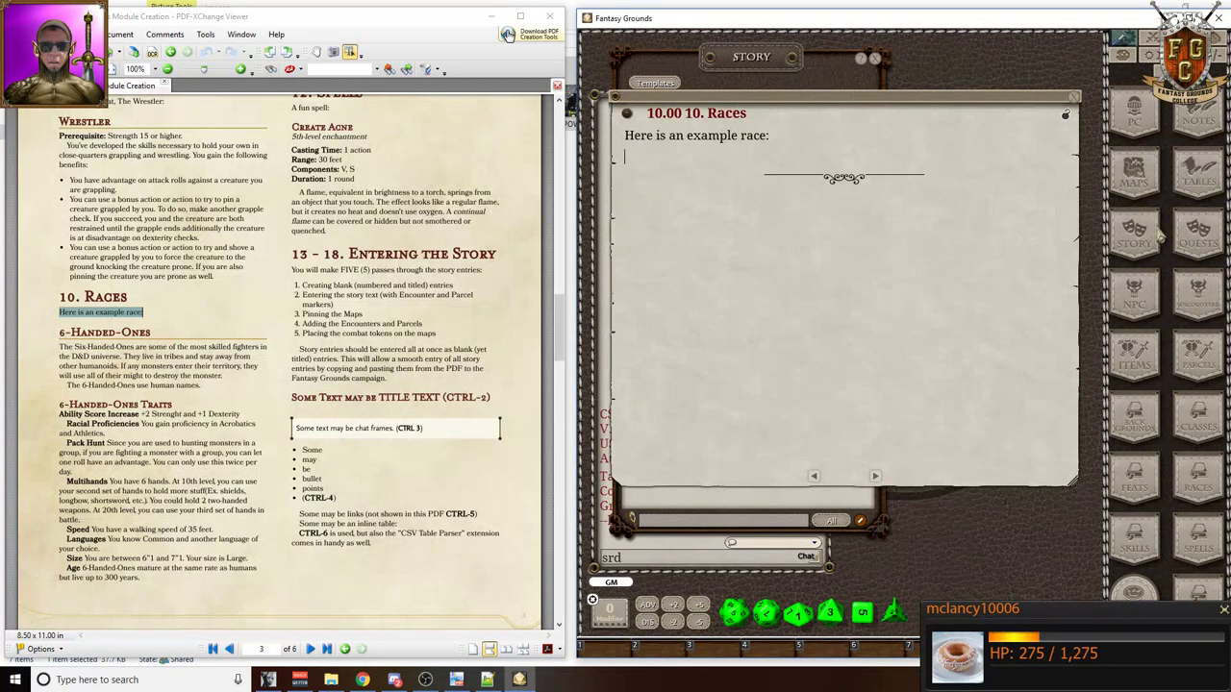
# - Add a link to the 6-Handed-Ones race below the sentence and lock the 10.00 entry
pyautogui.click(1198, 486)
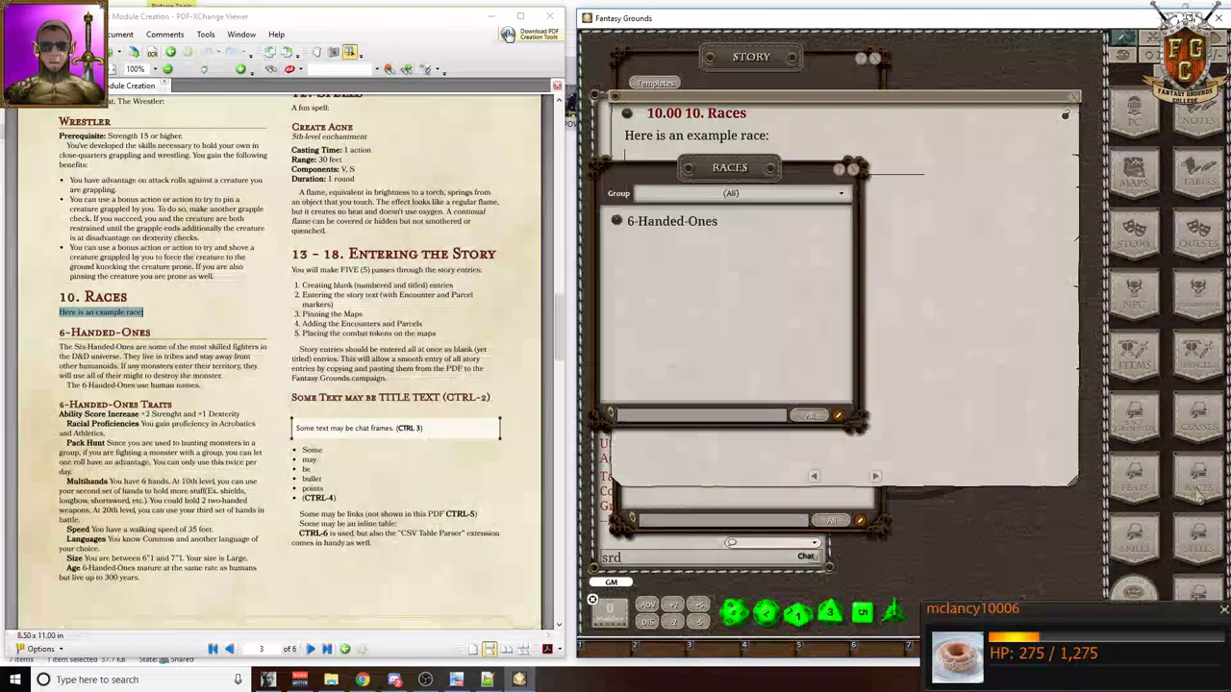
pyautogui.moveTo(712, 183); pyautogui.dragTo(1014, 202)
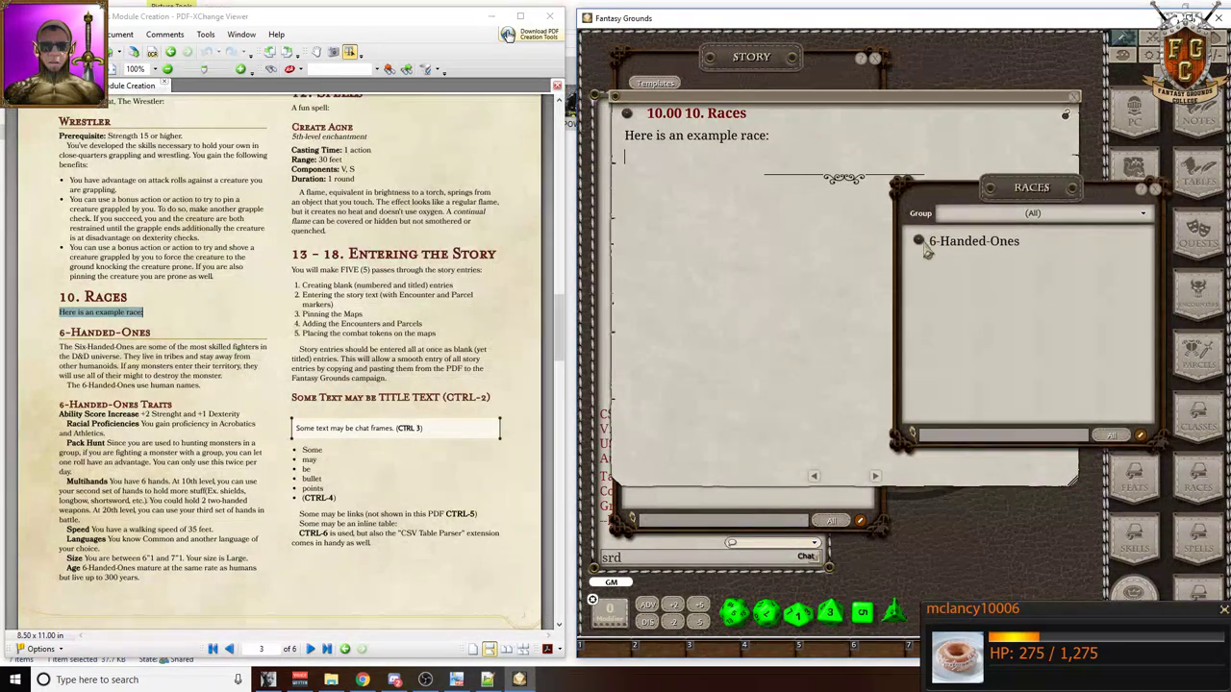
pyautogui.moveTo(921, 243); pyautogui.dragTo(643, 159)
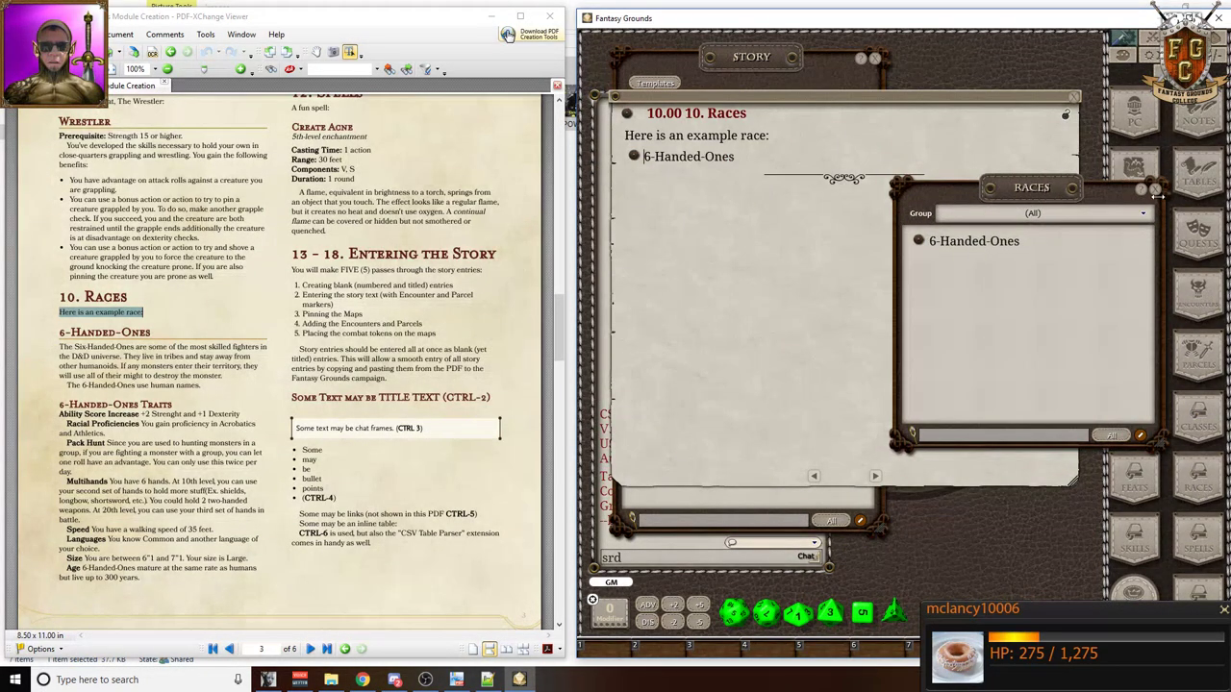
pyautogui.click(1156, 191)
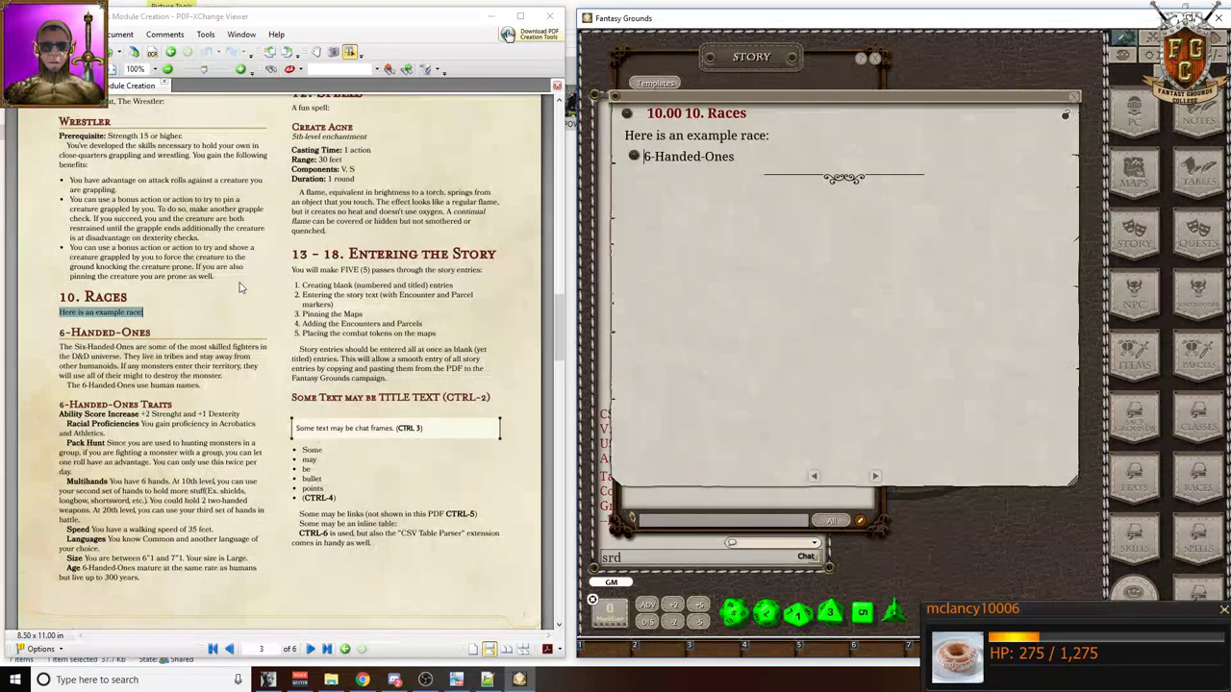
pyautogui.click(1065, 116)
# - Go on to the 11.00 11. Skills entry and copy the PDF's line "A made up skill:" into its body
pyautogui.click(875, 476)
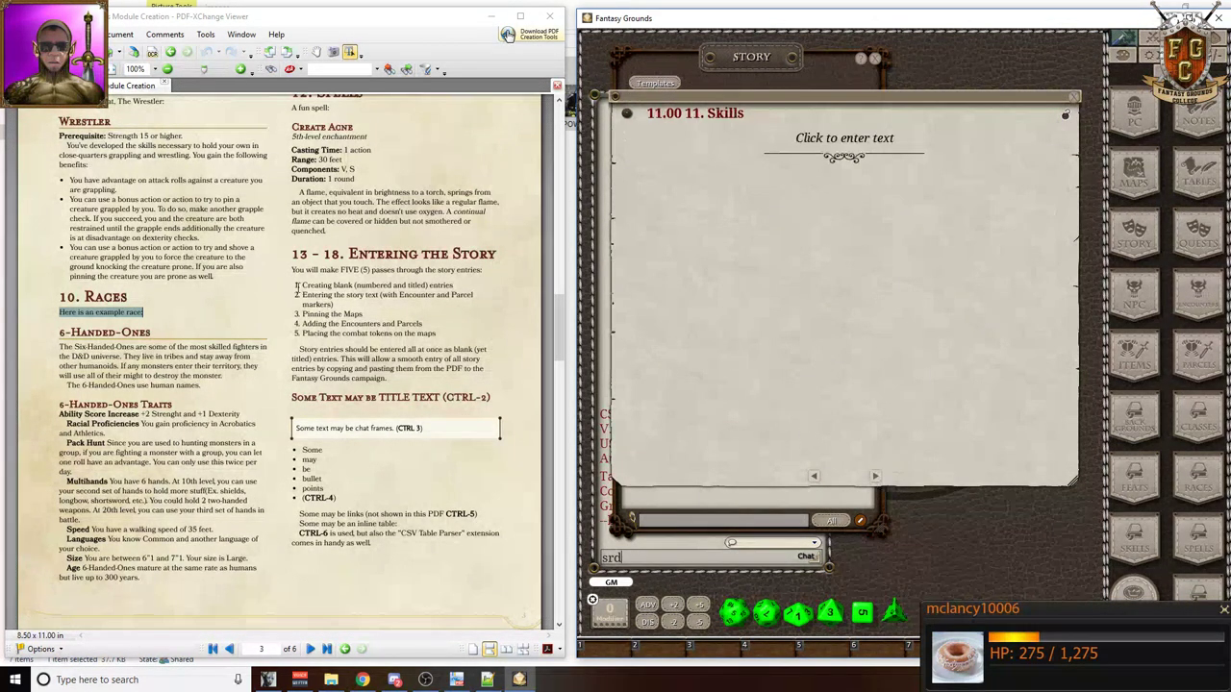
pyautogui.scroll(5, 292, 273)
pyautogui.moveTo(346, 221); pyautogui.dragTo(286, 220)
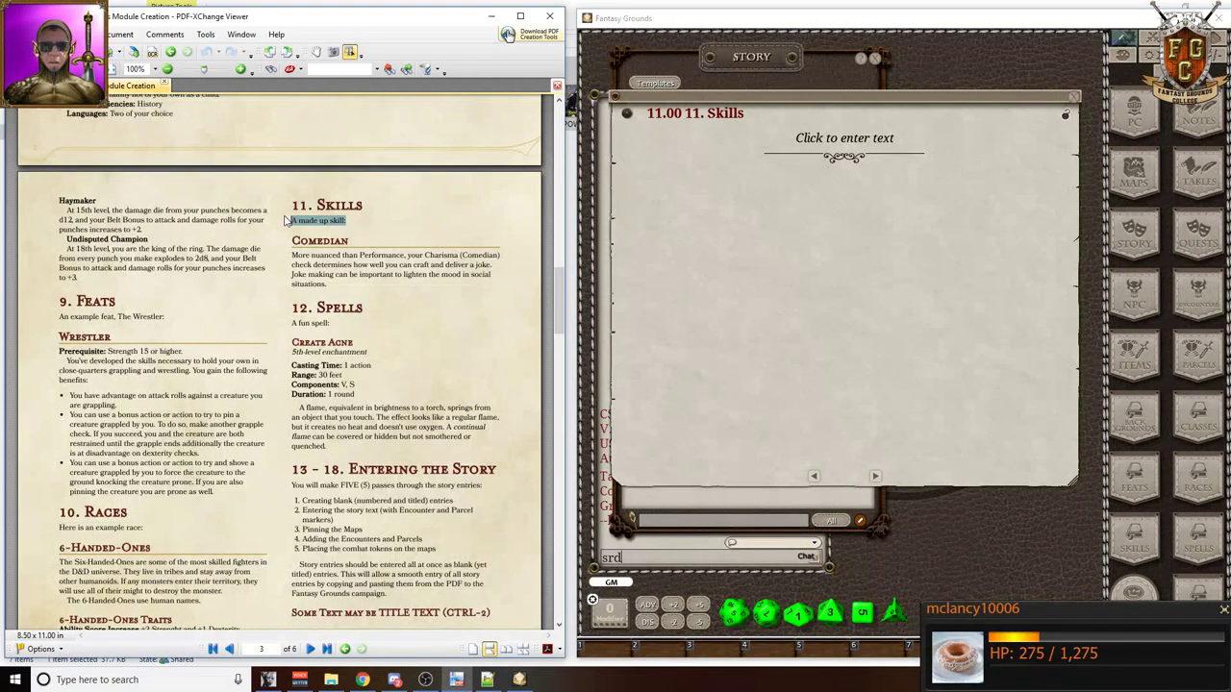
pyautogui.hotkey('ctrl', 'c')
pyautogui.click(724, 142)
pyautogui.hotkey('ctrl', 'v')
pyautogui.press('Return')
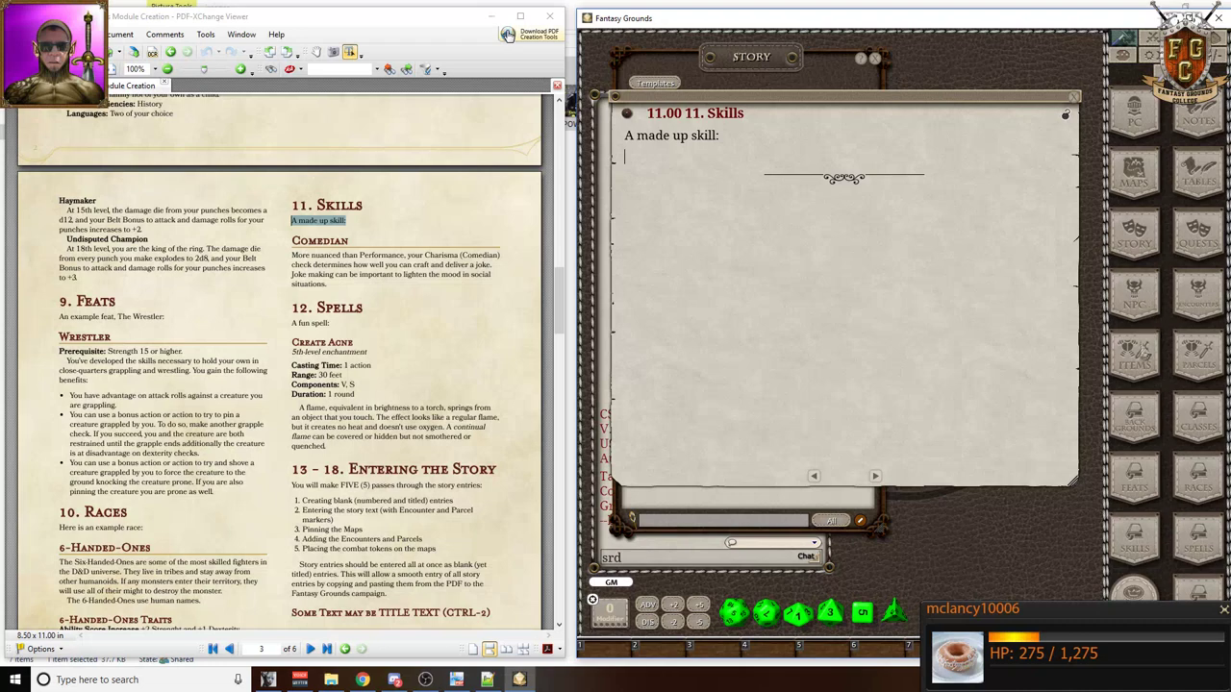
# - Add a link to the Comedian skill below the line and lock the 11.00 entry
pyautogui.click(1147, 552)
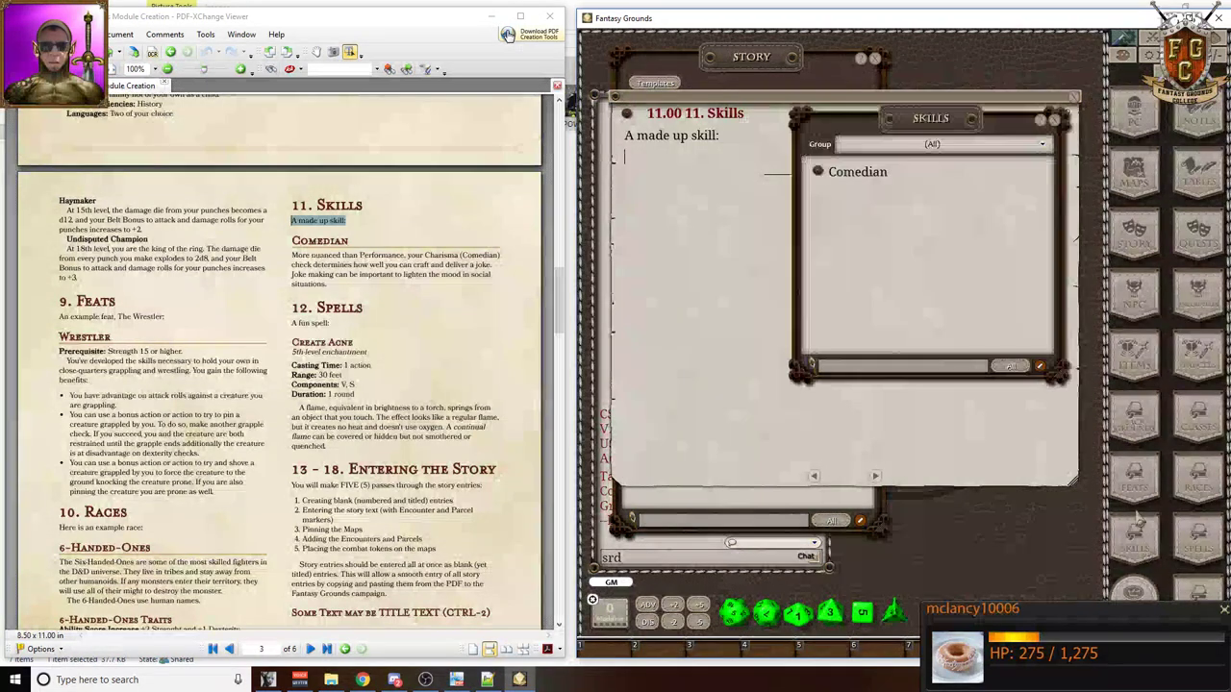
pyautogui.moveTo(842, 181); pyautogui.dragTo(654, 159)
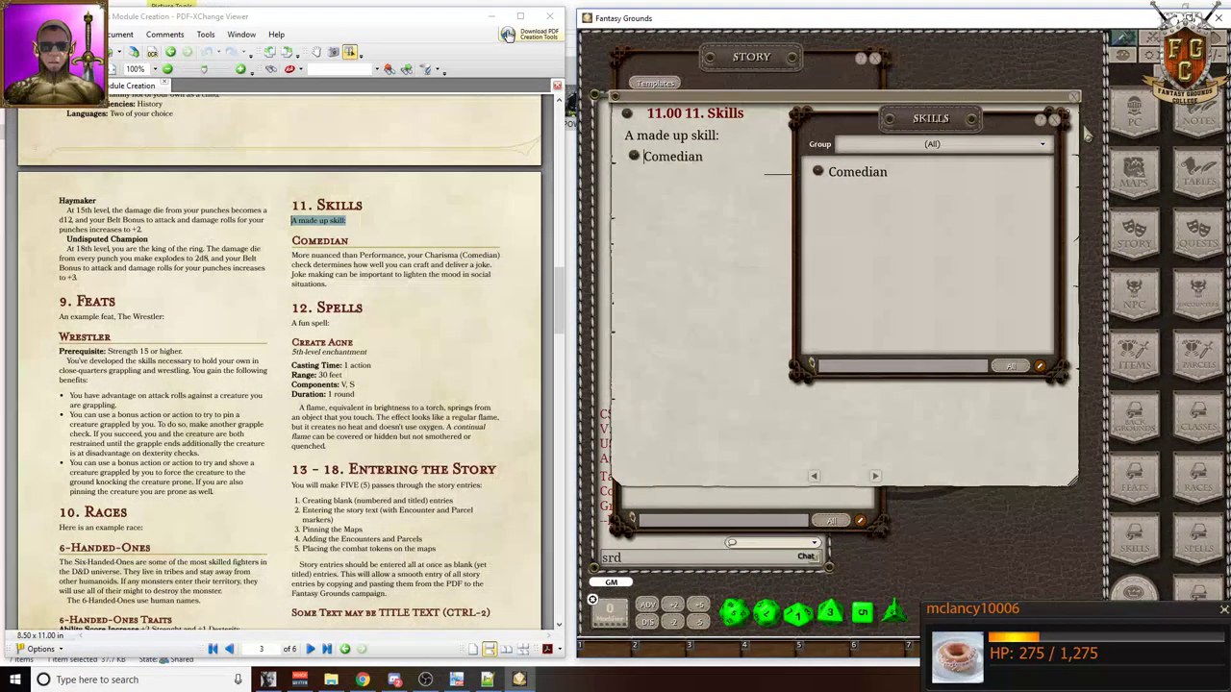
pyautogui.click(1056, 120)
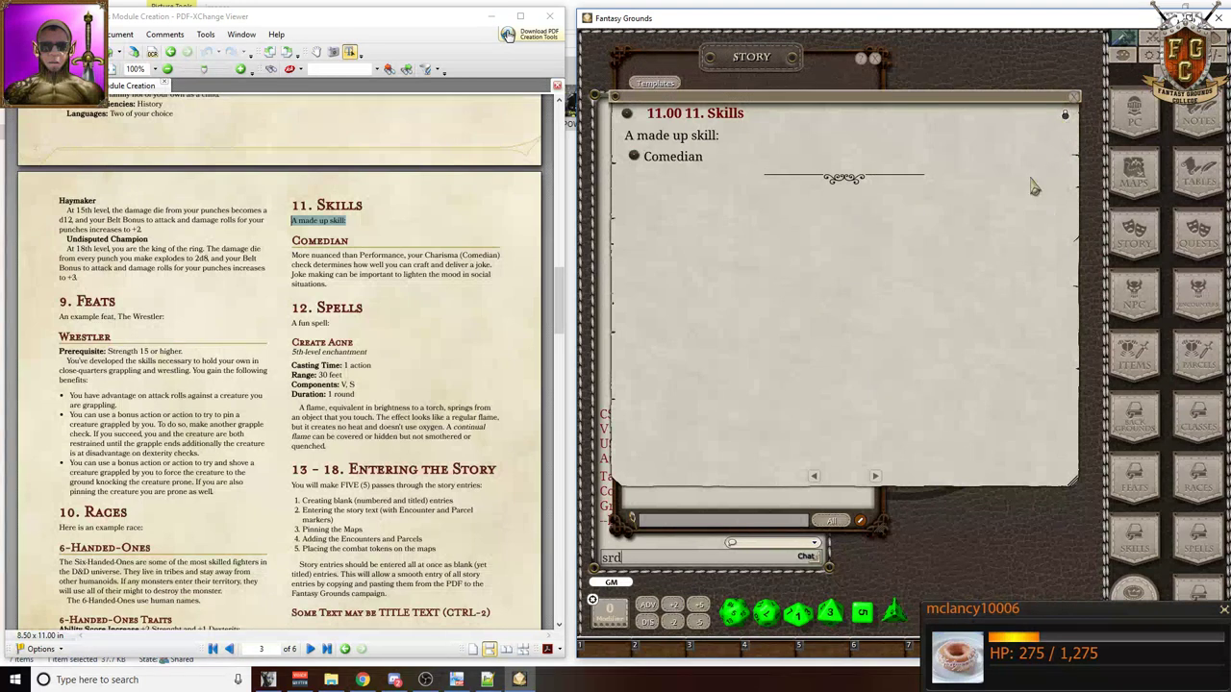
# - Go on to the 12.00 12. Spells entry and copy the PDF's line "A fun spell:" into its body
pyautogui.click(876, 476)
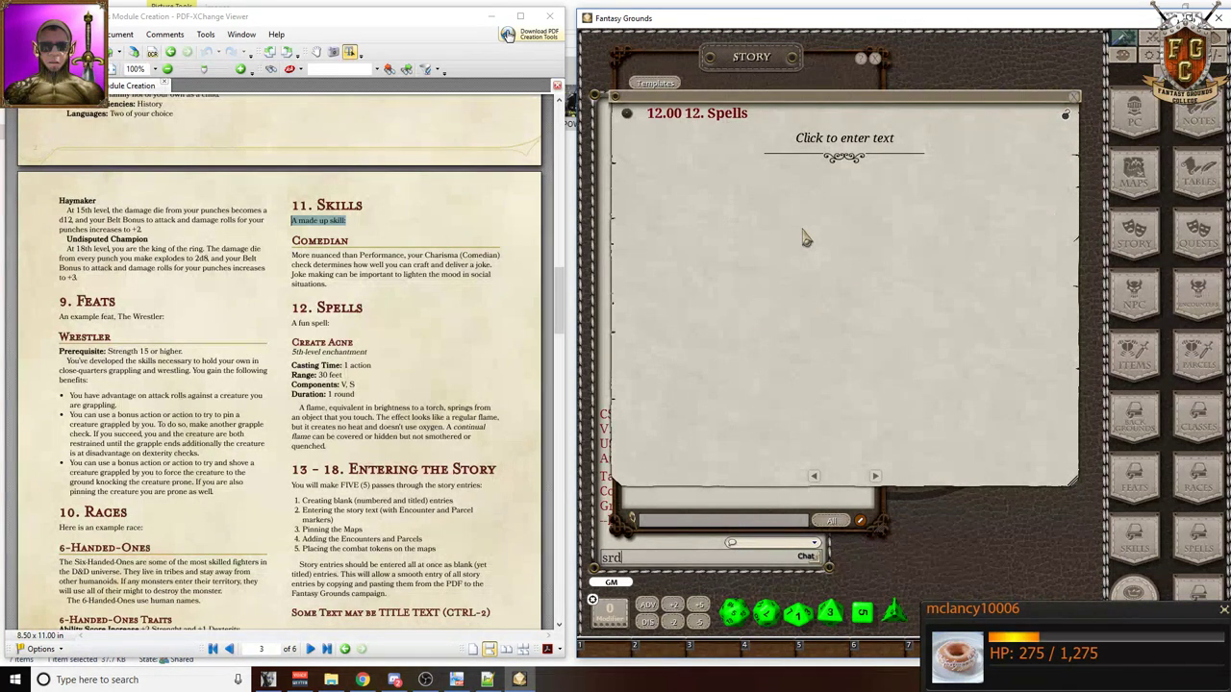
pyautogui.scroll(-3, 362, 260)
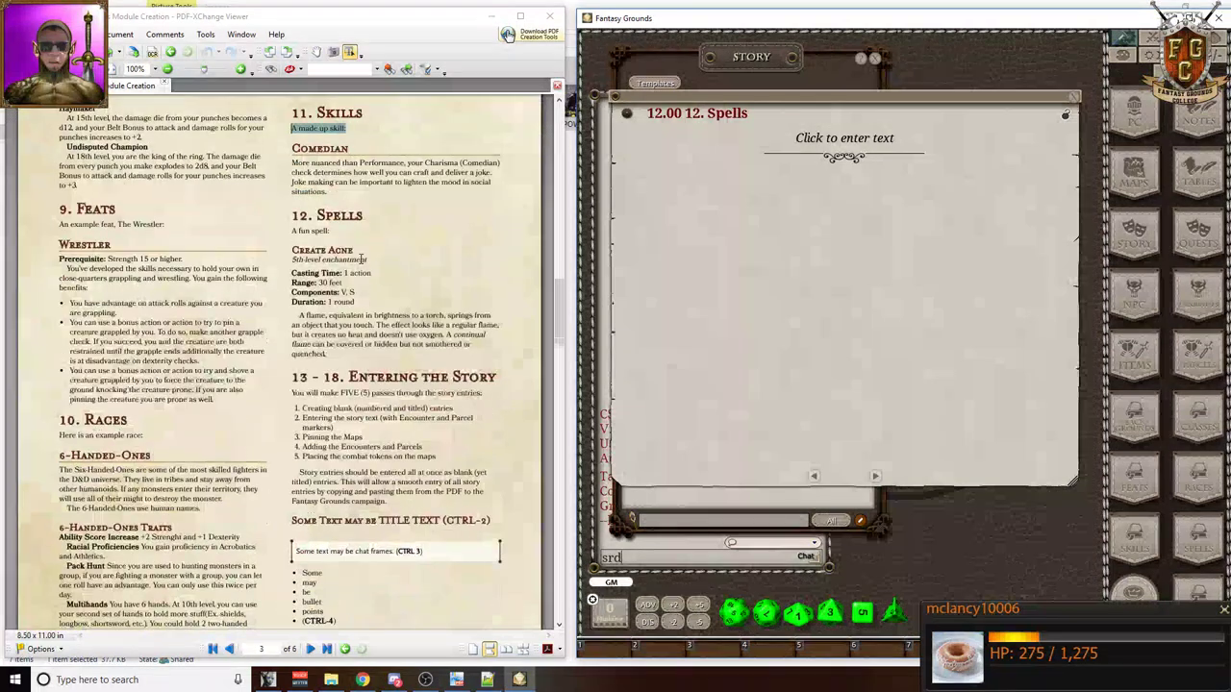
pyautogui.moveTo(294, 232); pyautogui.dragTo(355, 247)
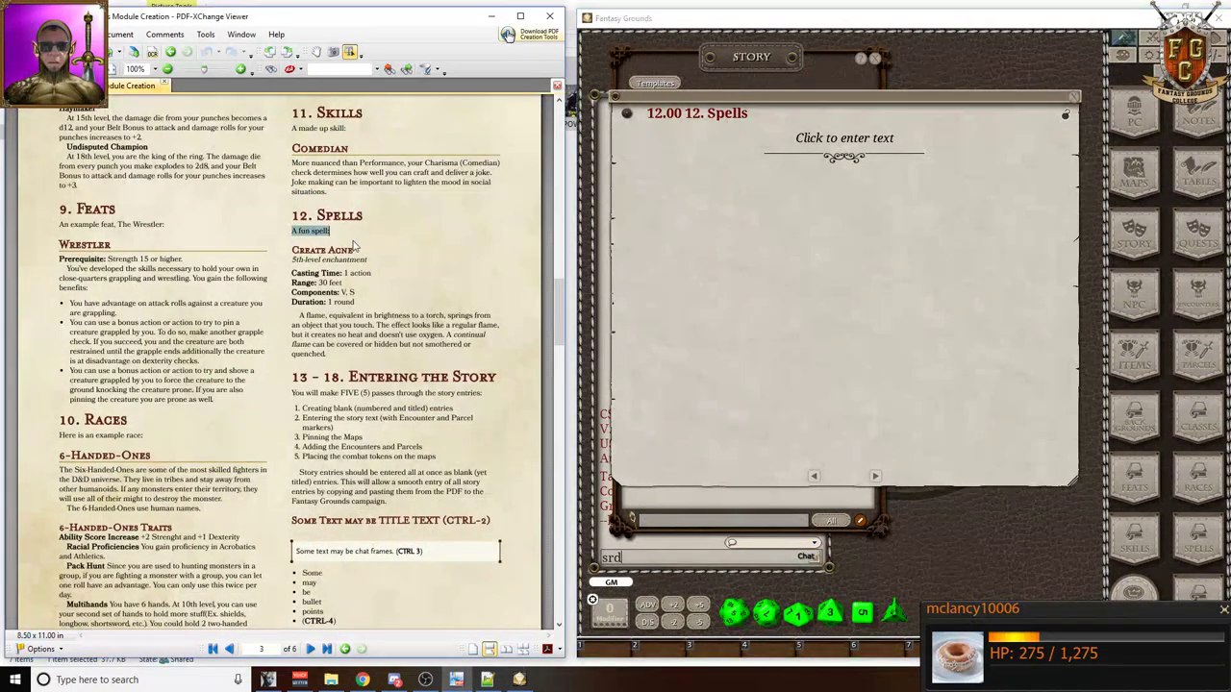
pyautogui.click(731, 156)
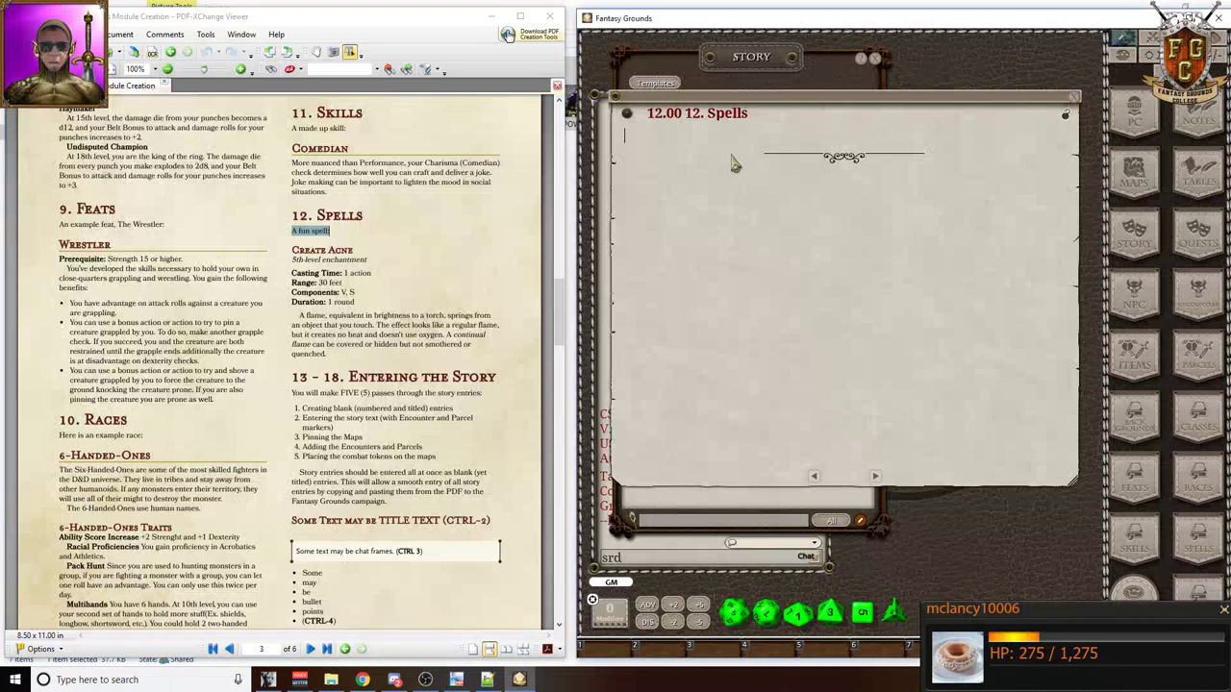
pyautogui.hotkey('ctrl', 'v')
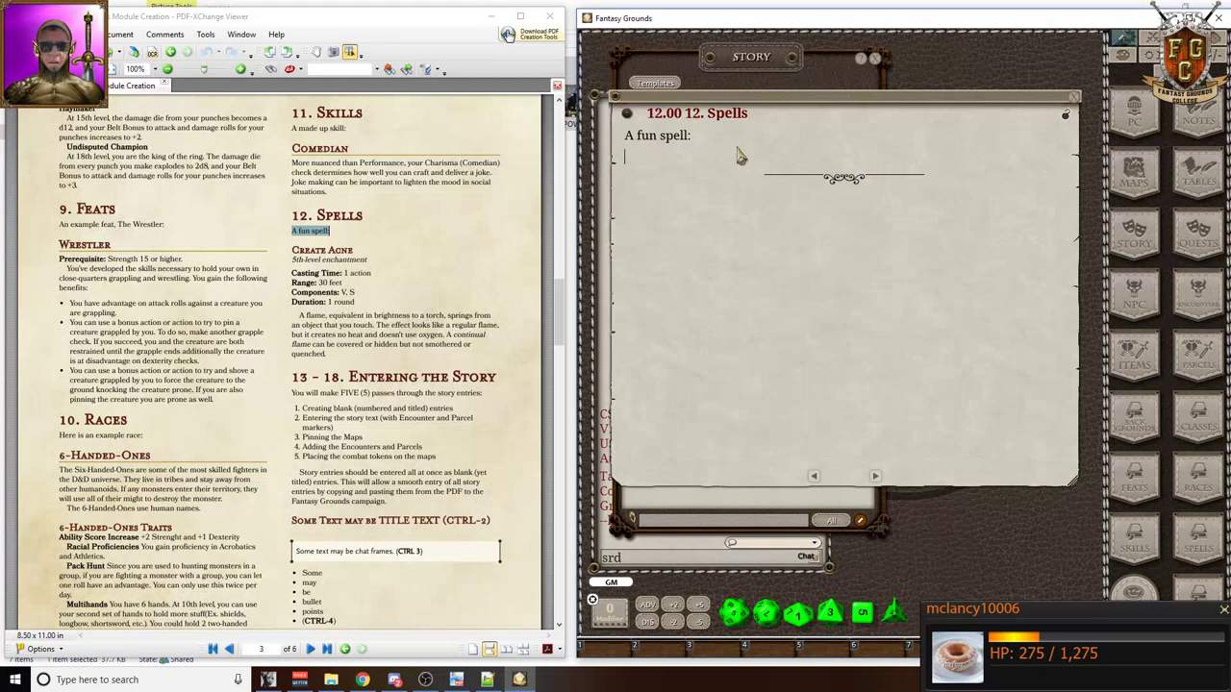
# - Add a link to the Create Acne spell below the line and go on to the 13.00 13 - 18. Entering the Story entry
pyautogui.click(1197, 543)
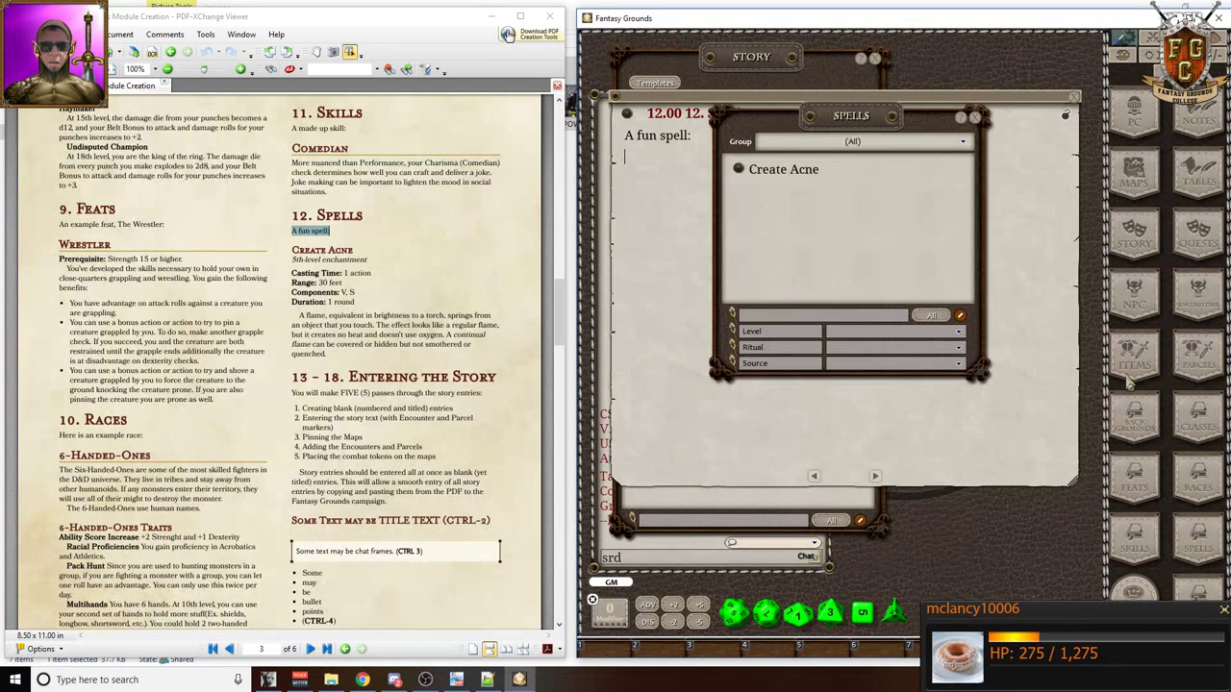
pyautogui.moveTo(739, 169); pyautogui.dragTo(637, 157)
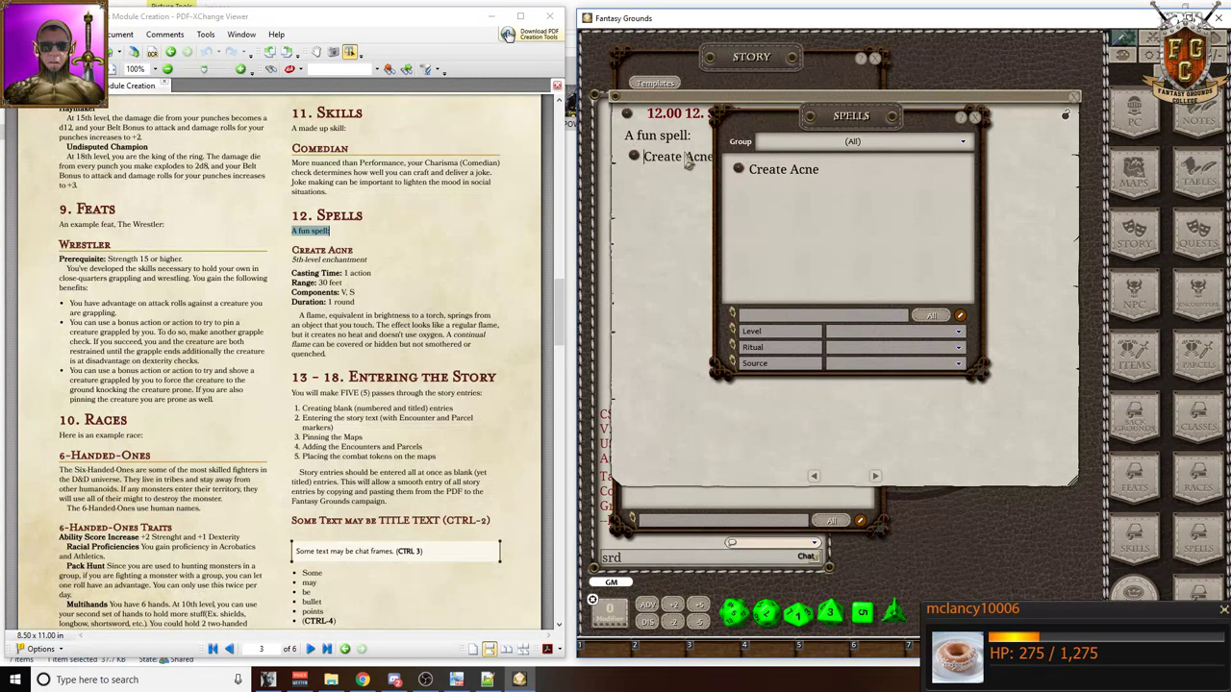
pyautogui.click(976, 119)
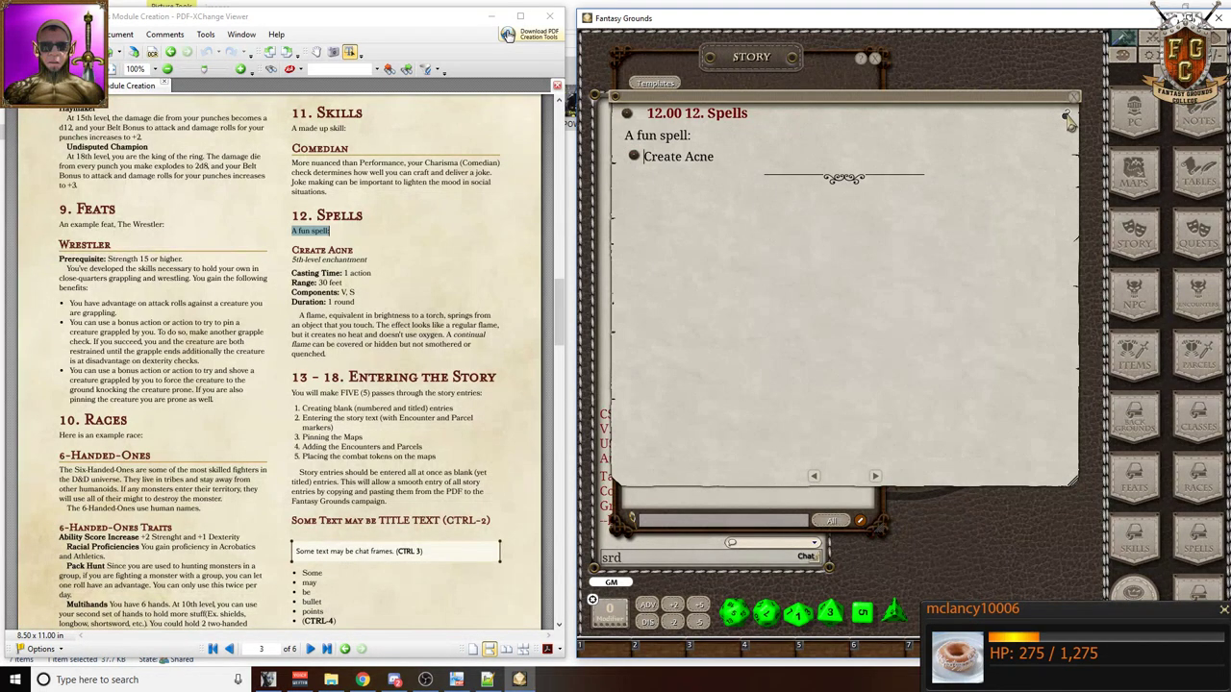
pyautogui.click(876, 475)
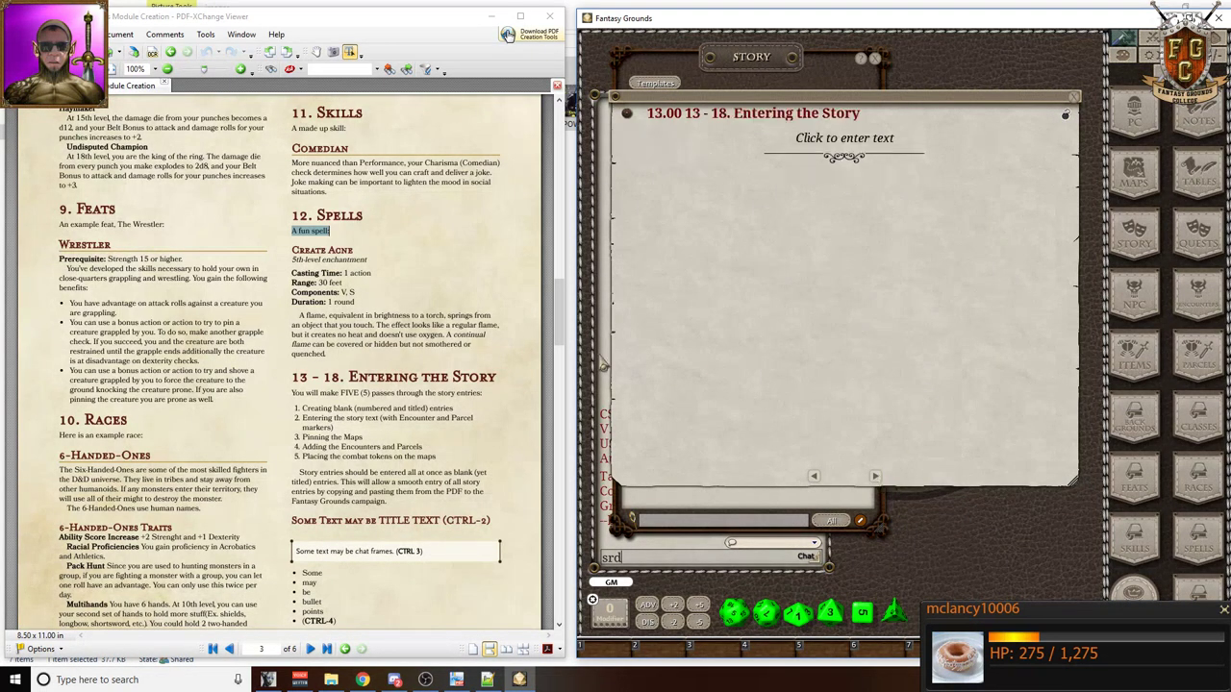
# - Copy the PDF's whole "13 - 18. Entering the Story" body text and paste it into Notepad++ over the old text, ending with a line break
pyautogui.scroll(-2, 384, 255)
pyautogui.scroll(-2, 394, 250)
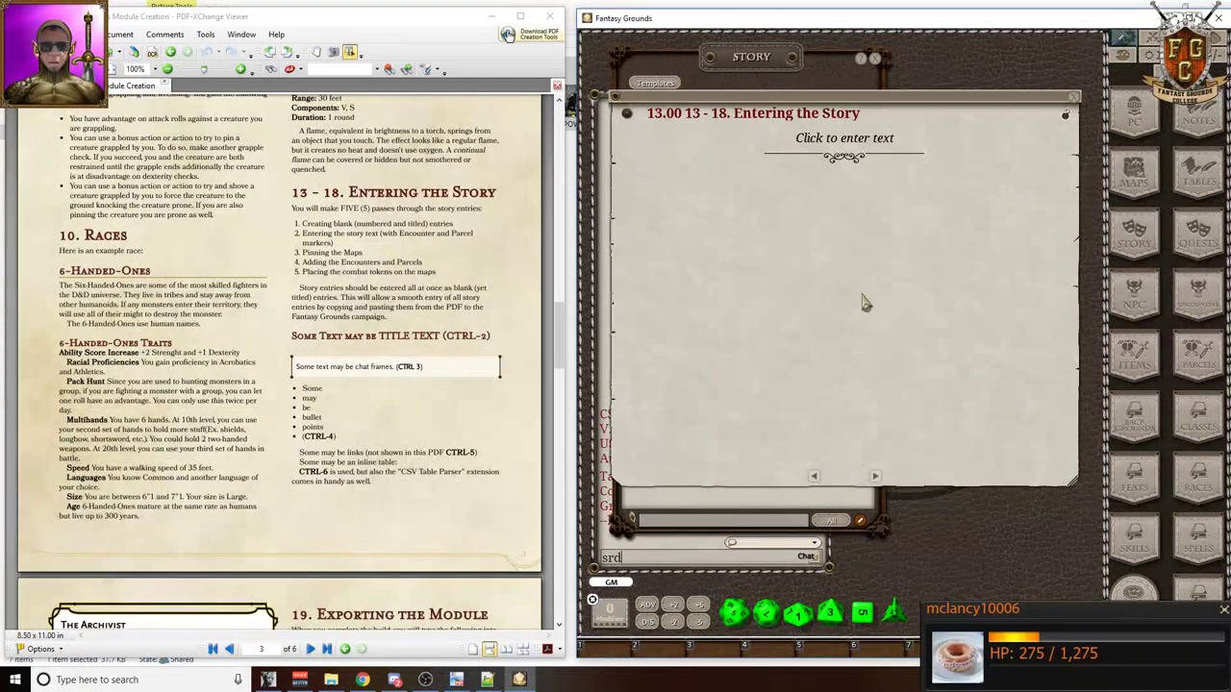
pyautogui.scroll(-3, 328, 223)
pyautogui.scroll(3, 289, 217)
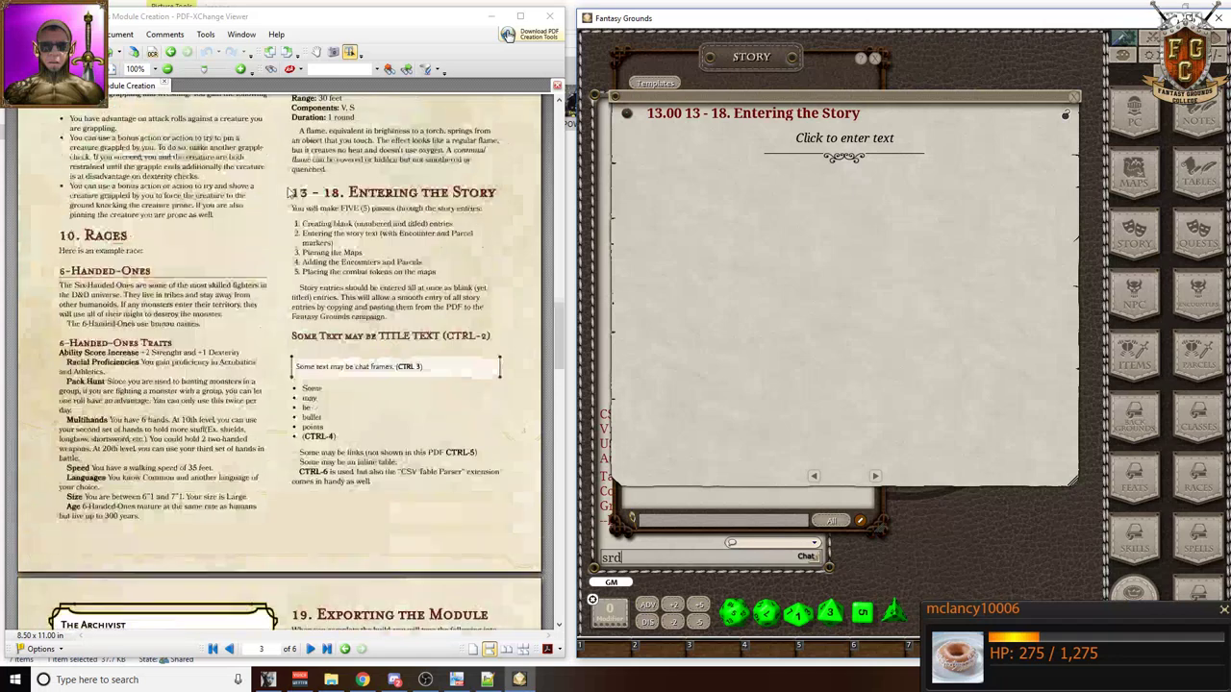
pyautogui.moveTo(292, 210); pyautogui.dragTo(481, 492)
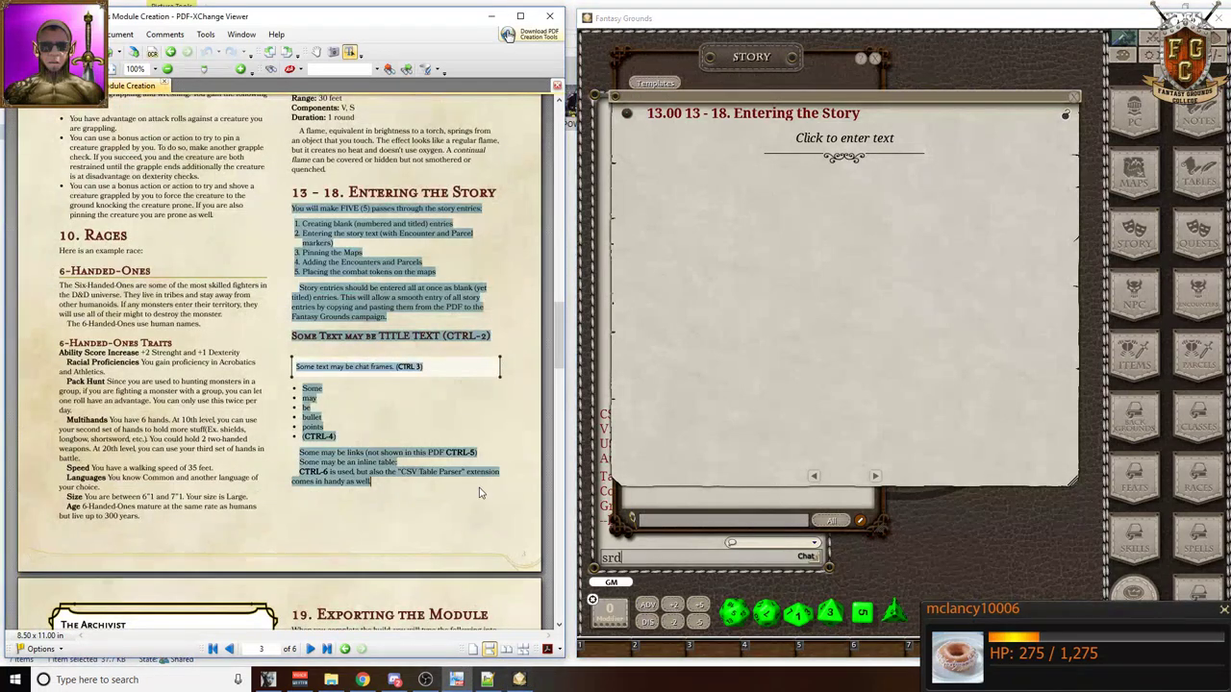
pyautogui.click(486, 680)
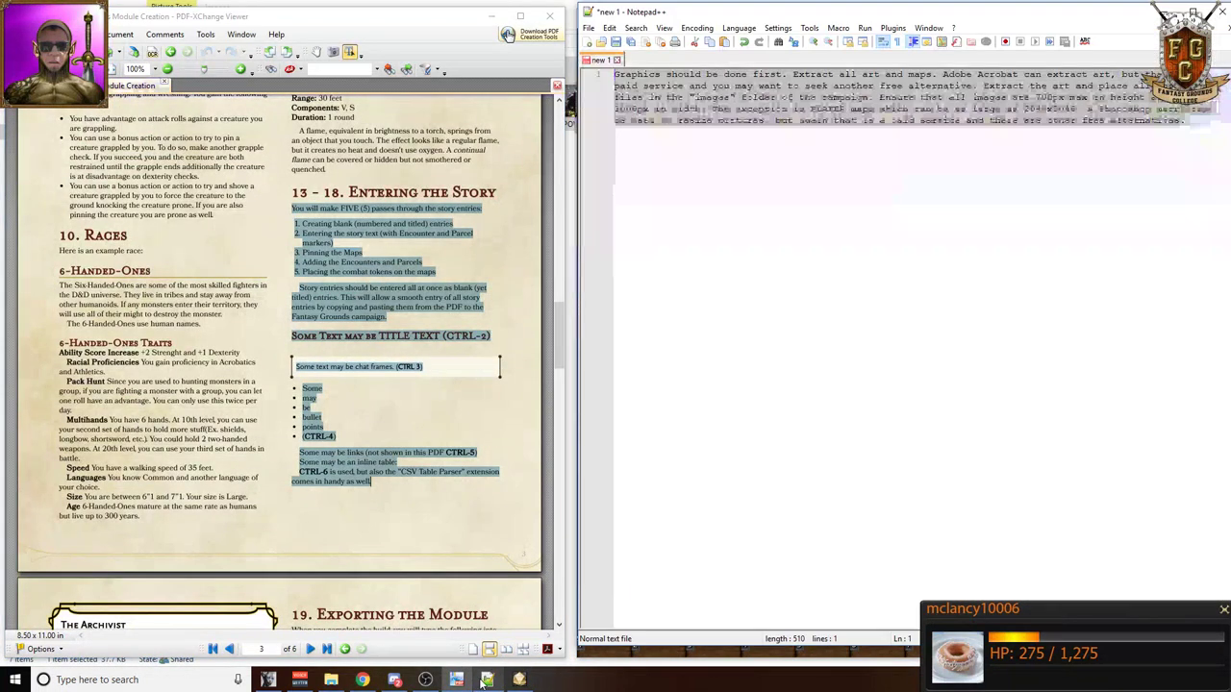
pyautogui.hotkey('ctrl', 'a')
pyautogui.hotkey('ctrl', 'v')
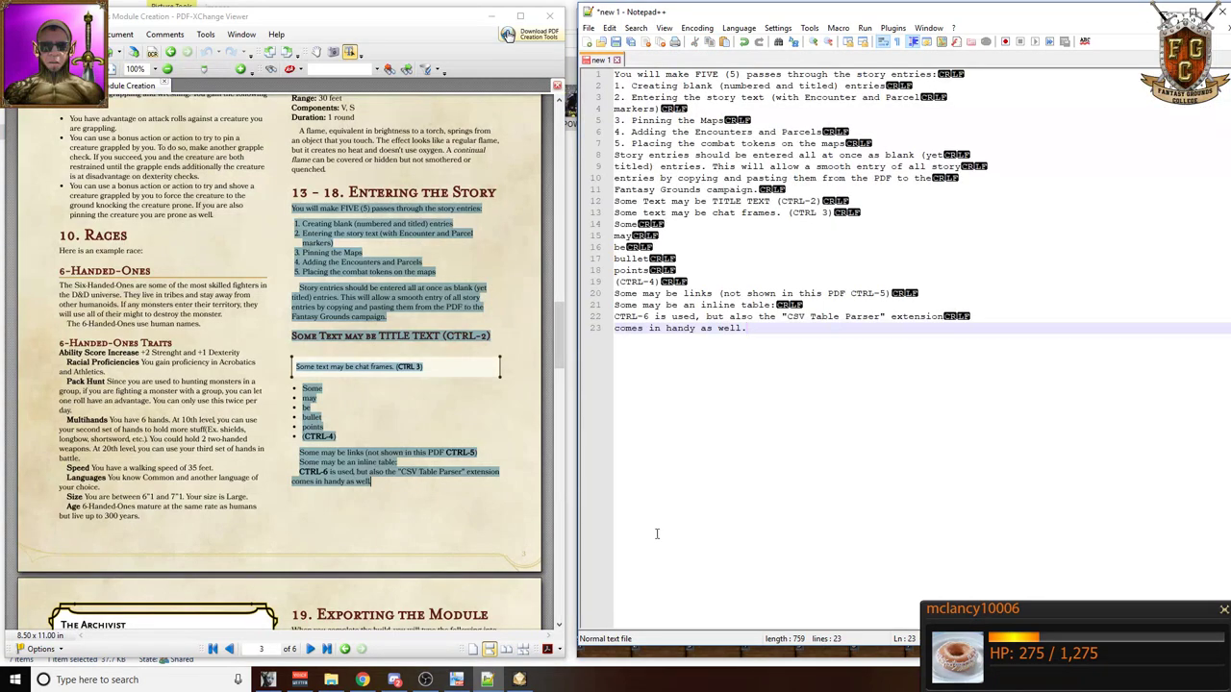
pyautogui.press('Return')
# - Check the PDF's The Archivist table, then switch to Fantasy Grounds and open the CSV Table Paster beside the story entry
pyautogui.scroll(-5, 428, 470)
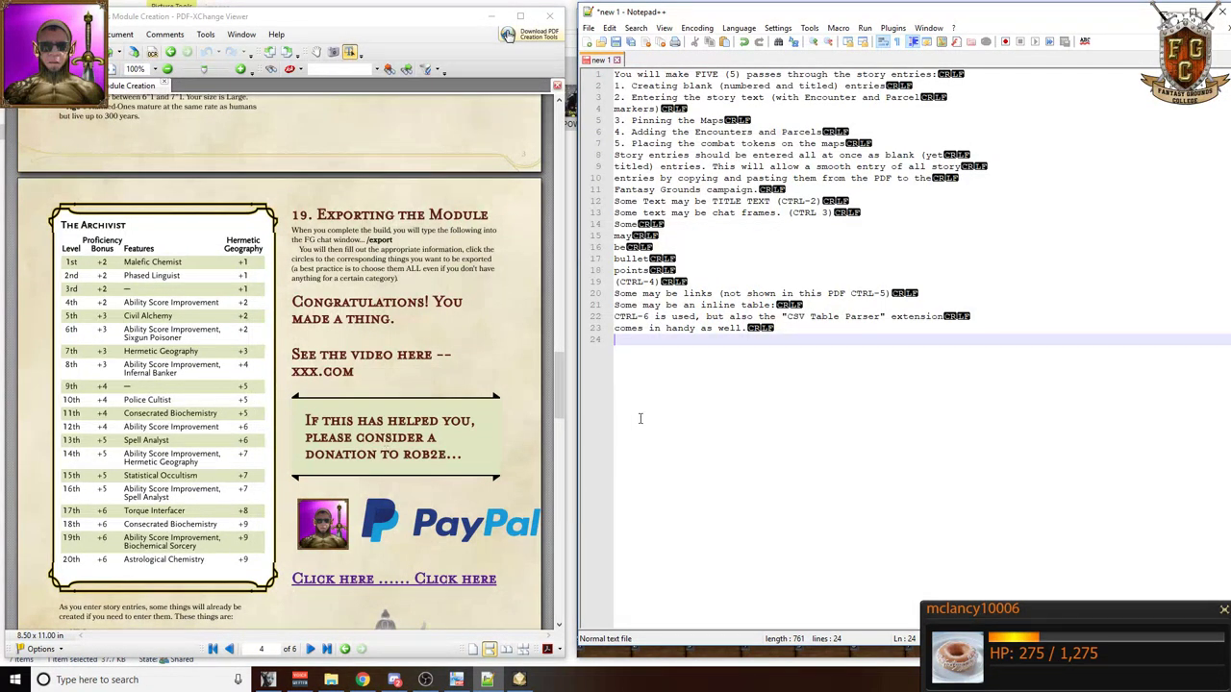
pyautogui.click(517, 683)
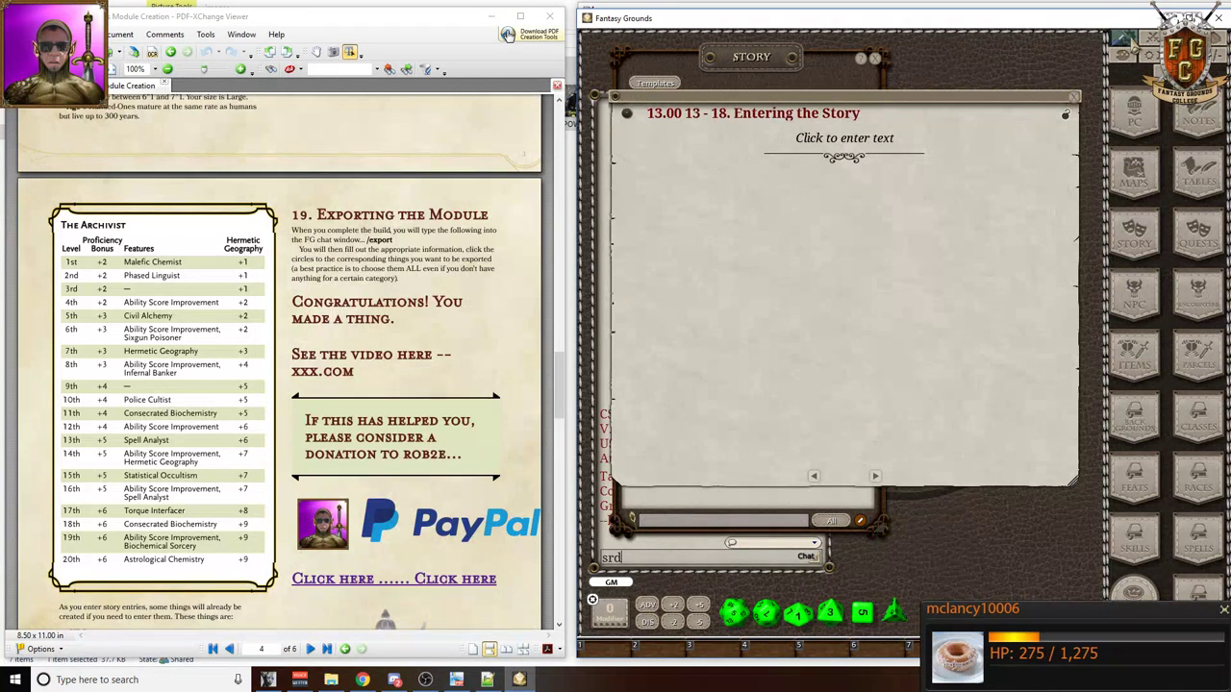
pyautogui.click(1135, 42)
pyautogui.moveTo(900, 275); pyautogui.dragTo(1120, 228)
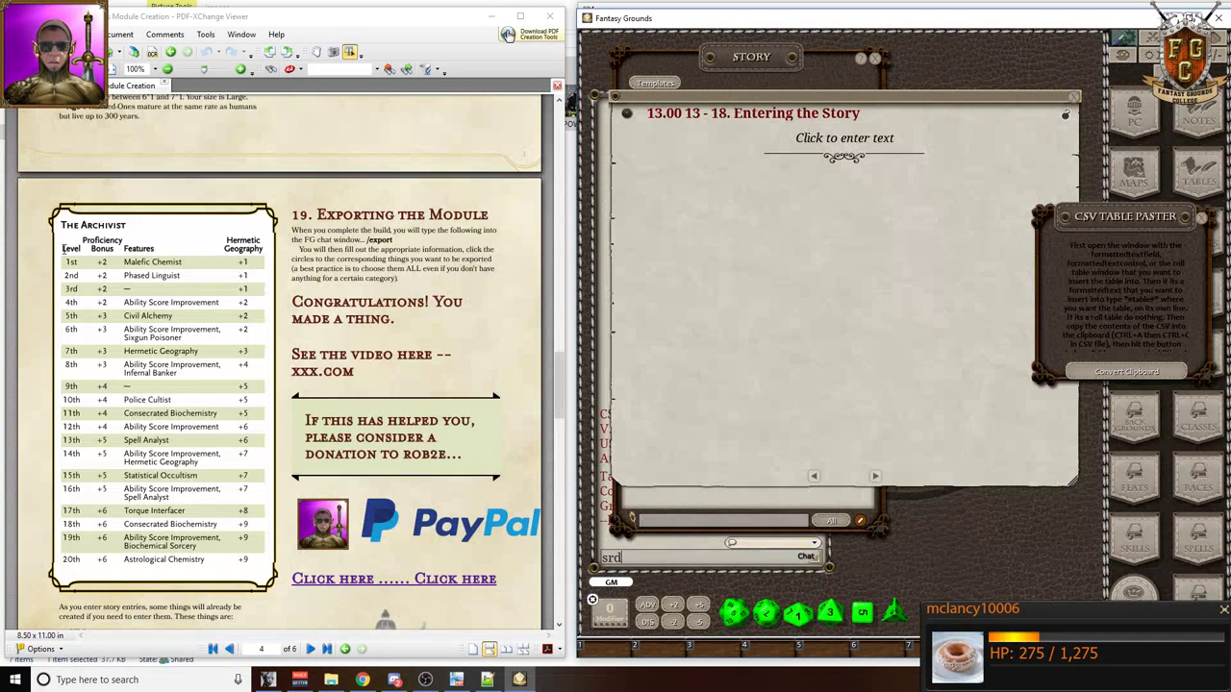
pyautogui.scroll(8, 335, 268)
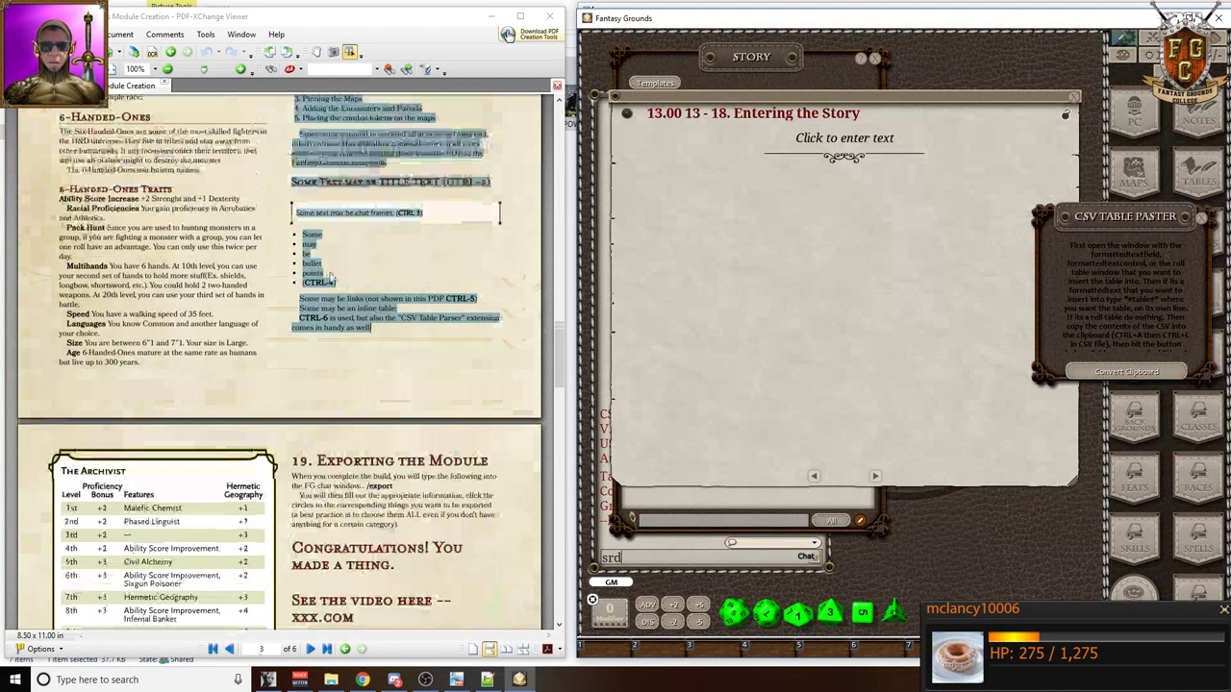
# - Join all the copied lines in Notepad++ and paste the text into the body of the 13.00 entry in Fantasy Grounds
pyautogui.click(738, 147)
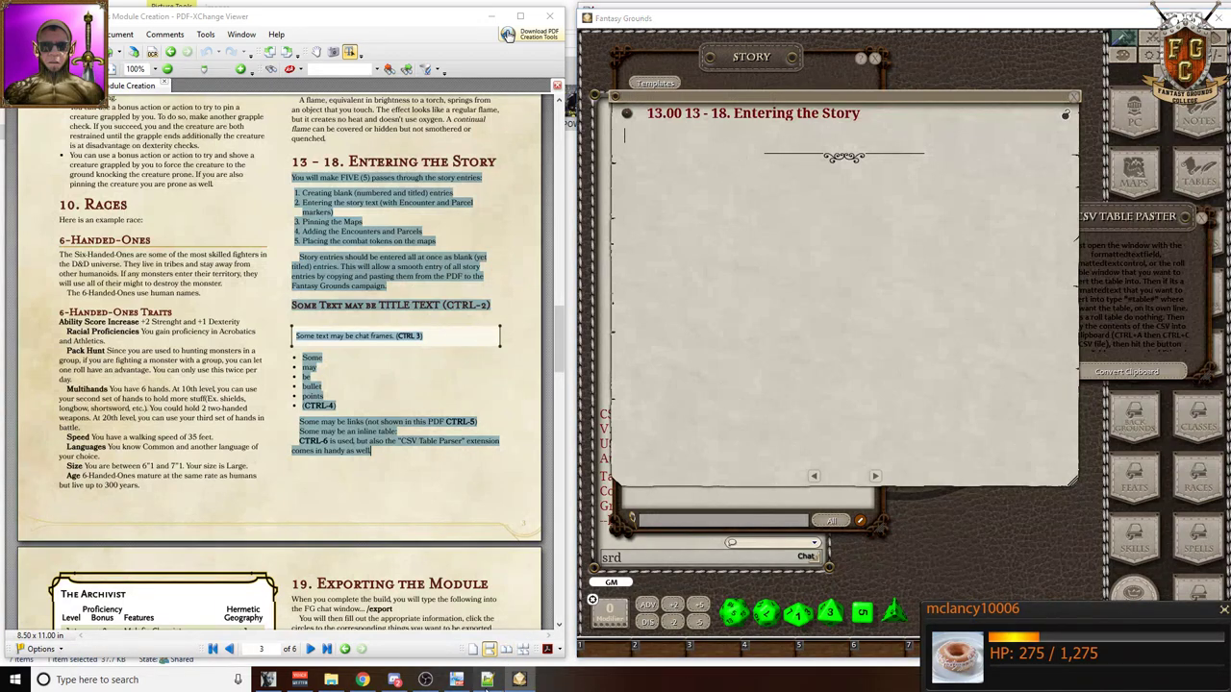
pyautogui.click(487, 680)
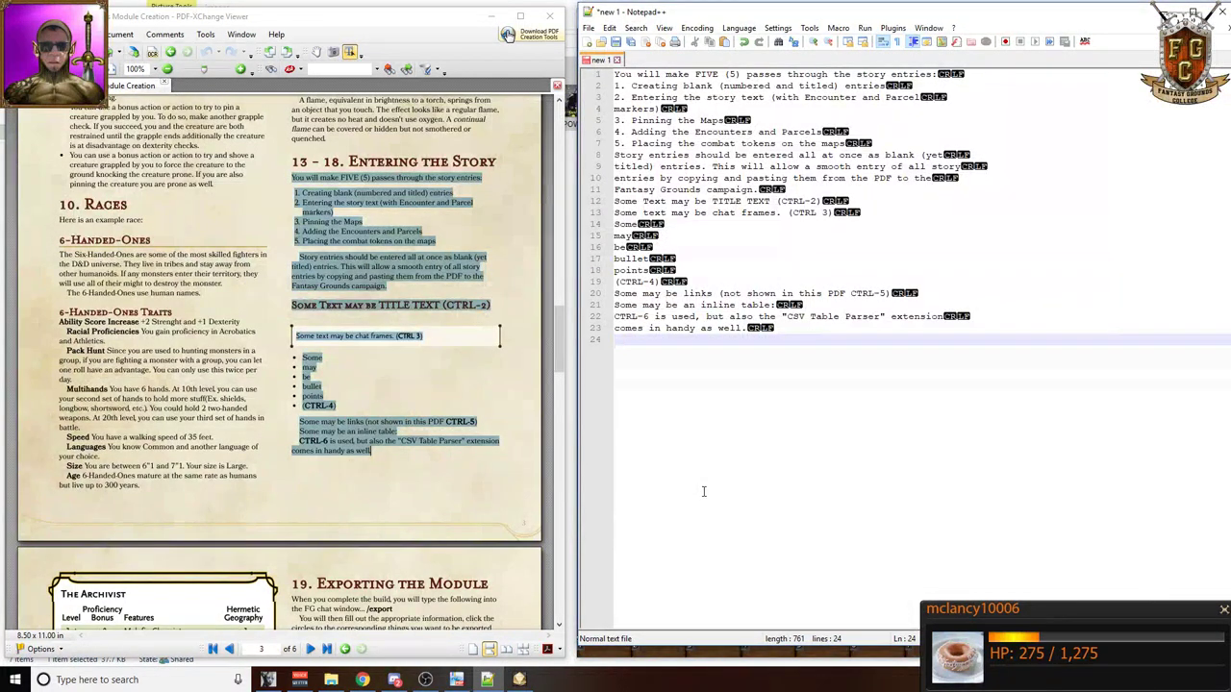
pyautogui.hotkey('ctrl', 'a')
pyautogui.hotkey('ctrl', 'j')
pyautogui.click(519, 680)
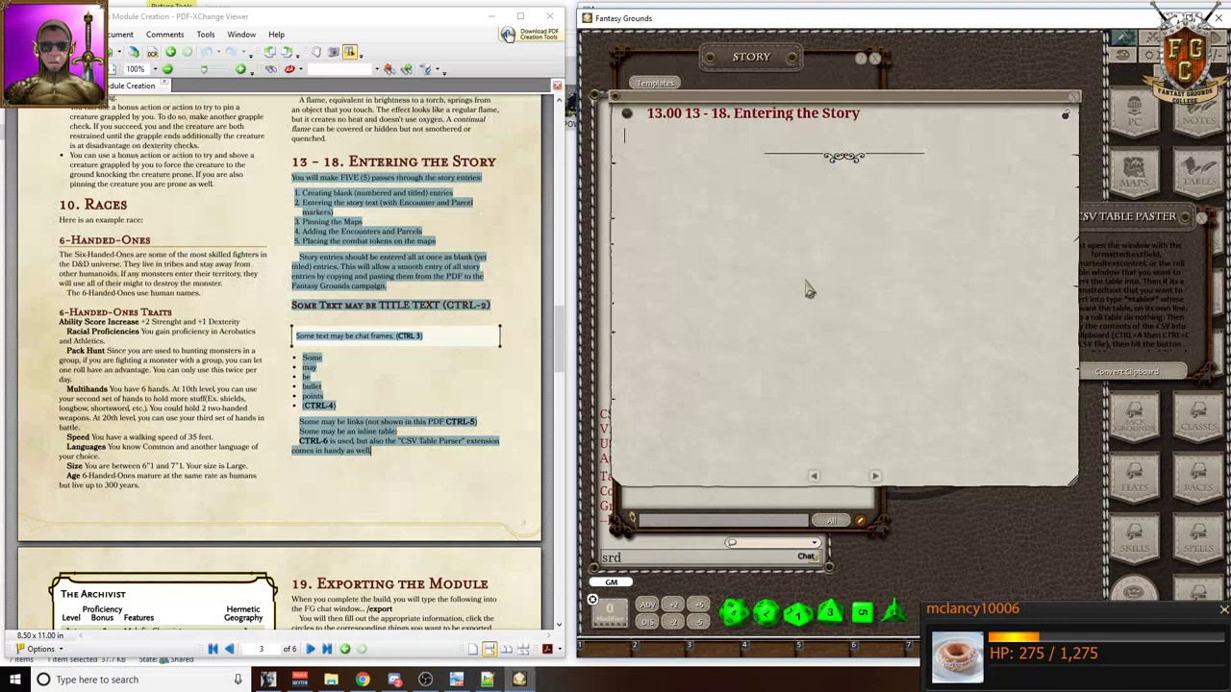
pyautogui.write('You will make FIVE (5) passes through the story entries: 1. Creating blank (numbered and titled) entries 2. Entering the story text (with Encounter and Parcel markers) 3. Pinning the Maps 4. Adding the Encounters and Parcels 5. Placing the combat tokens on the maps Story entries should be entered all at once as blank (yet titled) entries. This will allow a smooth entry of all story entries by copying and pasting them from the PDF to the Fantasy Grounds campaign. Some Text may be TITLE TEXT (CTRL-2) Some text may be chat frames (CTRL 3) Some may be bullet points (CTRL-4) Some may be links (not shown in this PDF CTRL-5) Some may be an inline table: CTRL-6 is used, but also the "CSV Table Parser" extension comes in handy as well.')
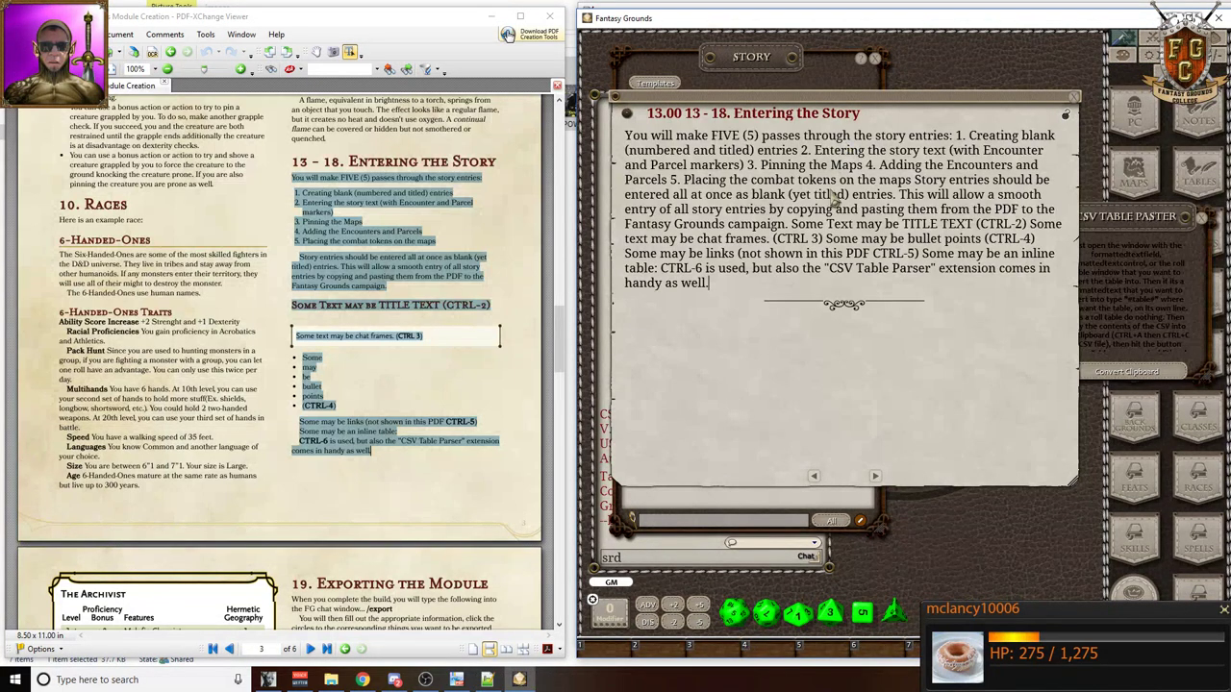
# - Break the pasted text so that numbered items 1 to 5 and the "Story entries should be entered" text each start a new paragraph
pyautogui.click(957, 140)
pyautogui.press('Return')
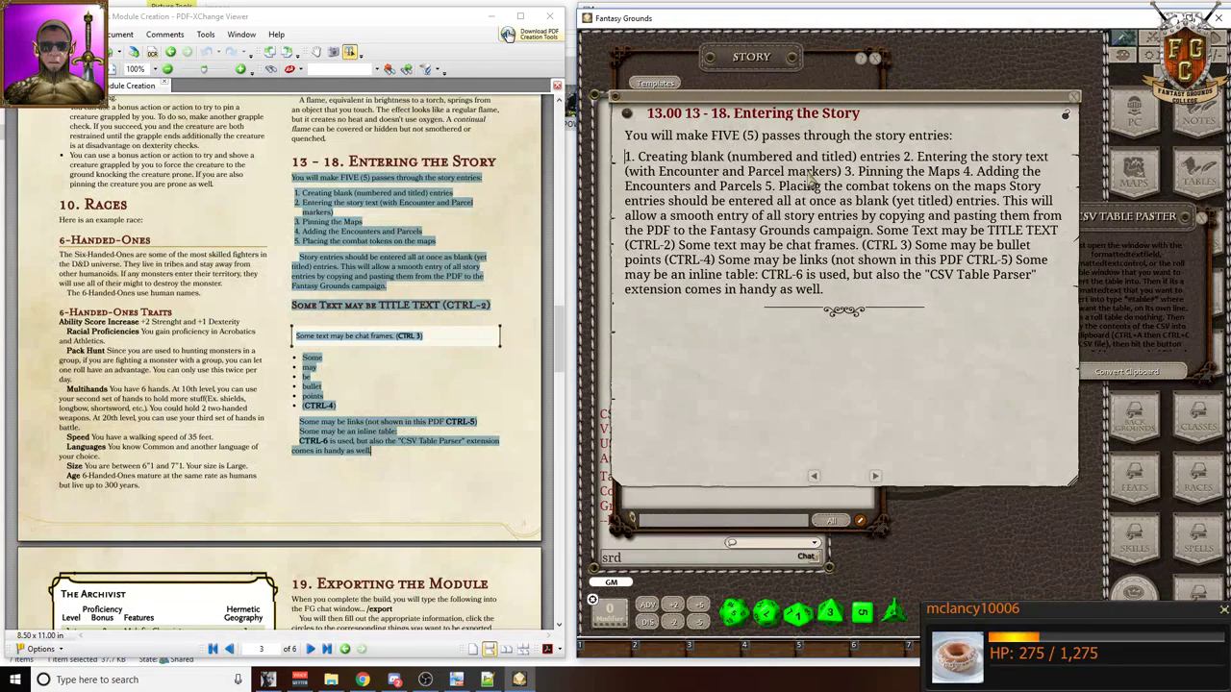
pyautogui.press('Return')
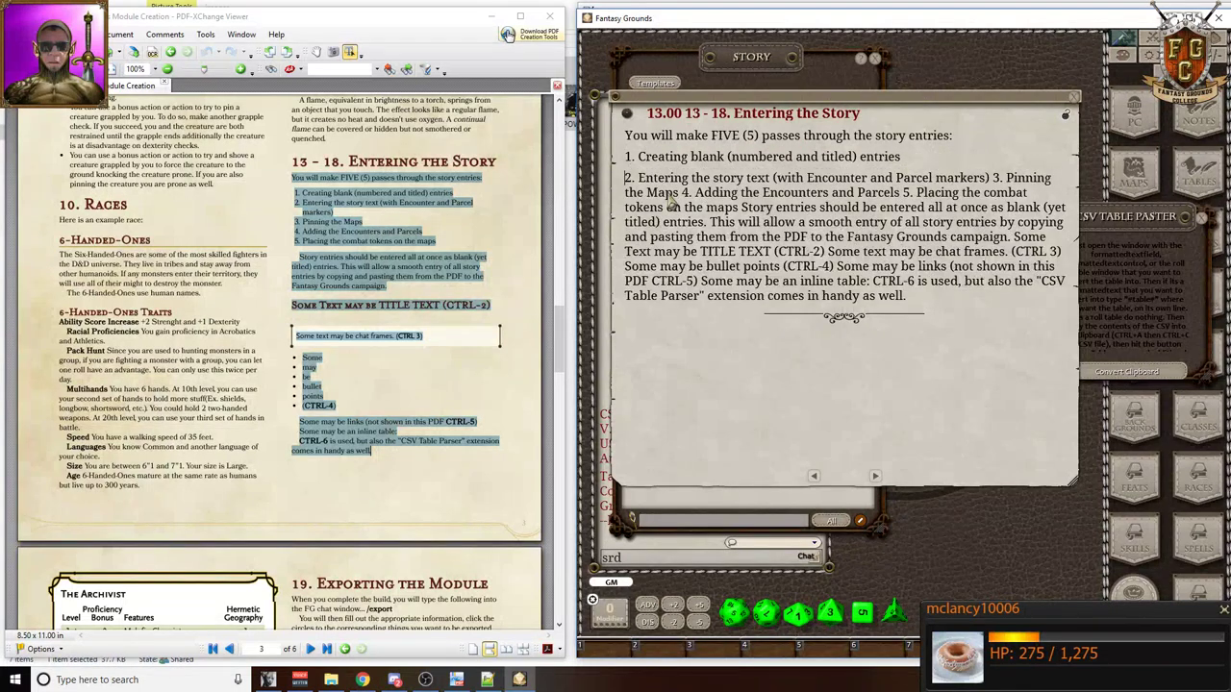
pyautogui.click(992, 179)
pyautogui.press('Return')
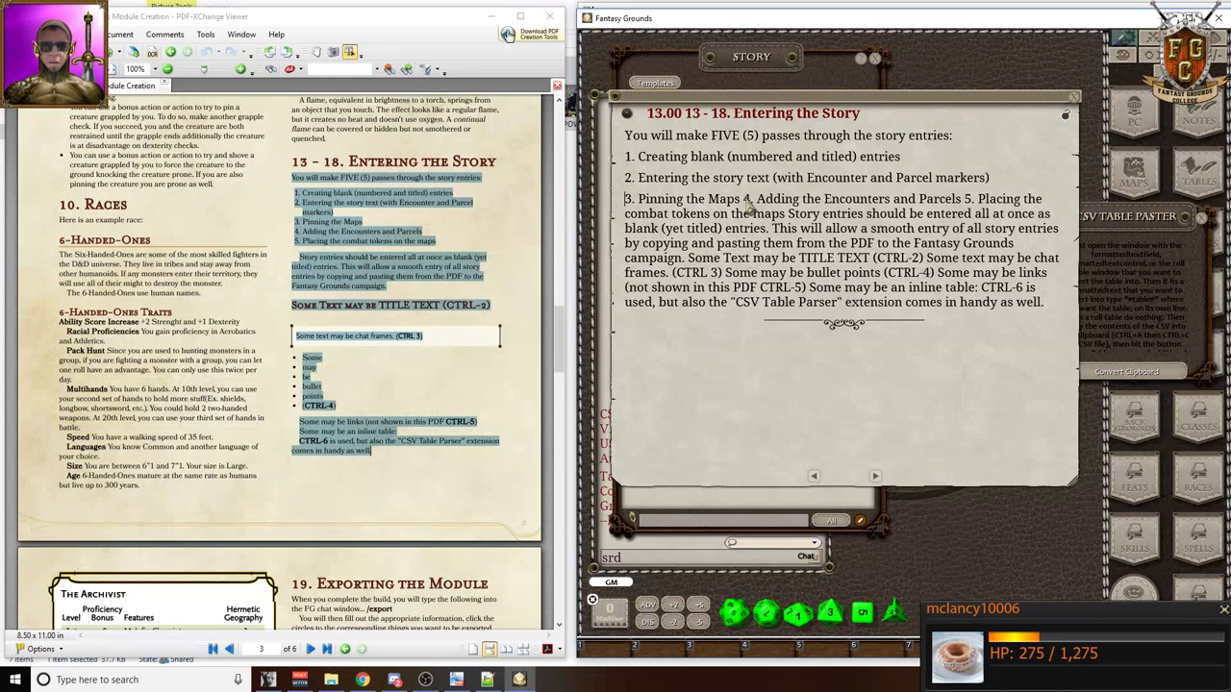
pyautogui.click(745, 199)
pyautogui.press('Return')
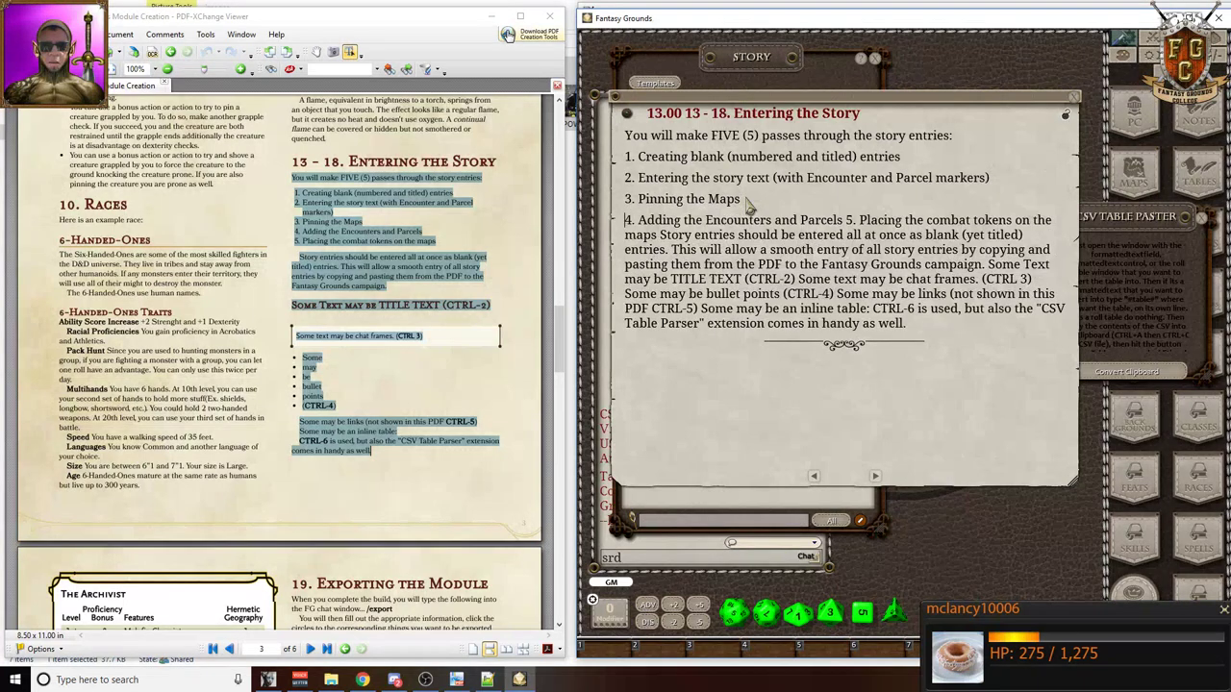
pyautogui.click(846, 221)
pyautogui.press('Return')
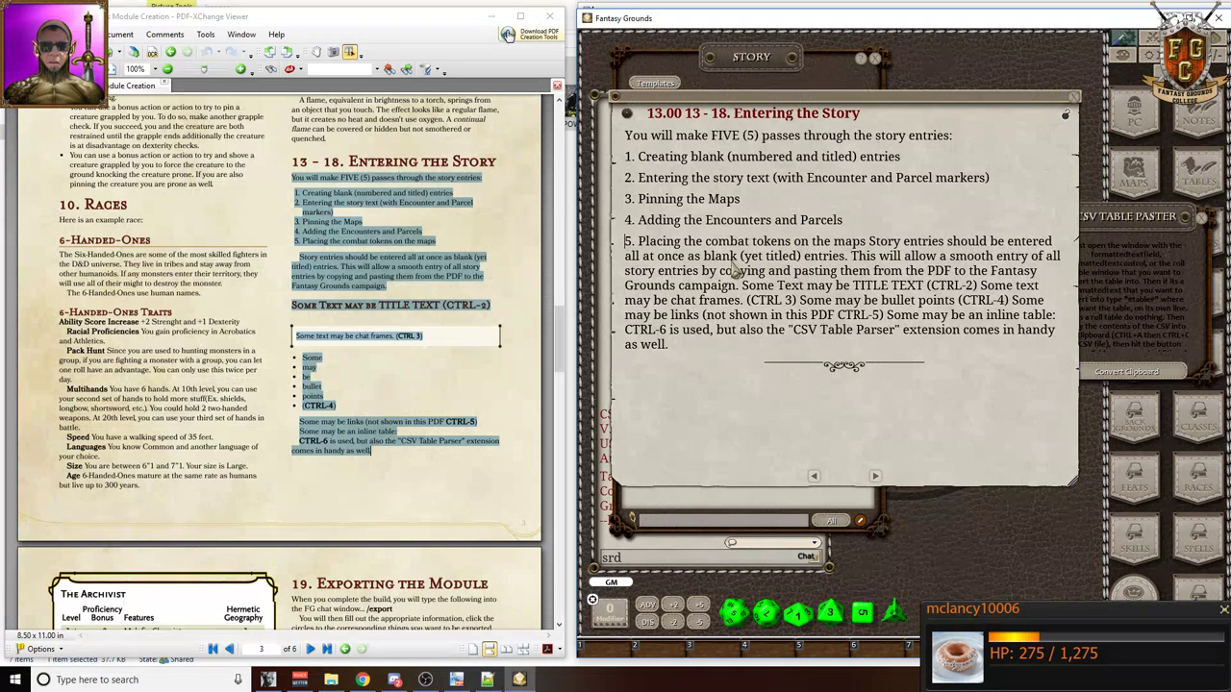
pyautogui.press('Return')
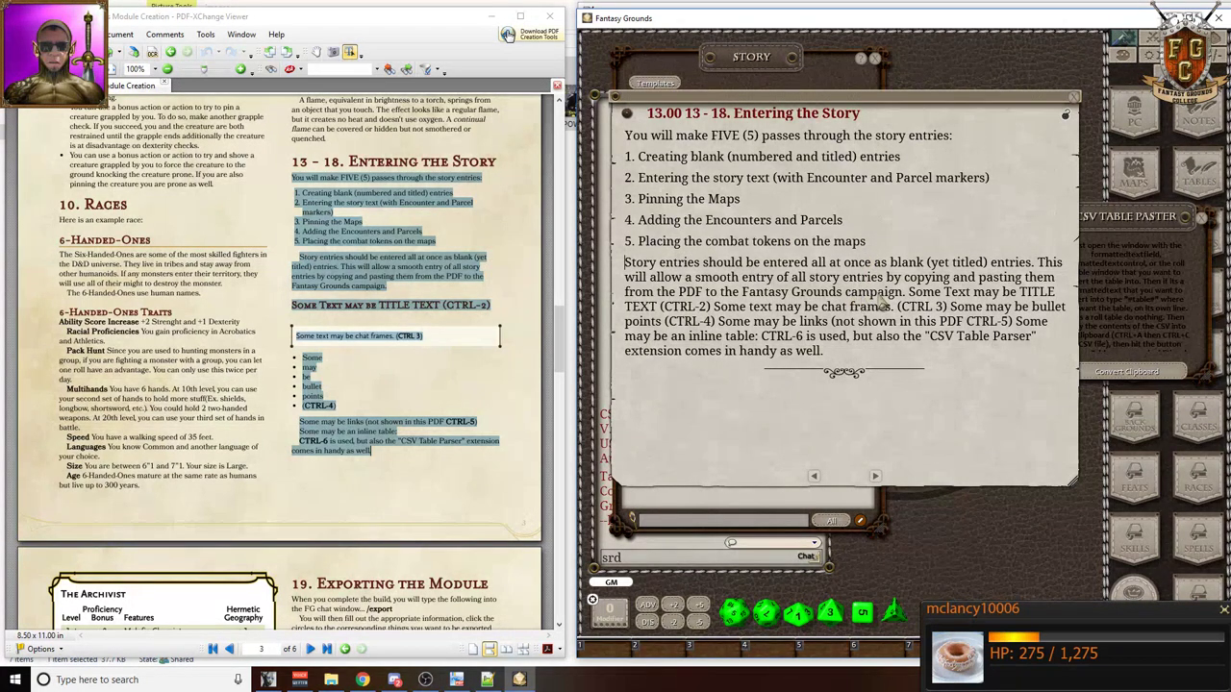
# - Split the remaining text into separate paragraphs for the title text, chat frames, bullet points, links and inline table lines
pyautogui.click(909, 291)
pyautogui.press('Return')
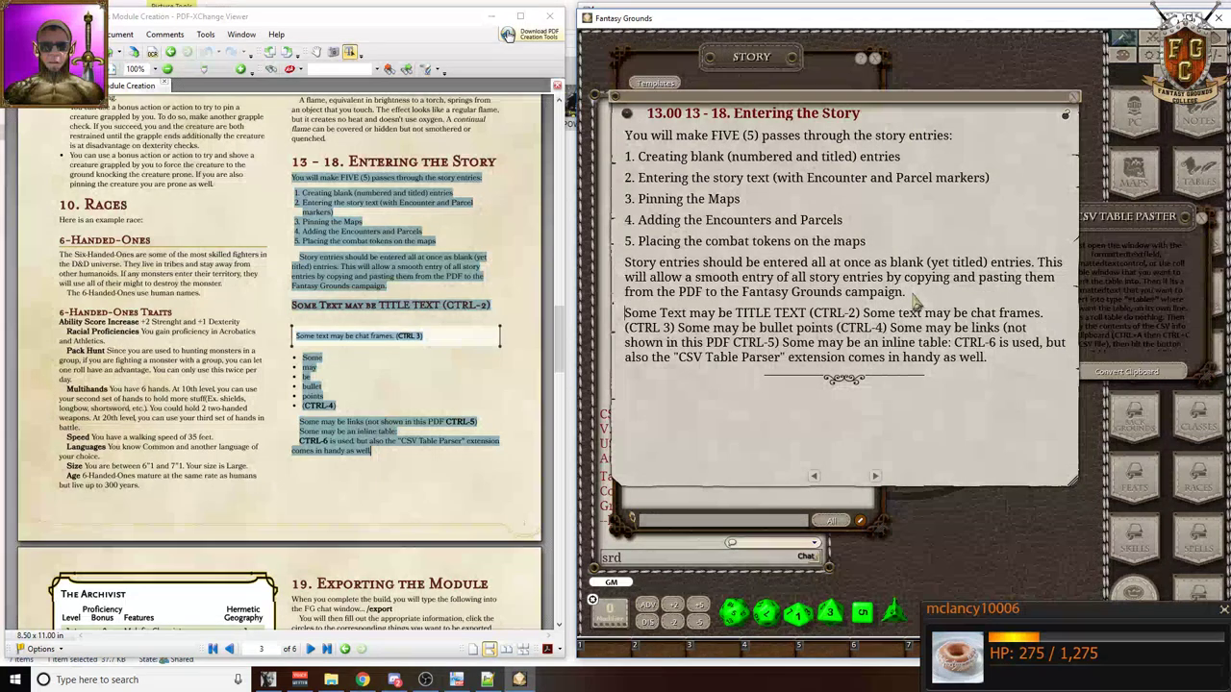
pyautogui.click(863, 313)
pyautogui.press('Return')
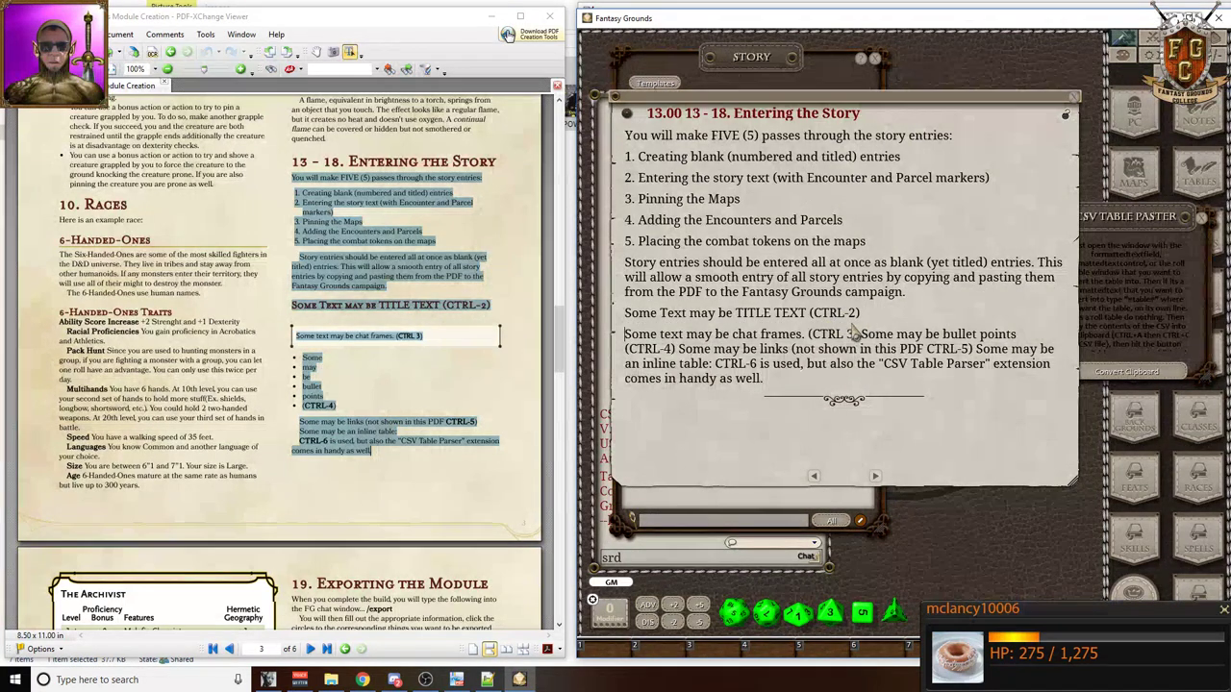
pyautogui.click(810, 339)
pyautogui.press('Return')
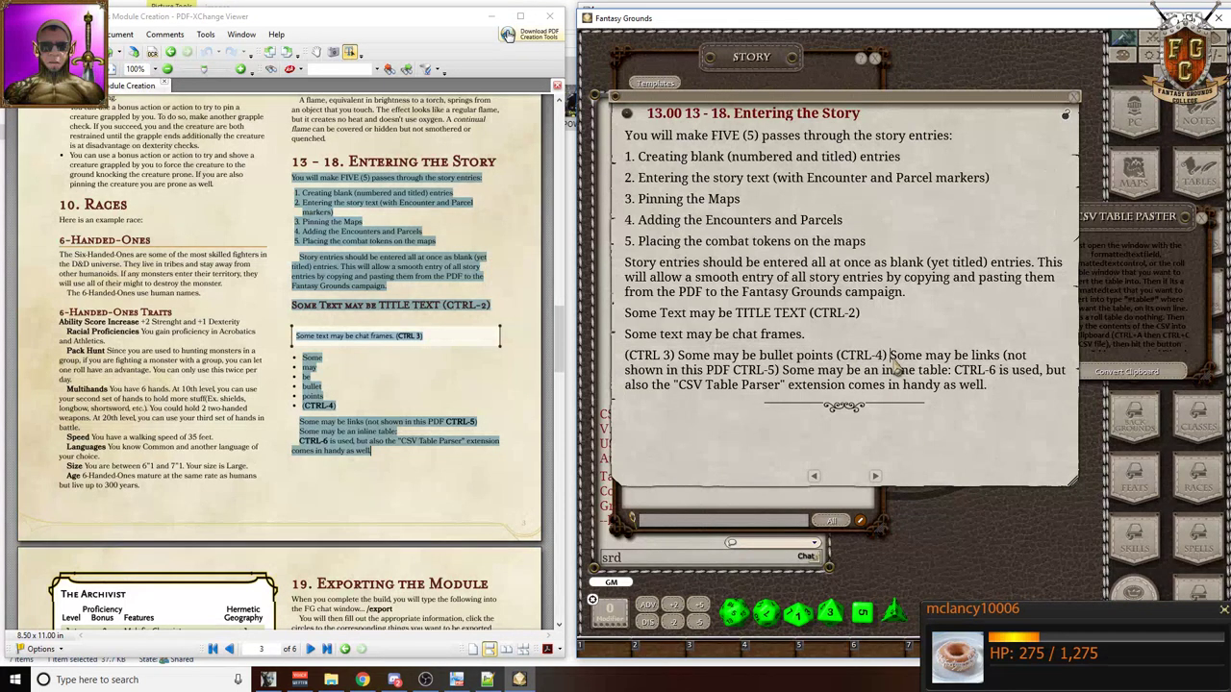
pyautogui.click(832, 335)
pyautogui.press('Delete')
pyautogui.click(863, 339)
pyautogui.press('Return')
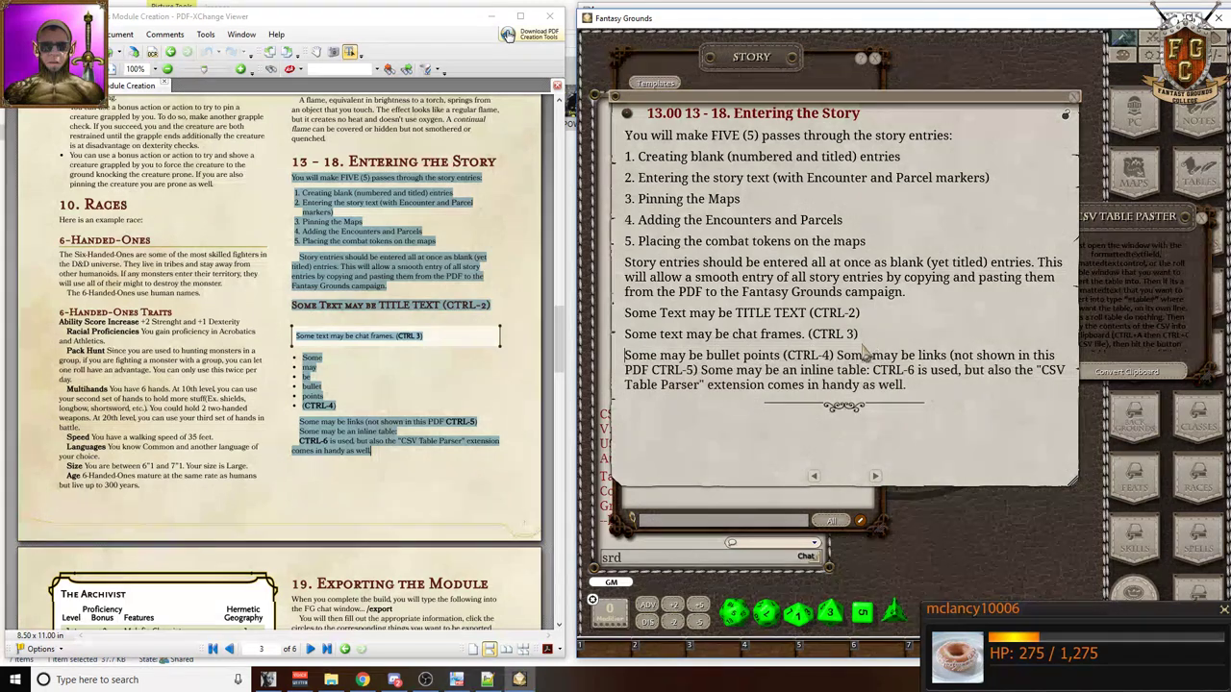
pyautogui.click(841, 361)
pyautogui.press('Return')
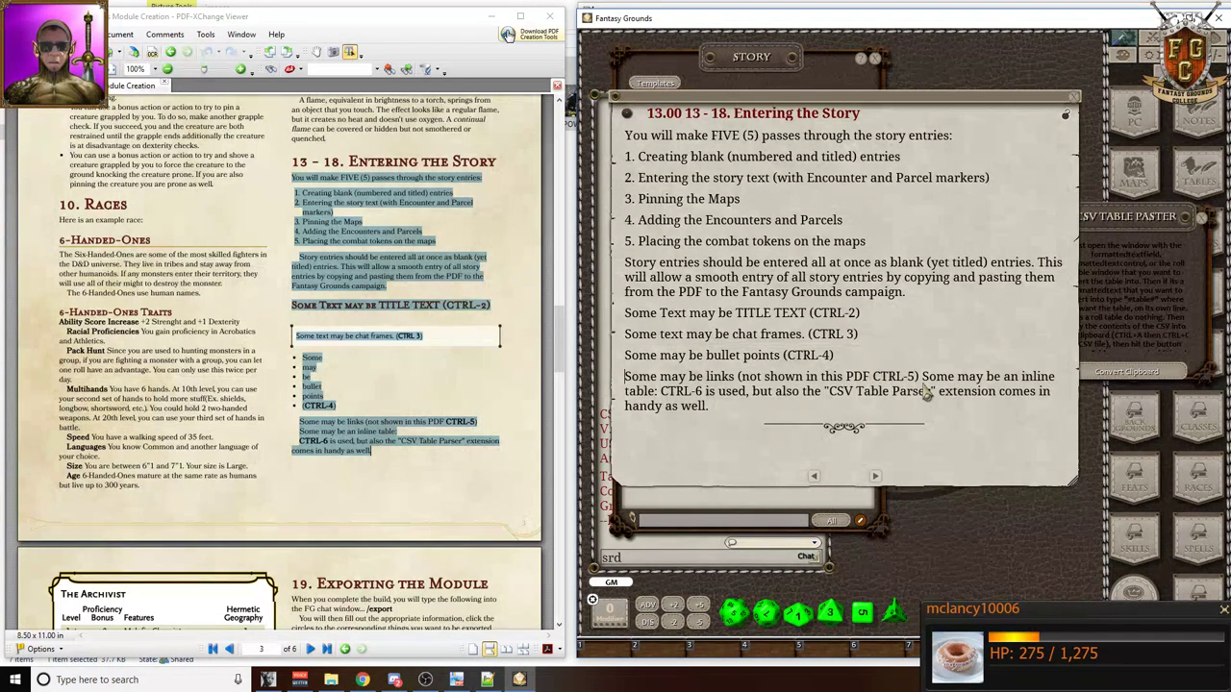
pyautogui.press('Return')
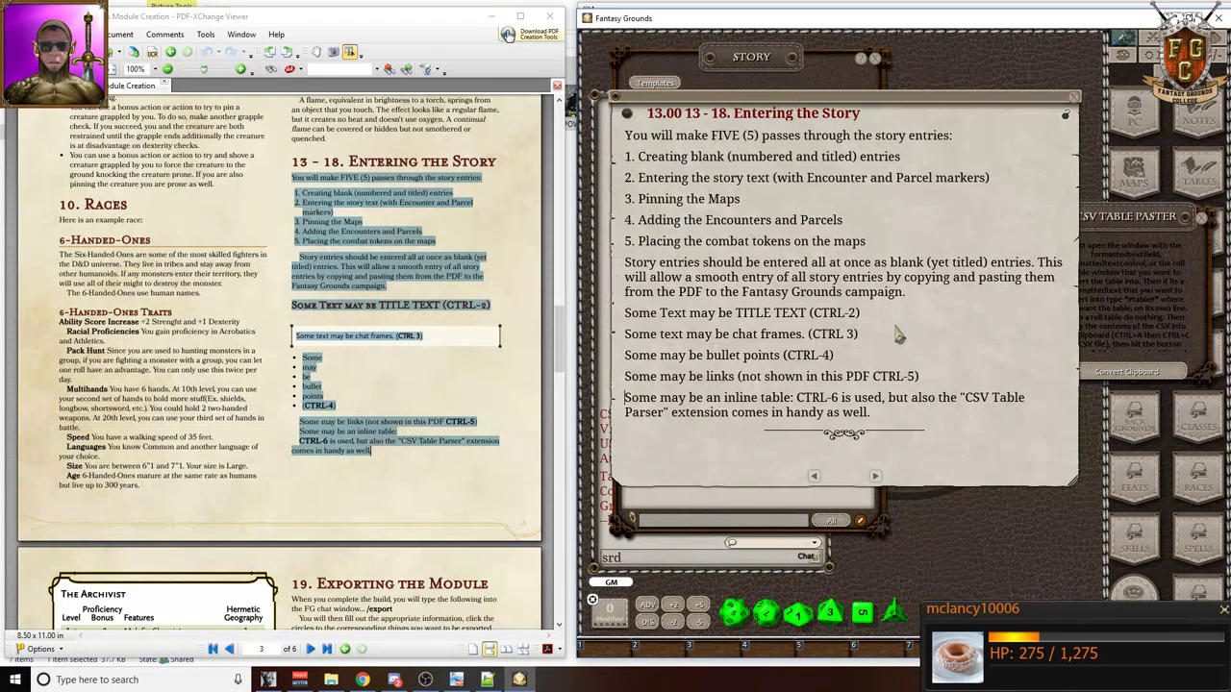
pyautogui.click(887, 420)
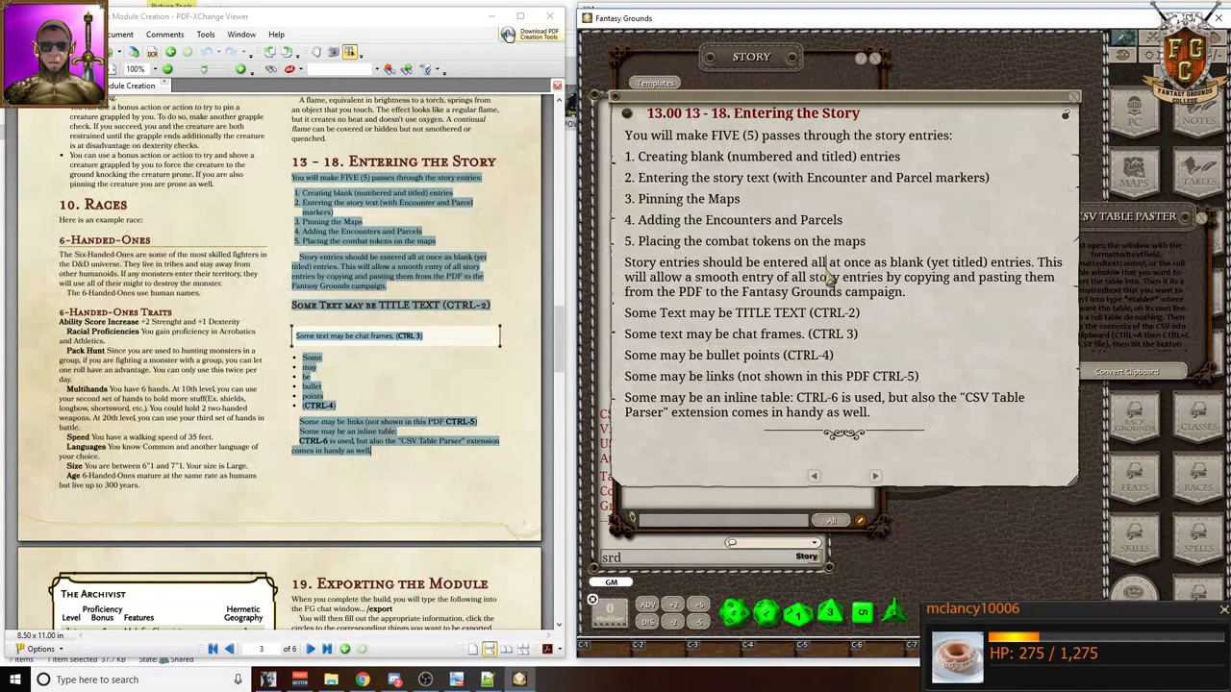
# - Format the "Some Text may be TITLE TEXT (CTRL-2)" line as a heading and the "Some text may be chat frames." line as a chat frame
pyautogui.hotkey('ctrl', '2')
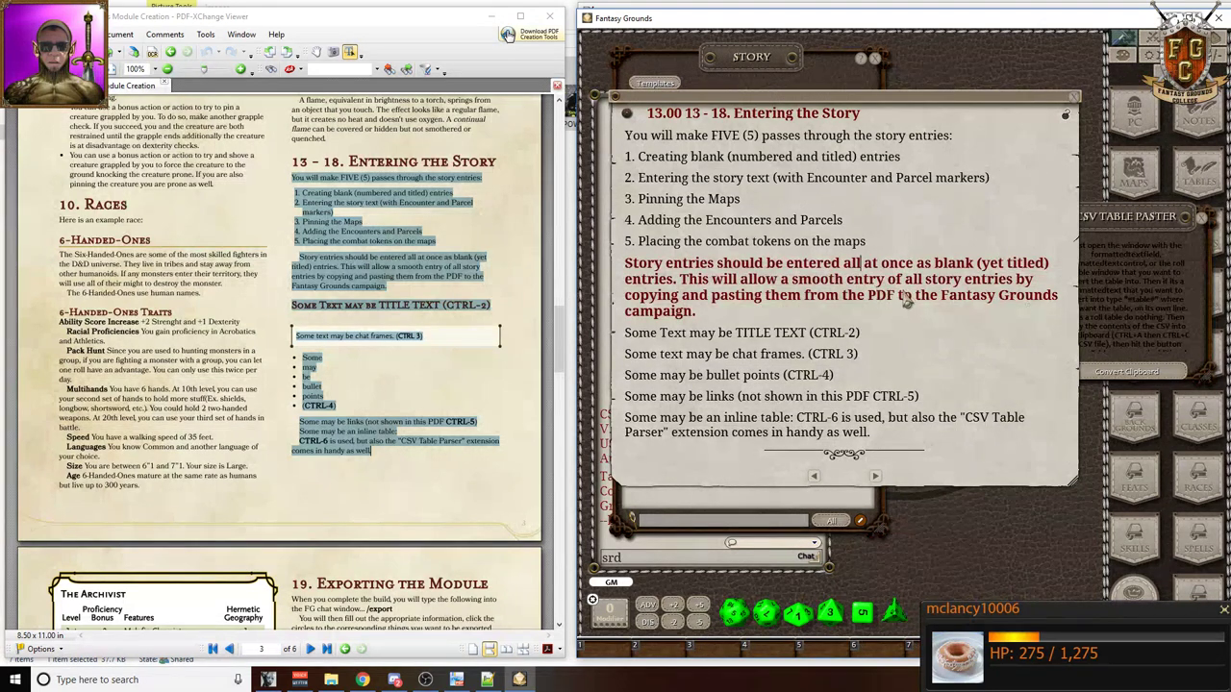
pyautogui.hotkey('ctrl', '1')
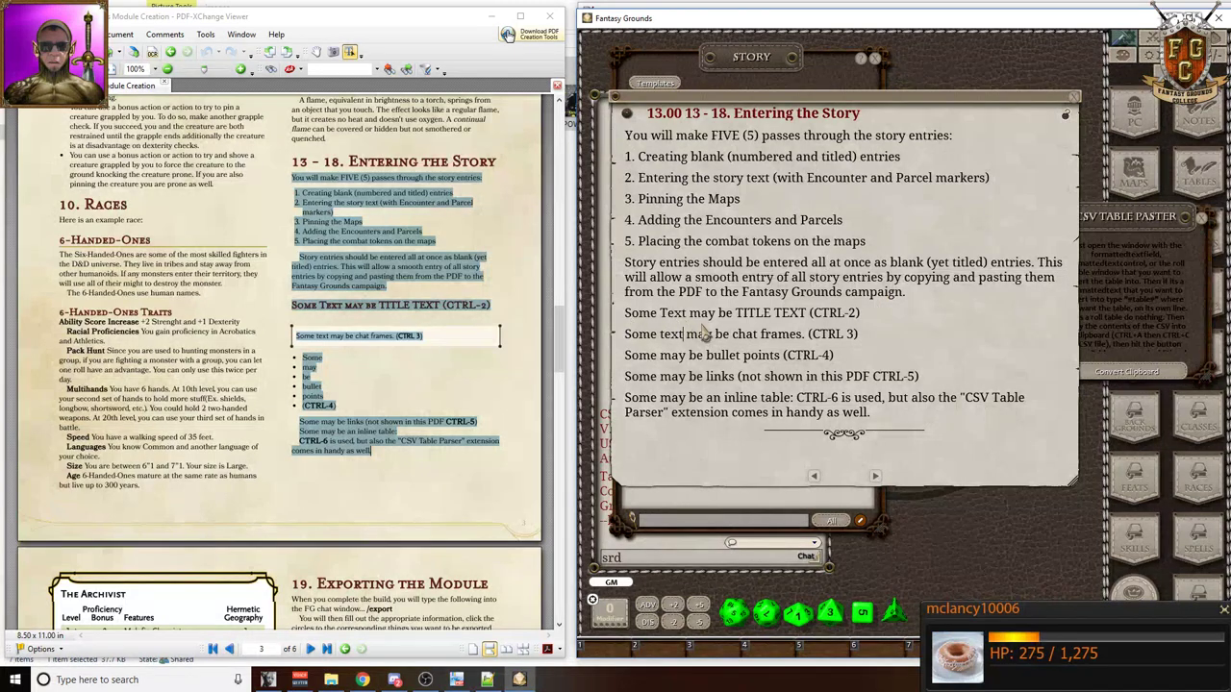
pyautogui.click(775, 314)
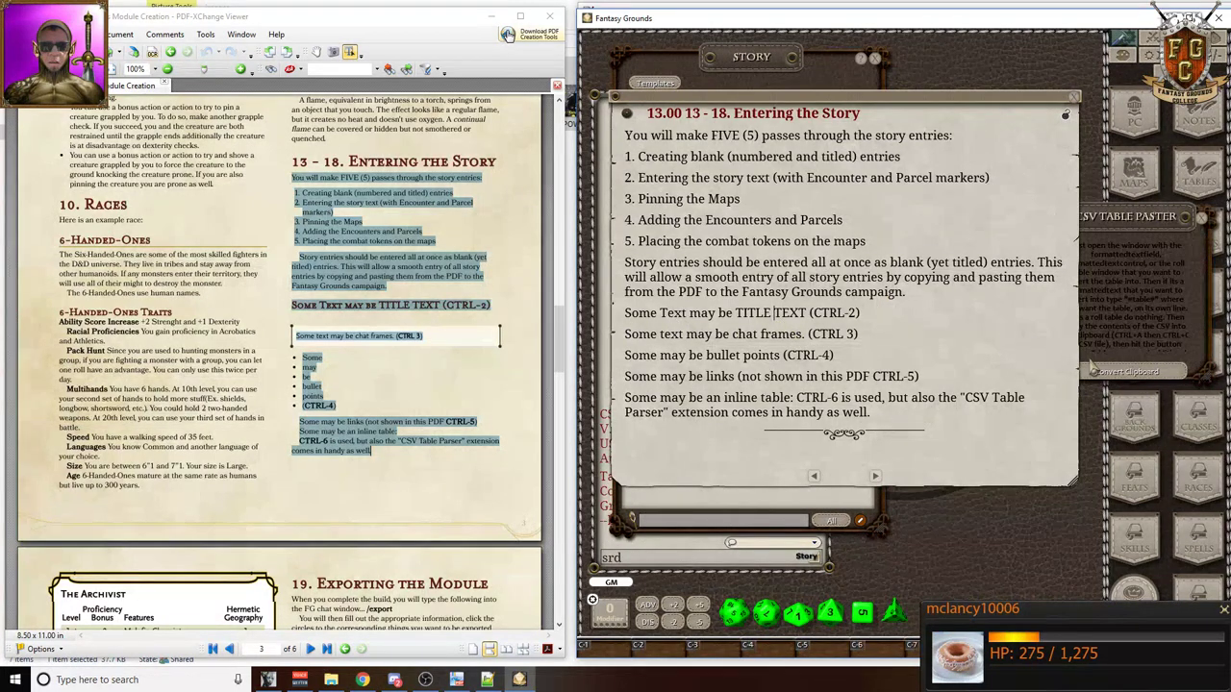
pyautogui.hotkey('ctrl', '2')
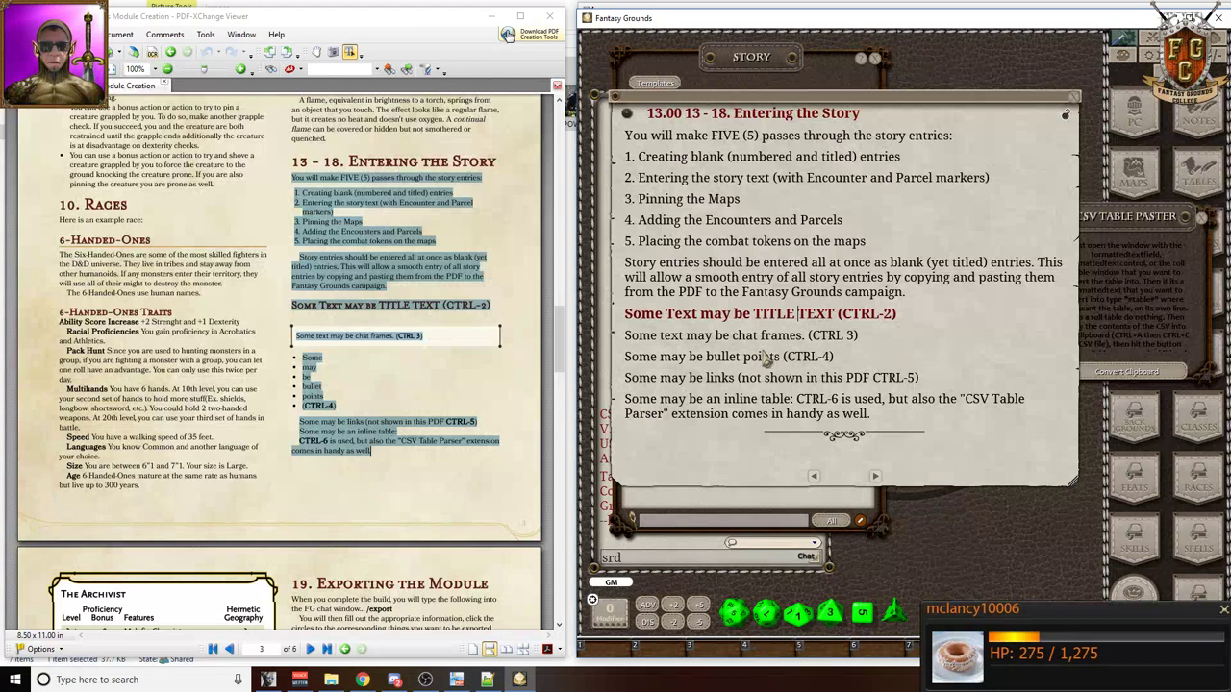
pyautogui.click(715, 336)
pyautogui.hotkey('ctrl', '3')
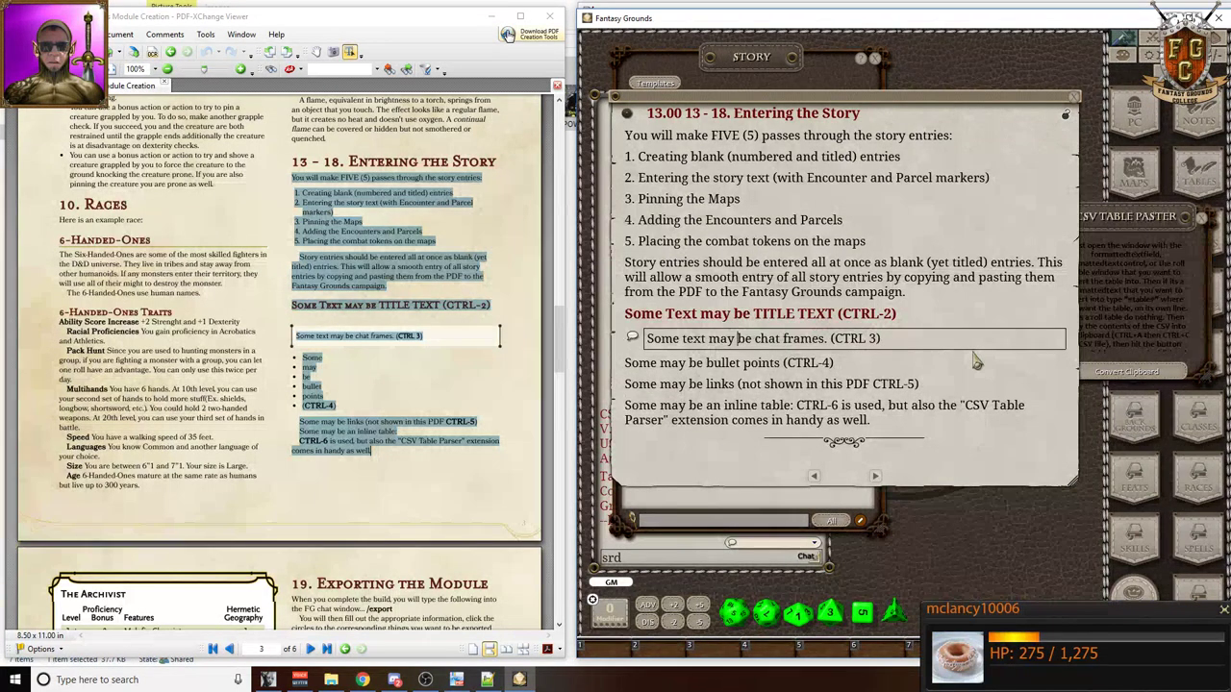
# - Format the "Some may be bullet points" line as a bullet and the "Some may be links" line as a link
pyautogui.press('Down')
pyautogui.press('Left')
pyautogui.press('Left')
pyautogui.press('Left')
pyautogui.hotkey('ctrl', '4')
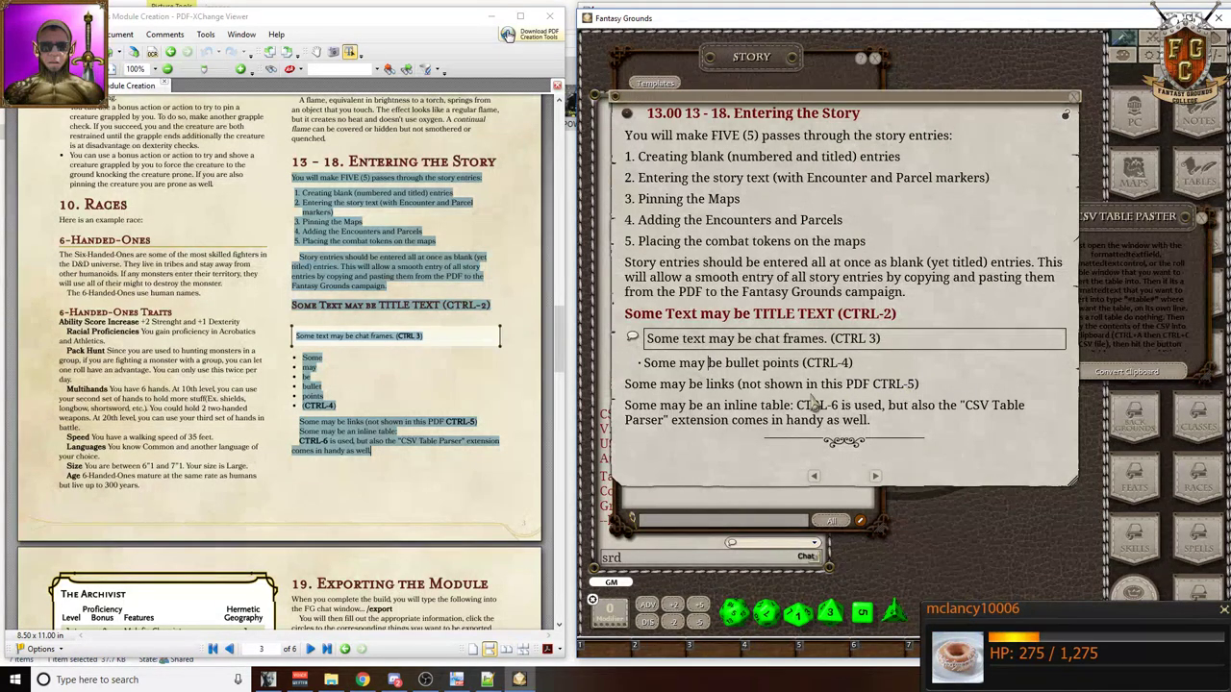
pyautogui.click(739, 384)
pyautogui.hotkey('ctrl', '5')
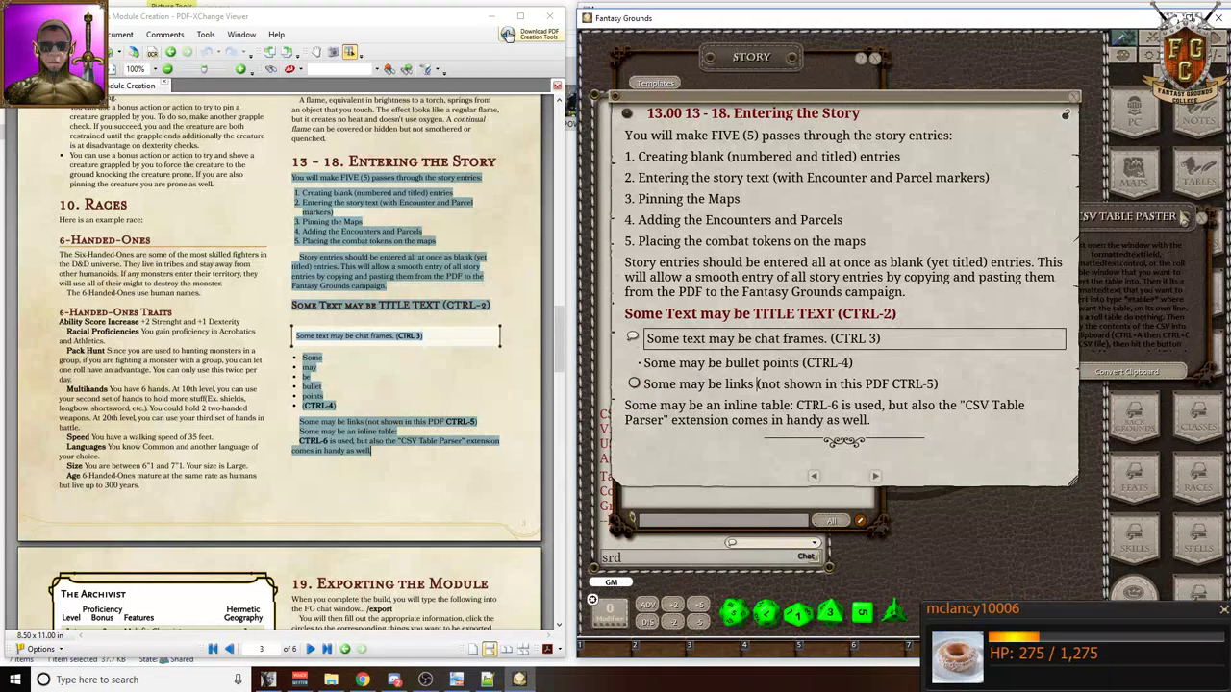
pyautogui.click(1159, 118)
pyautogui.click(1156, 111)
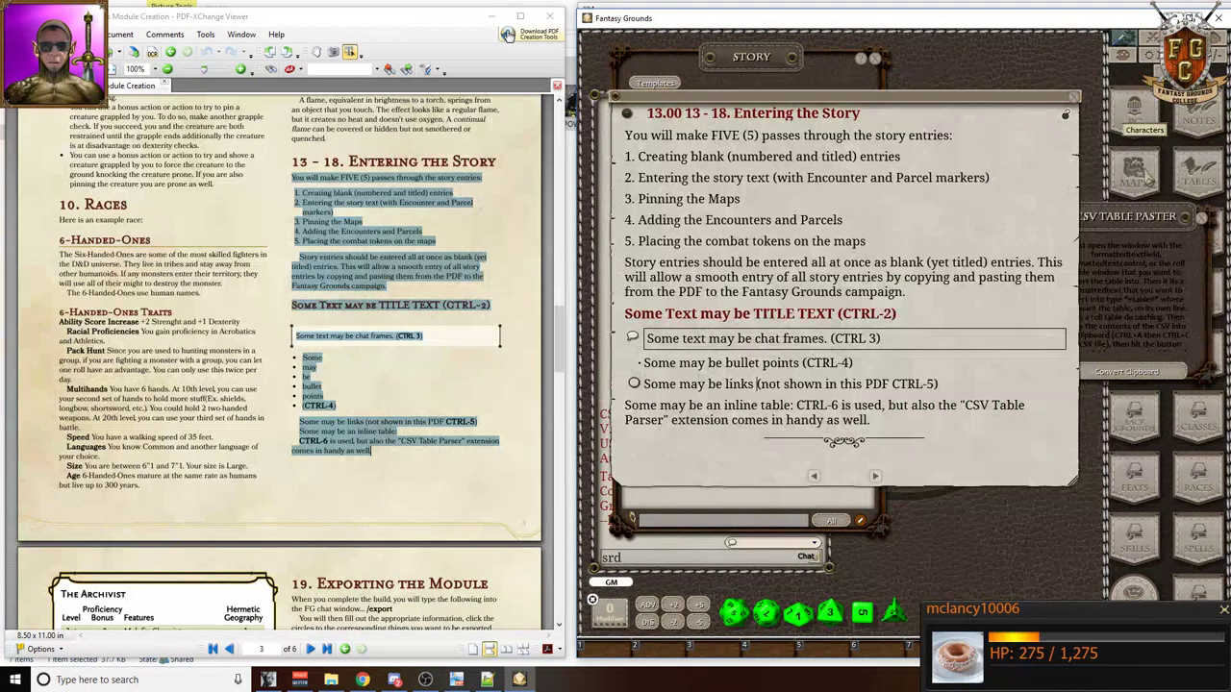
pyautogui.click(1145, 183)
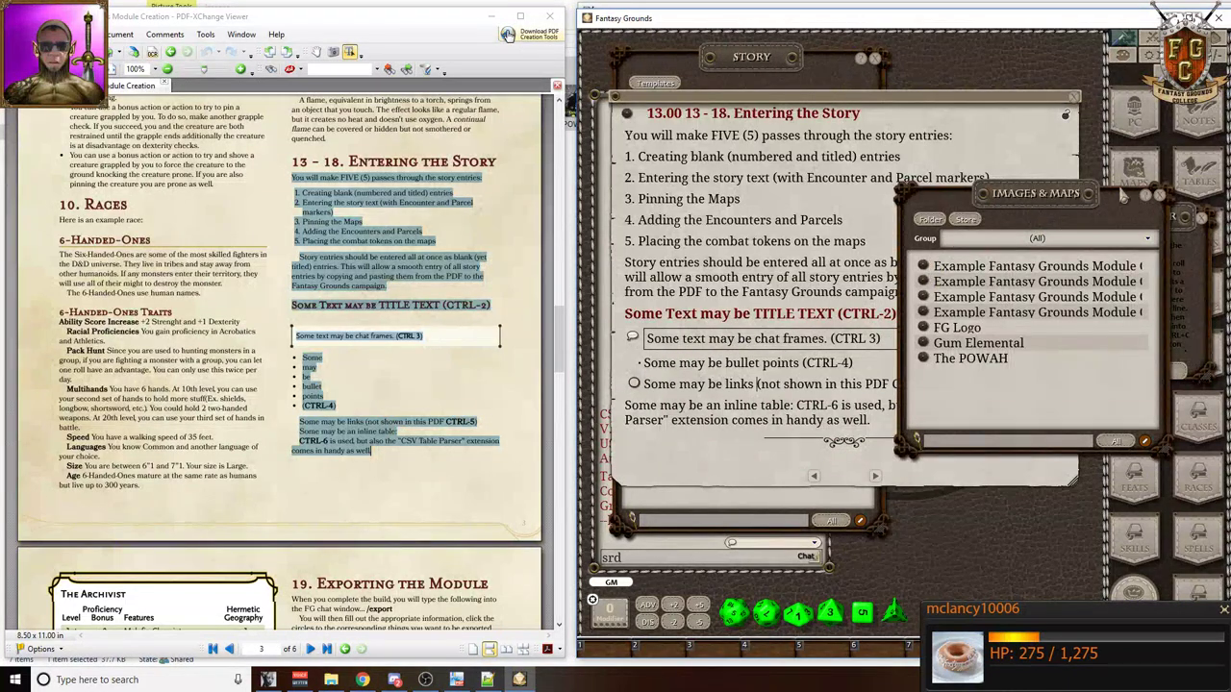
pyautogui.click(1159, 195)
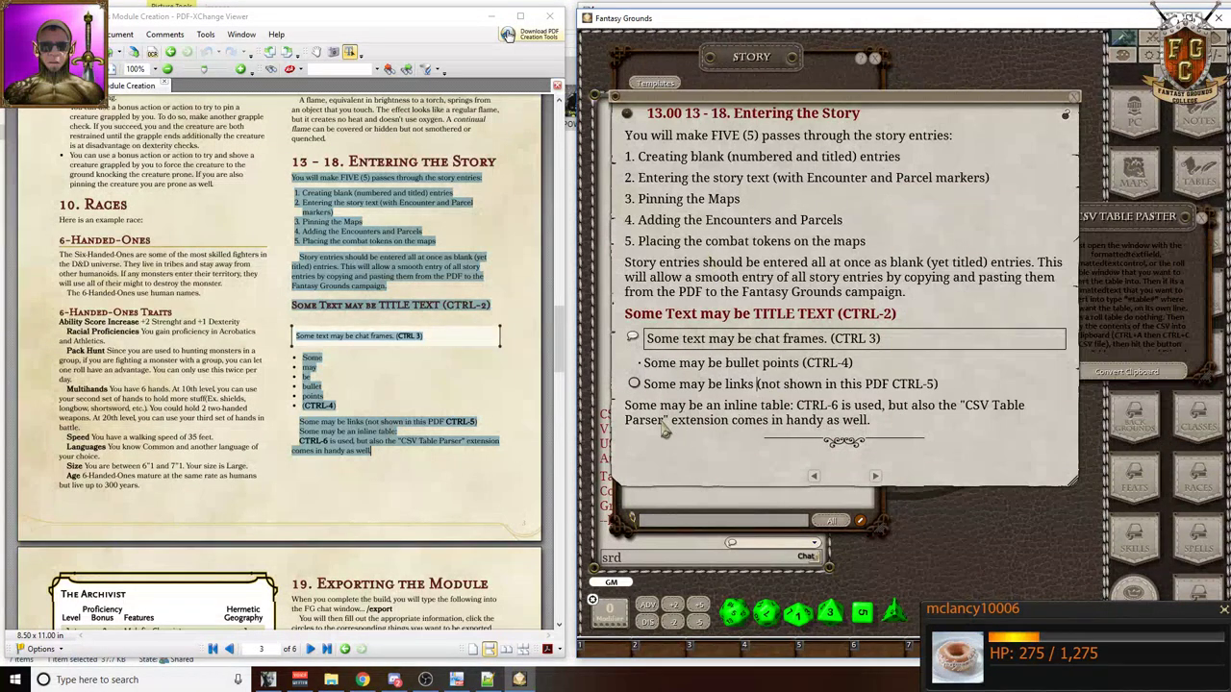
# - Format the "Some may be an inline table" paragraph as an inline table row
pyautogui.click(818, 423)
pyautogui.hotkey('ctrl', '6')
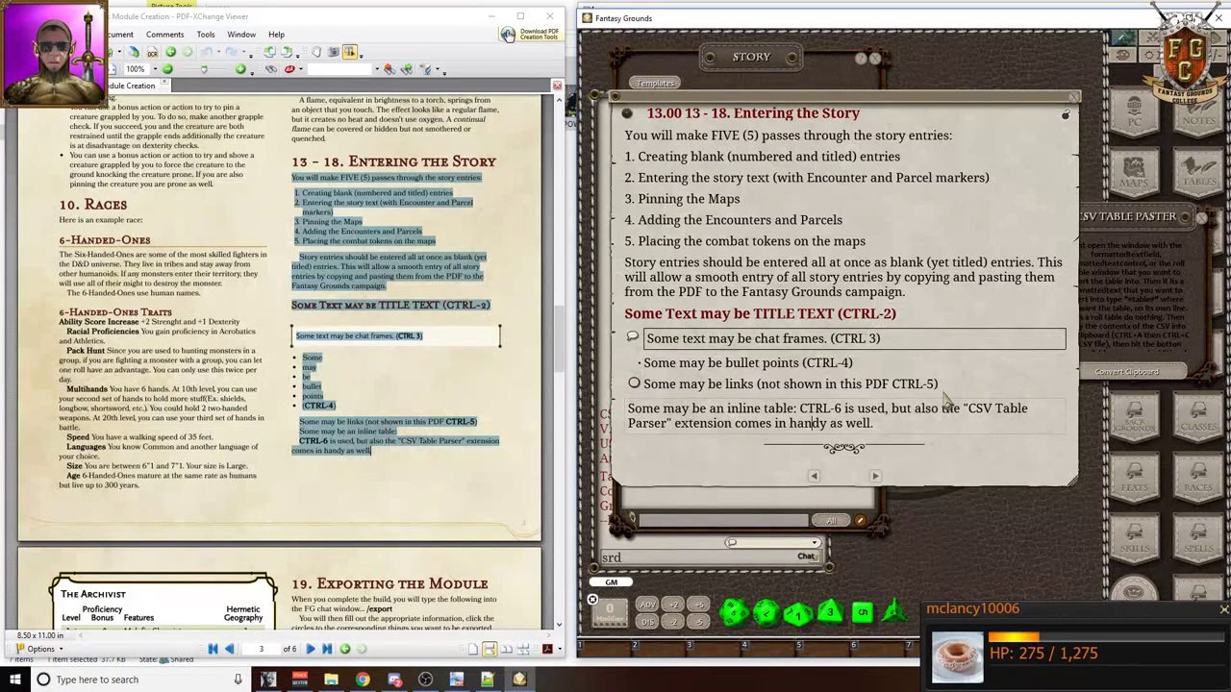
# - Try to split the inline table row into a second cell after "CTRL-6 is used", and remove the split again
pyautogui.click(885, 413)
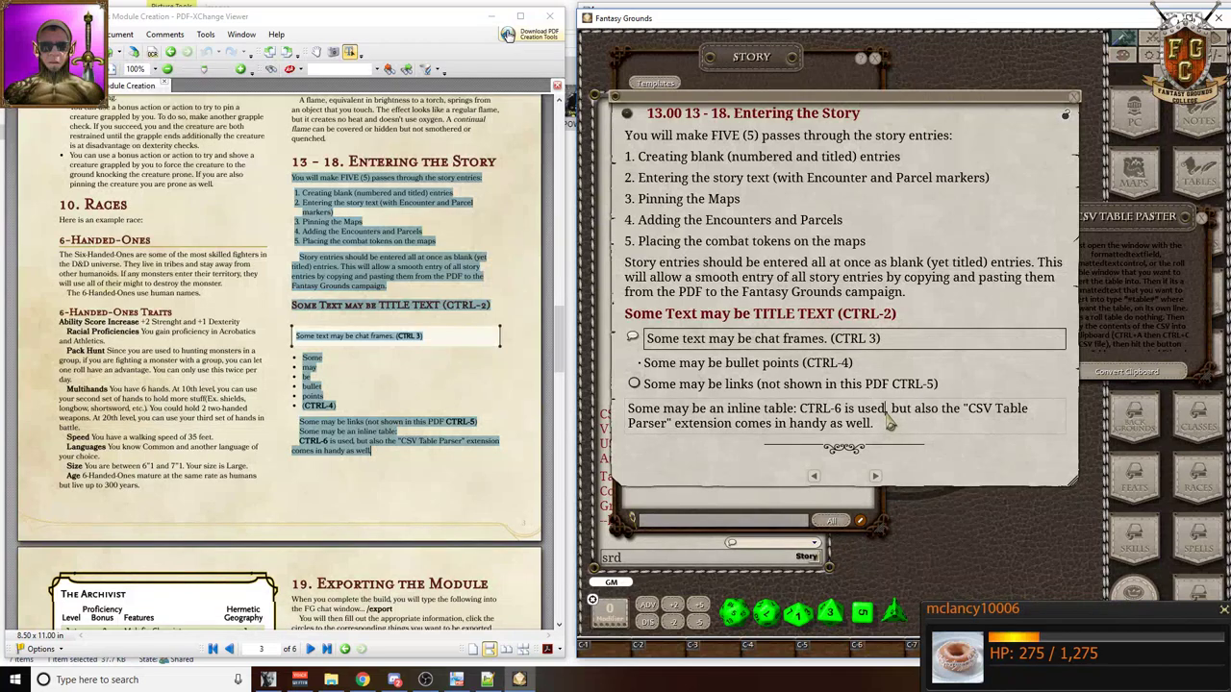
pyautogui.hotkey('ctrl', '6')
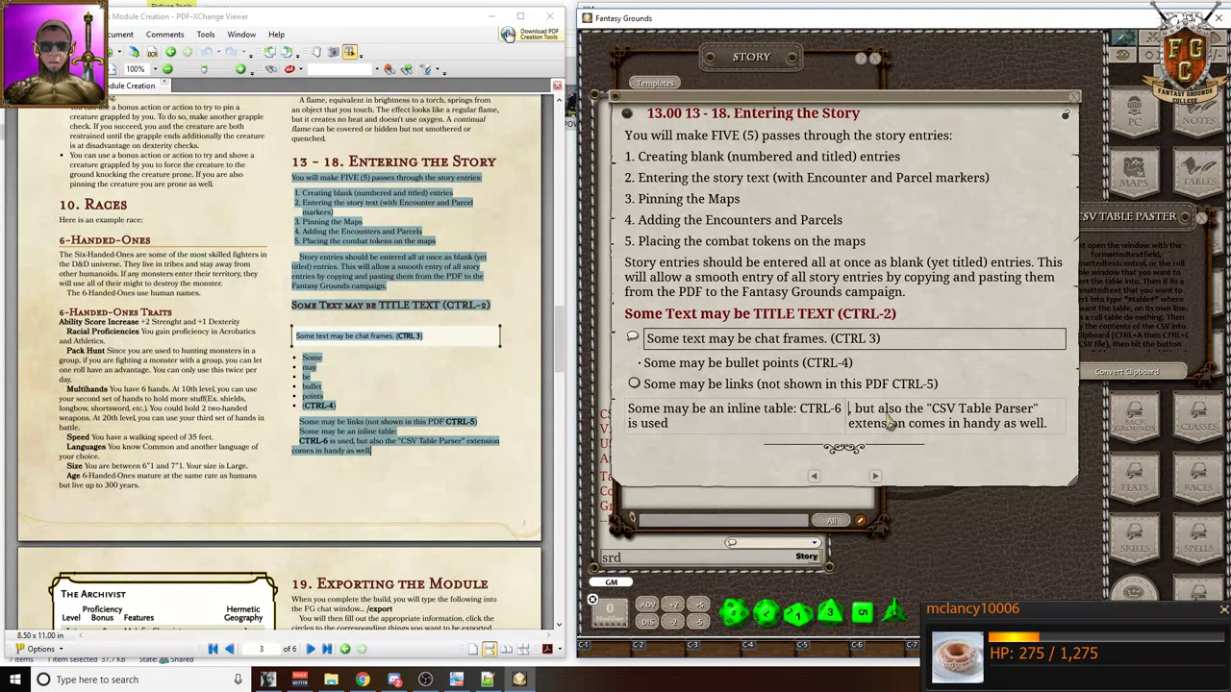
pyautogui.press('BackSpace')
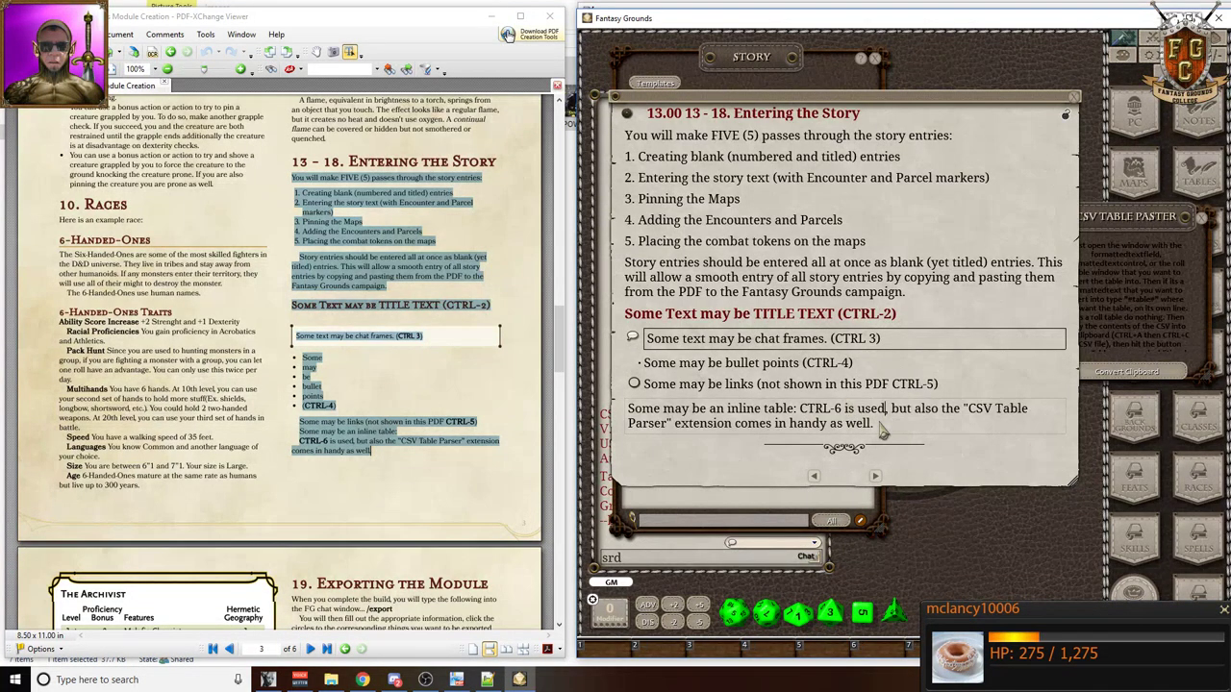
# - Add a new line below the inline table row and show The Archivist table on page 4 of the PDF
pyautogui.click(904, 434)
pyautogui.press('Return')
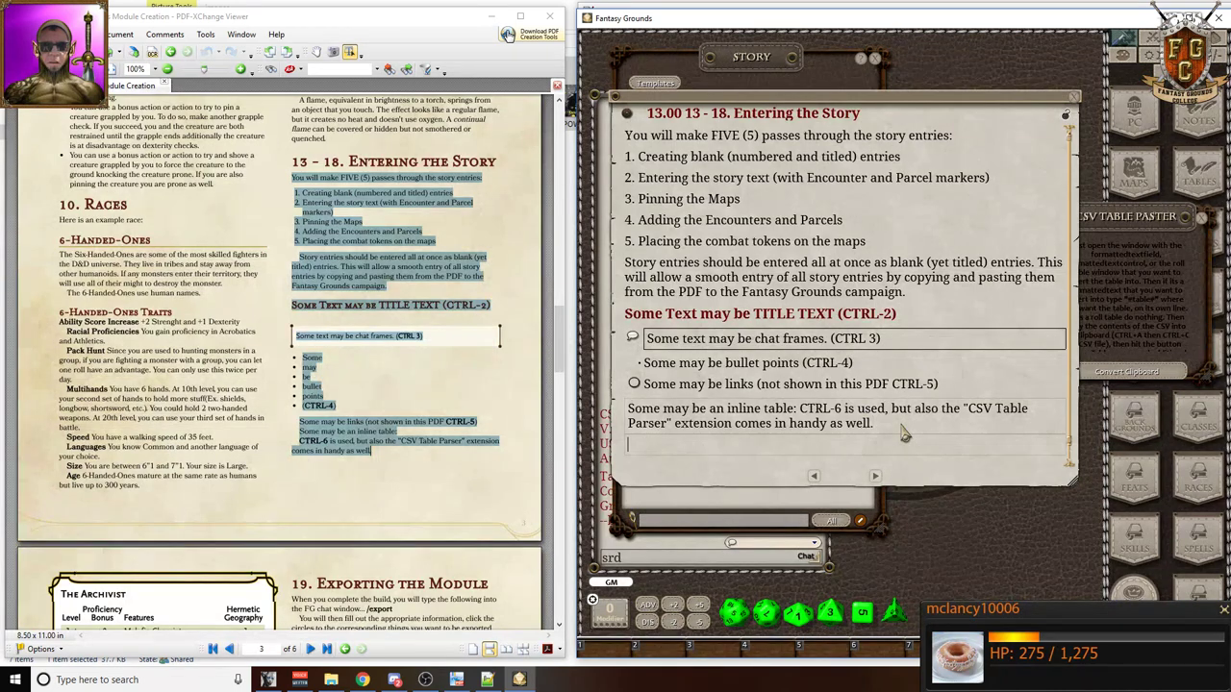
pyautogui.scroll(-1, 904, 434)
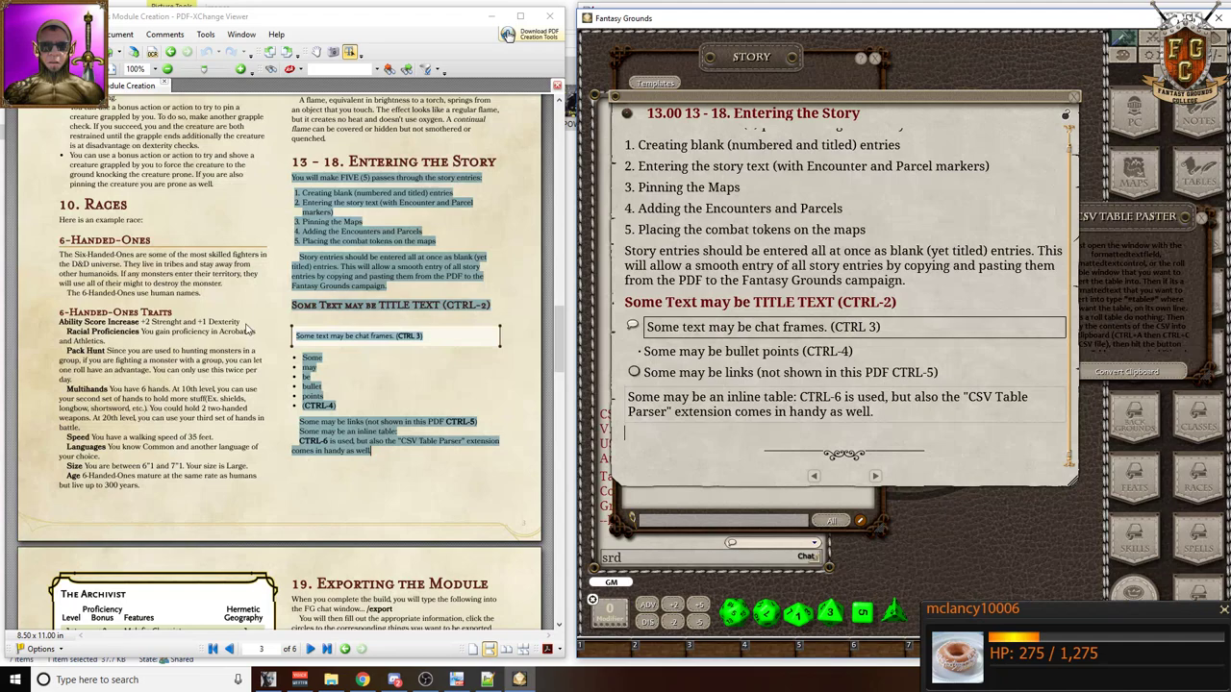
pyautogui.scroll(-5, 249, 331)
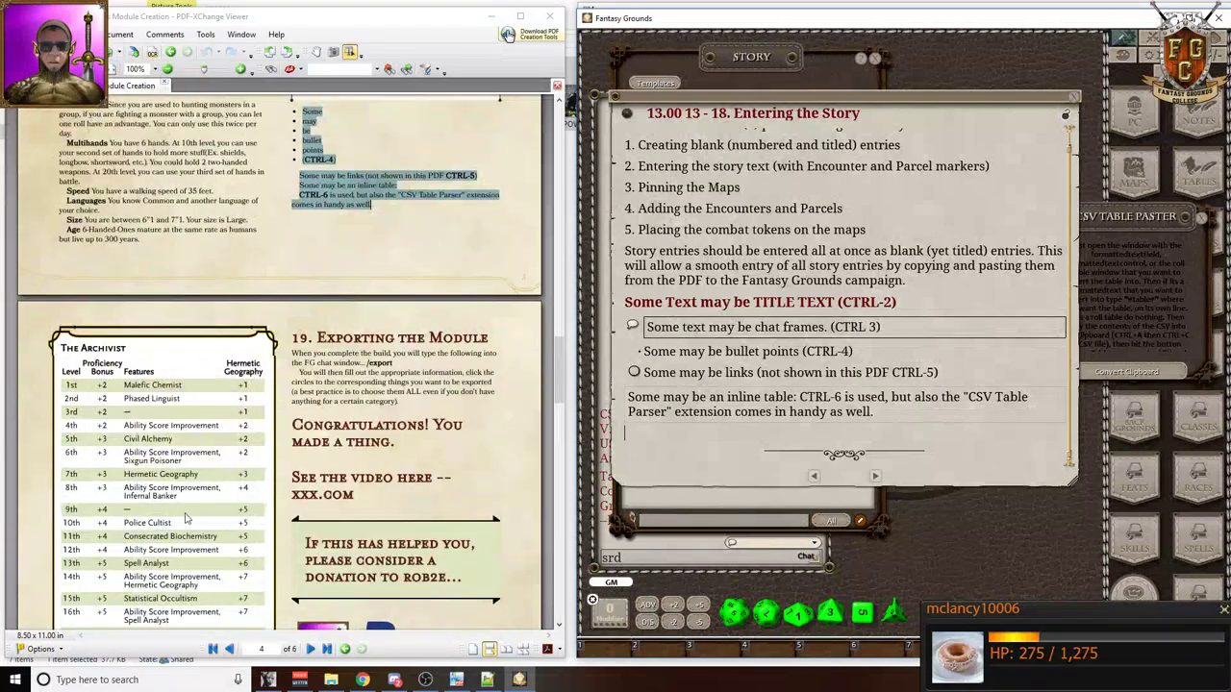
pyautogui.scroll(-3, 179, 460)
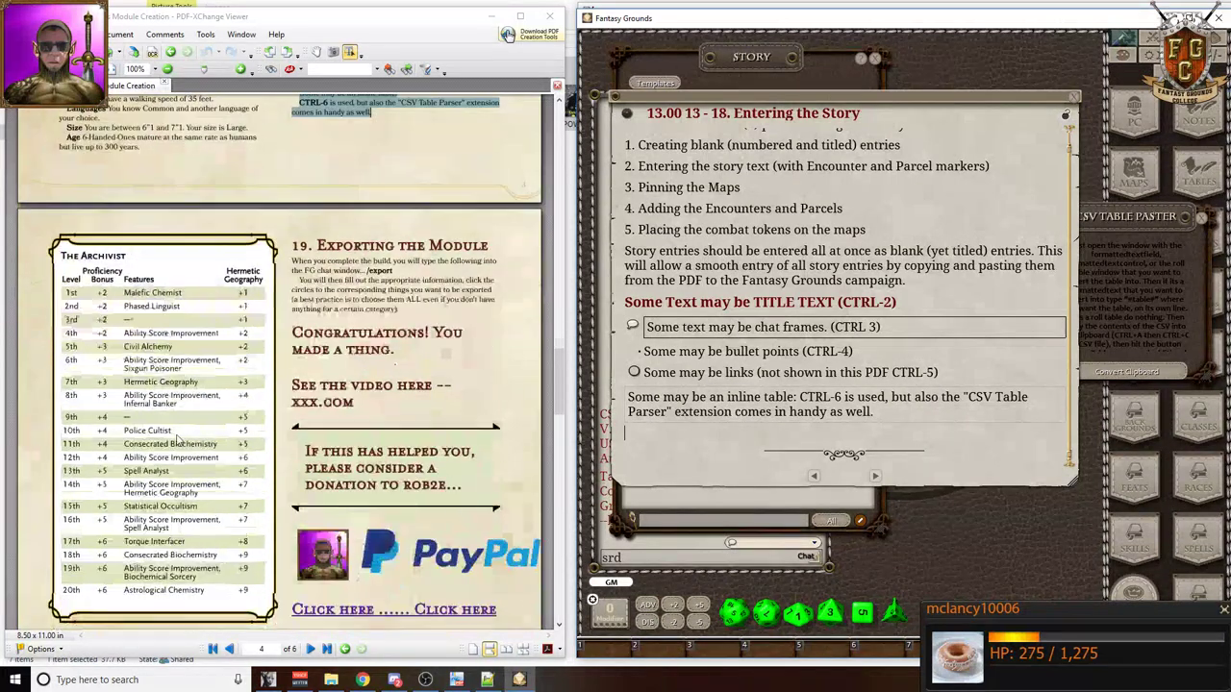
# - Bring the CSV Table Paster window to the front and place it where its instructions are readable beside the story text
pyautogui.click(1136, 224)
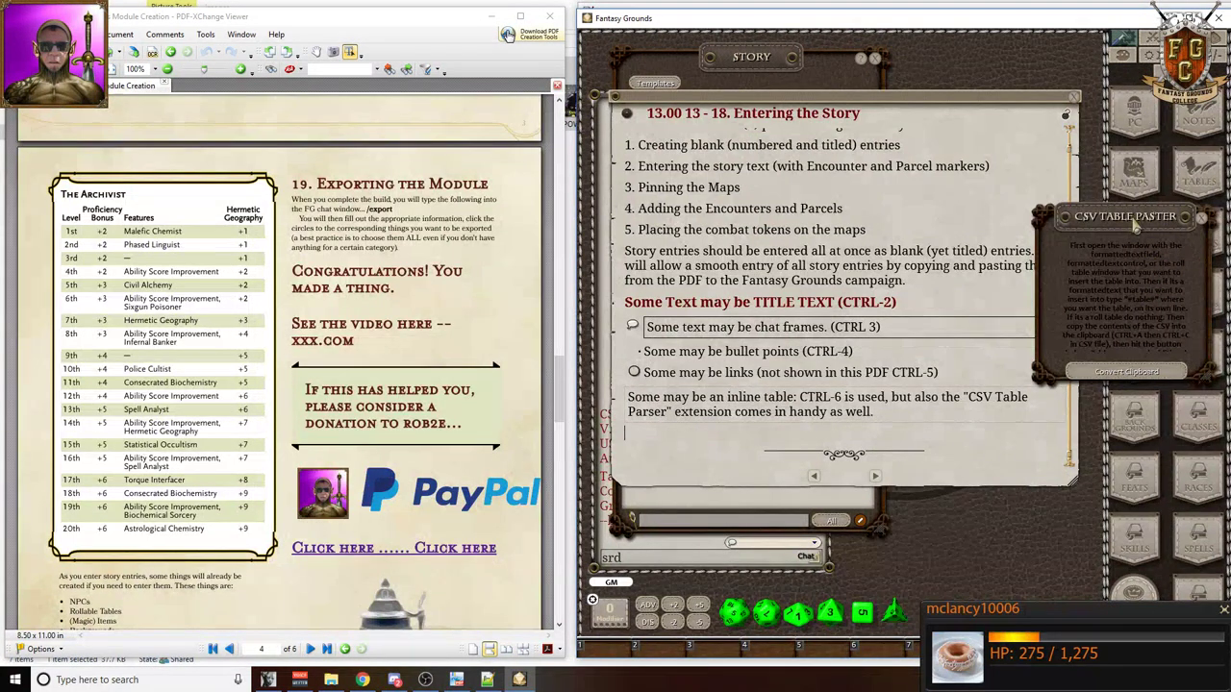
pyautogui.moveTo(1136, 225); pyautogui.dragTo(1118, 226)
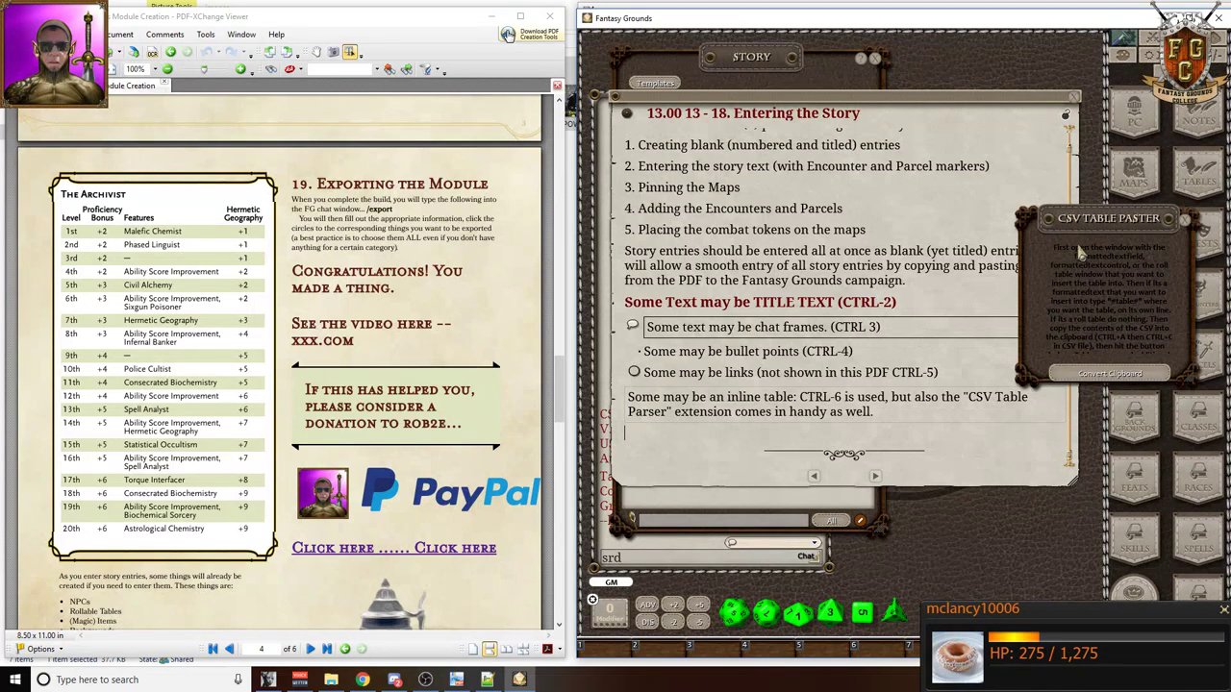
pyautogui.moveTo(1112, 230); pyautogui.dragTo(990, 255)
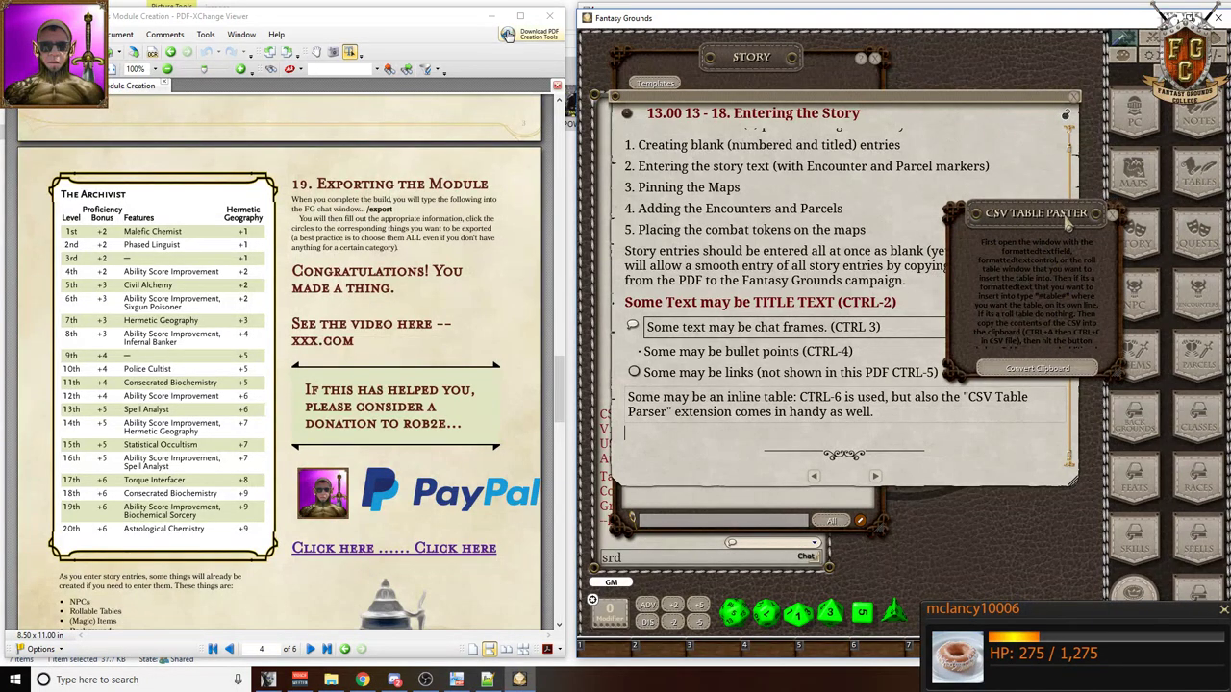
pyautogui.moveTo(1068, 221); pyautogui.dragTo(1133, 214)
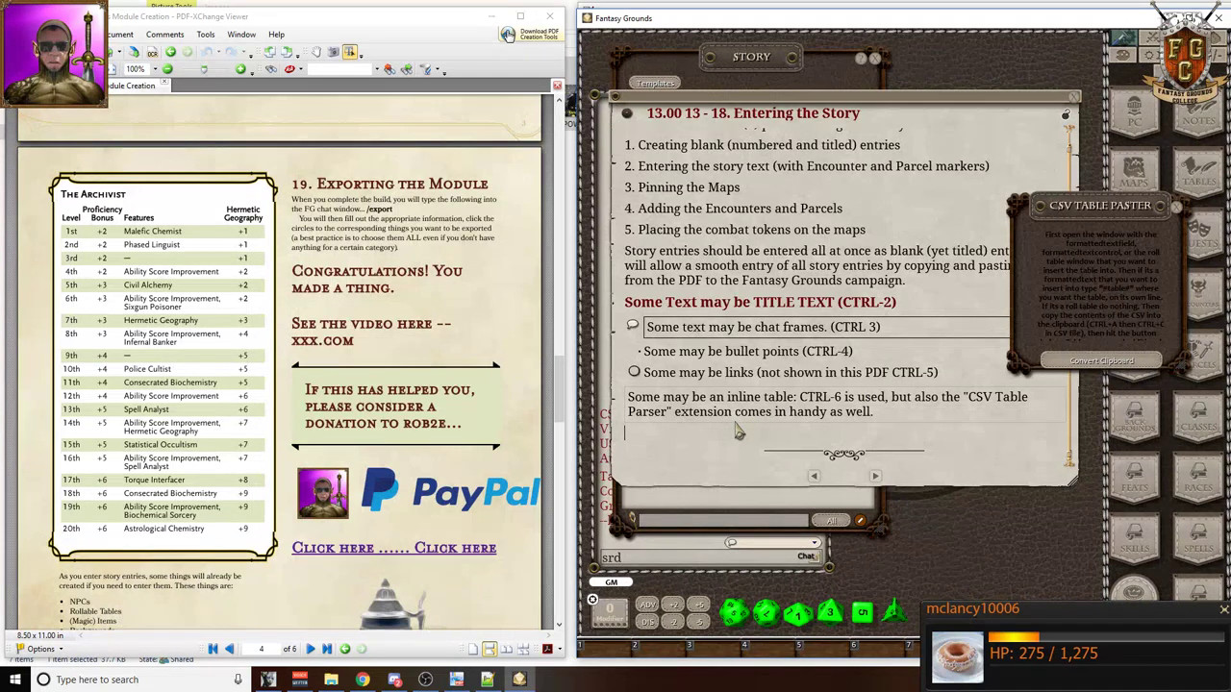
# - Enter the placeholder #table# on its own line below the inline table row
pyautogui.press('Return')
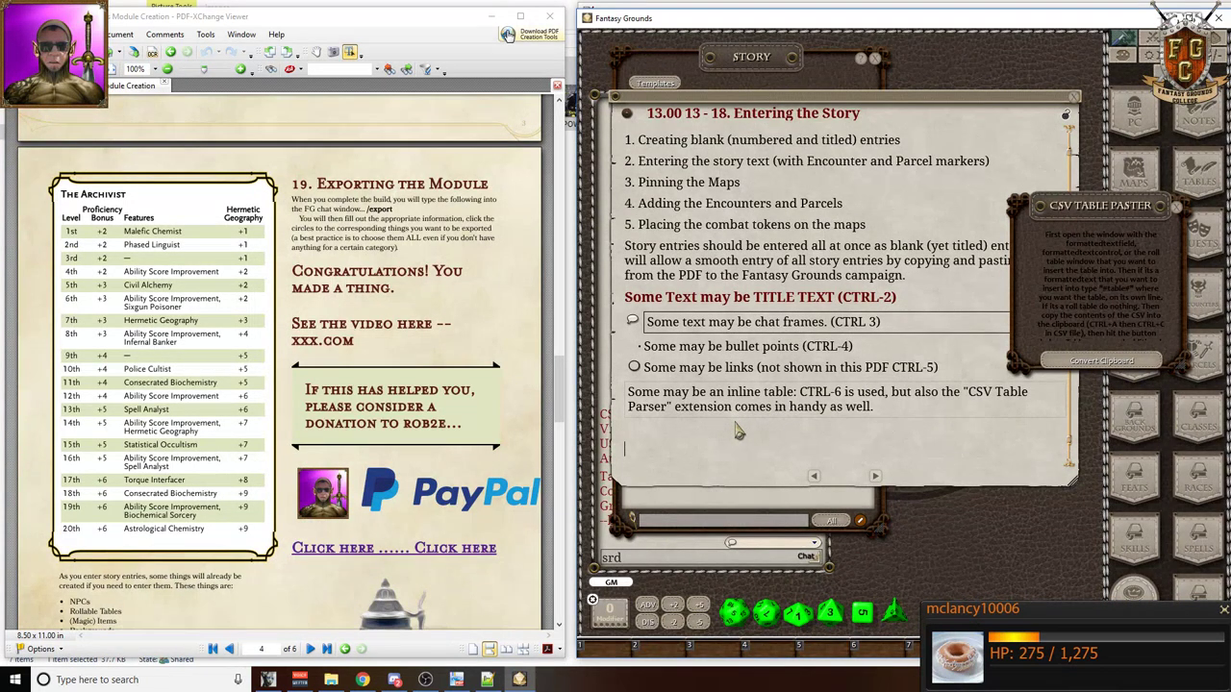
pyautogui.write('#table')
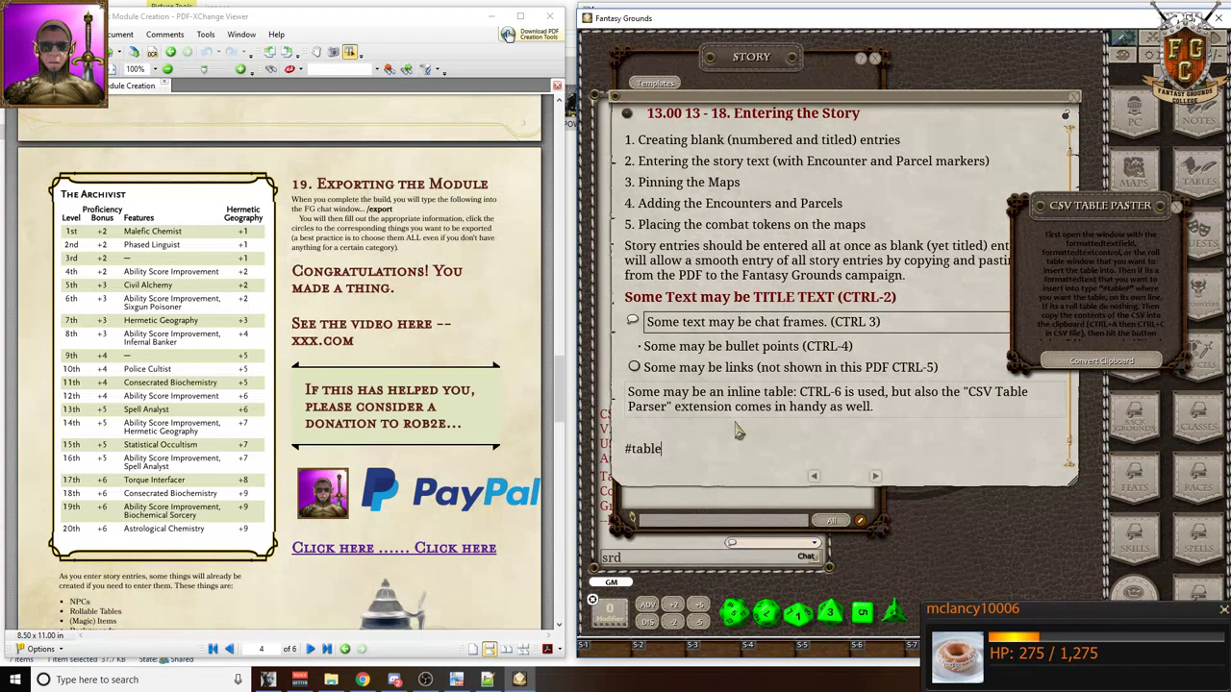
pyautogui.write('#')
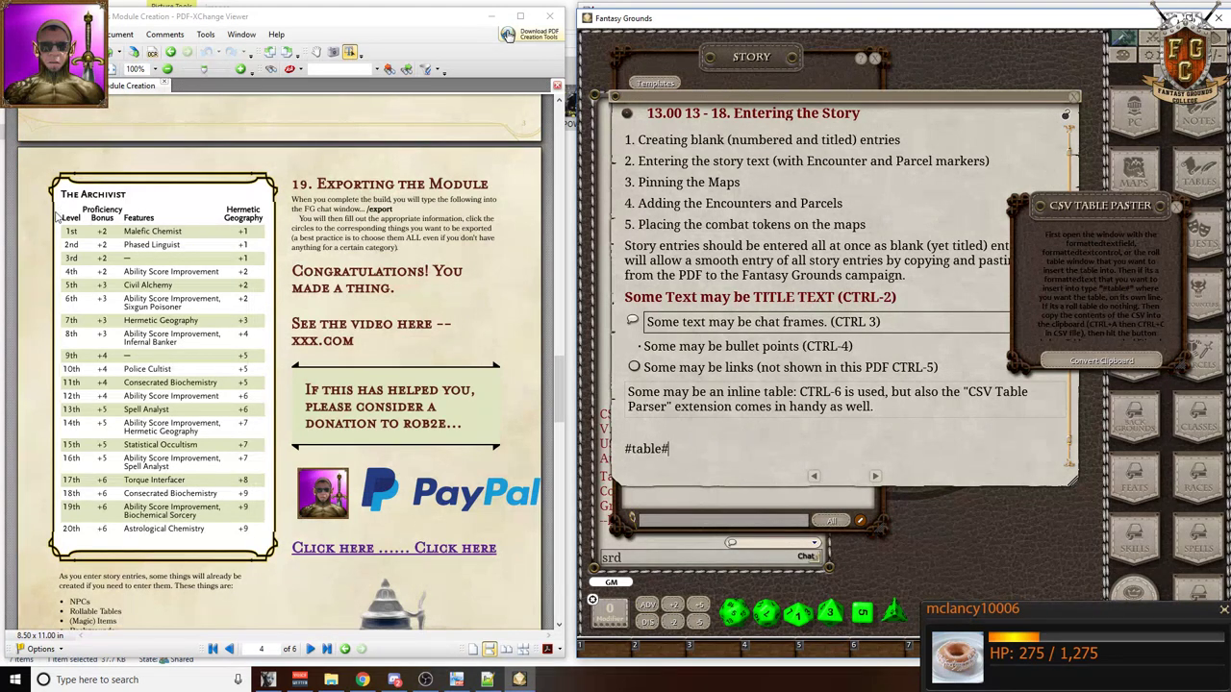
# - Select the whole Archivist table in the PDF, switch to Chrome and create a blank Google Sheets spreadsheet
pyautogui.moveTo(63, 218); pyautogui.dragTo(258, 546)
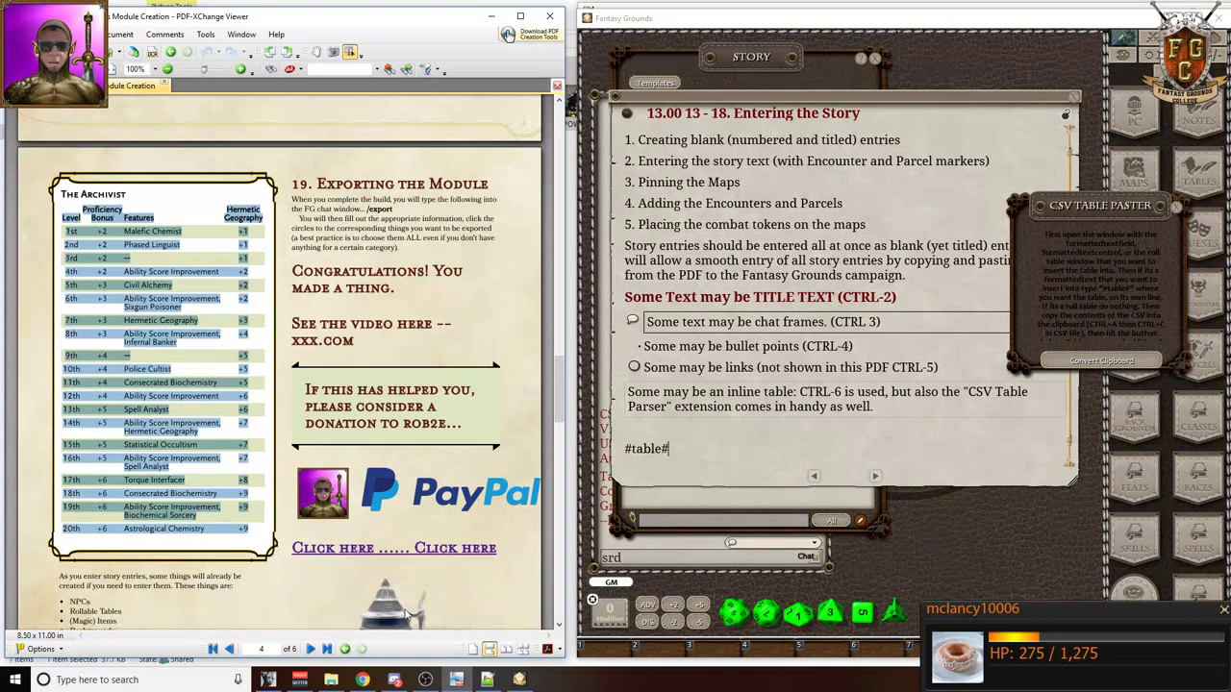
pyautogui.click(362, 680)
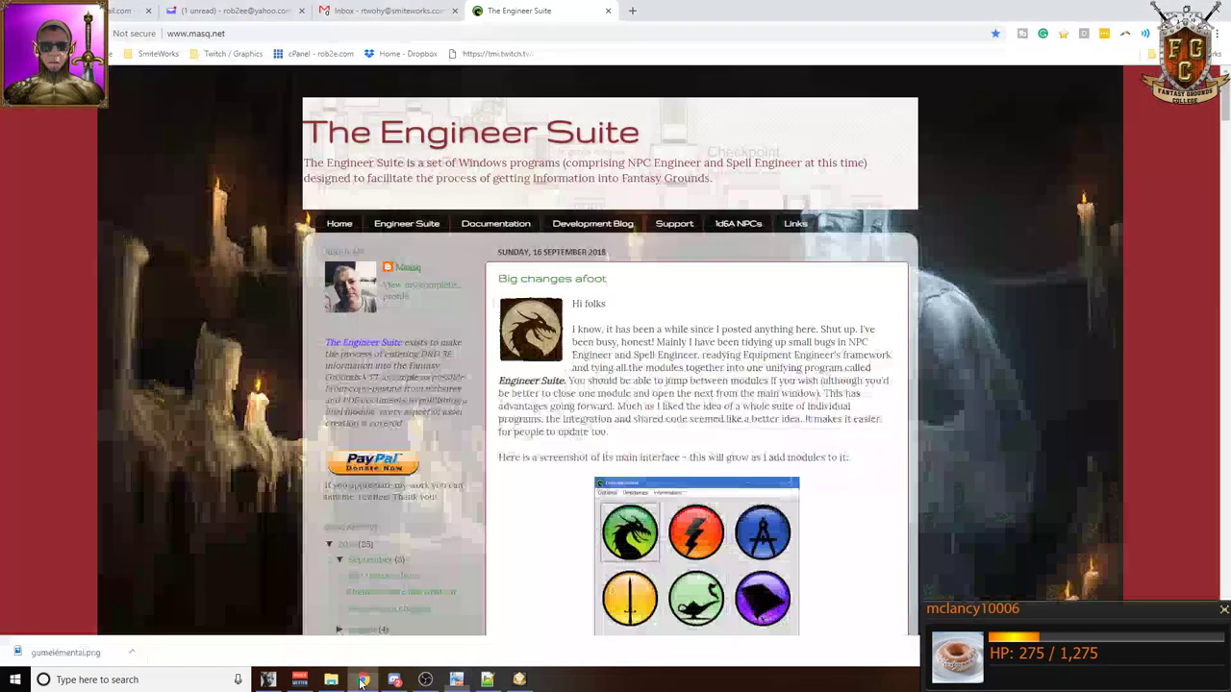
pyautogui.click(545, 30)
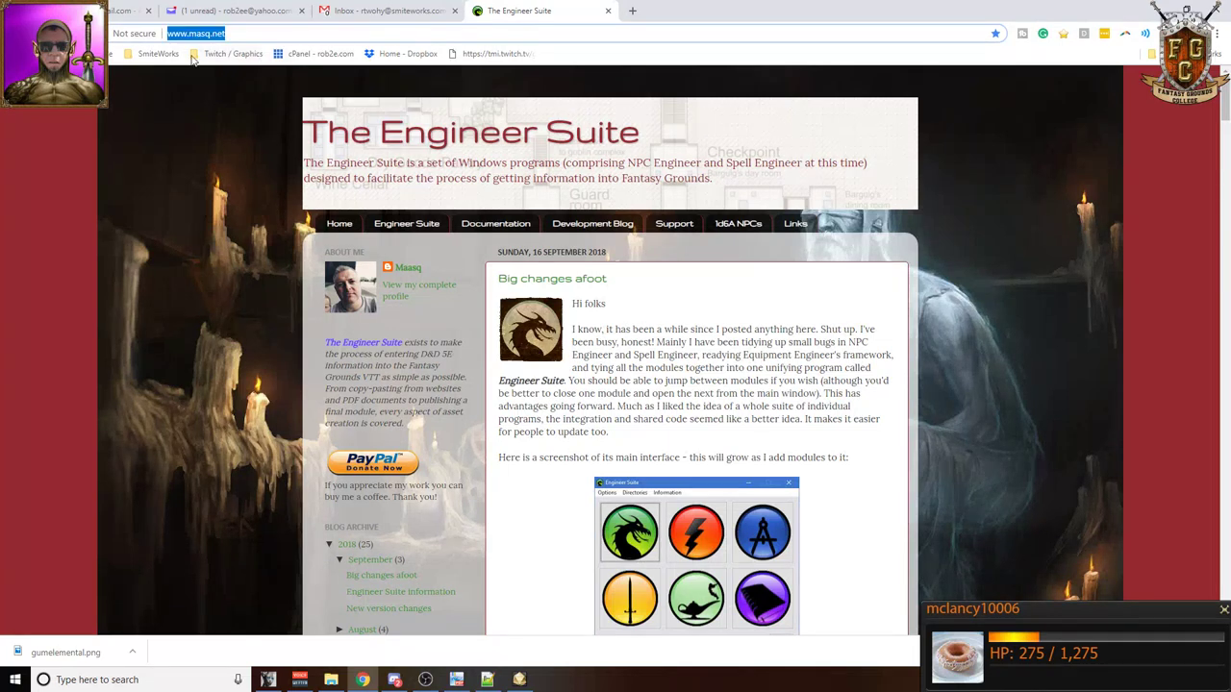
pyautogui.click(112, 53)
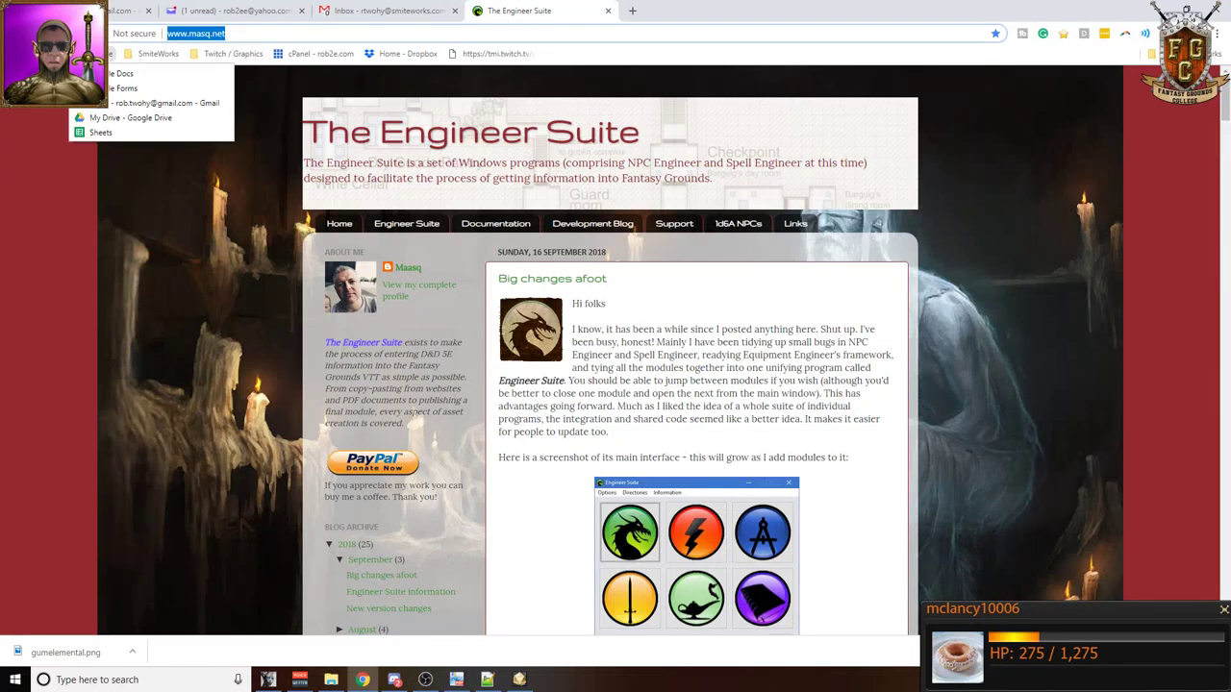
pyautogui.click(87, 134)
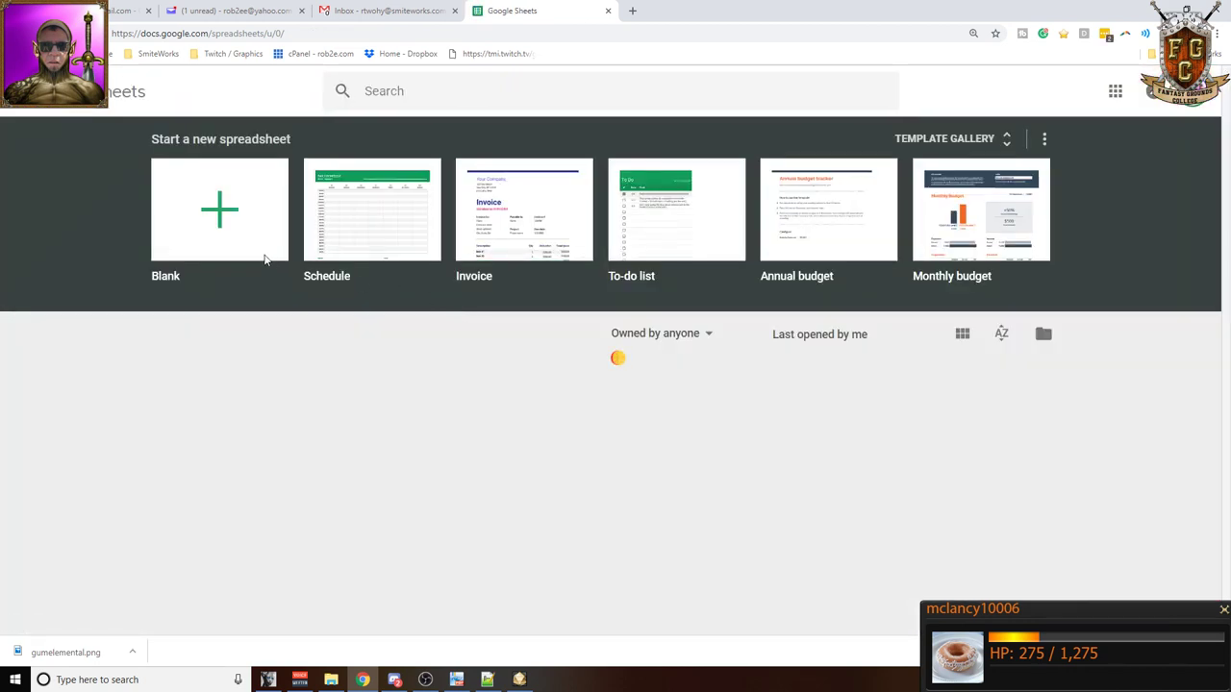
pyautogui.click(223, 242)
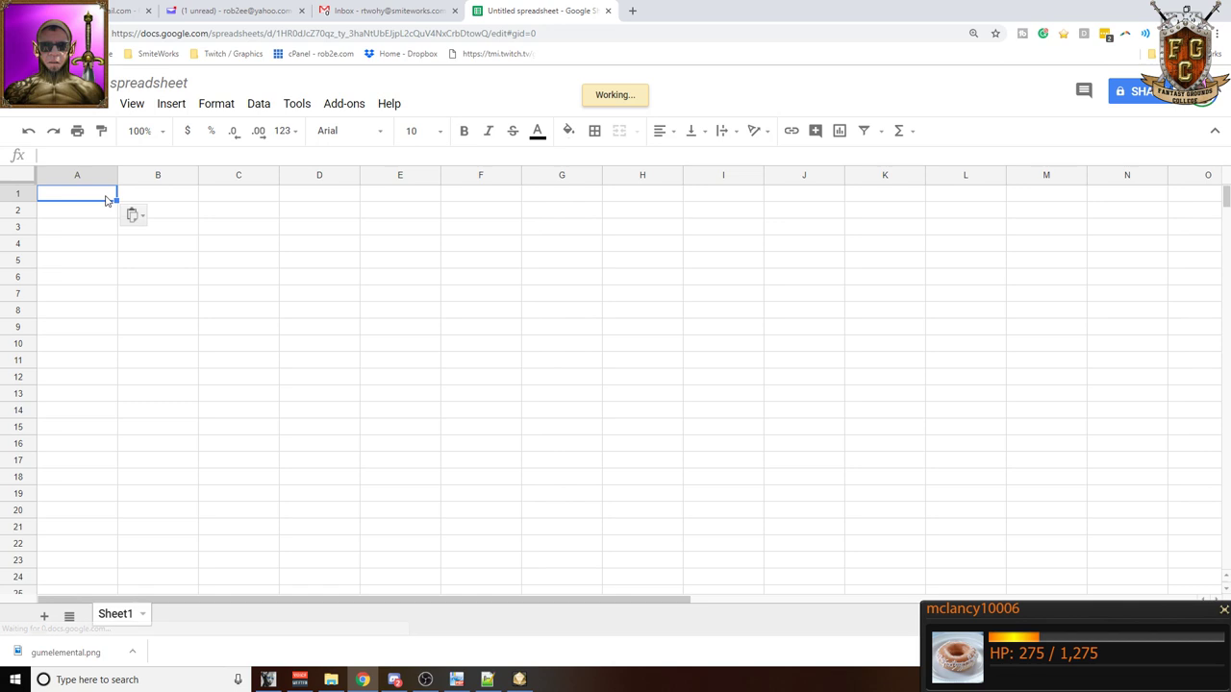
pyautogui.hotkey('ctrl', 'v')
pyautogui.hotkey('ctrl', 'a')
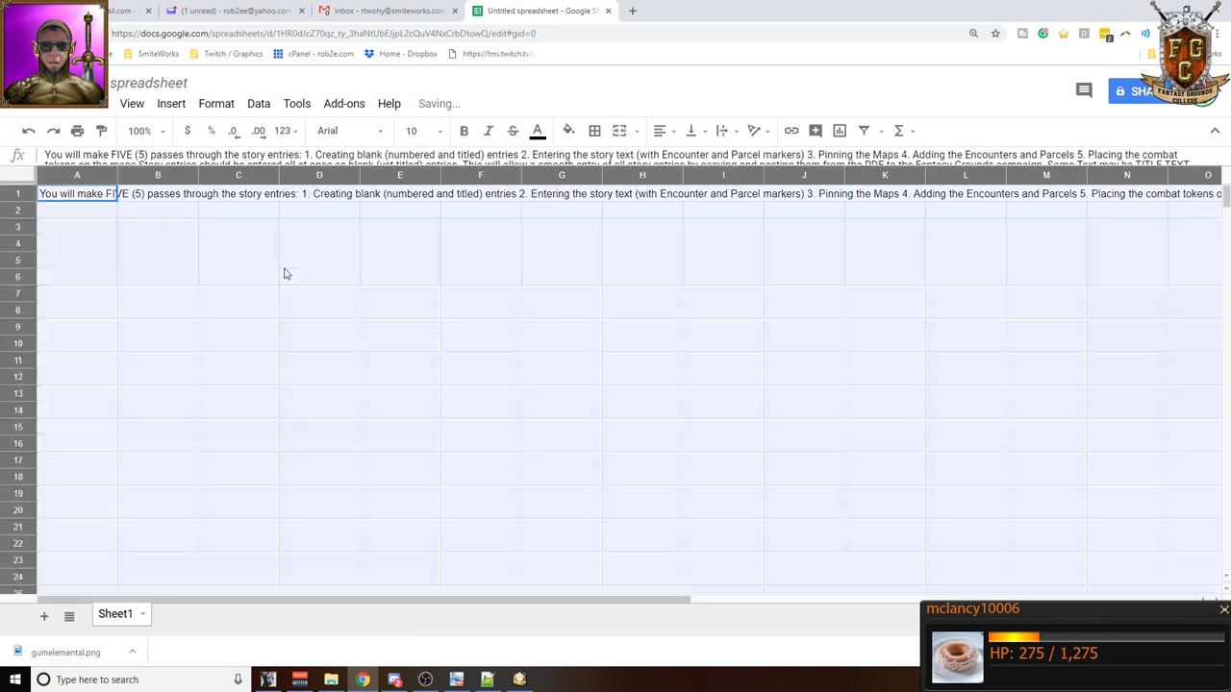
pyautogui.press('Delete')
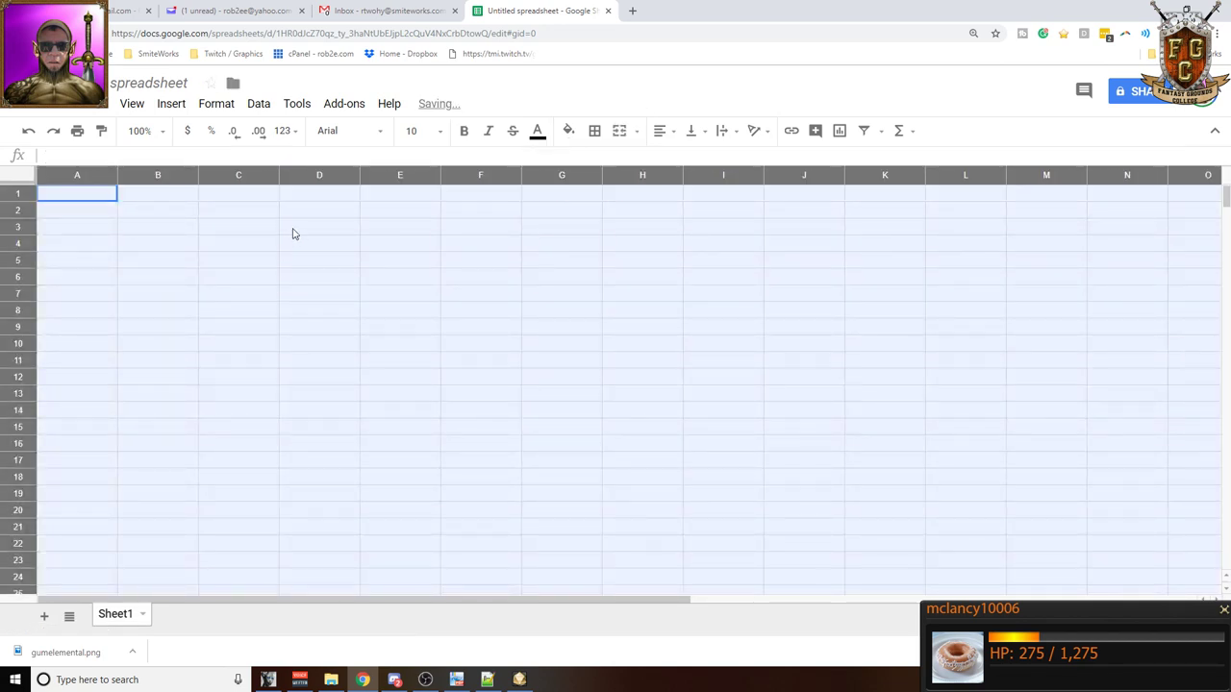
pyautogui.click(215, 215)
pyautogui.click(86, 196)
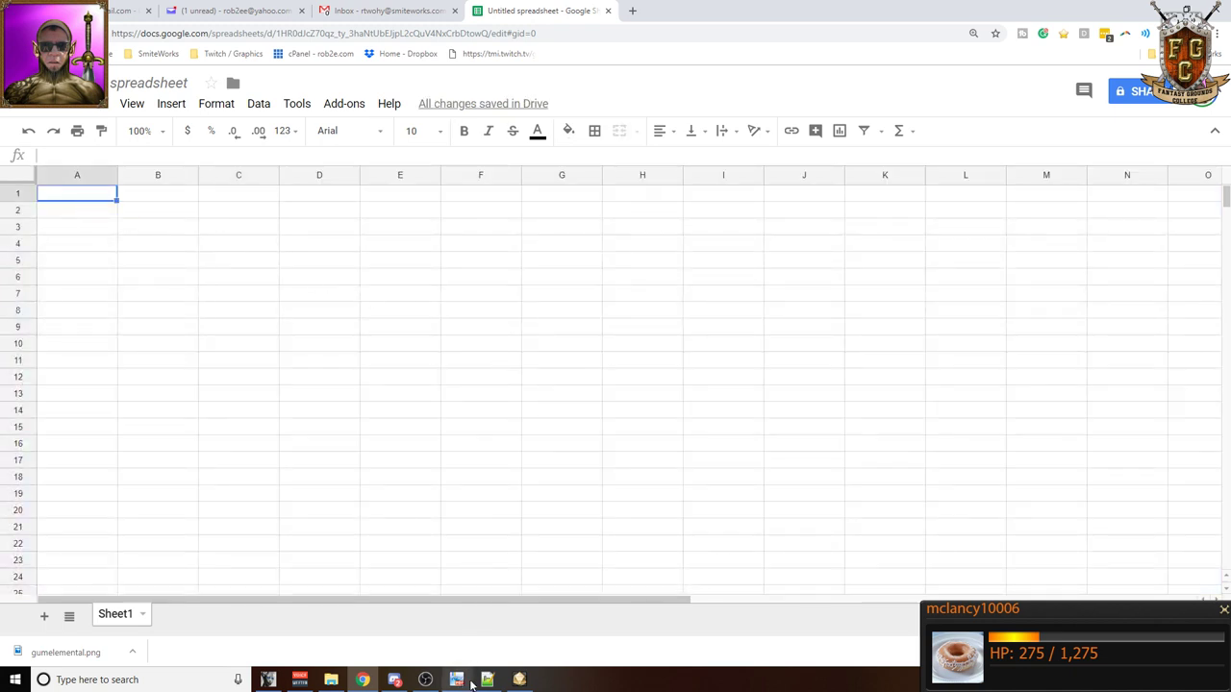
# - Copy the Level column of The Archivist table, from the header to 20th, from the PDF into column A of the spreadsheet
pyautogui.moveTo(484, 685)
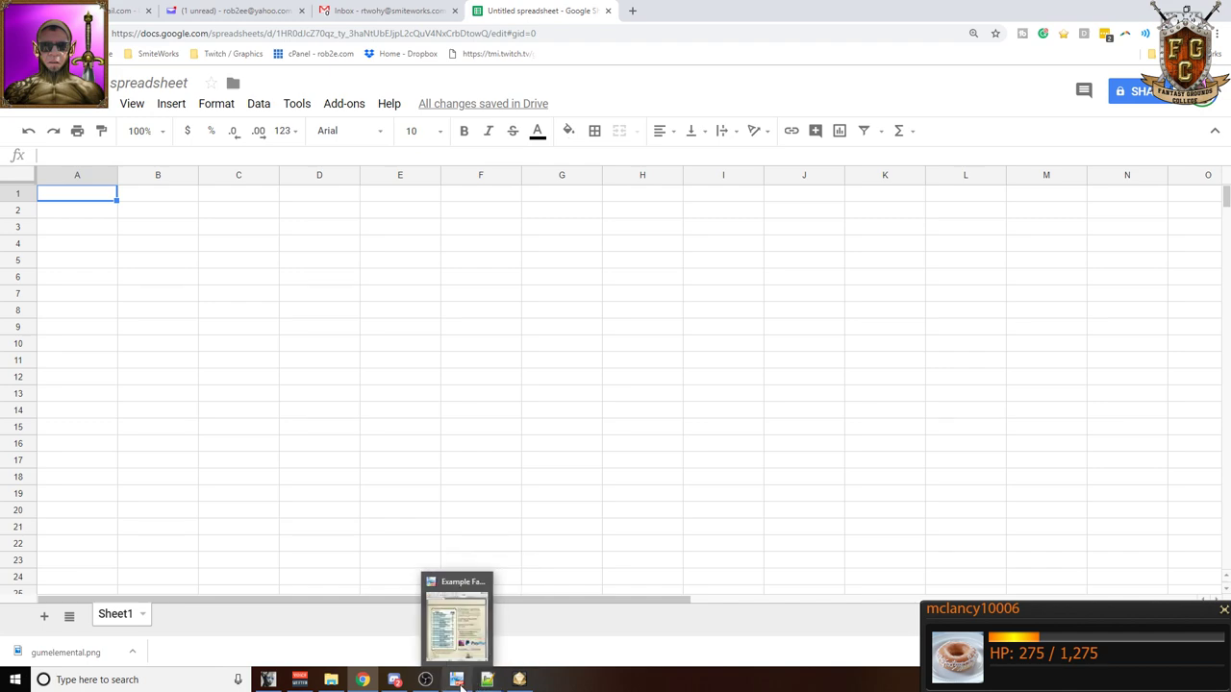
pyautogui.click(487, 683)
pyautogui.click(456, 680)
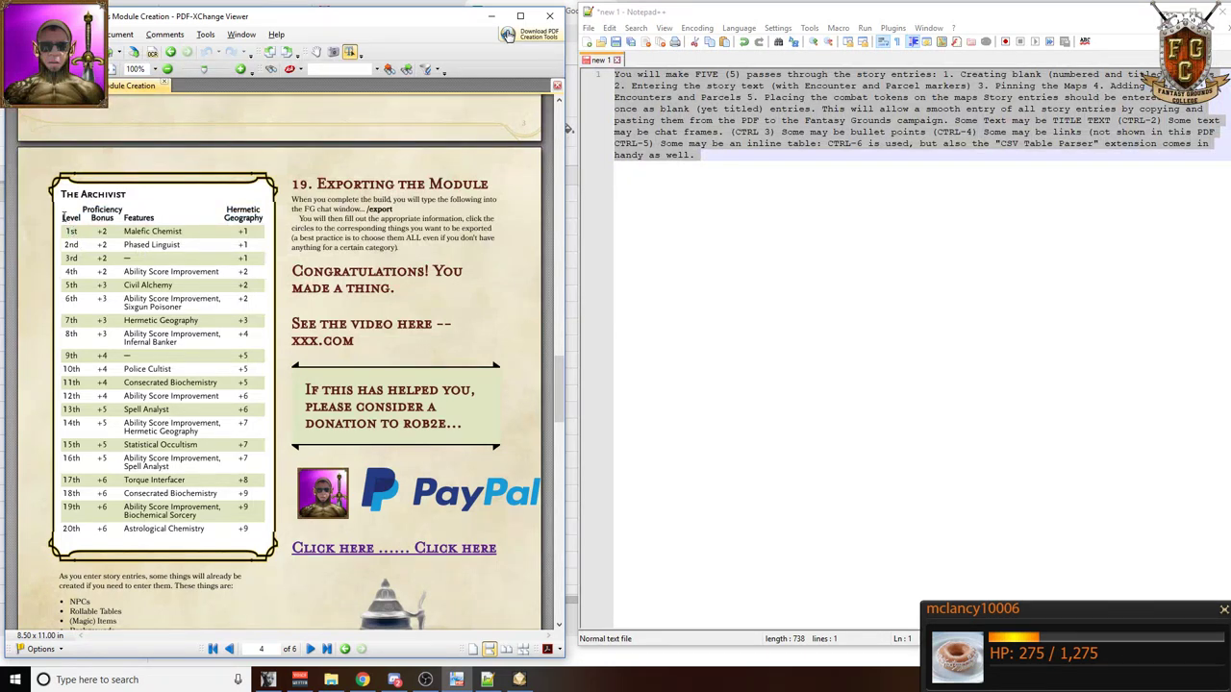
pyautogui.moveTo(65, 218); pyautogui.dragTo(75, 534)
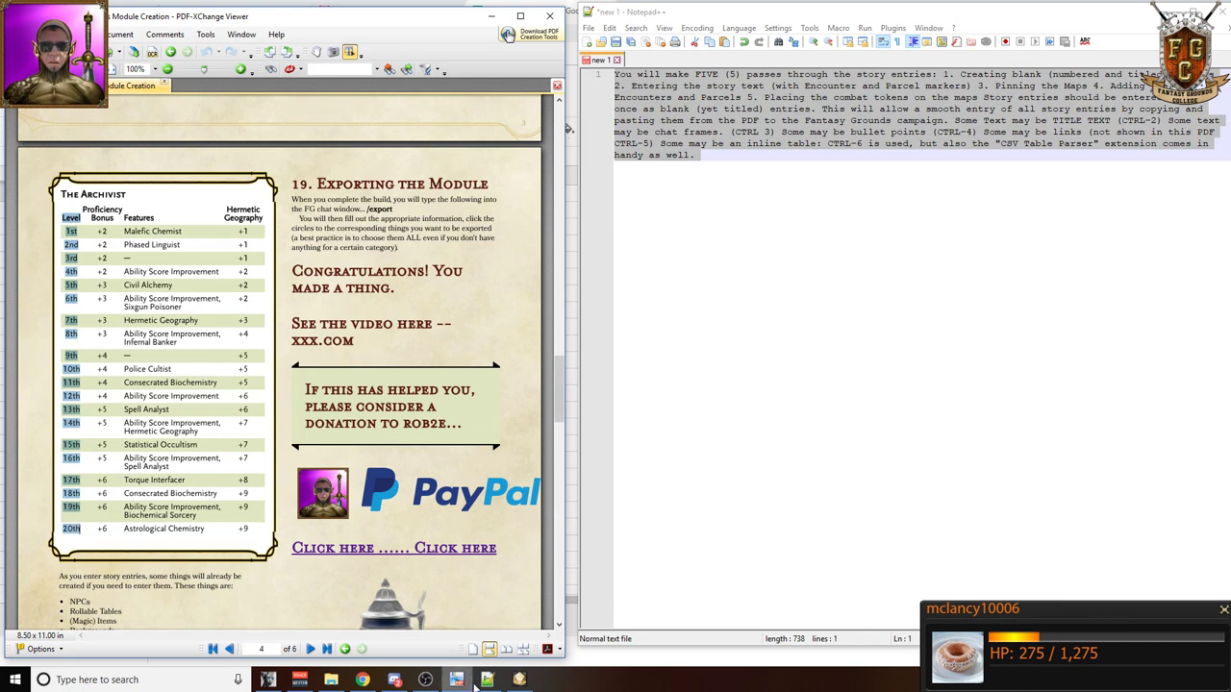
pyautogui.click(361, 680)
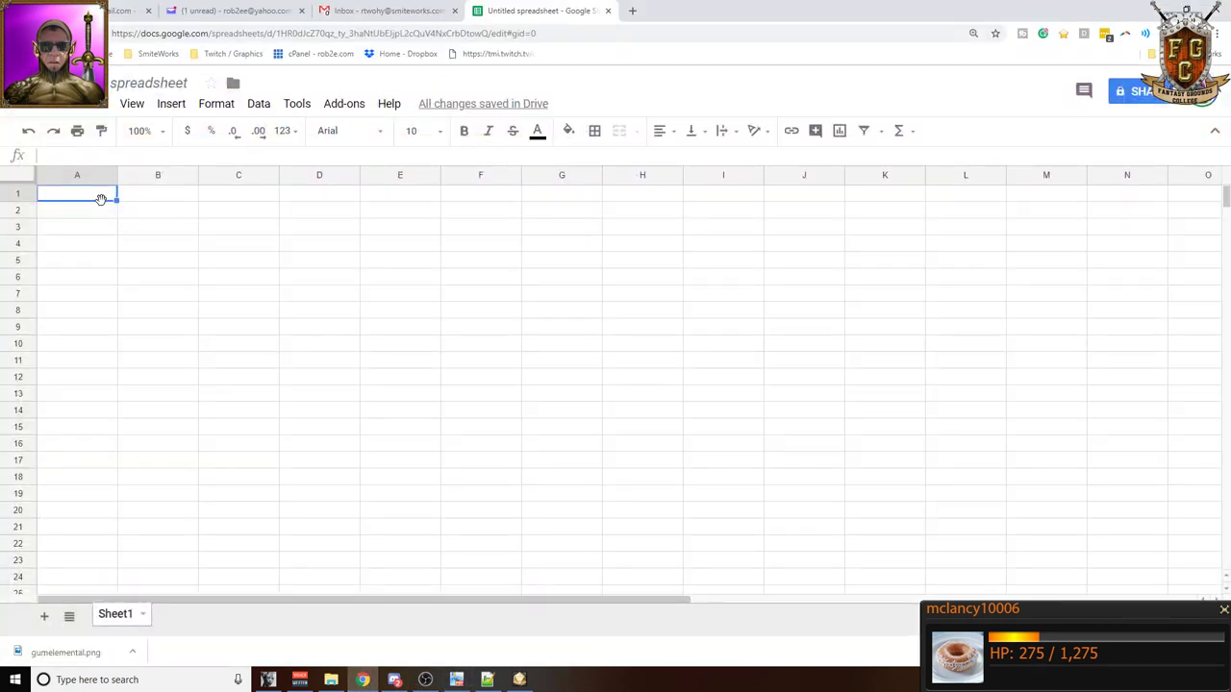
pyautogui.write('Level 1st 2nd 3rd 4th 5th 6th 7th 8th 9th 10th 11th 12th 13th 14th 15th 16th 17th 18th 19th 20th')
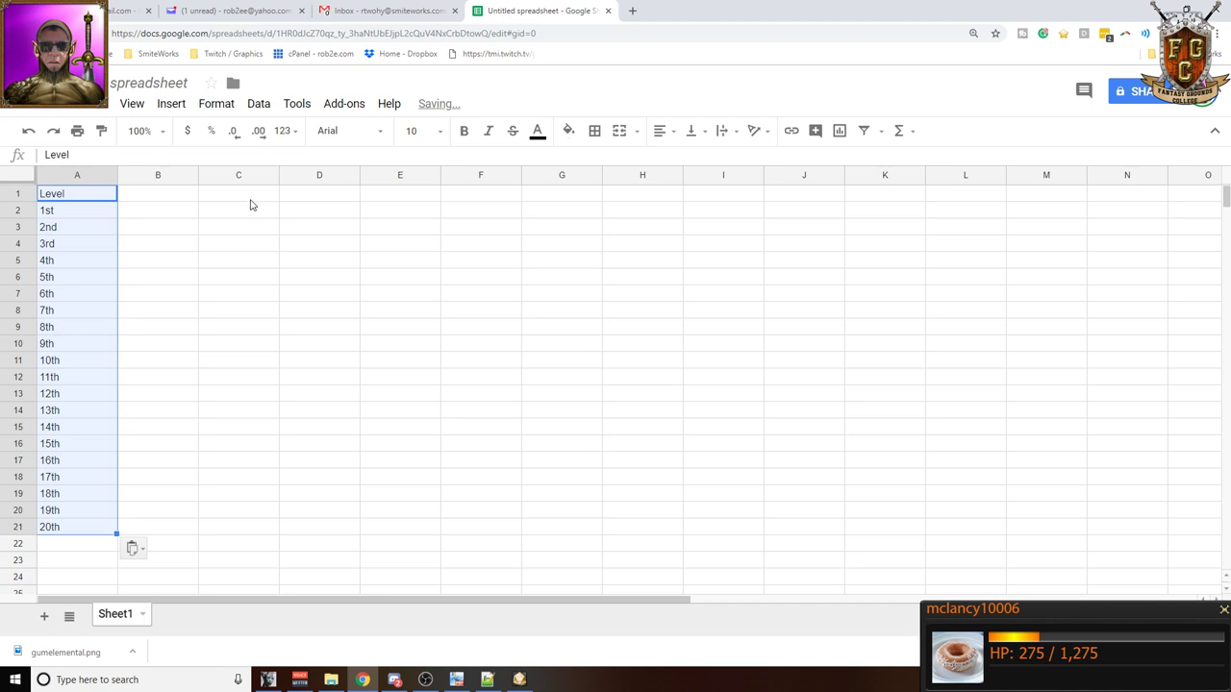
# - Enter a comma in cell B1 and fill it down through B21 as a separator column
pyautogui.click(198, 198)
pyautogui.press('Return')
pyautogui.press('Return')
pyautogui.press('Up')
pyautogui.hotkey('shift', 'Down')
pyautogui.hotkey('shift', 'Down')
pyautogui.hotkey('shift', 'Down')
pyautogui.hotkey('shift', 'Down')
pyautogui.hotkey('shift', 'Down')
pyautogui.hotkey('shift', 'Down')
pyautogui.hotkey('shift', 'Down')
pyautogui.hotkey('shift', 'Down')
pyautogui.hotkey('shift', 'Down')
pyautogui.hotkey('shift', 'Down')
pyautogui.hotkey('shift', 'Down')
pyautogui.hotkey('shift', 'Down')
pyautogui.hotkey('shift', 'Down')
pyautogui.hotkey('shift', 'Down')
pyautogui.hotkey('shift', 'Down')
pyautogui.hotkey('shift', 'Down')
pyautogui.hotkey('shift', 'Down')
pyautogui.hotkey('shift', 'Down')
pyautogui.hotkey('shift', 'Down')
pyautogui.hotkey('shift', 'Down')
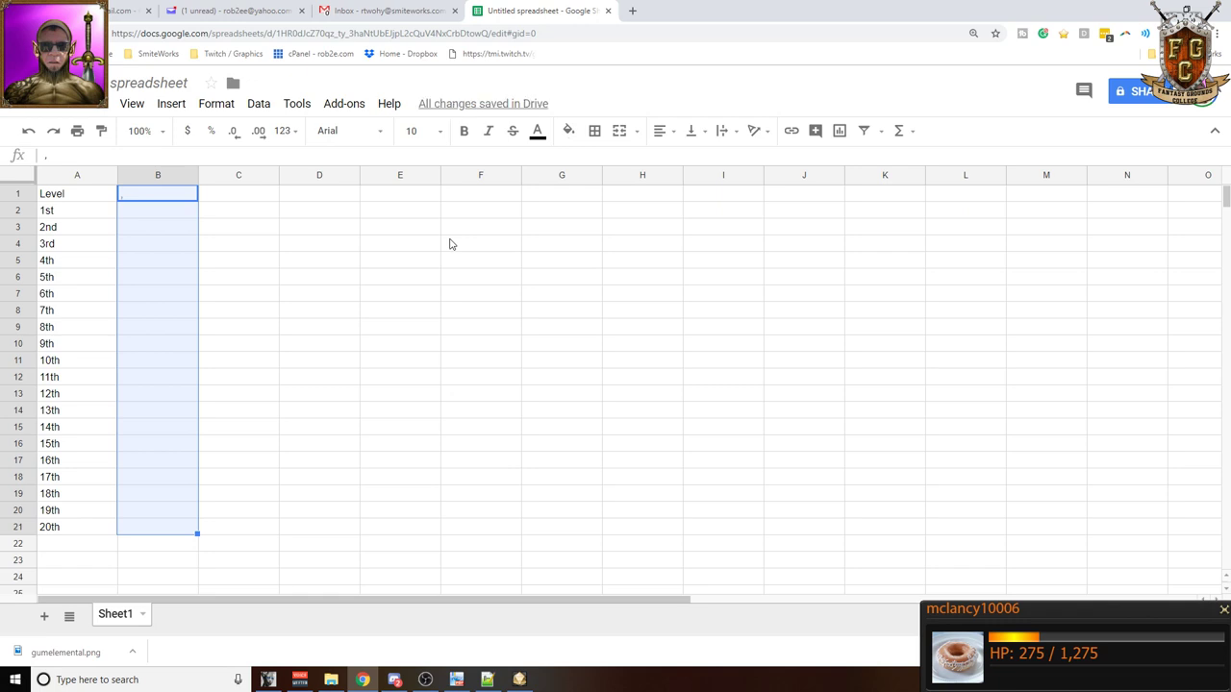
pyautogui.hotkey('ctrl', 'd')
# - Copy the Proficiency Bonus values of The Archivist table from the PDF into column C of the spreadsheet, starting at C3
pyautogui.click(253, 198)
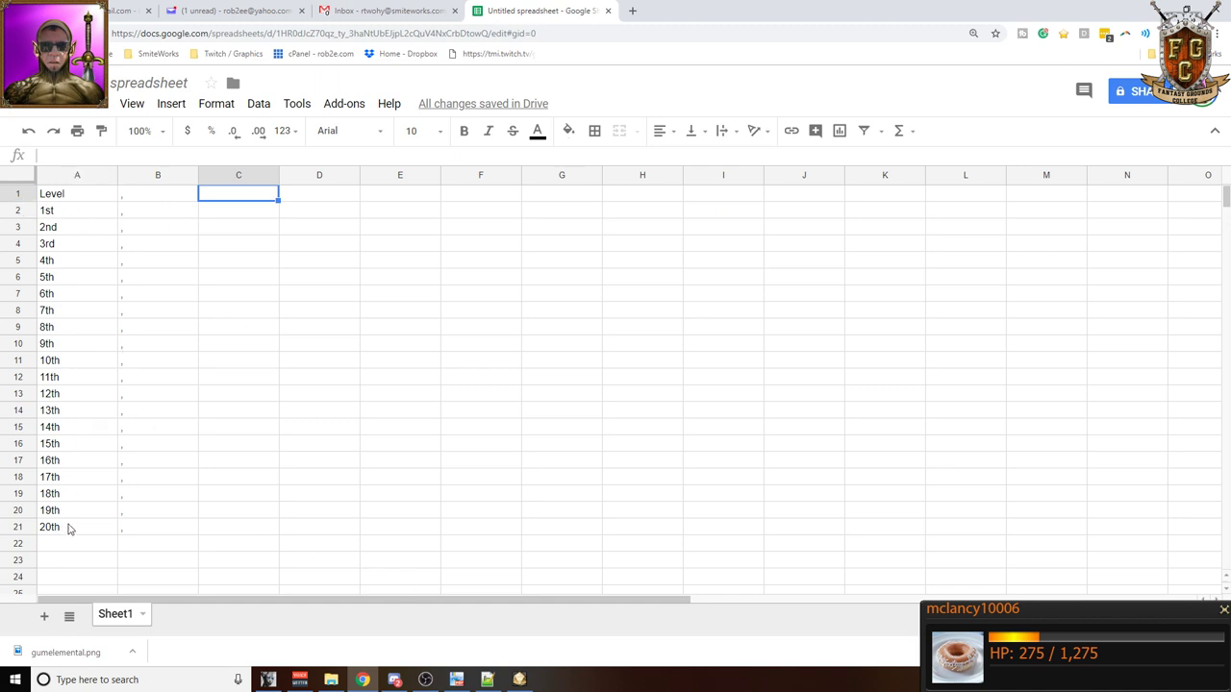
pyautogui.click(481, 683)
pyautogui.click(362, 680)
pyautogui.click(456, 680)
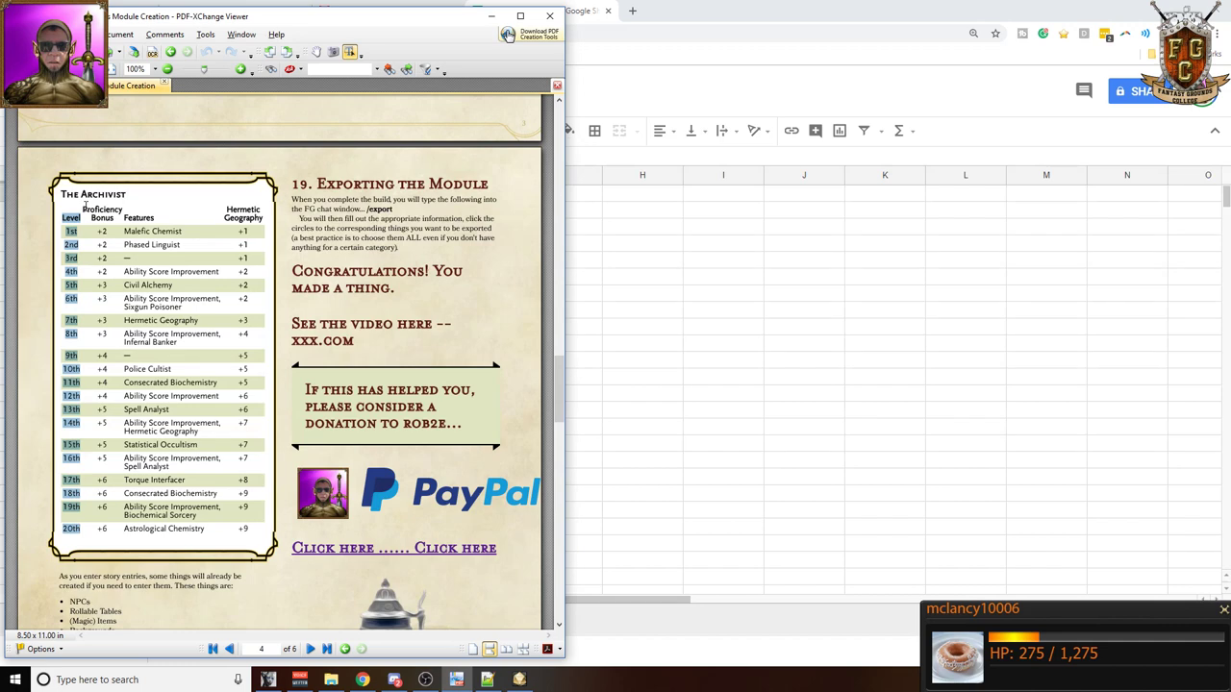
pyautogui.moveTo(85, 205); pyautogui.dragTo(105, 539)
pyautogui.click(100, 232)
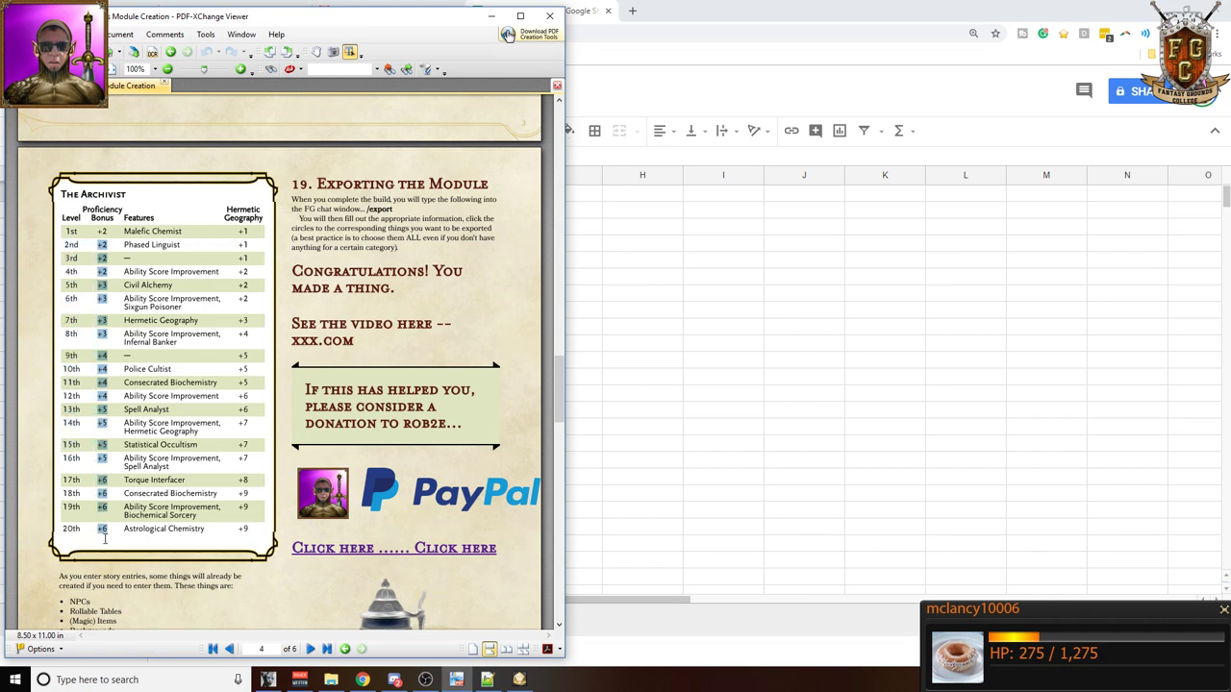
pyautogui.moveTo(104, 544); pyautogui.dragTo(105, 544)
pyautogui.click(652, 315)
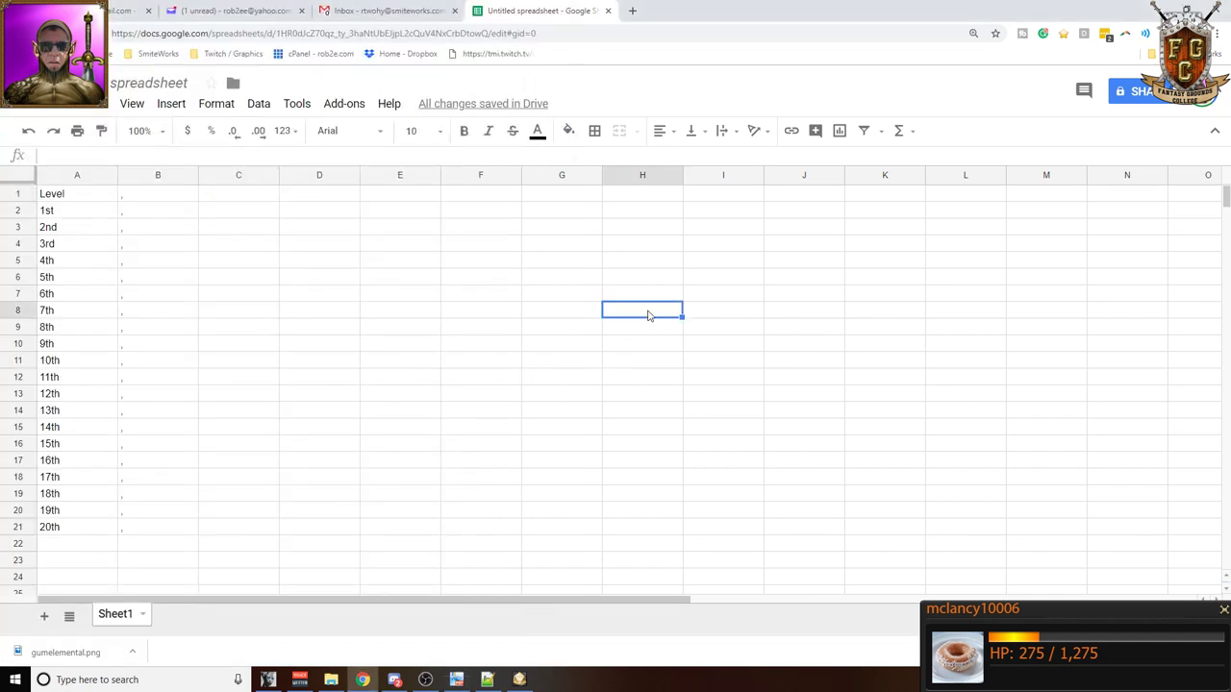
pyautogui.click(232, 234)
pyautogui.hotkey('ctrl', 'v')
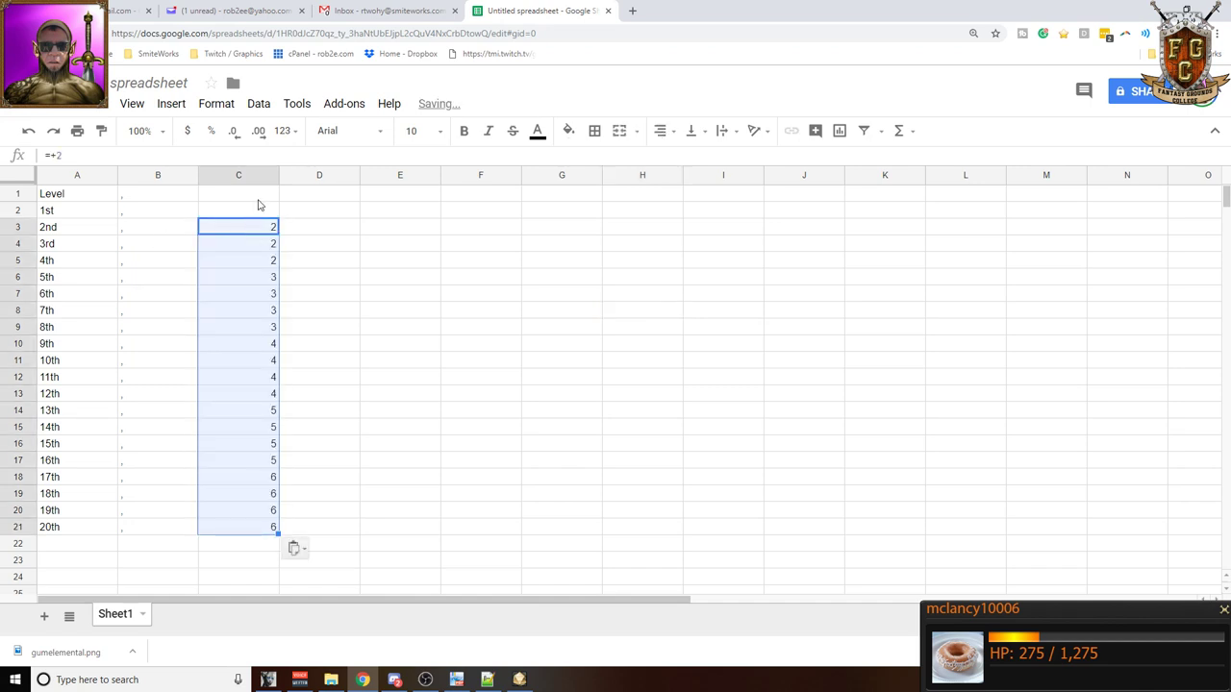
pyautogui.click(258, 211)
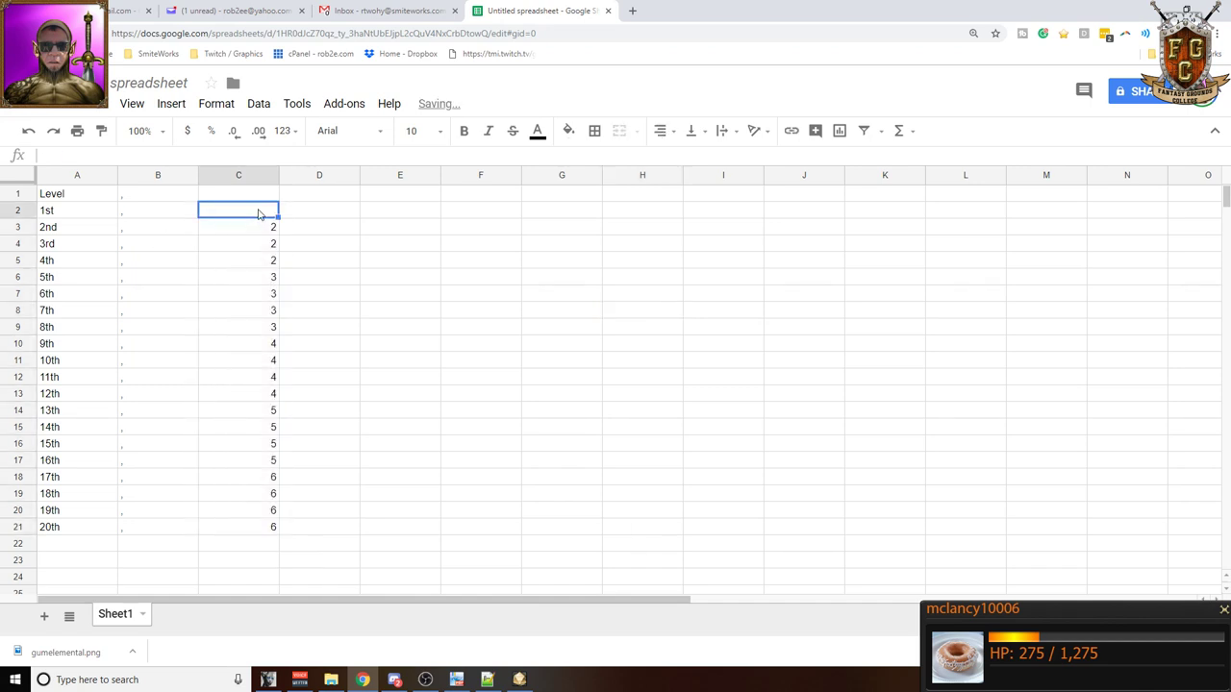
pyautogui.click(456, 680)
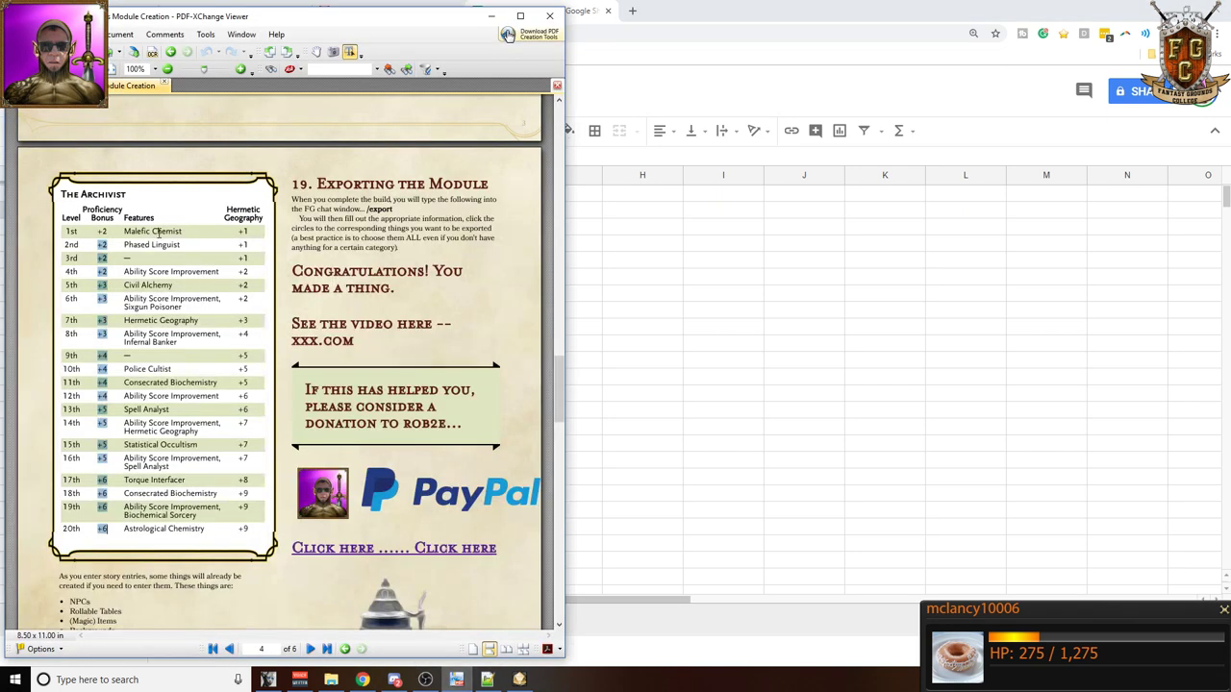
pyautogui.doubleClick(97, 210)
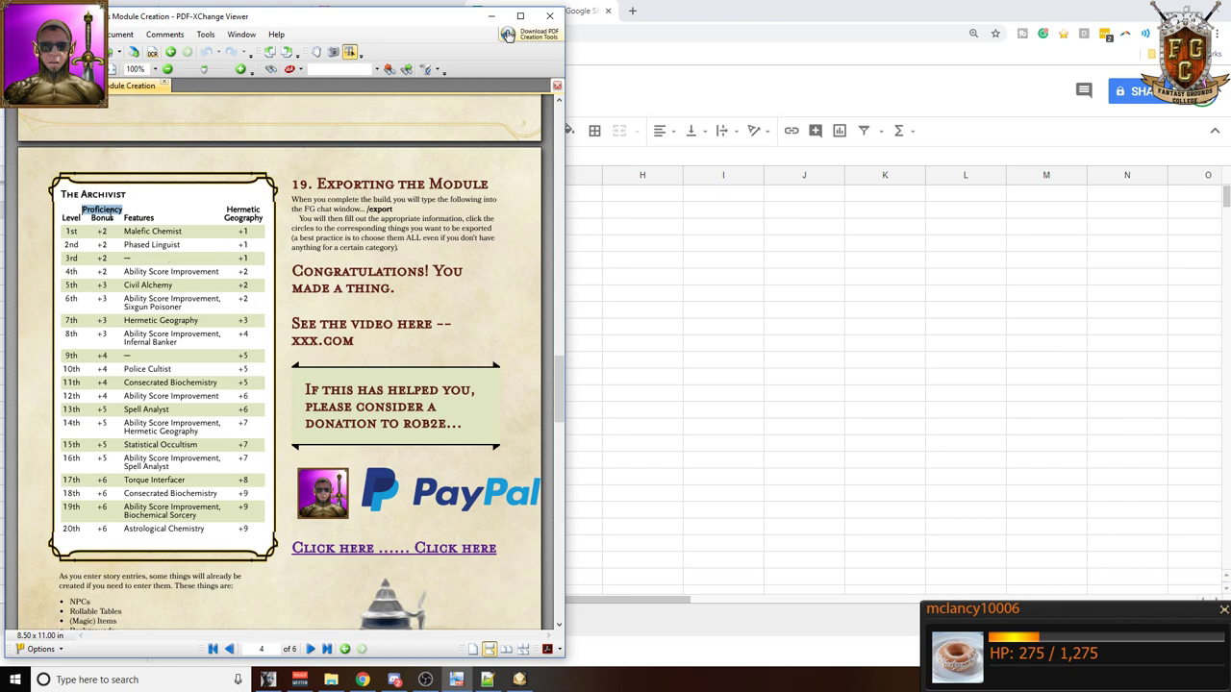
pyautogui.click(669, 281)
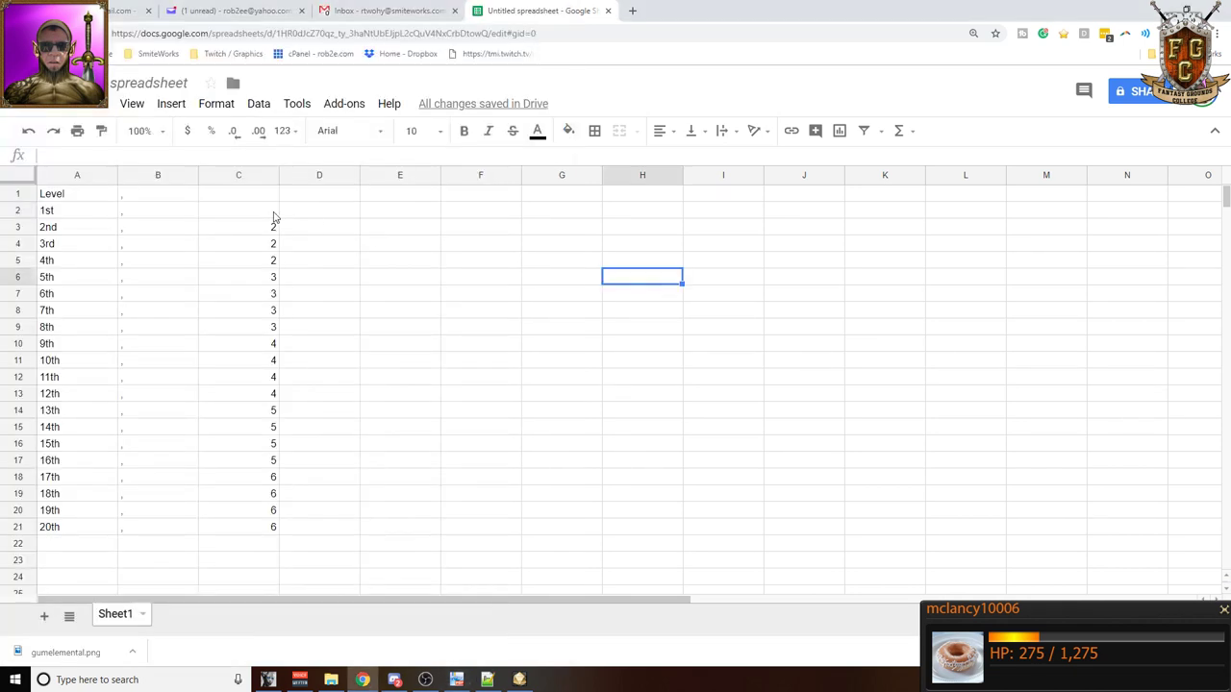
pyautogui.click(273, 214)
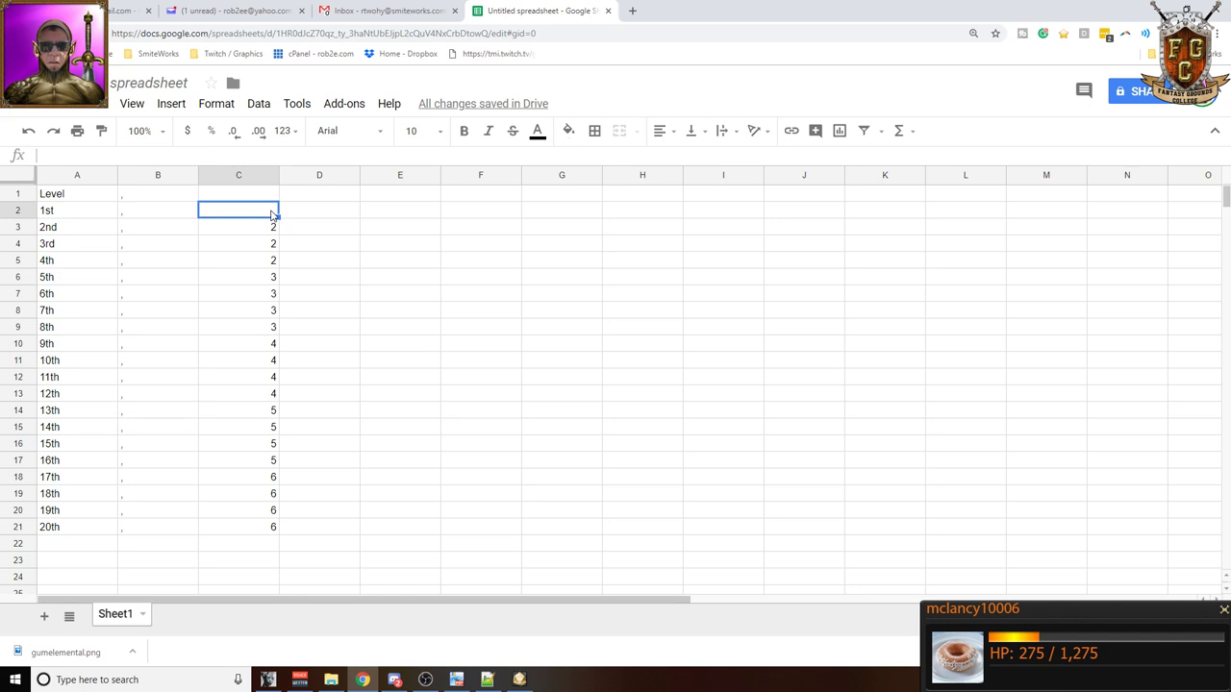
# - Try to convert the bonus values in C3:C21 by pasting format only and values only over them
pyautogui.click(267, 231)
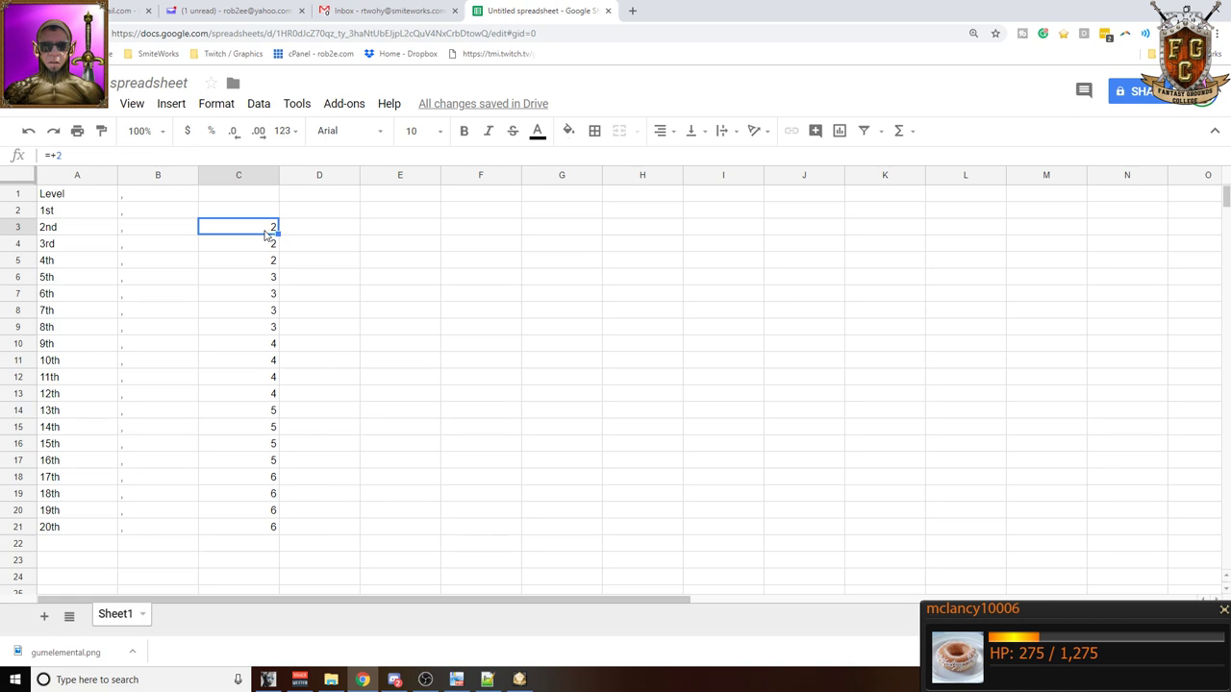
pyautogui.hotkey('ctrl', 'a')
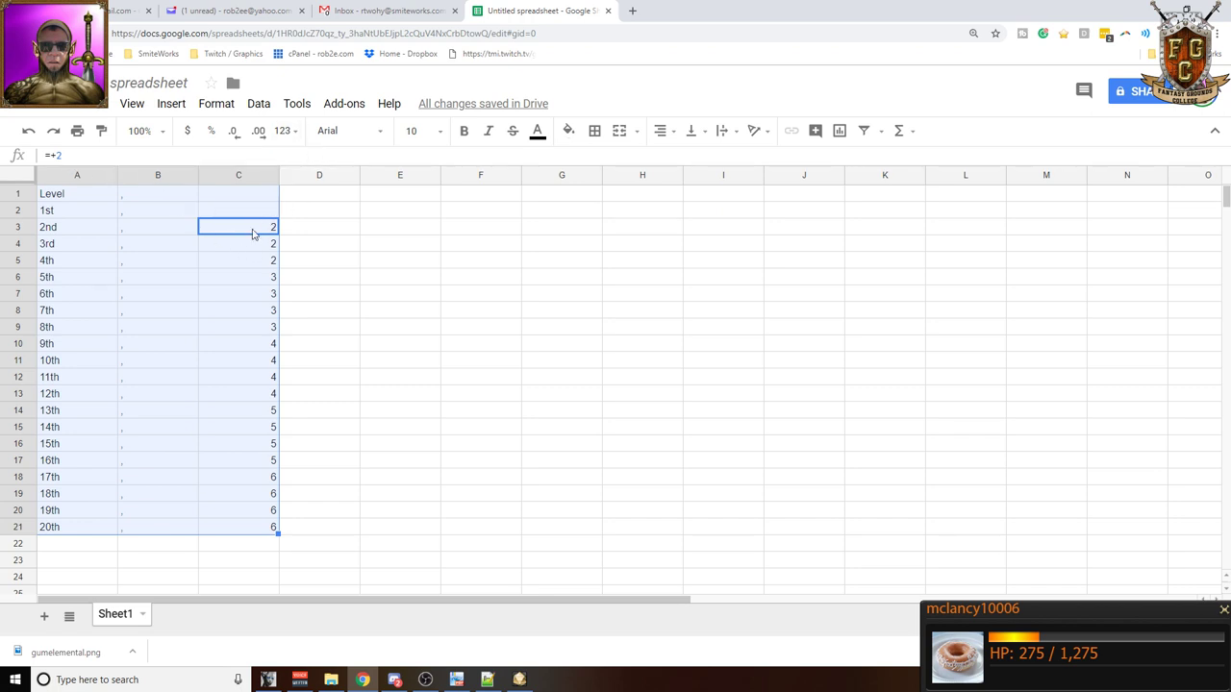
pyautogui.click(253, 234)
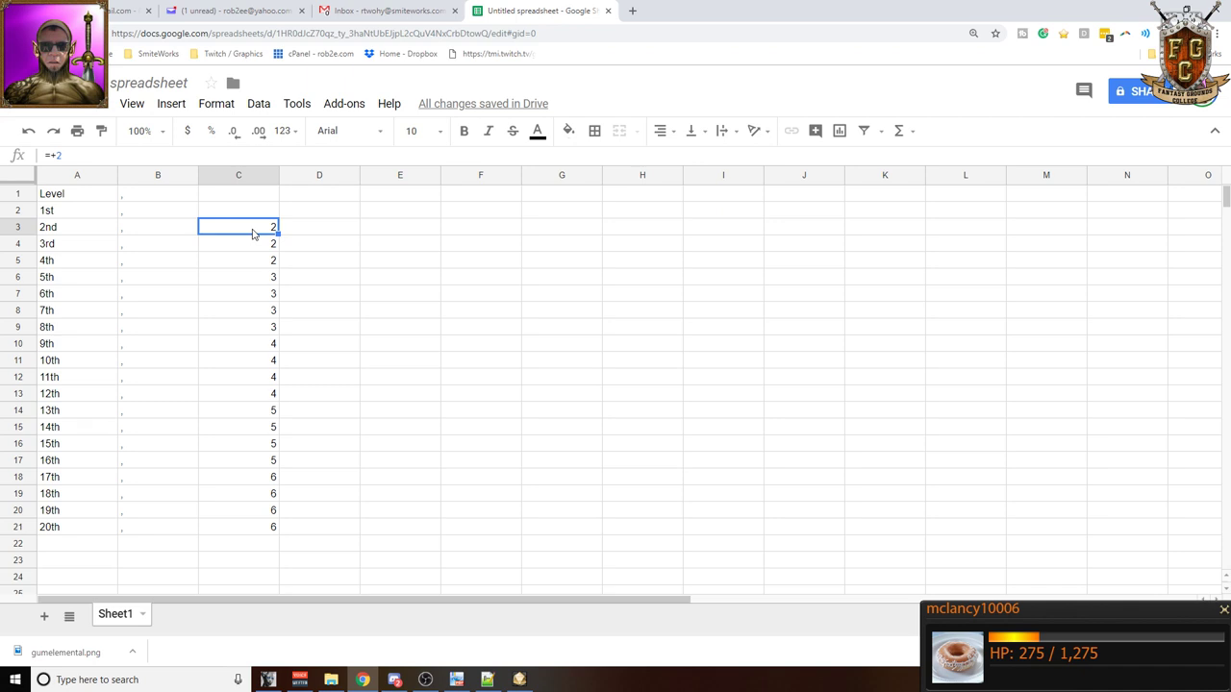
pyautogui.hotkey('shift', 'Down')
pyautogui.hotkey('shift', 'Down')
pyautogui.hotkey('shift', 'Down')
pyautogui.hotkey('shift', 'Down')
pyautogui.hotkey('shift', 'Down')
pyautogui.hotkey('shift', 'Down')
pyautogui.hotkey('shift', 'Down')
pyautogui.hotkey('shift', 'Down')
pyautogui.hotkey('shift', 'Down')
pyautogui.hotkey('shift', 'Down')
pyautogui.hotkey('shift', 'Down')
pyautogui.hotkey('shift', 'Down')
pyautogui.hotkey('shift', 'Down')
pyautogui.hotkey('shift', 'Down')
pyautogui.hotkey('shift', 'Down')
pyautogui.hotkey('shift', 'Down')
pyautogui.hotkey('shift', 'Down')
pyautogui.hotkey('shift', 'Down')
pyautogui.hotkey('shift', 'Down')
pyautogui.hotkey('shift', 'Down')
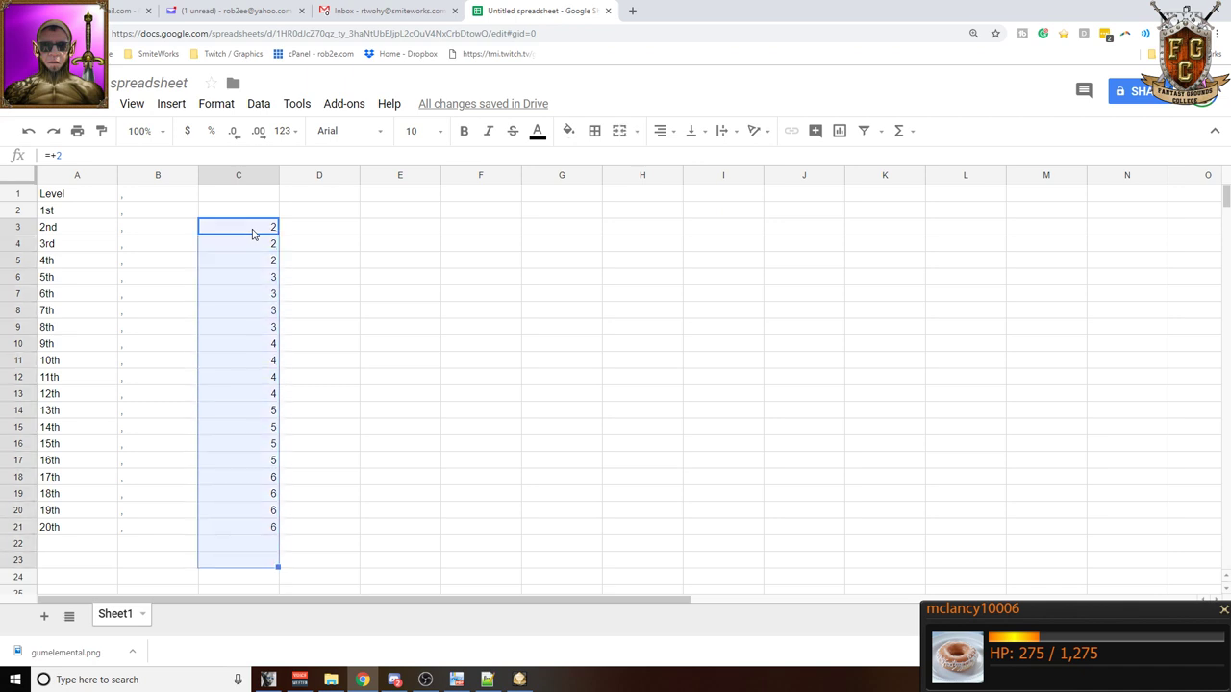
pyautogui.hotkey('shift', 'Up')
pyautogui.hotkey('shift', 'Up')
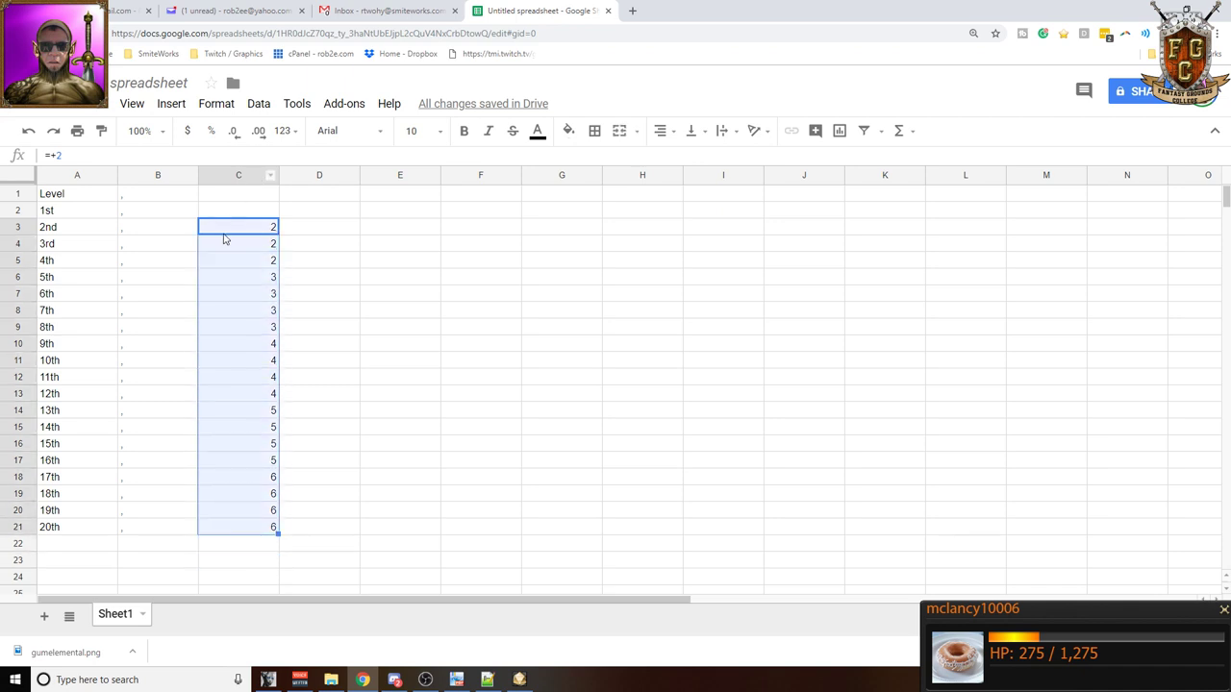
pyautogui.rightClick(234, 230)
pyautogui.moveTo(267, 310)
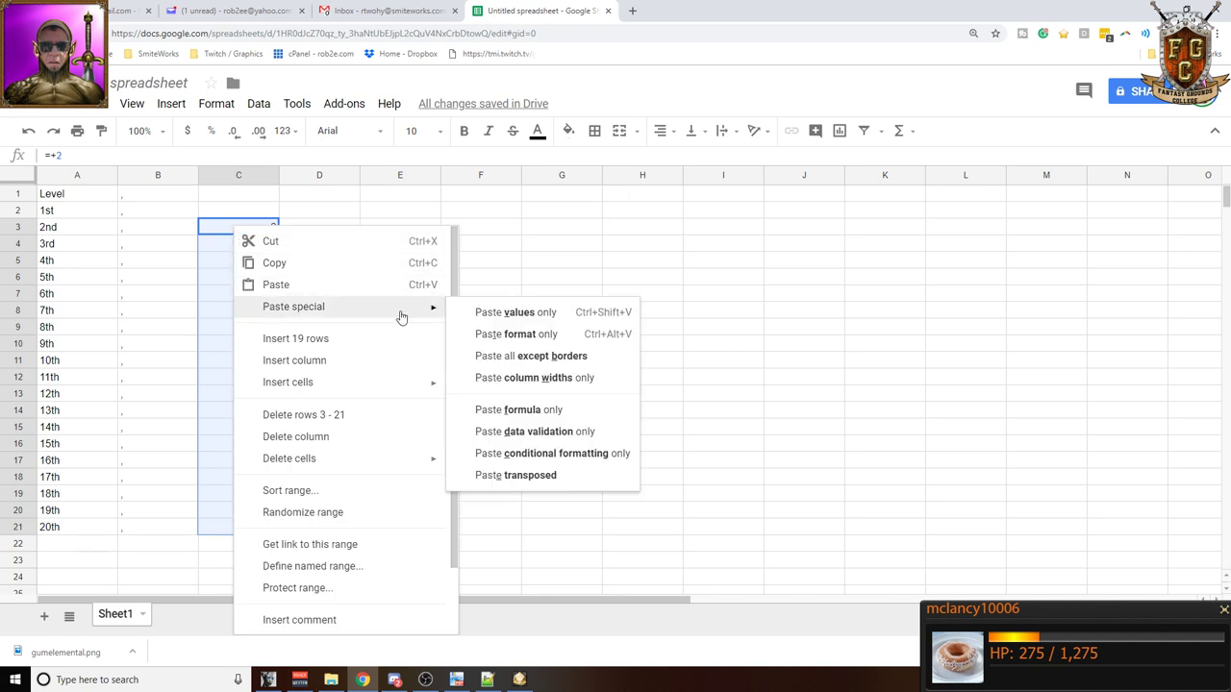
pyautogui.click(533, 336)
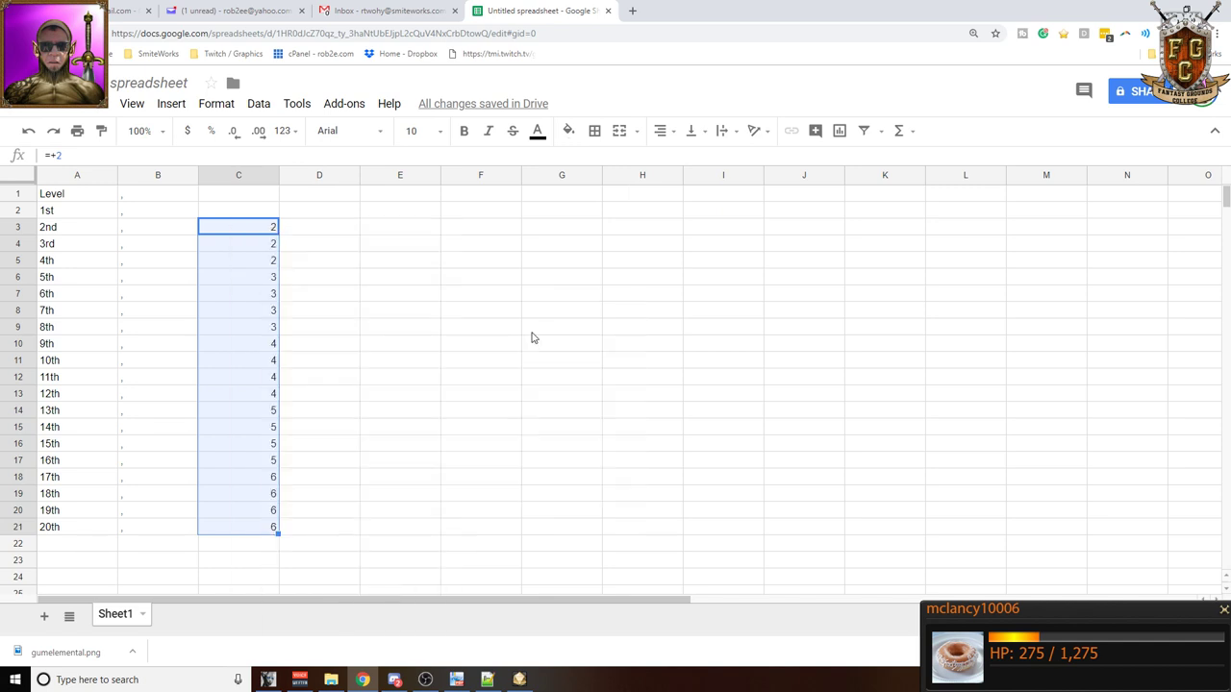
pyautogui.rightClick(234, 227)
pyautogui.moveTo(321, 315)
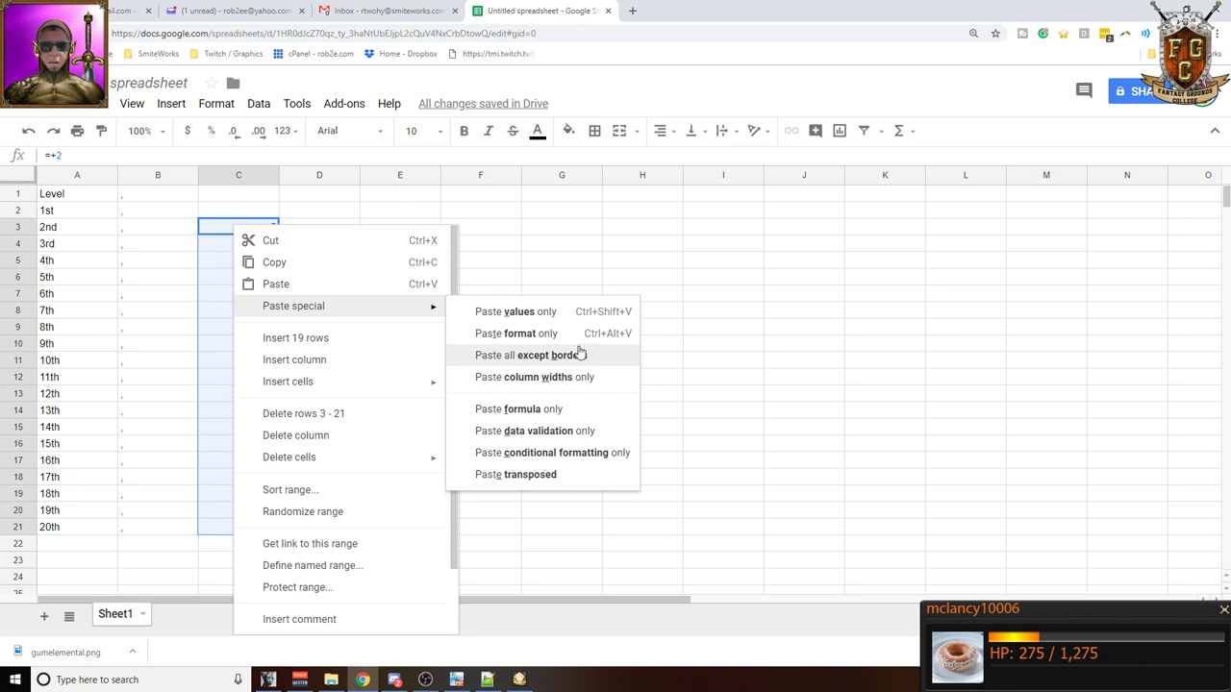
pyautogui.click(552, 312)
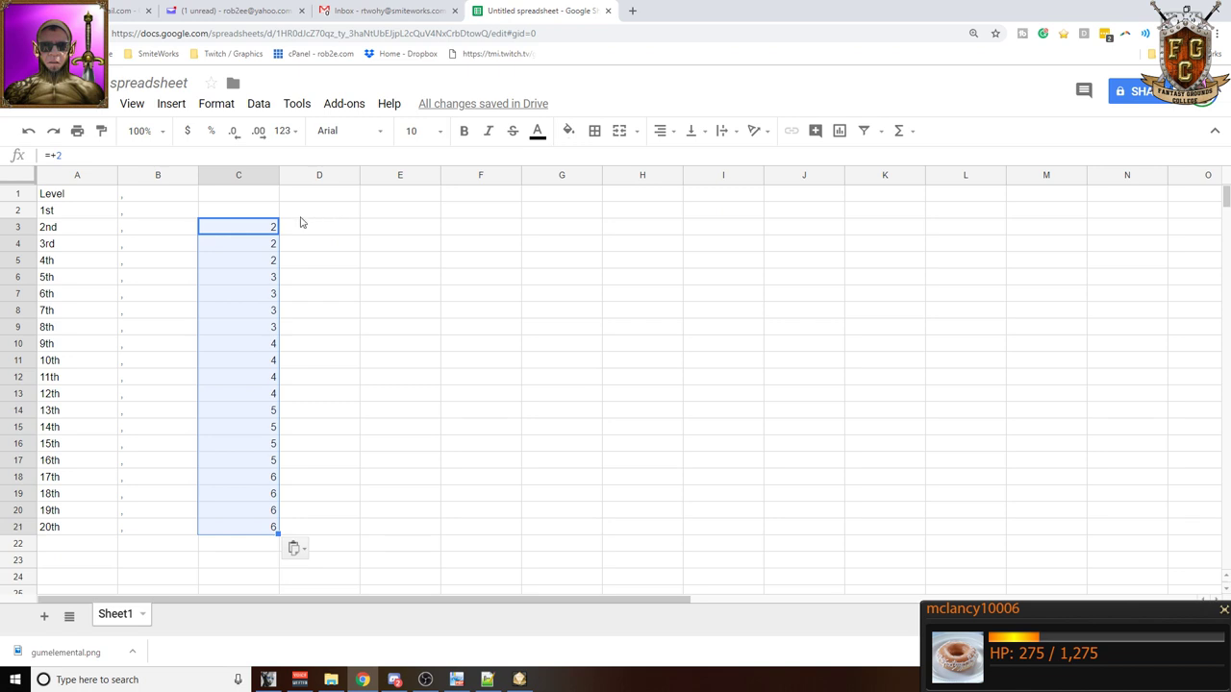
# - Try to strip the equals sign from the formula in cell C3
pyautogui.click(248, 219)
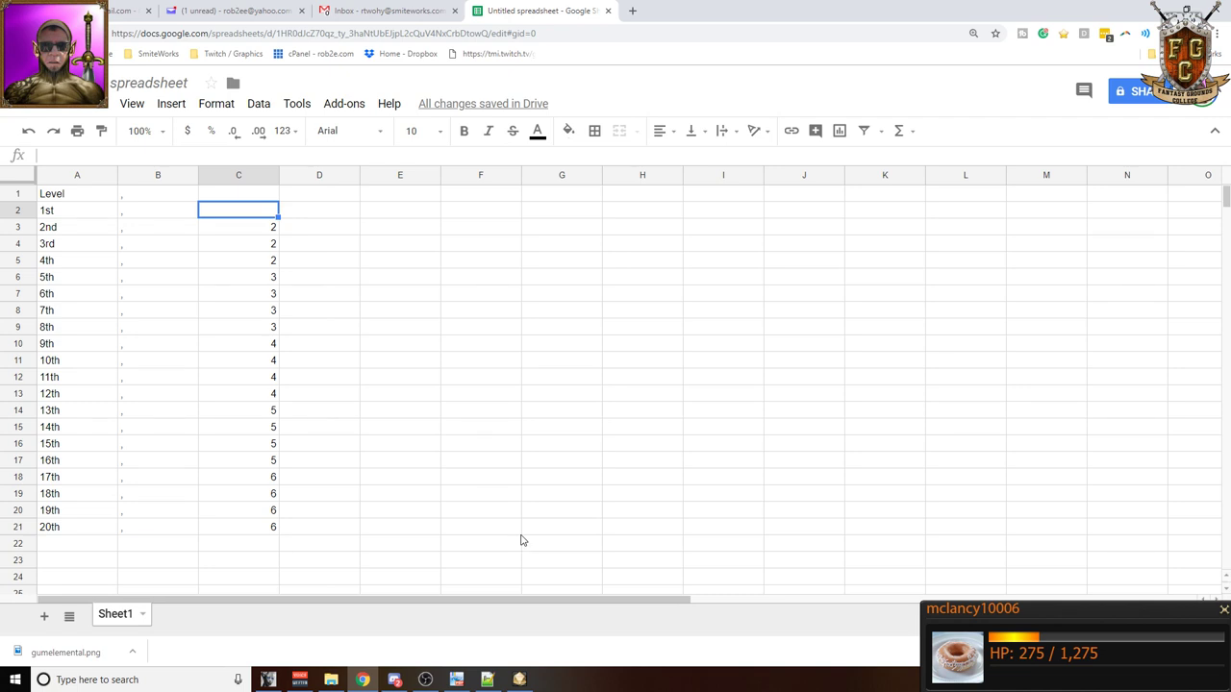
pyautogui.click(248, 238)
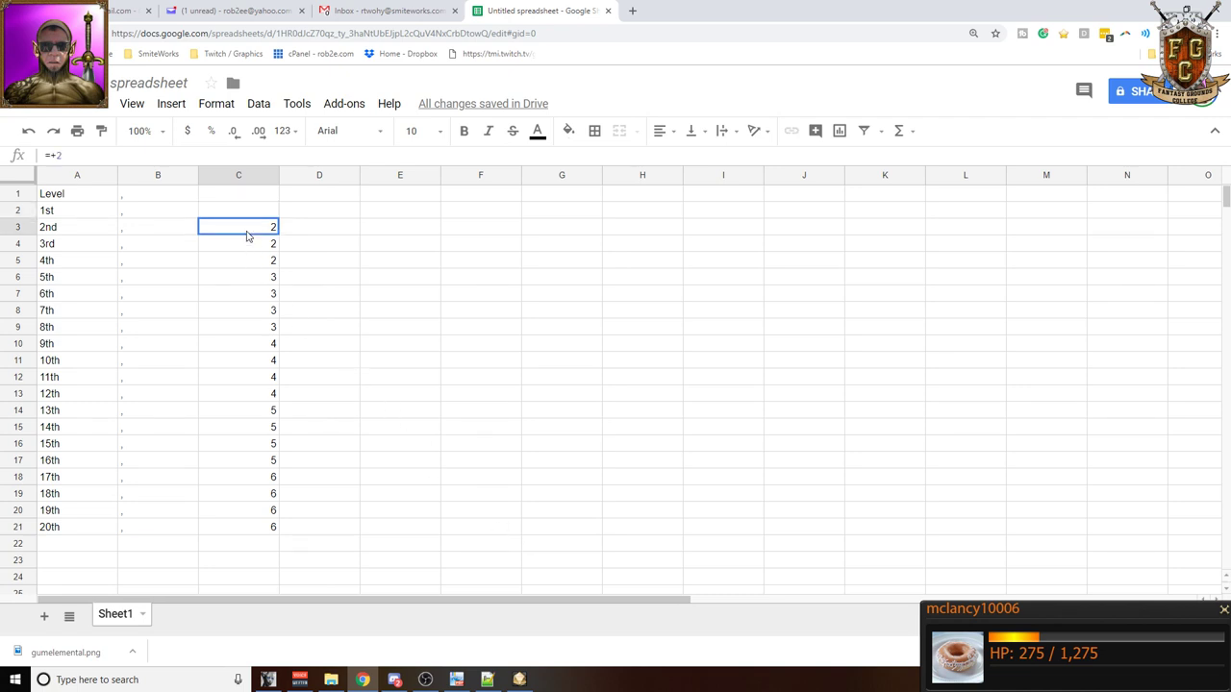
pyautogui.click(50, 154)
pyautogui.press('BackSpace')
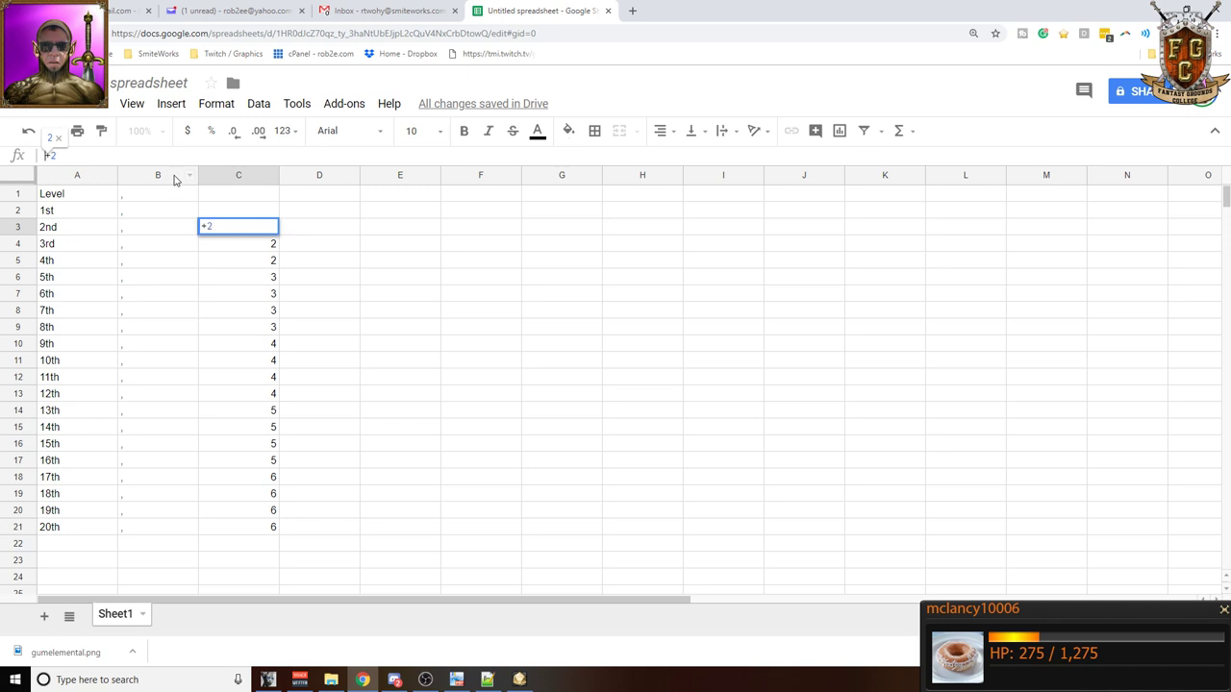
pyautogui.click(257, 248)
pyautogui.click(244, 235)
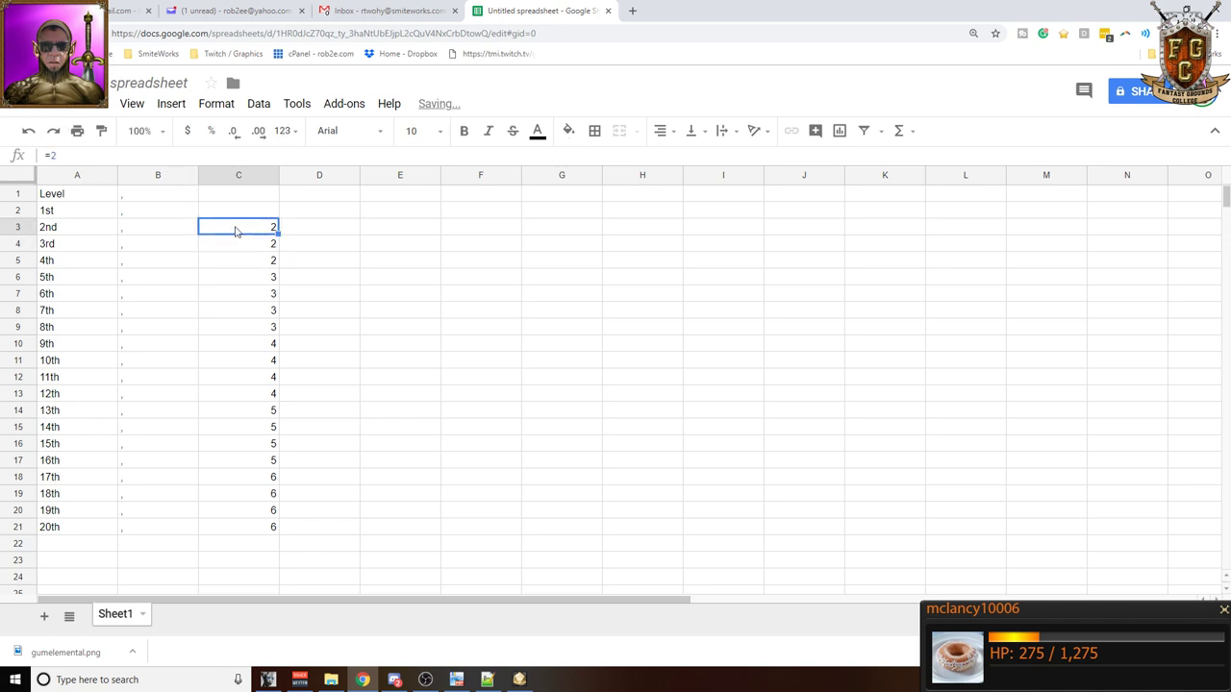
# - Replace the formula in cell C3 with the apostrophe-prefixed text value '+2
pyautogui.click(50, 155)
pyautogui.write('=')
pyautogui.hotkey('ctrl', 'a')
pyautogui.write("'")
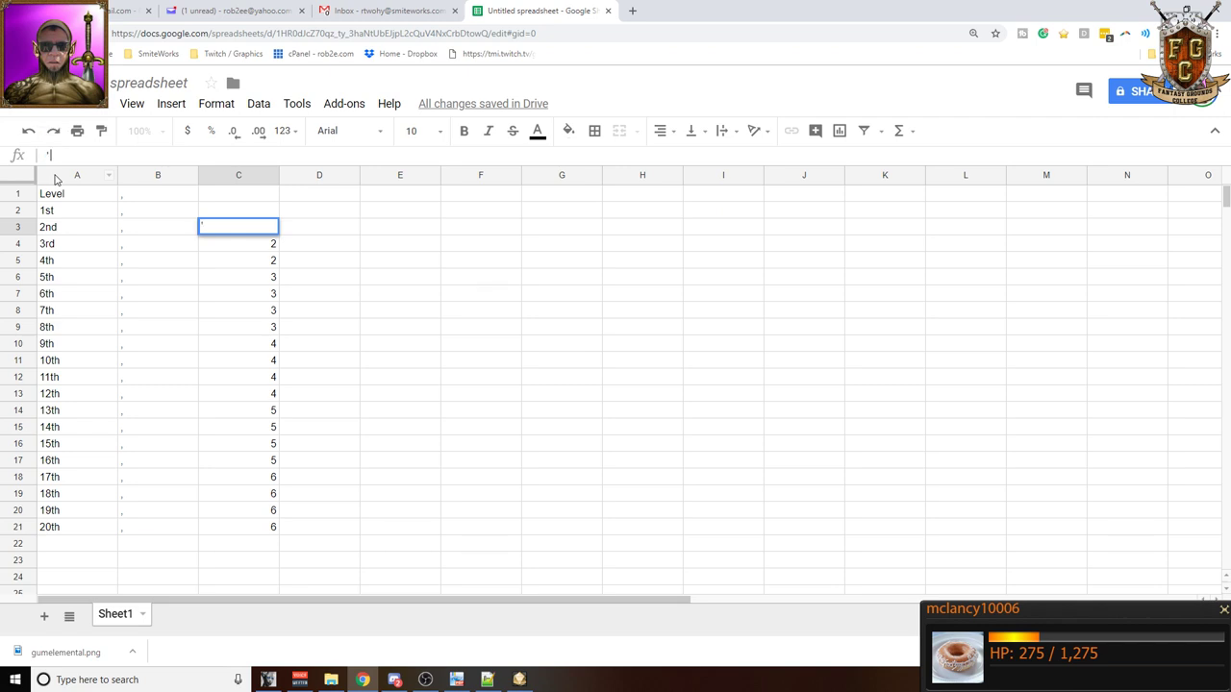
pyautogui.write('+2')
pyautogui.press('Return')
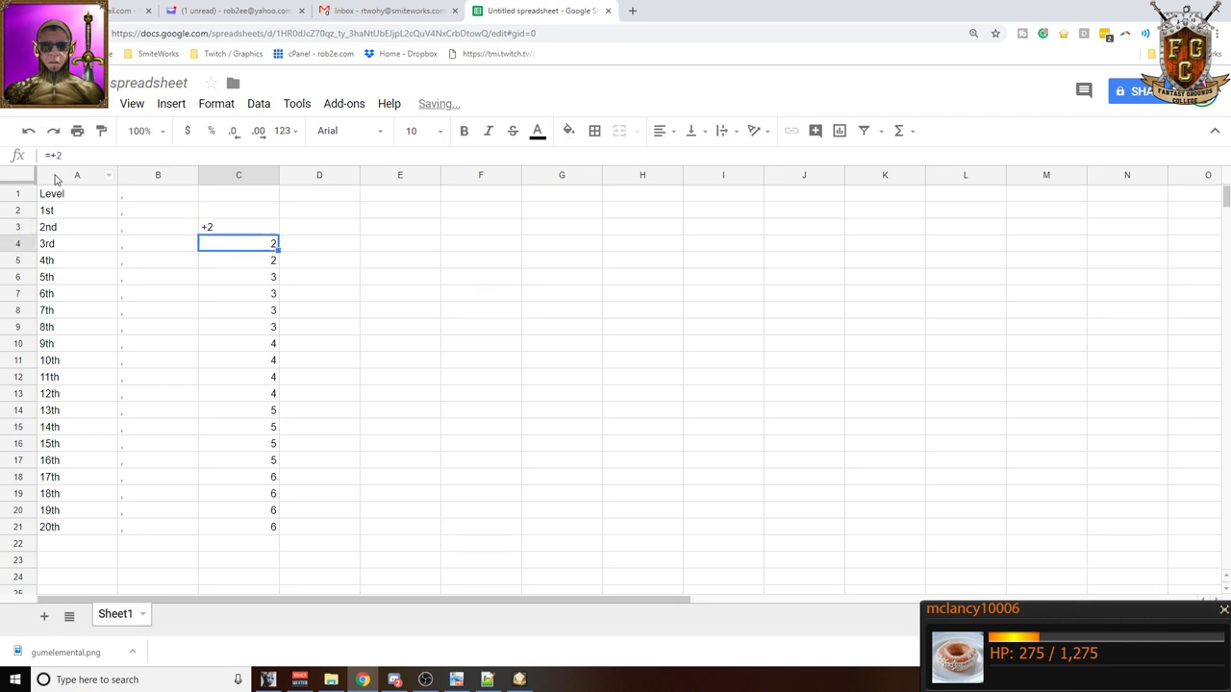
# - Copy the +2 text value from C3 into cells C2 through C5 for levels 1st to 4th
pyautogui.press('Up')
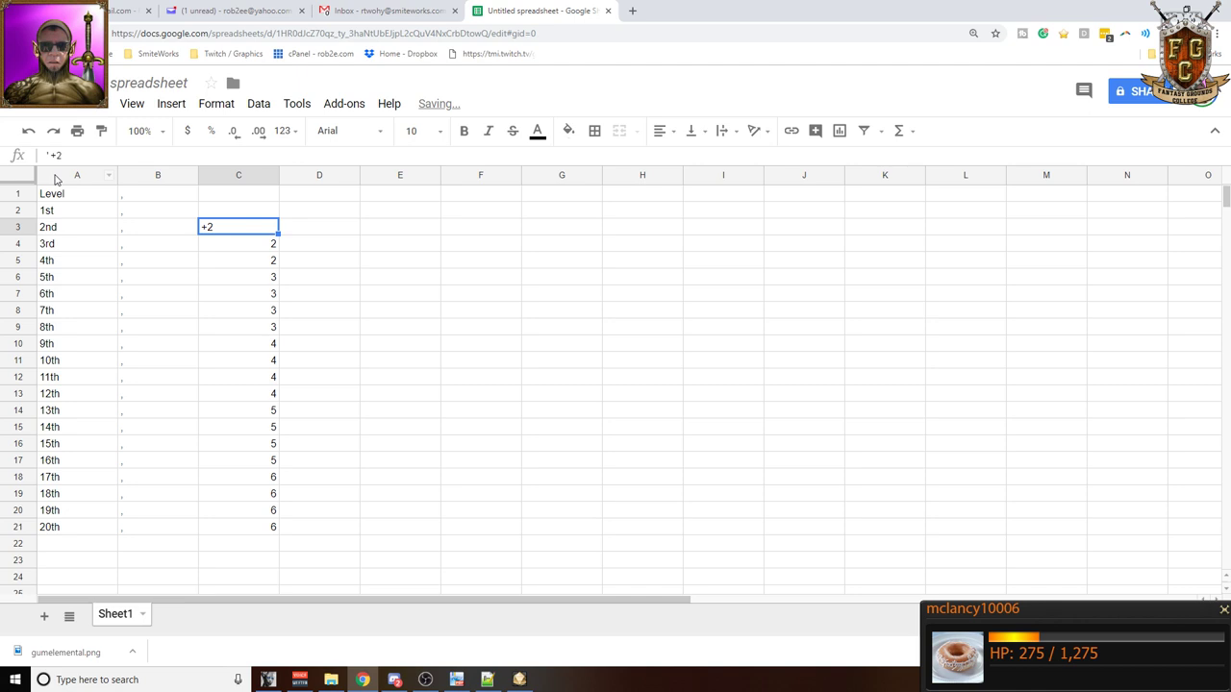
pyautogui.hotkey('shift', 'Down')
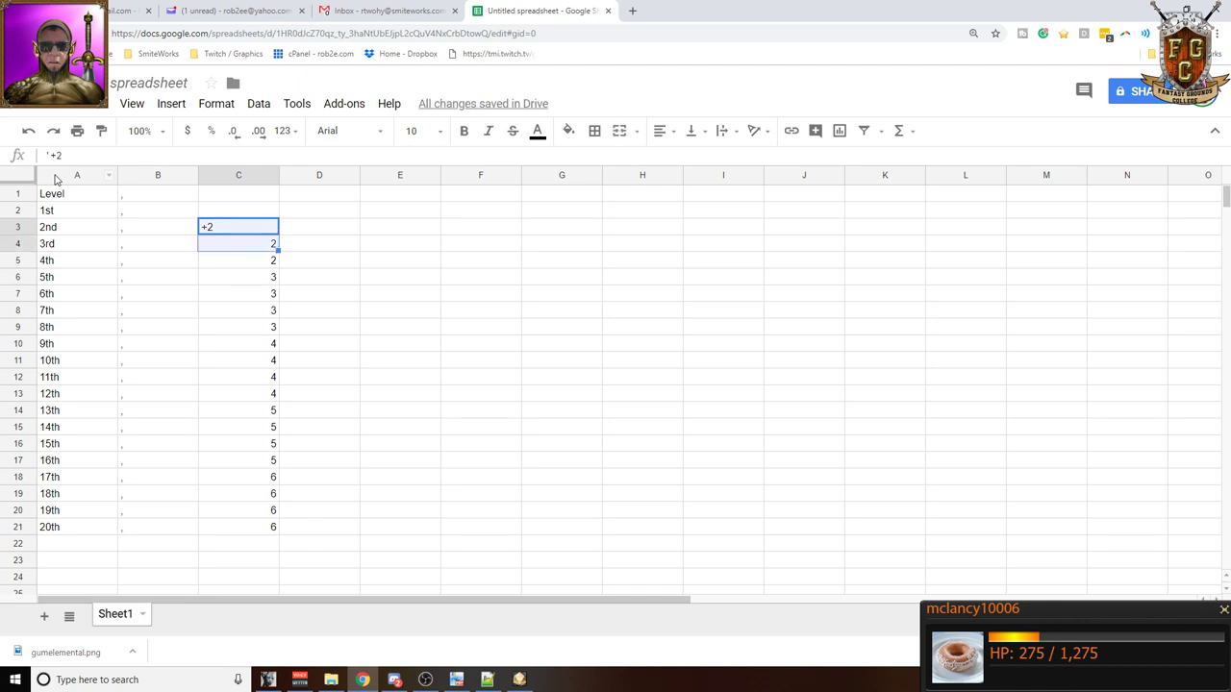
pyautogui.press('Up')
pyautogui.press('Down')
pyautogui.hotkey('ctrl', 'c')
pyautogui.press('Up')
pyautogui.hotkey('shift', 'Down')
pyautogui.hotkey('shift', 'Down')
pyautogui.hotkey('shift', 'Down')
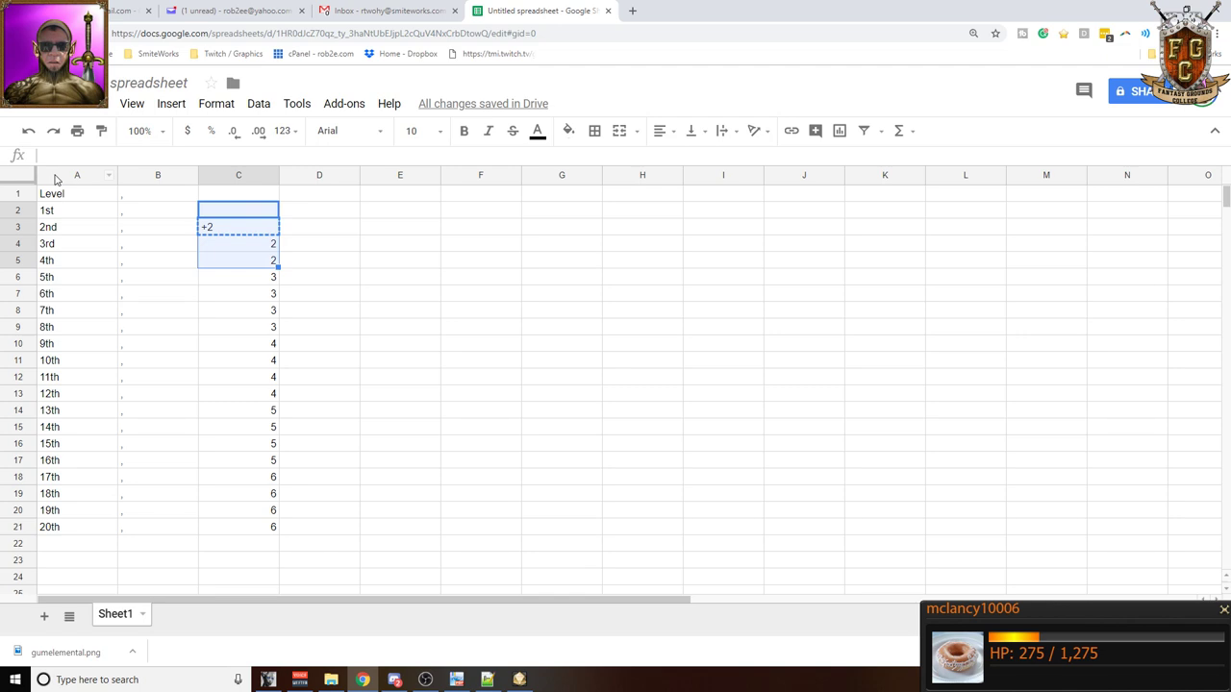
pyautogui.hotkey('ctrl', 'v')
pyautogui.press('Down')
pyautogui.press('Down')
pyautogui.press('Down')
pyautogui.press('Down')
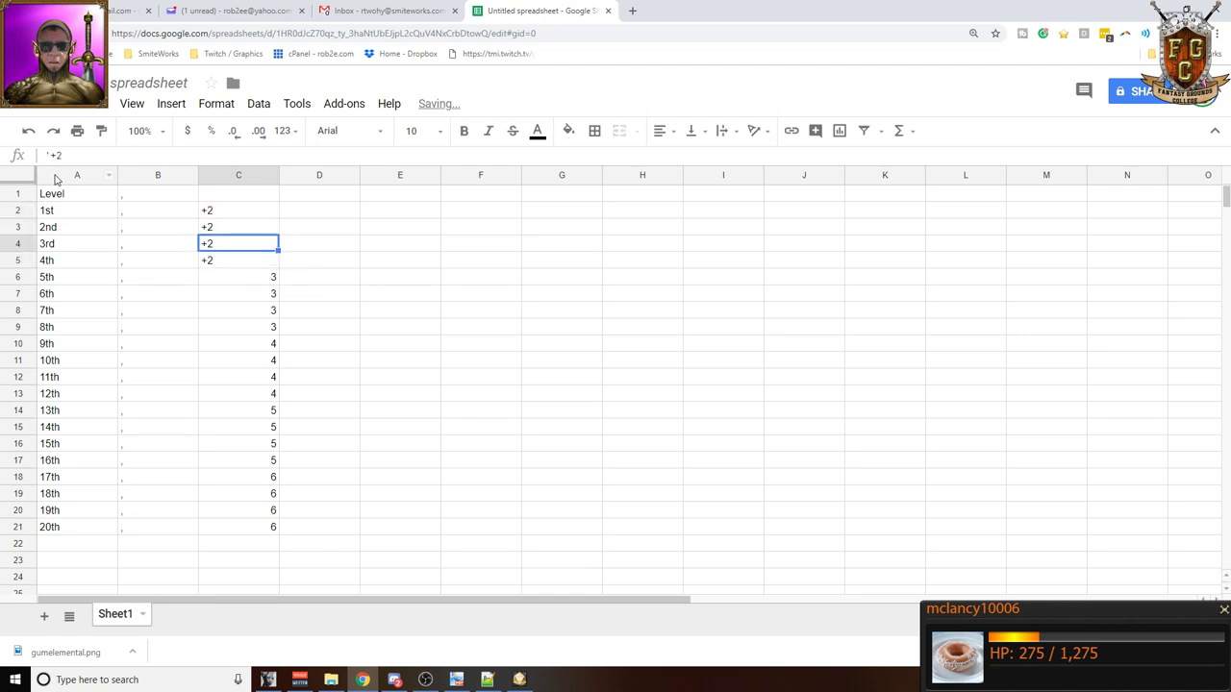
pyautogui.write('-+')
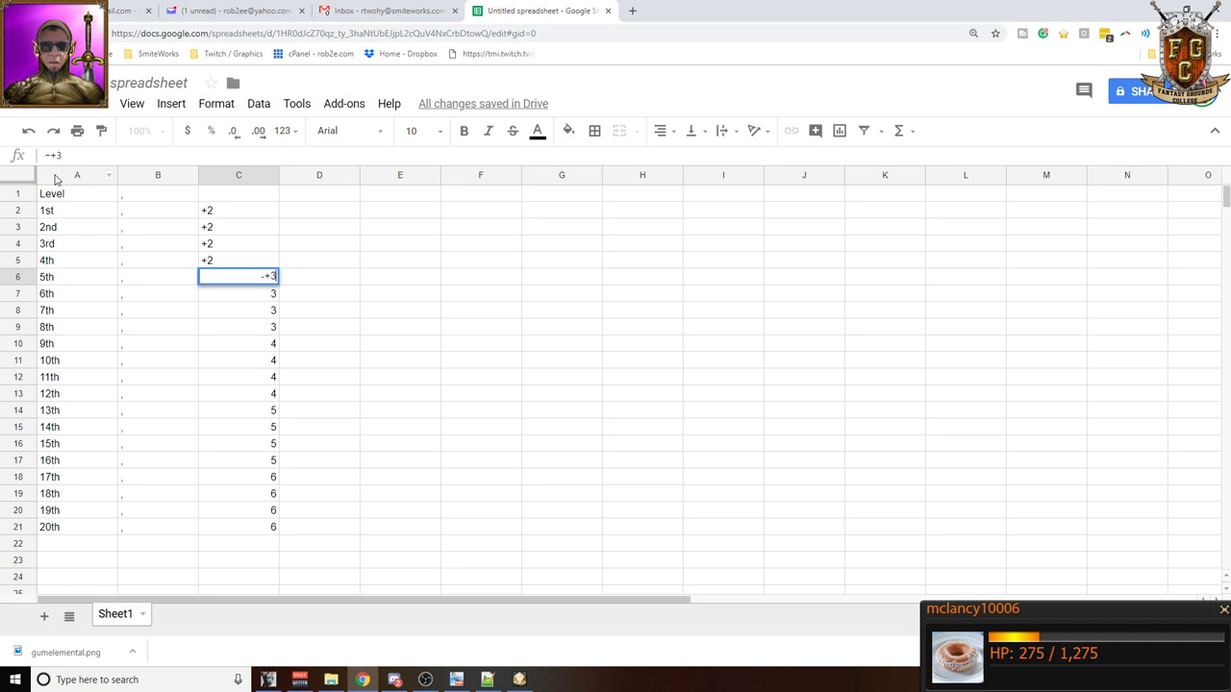
pyautogui.press('Return')
pyautogui.press('Up')
pyautogui.press('Up')
pyautogui.press('Down')
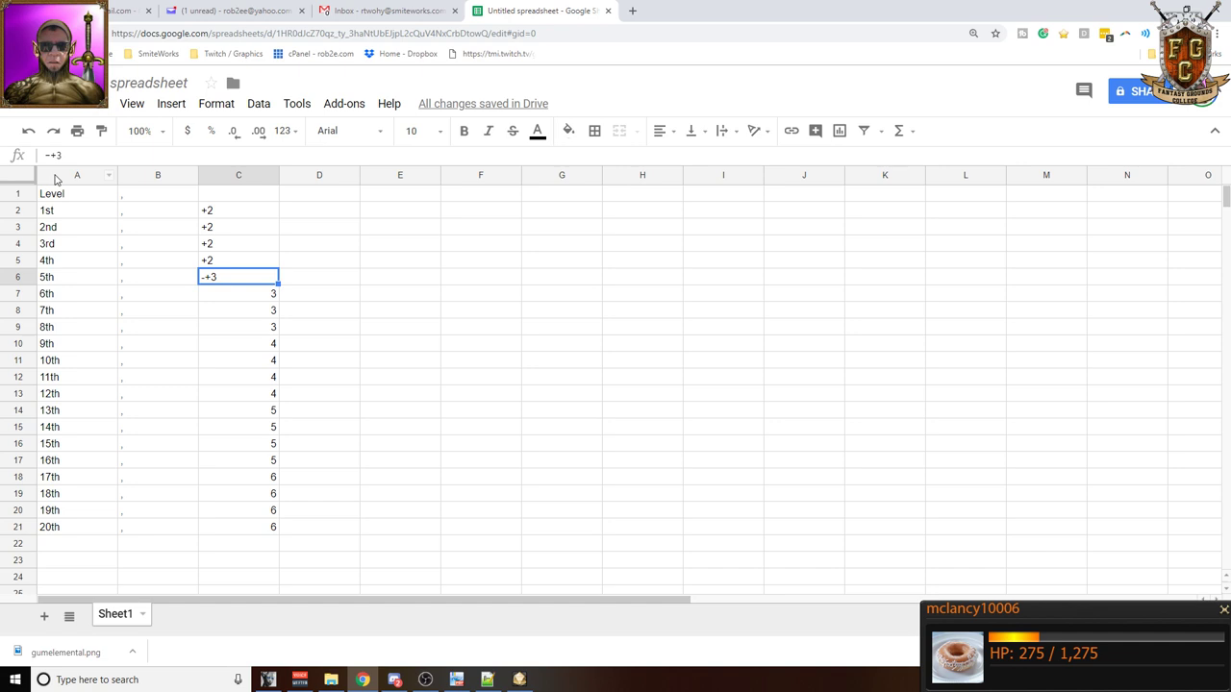
# - Enter '+3 as text in cell C6 and fill it down through C9 for levels 5th to 8th
pyautogui.write("'")
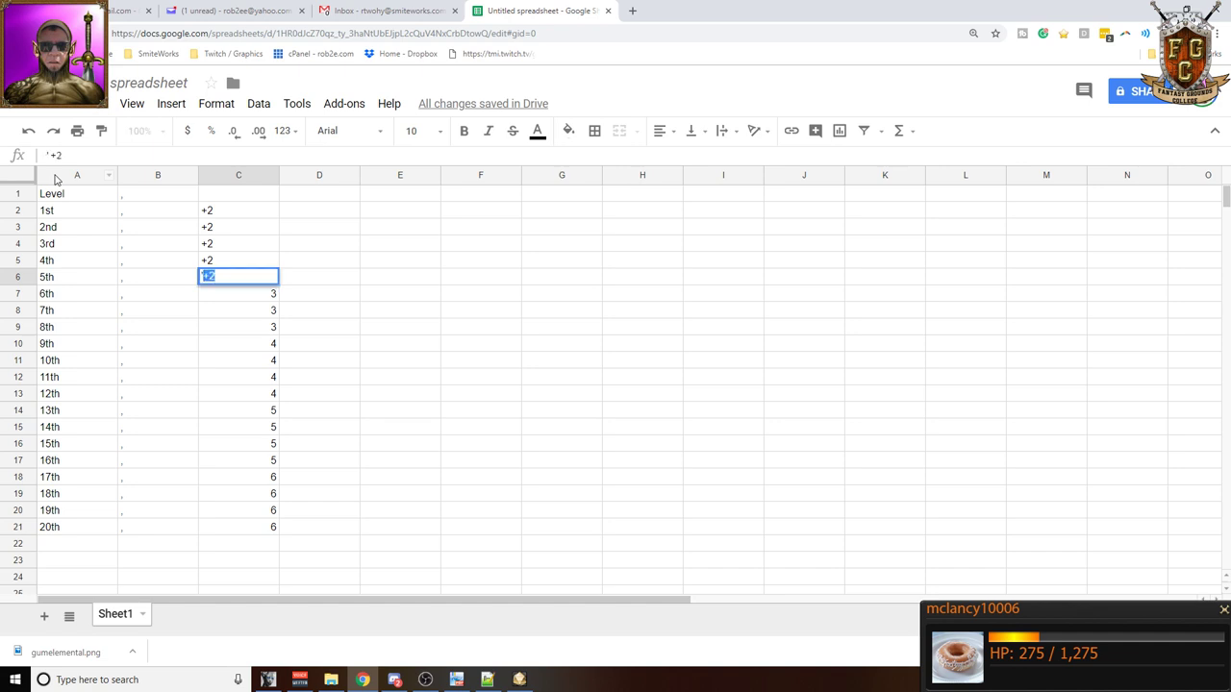
pyautogui.write('+3')
pyautogui.press('Return')
pyautogui.press('Up')
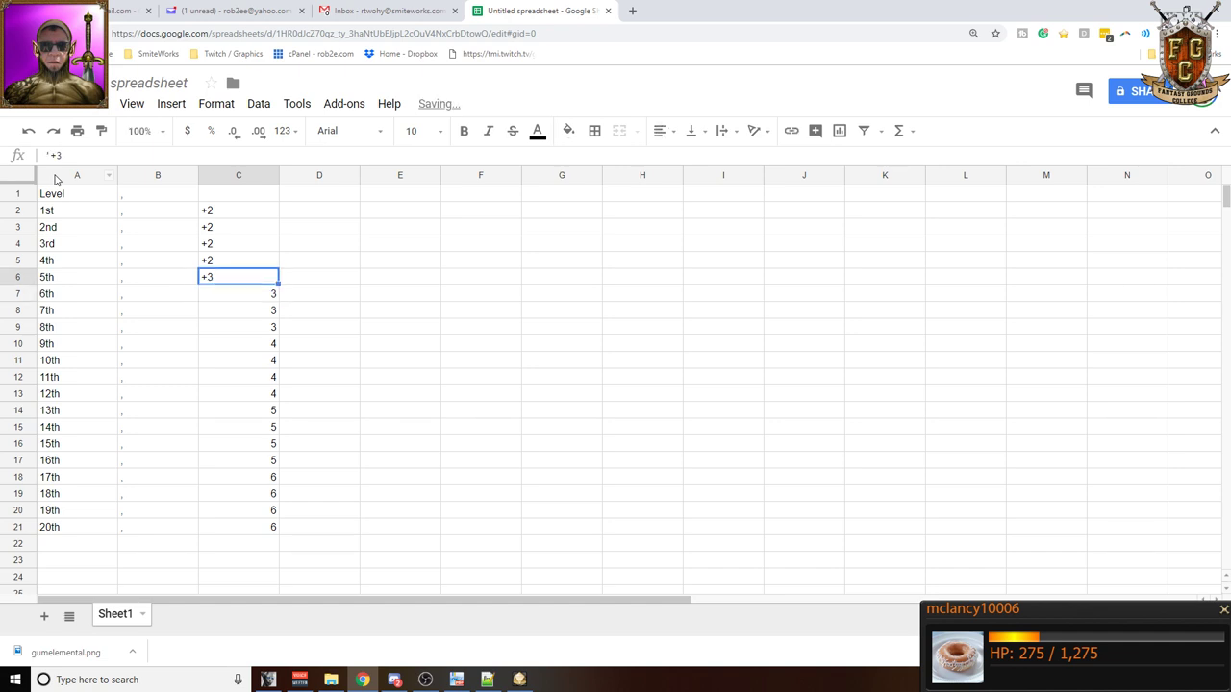
pyautogui.hotkey('shift', 'Down')
pyautogui.hotkey('shift', 'Down')
pyautogui.hotkey('shift', 'Down')
pyautogui.hotkey('ctrl', 'd')
# - Enter '+4 as text in cell C10 and fill it down through C13 for levels 9th to 12th
pyautogui.press('Down')
pyautogui.press('Down')
pyautogui.press('Down')
pyautogui.press('Down')
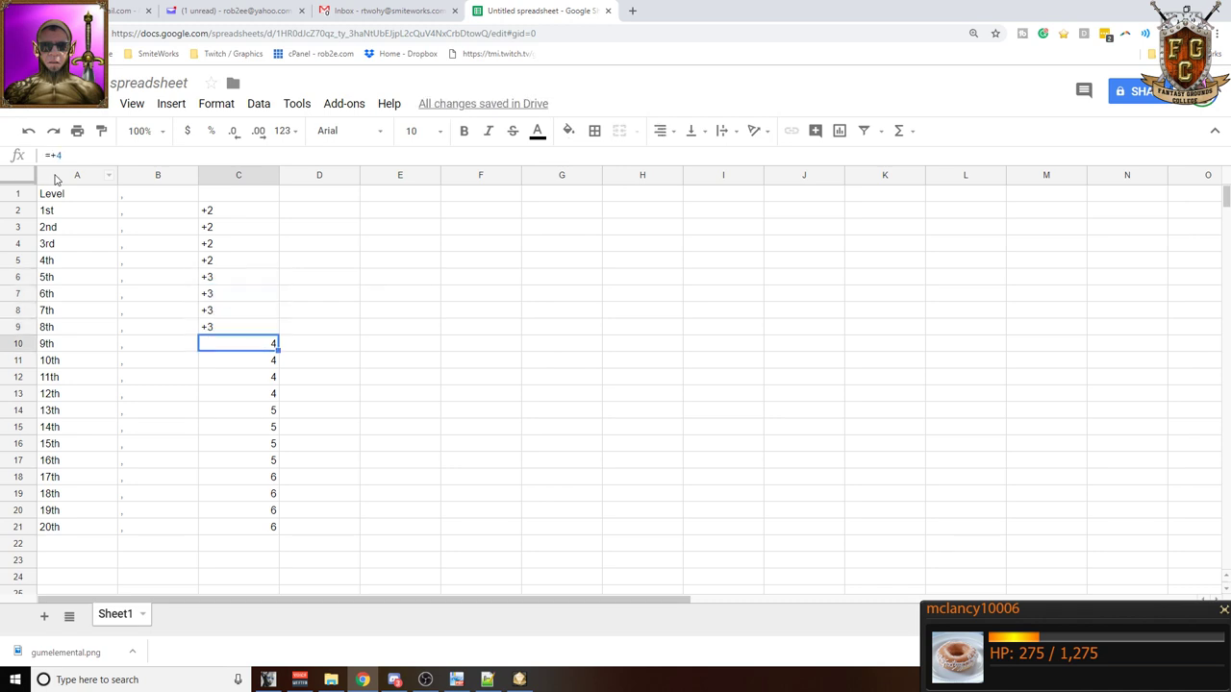
pyautogui.write("'")
pyautogui.press('Return')
pyautogui.press('Up')
pyautogui.hotkey('shift', 'Down')
pyautogui.hotkey('shift', 'Down')
pyautogui.hotkey('shift', 'Down')
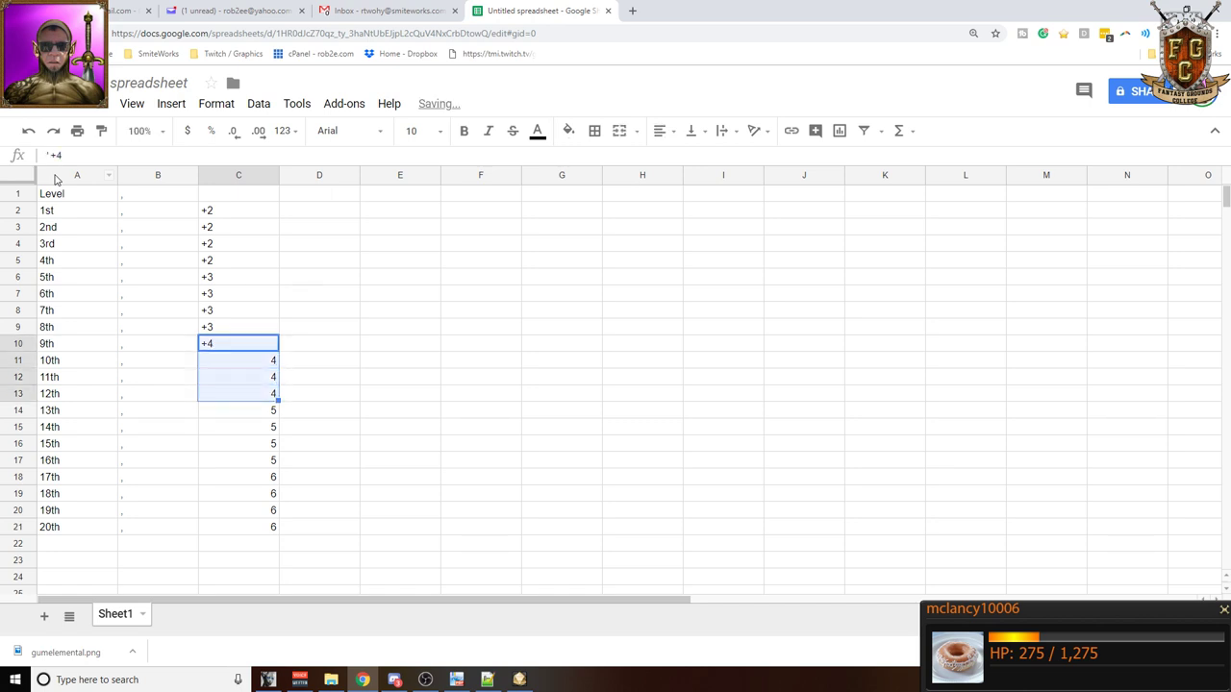
pyautogui.hotkey('ctrl', 'd')
# - Enter '+5 as text in cell C14 and fill it down through C17 for levels 13th to 16th
pyautogui.press('Down')
pyautogui.press('Down')
pyautogui.press('Down')
pyautogui.press('Down')
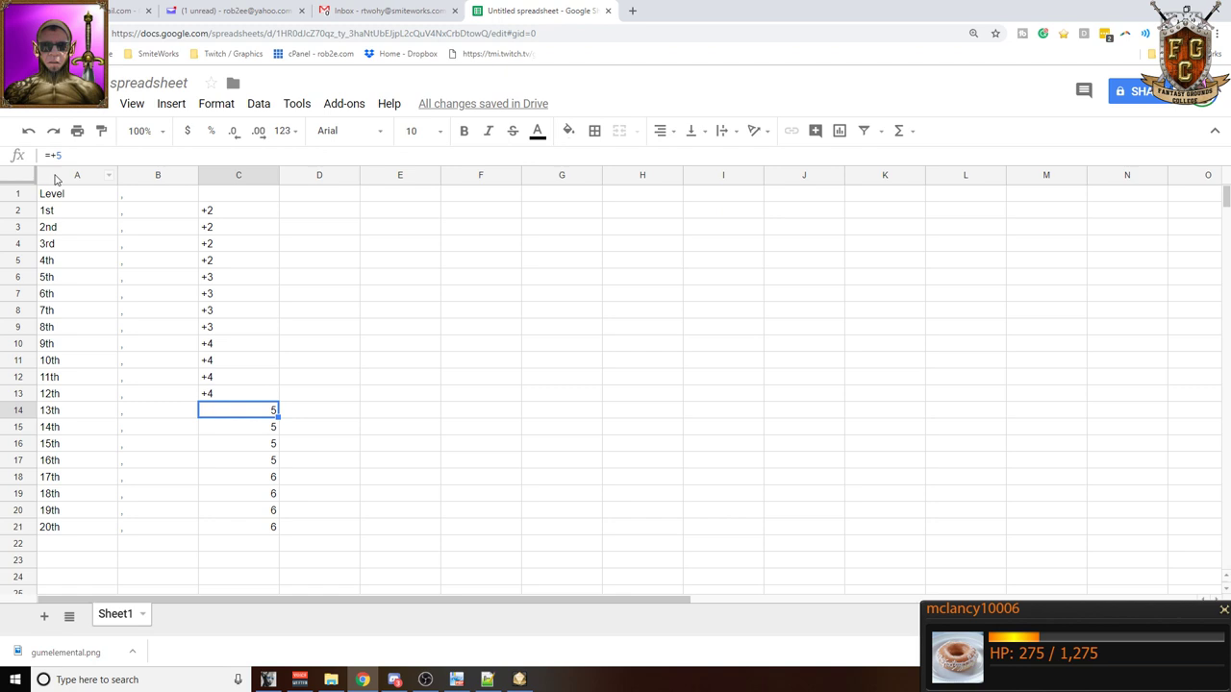
pyautogui.write('+')
pyautogui.press('BackSpace')
pyautogui.write('+5')
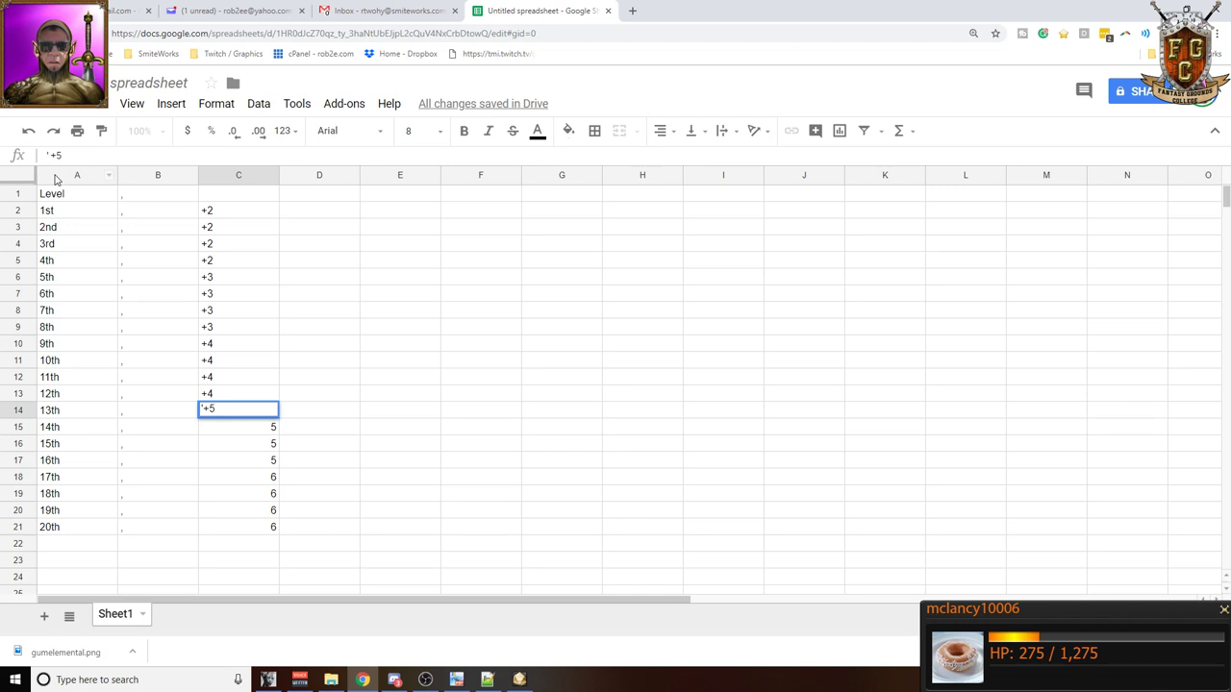
pyautogui.press('Return')
pyautogui.press('Up')
pyautogui.hotkey('shift', 'Down')
pyautogui.hotkey('shift', 'Down')
pyautogui.hotkey('shift', 'Down')
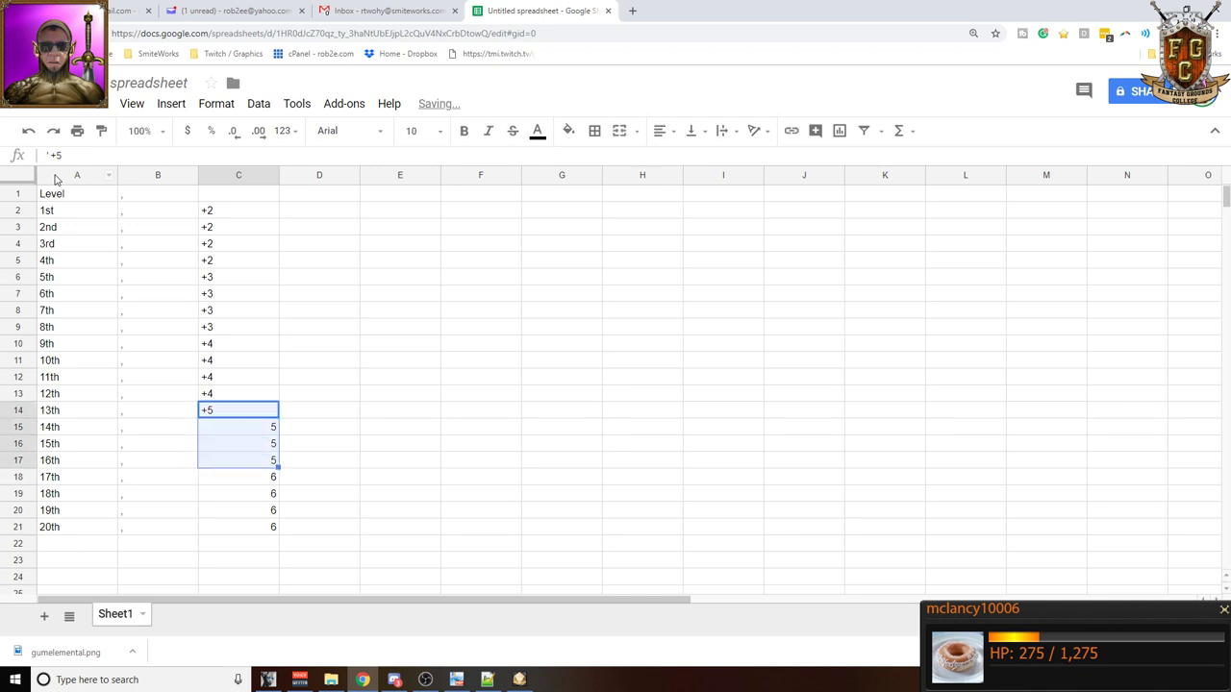
pyautogui.hotkey('ctrl', 'd')
# - Enter '+6 as text in cell C18 and fill it down through C21 for levels 17th to 20th
pyautogui.press('Down')
pyautogui.press('Down')
pyautogui.press('Down')
pyautogui.press('Down')
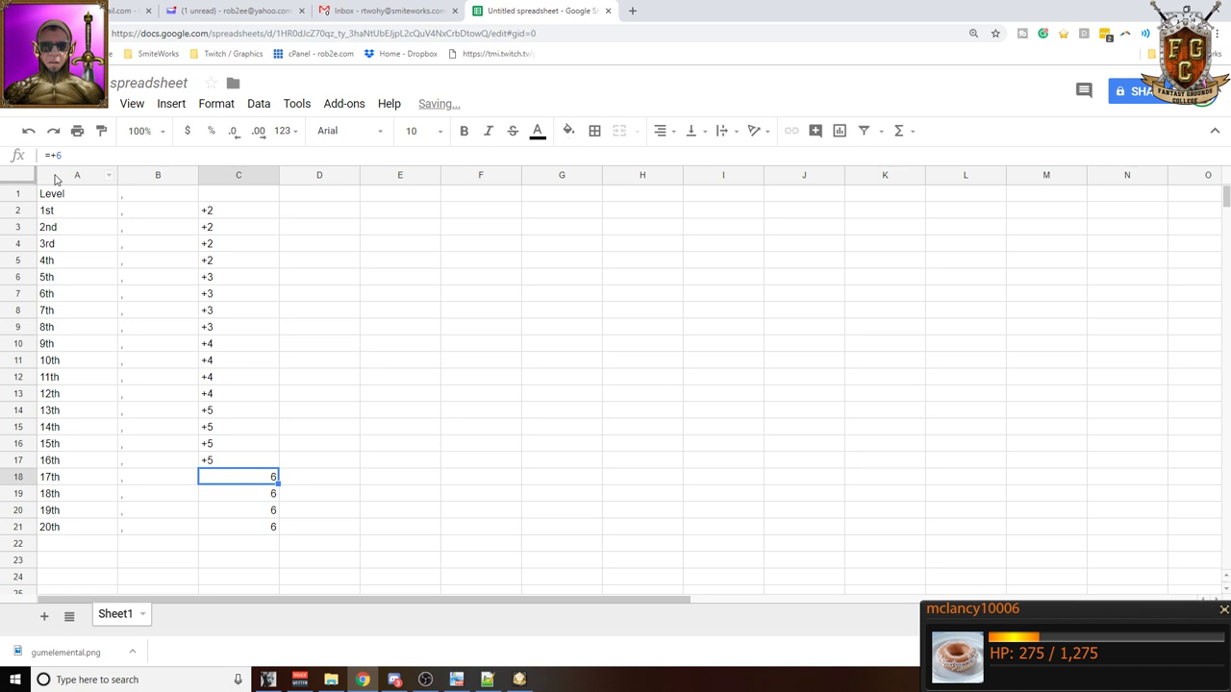
pyautogui.write("'+6")
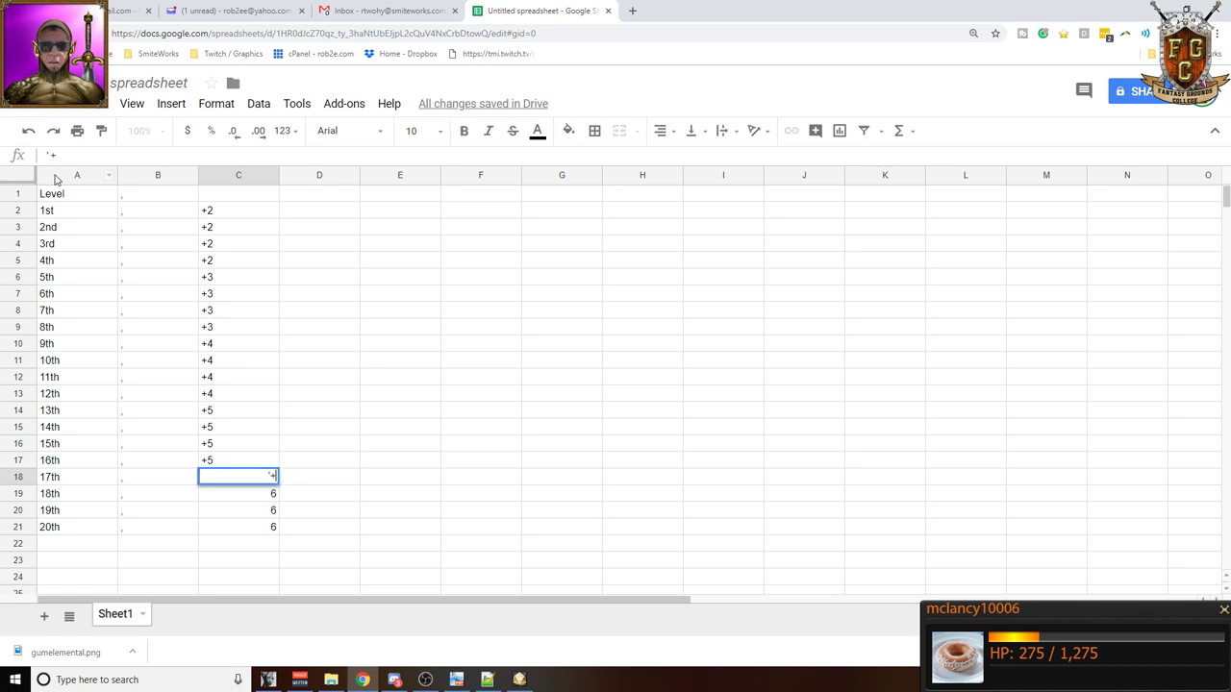
pyautogui.press('Return')
pyautogui.press('Up')
pyautogui.hotkey('shift', 'Down')
pyautogui.hotkey('shift', 'Down')
pyautogui.hotkey('shift', 'Down')
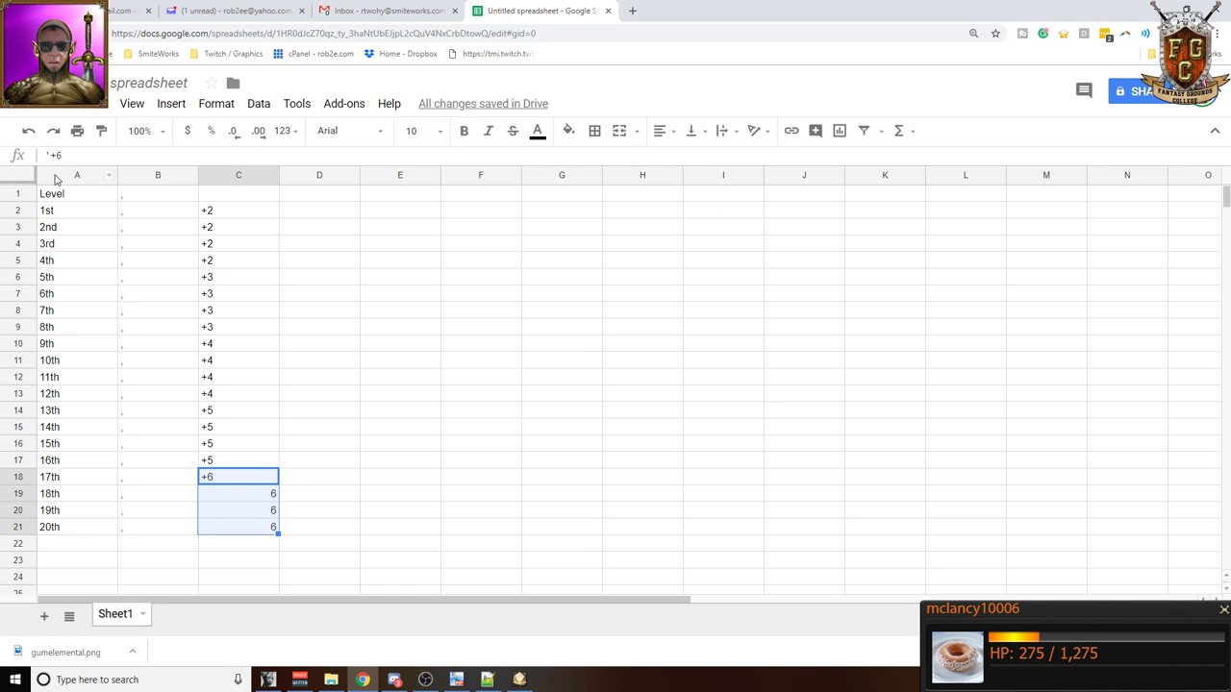
pyautogui.hotkey('ctrl', 'v')
pyautogui.hotkey('ctrl', 'z')
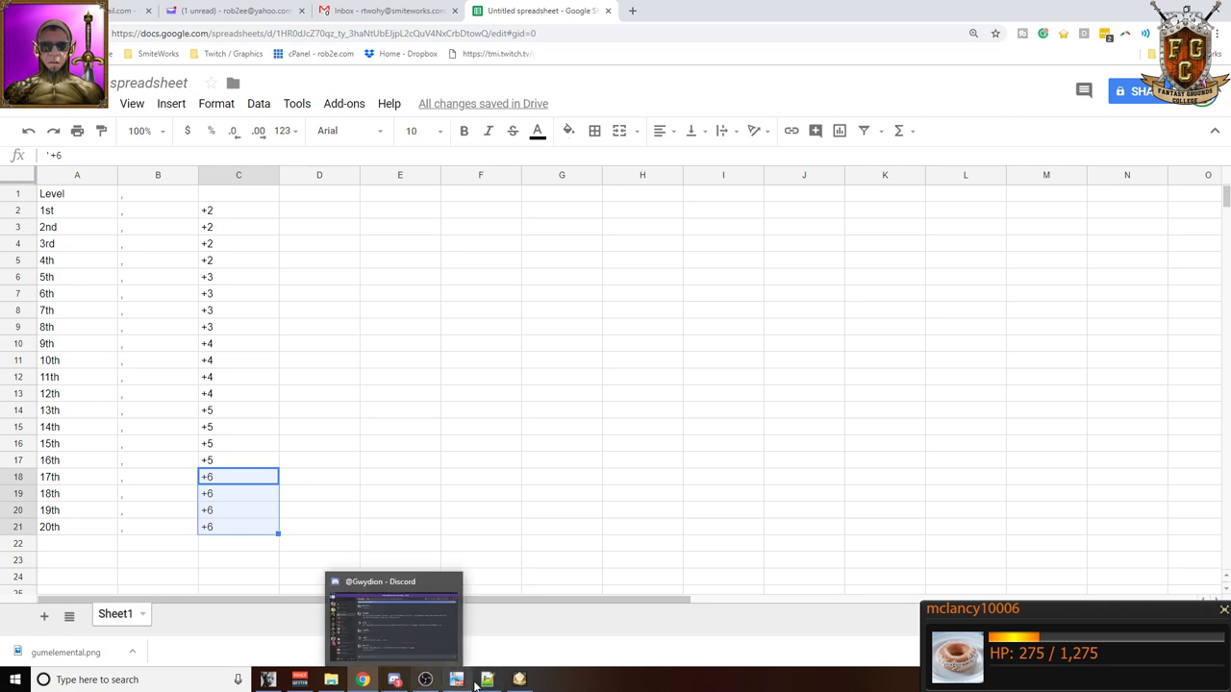
# - Try to paste the two-line Proficiency Bonus heading from the PDF's Archivist table into cell C1
pyautogui.moveTo(491, 684)
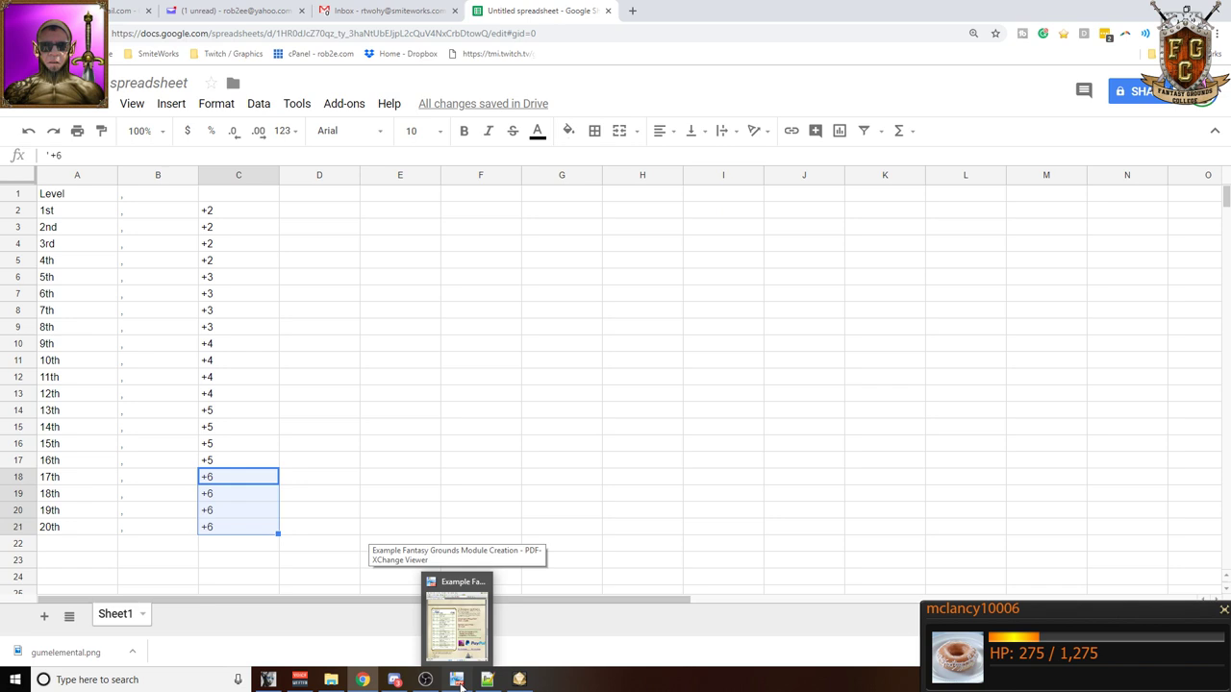
pyautogui.click(458, 681)
pyautogui.click(85, 209)
pyautogui.moveTo(84, 208); pyautogui.dragTo(101, 216)
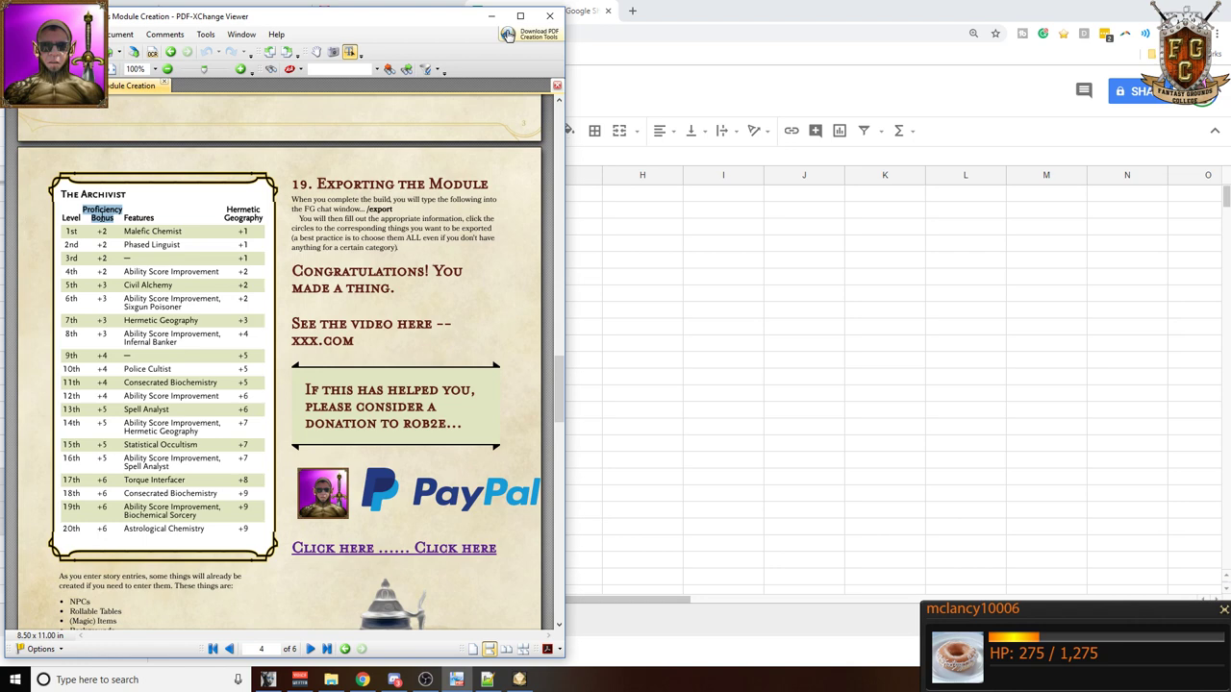
pyautogui.click(741, 346)
pyautogui.click(225, 197)
pyautogui.hotkey('ctrl', 'v')
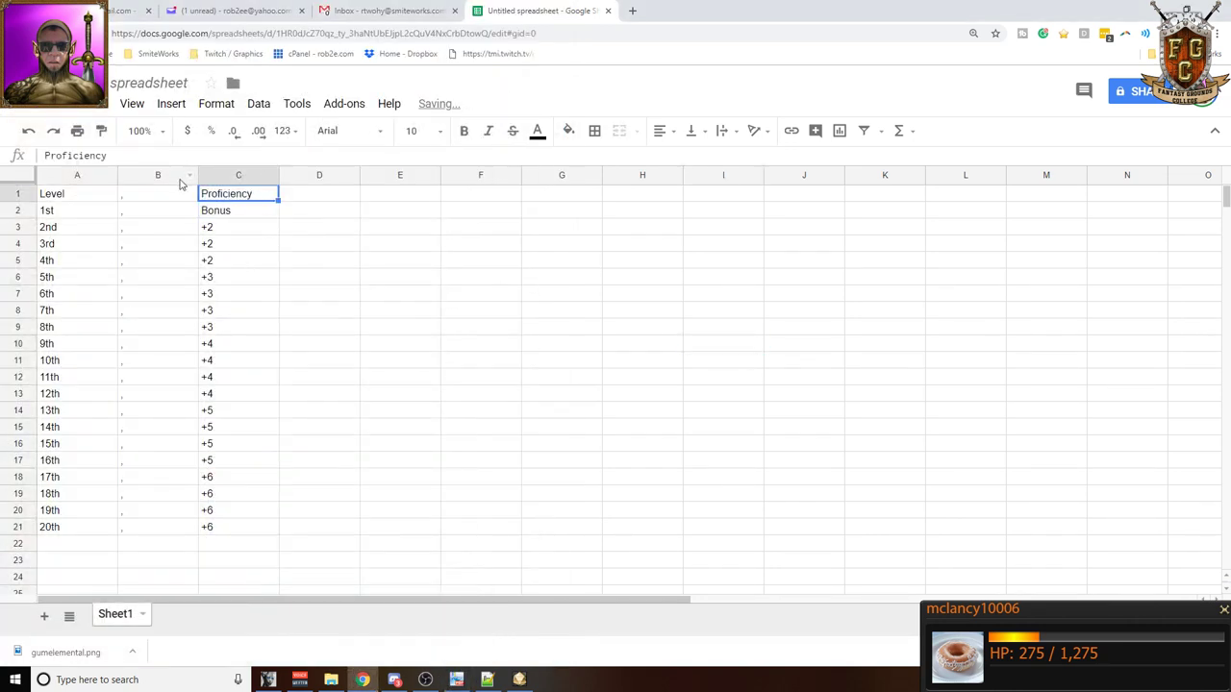
pyautogui.click(226, 212)
pyautogui.hotkey('ctrl', 'c')
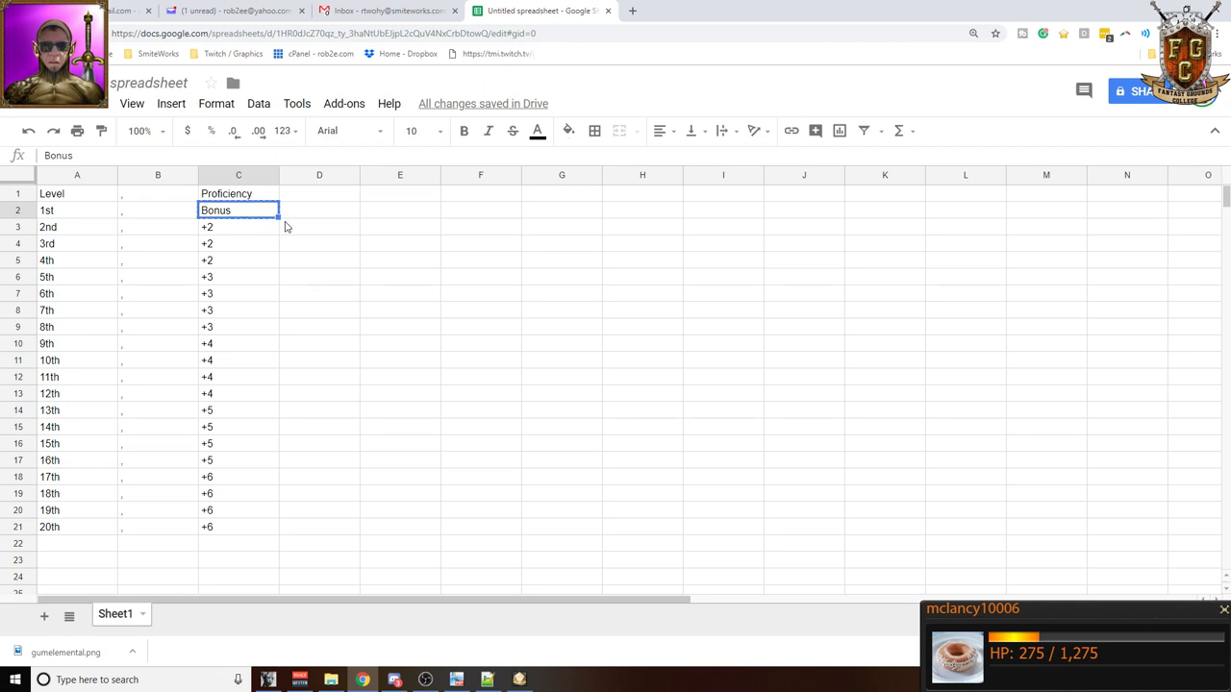
pyautogui.hotkey('ctrl', 'z')
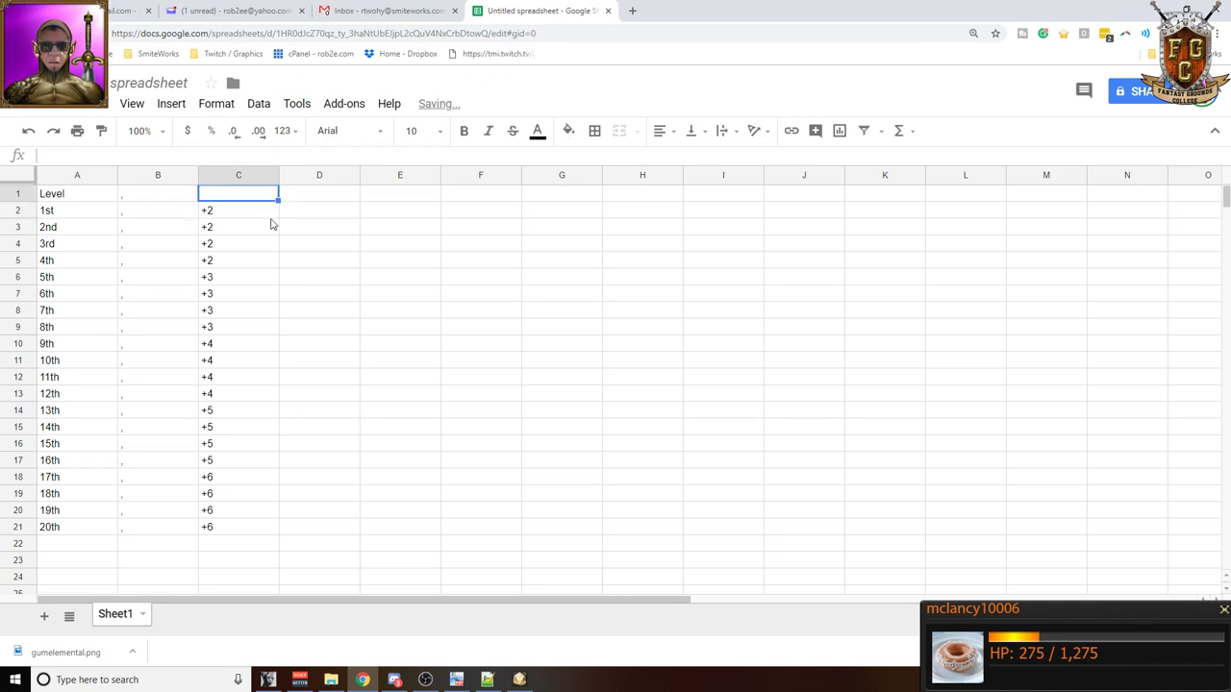
# - Enter the heading Proficiency Bonus in cell C1 as a single value
pyautogui.click(118, 154)
pyautogui.hotkey('ctrl', 'v')
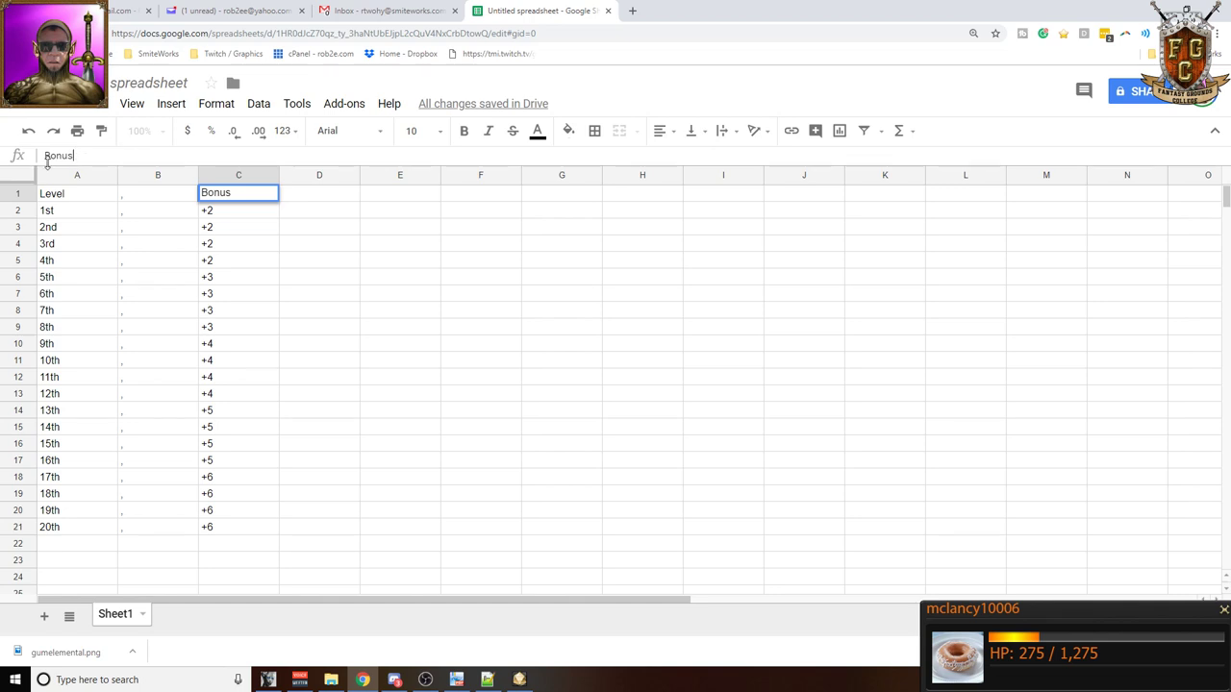
pyautogui.write('Proficiency')
pyautogui.press('Return')
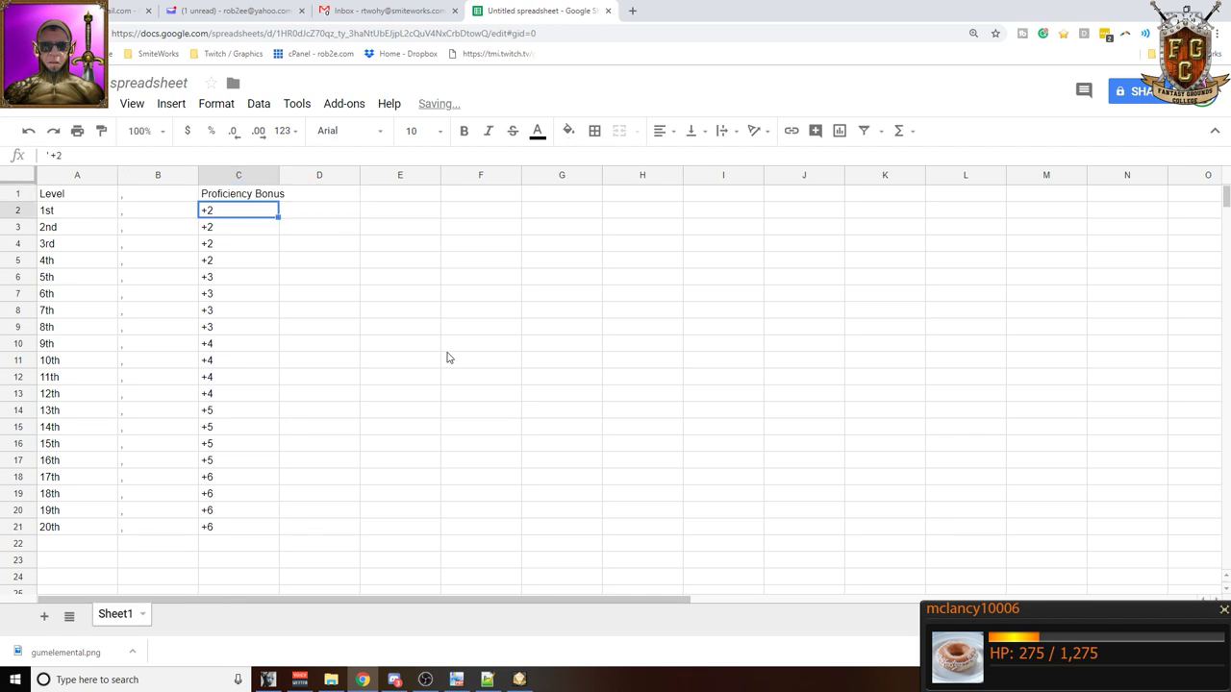
# - Copy the comma separators from column B into column D, starting at cell D1
pyautogui.moveTo(130, 199); pyautogui.dragTo(138, 541)
pyautogui.hotkey('ctrl', 'c')
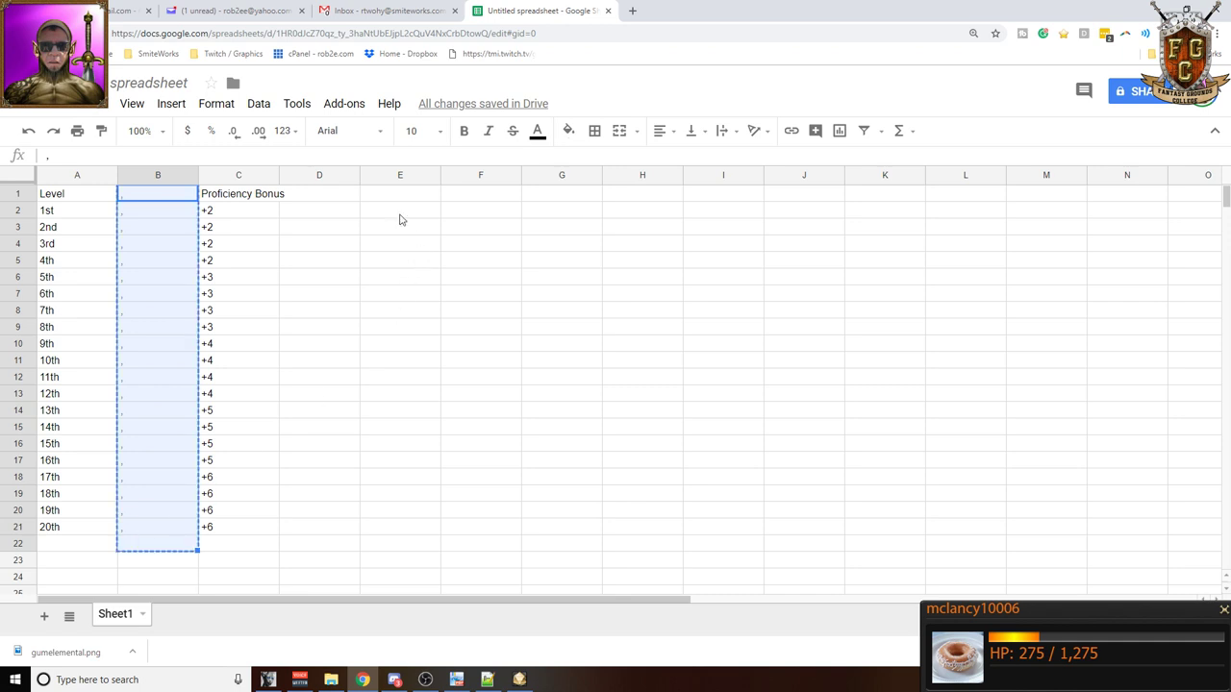
pyautogui.click(334, 201)
pyautogui.hotkey('ctrl', 'v')
# - Switch to the PDF and copy the Archivist table's Features column, from its heading down to Astrological Chemistry
pyautogui.click(398, 201)
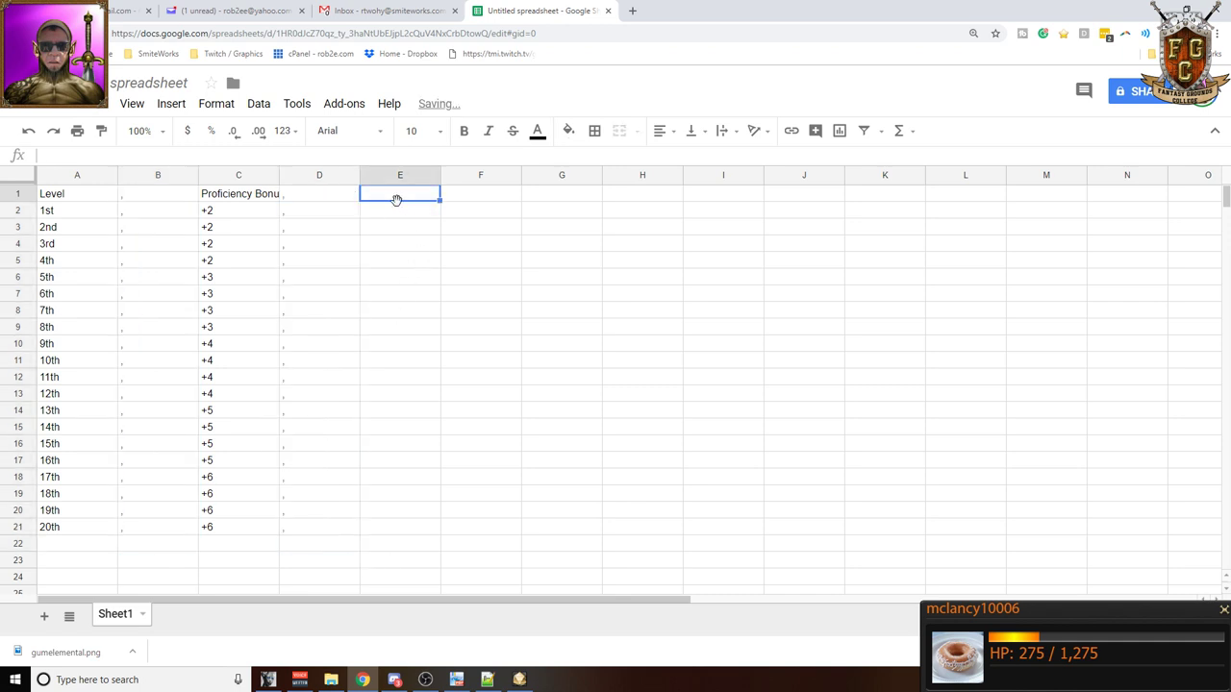
pyautogui.click(488, 680)
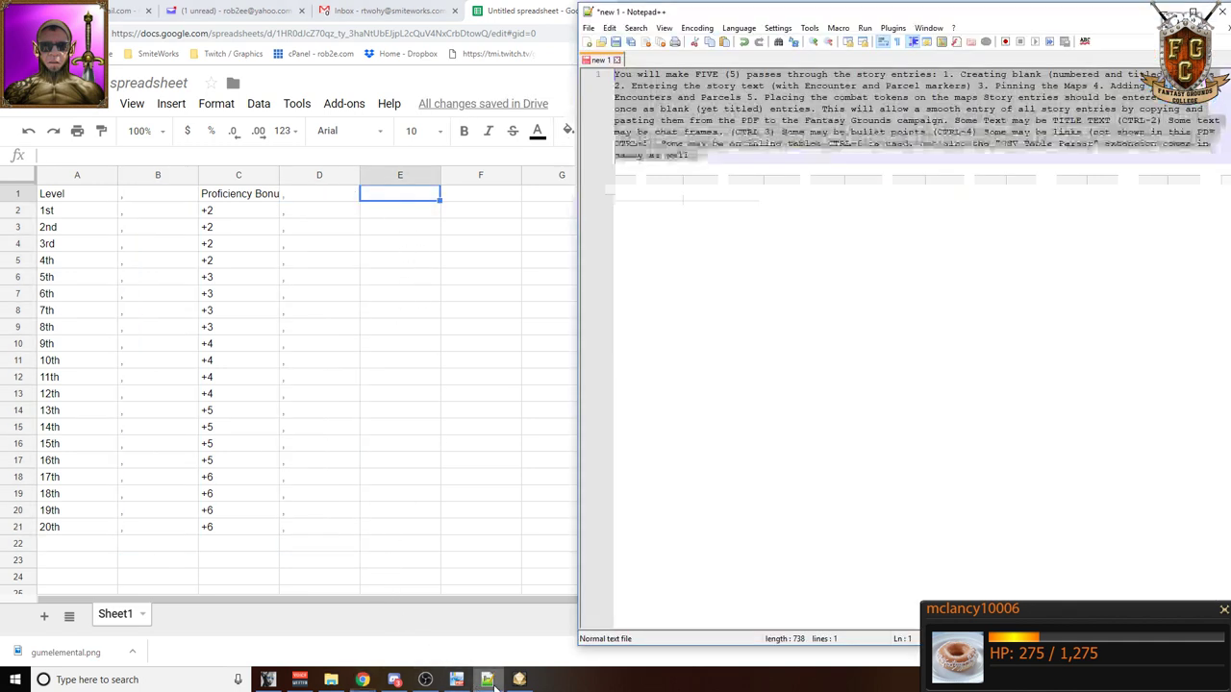
pyautogui.click(456, 680)
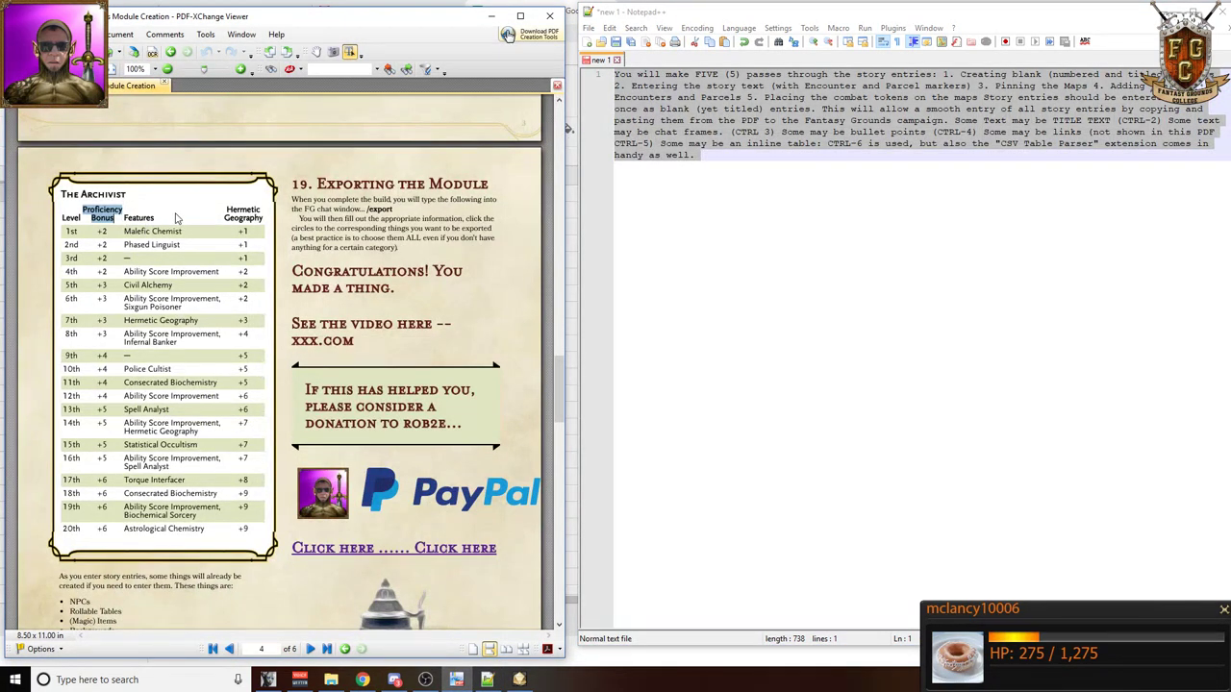
pyautogui.moveTo(128, 217); pyautogui.dragTo(217, 544)
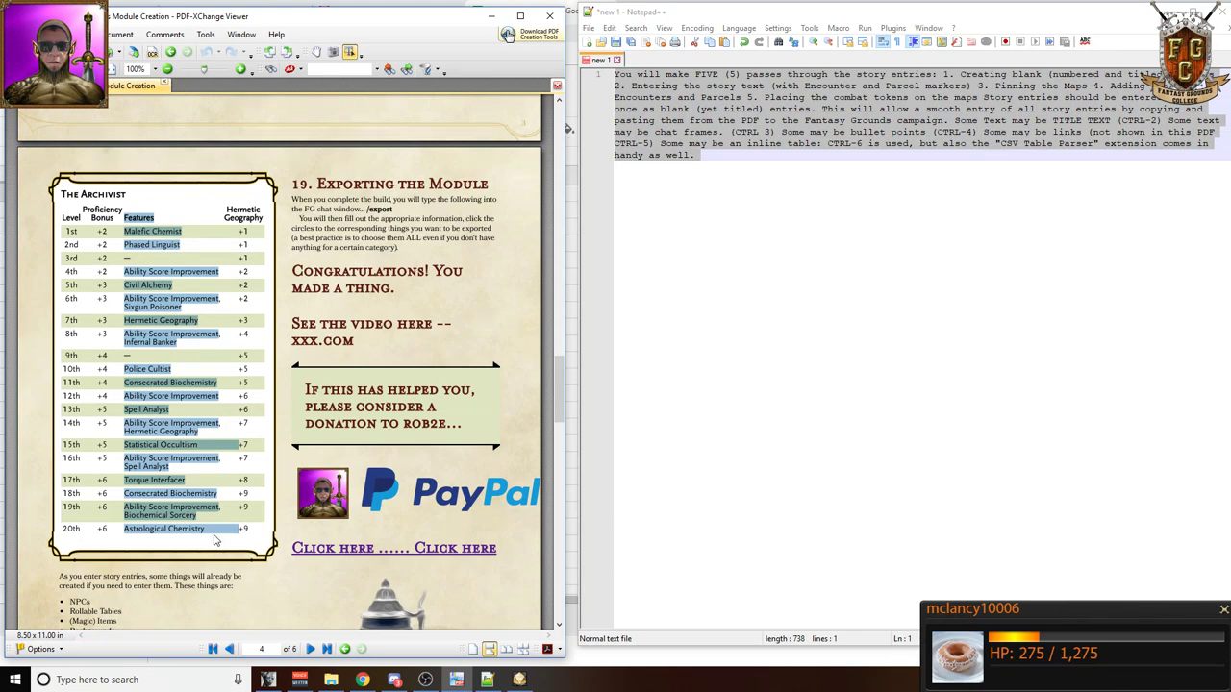
# - Try to paste the copied Features column straight into the spreadsheet at cell E1
pyautogui.click(395, 680)
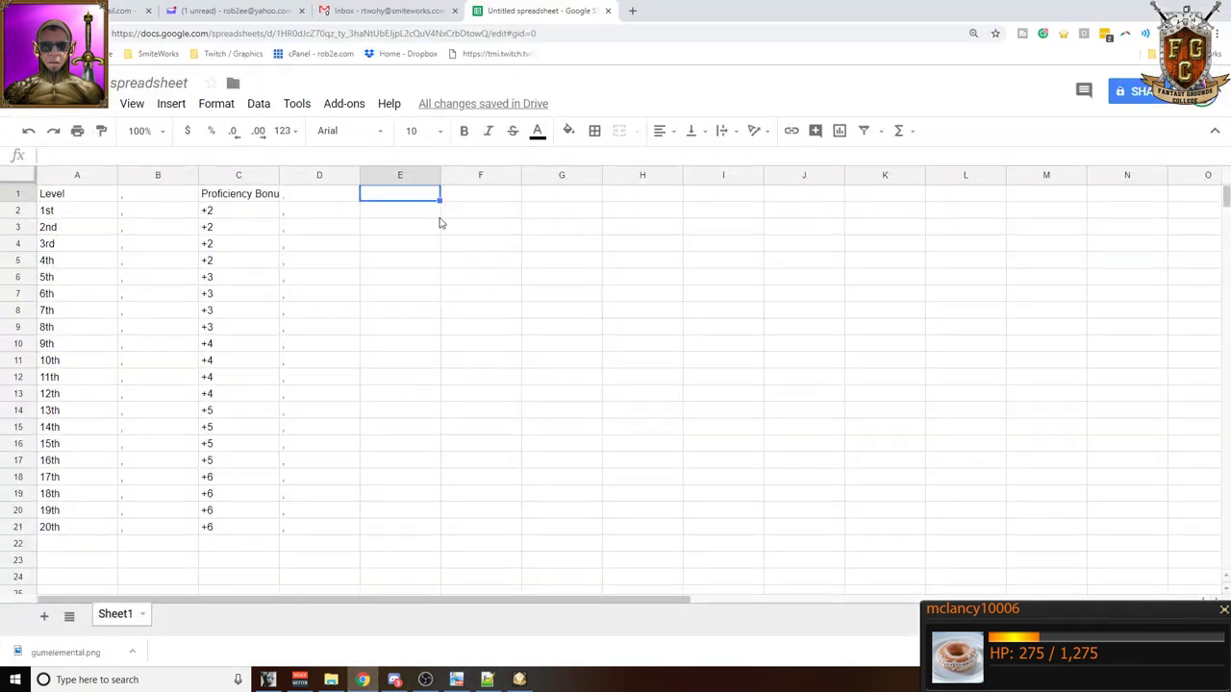
pyautogui.hotkey('ctrl', 'v')
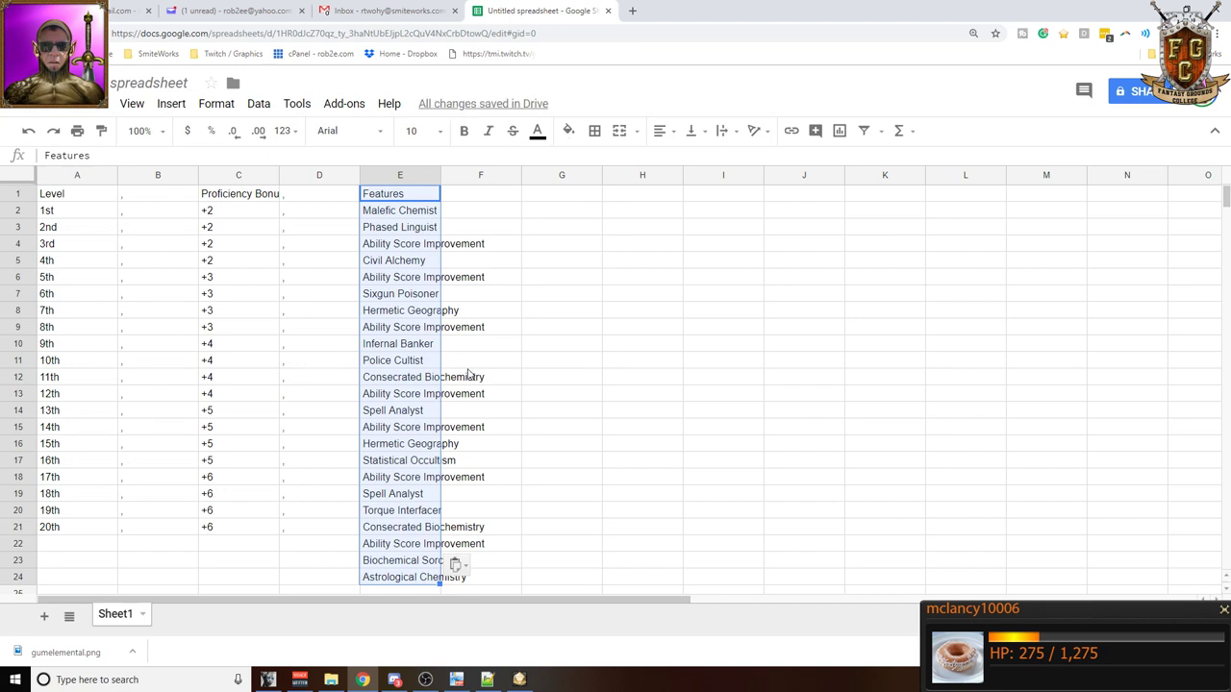
pyautogui.hotkey('ctrl', 'z')
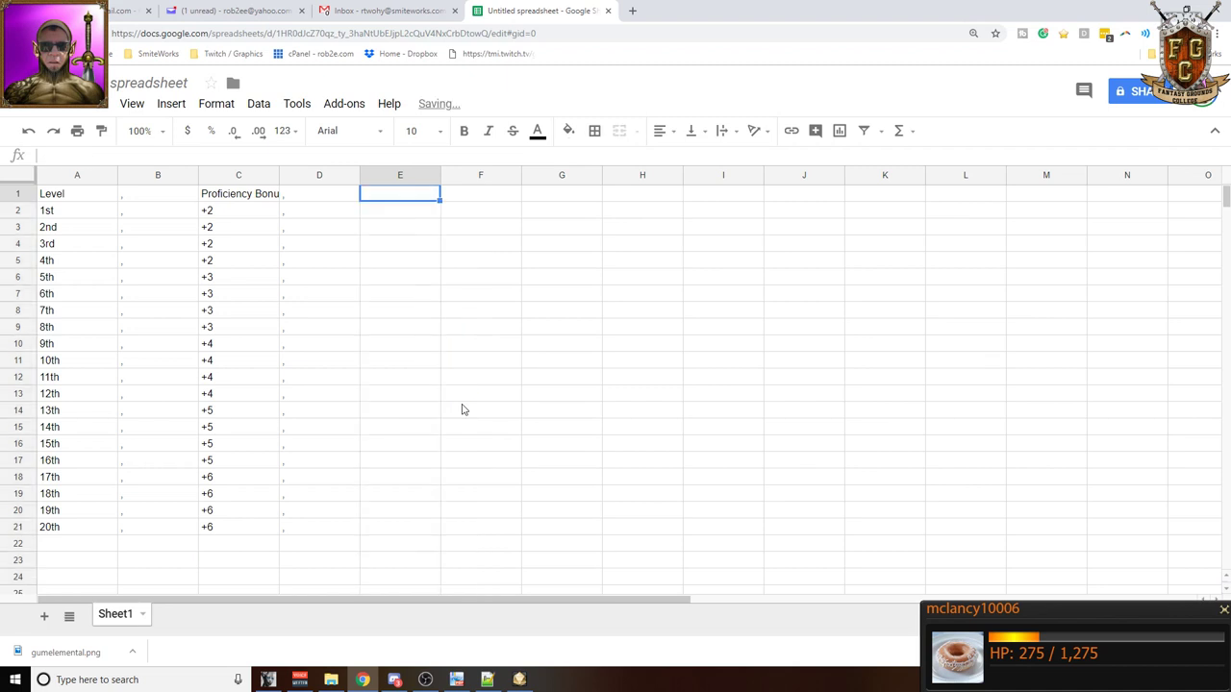
# - Switch to Notepad++, replace the selected text with the copied Features list and select the whole list
pyautogui.click(488, 680)
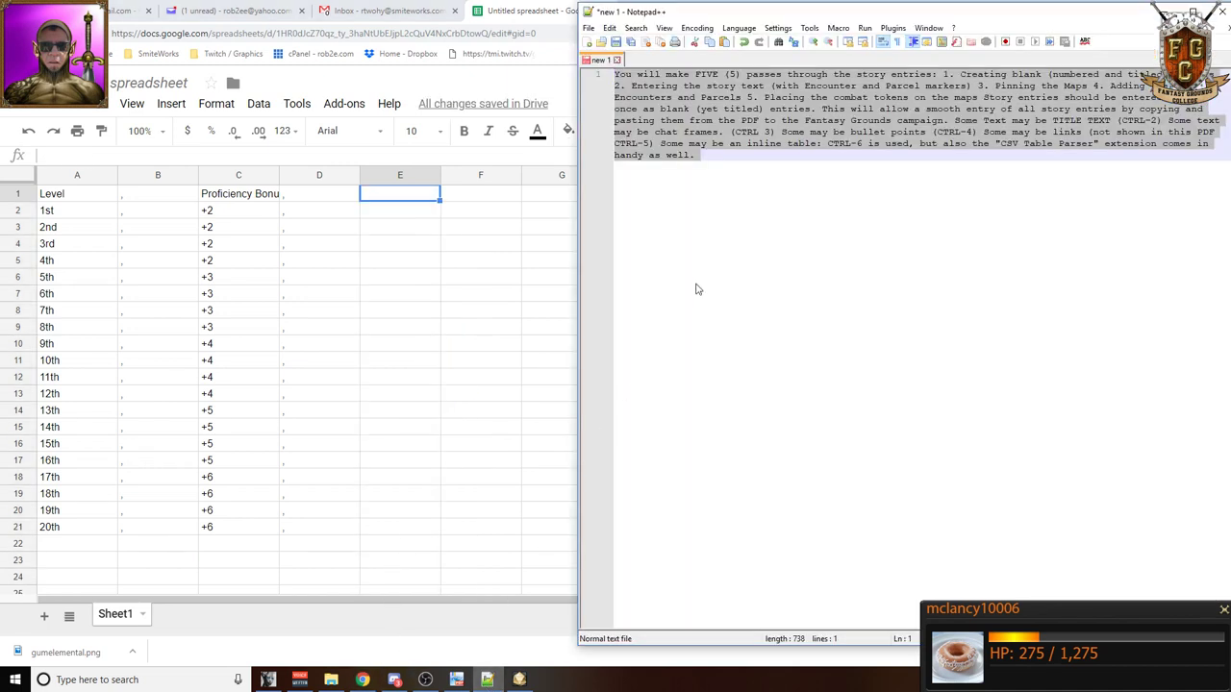
pyautogui.hotkey('ctrl', 'v')
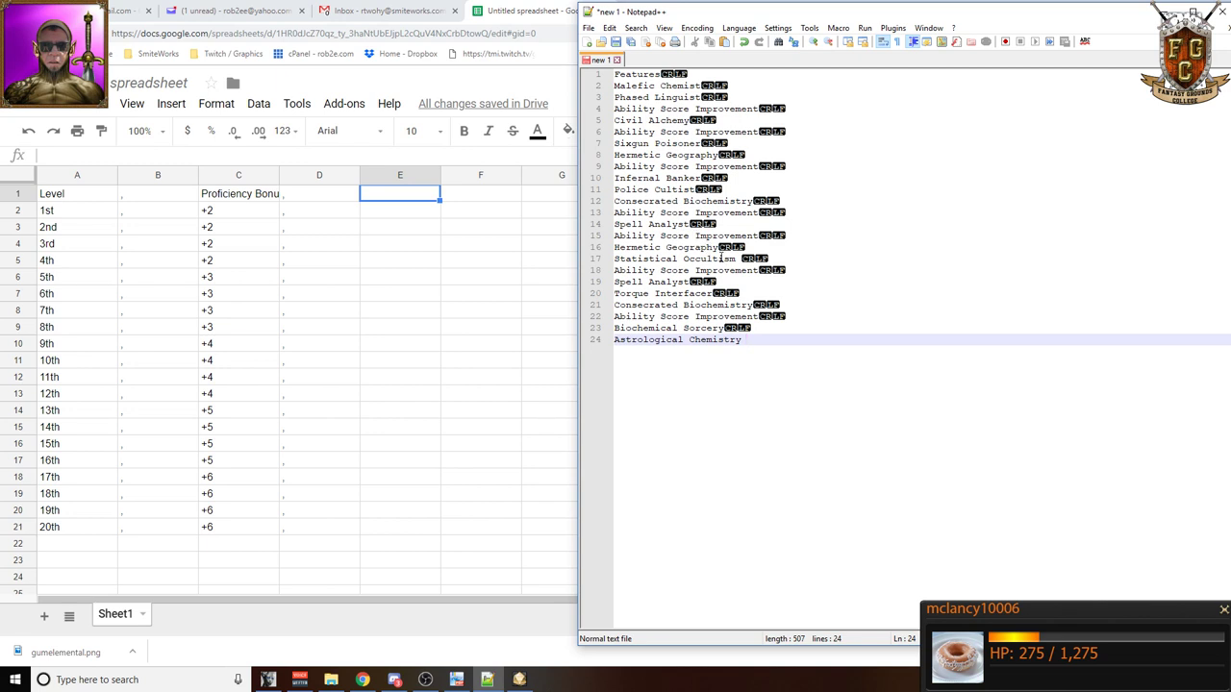
pyautogui.hotkey('ctrl', 'a')
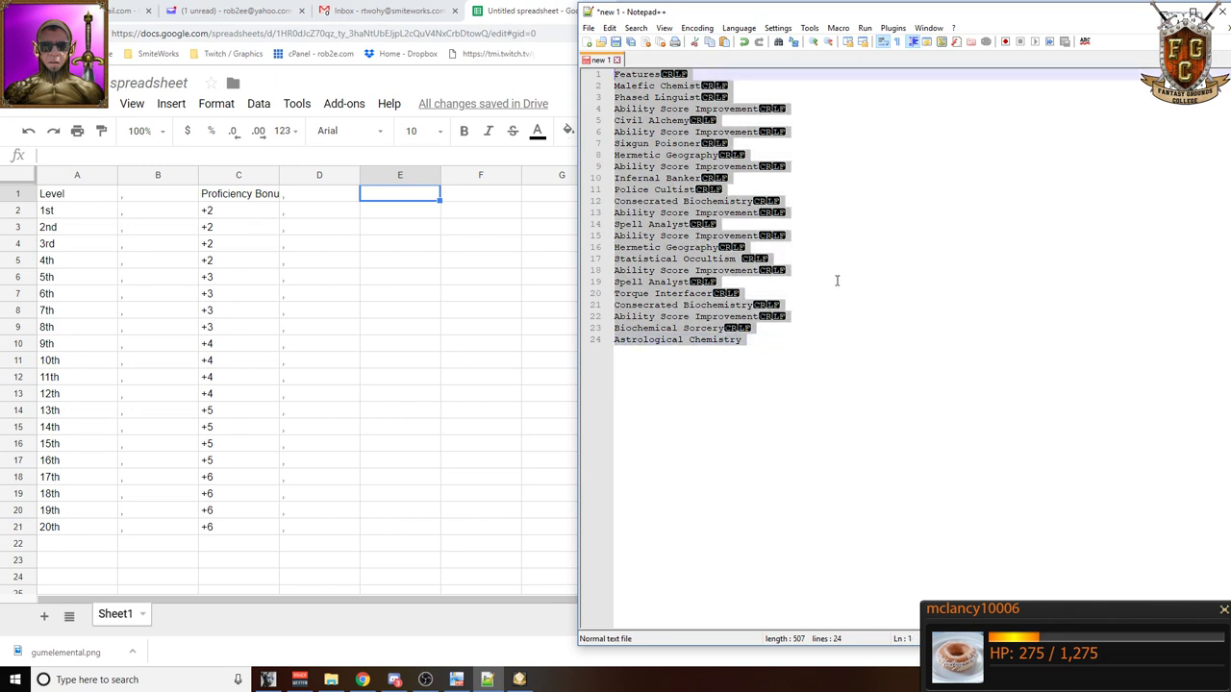
# - Try pasting the Features list into the spreadsheet from cell E1 and widening column E to fit it
pyautogui.click(394, 207)
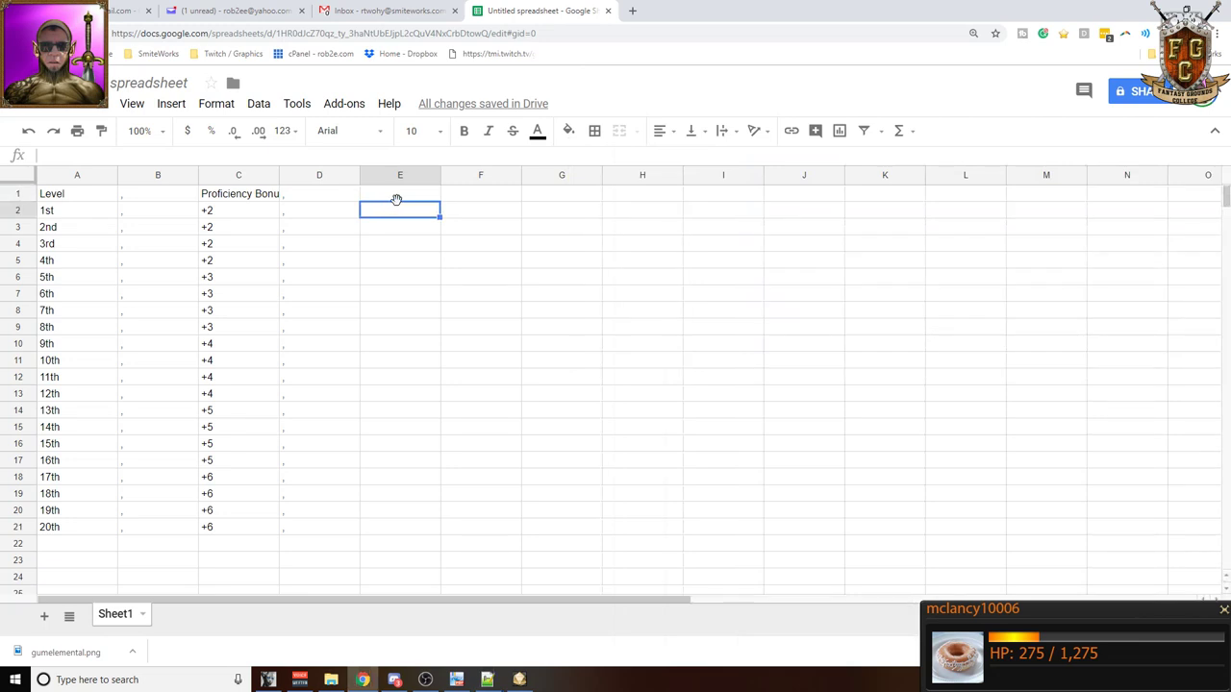
pyautogui.click(402, 198)
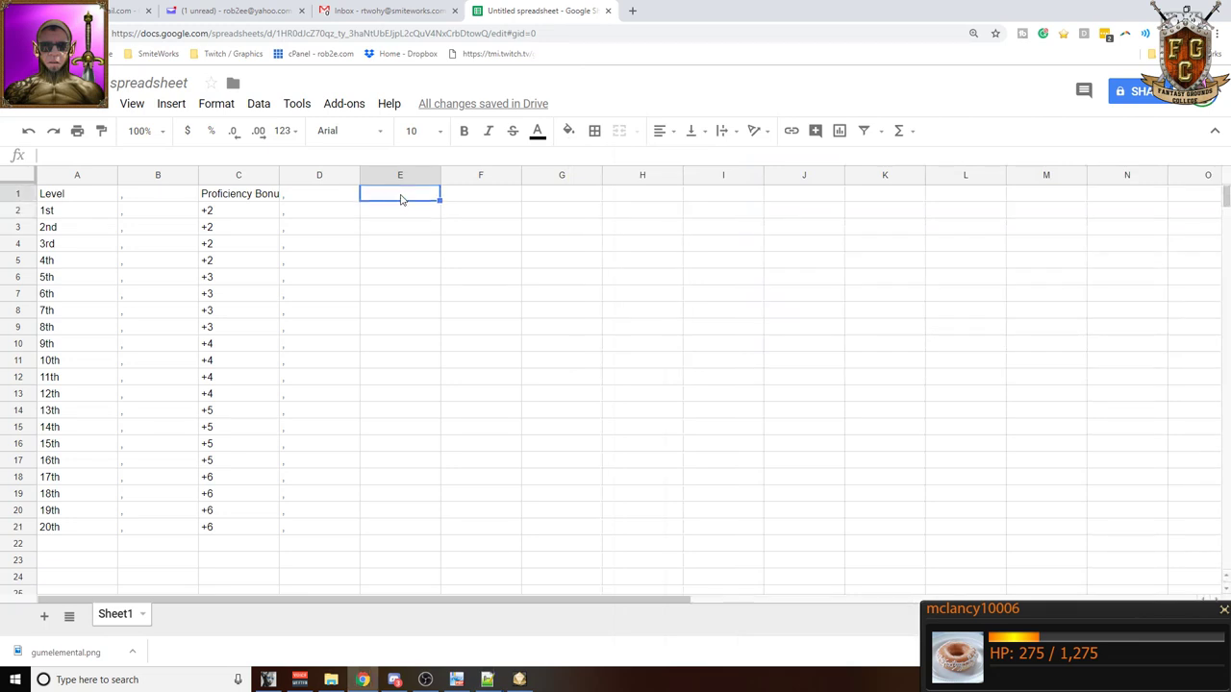
pyautogui.hotkey('ctrl', 'v')
pyautogui.moveTo(440, 180); pyautogui.dragTo(660, 180)
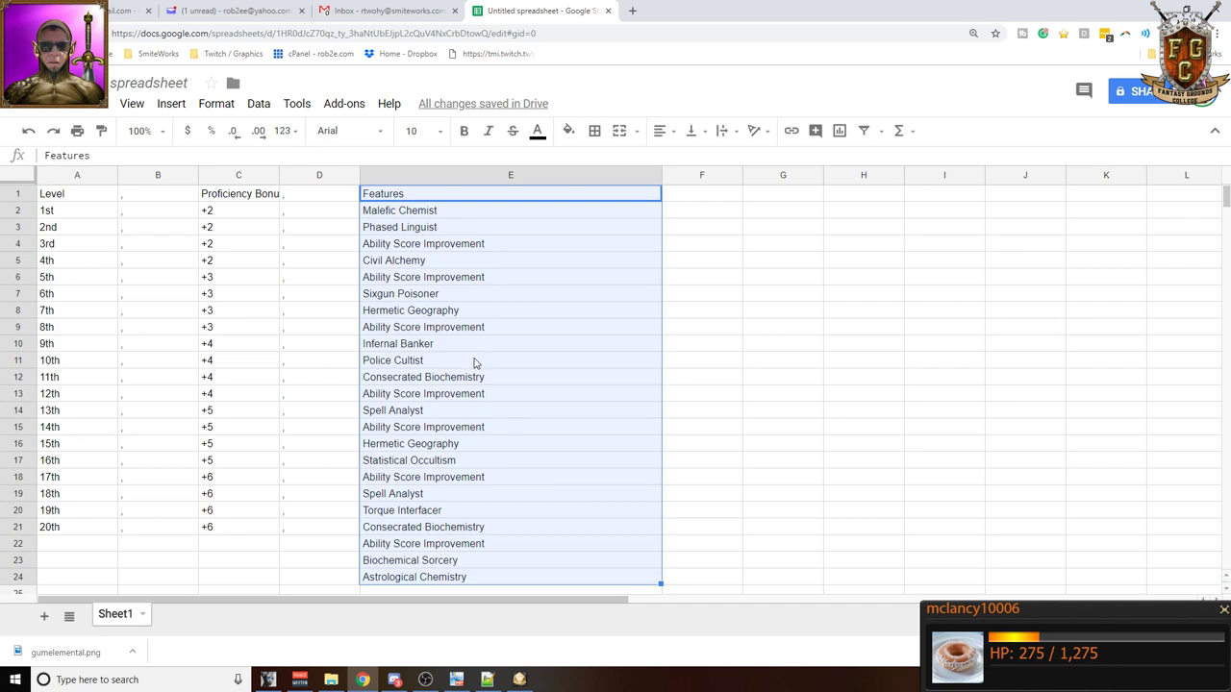
# - Examine the PDF's Features column for entries that wrap onto a second line, such as those for levels 6th and 8th
pyautogui.click(457, 680)
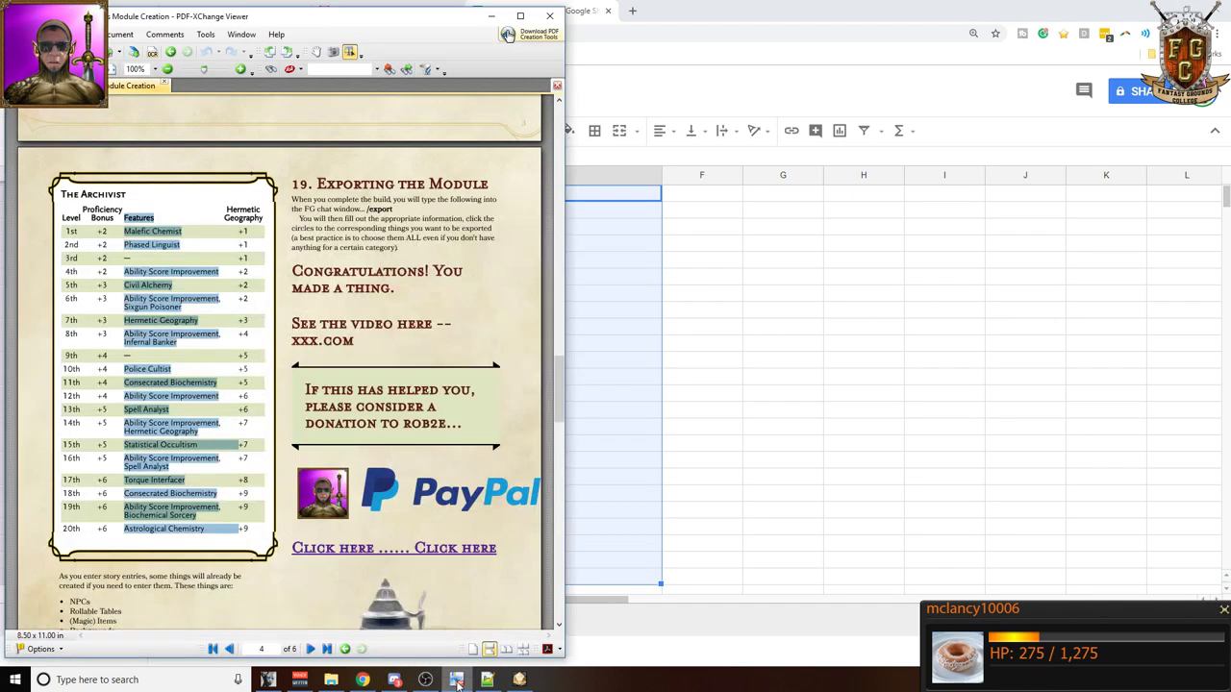
pyautogui.click(188, 352)
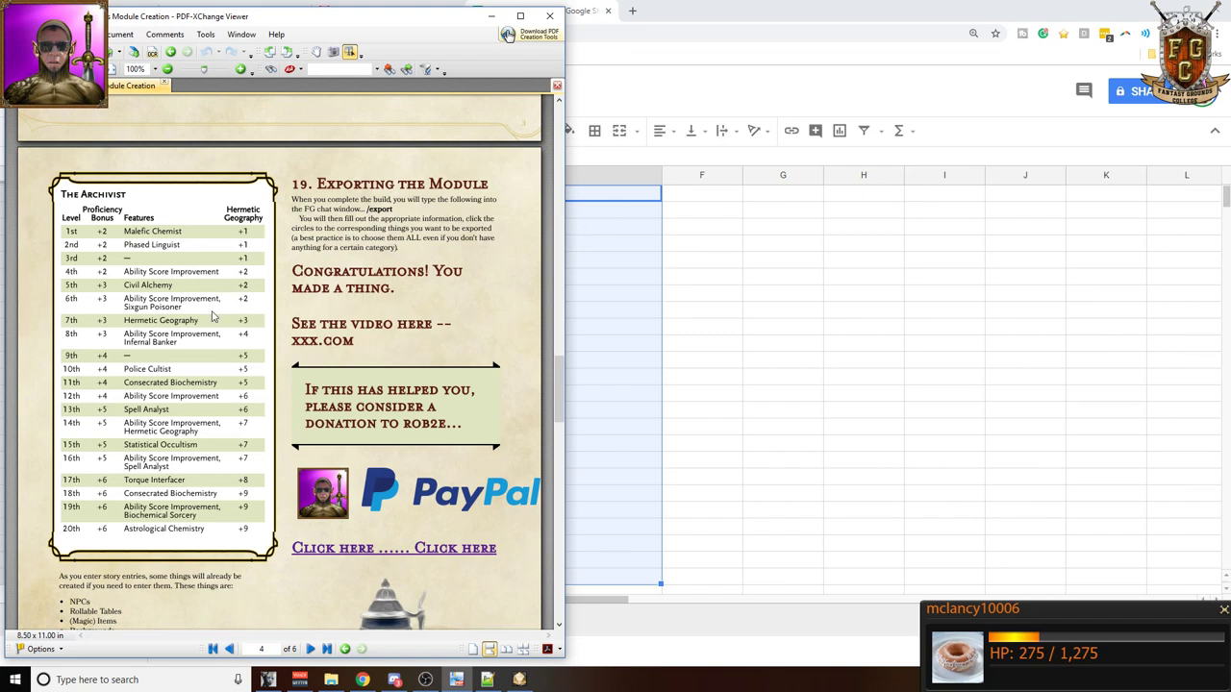
pyautogui.moveTo(209, 299); pyautogui.dragTo(222, 335)
pyautogui.click(600, 200)
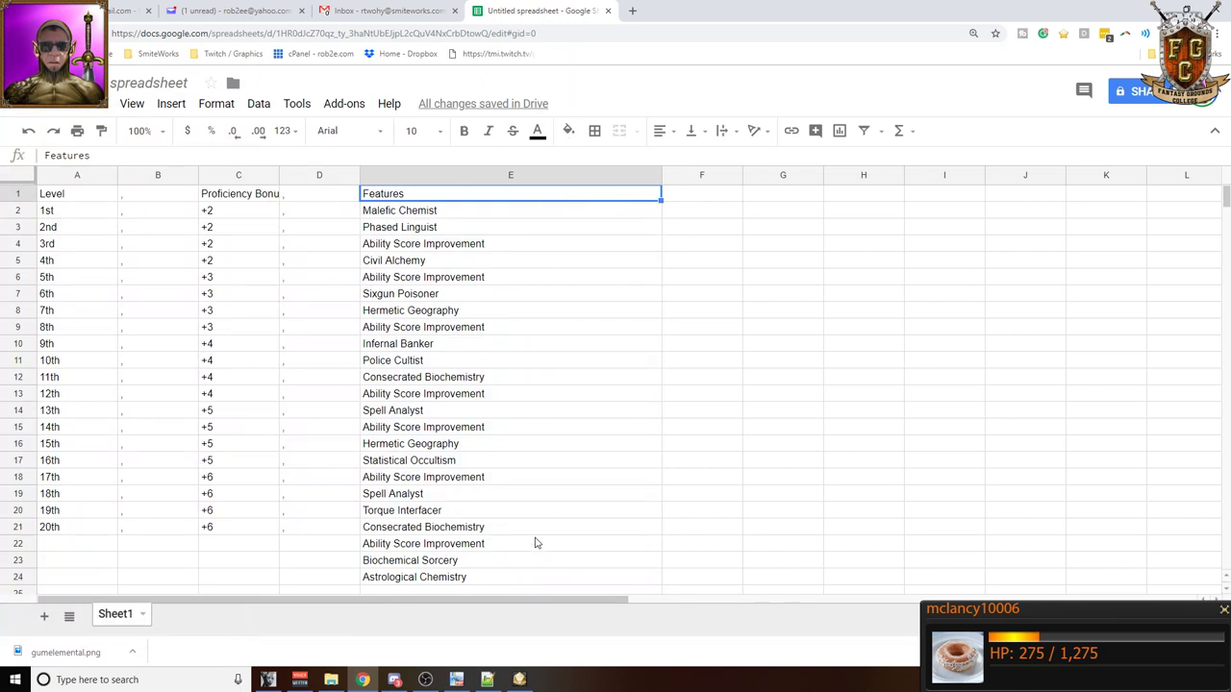
# - Undo the column E widening and the Features paste, and switch back to the list in Notepad++
pyautogui.hotkey('ctrl', 'z')
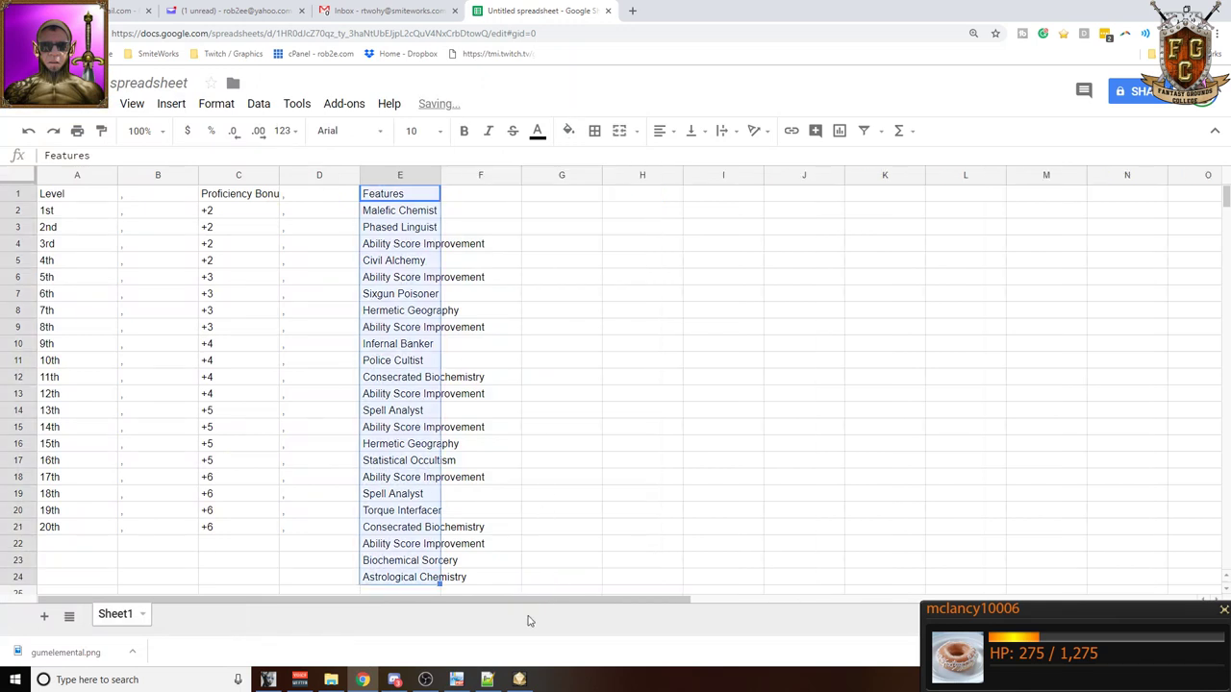
pyautogui.hotkey('ctrl', 'z')
pyautogui.click(487, 679)
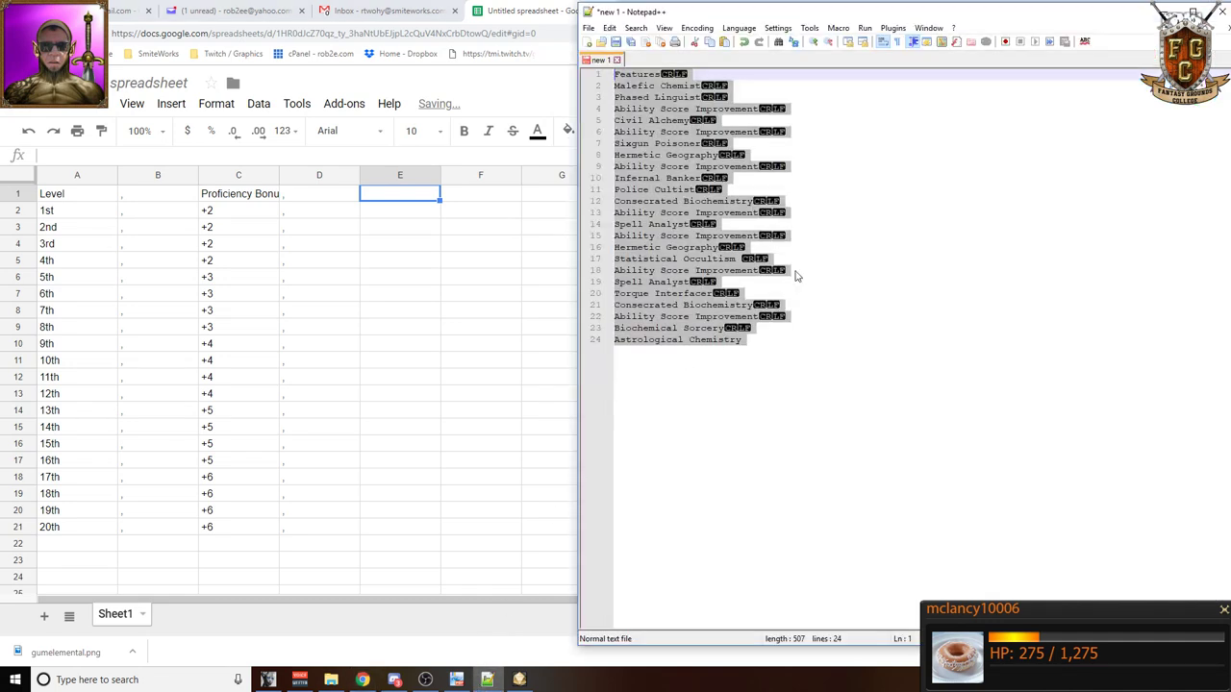
# - Bring up the PDF table beside the Features list and insert a blank line after Phased Linguist for level 3rd
pyautogui.click(878, 157)
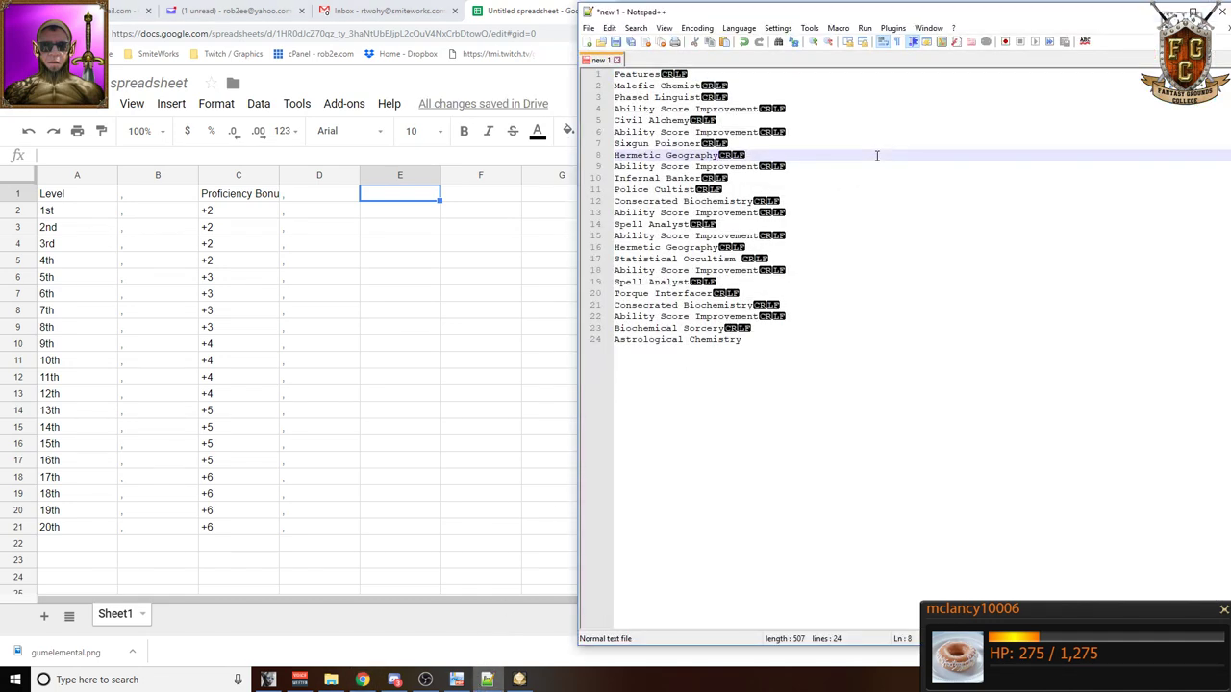
pyautogui.hotkey('ctrl', 'a')
pyautogui.press('Right')
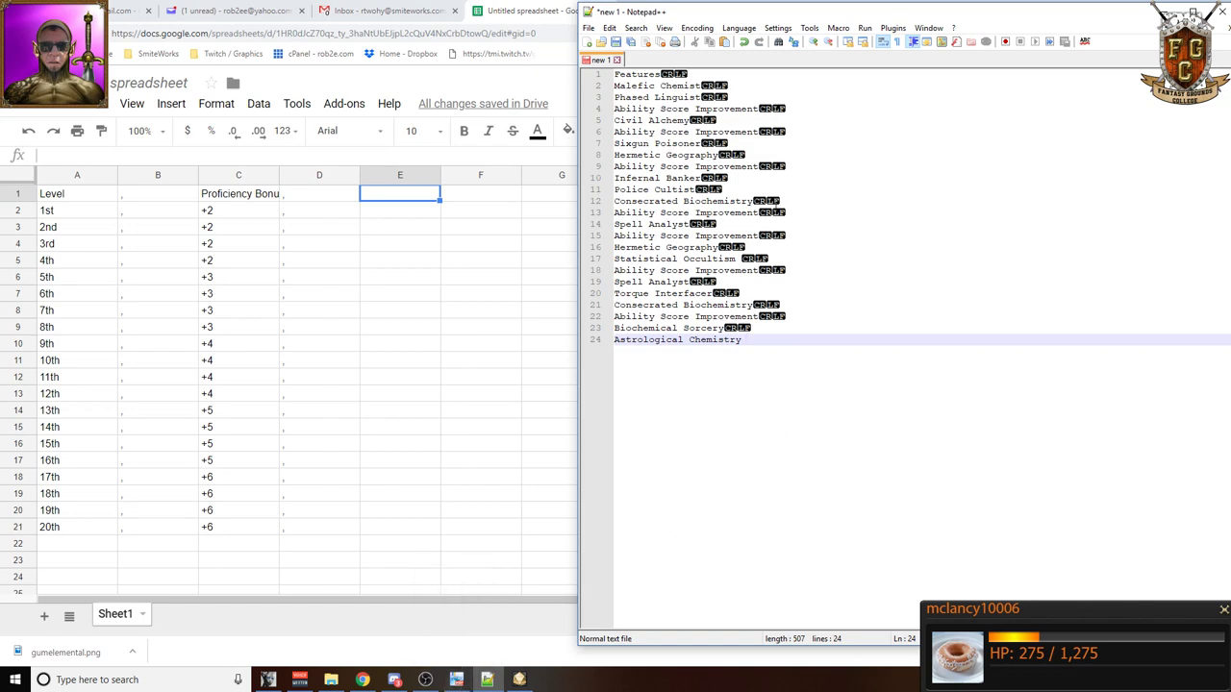
pyautogui.click(456, 680)
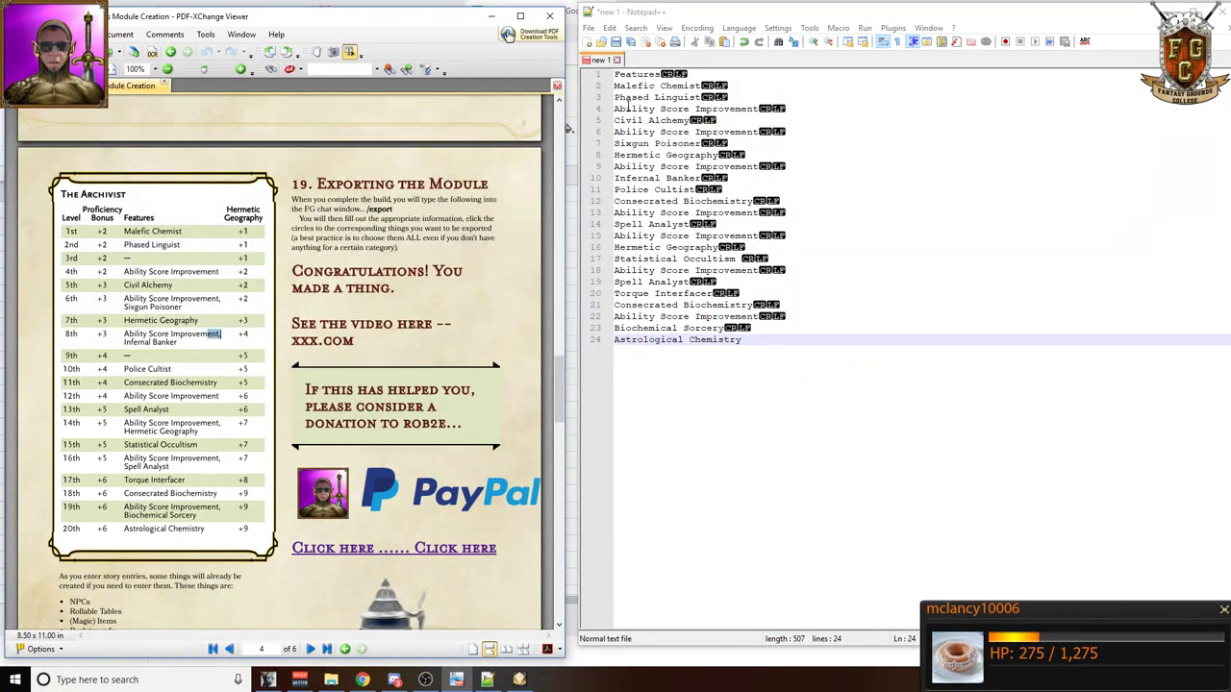
pyautogui.click(621, 111)
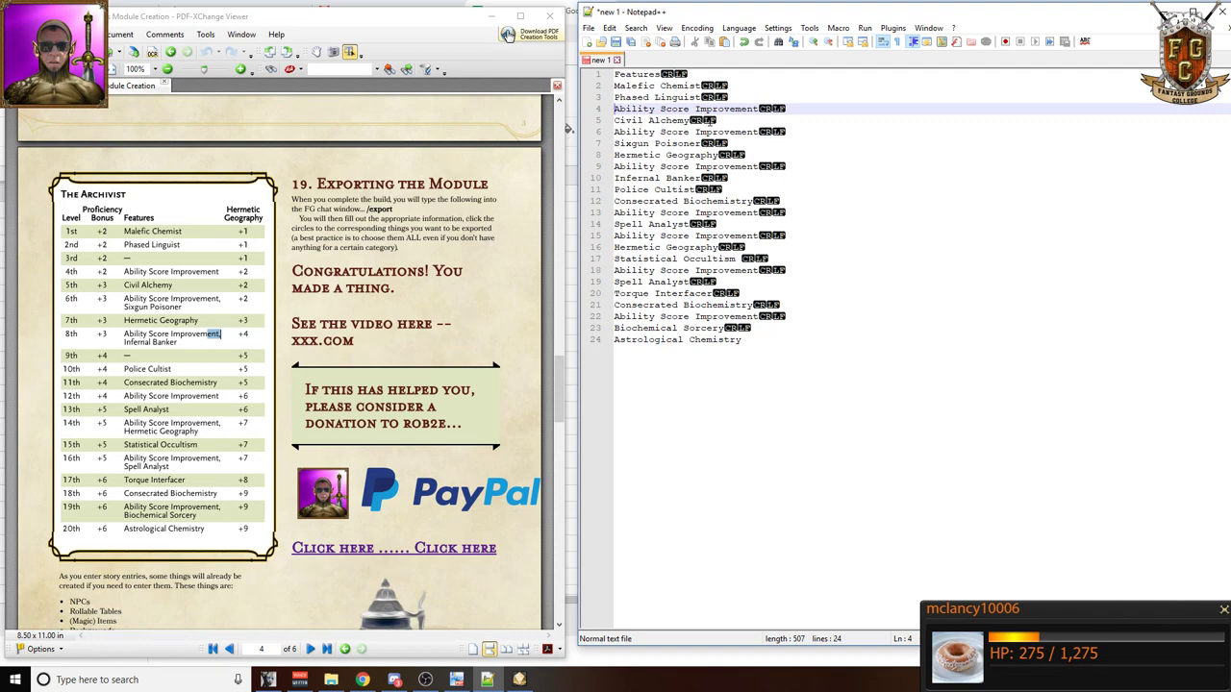
pyautogui.press('Return')
# - Join Sixgun Poisoner onto the preceding Ability Score Improvement line, separated by a period and a space
pyautogui.press('Down')
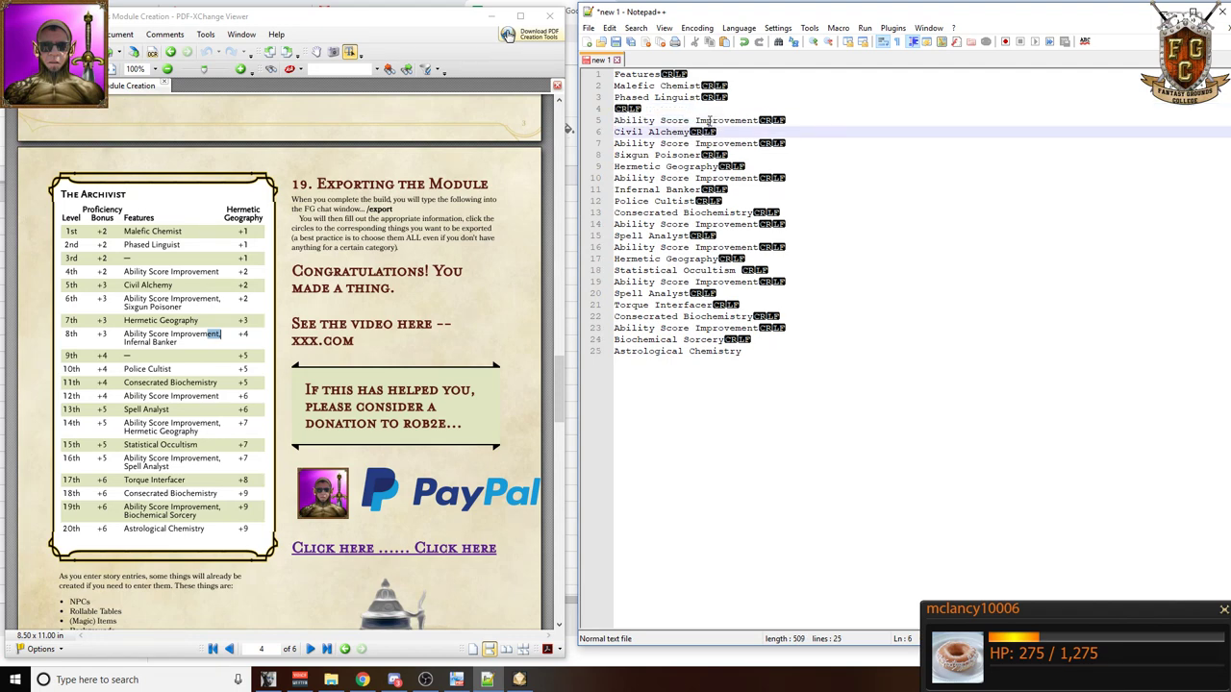
pyautogui.press('Down')
pyautogui.press('Down')
pyautogui.press('Left')
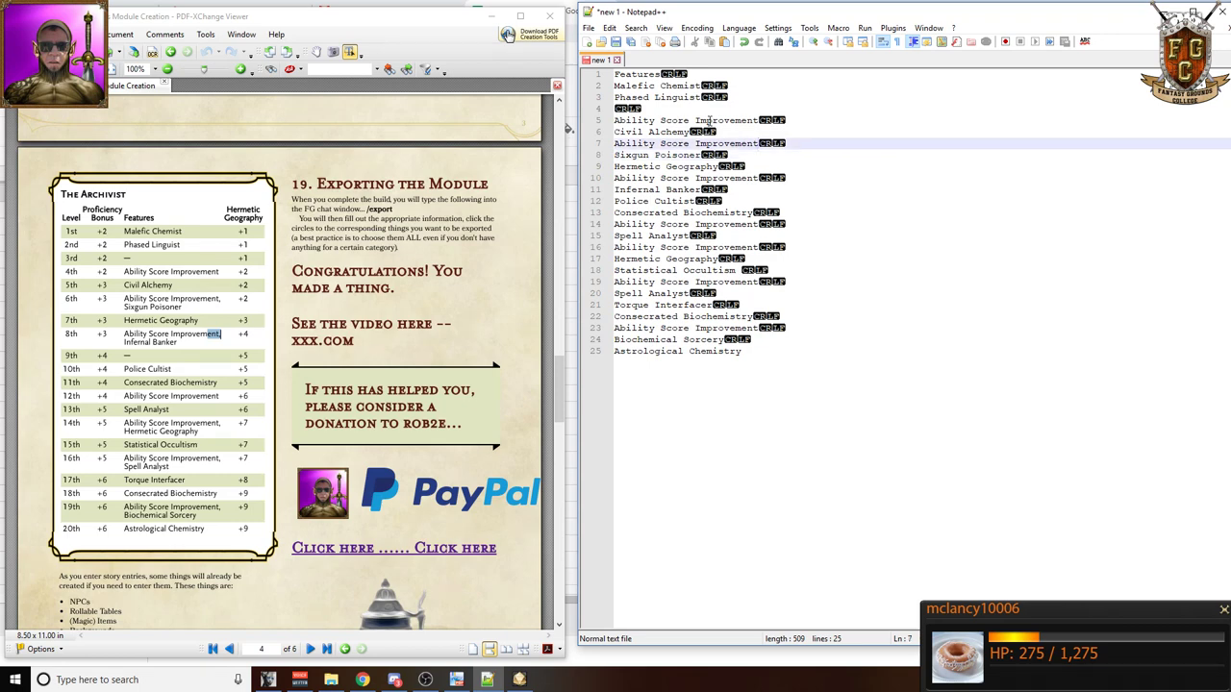
pyautogui.write('.')
pyautogui.press('Delete')
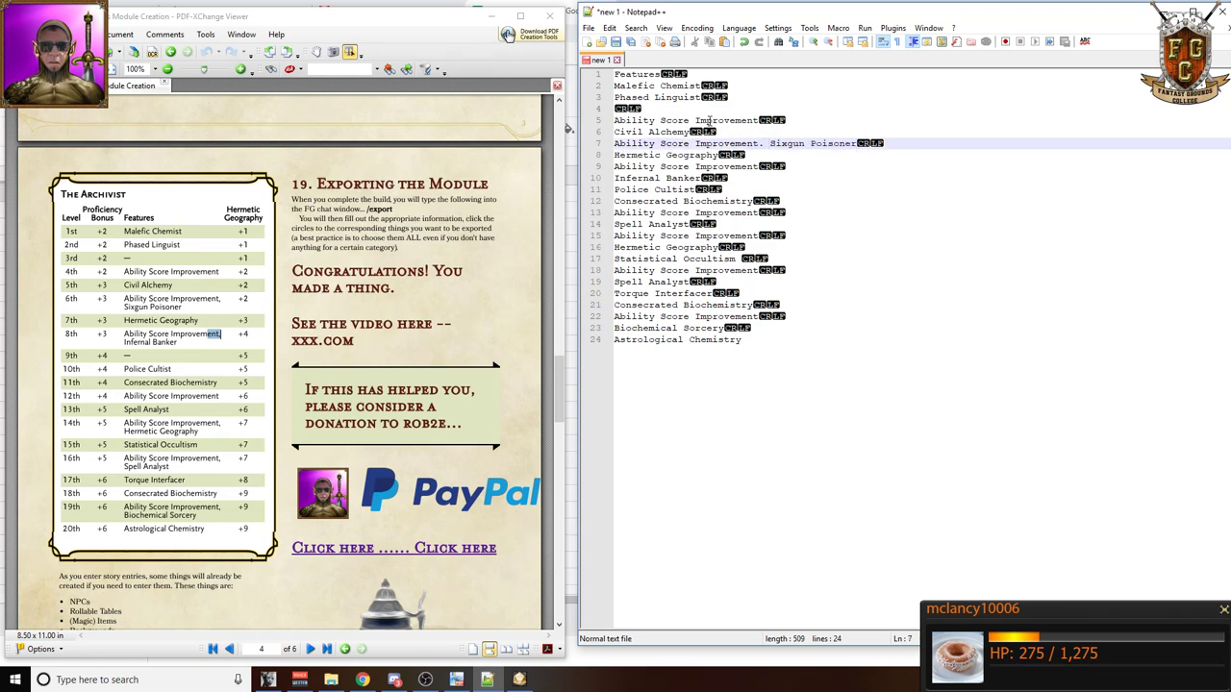
# - Join Infernal Banker onto the preceding Ability Score Improvement line, separated by a period and a space
pyautogui.press('Down')
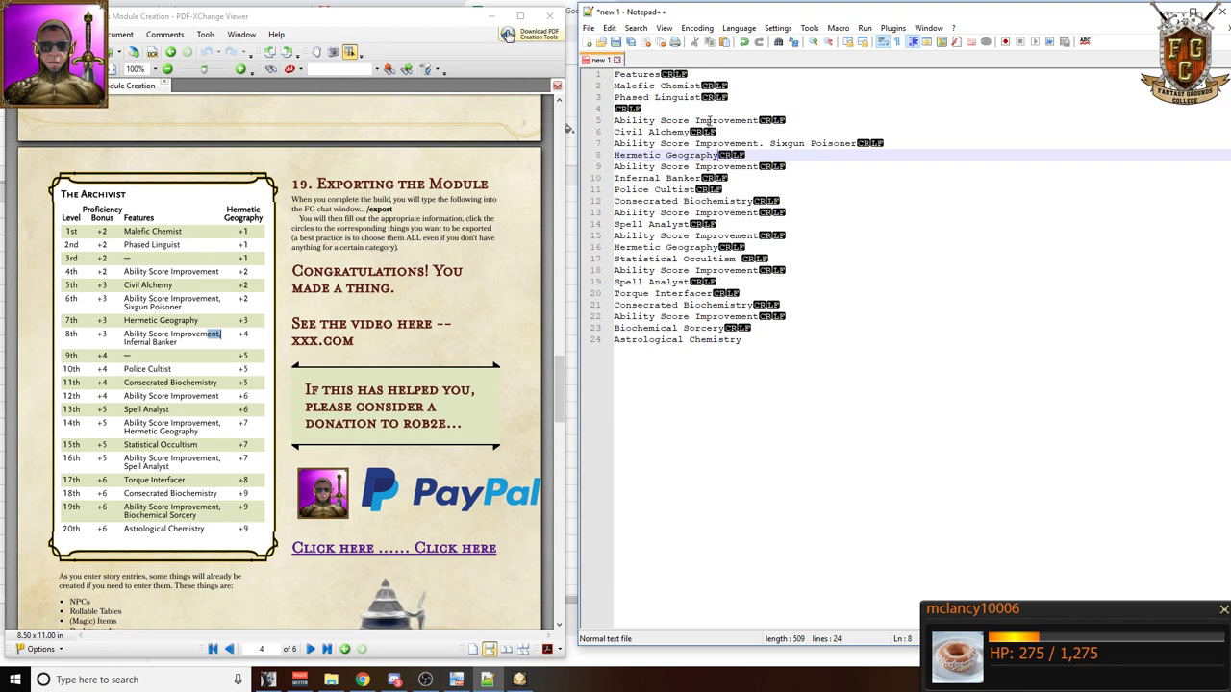
pyautogui.press('Down')
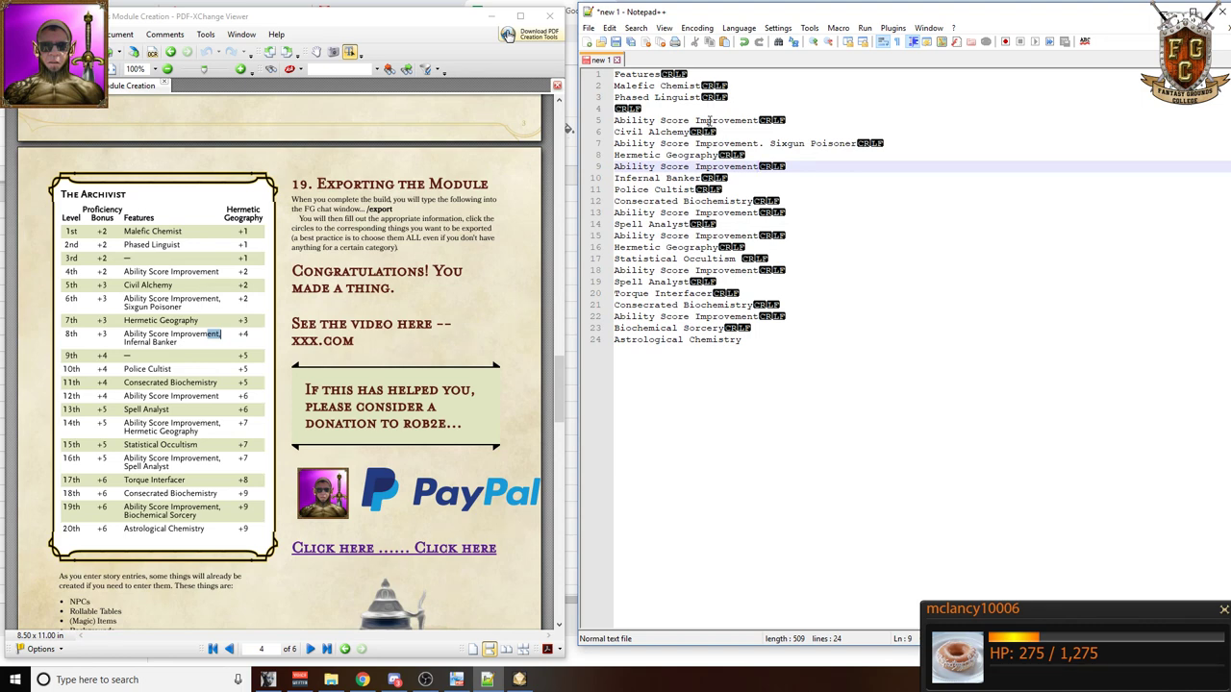
pyautogui.write('.')
pyautogui.press('Delete')
# - Insert a blank line before Police Cultist for the empty level 9th feature
pyautogui.press('Down')
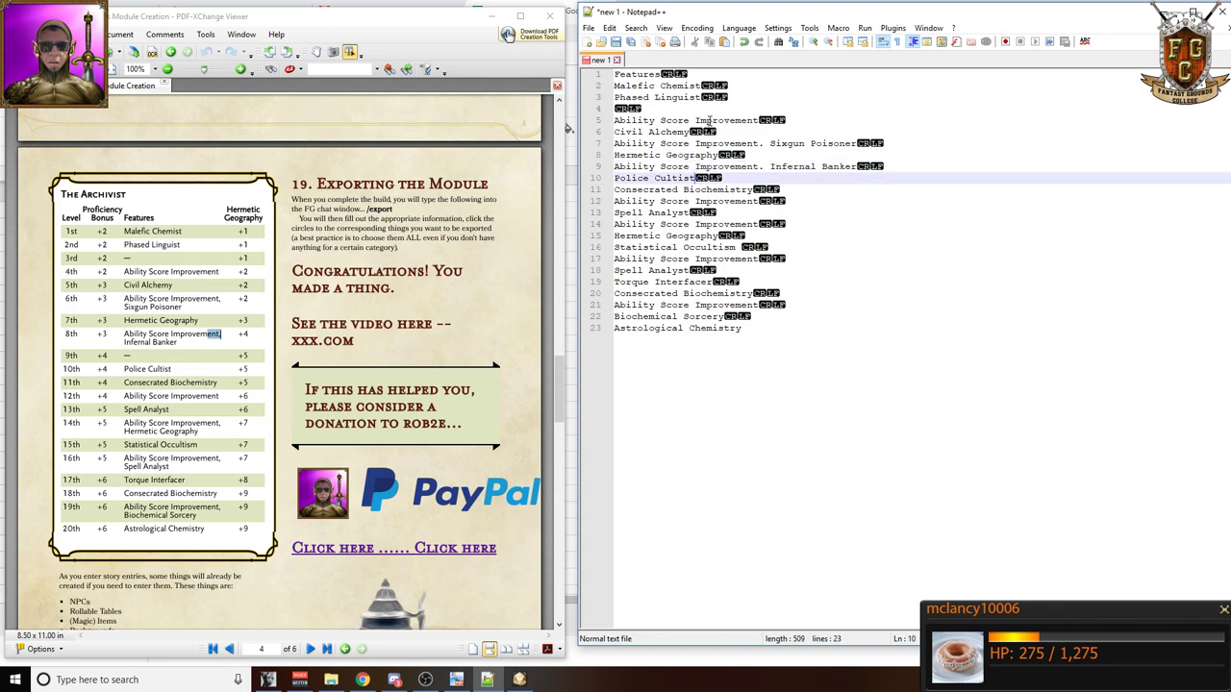
pyautogui.press('Up')
pyautogui.press('Down')
pyautogui.press('Down')
pyautogui.press('Up')
pyautogui.press('Return')
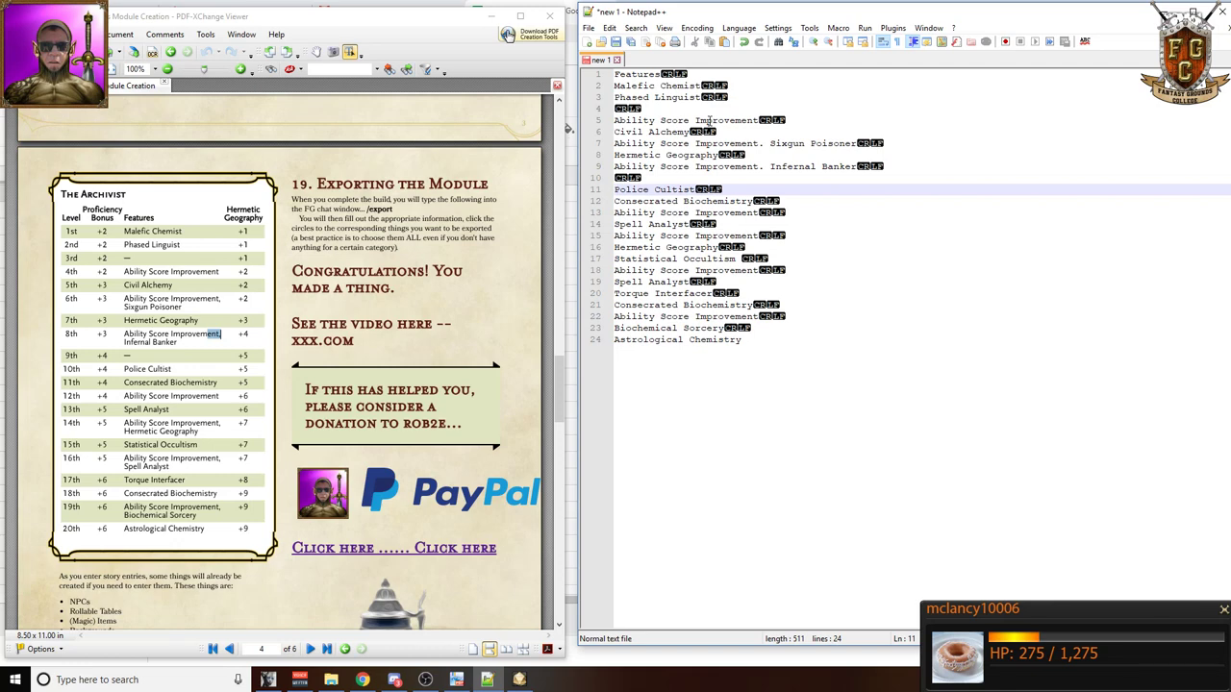
# - Join the Hermetic Geography entry of level 14th onto the preceding Ability Score Improvement line, separated by a period and a space
pyautogui.press('Down')
pyautogui.press('Down')
pyautogui.press('Down')
pyautogui.press('Down')
pyautogui.press('Down')
pyautogui.press('Down')
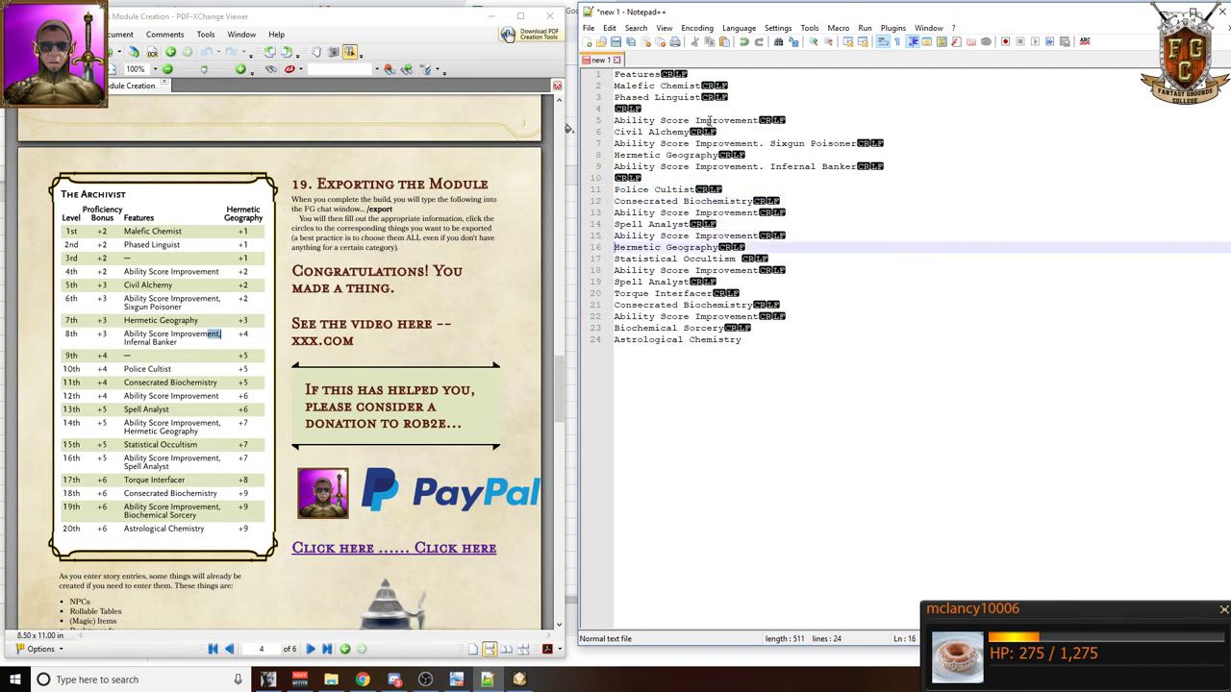
pyautogui.press('Up')
pyautogui.press('Up')
pyautogui.press('Down')
pyautogui.press('Up')
pyautogui.write('.')
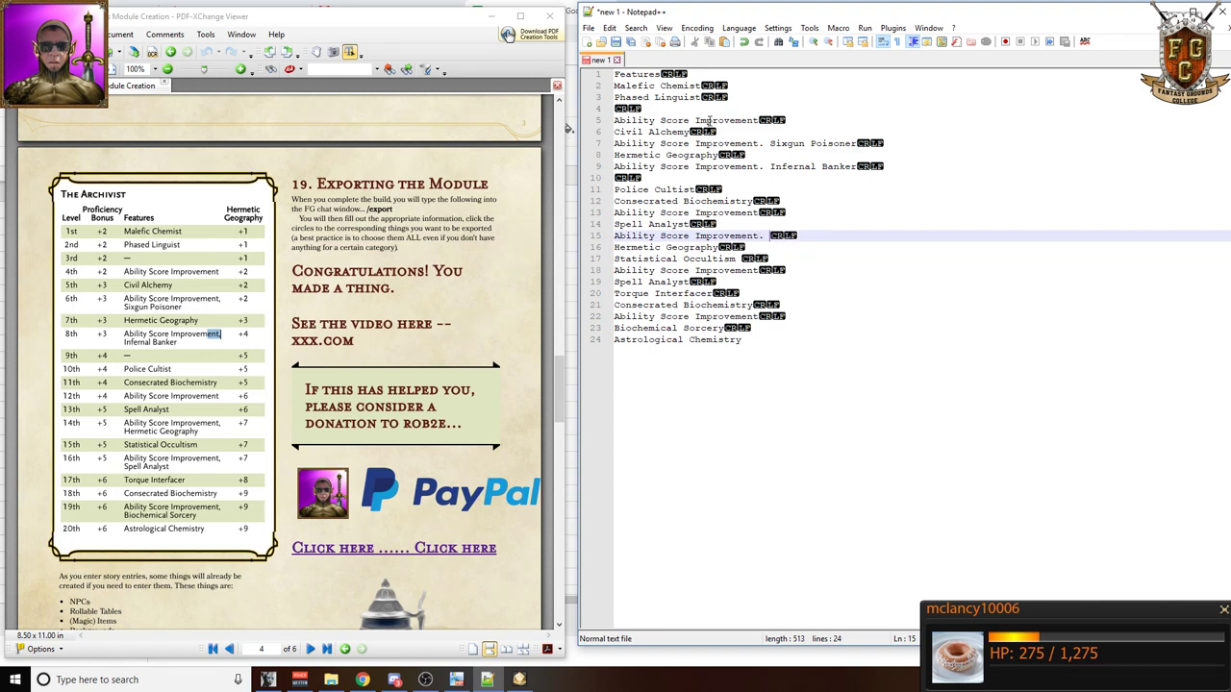
pyautogui.press('Delete')
# - Compare the list lines from Consecrated Biochemistry to the level 16th Ability Score Improvement with the PDF's Features column
pyautogui.press('Down')
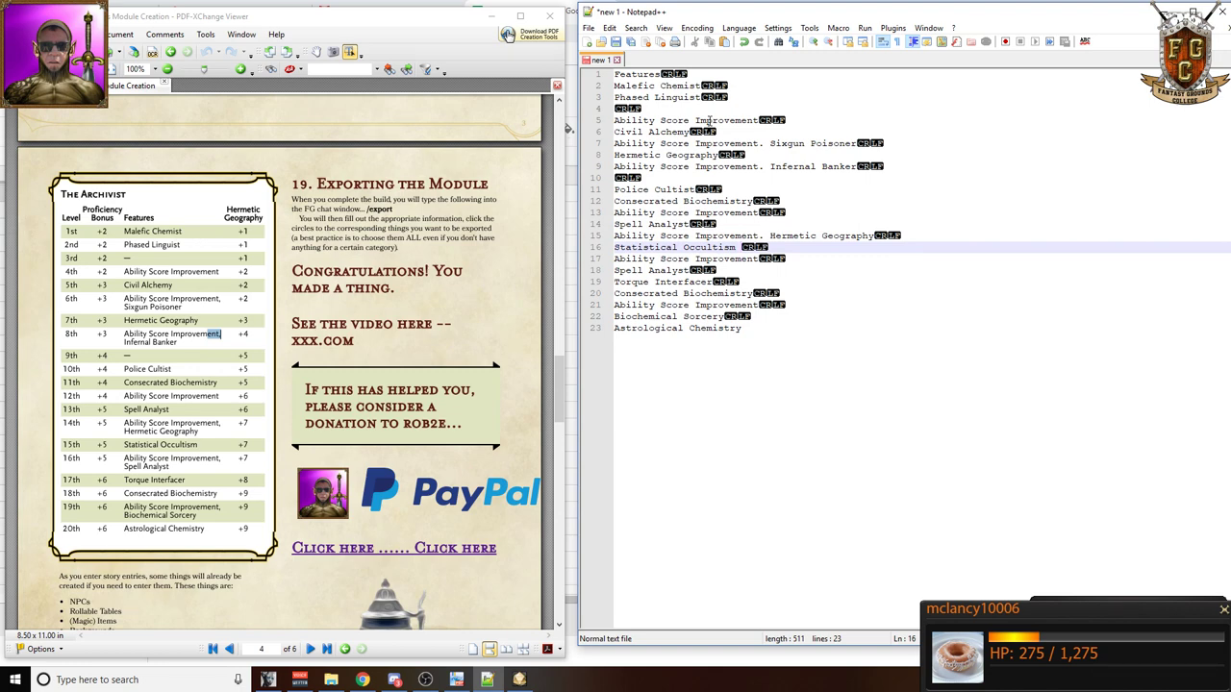
pyautogui.press('Down')
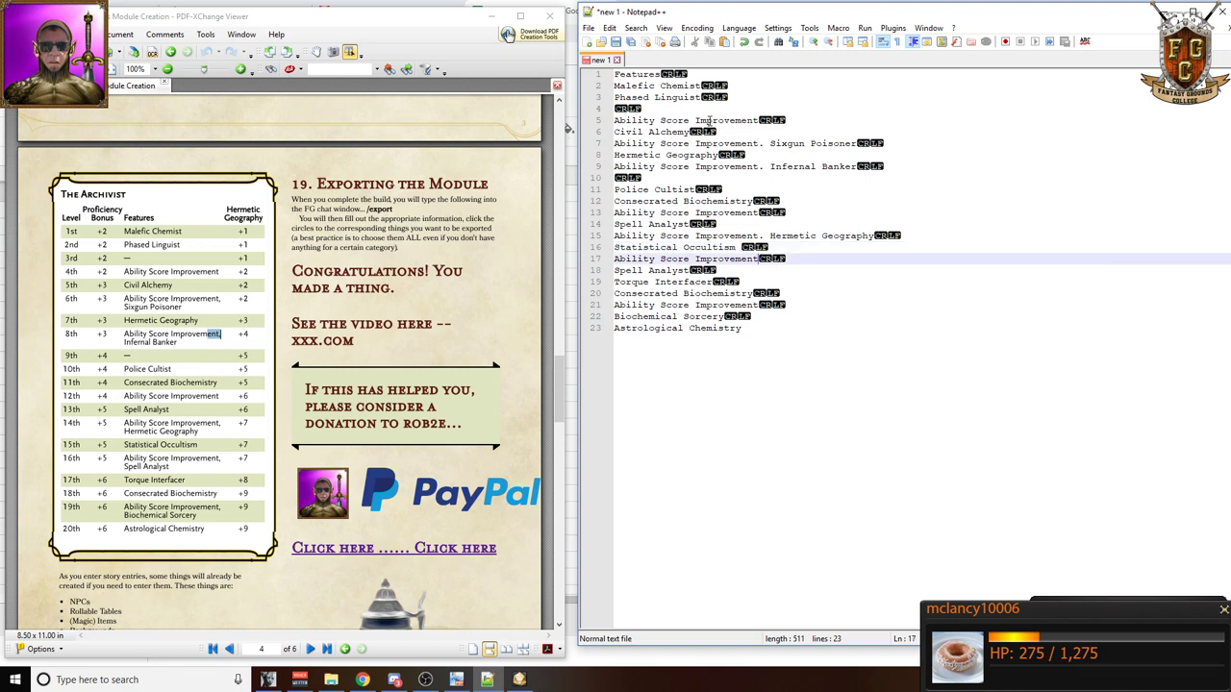
pyautogui.press('Up')
pyautogui.press('Up')
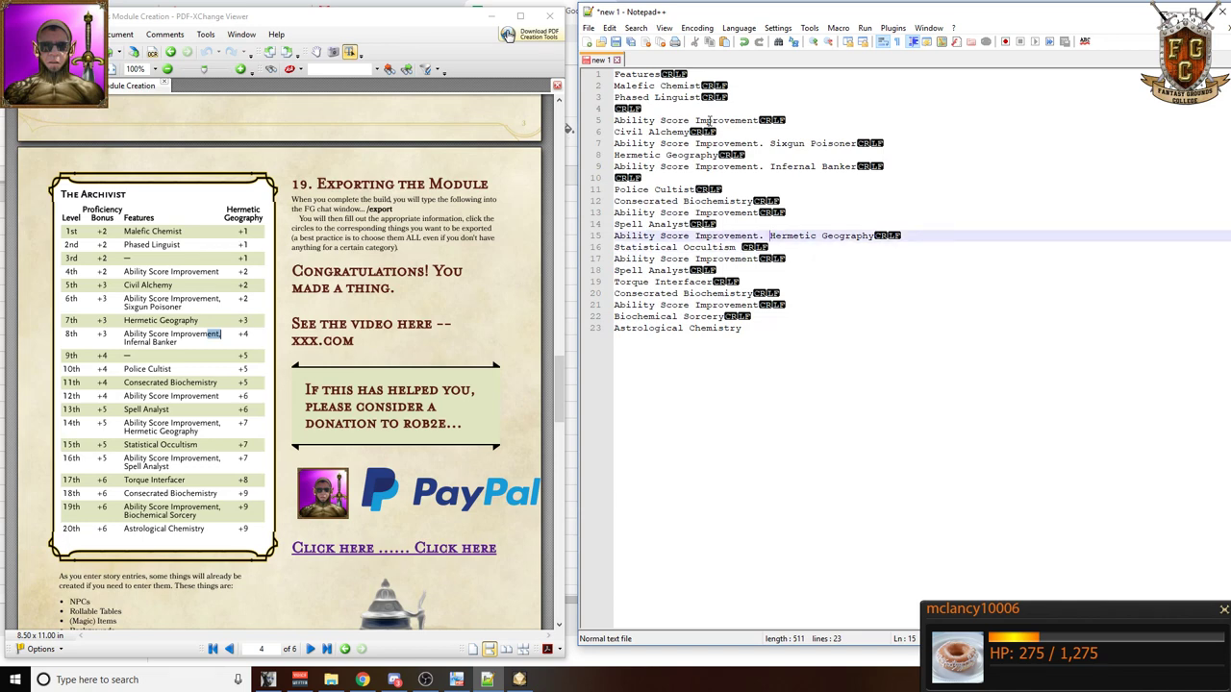
pyautogui.press('Up')
pyautogui.press('Up')
pyautogui.press('Up')
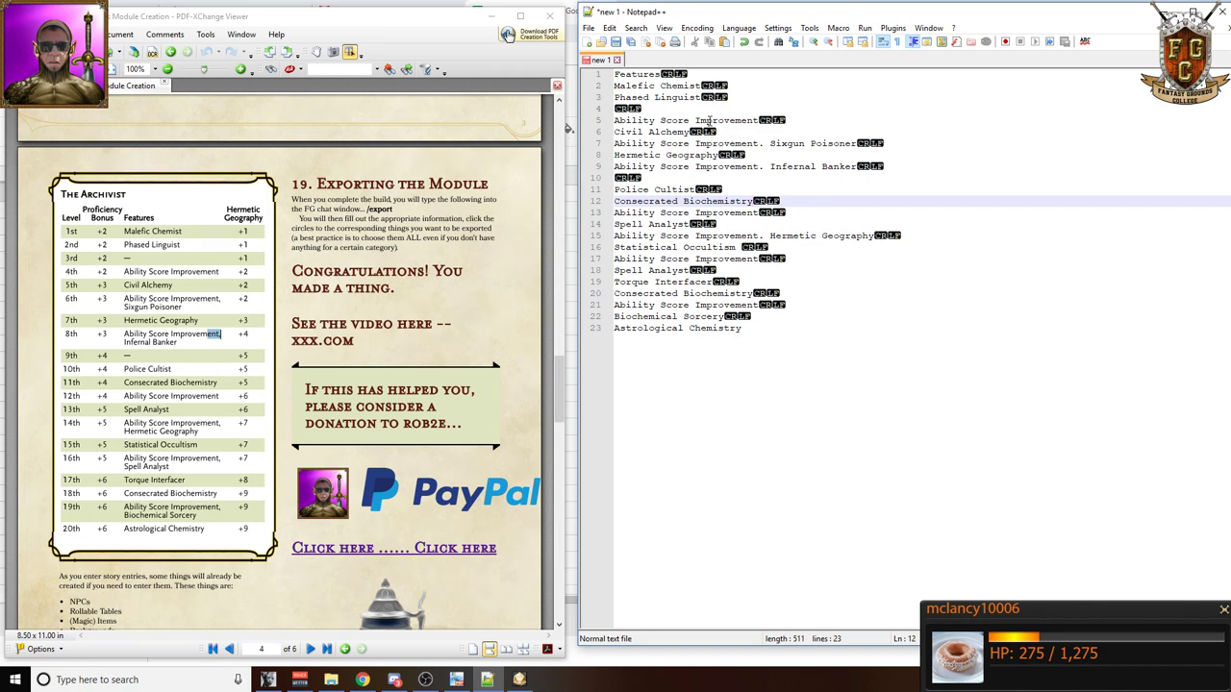
pyautogui.press('Down')
pyautogui.press('Down')
pyautogui.press('Down')
pyautogui.press('Down')
pyautogui.press('Up')
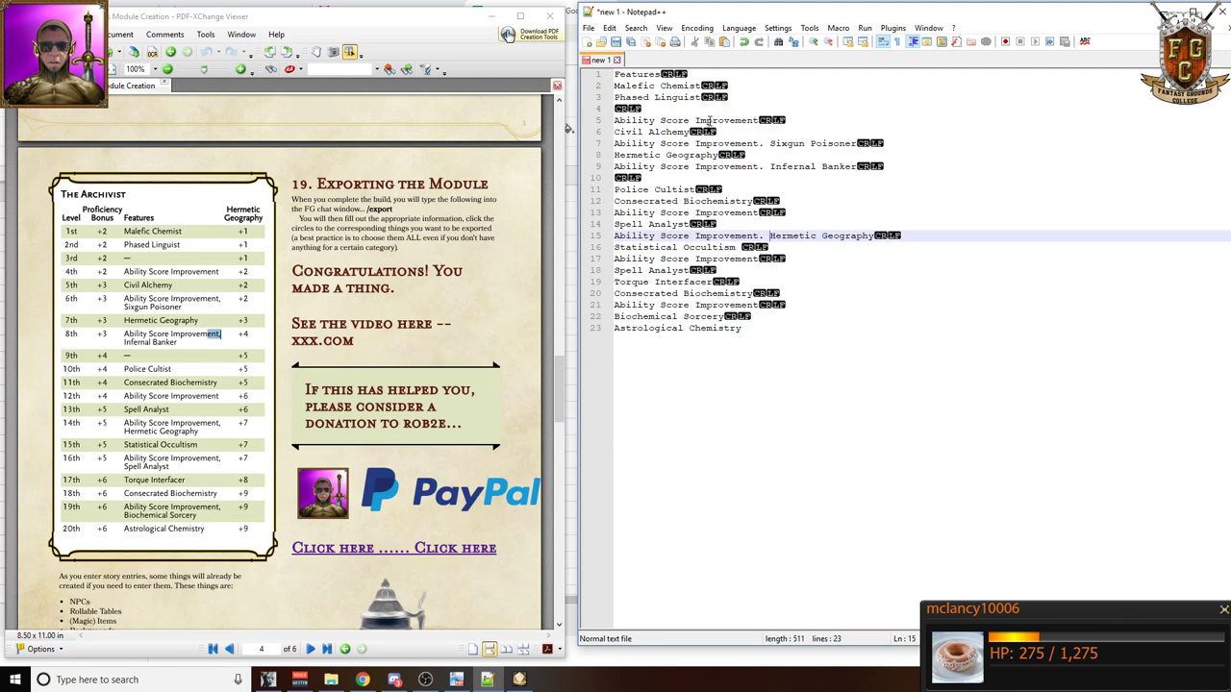
# - Join the Spell Analyst entry of level 16th onto the preceding Ability Score Improvement line, separated by a period and a space
pyautogui.press('Down')
pyautogui.press('Down')
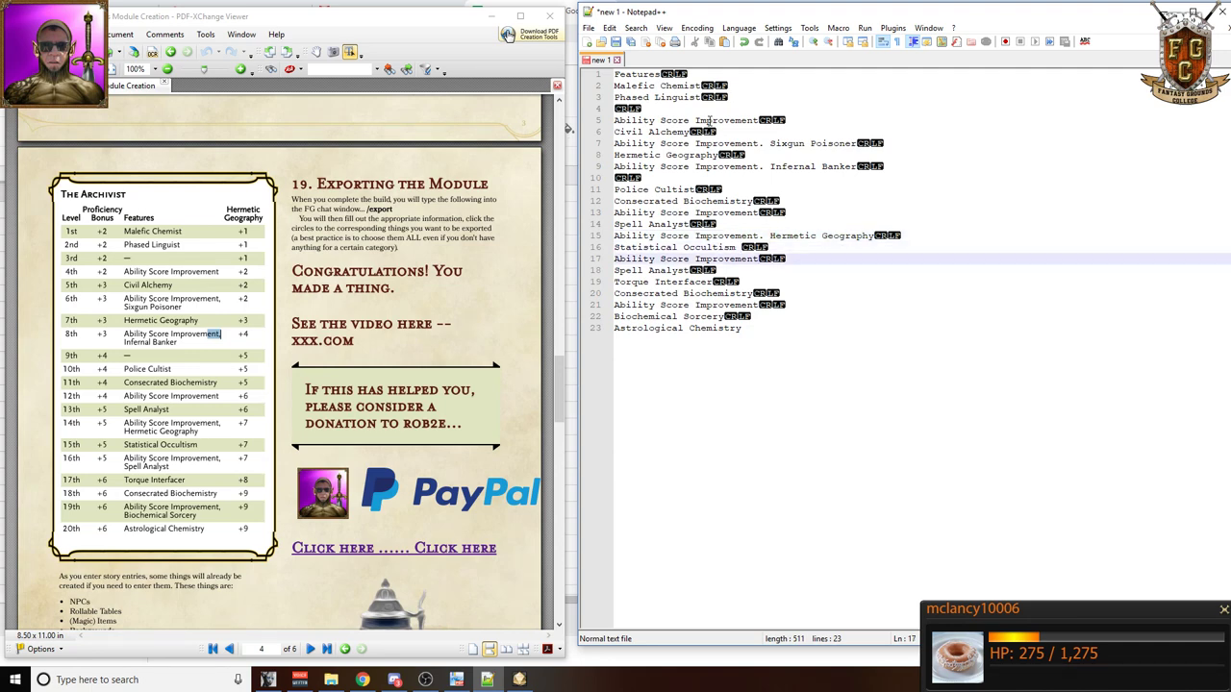
pyautogui.write('.')
pyautogui.press('Delete')
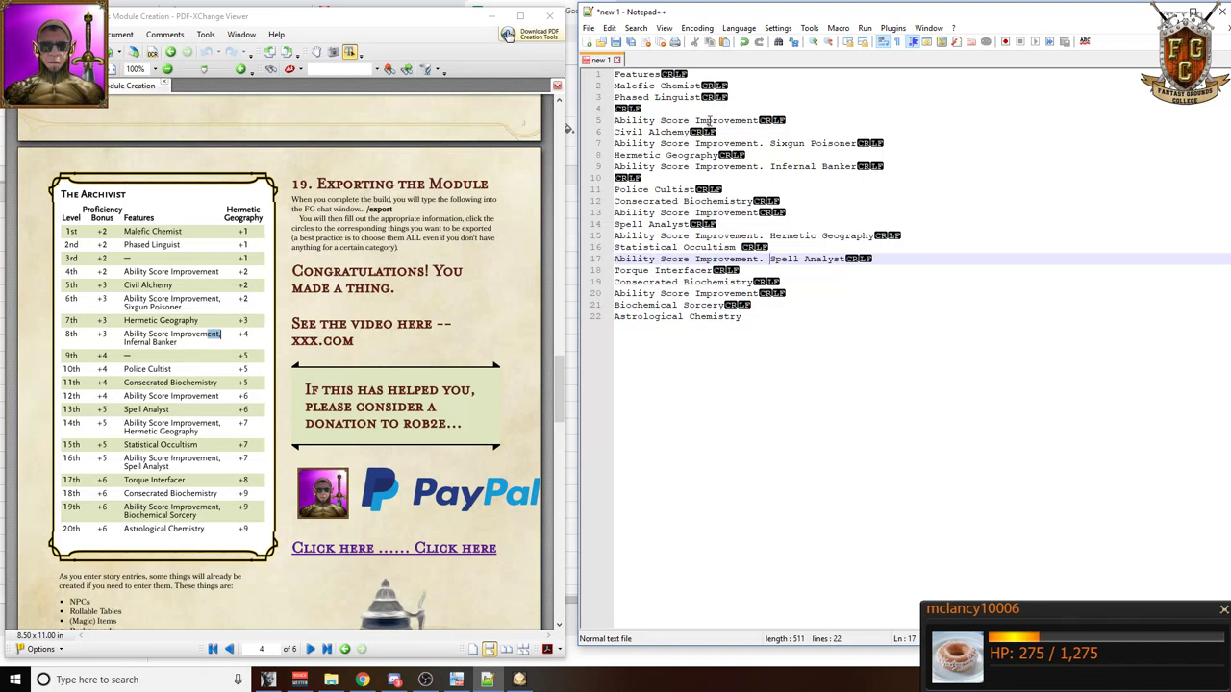
# - Join Biochemical Sorcery onto the preceding Ability Score Improvement line, separated by a period and a space
pyautogui.press('Down')
pyautogui.press('Down')
pyautogui.press('Down')
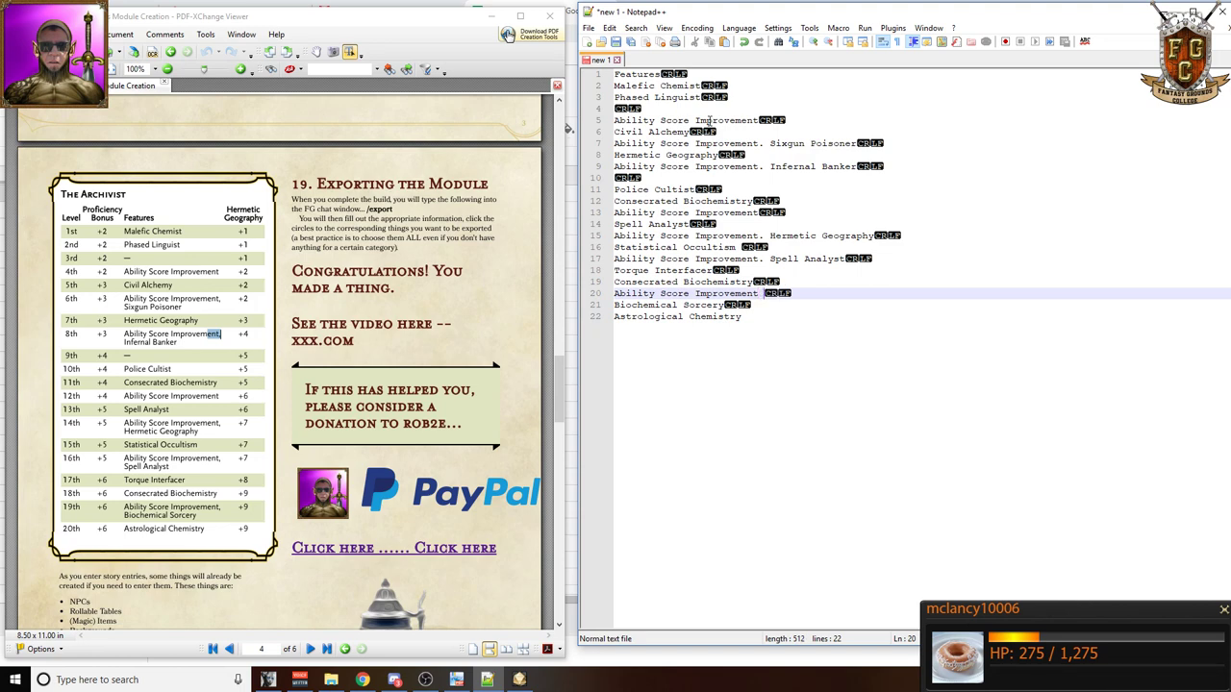
pyautogui.press('BackSpace')
pyautogui.write('.')
pyautogui.press('Delete')
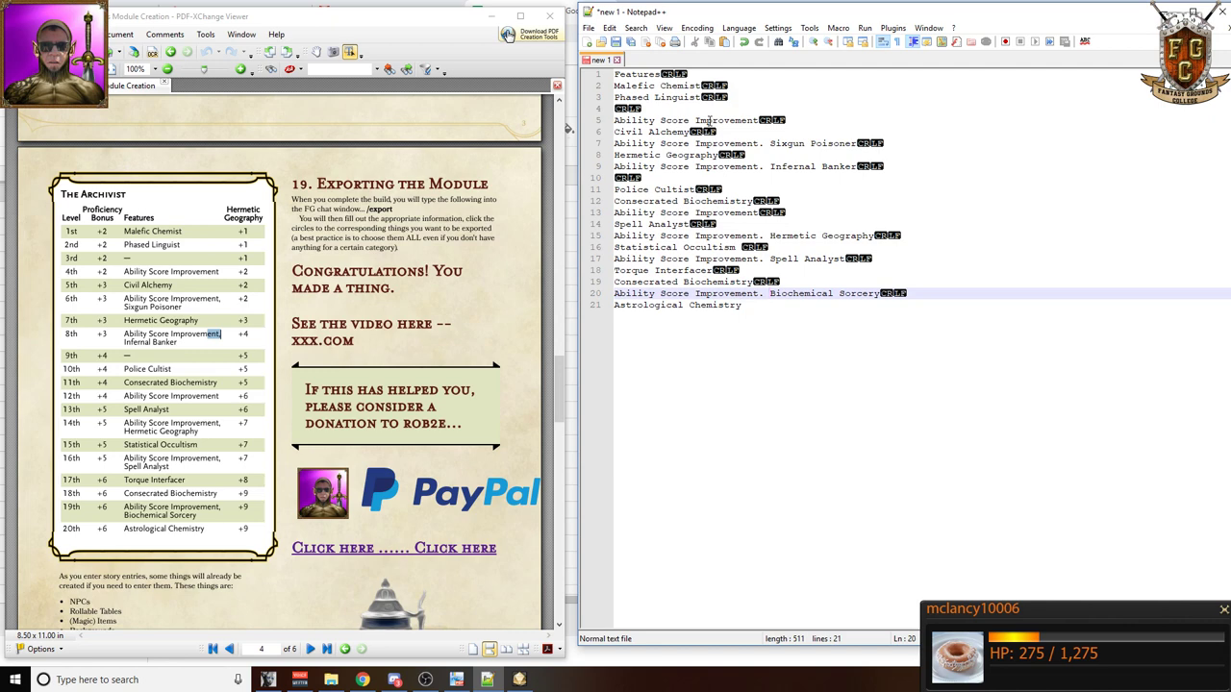
# - Copy the whole corrected Features list, switch to the Google Sheets spreadsheet and paste it from cell E1
pyautogui.hotkey('ctrl', 'a')
pyautogui.hotkey('ctrl', 'c')
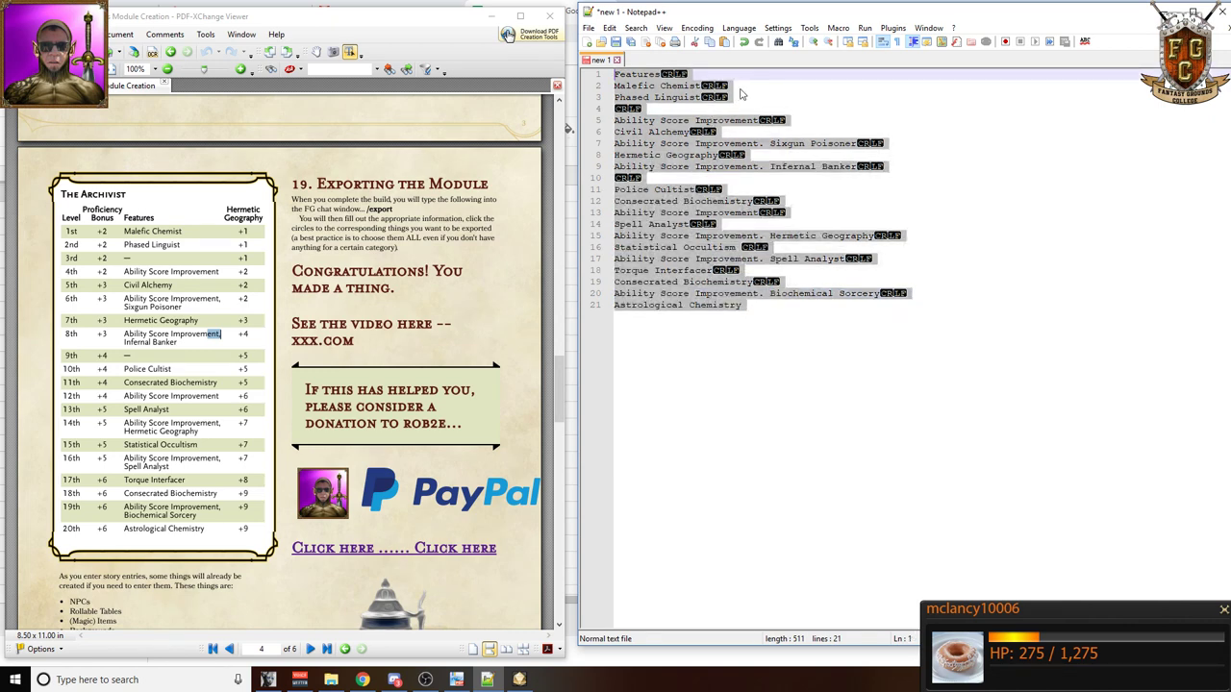
pyautogui.click(363, 680)
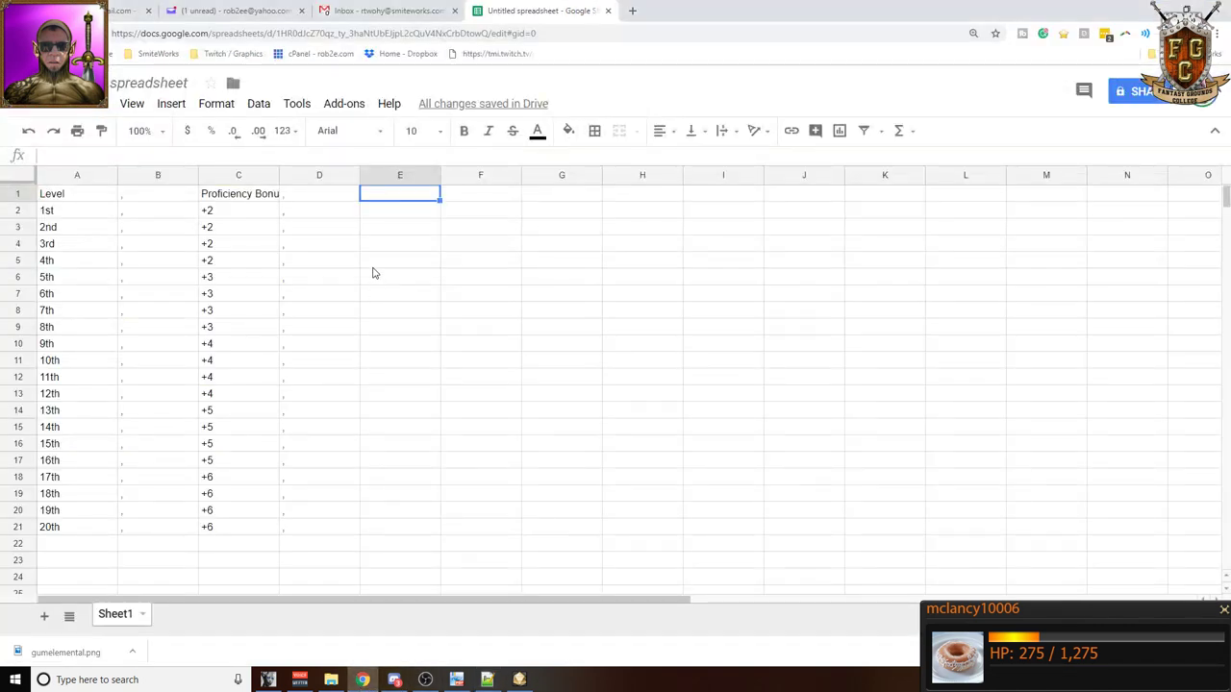
pyautogui.hotkey('ctrl', 'v')
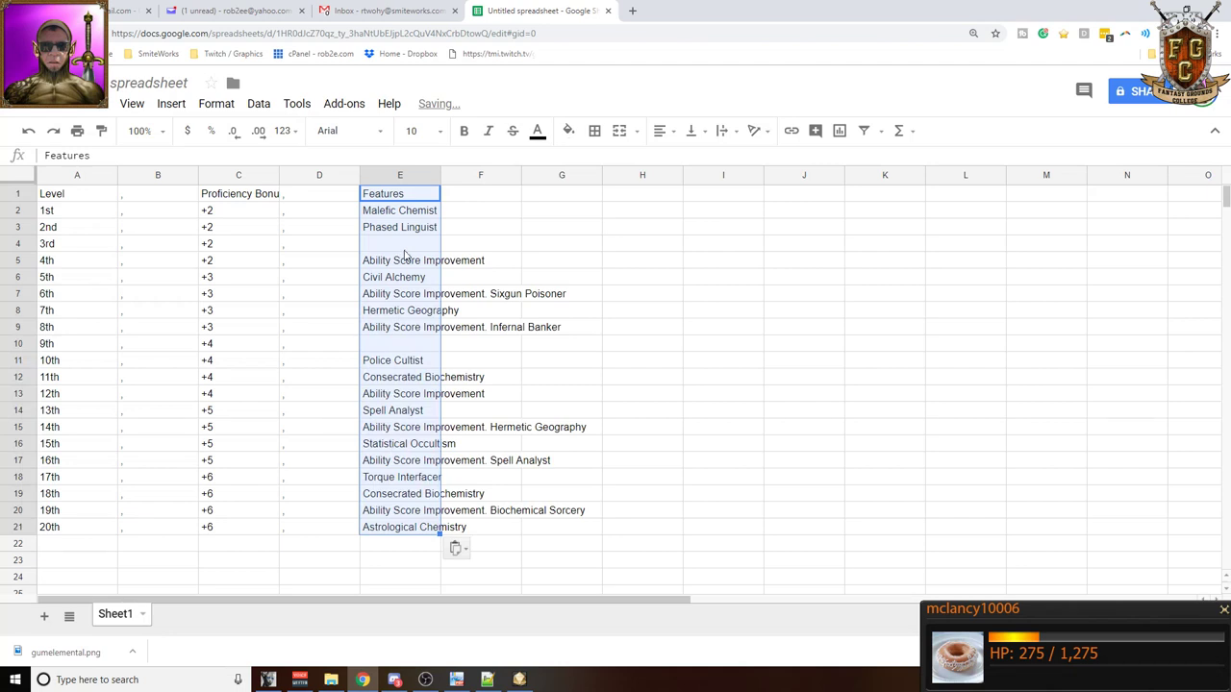
# - Copy the commas in D1:D21 into column F, starting at F1
pyautogui.moveTo(322, 201); pyautogui.dragTo(323, 539)
pyautogui.hotkey('ctrl', 'c')
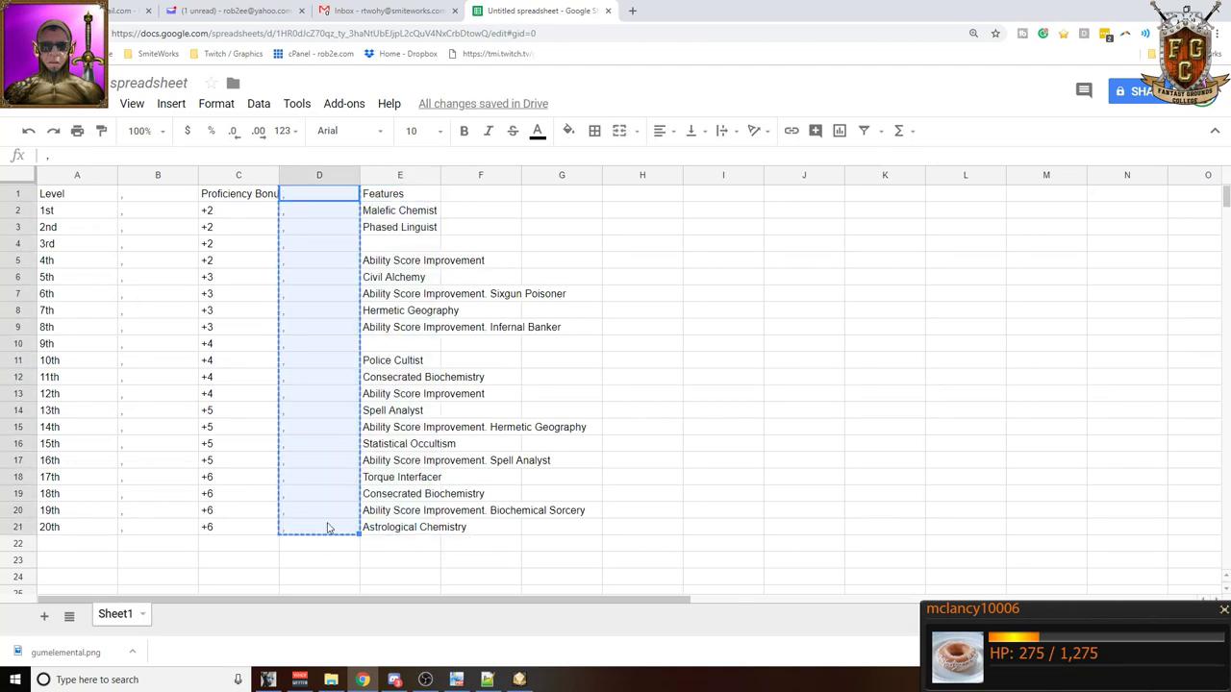
pyautogui.click(490, 195)
pyautogui.hotkey('ctrl', 'v')
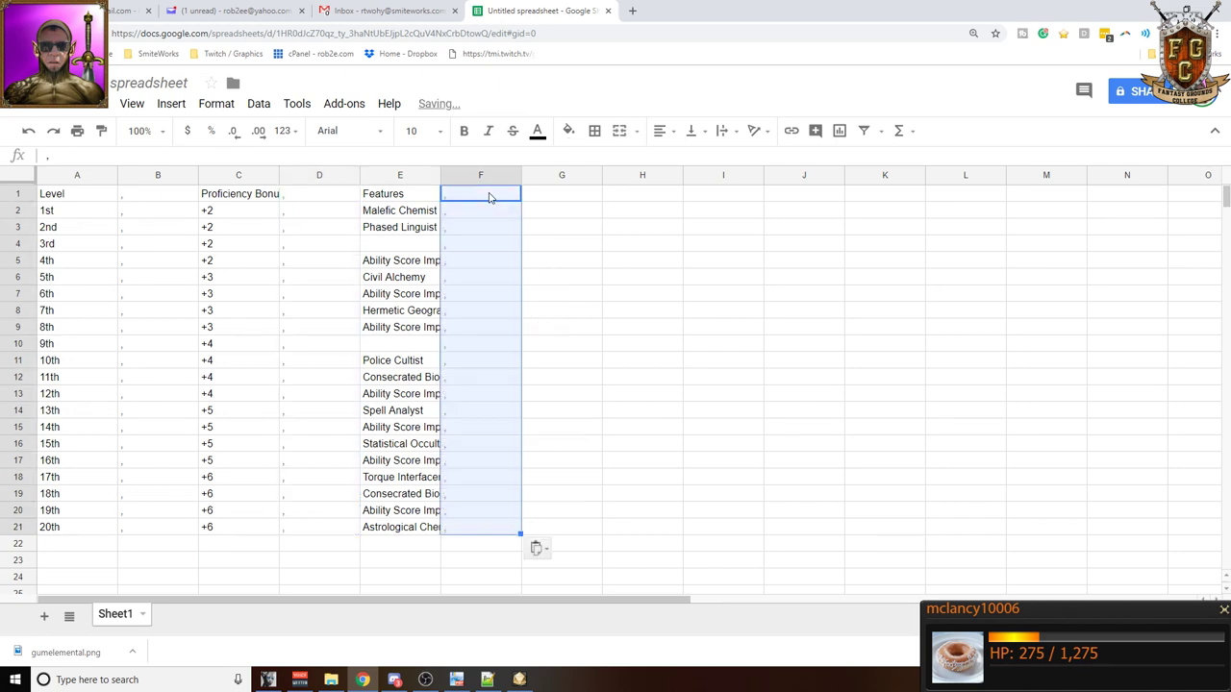
# - Copy the +1 to +9 values of the PDF's Hermetic Geography column and paste them into the spreadsheet from cell G2
pyautogui.click(570, 197)
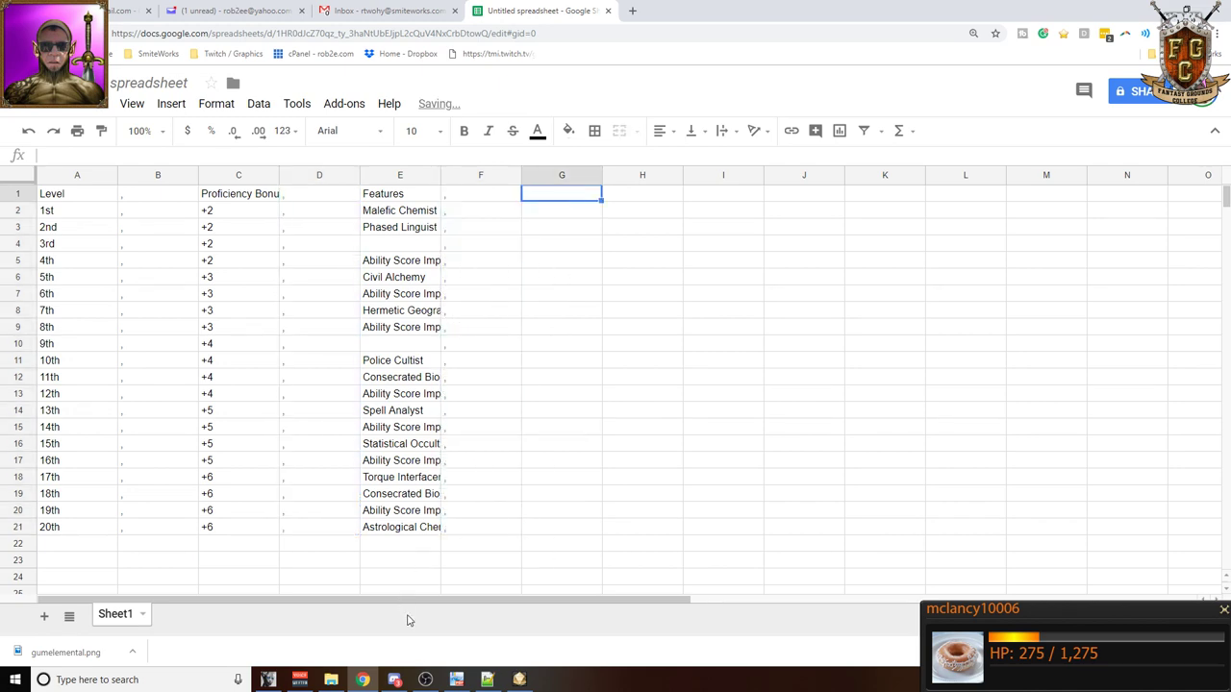
pyautogui.click(394, 680)
pyautogui.moveTo(468, 683)
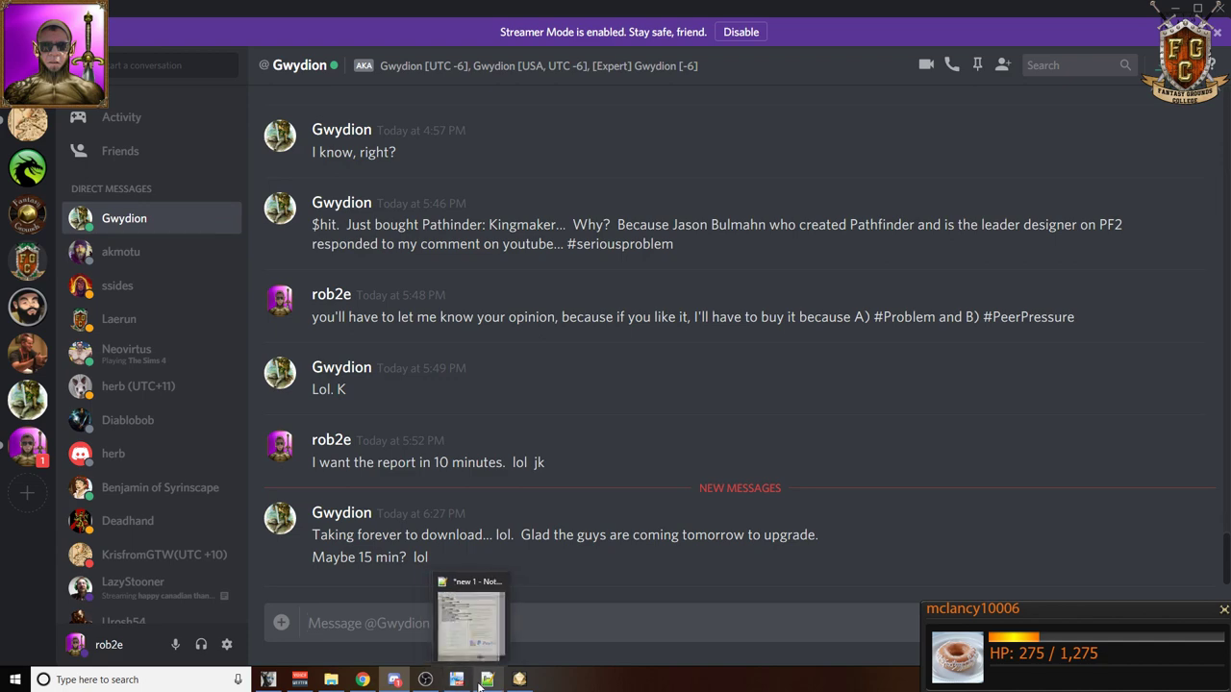
pyautogui.click(469, 681)
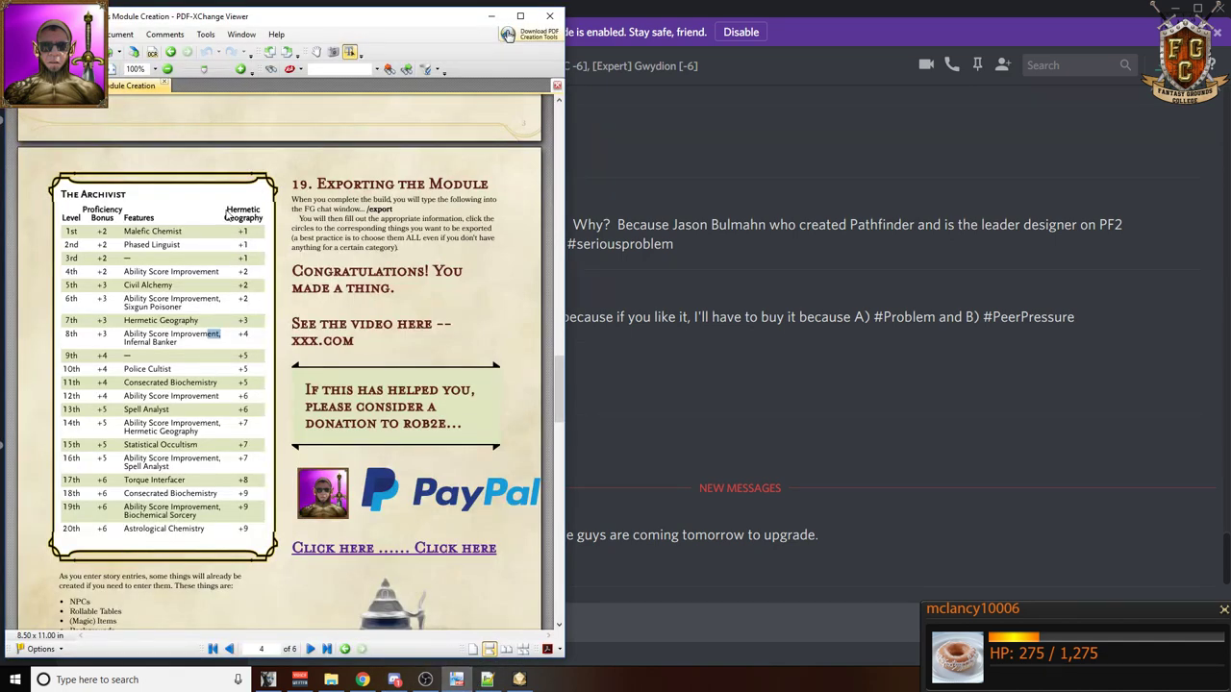
pyautogui.moveTo(227, 216); pyautogui.dragTo(255, 547)
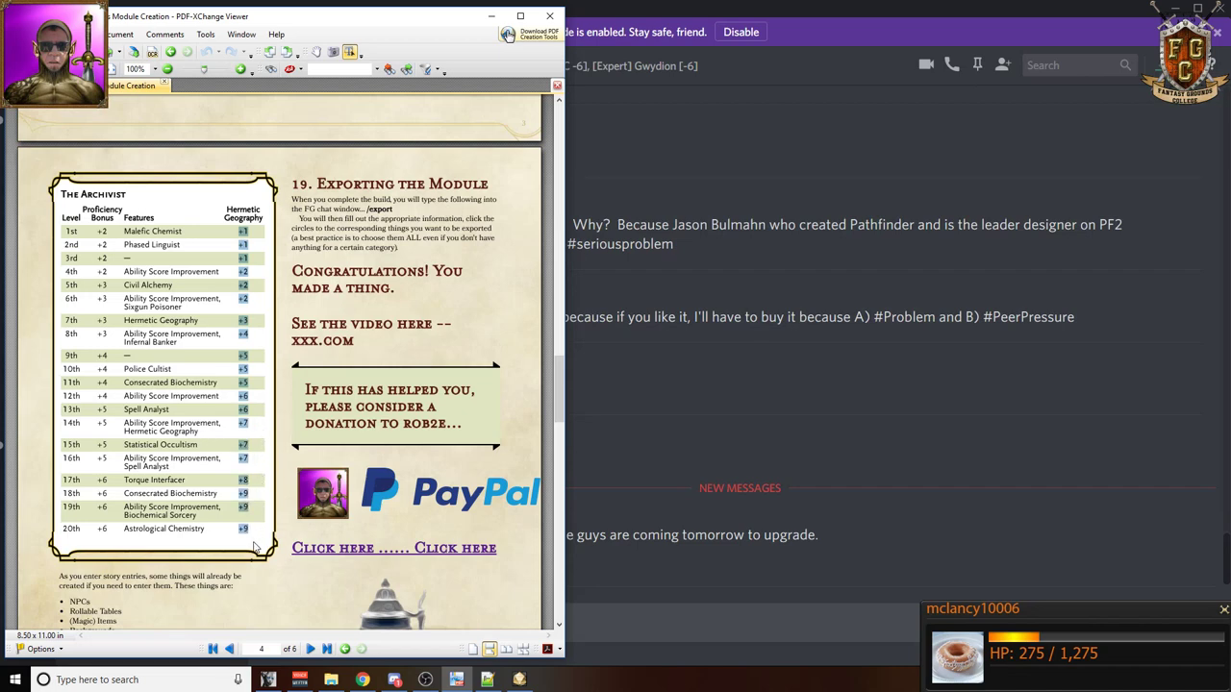
pyautogui.click(362, 680)
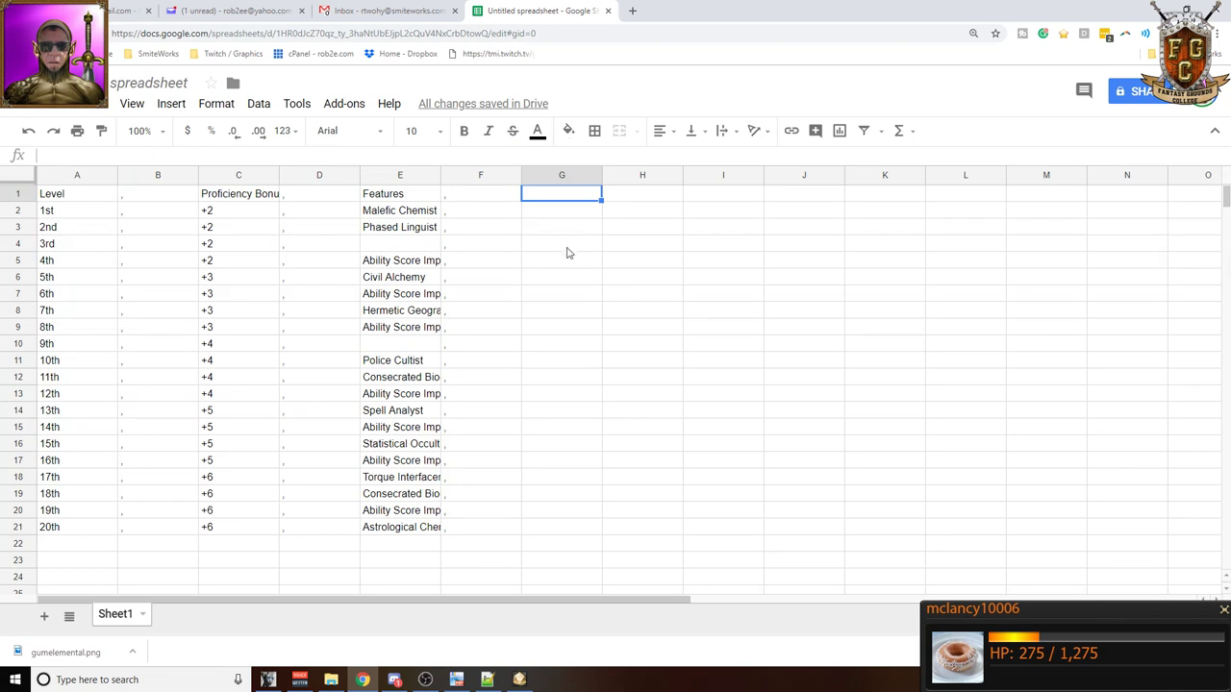
pyautogui.click(577, 211)
pyautogui.hotkey('ctrl', 'v')
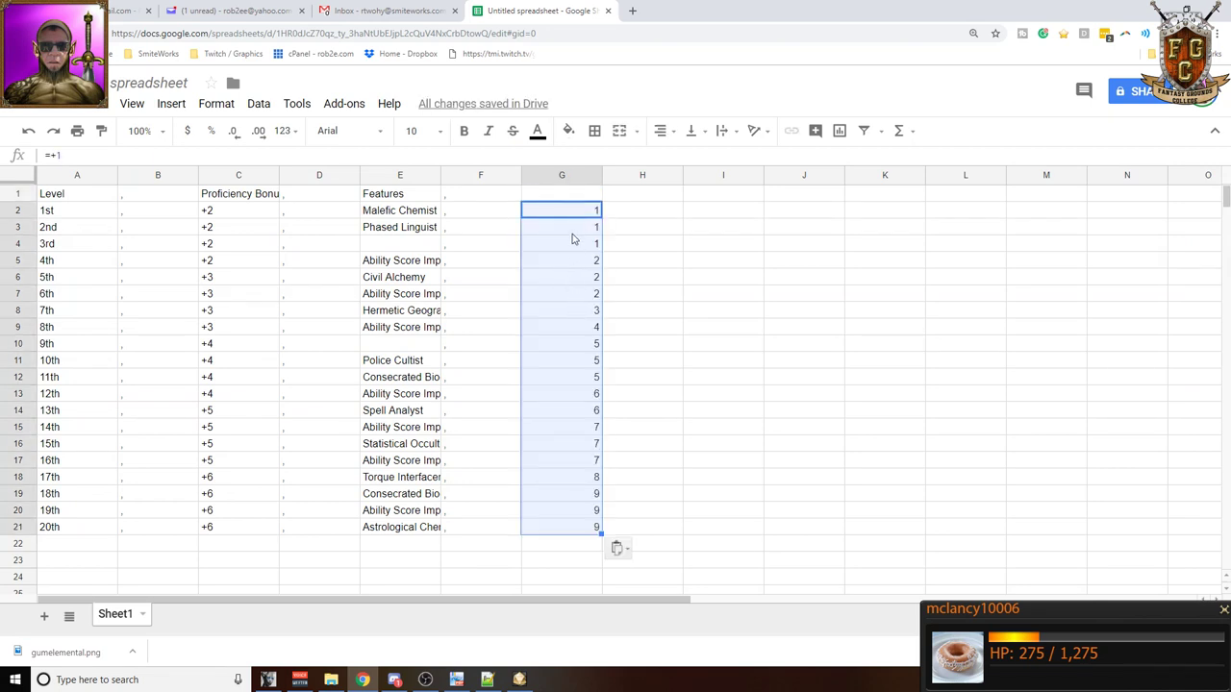
# - Enter +1 as text in G2 and fill it down through G4
pyautogui.click(571, 216)
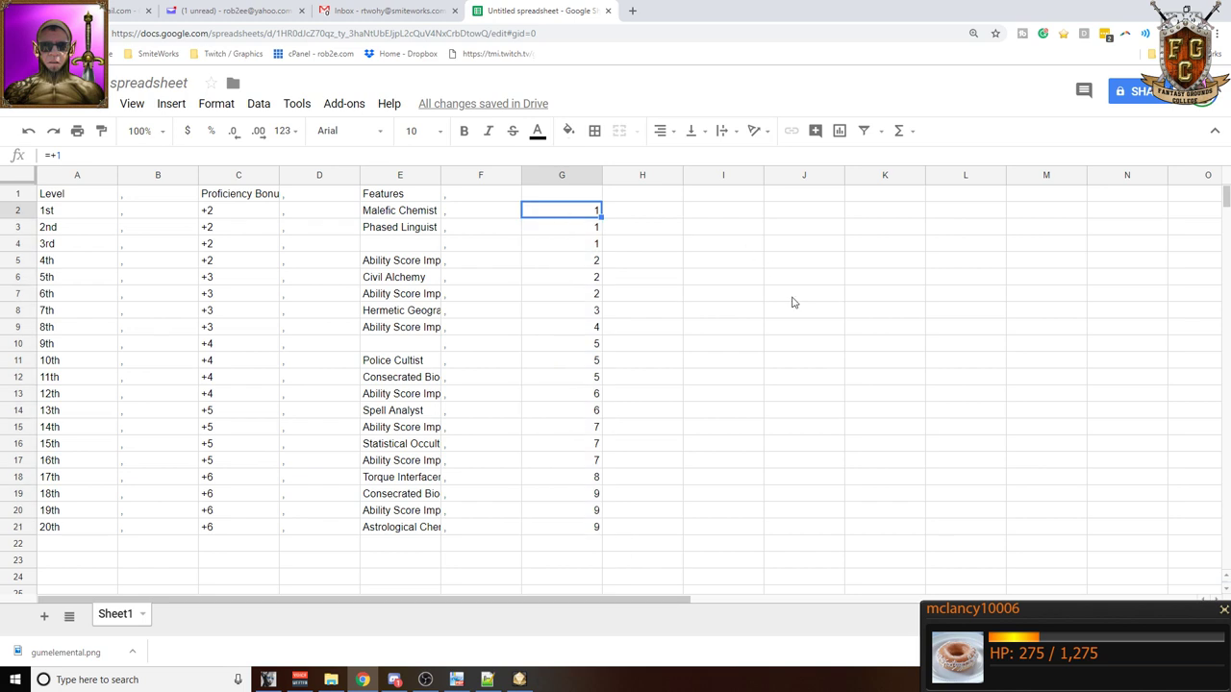
pyautogui.write('-')
pyautogui.write('+1')
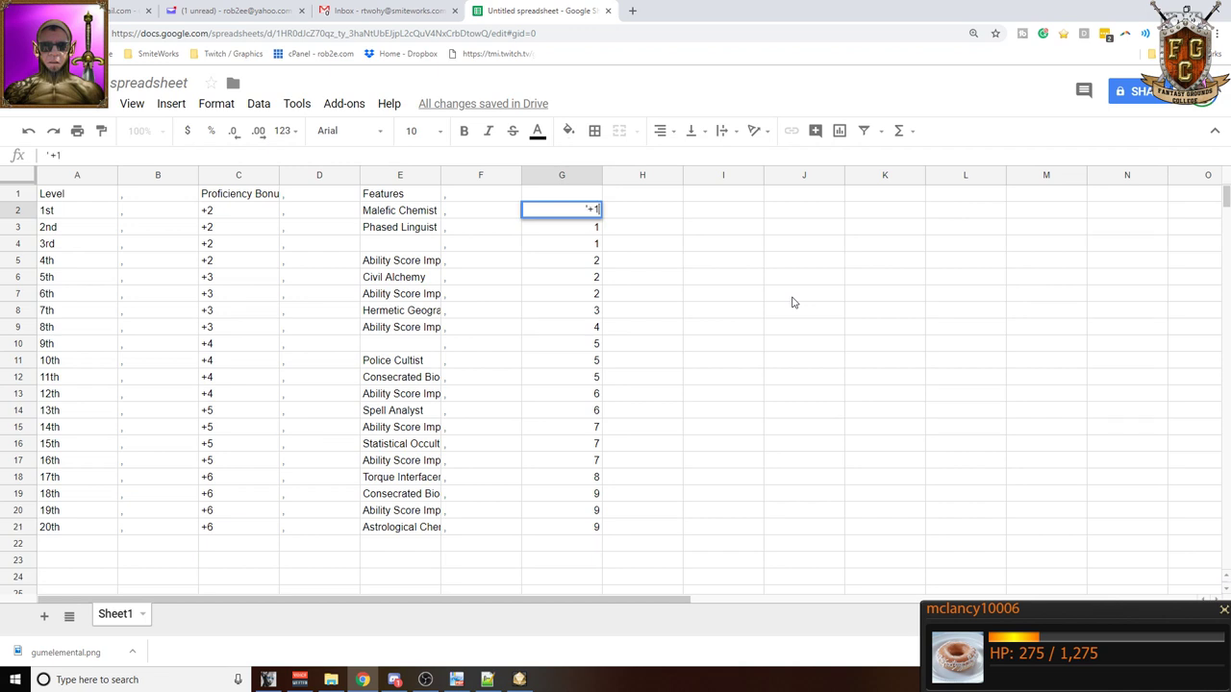
pyautogui.press('Return')
pyautogui.press('Up')
pyautogui.hotkey('shift', 'Down')
pyautogui.hotkey('shift', 'Down')
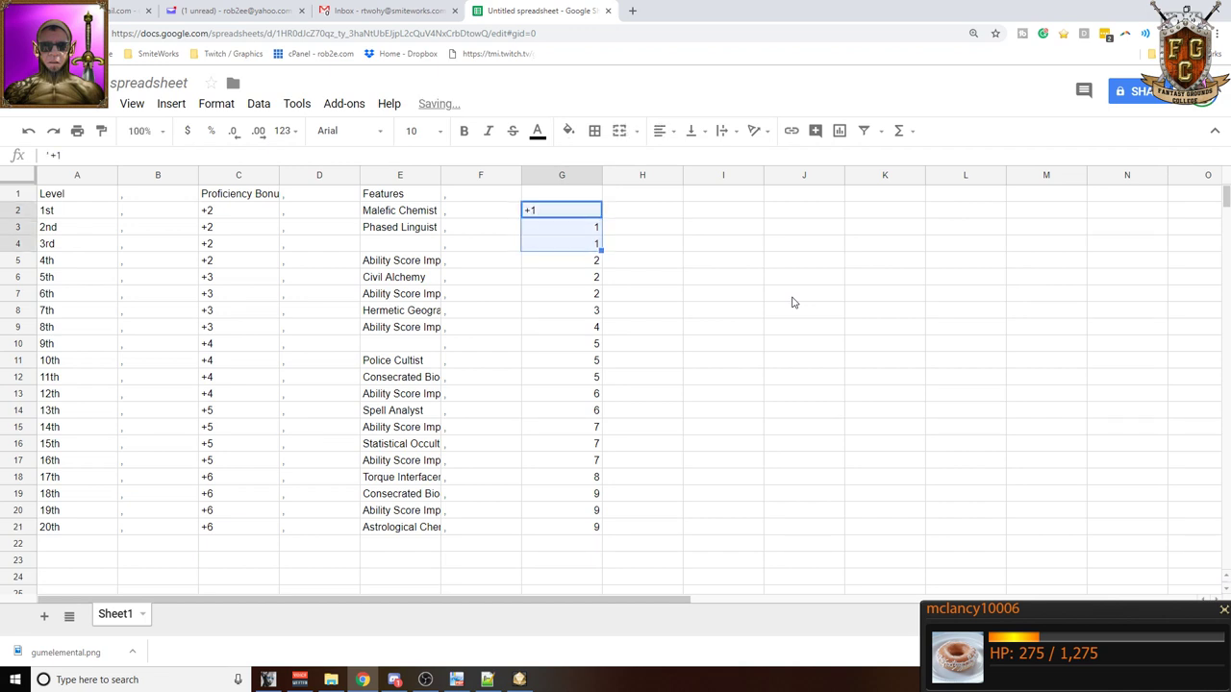
pyautogui.hotkey('ctrl', 'd')
# - Enter +2 as text in G5 and fill it down through G7
pyautogui.press('Down')
pyautogui.press('Down')
pyautogui.press('Down')
pyautogui.press('Down')
pyautogui.press('Up')
pyautogui.write("'+2")
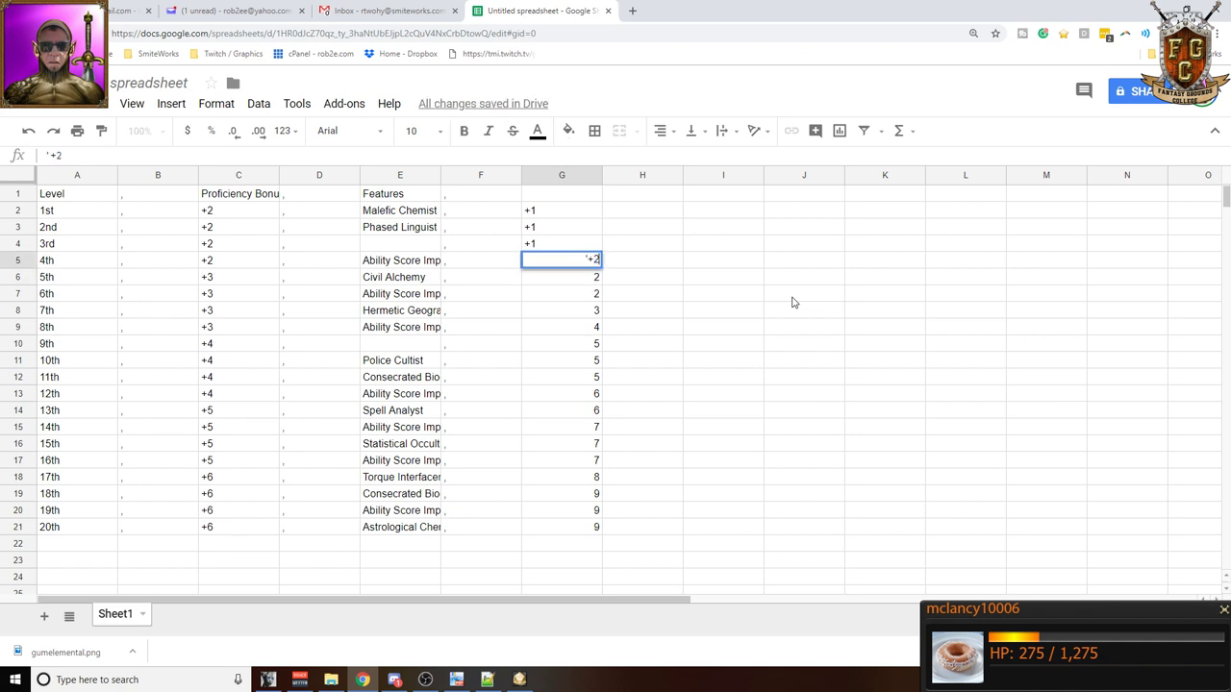
pyautogui.press('Return')
pyautogui.press('Up')
pyautogui.hotkey('shift', 'Down')
pyautogui.hotkey('shift', 'Down')
pyautogui.hotkey('ctrl', 'd')
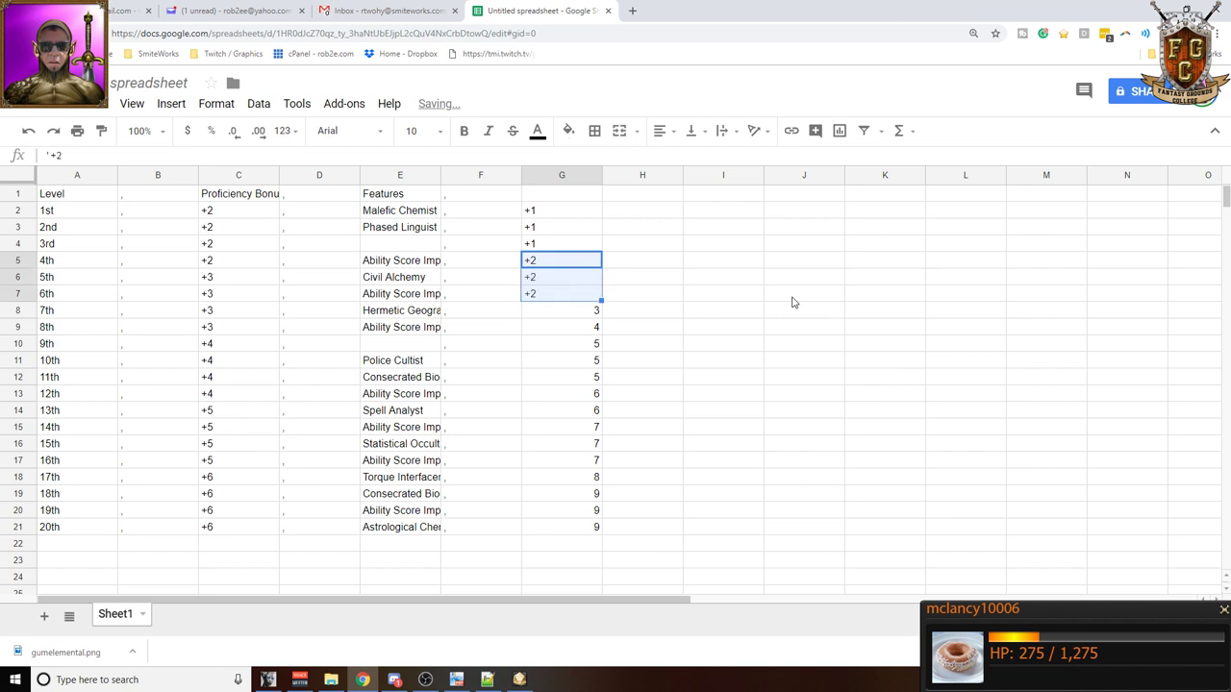
# - Enter +3 as text in G8 for the 7th-level row
pyautogui.press('Down')
pyautogui.press('Down')
pyautogui.press('Down')
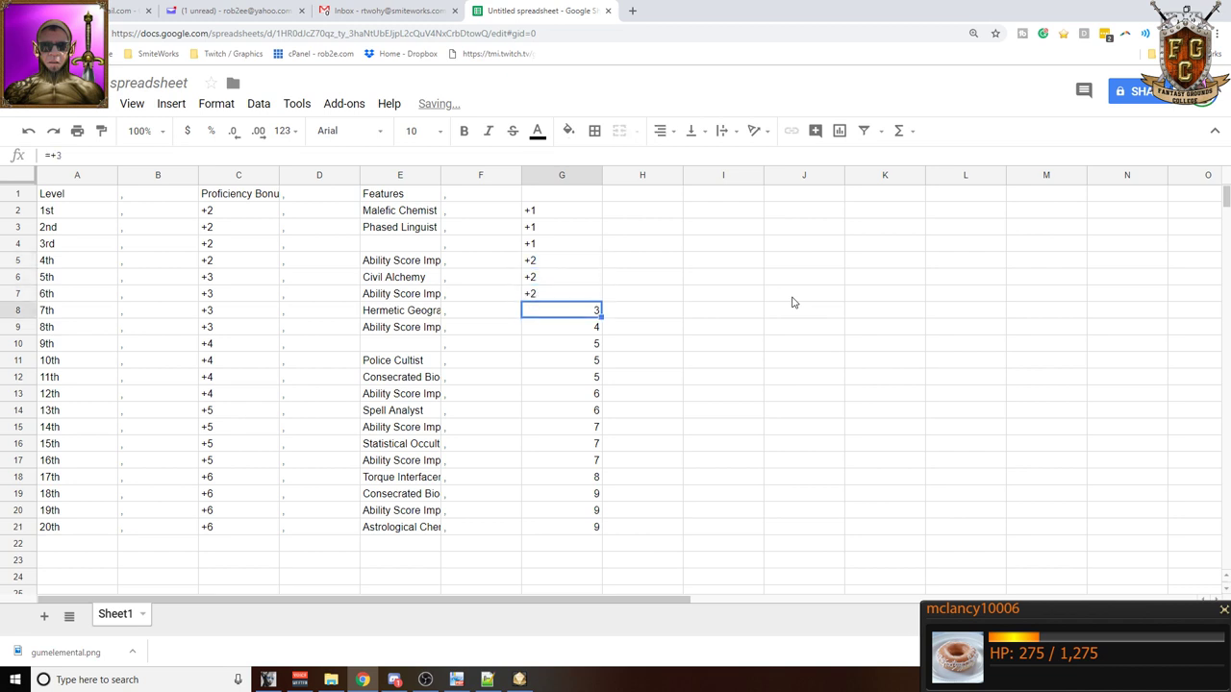
pyautogui.write('+')
pyautogui.write('+3')
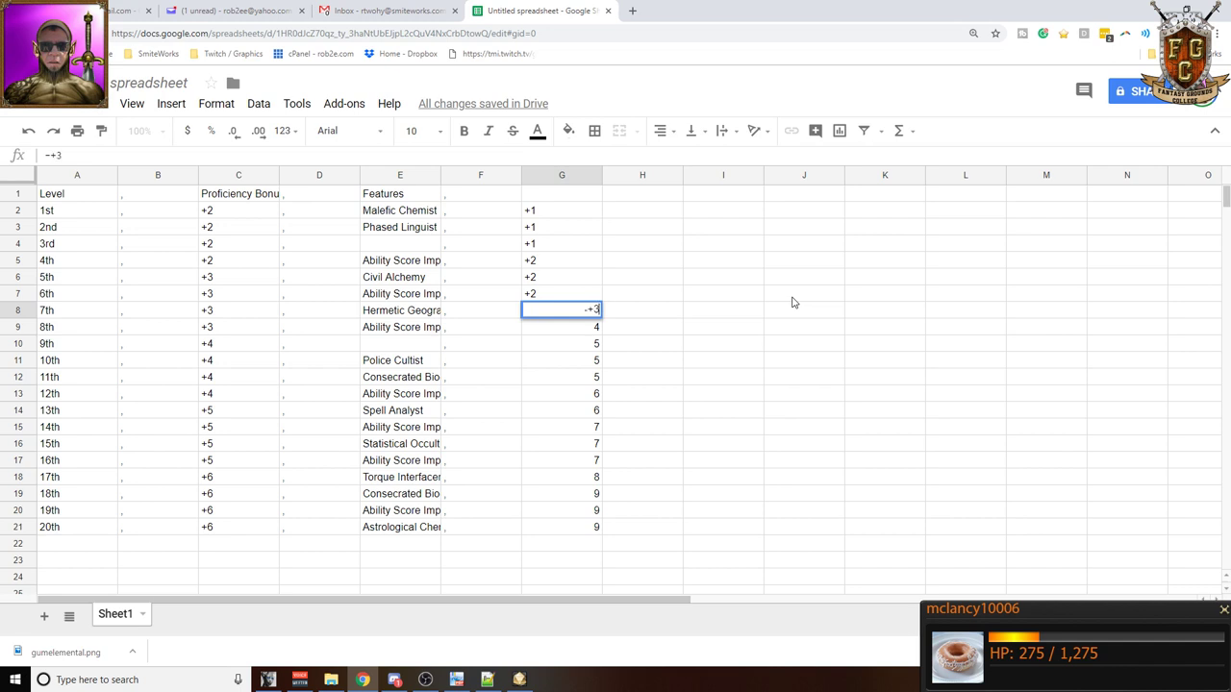
pyautogui.press('Return')
pyautogui.press('Up')
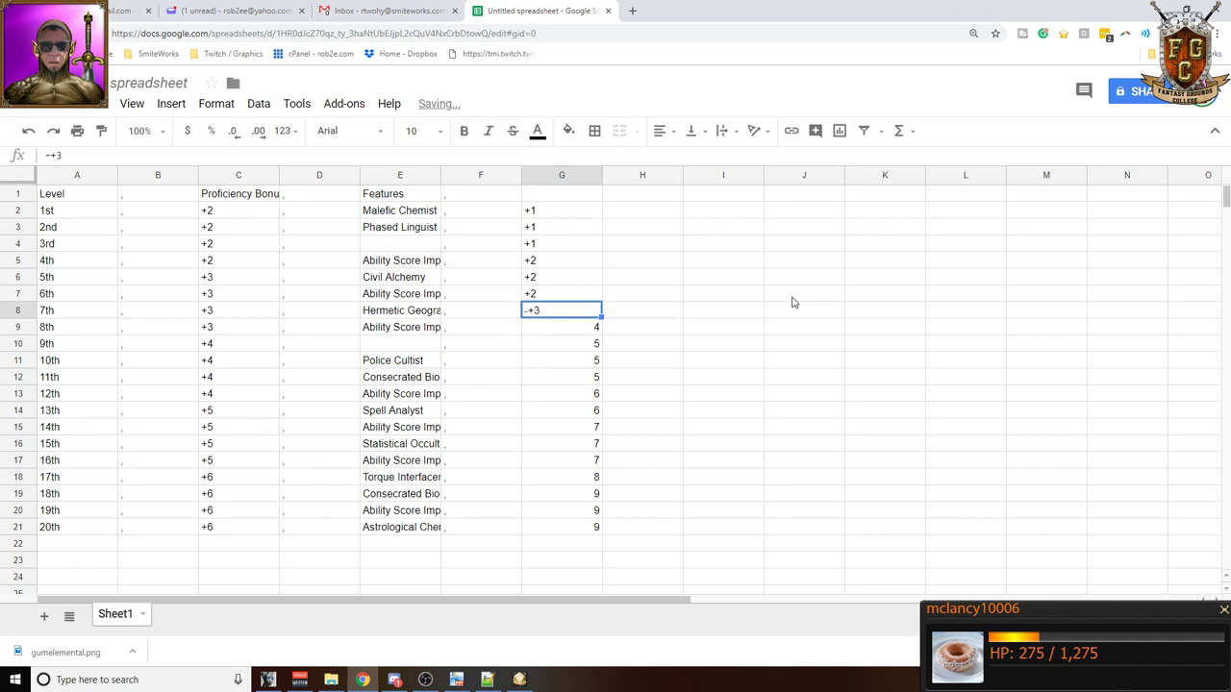
pyautogui.write("'+")
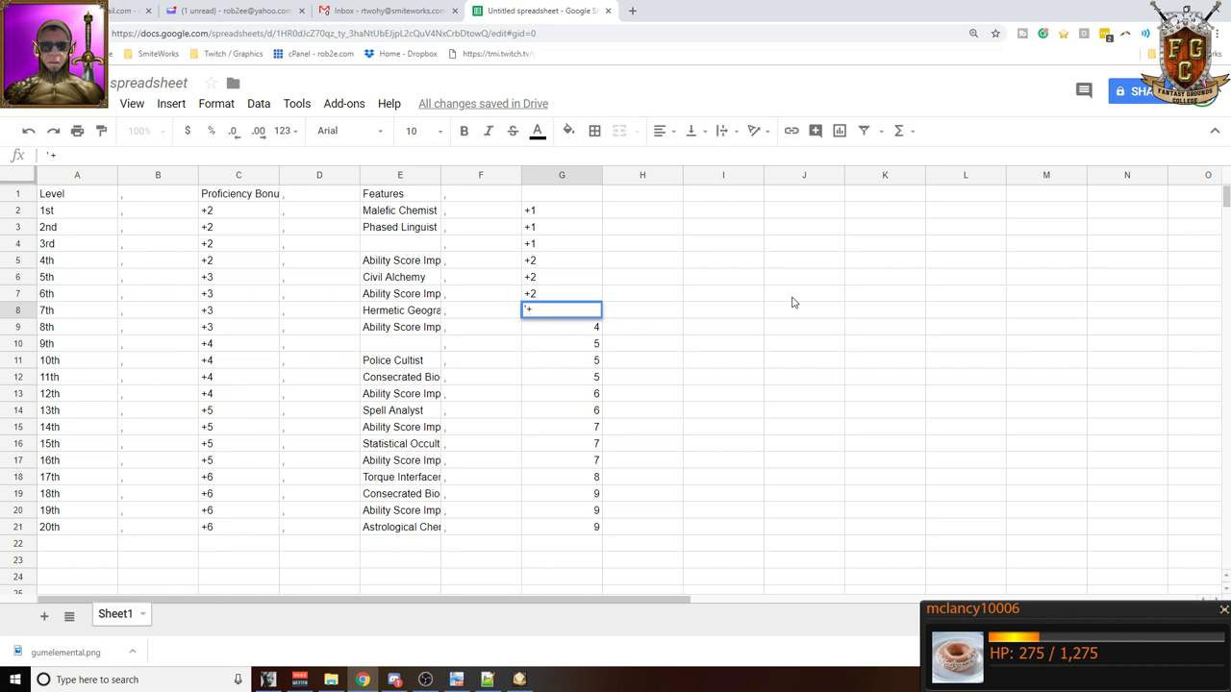
pyautogui.write('3')
pyautogui.press('Return')
pyautogui.press('Up')
pyautogui.hotkey('shift', 'Down')
pyautogui.hotkey('shift', 'Down')
pyautogui.hotkey('shift', 'Up')
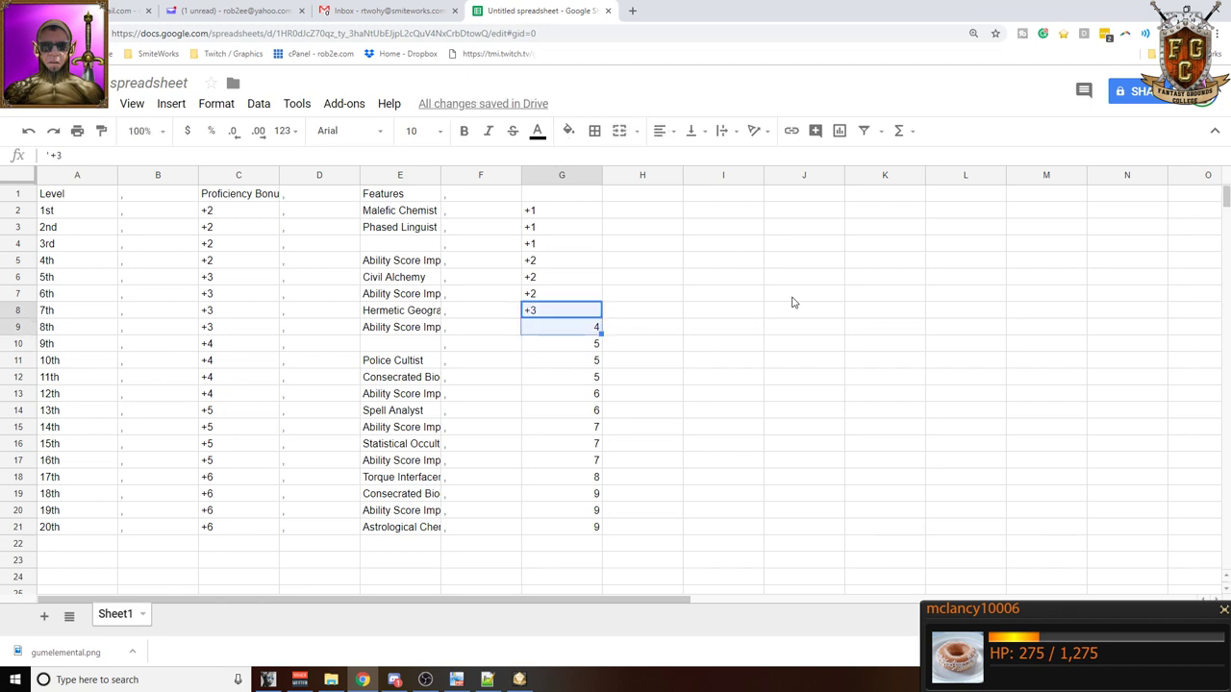
pyautogui.hotkey('shift', 'Up')
# - Enter +4 as text in G9 and +5 as text in G10, filling +5 down through G12
pyautogui.press('Down')
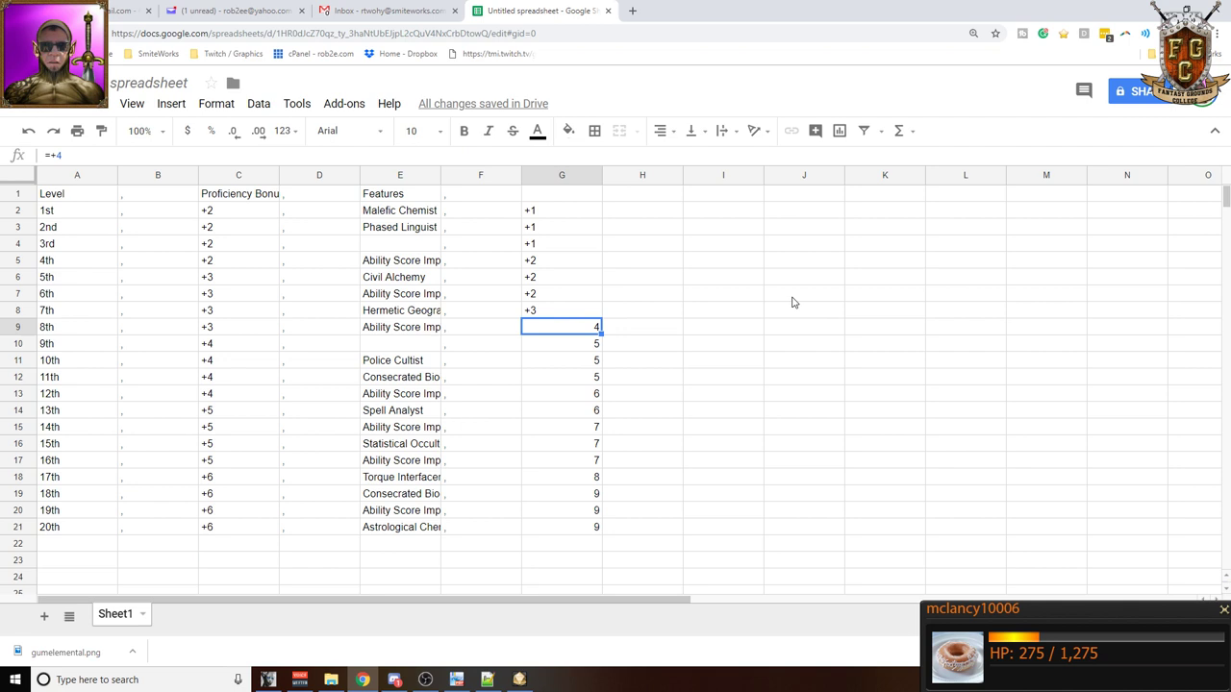
pyautogui.write("'+4")
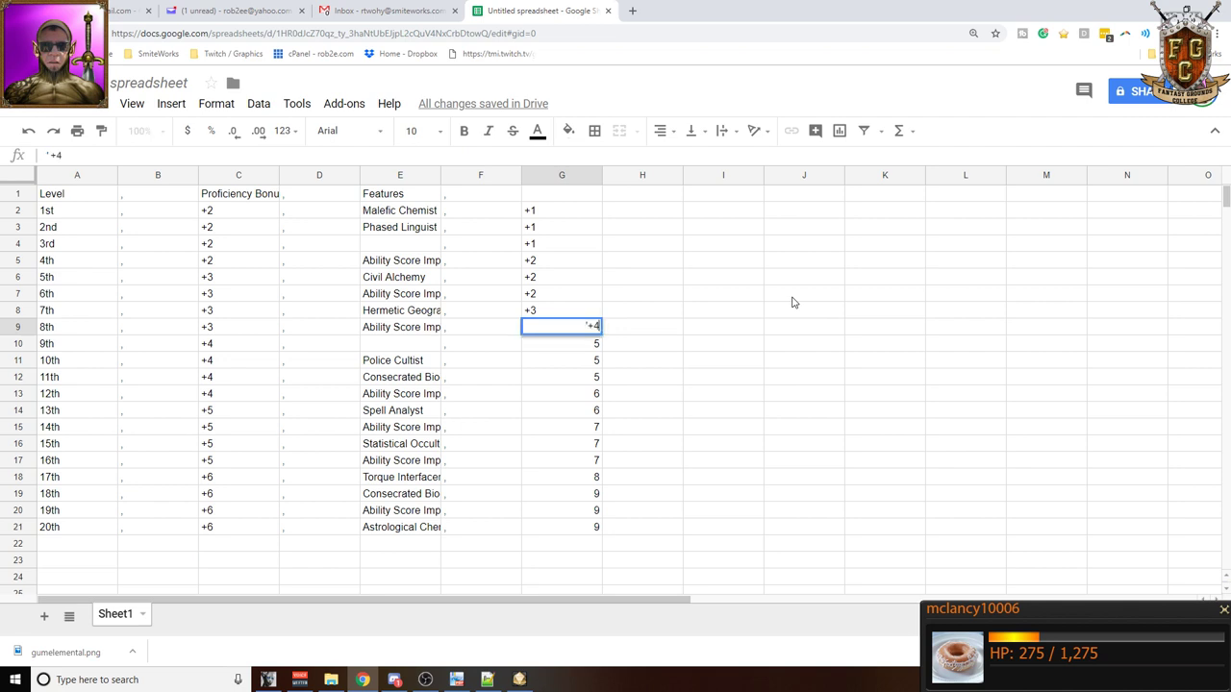
pyautogui.press('Return')
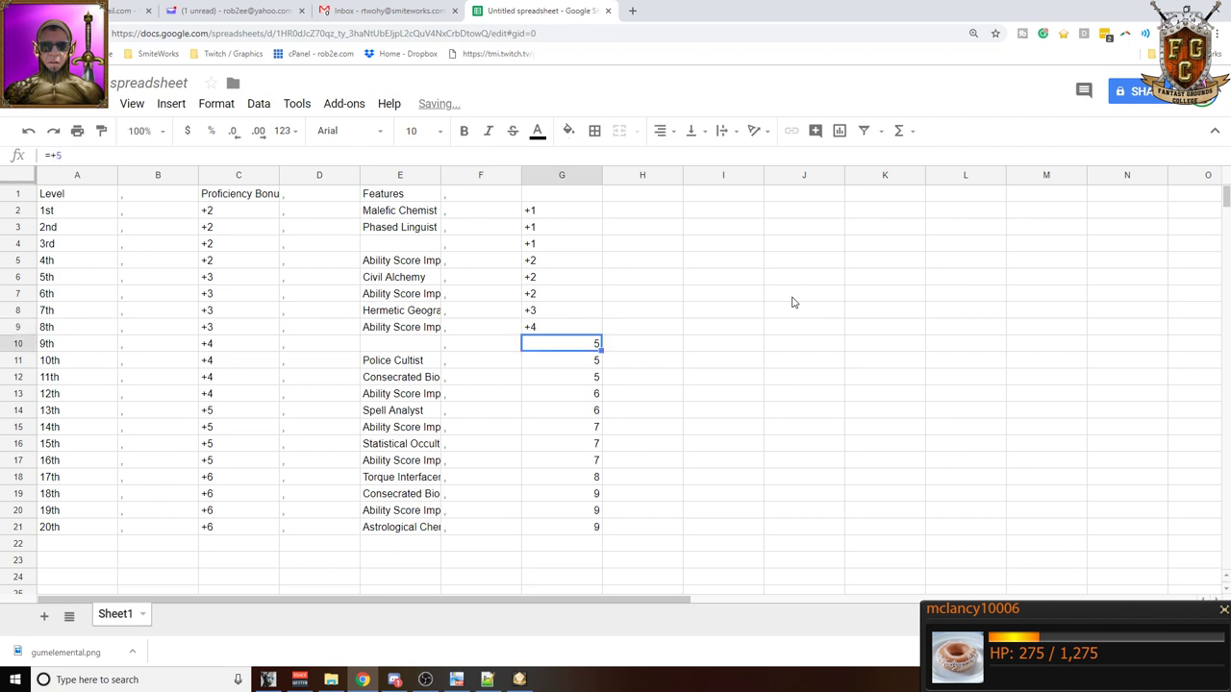
pyautogui.write("'+")
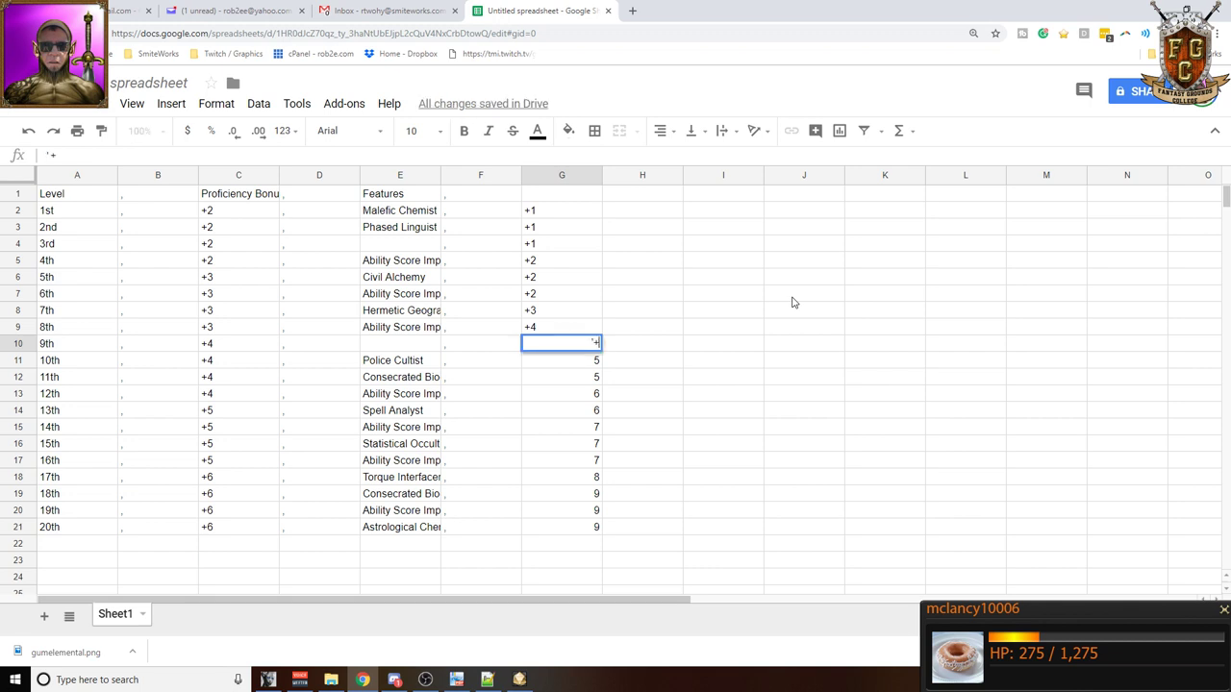
pyautogui.write('5')
pyautogui.press('Return')
pyautogui.press('Up')
pyautogui.hotkey('shift', 'Down')
pyautogui.hotkey('shift', 'Down')
pyautogui.hotkey('ctrl', 'd')
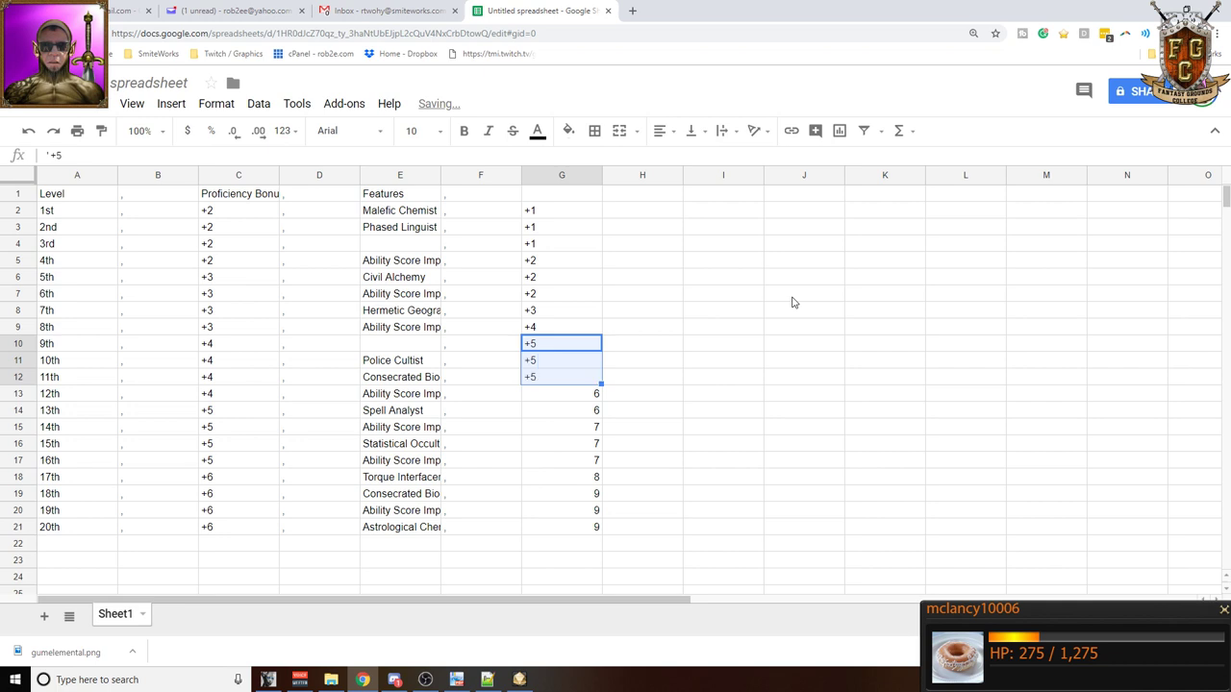
# - Enter +6 as text in G13 and fill it down to G14
pyautogui.press('Down')
pyautogui.press('Down')
pyautogui.press('Down')
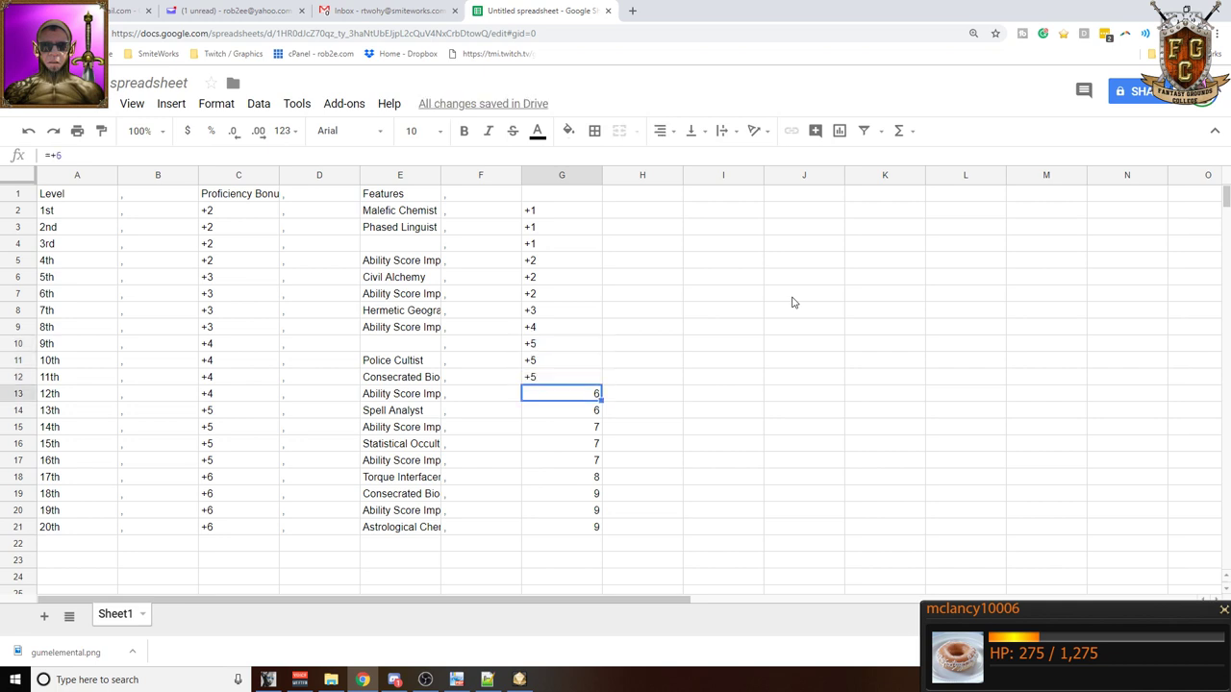
pyautogui.write("'+6")
pyautogui.press('Return')
pyautogui.press('Up')
pyautogui.hotkey('shift', 'Down')
pyautogui.hotkey('ctrl', 'd')
pyautogui.press('Down')
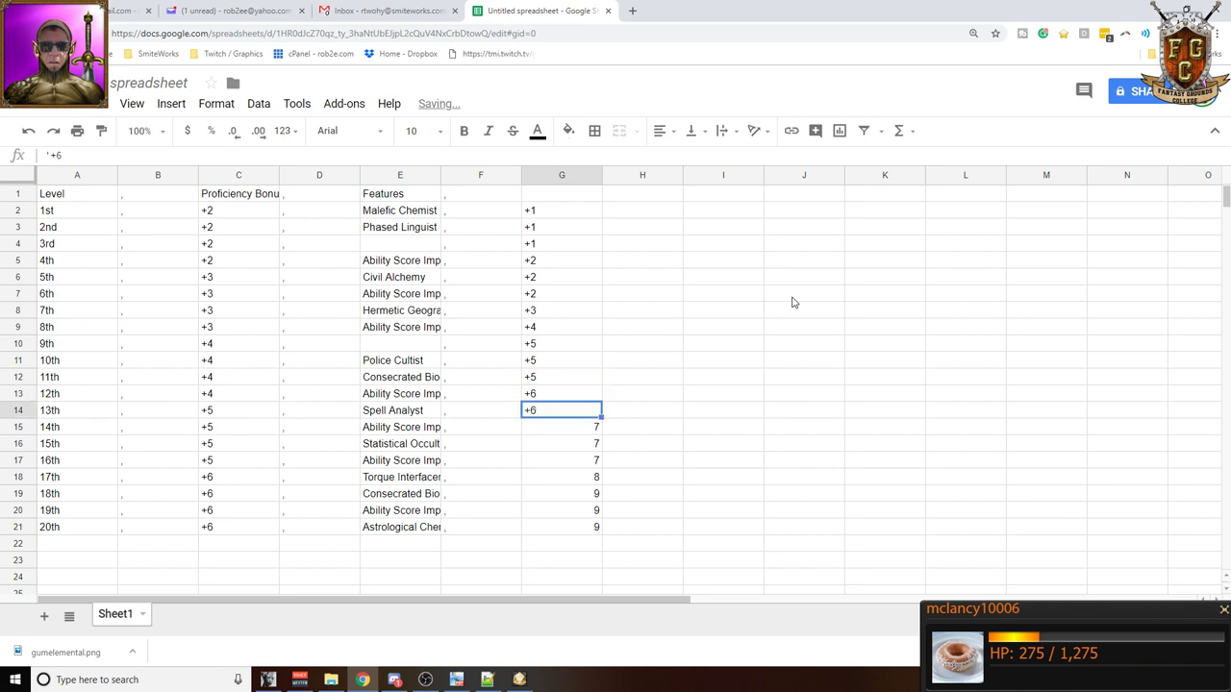
# - Enter +7 as text in G15 and fill it down through G17
pyautogui.press('Down')
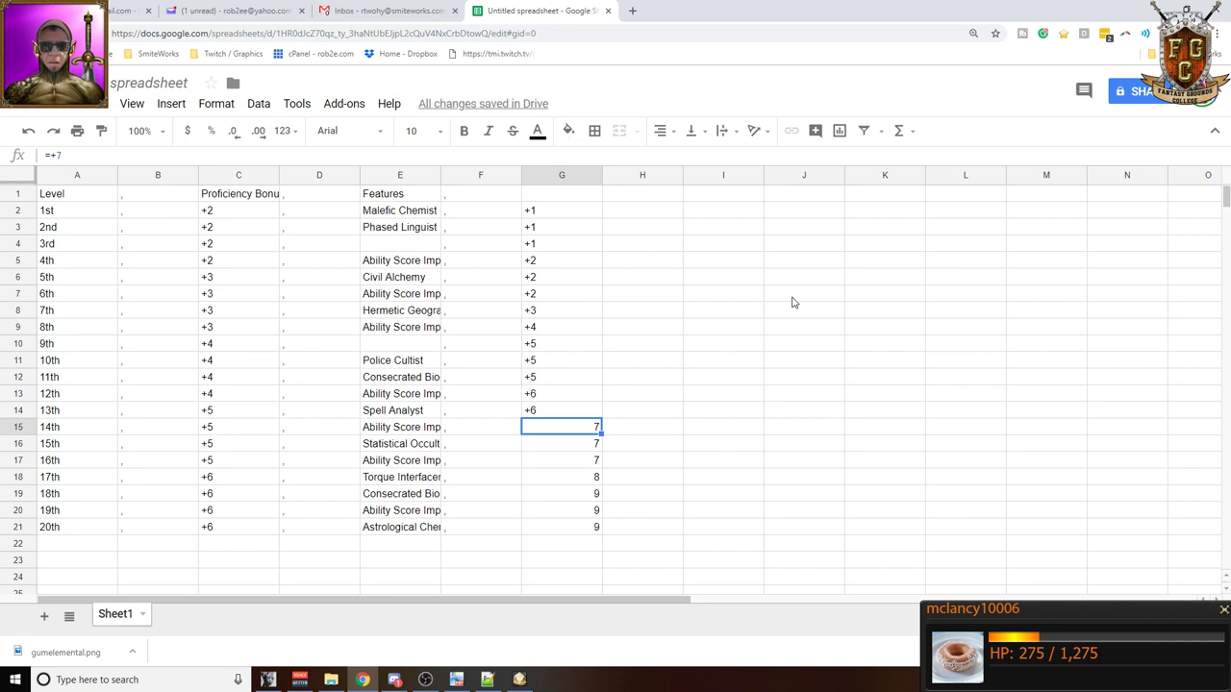
pyautogui.write("'+7")
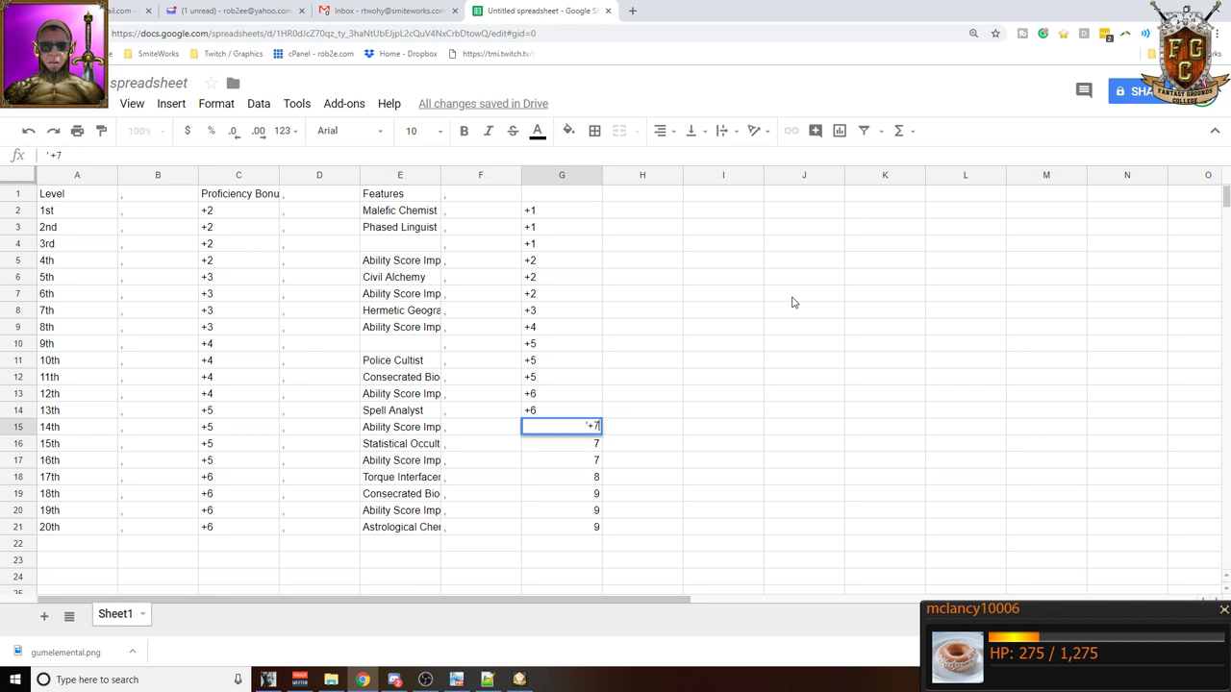
pyautogui.press('Return')
pyautogui.press('Up')
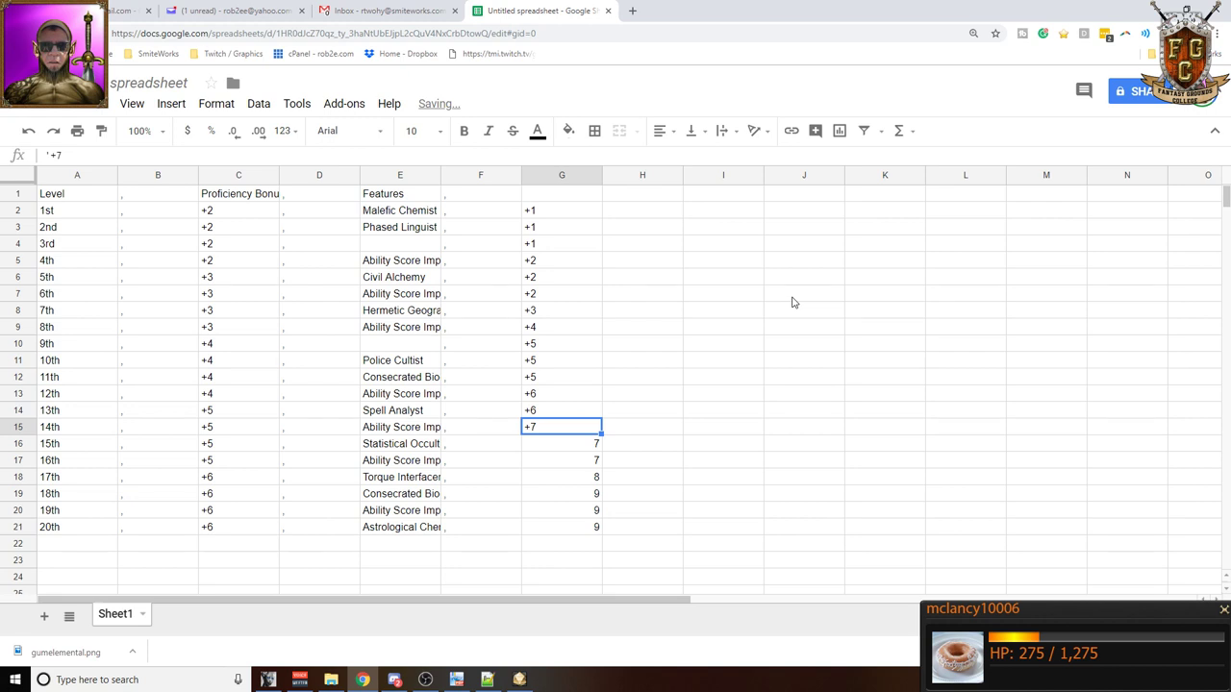
pyautogui.hotkey('shift', 'Down')
pyautogui.hotkey('shift', 'Down')
pyautogui.hotkey('ctrl', 'd')
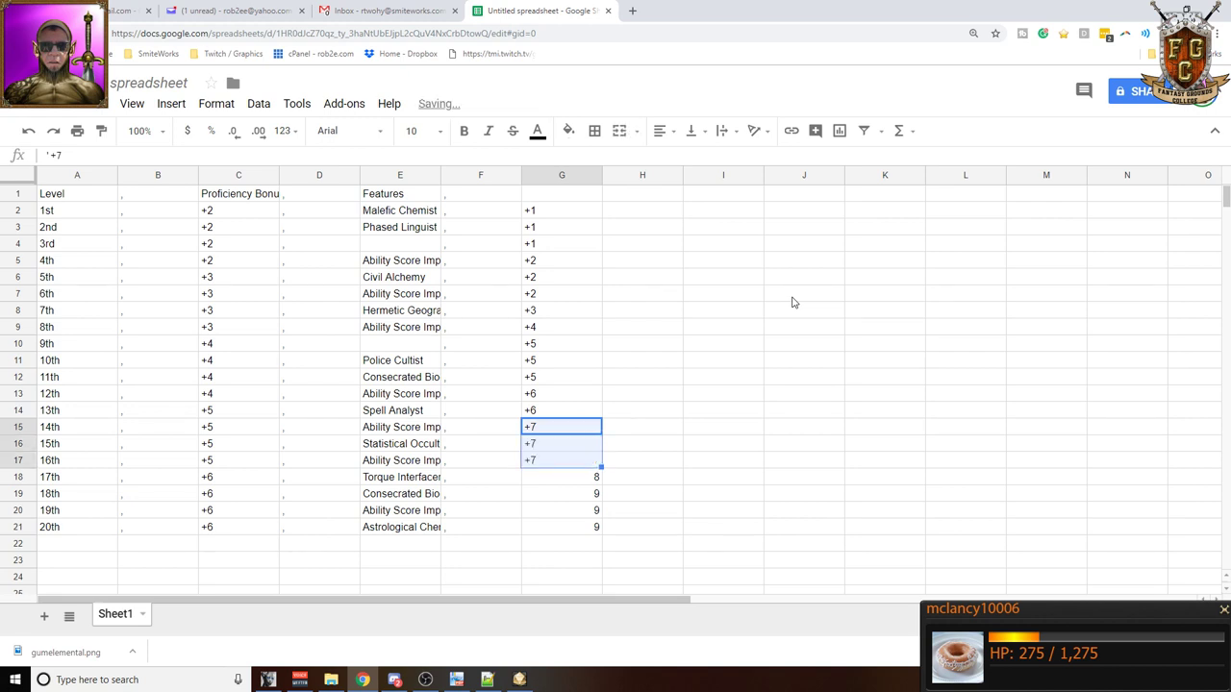
# - Enter +8 as text in G18 for the 17th-level row
pyautogui.press('Down')
pyautogui.press('Down')
pyautogui.press('Down')
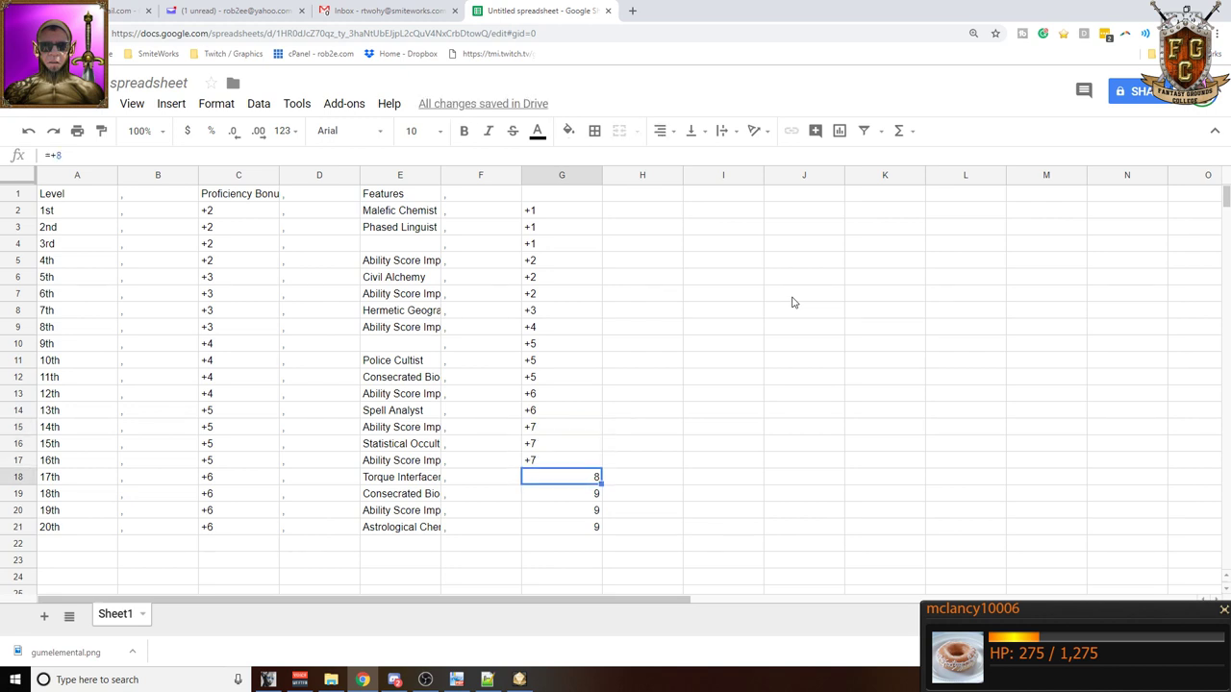
pyautogui.write("'+8")
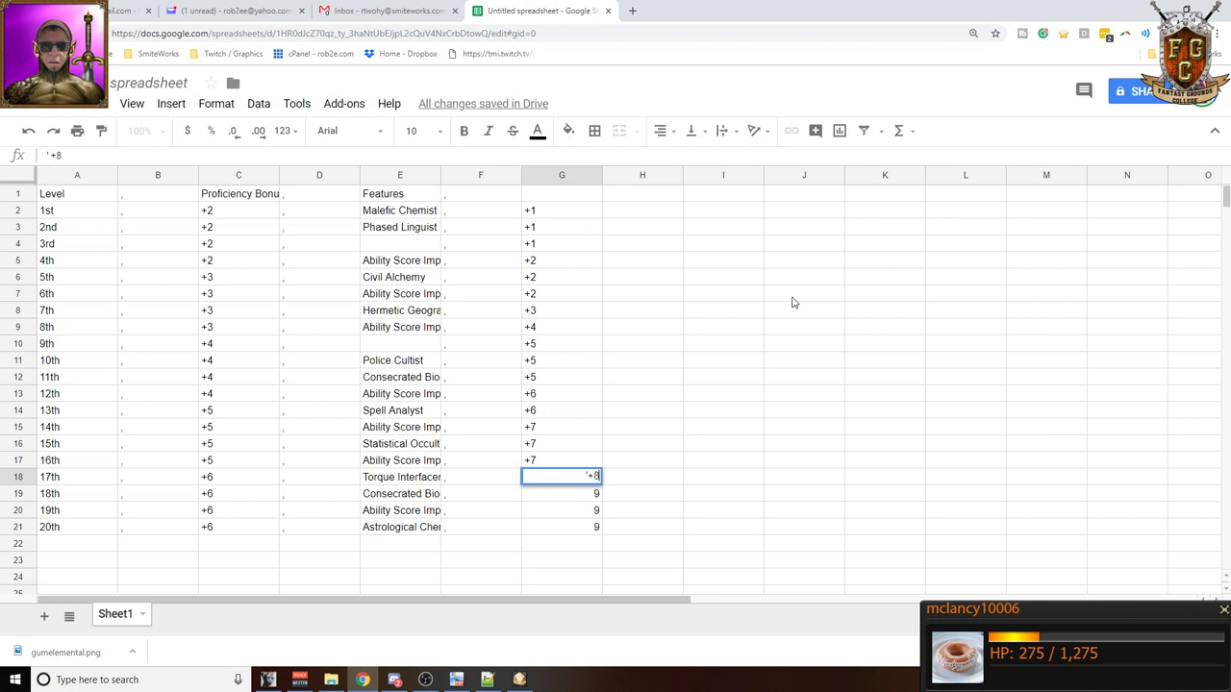
pyautogui.press('Return')
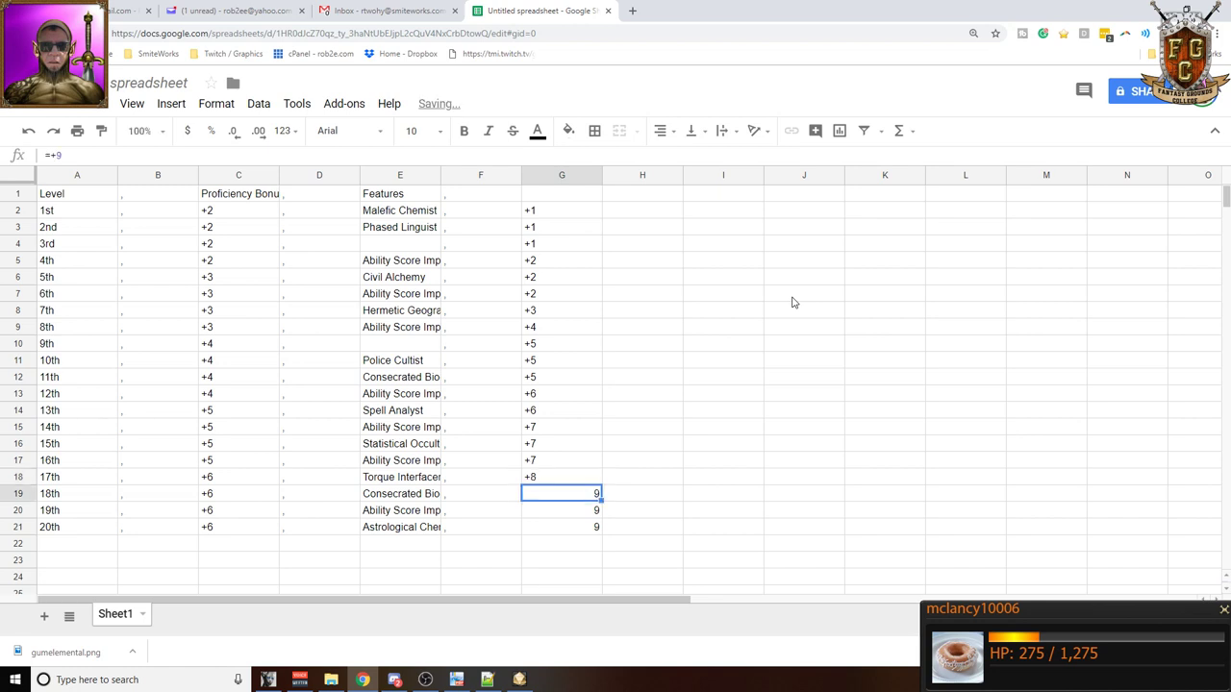
# - Enter +9 as text in G19 and fill it down through G21
pyautogui.write("'")
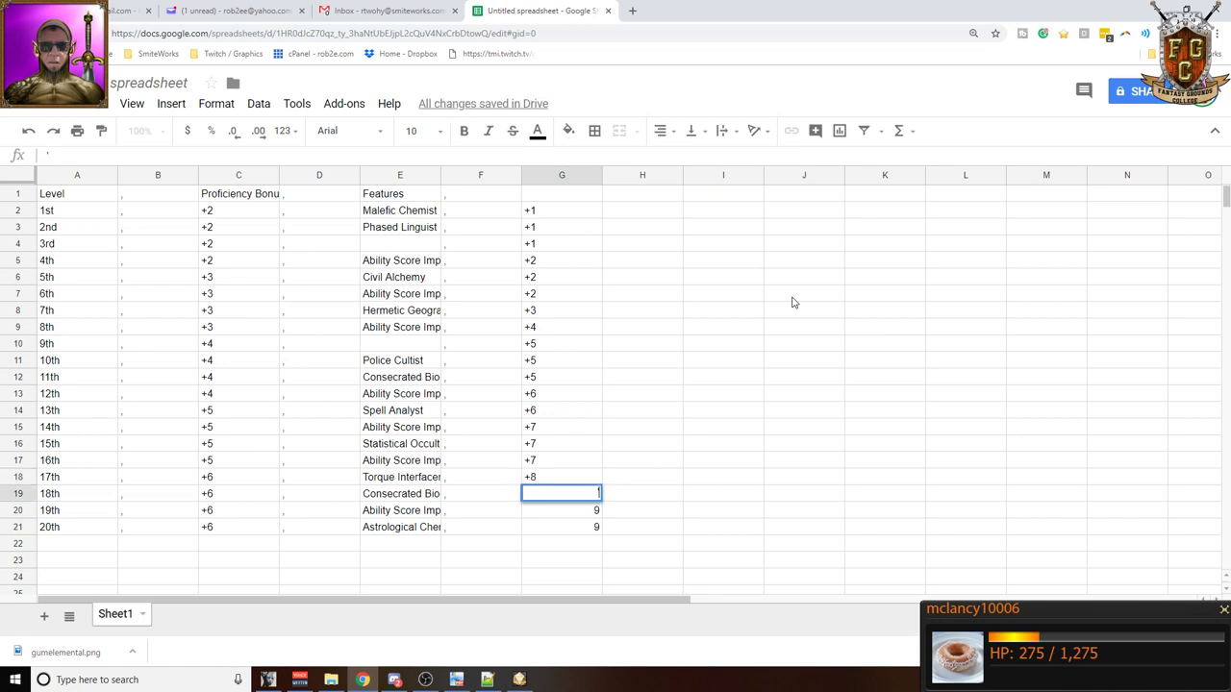
pyautogui.write('+9')
pyautogui.press('Return')
pyautogui.press('Up')
pyautogui.hotkey('shift', 'Down')
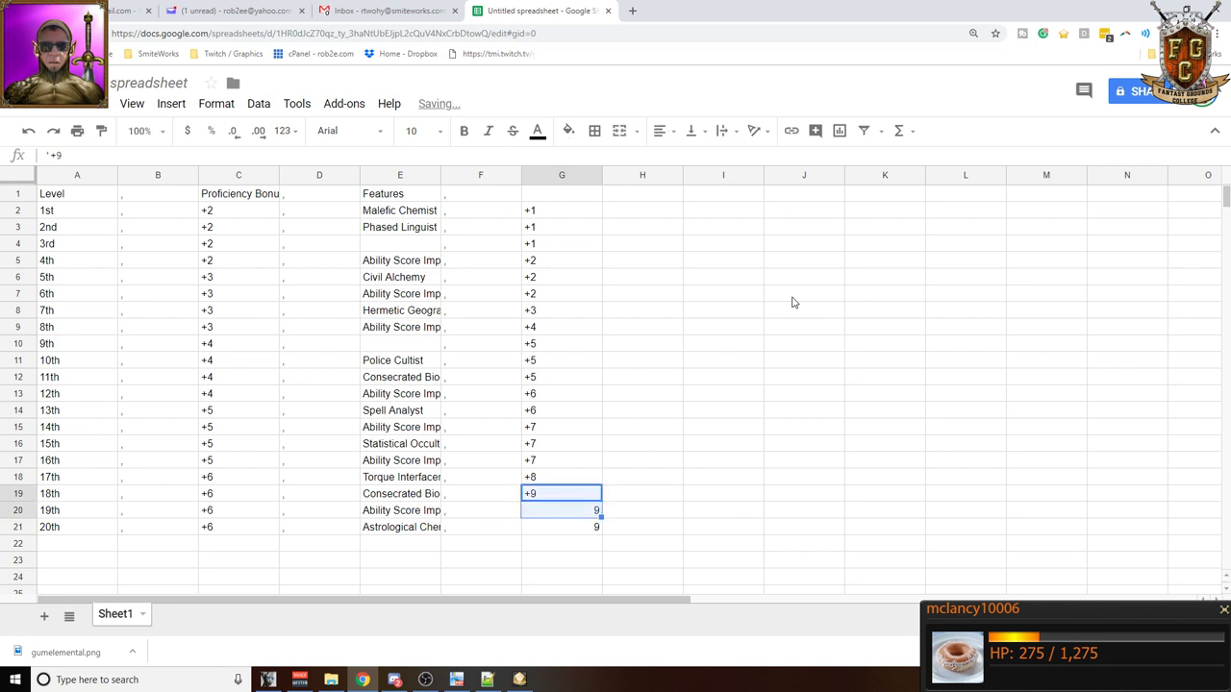
pyautogui.hotkey('shift', 'Down')
pyautogui.hotkey('ctrl', 'd')
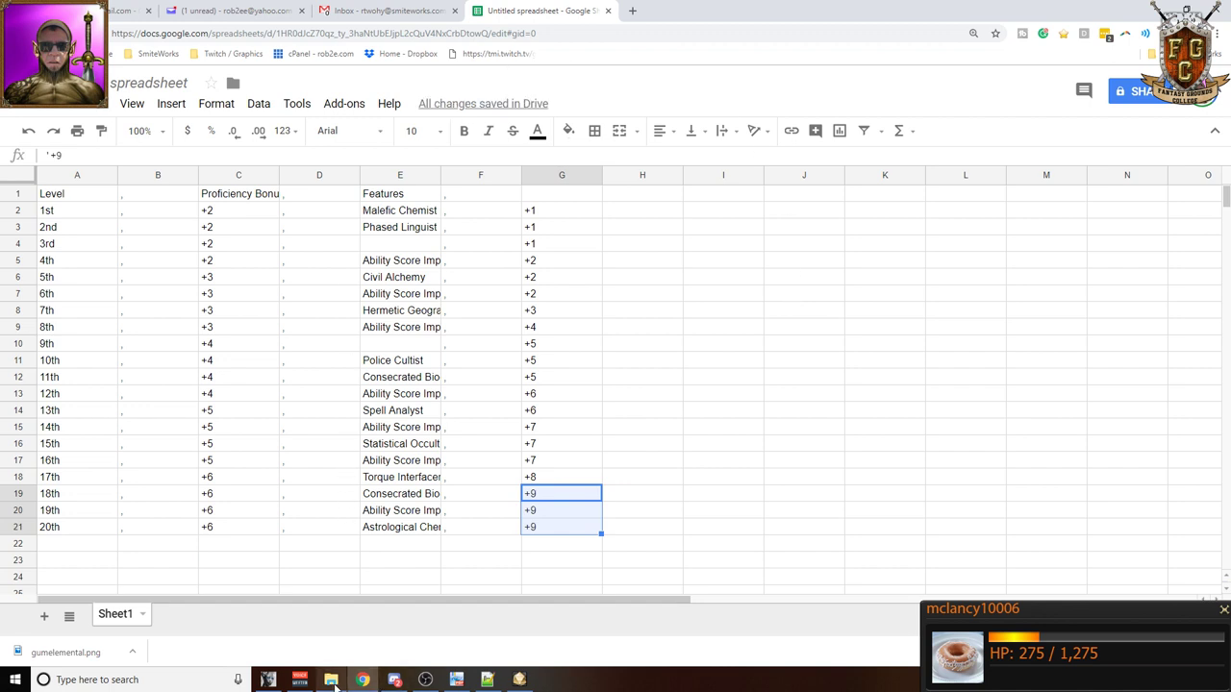
# - Copy the Hermetic Geography heading from the PDF in PDF-XChange Viewer into spreadsheet cell G1 and join it onto one line
pyautogui.click(457, 680)
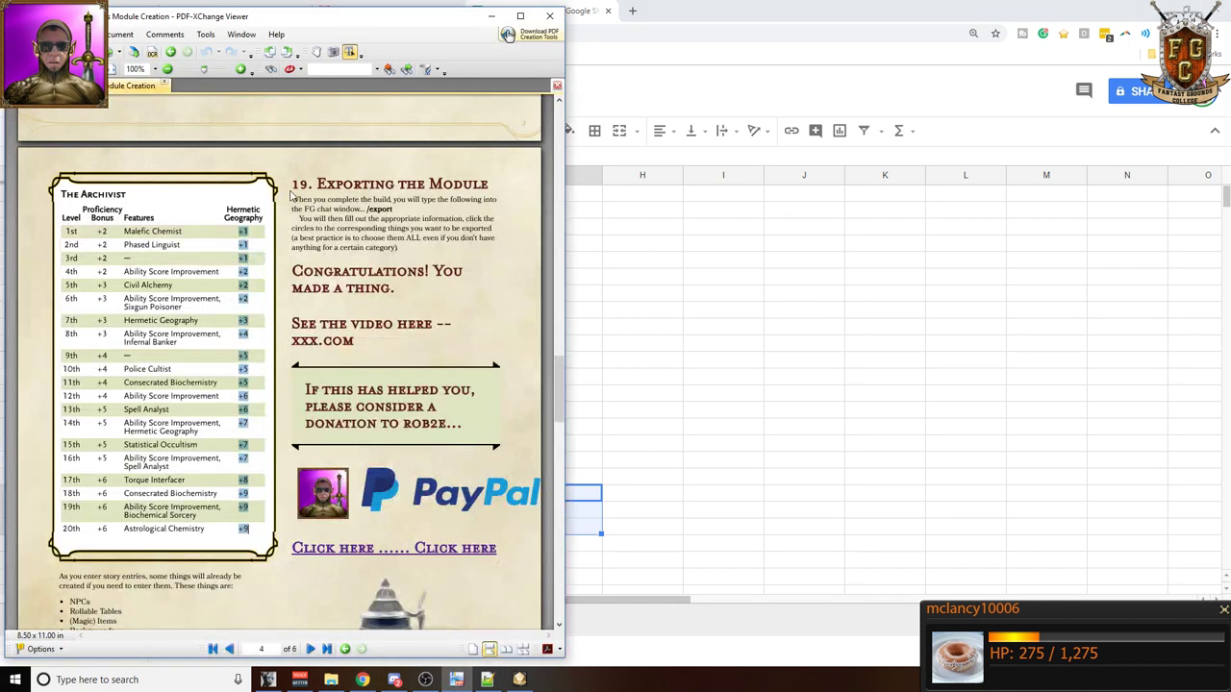
pyautogui.moveTo(227, 216); pyautogui.dragTo(271, 221)
pyautogui.hotkey('ctrl', 'c')
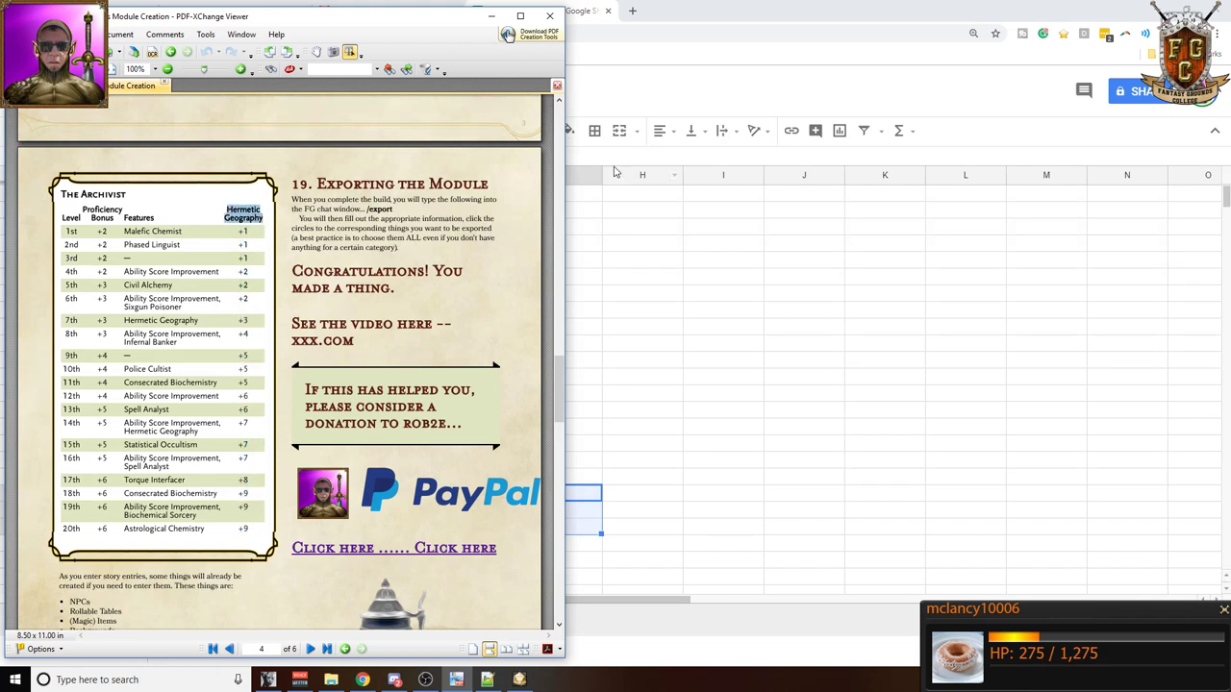
pyautogui.click(594, 195)
pyautogui.click(351, 156)
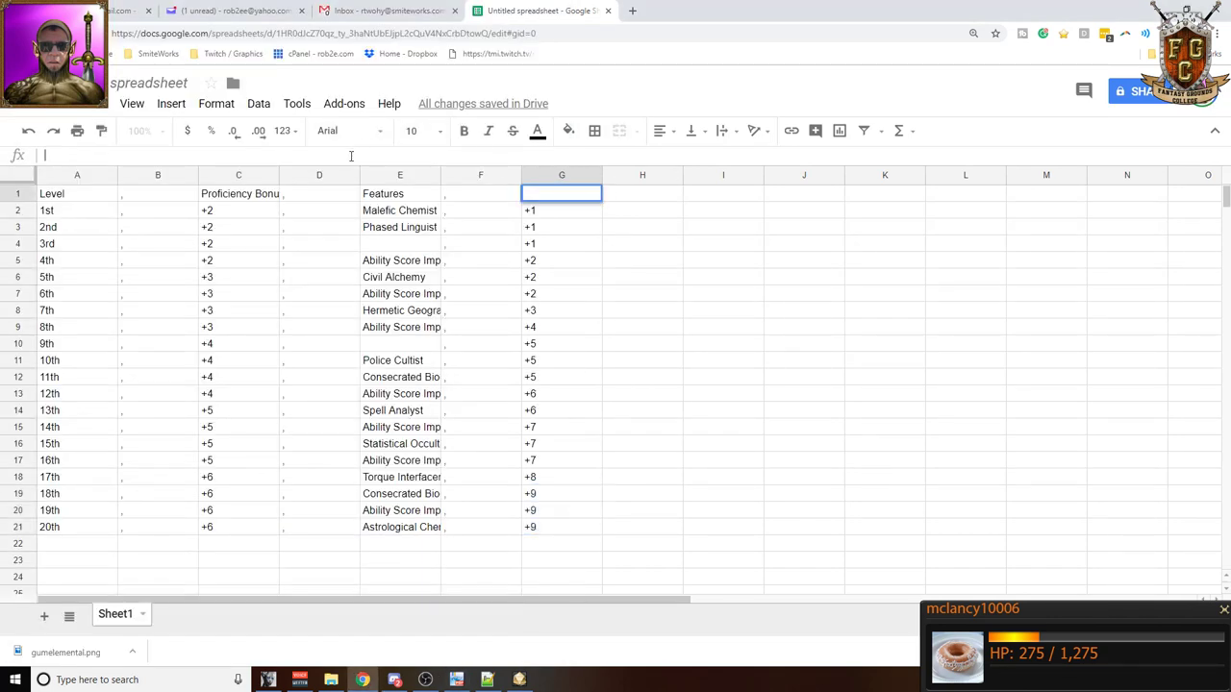
pyautogui.hotkey('ctrl', 'v')
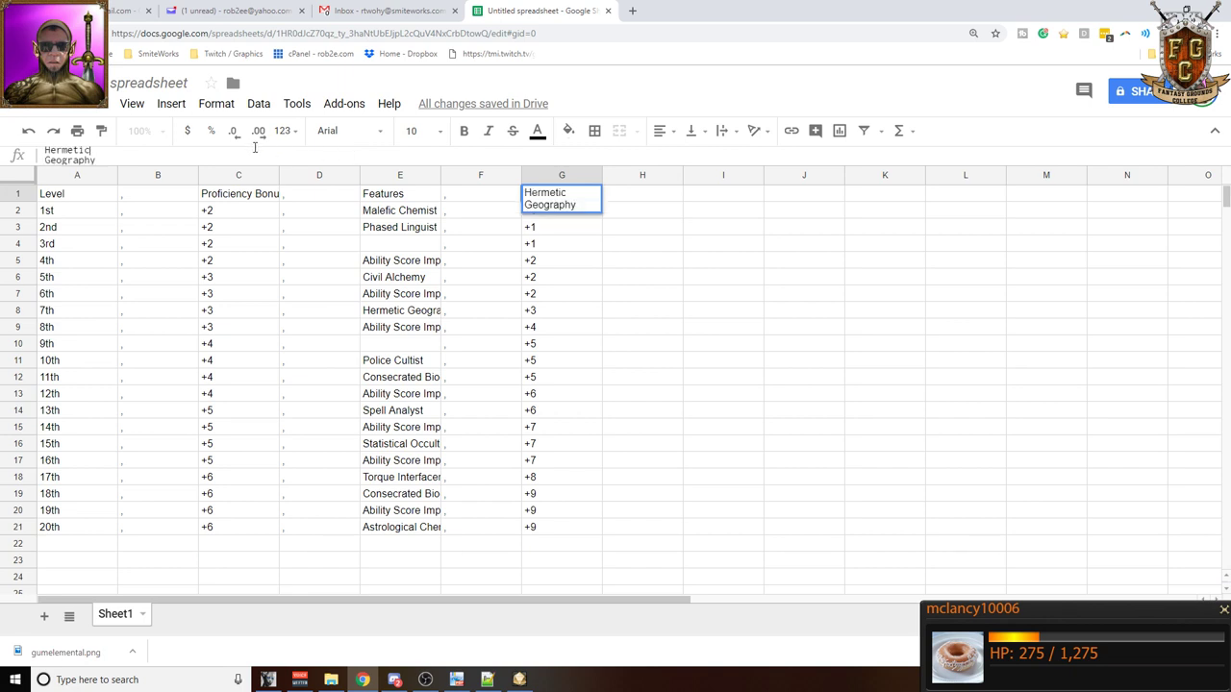
pyautogui.press('Delete')
pyautogui.click(739, 244)
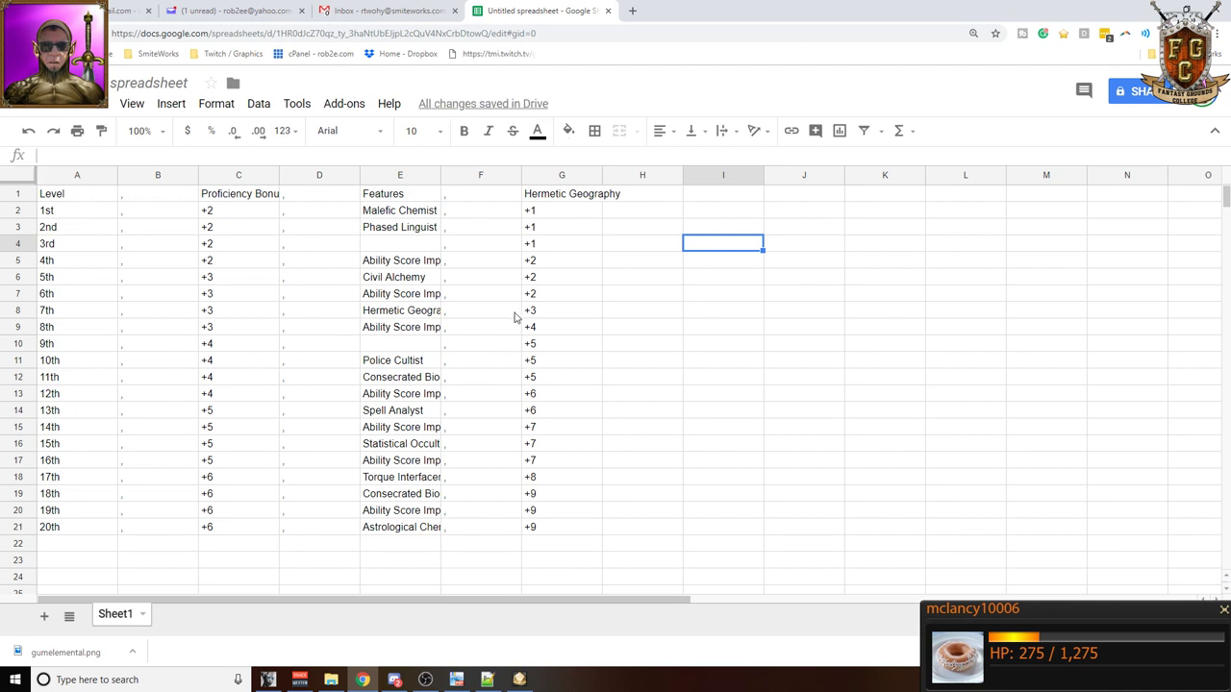
# - Copy A1:G21, switch to Fantasy Grounds and convert the clipboard with CSV Table Paster at the #table# marker in story entry 13.00
pyautogui.moveTo(77, 199); pyautogui.dragTo(593, 529)
pyautogui.hotkey('ctrl', 'c')
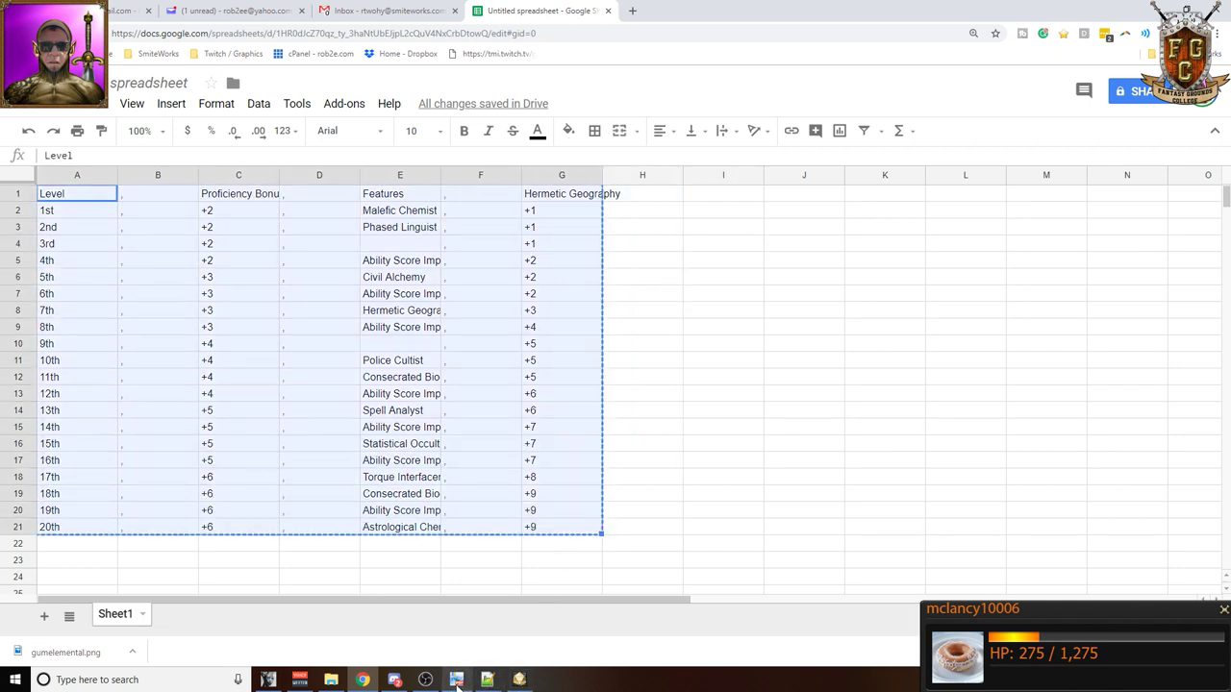
pyautogui.click(519, 680)
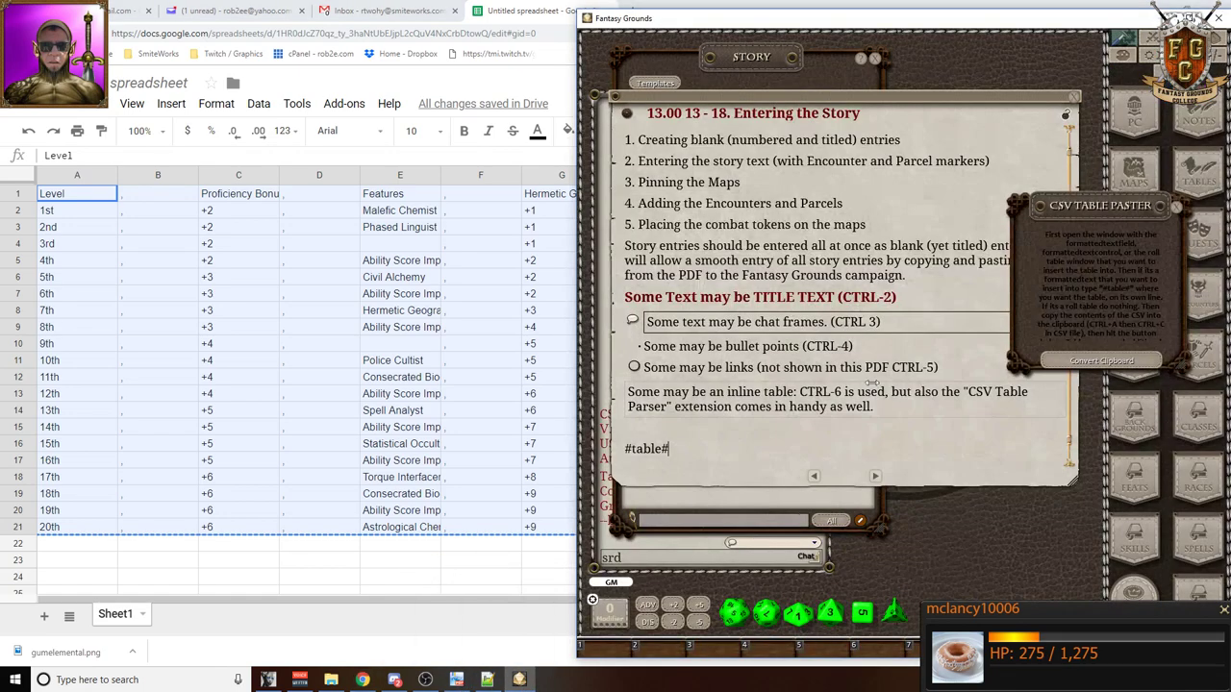
pyautogui.click(1099, 363)
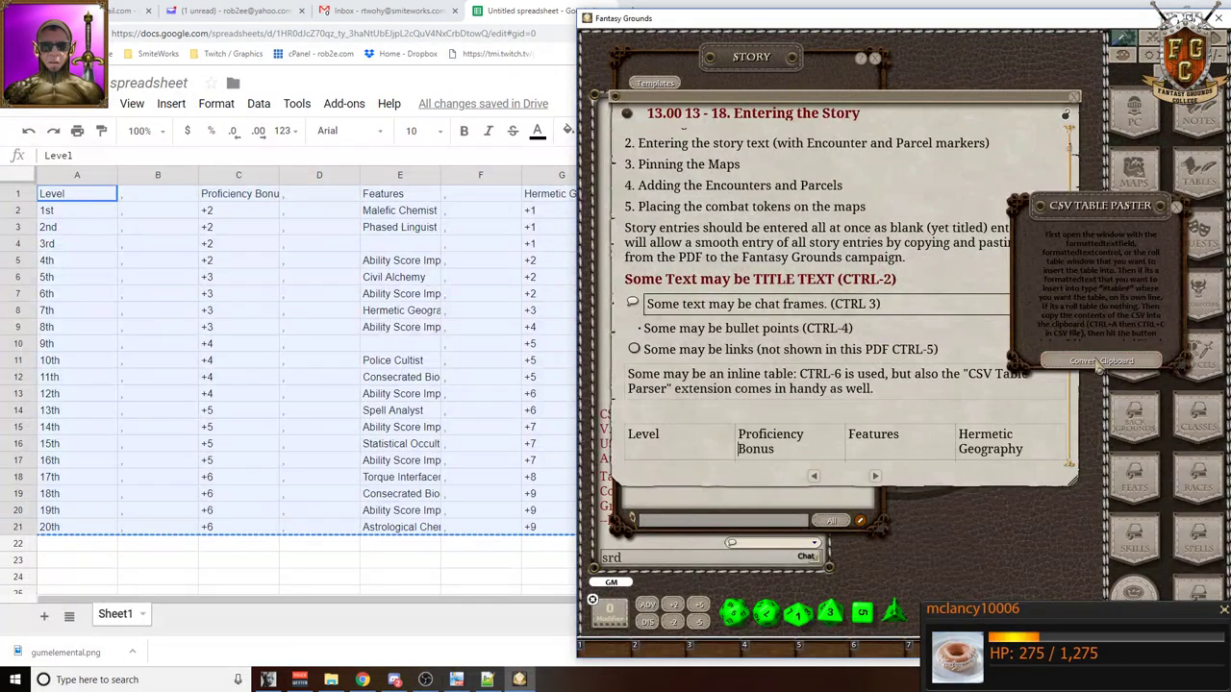
# - Close CSV Table Paster and review the pasted table in story entry 13.00 down to its last rows
pyautogui.scroll(-3, 889, 339)
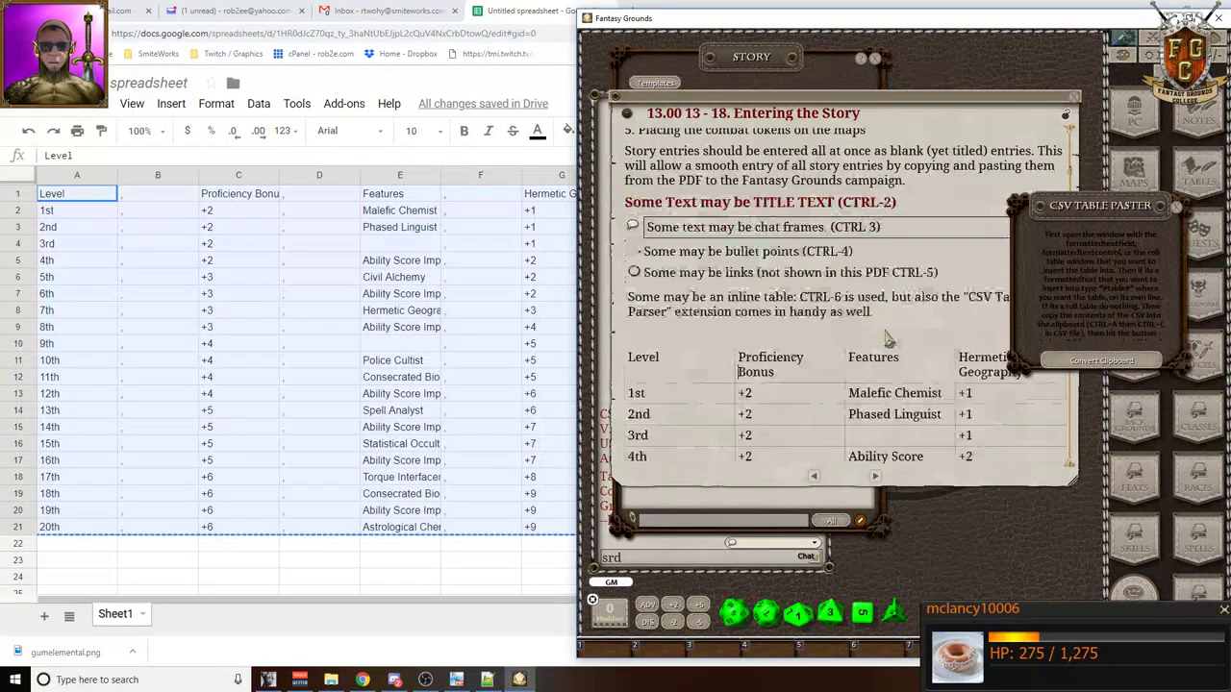
pyautogui.click(1176, 207)
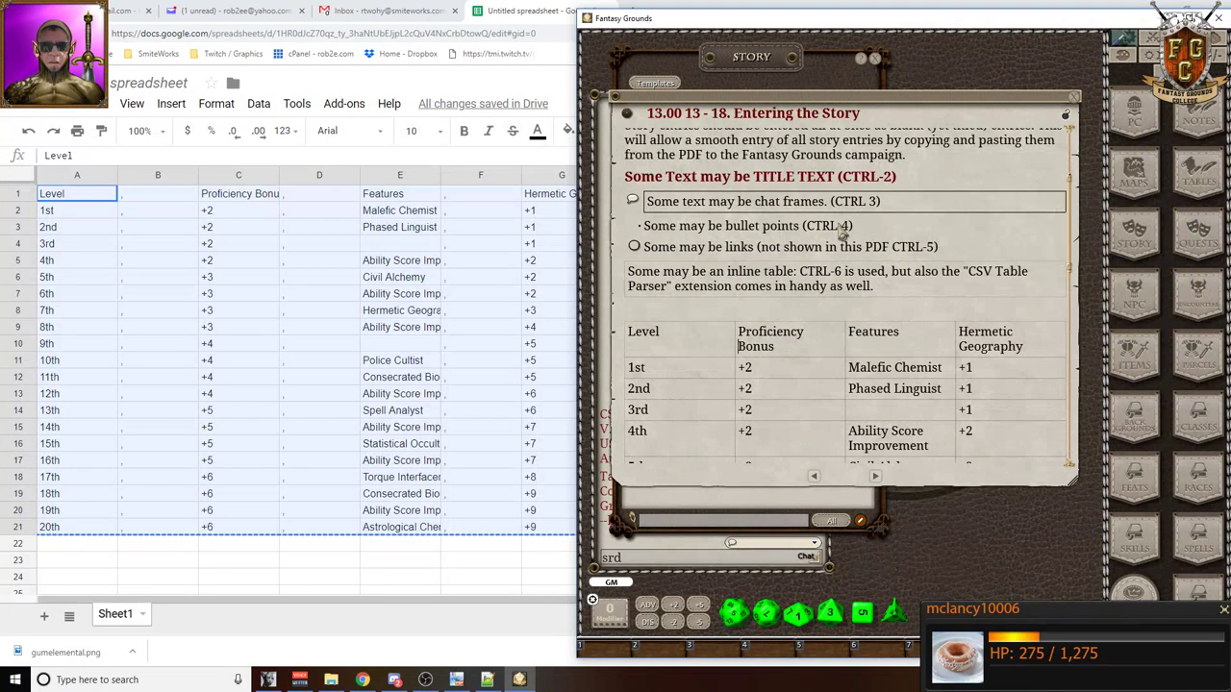
pyautogui.scroll(-8, 827, 260)
pyautogui.scroll(-5, 811, 287)
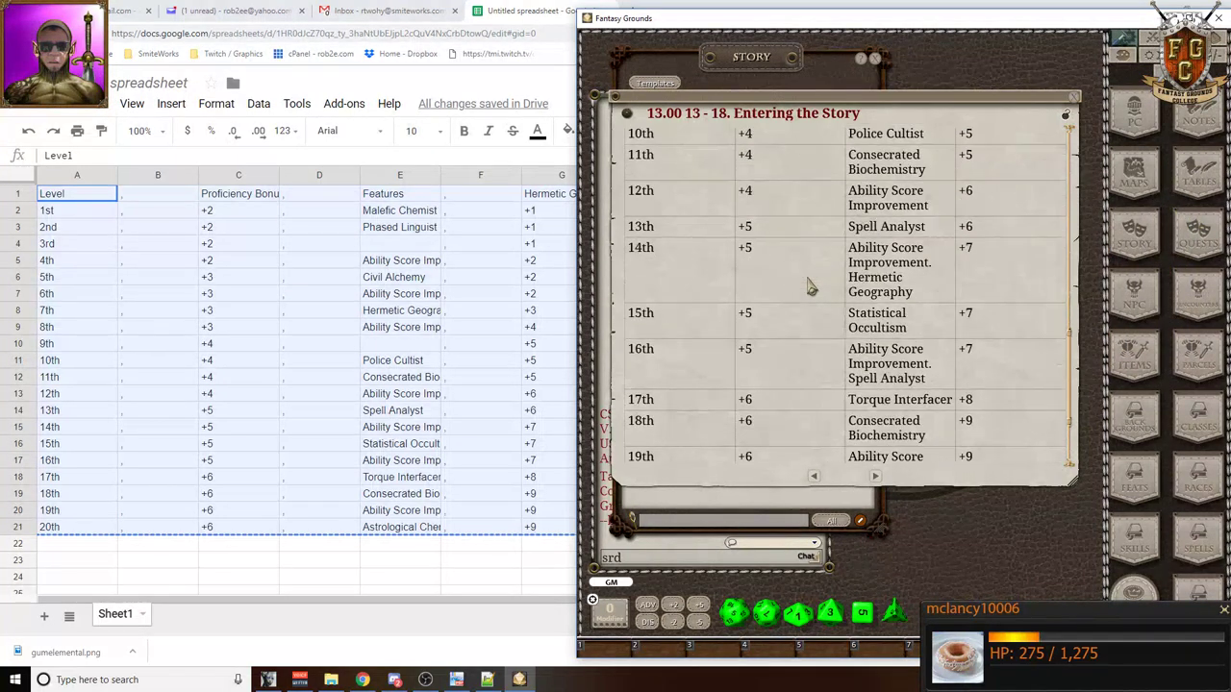
pyautogui.scroll(10, 811, 287)
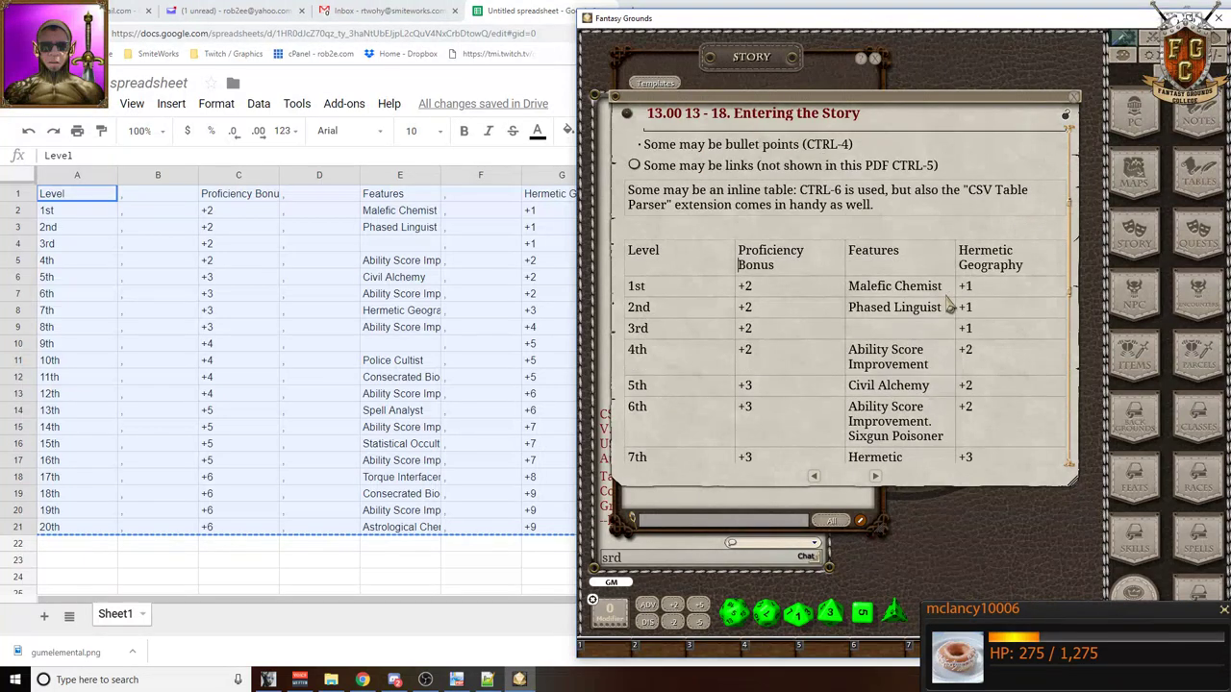
# - Replace the period after "Improvement" with a comma in the Features cells of the 6th, 8th, 14th, 16th and 19th level rows
pyautogui.scroll(-2, 952, 304)
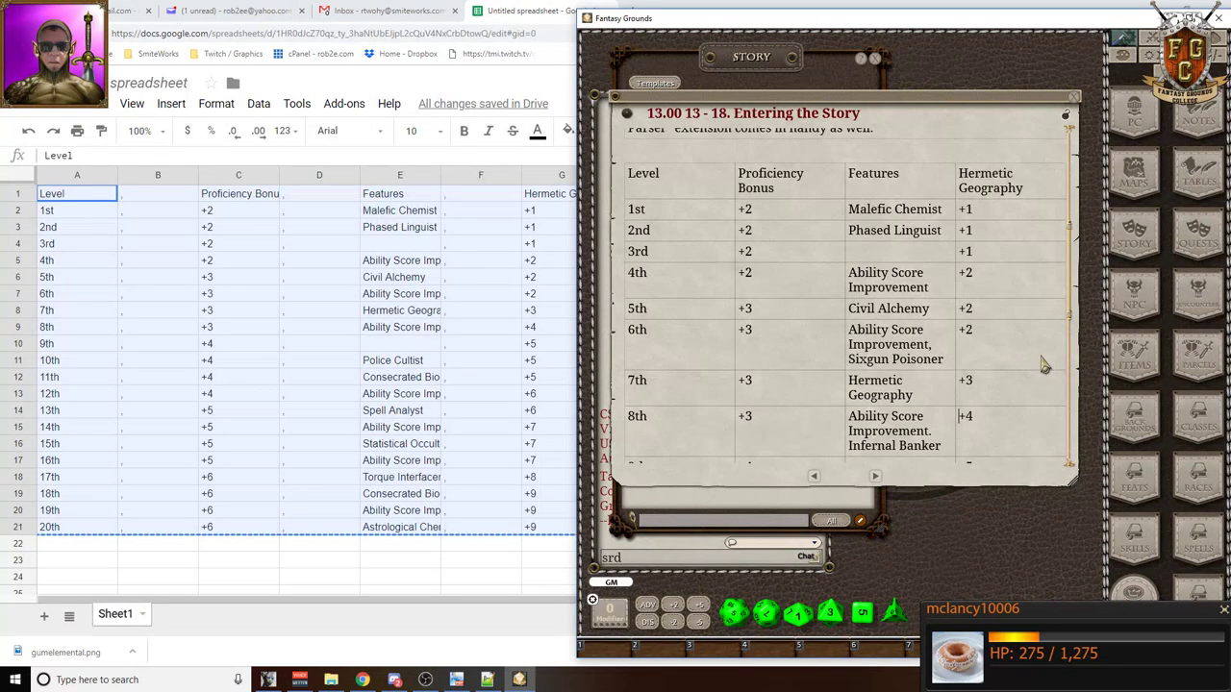
pyautogui.scroll(-1, 1046, 364)
pyautogui.click(938, 414)
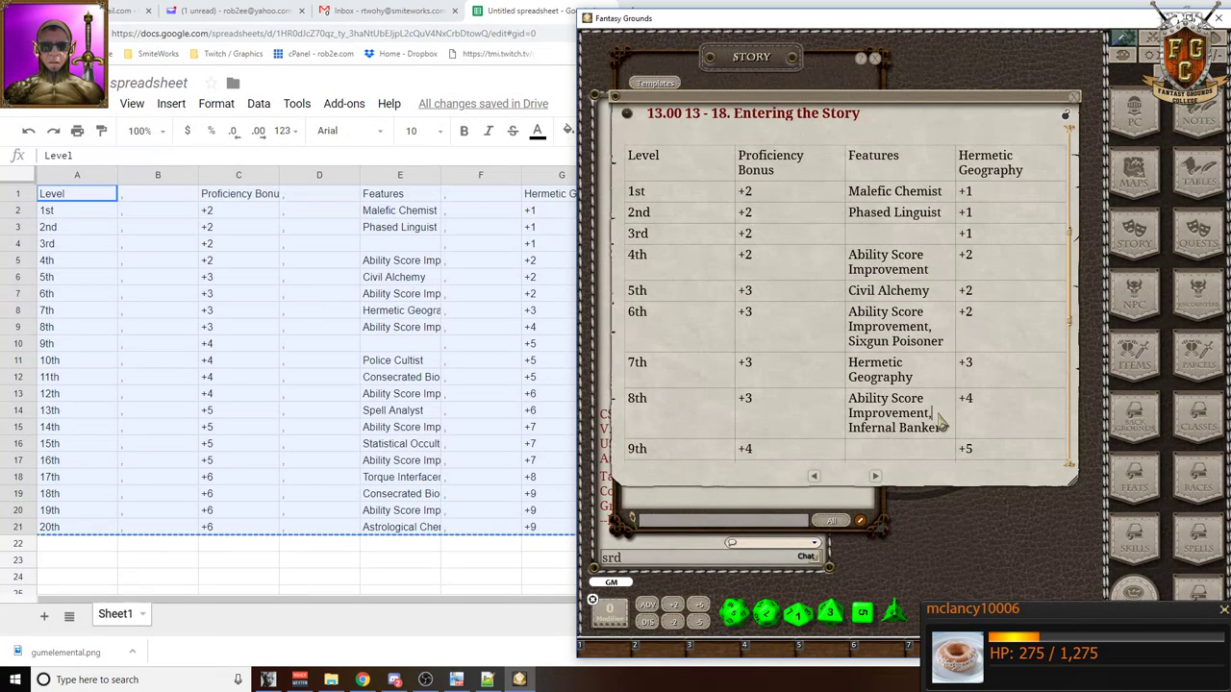
pyautogui.scroll(-10, 938, 404)
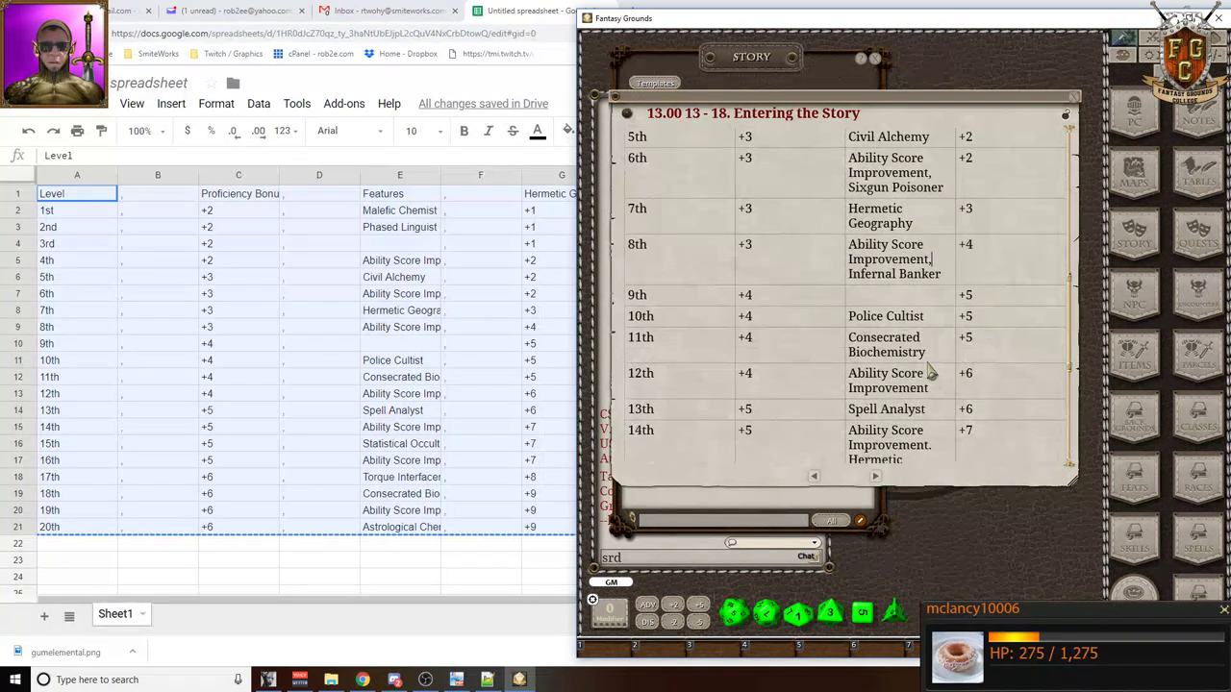
pyautogui.scroll(-1, 931, 373)
pyautogui.click(933, 344)
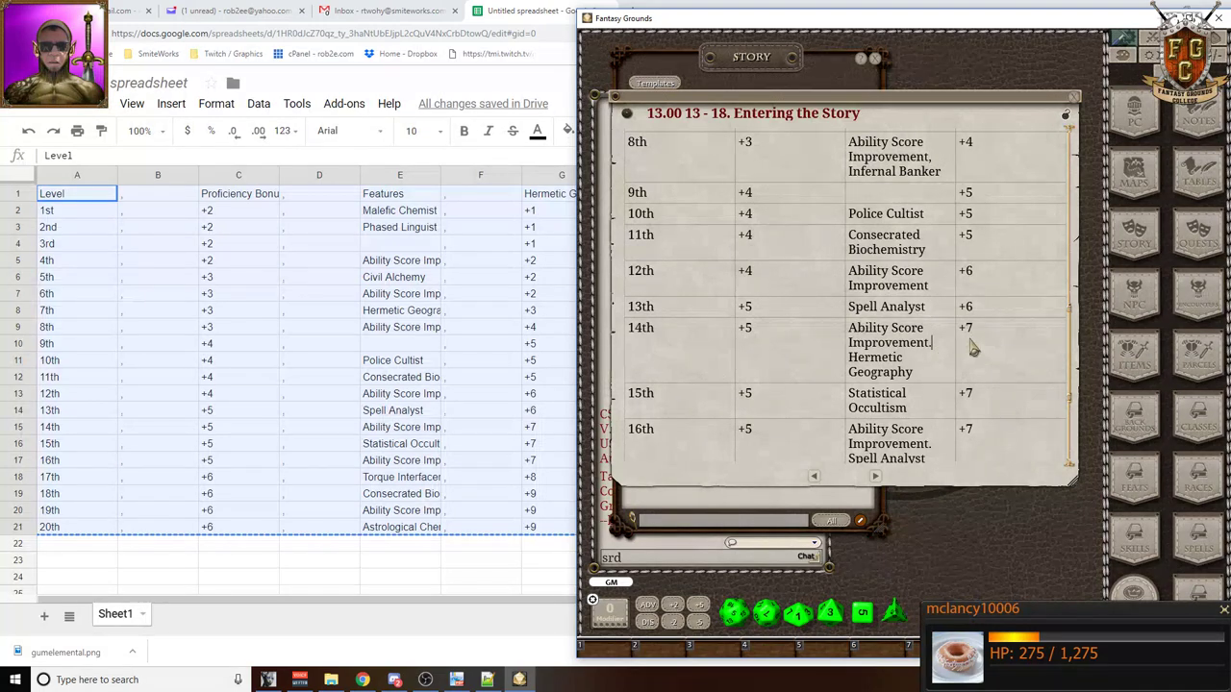
pyautogui.scroll(-4, 952, 352)
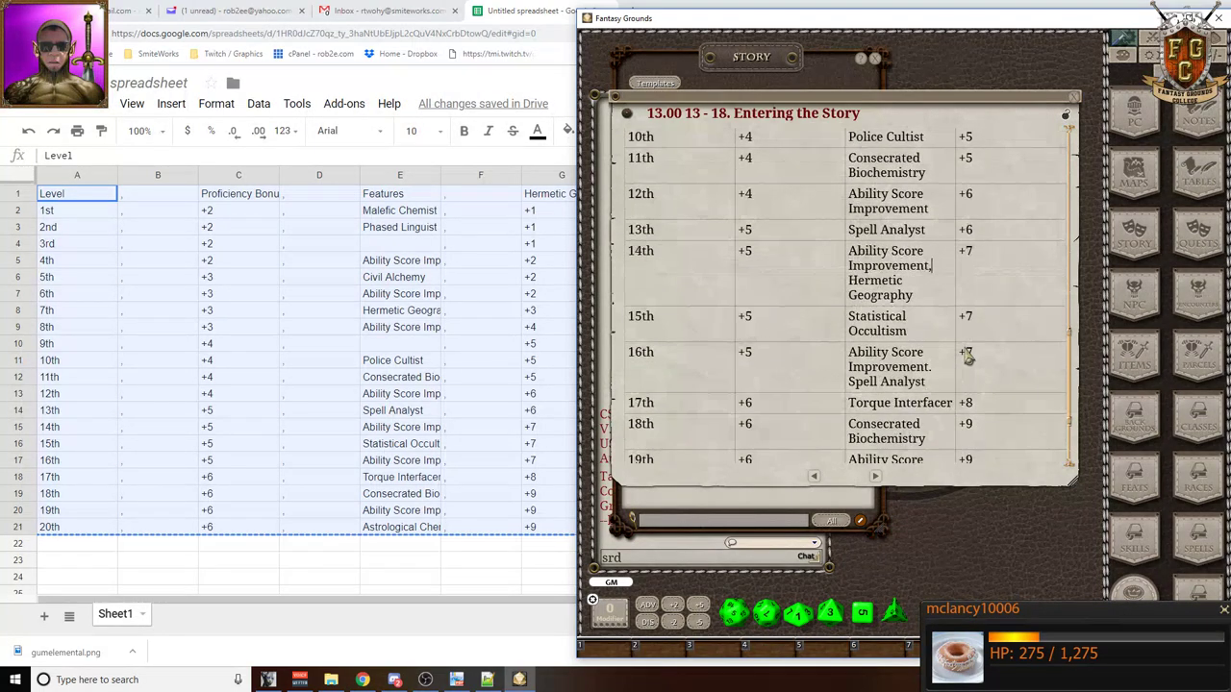
pyautogui.click(934, 347)
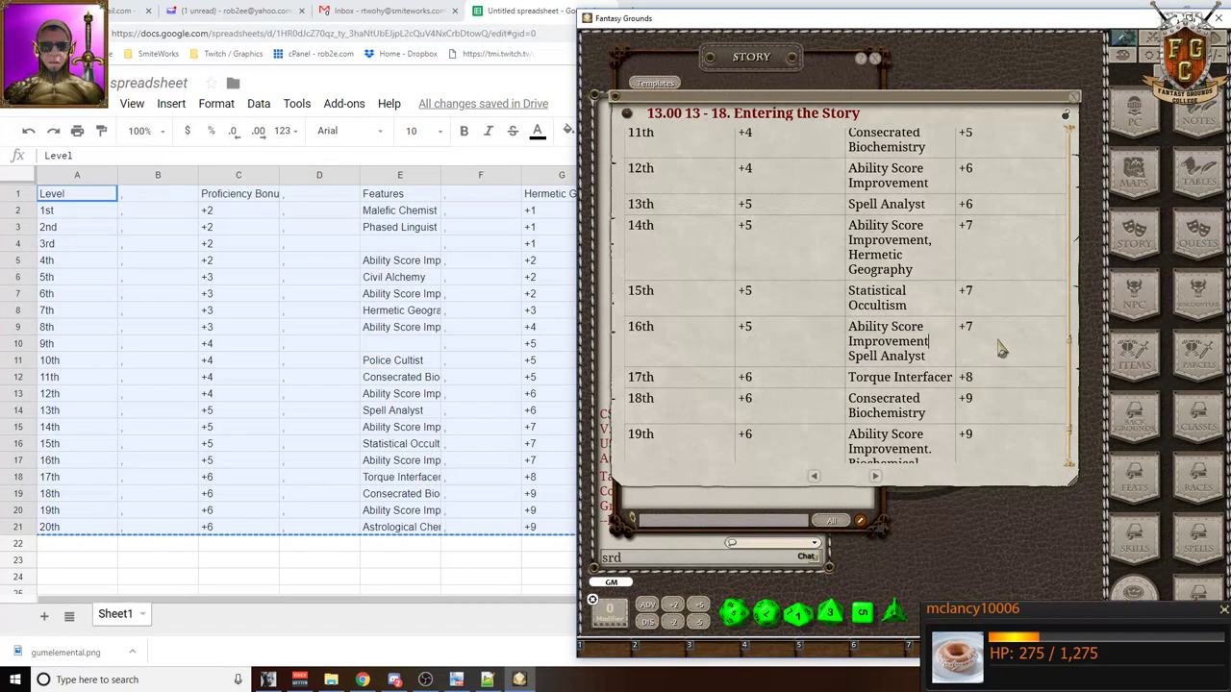
pyautogui.scroll(-3, 923, 333)
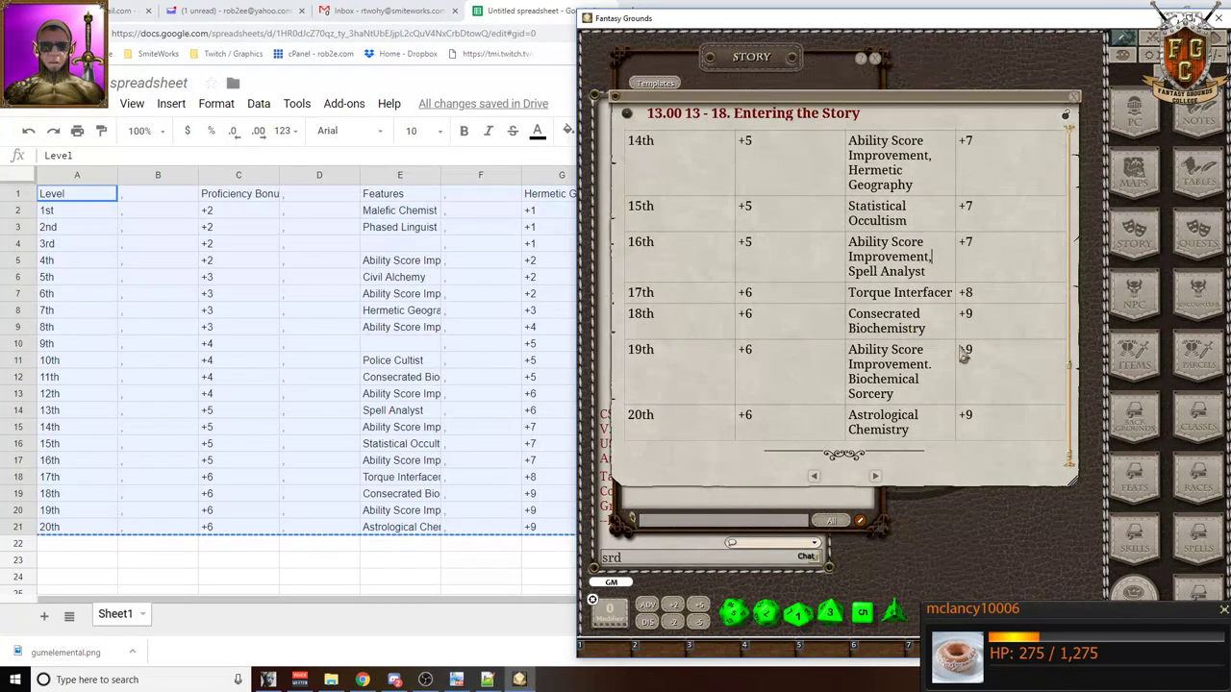
pyautogui.click(937, 368)
# - Make the table's header row, from Level to Hermetic Geography, bold
pyautogui.scroll(15, 868, 399)
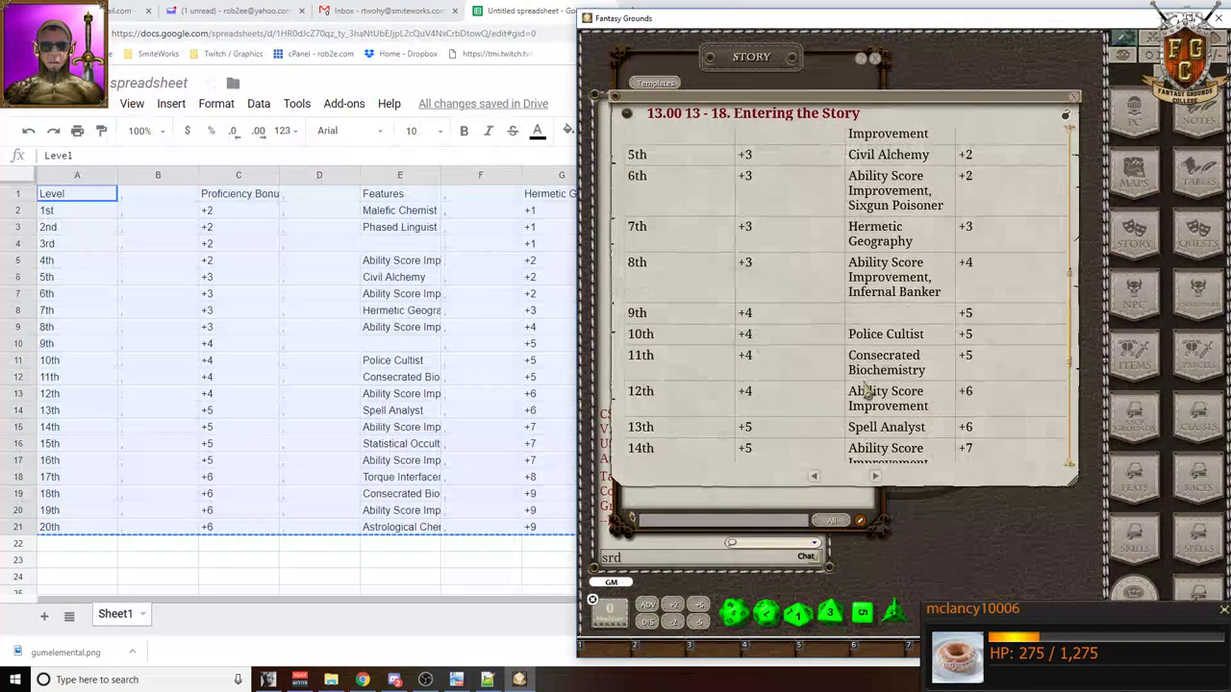
pyautogui.scroll(3, 871, 364)
pyautogui.scroll(-2, 870, 363)
pyautogui.moveTo(1034, 320); pyautogui.dragTo(625, 306)
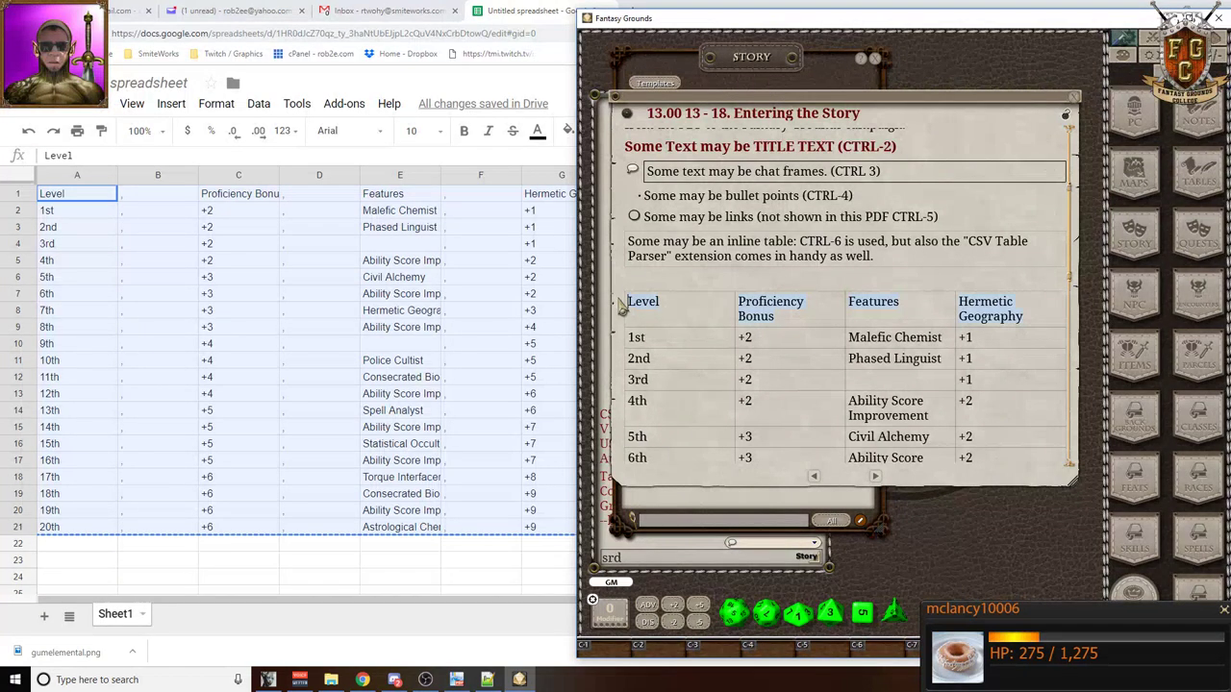
pyautogui.hotkey('ctrl', 'b')
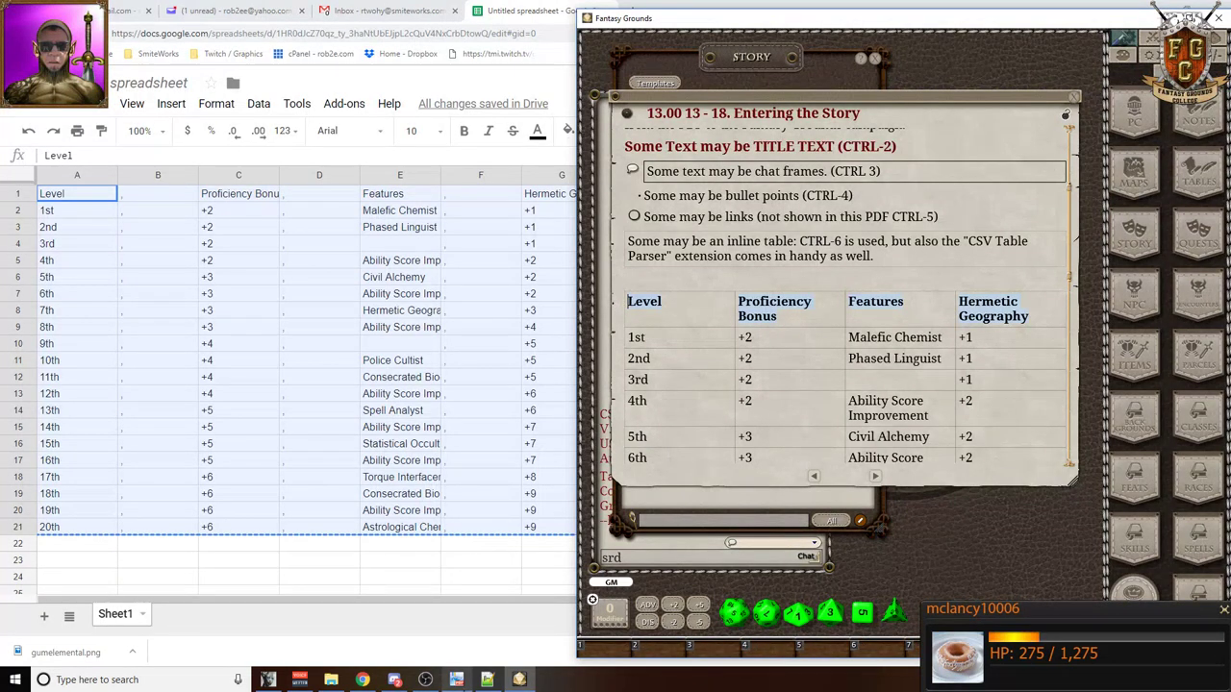
# - Bring up the PDF in PDF-XChange Viewer and add an empty normal-text line below the 20th-level row in story entry 13.00
pyautogui.moveTo(457, 680)
pyautogui.click(452, 635)
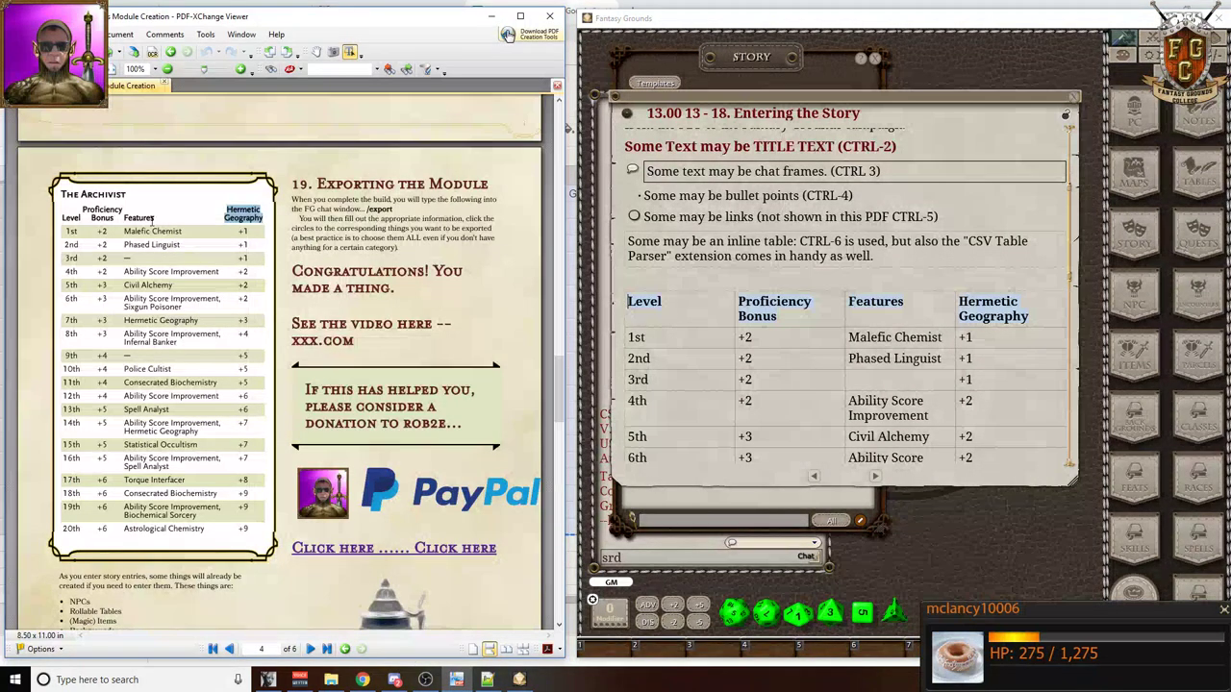
pyautogui.scroll(-10, 986, 342)
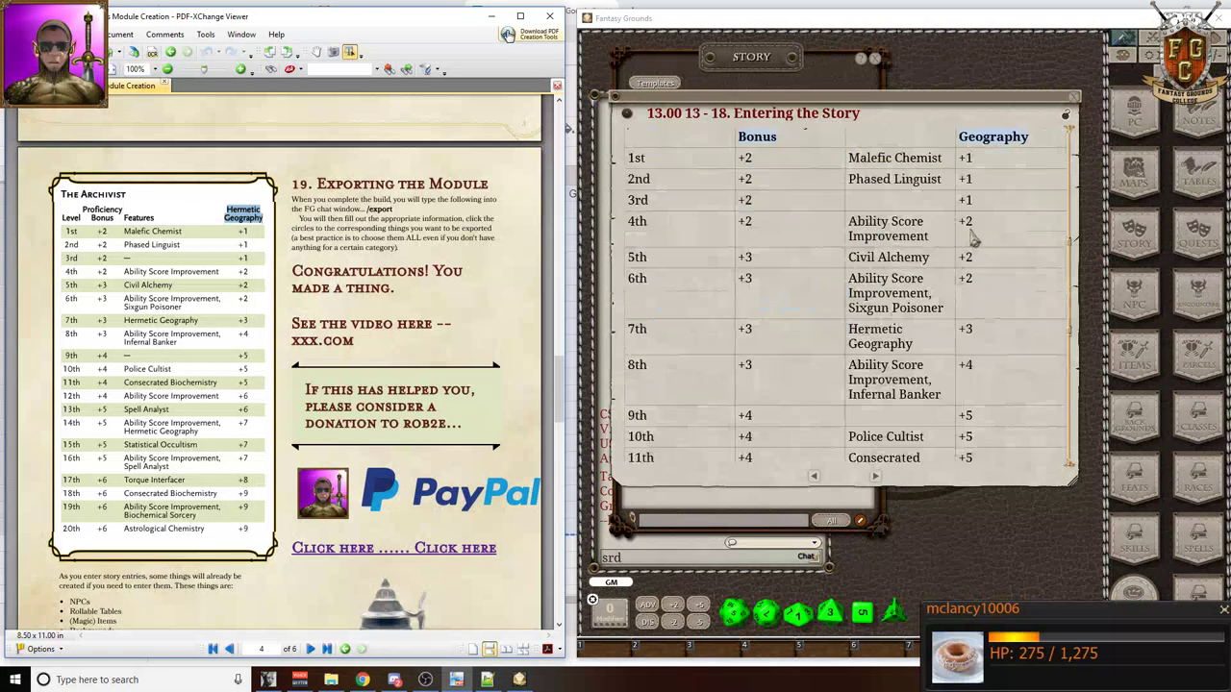
pyautogui.scroll(-2, 986, 346)
pyautogui.click(988, 438)
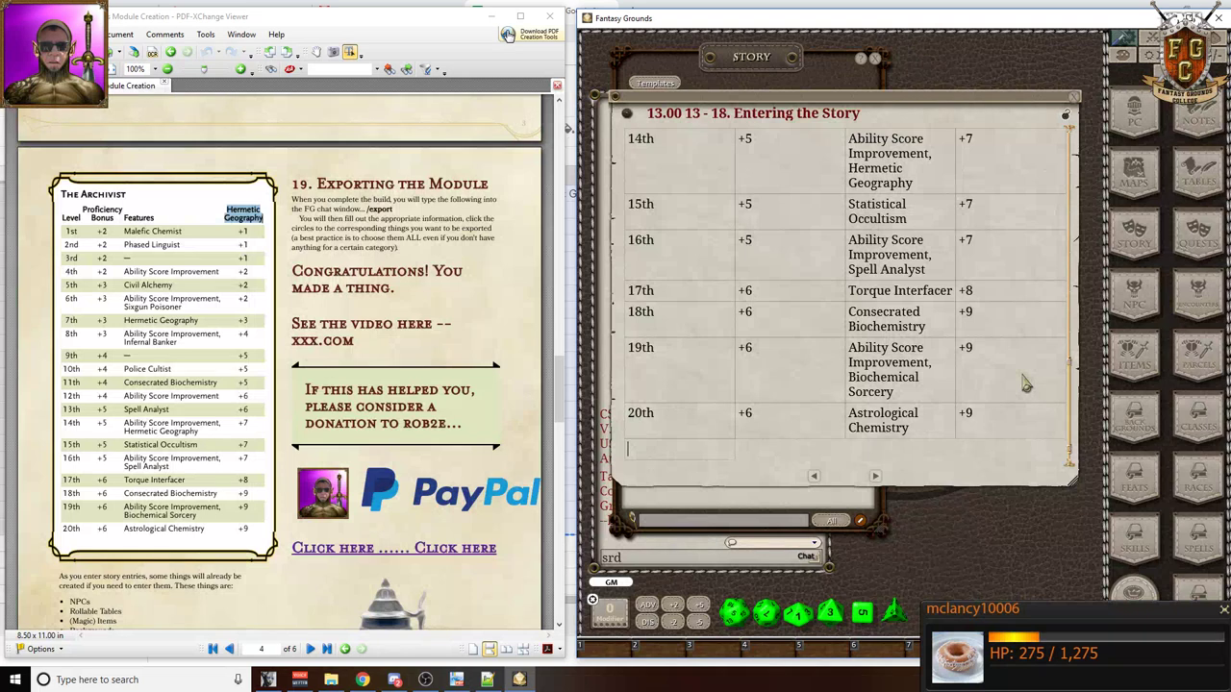
pyautogui.moveTo(644, 448); pyautogui.dragTo(655, 435)
pyautogui.click(991, 425)
pyautogui.press('ctrl')
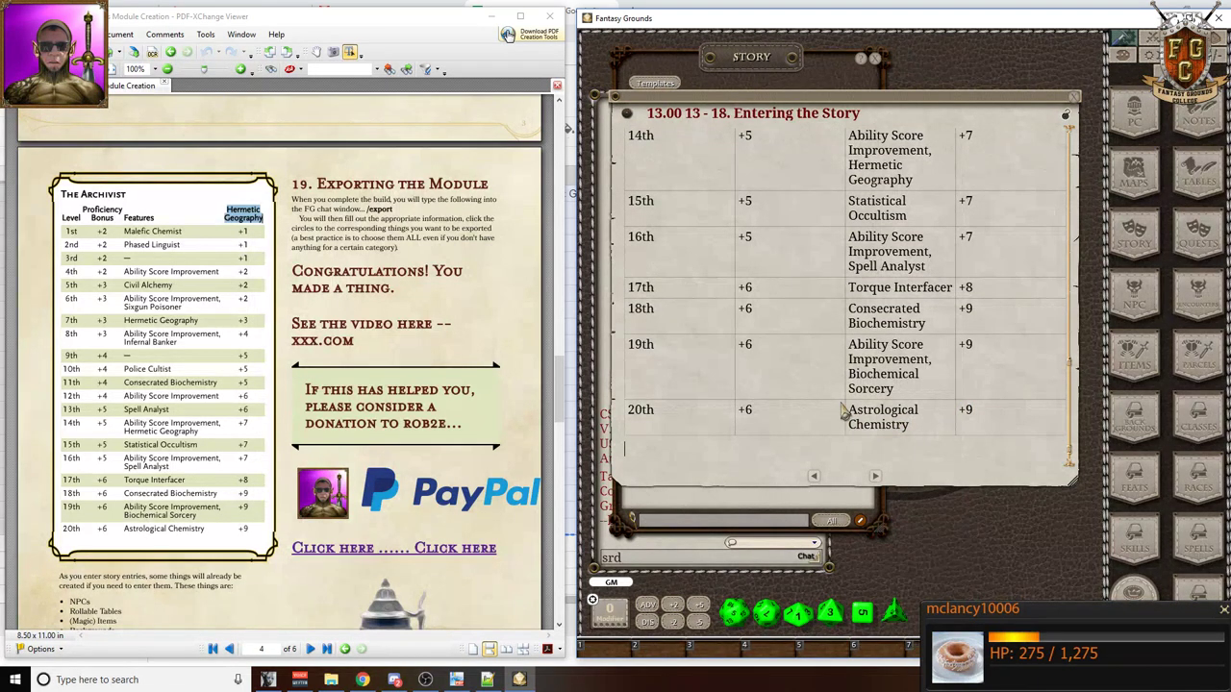
# - Go to the paragraph beginning "As you enter story entries" below The Archivist table in the PDF
pyautogui.scroll(-1, 772, 410)
pyautogui.scroll(-3, 136, 465)
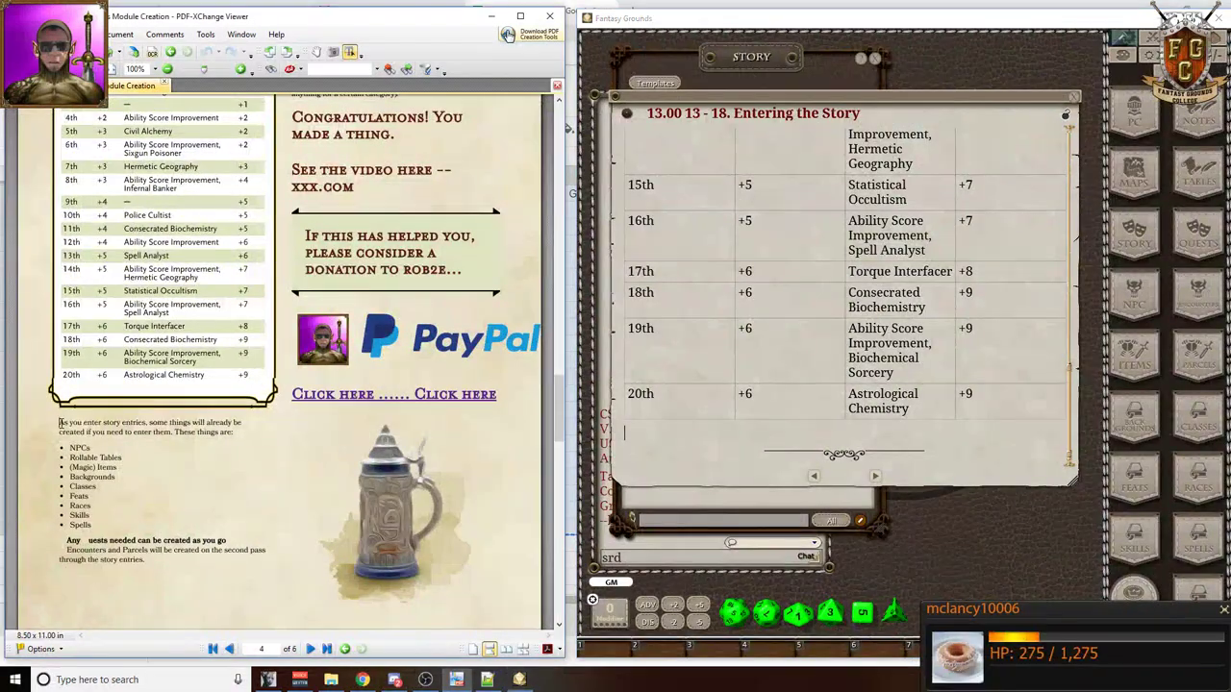